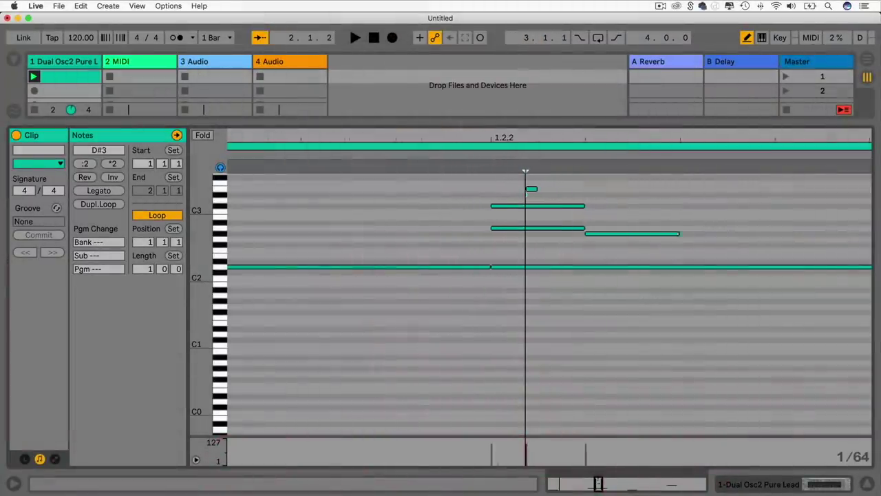
left_click_drag(526, 179, 526, 149)
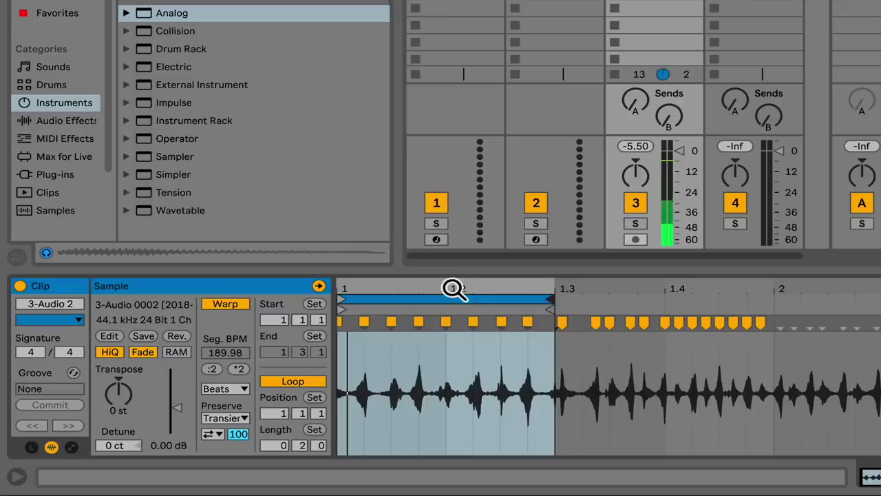
Shift the first warp marker of the 3-Audio 2 clip slightly later in its waveform.
key("plus")
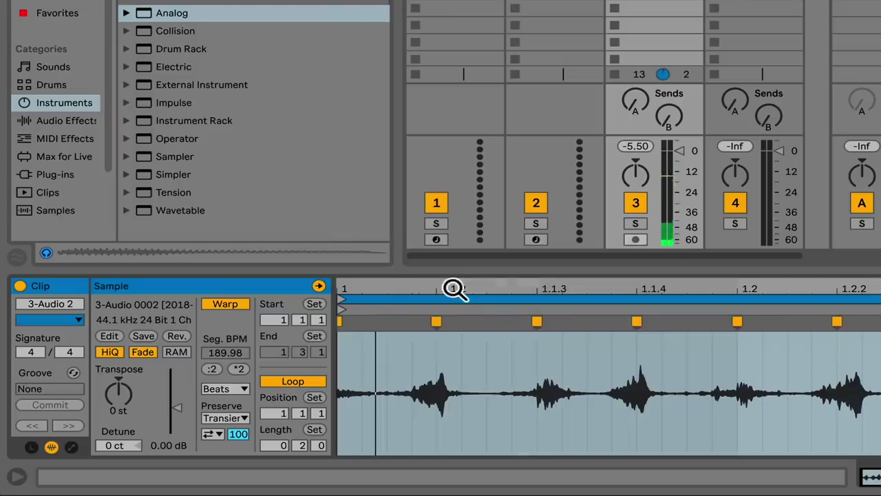
mouse_move(338, 321)
left_mouse_down()
mouse_move(372, 321)
mouse_move(358, 325)
left_mouse_up()
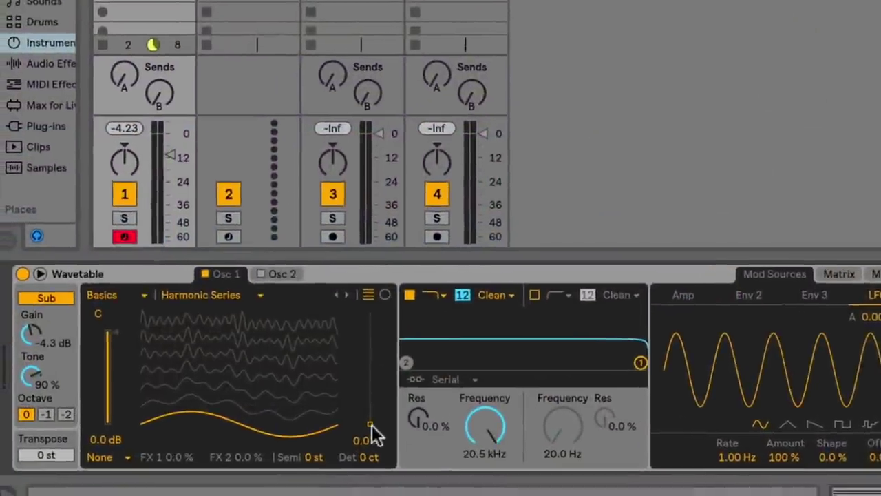
Raise the wavetable position of Wavetable's Osc 1 through the Harmonic Series table.
left_click_drag(372, 425, 370, 354)
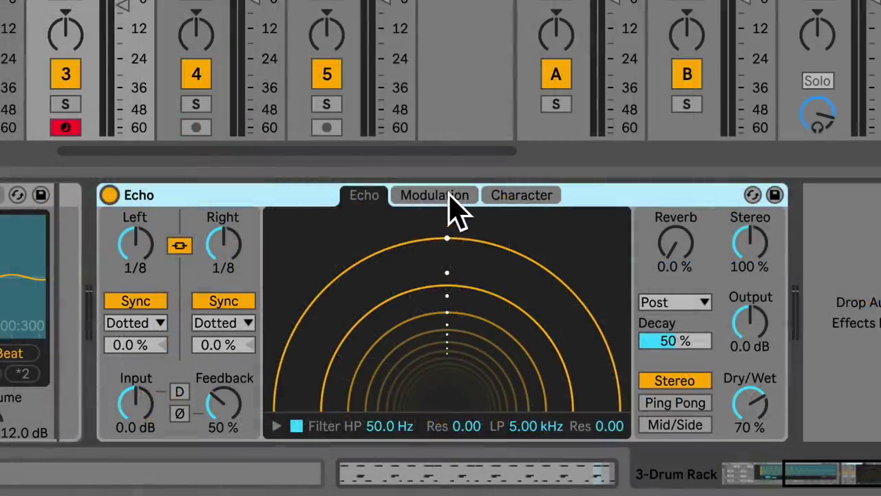
View the Modulation and Character pages of the Echo device.
left_click(436, 197)
left_click(525, 197)
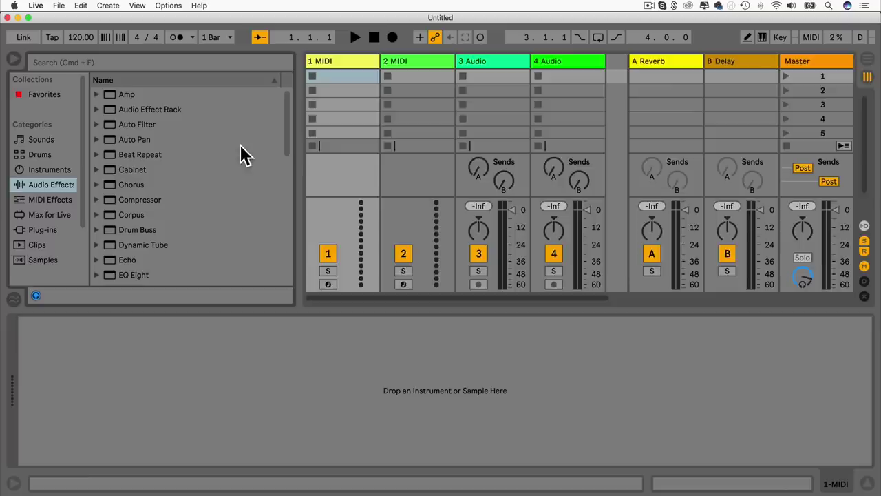
Switch to Arrangement View, look along the empty timeline, and compare it with Session View, ending in Arrangement View.
key("Tab")
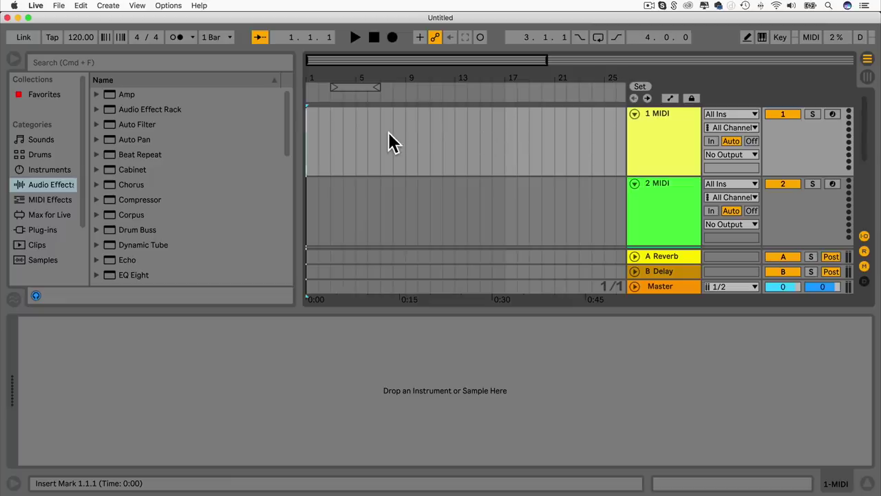
scroll(391, 133, "right", 8)
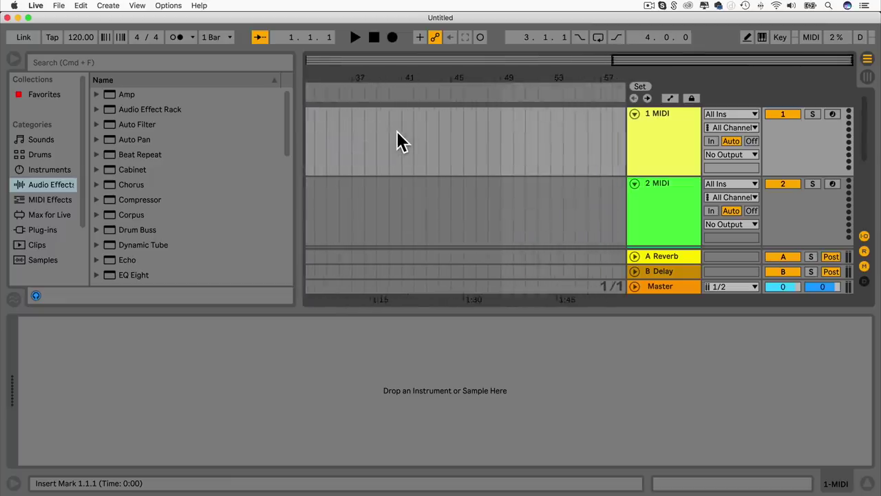
scroll(396, 133, "left", 8)
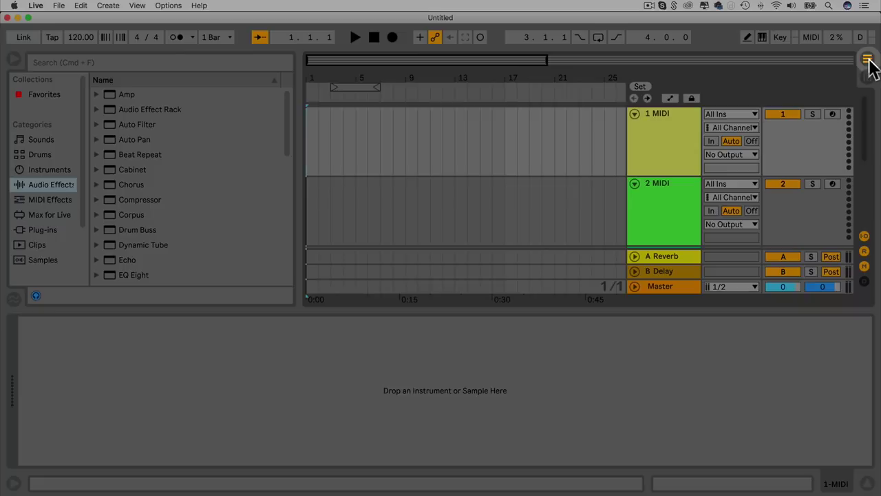
left_click(868, 60)
left_click(869, 60)
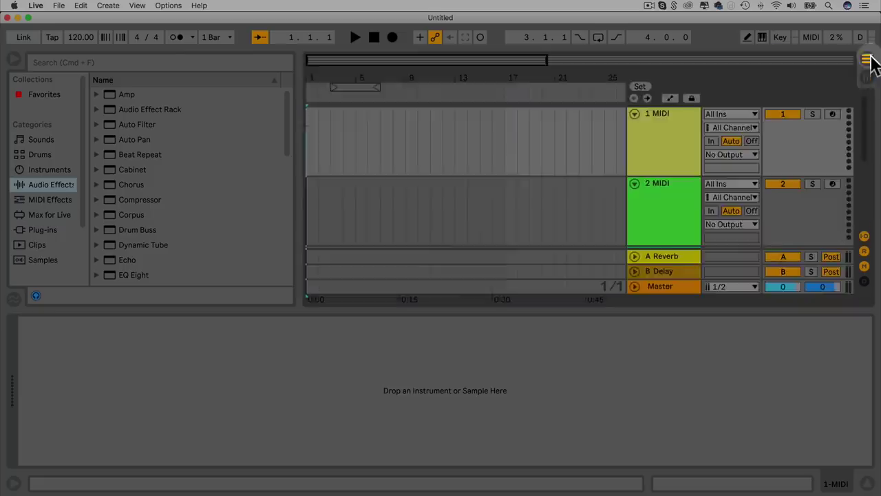
left_click(868, 77)
left_click(868, 61)
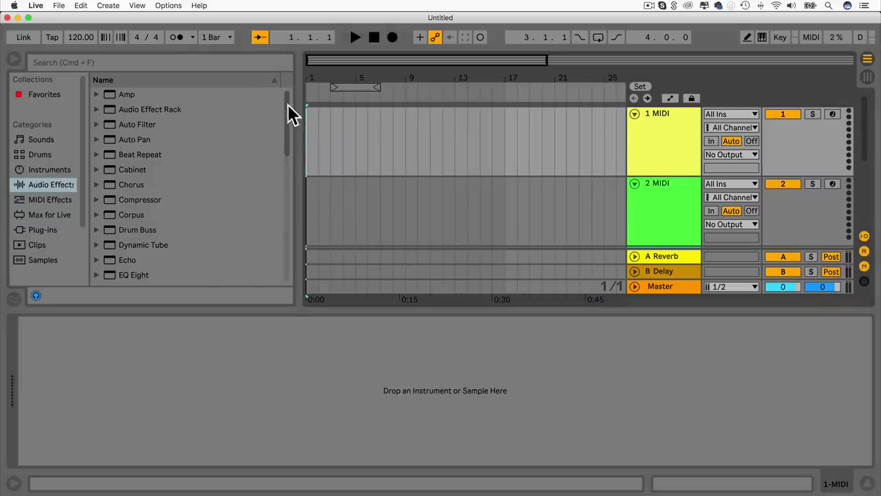
Widen the browser slightly and hide it, and briefly show the Info View.
mouse_move(297, 104)
left_mouse_down()
mouse_move(63, 92)
mouse_move(301, 89)
left_mouse_up()
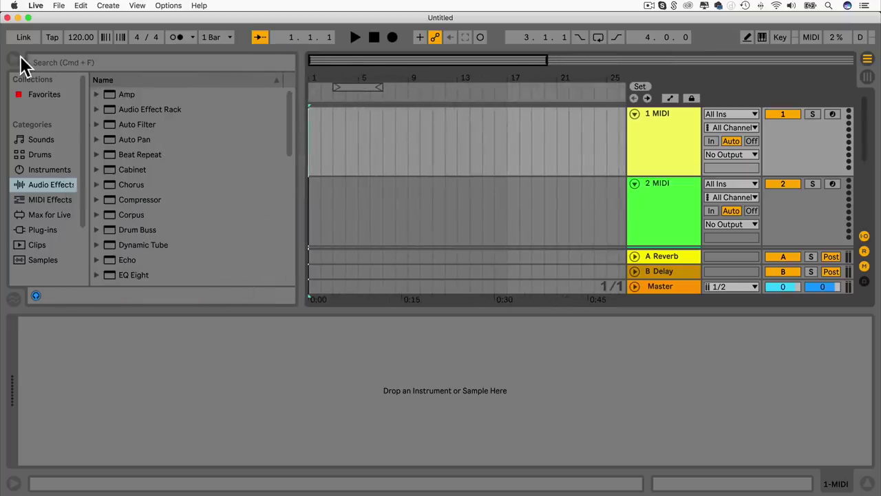
left_click(20, 60)
left_click(14, 482)
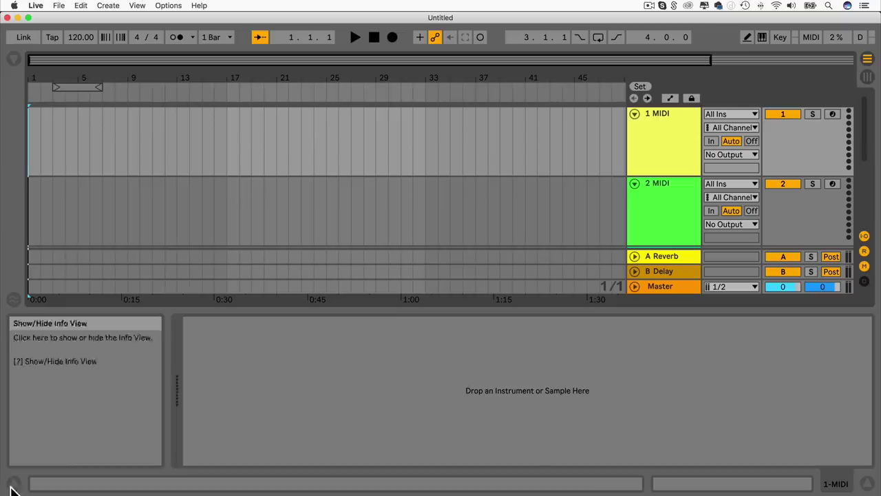
left_click(12, 484)
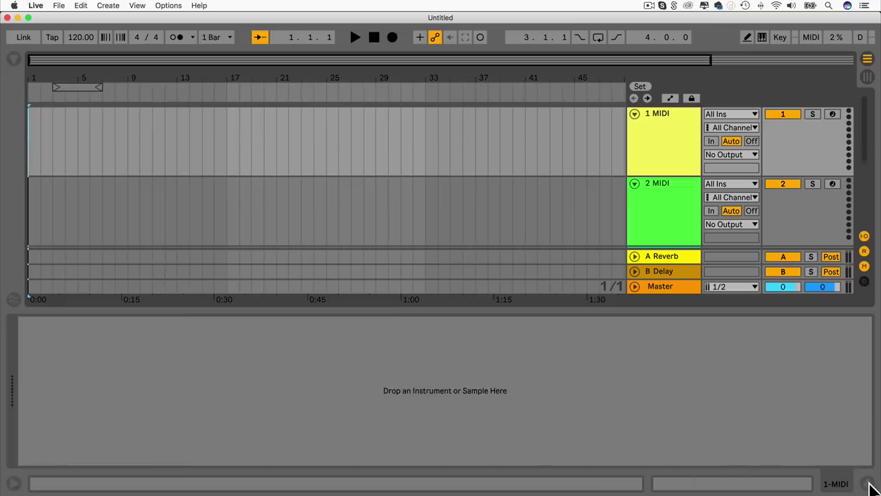
Hide the Device View below the arrangement and show the browser again.
left_click(869, 484)
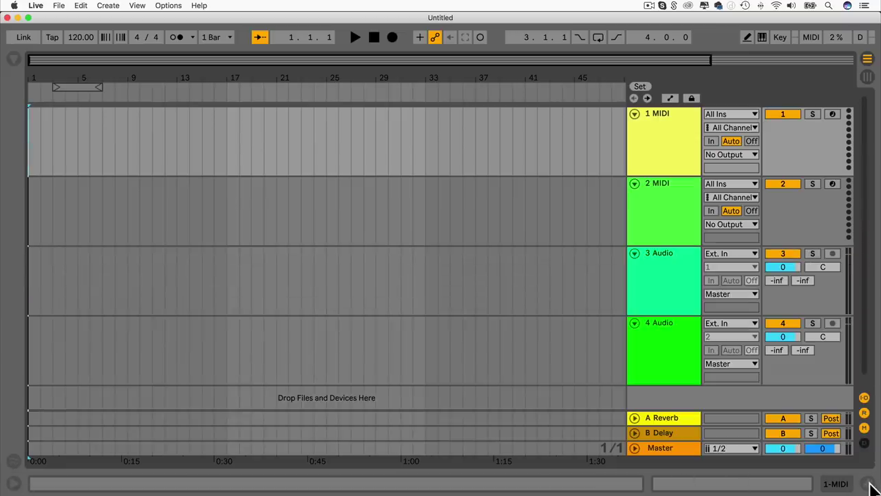
left_click(16, 60)
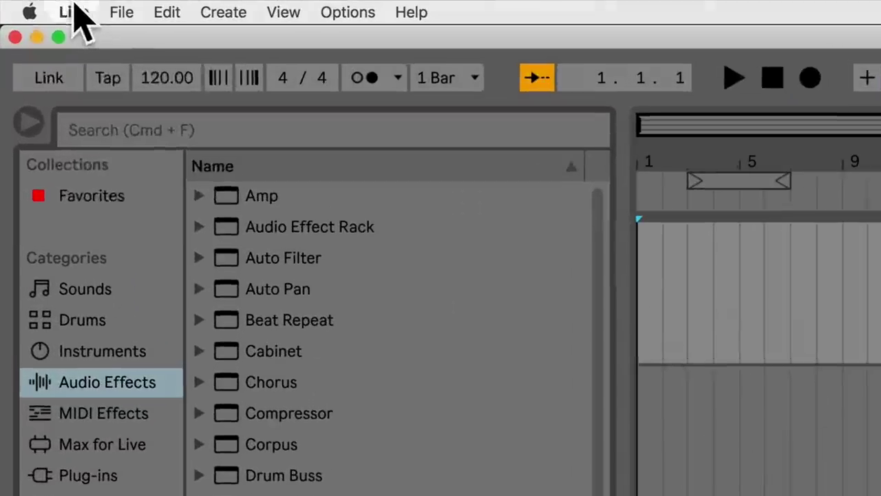
Examine the Zoom Display setting in the Look/Feel preferences and close the Preferences window.
left_click(35, 6)
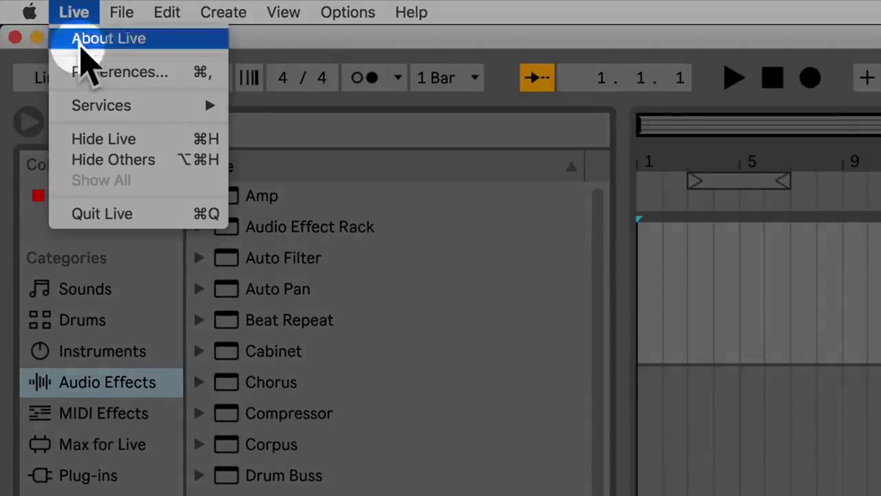
left_click(186, 71)
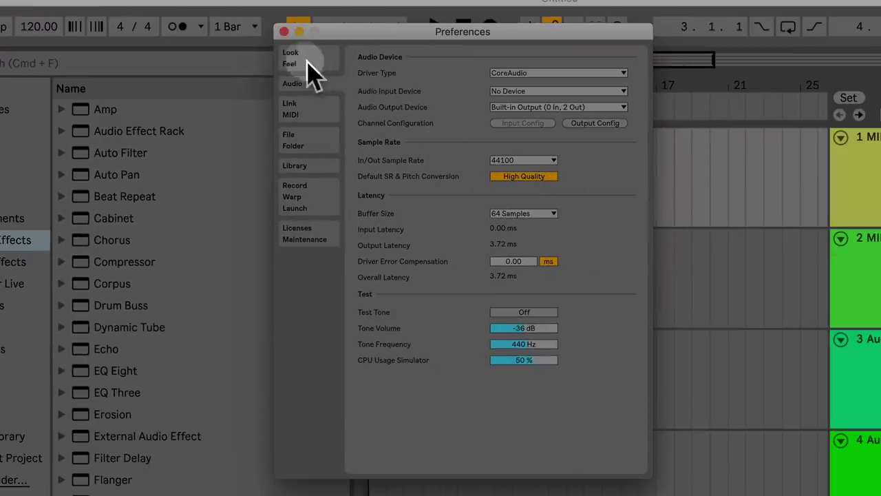
left_click(384, 79)
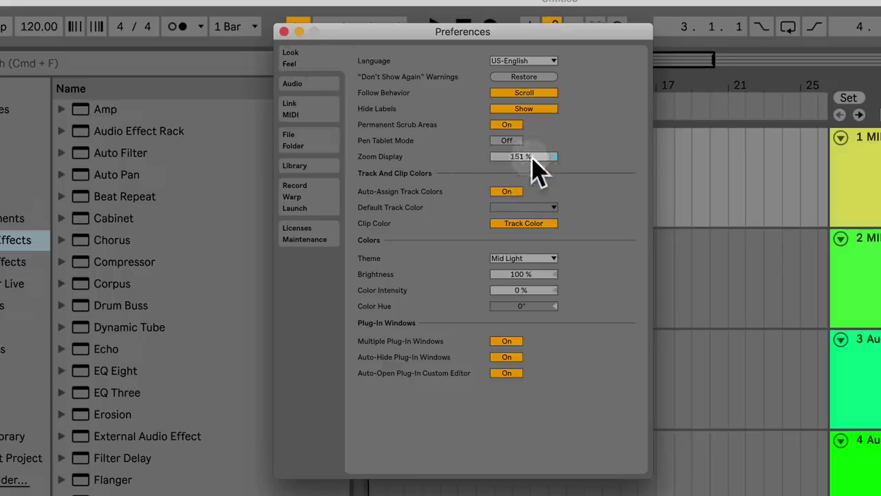
left_click(284, 32)
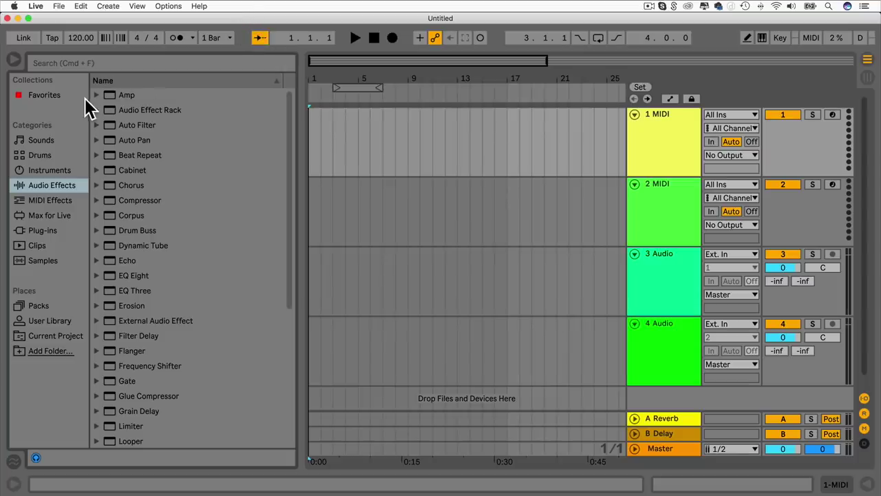
Toggle repeatedly between Arrangement View and Session View, ending in Session View.
key("Tab")
key("Tab")
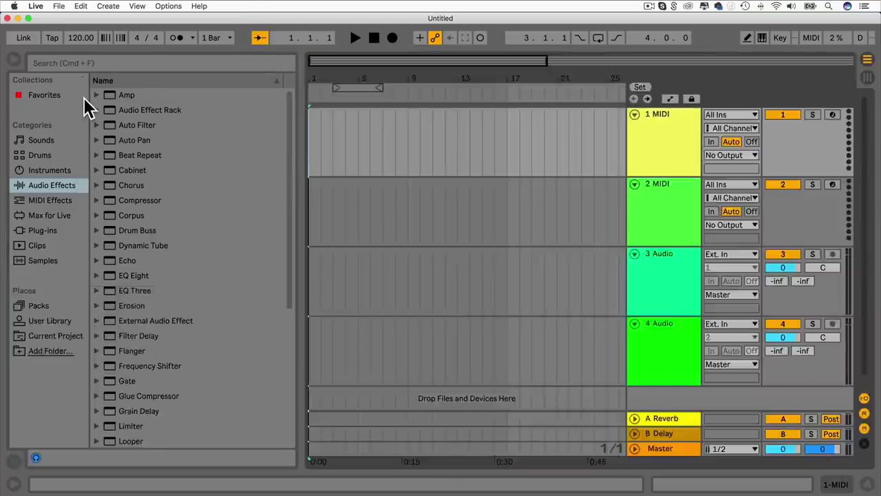
key("Tab")
key("Tab")
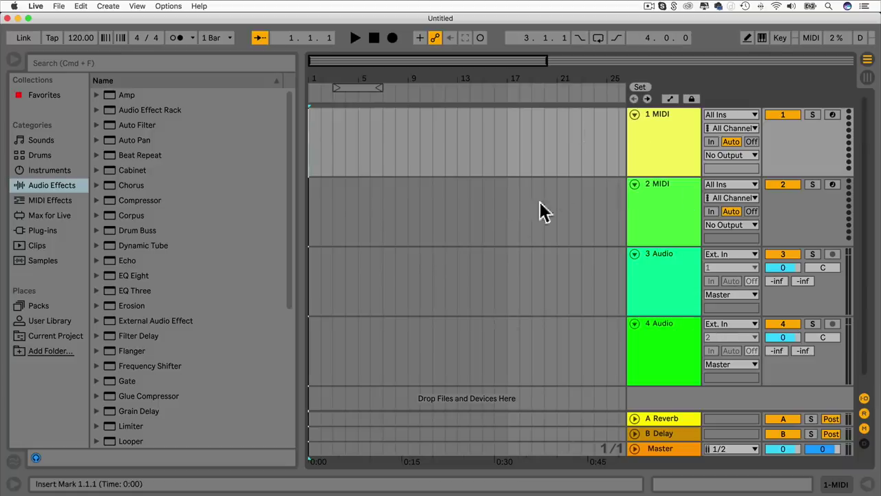
key("Tab")
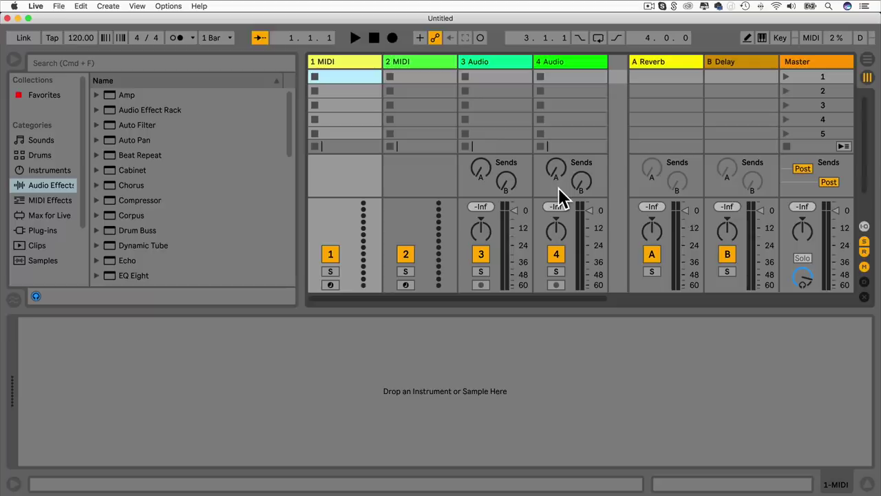
Select several clip slots on the two MIDI tracks, ending on the first slot of 1 MIDI.
left_click(347, 105)
left_click(346, 88)
left_click(417, 79)
left_click(415, 86)
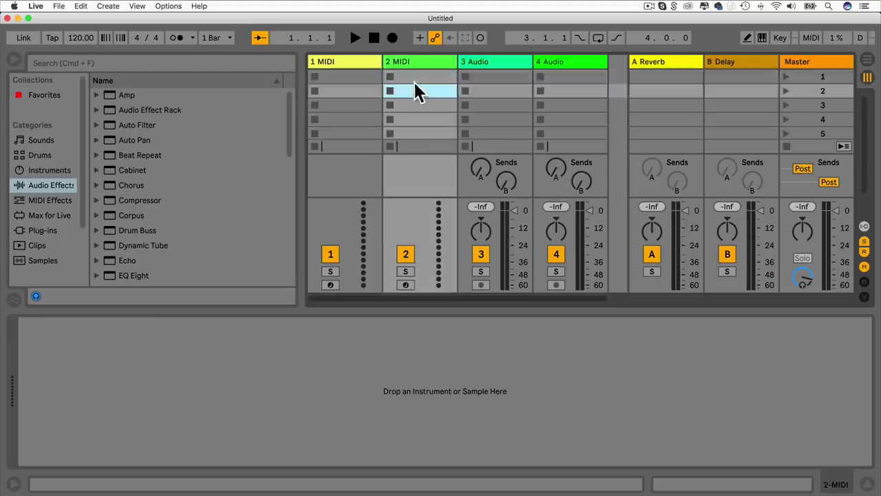
left_click(329, 77)
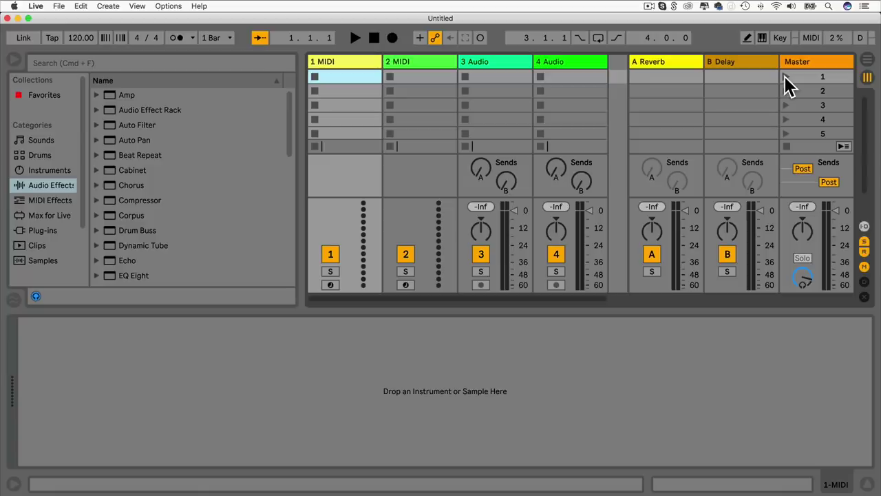
Look at the Arrangement View briefly and return to Session View.
key("Tab")
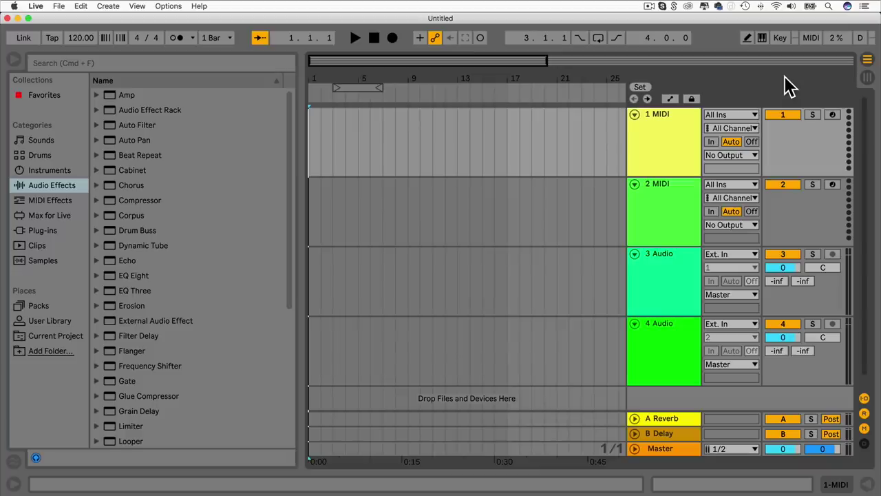
key("Tab")
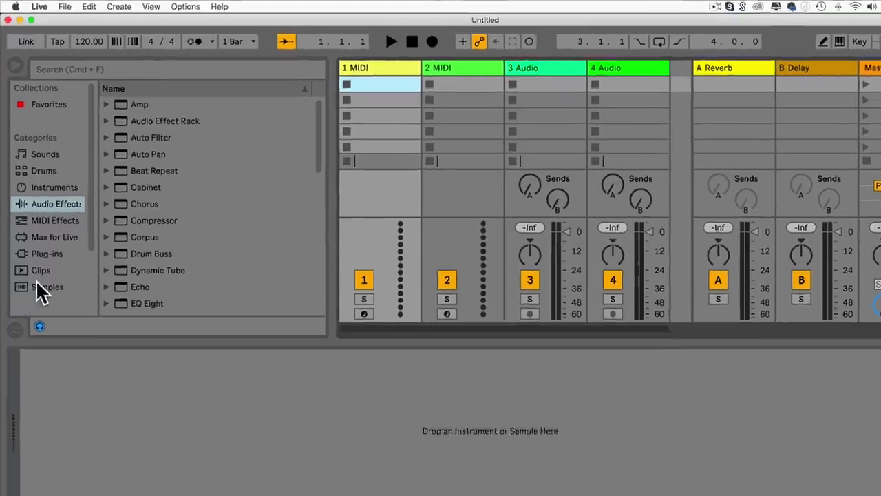
Browse the Clips and Samples categories and search the samples for "drums".
left_click(40, 247)
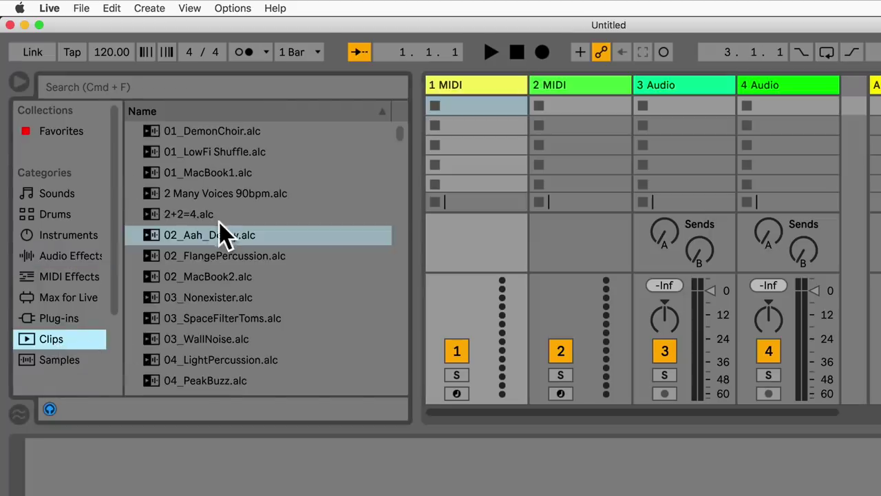
left_click(60, 362)
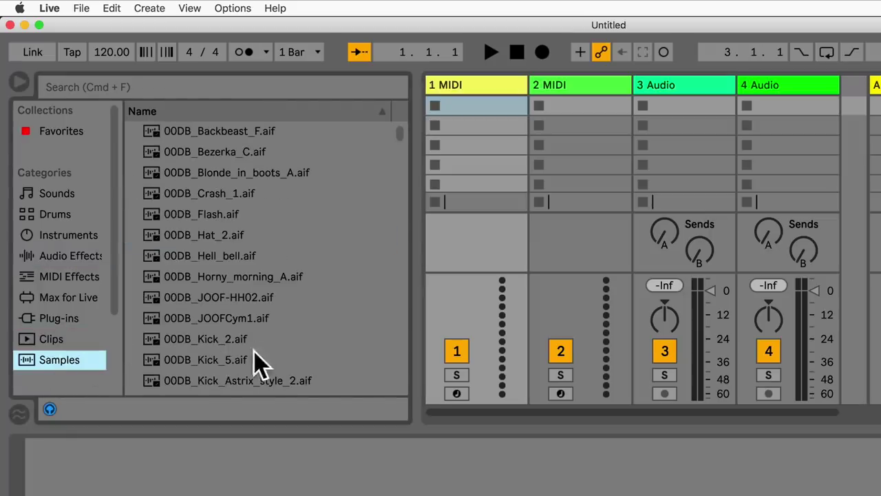
left_click(156, 85)
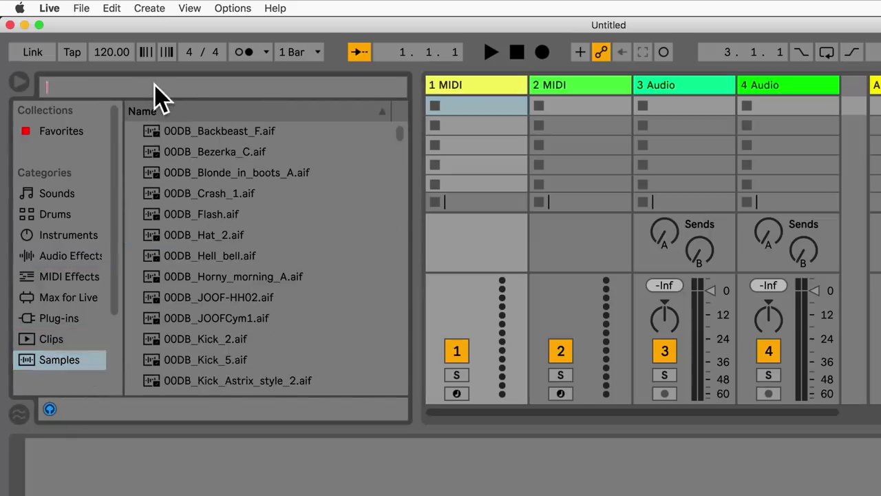
type("drums")
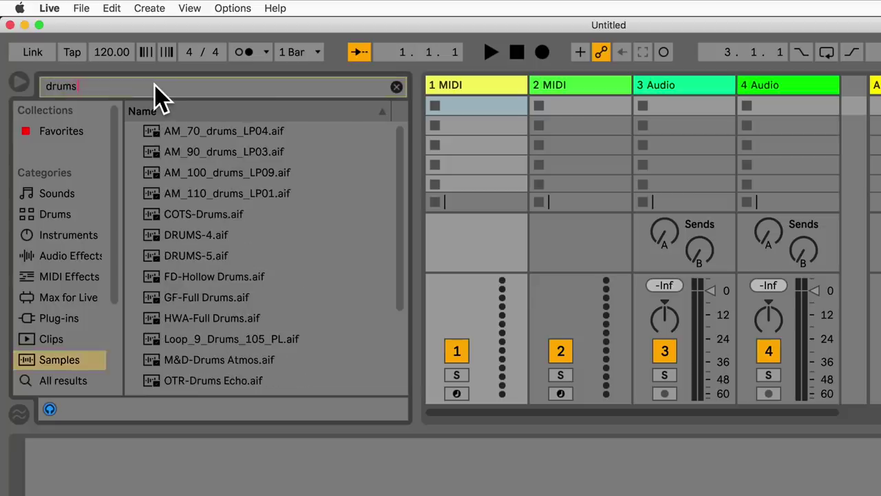
Preview drum samples and load GF-Full Drums.aif into 3 Audio's first clip slot and FD-Hollow Drums.aif into 4 Audio's second slot.
left_click(193, 136)
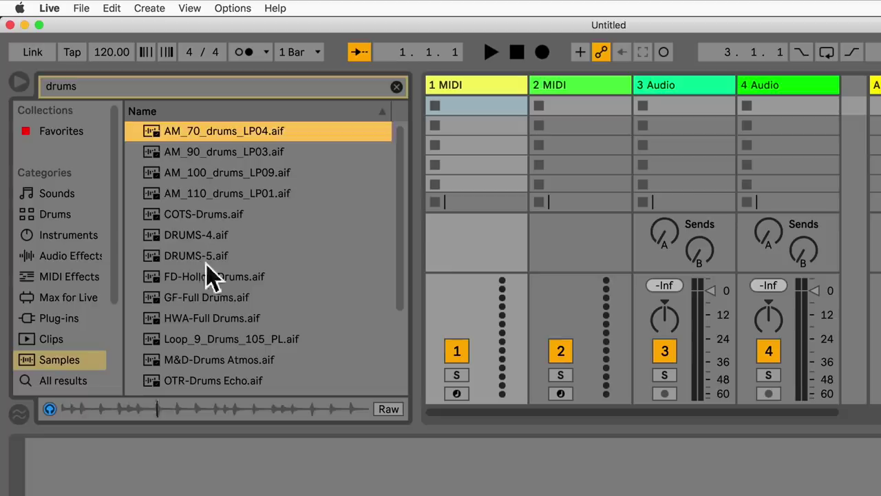
left_click(208, 300)
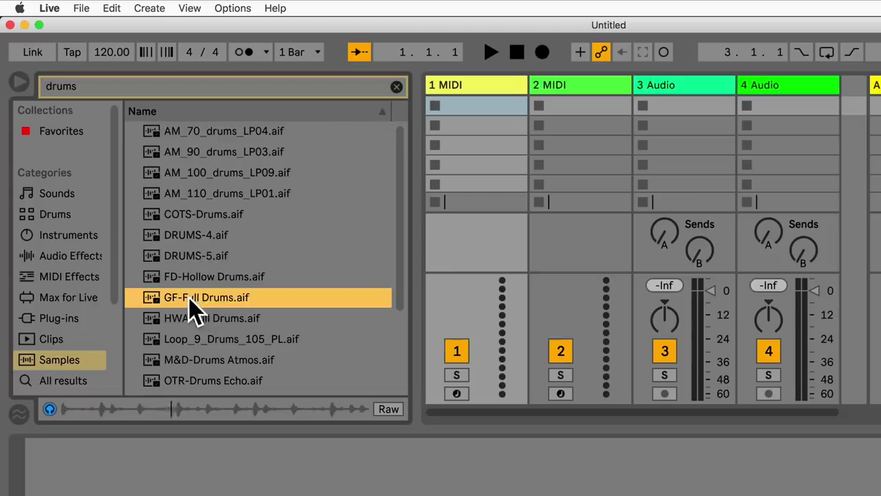
left_click_drag(188, 297, 679, 110)
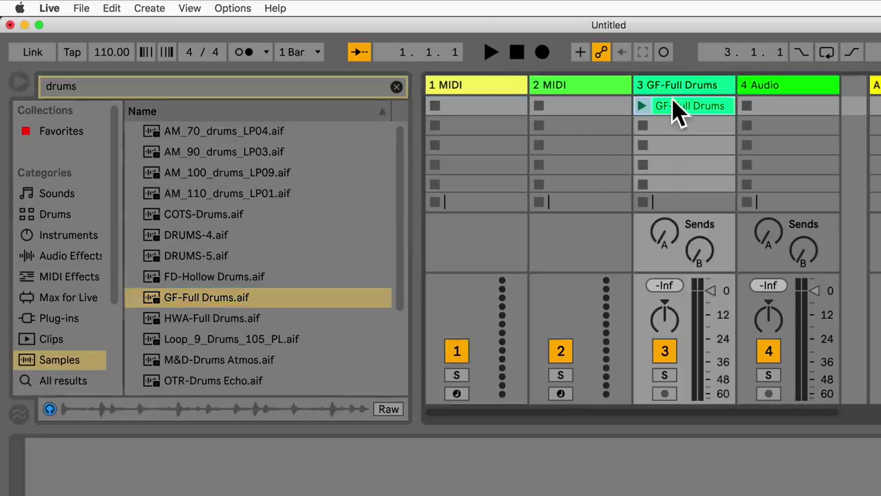
left_click_drag(204, 288, 754, 126)
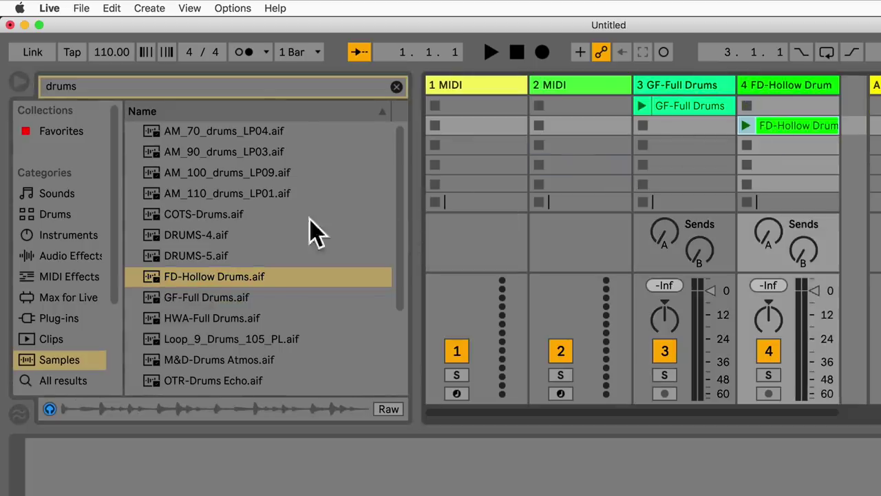
Search the samples for "bass".
left_click(89, 87)
type("bass")
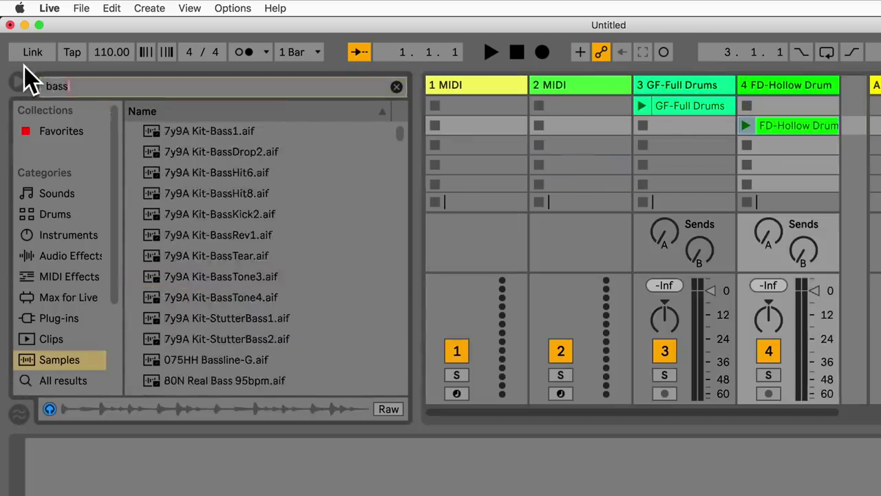
Preview several bass samples and load AM_120_BASS_Dm_LP04.aif into the second clip slot of the GF-Full Drums track.
left_click(206, 172)
left_click(203, 214)
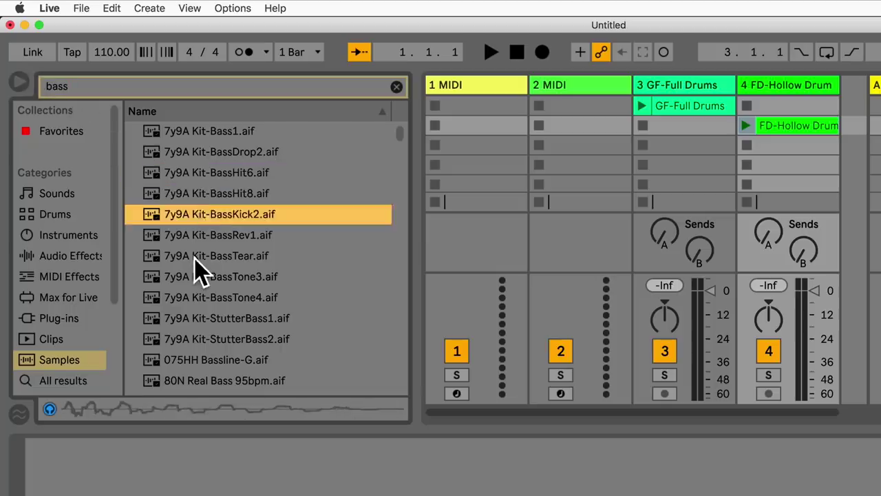
left_click(196, 256)
left_click(194, 257)
scroll(193, 259, "down", 5)
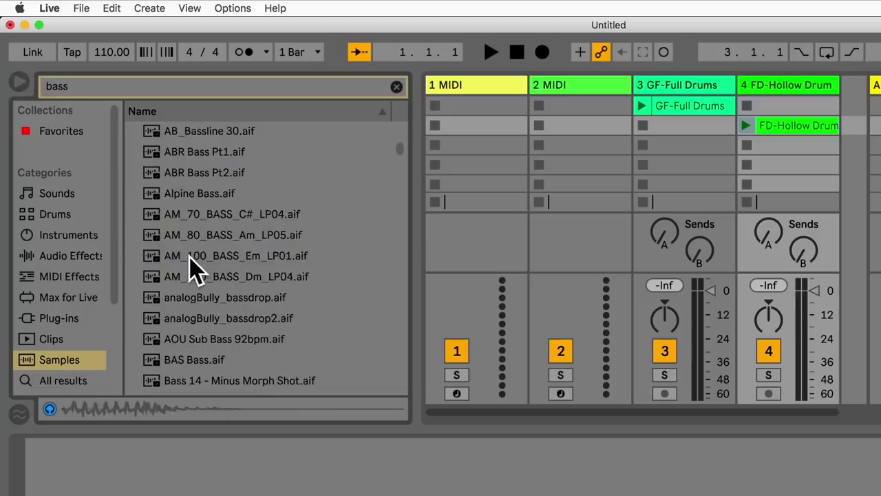
left_click(193, 259)
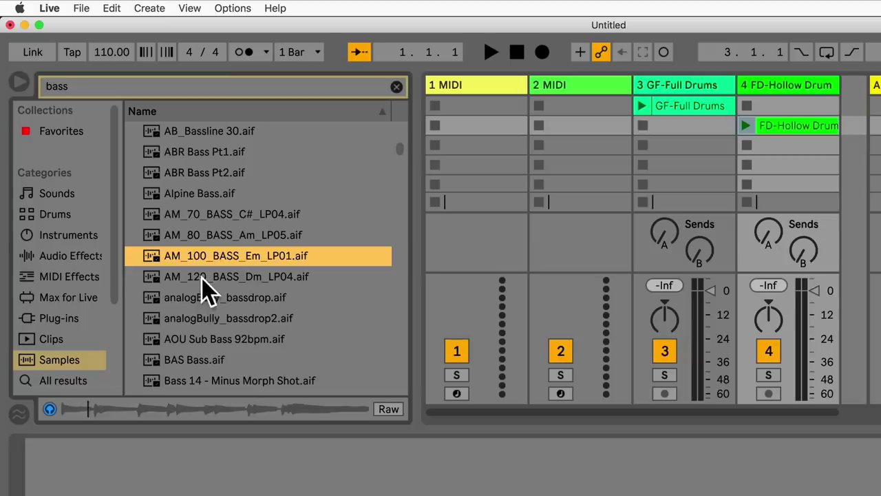
left_click(199, 279)
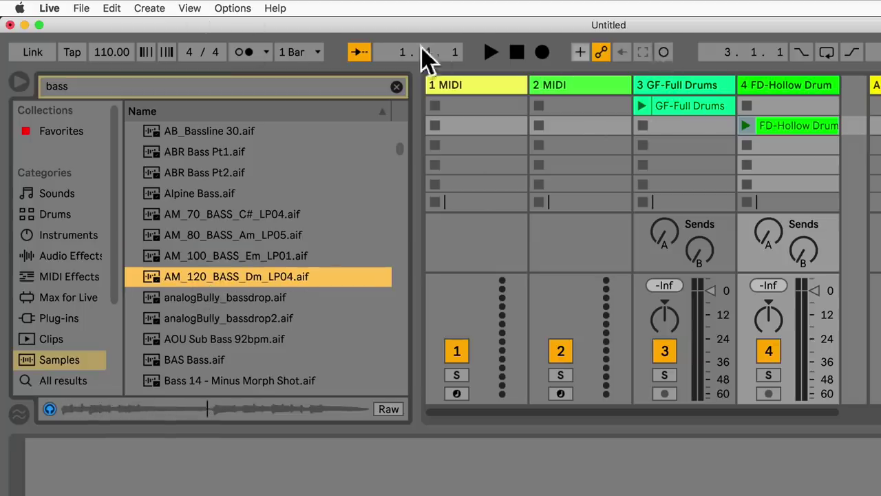
left_click_drag(222, 279, 685, 142)
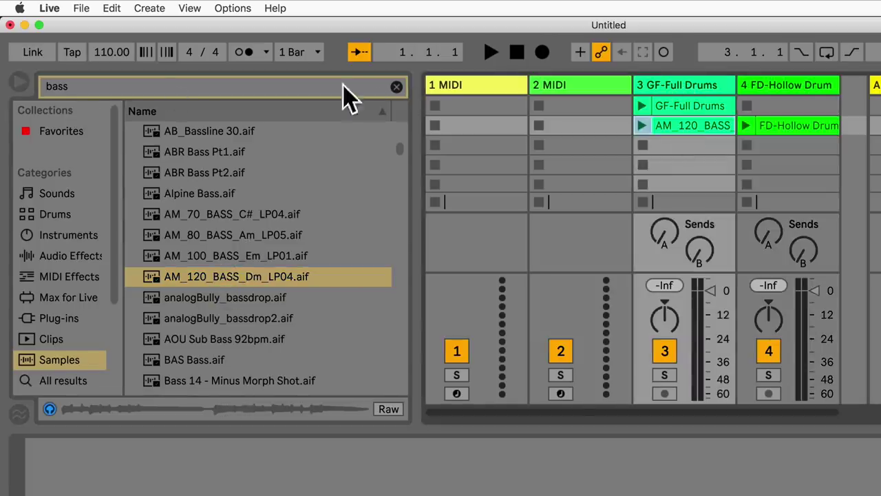
Clear the sample search, insert a new audio track after GF-Full Drums, and move the AM_120_BASS clip into its first slot.
left_click(397, 87)
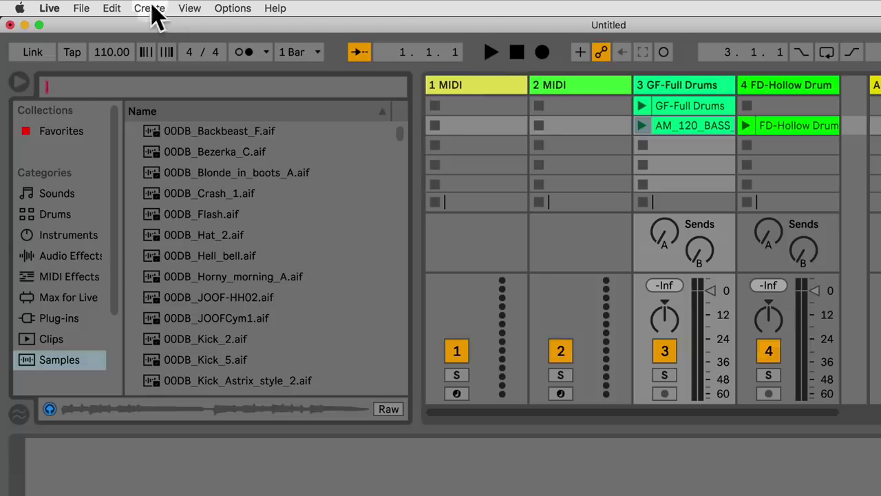
left_click(150, 8)
left_click(202, 81)
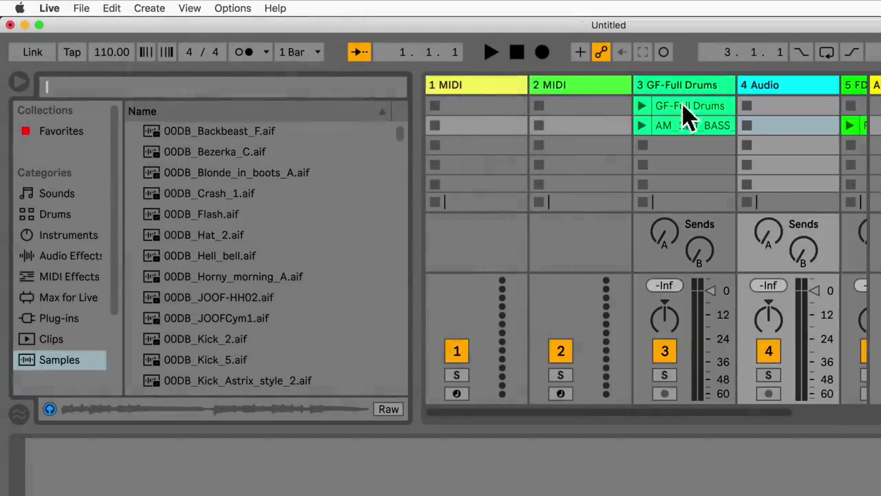
scroll(771, 122, "right", 3)
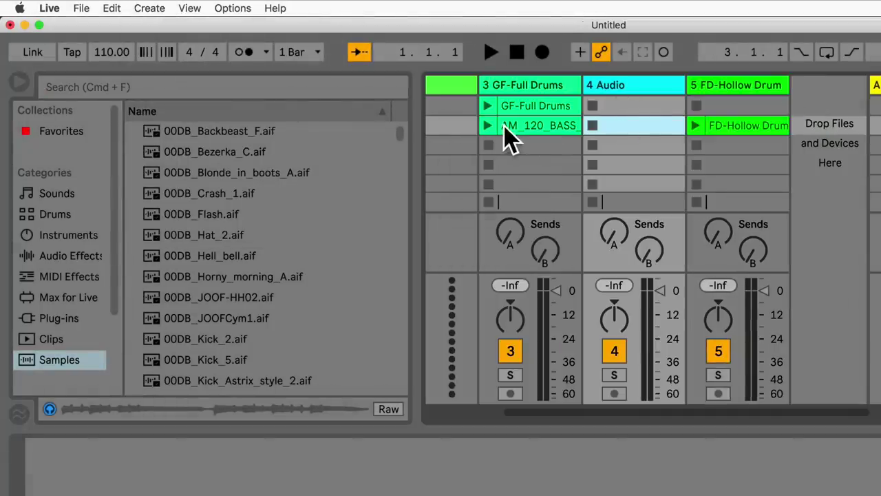
left_click_drag(503, 125, 624, 102)
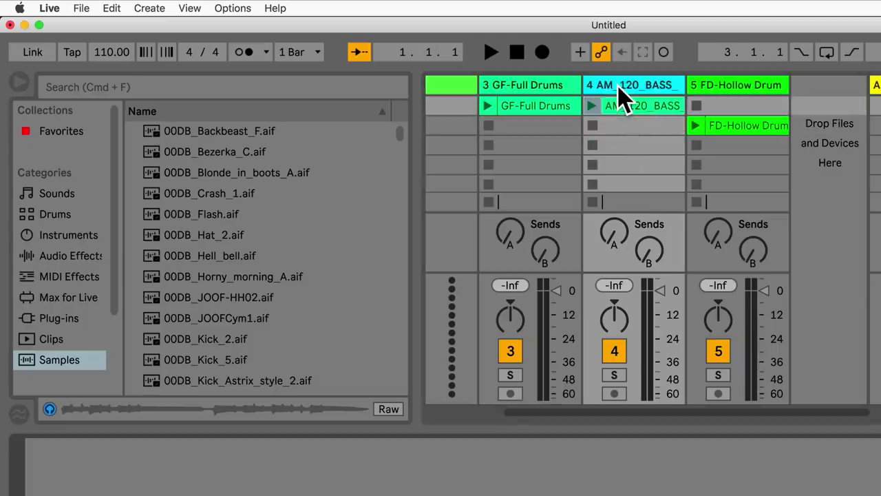
Rename the new audio track containing the AM_120_BASS clip as Bass.
key("super+r")
type("Ba")
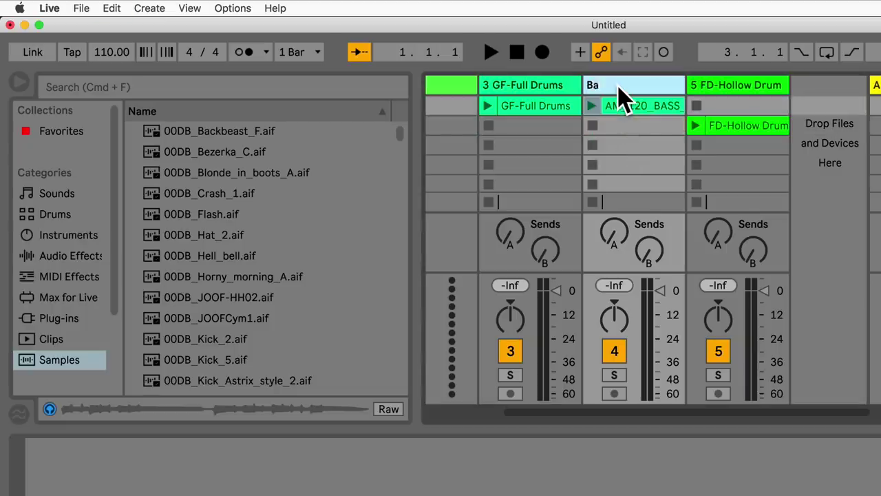
key("Return")
Launch the GF-Full Drums clip, add the FD-Hollow Drums clip, and bring in the AM_120_BASS clip.
scroll(620, 124, "left", 5)
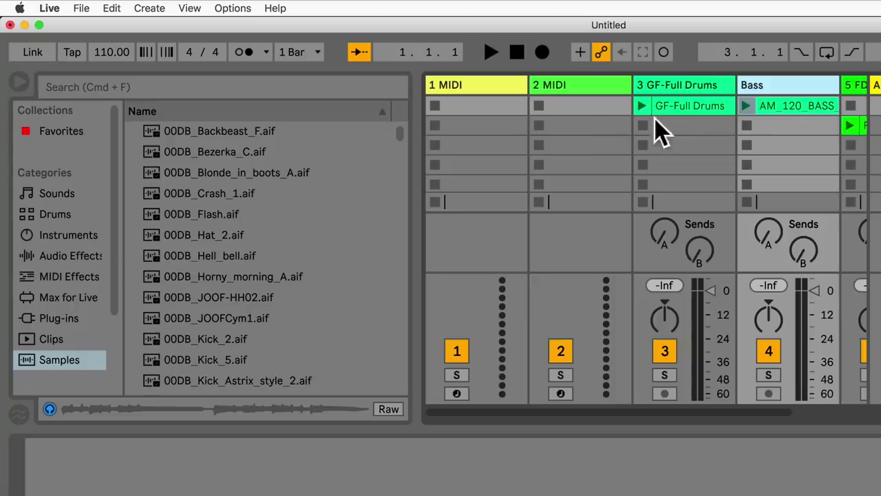
left_click(642, 106)
scroll(649, 116, "right", 3)
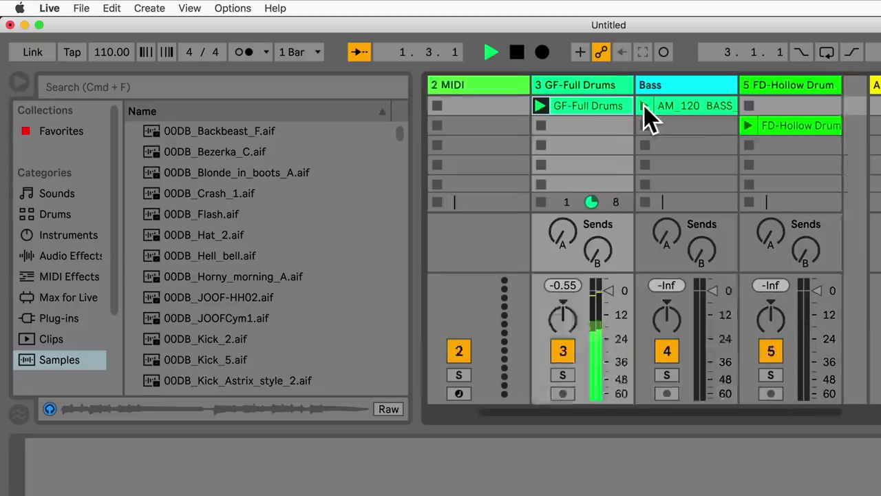
left_click(694, 126)
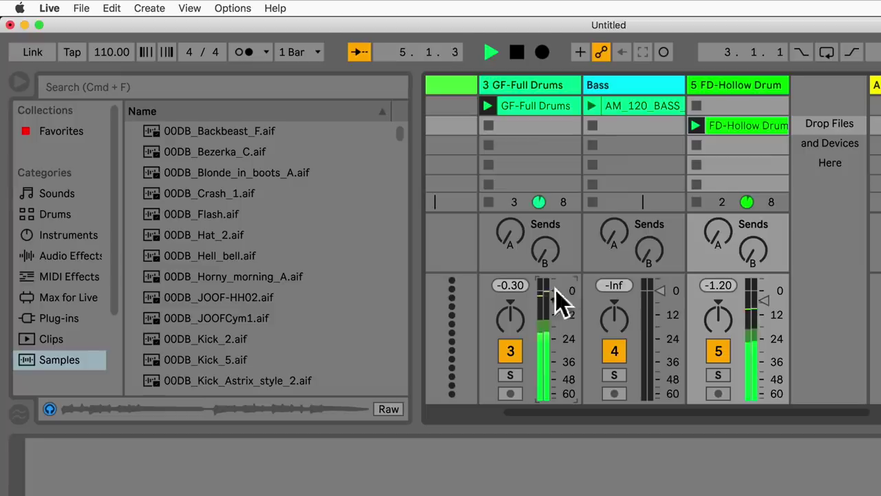
left_click(591, 107)
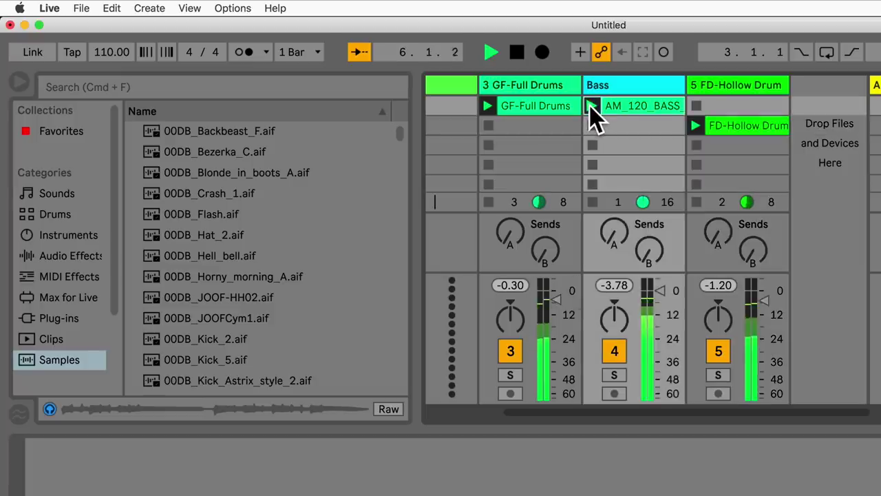
Stop the Bass and FD-Hollow Drums clips, relaunch the bass clip, and stop the GF-Full Drums clip.
left_click(594, 202)
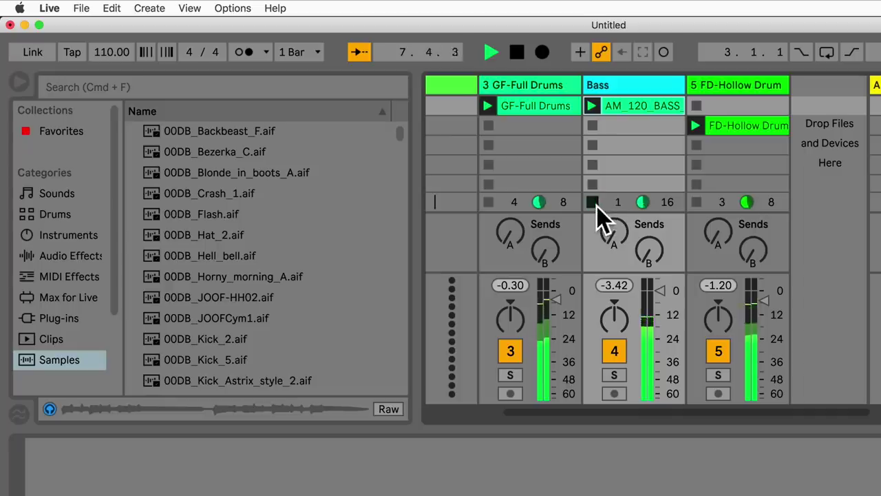
left_click(697, 202)
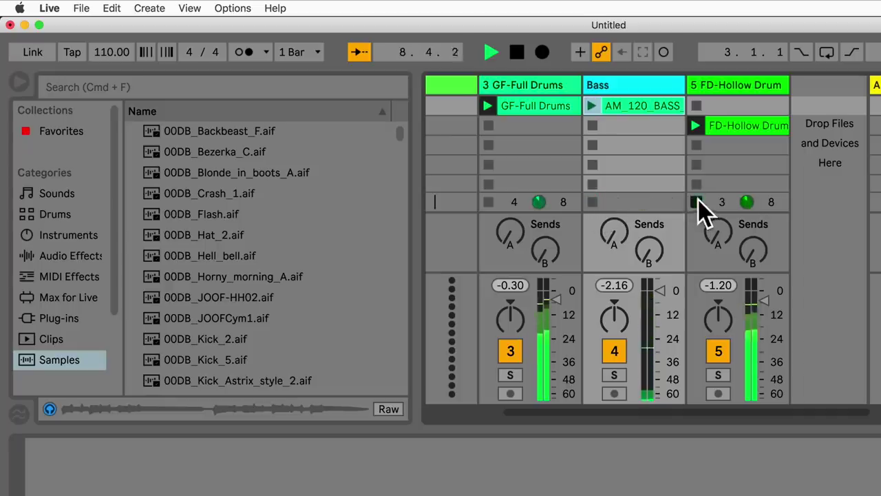
left_click(587, 105)
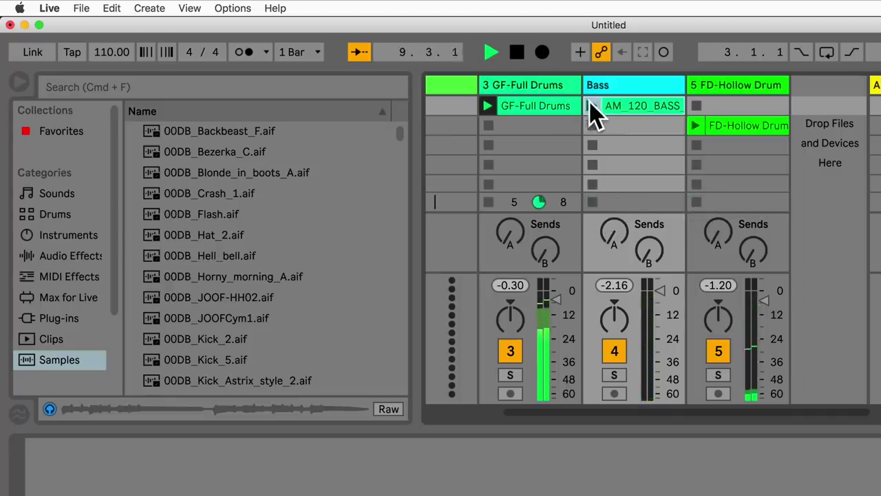
left_click(488, 202)
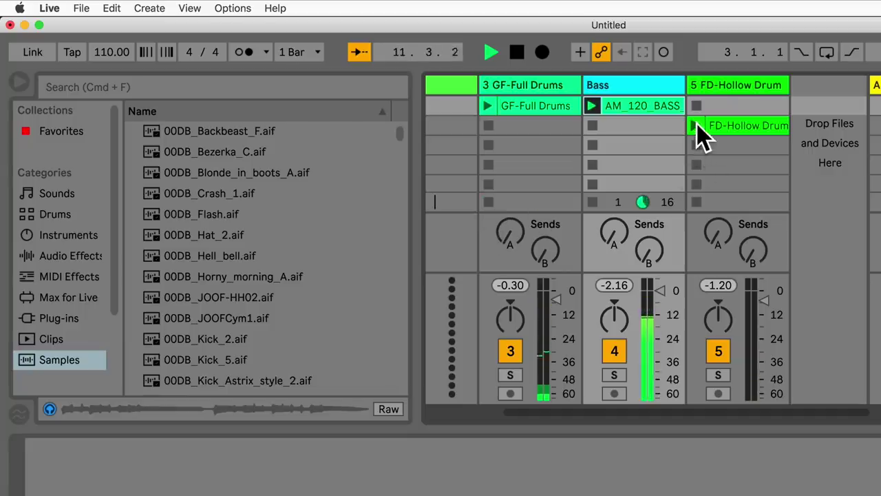
Launch and stop the FD-Hollow Drums clip, switch back to GF-Full Drums, and stop all clips and playback.
left_click(697, 126)
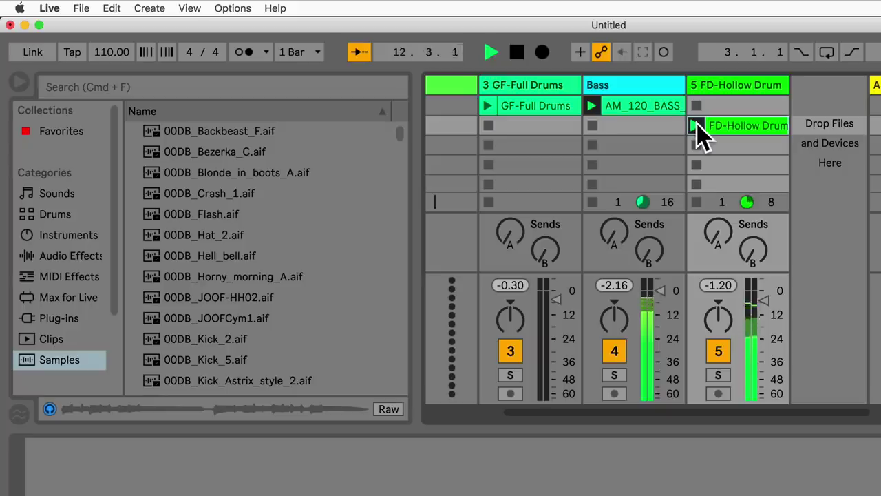
left_click(697, 202)
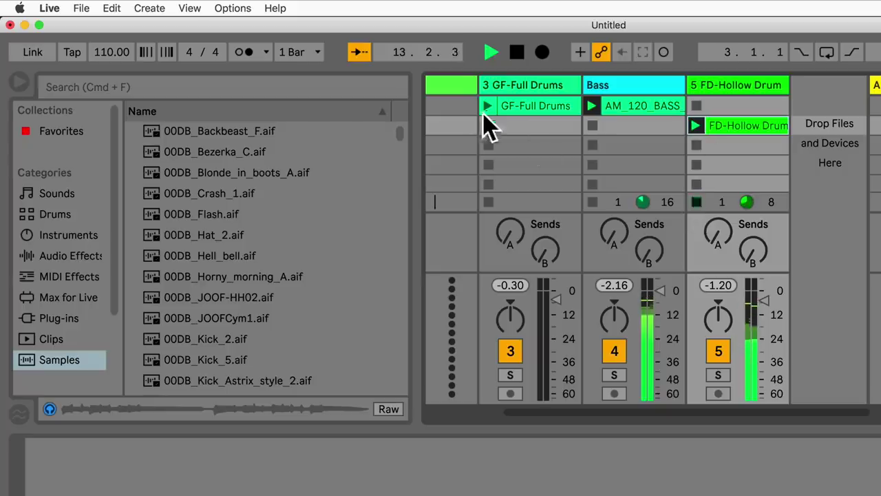
left_click(487, 107)
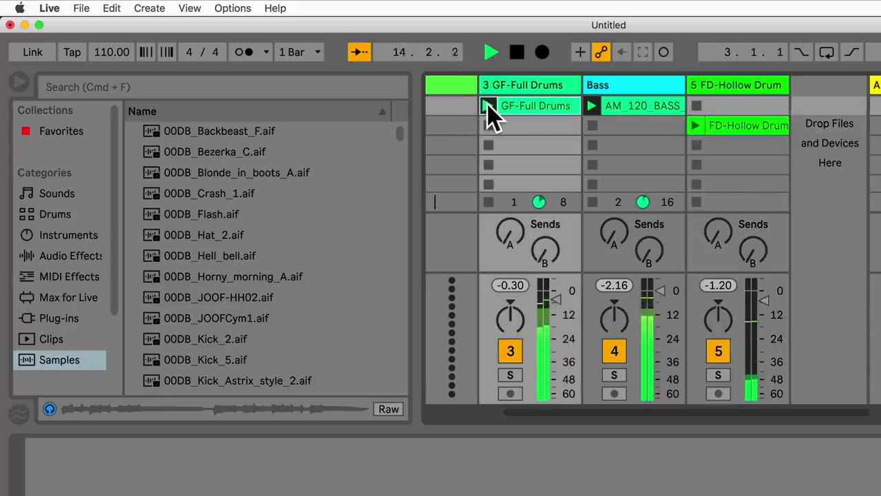
left_click(593, 203)
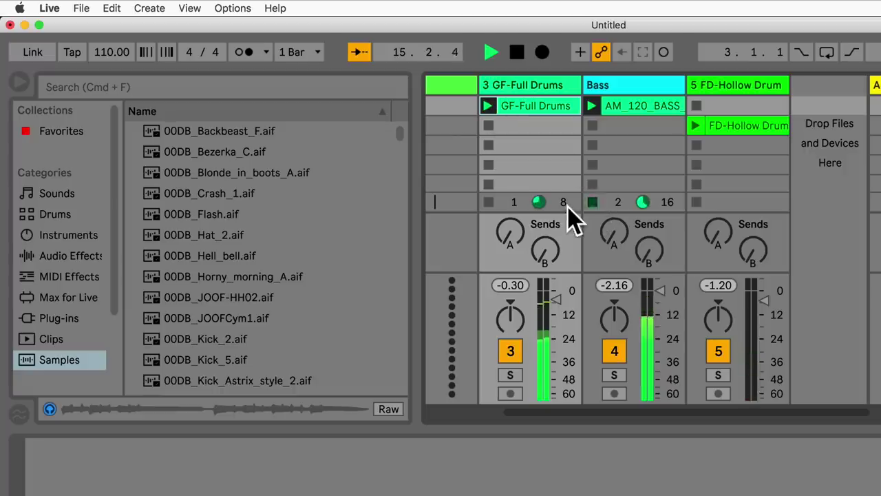
left_click(490, 202)
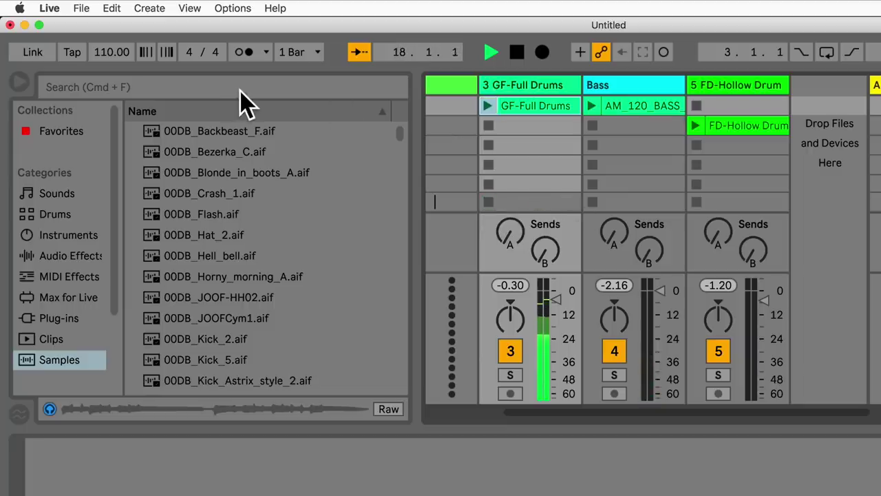
left_click(517, 52)
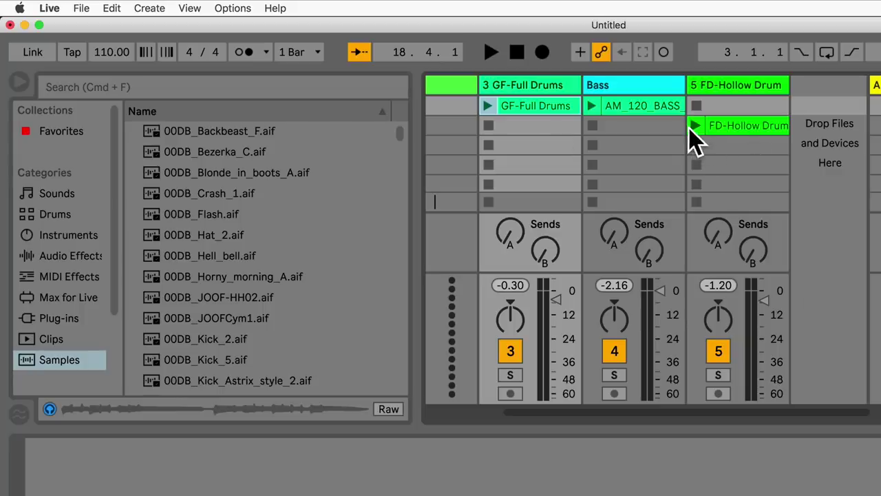
Load the Analog instrument onto the 1 MIDI track.
scroll(696, 137, "left", 3)
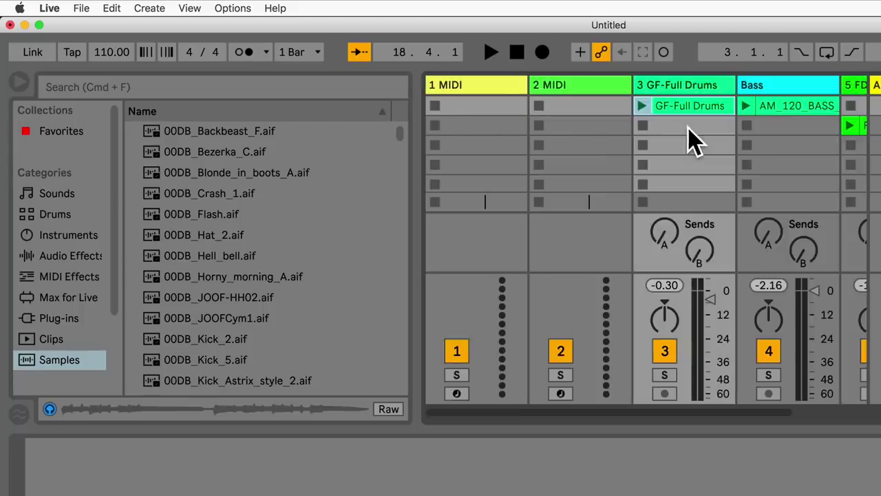
left_click(473, 84)
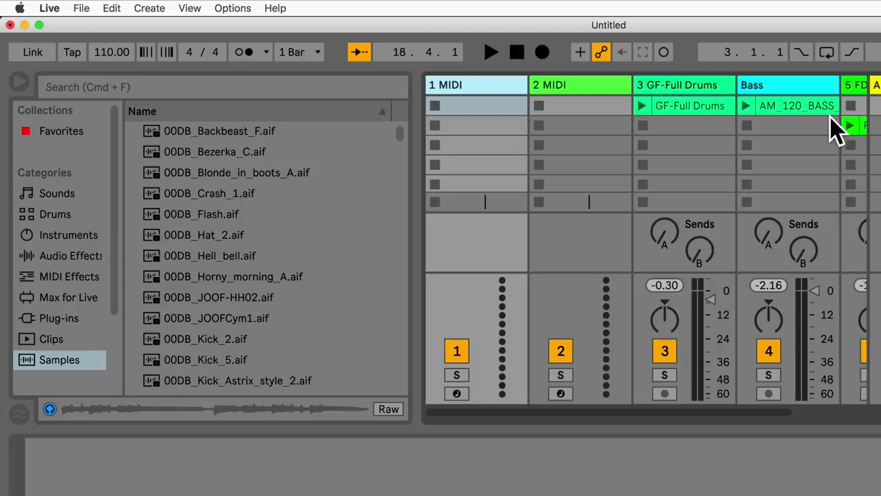
left_click(84, 235)
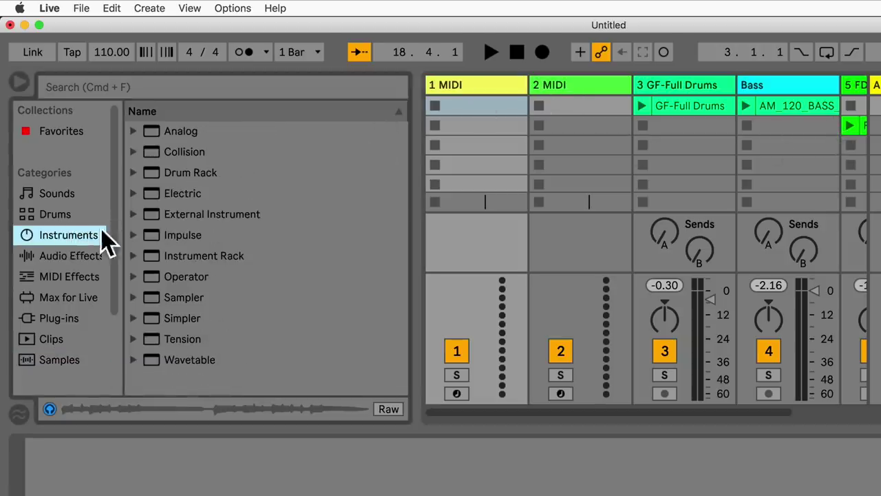
double_click(184, 133)
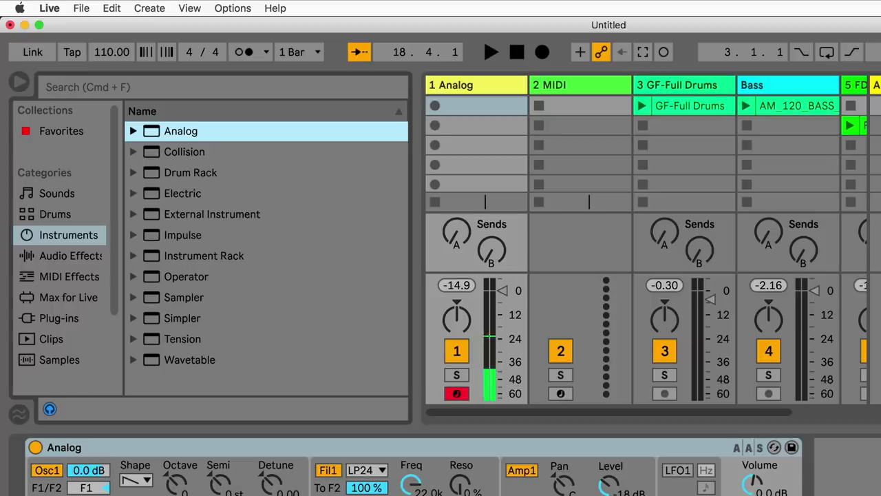
Play the GF-Full Drums clip as backing for the Analog track and stop playback.
left_click(641, 106)
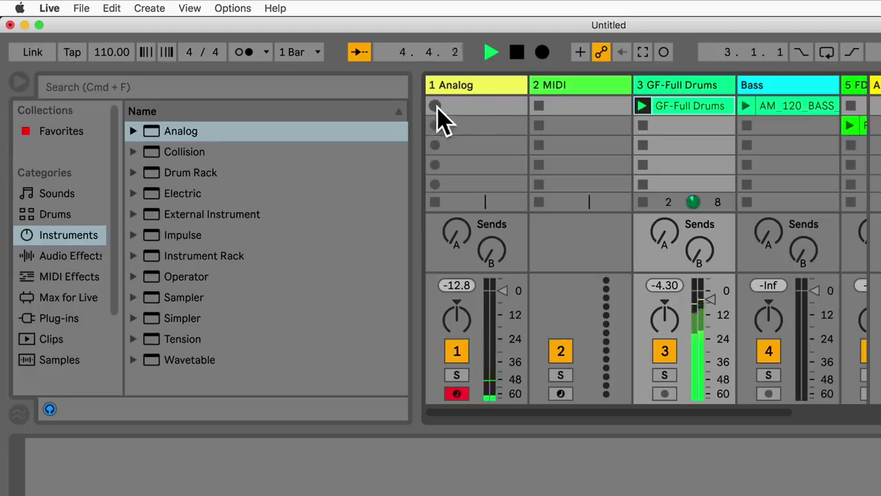
key("space")
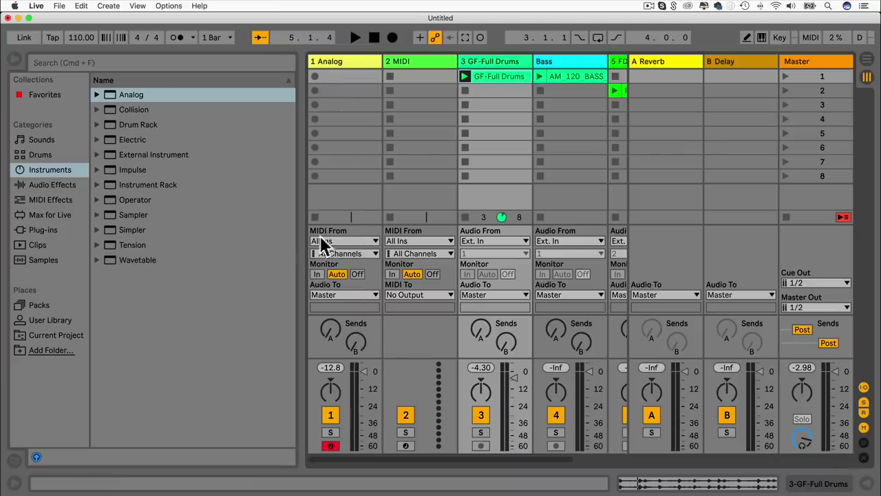
Set the Analog track's monitoring to Off and choose Master as its audio output.
left_click(316, 275)
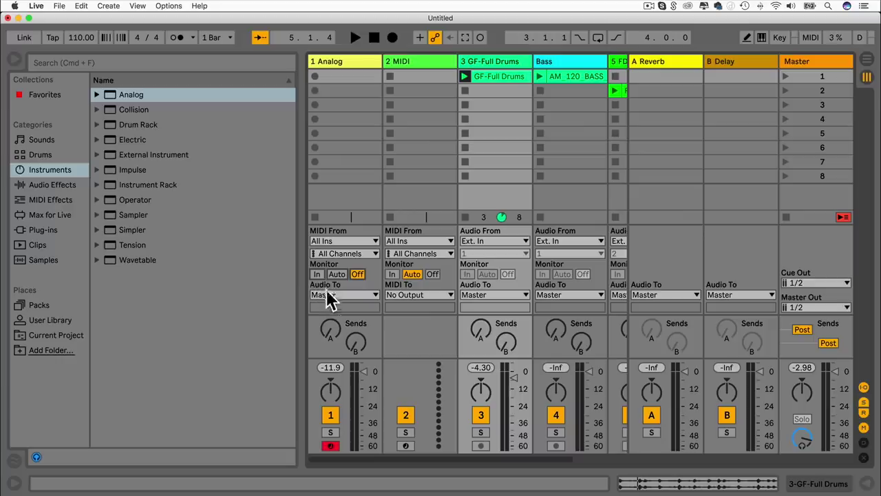
left_click(329, 294)
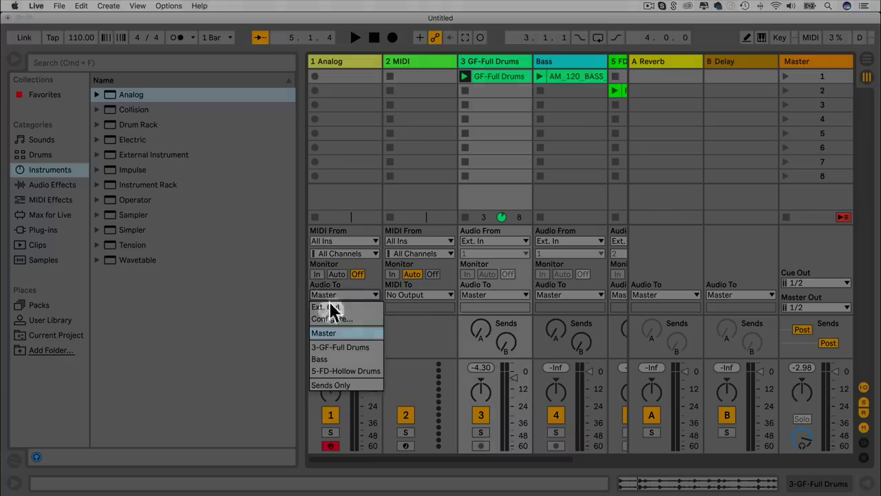
left_click(334, 333)
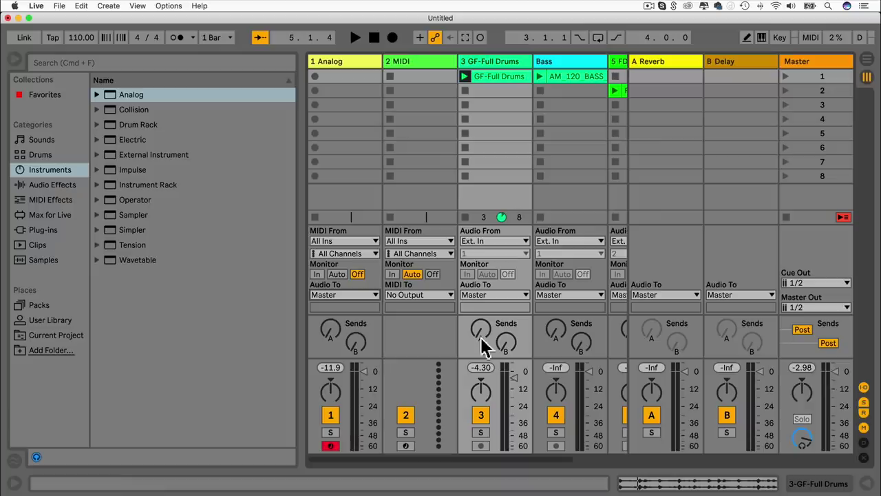
Examine the Send A and Send B controls on the Analog track.
left_click(332, 330)
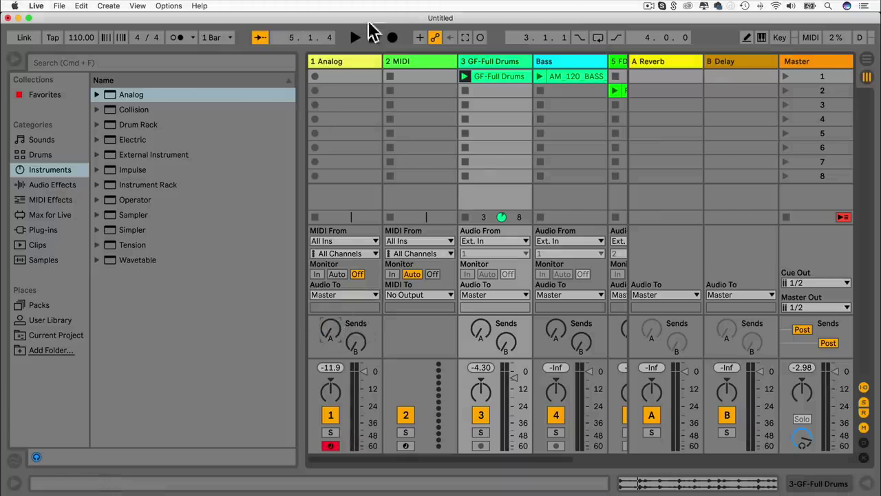
left_click(324, 332)
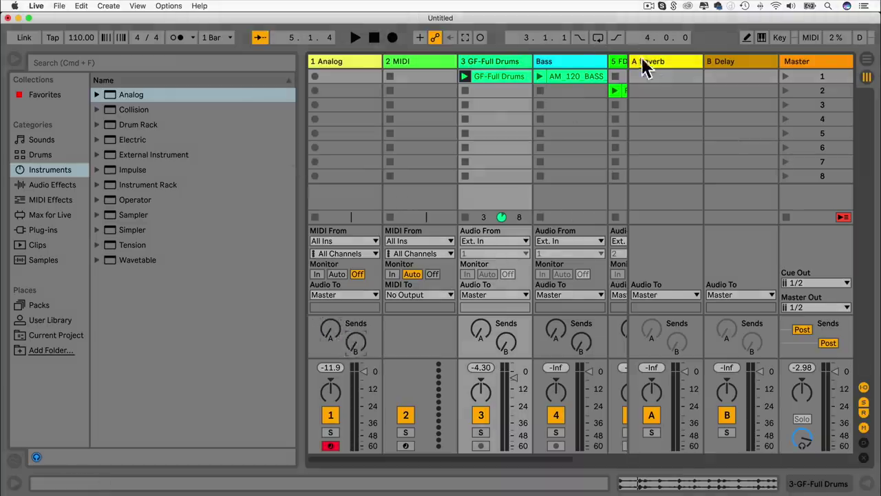
View the effect devices loaded on the A Reverb and B Delay return tracks.
double_click(647, 60)
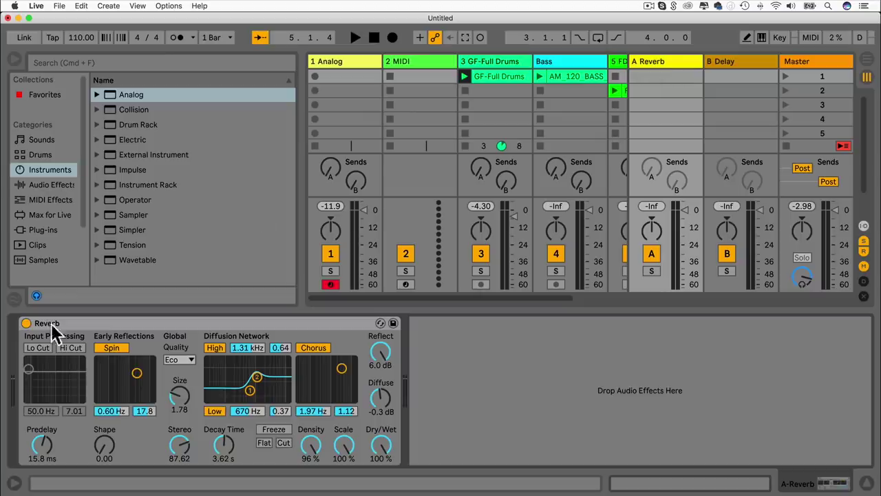
left_click(727, 64)
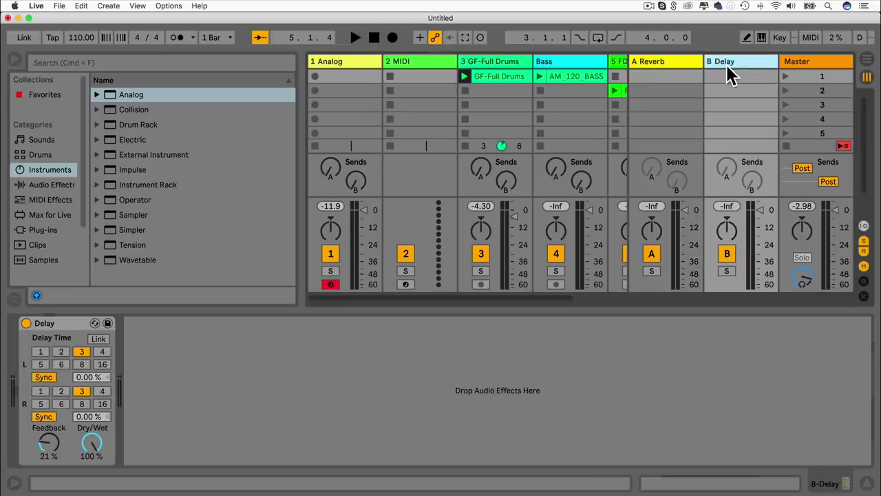
left_click(662, 63)
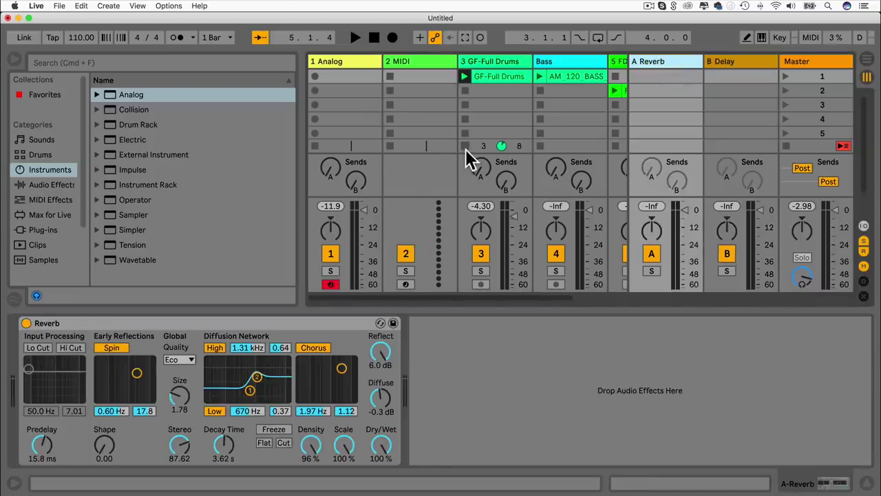
Play the GF-Full Drums clip while trying its track's Send A and raising Send B to 0 dB.
scroll(524, 138, "right", 2)
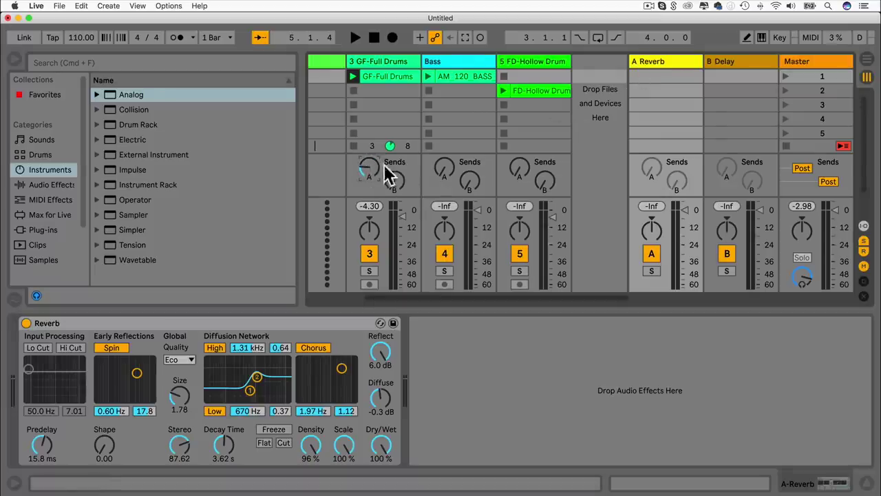
left_click(352, 76)
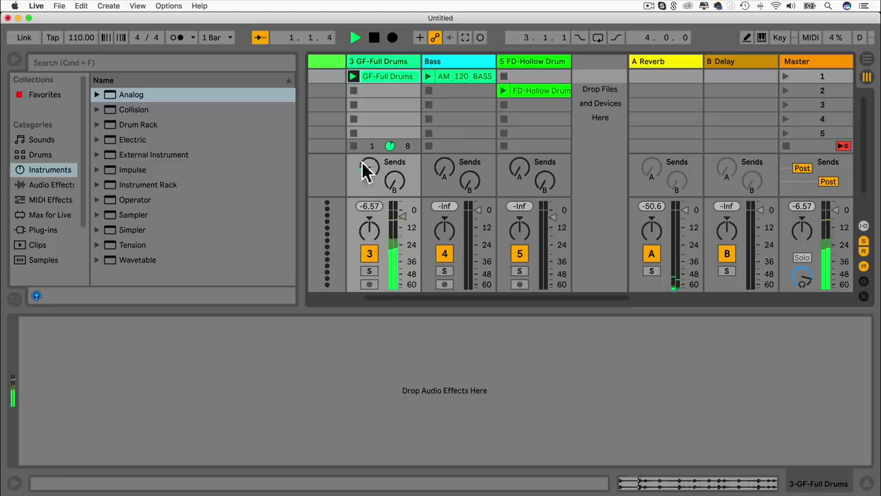
left_click_drag(369, 172, 394, 141)
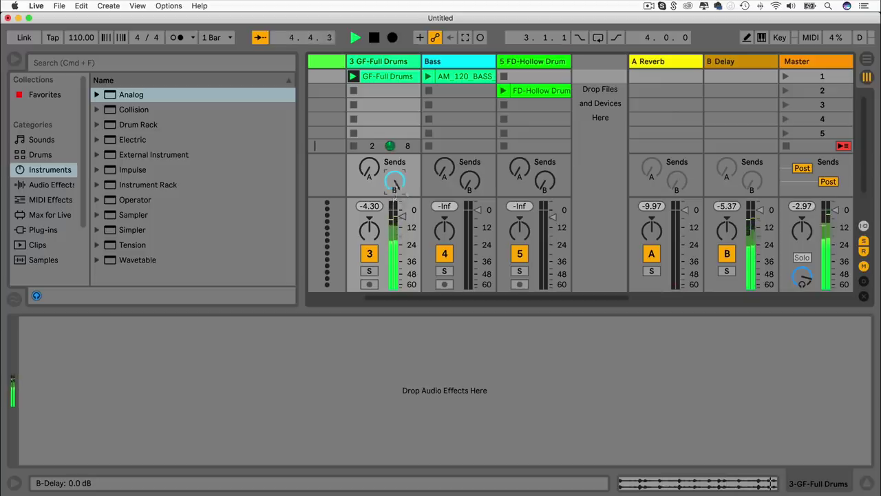
Browse the Favorites collection and each content category in turn, from Sounds through Samples.
scroll(344, 192, "left", 3)
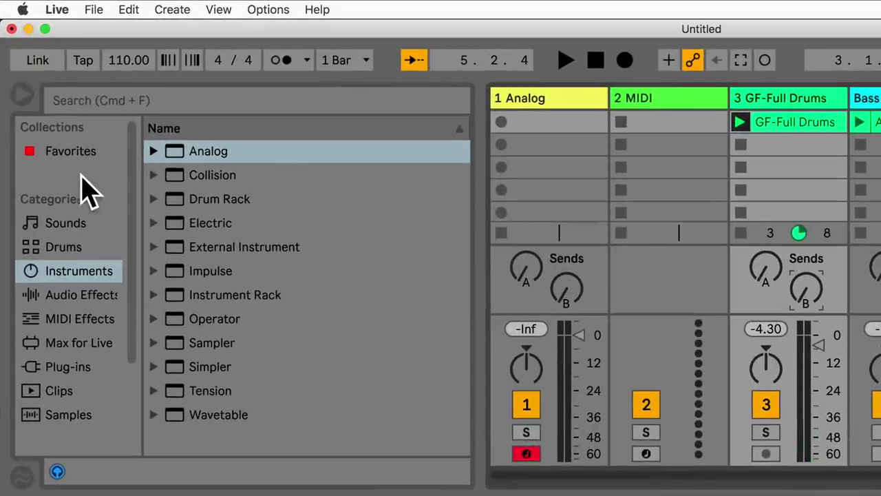
left_click(81, 156)
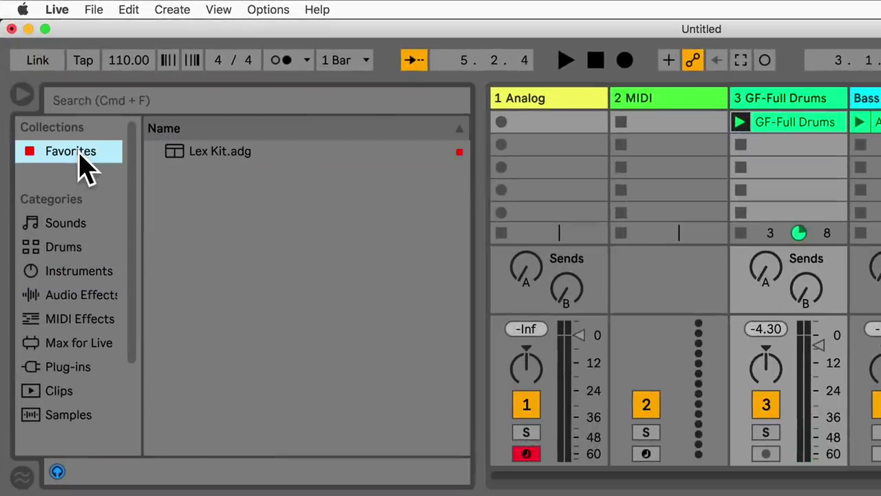
left_click(66, 226)
left_click(58, 248)
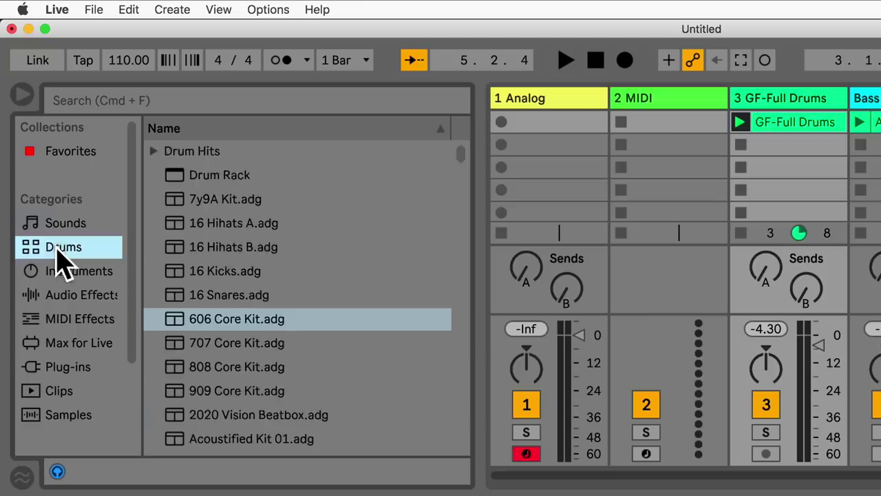
left_click(41, 272)
left_click(88, 296)
left_click(89, 320)
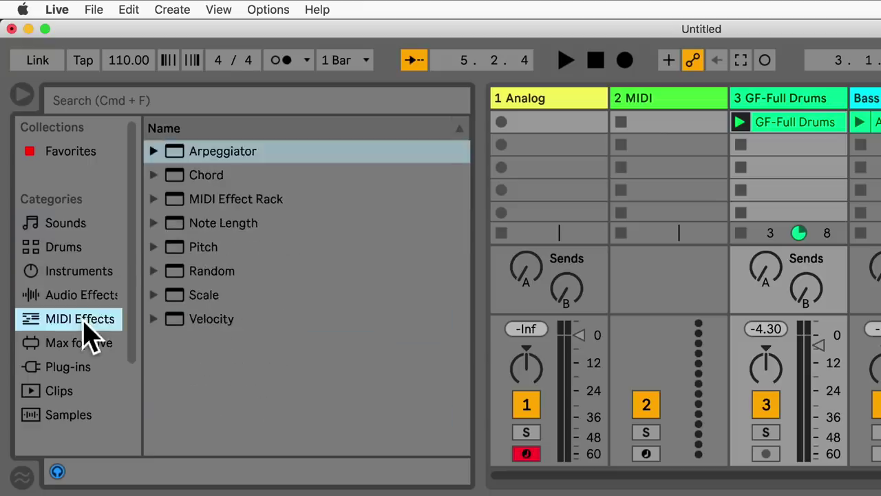
left_click(86, 347)
left_click(65, 368)
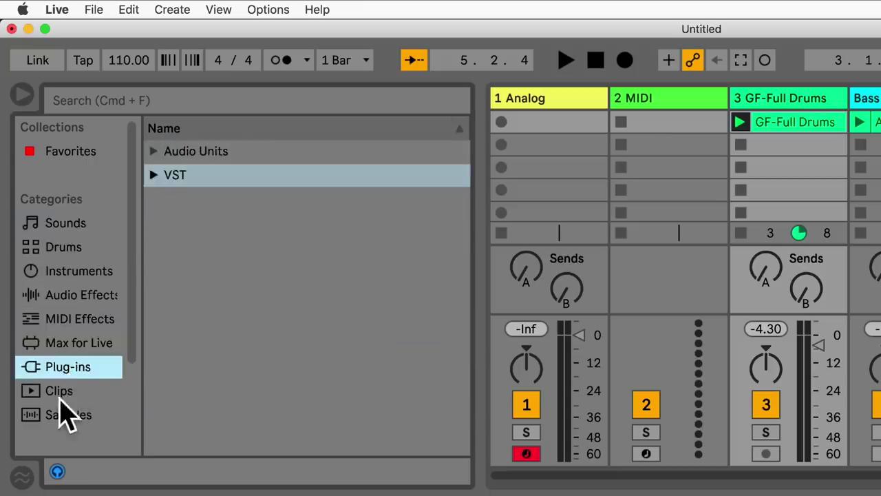
left_click(60, 391)
left_click(66, 416)
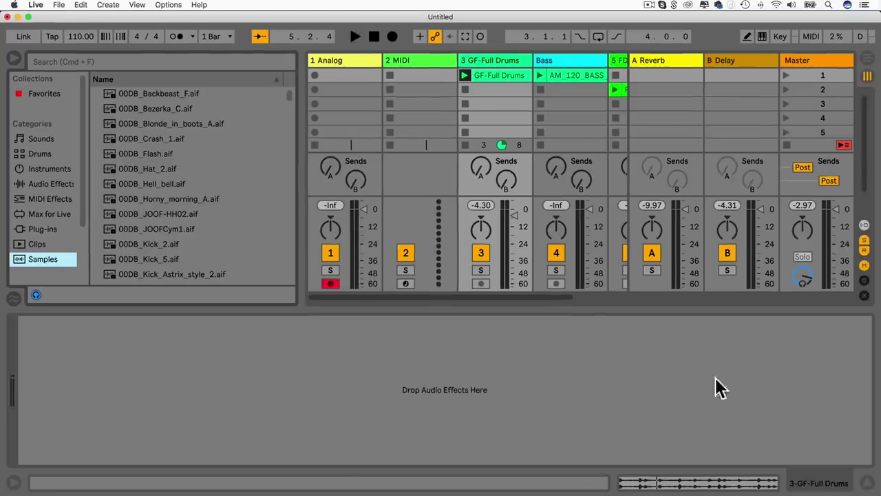
Load the Chorus audio effect onto the GF-Full Drums track and compare the track's device view with its clip view.
left_click(42, 185)
left_click_drag(127, 181, 428, 400)
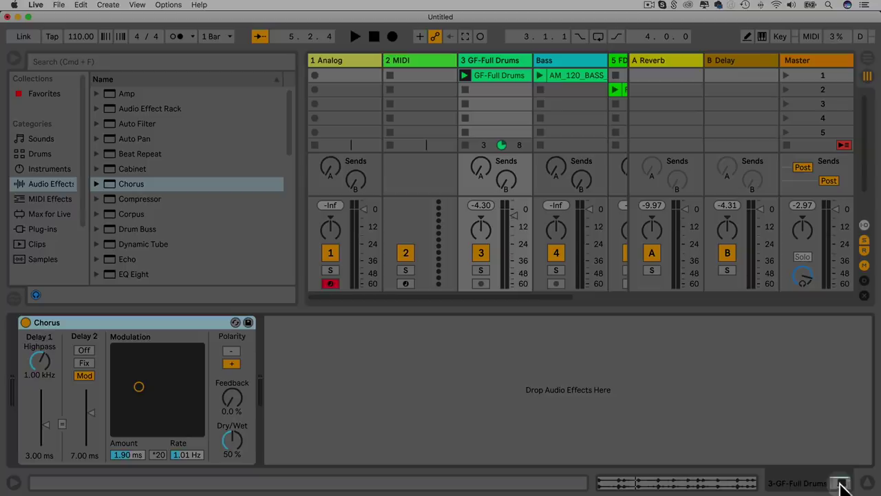
key("shift+Tab")
left_click(843, 485)
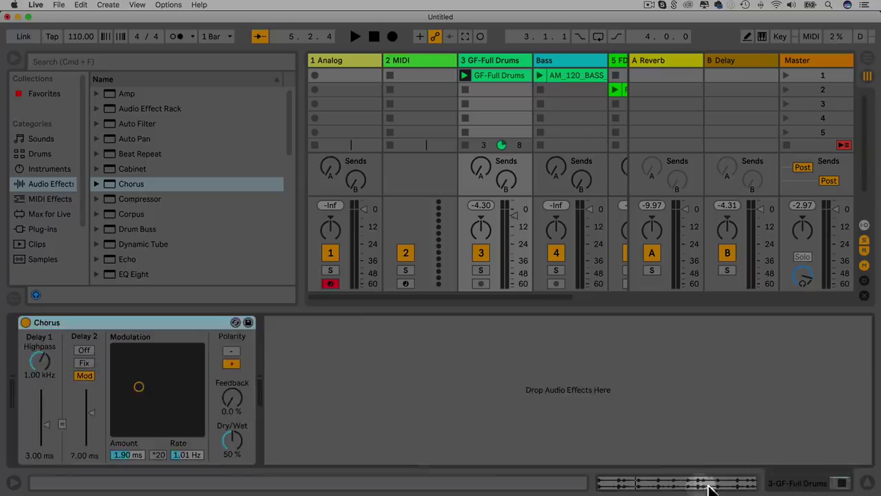
key("shift+Tab")
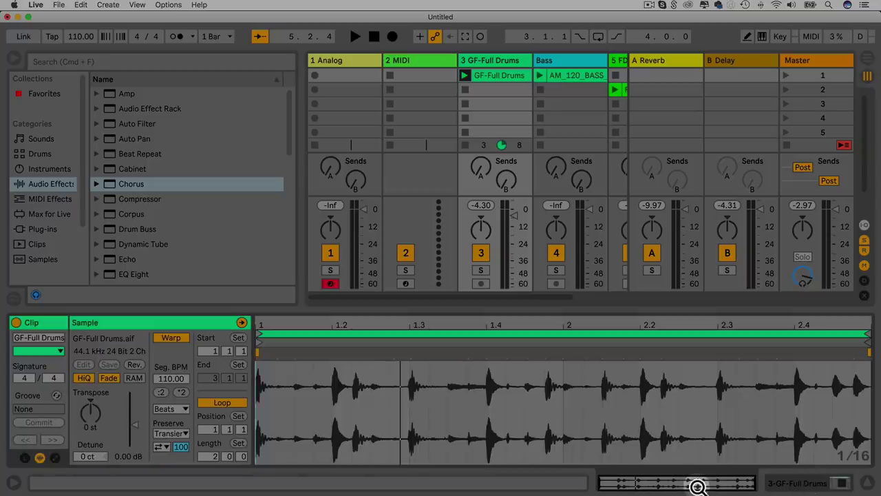
left_click(842, 484)
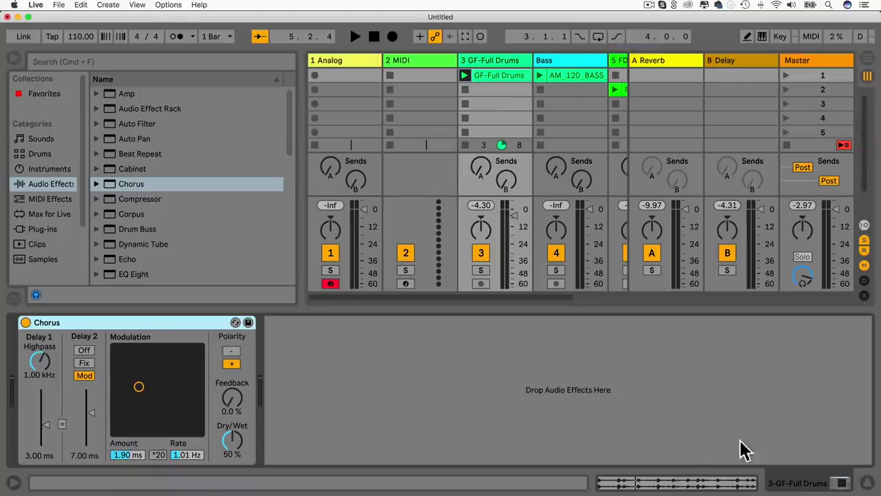
Try out the mixer section displays, including Returns and Track Delay, leaving In/Out shown and Sends hidden.
left_click(865, 253)
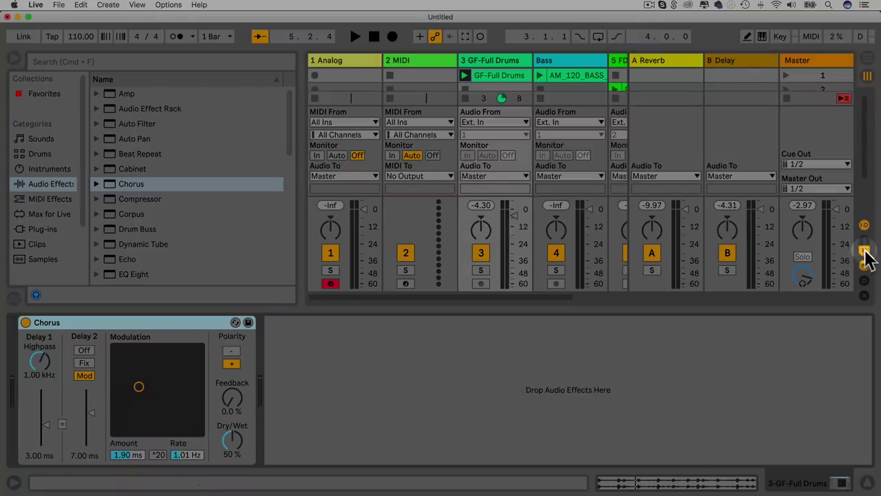
left_click(865, 252)
left_click(865, 252)
left_click(865, 279)
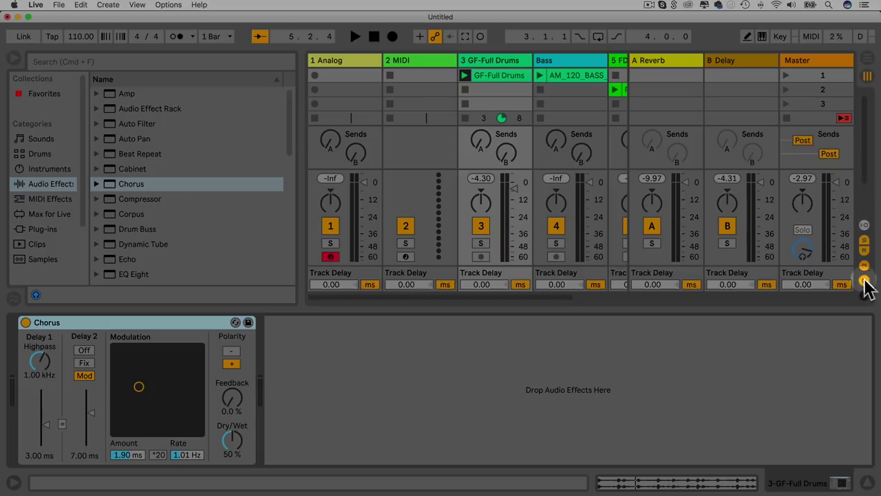
left_click(866, 279)
left_click(866, 252)
left_click(865, 242)
left_click(866, 252)
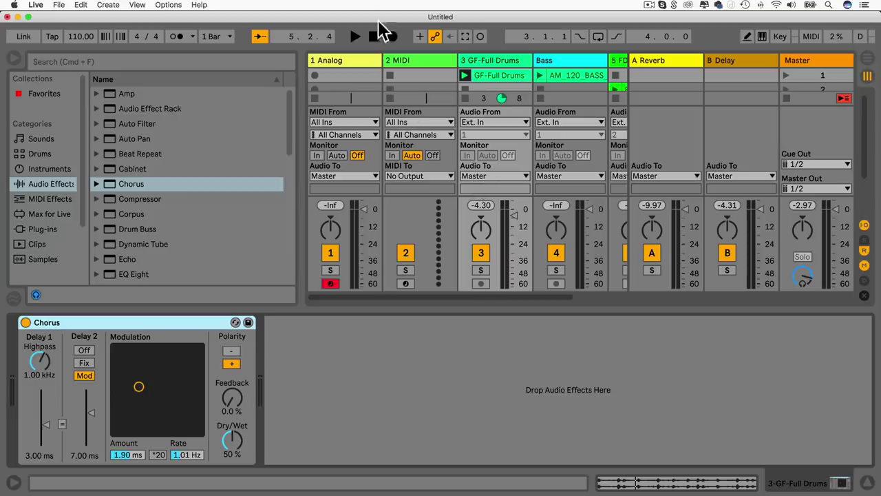
Collapse the device view to enlarge the Session View, and switch to the Arrangement View and back.
left_click_drag(569, 307, 569, 475)
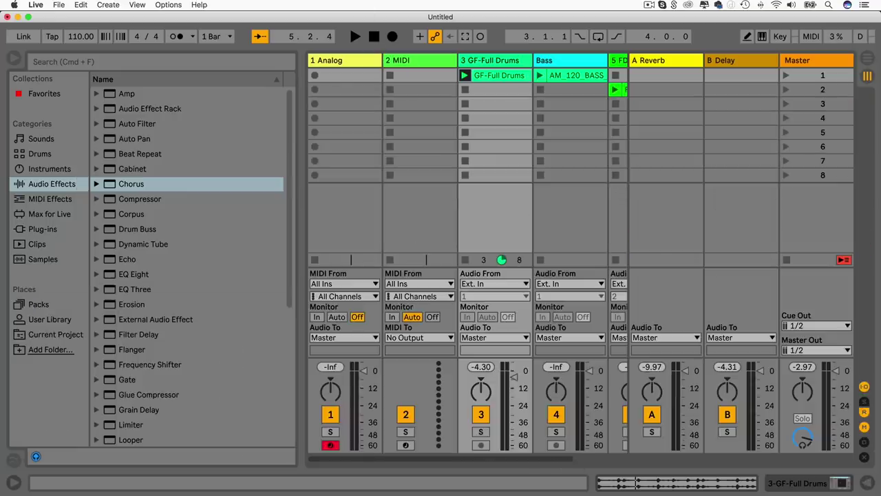
scroll(495, 119, "right", 3)
scroll(495, 119, "left", 3)
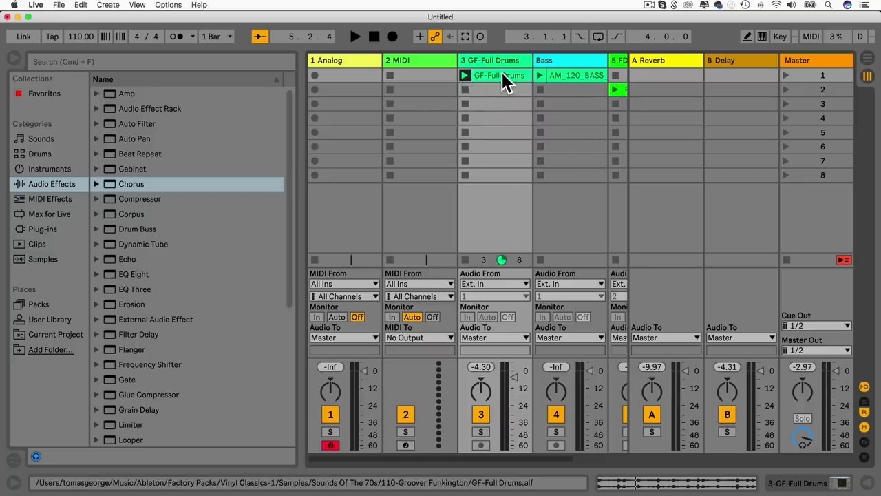
key("Tab")
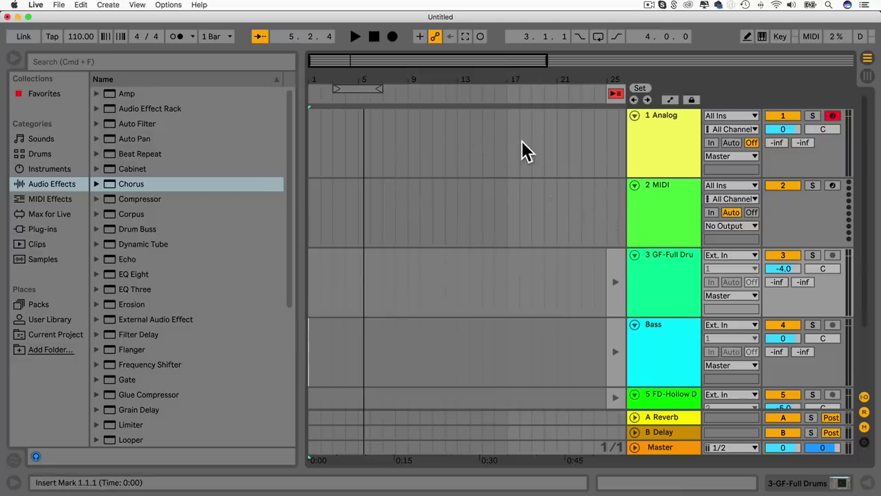
key("Tab")
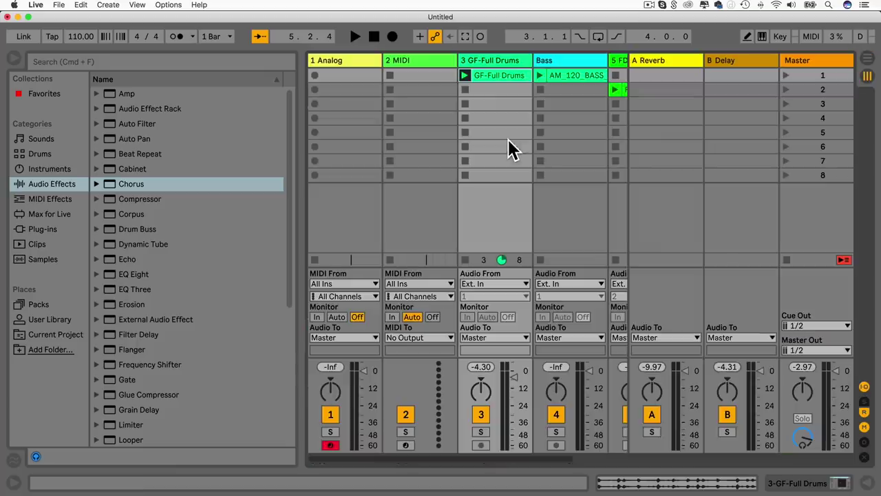
Place the GF-Full Drums clip at bar 6 of its track in the Arrangement View.
key("Tab")
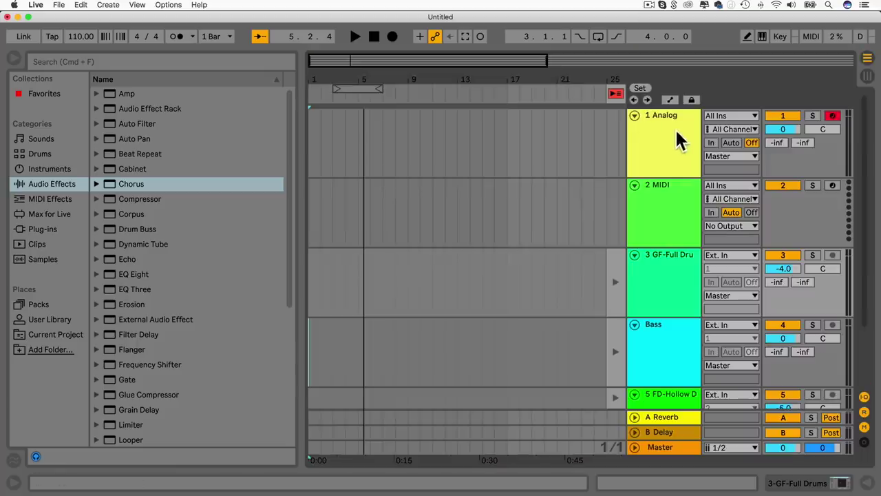
left_click(659, 254)
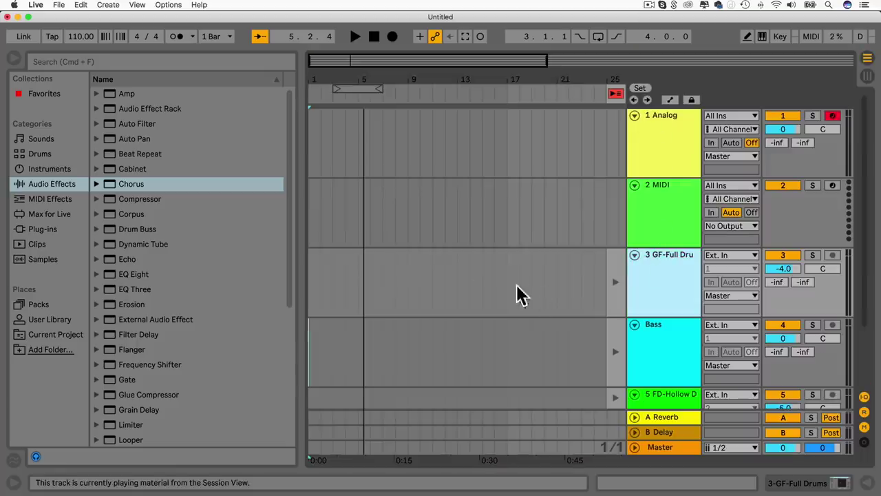
key("ctrl+v")
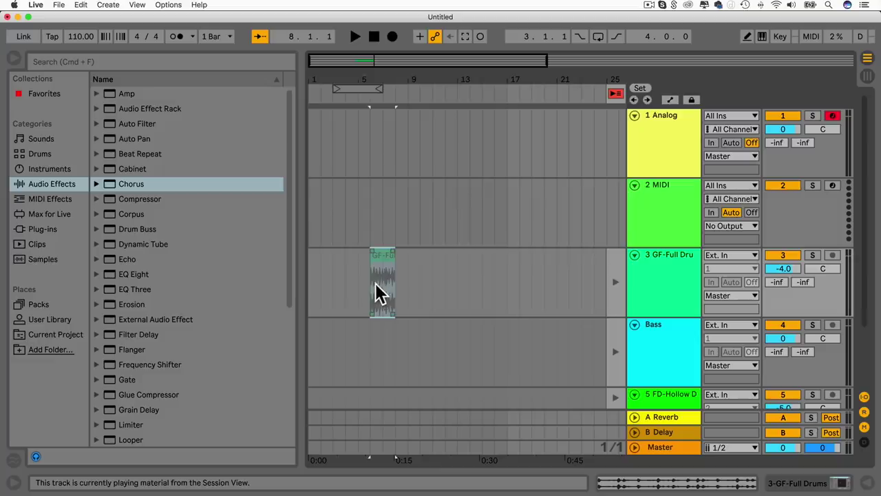
Return playback control to the arrangement, play the GF-Full Drums clip from bar 6 and stop.
left_click(616, 93)
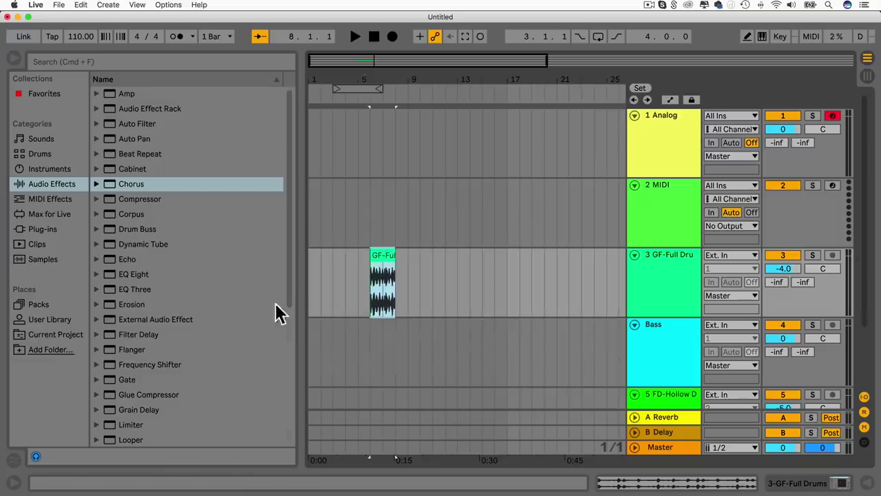
left_click(368, 295)
key("space")
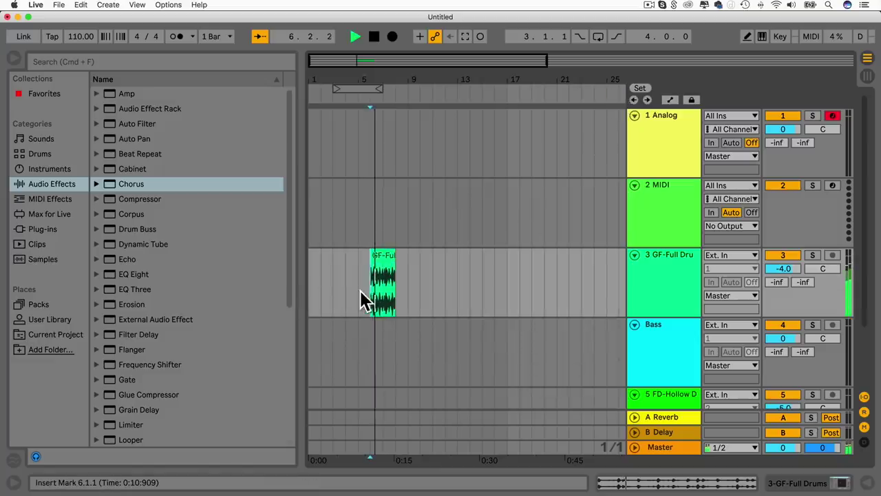
key("space")
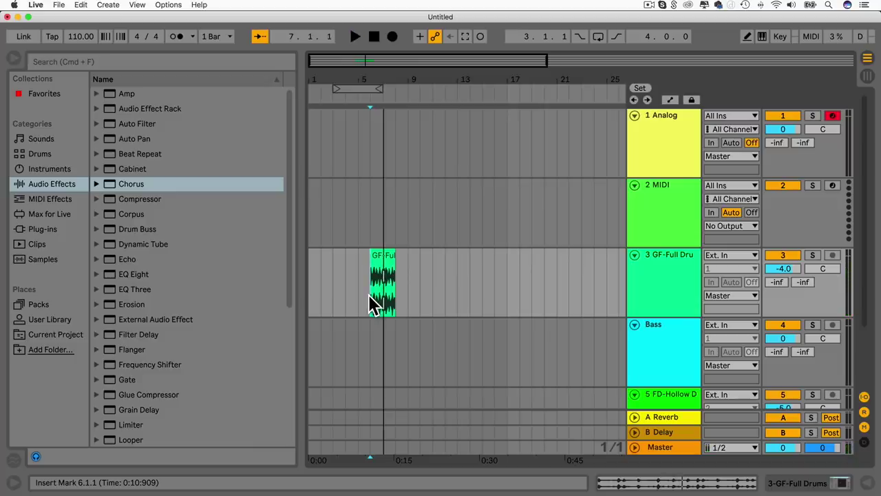
Return to the Session View and look across all of its tracks.
left_click(869, 77)
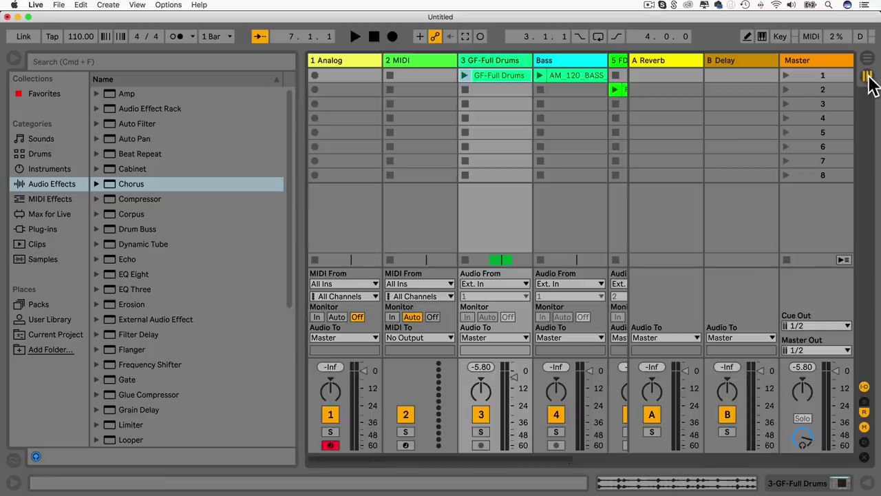
scroll(489, 131, "right", 5)
scroll(490, 131, "left", 5)
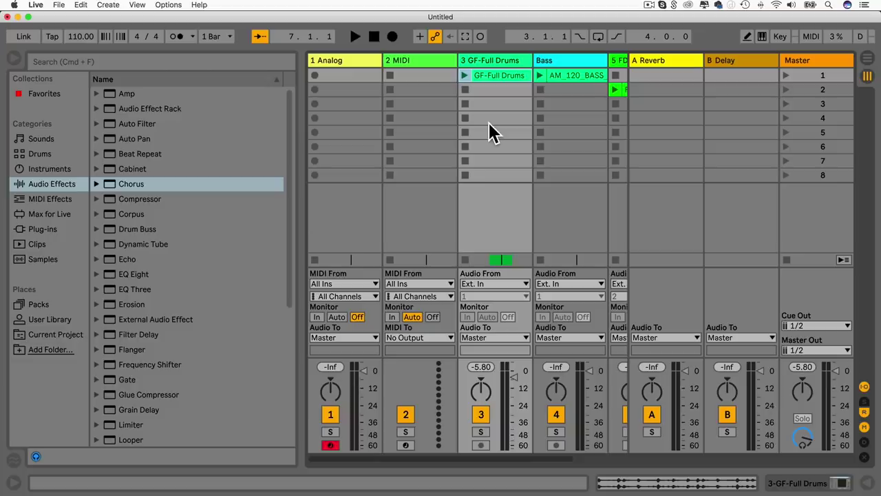
scroll(489, 122, "right", 5)
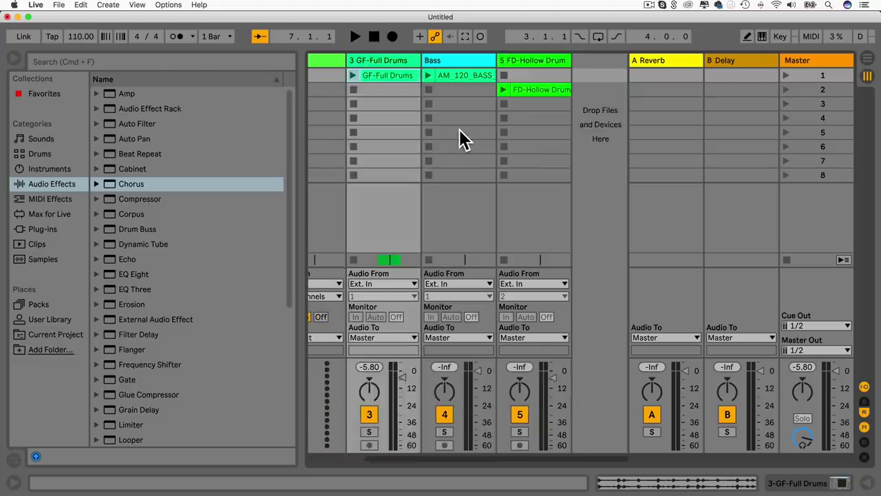
scroll(459, 129, "left", 5)
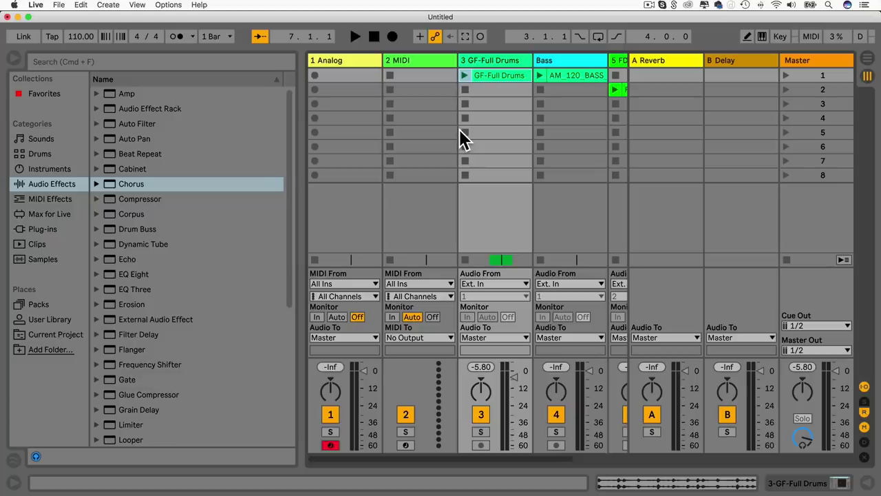
Go through the track titles from Analog to Bass and launch the FD-Hollow Drum clip.
left_click(335, 63)
left_click(451, 60)
left_click(482, 61)
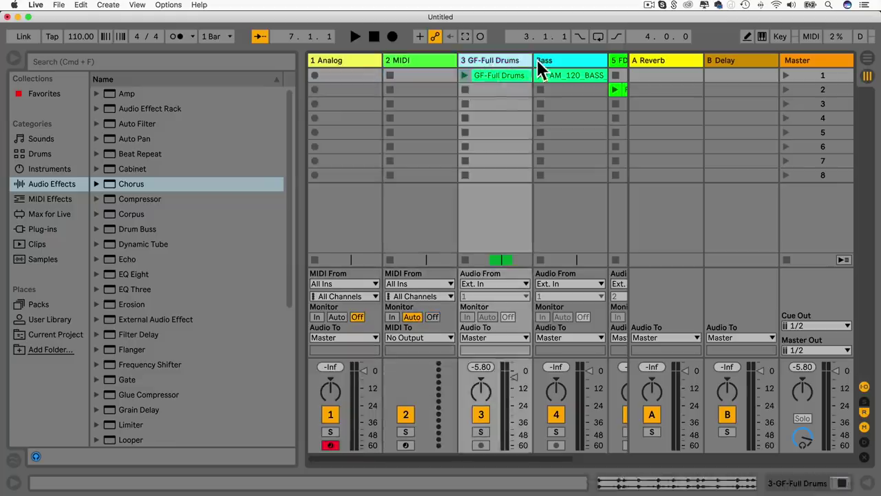
left_click(544, 61)
left_click(618, 90)
left_click(504, 90)
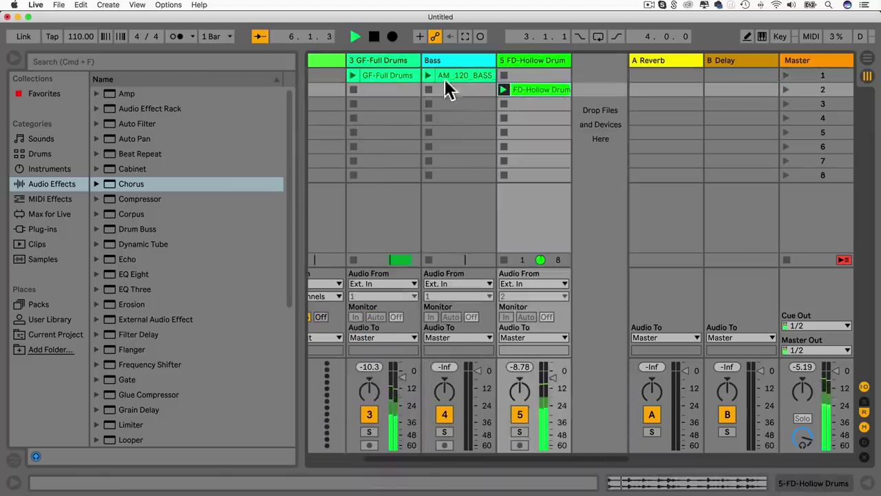
Launch the AM_120_BASS and GF-Full Drums clips alongside the hollow drums, and stop the clips on all three tracks and playback.
left_click(428, 75)
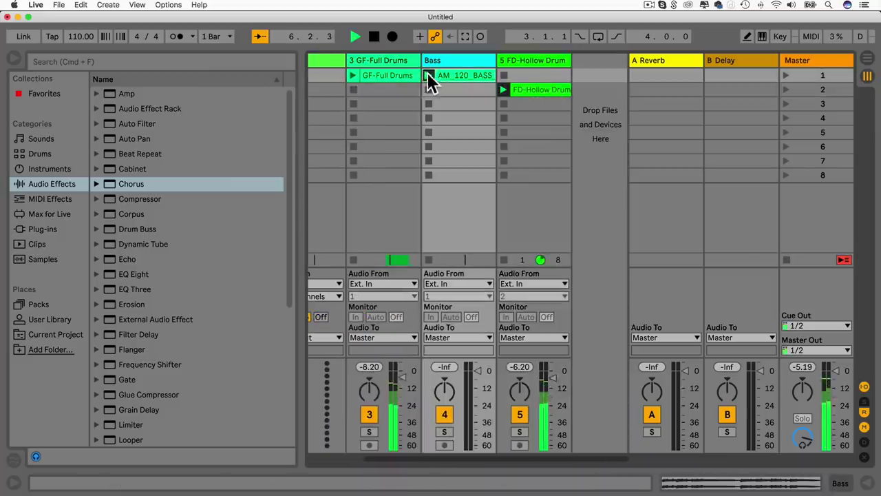
left_click(350, 73)
left_click(428, 260)
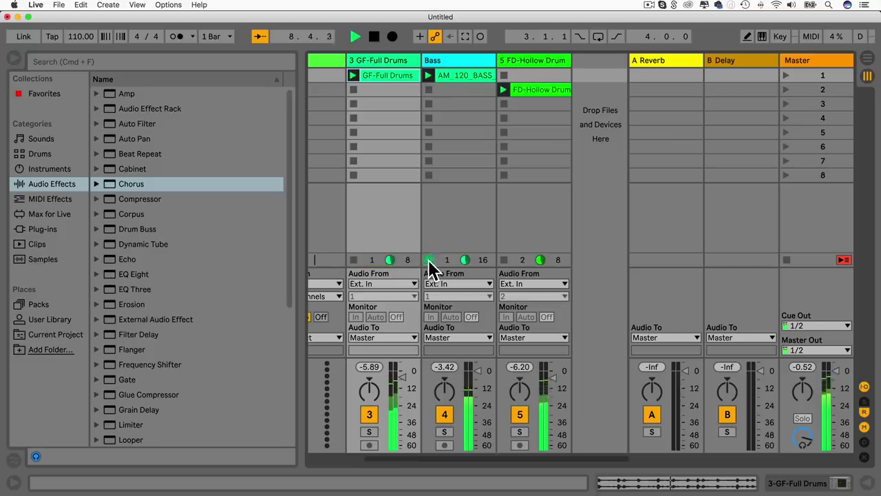
left_click(353, 260)
left_click(503, 260)
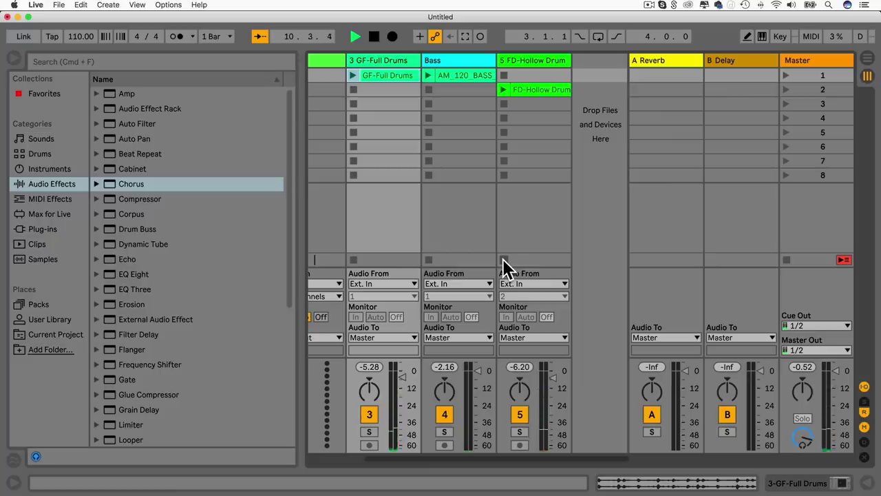
left_click(374, 37)
scroll(386, 393, "left", 3)
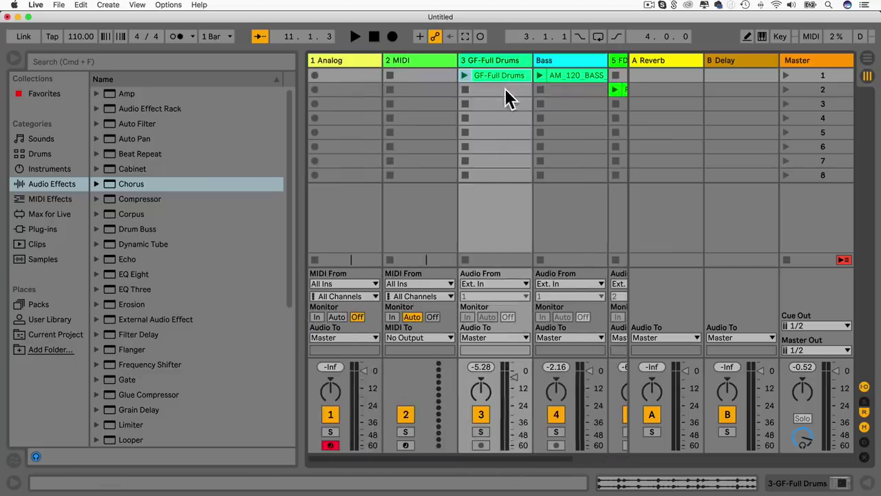
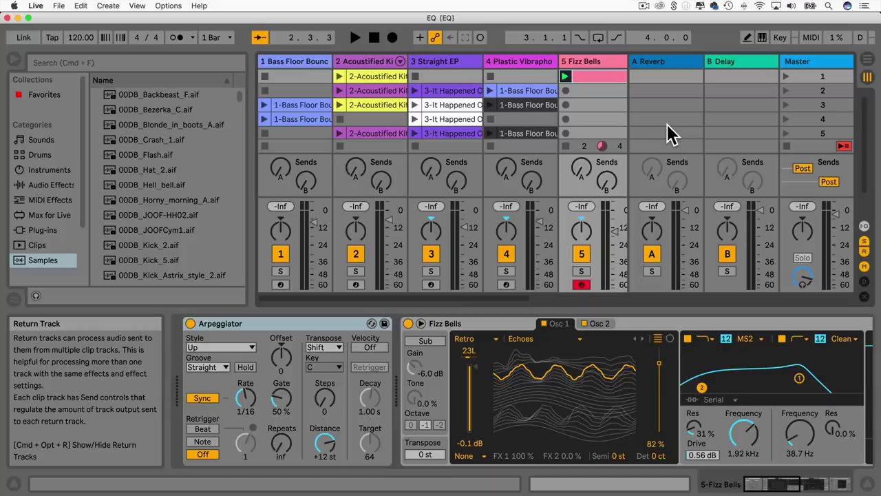
Stop all running clips and create a new Live Set.
right_click(786, 146)
left_click(786, 147)
left_click(59, 6)
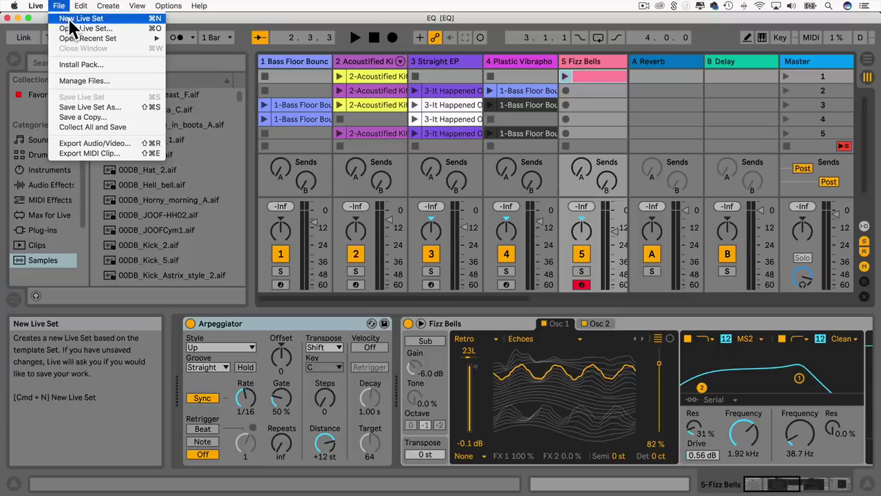
left_click(71, 21)
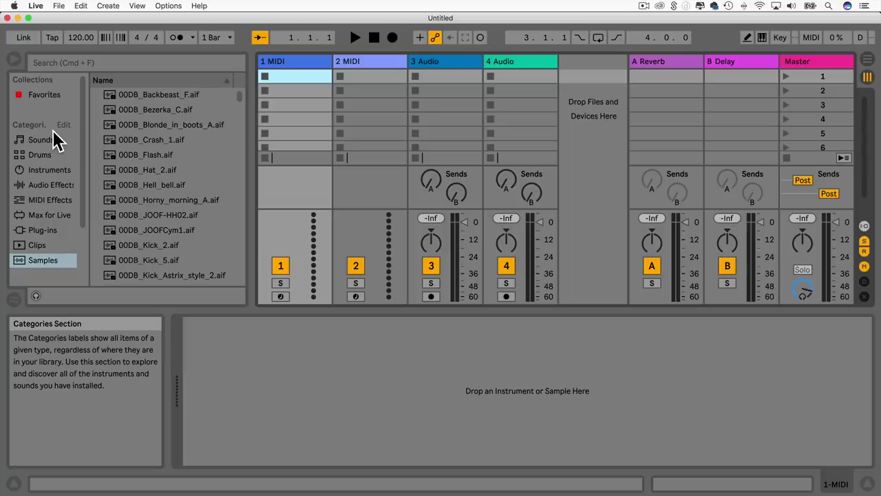
Find the Clouds and Bells preset among the Analog instrument's Mallets, enable browser previewing and load the preset onto the 1 MIDI track.
left_click(53, 171)
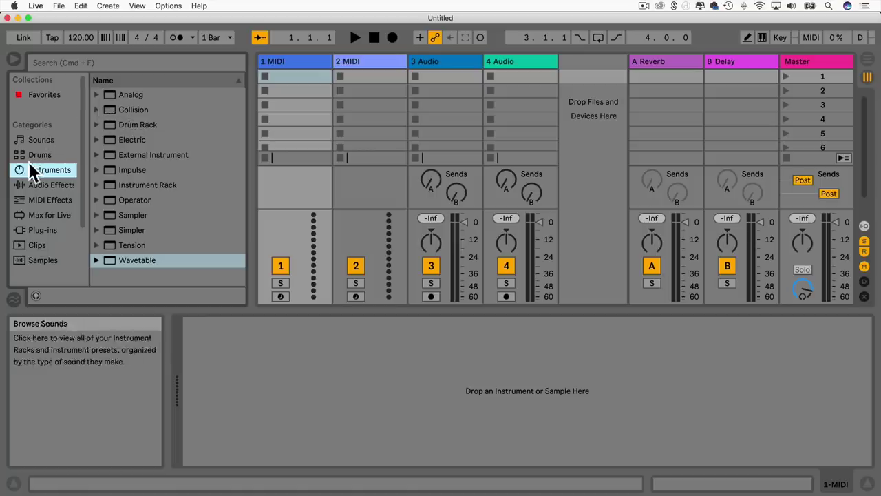
left_click(123, 94)
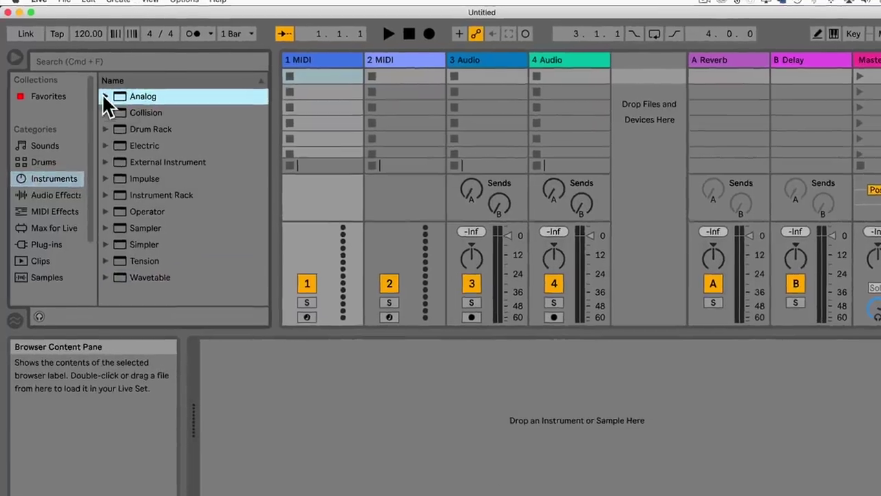
left_click(105, 96)
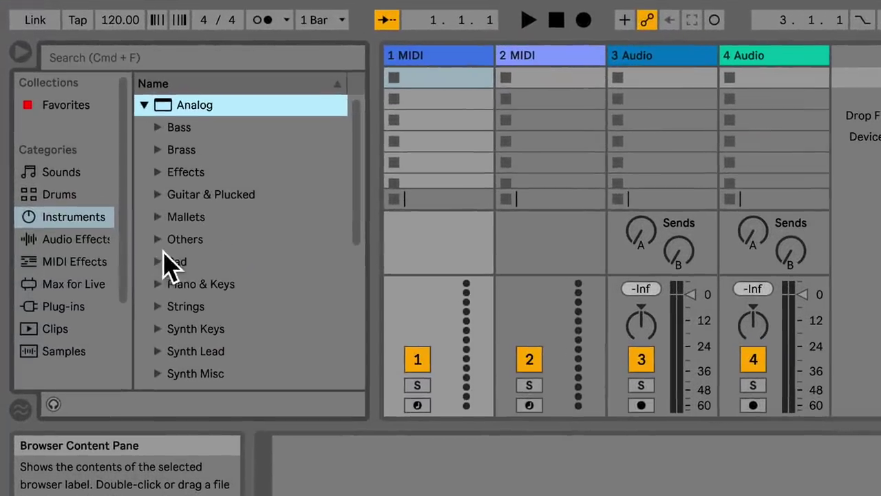
left_click(158, 217)
left_click(233, 241)
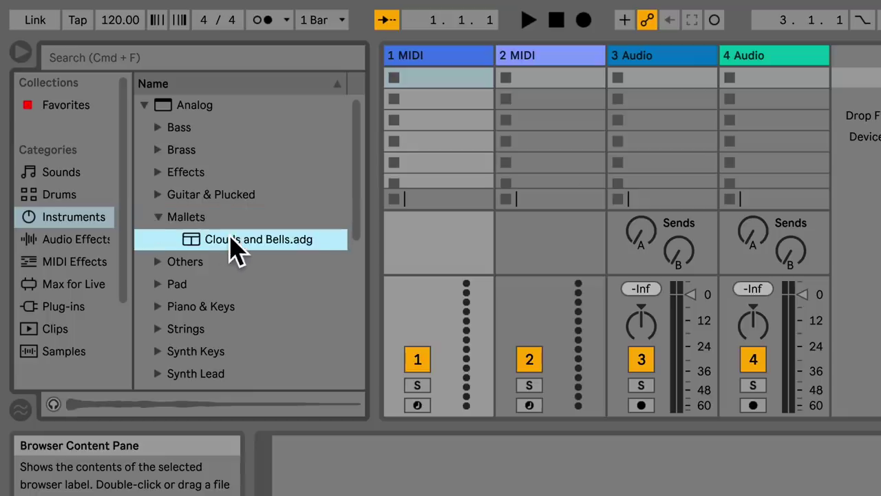
left_click(54, 406)
left_click_drag(212, 242, 450, 53)
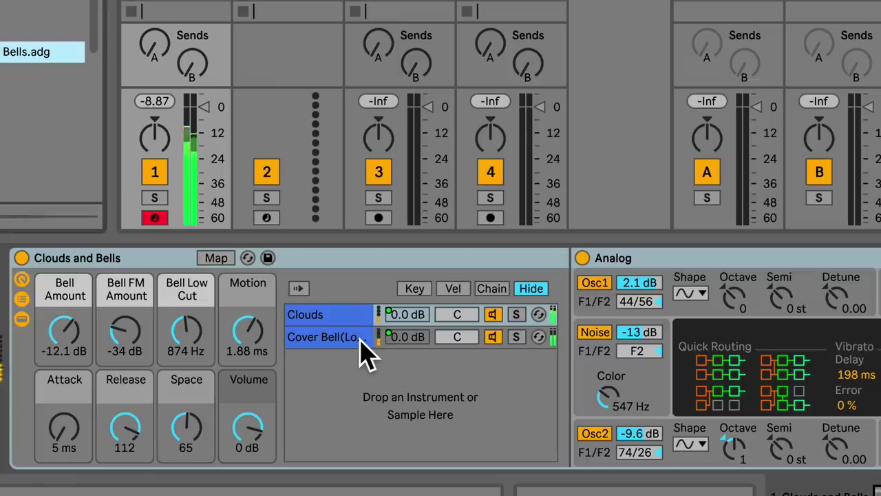
Show the first track's routing section, switch its monitoring to Off and back to Auto, and restore the device view.
left_click_drag(256, 234, 274, 448)
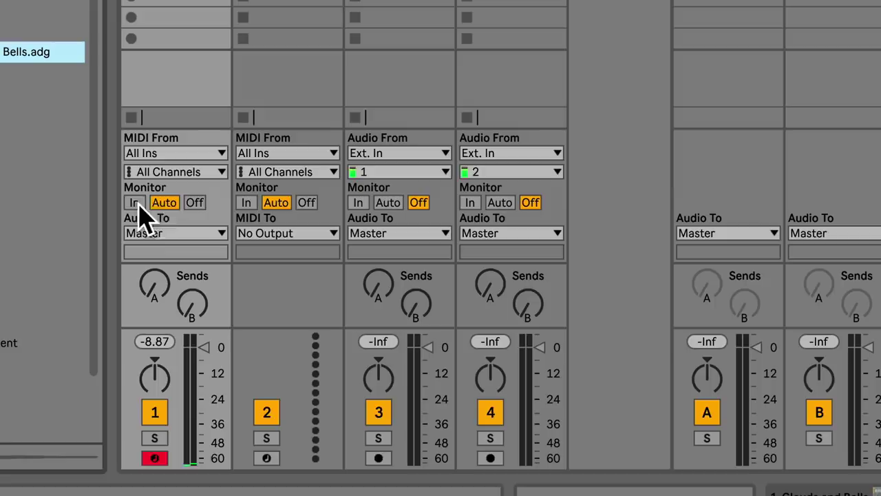
left_click(195, 204)
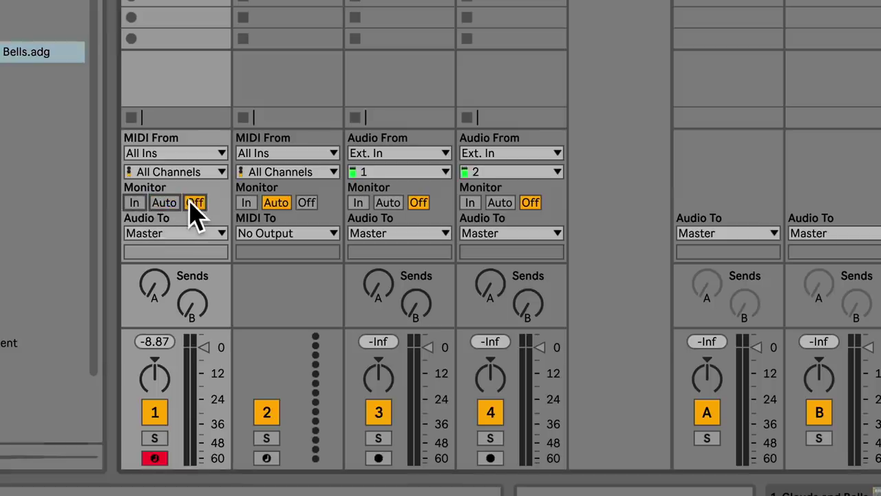
left_click(164, 204)
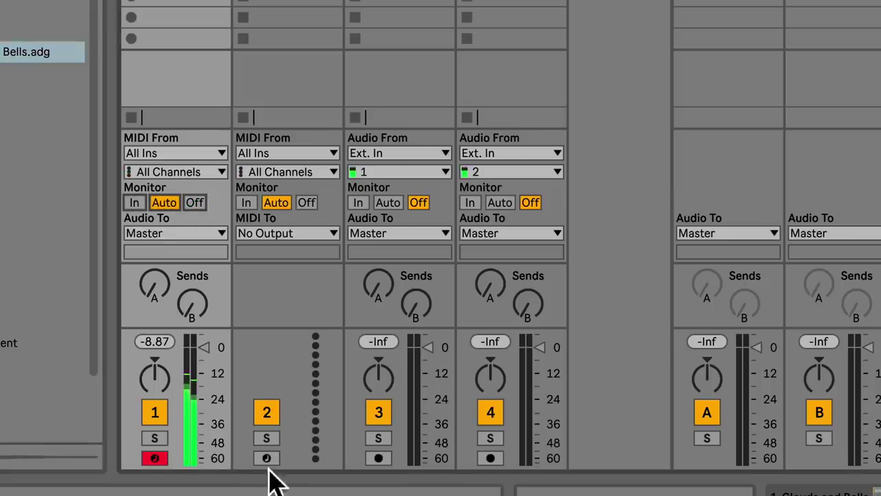
key("super+alt+l")
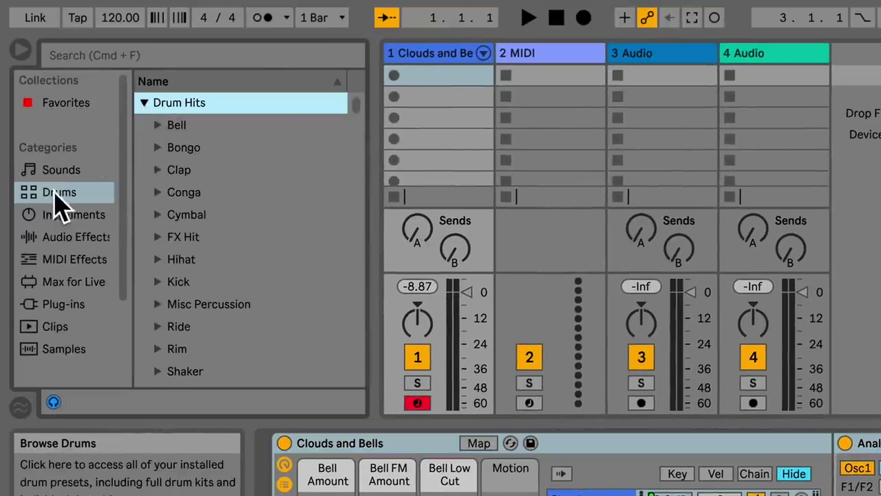
Look through the Drum Hits categories in the Drums library and collapse that folder.
left_click(144, 103)
left_click(145, 103)
scroll(183, 206, "down", 3)
scroll(184, 206, "up", 3)
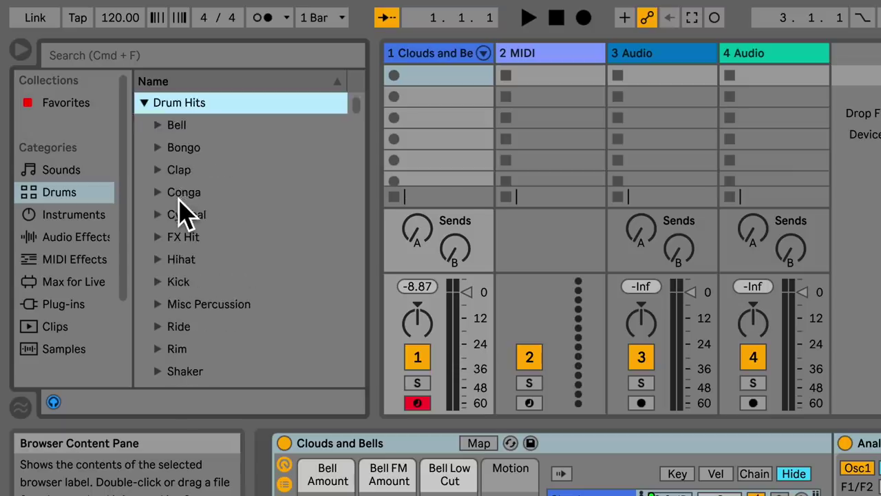
left_click(147, 105)
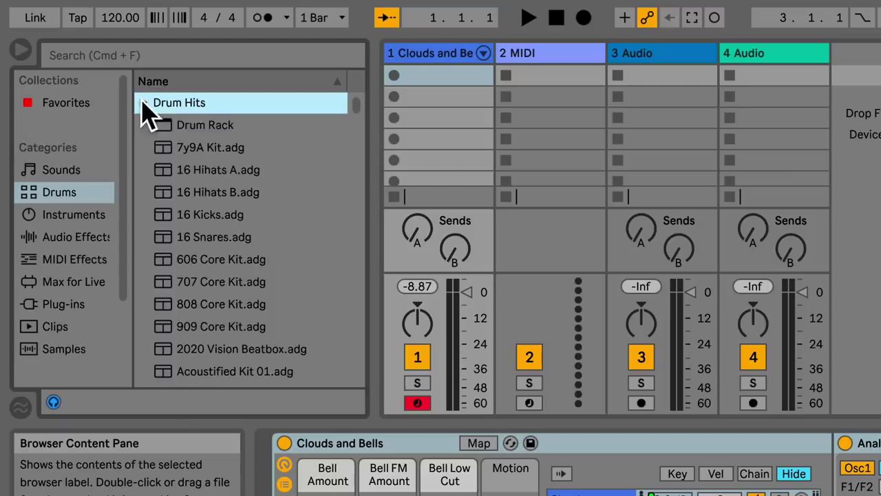
Audition 606 Core Kit.adg, load it onto the 2 MIDI track and try out its Kick 606 and snare pads.
left_click(206, 129)
left_click(208, 263)
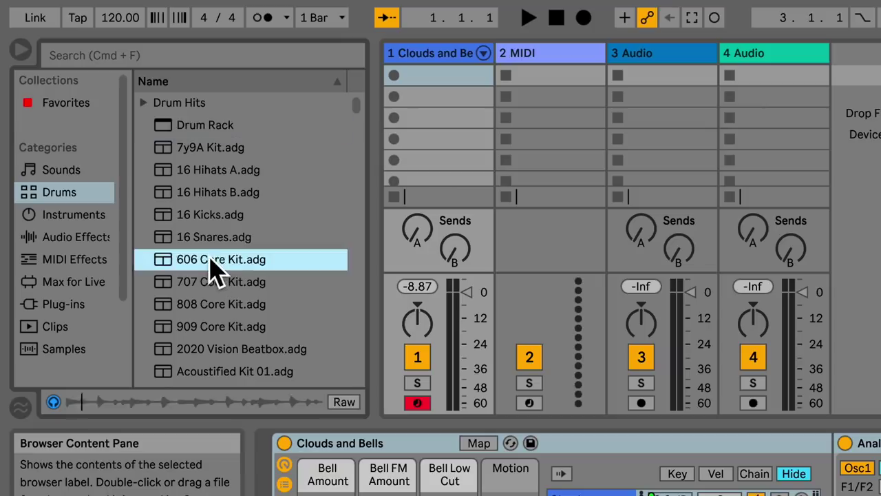
left_click_drag(195, 262, 535, 62)
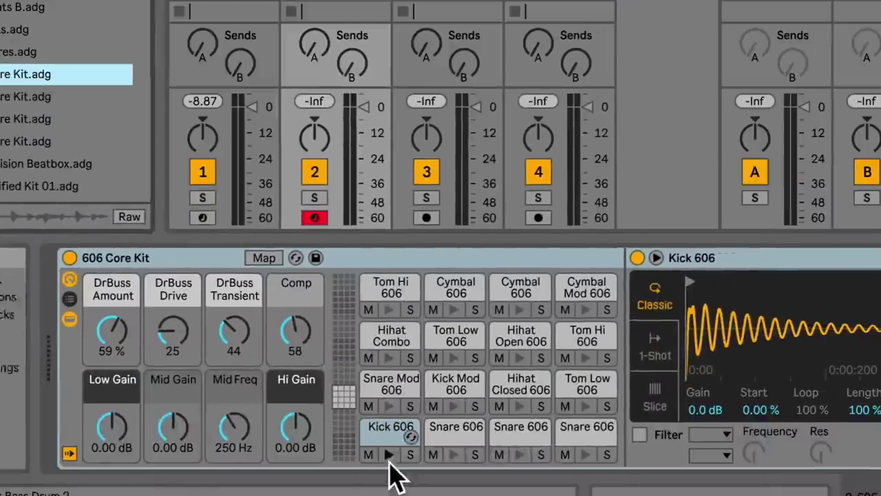
left_click_drag(389, 456, 557, 469)
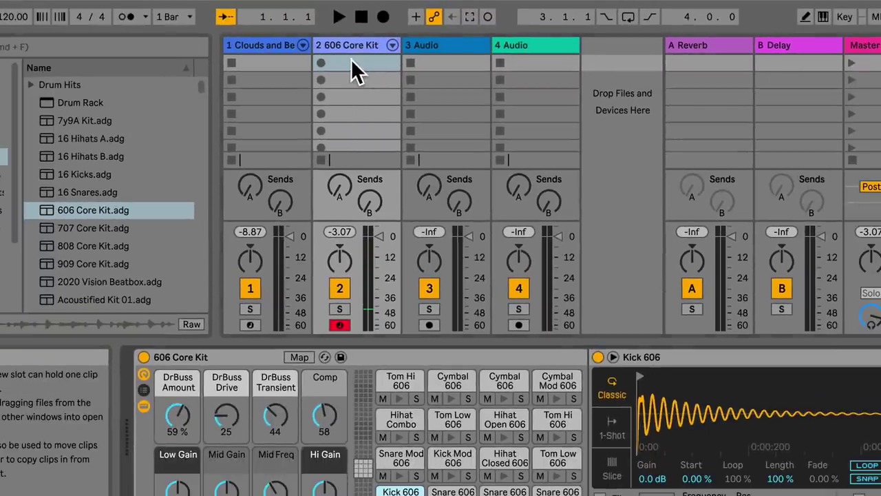
Create an empty MIDI clip in the first slot of the 606 Core Kit track and enlarge its note editor.
double_click(351, 62)
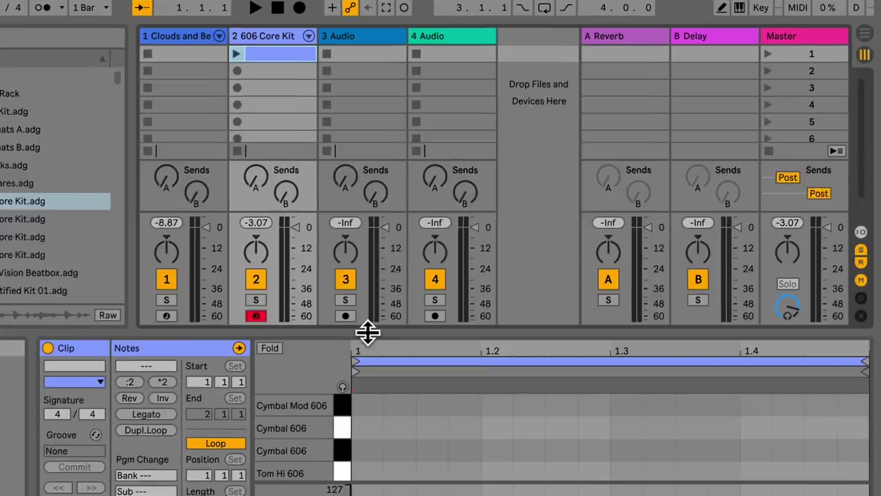
left_click_drag(446, 340, 412, 45)
left_click_drag(332, 36, 379, 35)
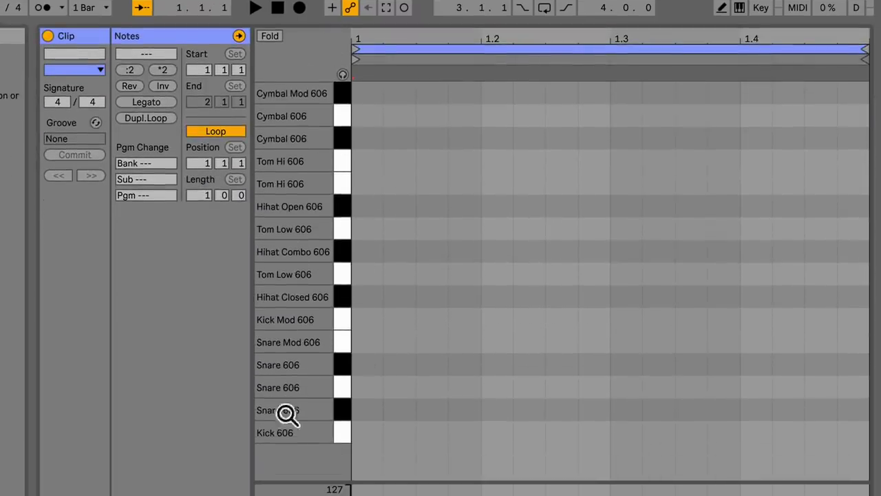
Draw Kick 606 notes on all four beats of the bar, at 1, 1.2, 1.3 and 1.4, with note preview on.
key("b")
left_click(368, 431)
left_click(496, 432)
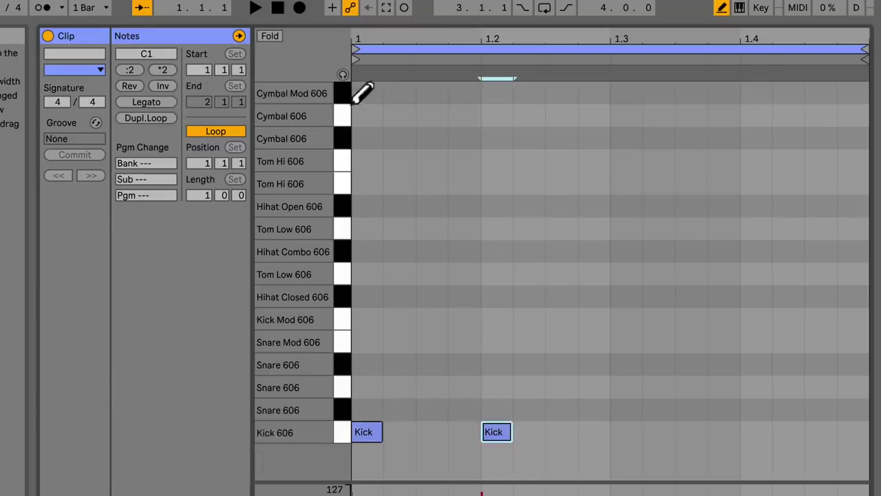
left_click(625, 432)
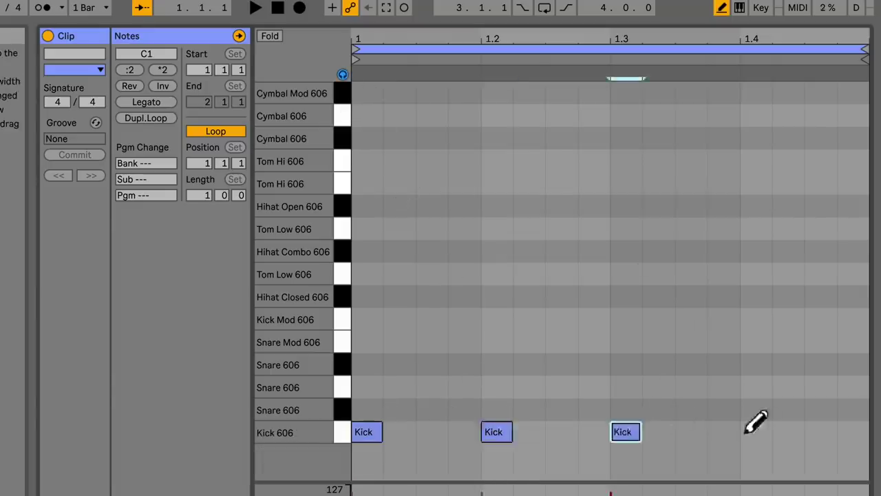
left_click(756, 432)
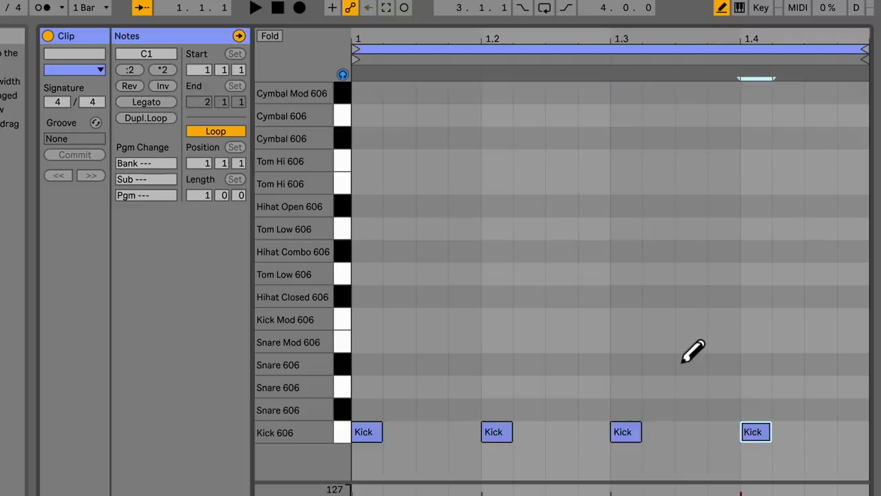
Bring the session grid back into view, launch the kick clip to hear it and stop playback.
key("space")
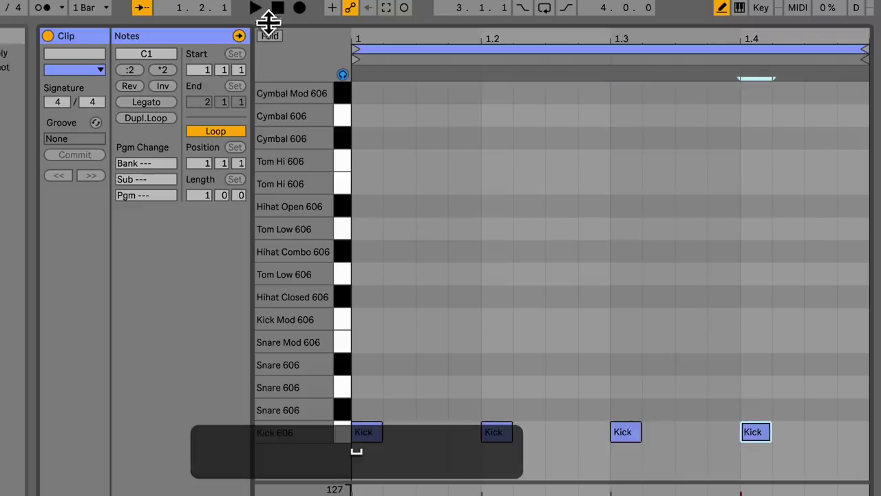
left_click(278, 8)
left_click_drag(309, 23, 350, 332)
left_click(235, 53)
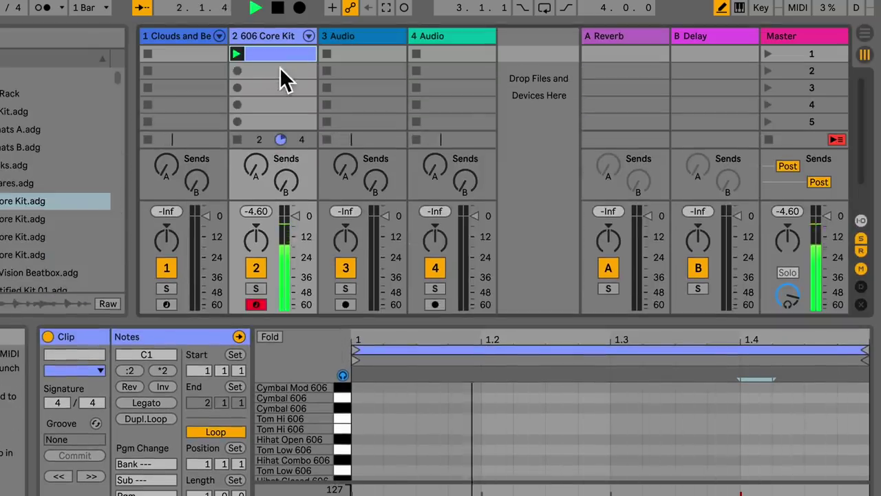
key("space")
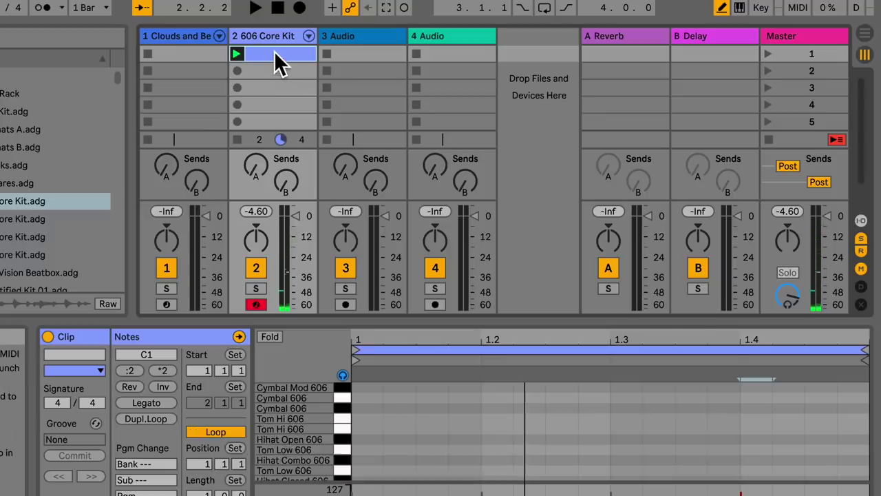
Copy the kick clip to the second slot of the 606 Core Kit track and enlarge the copy's note editor.
key("alt")
left_click_drag(272, 61, 275, 71)
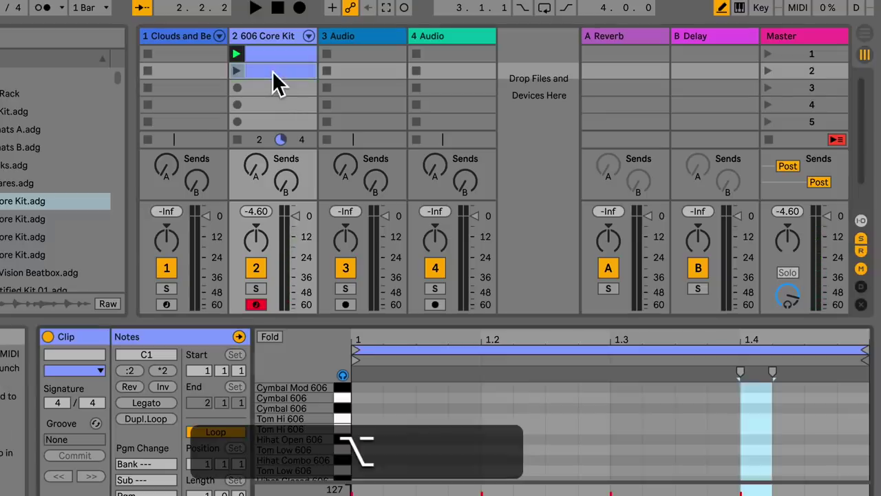
left_click_drag(394, 321, 366, 61)
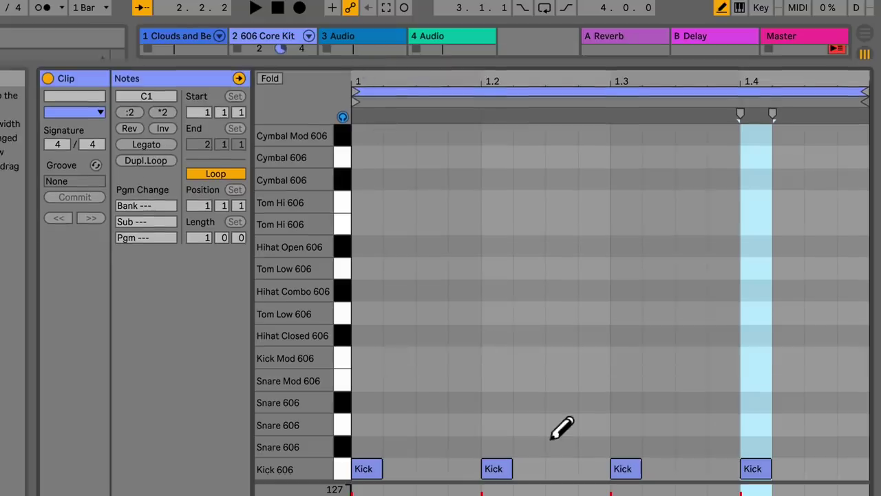
Add Snare 606 notes on the D1 row at beats 1.2 and 1.4 of the copied clip.
left_click(501, 444)
left_click(500, 444)
left_click(502, 424)
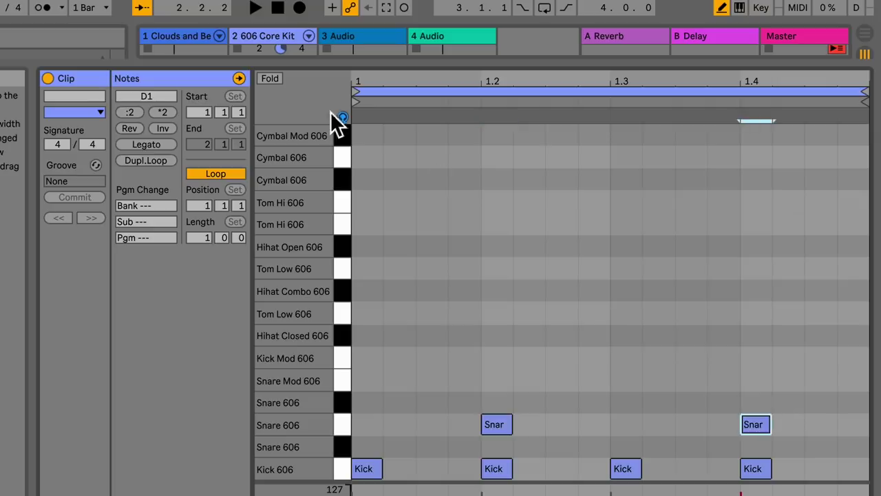
Shrink the note editor and colour the second 606 Core Kit clip magenta.
left_click_drag(315, 64, 309, 404)
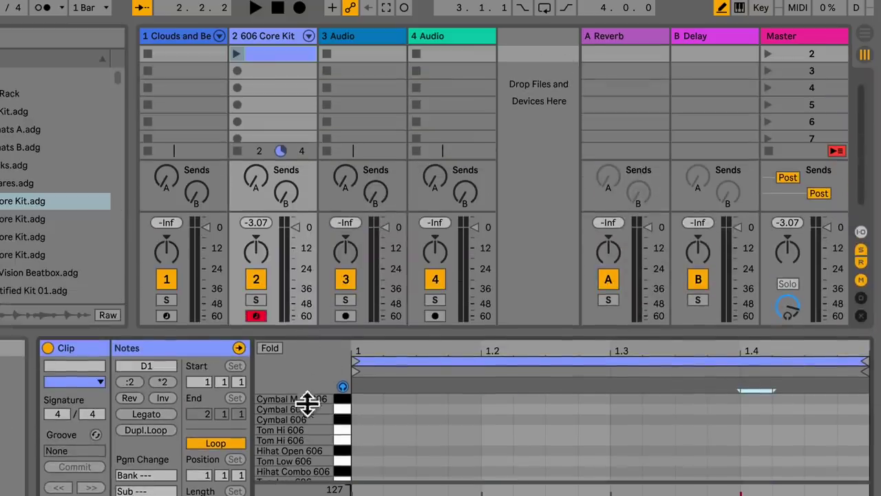
scroll(288, 96, "up", 1)
right_click(273, 71)
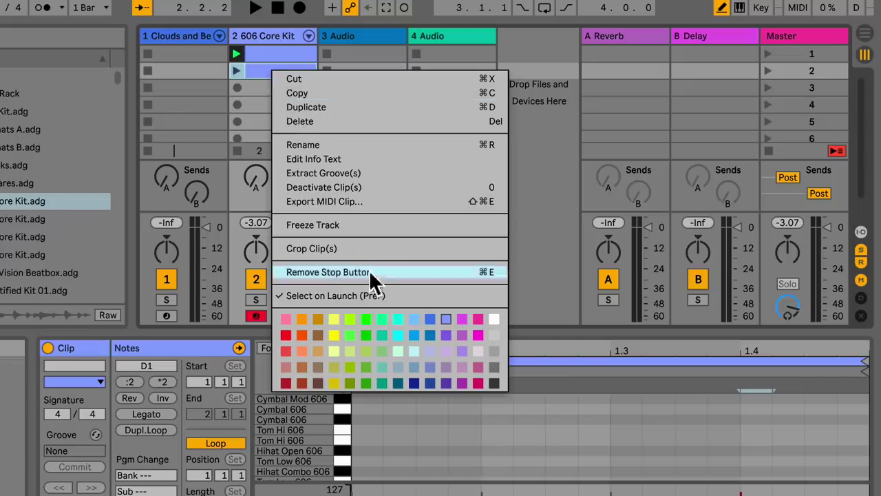
left_click(458, 320)
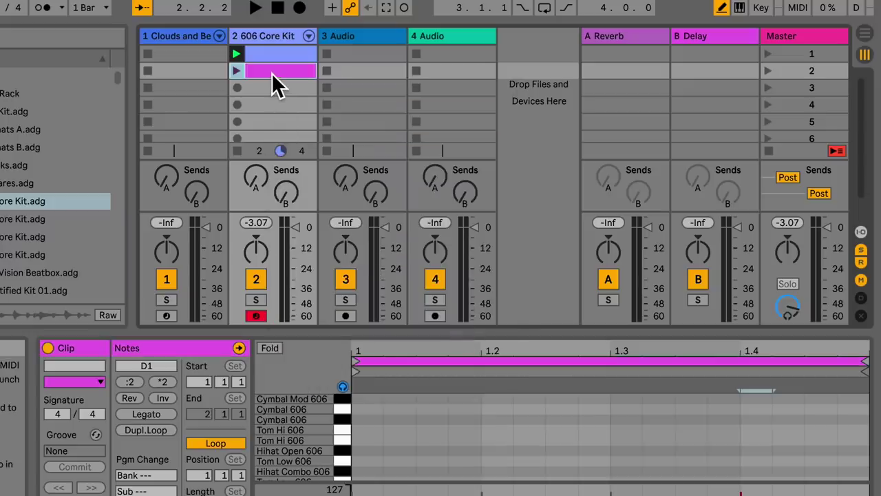
Copy the magenta 606 Core Kit clip to the third slot and enlarge the copy's note editor.
key("alt")
left_click_drag(269, 84, 268, 91)
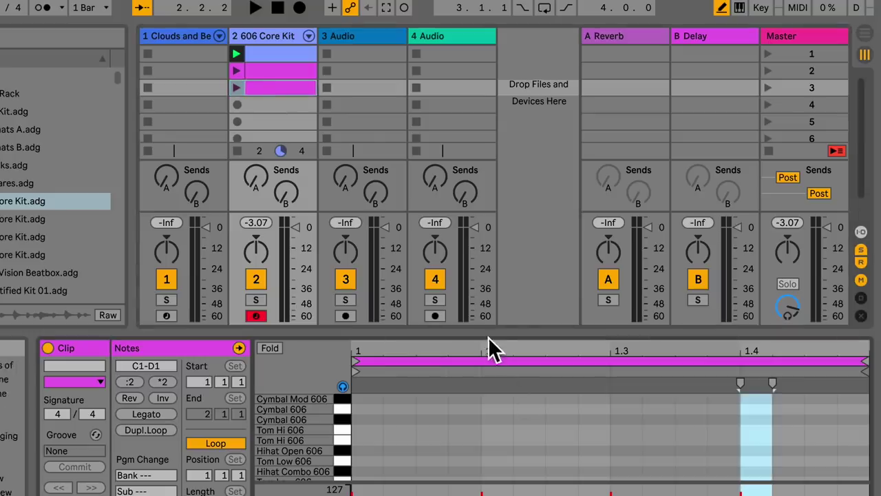
left_click_drag(482, 332, 419, 7)
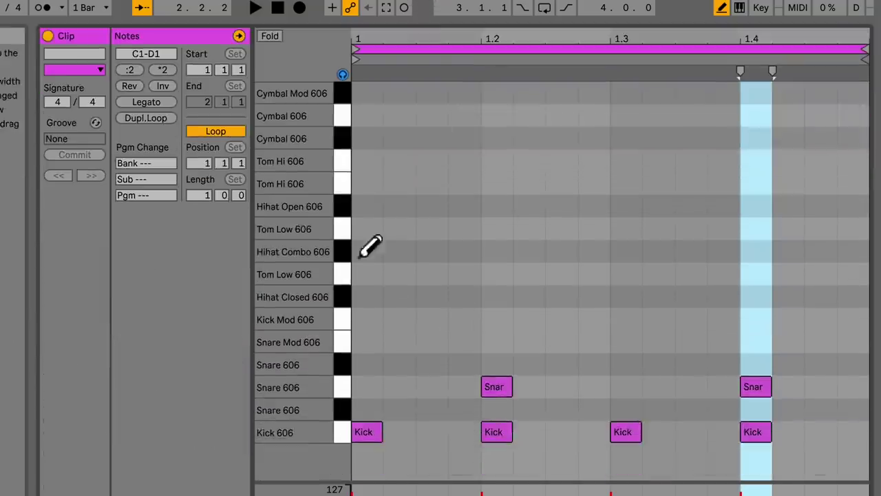
Add Hihat Closed 606 notes at 1.1, 1.1.3, 1.2 and 1.2.3 of the copied clip.
left_click(365, 251)
left_click(365, 251)
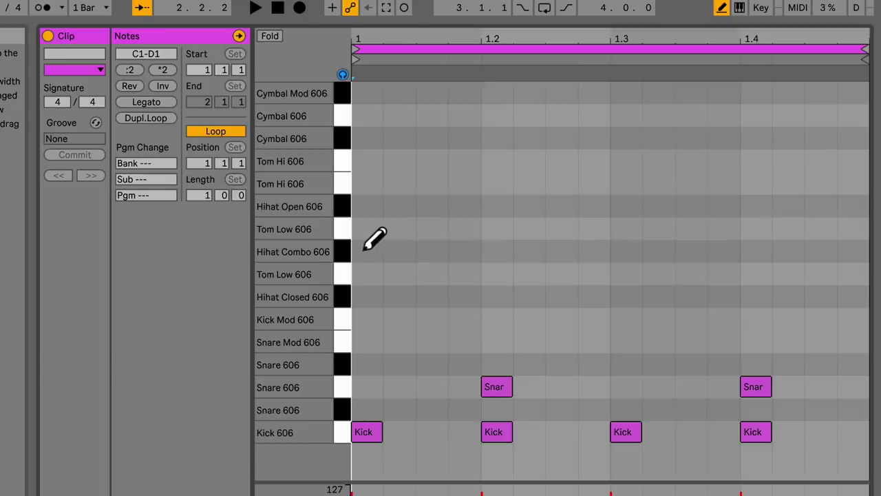
left_click(372, 297)
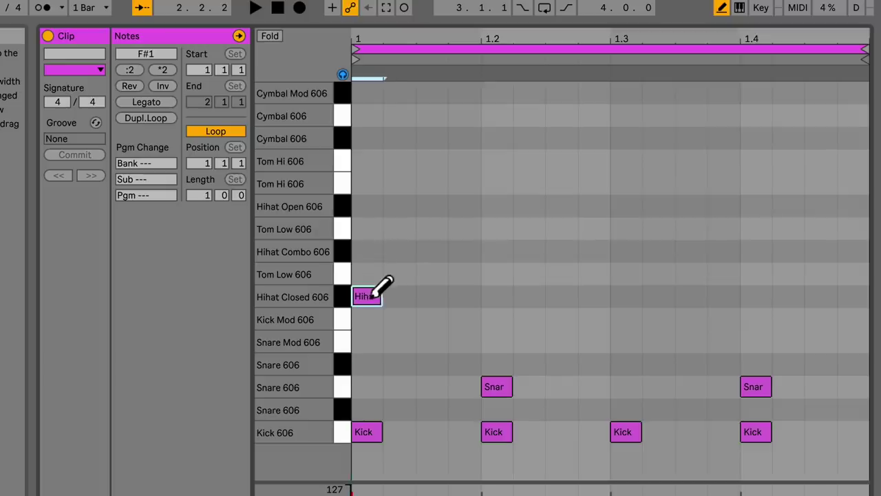
left_click(432, 297)
left_click(502, 296)
left_click(560, 296)
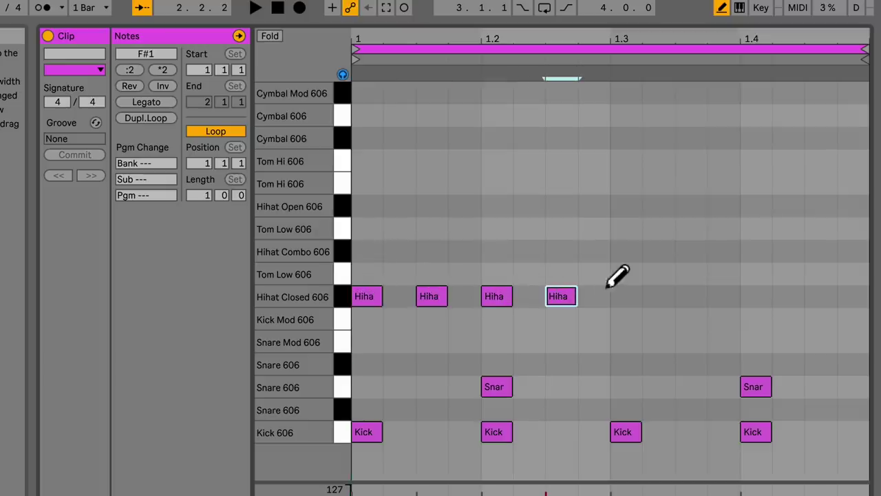
Add a Hihat Open 606 note at 1.3 and Hihat Closed 606 notes at 1.3.3, 1.4.2 and 1.4.4.
left_click(624, 230)
left_click(628, 207)
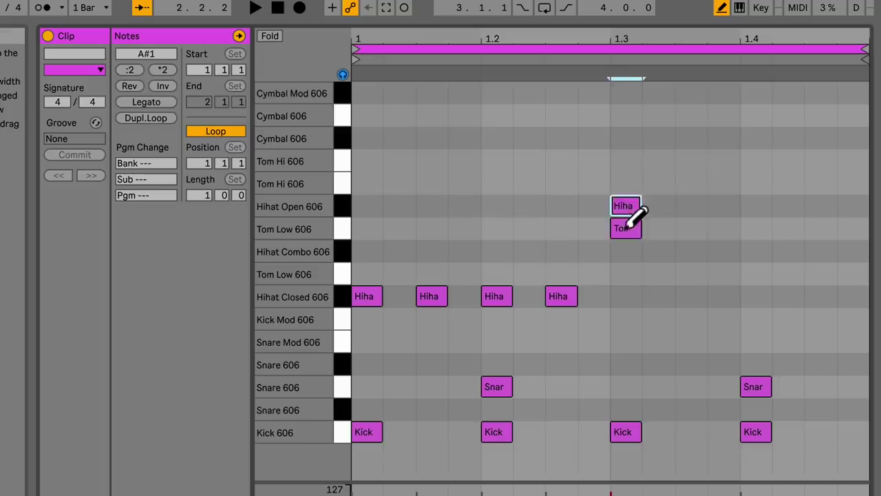
left_click(628, 228)
left_click(688, 296)
left_click(786, 296)
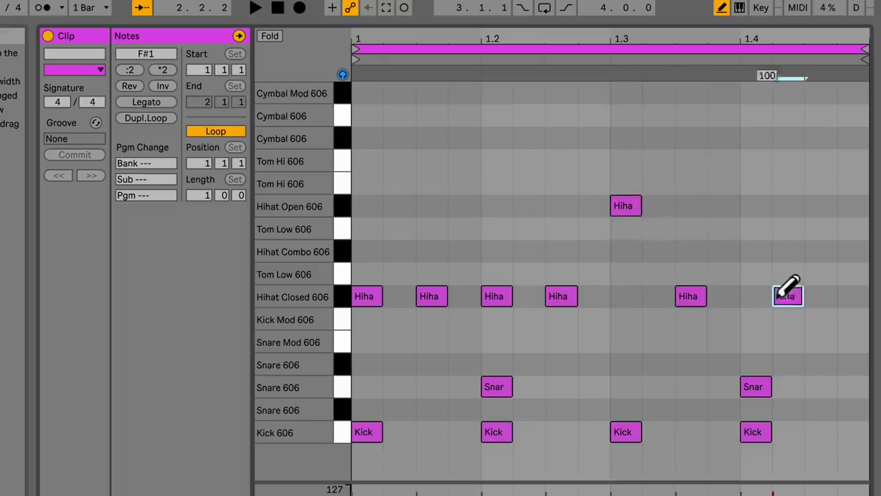
left_click(852, 296)
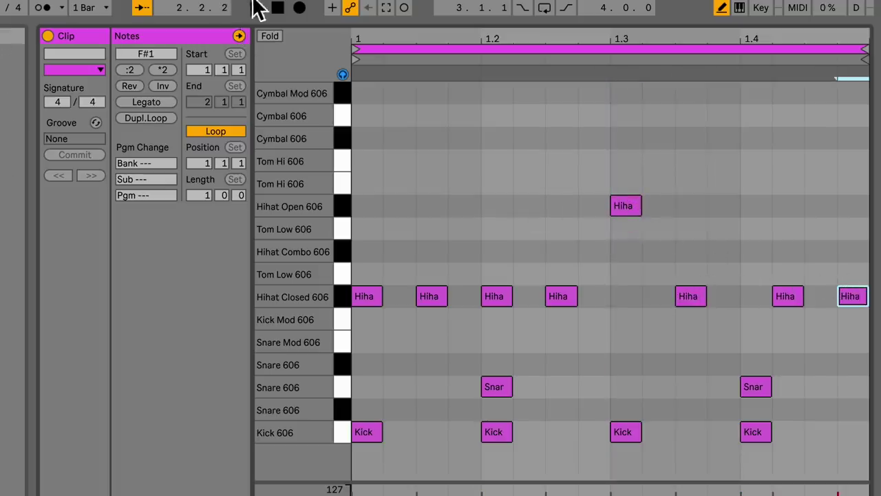
Shrink the note editor and colour the third 606 Core Kit clip white.
left_click_drag(299, 20, 341, 446)
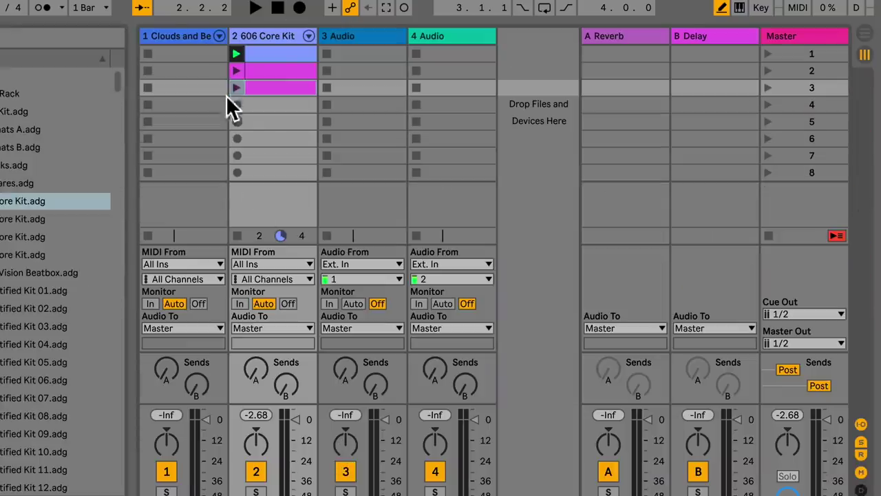
right_click(279, 89)
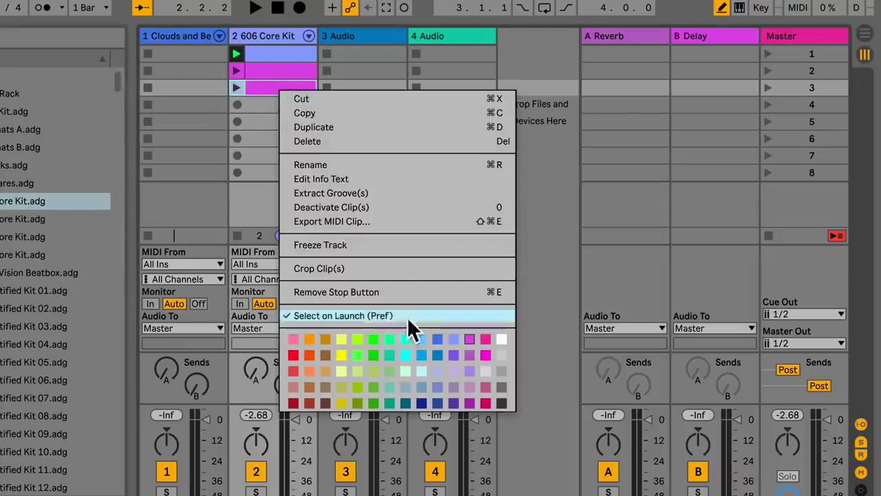
left_click(464, 339)
right_click(279, 89)
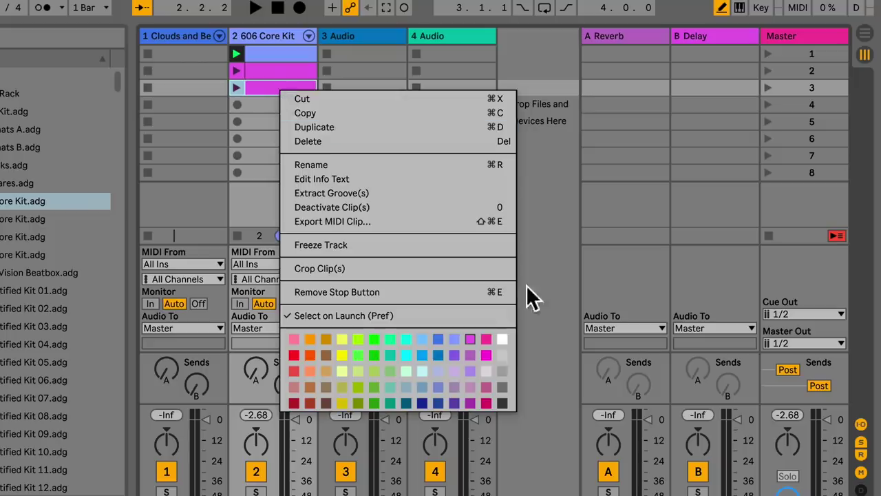
left_click(499, 348)
left_click(283, 107)
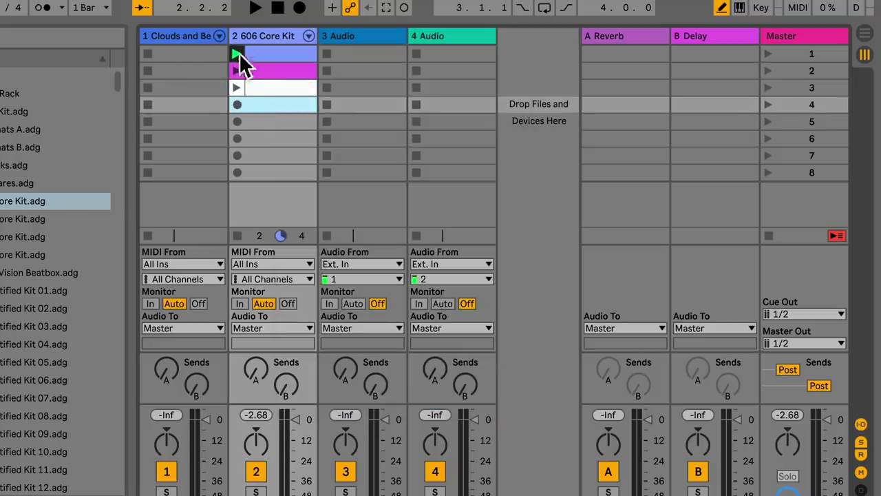
Stop all clips, create a MIDI clip in the first slot of the Clouds and Bells track and enlarge its note editor.
left_click(769, 237)
double_click(180, 53)
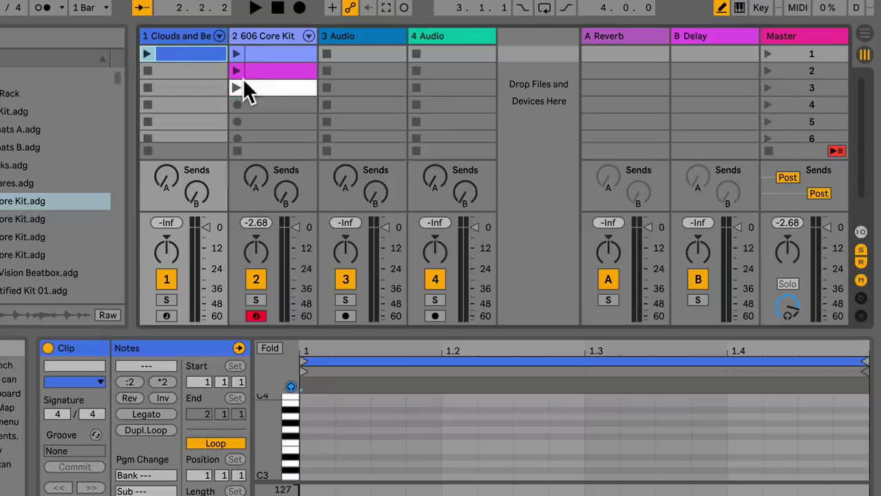
left_click_drag(362, 329, 309, 60)
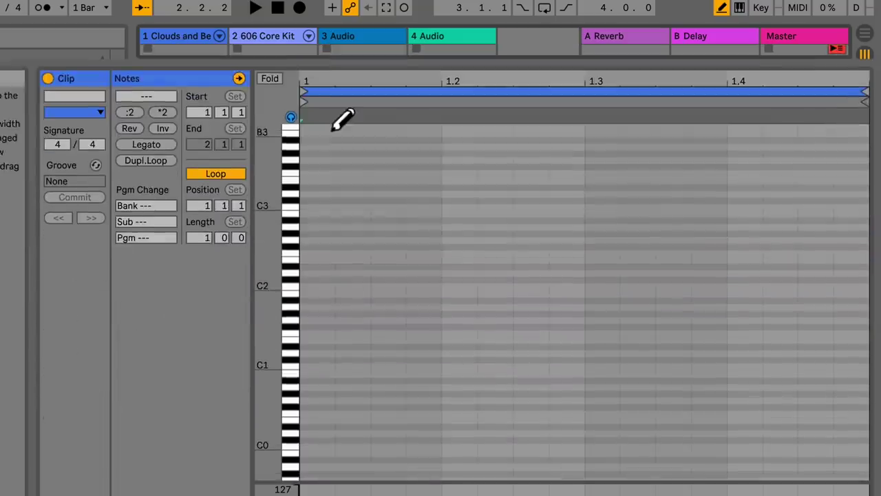
left_click_drag(344, 87, 344, 104)
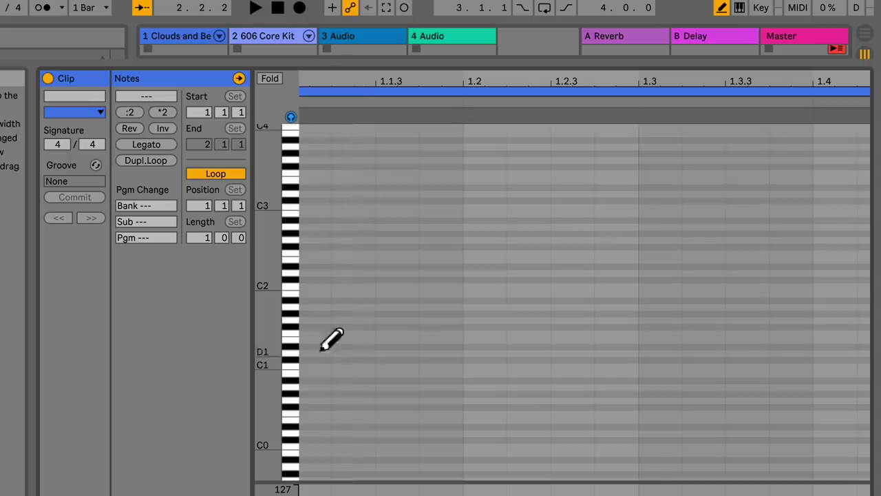
Draw a C0 note at the clip's start, an A#-1 note at 1.2.3 and a D#0 note at 1.3.3.
scroll(343, 330, "down", 3)
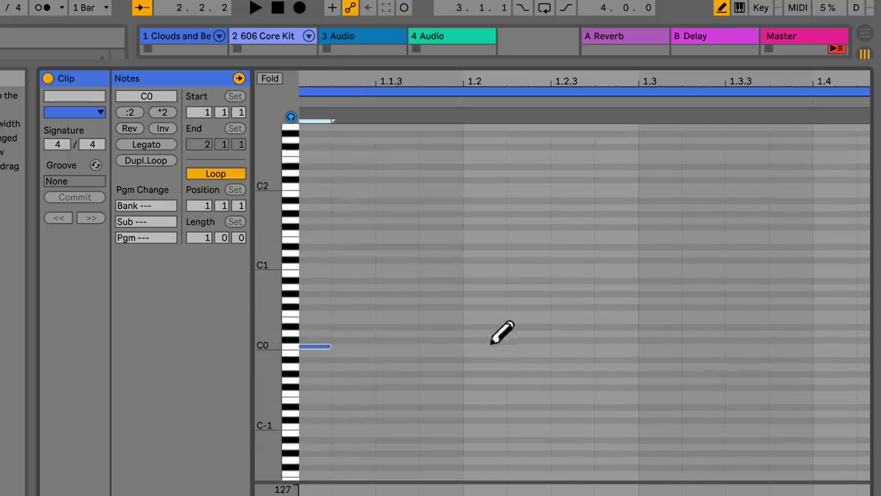
left_click(567, 359)
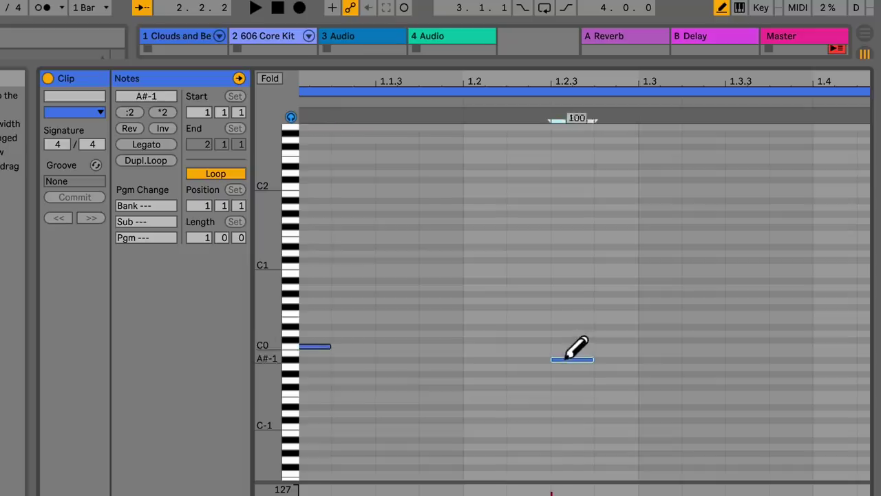
left_click(736, 340)
left_click(736, 340)
left_click(738, 326)
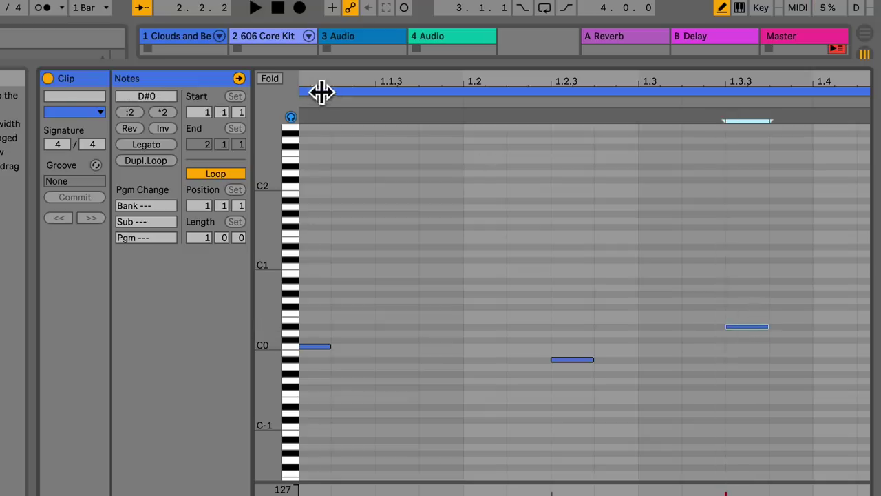
Launch scene 1 from the session grid, slightly lower the Clouds and Bells track's volume and stop playback.
left_click_drag(309, 64, 303, 490)
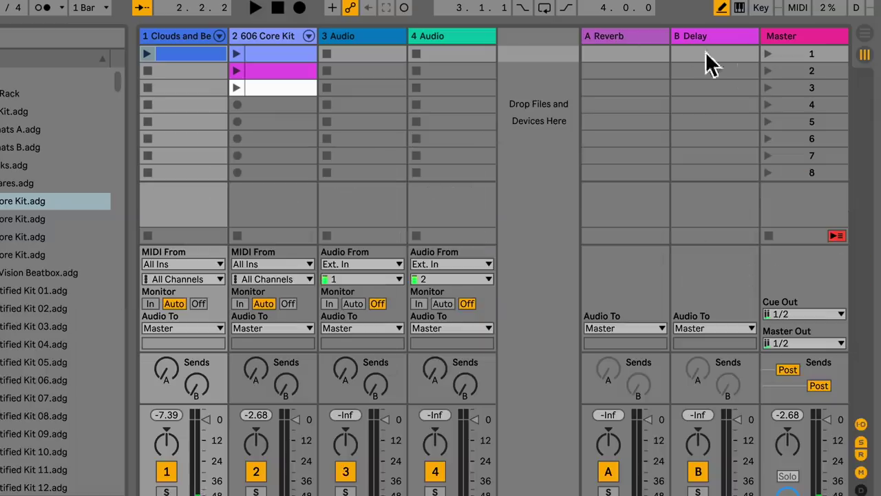
left_click(768, 54)
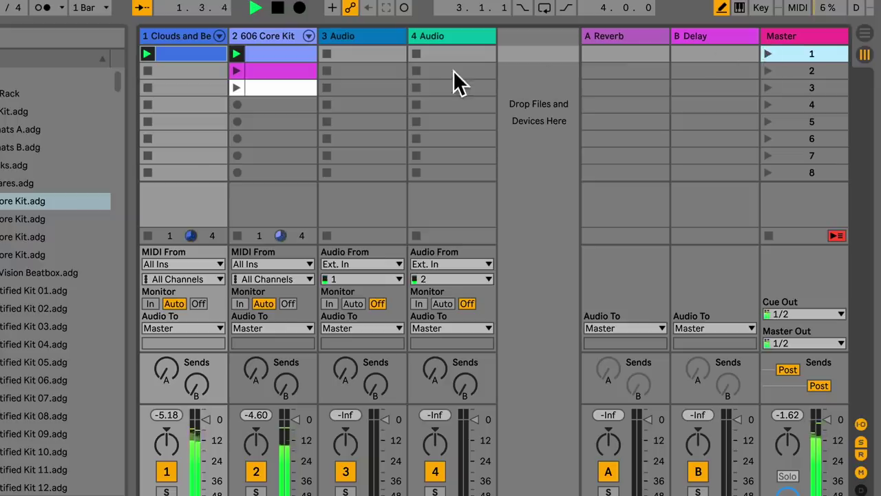
left_click(206, 419)
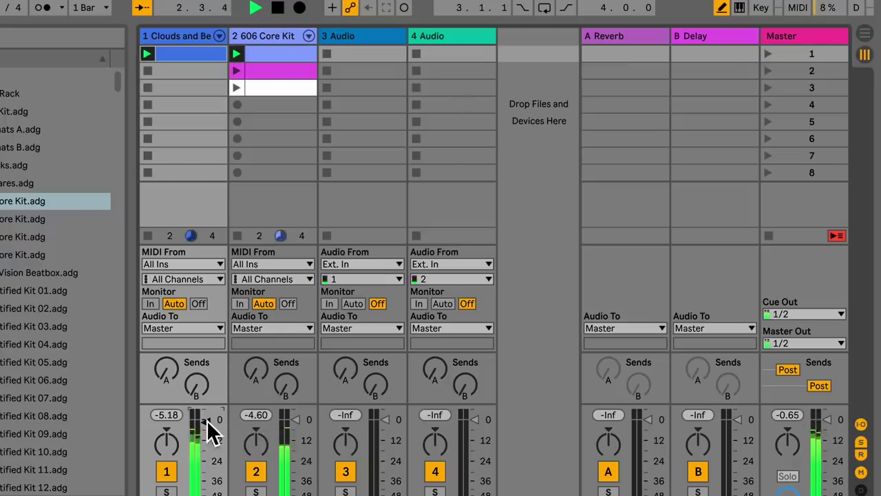
key("space")
Review the notes of the Clouds and Bells clip in the enlarged editor and bring the session grid back.
double_click(191, 58)
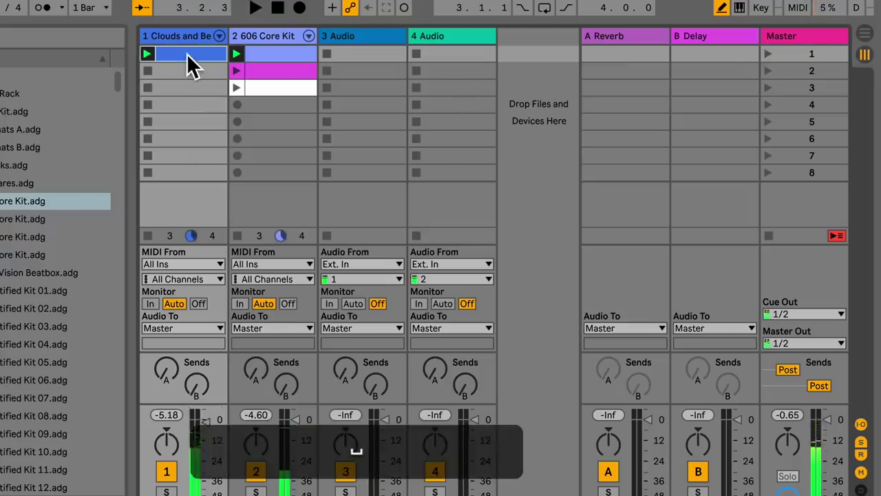
left_click_drag(443, 331, 391, 101)
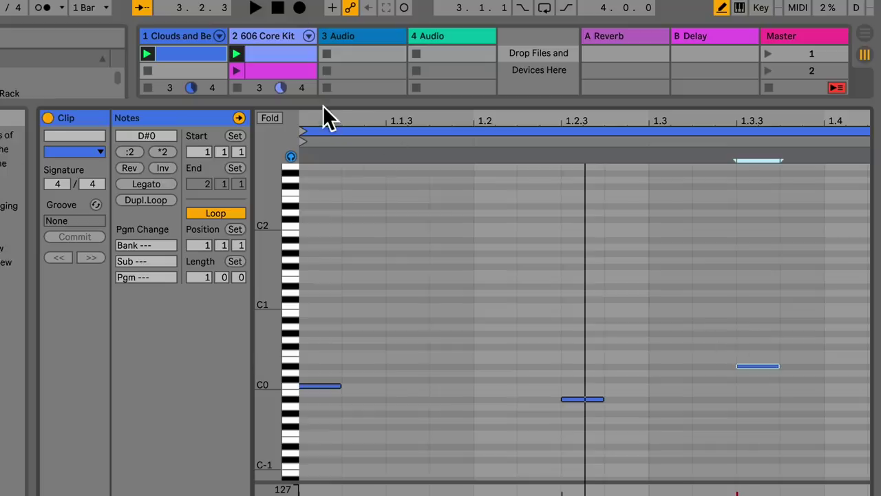
left_click_drag(319, 117, 318, 493)
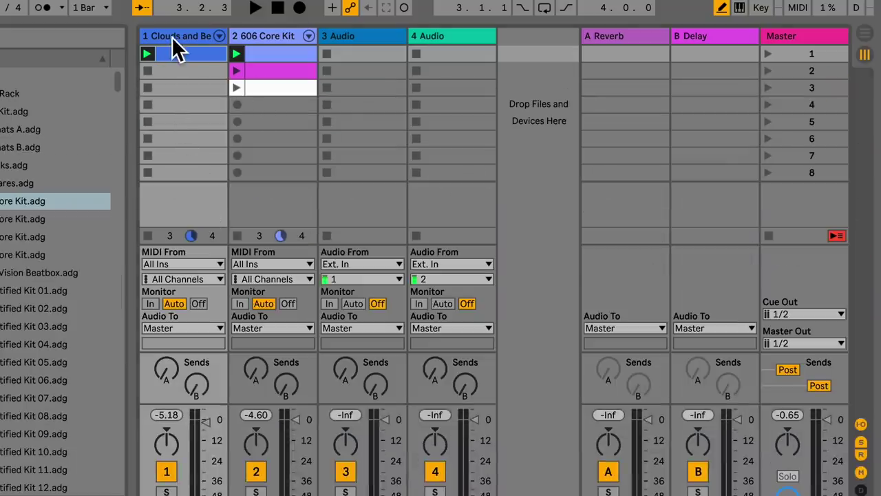
Select the Clouds and Bells track and expand the Bass presets of the Analog instrument in the browser.
left_click(173, 39)
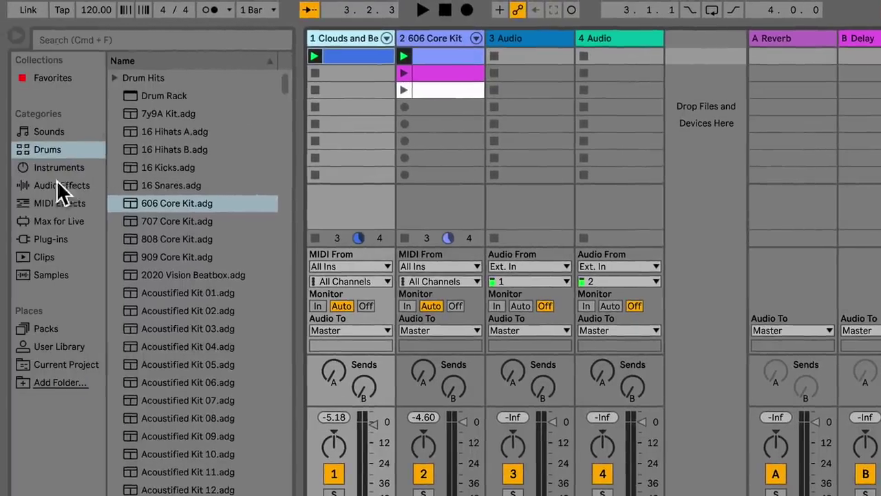
left_click(55, 173)
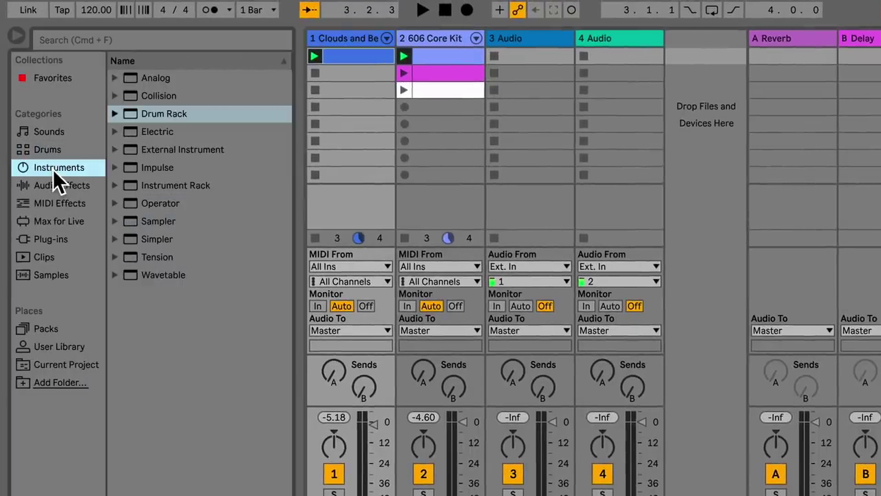
left_click(115, 79)
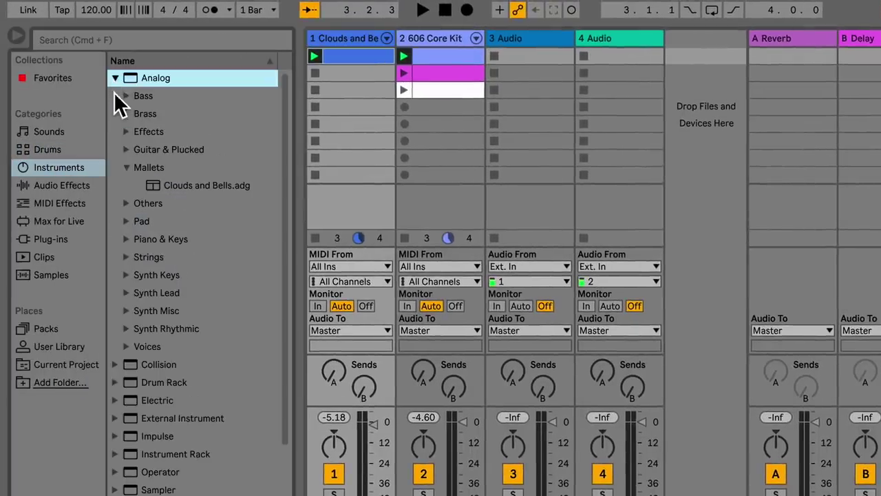
left_click(126, 96)
Preview the Analog bass presets from Bass Floor Bounce to Deep In Dark and load Bass Floor Bounce.adg onto the first track.
left_click(192, 112)
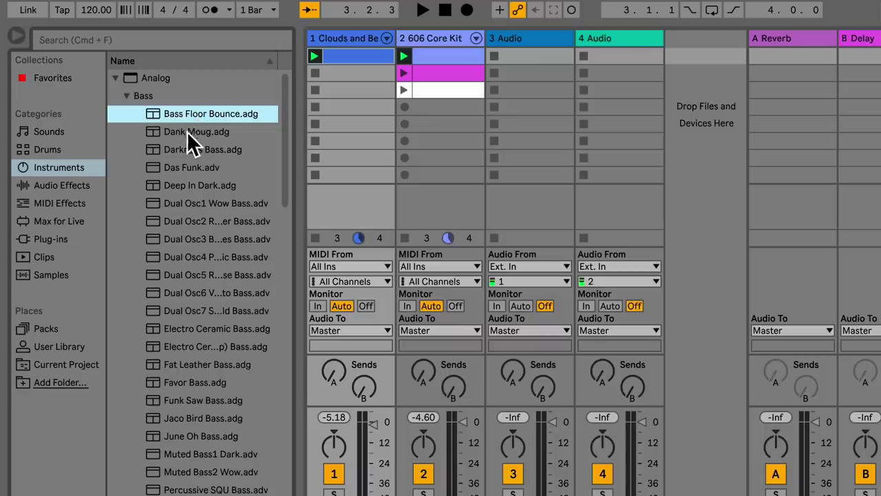
left_click(176, 132)
left_click(178, 148)
left_click(185, 168)
left_click(178, 186)
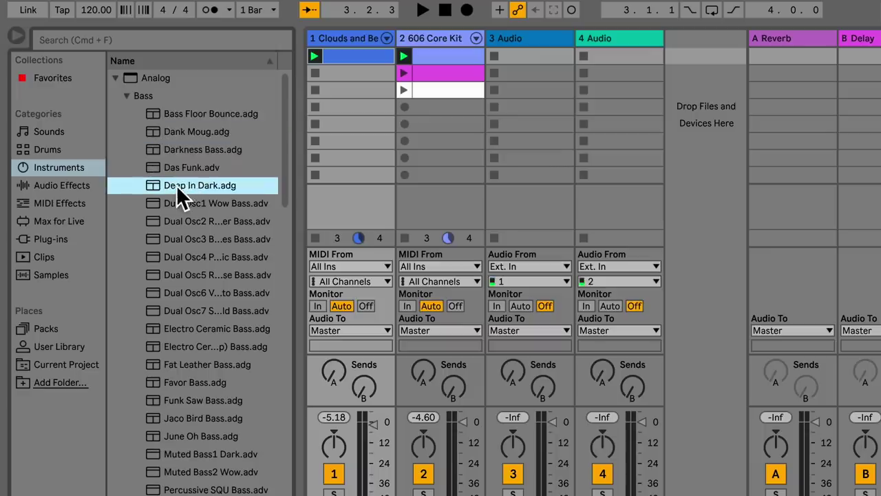
left_click(177, 116)
left_click_drag(176, 115, 338, 36)
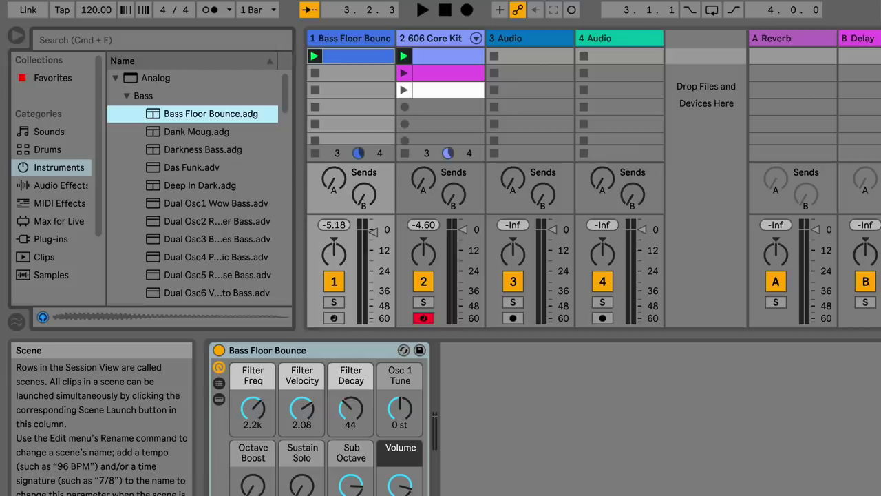
Play the set with the browser hidden, launching the magenta and white 606 Core Kit clips in turn.
key("space")
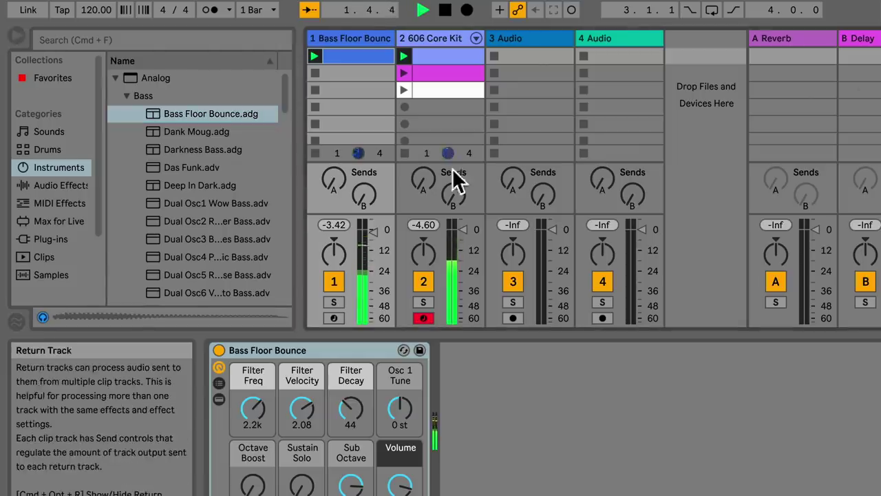
left_click(12, 38)
left_click(13, 39)
left_click(13, 39)
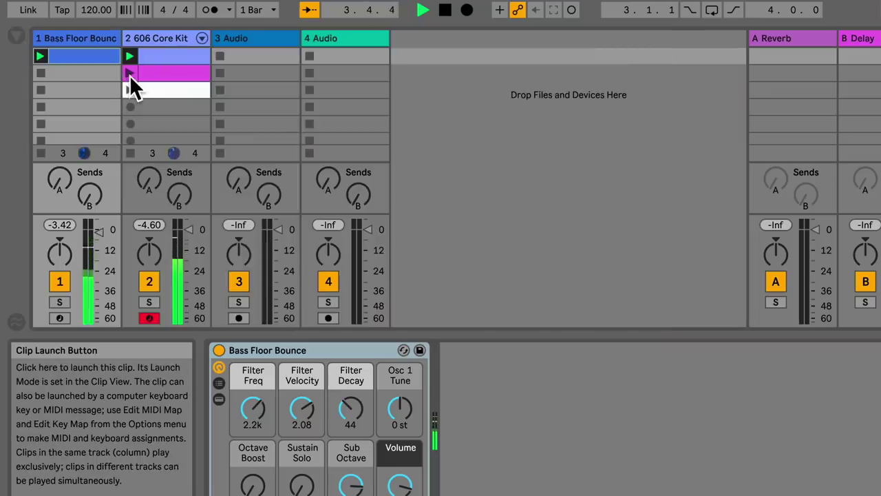
left_click(129, 73)
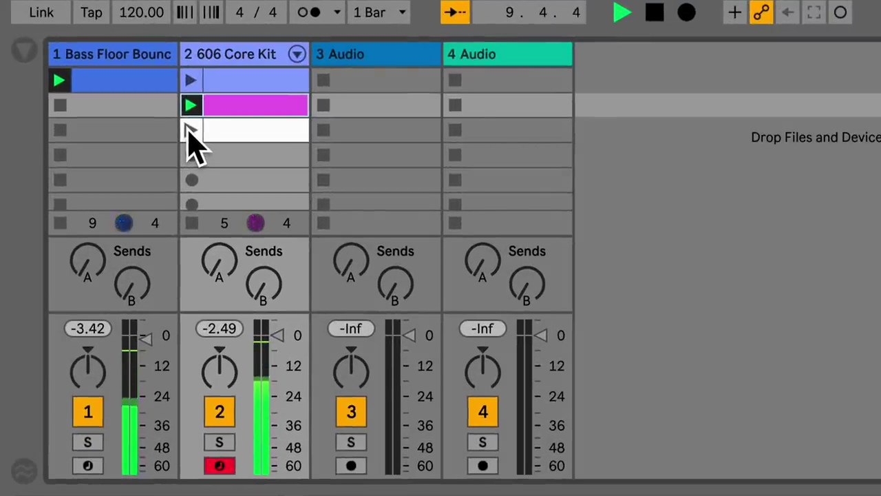
left_click(189, 129)
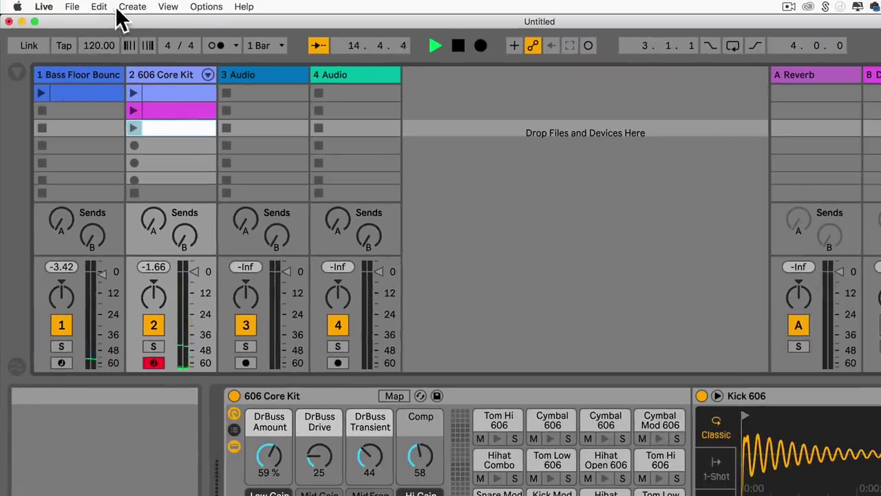
Insert a new MIDI track after the 606 Core Kit track and delete the Serum device from it.
left_click(133, 8)
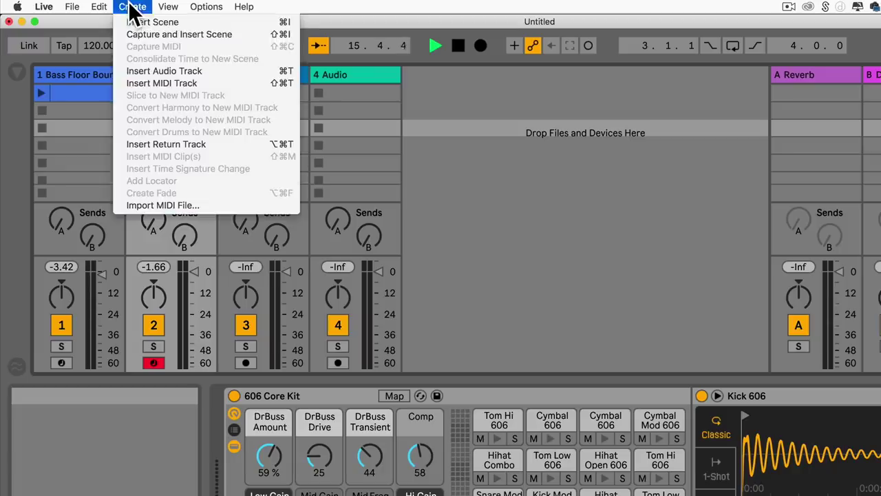
left_click(157, 84)
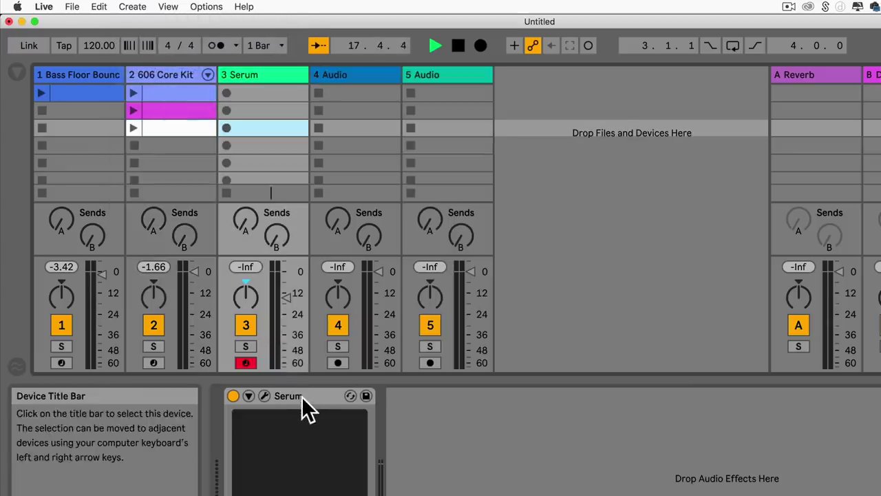
left_click(302, 396)
key("Delete")
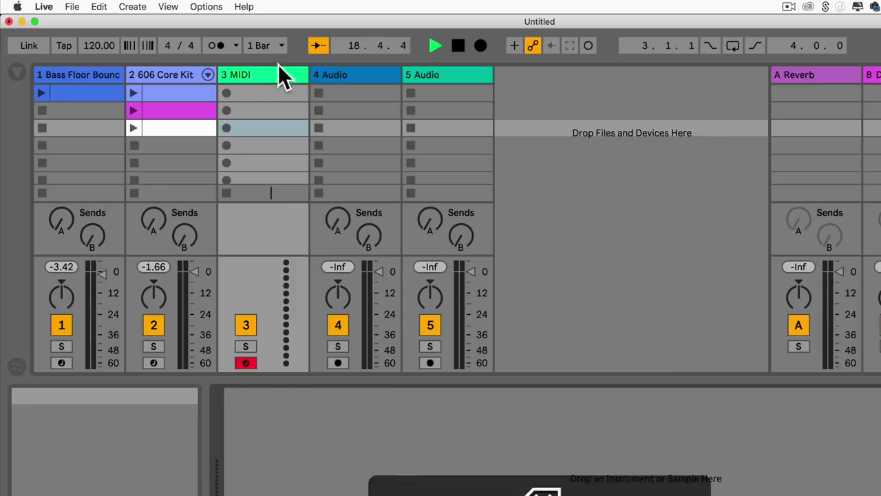
Show the browser, collapse the Analog instrument and expand the Mallets presets of the Wavetable instrument.
left_click(17, 73)
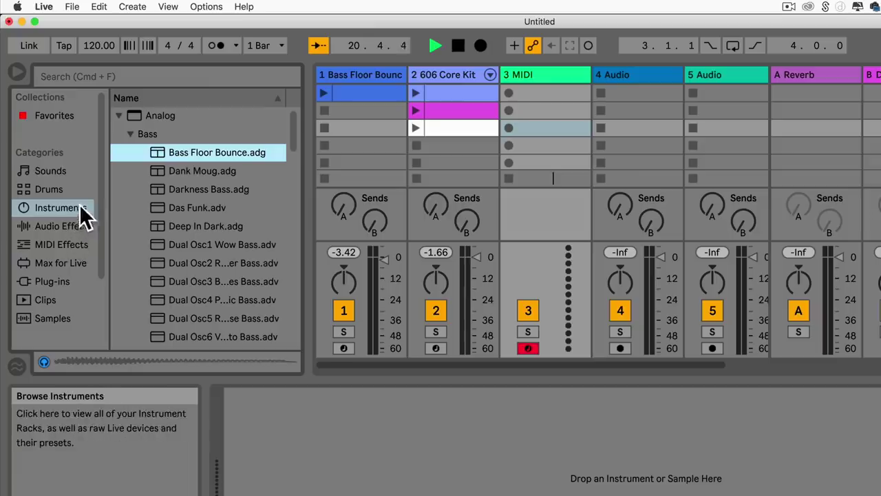
left_click(128, 133)
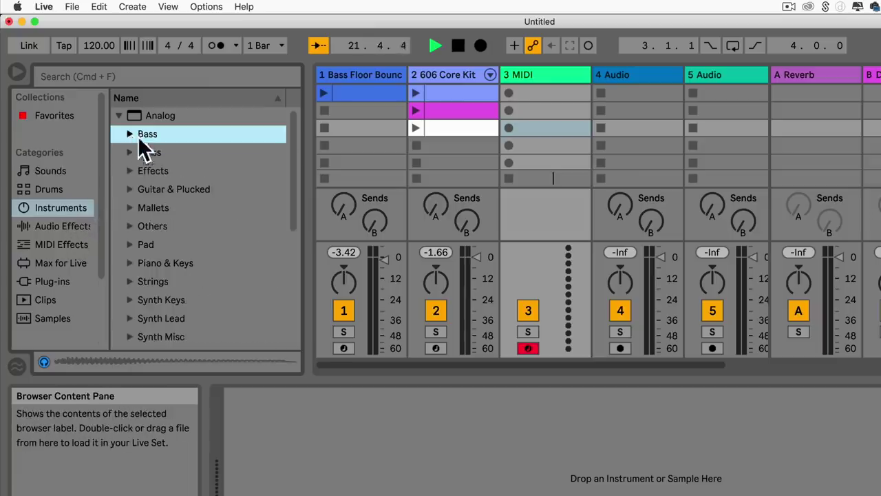
left_click(120, 115)
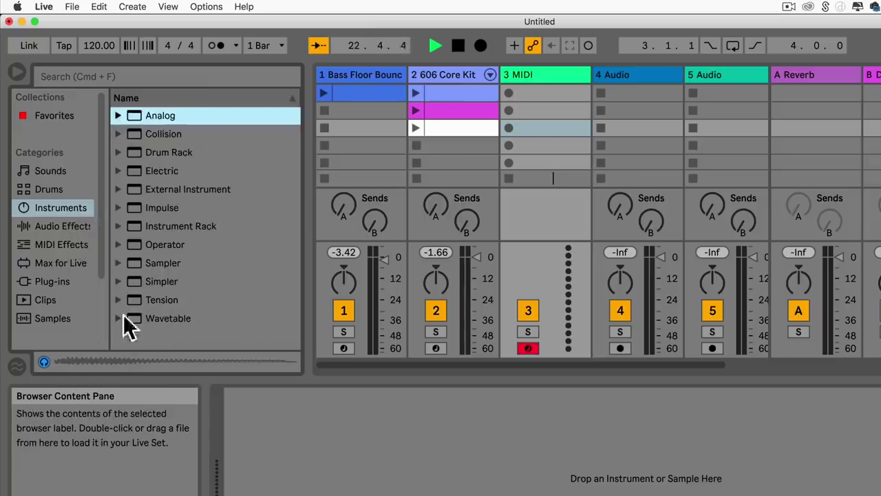
left_click(121, 319)
scroll(153, 309, "down", 5)
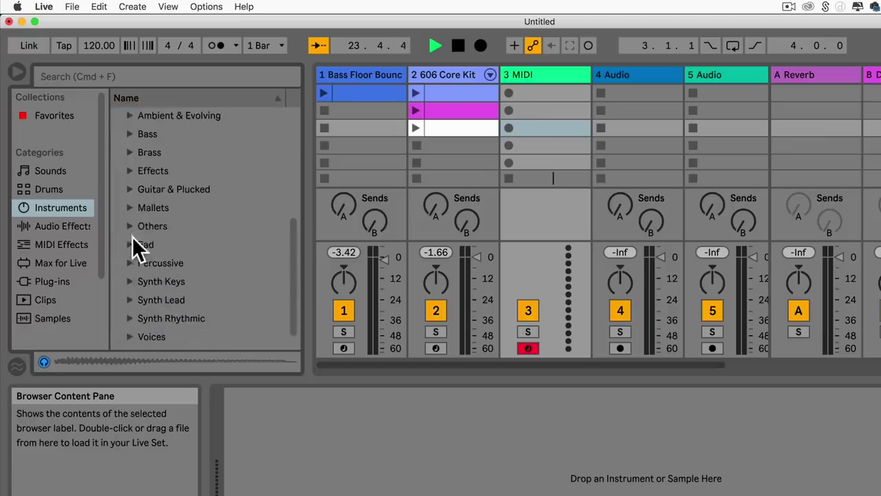
left_click(130, 208)
Preview the first four Mallets presets and load Crockhausen.adv onto the new MIDI track, stopping playback.
left_click(187, 224)
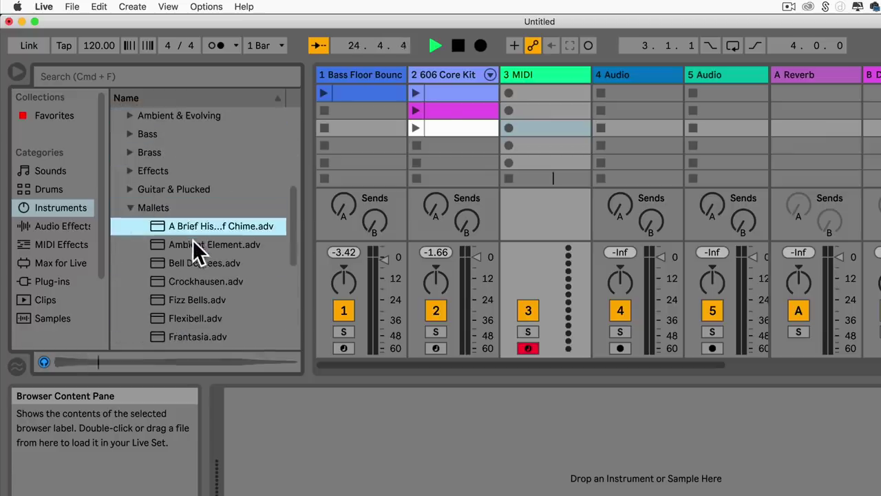
left_click(193, 243)
left_click(196, 264)
left_click(196, 285)
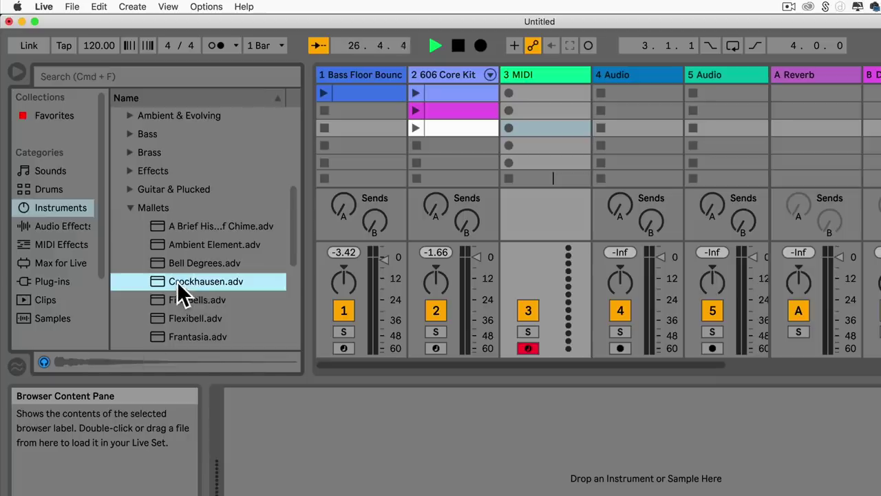
left_click_drag(190, 288, 496, 221)
left_click_drag(556, 74, 542, 73)
left_click(458, 45)
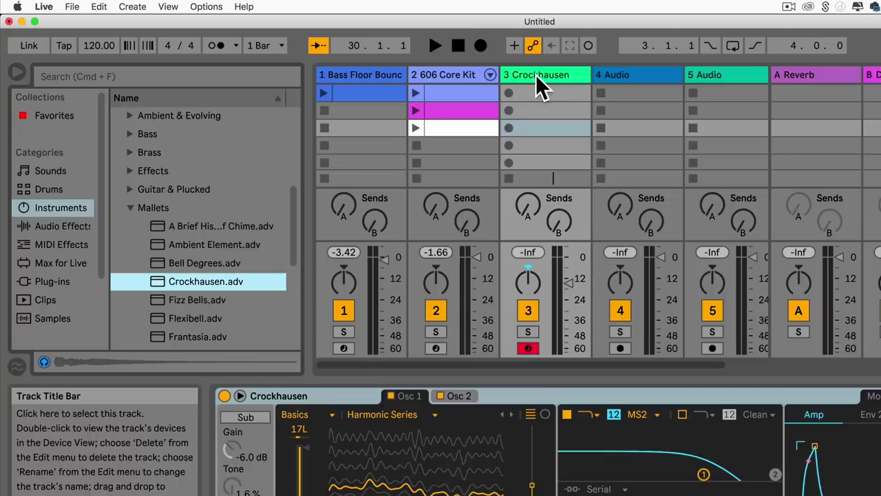
Create a clip in the Crockhausen track's first slot and draw C2, G2, D#2 and A#1 notes from beat 1 to beat 1.2 in the enlarged editor.
double_click(532, 92)
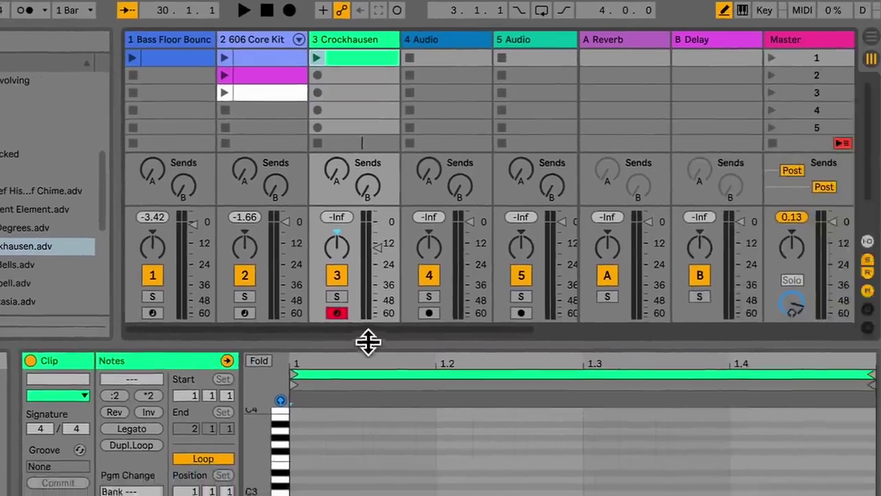
left_click_drag(440, 357, 405, 106)
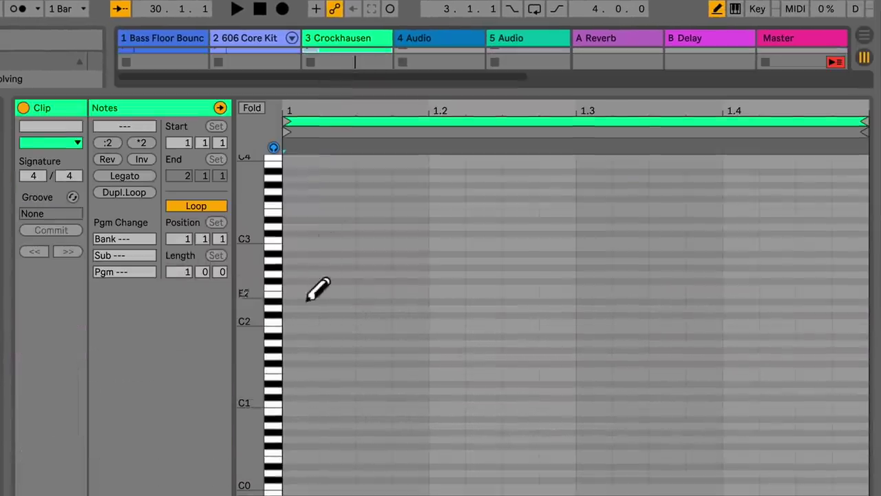
left_click(296, 321)
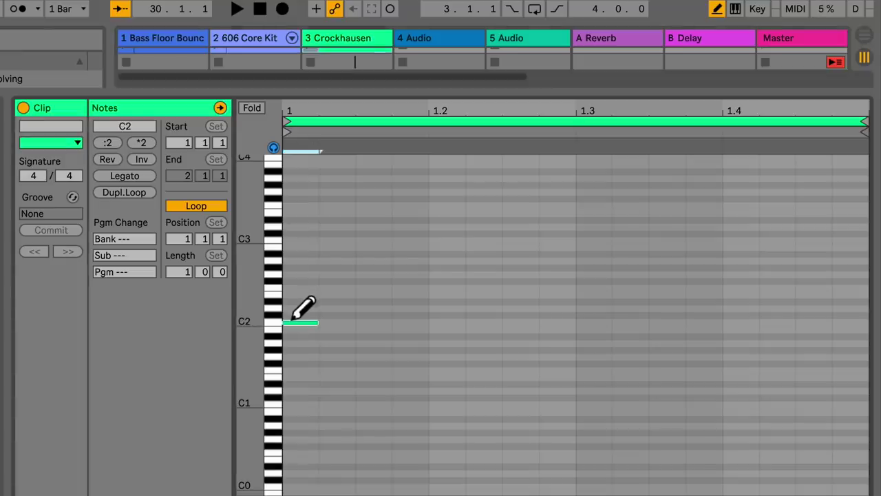
left_click(365, 274)
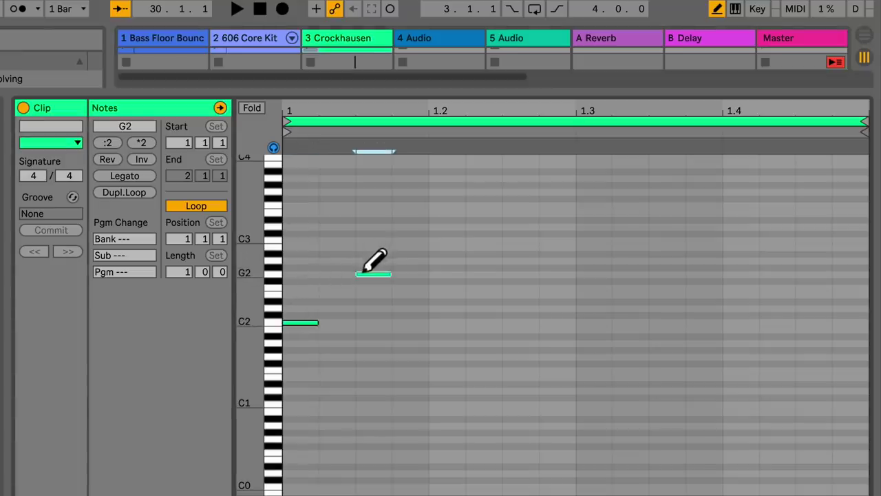
left_click(402, 301)
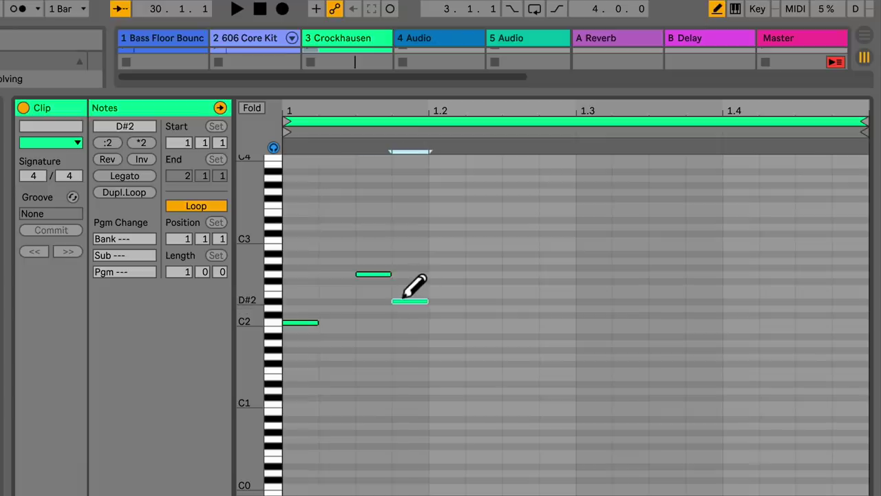
left_click(440, 336)
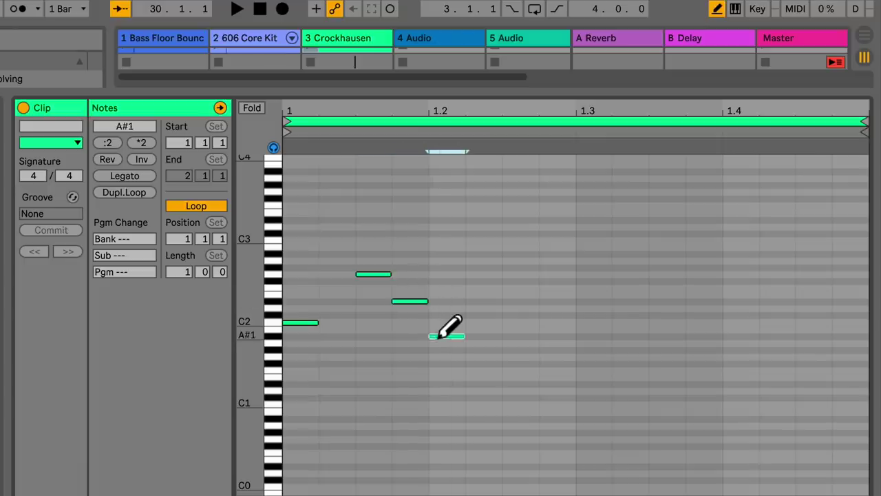
Complete the Crockhausen clip with D#2 and G2 in beat 1.3 and G2, A#1 and C#2 in beat 1.4, and bring back the session grid.
left_click(587, 301)
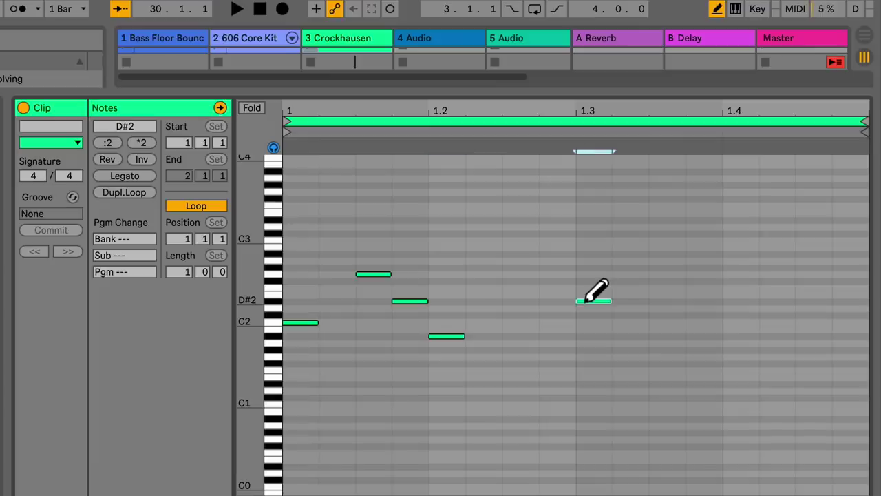
left_click(643, 274)
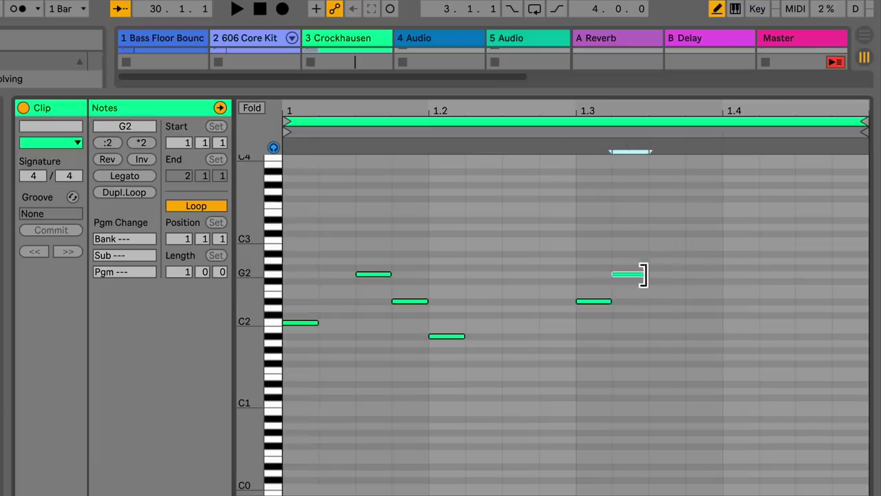
left_click(733, 274)
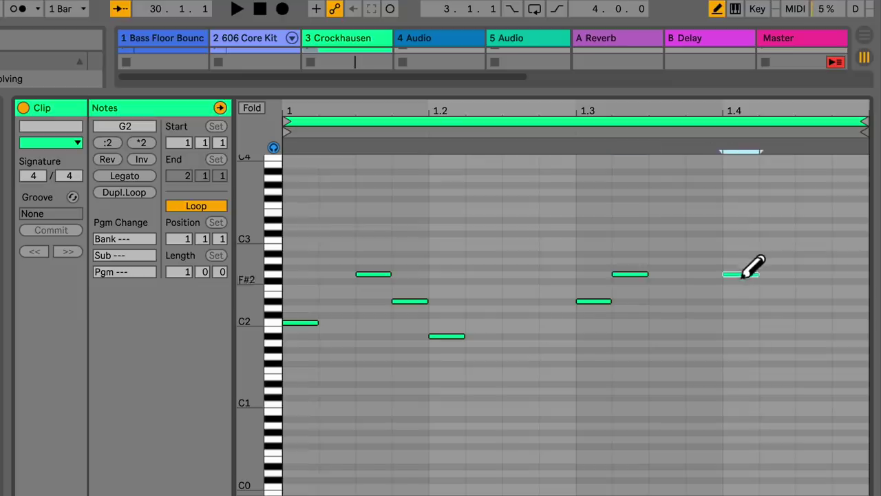
left_click(814, 329)
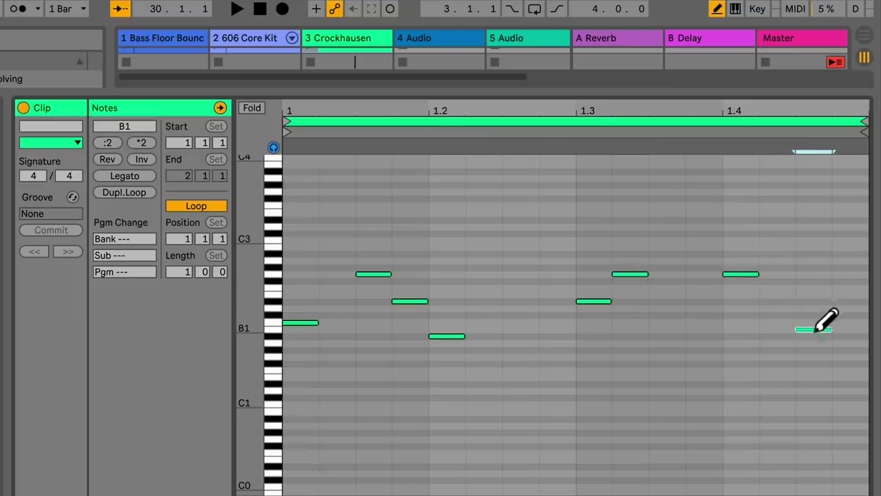
left_click(841, 316)
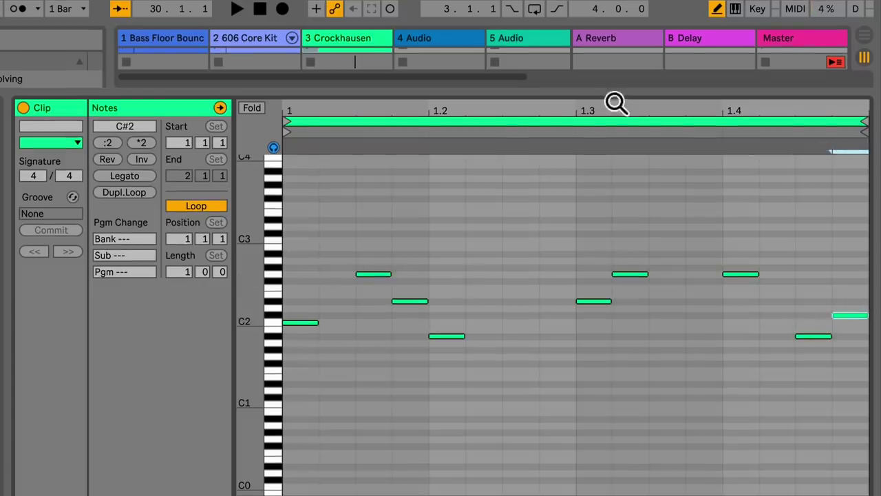
left_click_drag(555, 93, 555, 489)
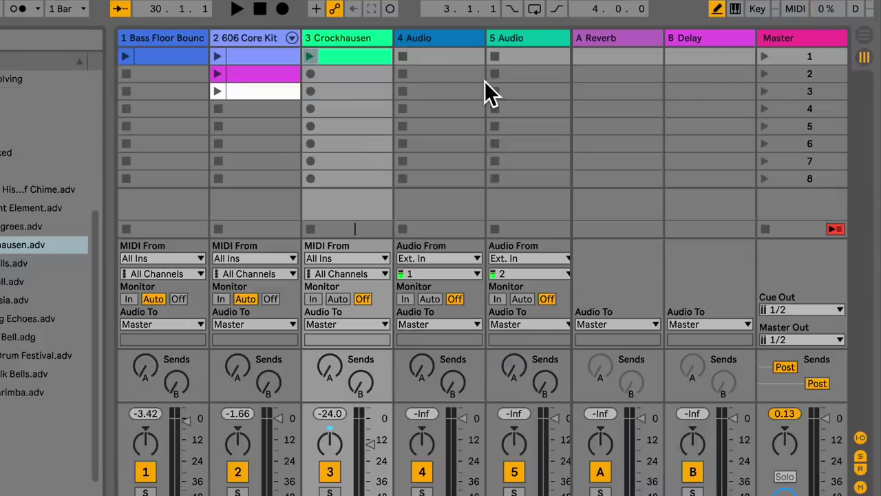
Move the Crockhausen clip out of scene 1 into scenes 2 and 3, and copy the Bass Floor Bounce clip into scenes 2 and 3.
left_click_drag(336, 51, 334, 82)
left_click(336, 57)
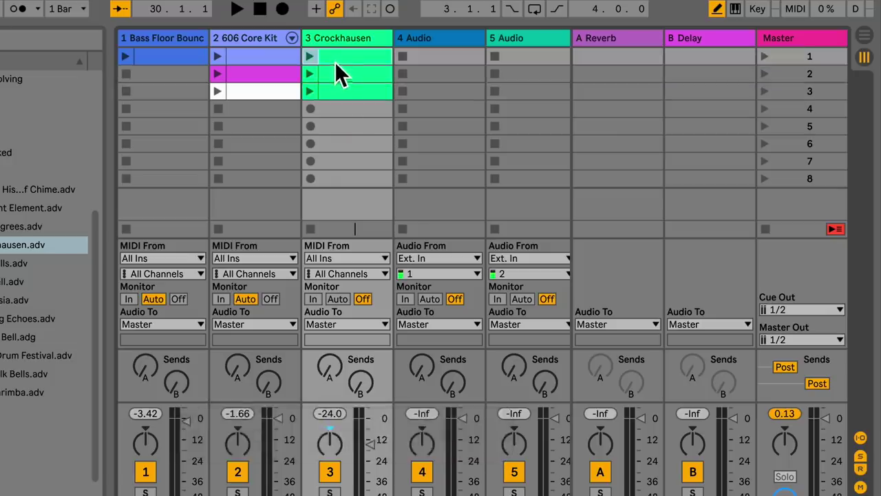
key("BackSpace")
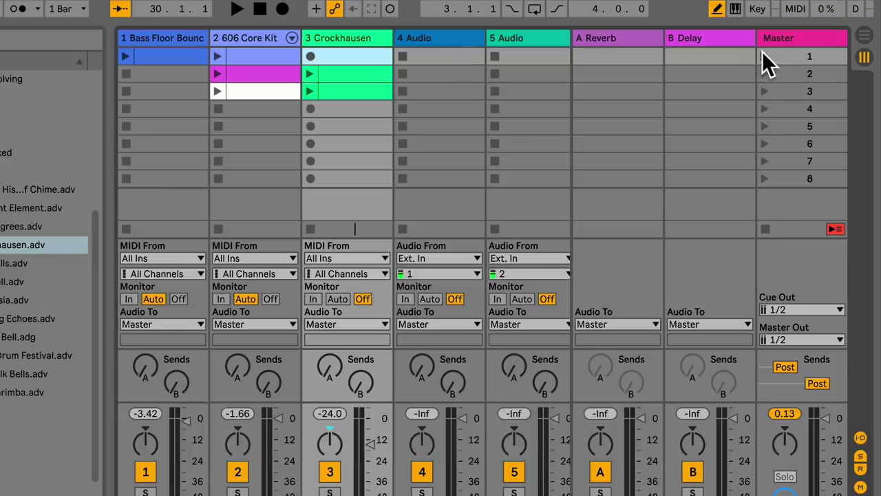
left_click_drag(148, 56, 157, 90)
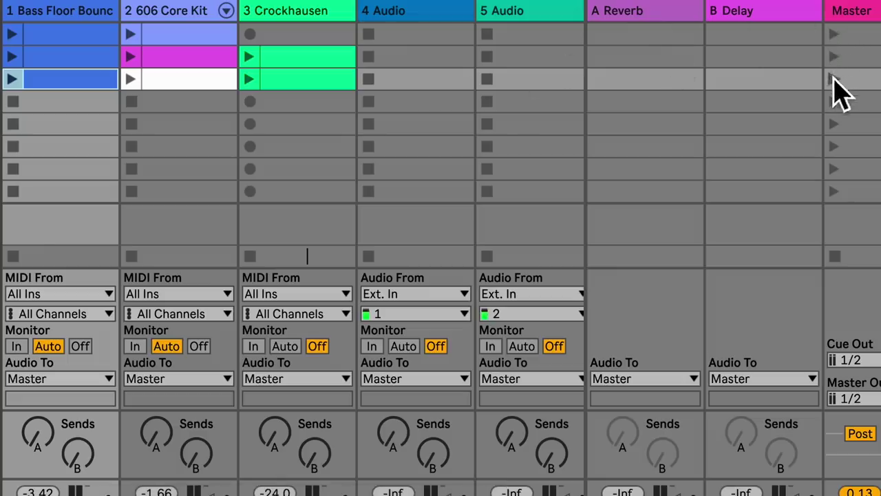
Launch scenes 1, 2 and 3 in turn to hear the clips of each row together.
left_click(833, 34)
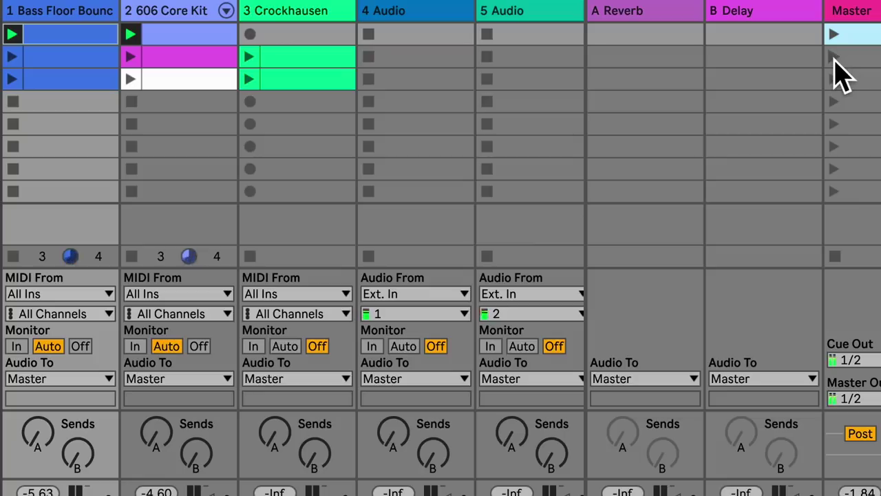
left_click(832, 57)
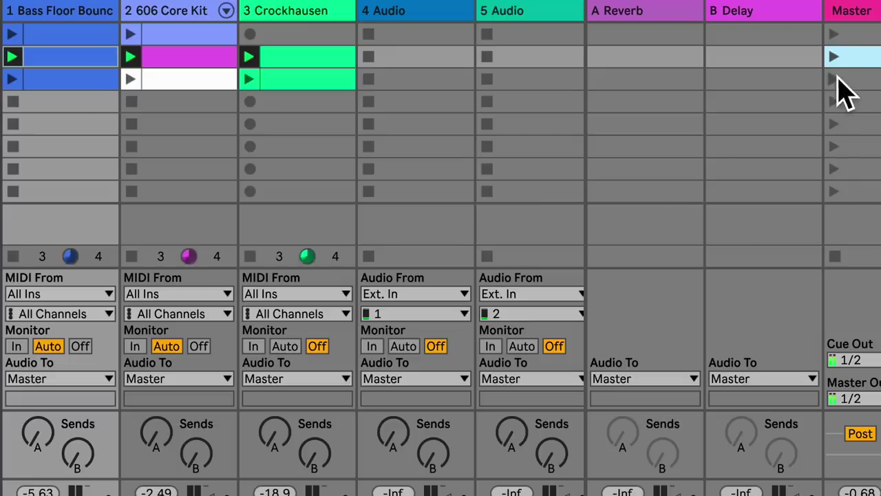
left_click(833, 79)
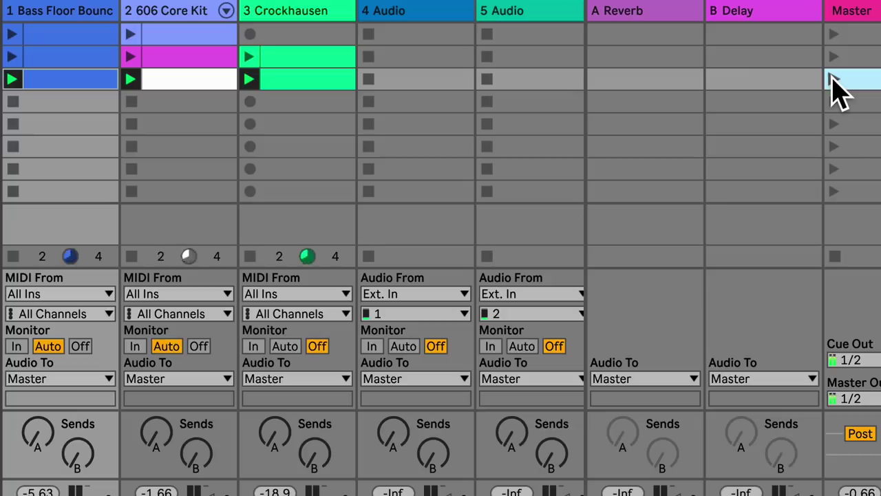
Copy the Crockhausen clip into scenes 4 and 5 and the first 606 Core Kit clip into scene 5, and launch both scenes in turn.
left_click_drag(305, 81, 300, 101)
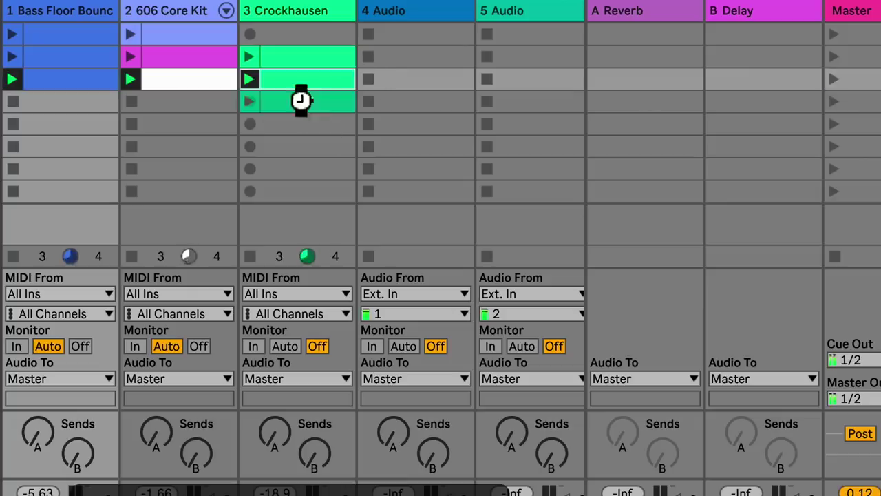
left_click_drag(168, 44, 171, 128)
left_click_drag(289, 102, 280, 128)
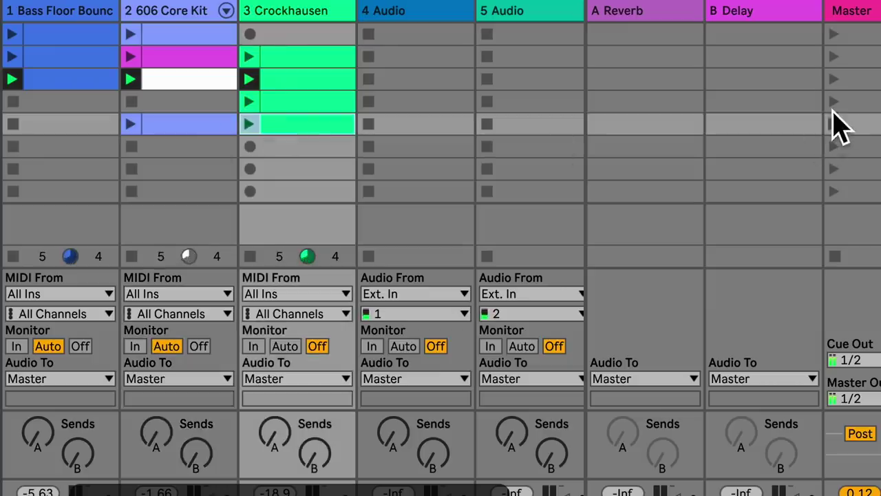
left_click(834, 105)
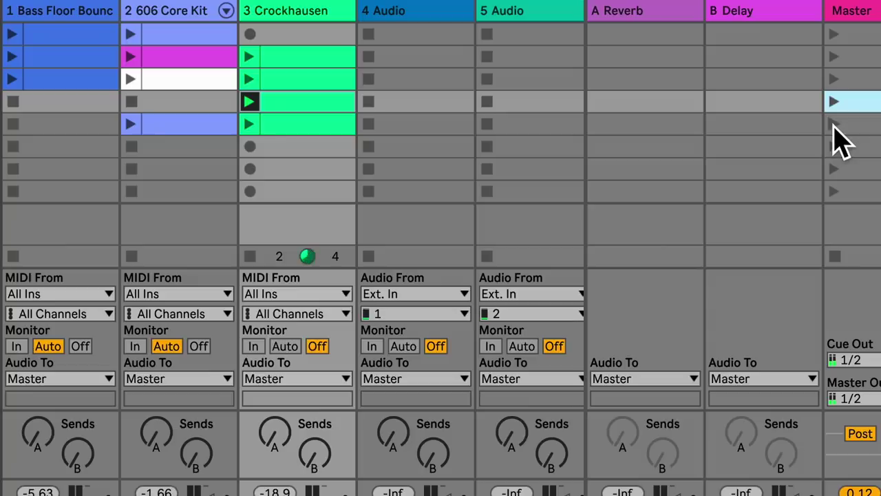
left_click(834, 125)
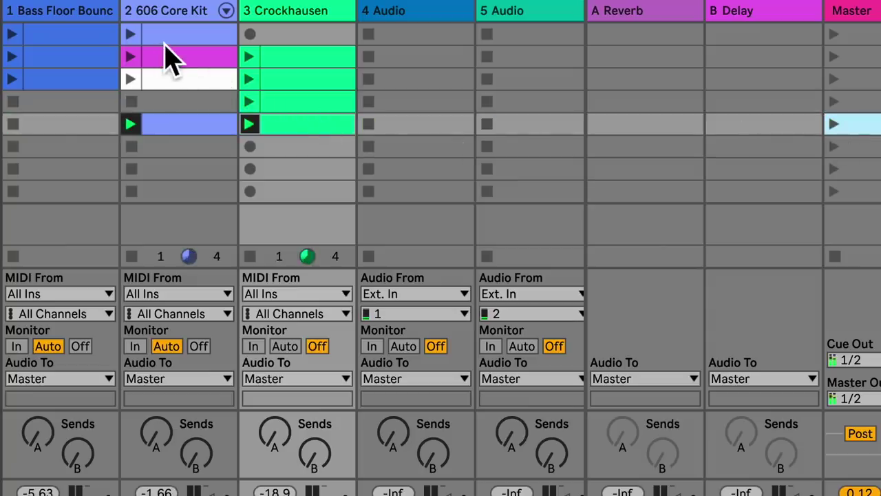
Copy the magenta drum clip into scene 6 and the bass, light blue drum and Crockhausen clips into scene 7, and launch scene 6.
left_click_drag(169, 57, 177, 144)
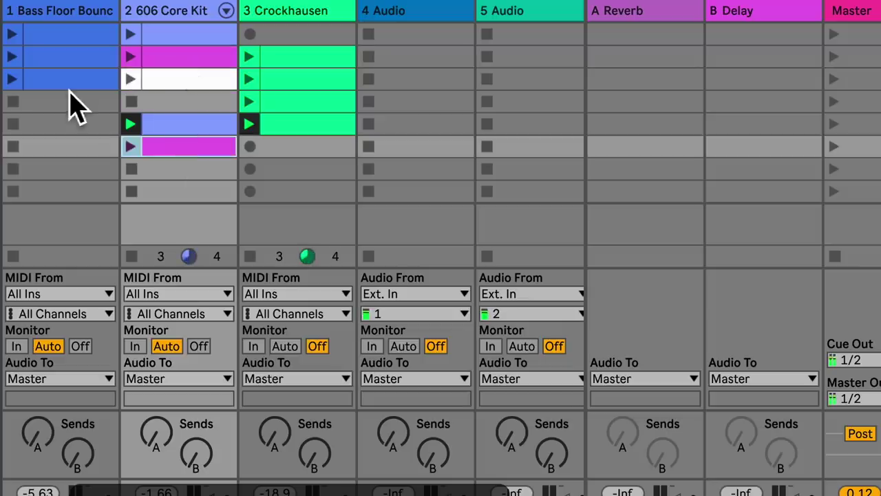
left_click_drag(71, 87, 65, 168)
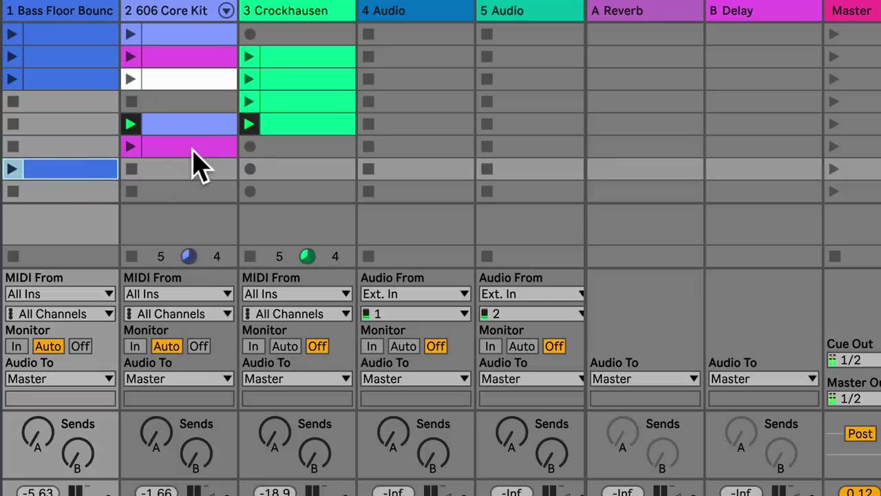
left_click(183, 146)
left_click_drag(170, 133, 169, 169)
left_click_drag(293, 125, 282, 169)
left_click(835, 148)
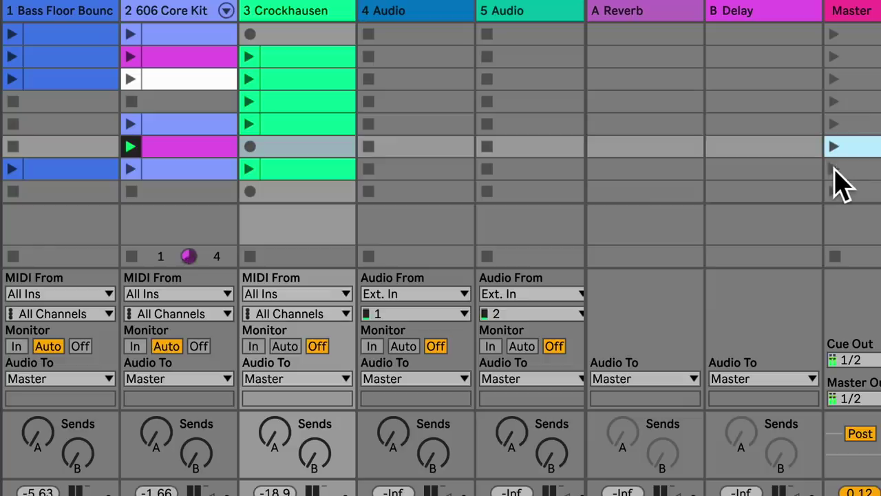
Launch scene 7, and swap in the white and magenta 606 Core Kit clips from scenes 3 and 2 while it plays.
left_click(834, 169)
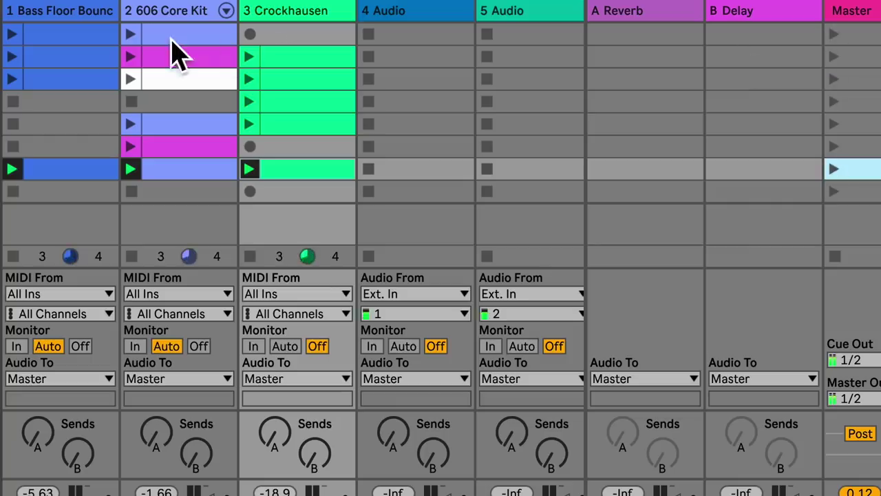
left_click(130, 79)
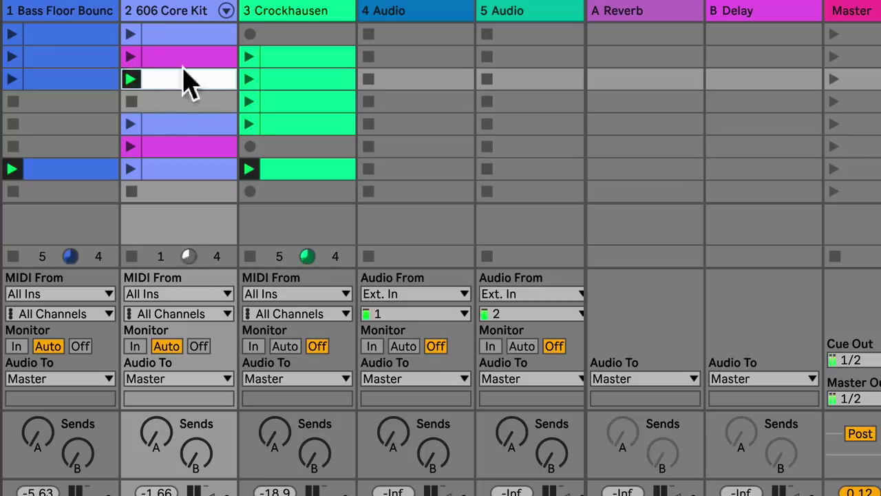
left_click(129, 56)
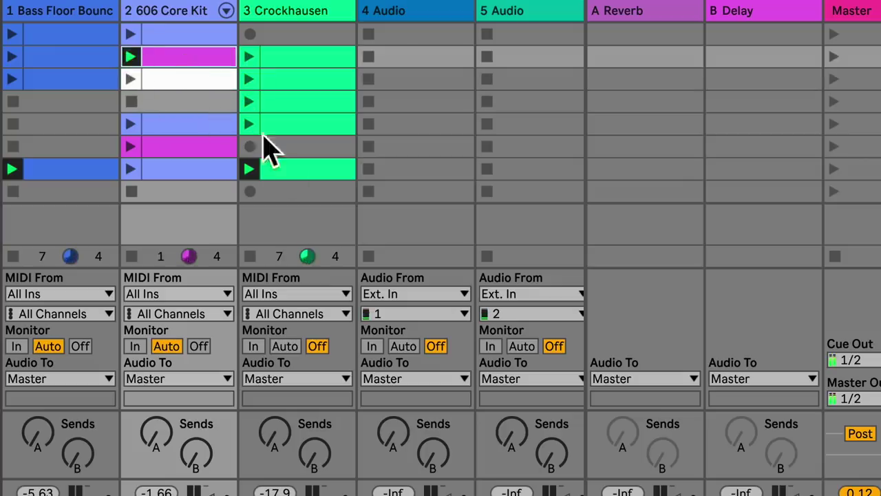
Add A#1, D#3 and G3 notes to the Crockhausen clip in scene 7.
double_click(295, 177)
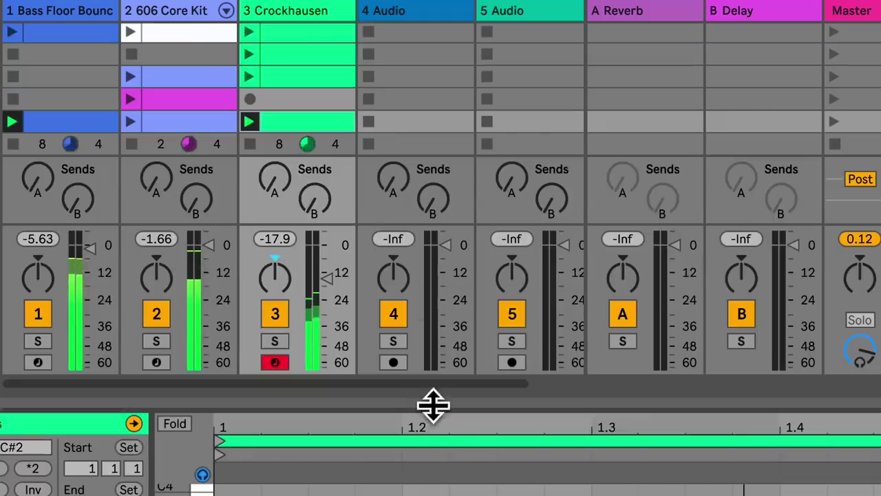
left_click_drag(432, 404, 398, 122)
left_click(520, 314)
left_click(704, 164)
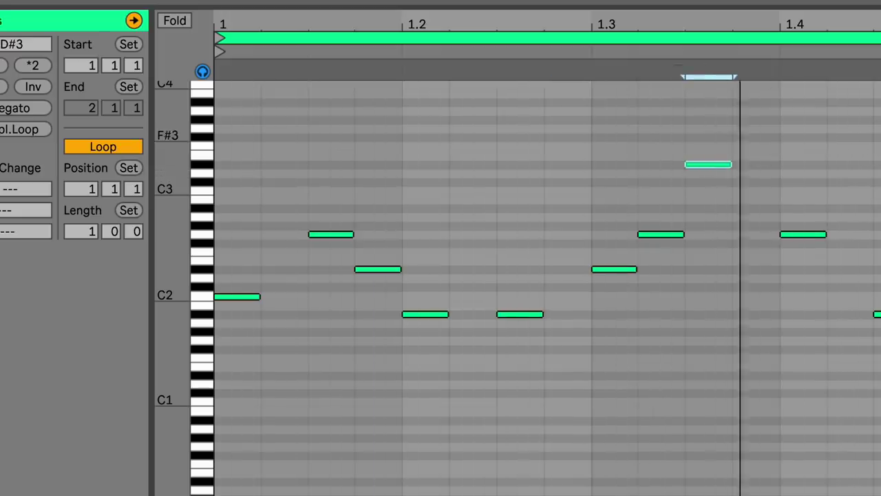
left_click(879, 126)
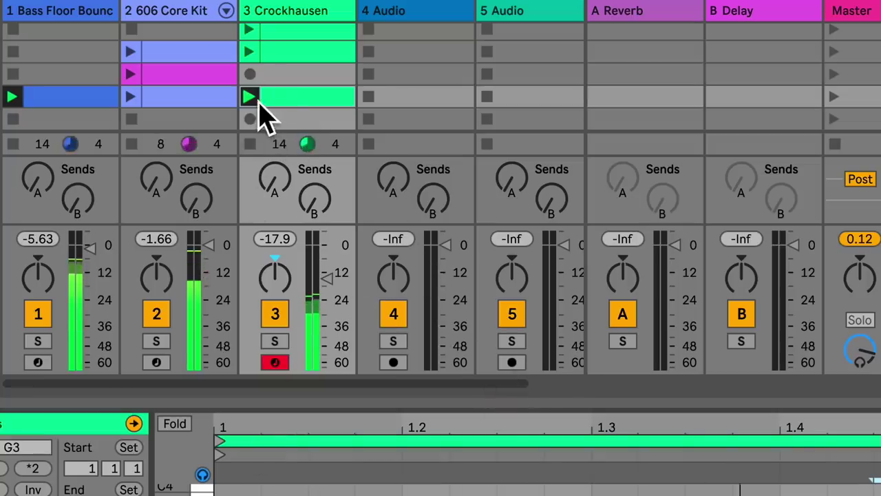
Colour the edited Crockhausen clip in scene 7 white.
scroll(261, 113, "up", 5)
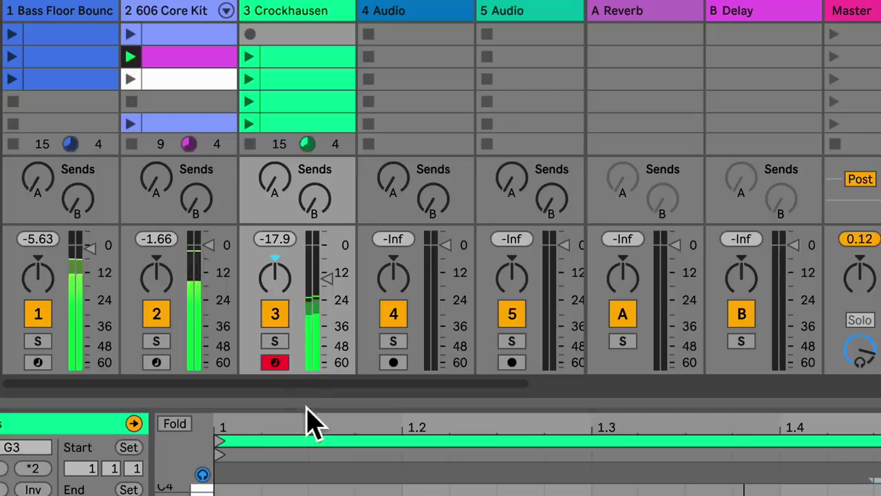
left_click_drag(303, 413, 304, 492)
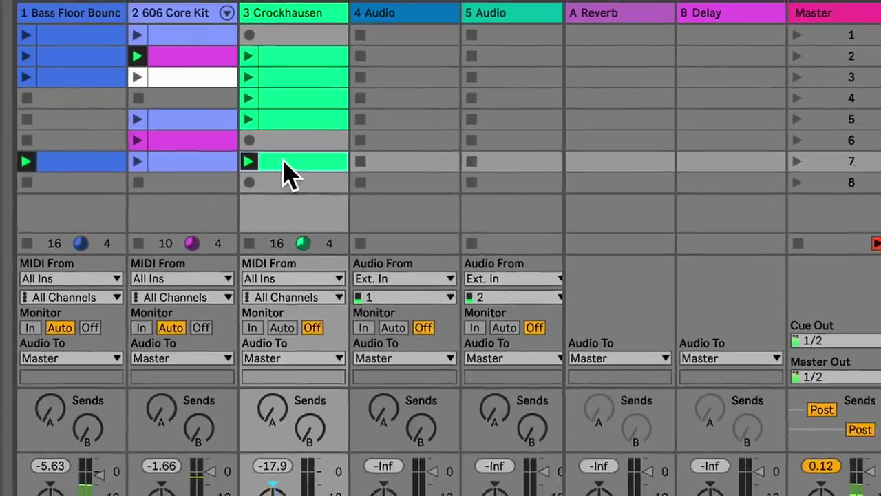
right_click(285, 179)
left_click(546, 455)
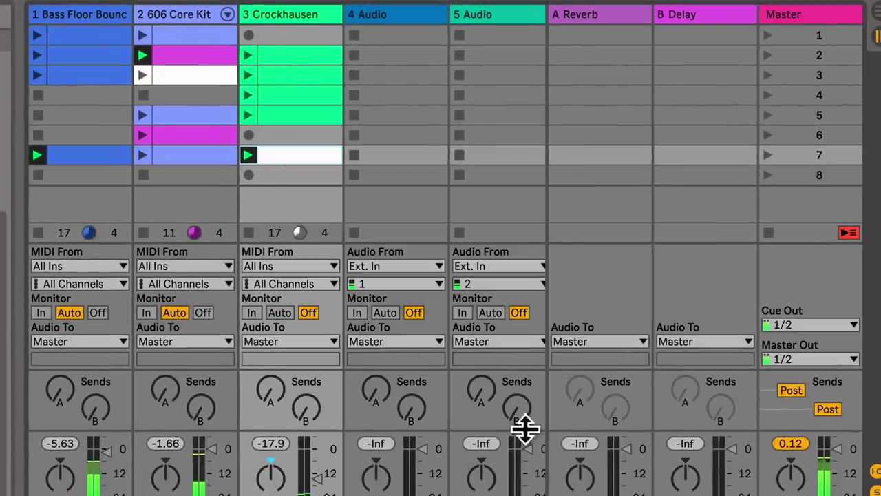
Duplicate all notes of the Crockhausen clip in scene 2 one octave lower.
double_click(284, 63)
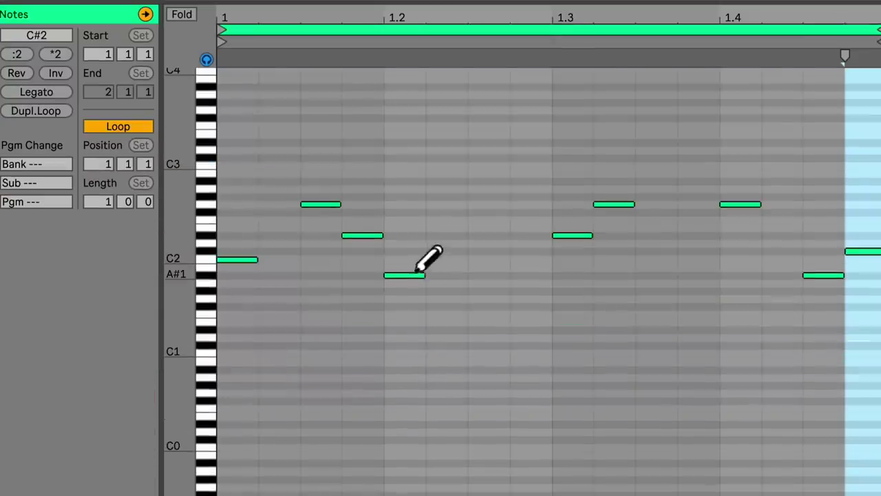
key("super+a")
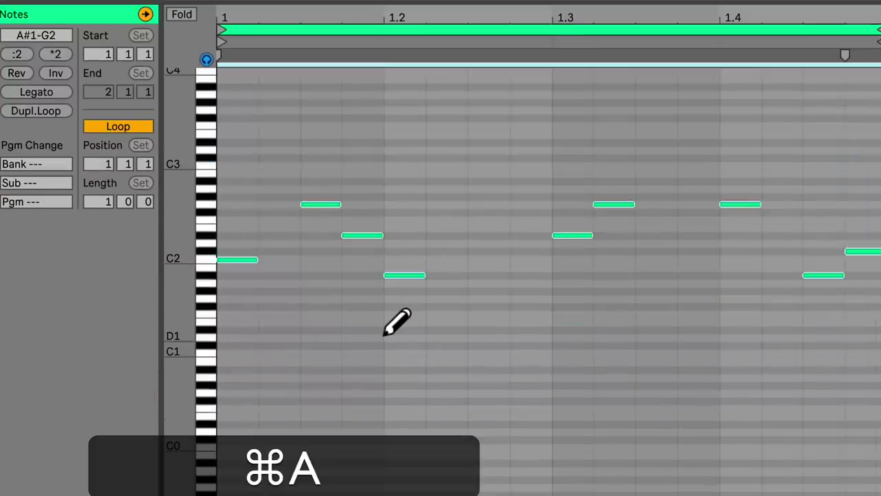
key("b")
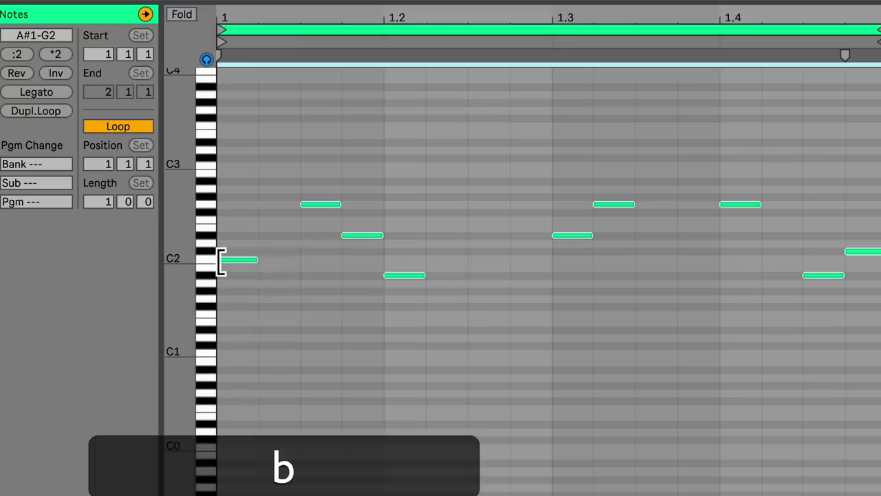
key("alt")
left_click_drag(232, 262, 235, 355)
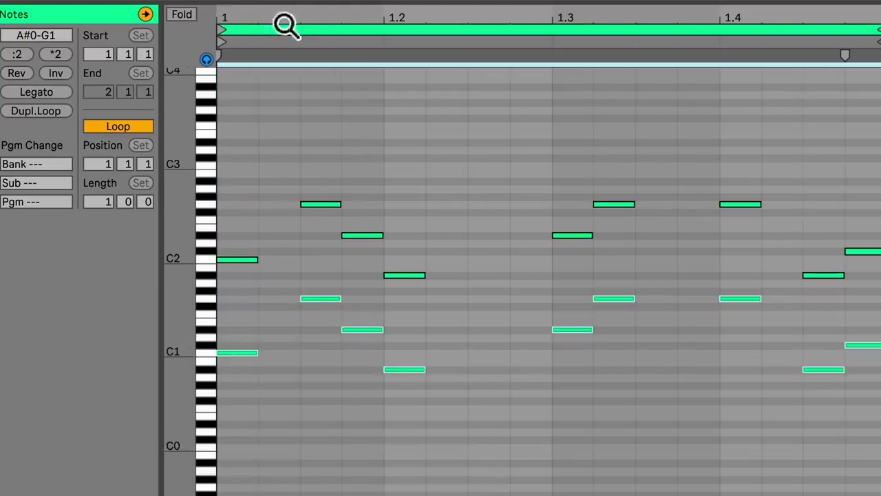
left_click_drag(282, 7, 295, 490)
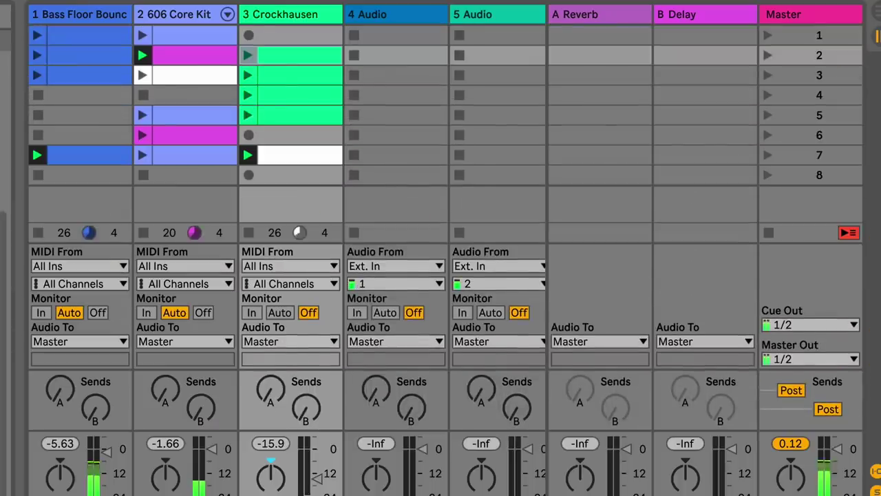
Colour the Crockhausen clip in scene 2 pink and move it to scene 8.
right_click(276, 59)
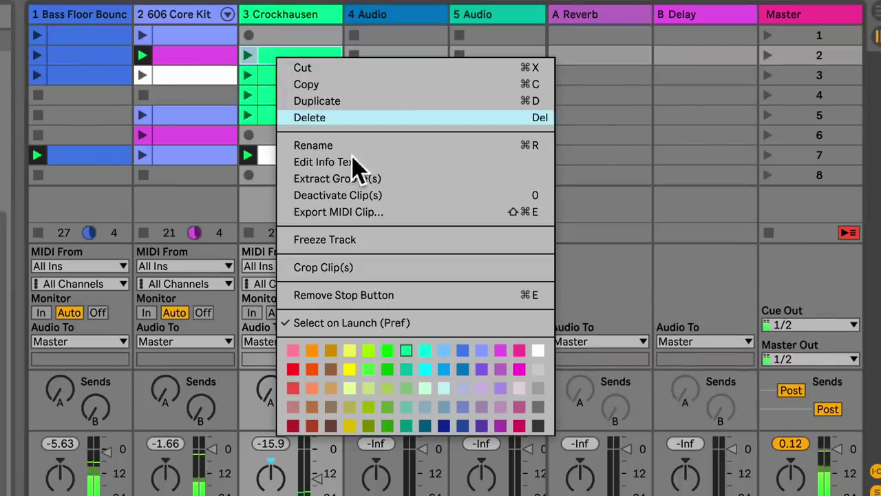
left_click(513, 349)
left_click_drag(275, 61, 283, 188)
Copy the light blue 606 Core Kit clip from scene 7 into scene 8 and launch scene 8.
left_click(169, 157)
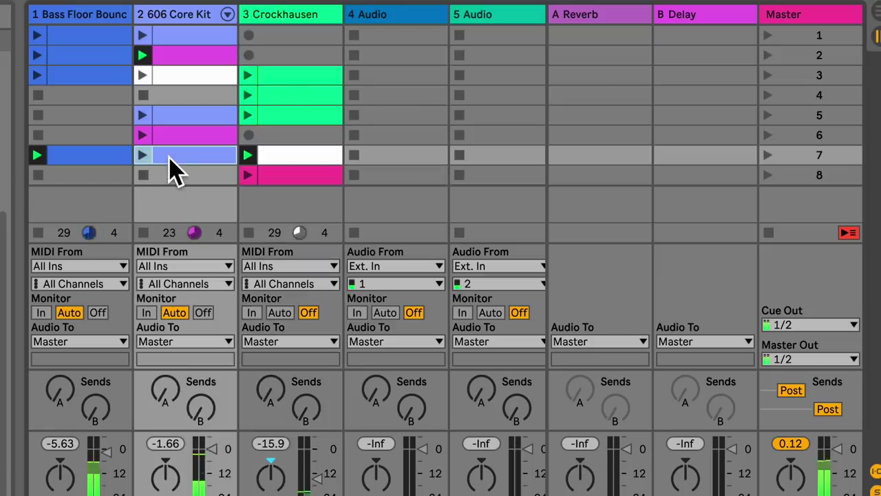
left_click_drag(185, 157, 192, 190)
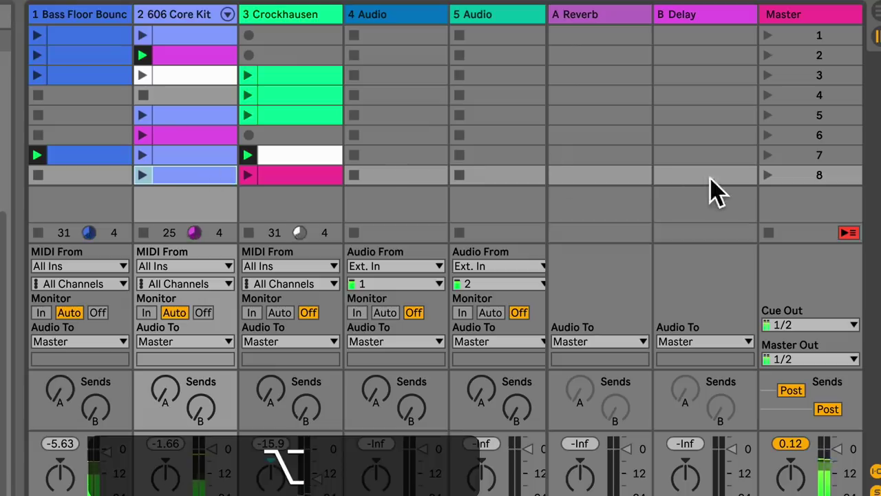
left_click(767, 176)
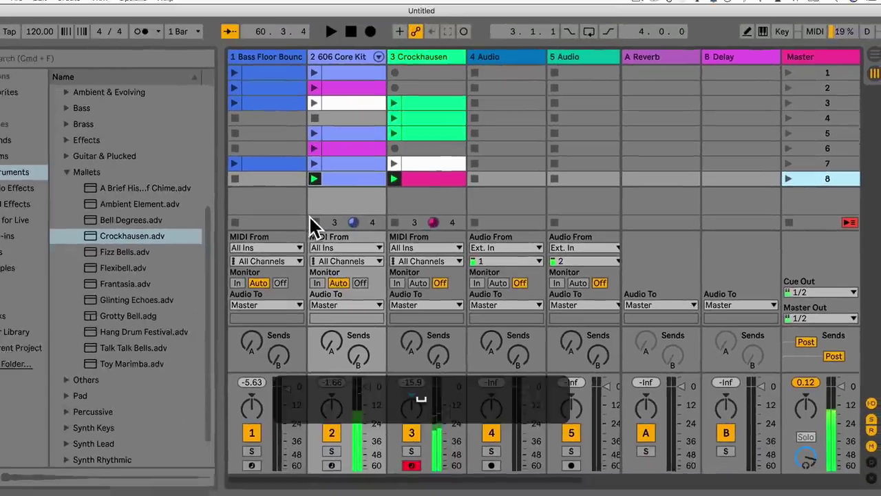
Preview the Fizz Bells mallet preset and insert a new MIDI track after the Crockhausen track.
left_click(114, 253)
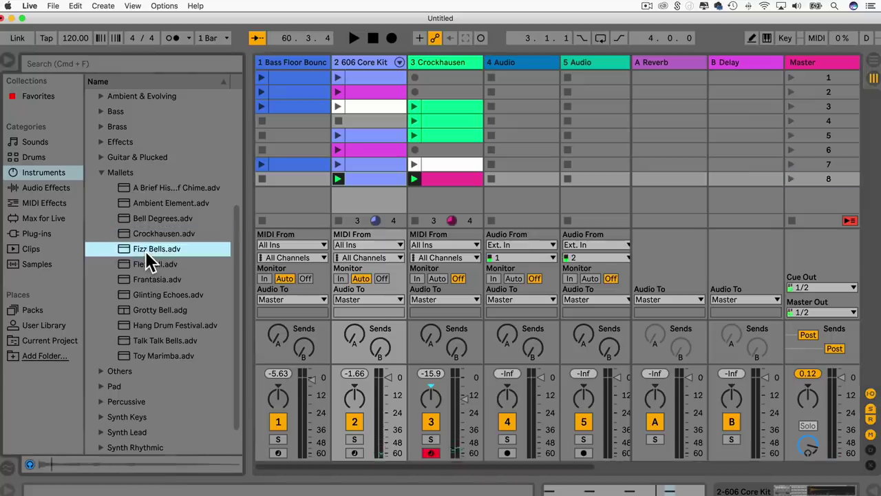
key("space")
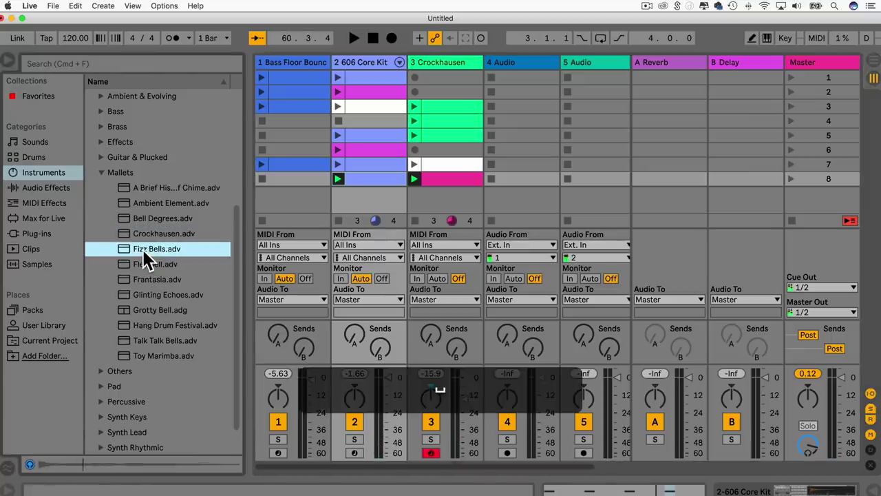
left_click(456, 63)
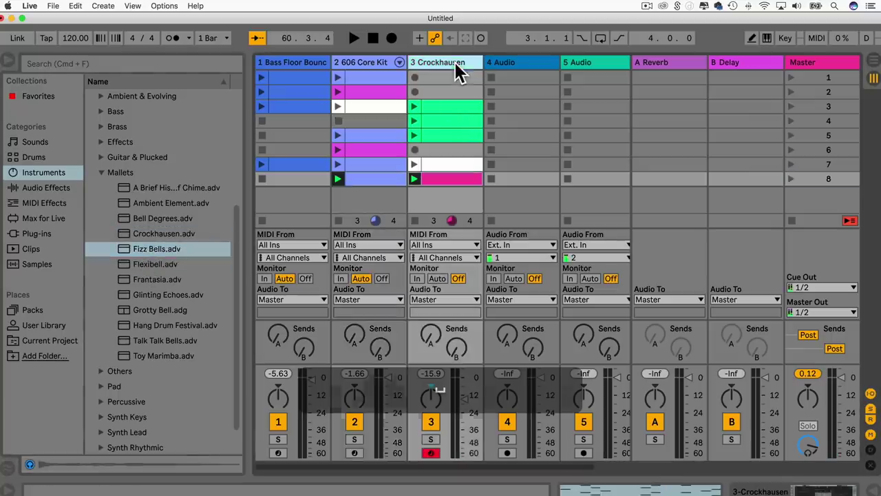
left_click(104, 7)
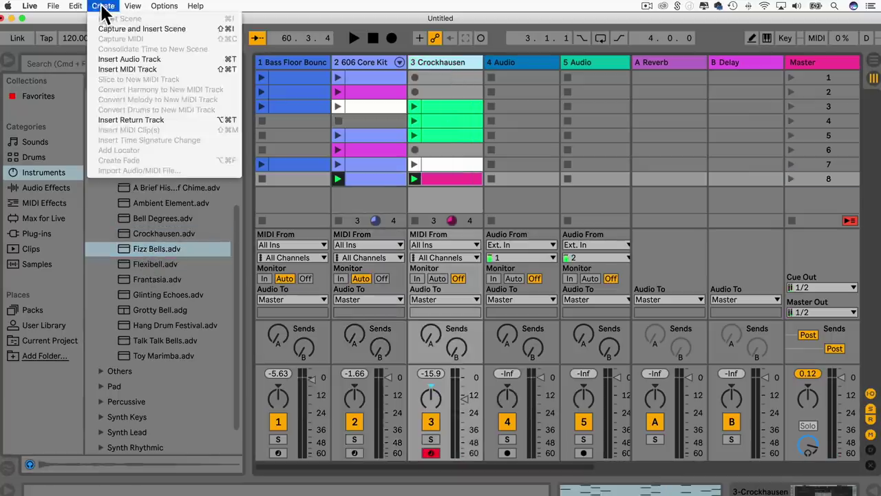
left_click(133, 69)
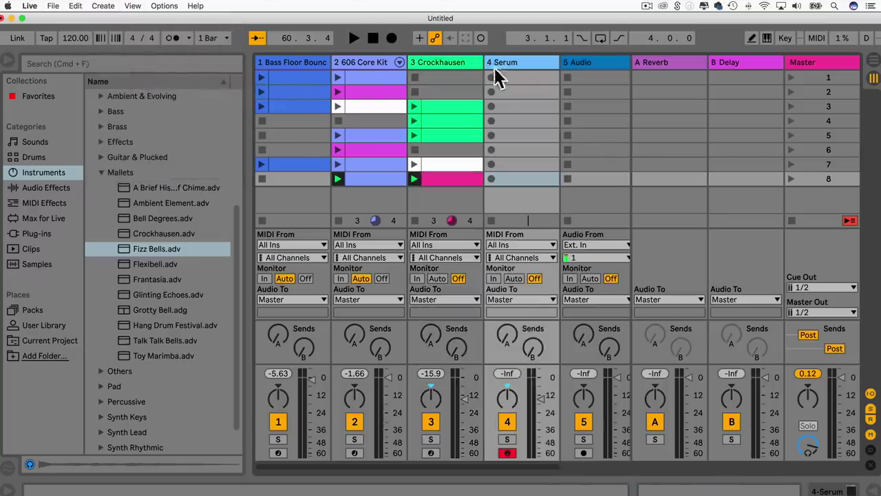
Preview the Flexibell, Frantasia, Glinting Echoes and Grotty Bell presets, and load Grotty Bell onto the new MIDI track.
left_click(160, 265)
left_click(154, 283)
left_click(151, 296)
left_click(151, 311)
left_click_drag(146, 312, 510, 65)
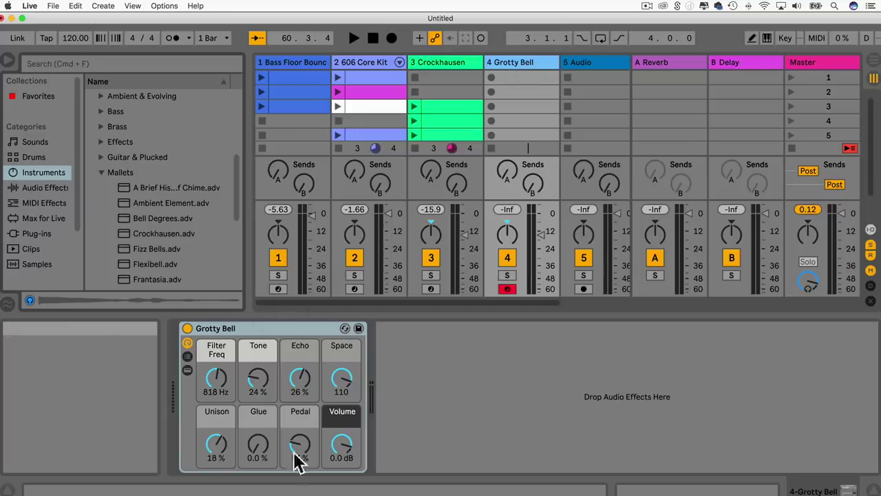
left_click_drag(482, 314, 483, 476)
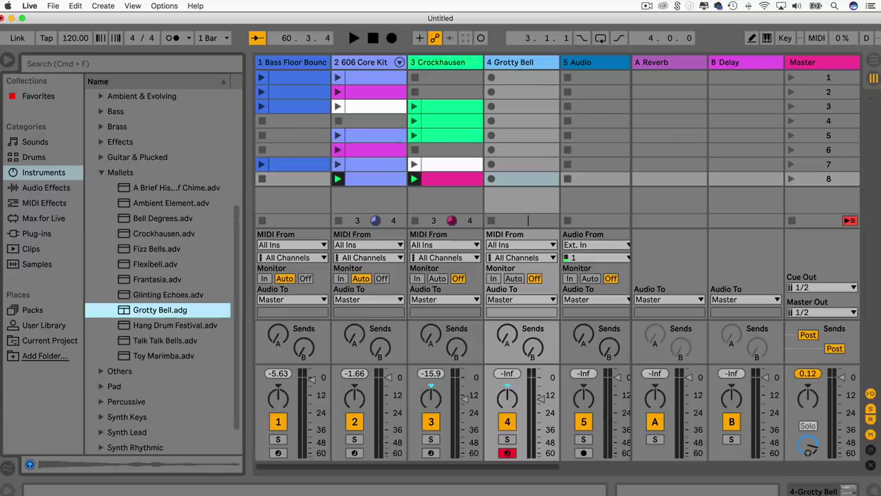
Copy Crockhausen clips to the Grotty Bell track: green into scene 3, pink into scenes 4 and 5, white into scene 6; stop all clips.
left_click_drag(445, 102, 485, 110)
left_click_drag(441, 186, 507, 124)
left_click_drag(437, 169, 504, 150)
left_click_drag(444, 189, 510, 137)
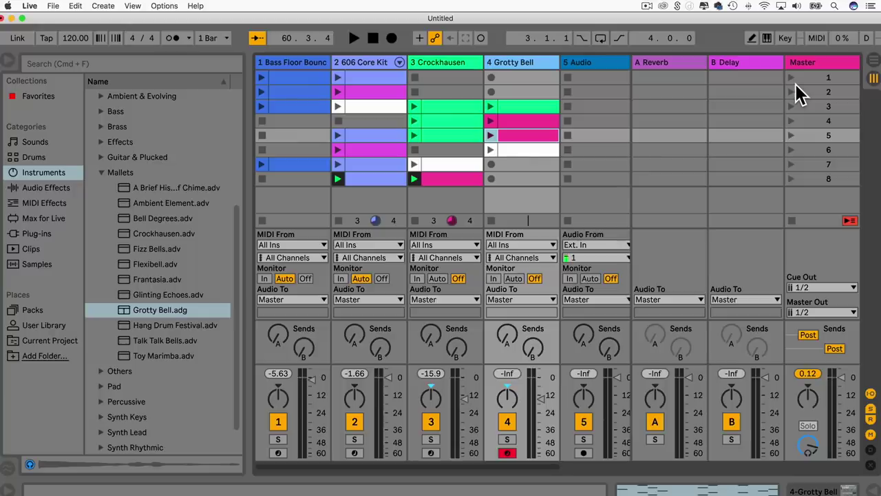
left_click(787, 218)
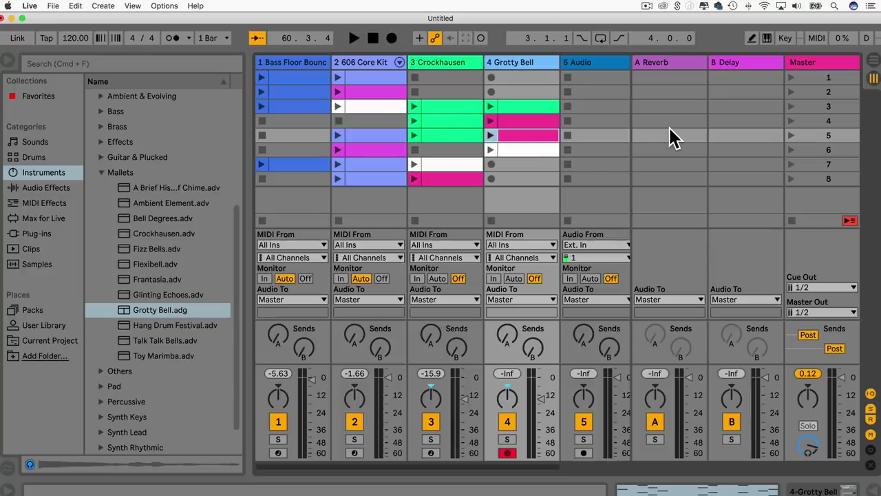
Switch back and forth between Arrangement View and Session View to compare them, ending in Session View.
key("Tab")
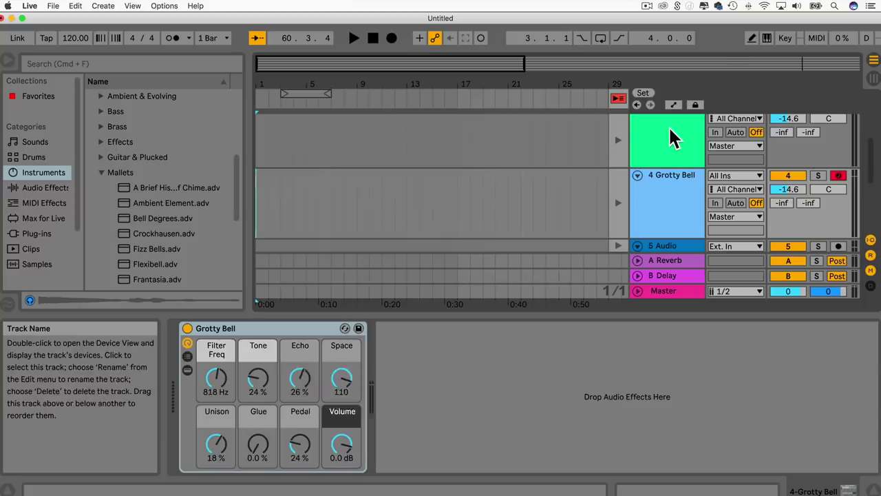
key("Tab")
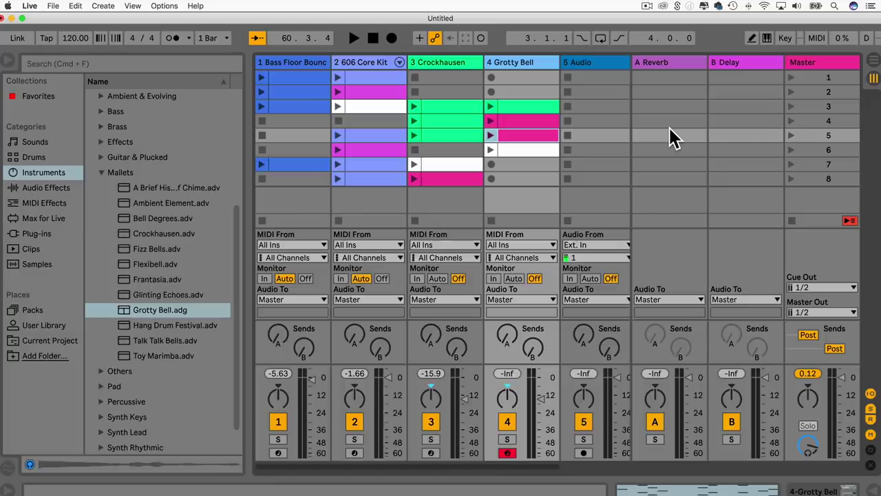
key("Tab")
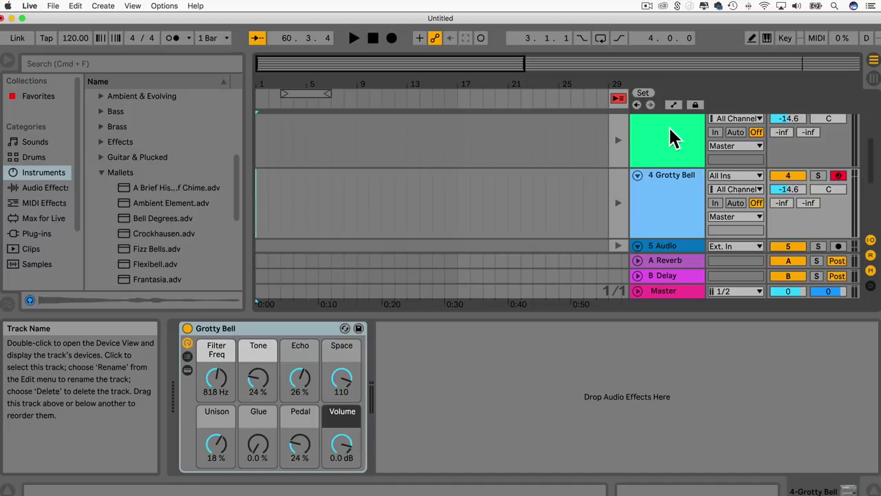
key("Tab")
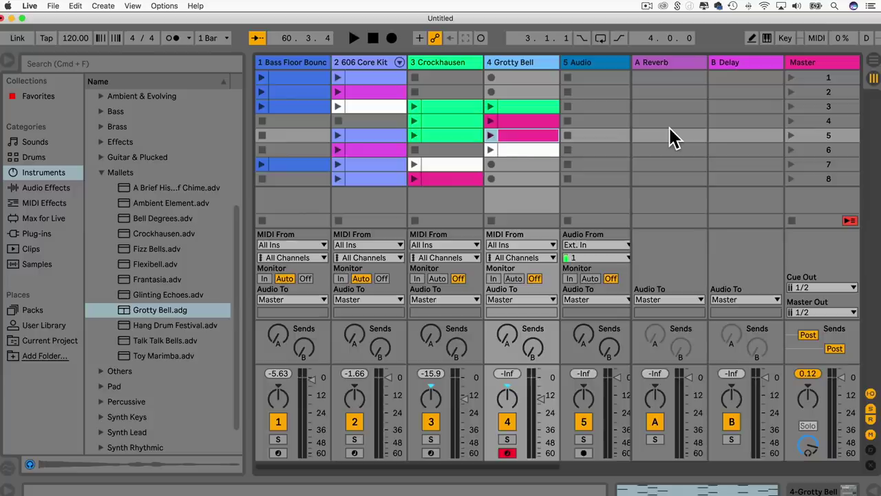
key("Tab")
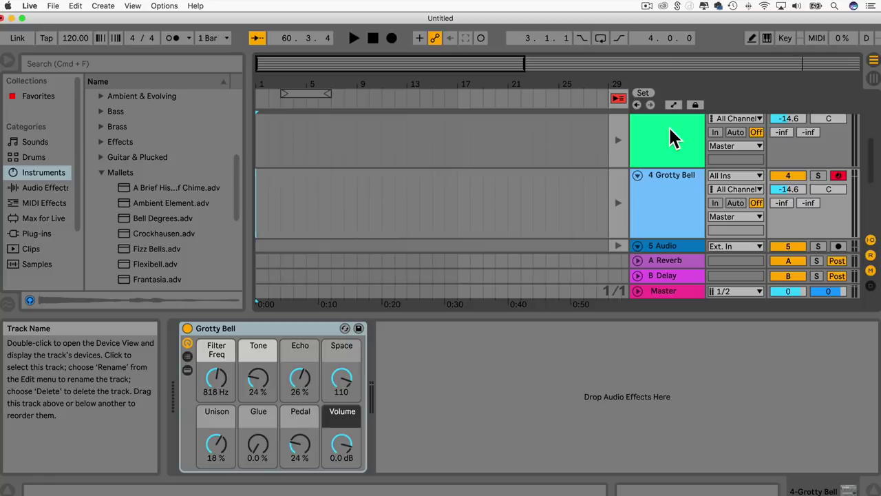
key("Tab")
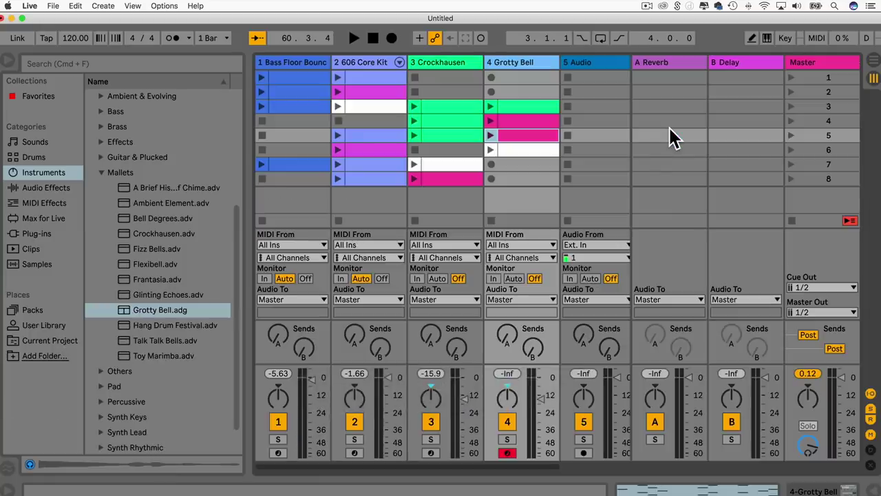
Launch scenes 1, 2 and 3 in turn to hear the set with the Grotty Bell track.
left_click(791, 78)
left_click(792, 92)
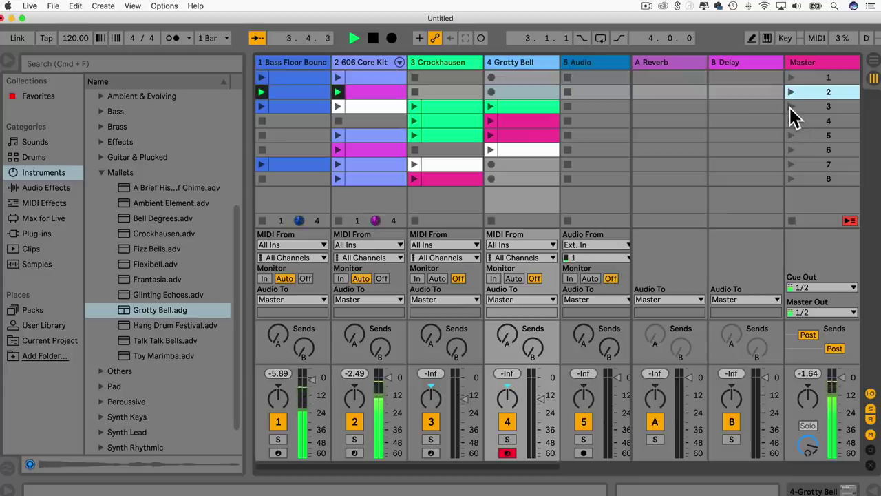
left_click(790, 107)
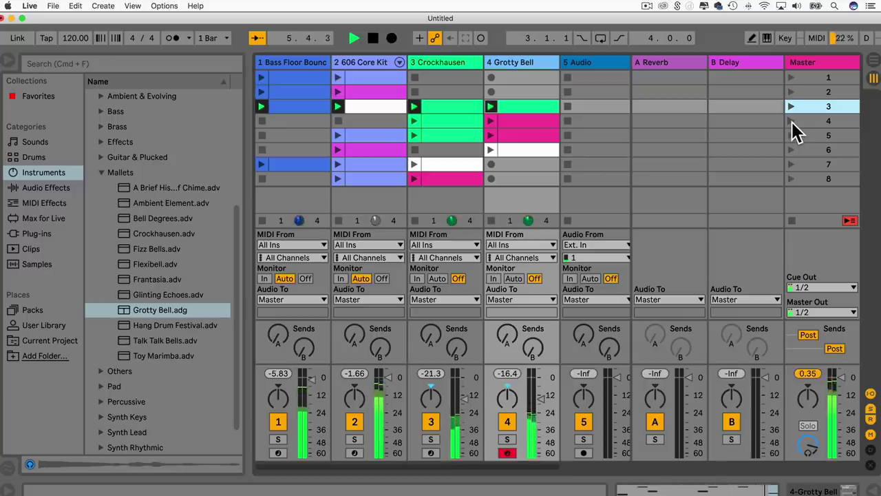
Launch scenes 4 through 8 in turn to hear the rest of the set, stop all clips and stop playback.
left_click(791, 121)
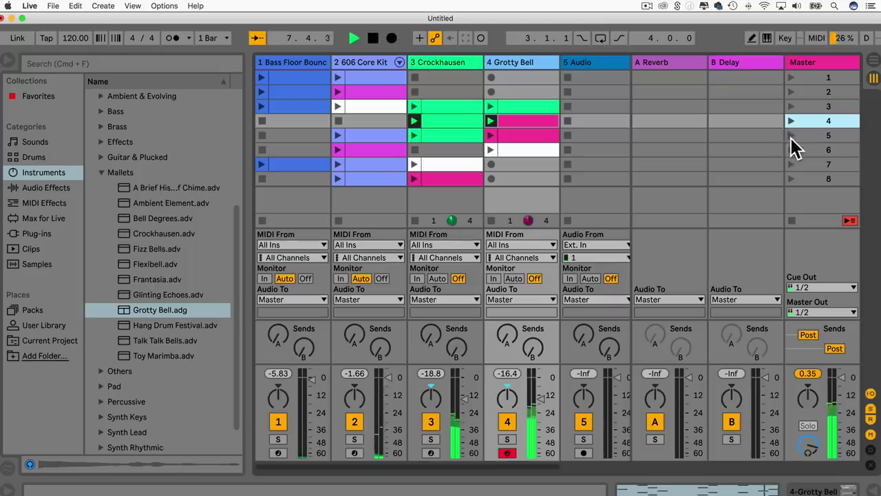
left_click(791, 135)
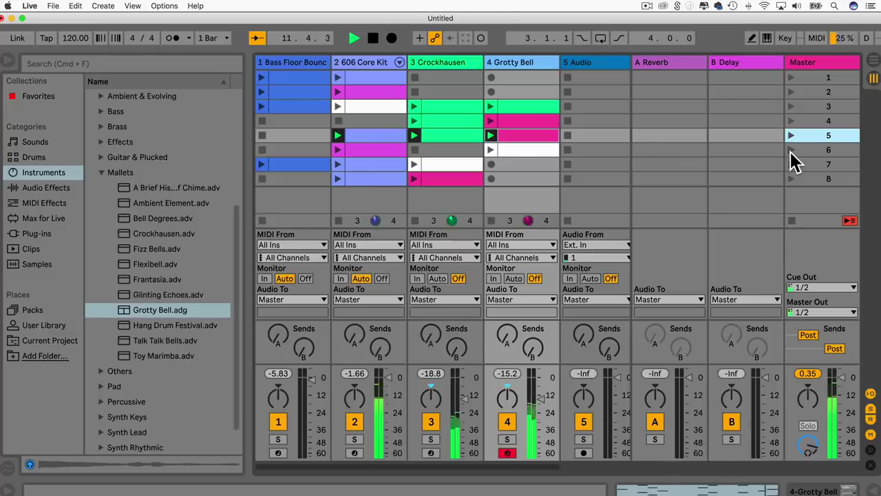
left_click(791, 150)
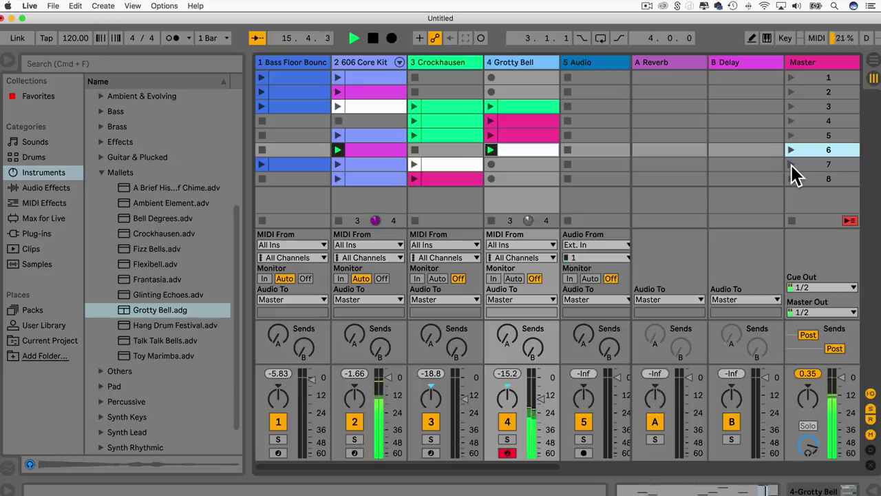
left_click(791, 165)
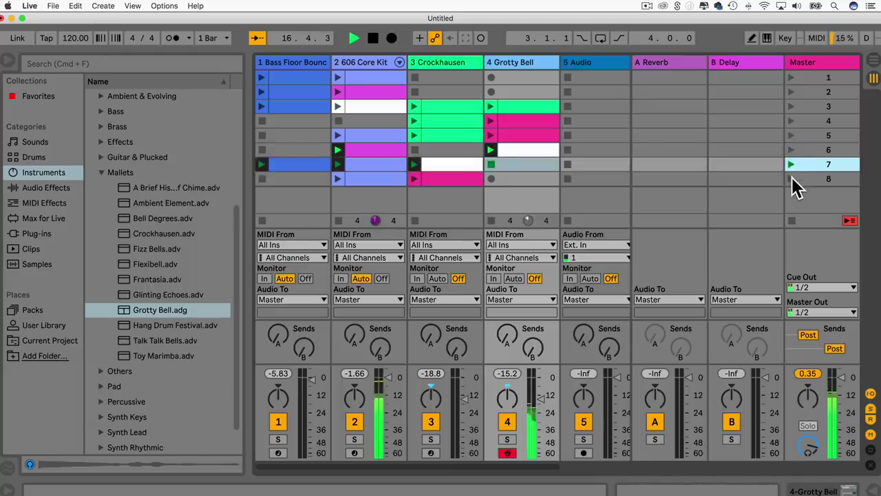
left_click(792, 179)
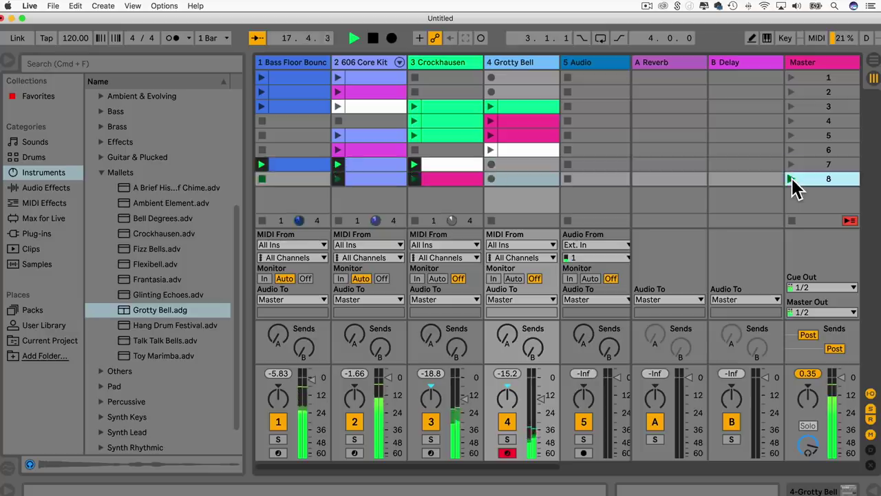
left_click(792, 222)
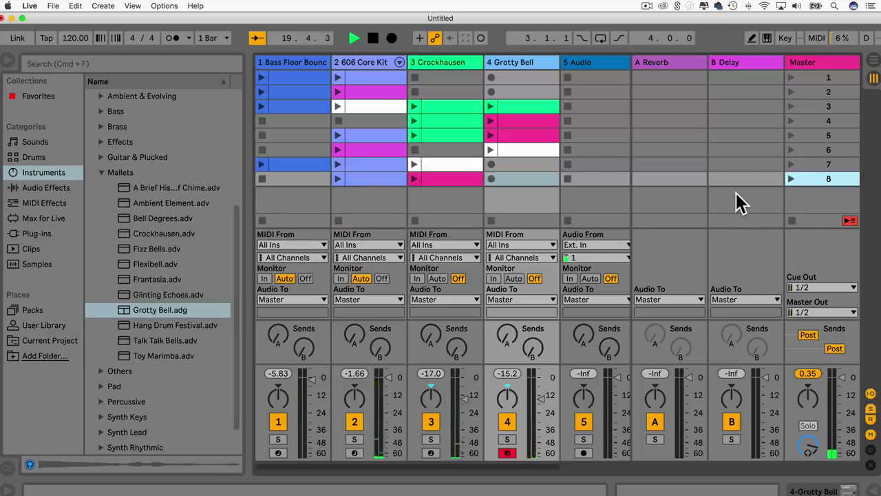
left_click(372, 38)
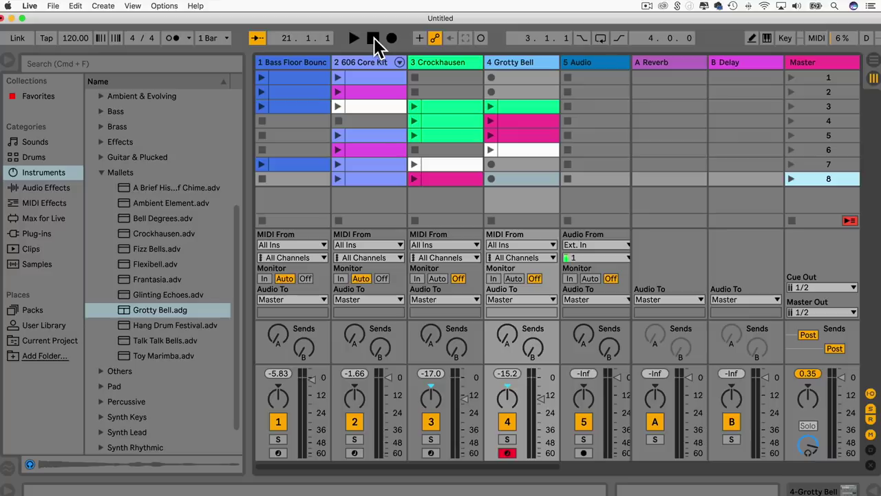
Inspect the notes of the 606 Core Kit clip in scene 1, and close the Clip View.
double_click(368, 76)
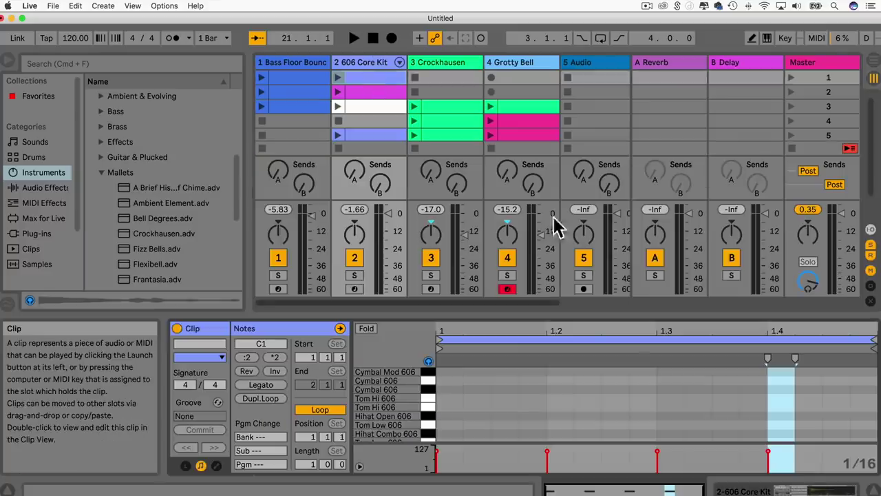
left_click_drag(628, 316, 644, 451)
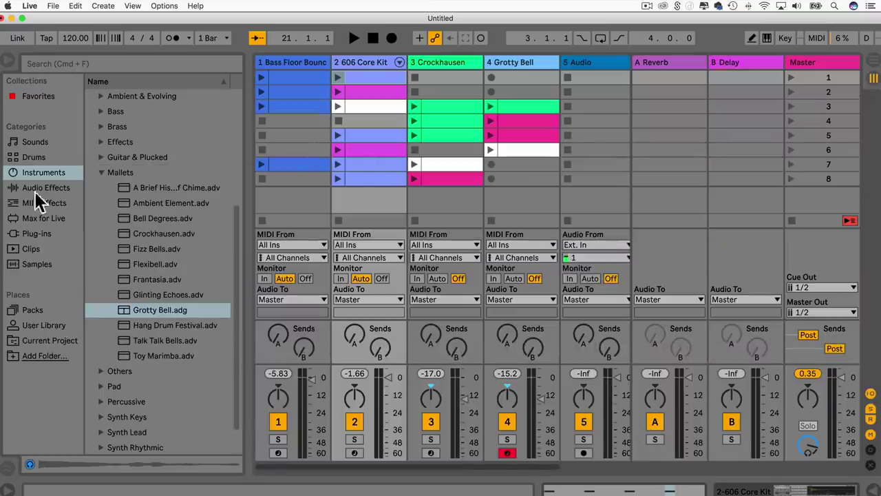
Browse the Samples and Clips libraries to compare the audio material available, ending in Samples.
left_click(38, 264)
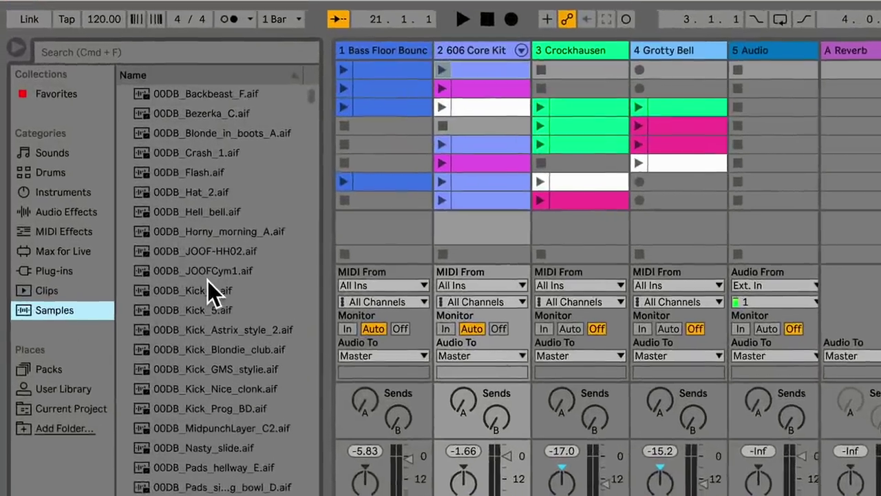
scroll(200, 286, "down", 10)
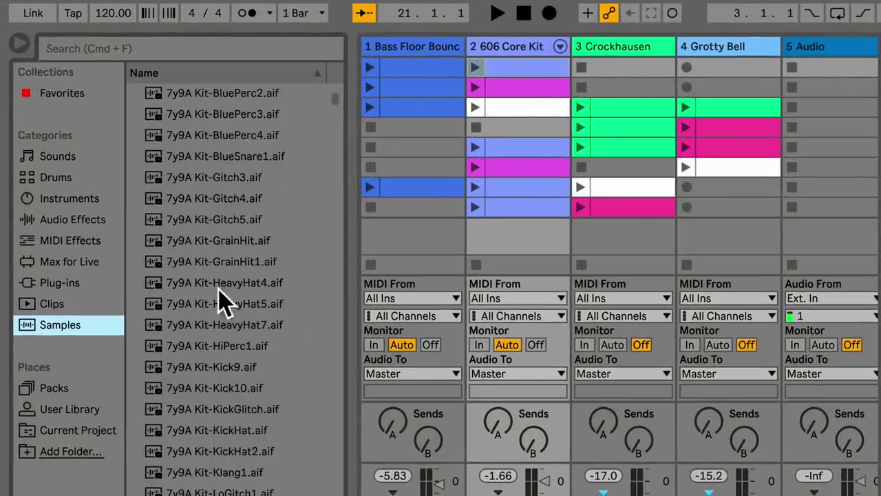
left_click(81, 305)
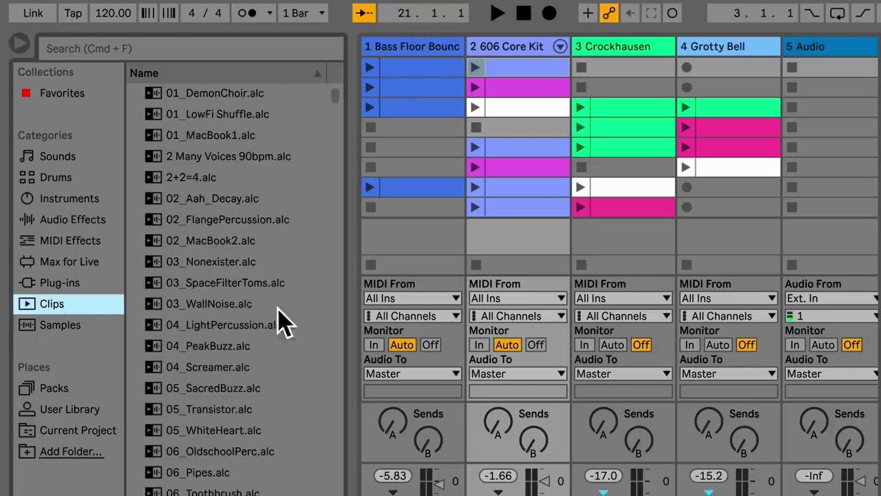
left_click(226, 305)
scroll(224, 344, "down", 15)
scroll(221, 348, "down", 10)
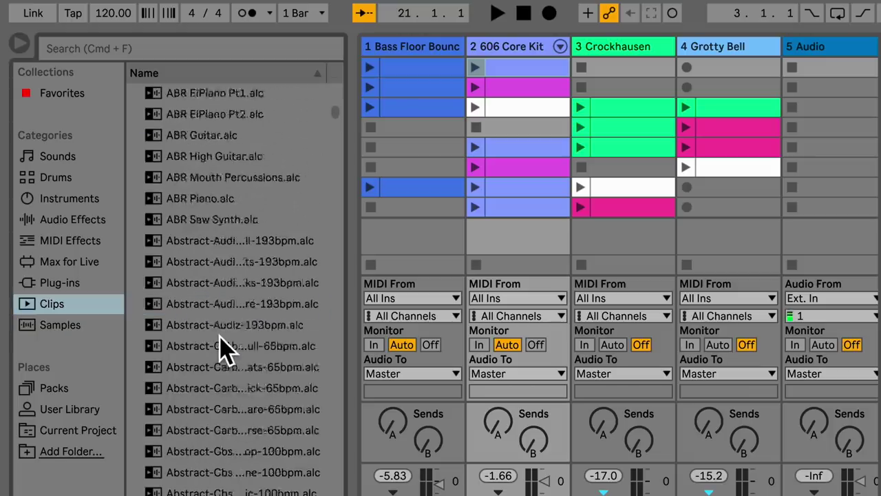
left_click(62, 325)
scroll(193, 289, "down", 10)
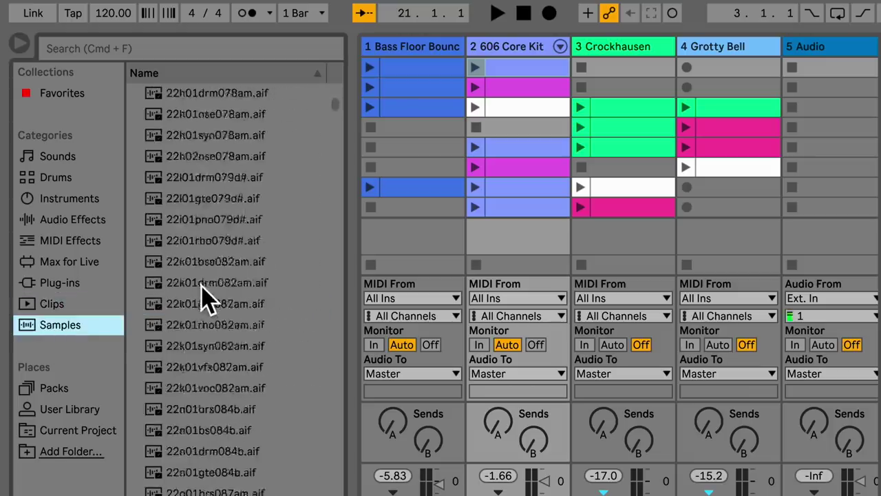
Place the 22q01brs087am.aif sample in scene 2 of the Audio track, and play scene 2 briefly.
left_click(201, 308)
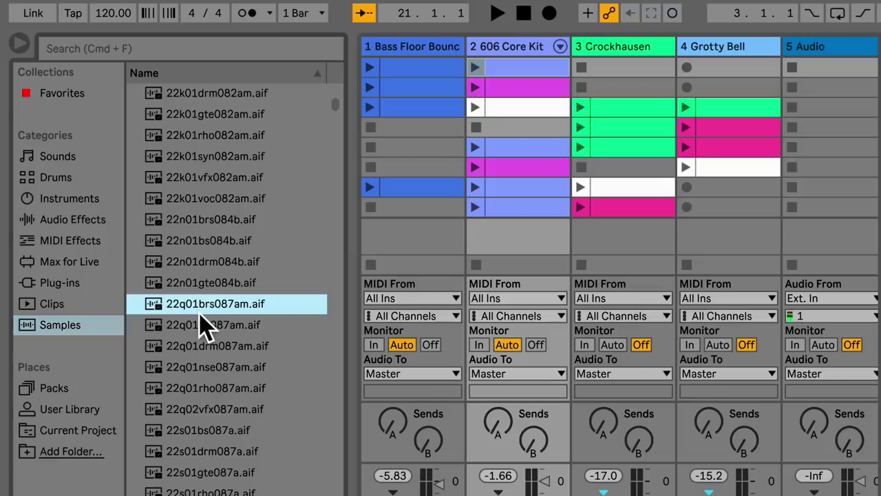
left_click_drag(186, 303, 813, 89)
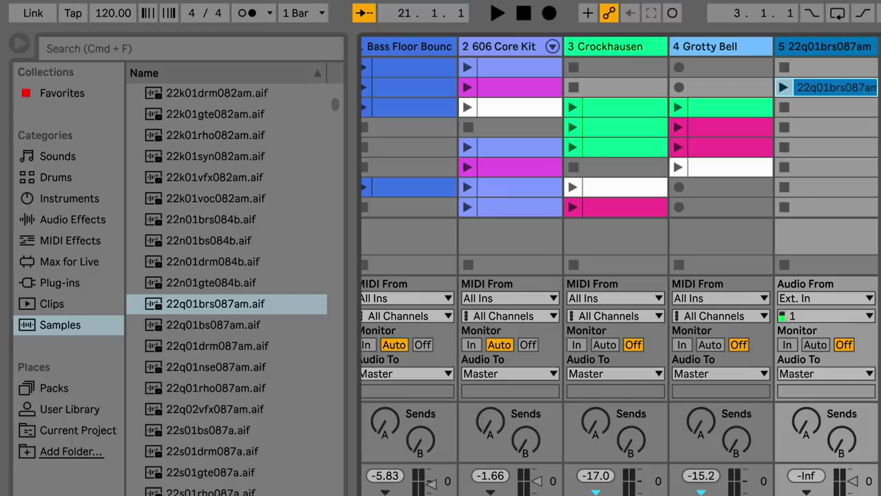
key("Return")
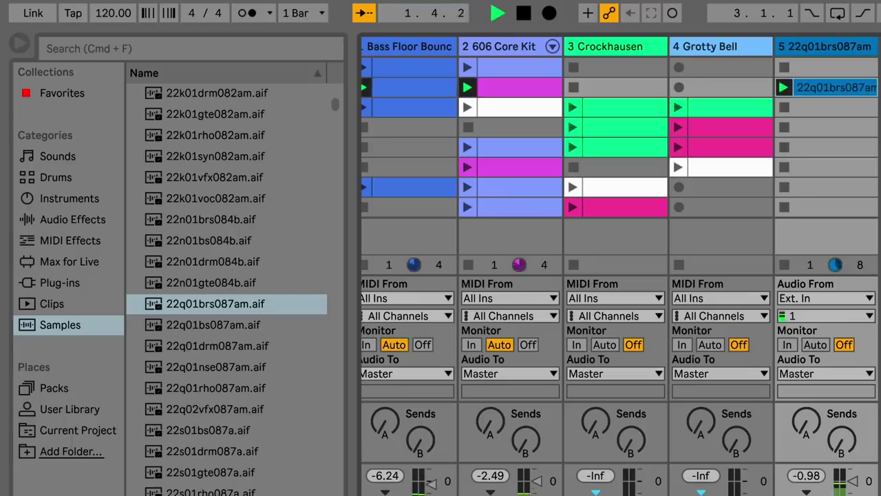
key("space")
Examine the waveform and sample settings of the scene 2 audio clip, close the Clip View and stop all clips.
double_click(825, 90)
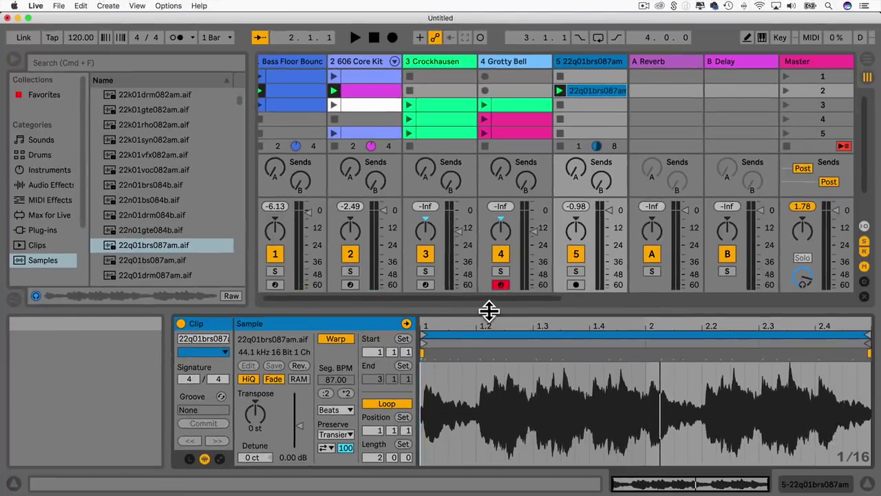
left_click_drag(489, 311, 489, 468)
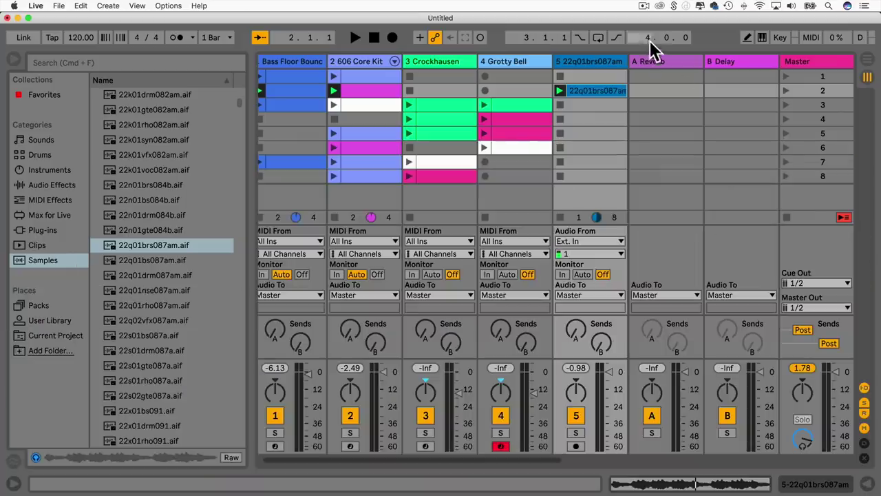
left_click(787, 217)
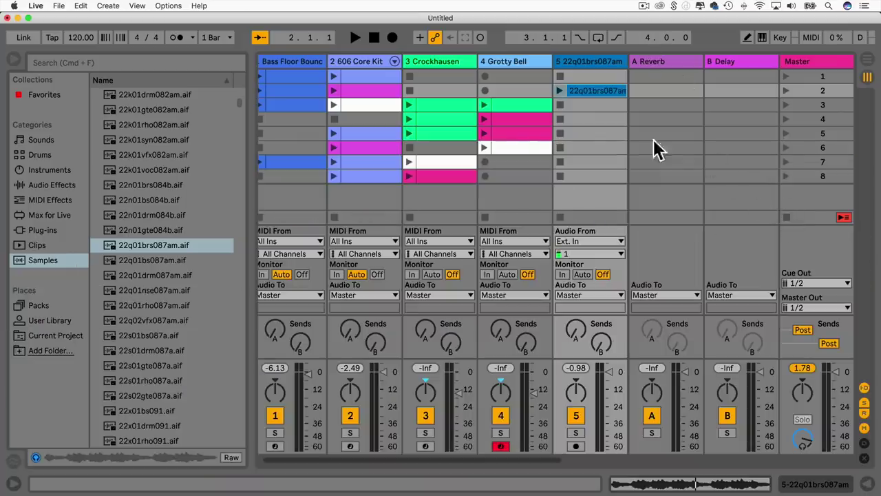
Delete the audio clip from scene 2 of track 5, and reset the transport to the start.
left_click(591, 92)
key("BackSpace")
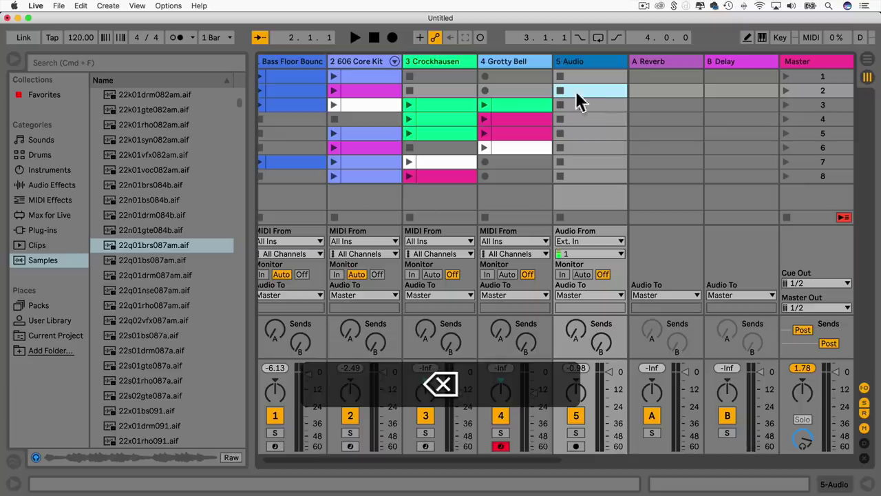
left_click(374, 37)
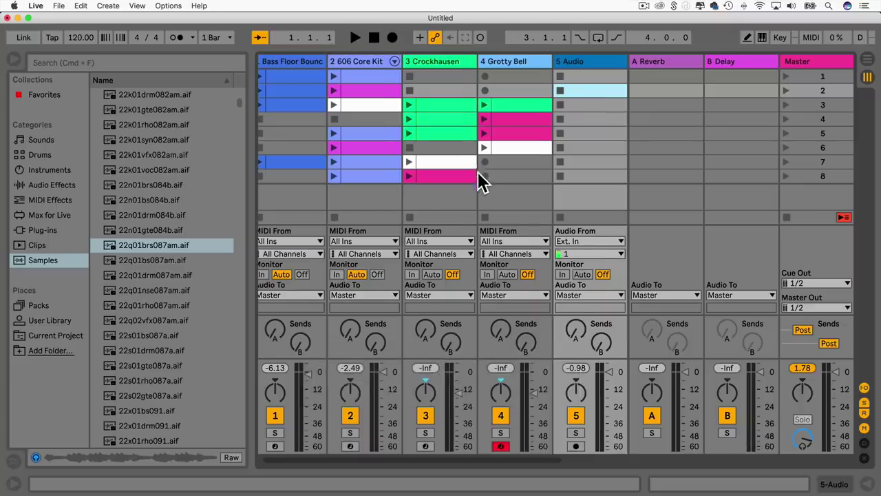
scroll(482, 180, "left", 1)
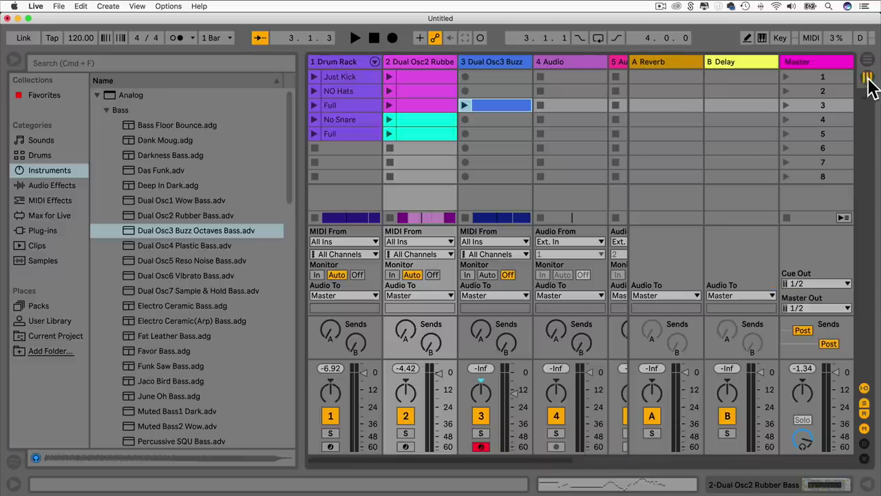
Switch to Arrangement View, set the insert marker at bar 1 and play the opening of the arrangement.
left_click(867, 78)
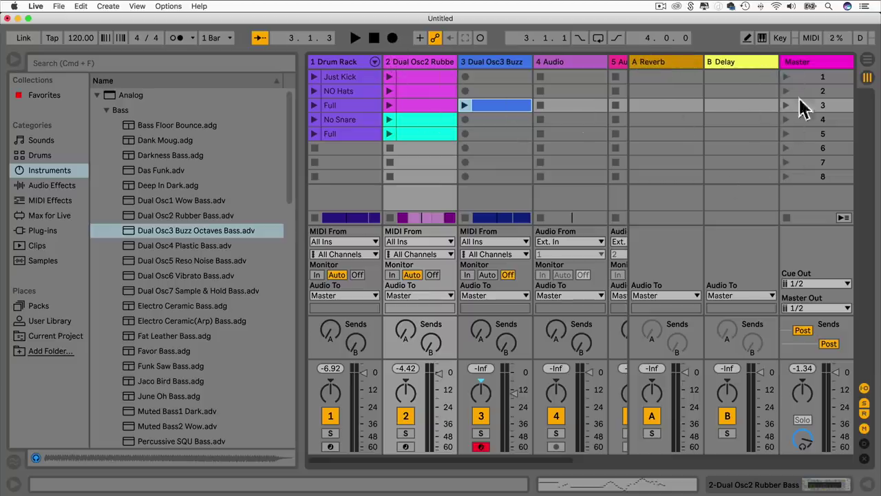
left_click(867, 60)
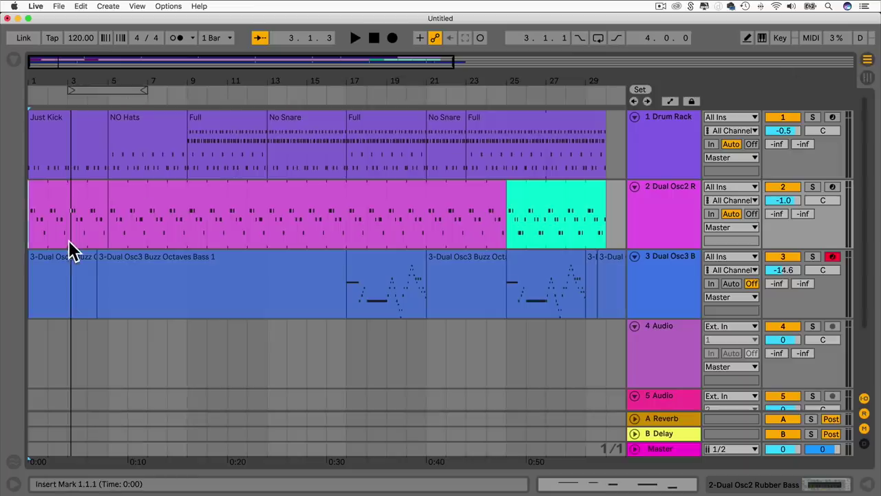
left_click(35, 291)
left_click(34, 229)
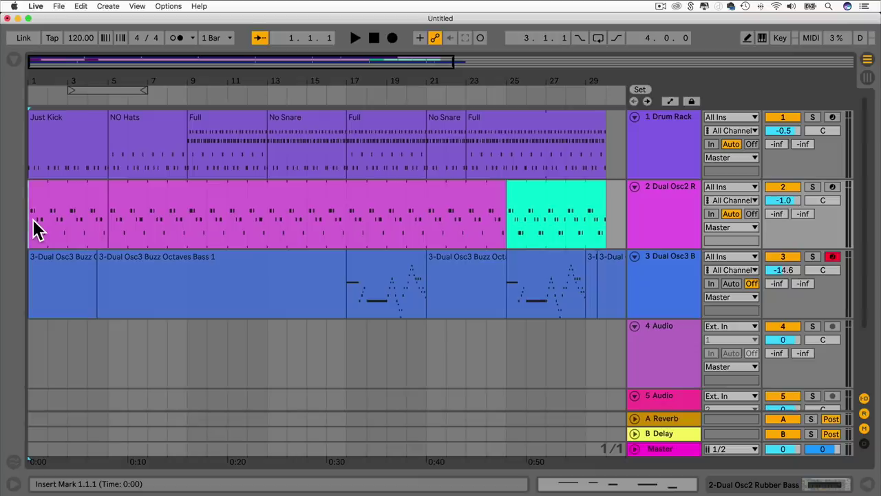
key("space")
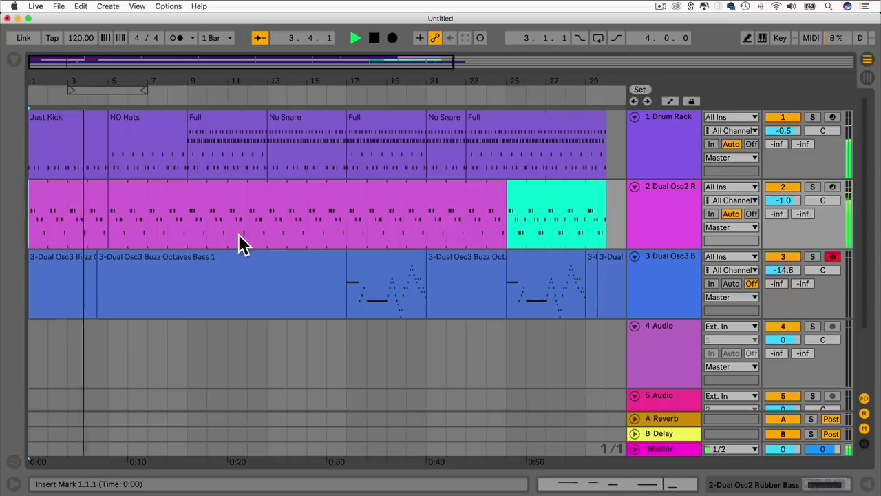
key("space")
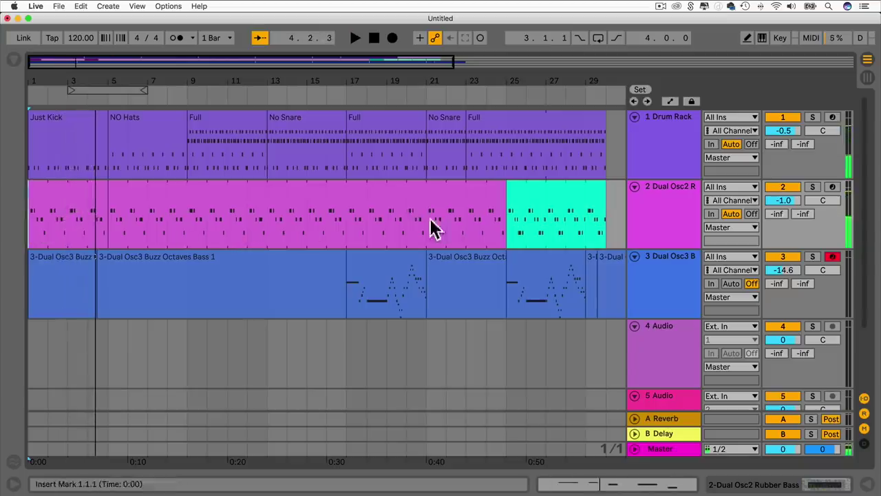
Play the arrangement from bar 17 into bar 21 to hear the Dual Osc3 Buzz part.
left_click(345, 213)
left_click(342, 217)
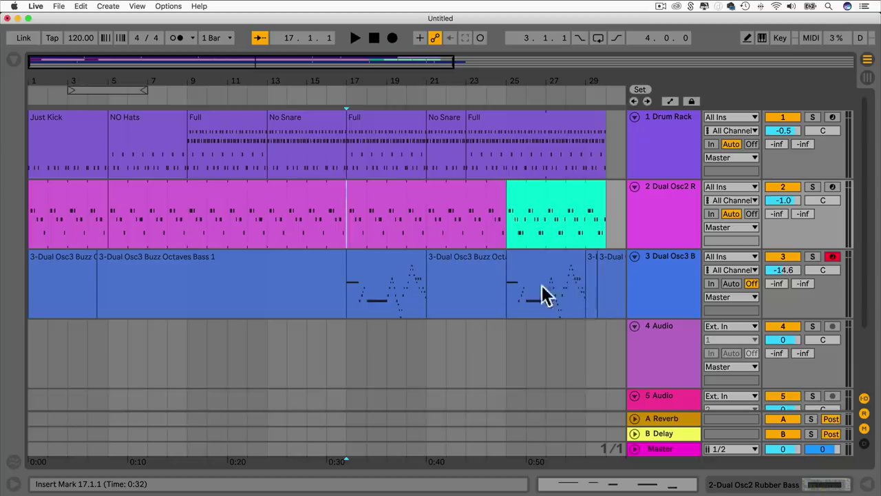
key("space")
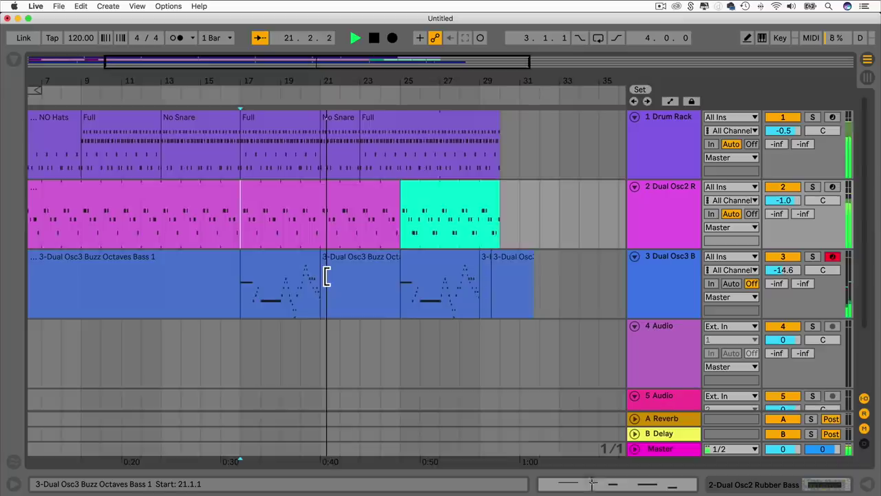
key("space")
key("minus")
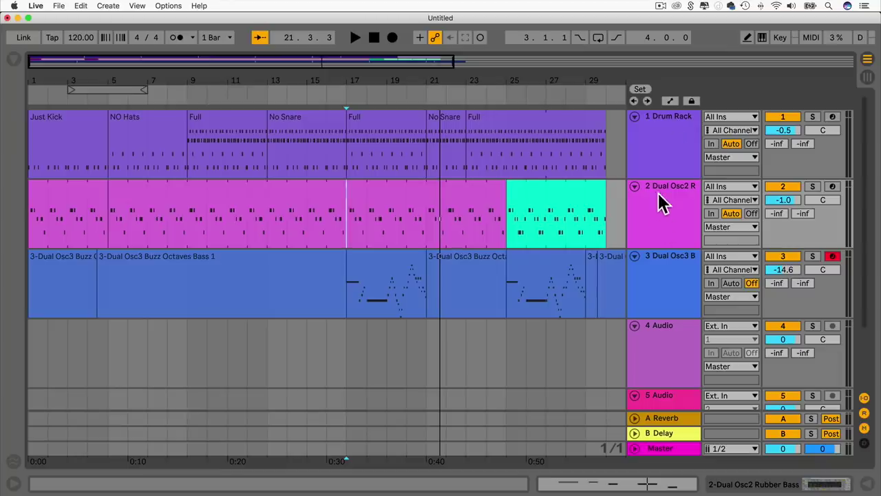
Show the browser and add the Compressor audio effect to the Dual Osc2 Rubber Bass track.
left_click(14, 61)
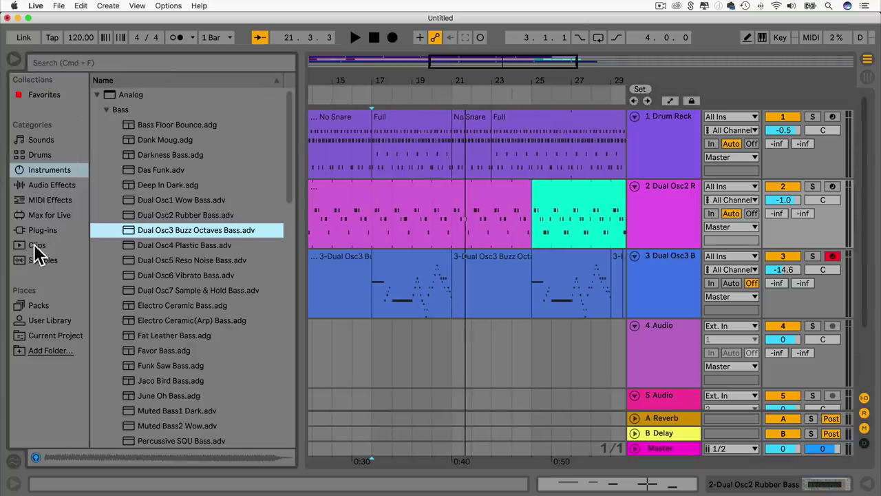
left_click(52, 185)
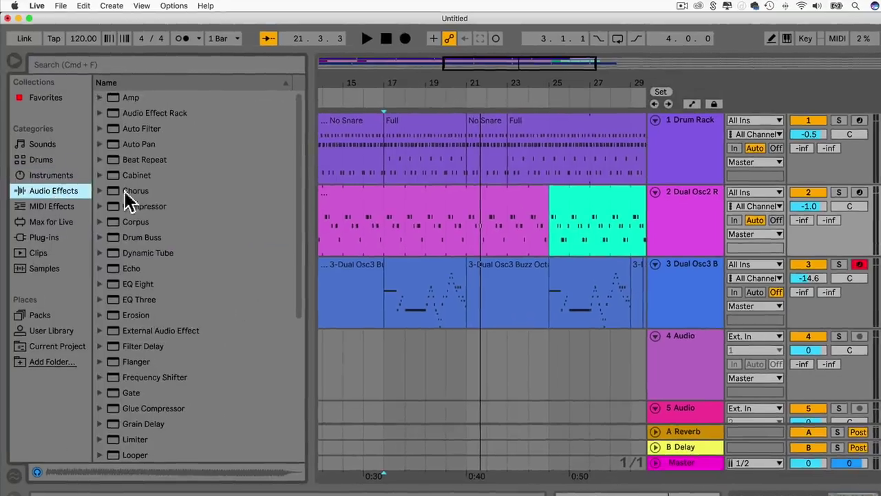
left_click(152, 207)
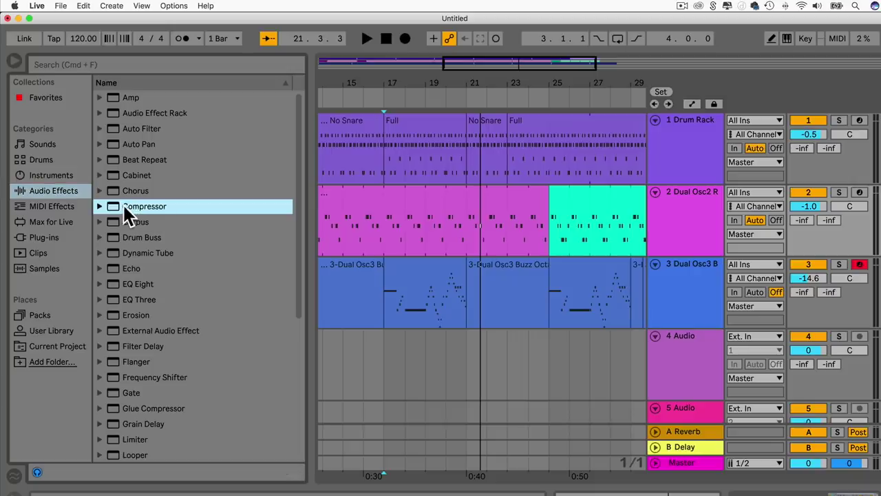
left_click_drag(123, 205, 837, 237)
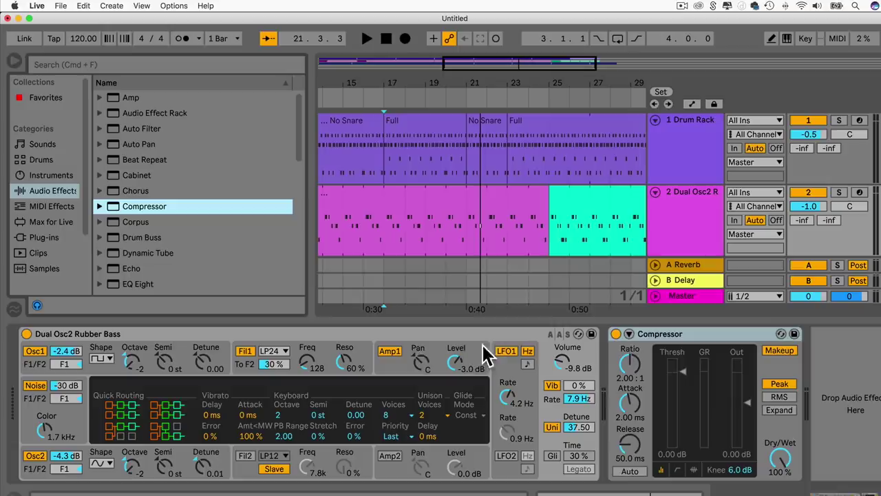
Turn on the Compressor's sidechain and take its input from 1-Drum Rack at Pre FX.
left_click(629, 334)
left_click(641, 351)
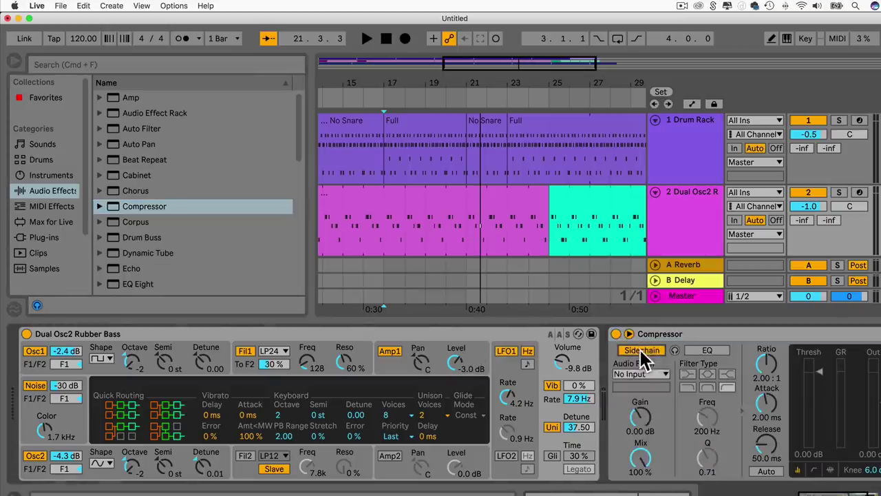
left_click(657, 383)
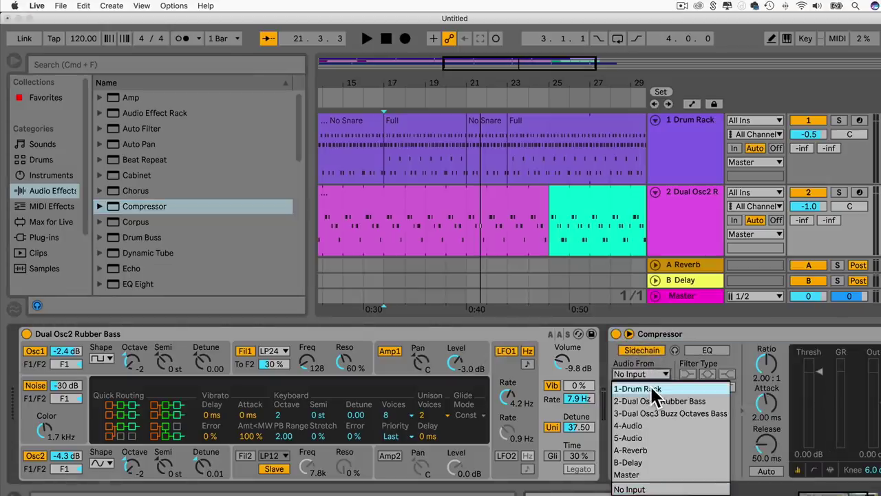
left_click(655, 391)
left_click(641, 387)
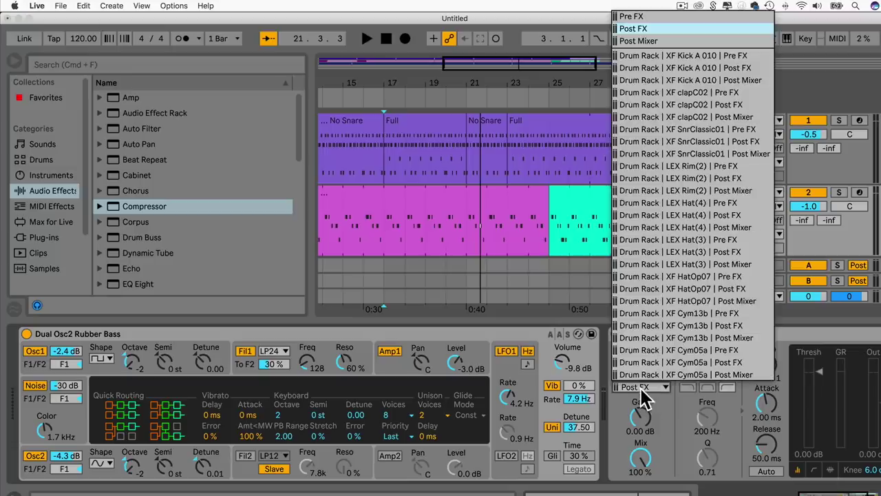
left_click(731, 56)
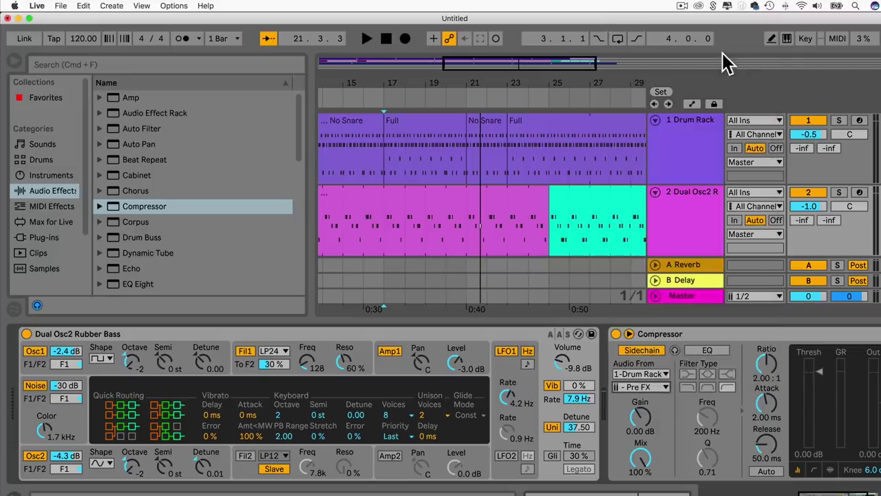
Play the arrangement from bar 17 while lowering the Compressor threshold to -21.9 dB, and stop playback.
key("space")
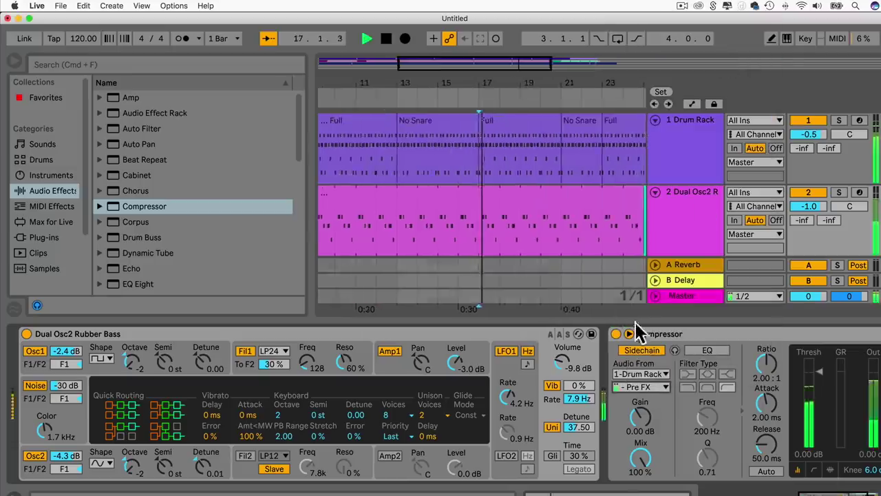
mouse_move(820, 372)
left_mouse_down()
mouse_move(820, 440)
mouse_move(820, 416)
left_mouse_up()
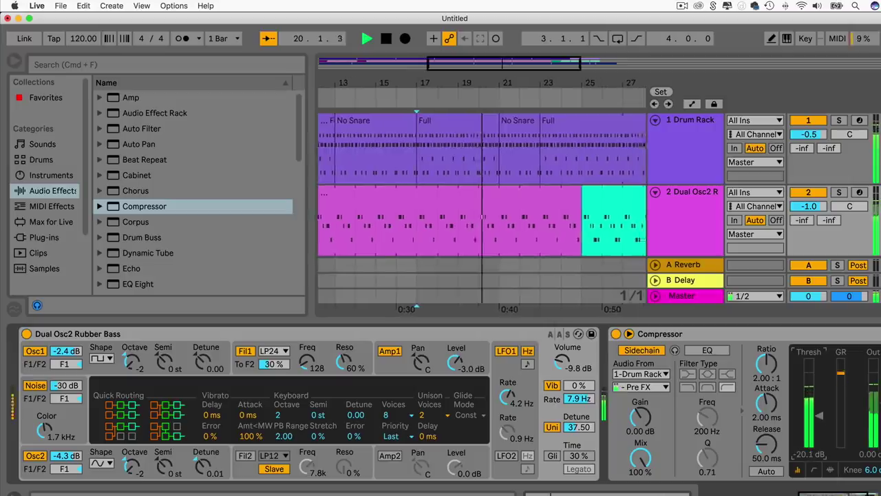
scroll(379, 261, "left", 10)
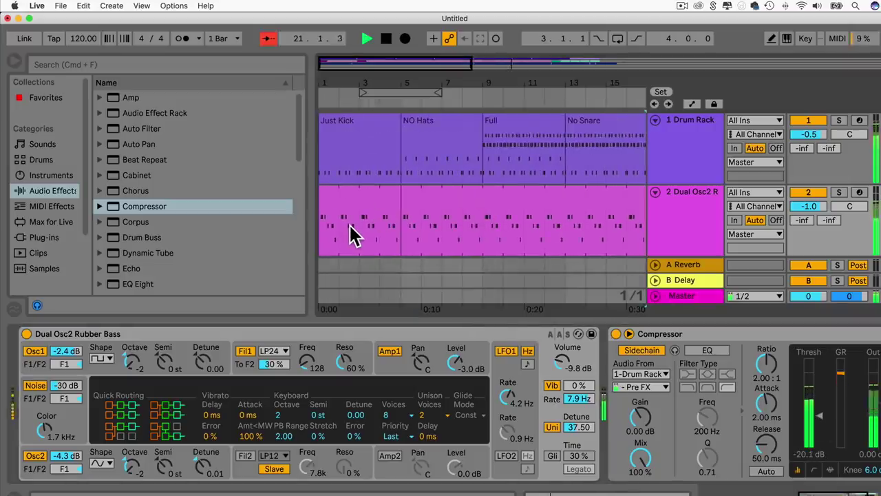
left_click_drag(822, 423, 822, 426)
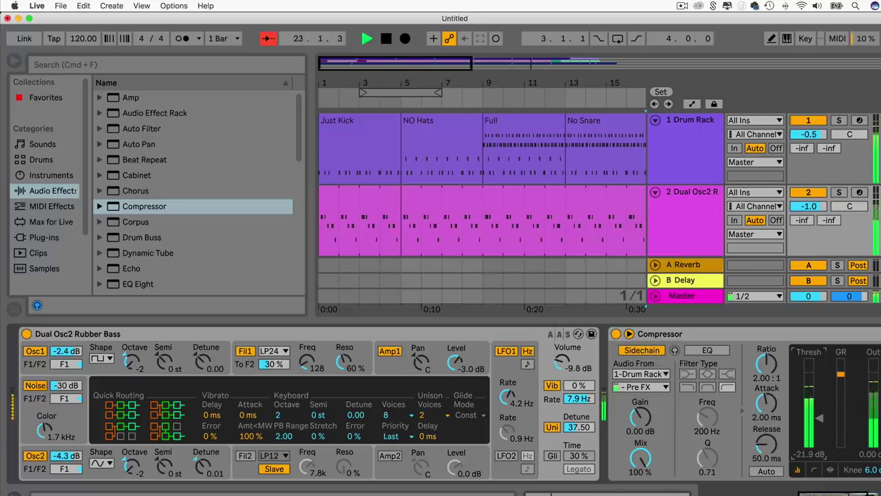
key("space")
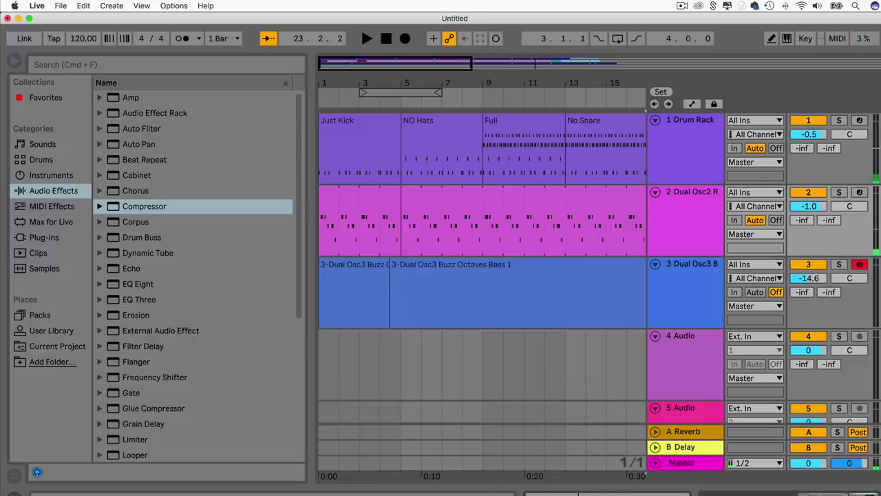
Hide the browser and turn on automation view, showing the F1 Resonance lane on the Dual Osc2 Rubber Bass track.
left_click(17, 61)
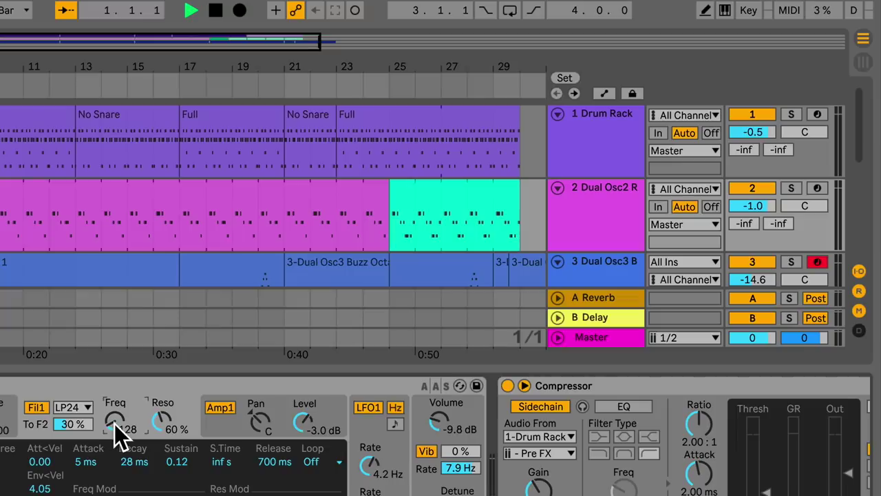
left_click(606, 94)
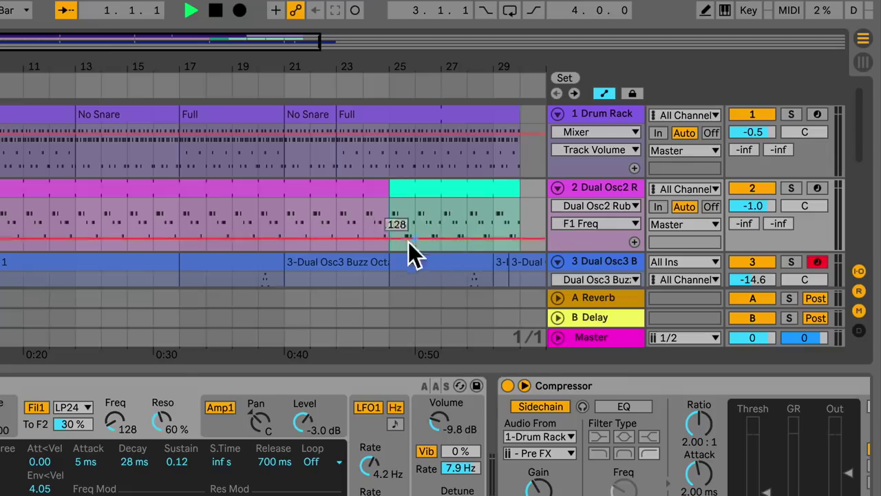
left_click(161, 421)
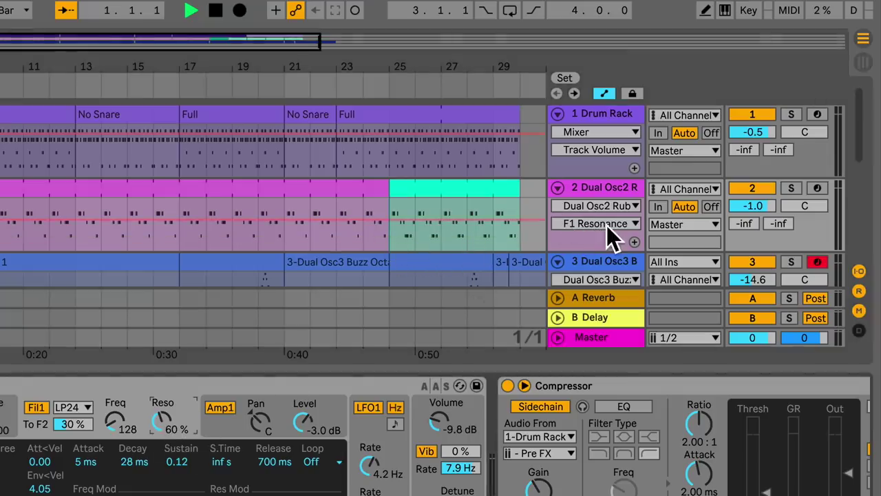
Draw F1 Freq automation on the Rubber Bass track, rising from bar 5 to a peak at bar 9 and falling back by bar 13.
left_click(118, 422)
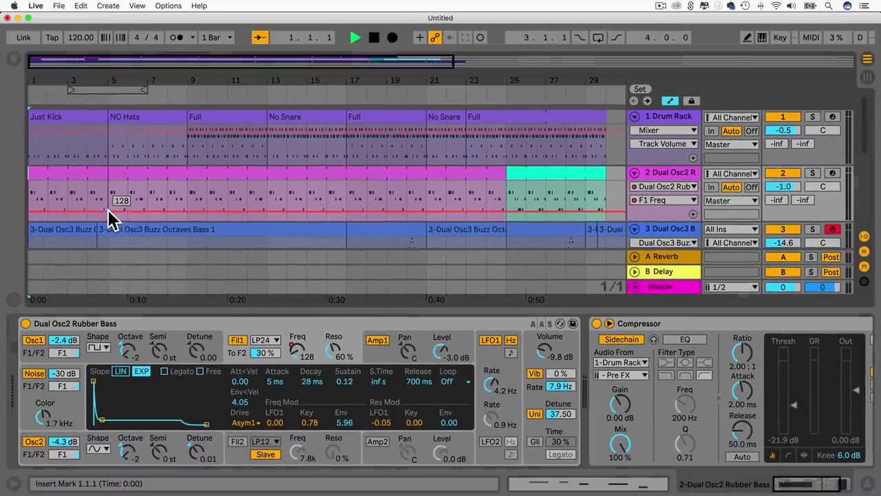
left_click(266, 211)
left_click_drag(187, 211, 187, 187)
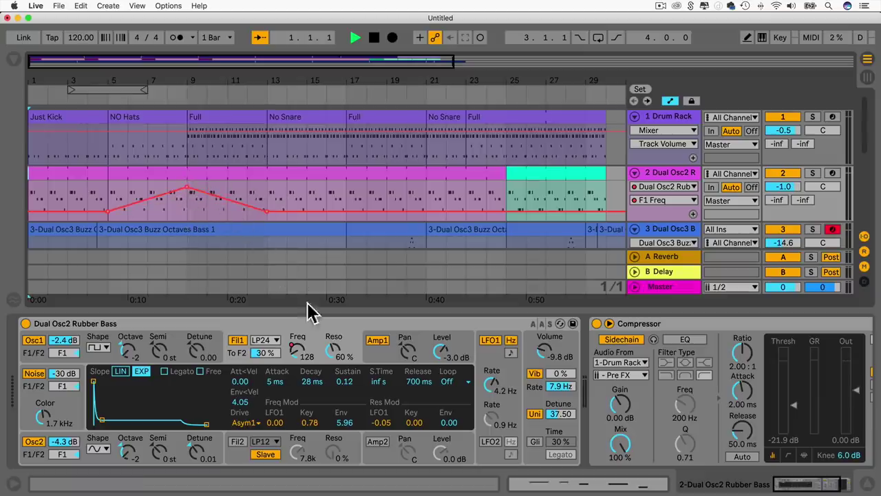
Draw F1 Resonance automation on the Rubber Bass track, rising from bar 9 to a peak at bar 13 and falling back by bar 17.
left_click(335, 353)
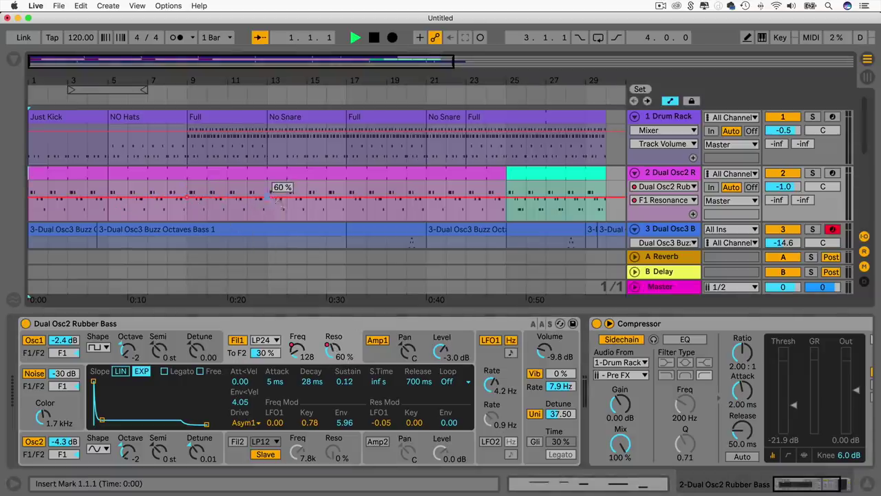
left_click_drag(268, 197, 268, 190)
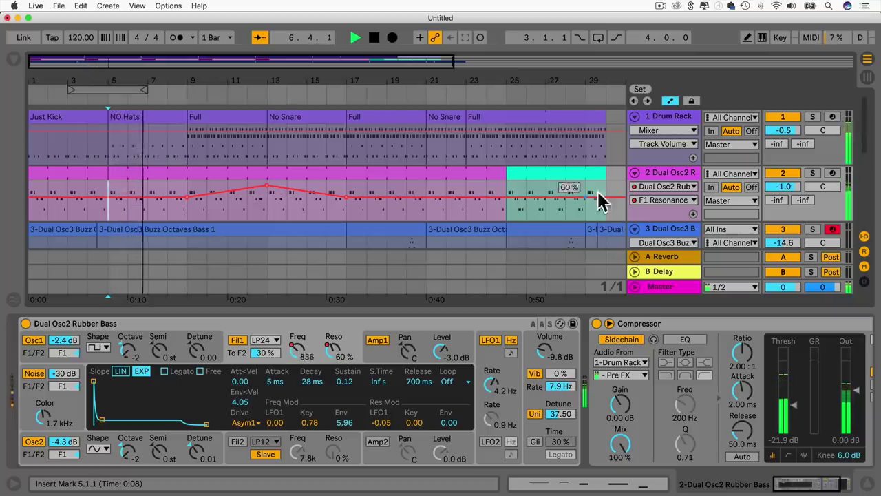
Compare the F1 Freq and F1 Resonance automation lanes while playing from bar 5 into bar 13.
left_click(664, 199)
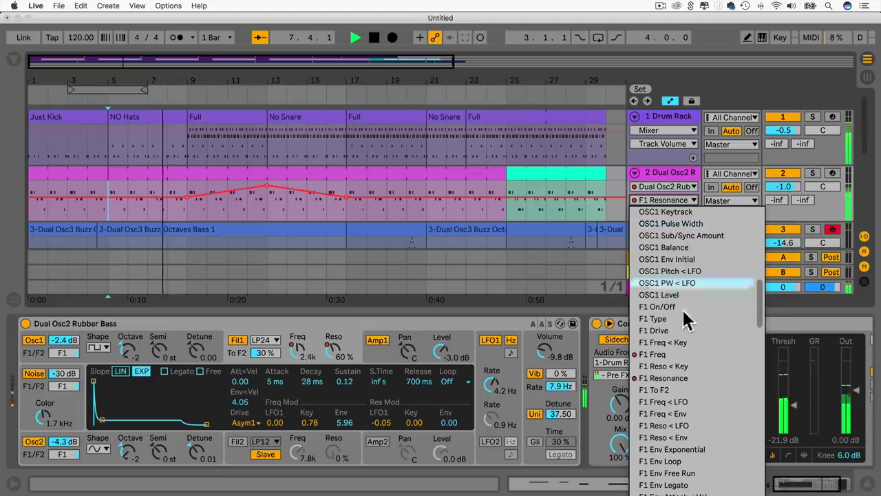
left_click(673, 357)
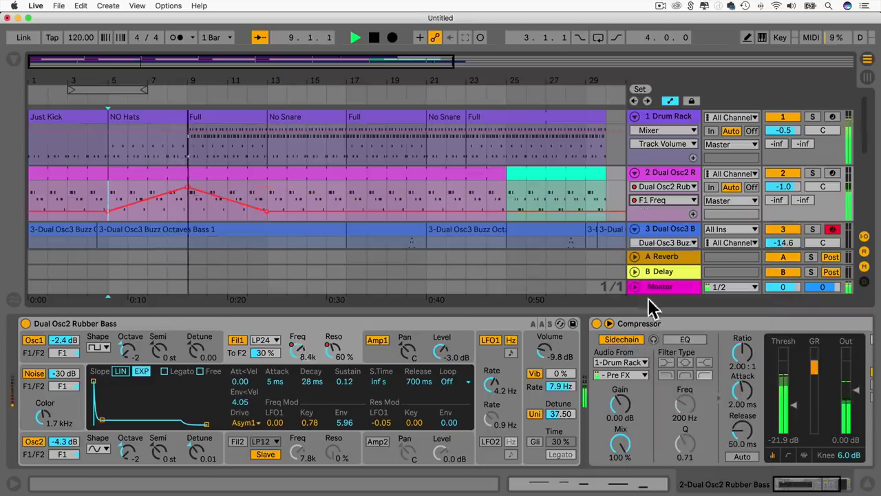
left_click(650, 200)
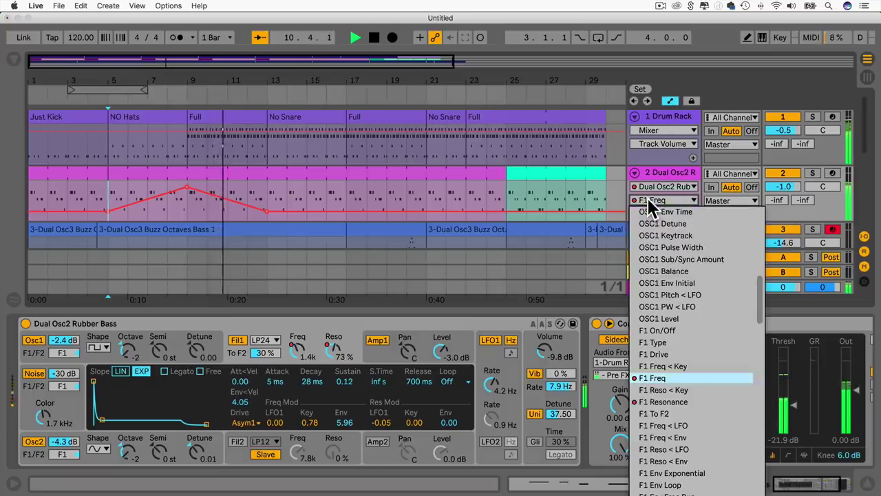
left_click(663, 402)
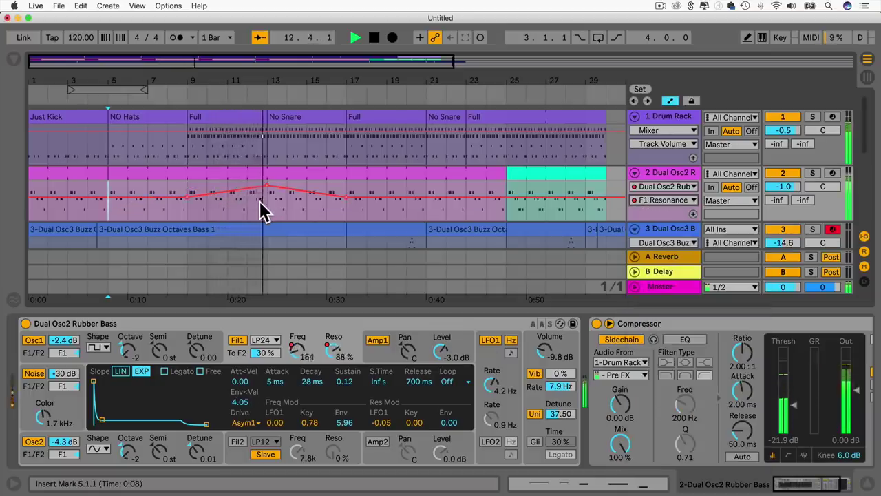
key("space")
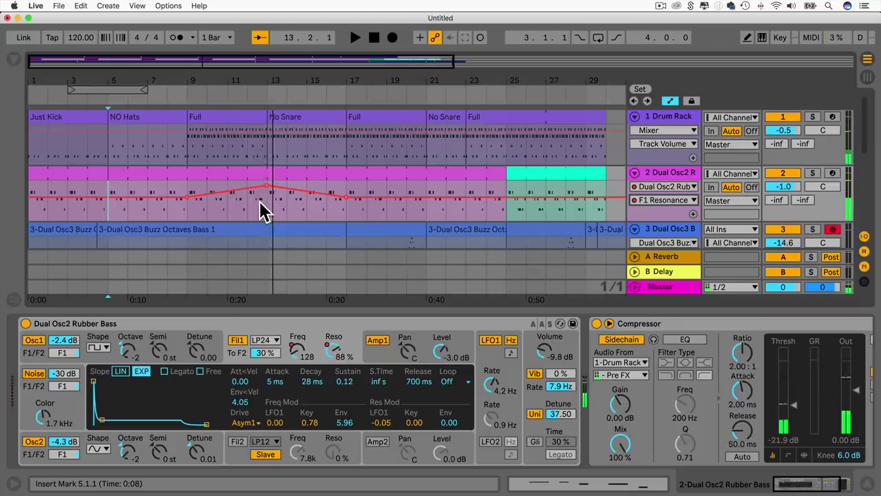
Lower the peak of the F1 Resonance automation at bar 13 to about 67 %.
left_click(671, 201)
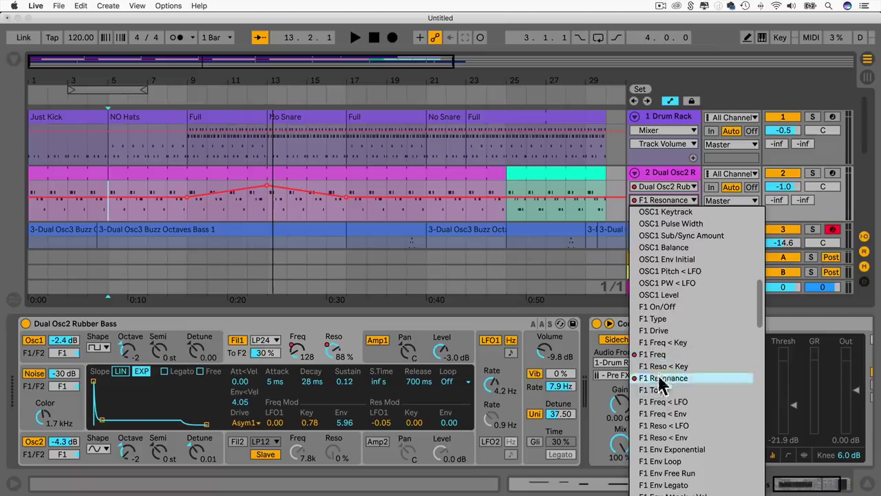
left_click(657, 199)
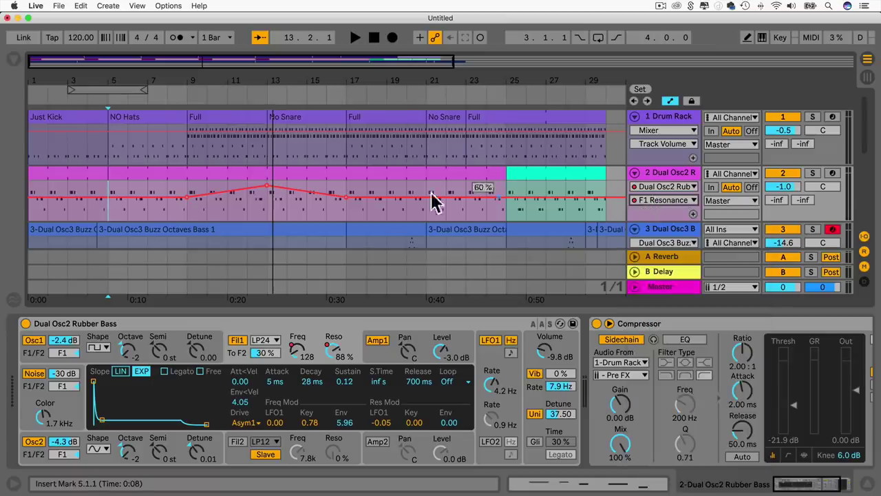
left_click_drag(269, 184, 270, 194)
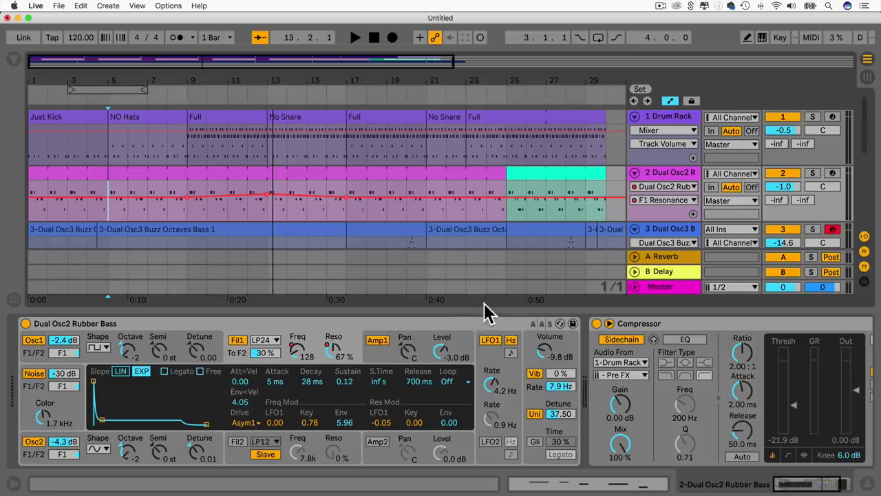
Automate the Rubber Bass instrument's Volume to fade out from bar 25 to the end of the clip at bar 30.
left_click(545, 355)
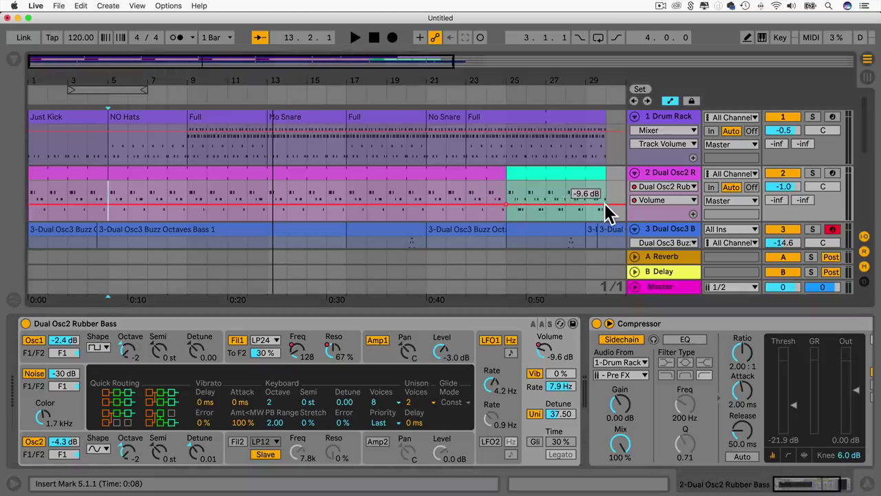
left_click_drag(603, 204, 604, 226)
Place the insert marker at bar 25 and play from there to hear the bass volume fade out.
left_click(510, 218)
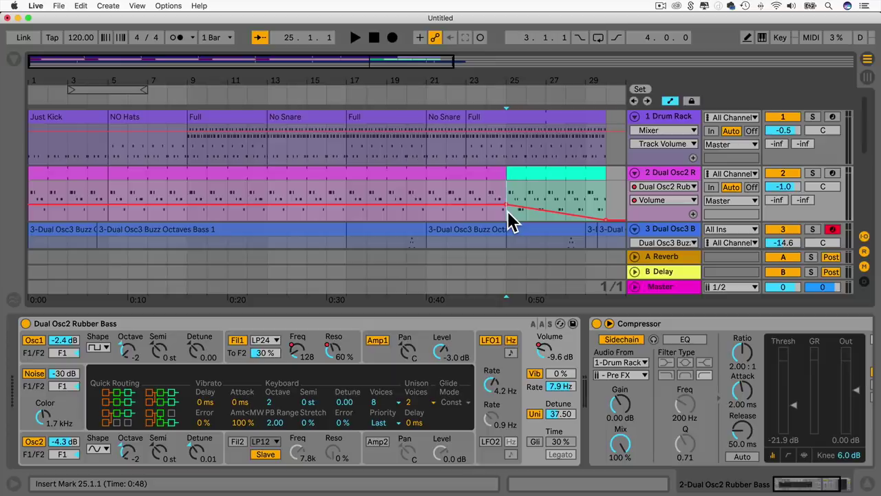
key("space")
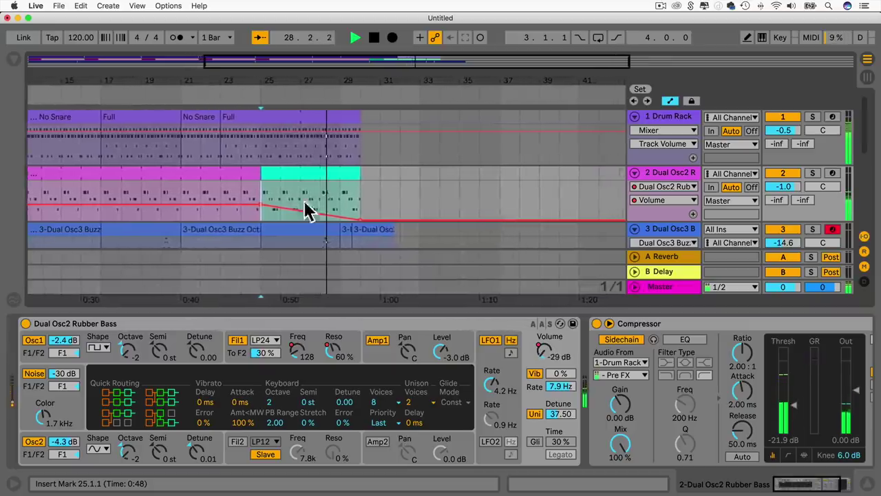
scroll(296, 213, "left", 5)
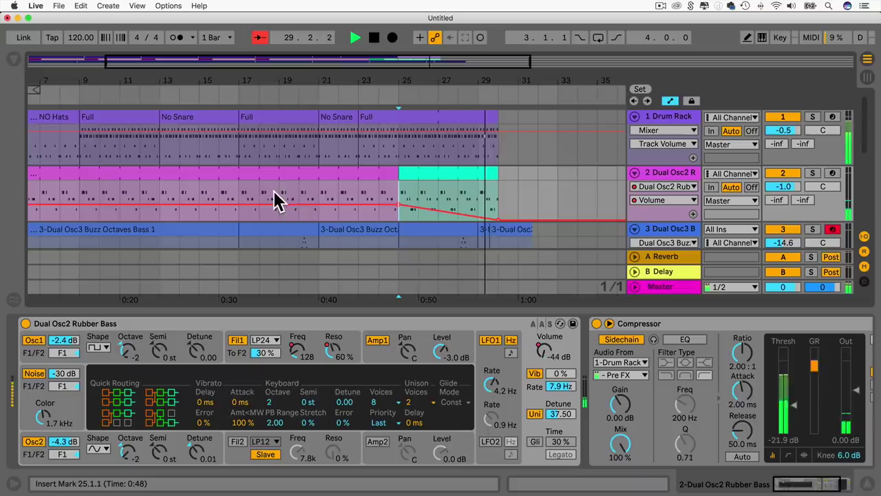
key("space")
key("space")
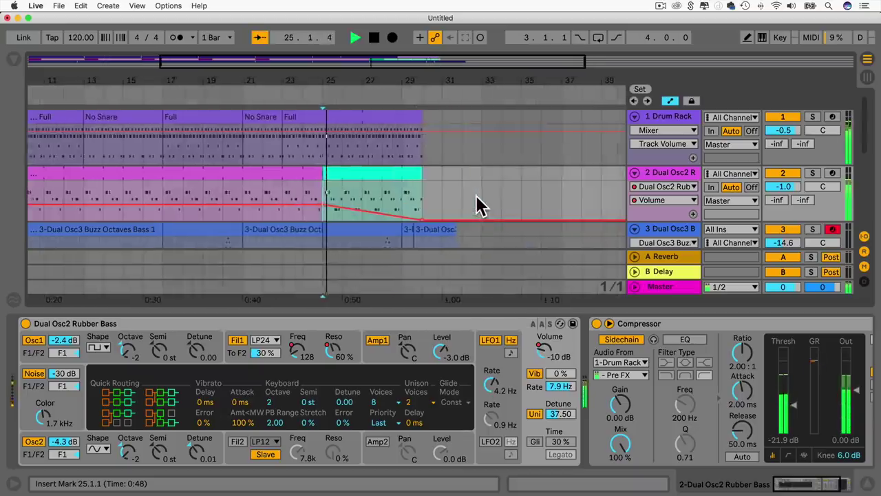
key("space")
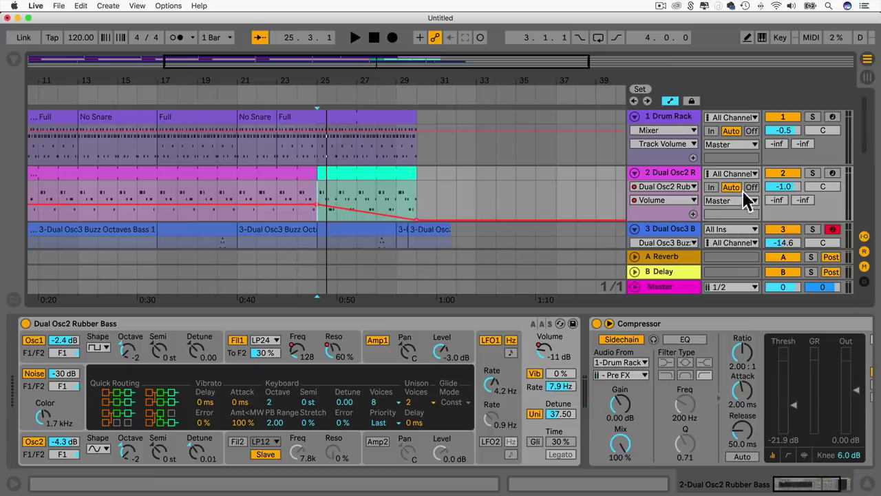
Automate the Rubber Bass track's A-Reverb send to rise from -inf dB at bar 25 to a high level at bar 30.
mouse_move(776, 200)
left_mouse_down()
mouse_move(777, 172)
mouse_move(777, 199)
left_mouse_up()
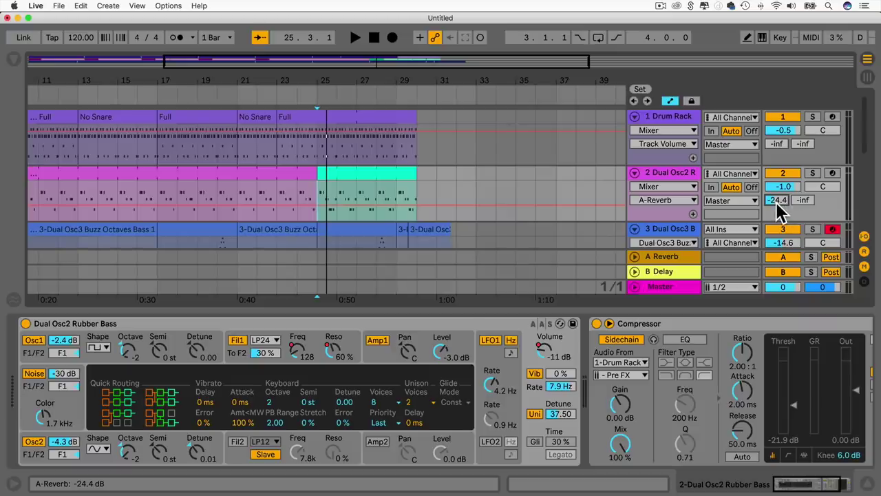
left_click_drag(777, 200, 777, 261)
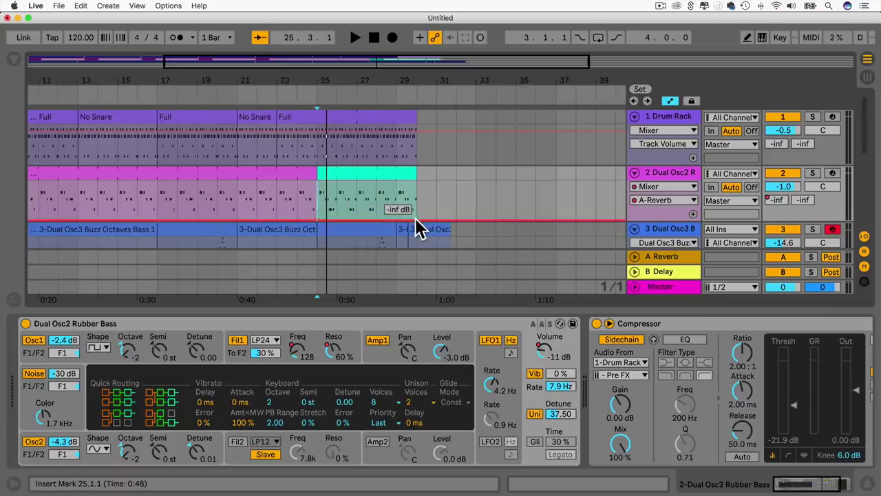
left_click_drag(421, 227, 420, 185)
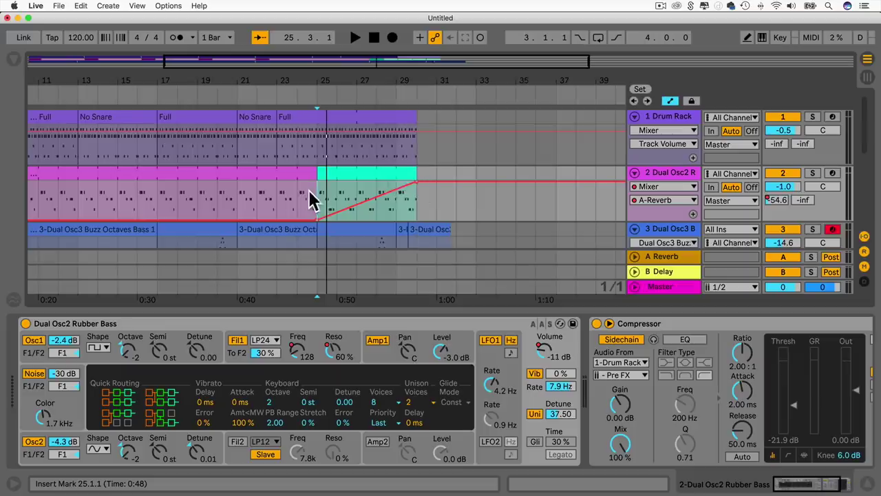
Compare the Rubber Bass track's instrument Volume automation with its A-Reverb send automation.
left_click(665, 188)
left_click(665, 211)
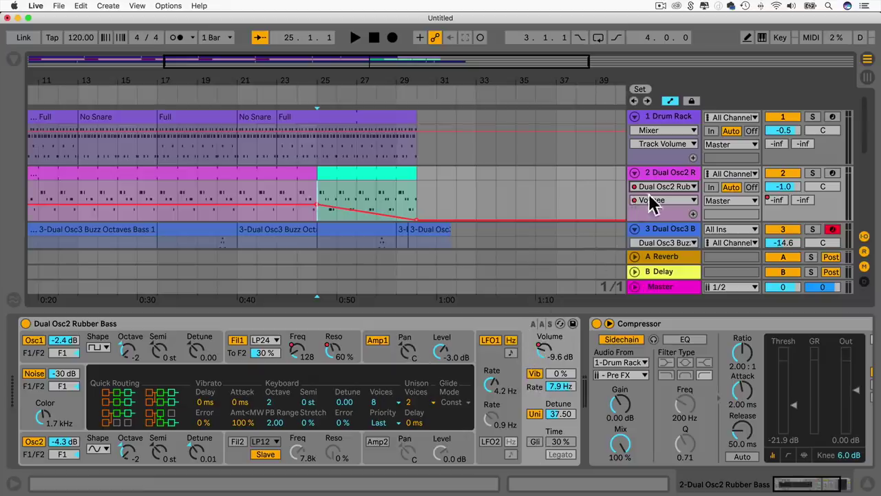
left_click(661, 187)
left_click(669, 242)
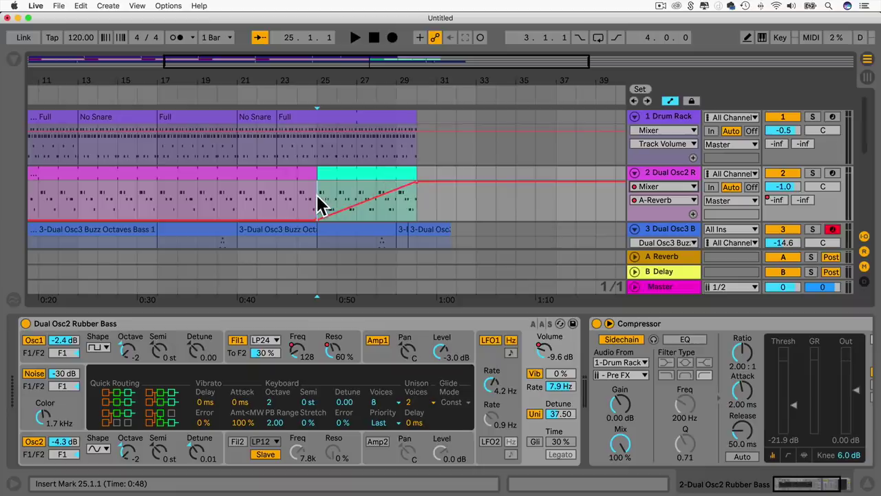
Play the arrangement from bar 25 to hear the Rubber Bass fade out with its rising reverb, and stop playback.
key("space")
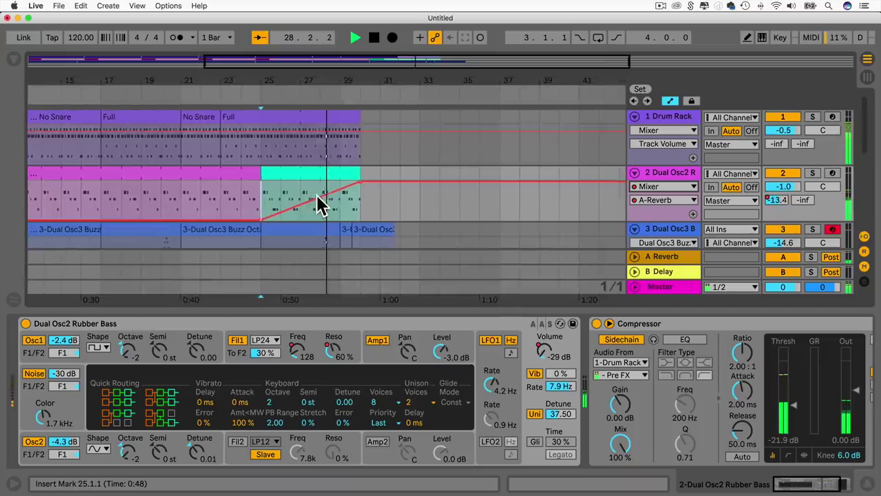
scroll(317, 200, "down", 3)
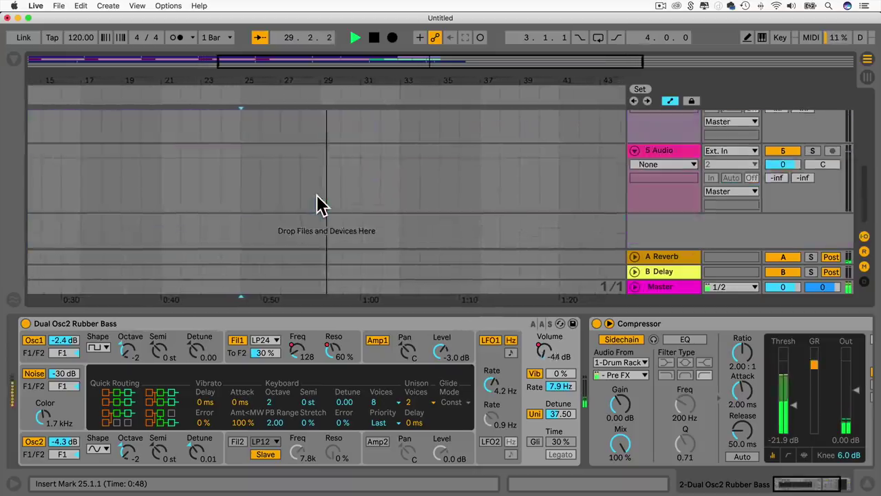
key("space")
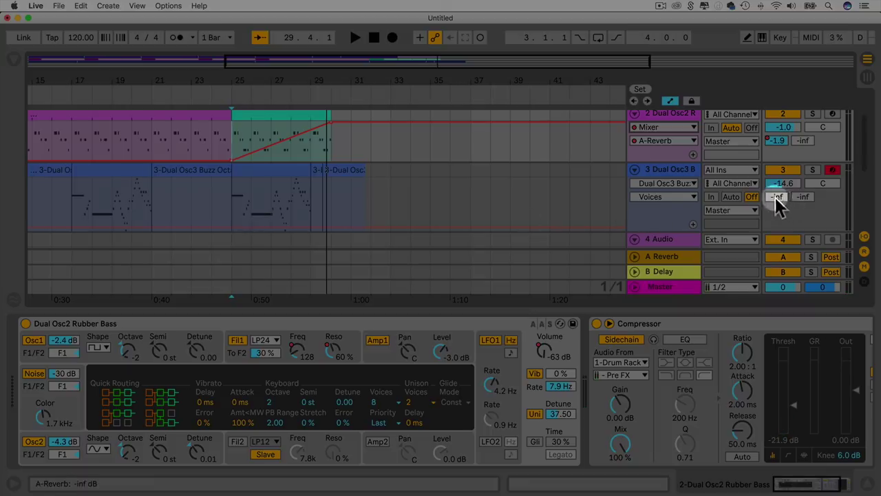
Automate the Buzz Octaves Bass track's A-Reverb send to rise from -inf dB at bar 25 to about -10.3 dB at bar 29.
left_click(776, 197)
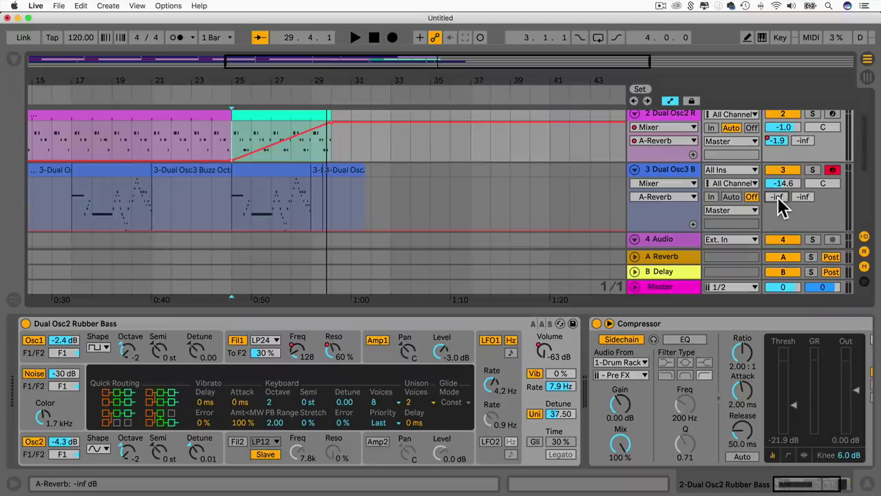
left_click(660, 256)
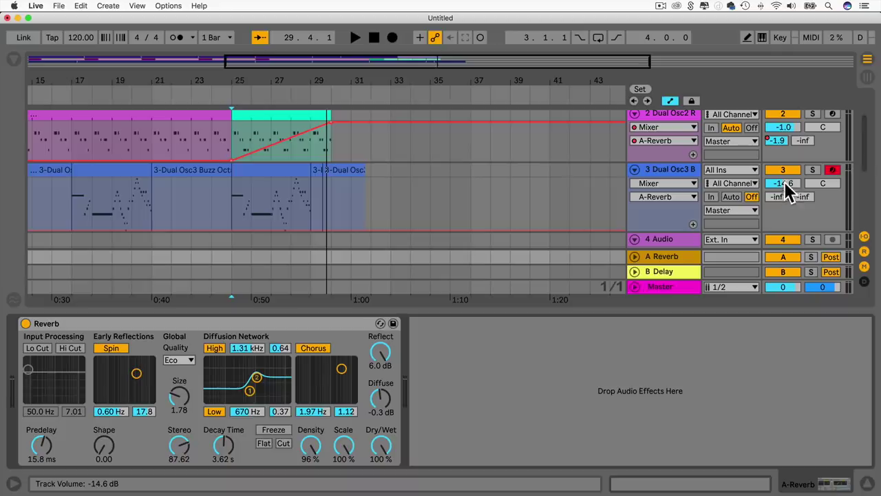
left_click(232, 229)
left_click_drag(314, 229, 314, 191)
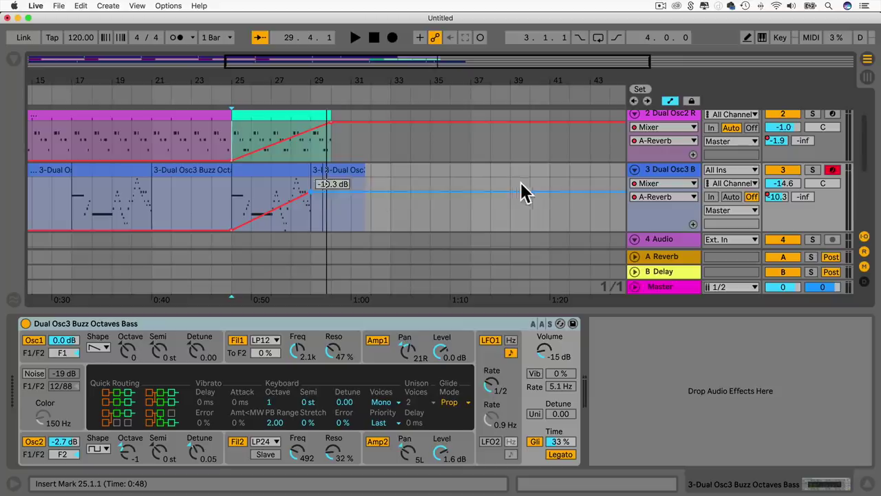
Automate the Buzz Octaves Bass instrument's Volume to fall from -15 dB at bar 25 to about -25 dB at bar 29.
left_click(655, 184)
left_click(654, 207)
left_click(655, 183)
left_click(655, 208)
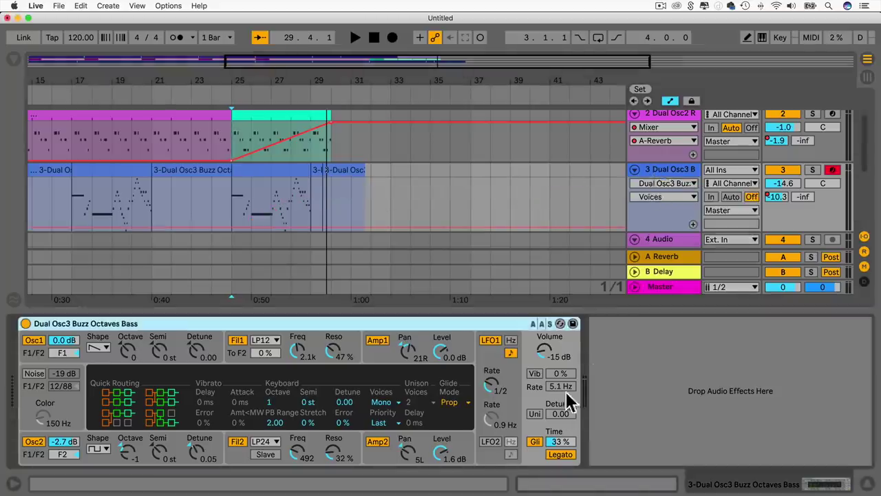
left_click(253, 222)
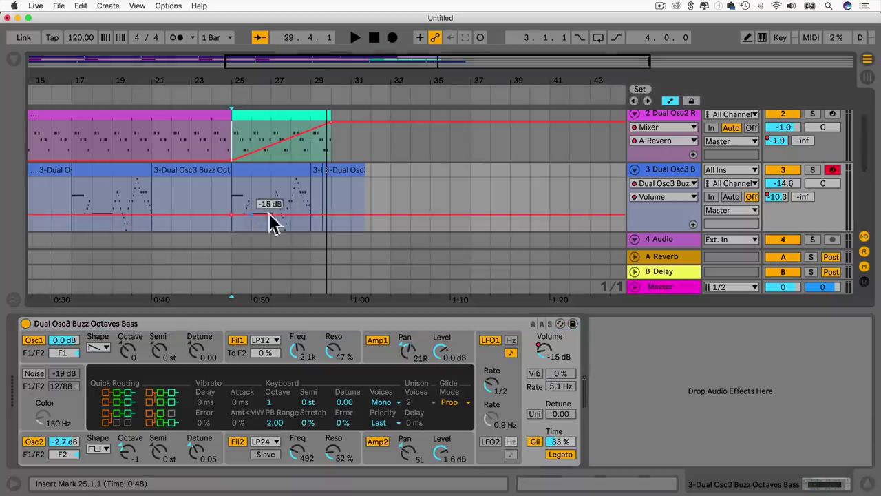
left_click_drag(310, 214, 311, 221)
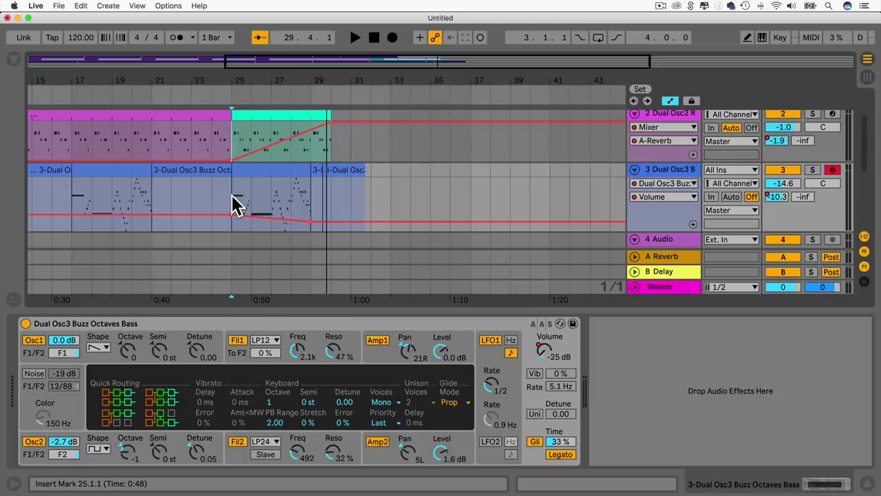
Play the song's ending from bar 25 to hear both bass fades, and stop playback.
key("space")
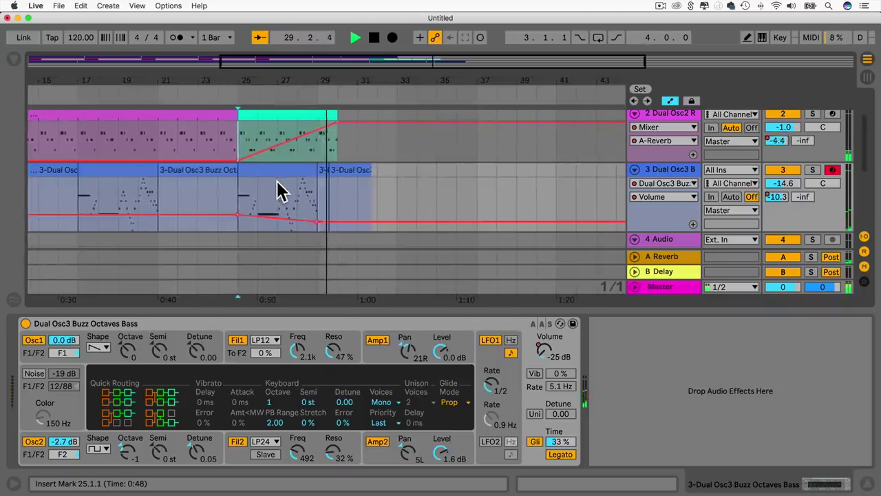
scroll(280, 191, "up", 3)
key("space")
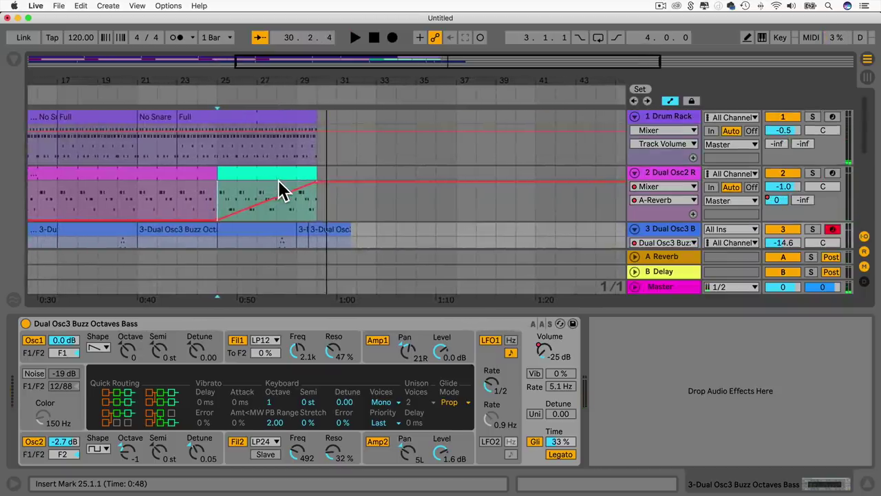
Automate the Drum Rack track's Track Volume to fall gradually from bar 27 to the end of the clip at bar 30.
left_click(256, 132)
left_click_drag(317, 130, 317, 148)
left_click(221, 149)
scroll(222, 151, "left", 5)
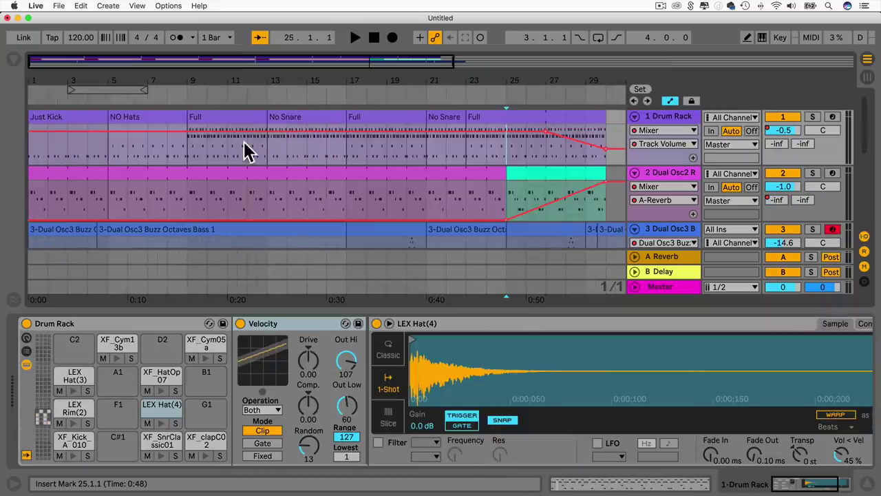
left_click(660, 117)
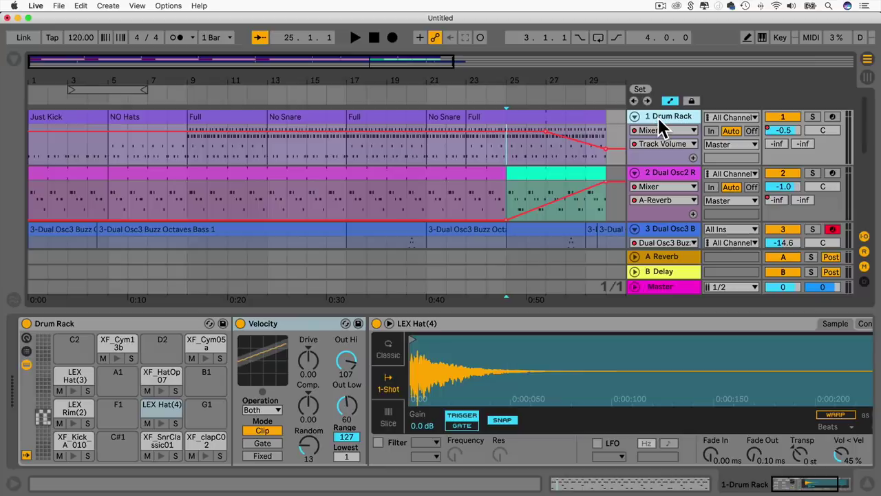
left_click(15, 59)
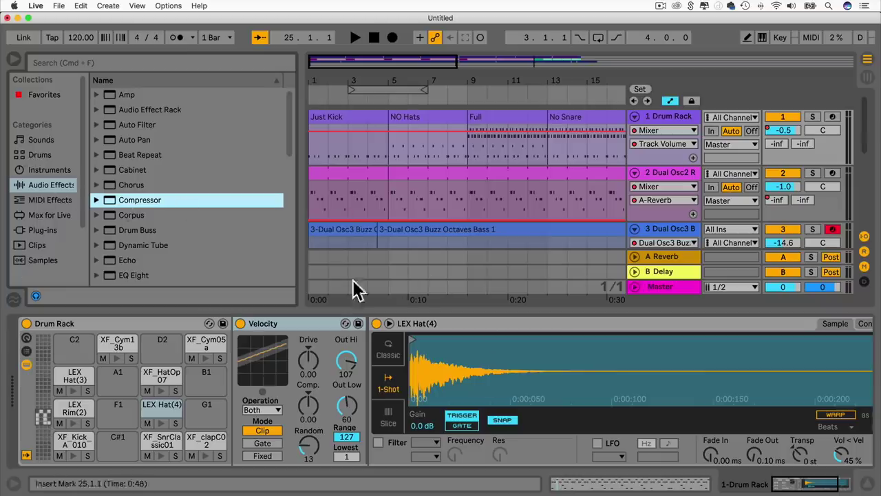
left_click(15, 61)
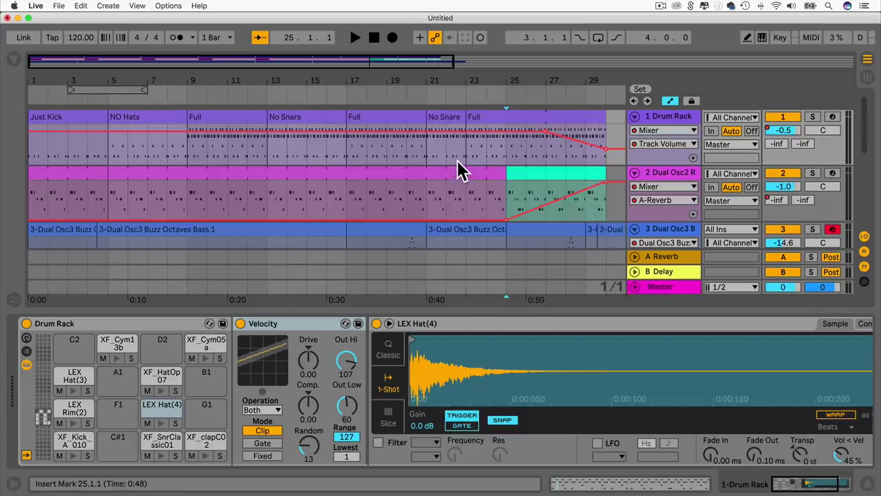
scroll(458, 162, "down", 4)
scroll(458, 165, "up", 4)
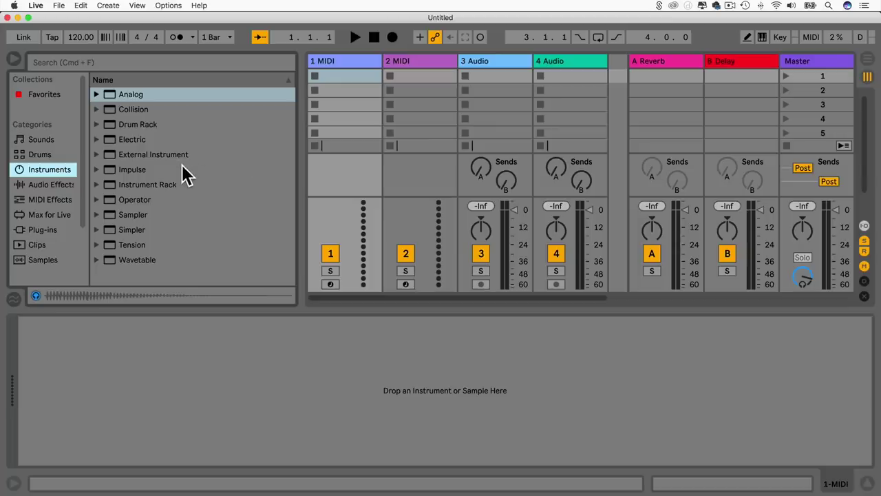
Load the Drum Rack instrument onto the first MIDI track of the new Live set.
left_click(113, 125)
left_click(98, 125)
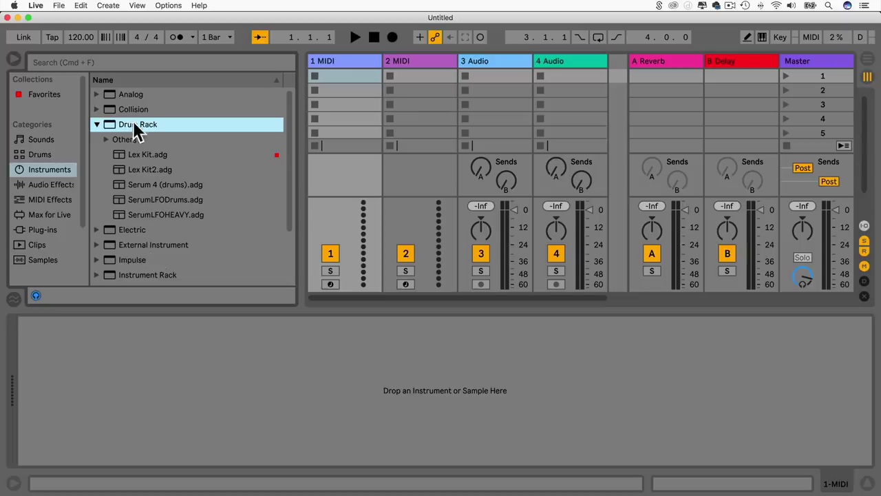
left_click_drag(132, 123, 328, 82)
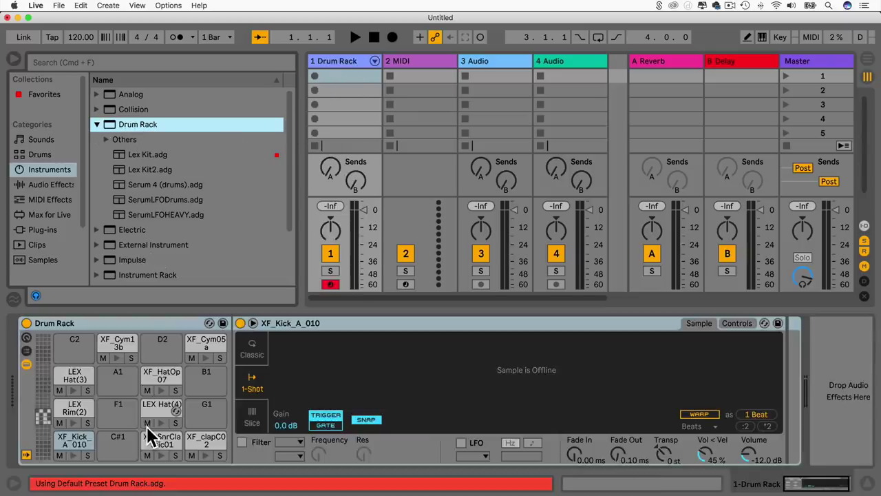
Delete all the preset samples from the Drum Rack's pads so that the rack is empty.
left_click(75, 441)
left_click(160, 441)
key("Delete")
left_click(200, 441)
key("Delete")
left_click(155, 412)
key("Delete")
left_click(76, 414)
key("Delete")
left_click(73, 375)
key("Delete")
left_click(172, 377)
key("Delete")
left_click(111, 344)
key("Delete")
left_click(202, 348)
key("Delete")
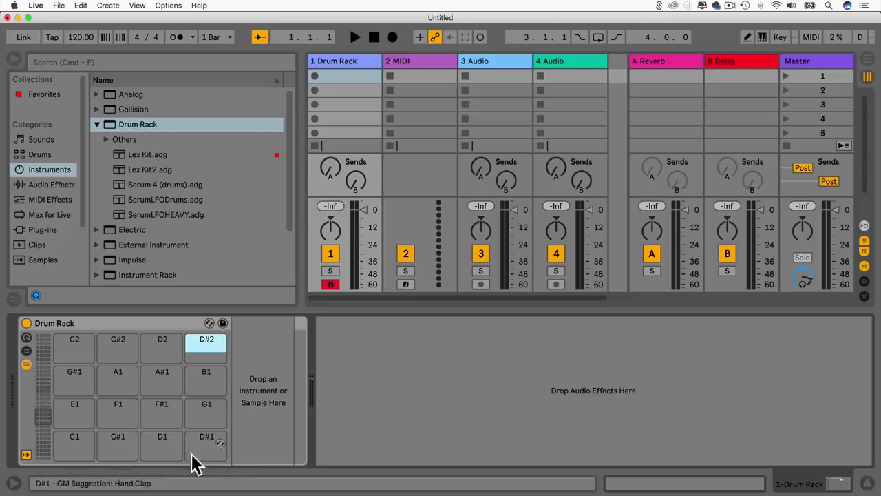
Search the sample library for "kick" and load 00DB_Kick_2.aif onto the Drum Rack's C1 pad.
left_click(53, 262)
left_click(100, 67)
type("kick")
left_click(143, 97)
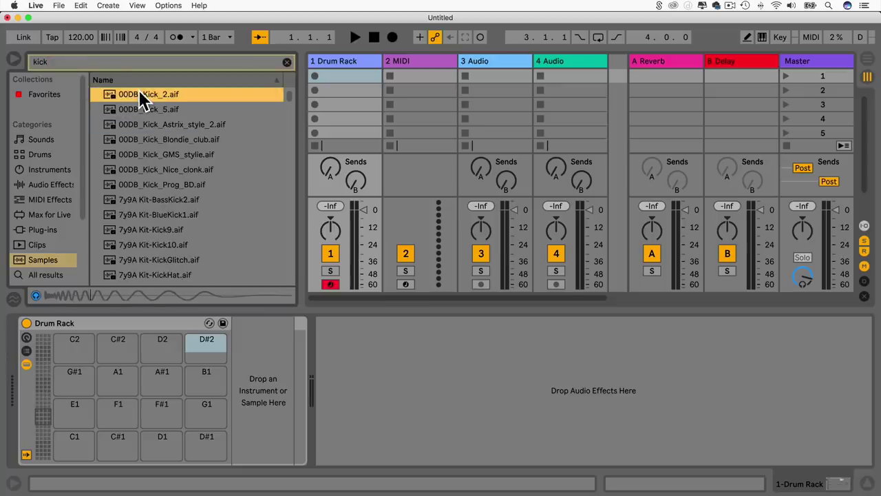
left_click_drag(141, 89, 83, 444)
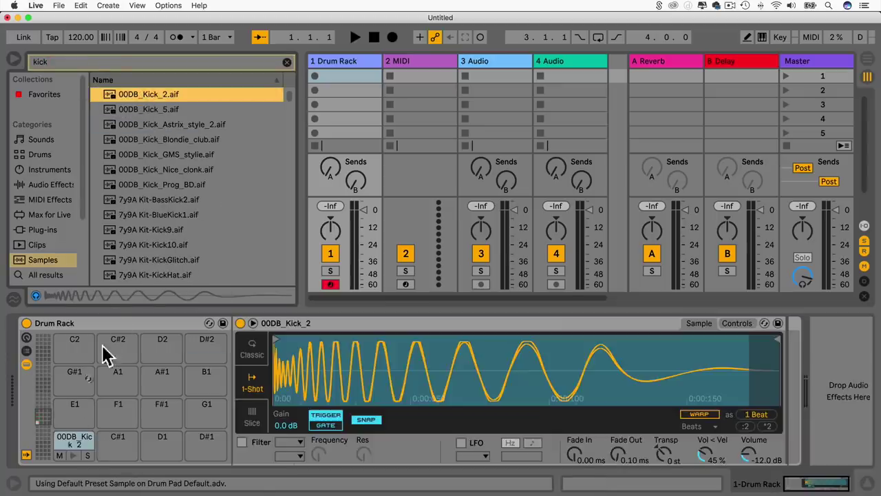
Search the sample library for "snare" and load 7y9A Kit-Snare5.aif onto the Drum Rack's D1 pad.
key("super+f")
type("snare")
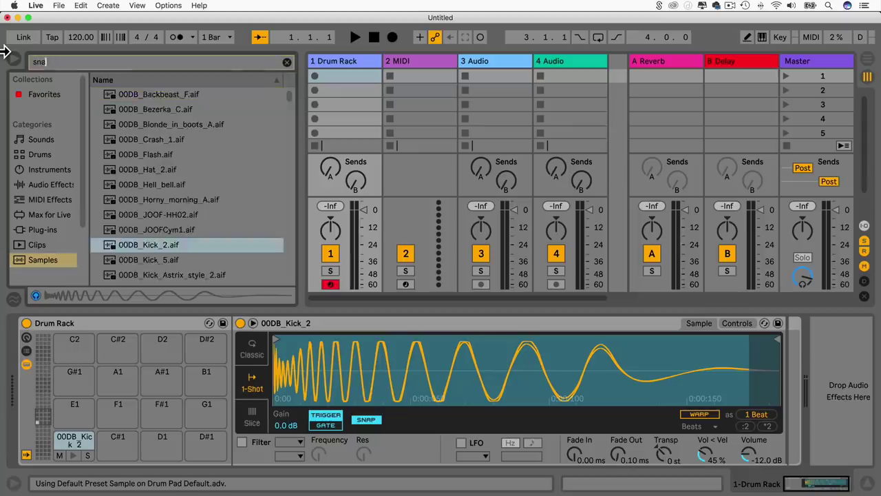
left_click(137, 109)
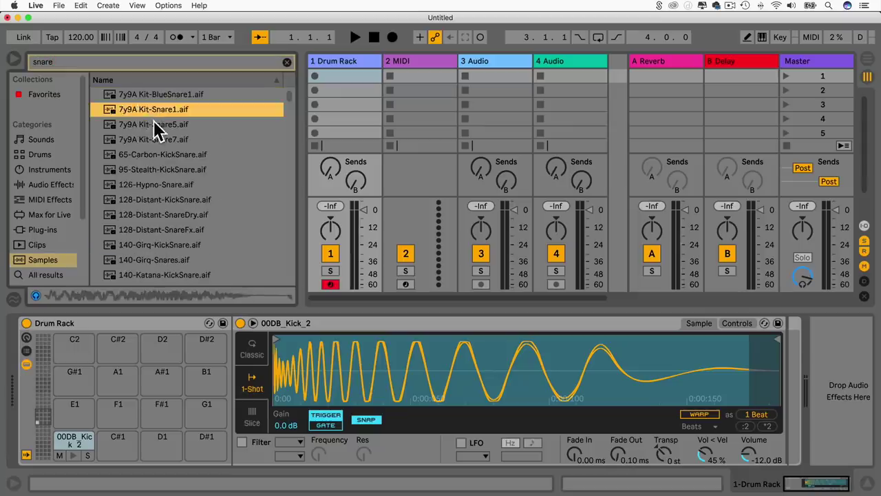
left_click(153, 124)
left_click_drag(146, 124, 160, 441)
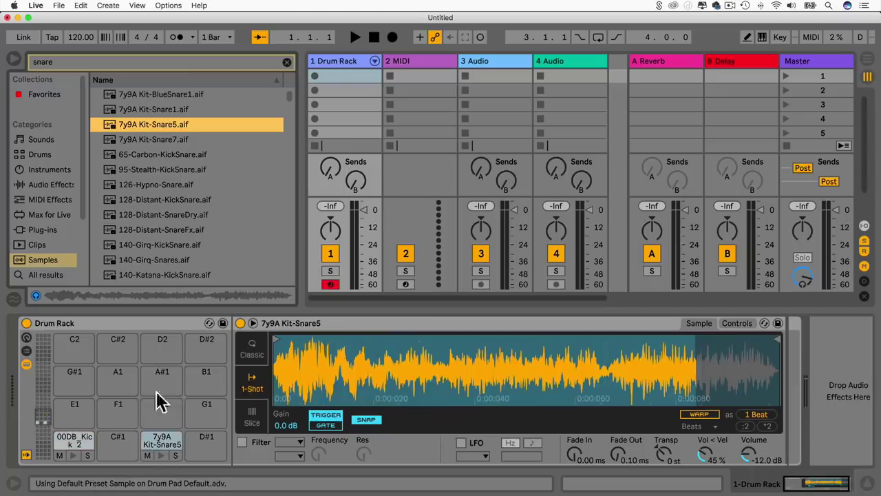
Search the samples for "hats", audition several, and load EH_Hats 3.aif onto pad F#1 and EH_Hats 18.aif onto pad G#1.
left_click(74, 65)
type("hats")
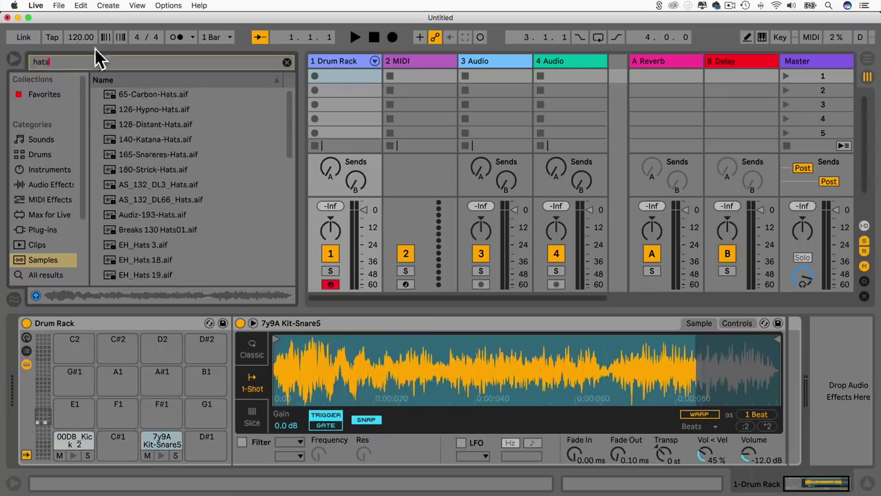
left_click(158, 94)
left_click(151, 109)
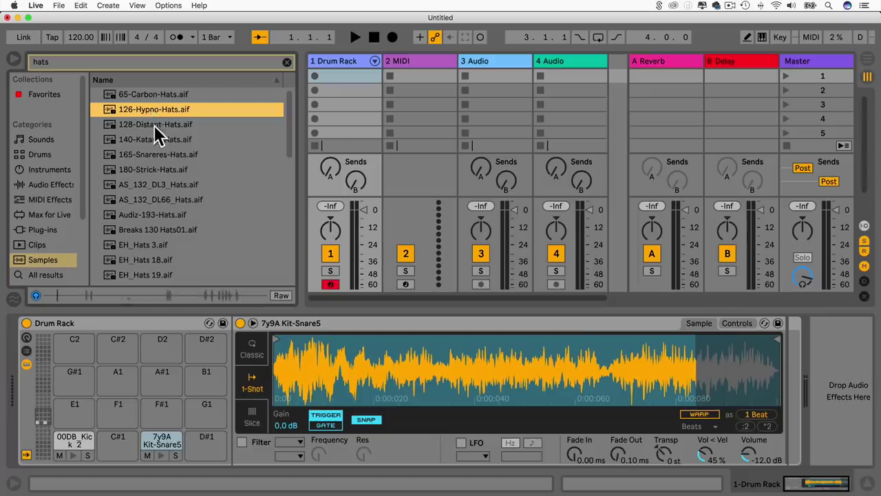
left_click(157, 124)
left_click(156, 154)
left_click(145, 245)
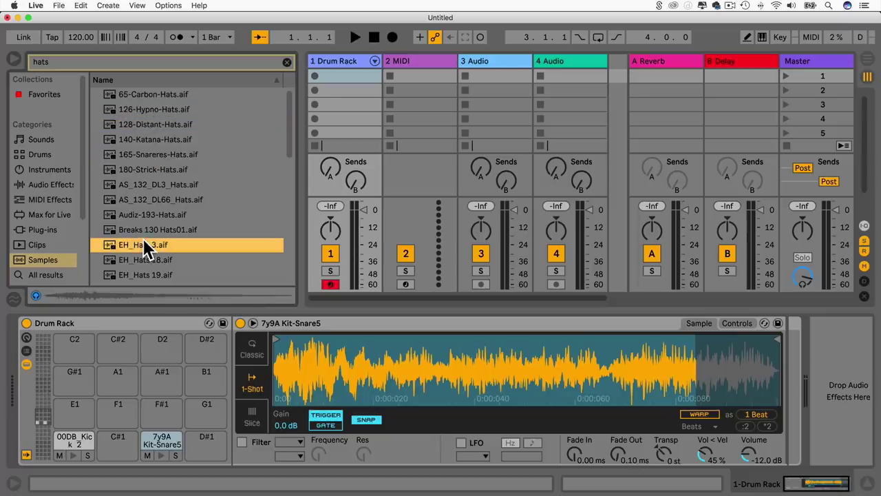
left_click_drag(141, 240, 160, 411)
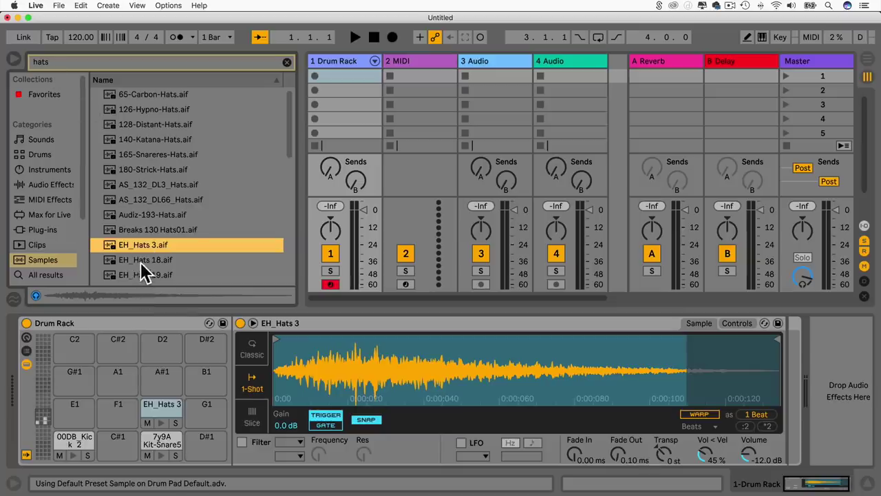
left_click(141, 261)
left_click_drag(141, 262, 83, 385)
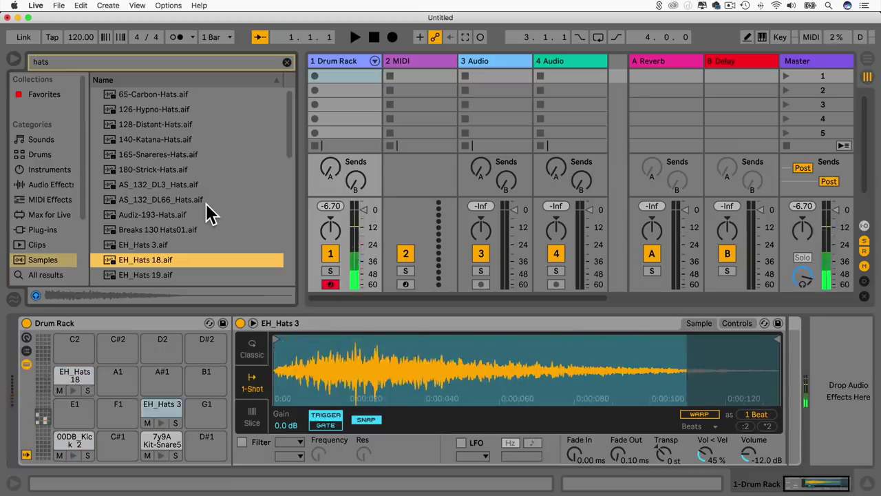
Create a one-bar MIDI clip in the Drum Rack track's first slot and draw kick notes at 1.1, 1.2, 1.2.4 and 1.4.
double_click(338, 76)
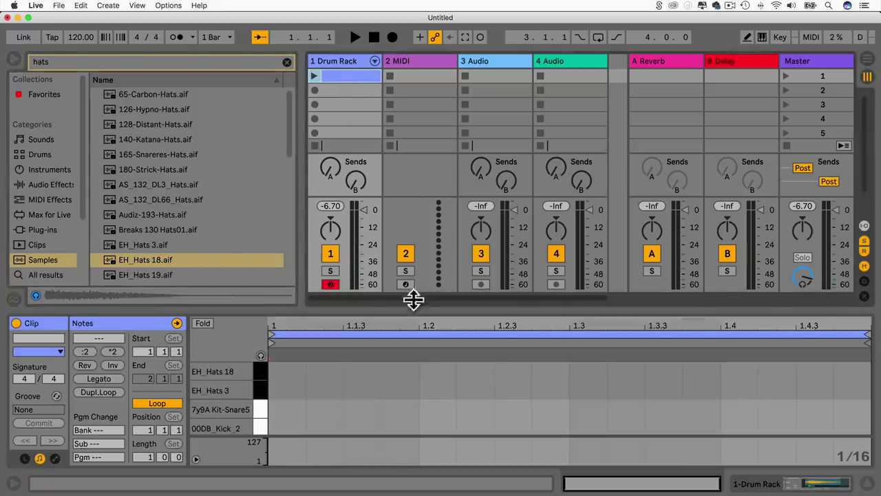
left_click_drag(413, 299, 411, 138)
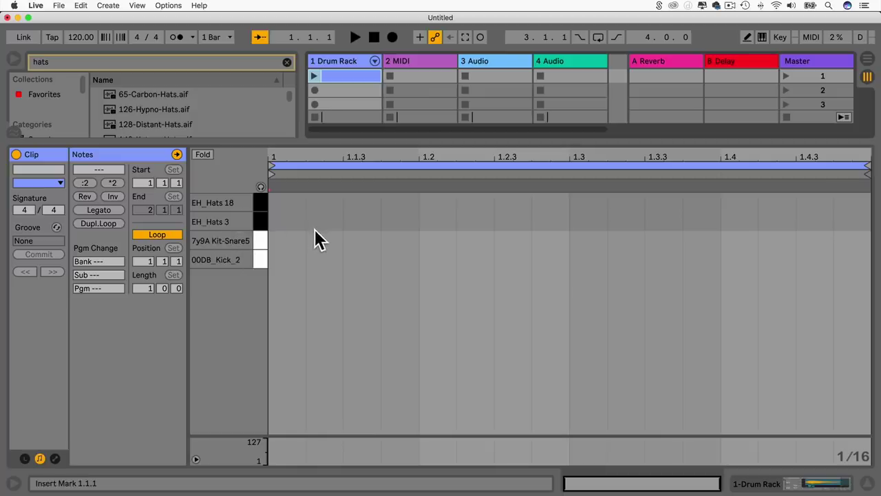
key("b")
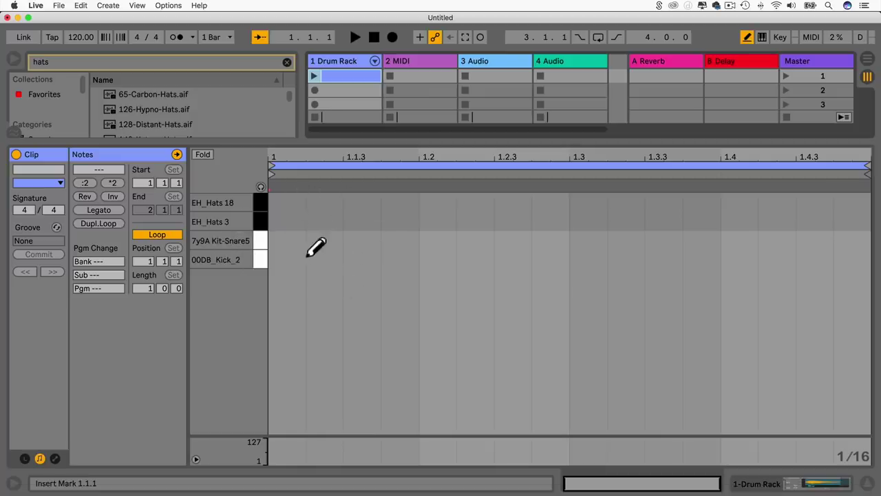
left_click(287, 259)
left_click(432, 260)
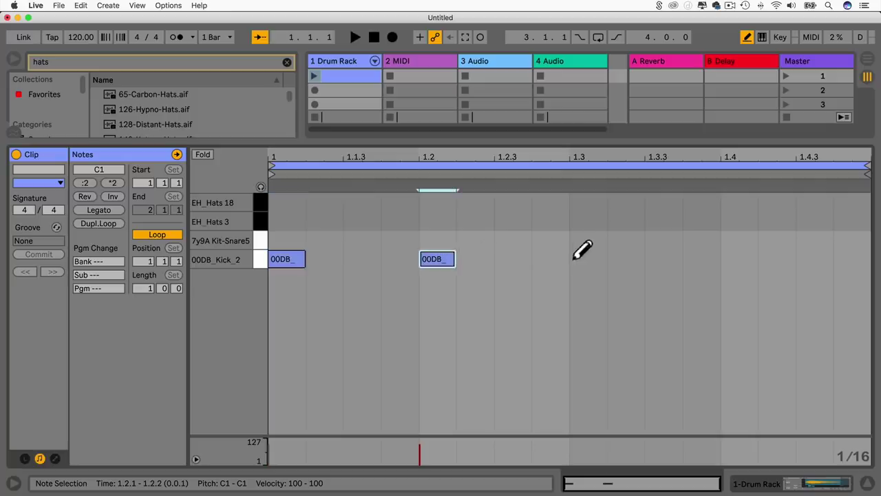
left_click(549, 259)
left_click(731, 260)
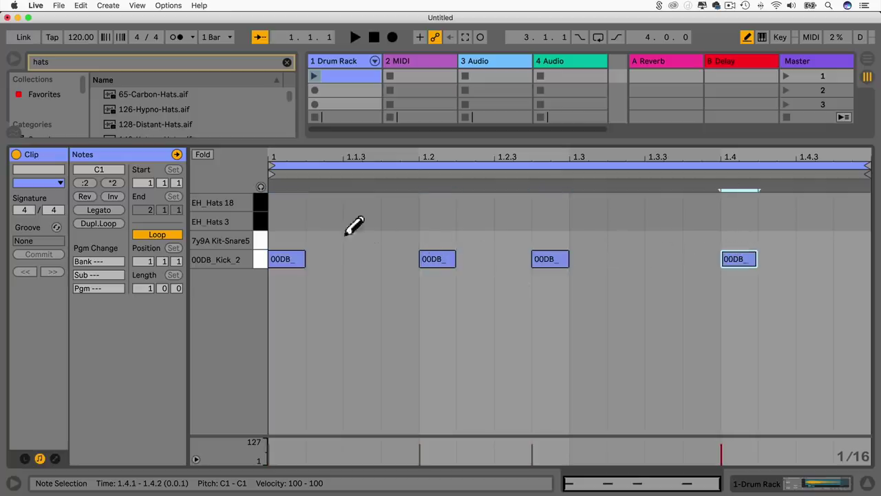
Draw snare notes at 1.2 and 1.4, EH_Hats 3 notes at 1.1 and 1.2, and EH_Hats 18 notes at 1.1.2, 1.1.4 and 1.2.2.
left_click(438, 241)
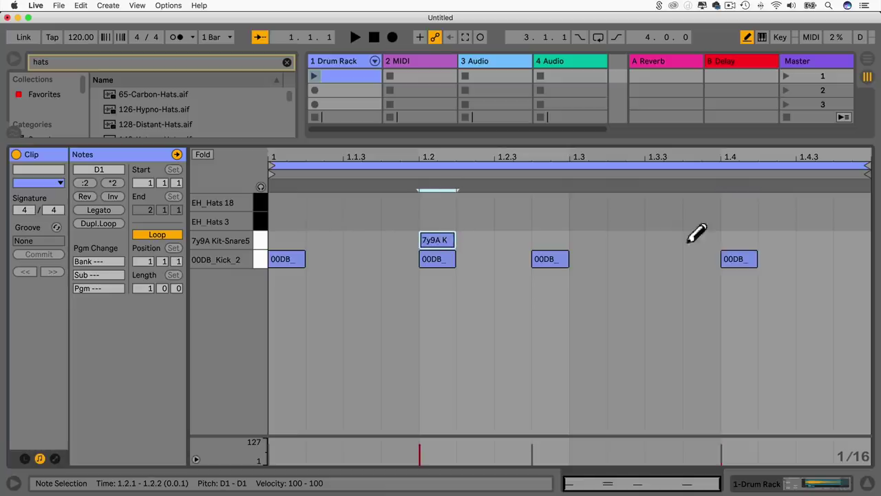
left_click(740, 240)
left_click(286, 221)
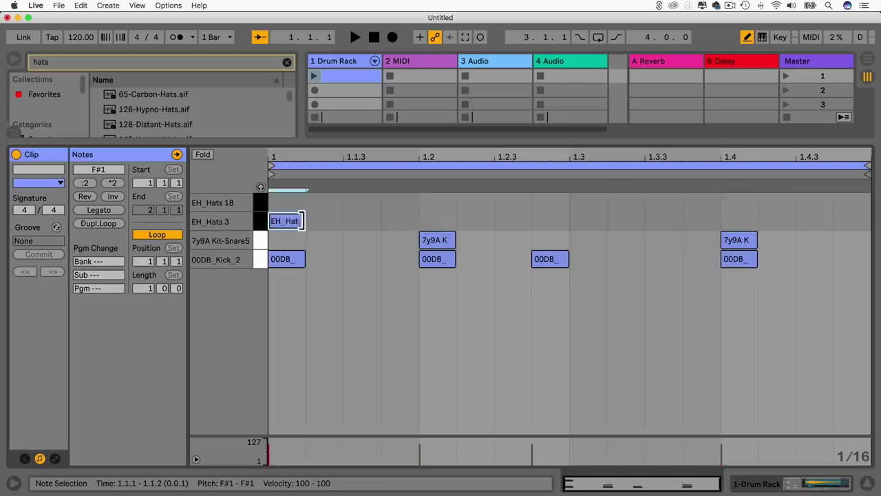
left_click(324, 202)
left_click(397, 202)
left_click(435, 221)
left_click(473, 202)
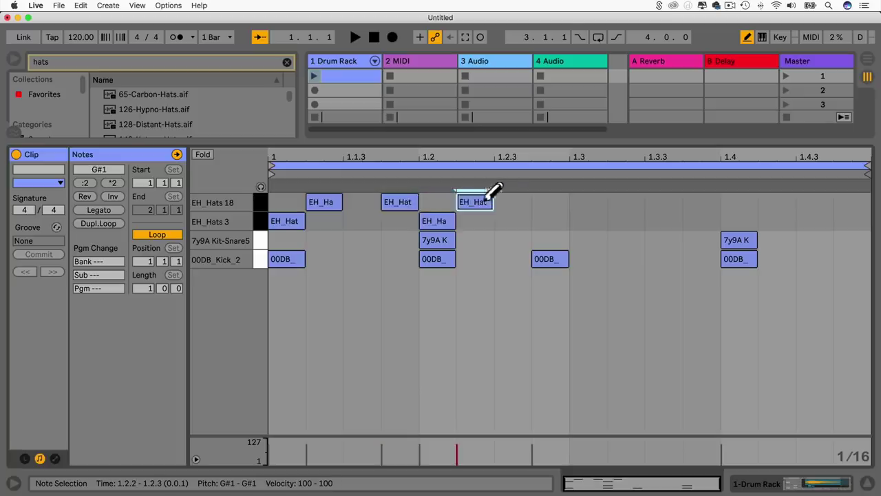
Draw more EH_Hats 3 notes at 1.2.4, 1.3.2, 1.3.3 and 1.4.3, and EH_Hats 18 notes at 1.3, 1.4 and 1.4.2.
left_click(549, 221)
left_click(586, 202)
left_click(623, 221)
left_click(661, 221)
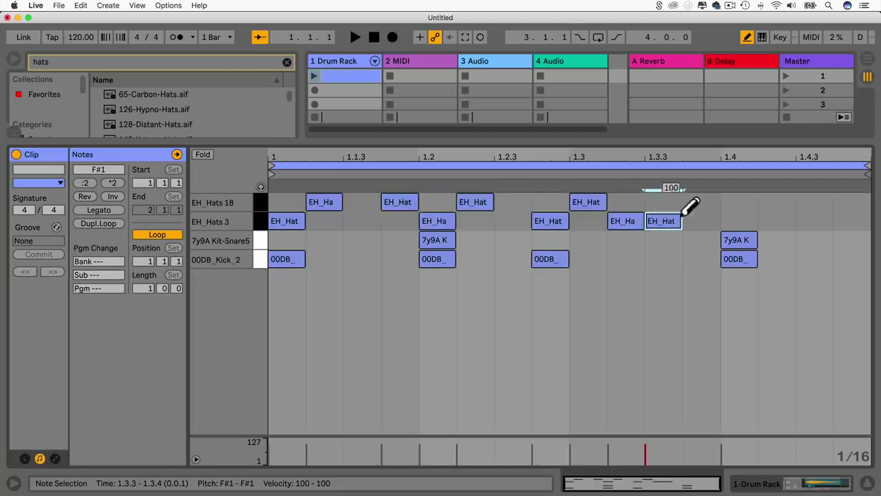
left_click(736, 202)
left_click(775, 202)
left_click(813, 221)
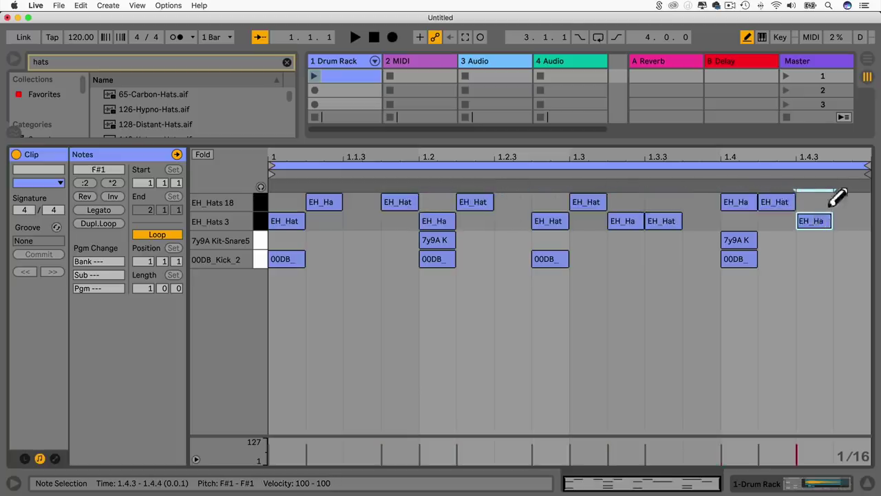
key("space")
left_click_drag(840, 163, 813, 183)
scroll(799, 193, "right", 2)
left_click(785, 201)
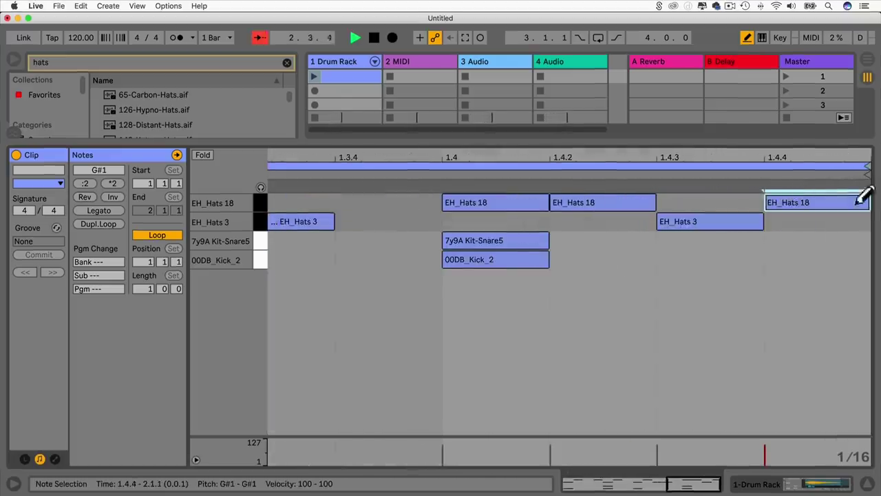
left_click_drag(856, 203, 826, 191)
left_click_drag(758, 154, 865, 198)
left_click_drag(798, 207, 748, 200)
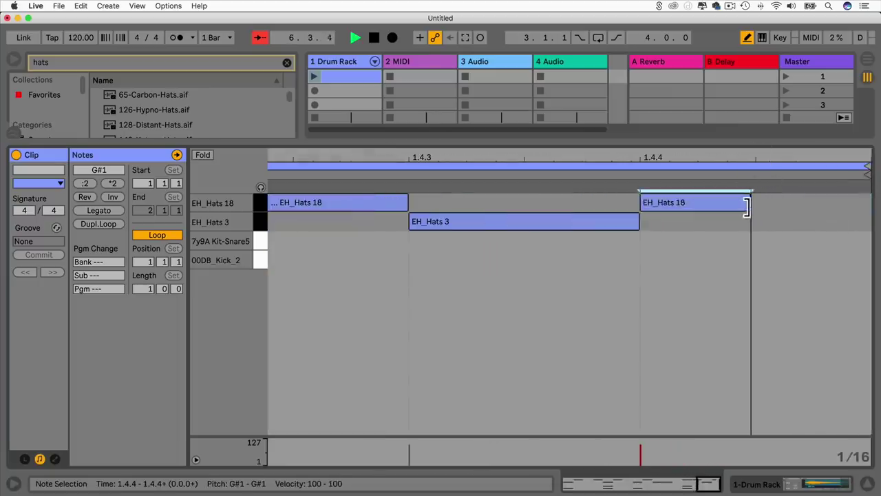
left_click(750, 206)
key("Delete")
Draw an EH_Hats 3 note at 1.4.4 to finish the drum pattern and stop playback.
left_click_drag(687, 174, 634, 148)
left_click(852, 221)
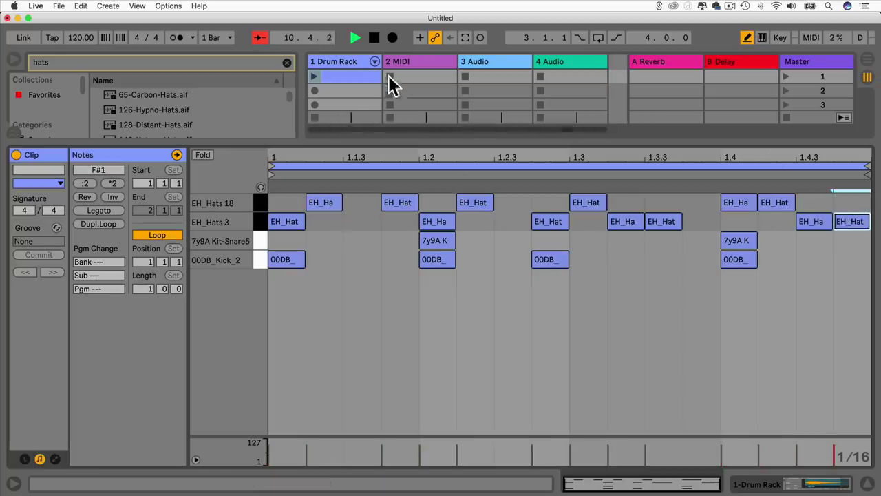
left_click(374, 37)
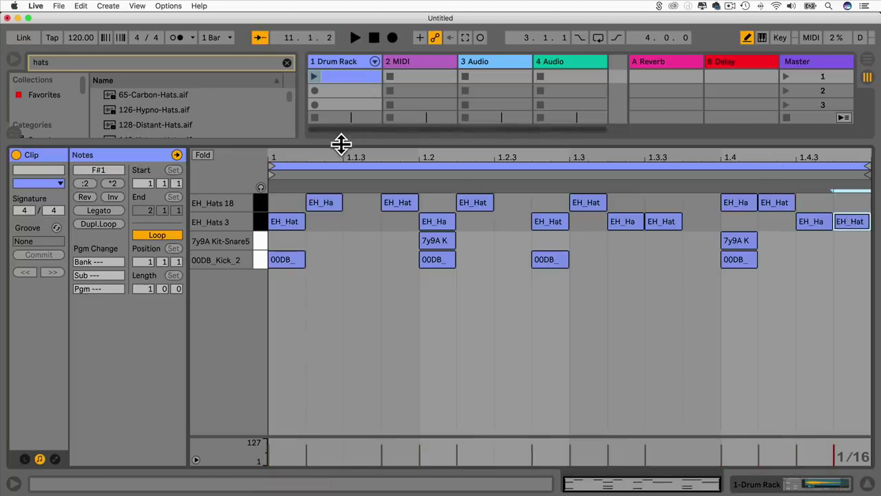
Collapse the clip editor to show the full session mixer, launch the drum clip to hear the beat, and stop playback.
left_click_drag(342, 141, 343, 455)
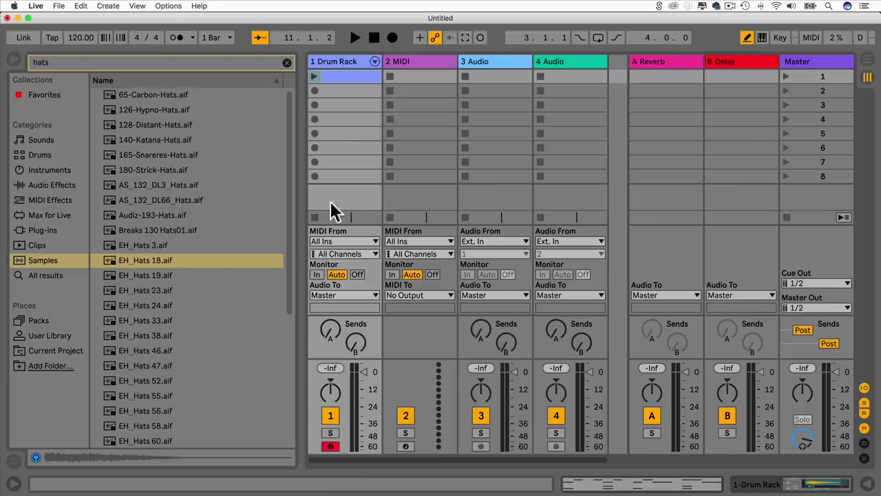
left_click(314, 77)
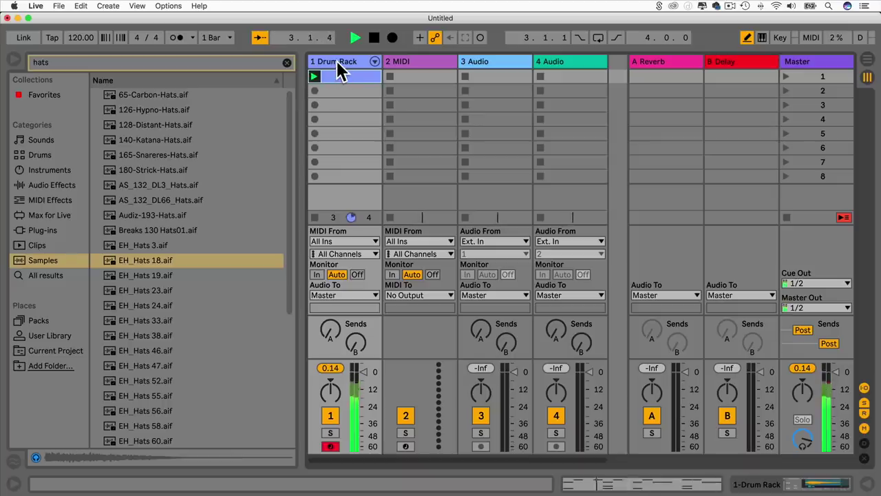
key("space")
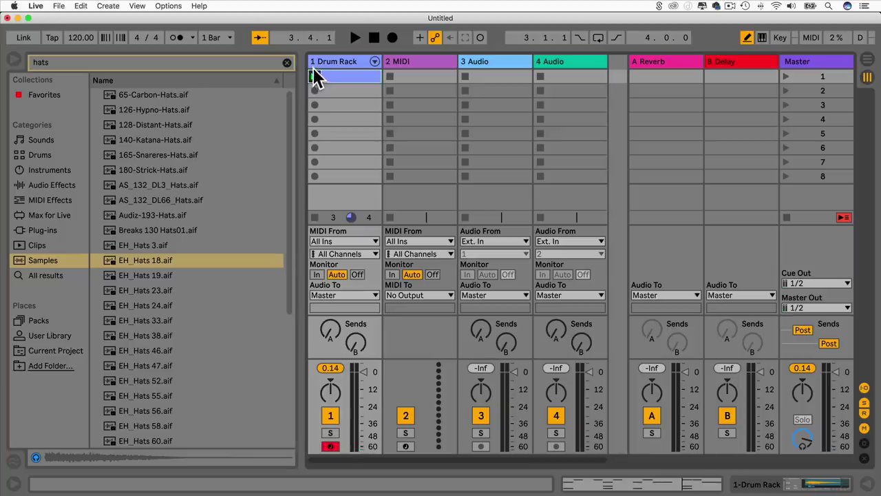
Clear the browser search and load the Analog bass preset Bass Floor Bounce.adg onto the 2 MIDI track.
left_click(55, 169)
key("super+f")
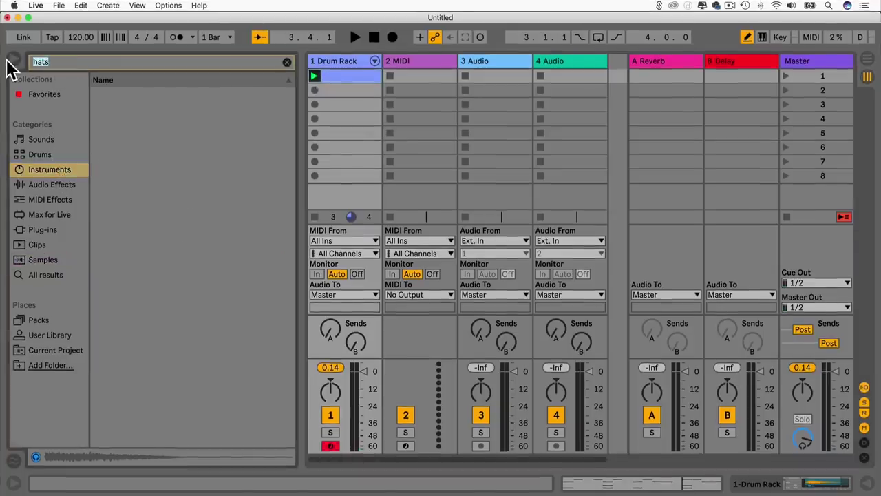
key("BackSpace")
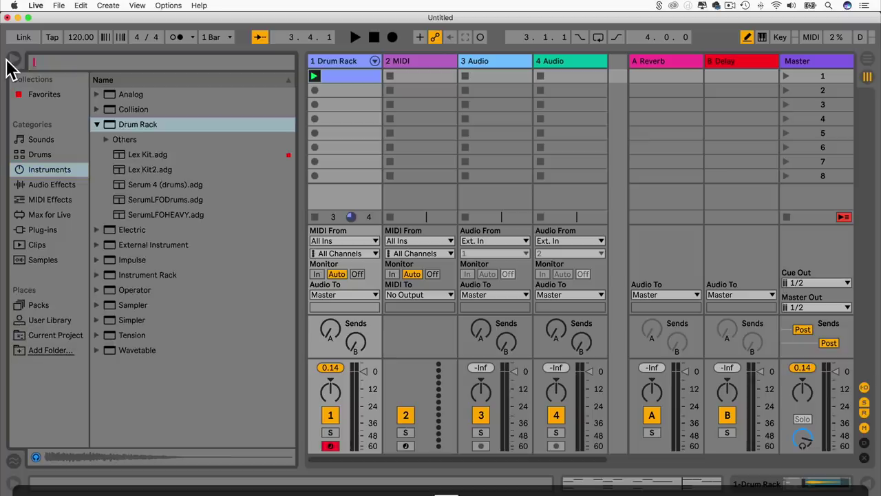
left_click(97, 124)
left_click(97, 94)
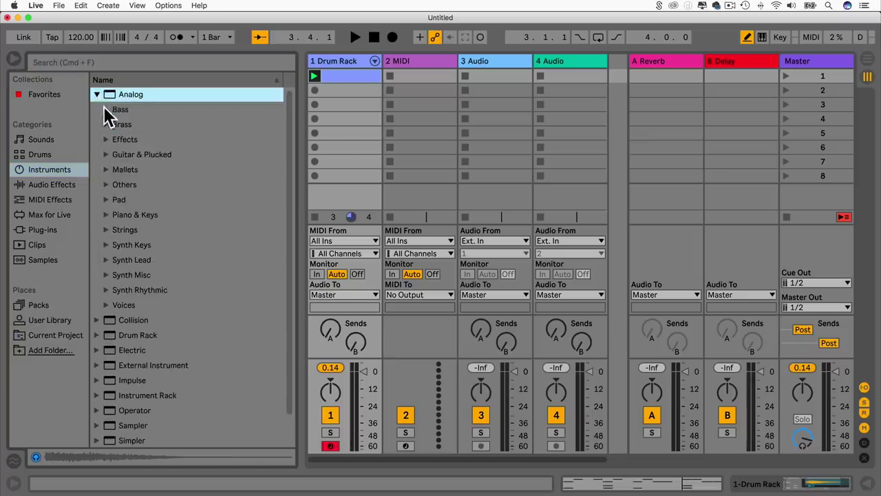
left_click(105, 108)
left_click(151, 125)
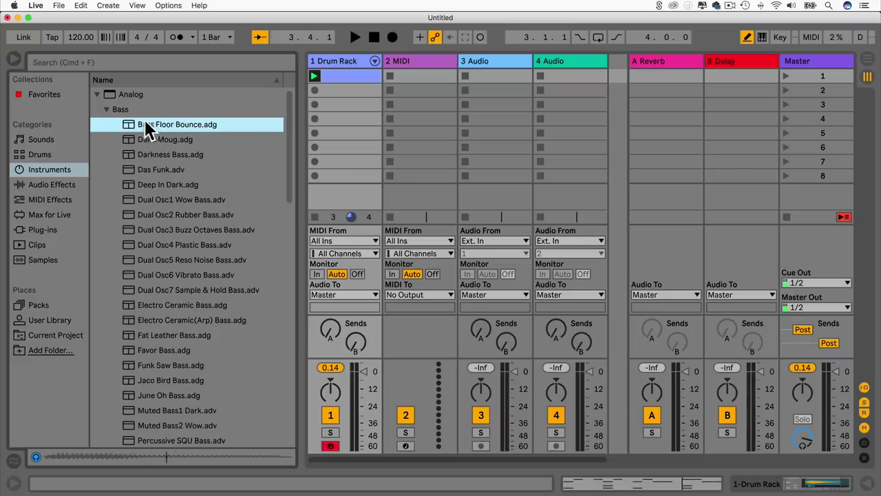
left_click_drag(327, 115, 417, 59)
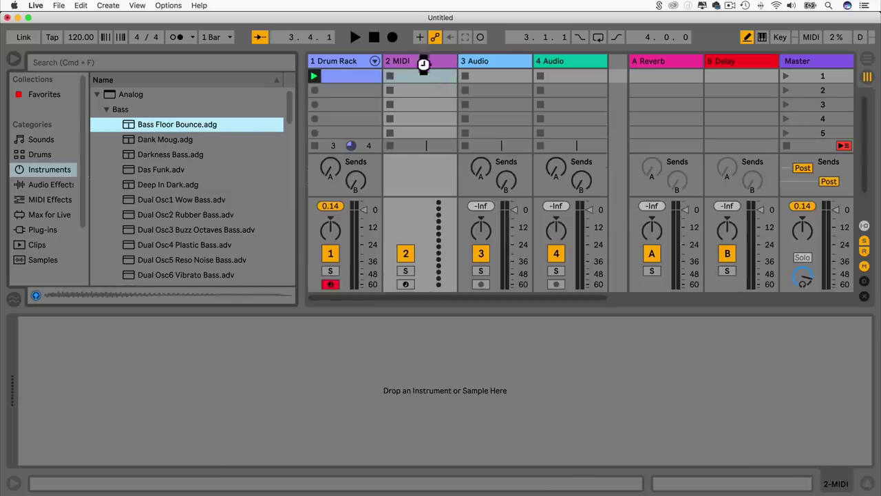
Create a one-bar MIDI clip in the bass track's first slot and enlarge its note editor, checking the drum clip's pattern for reference.
double_click(413, 77)
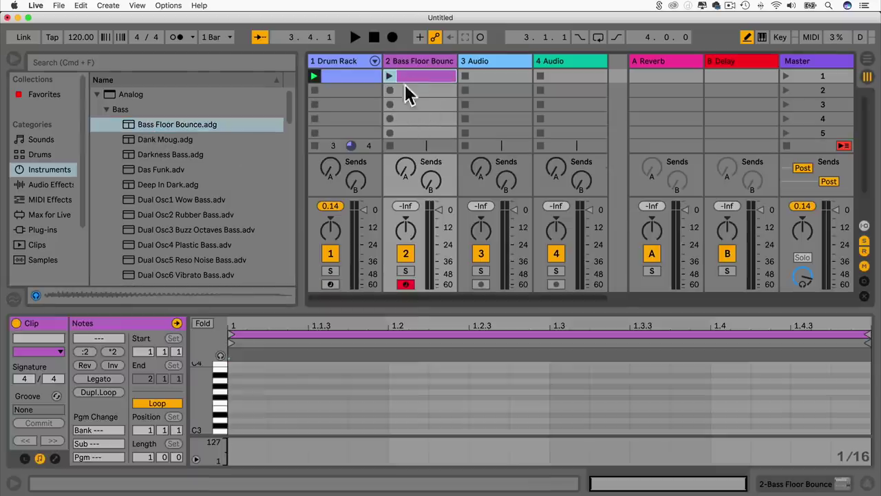
left_click_drag(410, 312, 388, 168)
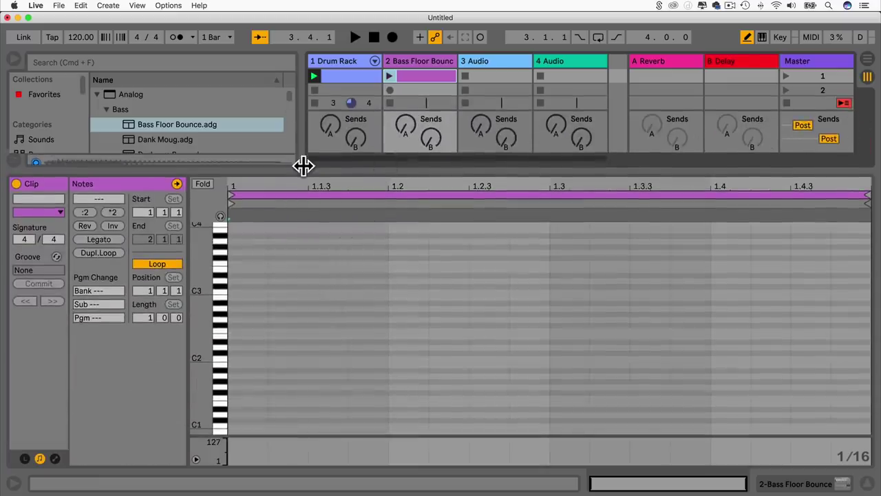
left_click(363, 81)
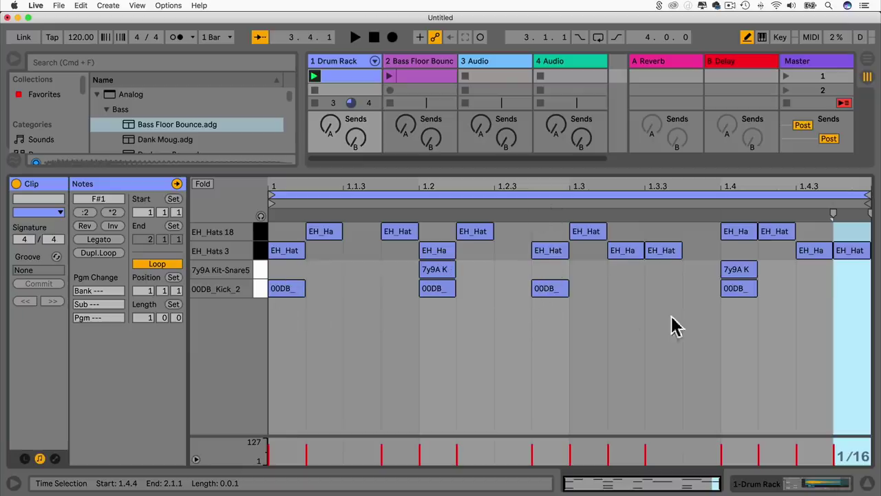
left_click(419, 77)
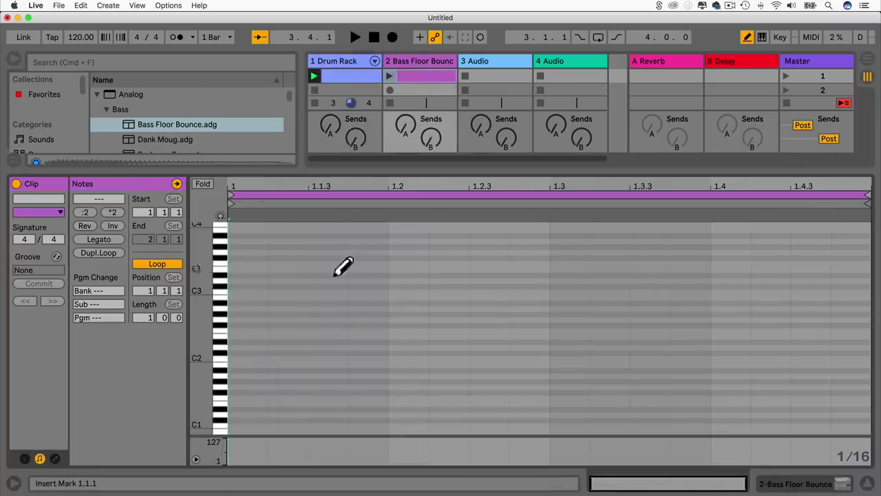
left_click_drag(254, 182, 276, 226)
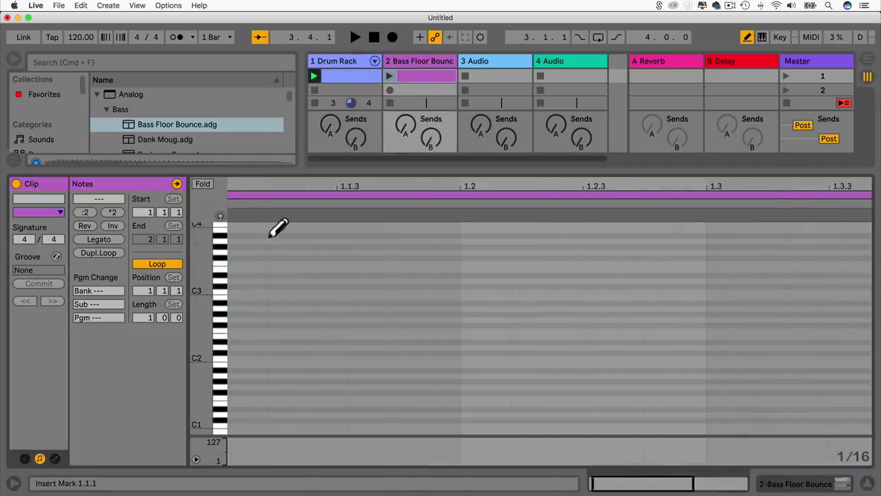
Draw sixteenth bass notes: C2 at 1.1.2 and 1.1.4, D#2 at 1.3, and A#0 at 1.4.2.
left_click(297, 358)
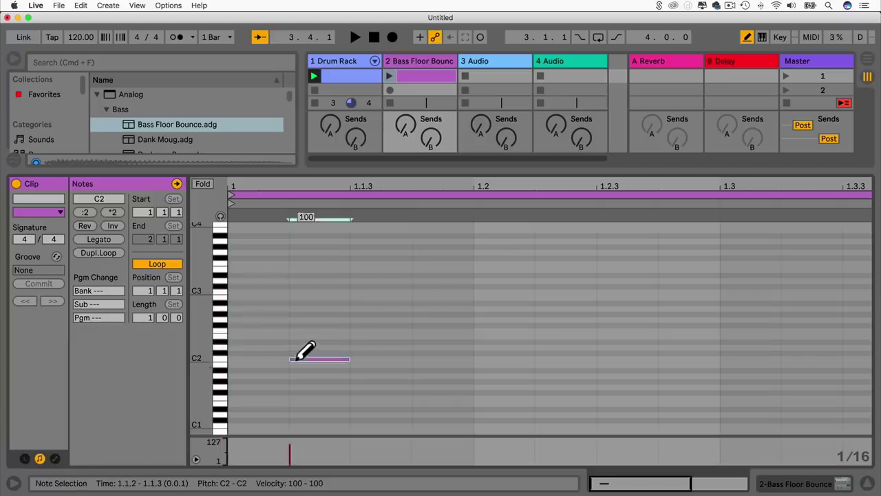
left_click(420, 358)
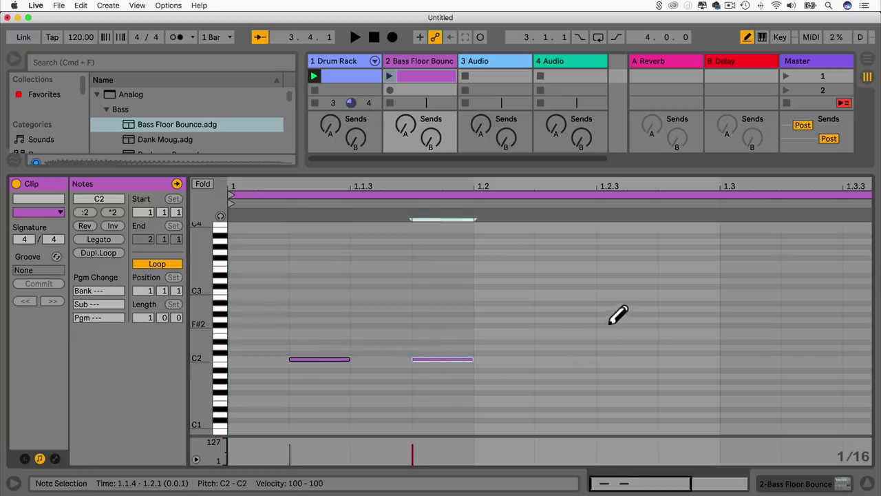
left_click(725, 338)
left_click_drag(547, 181, 547, 159)
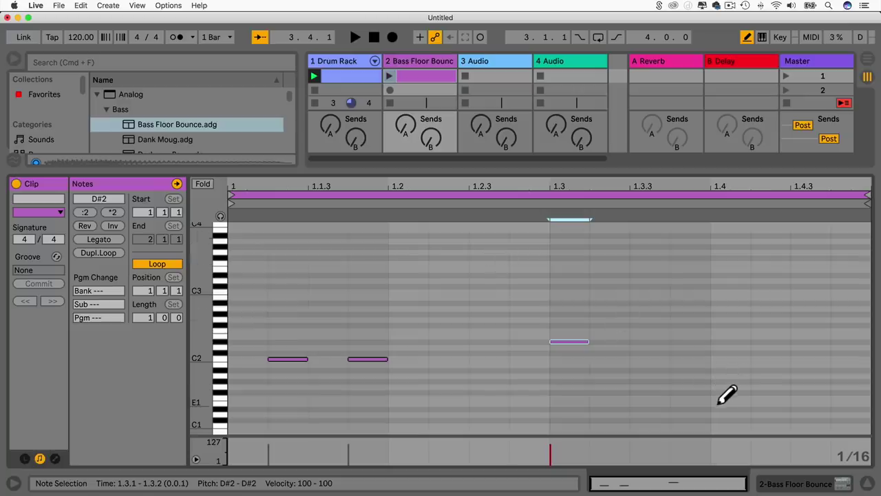
scroll(728, 394, "down", 5)
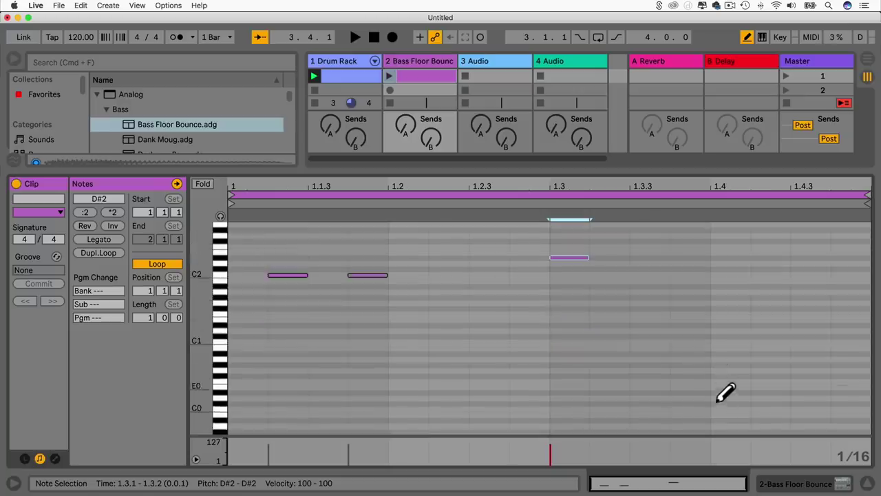
left_click(769, 353)
Extend the bass clip's loop to a length of two bars, ending at 3.1.1.
left_click(617, 185)
left_click_drag(865, 196, 507, 220)
left_click_drag(454, 191, 456, 165)
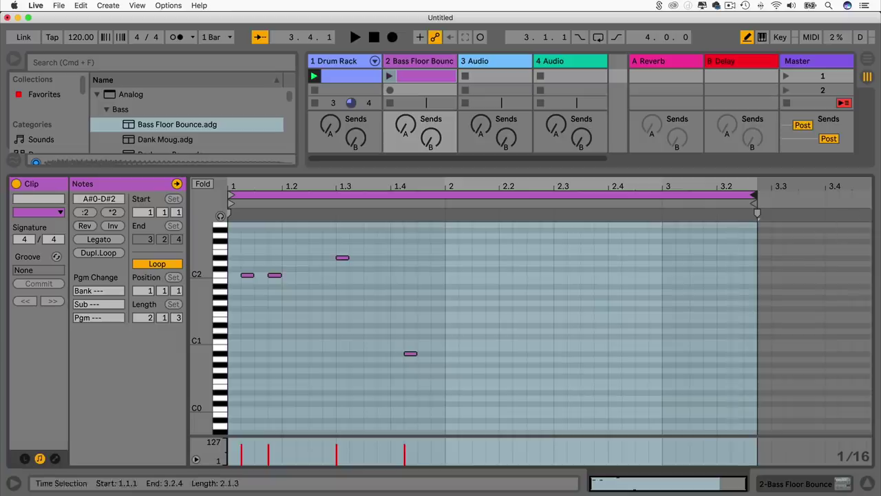
left_click_drag(754, 197, 657, 207)
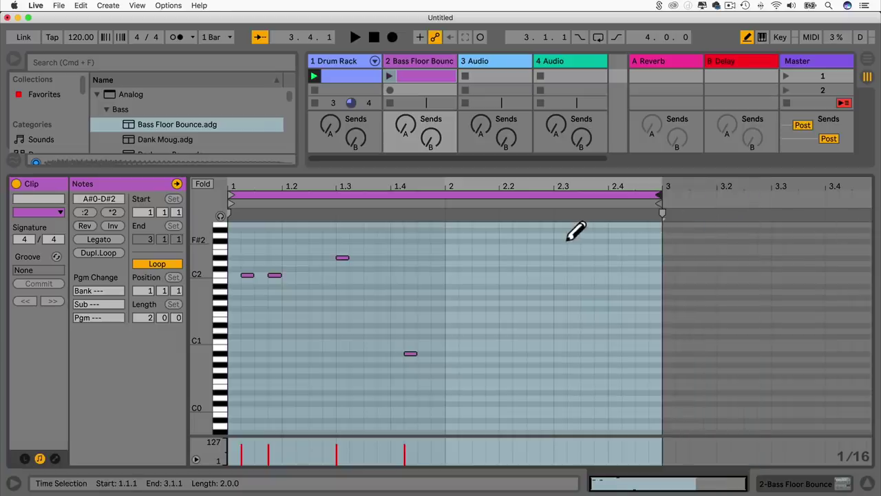
Turn off Draw mode and copy the four bass notes from bar 1 to the same positions in bar 2.
key("b")
mouse_move(435, 386)
left_mouse_down()
mouse_move(341, 289)
mouse_move(248, 240)
left_mouse_up()
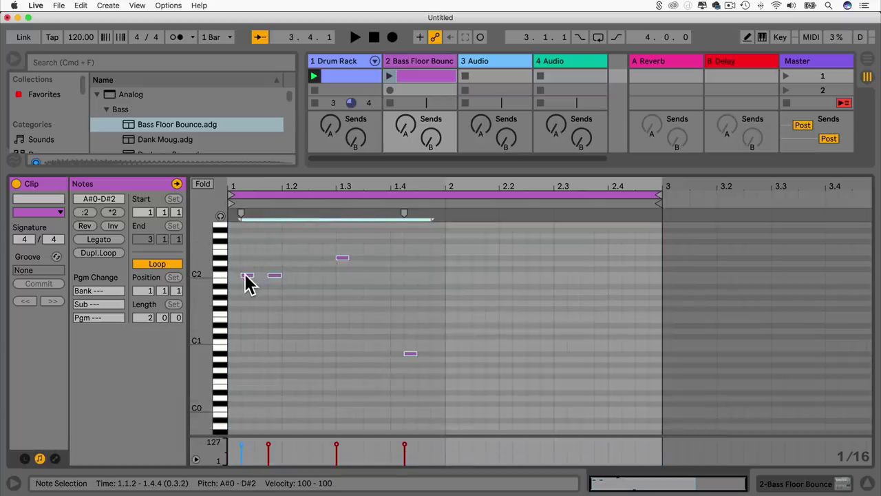
key("alt")
left_click_drag(246, 278, 464, 279)
left_click(417, 283)
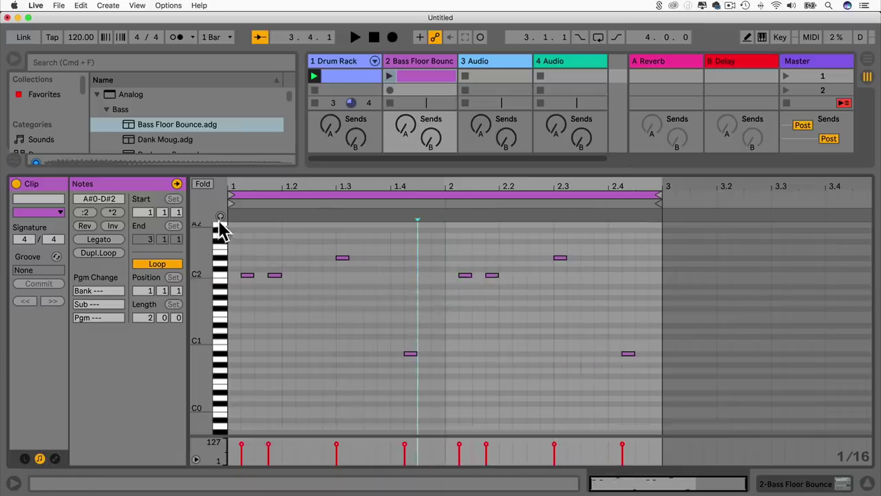
Transpose bar 2's first two bass notes to F2, the note at 2.3 to C2 and the last to G1, and start playback.
left_click(466, 276)
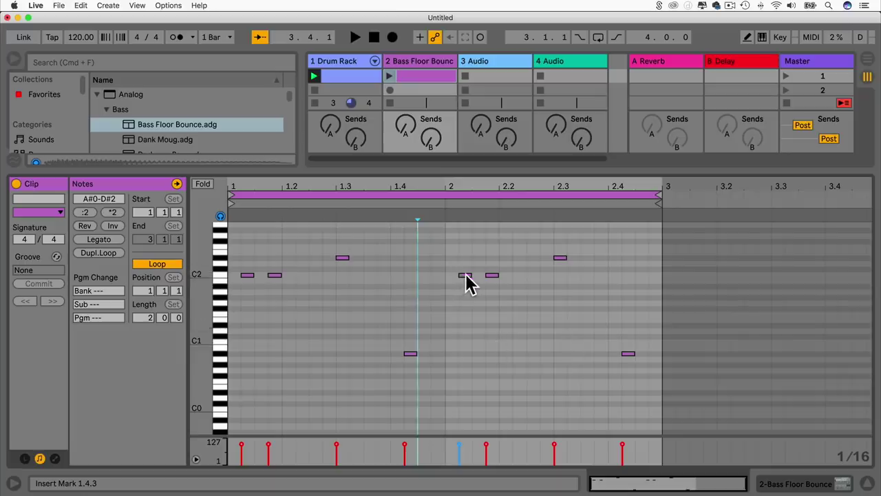
left_click_drag(465, 277, 491, 249)
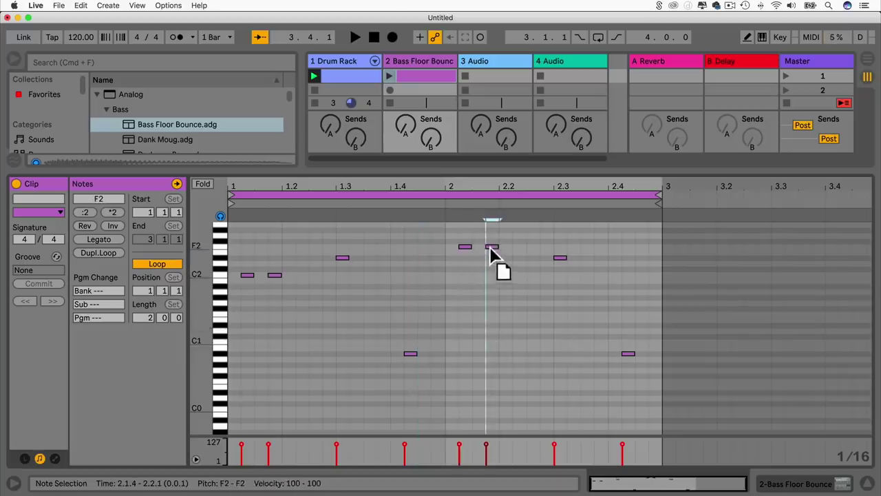
left_click(561, 259)
left_click_drag(563, 267, 566, 290)
left_click(629, 355)
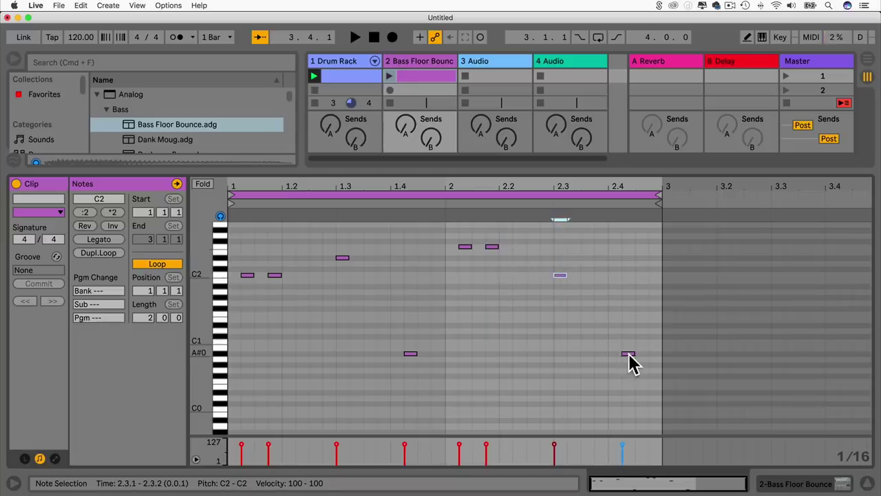
left_click_drag(628, 356, 628, 308)
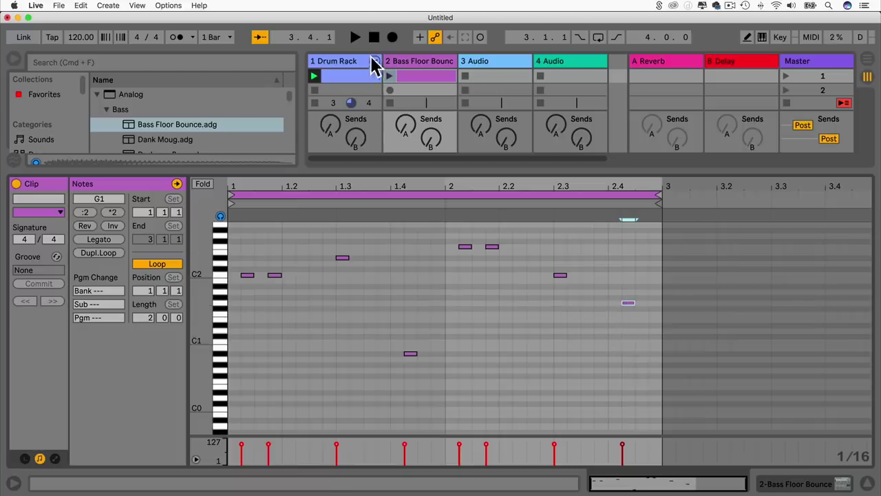
key("space")
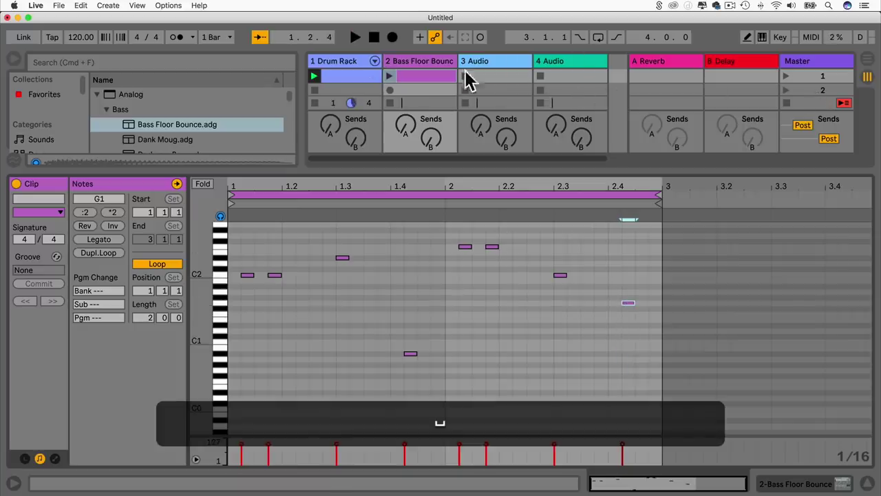
Play scene 1 and raise the last note of the bass clip, at 2.4.2, to C2.
left_click_drag(378, 173, 404, 484)
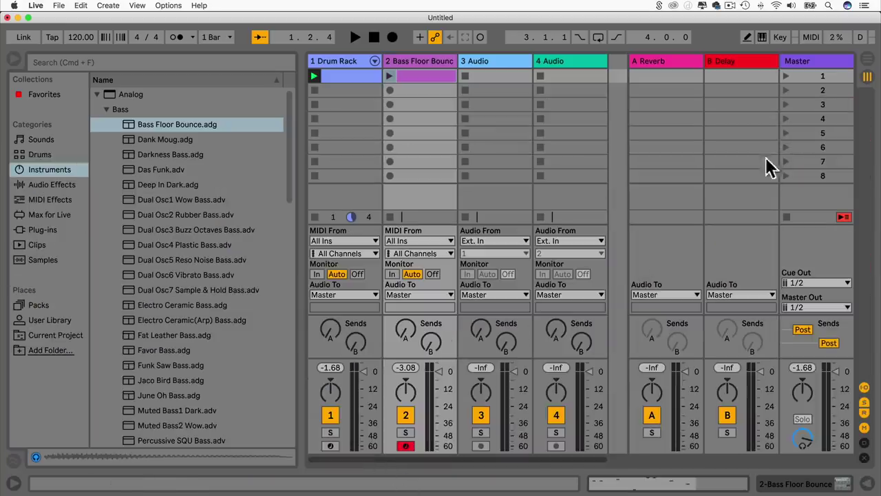
left_click(786, 76)
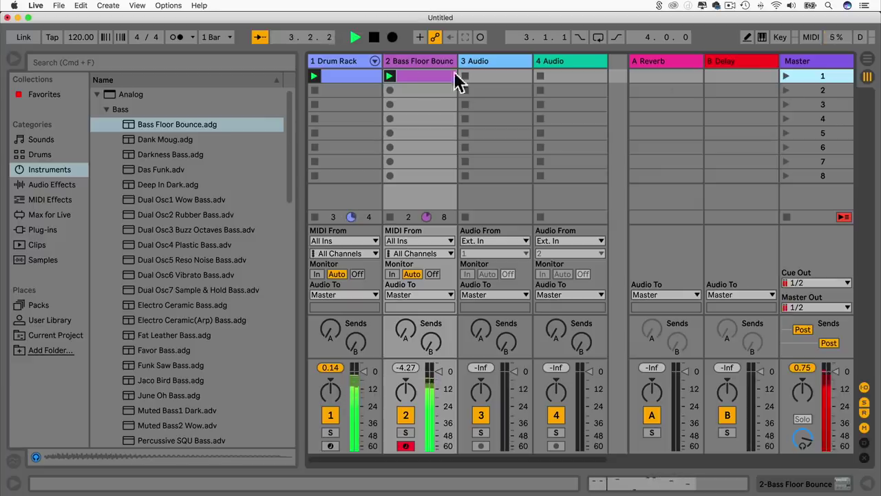
double_click(427, 79)
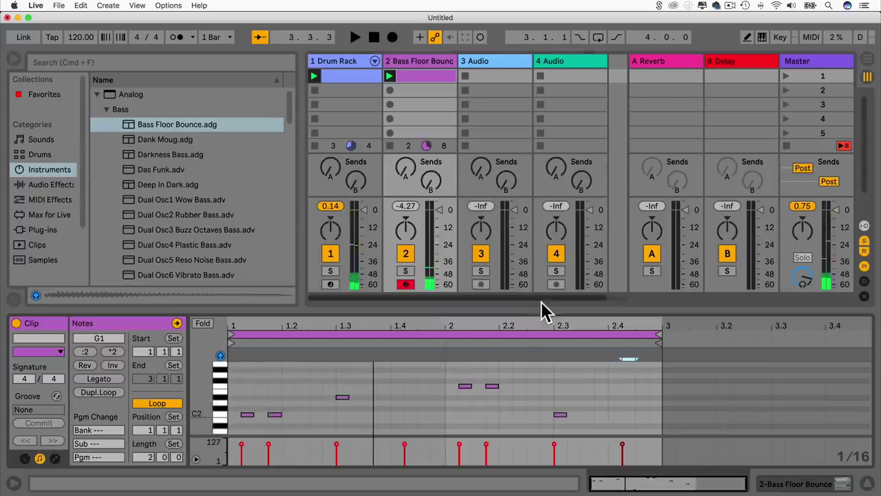
left_click_drag(537, 307, 502, 158)
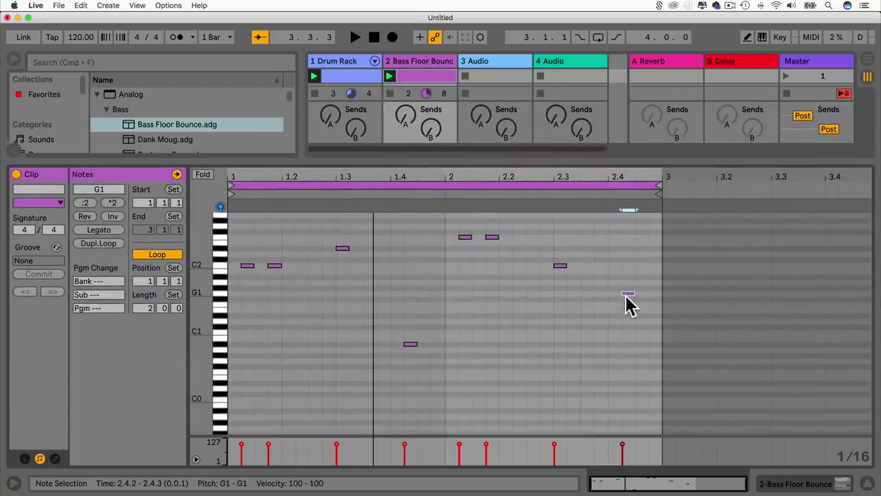
left_click_drag(626, 293, 625, 267)
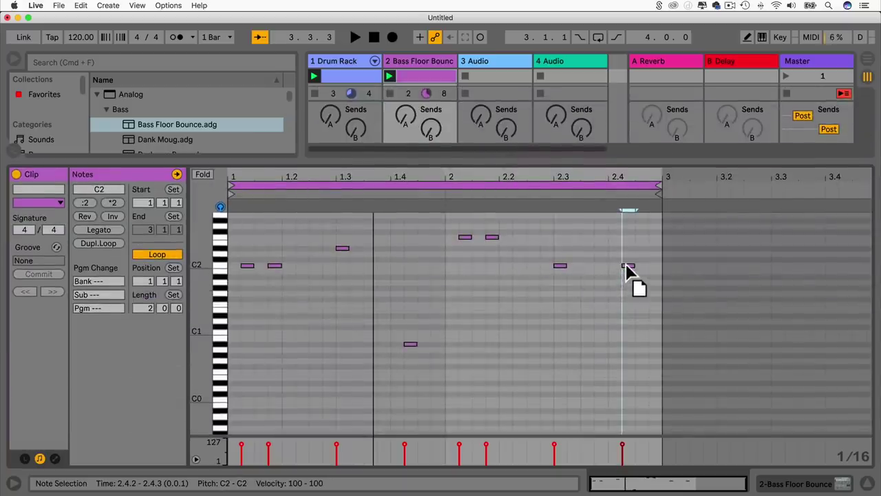
Play back scene 1 with the edited bass line and check the clip's notes in its second bar.
left_click(785, 76)
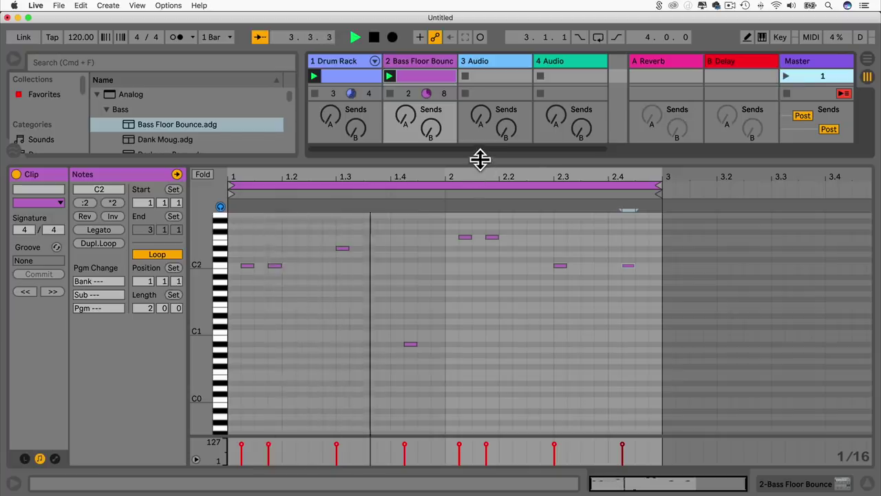
left_click_drag(480, 160, 459, 157)
key("space")
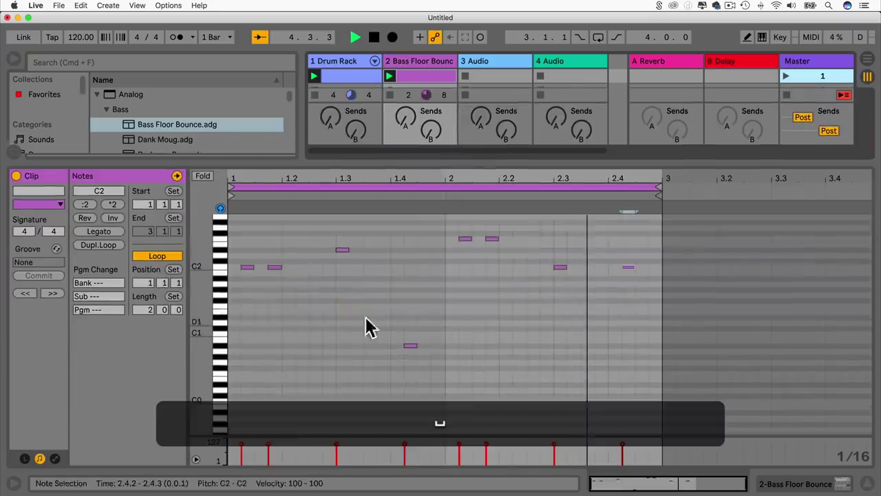
left_click(465, 239)
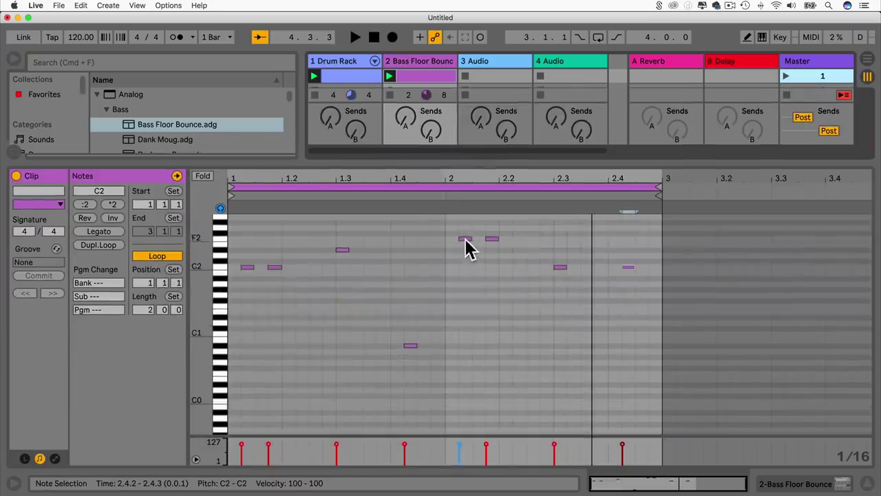
left_click(558, 267)
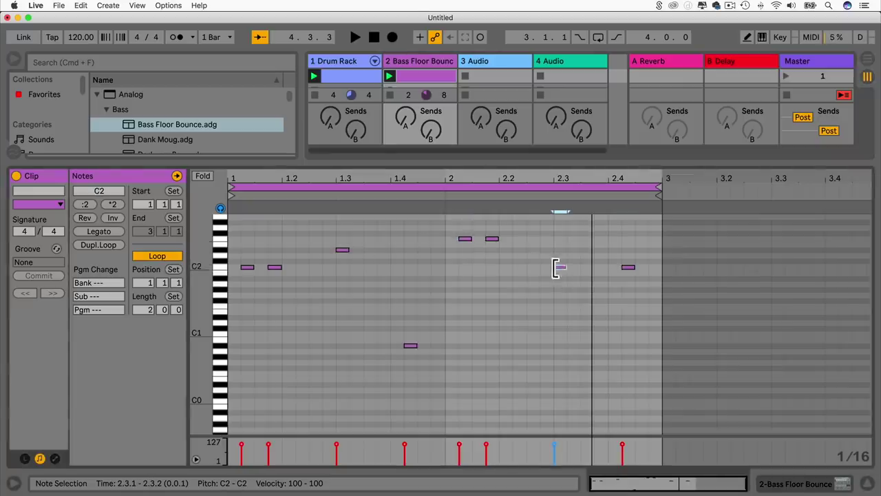
scroll(557, 278, "down", 3)
scroll(557, 284, "up", 5)
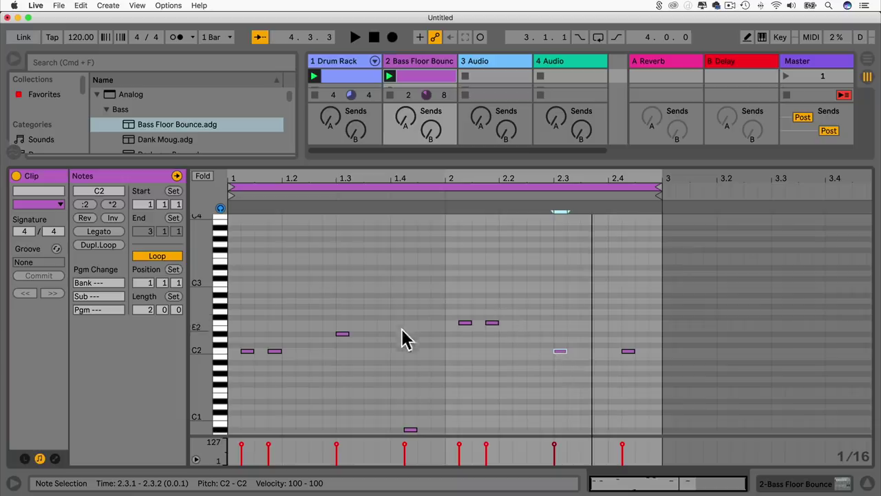
Stop all clips and duplicate the Bass Floor Bounce track together with its clip.
left_click_drag(431, 163, 420, 468)
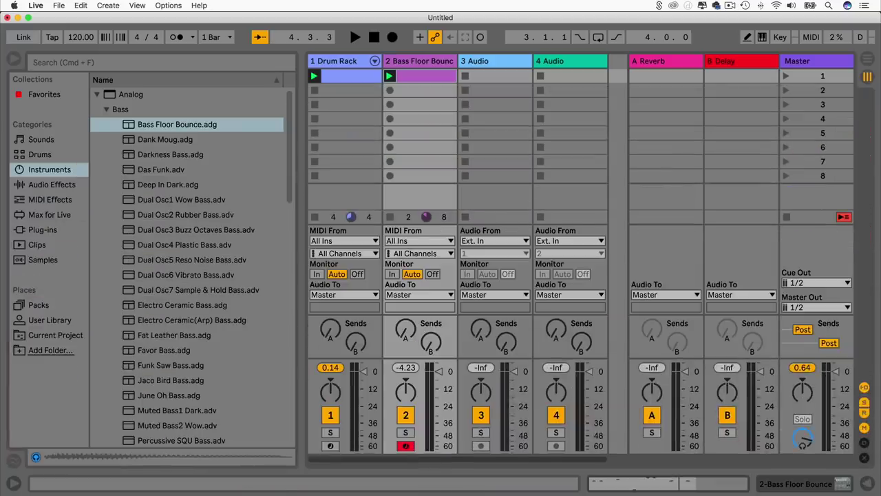
left_click(787, 218)
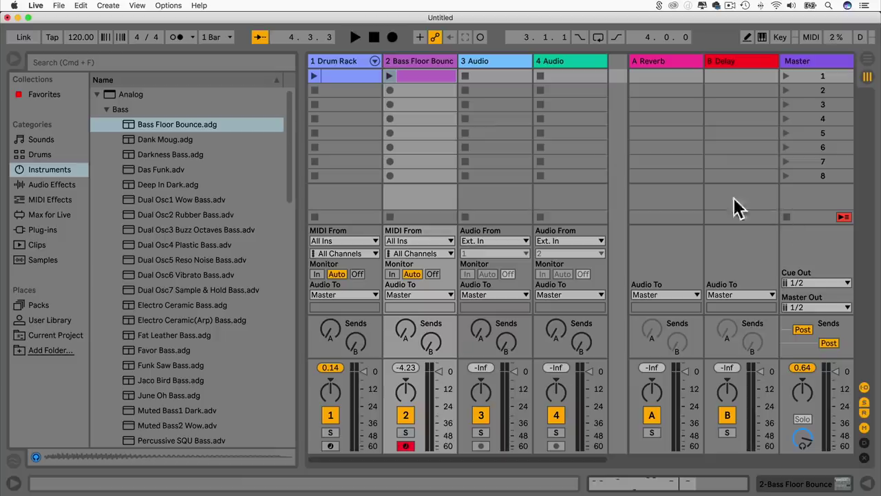
left_click(416, 61)
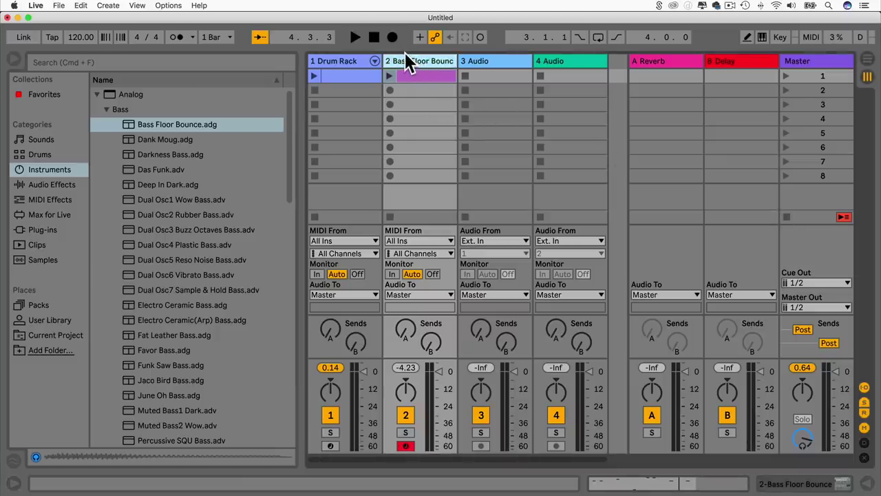
key("cmd+c")
key("cmd+v")
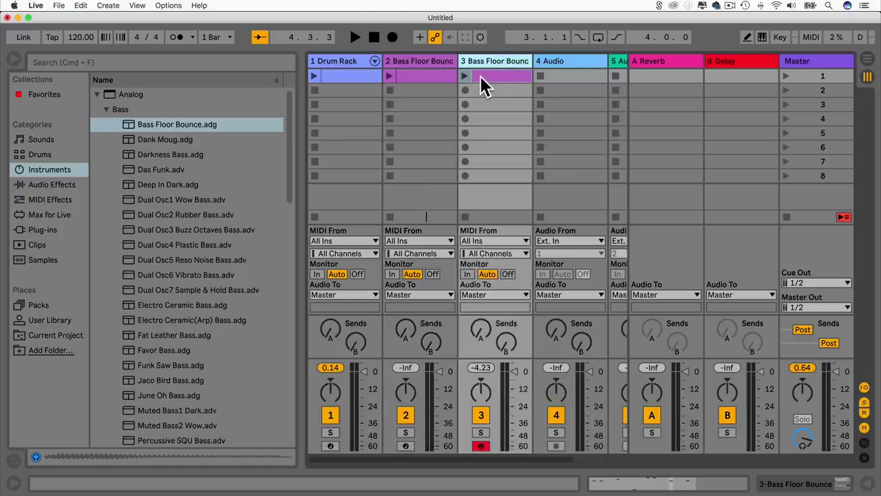
left_click(478, 60)
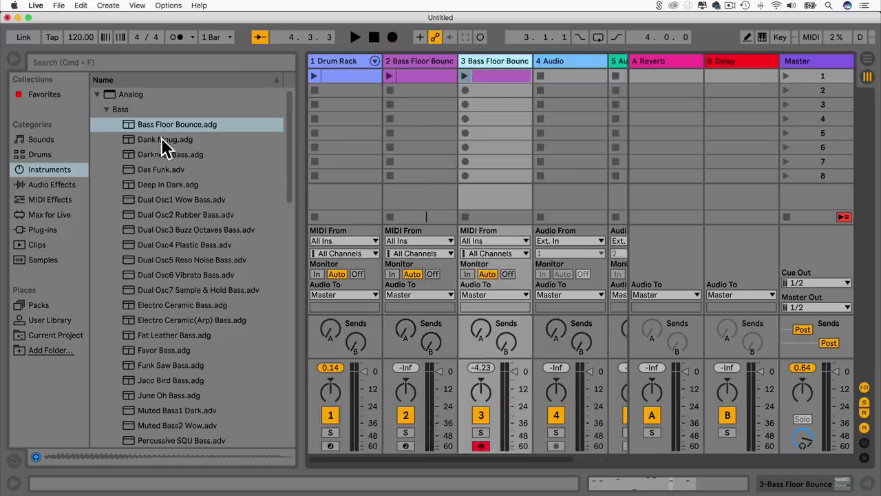
Audition the Analog Synth Keys presets Southern Skies and Canadian Boards.
left_click(106, 110)
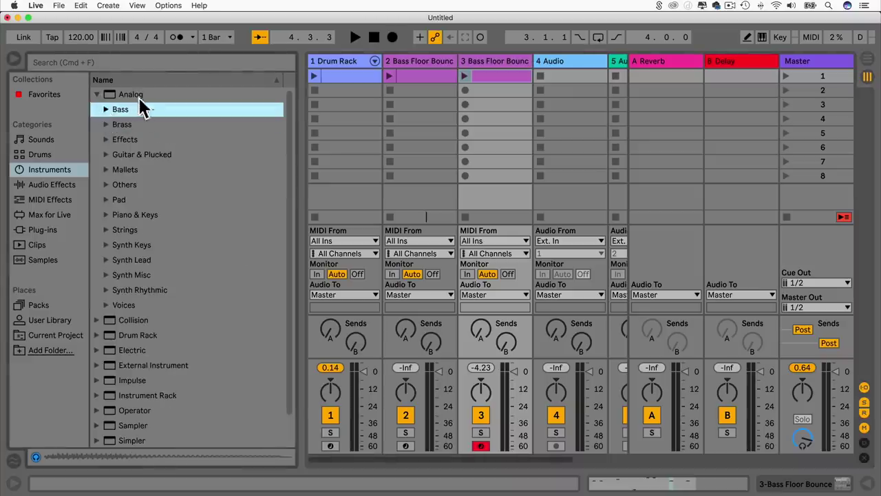
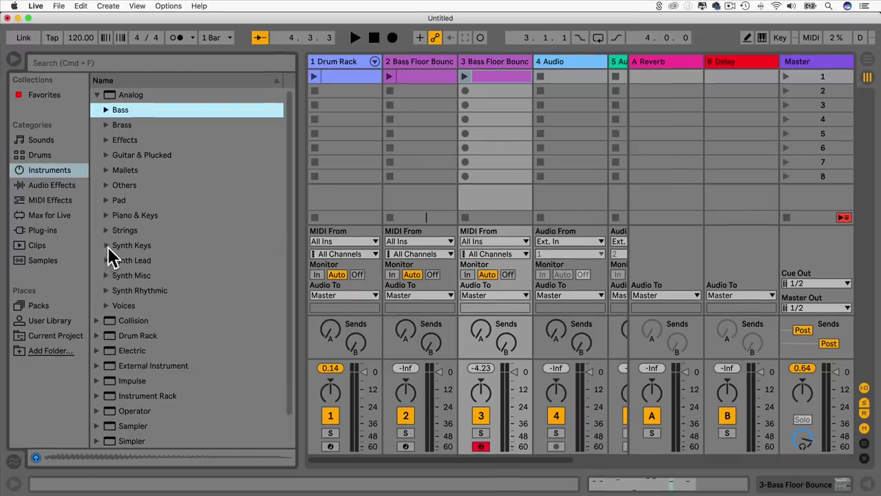
left_click(108, 246)
left_click(165, 265)
left_click(157, 277)
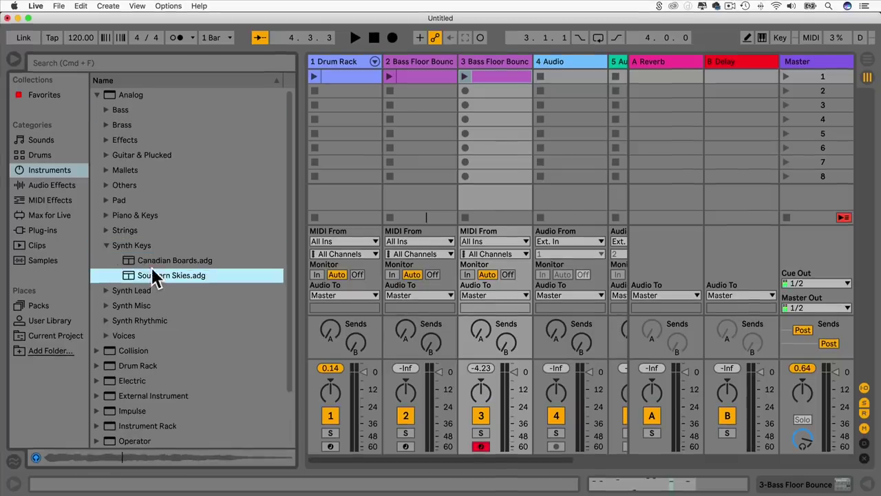
left_click(107, 247)
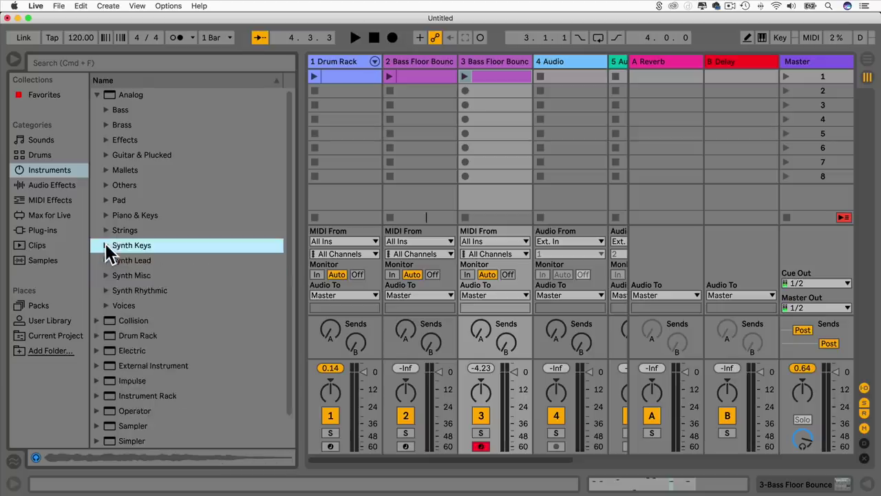
left_click(107, 246)
left_click(165, 261)
left_click(168, 275)
left_click(119, 256)
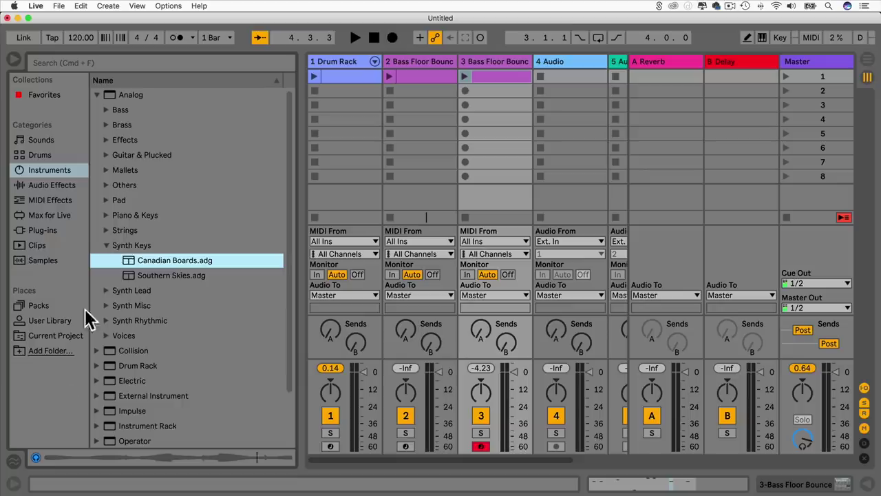
left_click(106, 247)
Preview the Calliope and Dual Osc presets in Analog's Piano & Keys and load Dual Osc.adv onto the duplicated bass track.
left_click(107, 216)
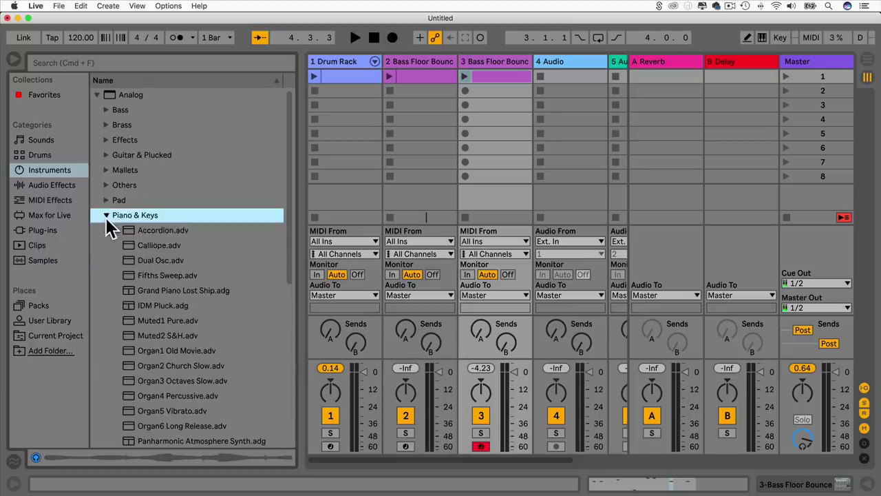
left_click(158, 246)
left_click(158, 261)
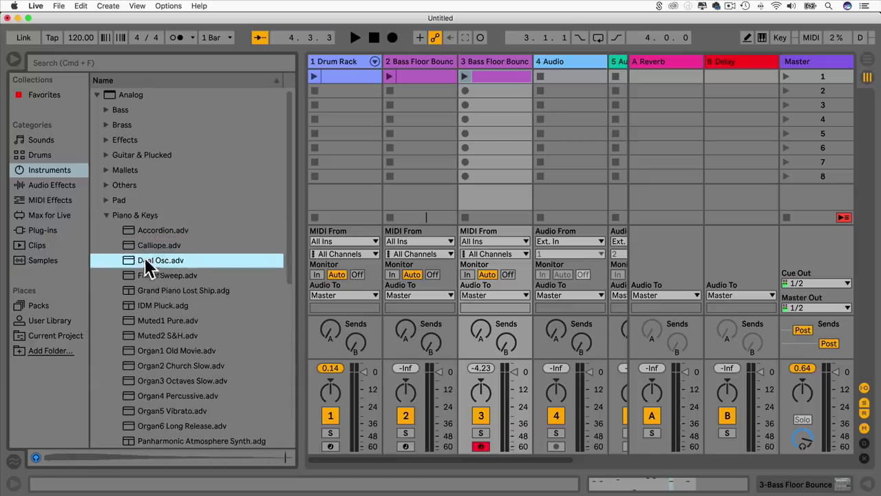
left_click_drag(144, 270, 479, 62)
Transpose all notes in the Dual Osc track's clip up one octave.
left_click(480, 74)
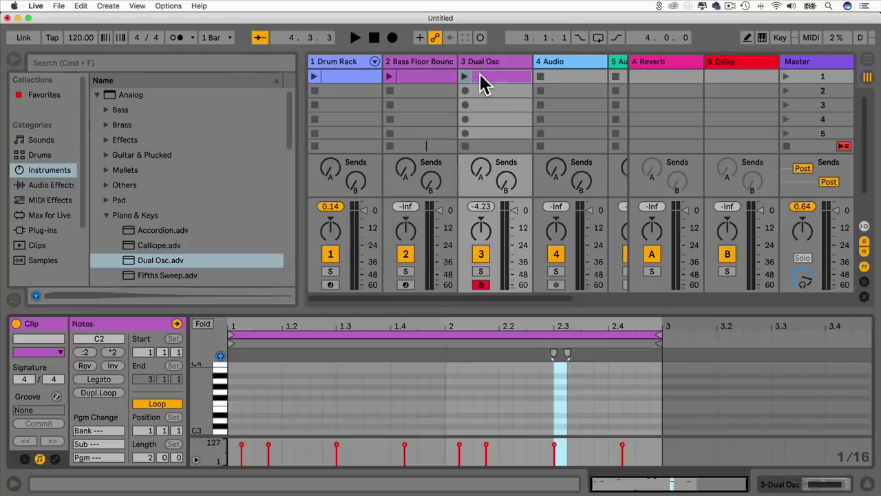
left_click_drag(429, 309, 419, 85)
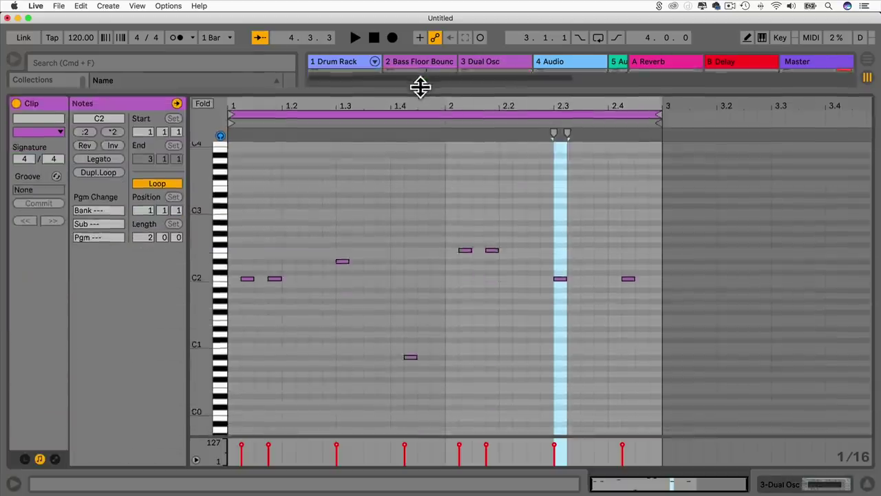
left_click(248, 279)
left_click(248, 279)
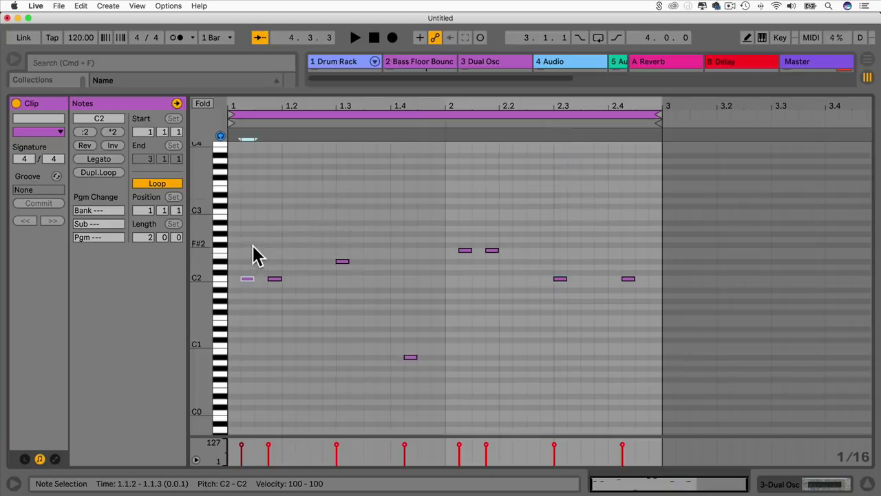
key("super+a")
key("shift")
key("shift+Up")
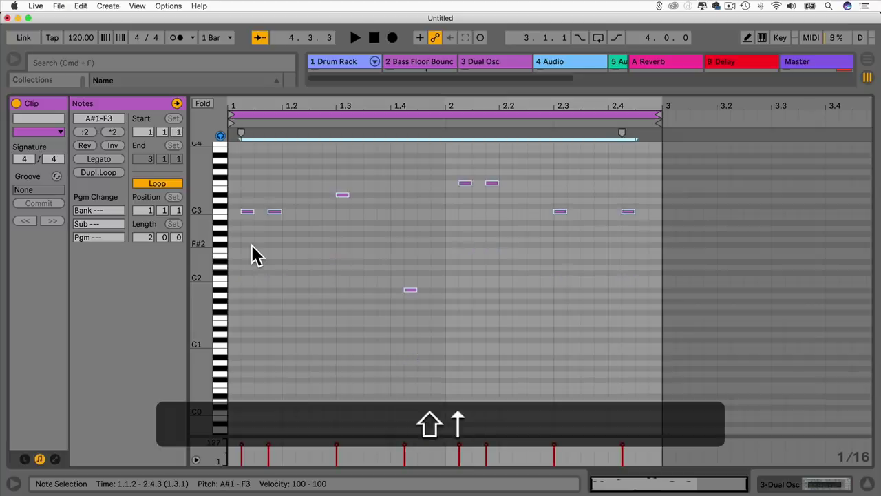
Copy all notes of the Dual Osc clip one octave higher, keeping the originals.
scroll(254, 241, "up", 3)
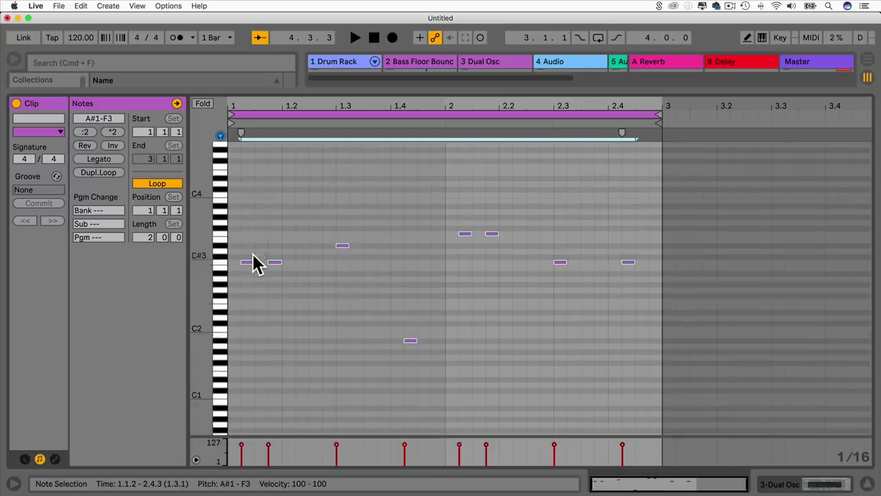
left_click(251, 249)
left_click(248, 263)
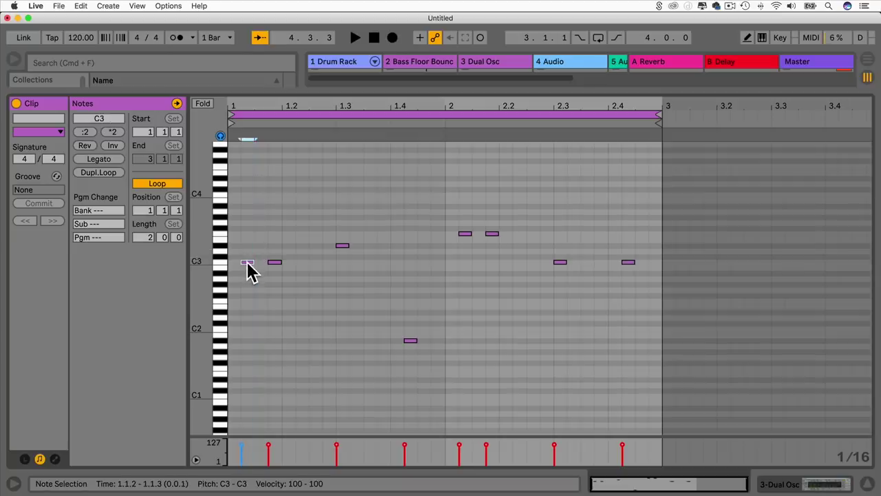
key("alt")
left_click_drag(242, 198, 654, 361)
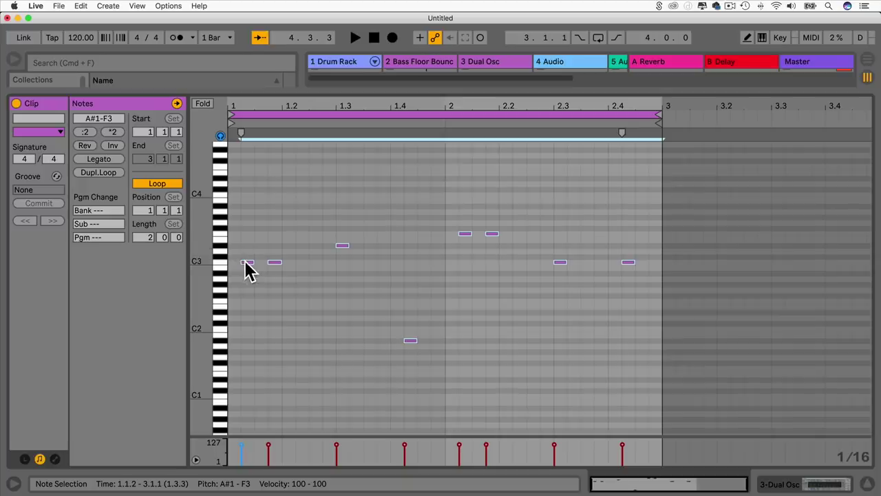
key("alt")
left_click_drag(245, 262, 246, 197)
left_click(246, 199)
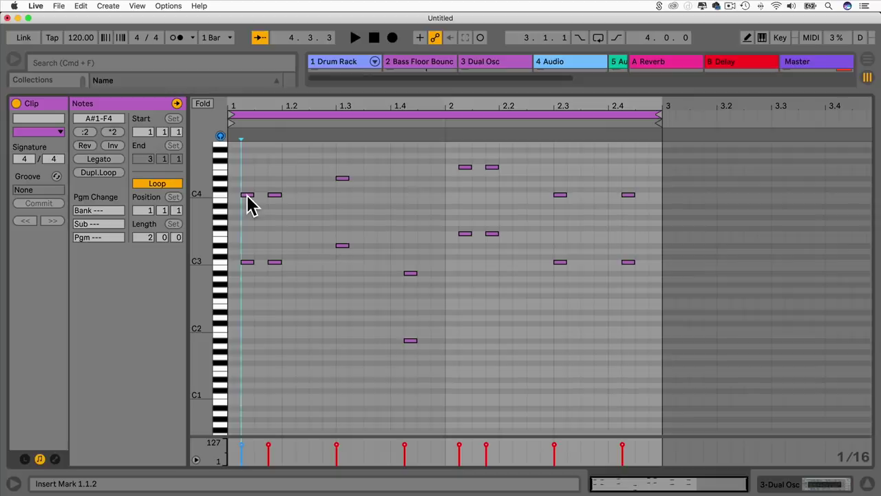
Raise the upper notes at 1.1.2 and 1.1.4 to D#4 and the upper note at 1.3 to G4.
left_click(247, 195)
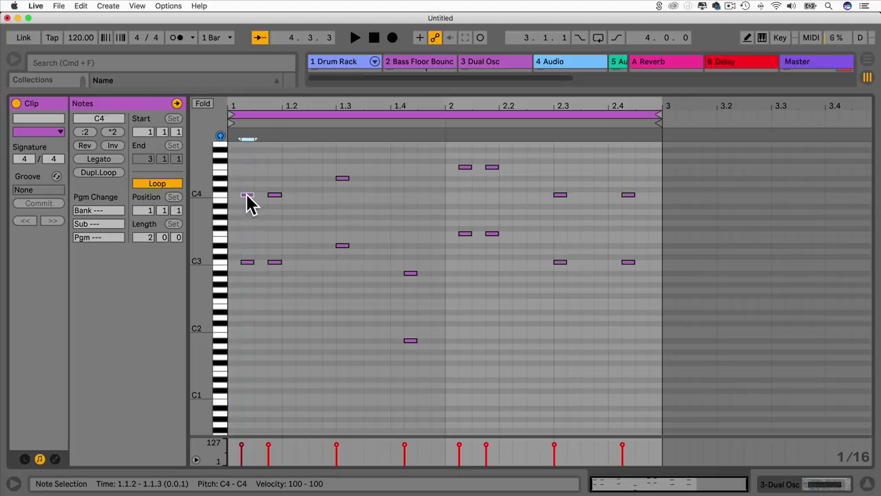
left_click_drag(247, 198, 274, 180)
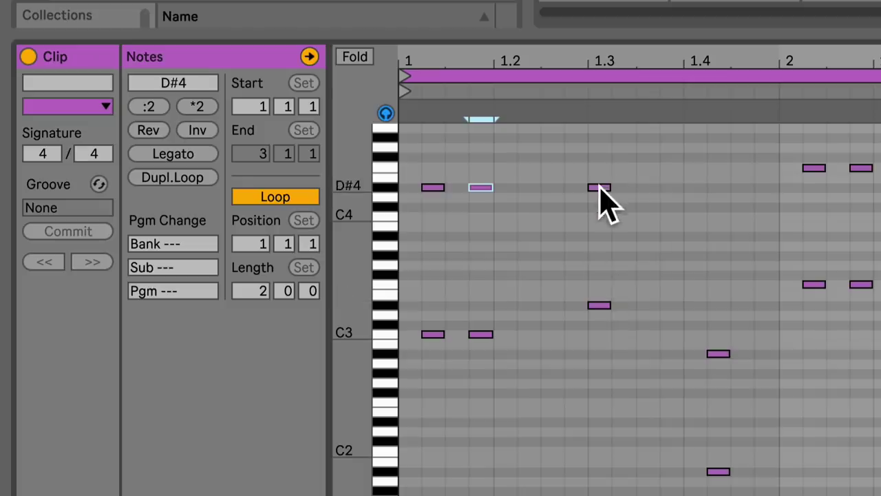
left_click_drag(602, 189, 601, 150)
Move the lower of the two notes at 1.4.2 up to D4.
left_click(718, 353)
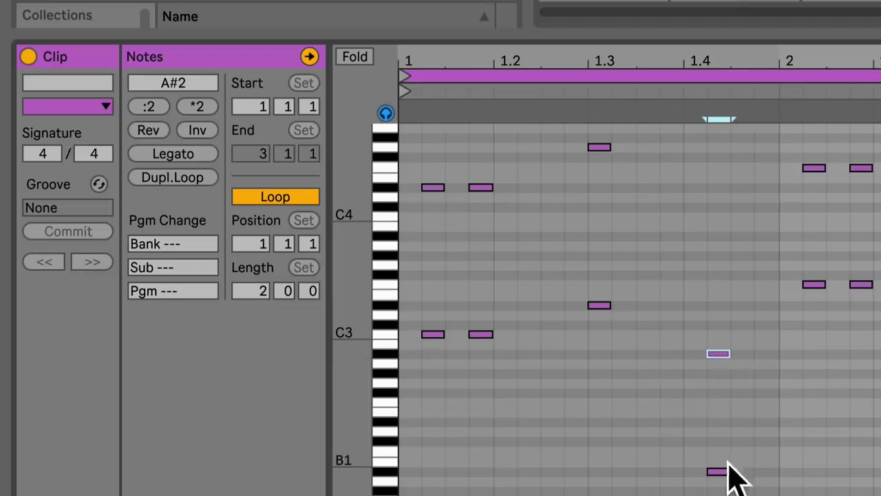
left_click_drag(722, 475, 720, 202)
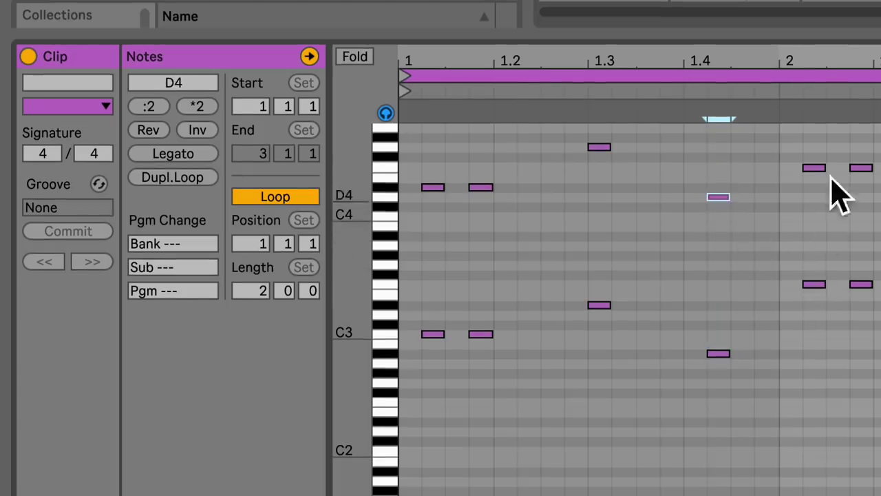
scroll(820, 180, "up", 5)
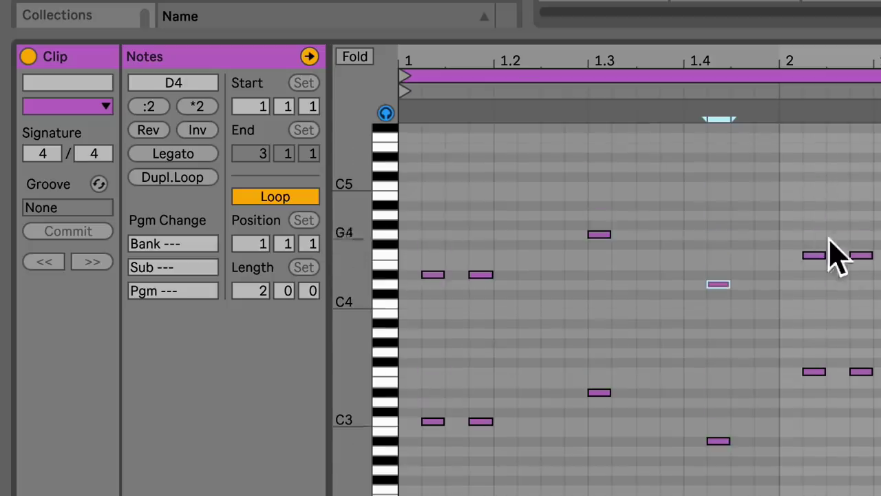
Raise the upper notes at 2.1.2 and 2.1.4 to G#4 and the upper notes at 2.3.1 and 2.4.2 to D#4.
left_click_drag(800, 221, 880, 279)
left_click_drag(819, 255, 817, 238)
left_click(816, 260)
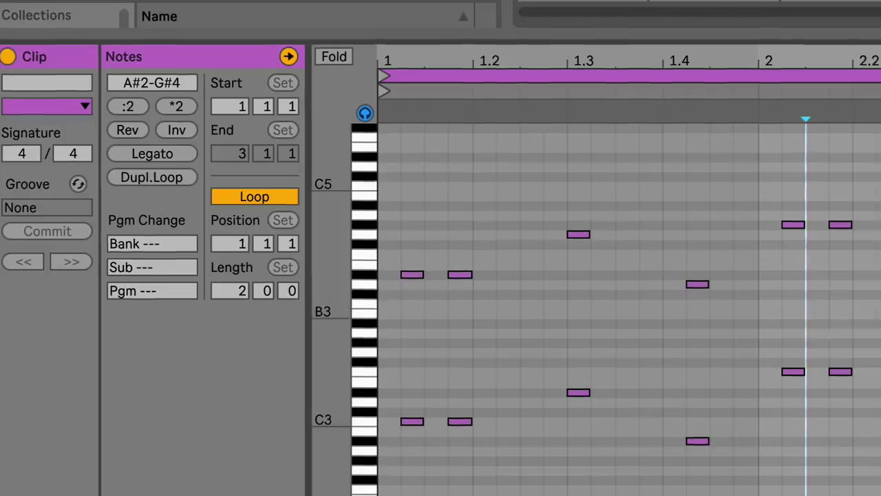
left_click_drag(749, 303, 749, 278)
left_click_drag(817, 303, 811, 276)
left_click(755, 372)
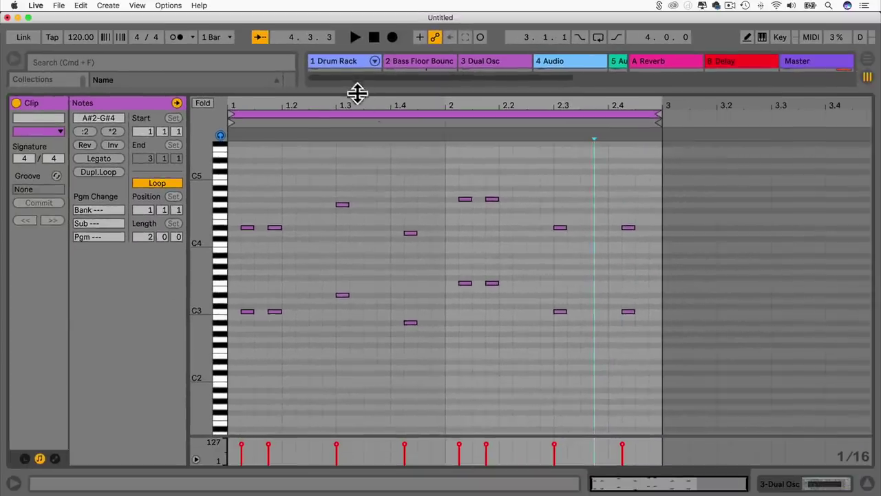
Play scene 1 to hear the Dual Osc chords with drums and bass, and stop all clips.
left_click_drag(358, 93, 362, 438)
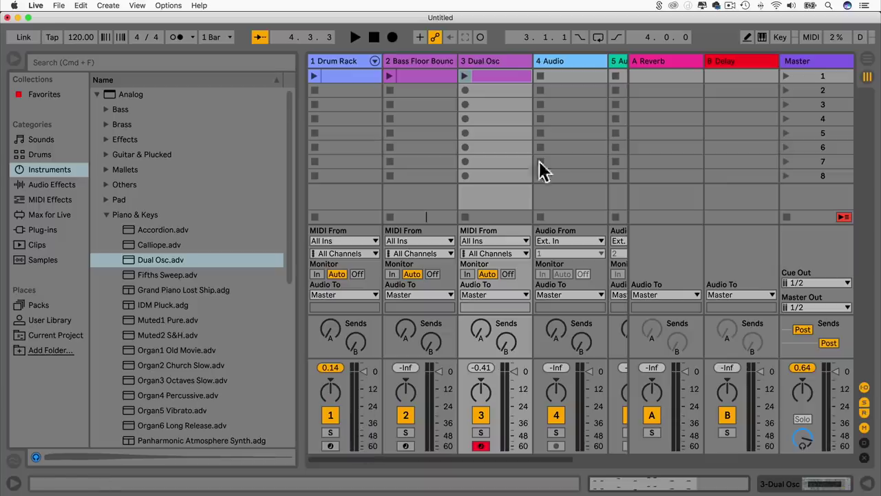
left_click(787, 73)
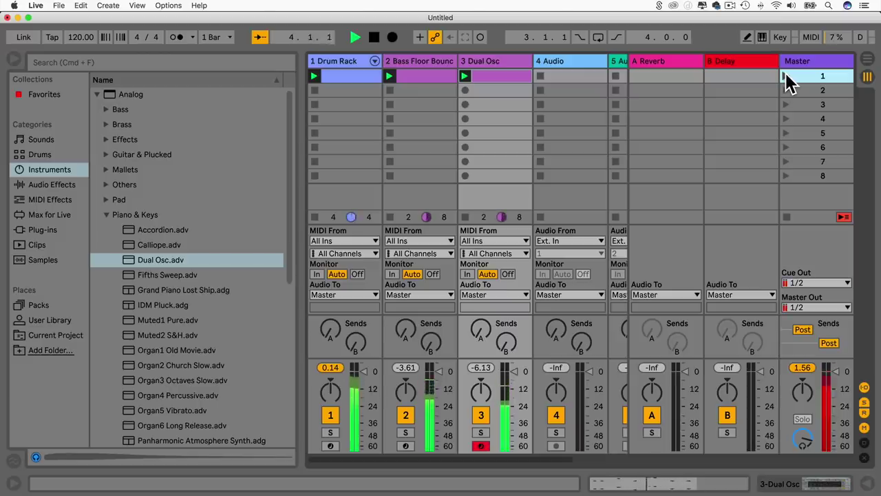
key("space")
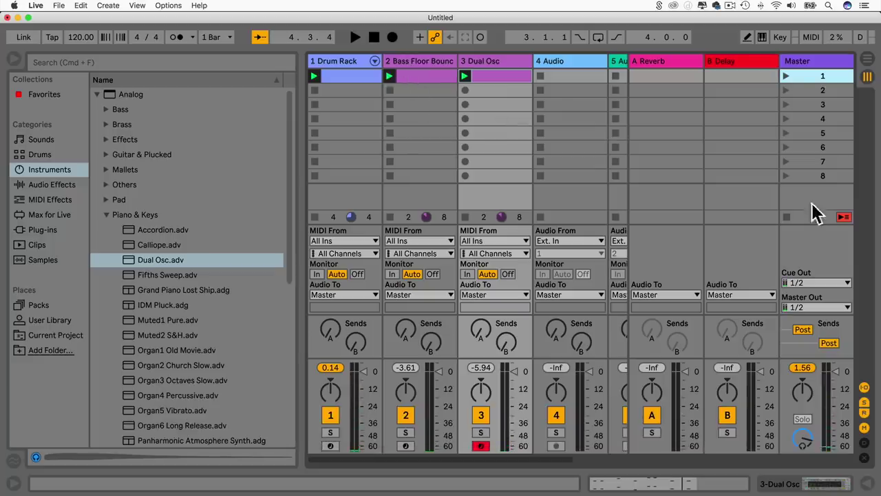
left_click(787, 218)
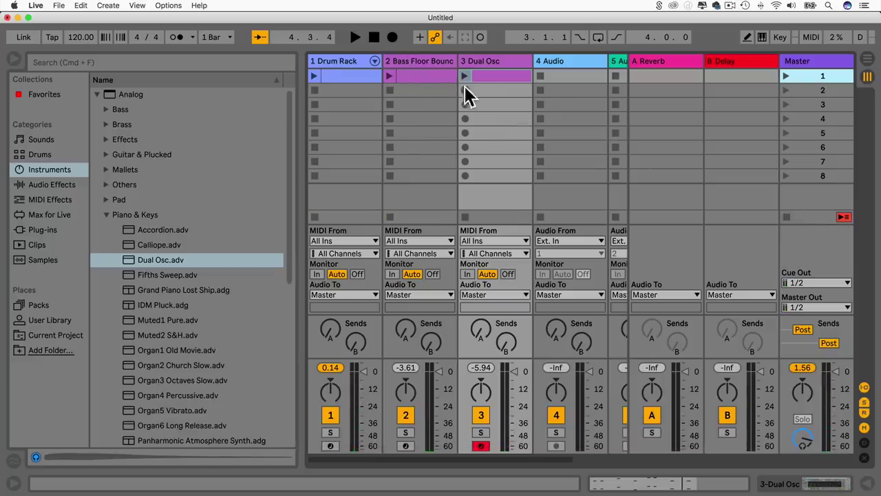
In the bass clip, copy existing notes to 1.2.2 (C2), 1.3.4 (D#2), 1.4.4 (A#0), 2.2.2 (F2), 2.3.4 and 2.4.4 (C2).
double_click(425, 76)
left_click_drag(342, 274, 336, 63)
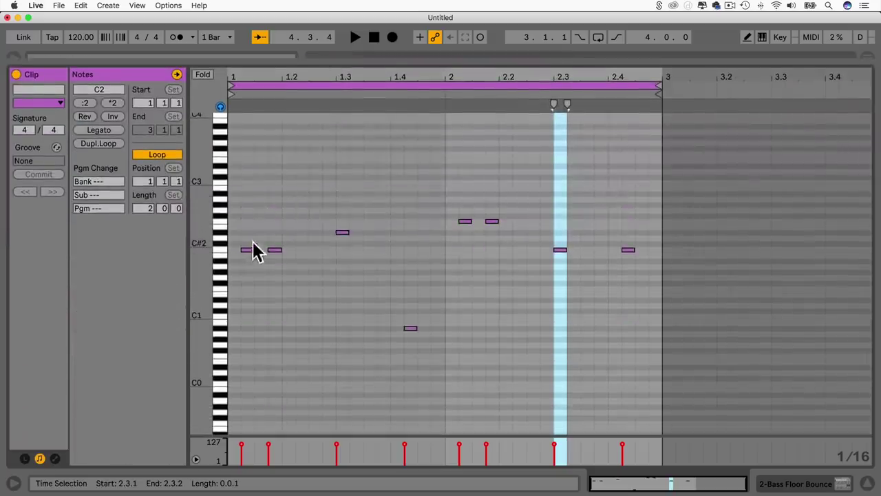
left_click(275, 250)
left_click_drag(274, 252, 377, 233)
left_click(412, 328, "alt")
left_click_drag(435, 328, 448, 329)
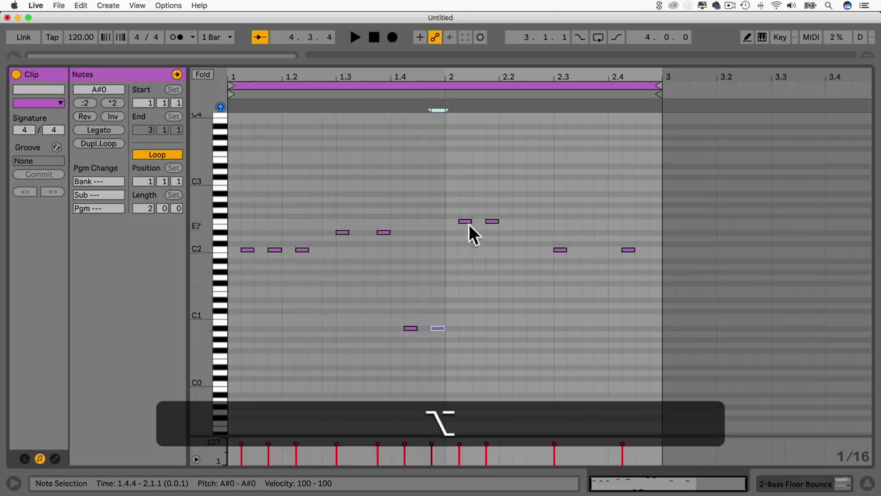
left_click_drag(497, 222, 522, 224)
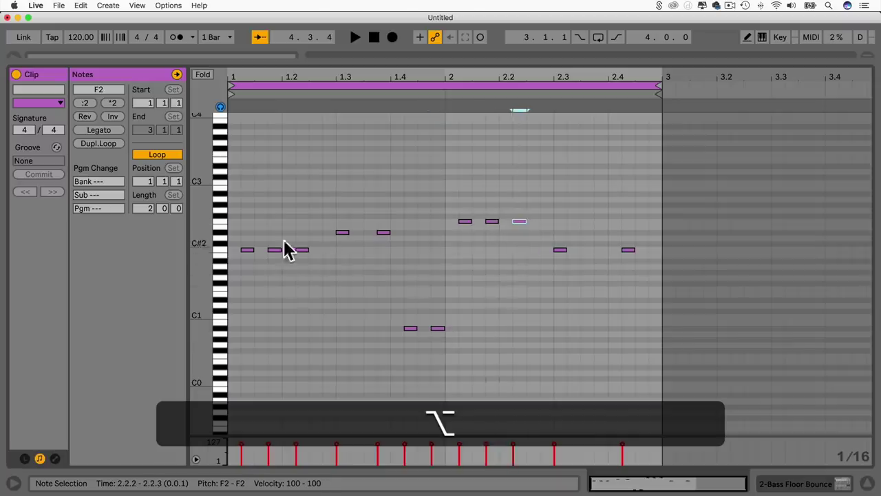
left_click_drag(557, 250, 651, 250)
Play scene 1 to check the denser bass line against its notes, and stop playback.
left_click_drag(375, 61, 375, 383)
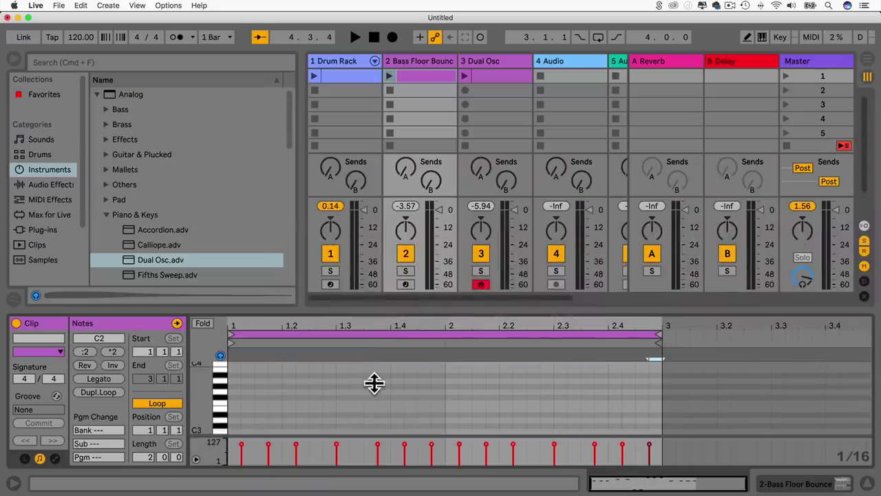
left_click(785, 75)
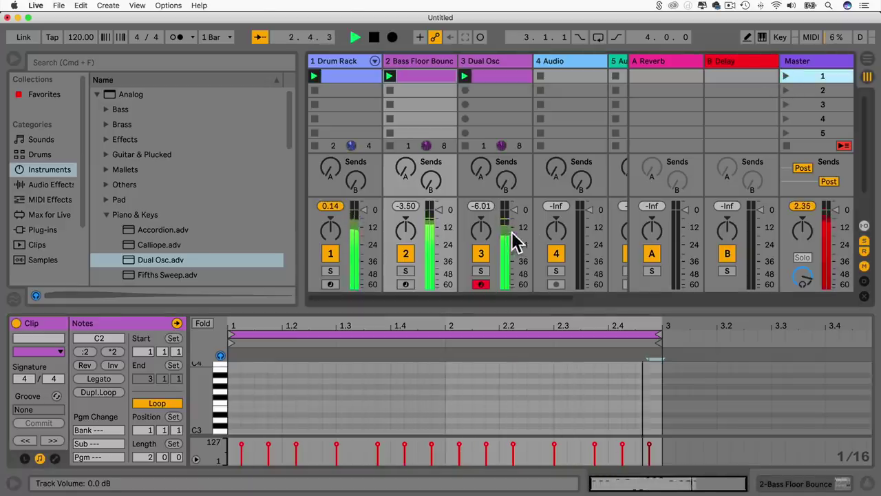
left_click_drag(443, 309, 438, 78)
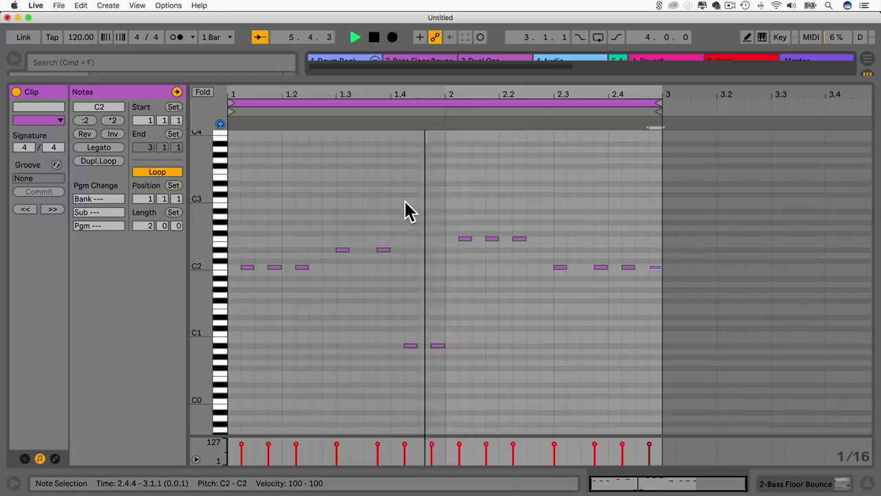
key("space")
Try moving the bass notes at 1.4.2 and 2.4.2 one sixteenth earlier, to 1.4.1 and 2.4.1, and listen to the loop.
left_click_drag(410, 351, 396, 352)
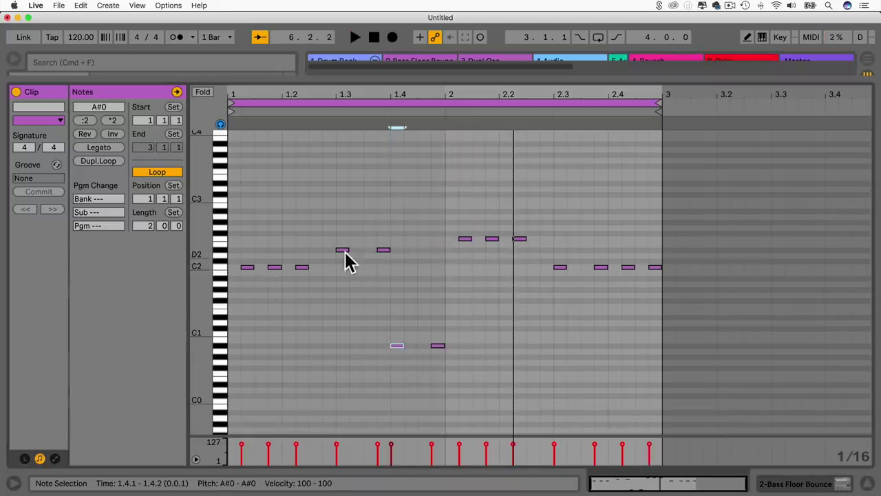
left_click_drag(385, 252, 383, 251)
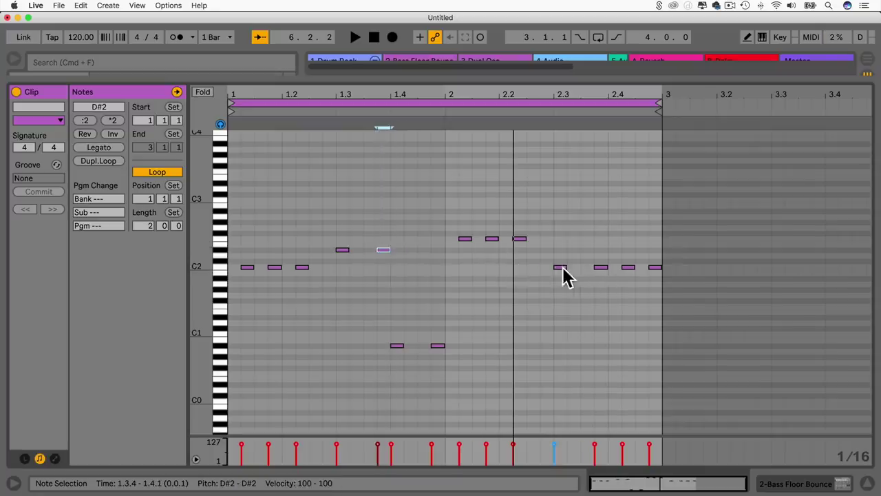
left_click_drag(627, 269, 617, 275)
left_click(599, 283)
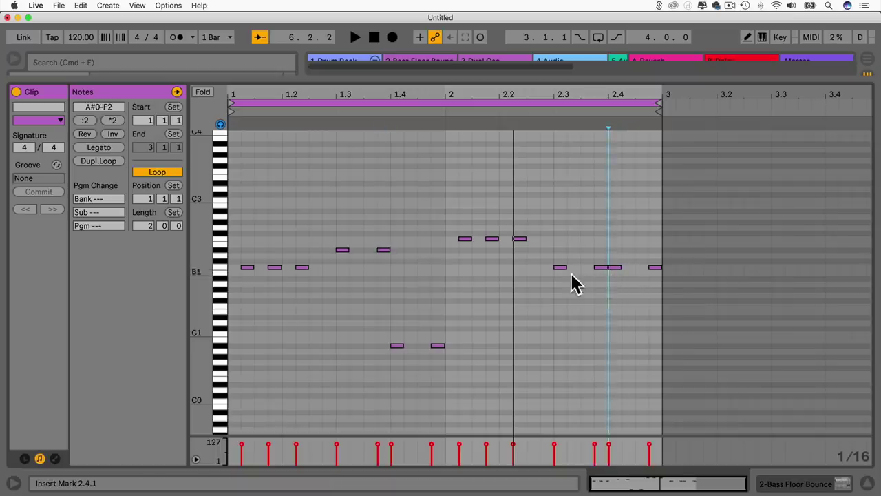
key("space")
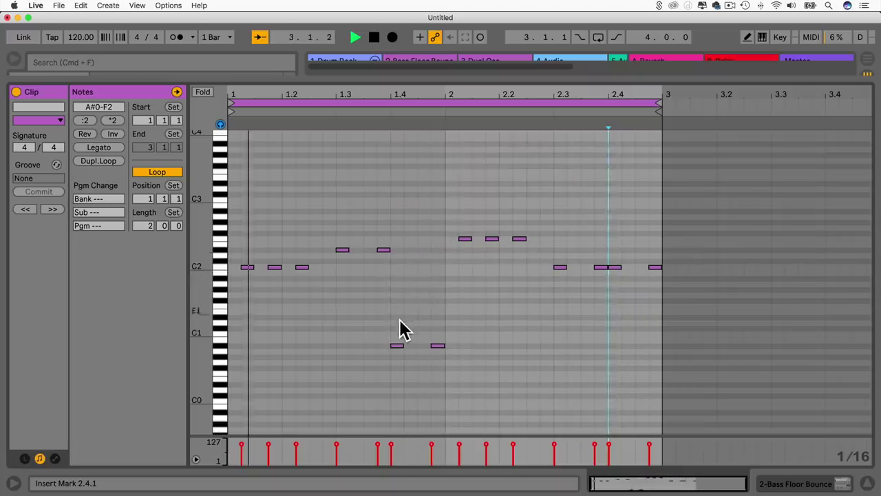
key("space")
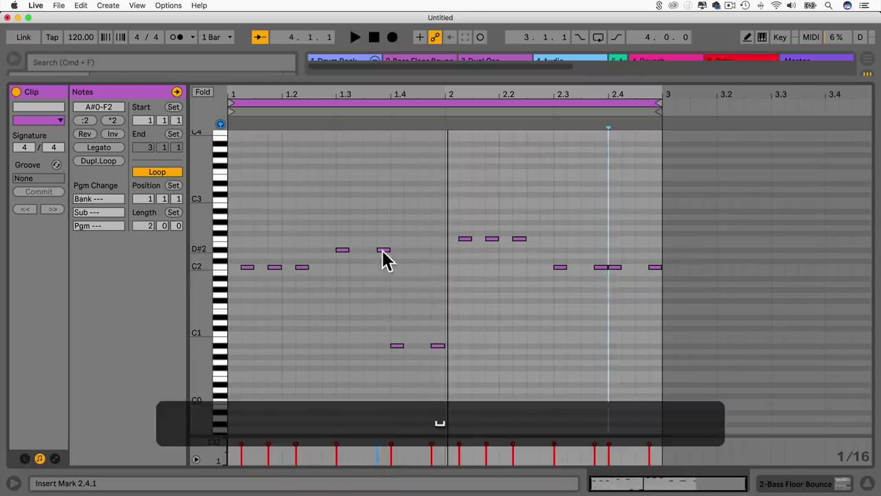
Move the bass note at 1.3.4 to 1.3.3 and the one at 2.3.4 to 2.3.3, and start playback.
left_click_drag(382, 251, 369, 252)
left_click_drag(602, 276, 588, 276)
key("space")
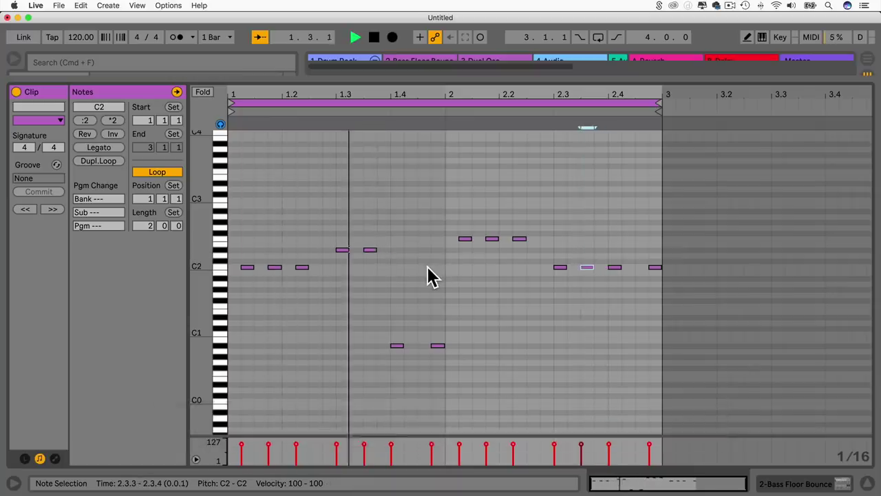
Return the bass notes at 1.4.1 and 2.4.1 to 1.4.2 and 2.4.2, and restart playback.
left_click(397, 347)
left_click_drag(398, 346, 410, 347)
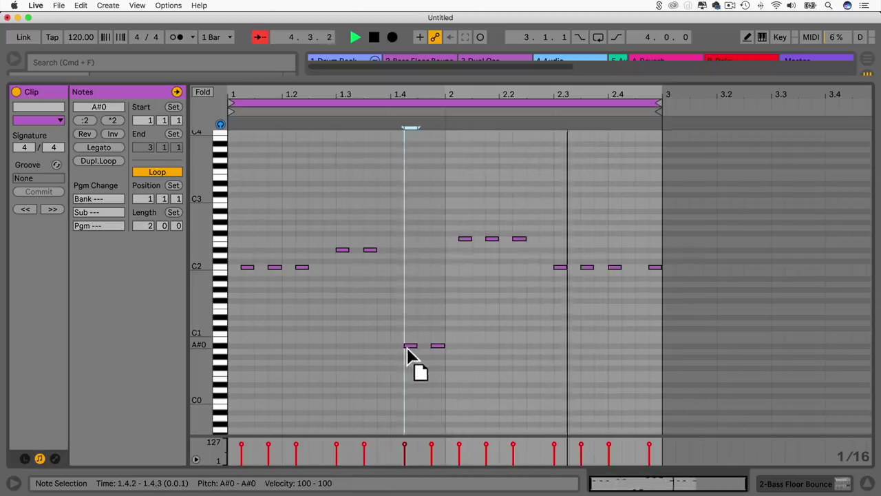
left_click_drag(615, 274, 630, 278)
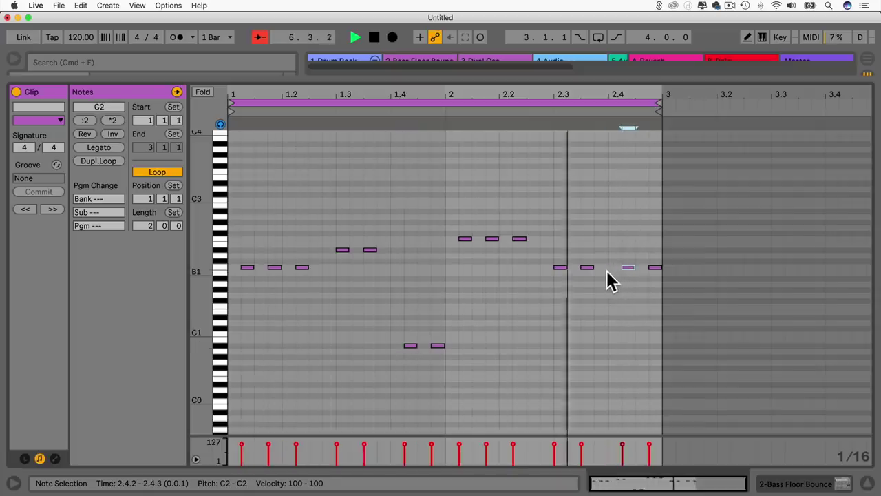
key("space")
key("space")
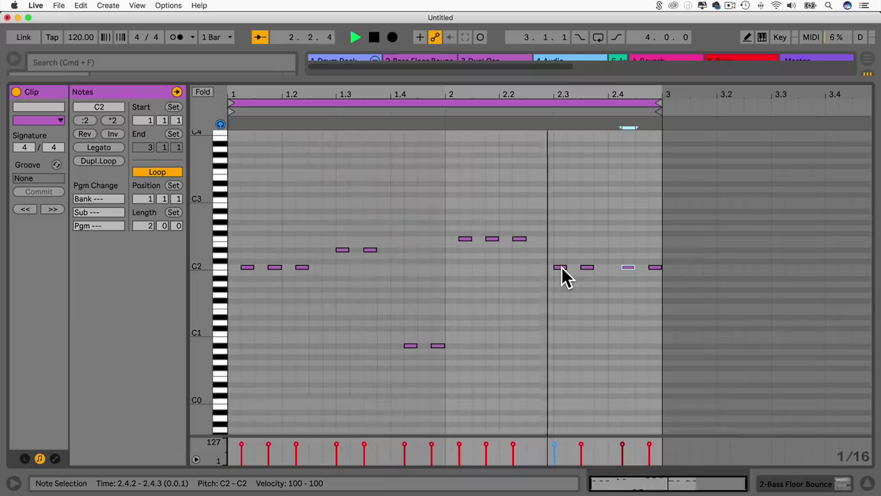
Raise the two A#0 bass notes to C2, keep them at 1.4.2 and 1.4.4, and listen to the loop.
left_click_drag(402, 368, 419, 267)
key("space")
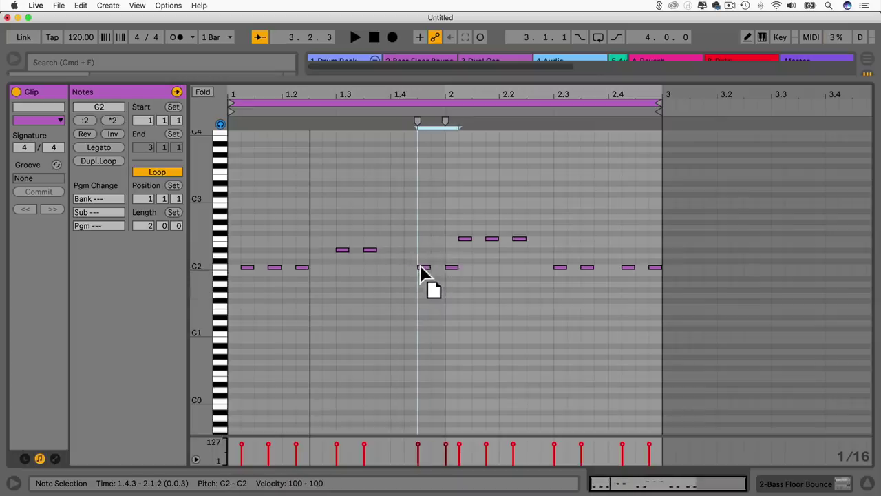
key("space")
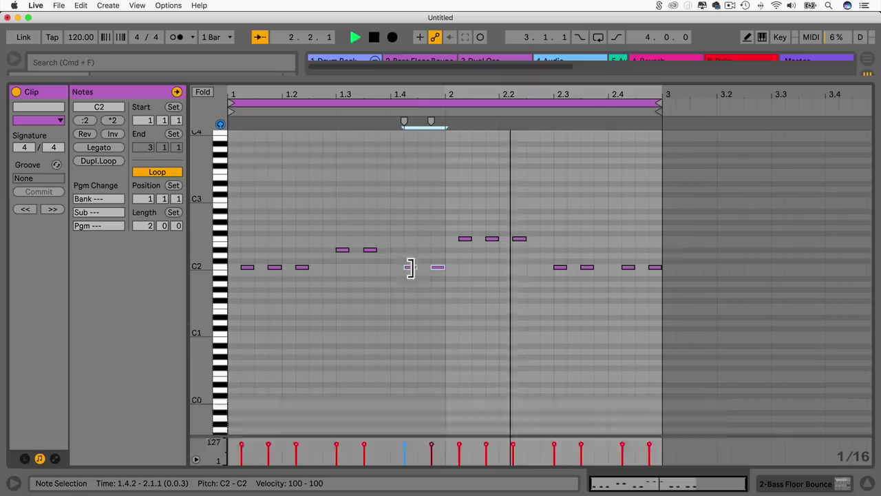
key("space")
left_click_drag(368, 78, 375, 333)
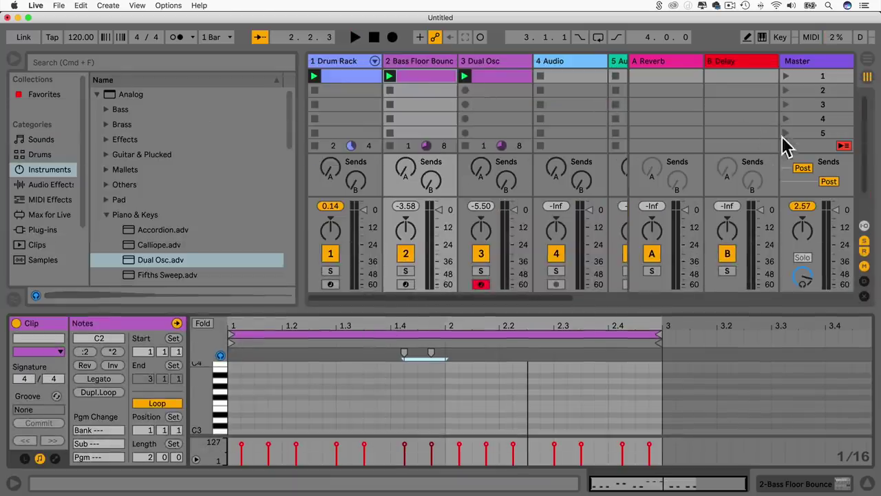
left_click(482, 77)
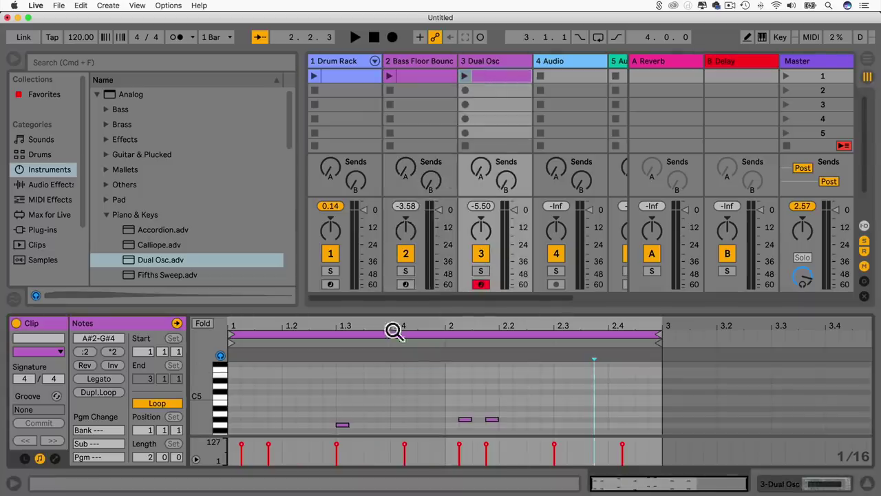
left_click_drag(387, 312, 423, 471)
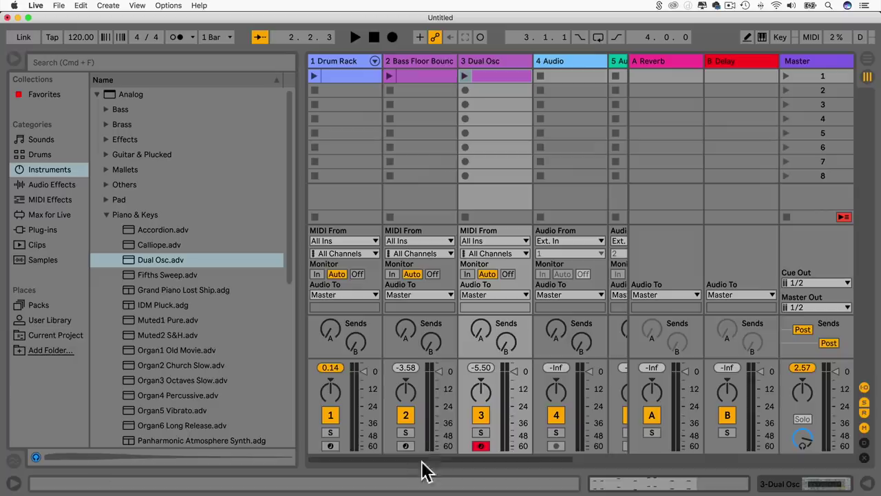
Set the two bass notes at 1.4.2 and 1.4.4 to A#1, play the loop briefly and stop it.
double_click(417, 88)
left_click_drag(383, 305, 389, 68)
mouse_move(407, 239)
left_mouse_down()
mouse_move(429, 305)
mouse_move(413, 278)
left_mouse_up()
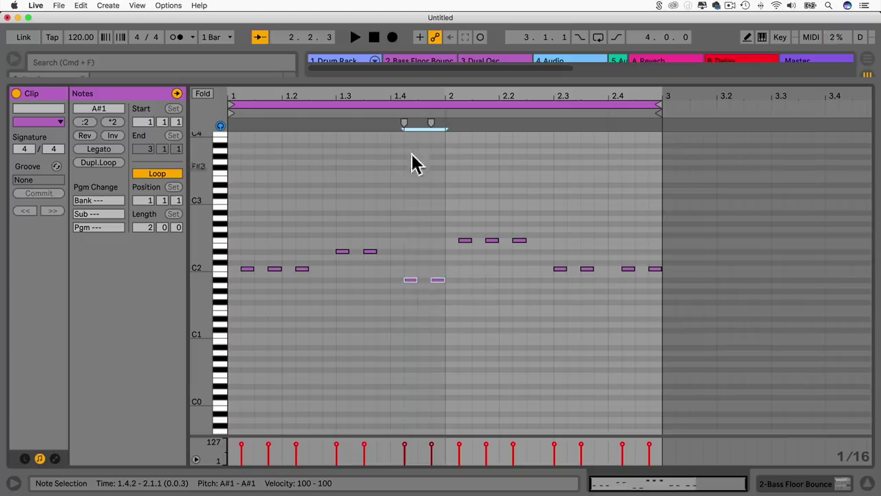
key("space")
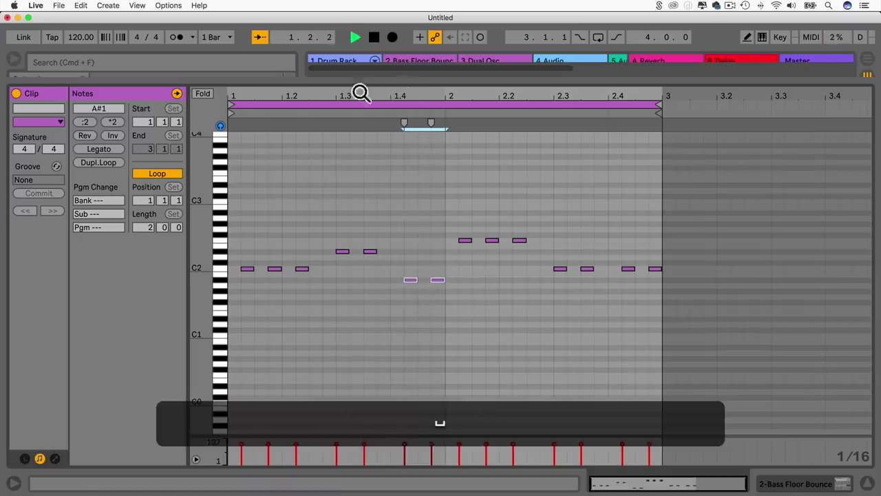
left_click(374, 38)
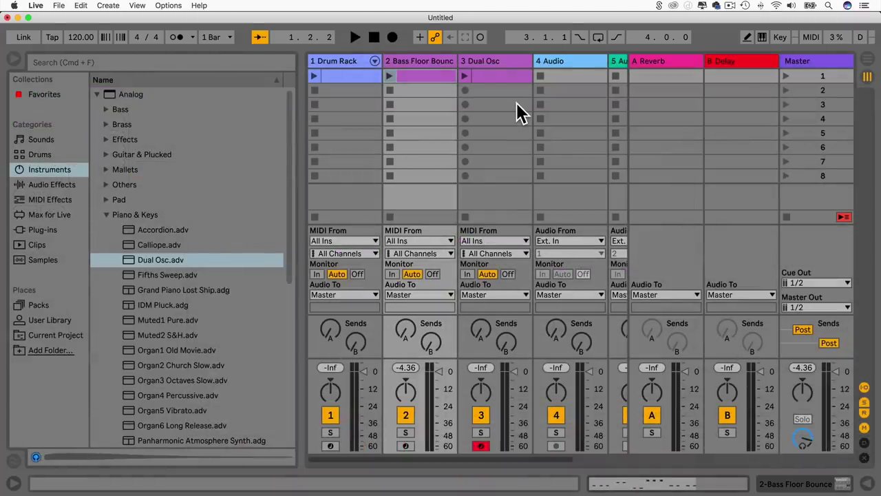
Copy the bass clip into the scene 2 slot of the same track and show the copy's notes.
left_click(426, 78)
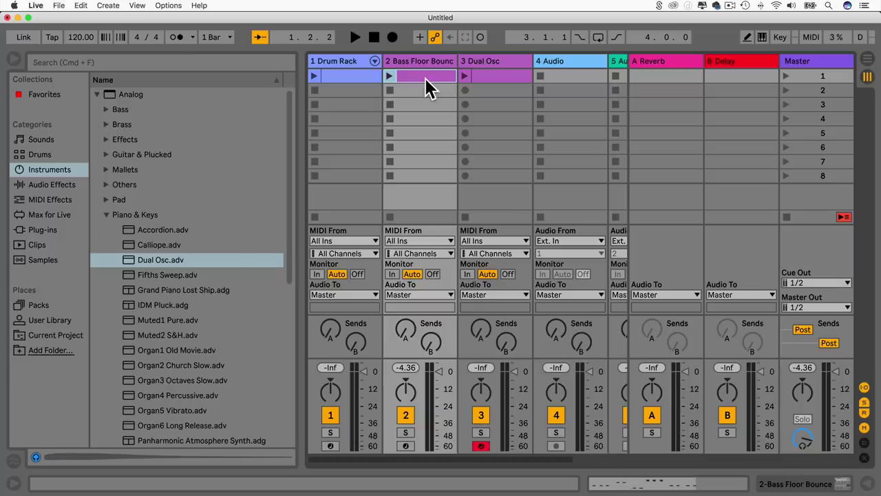
left_click_drag(425, 78, 425, 89, "alt")
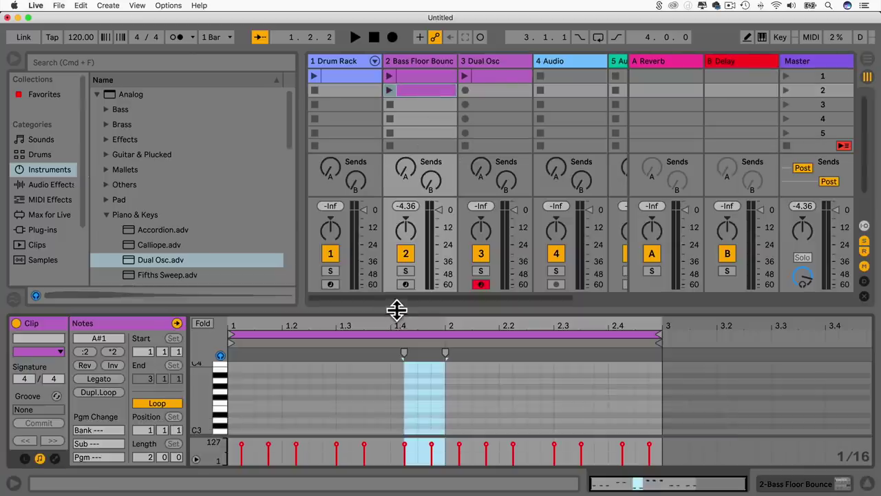
left_click_drag(397, 310, 409, 86)
Move all notes of the copied bass clip that are not on C2 to C2, keeping their timing.
left_click_drag(329, 228, 342, 284)
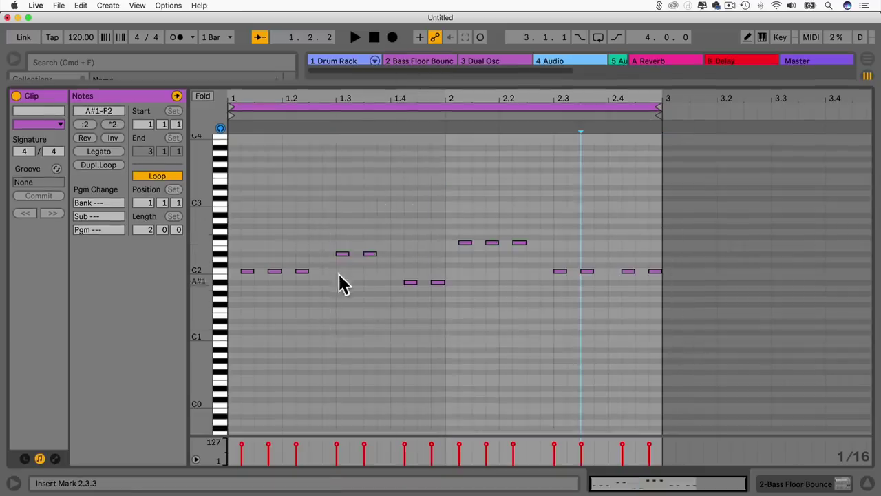
left_click_drag(336, 234, 344, 271)
left_click(344, 266)
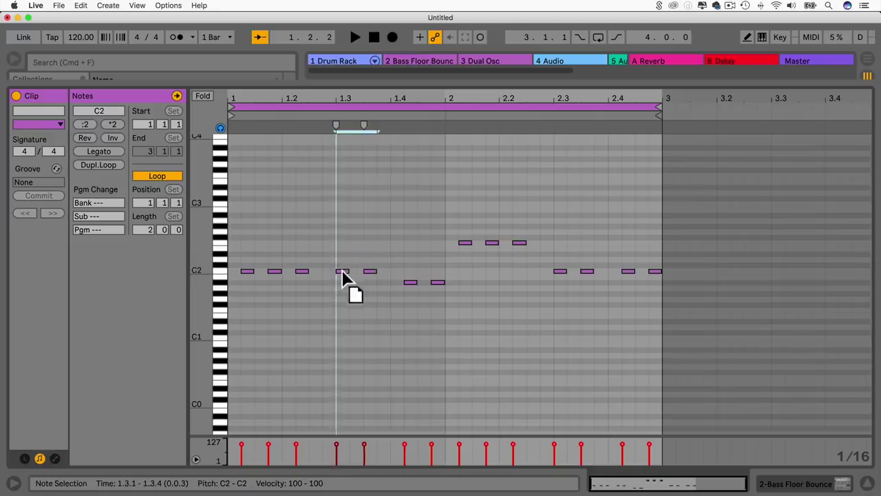
mouse_move(405, 272)
left_mouse_down()
mouse_move(441, 291)
mouse_move(407, 272)
left_mouse_up()
left_click_drag(468, 230, 518, 268)
left_click_drag(468, 253, 472, 281)
left_click(459, 250)
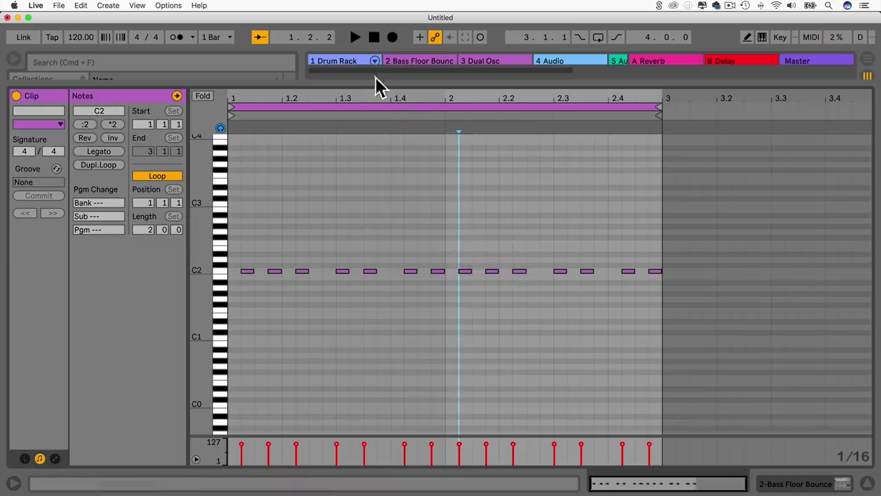
Close the note editor and colour the scene 2 bass clip white.
left_click_drag(365, 83, 392, 482)
left_click(417, 90)
right_click(417, 89)
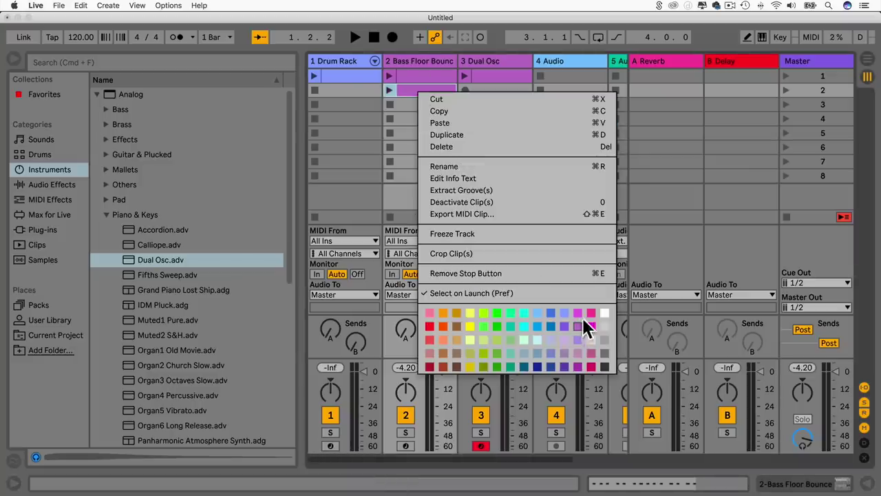
left_click(604, 314)
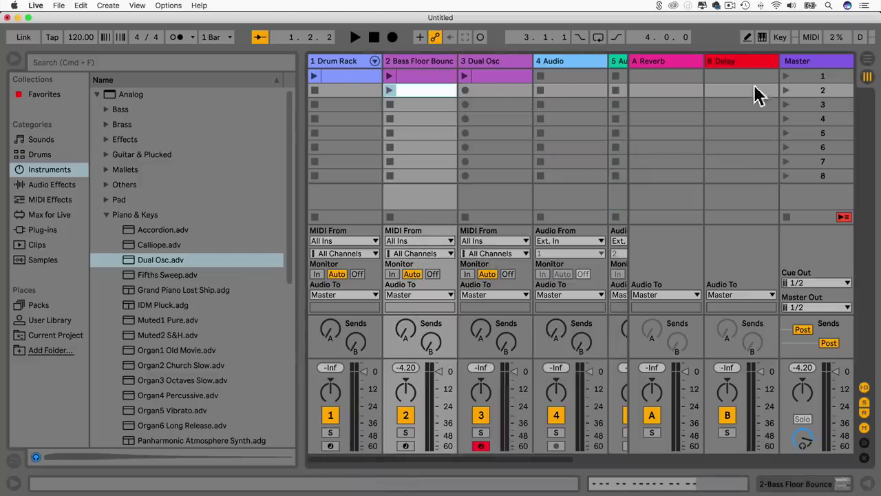
Play scene 1, compare the scene 2 bass clip with the original bass clip, and stop playback.
left_click(785, 76)
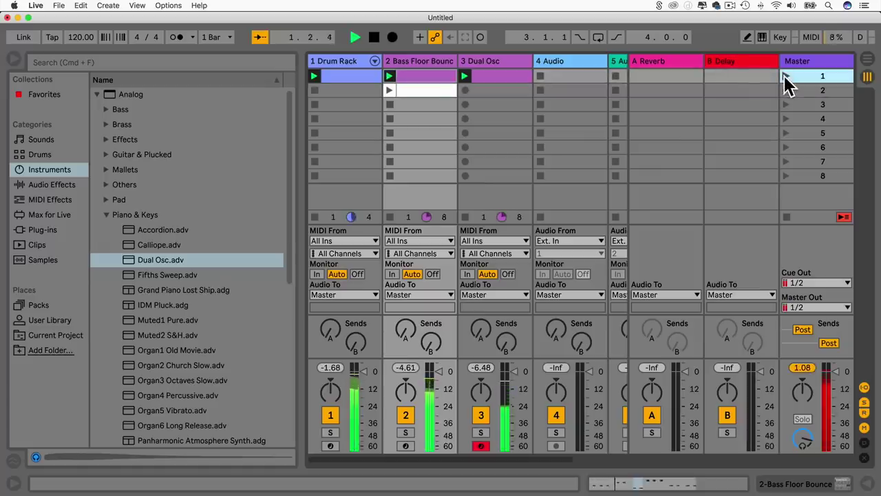
left_click(391, 90)
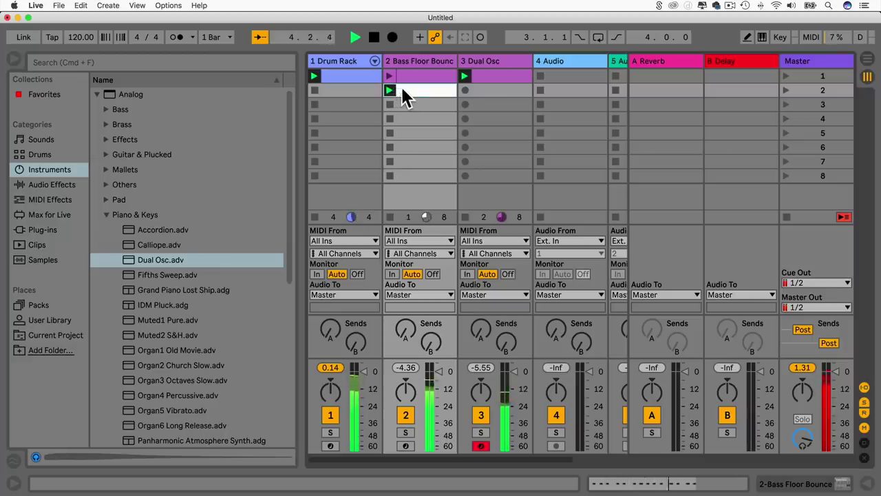
left_click(389, 77)
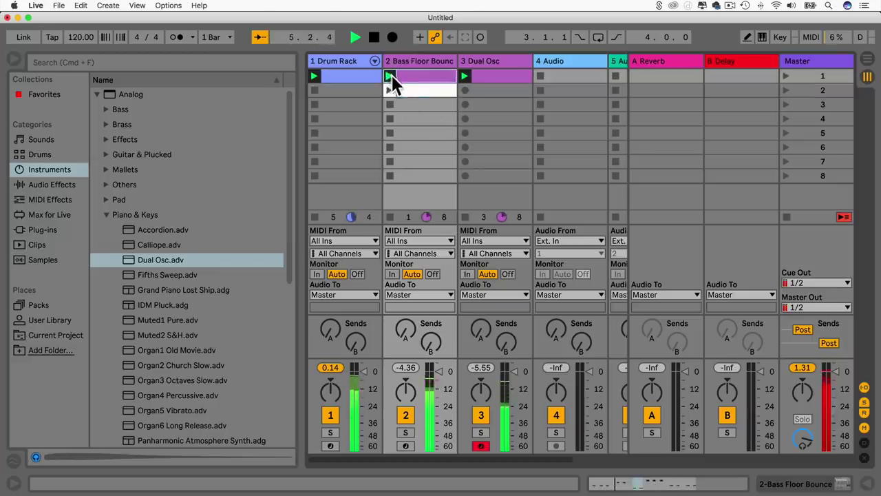
key("space")
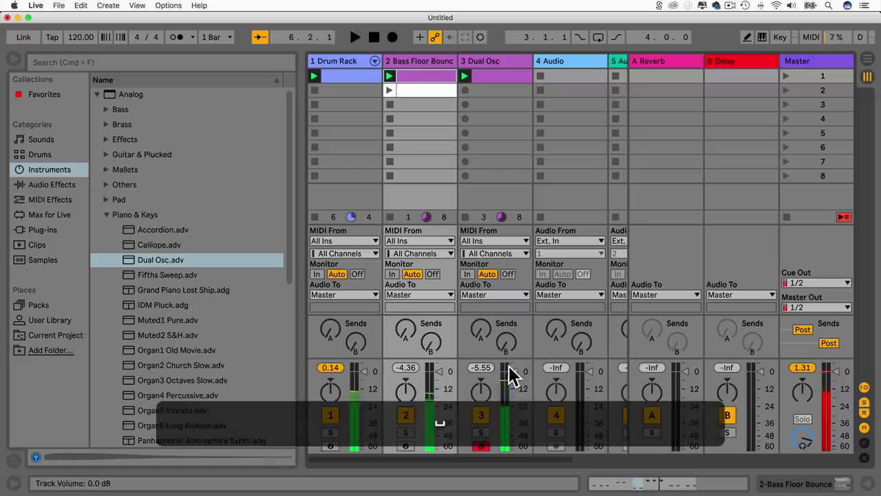
Lower the Dual Osc and bass track volumes, set Drum Rack to -1.6 dB, and listen with both bass clips.
left_click_drag(513, 372, 513, 375)
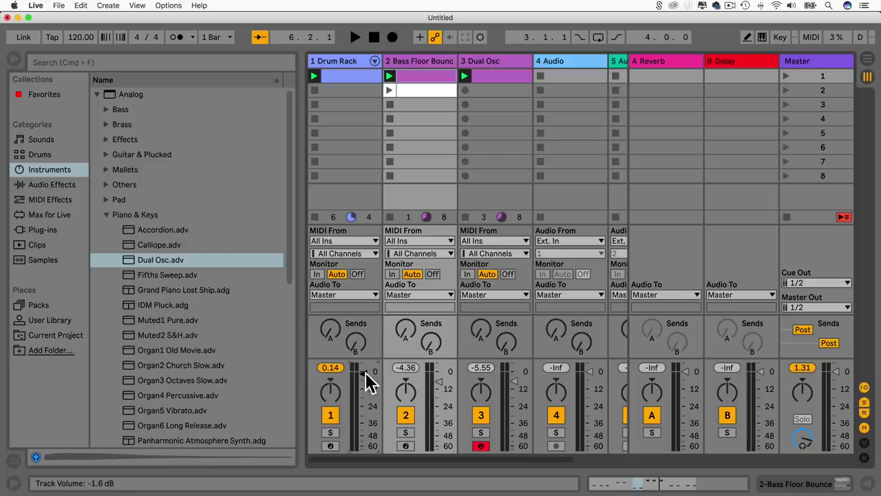
key("space")
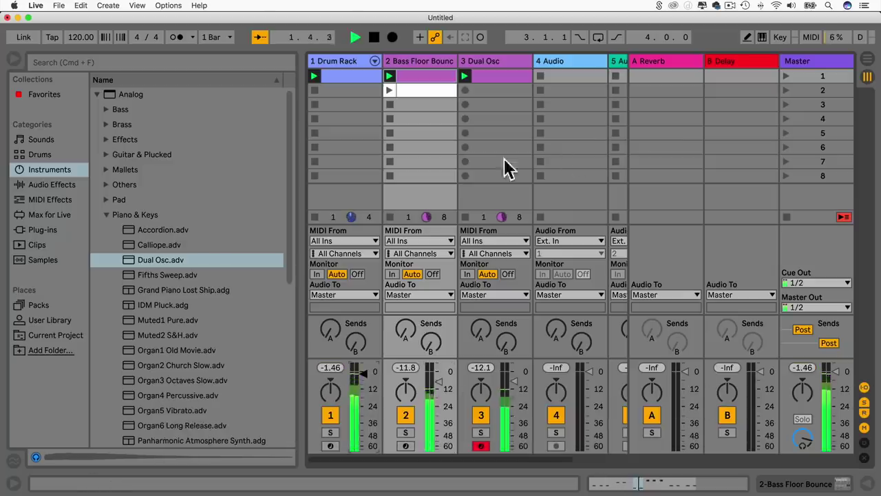
left_click(389, 90)
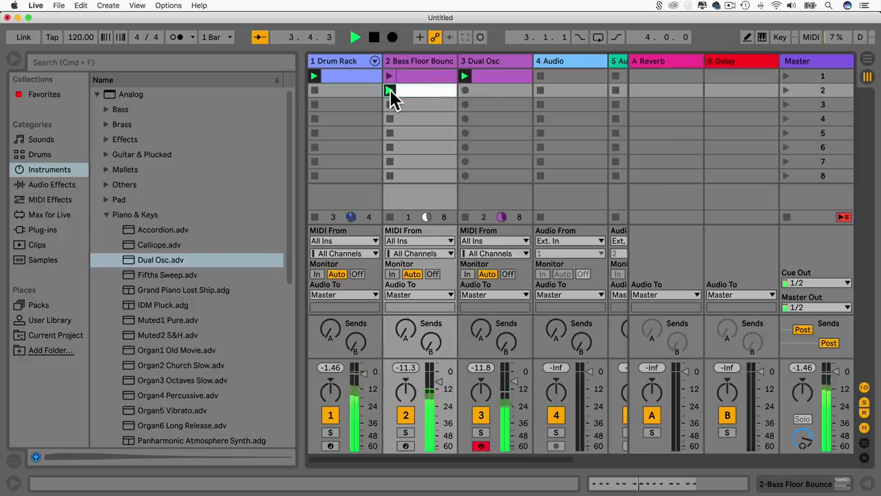
Copy the Dual Osc clip into the scene 2 slot of the same track and show the copy's notes.
left_click(490, 78)
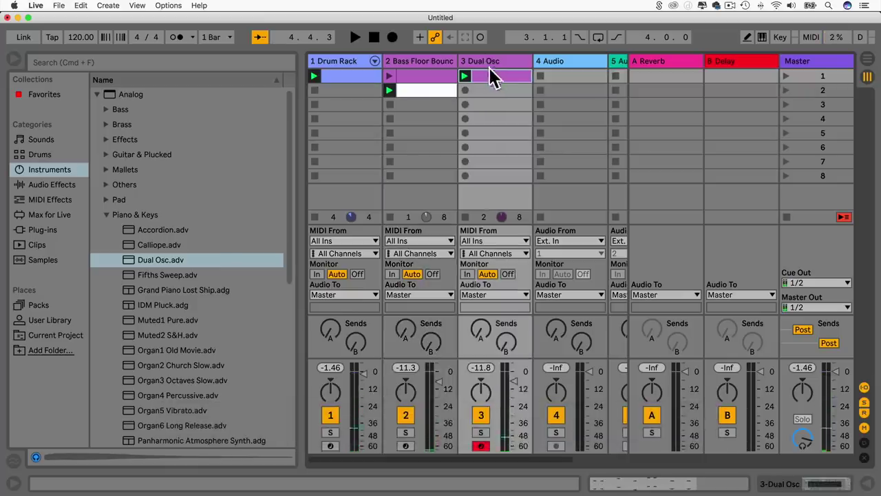
key("alt")
left_click_drag(490, 78, 484, 92)
double_click(484, 91)
left_click_drag(394, 324, 370, 106)
Move the chord notes at 1.3.1 and 1.4.2 to C3 and D#4, keeping their timing.
left_click_drag(321, 184, 346, 339)
left_click_drag(340, 307, 343, 329)
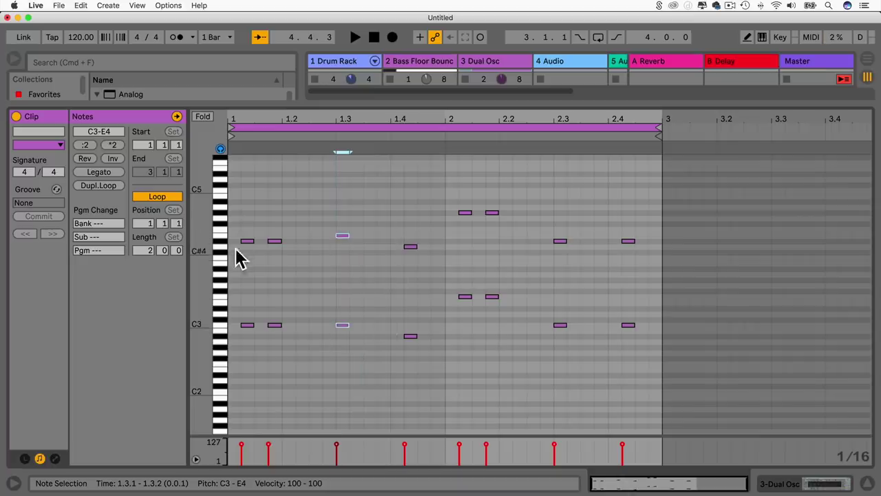
left_click(338, 316)
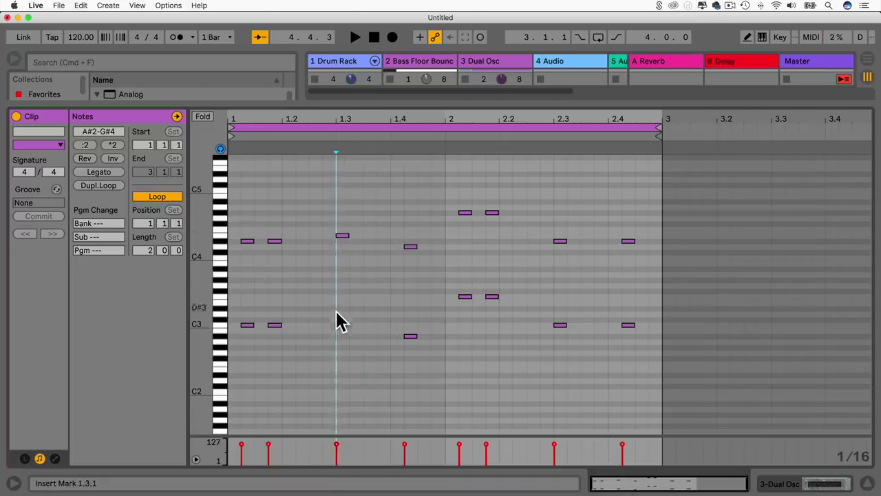
left_click_drag(342, 334, 343, 250)
left_click(407, 242)
left_click(410, 246)
left_click_drag(409, 251, 411, 327)
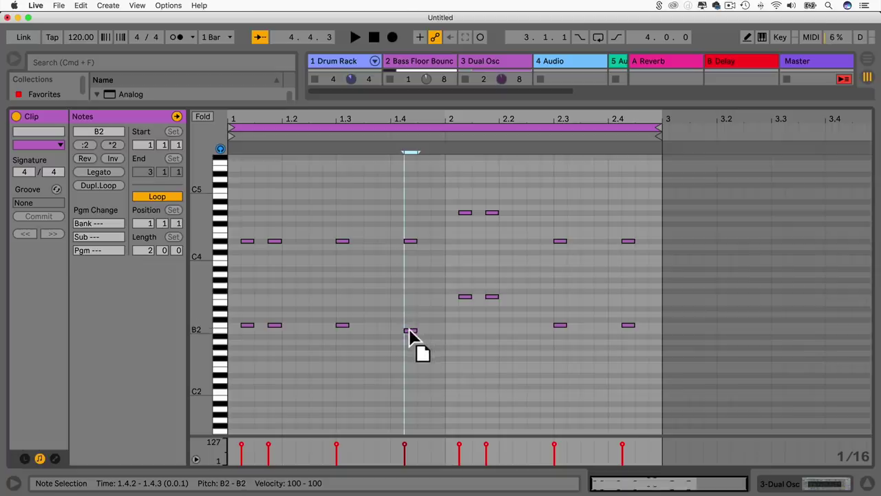
left_click(447, 261)
Move the lower notes at 2.1.2 and 2.1.4 to C3 and the upper ones to D#4.
left_click_drag(507, 290, 466, 325)
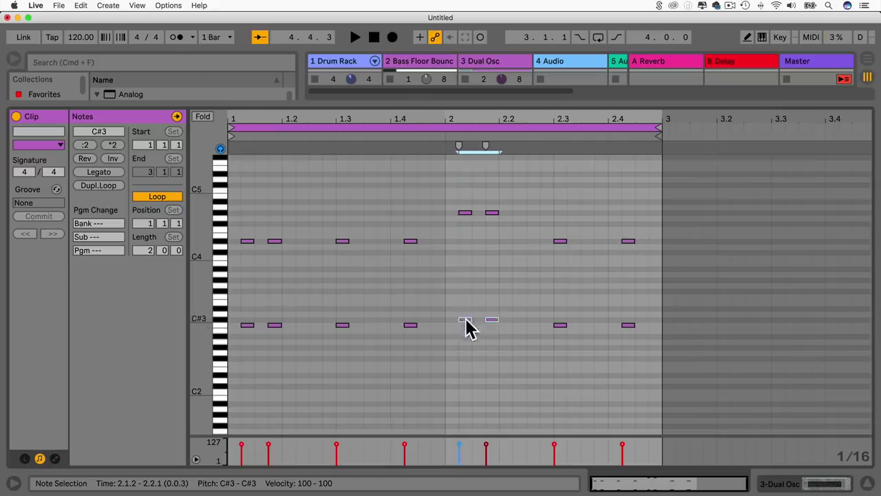
left_click(451, 242)
left_click_drag(442, 196, 510, 234)
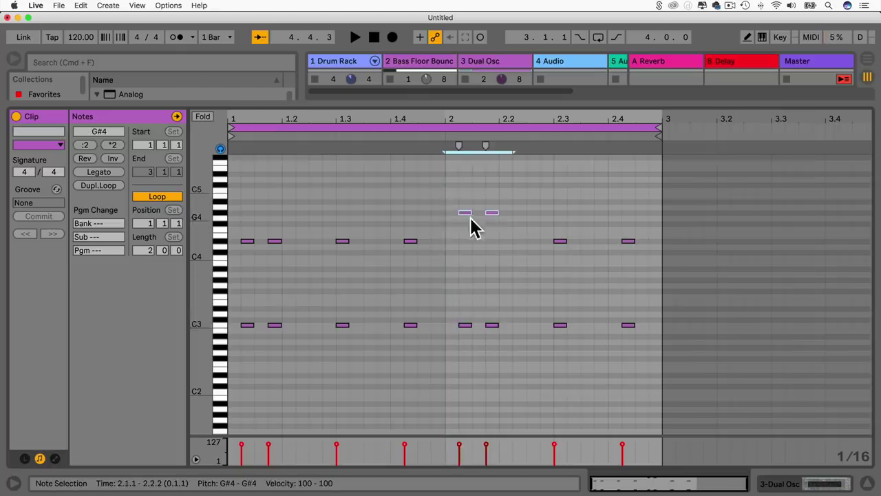
left_click_drag(466, 213, 466, 242)
left_click(579, 227)
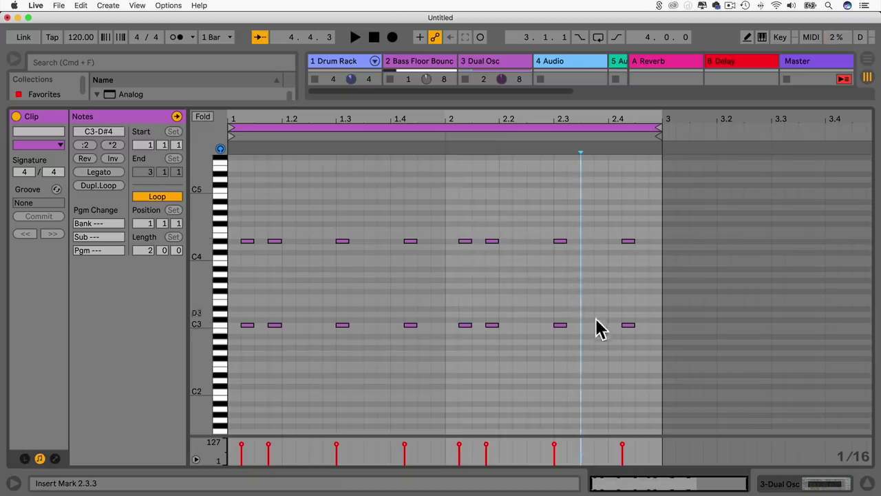
Launch scene 2 and colour its Dual Osc clip grey.
left_click_drag(351, 101, 486, 303)
left_click(786, 90)
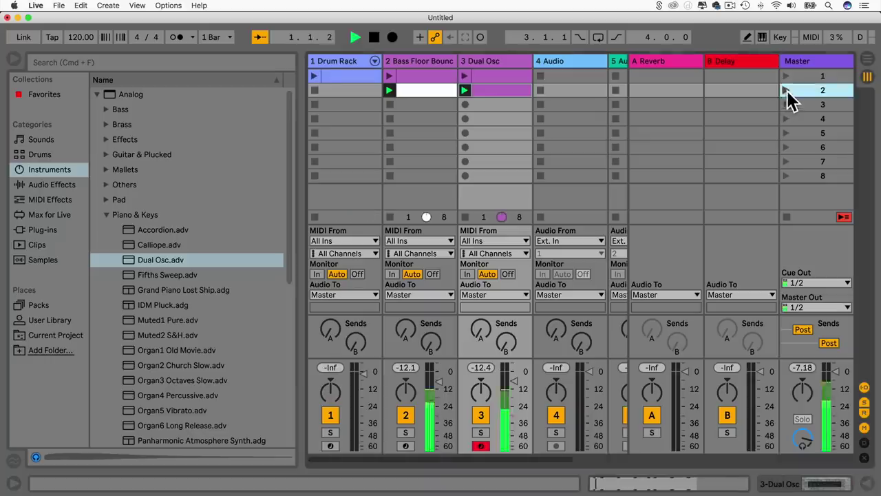
right_click(492, 90)
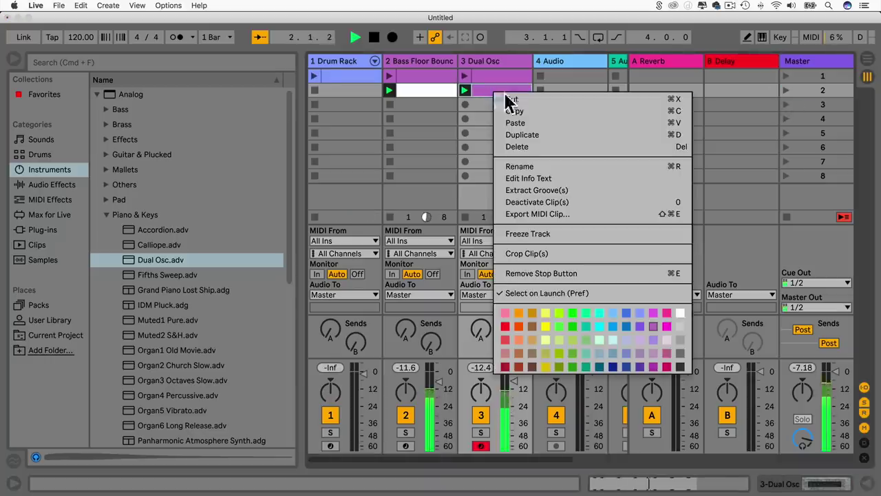
left_click(681, 347)
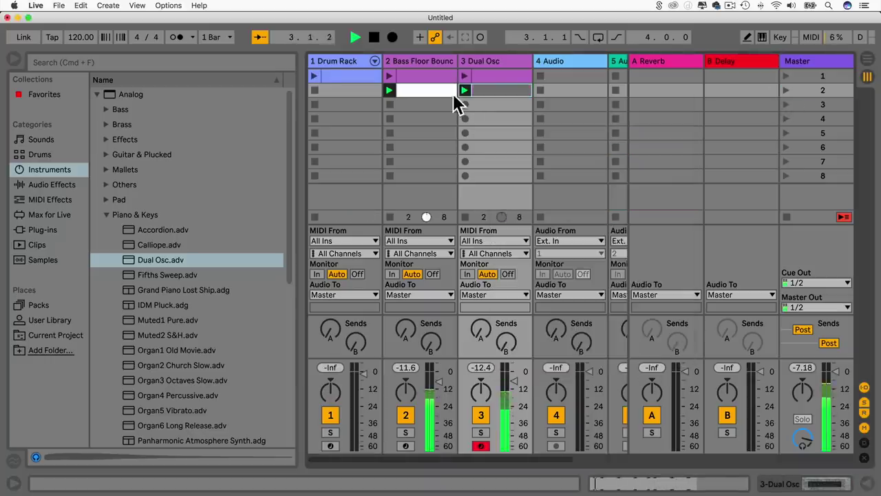
Compare the original Dual Osc clip with the scene 2 variation while the bass variation plays.
left_click_drag(464, 74, 464, 74)
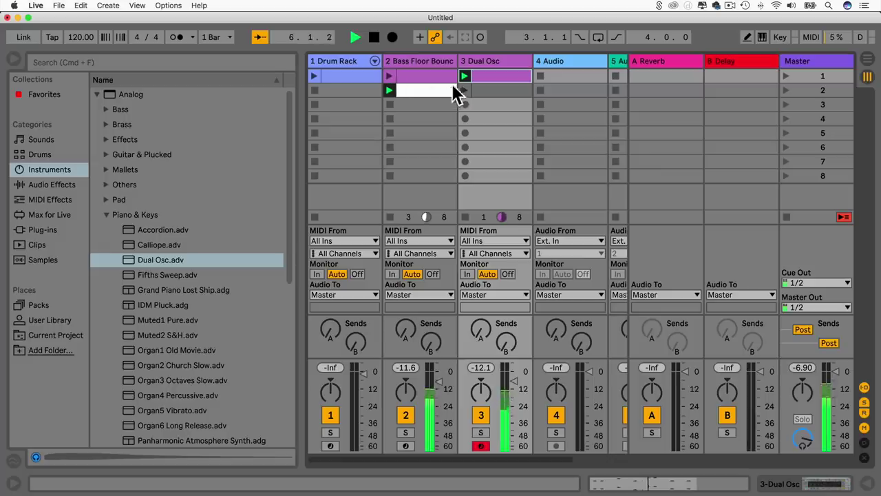
left_click(464, 92)
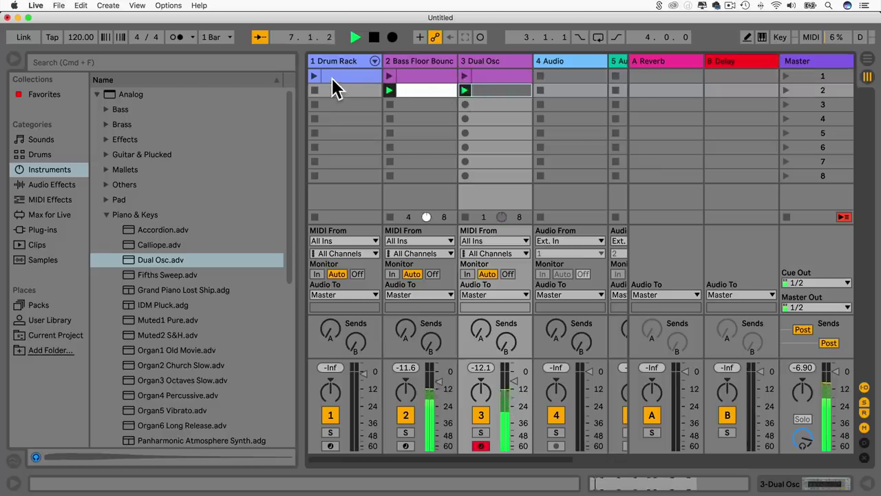
Copy the scene 1 drum clip into scene 2 and delete all snare notes from the copy.
left_click(333, 81)
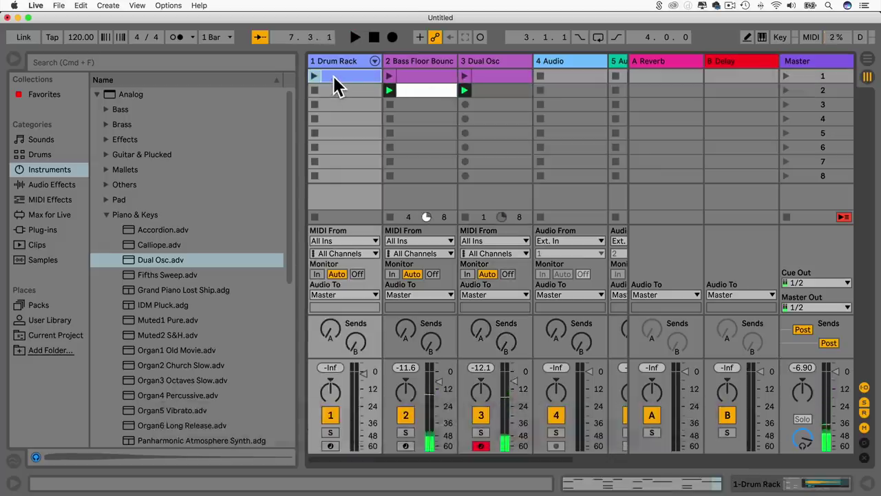
left_click_drag(335, 74, 332, 97)
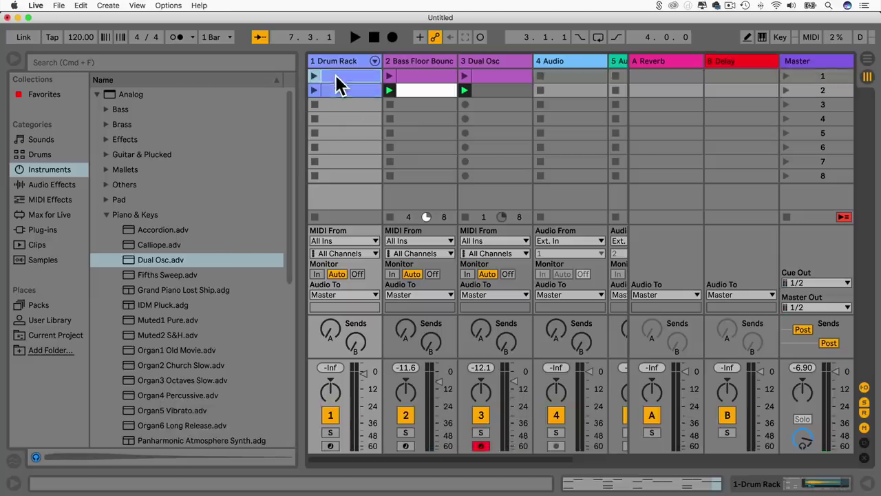
double_click(336, 91)
left_click_drag(429, 318, 406, 184)
left_click_drag(391, 221, 747, 230)
key("BackSpace")
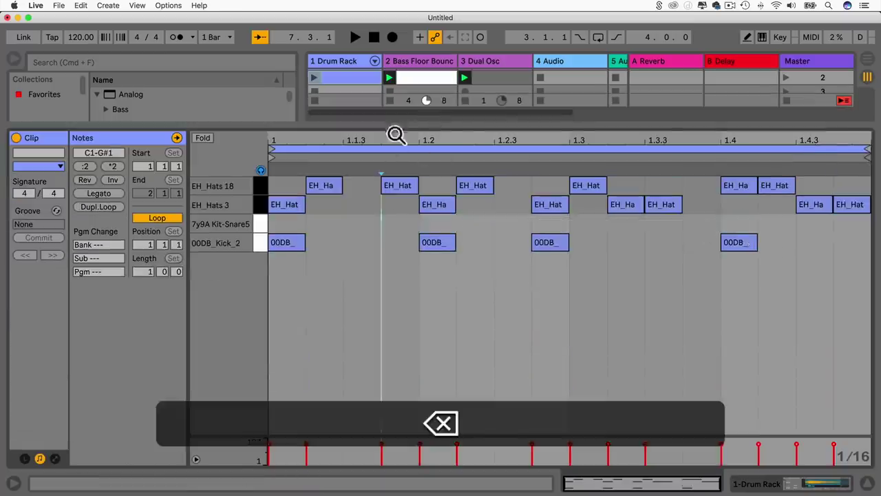
Close the note editor and colour the scene 2 drum clip yellow.
left_click_drag(392, 122, 406, 423)
right_click(348, 89)
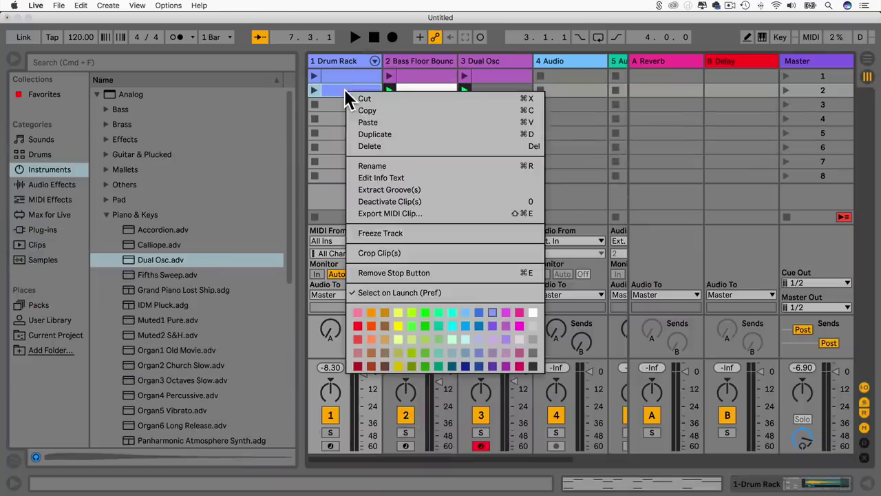
left_click(398, 318)
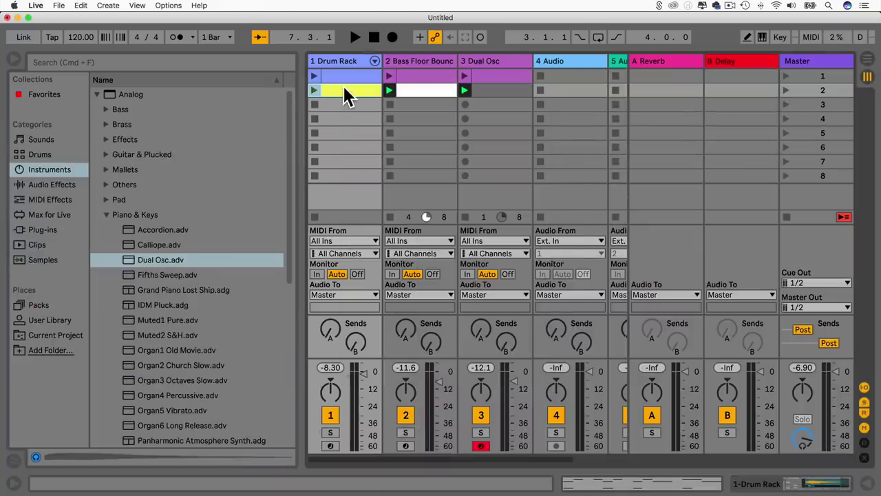
Copy the yellow drum clip into scene 3 and delete all hi-hat notes, keeping only the kicks.
left_click_drag(343, 91, 340, 104)
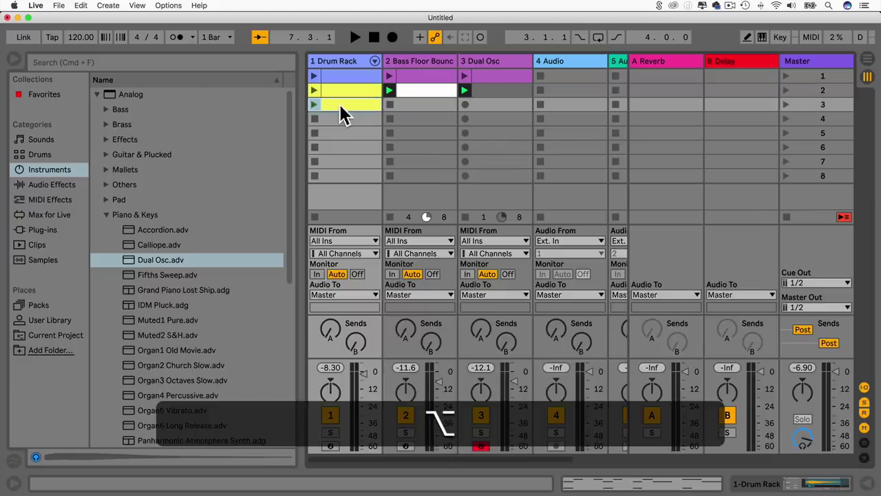
double_click(340, 104)
left_click_drag(453, 309, 468, 167)
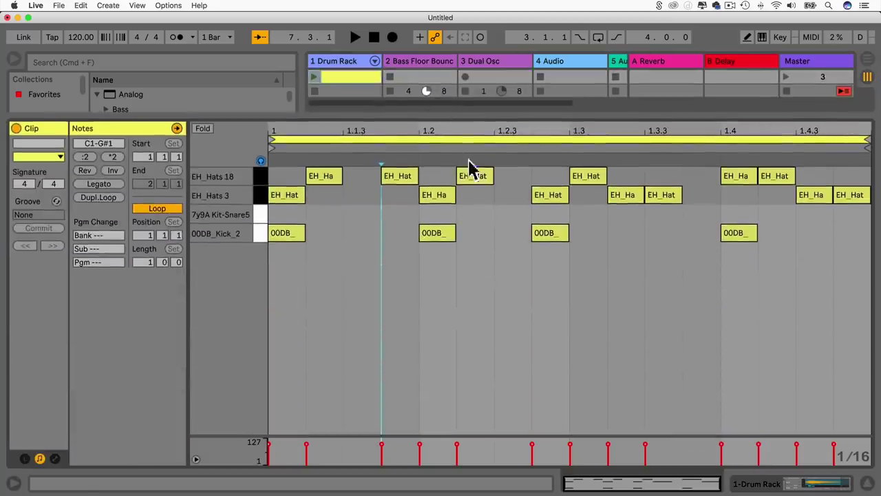
left_click_drag(837, 210, 266, 167)
key("BackSpace")
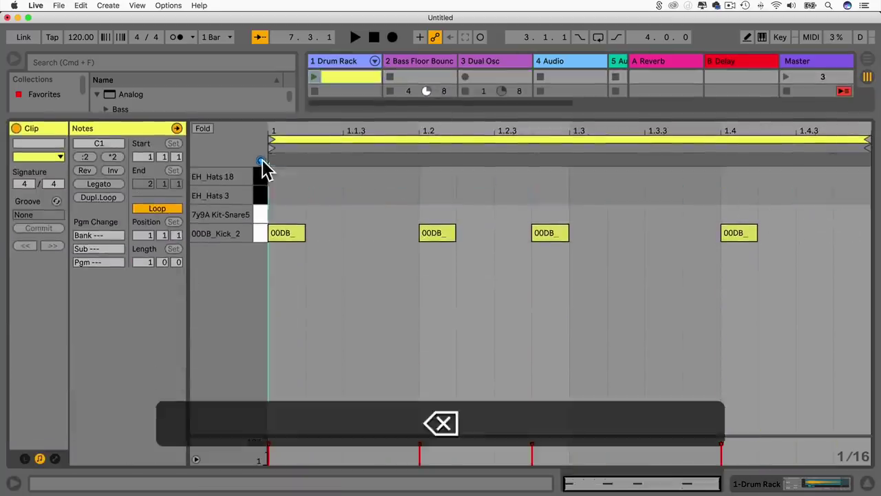
Close the note editor and colour the scene 3 drum clip turquoise.
left_click_drag(312, 112, 329, 457)
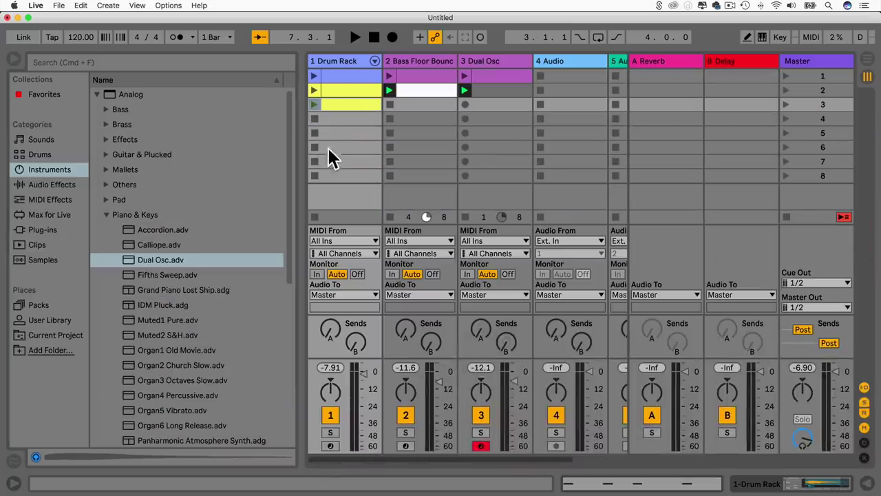
right_click(334, 103)
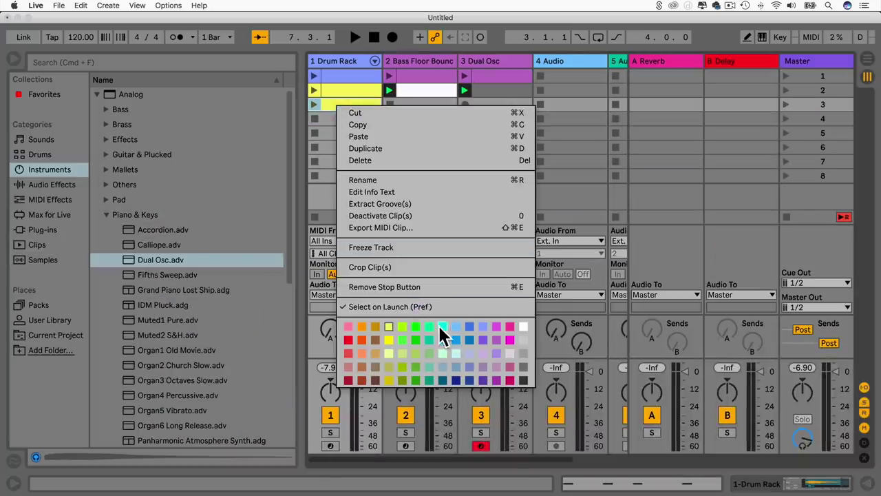
left_click(440, 325)
left_click_drag(337, 100, 335, 114)
double_click(335, 117)
left_click_drag(390, 305, 378, 493)
key("BackSpace")
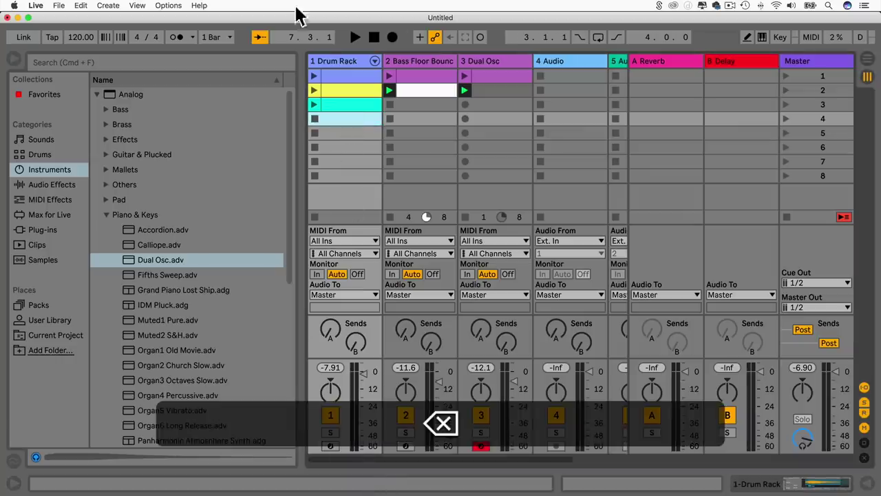
Copy the scene 1 drum clip into scene 4, delete all its kick notes and close the note editor.
left_click(333, 77)
left_click_drag(334, 71, 337, 117)
double_click(337, 118)
left_click_drag(413, 310, 375, 90)
left_click_drag(784, 251, 282, 213)
key("BackSpace")
left_click_drag(338, 90, 350, 460)
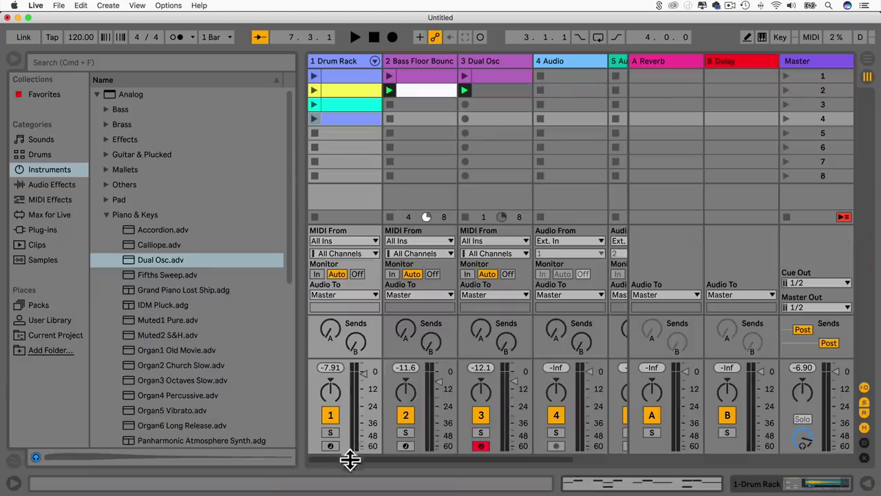
Stop all clips and briefly show the notes of the turquoise drum clip in scene 3.
left_click(783, 217)
key("Up")
key("super+alt+l")
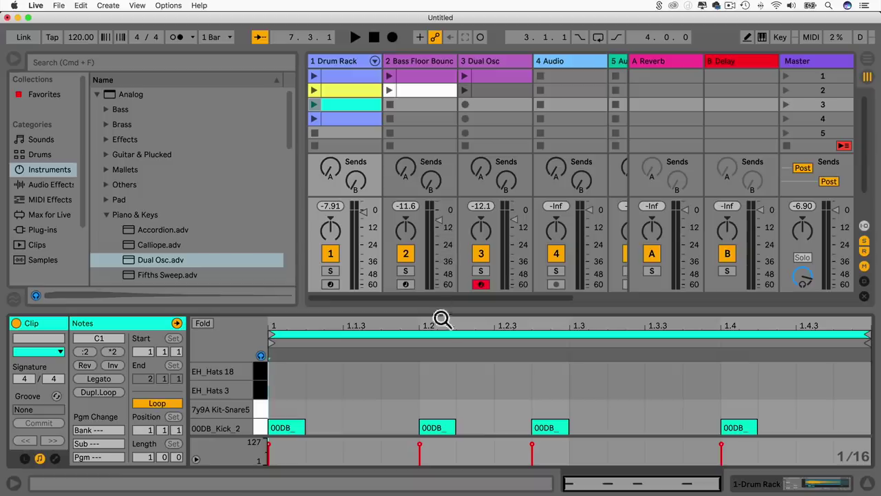
left_click_drag(439, 305, 438, 460)
Close the note editor, make room by shifting the drum clips down and inserting a scene below scene 1, and move the turquoise drum clip into scene 1.
left_click_drag(342, 131, 334, 110)
left_click(337, 76)
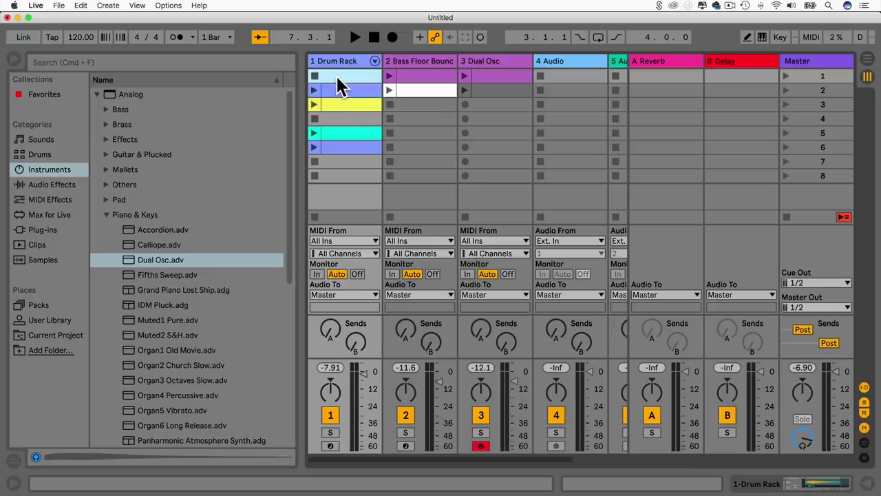
key("super+i")
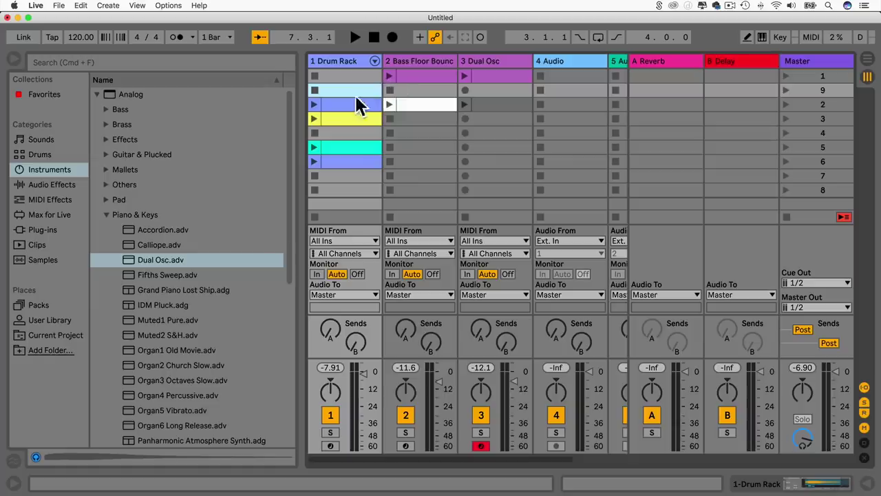
left_click_drag(349, 147, 348, 78)
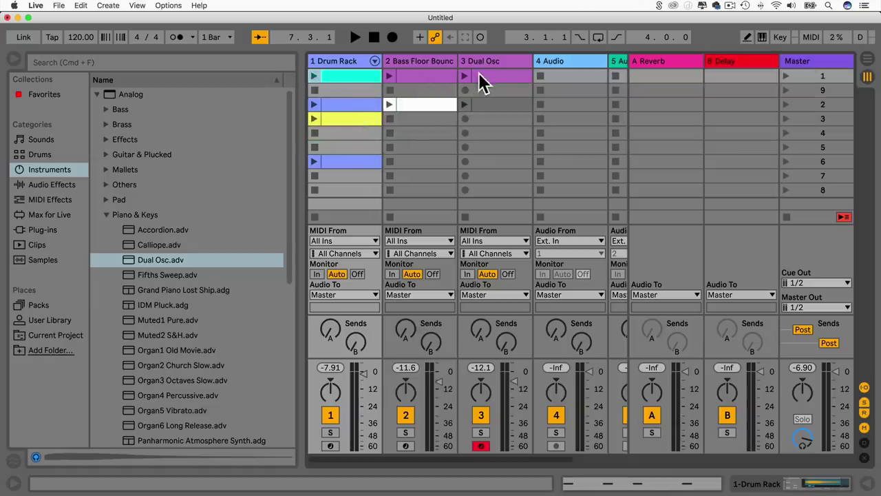
Narrow the return tracks and rearrange clips: white bass and grey Dual Osc in scene 1, purple Dual Osc in scene 9, purple bass in scene 2.
left_click_drag(628, 62, 785, 75)
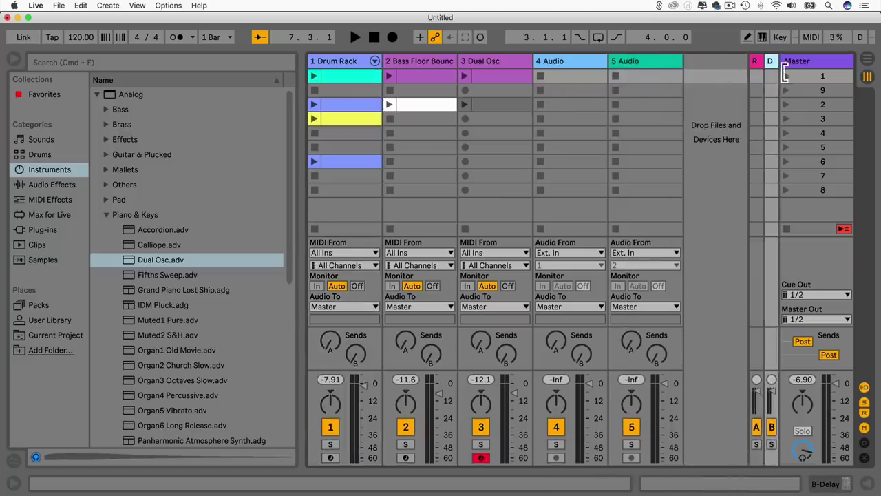
mouse_move(407, 76)
left_mouse_down()
mouse_move(414, 96)
mouse_move(420, 86)
left_mouse_up()
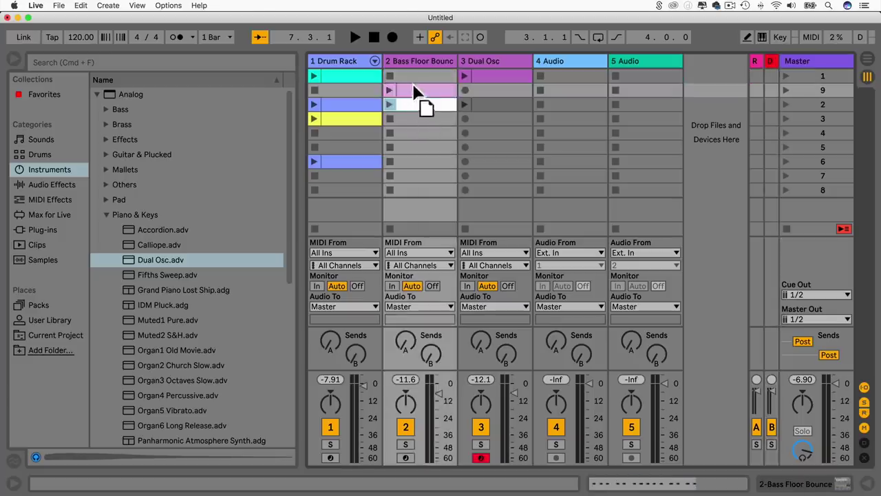
left_click(414, 78)
mouse_move(494, 78)
left_mouse_down()
mouse_move(493, 93)
mouse_move(485, 88)
left_mouse_up()
left_click(421, 96)
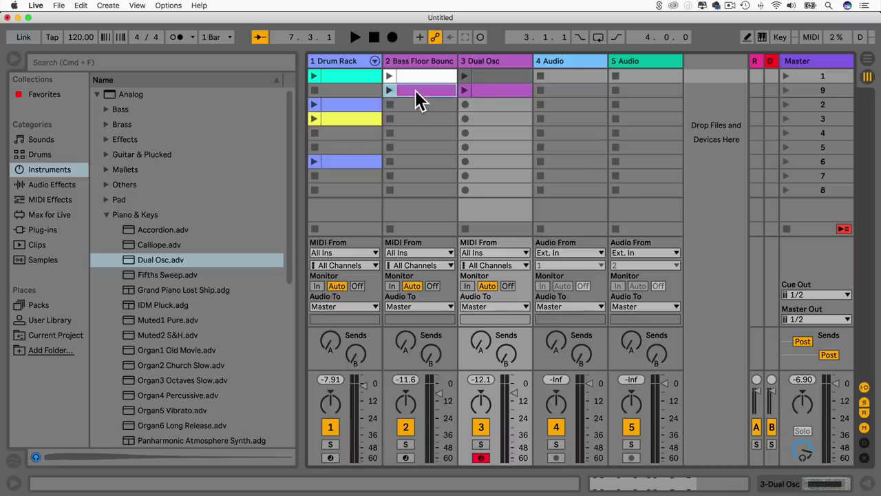
left_click_drag(413, 102, 414, 105)
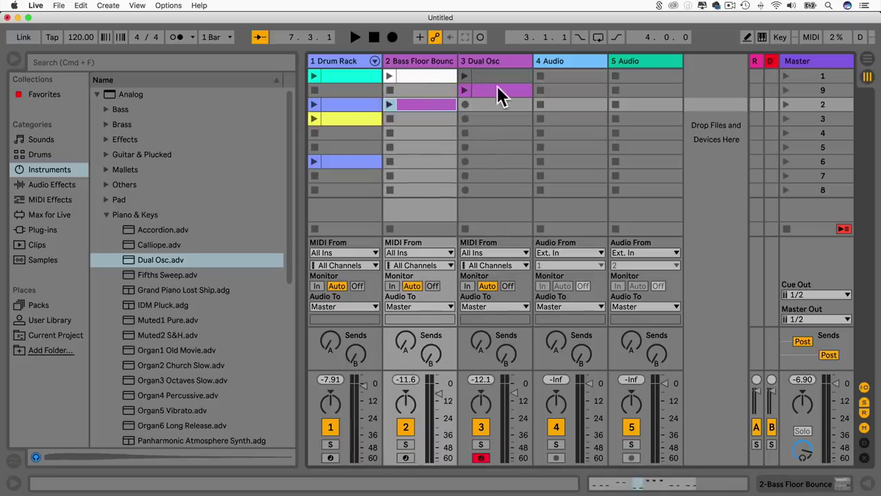
Check the purple Dual Osc clip's notes, and copy the white bass clip into scene 9 and the grey Dual Osc clip into scene 2.
double_click(497, 97)
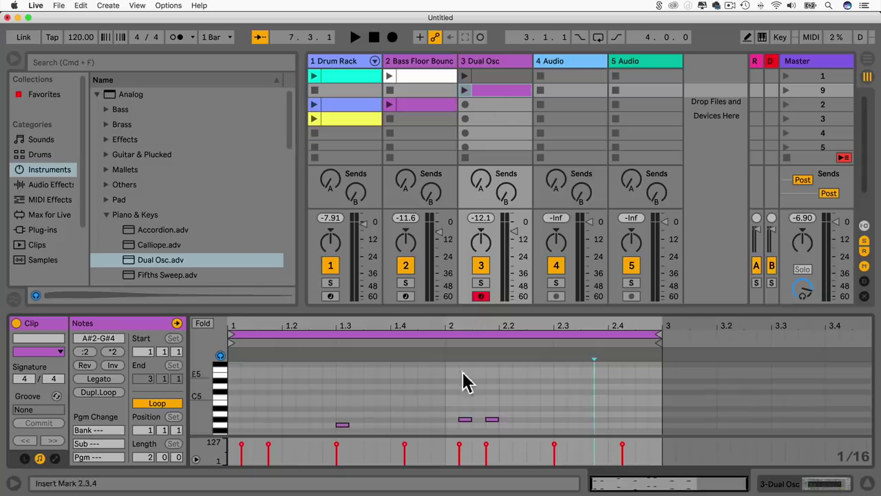
left_click_drag(445, 307, 444, 169)
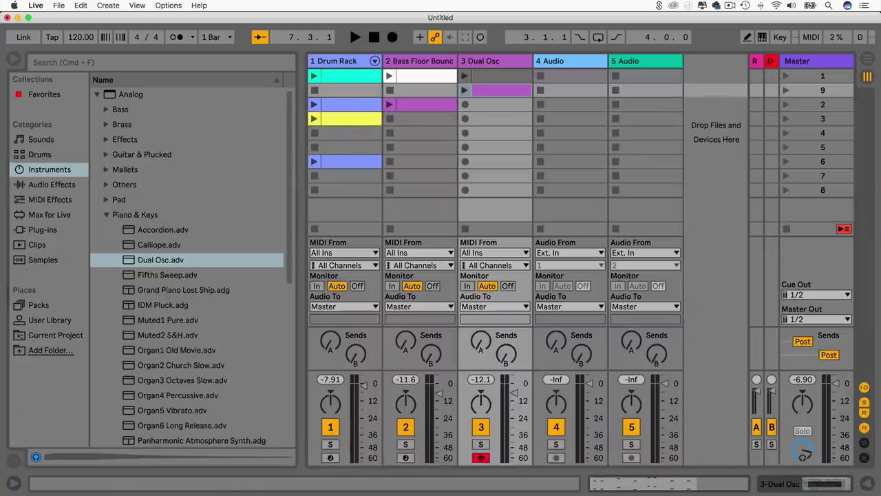
left_click(416, 74)
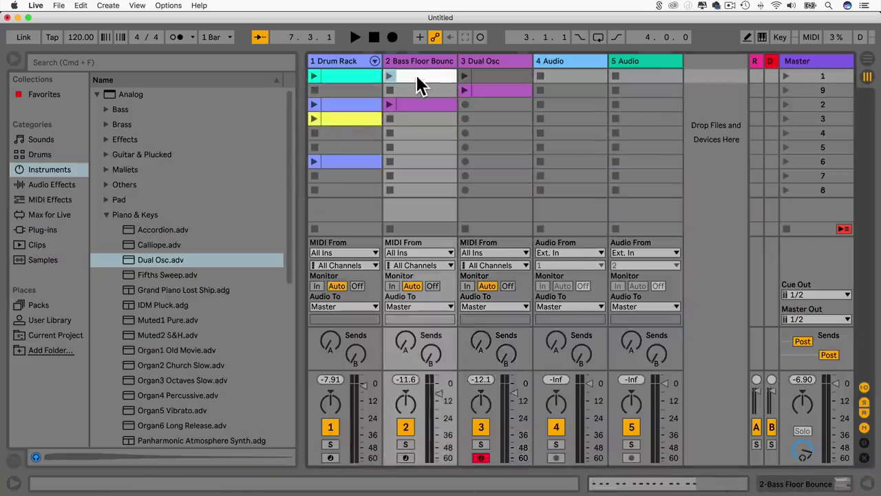
left_click_drag(417, 77, 414, 90)
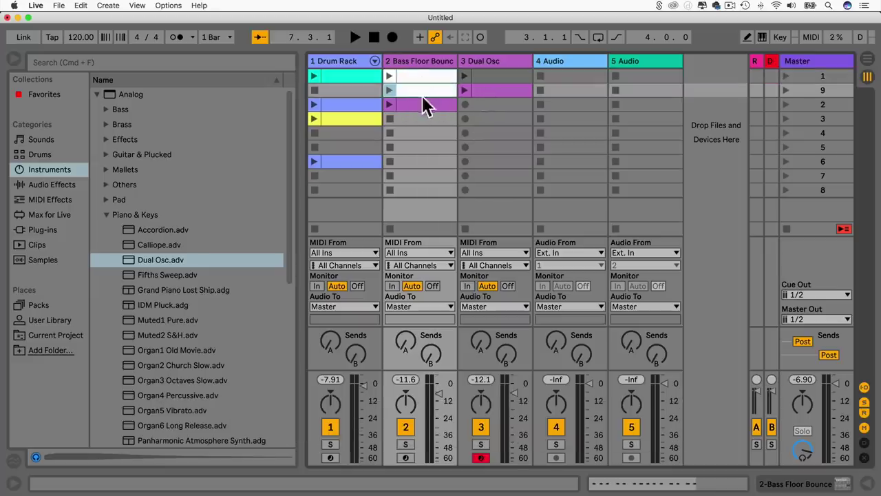
left_click(493, 77)
left_click_drag(492, 84, 506, 105)
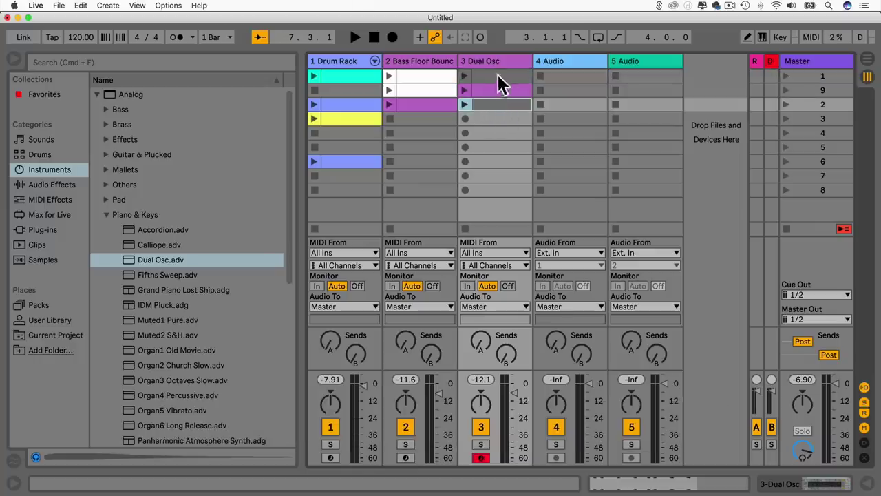
Copy the purple Dual Osc clip and the purple bass clip into scene 3.
left_click(489, 91)
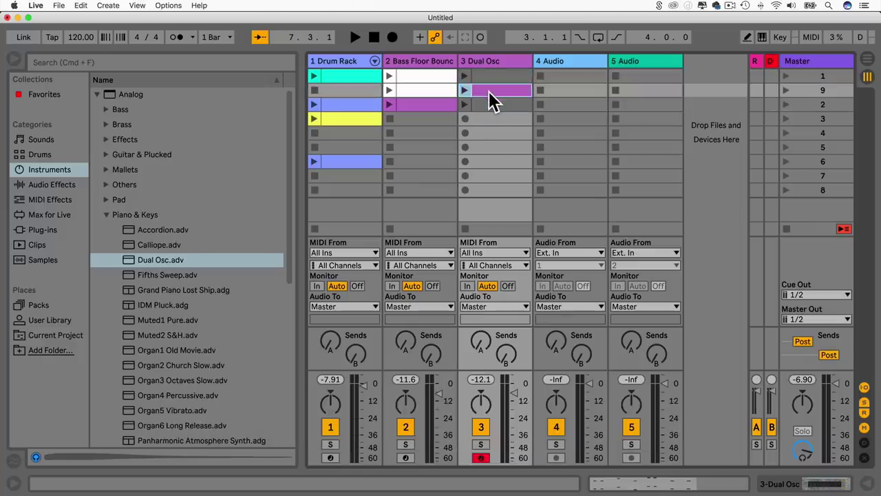
key("alt")
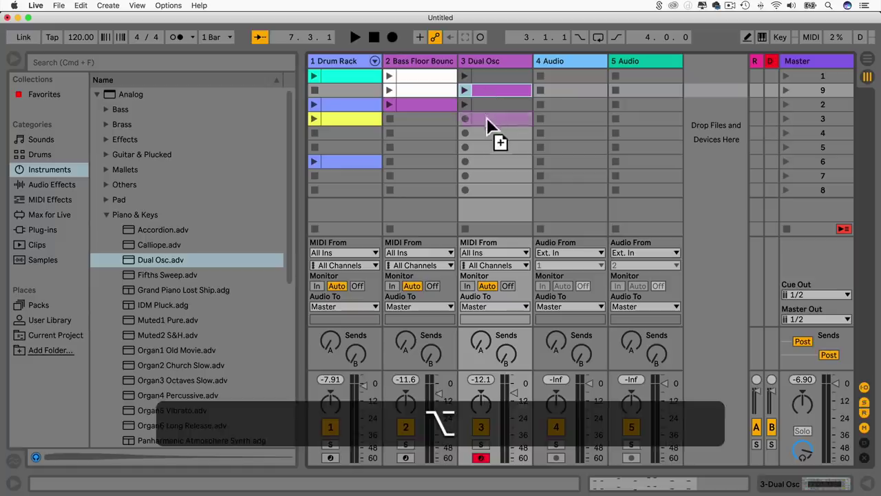
left_click_drag(487, 117, 482, 118)
left_click_drag(422, 104, 415, 117)
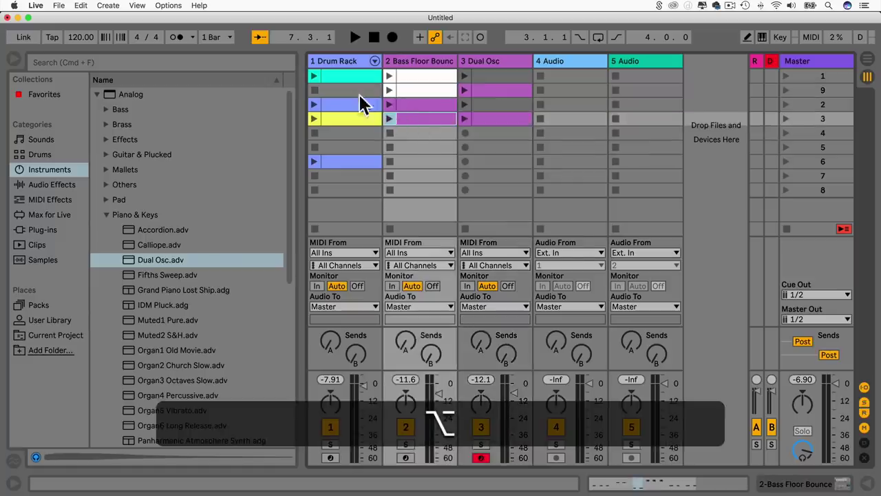
Compare the notes of the drum clips and move the yellow clip into scene 9 and the blue one into scene 3.
double_click(334, 119)
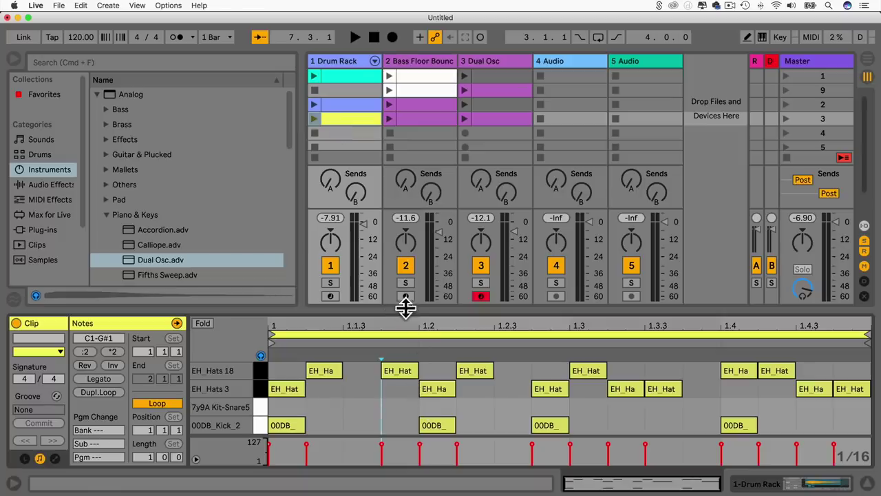
left_click_drag(406, 305, 416, 491)
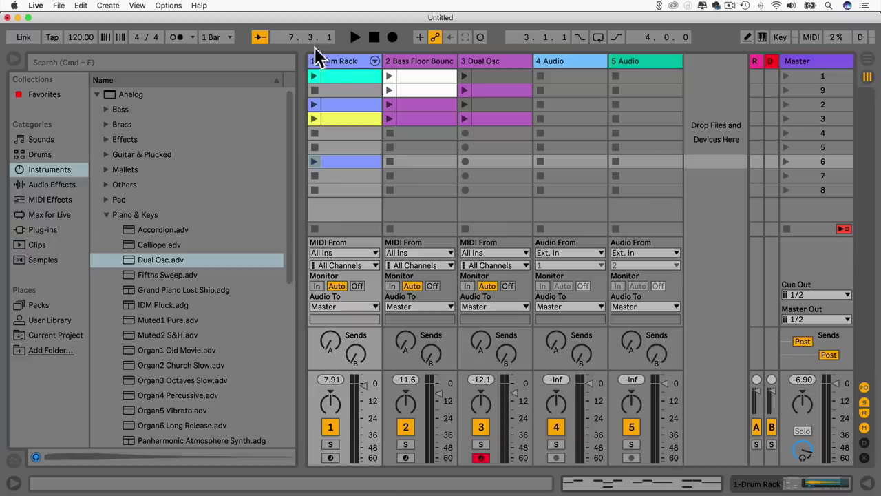
double_click(336, 71)
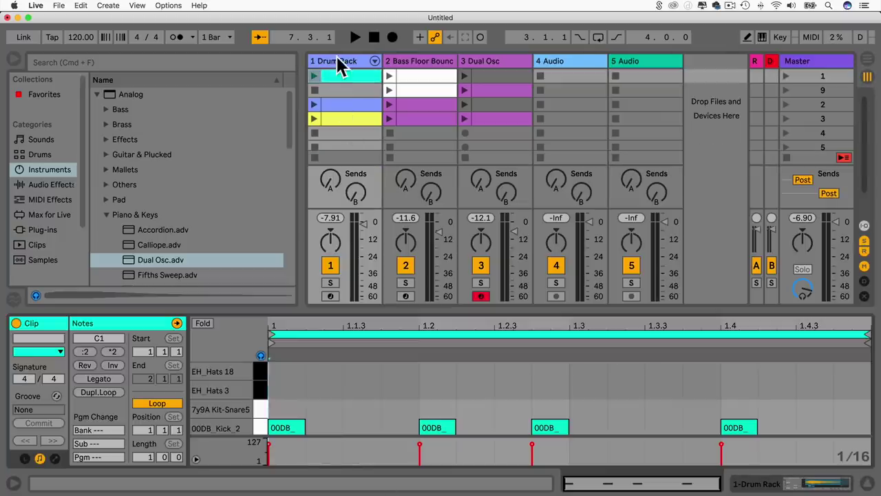
left_click(344, 102)
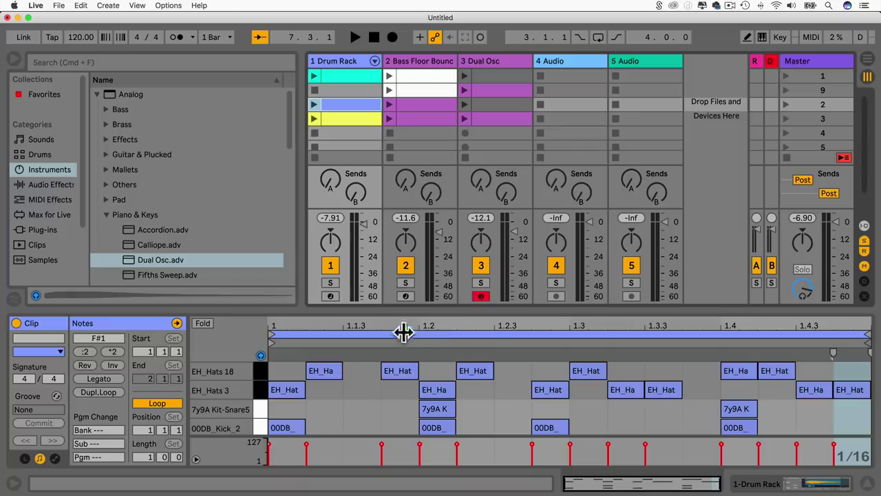
key("super+alt+l")
double_click(338, 119)
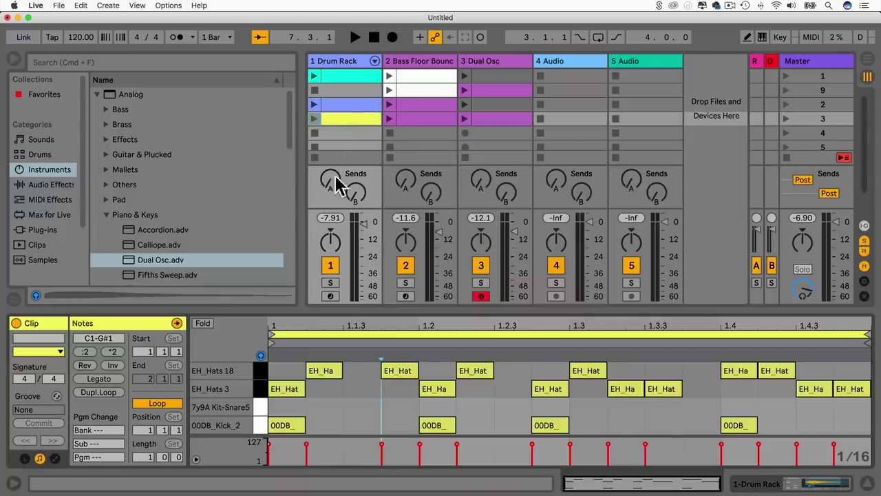
key("super+alt+l")
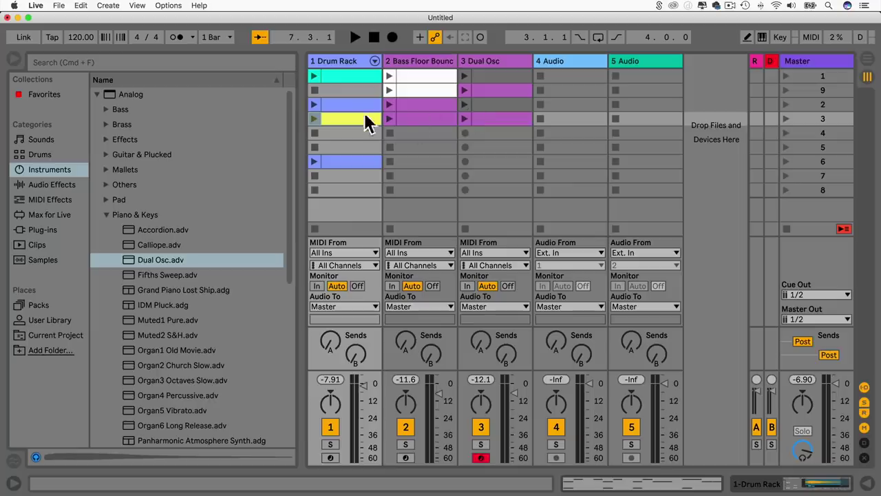
mouse_move(346, 119)
left_mouse_down()
mouse_move(345, 91)
mouse_move(347, 118)
left_mouse_up()
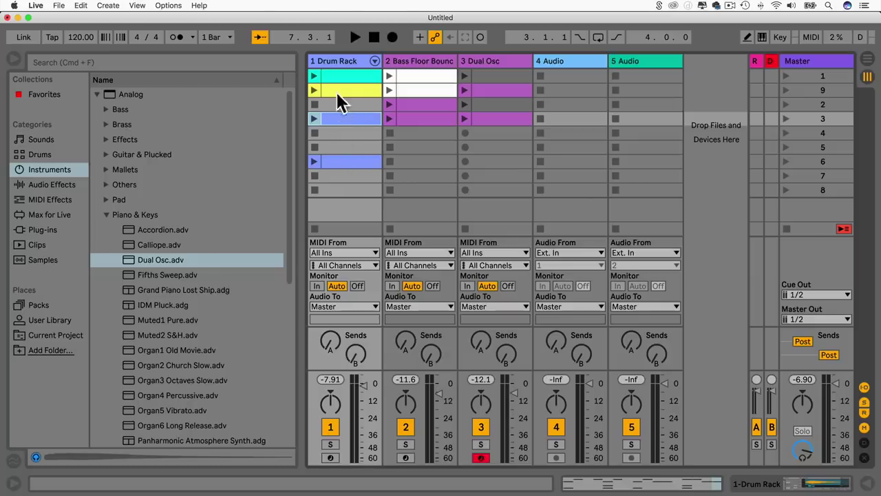
Open the scene 6 drum clip, colour it orange and close the note editor.
double_click(345, 161)
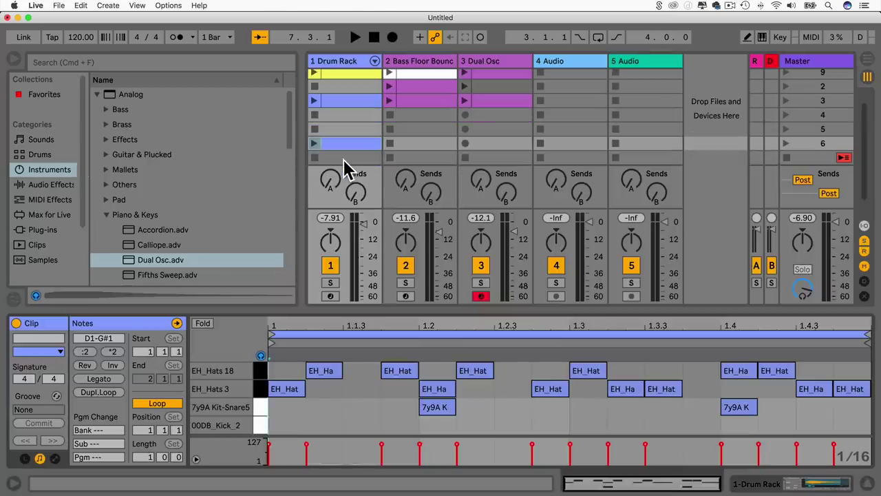
right_click(350, 148)
left_click(380, 390)
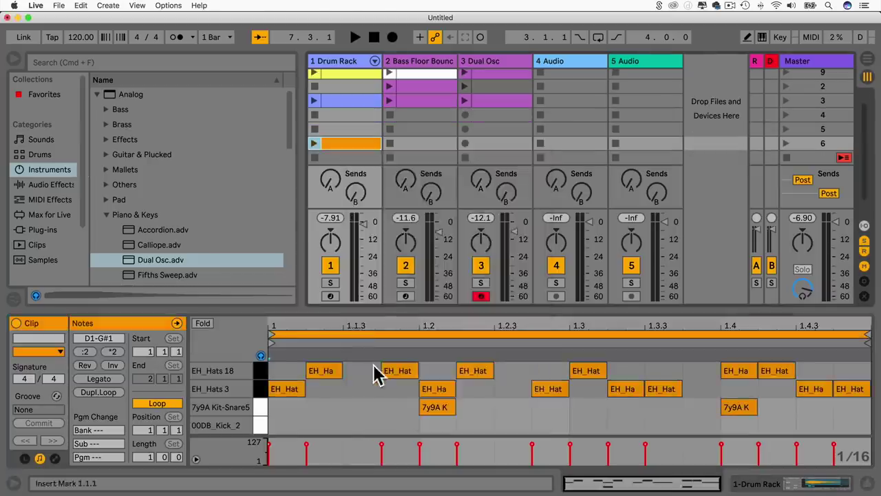
left_click_drag(361, 324, 378, 478)
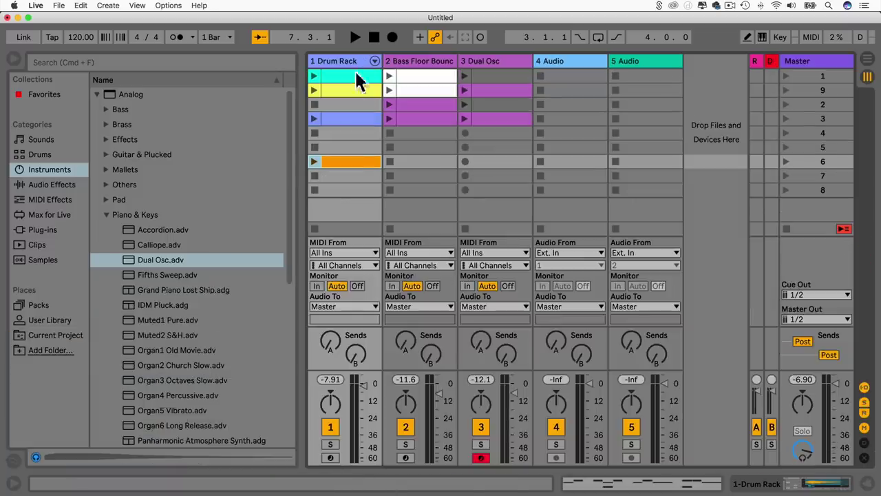
Move the orange drum clip into scene 4 and copy the purple bass and Dual Osc clips from scene 3 beside it.
left_click_drag(353, 161, 348, 129)
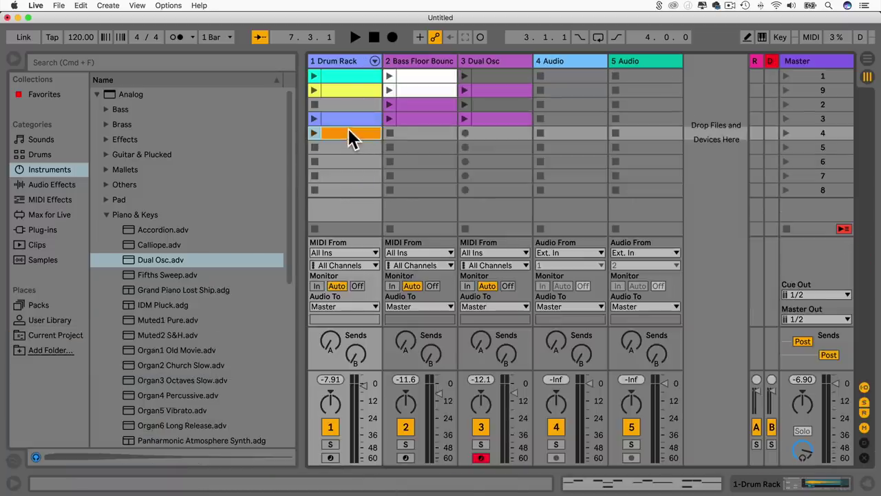
left_click(401, 119)
left_click_drag(402, 119, 402, 133)
left_click_drag(485, 120, 482, 133)
Copy the blue drum and white bass clips into scene 5, and the turquoise drum and white bass clips into scene 6.
left_click_drag(353, 119, 351, 147)
left_click_drag(402, 90, 412, 147)
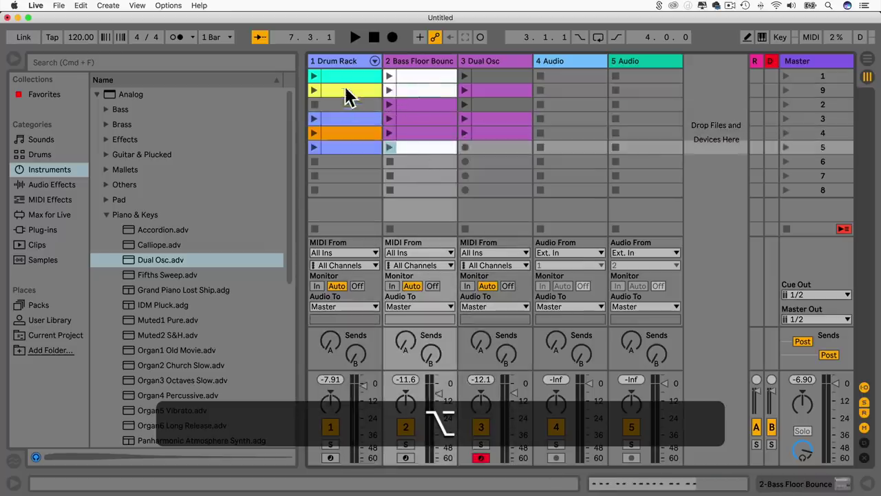
left_click(343, 77)
left_click_drag(341, 72, 345, 159)
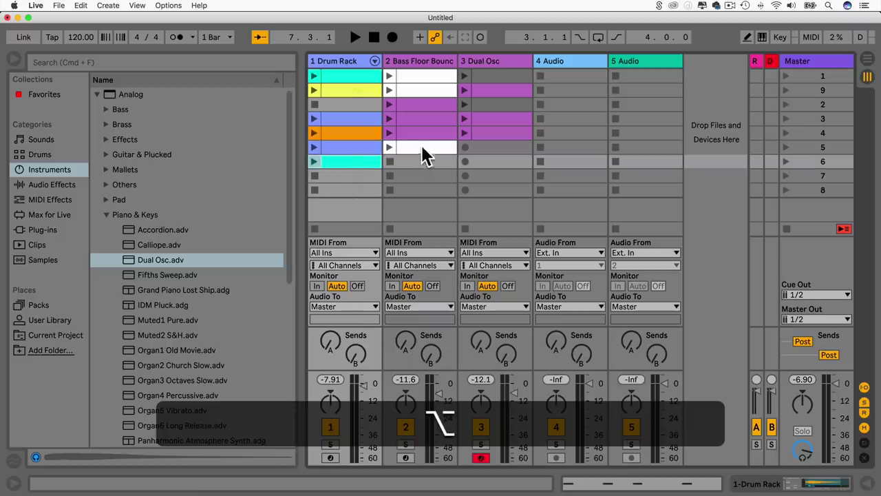
left_click_drag(421, 146, 431, 165)
Copy the purple Dual Osc clip into scene 5, the grey one into scenes 6, 7 and 8, and the turquoise drum clip into scene 7.
left_click_drag(482, 98, 486, 173)
mouse_move(341, 161)
left_mouse_down()
mouse_move(346, 188)
mouse_move(344, 175)
left_mouse_up()
left_click_drag(487, 176, 482, 189)
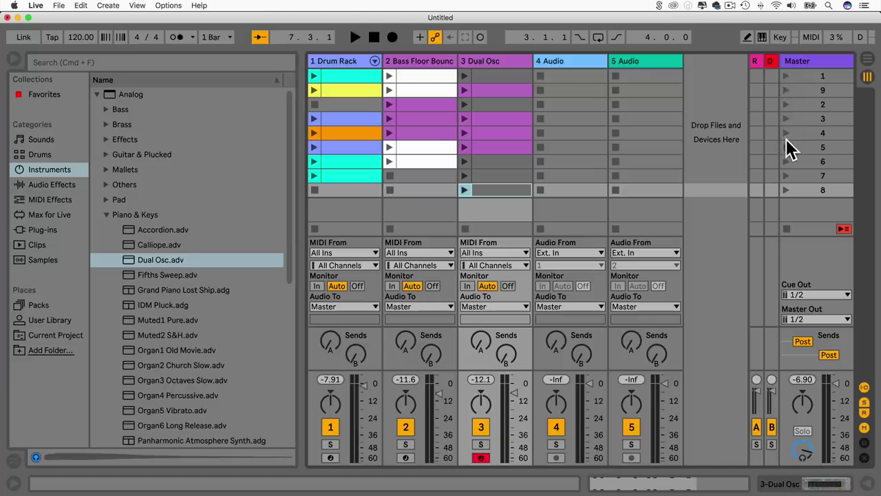
Play scene 1 briefly, stop all clips and insert an empty scene below scene 1.
left_click(786, 75)
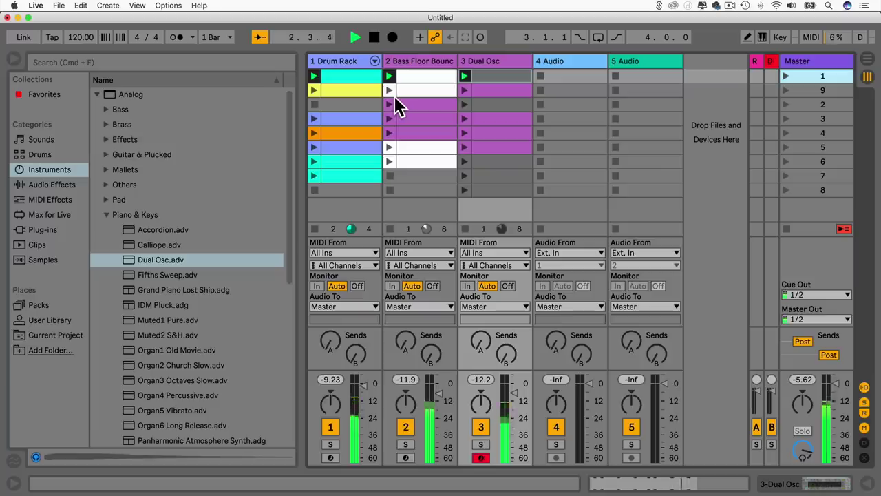
key("space")
left_click(561, 76)
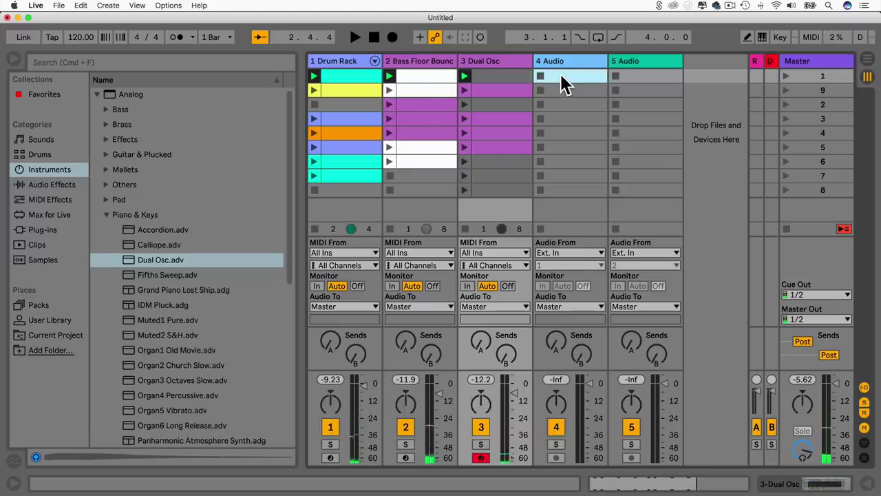
key("super+i")
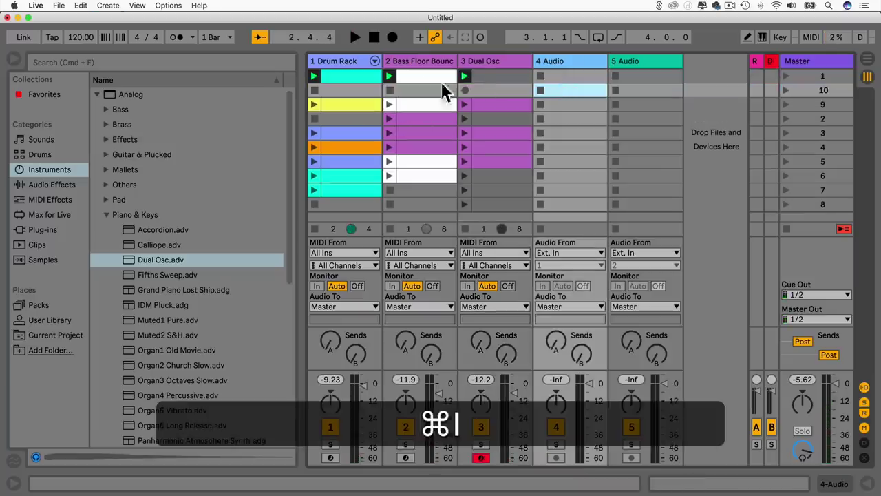
left_click(842, 228)
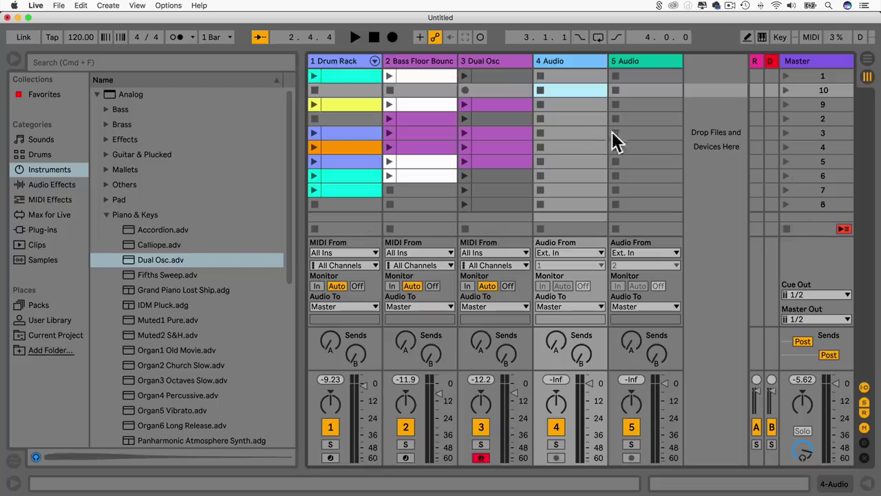
Move the grey Dual Osc clip from scene 1 down into scene 10 and copy the white bass clip beside it.
left_click(508, 89)
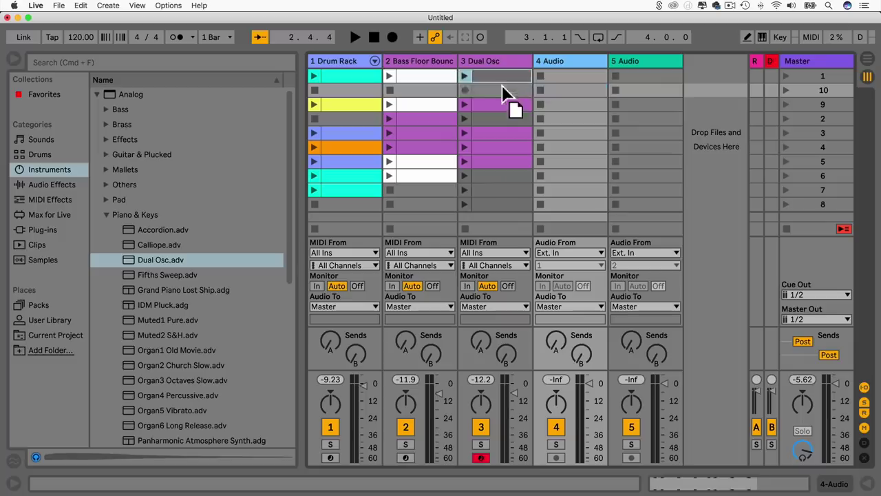
left_click(408, 77)
left_click(344, 74)
left_click(407, 82)
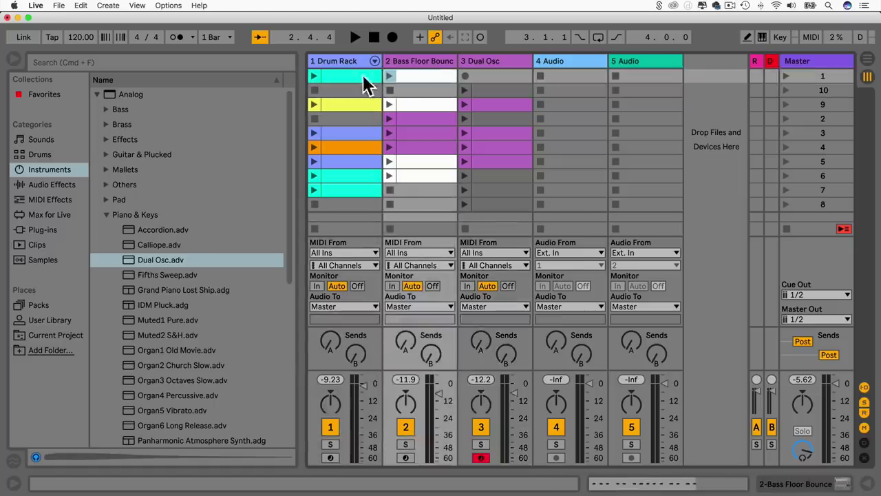
mouse_move(419, 78)
left_mouse_down()
mouse_move(423, 104)
mouse_move(420, 92)
left_mouse_up()
Insert a scene below scene 10 and fill it with copies of the grey Dual Osc, white bass and turquoise drum clips.
left_click(489, 88)
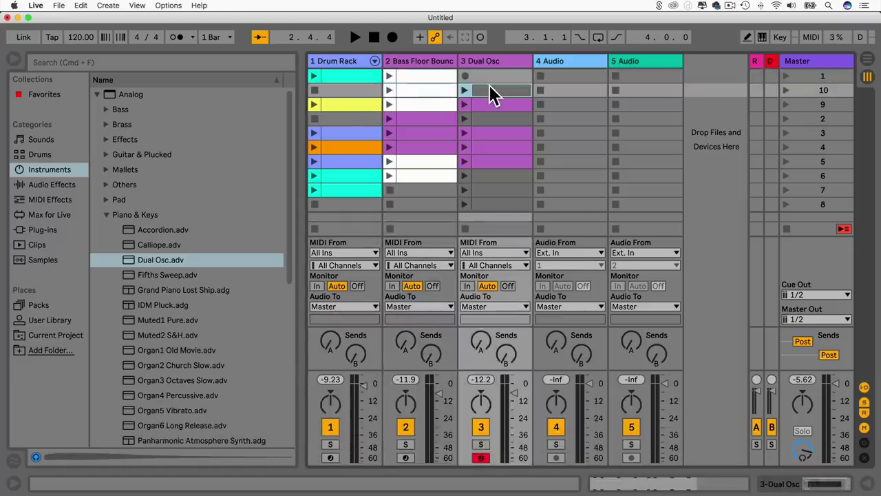
key("super+i")
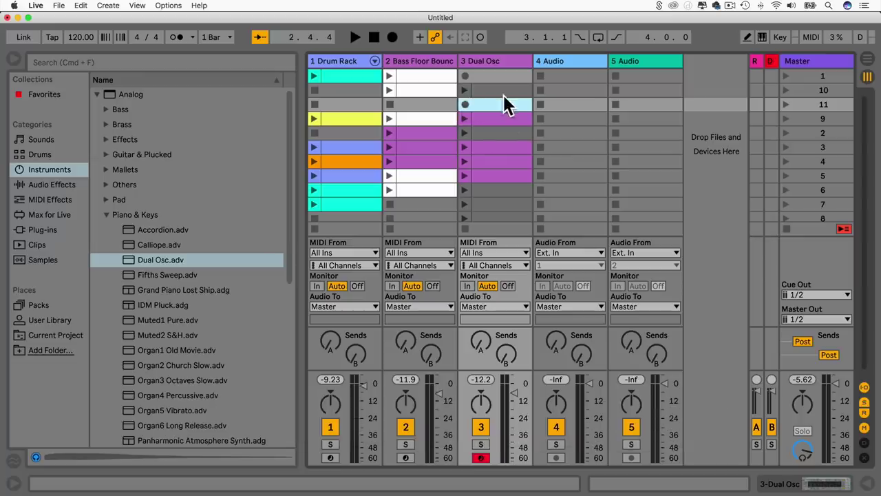
left_click_drag(487, 100, 417, 108)
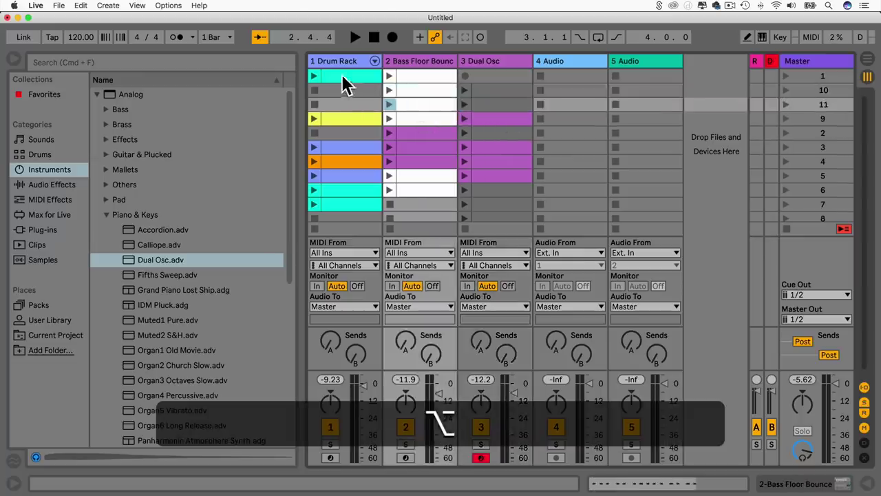
left_click_drag(350, 79, 350, 104)
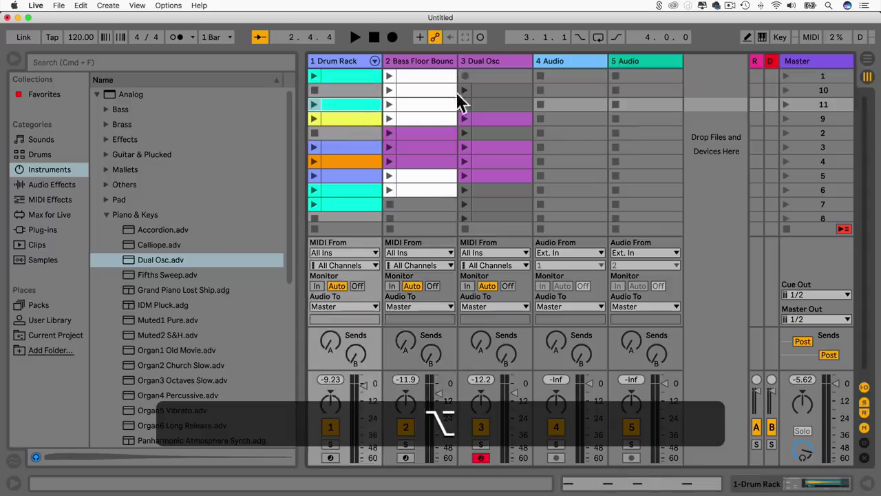
Recolour the grey Dual Osc clips in scenes 10, 11, 6, 7 and 8 bright blue.
right_click(493, 90)
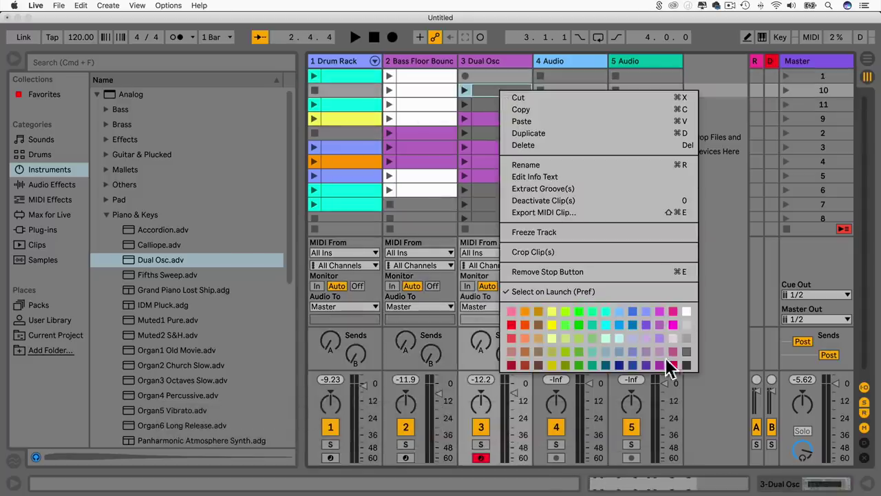
left_click(616, 352)
right_click(494, 104)
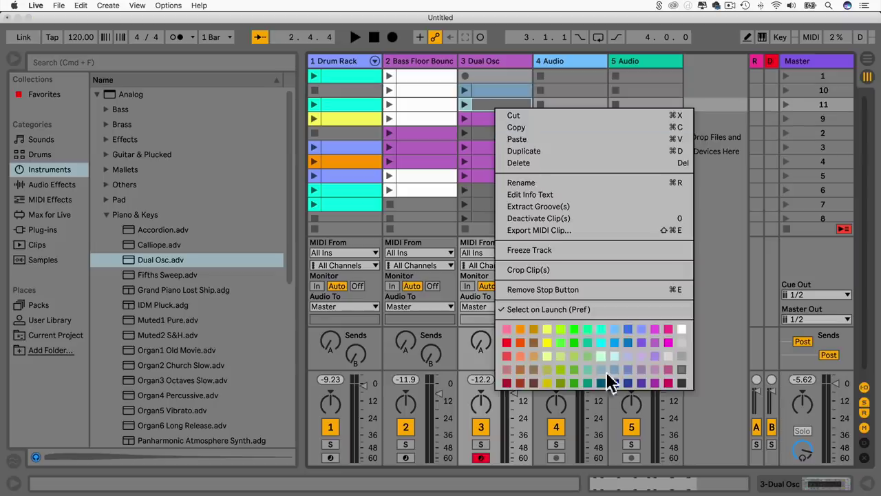
left_click(524, 150)
left_click_drag(490, 90, 502, 204)
scroll(500, 211, "down", 1)
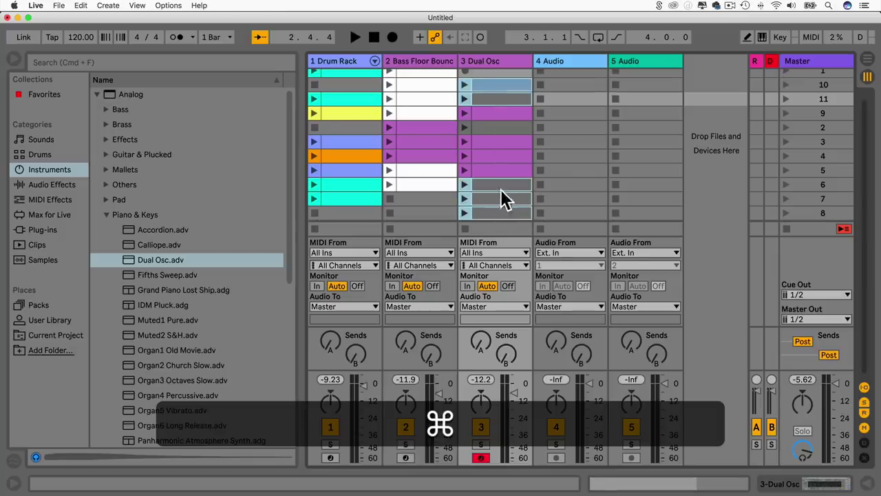
right_click(501, 185)
left_click(621, 381)
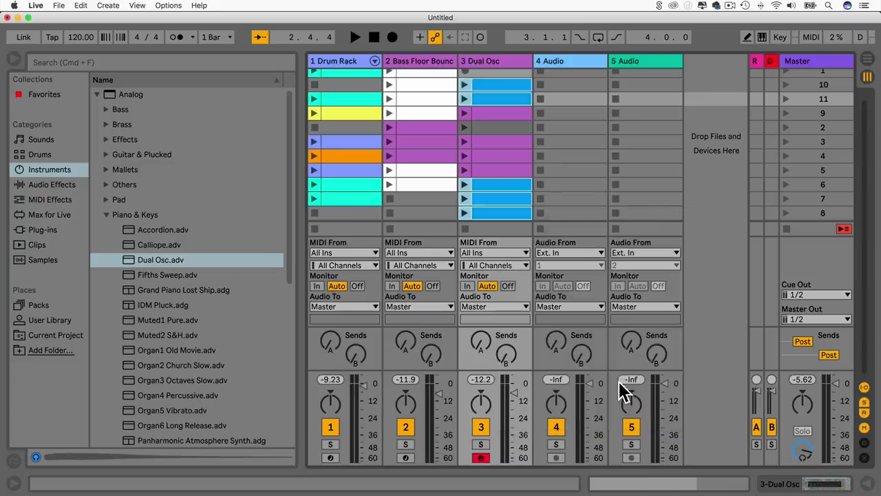
left_click(561, 117)
scroll(561, 116, "up", 1)
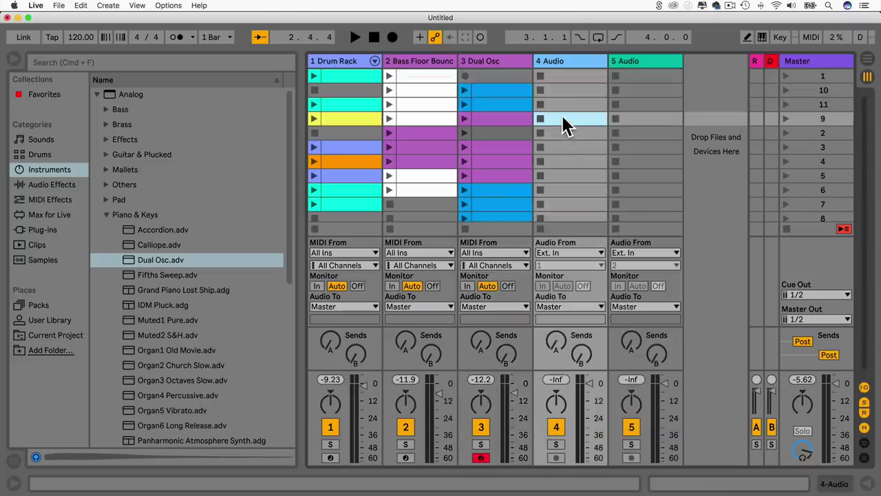
Recolour the remaining grey Dual Osc clip in scene 2 the same bright blue.
right_click(492, 133)
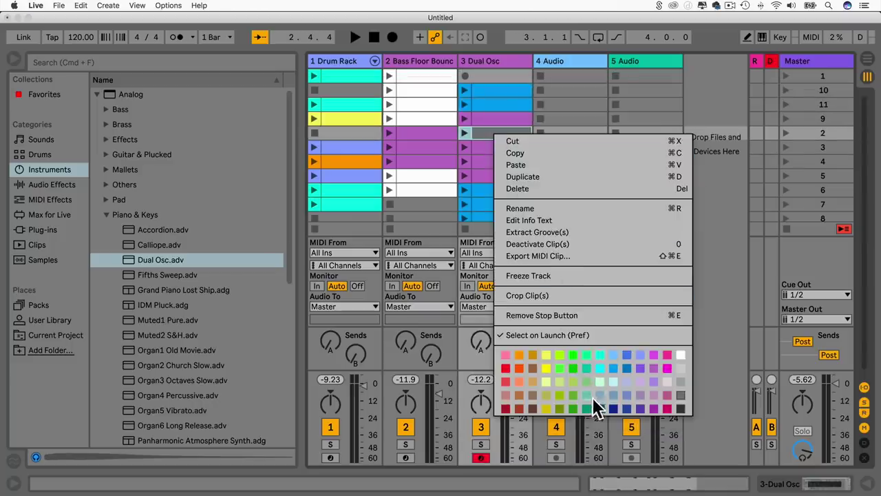
left_click(602, 369)
left_click(581, 106)
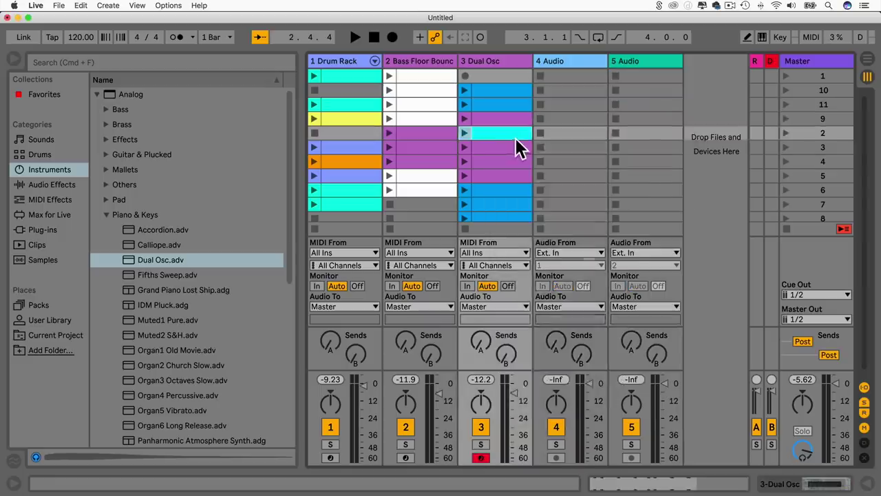
right_click(517, 136)
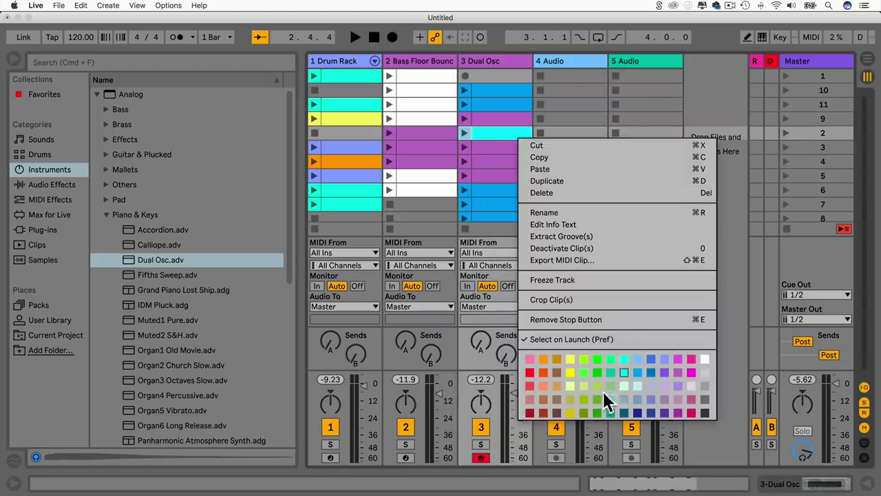
left_click(638, 372)
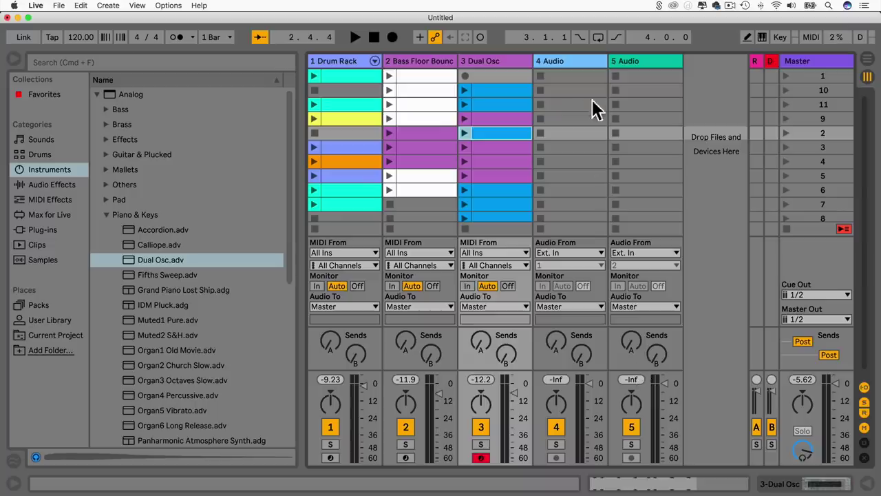
left_click(593, 91)
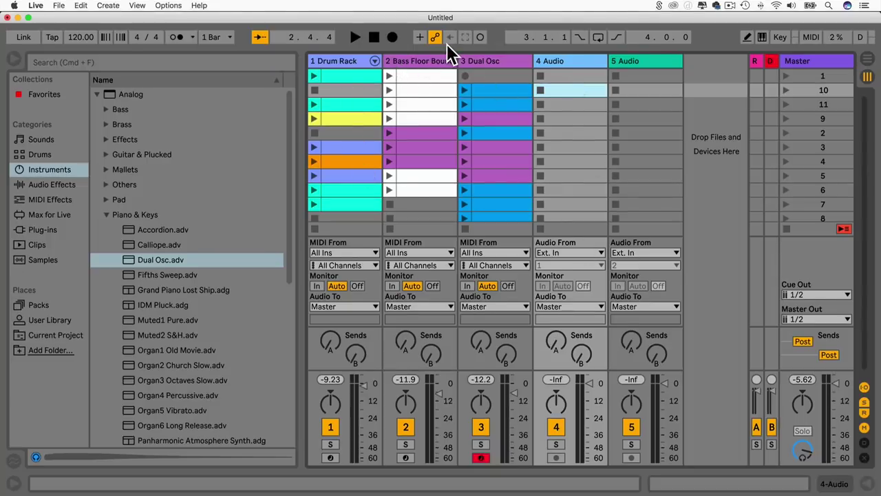
Try recording the song into the Arrangement by launching scenes 1, 10 and 11 in turn, and stop the take.
left_click(393, 38)
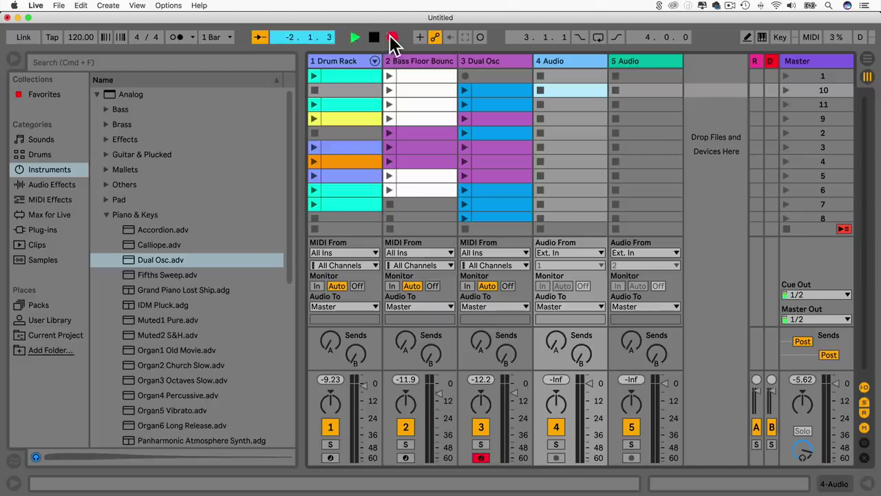
left_click(787, 77)
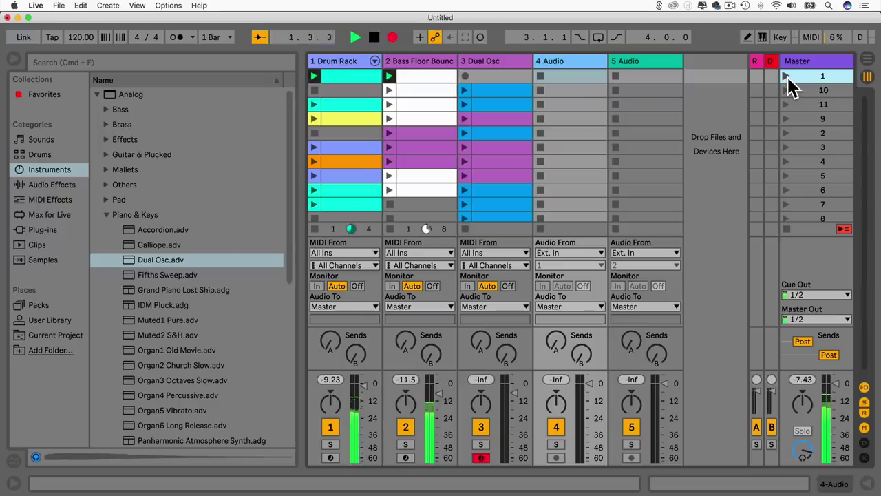
key("Tab")
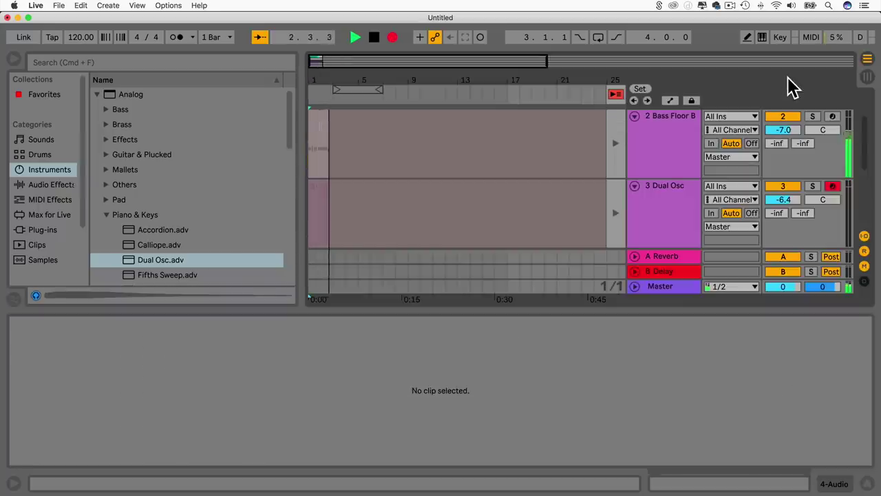
key("Tab")
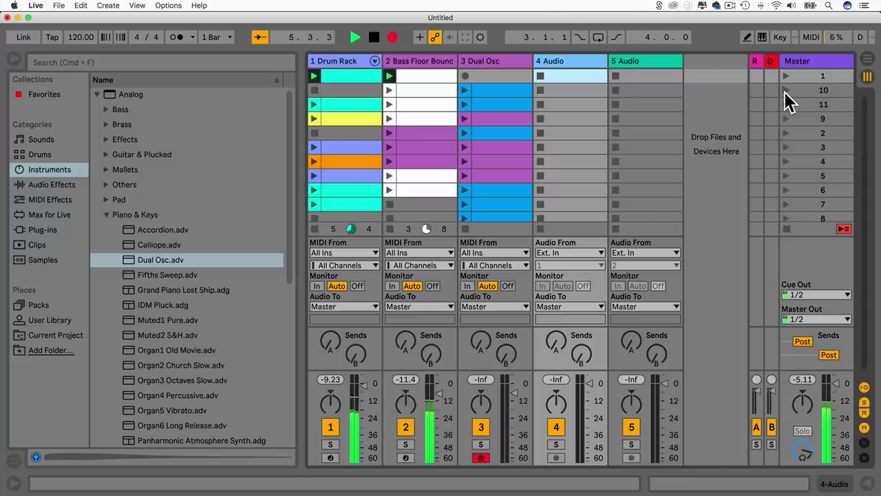
left_click(786, 91)
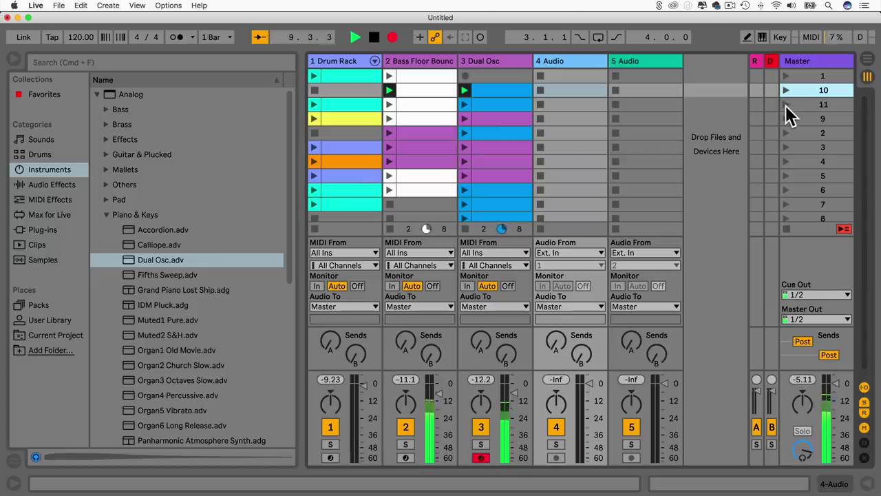
left_click(786, 105)
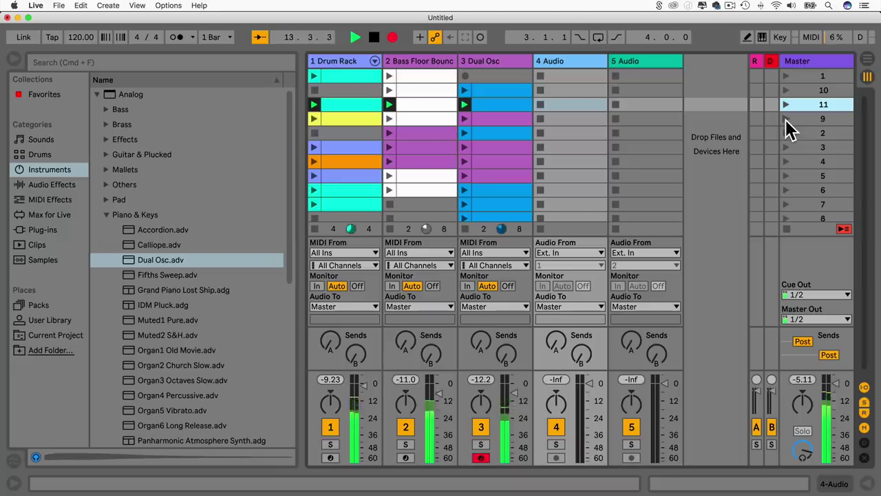
key("space")
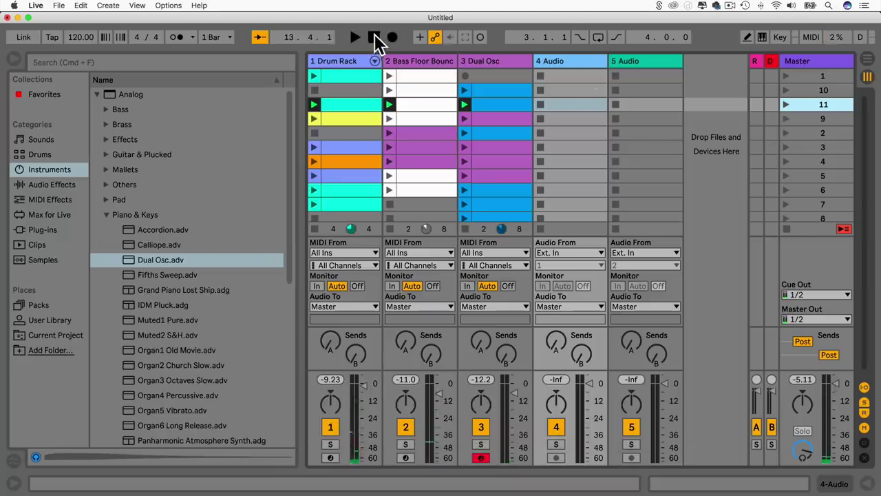
Set the global launch quantization to 4 Bars and stop all clips.
left_click(219, 37)
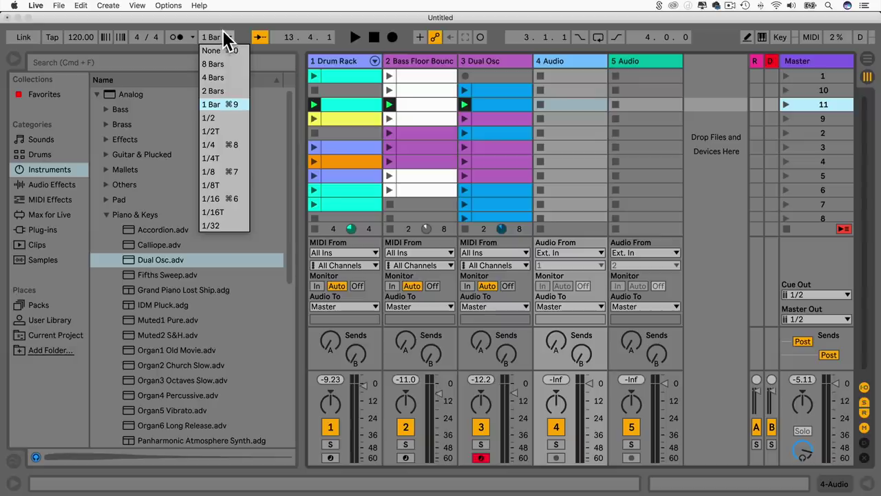
left_click(217, 76)
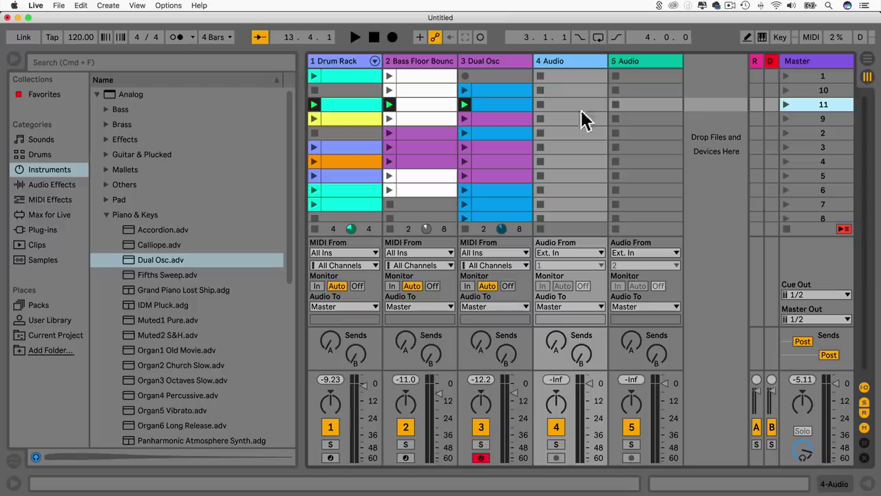
left_click(787, 228)
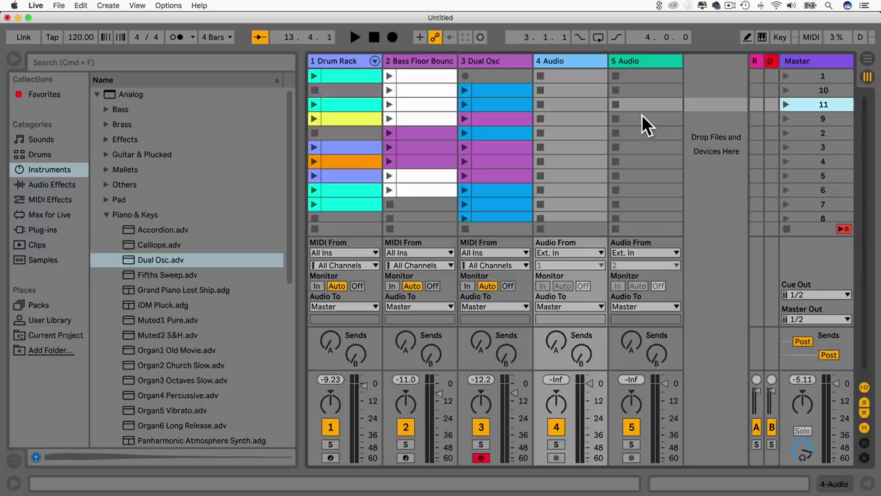
Delete the bass and Dual Osc clips from the Arrangement, return to the Session view and stop all clips.
key("Tab")
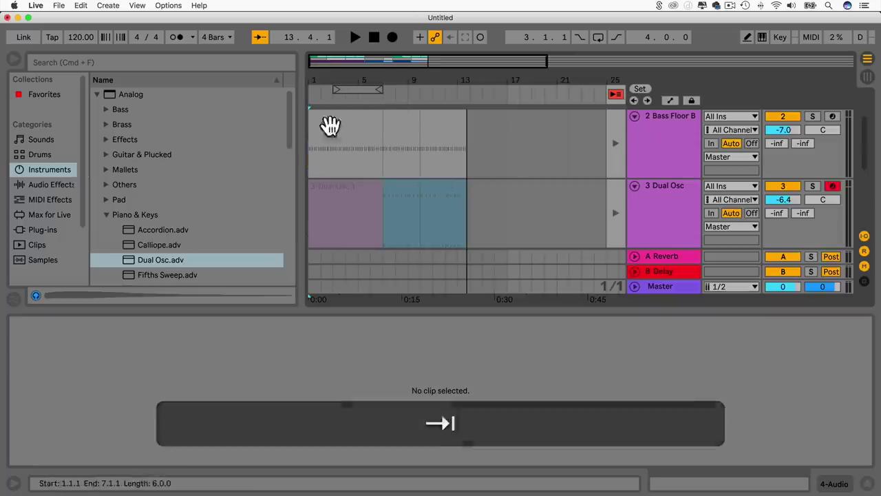
left_click(616, 94)
left_click_drag(520, 208, 308, 134)
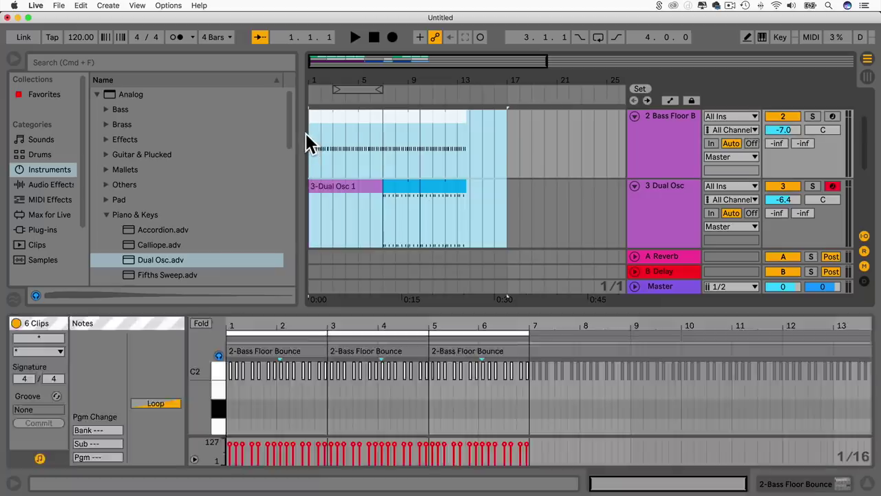
key("BackSpace")
key("Tab")
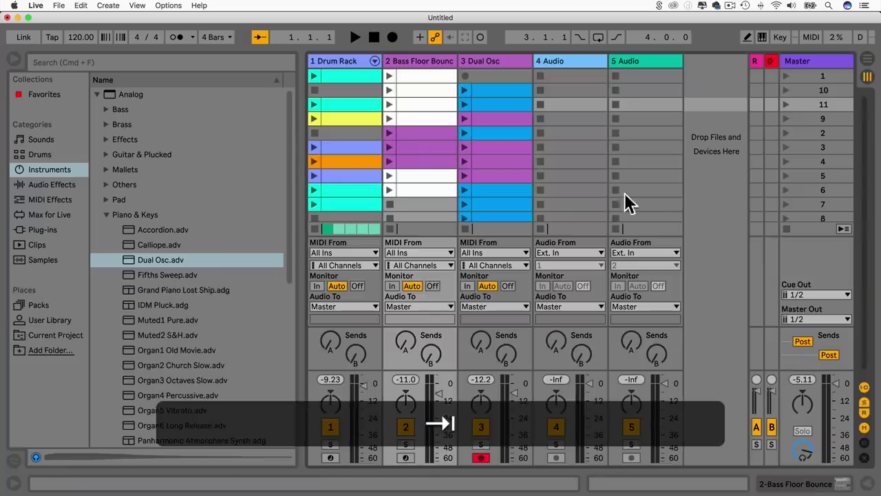
left_click(786, 230)
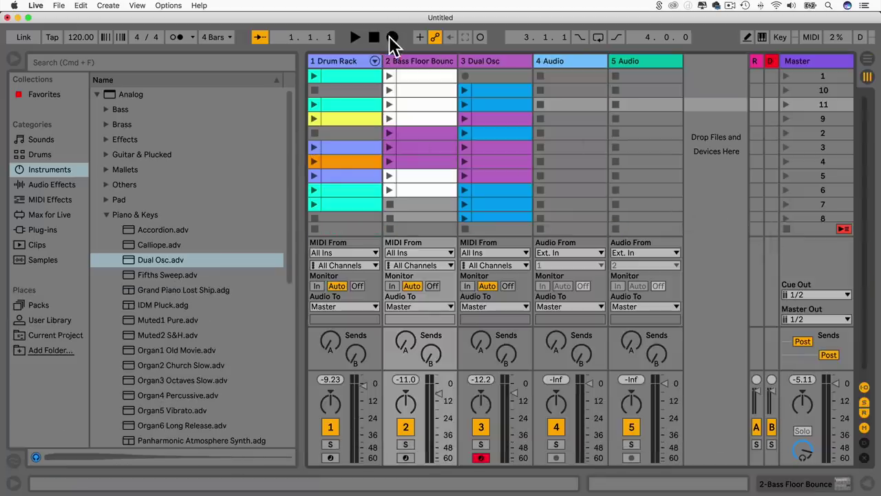
Start a new Arrangement recording and launch scene 1 followed by scene 10.
left_click(392, 37)
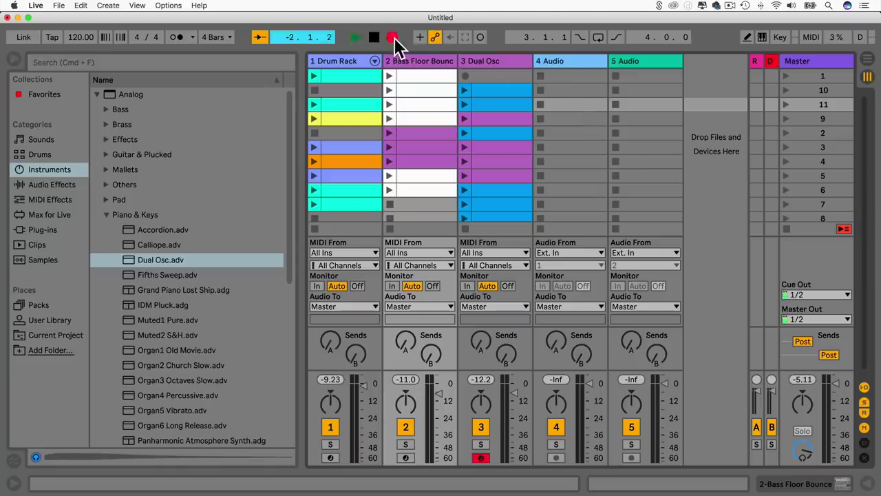
left_click(786, 75)
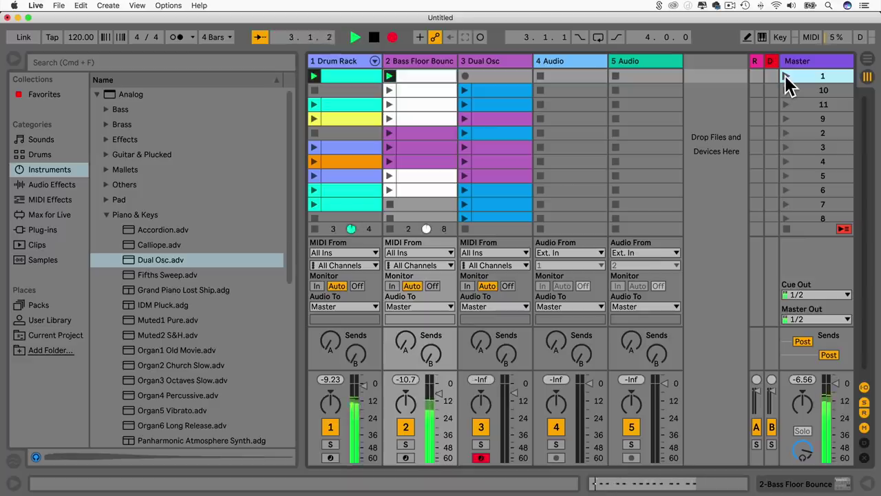
left_click(785, 91)
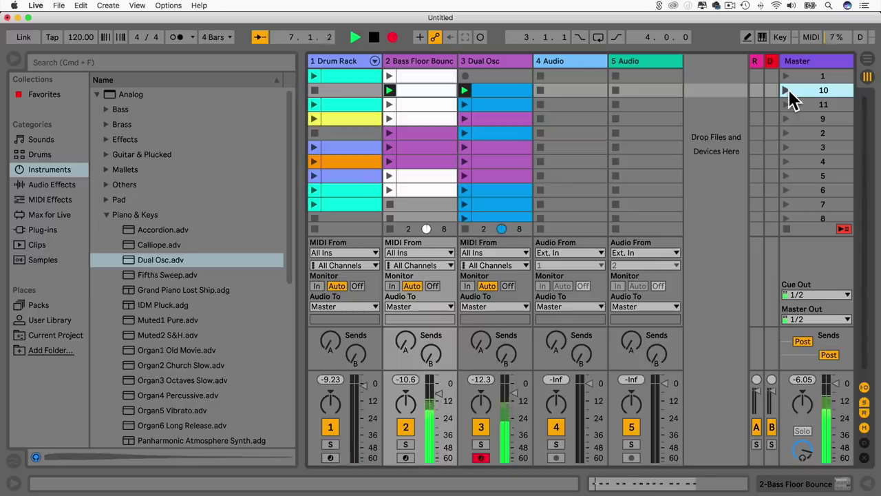
Delete the blue Dual Osc clip from scene 11.
left_click(485, 102)
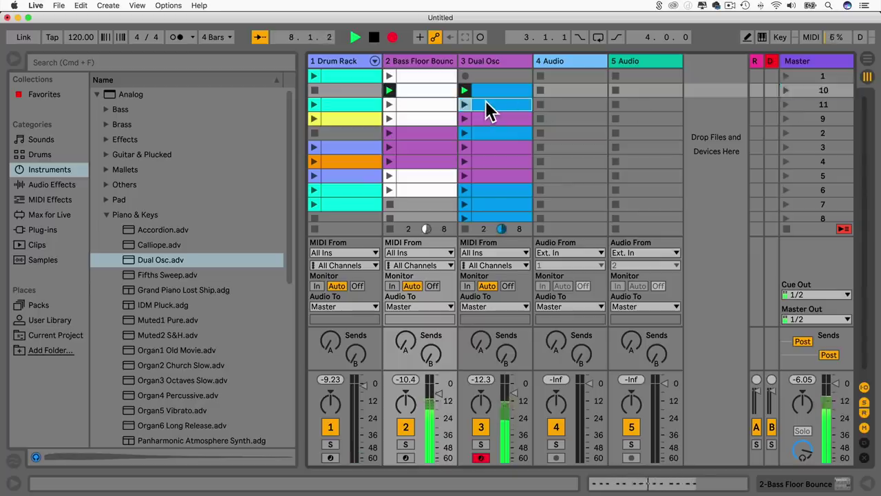
key("BackSpace")
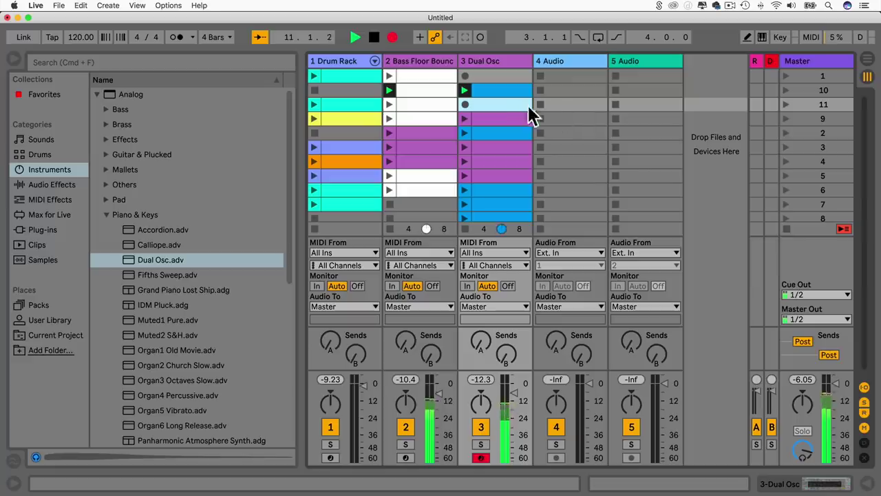
Launch scene 11 into the recording and delete the white bass clip from scene 9.
left_click(785, 104)
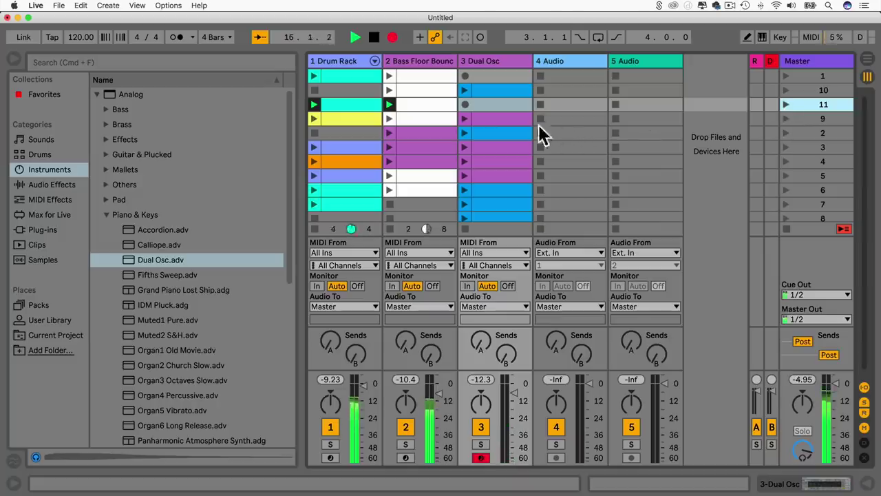
left_click(509, 123)
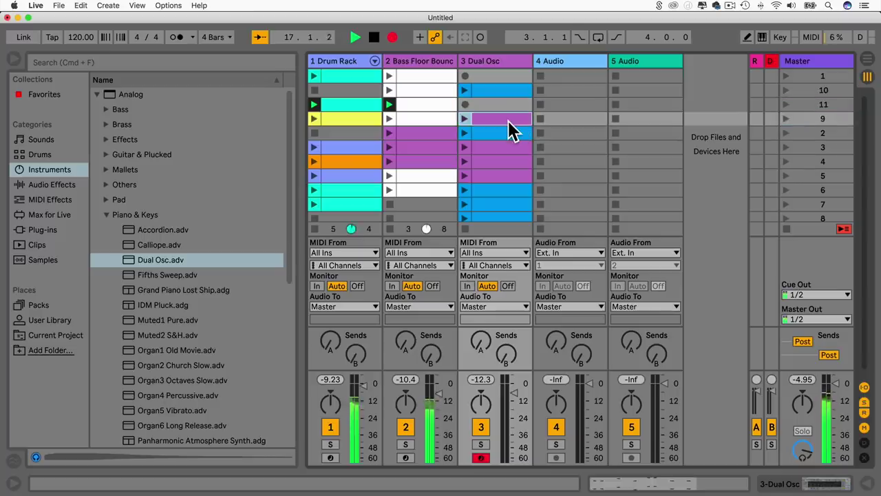
left_click(440, 118)
key("BackSpace")
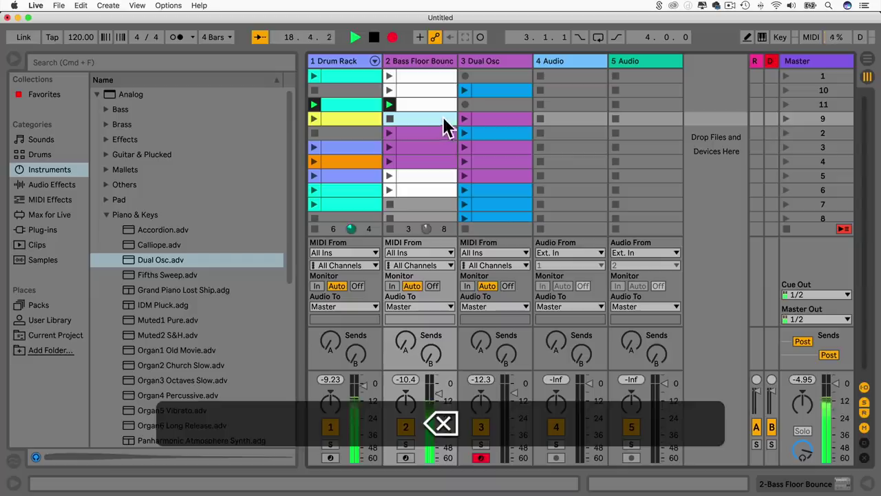
Launch scenes 9, 2, 3 and 1 one after another into the Arrangement recording.
left_click(786, 119)
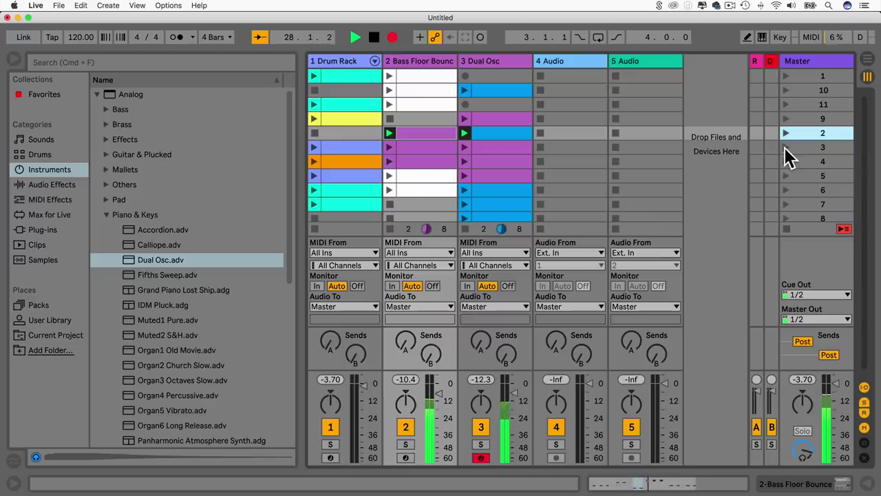
left_click(786, 147)
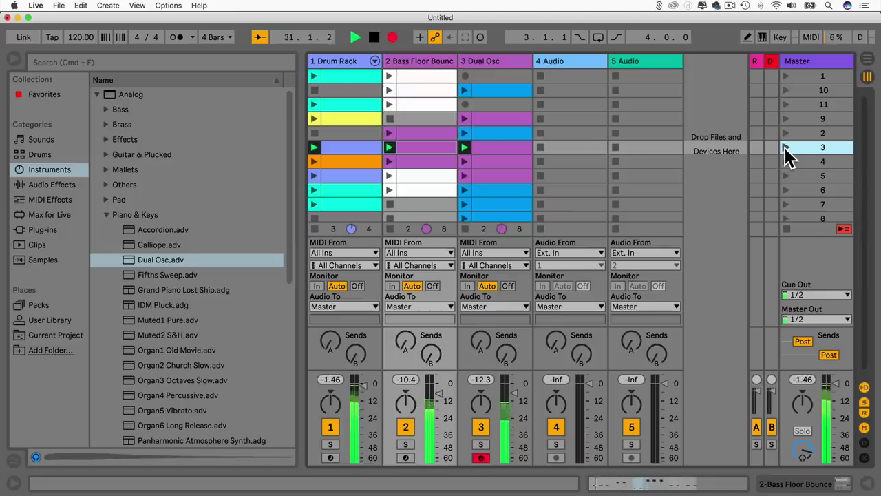
left_click(786, 76)
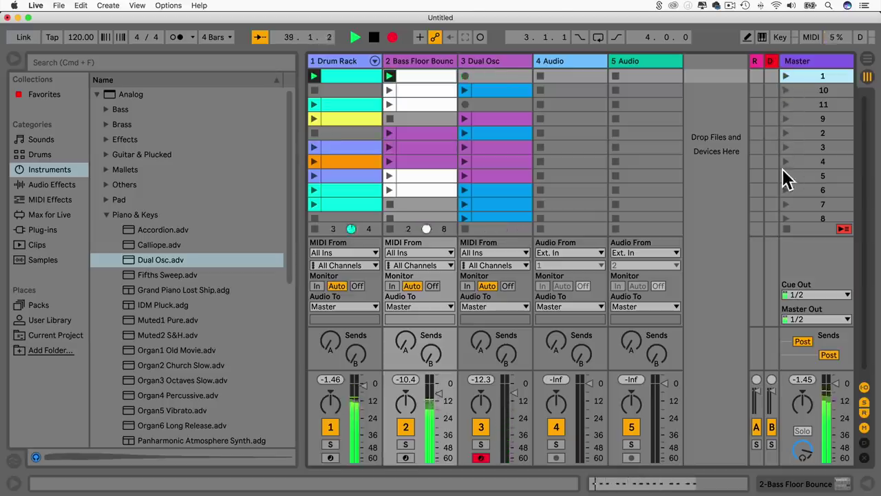
Continue the recording by launching scenes 2, 4, 5 and 7 in turn.
scroll(785, 177, "down", 1)
scroll(789, 178, "up", 1)
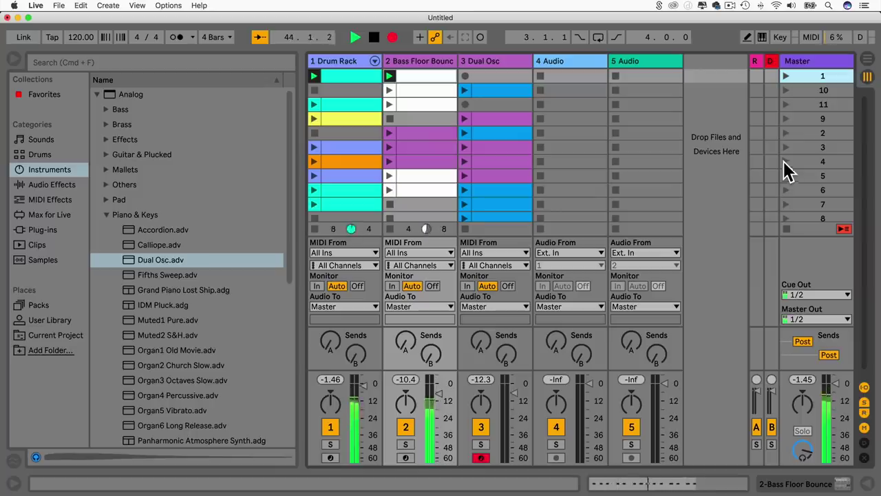
left_click(786, 133)
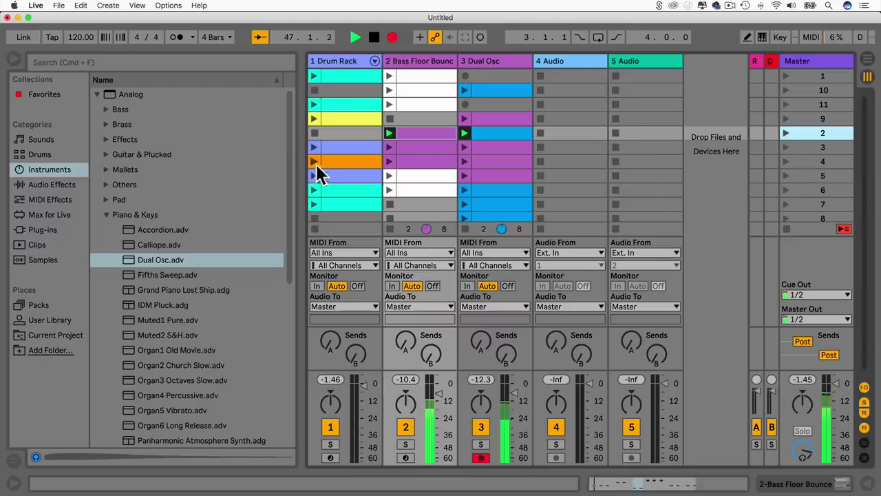
left_click(786, 162)
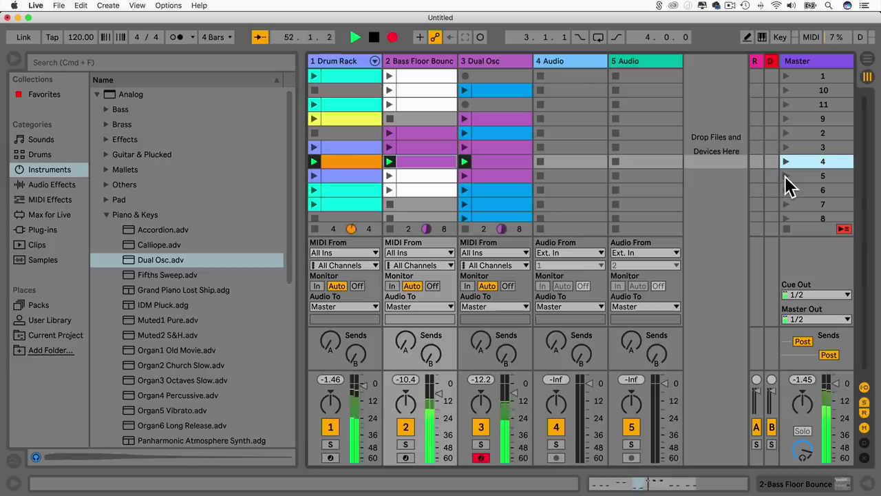
left_click(786, 176)
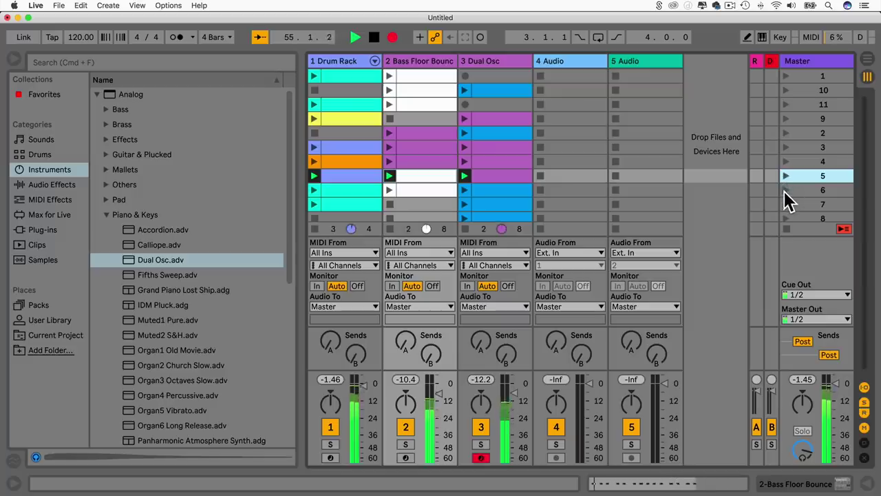
scroll(784, 191, "down", 1)
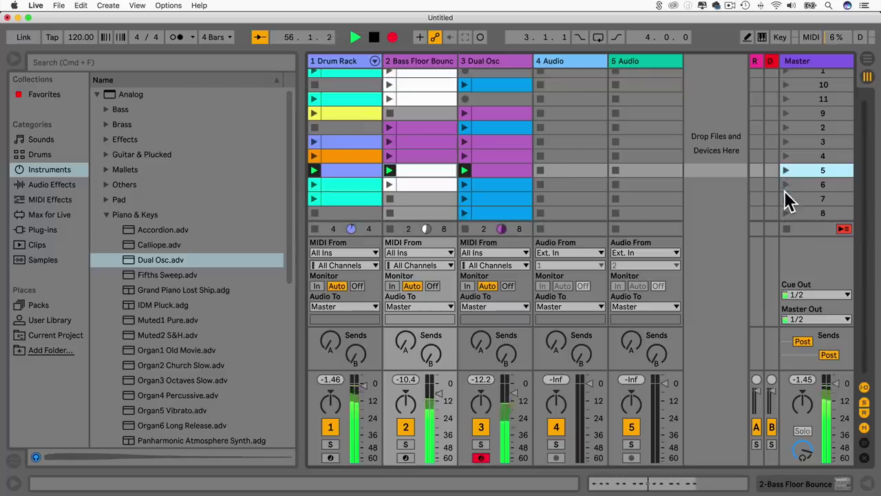
left_click(787, 198)
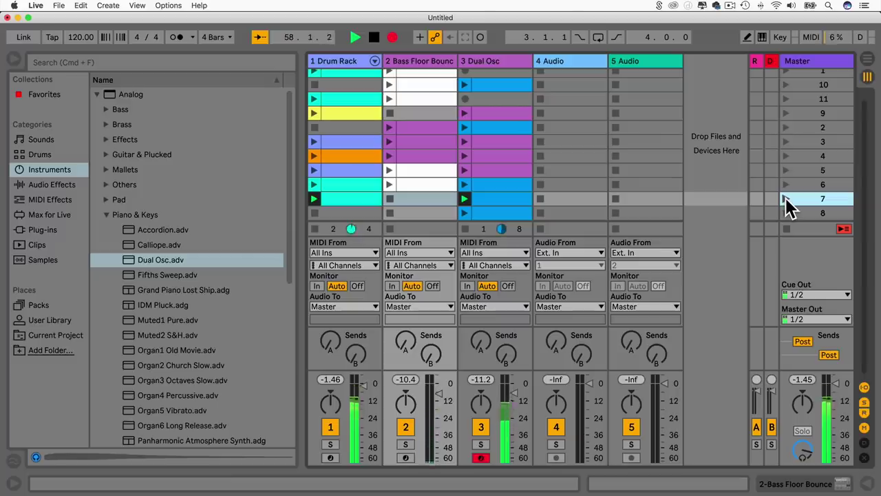
Stop the drum track for a break and relaunch the turquoise drum clip in scene 7.
left_click(316, 229)
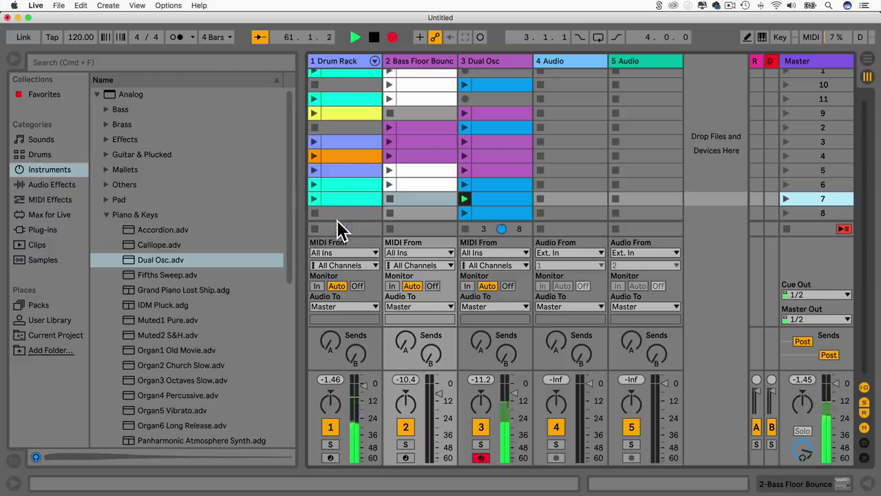
left_click(314, 199)
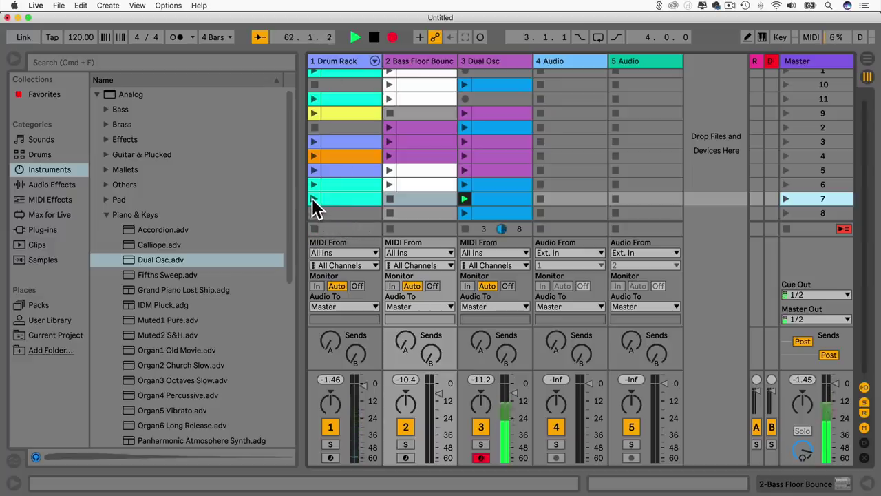
left_click(315, 199)
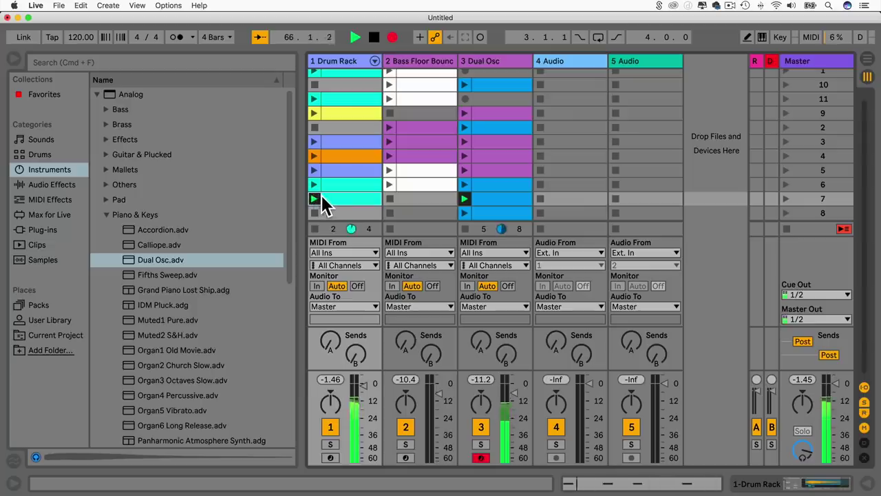
Layer in scene 5's clips one at a time: the white bass, the blue drum and the purple Dual Osc clip.
left_click(390, 169)
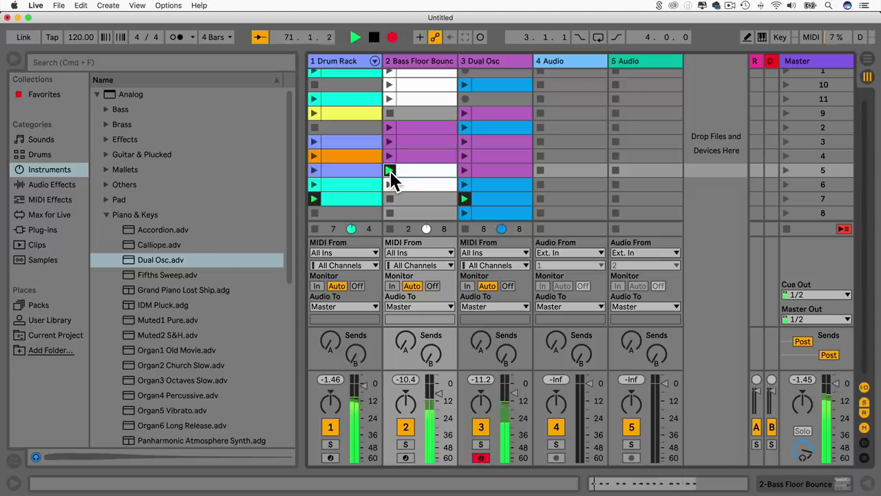
left_click(314, 170)
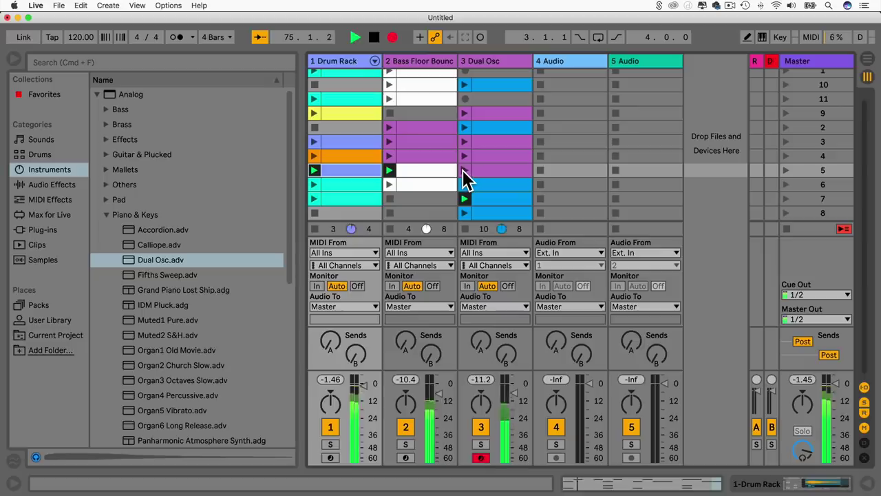
left_click(464, 170)
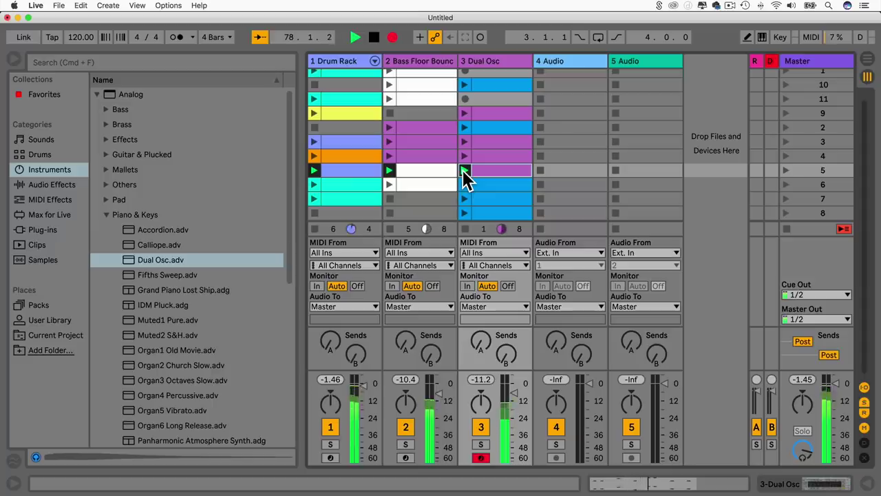
Launch the purple bass clip in scene 4 and stop the drum track.
left_click(390, 156)
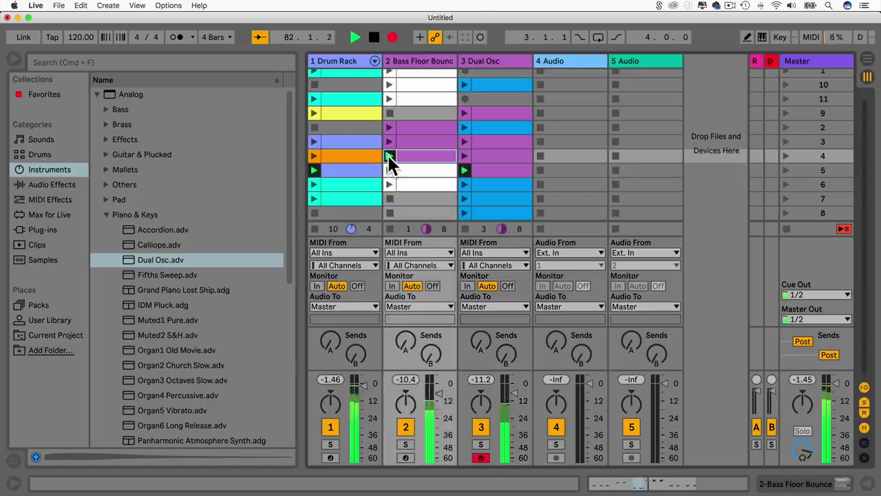
left_click(315, 229)
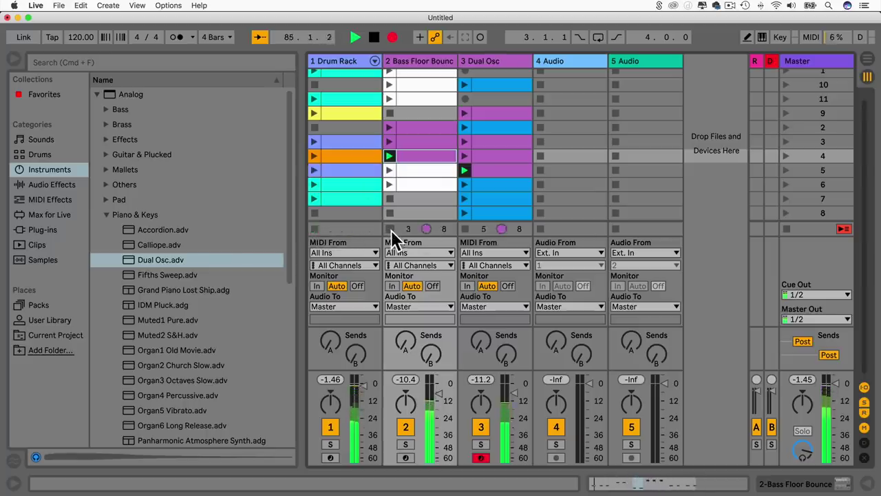
Launch the white bass clip in scene 5, the turquoise drum clip in scene 7 and the blue Dual Osc clip in scene 6.
left_click(389, 170)
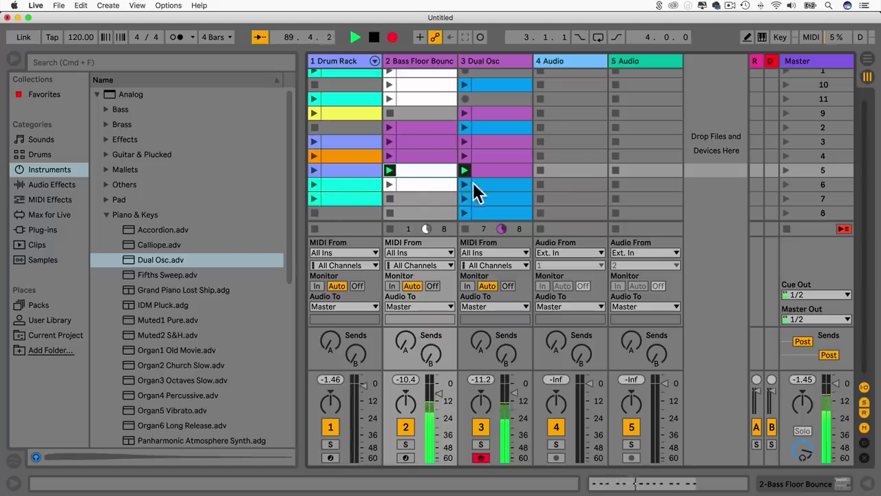
left_click(314, 199)
left_click(464, 184)
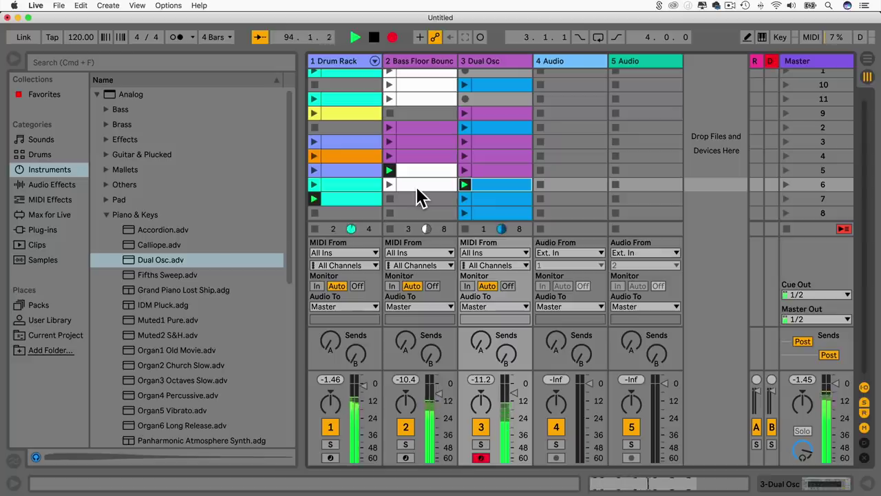
End the recording by stopping the bass, drum and Dual Osc clips in turn and fading the Dual Osc volume to -18.3 dB.
left_click(390, 228)
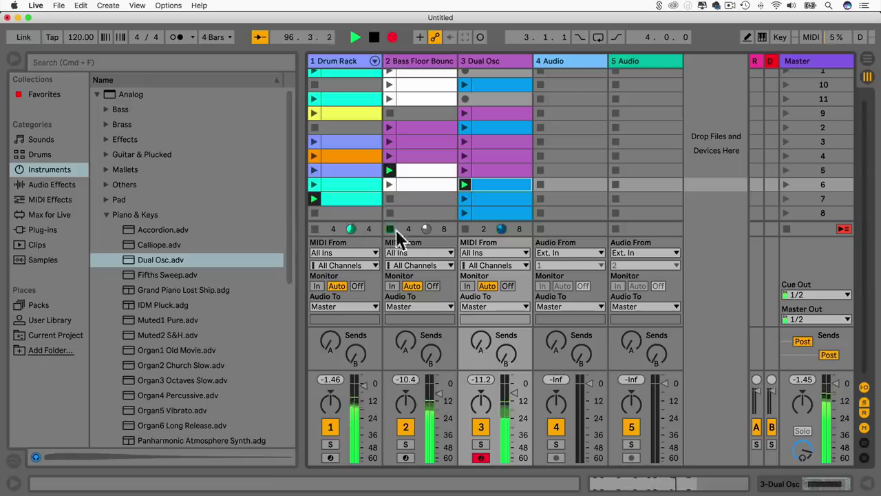
left_click(315, 229)
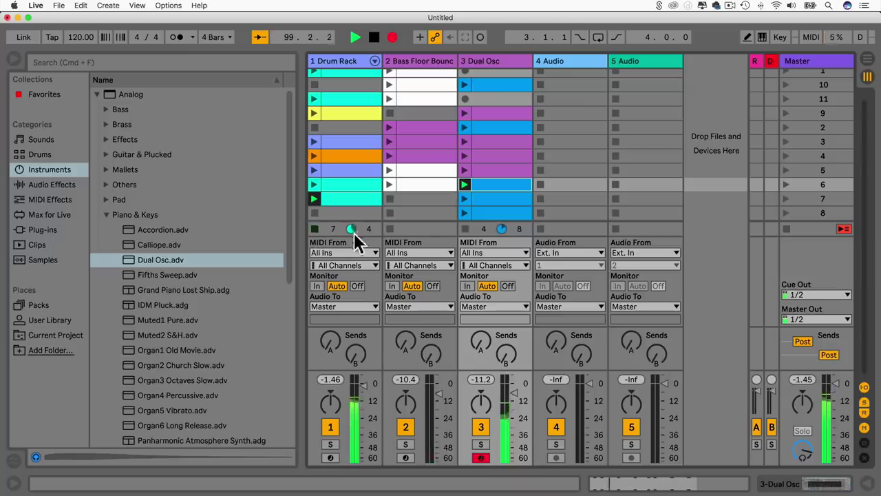
left_click(465, 230)
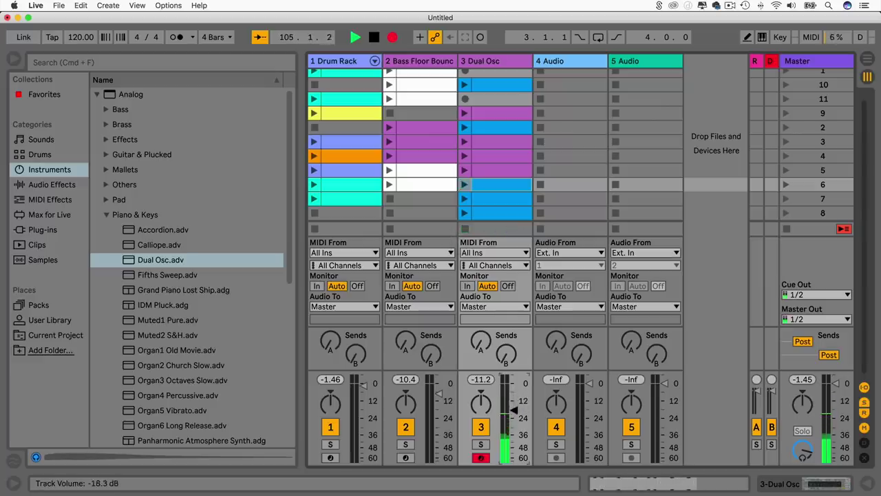
left_click(374, 38)
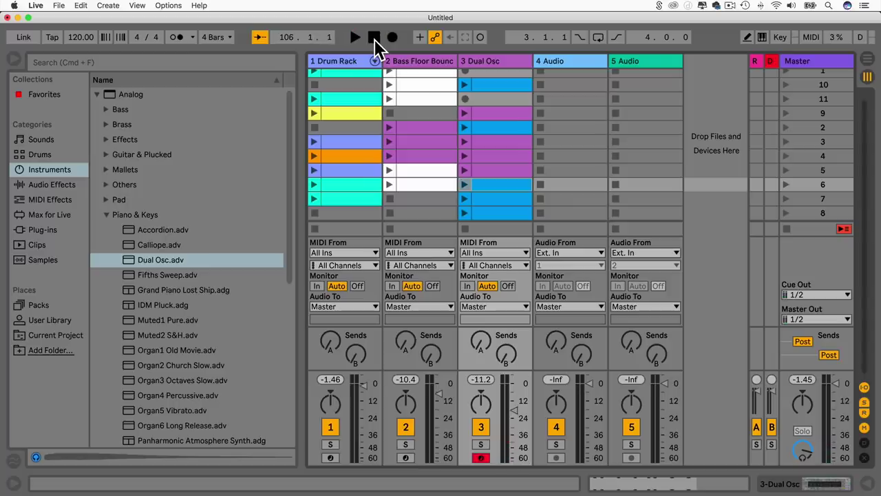
Switch to the Arrangement view, restore Arrangement playback and show the whole recorded song with the browser hidden.
key("Tab")
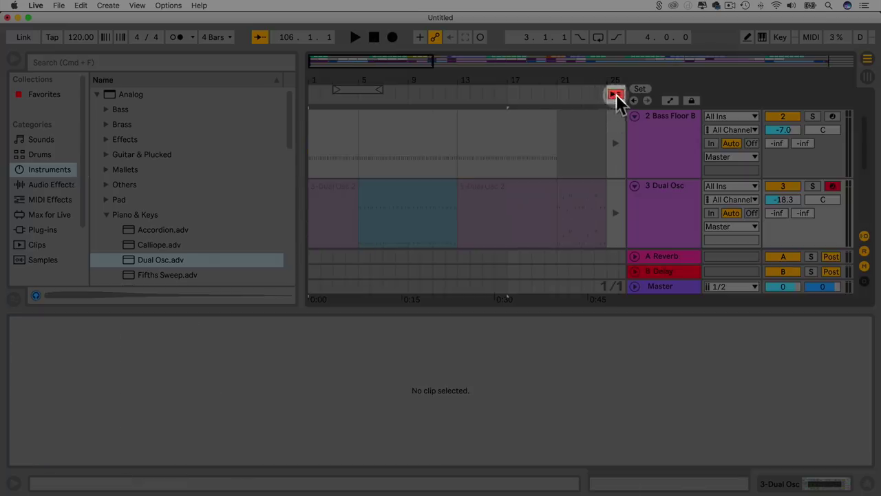
left_click(617, 94)
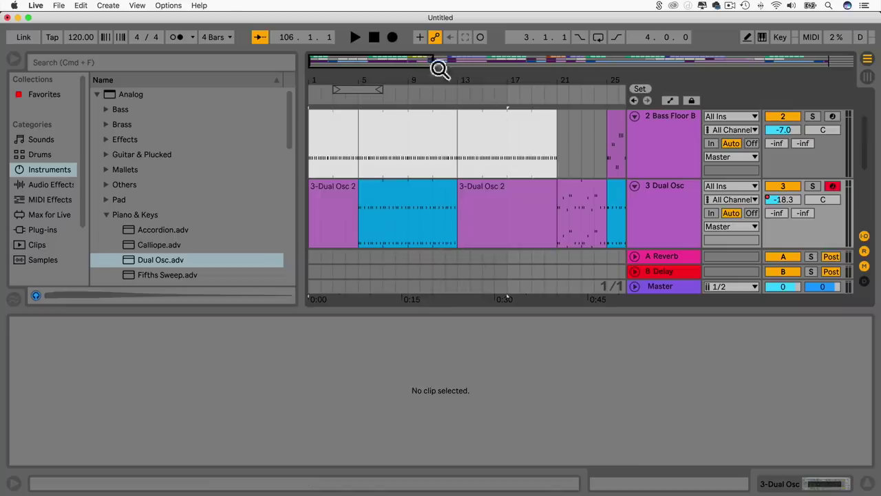
left_click_drag(417, 69, 417, 54)
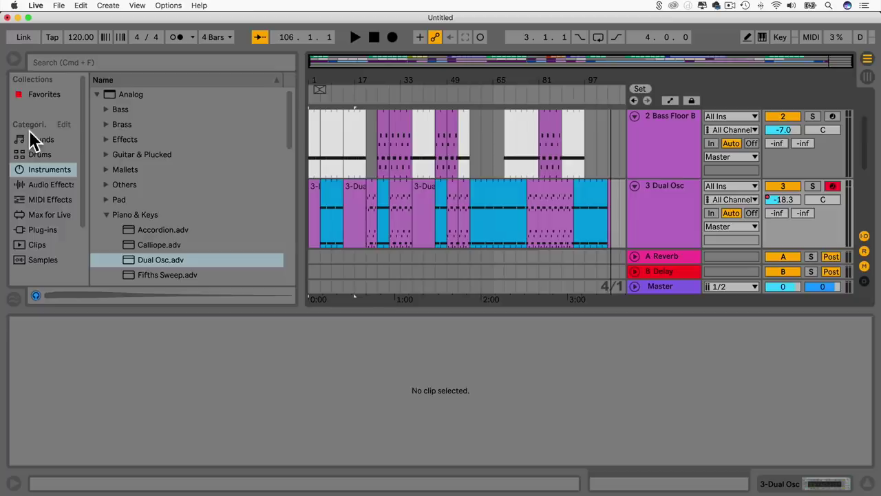
left_click(13, 59)
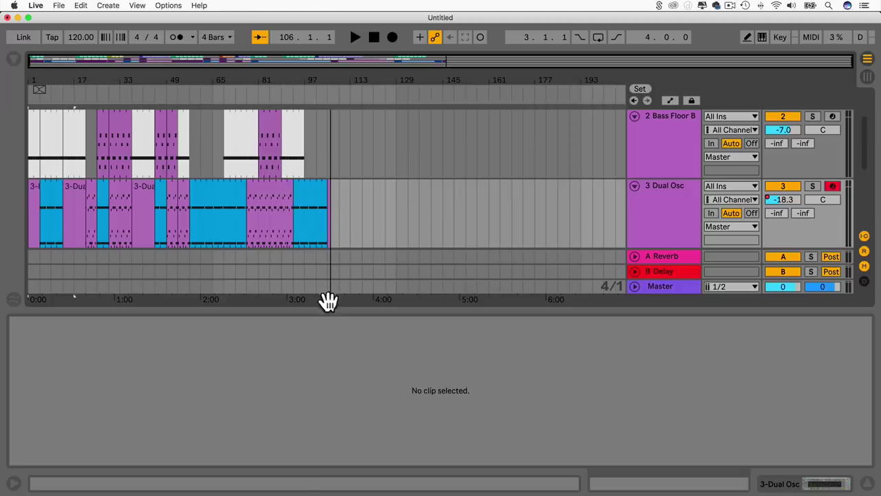
Audition the recorded Arrangement from bars 25, 37 and 69, stop playback and look over the tracks.
left_click(98, 152)
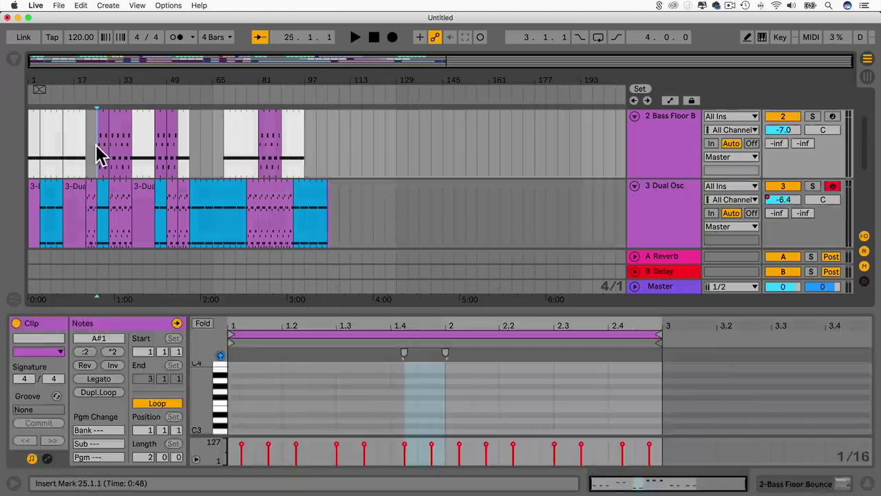
key("space")
scroll(98, 147, "up", 3)
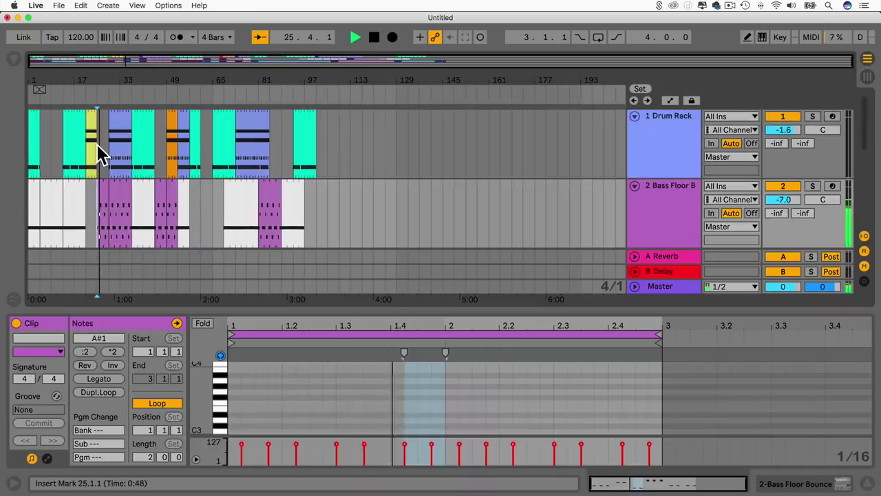
left_click(127, 146)
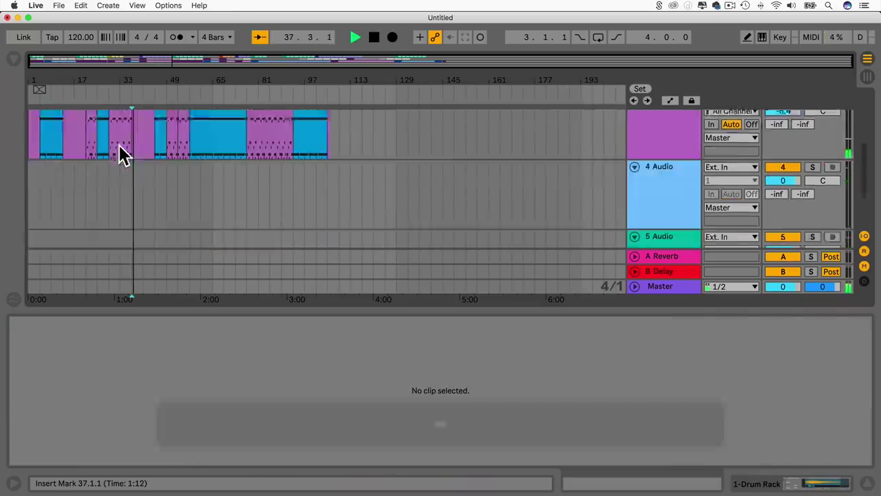
scroll(151, 172, "up", 3)
left_click(231, 172)
key("space")
scroll(439, 134, "down", 3)
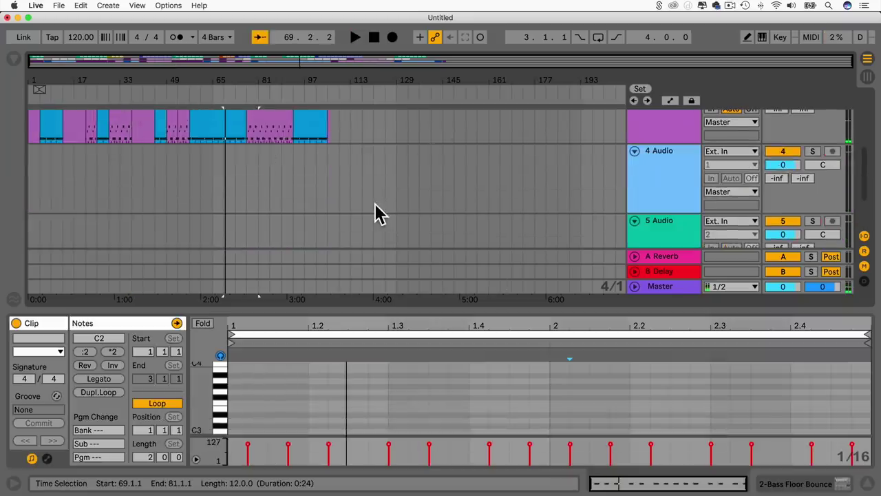
scroll(379, 213, "up", 2)
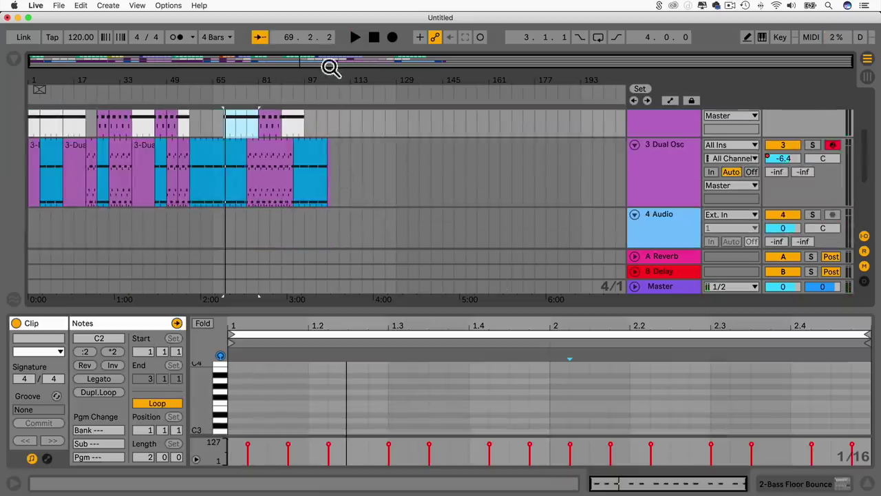
Audition the Dual Osc fade-out at the song's end from bars 105 and 103, stop playback and show the whole song again.
left_click_drag(418, 65, 738, 85)
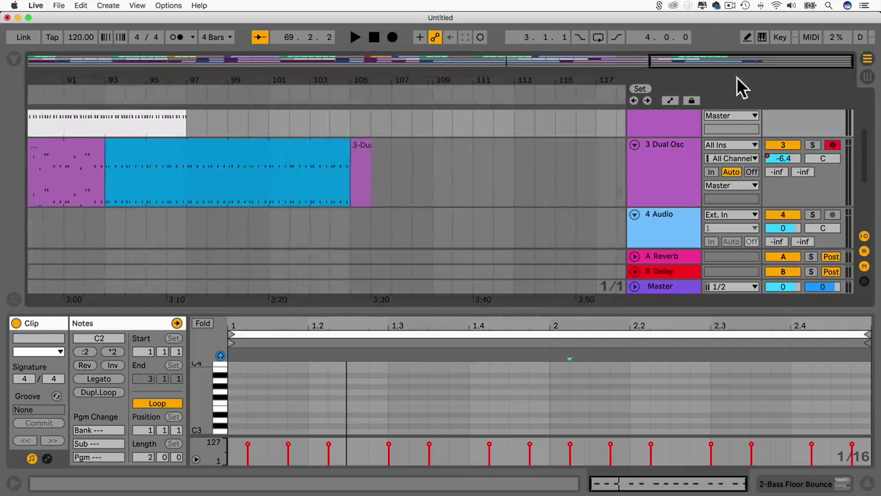
left_click(350, 182)
key("space")
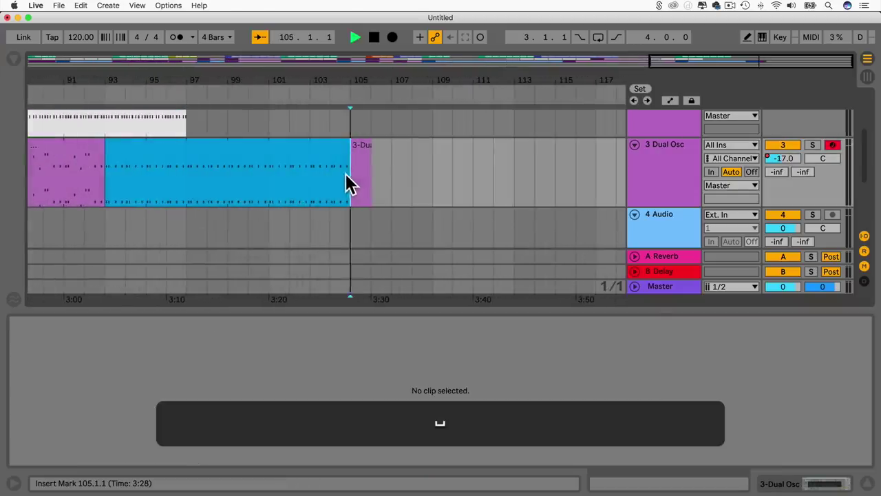
left_click(315, 183)
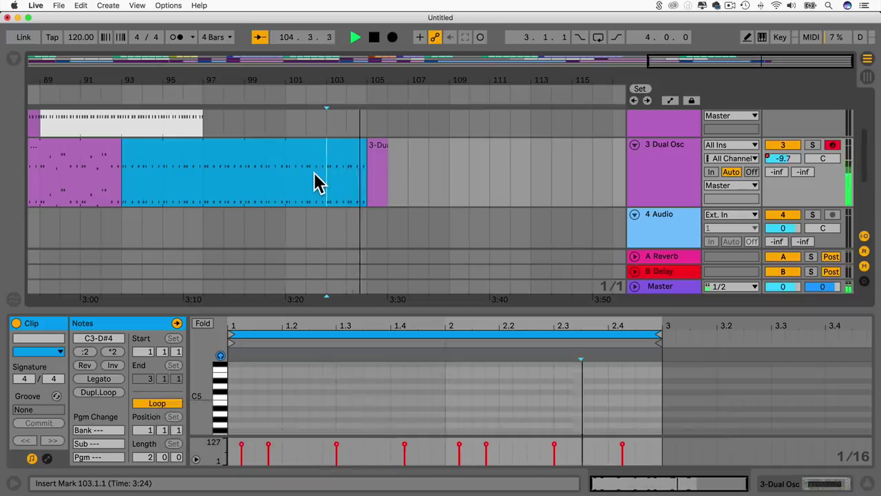
left_click_drag(780, 158, 775, 169)
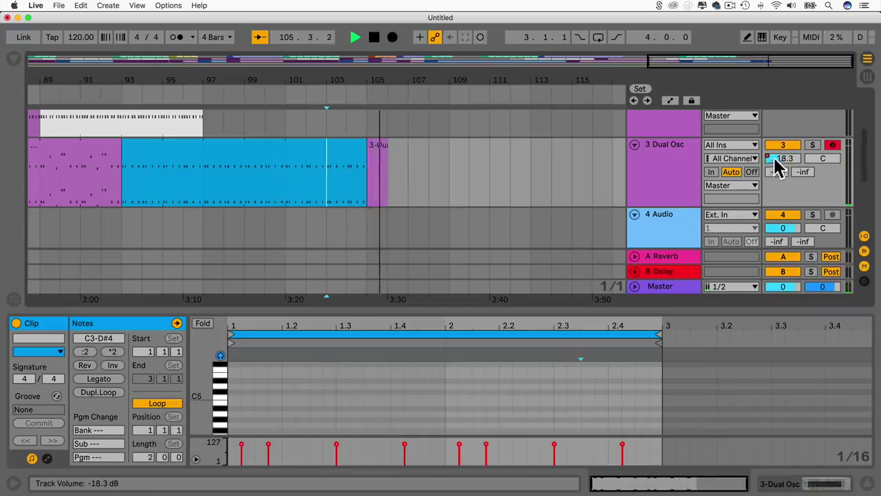
key("space")
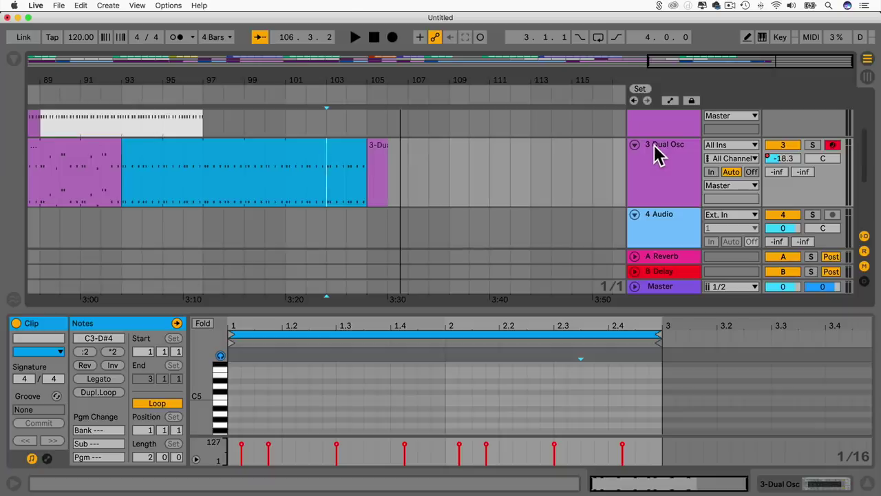
left_click_drag(716, 62, 716, 51)
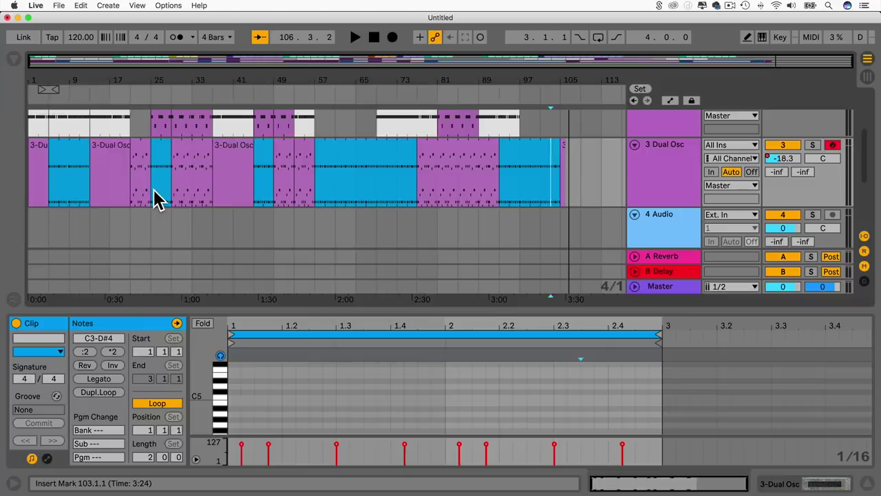
Return to the Session view and look over the commands for saving and exporting the Live Set.
key("Tab")
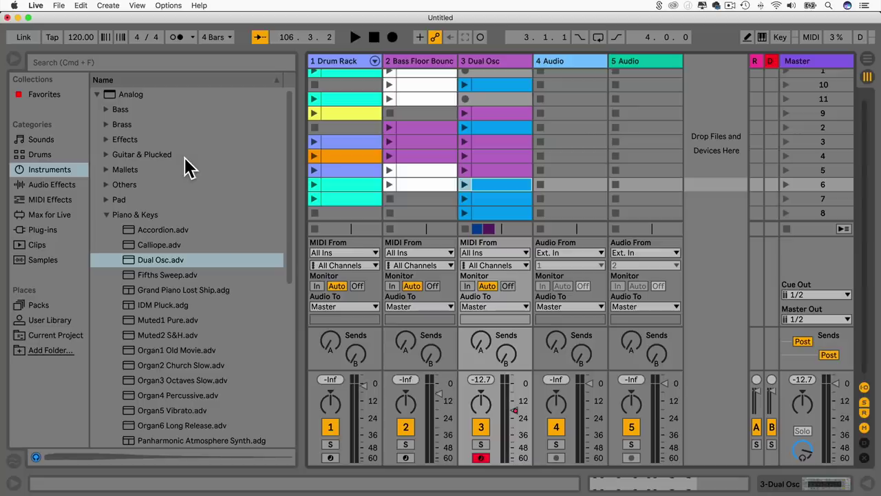
left_click(58, 5)
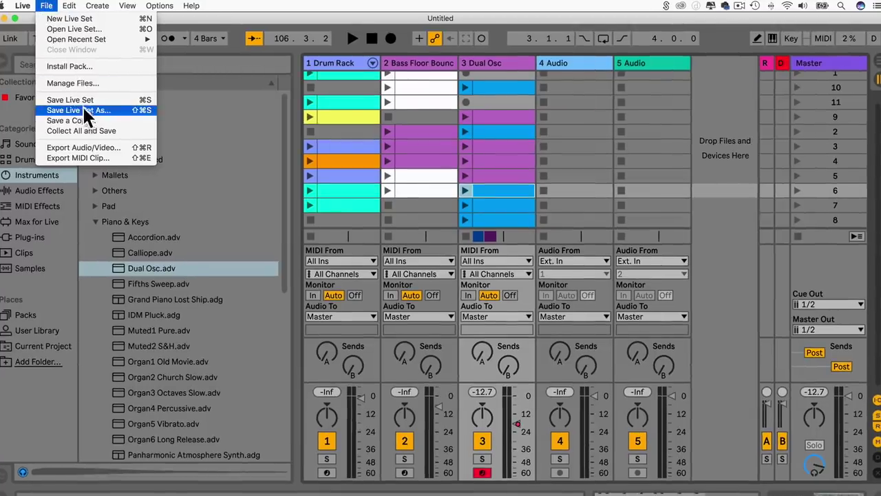
left_click(44, 6)
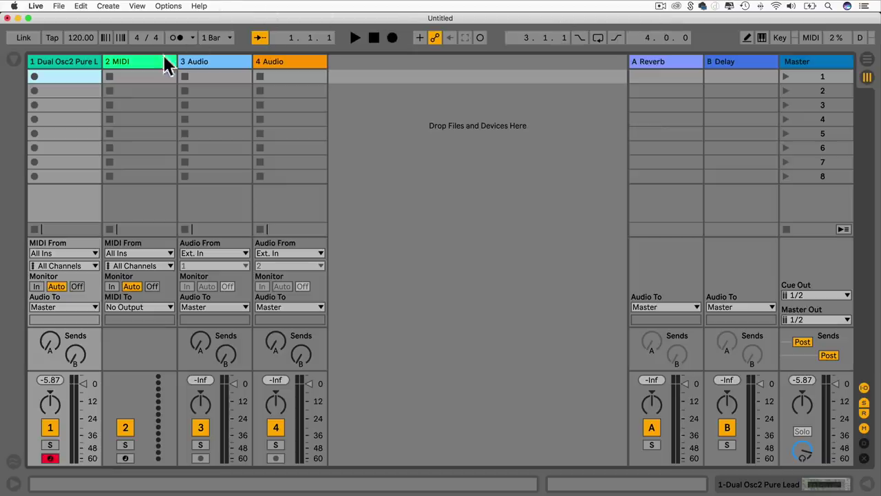
Create an empty MIDI clip in scene 1 of the Dual Osc2 Pure Lead track and enlarge its note editor.
double_click(74, 77)
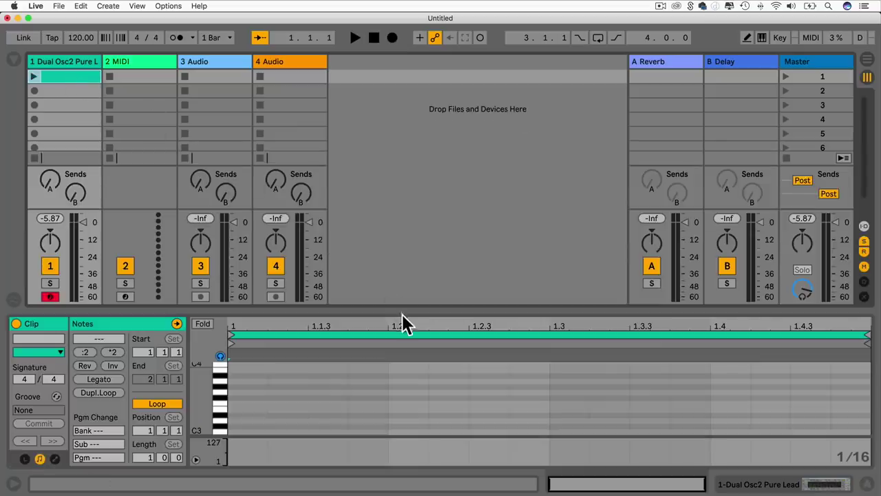
left_click_drag(403, 312, 395, 124)
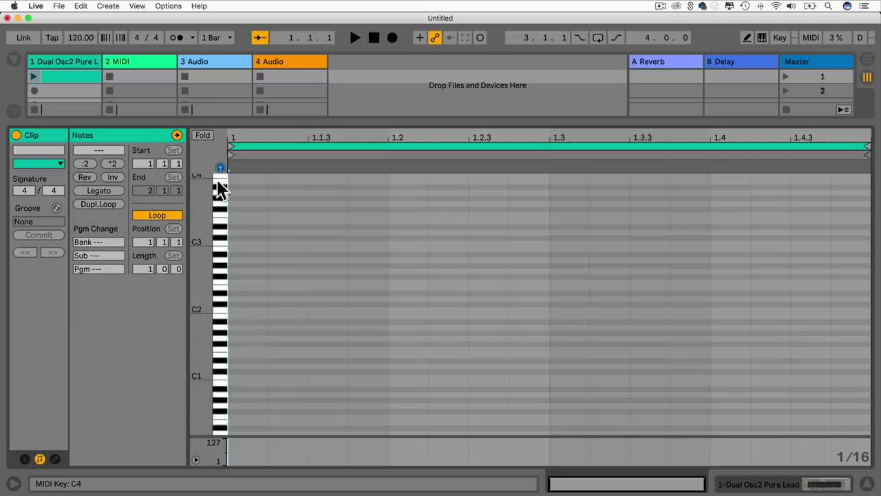
left_click(220, 243)
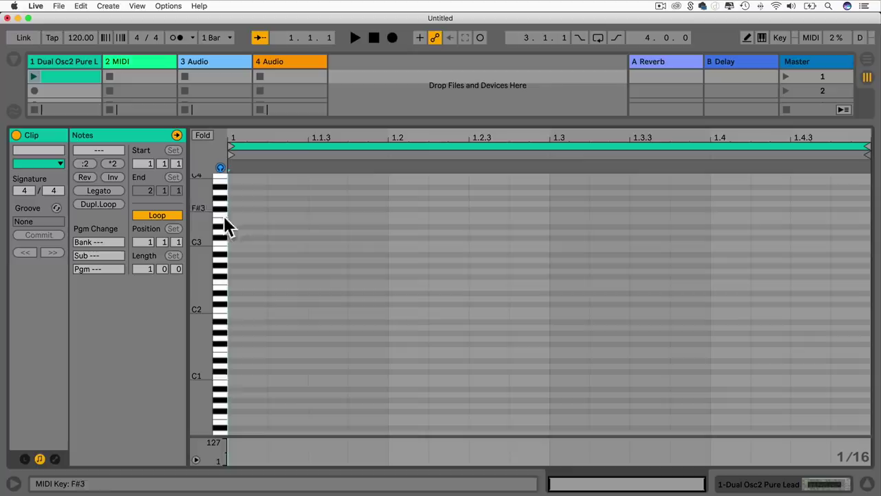
left_click(220, 168)
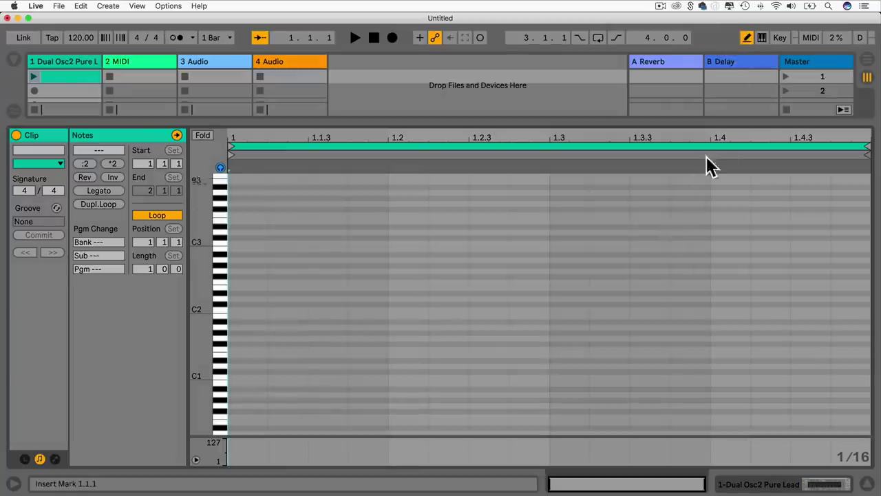
In Draw mode, add sixteenth notes B1 on beat 1, D2 on beat 2, B1 on beat 3 and F#2 on beat 4.
left_click(748, 38)
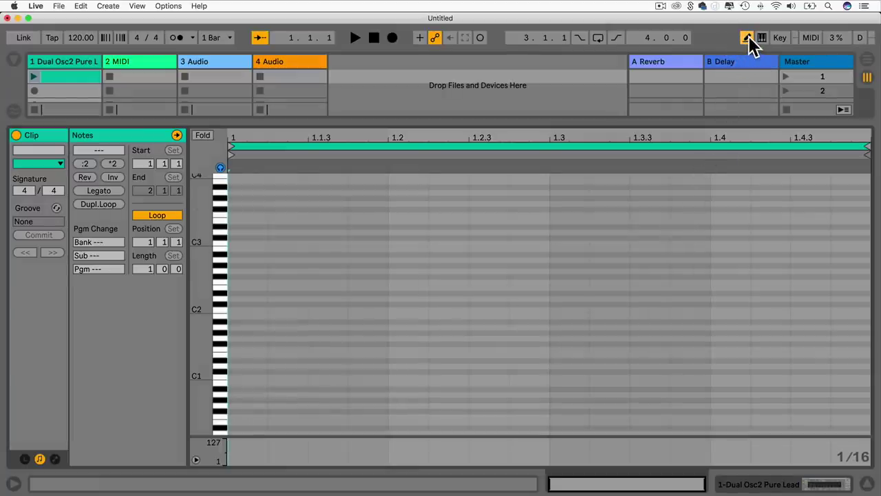
key("b")
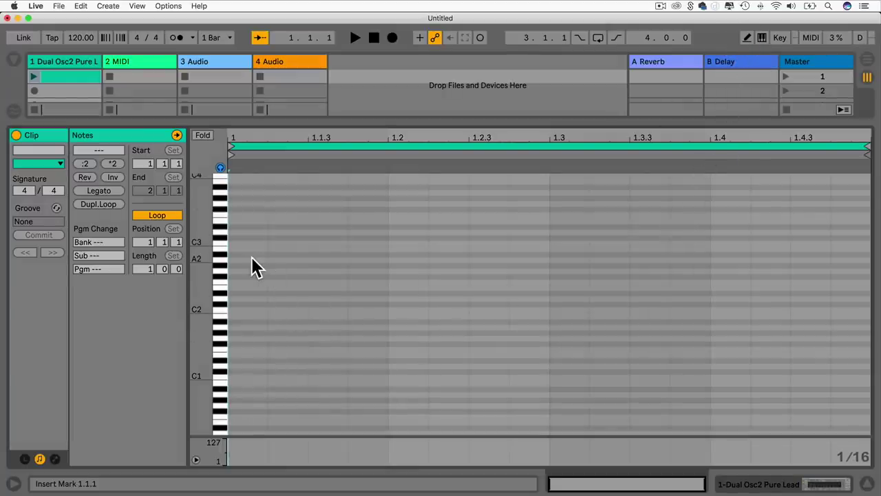
key("b")
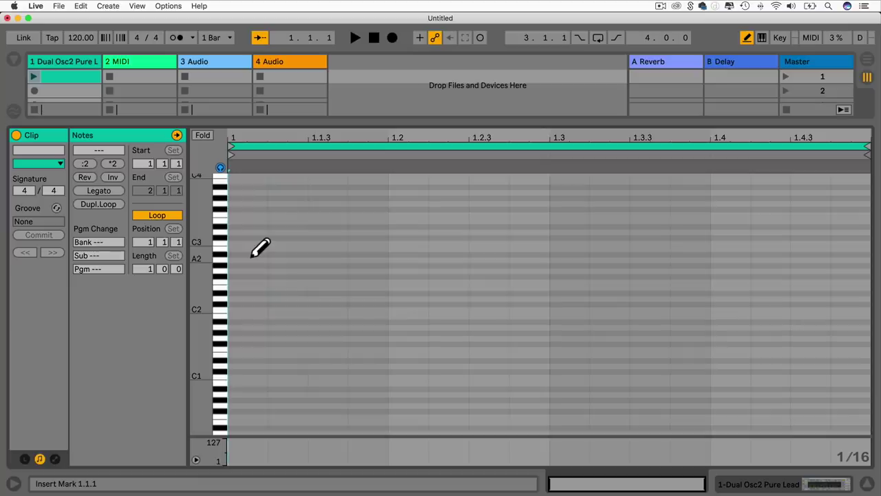
left_click(237, 315)
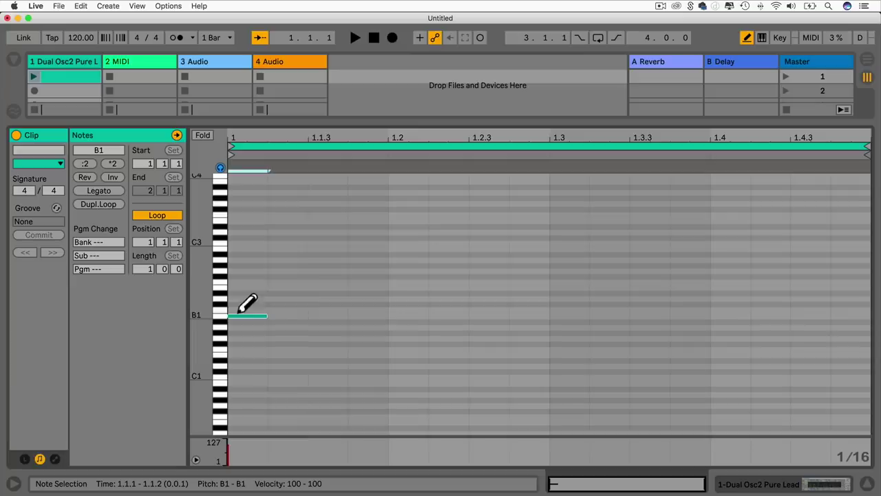
left_click(391, 298)
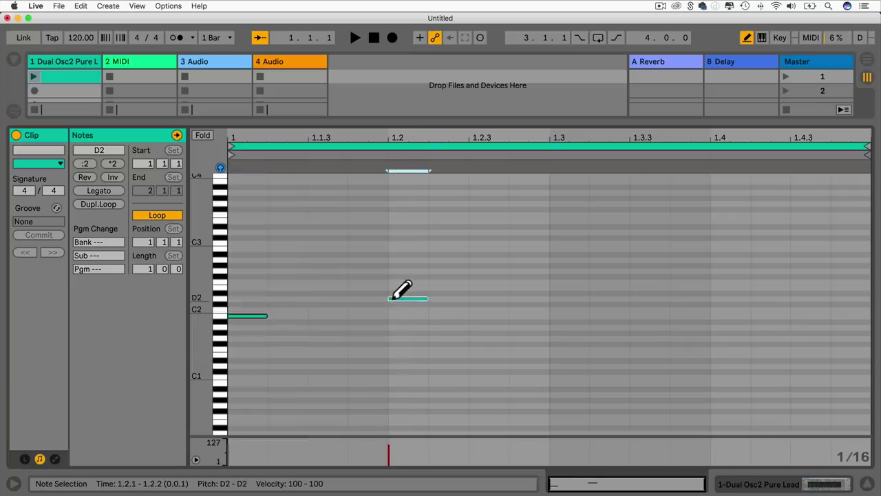
left_click(555, 315)
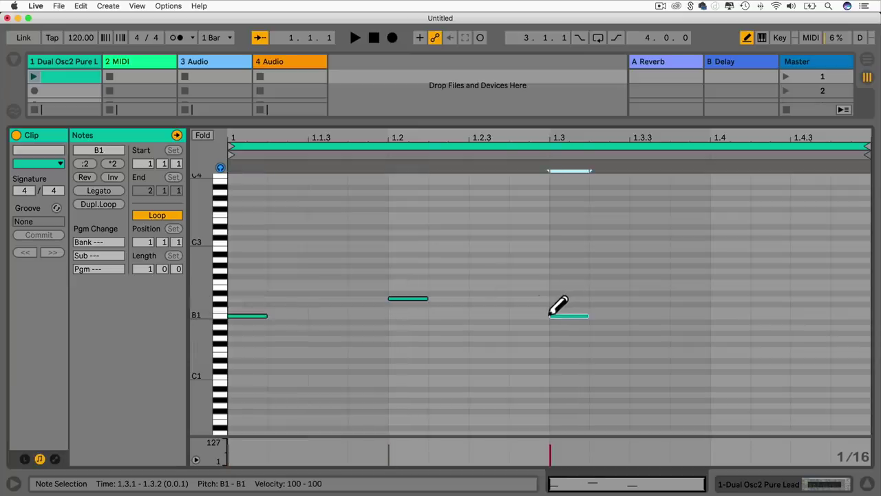
left_click(716, 276)
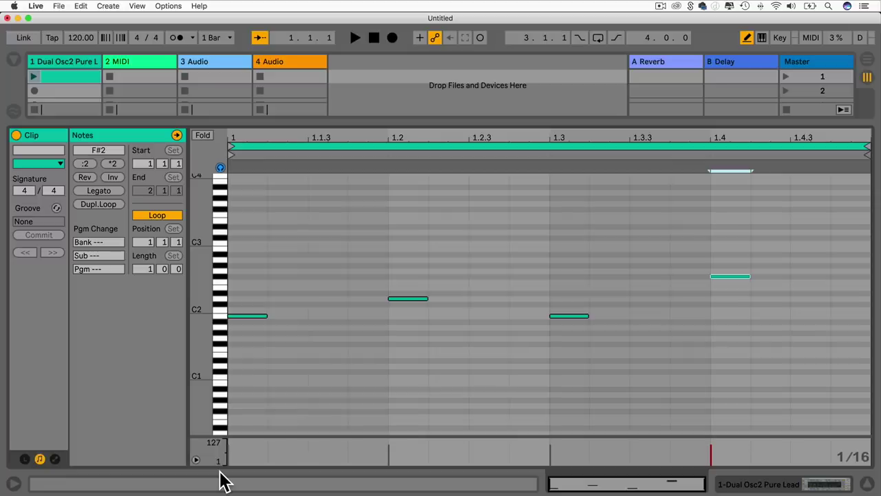
Adjust the velocities of the four notes to 89, 78, 92 and 84 in beat order, leaving Draw mode.
mouse_move(711, 446)
left_mouse_down()
mouse_move(713, 459)
mouse_move(713, 445)
left_mouse_up()
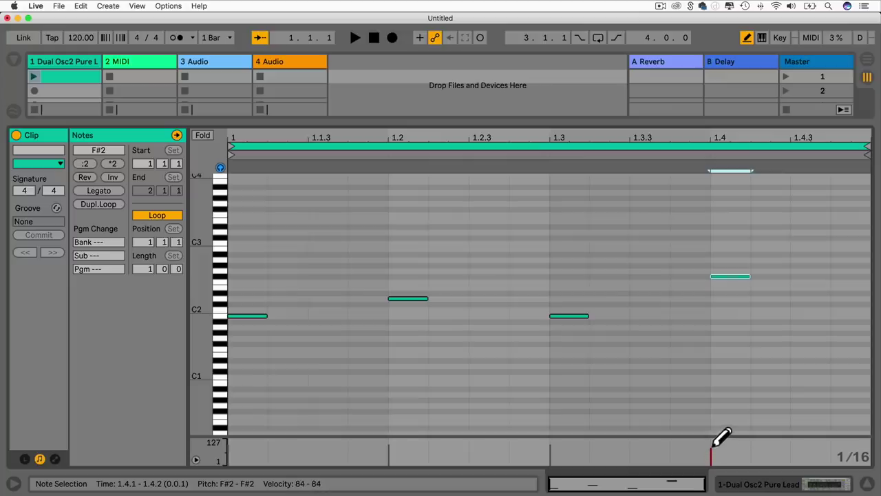
key("b")
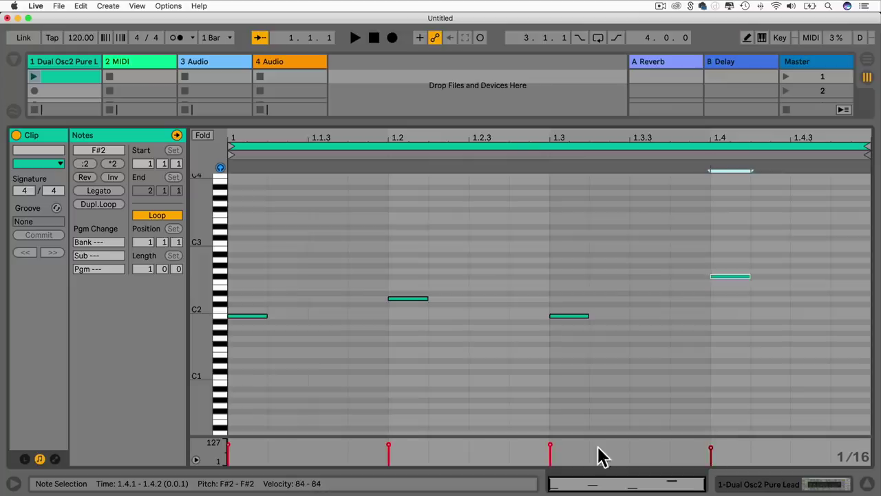
left_click_drag(556, 454, 555, 446)
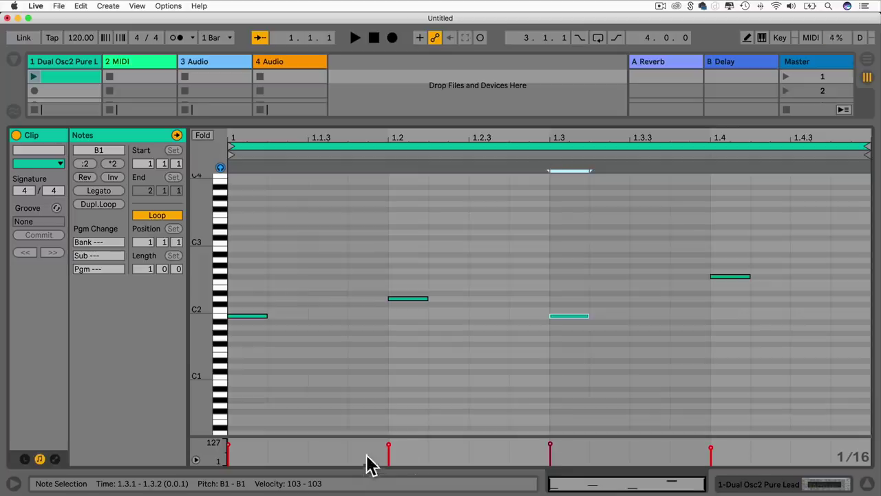
left_click(390, 446)
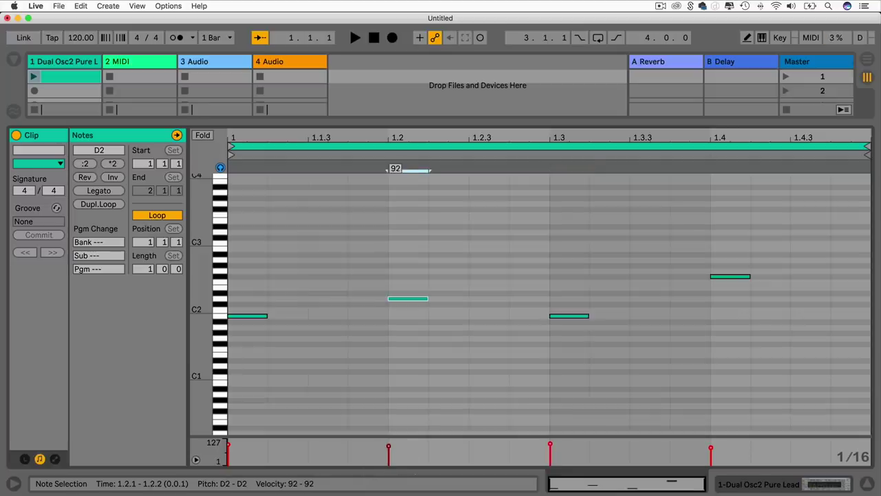
left_click(228, 455)
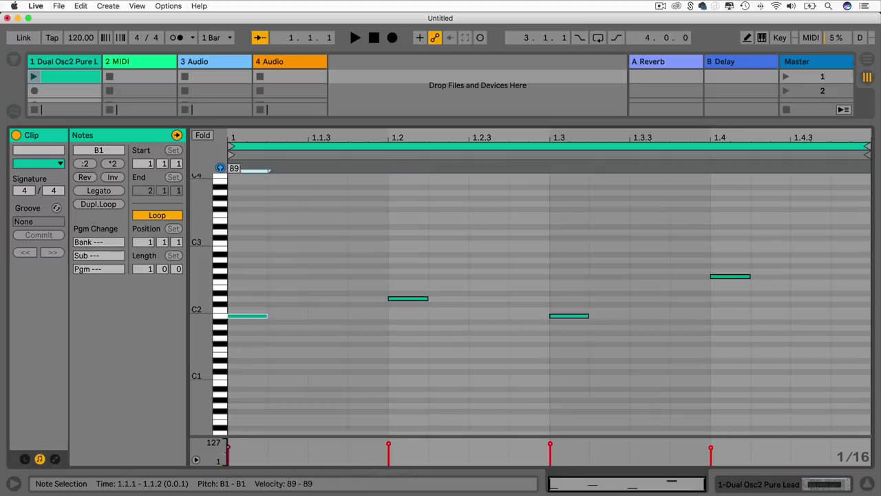
left_click(389, 448, "shift")
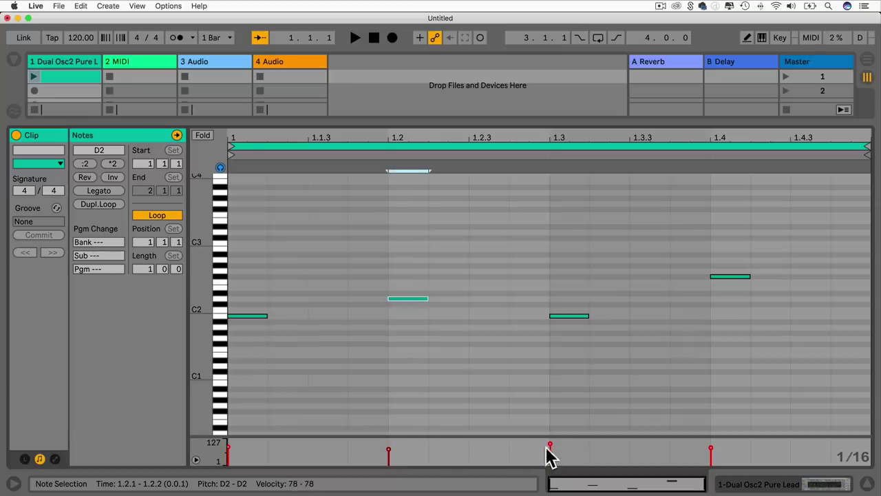
left_click(551, 452)
left_click(561, 395)
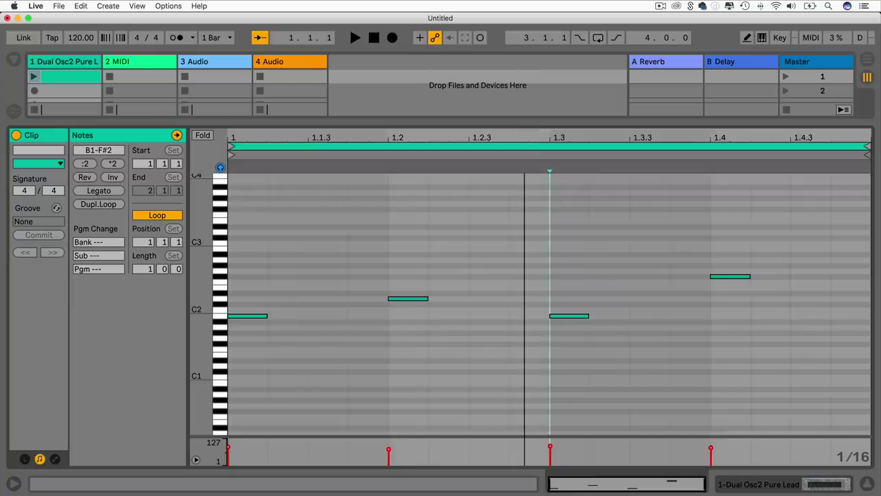
Examine the note grid around position 1.2.4 at closer and wider zoom levels.
mouse_move(530, 138)
left_mouse_down()
mouse_move(530, 174)
mouse_move(525, 149)
left_mouse_up()
left_click(510, 205)
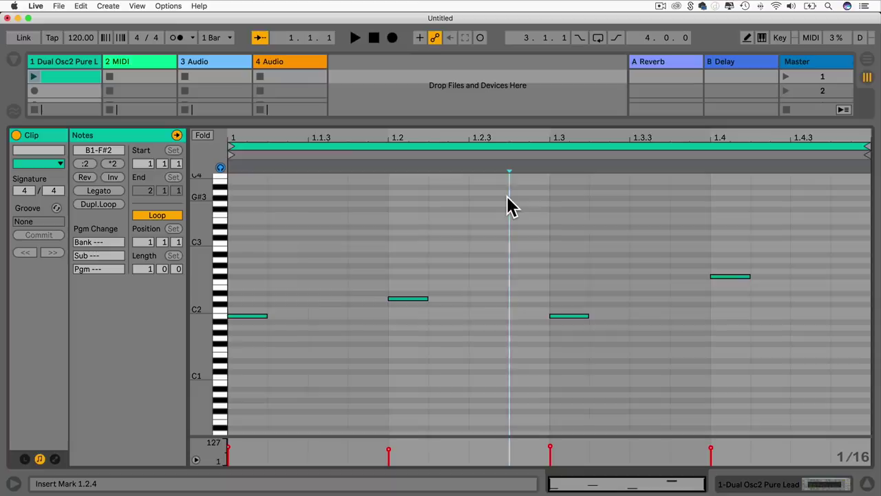
key("plus")
key("minus")
key("plus")
key("plus")
key("plus")
key("minus")
key("minus")
key("plus")
key("plus")
key("plus")
key("minus")
key("minus")
key("minus")
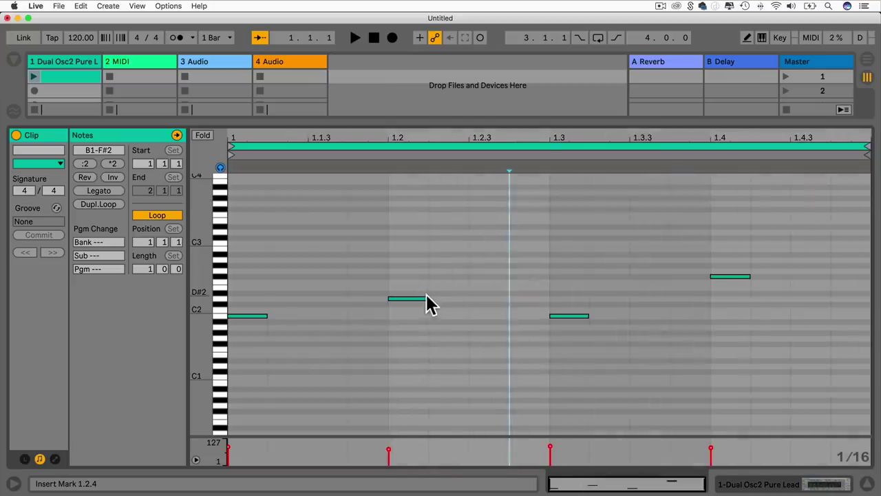
Trim the start of the D2 note on beat 2 by a small fraction of a sixteenth, off the grid.
left_click_drag(412, 299, 390, 299)
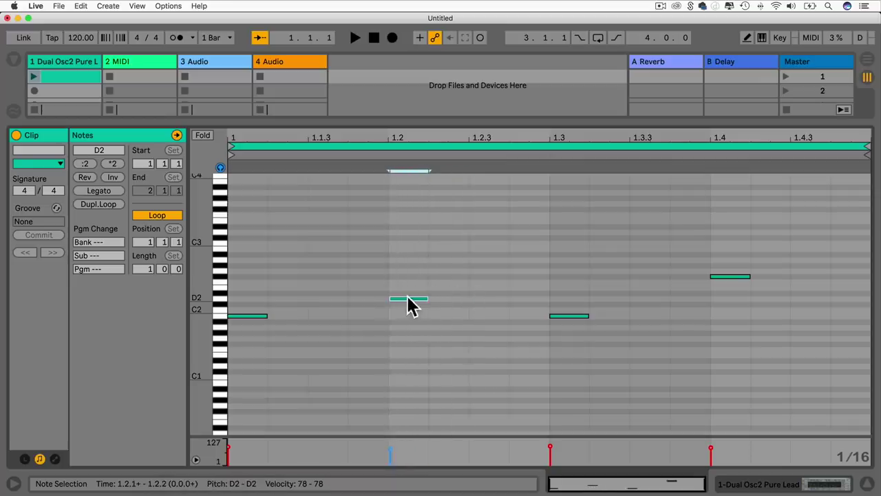
Try transposing all four notes up and down by an octave, and return them to their original pitches.
key("super+a")
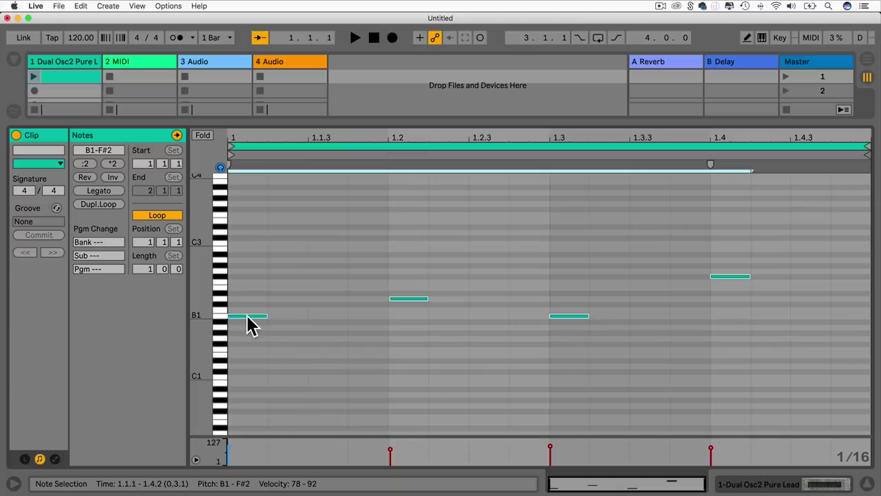
key("shift+Up")
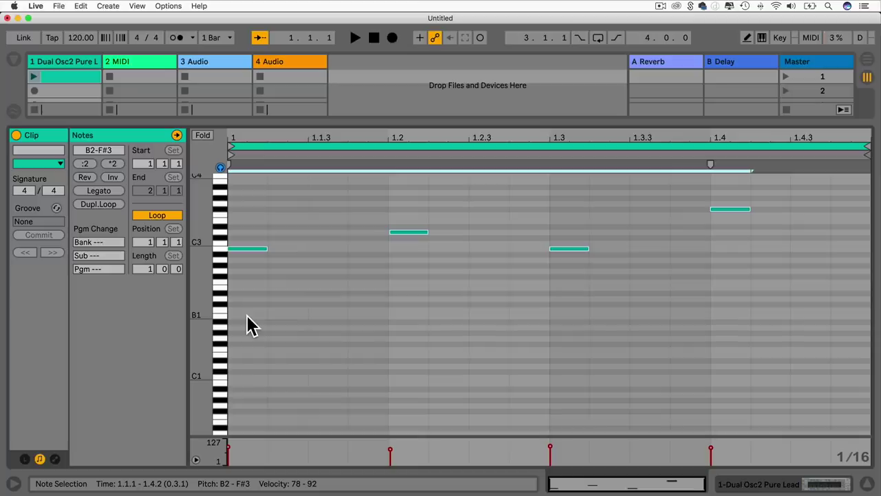
key("shift+Down")
key("shift+Down")
key("shift+Up")
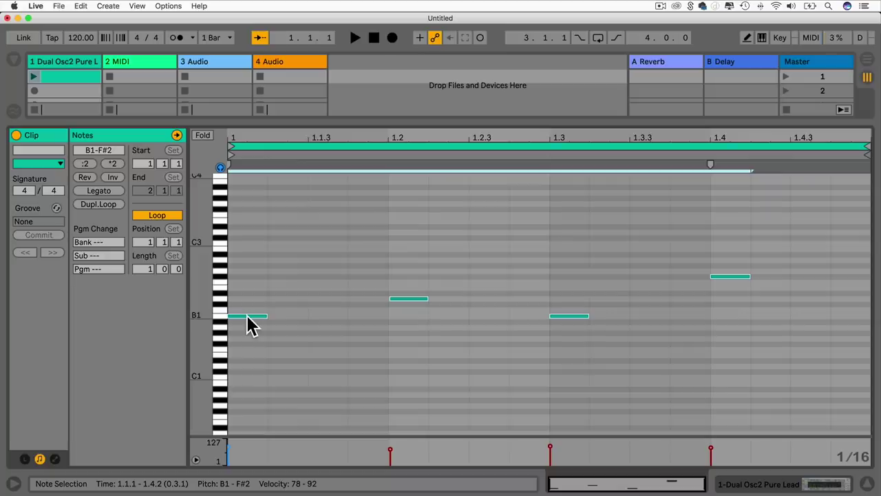
Deselect the notes and fold the note editor so that it shows only the pitches used in the clip.
left_click(255, 338)
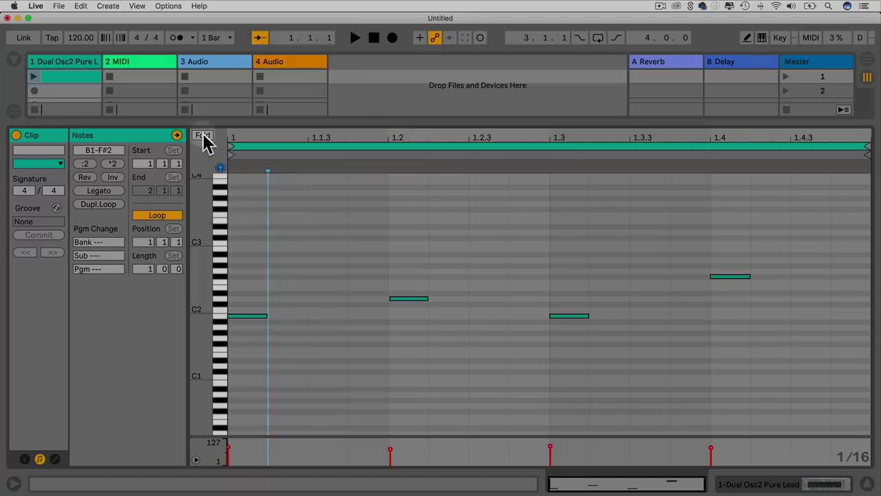
left_click(203, 135)
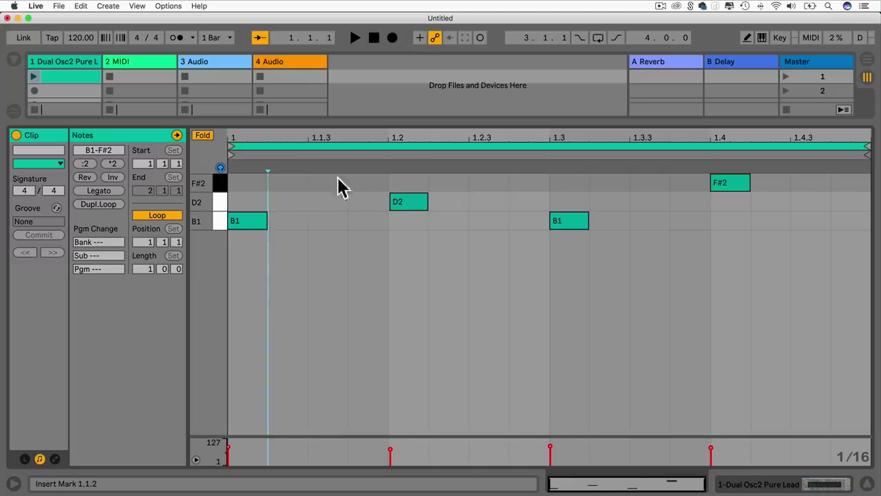
Unfold the note editor so that it shows the full keyboard range instead of only the used pitches.
left_click(203, 135)
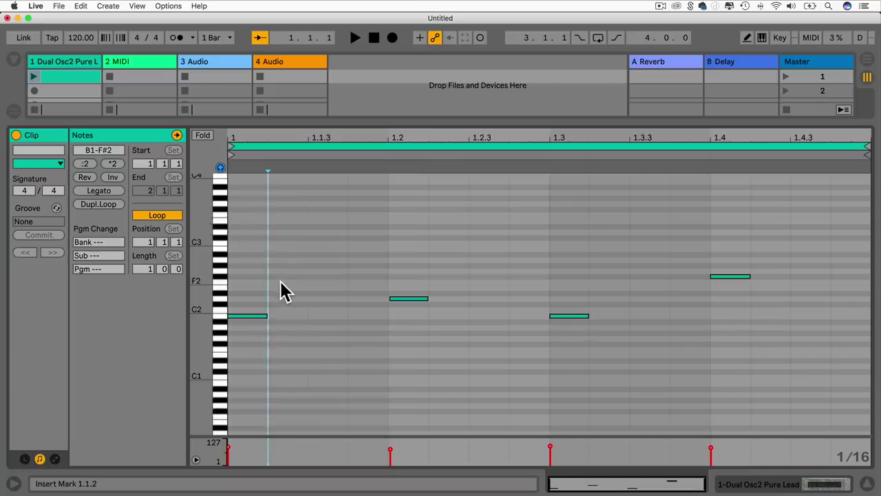
left_click_drag(250, 316, 345, 252, "alt+super")
left_click_drag(247, 243, 257, 260)
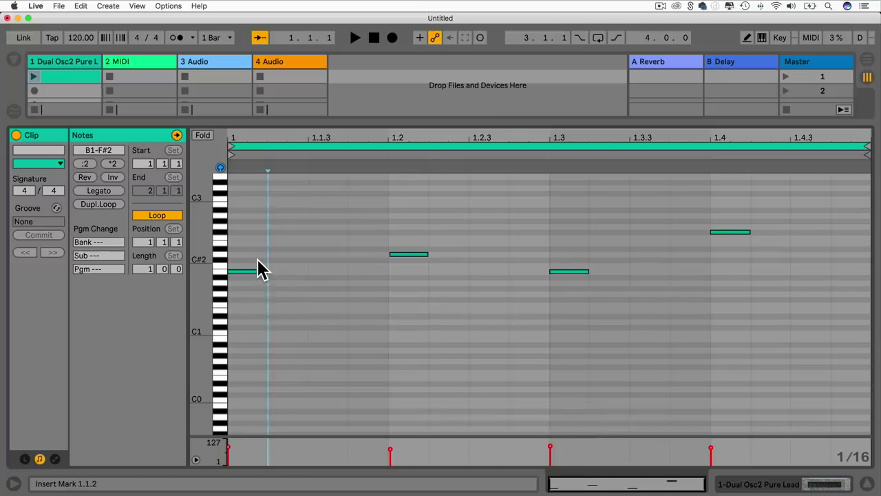
Play the clip from position 1.2 in the note editor and stop playback.
left_click(390, 153)
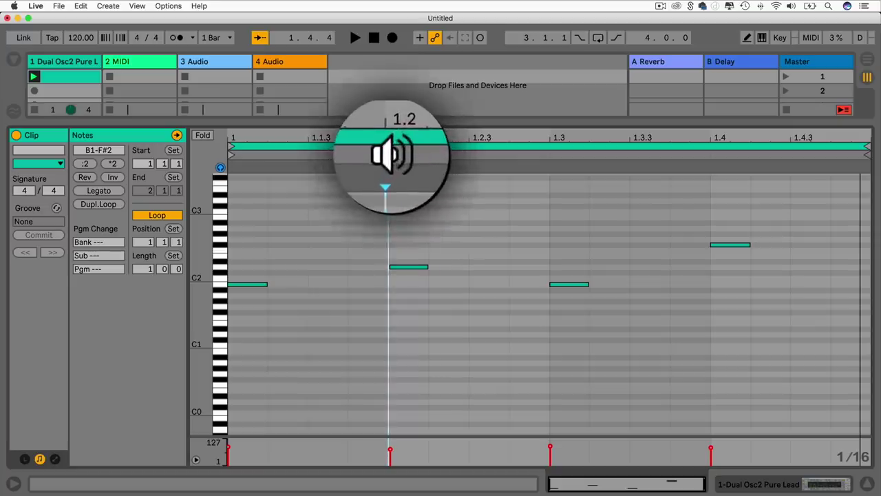
left_click(390, 154)
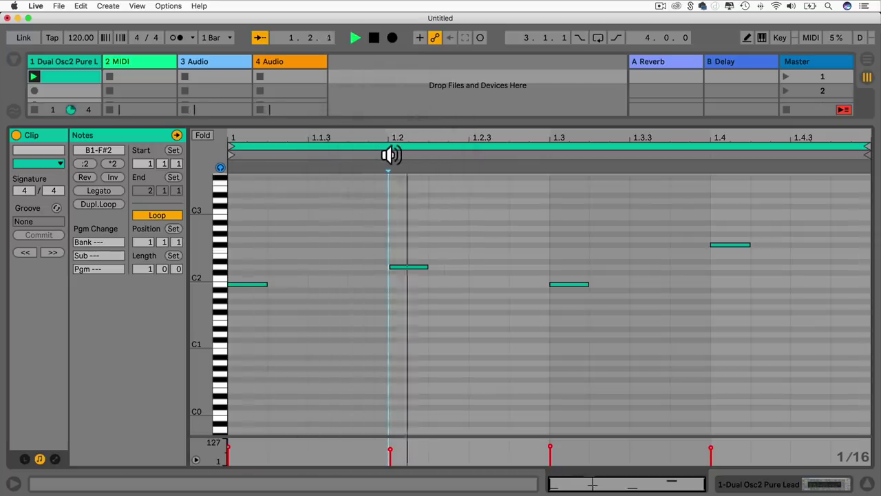
key("space")
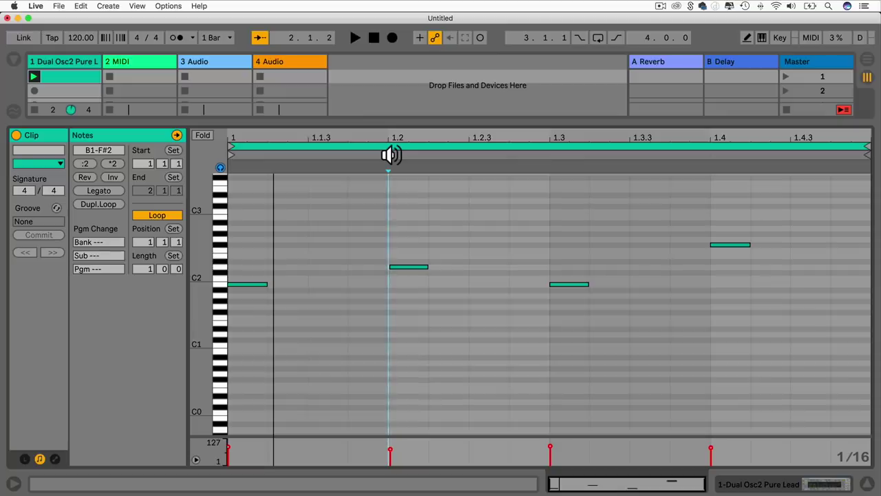
Try drawing three extra sixteenth notes on beats 2 and 3 in Draw Mode, undo them, and leave Draw Mode.
key("b")
left_click(458, 245)
left_click(557, 217)
left_click(592, 272)
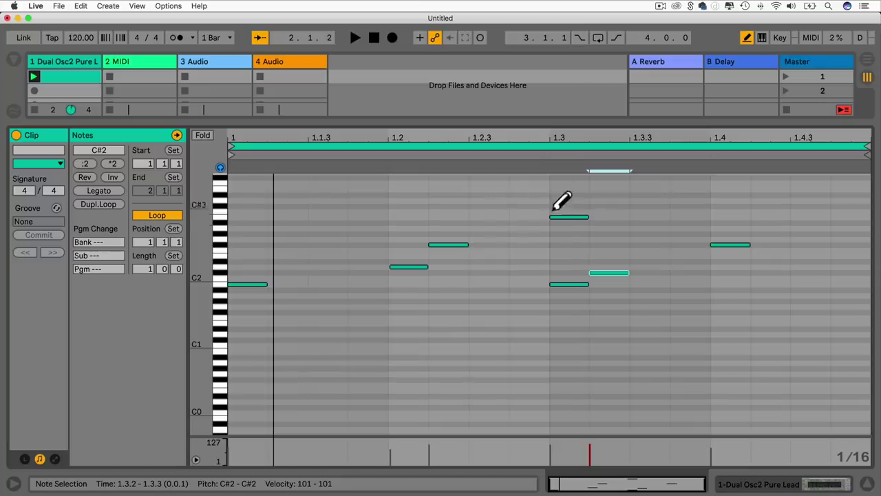
key("super+z")
key("super+z")
key("super+z")
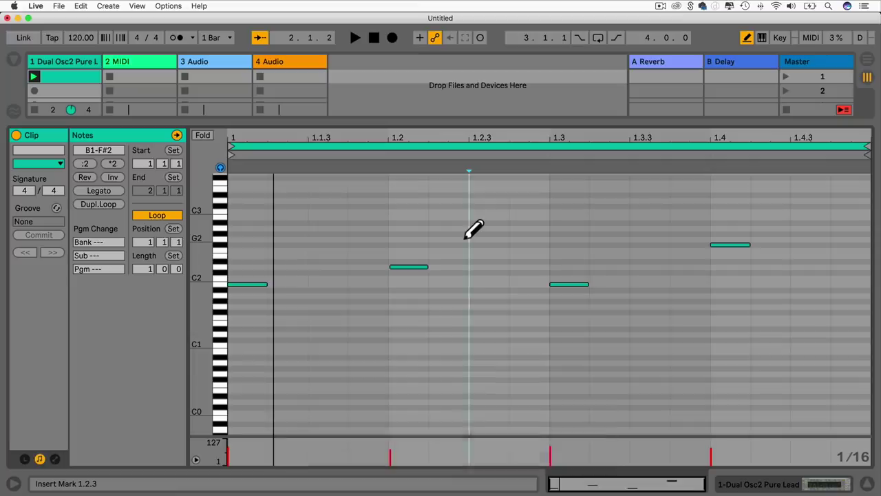
key("b")
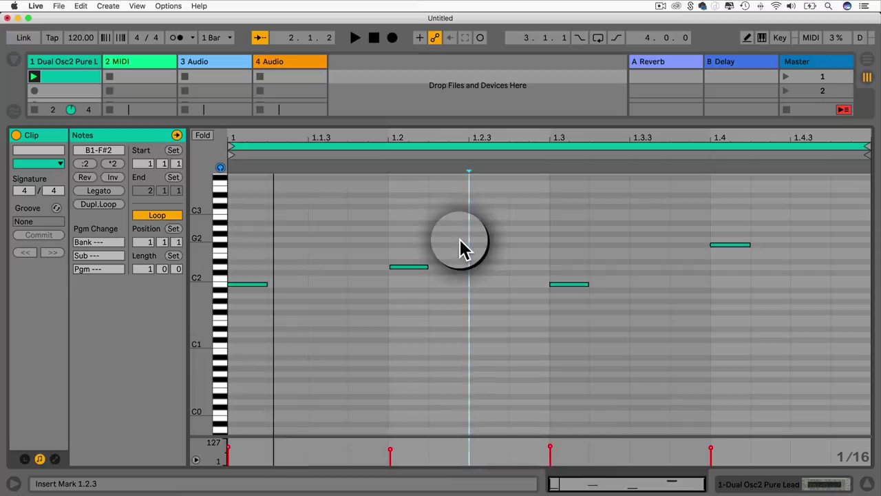
Set the note editor's adaptive grid to Widest and draw a sixteenth-note D2 at 1.2.2.
right_click(460, 240)
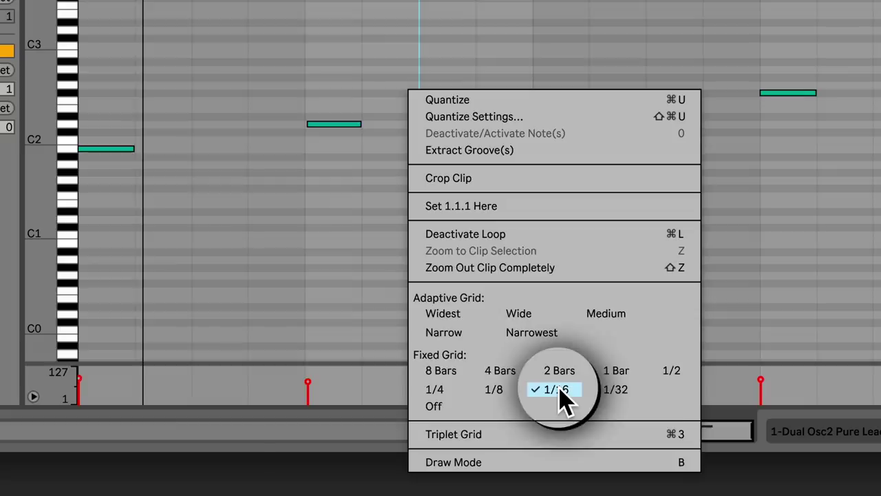
left_click(462, 314)
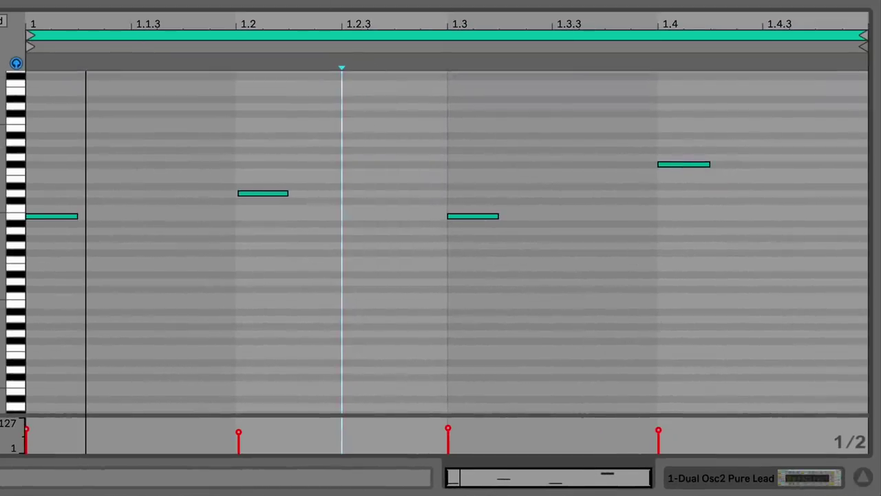
mouse_move(285, 7)
left_mouse_down()
mouse_move(279, 124)
mouse_move(309, 54)
left_mouse_up()
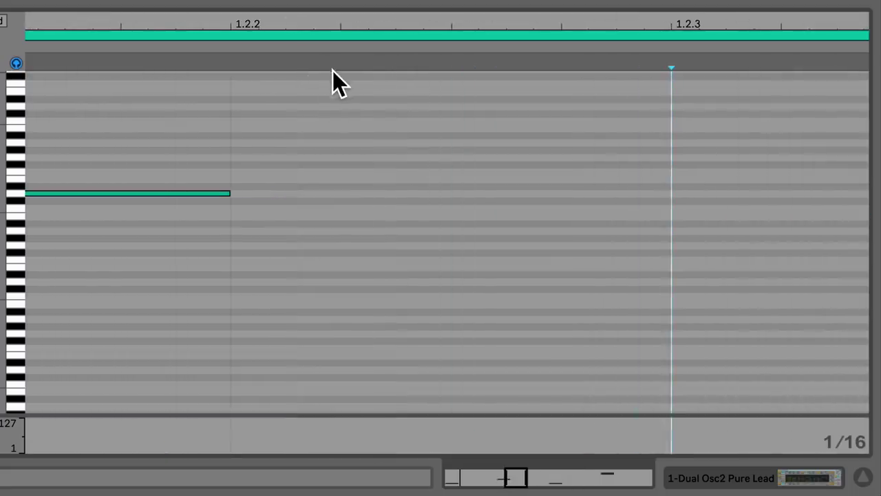
left_click(285, 192)
Draw three 1/128 notes from 1.2.2 onward: A2 and C#3 at 1.2.2, and G#2 directly following them.
left_click_drag(235, 3, 370, 114)
left_click(463, 149)
left_click(226, 142)
left_click(181, 114)
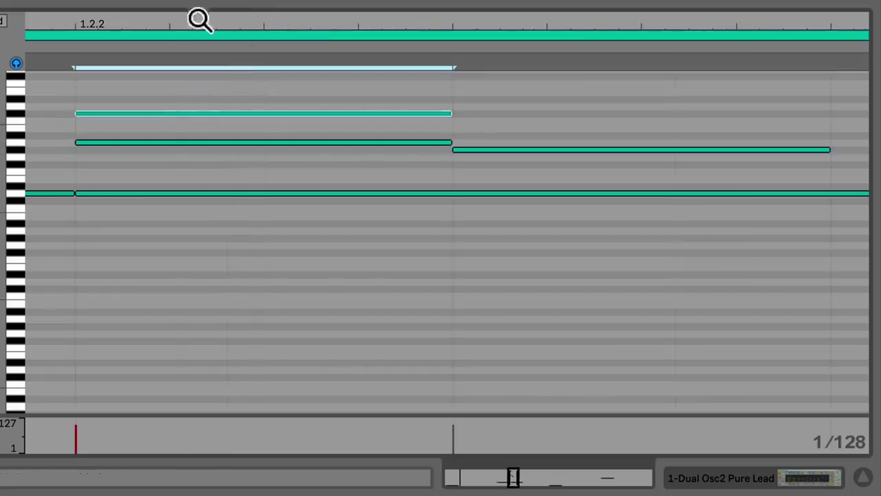
Draw two 1/1024 notes on E3 and D#3 just after 1.2.2, and play the clip.
left_click_drag(199, 21, 202, 18)
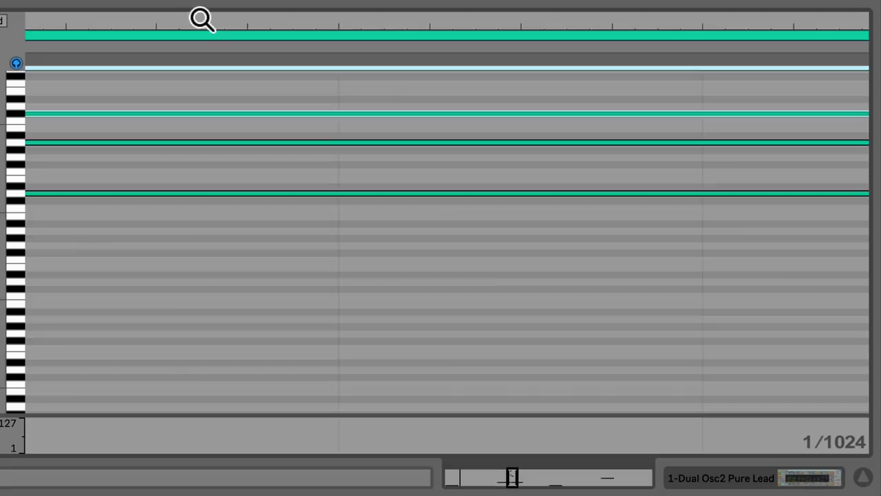
left_click(375, 90)
mouse_move(274, 22)
left_mouse_down()
mouse_move(274, 6)
mouse_move(266, 29)
left_mouse_up()
left_click_drag(482, 93, 482, 100)
mouse_move(416, 23)
left_mouse_down()
mouse_move(416, 3)
mouse_move(415, 21)
left_mouse_up()
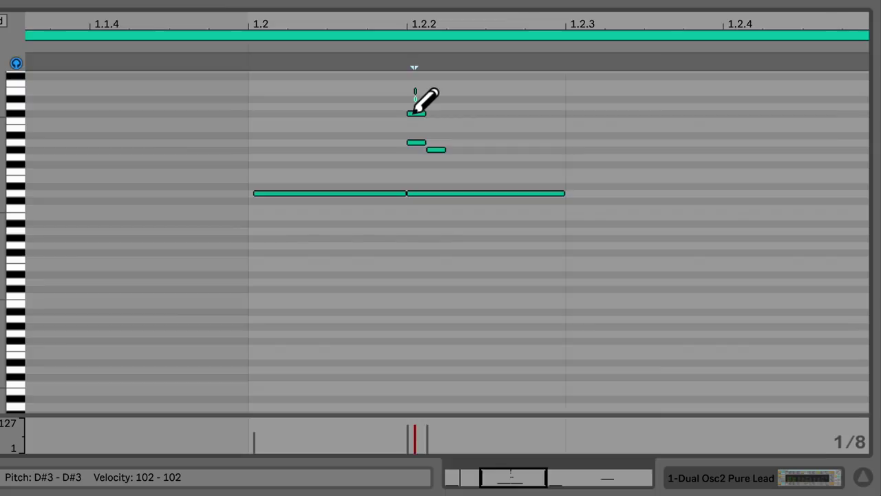
key("space")
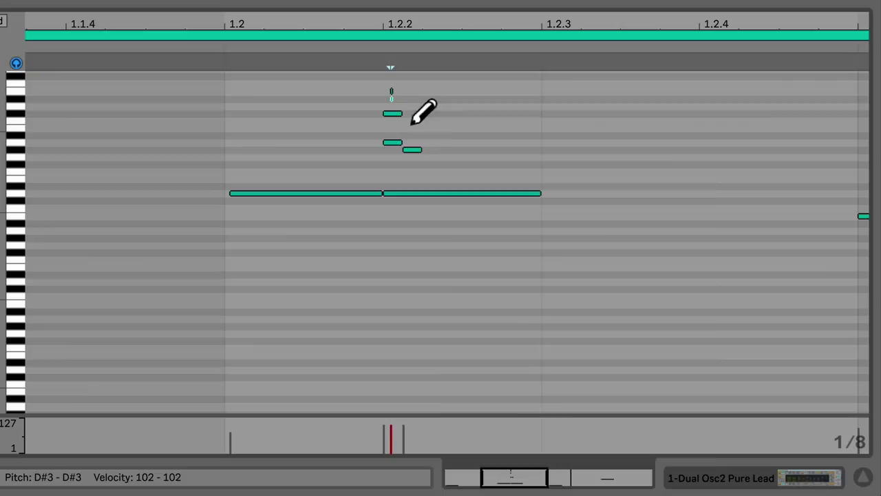
Set the note editor to a fixed 1/16 grid.
key("super+a")
right_click(439, 128)
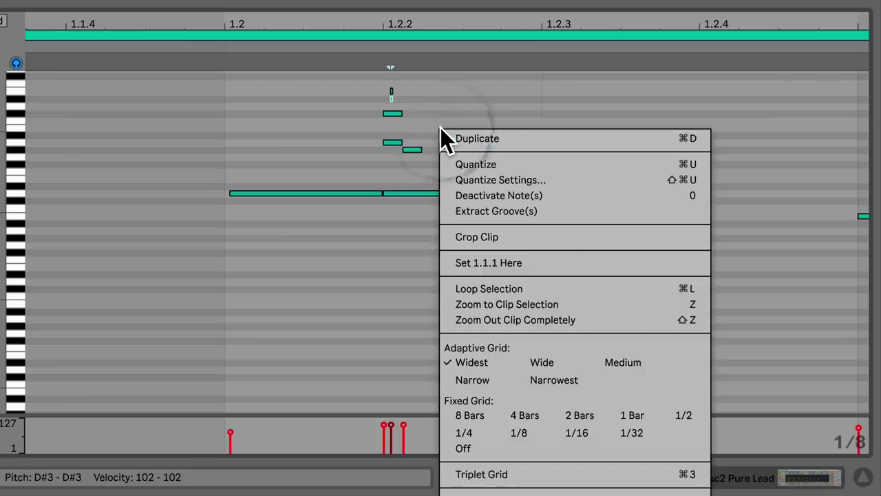
left_click(577, 433)
key("minus")
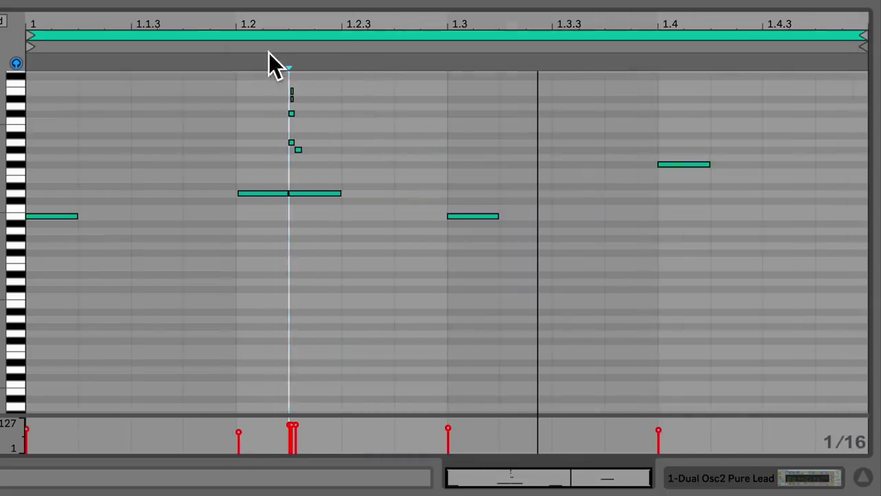
mouse_move(285, 30)
left_mouse_down()
mouse_move(287, 41)
mouse_move(289, 24)
left_mouse_up()
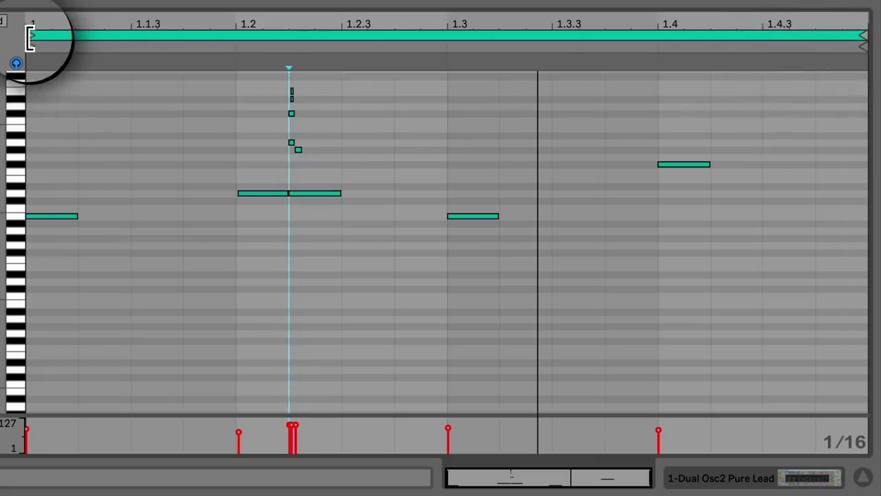
Move the start of the clip's loop to 1.3 and audition the shortened loop.
mouse_move(32, 41)
left_mouse_down()
mouse_move(448, 55)
mouse_move(30, 43)
left_mouse_up()
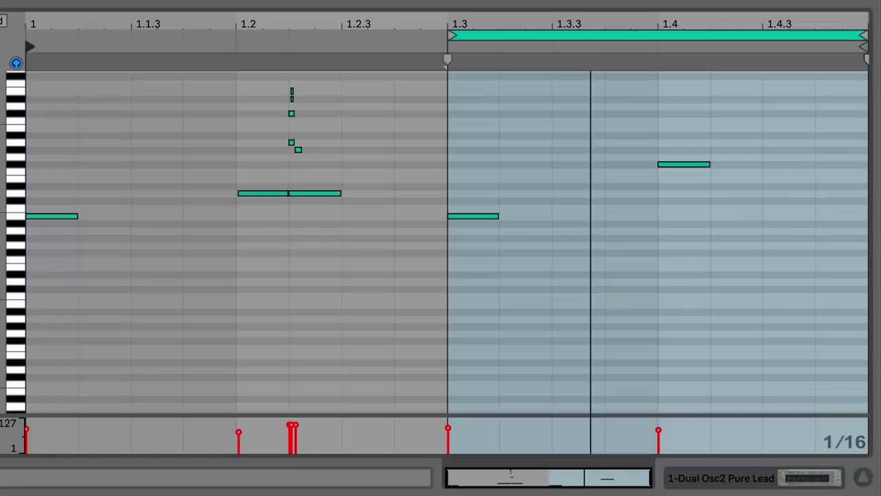
key("space")
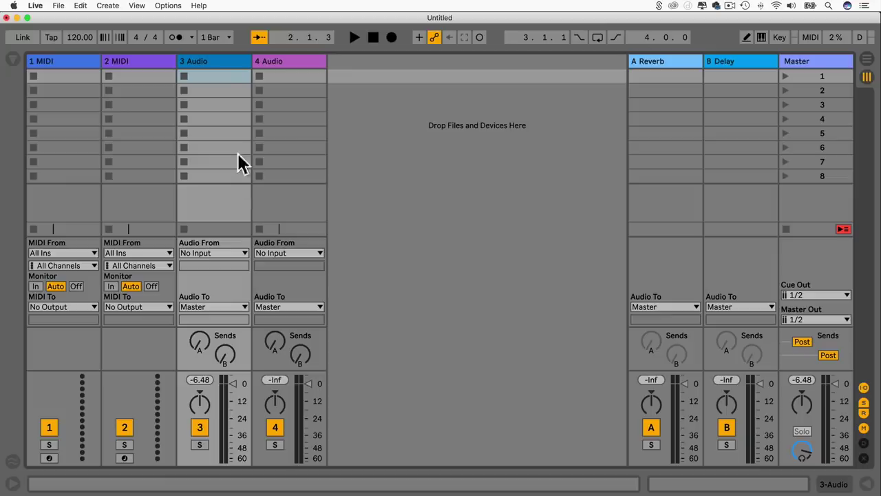
left_click(270, 68)
left_click(206, 67)
left_click(279, 67)
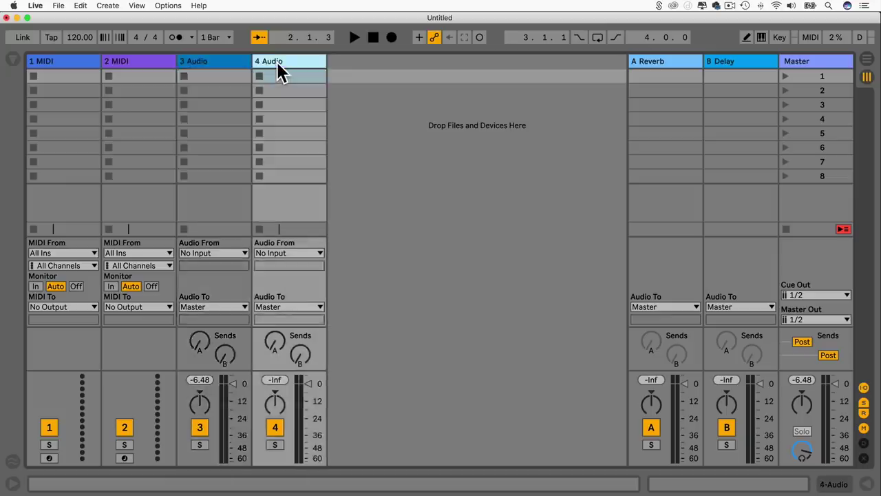
left_click(108, 6)
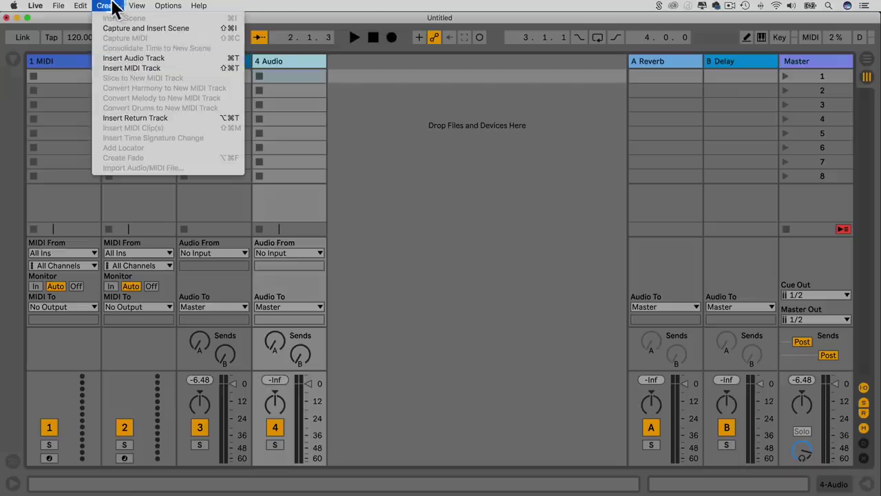
left_click(110, 6)
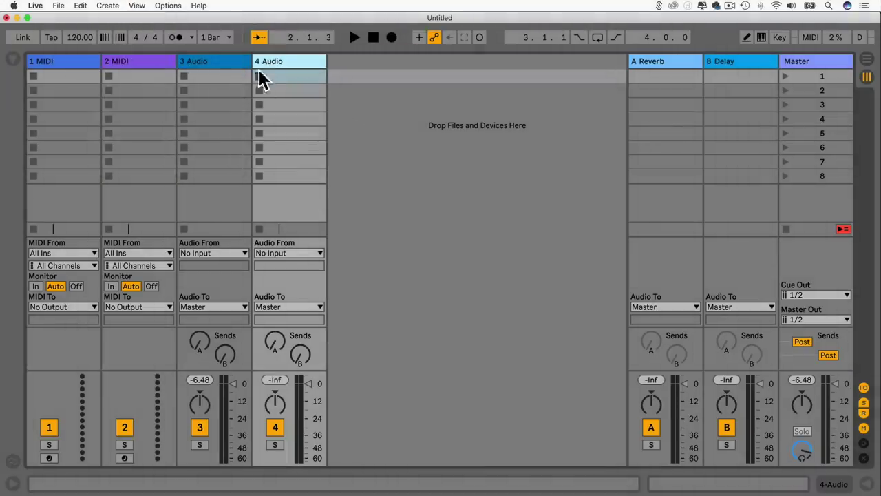
Set the 3 Audio track's input to Ext. In on mono channel 1.
left_click(214, 66)
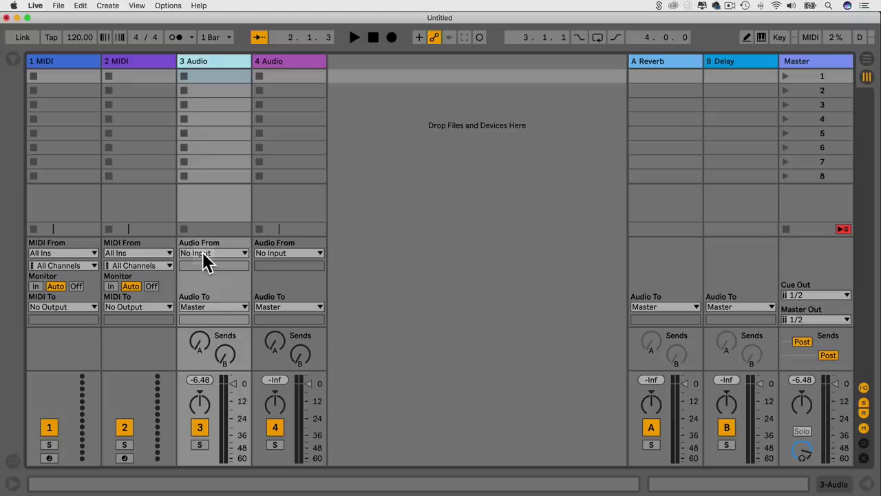
left_click(203, 252)
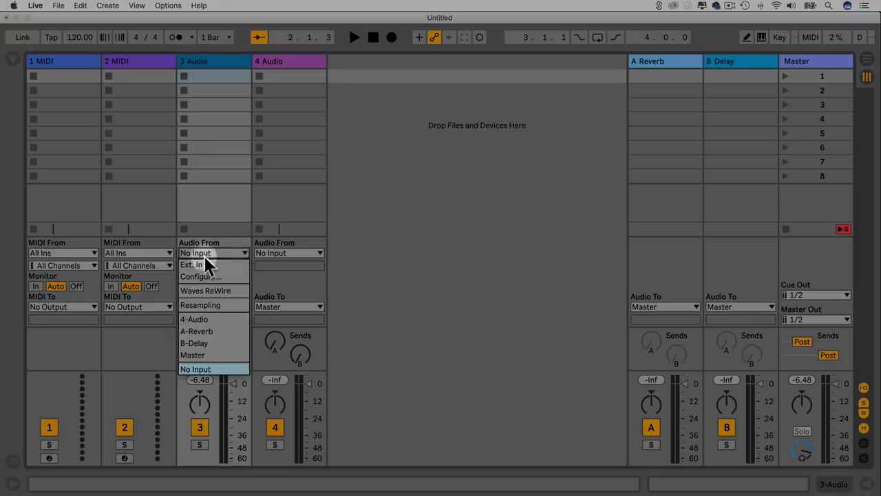
left_click(197, 264)
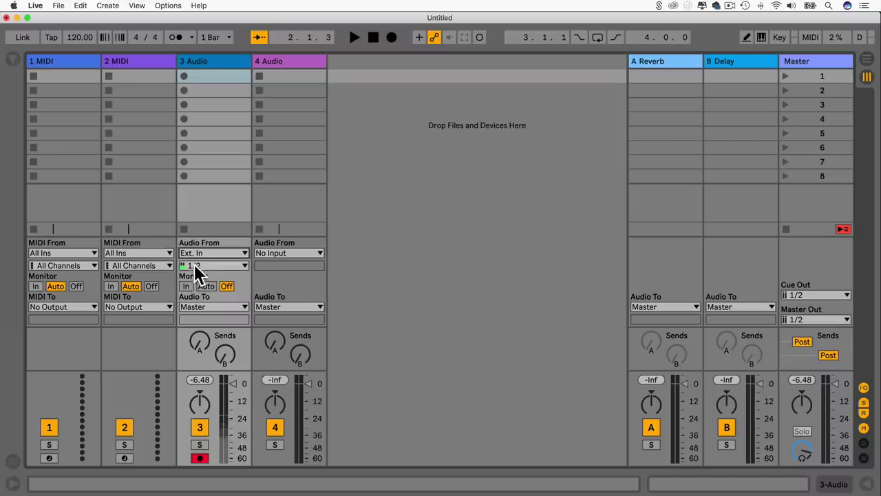
left_click(196, 265)
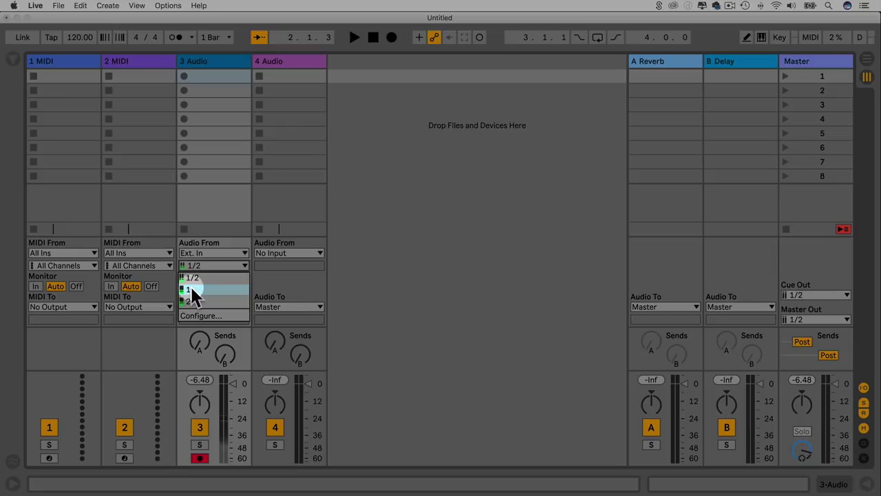
left_click(191, 286)
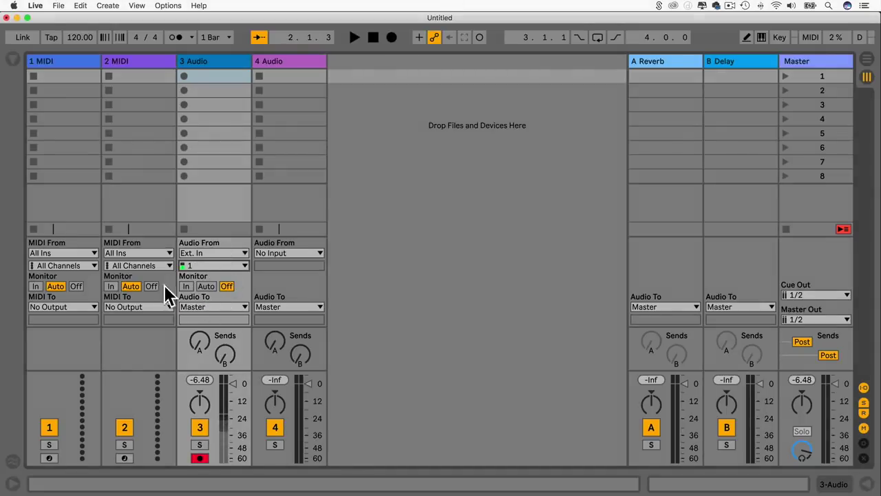
Check the audio input device in the audio preferences and close them.
left_click(34, 7)
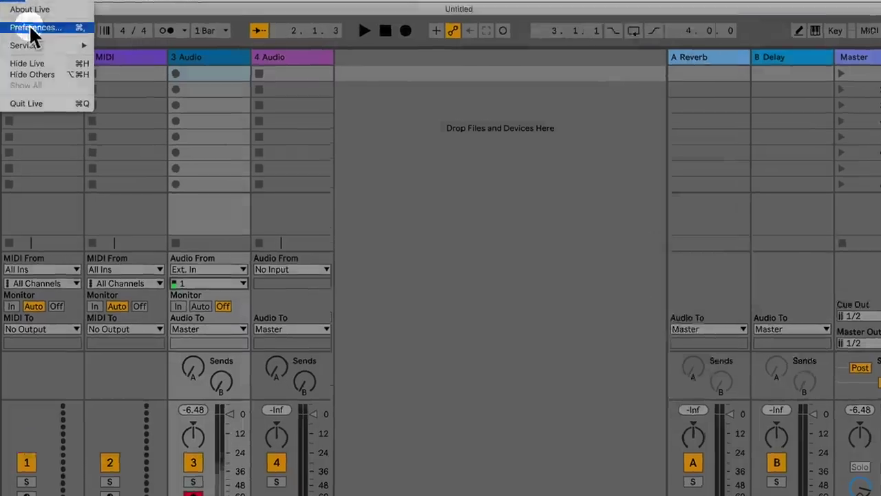
left_click(29, 28)
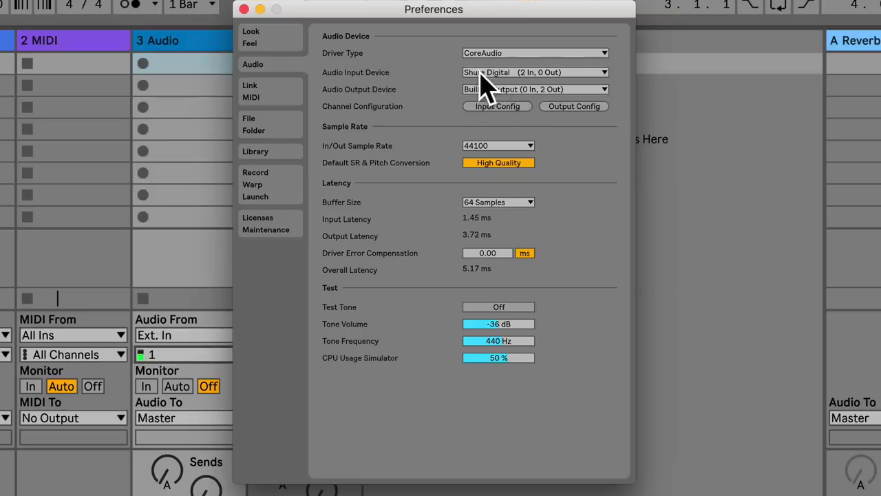
left_click(244, 9)
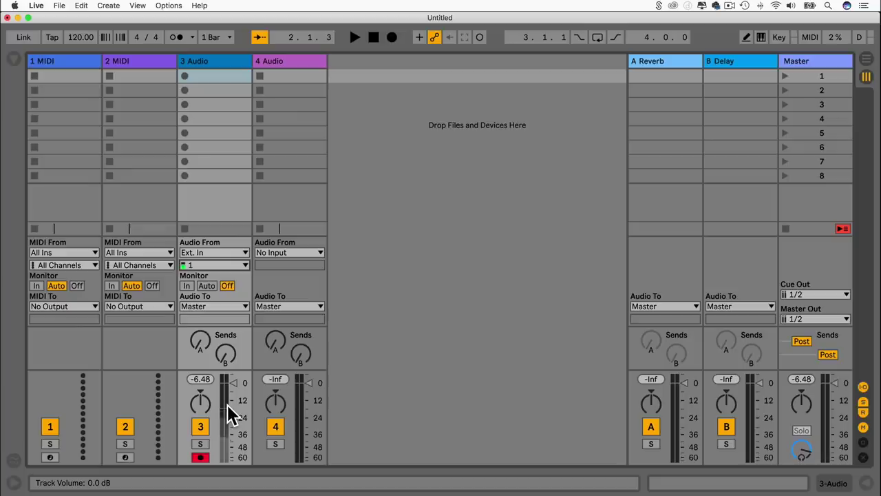
Try the In monitoring mode on the 3 Audio track, and set its monitoring to Auto.
left_click(186, 286)
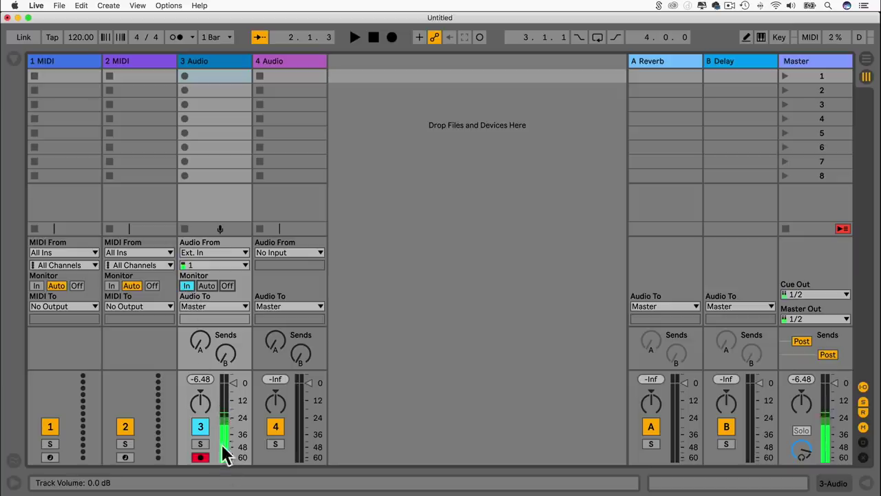
left_click(208, 286)
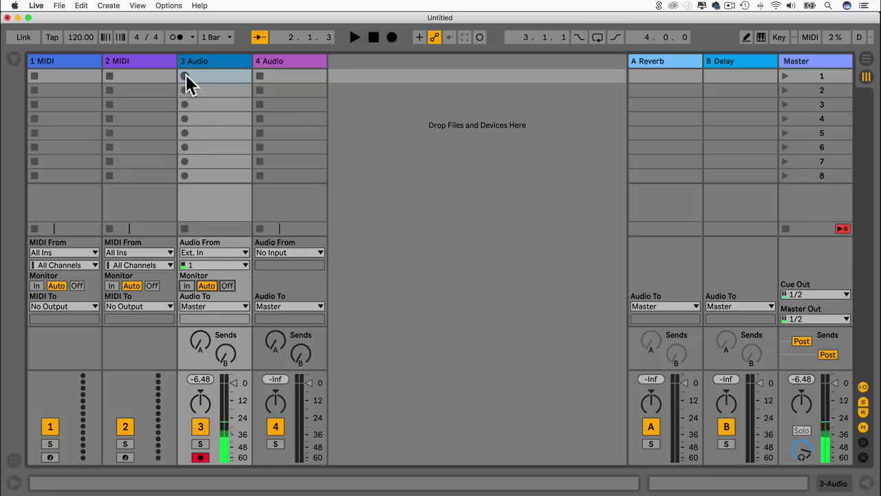
Disarm and re-arm the 3 Audio track for recording, and turn on the metronome.
left_click(200, 458)
left_click(200, 458)
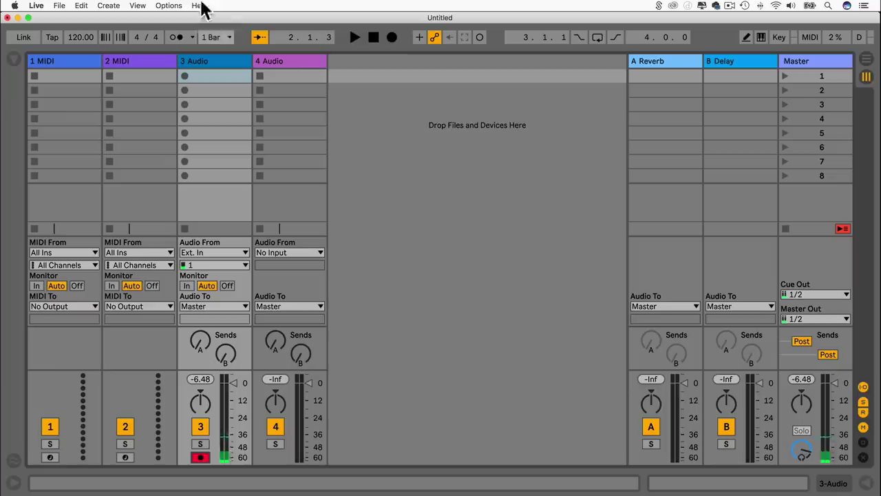
left_click(176, 37)
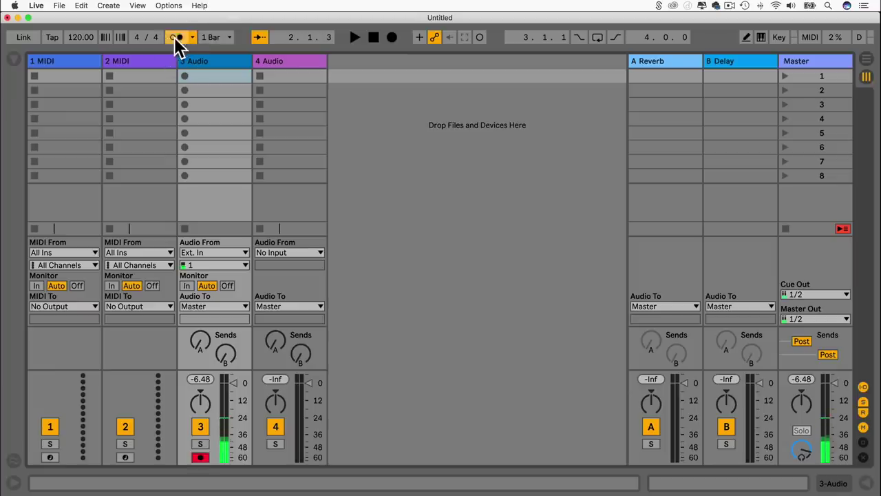
Record an audio clip in the first slot of the 3 Audio track, stop it, and turn off the metronome.
left_click(185, 75)
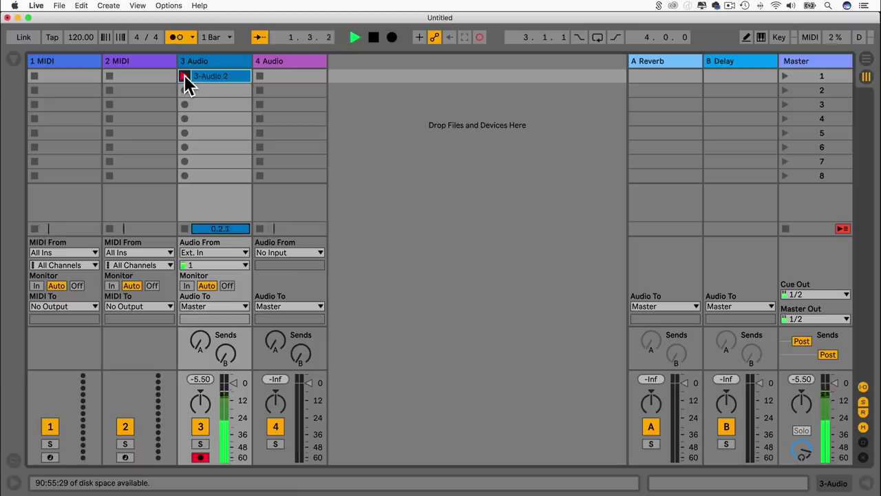
left_click(186, 77)
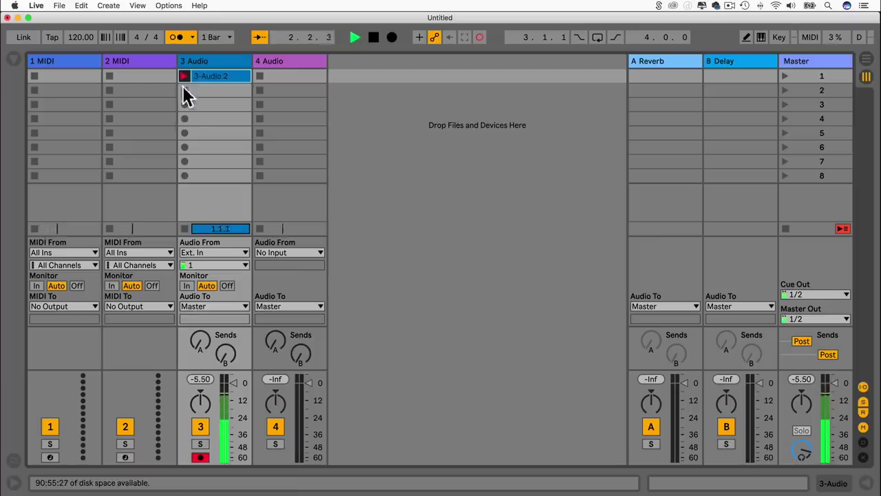
left_click(185, 229)
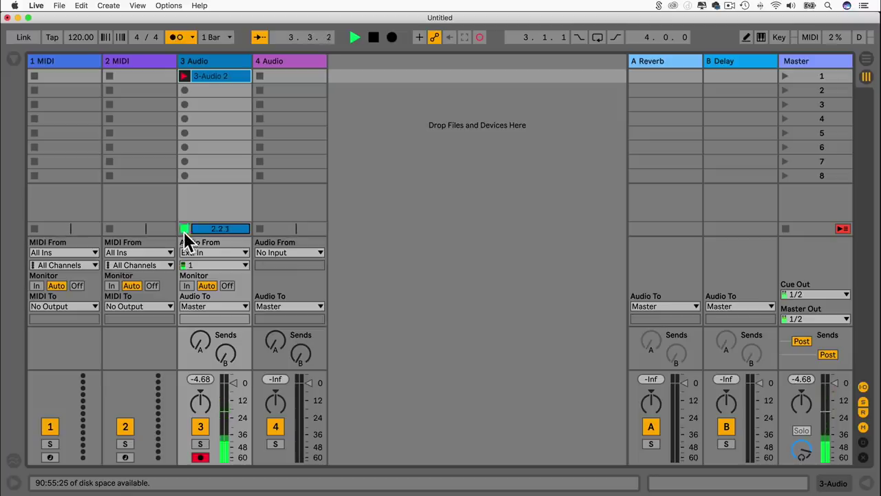
left_click(174, 38)
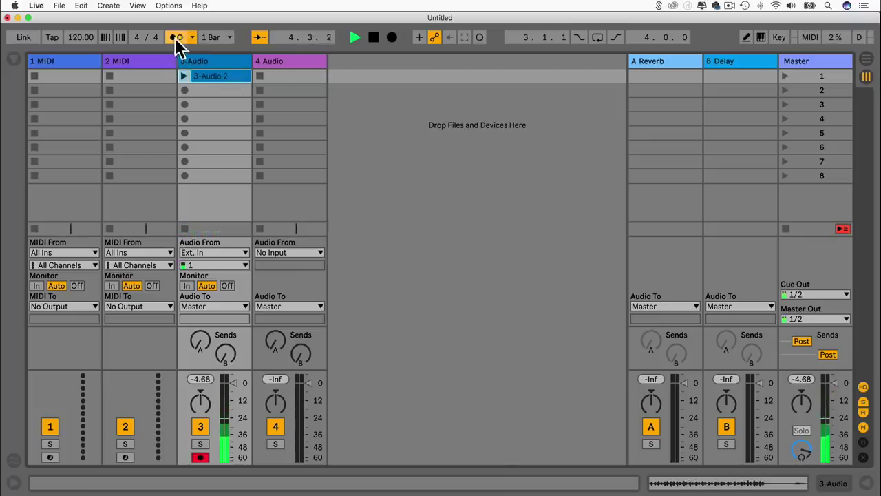
left_click(374, 37)
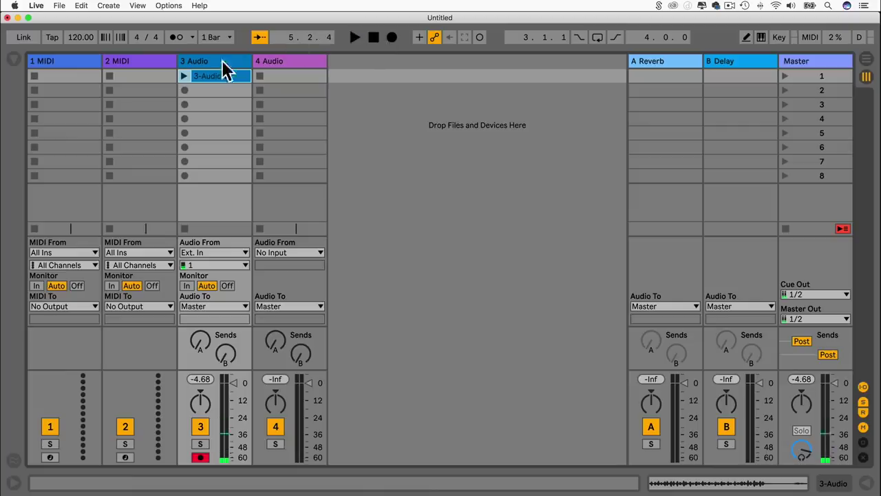
Open the recorded 3-Audio 2 clip, shorten its loop to 1 bar, and play it back.
double_click(200, 74)
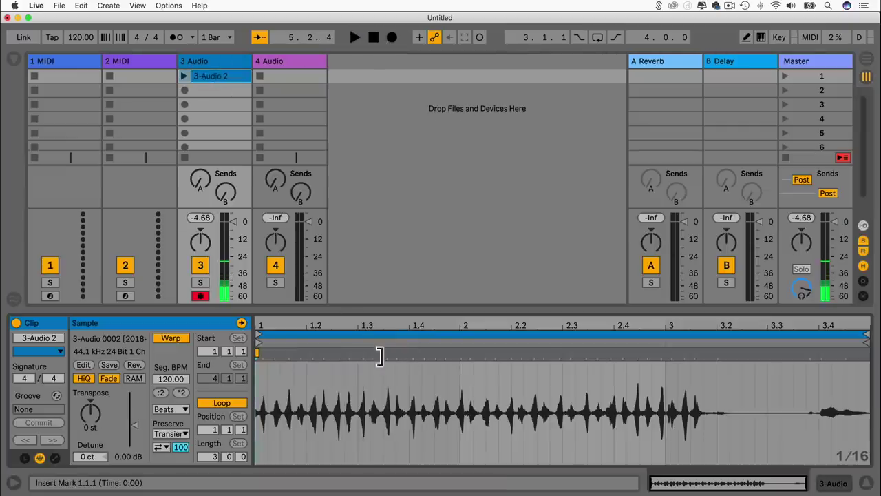
left_click_drag(864, 338, 450, 335)
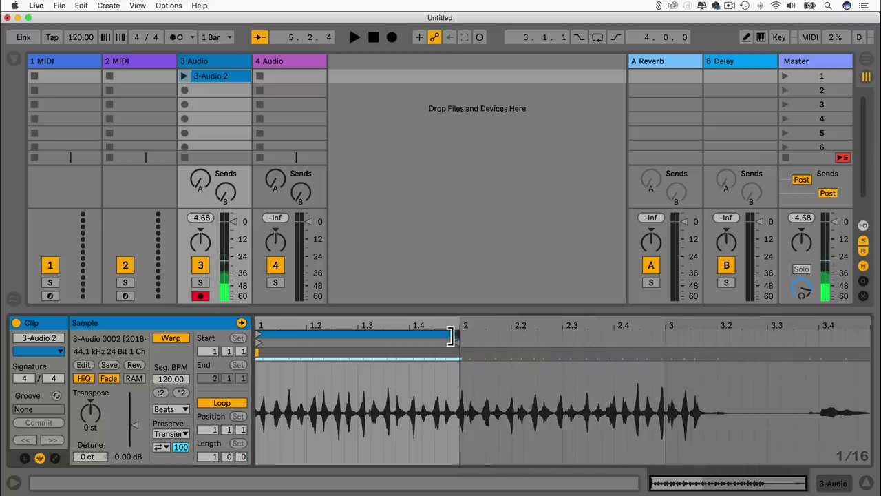
left_click(184, 77)
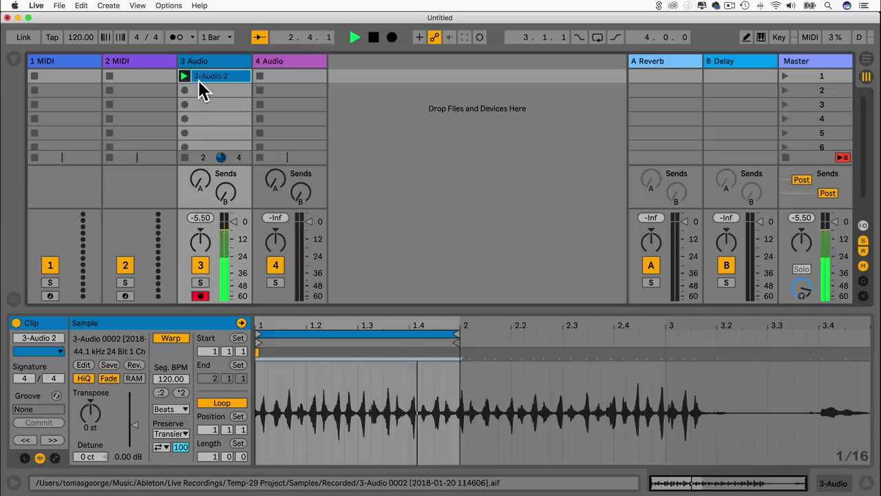
key("space")
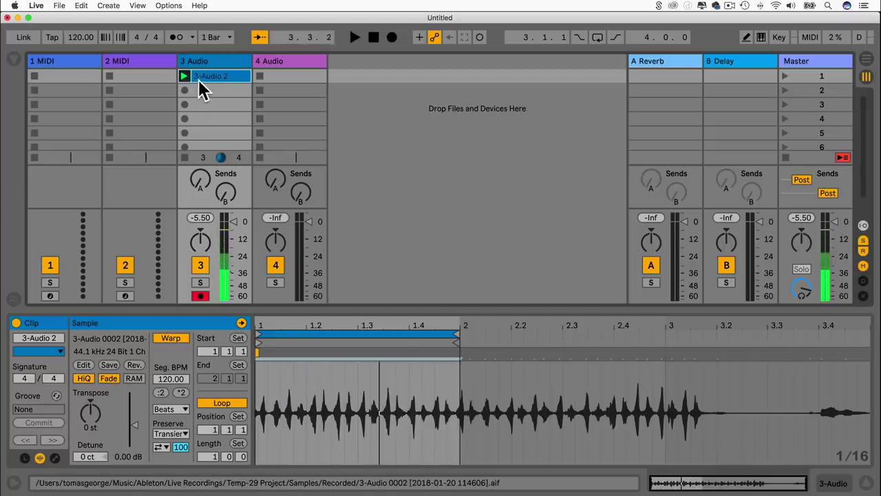
left_click(374, 37)
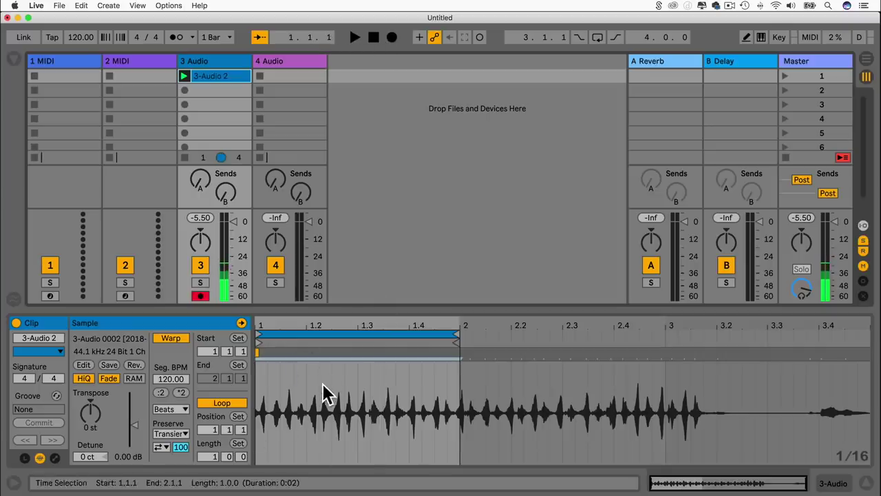
In Arrangement View, set the 3 Audio track's input to Ext. In on channel 1 and its output to Master.
left_click_drag(316, 311, 334, 454)
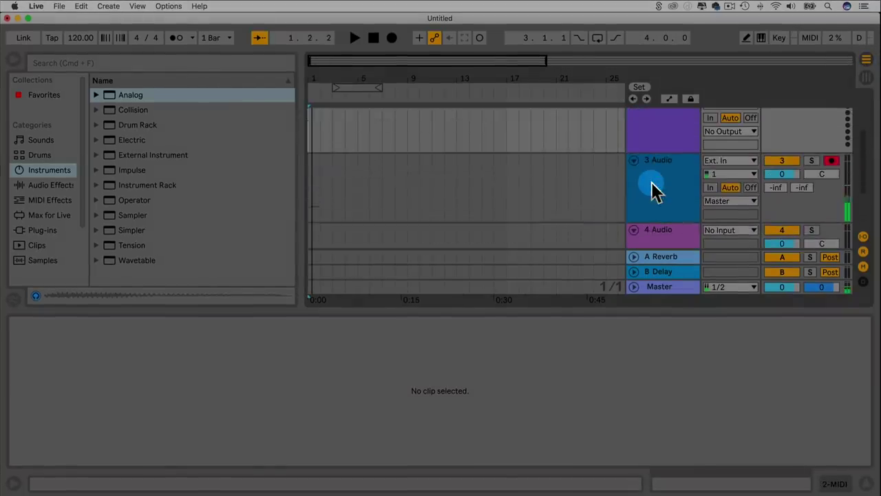
left_click(718, 162)
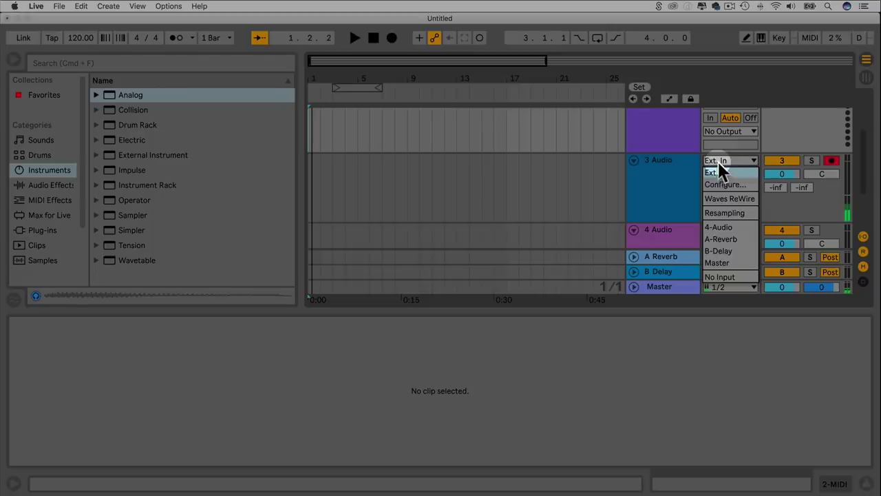
left_click(720, 171)
left_click(720, 172)
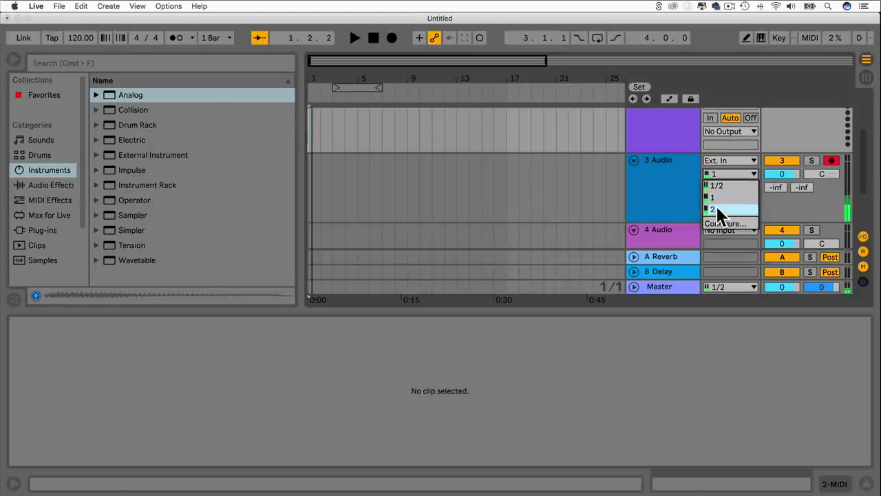
left_click(718, 198)
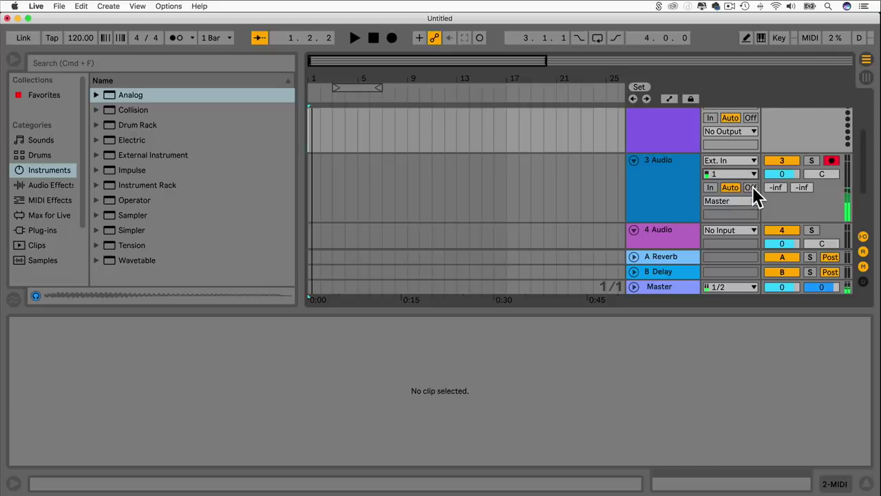
left_click(719, 203)
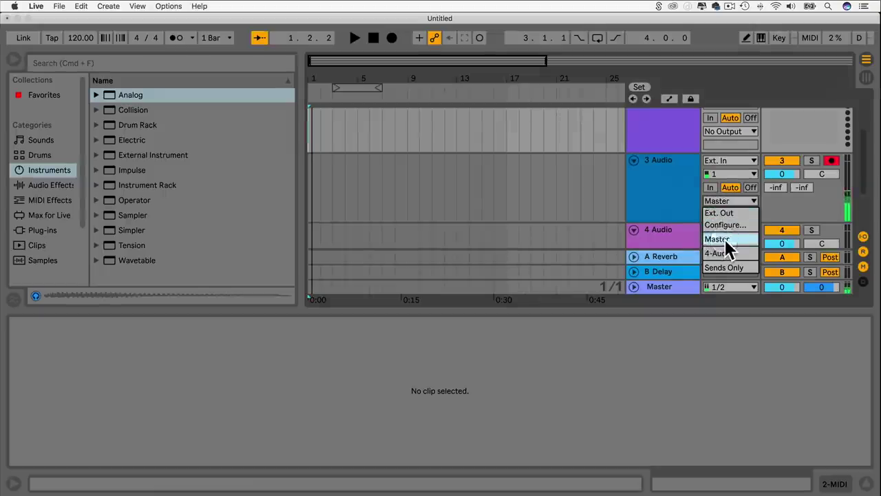
left_click(725, 239)
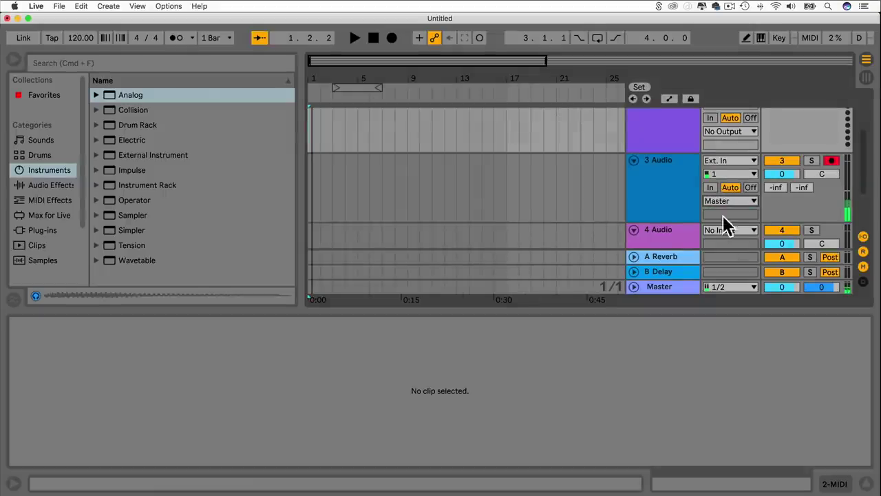
With 3 Audio armed, record a short audio take into the arrangement starting at bar 12.
left_click(832, 160)
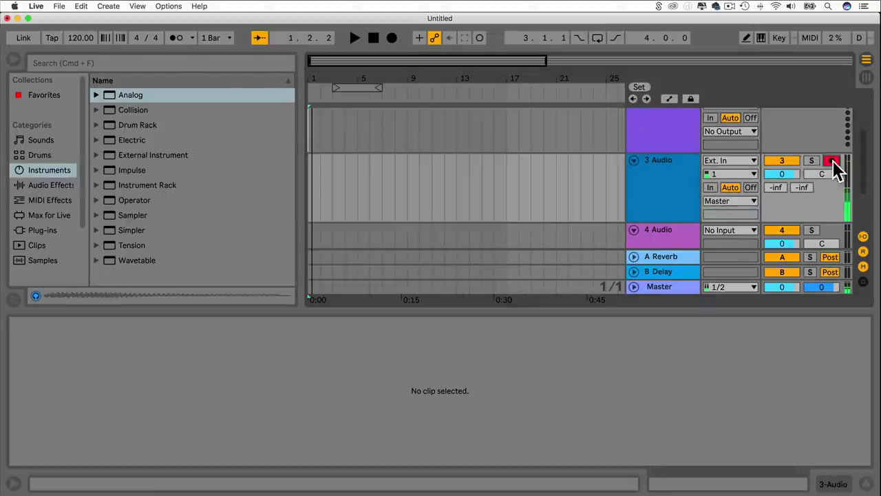
left_click(440, 181)
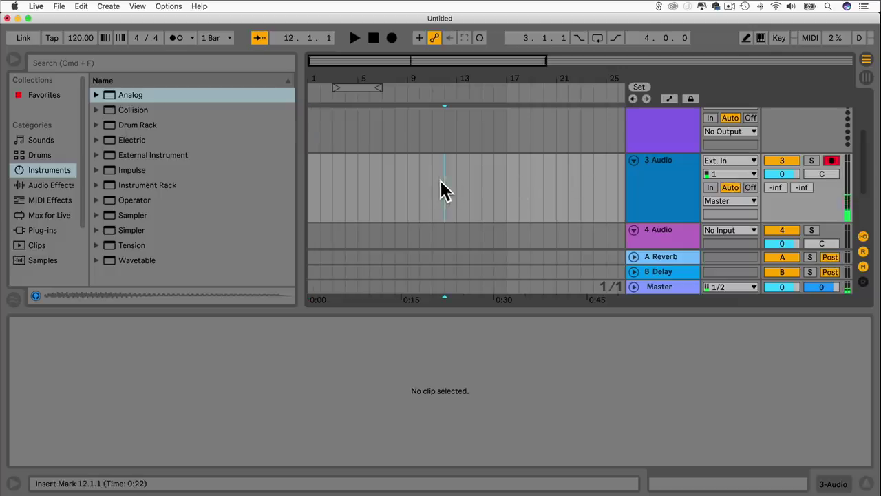
left_click(391, 38)
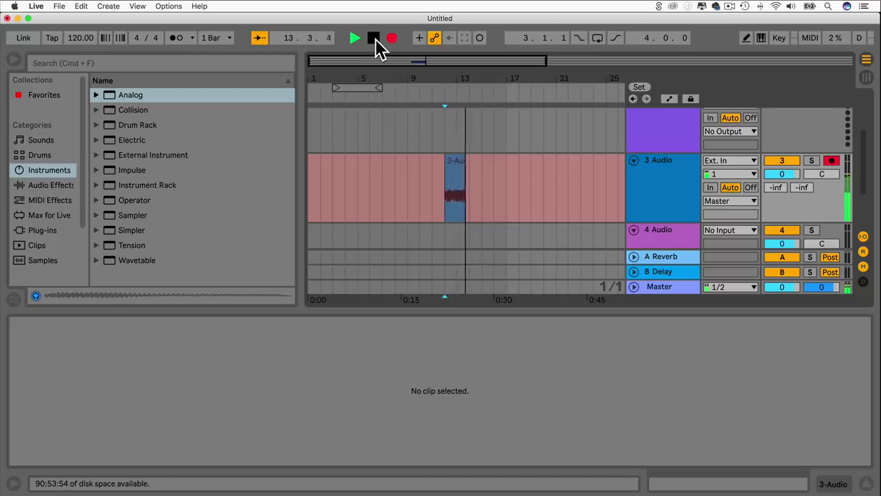
left_click(375, 39)
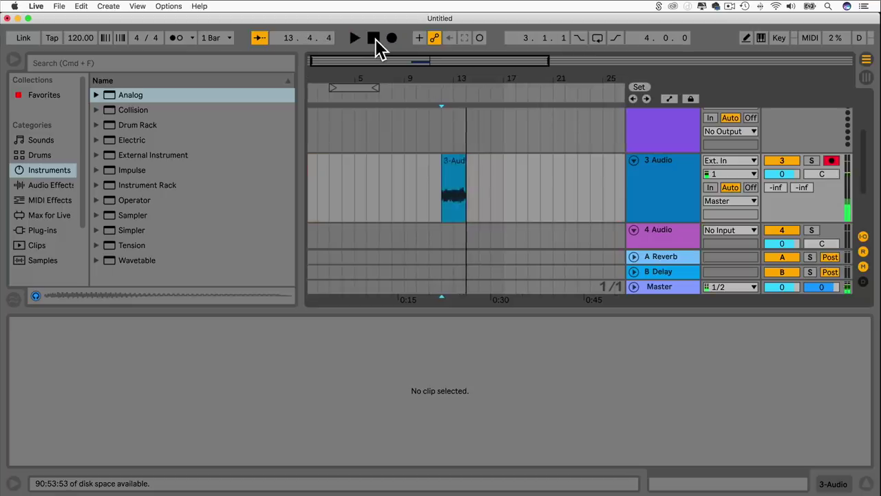
Play back the new arrangement recording from bar 12 and examine its waveform in the clip view.
left_click(444, 206)
key("space")
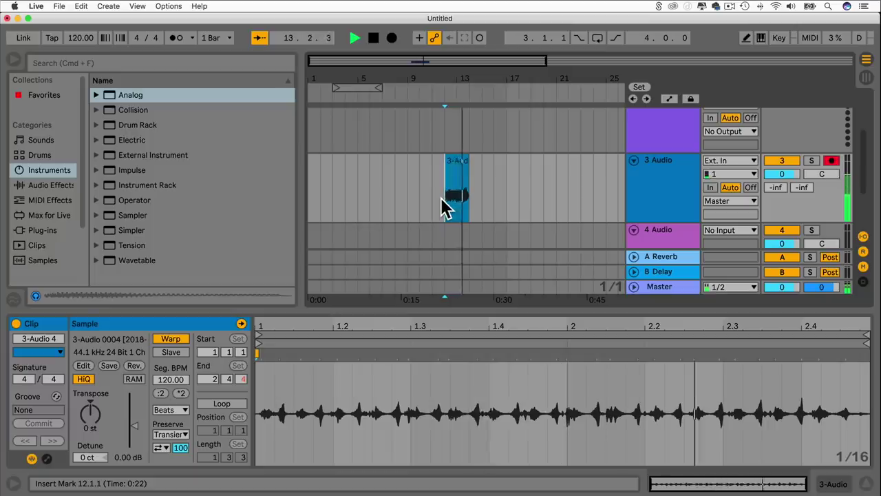
key("space")
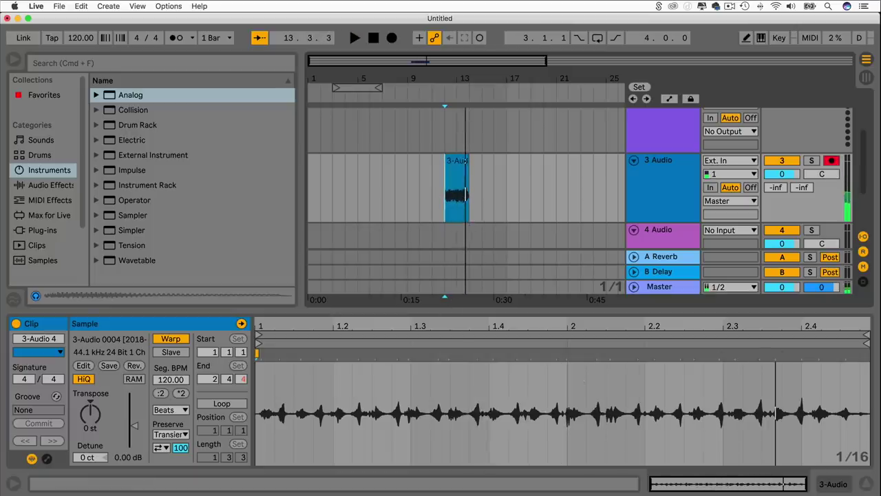
left_click(867, 339)
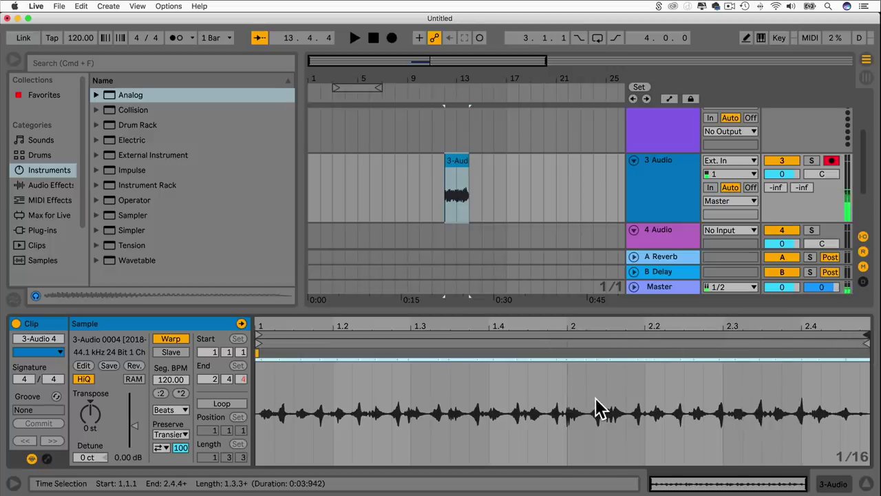
Place the arrangement insert mark at bar 11, then launch the 3-Audio 2 session clip and compare it with the arrangement.
left_click(431, 188)
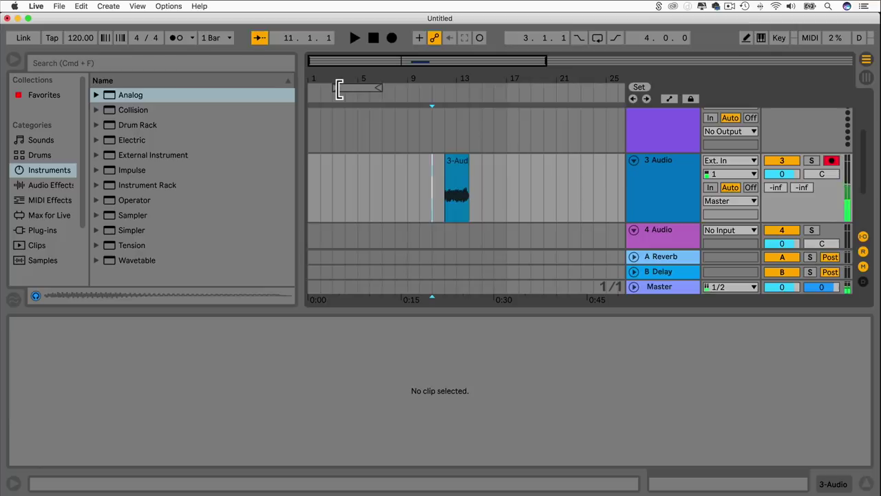
key("Tab")
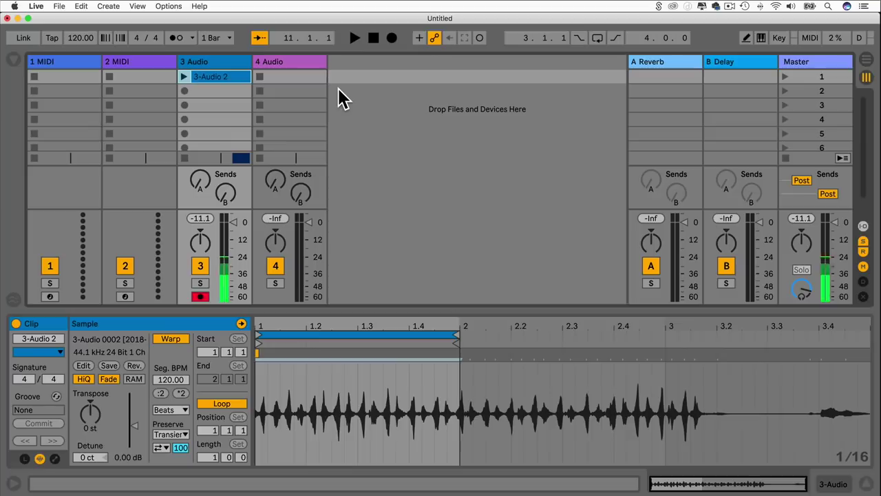
left_click(185, 78)
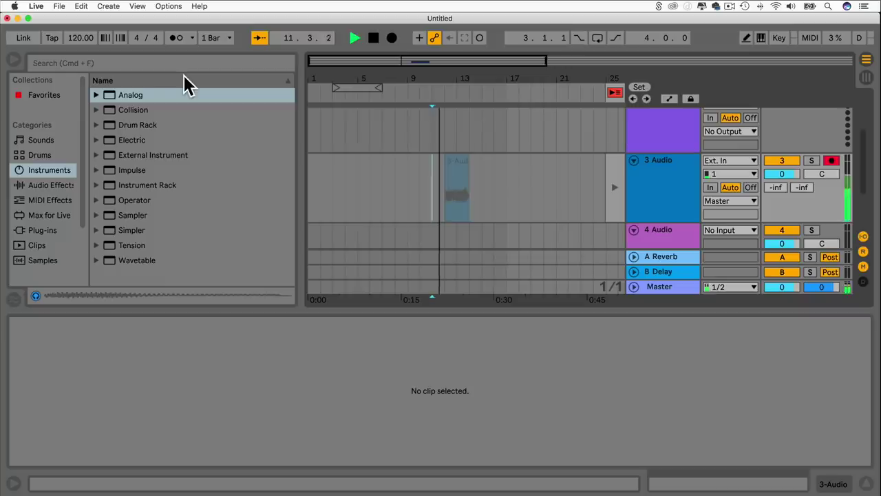
key("Tab")
key("space")
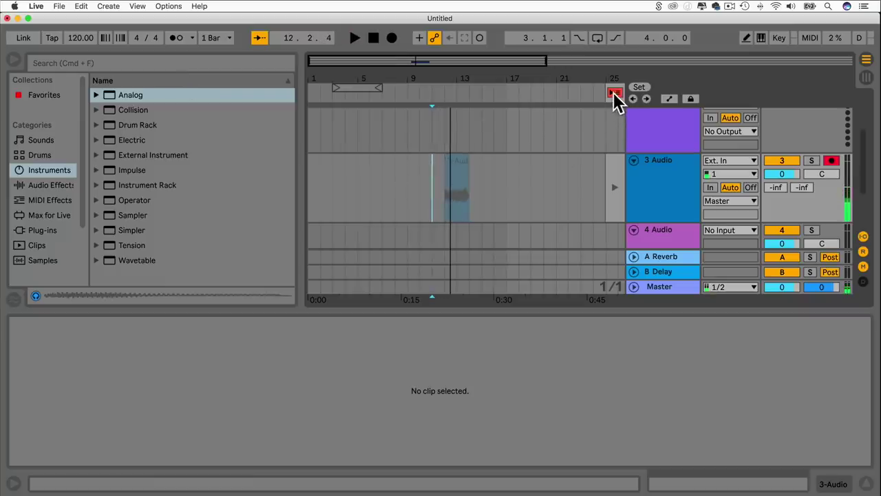
Return the 3 Audio track to arrangement playback and play from bar 11.
left_click(614, 93)
left_click(439, 200)
key("space")
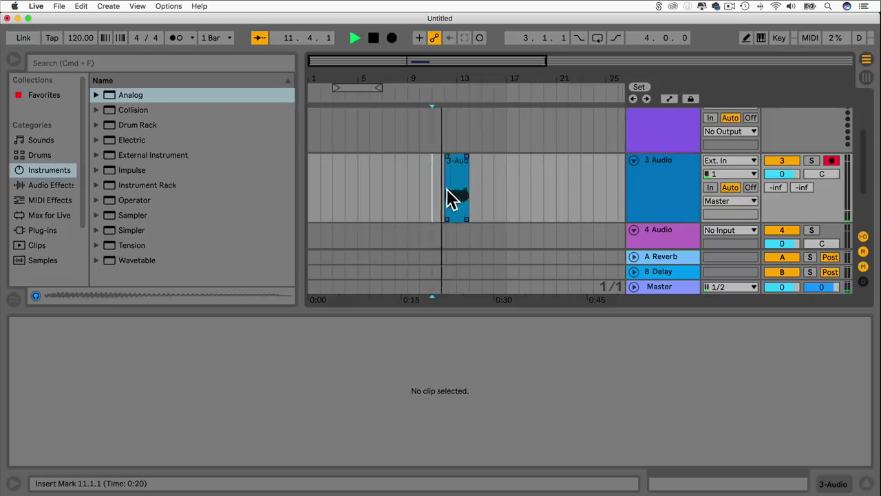
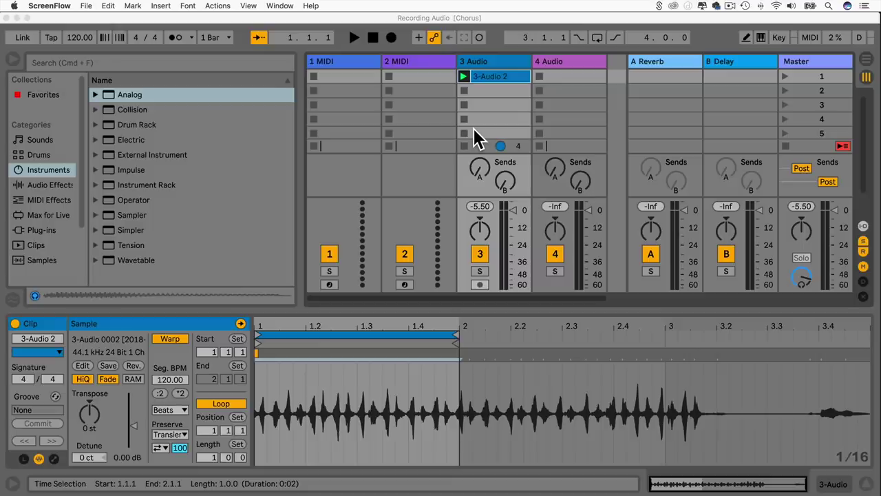
Select the 3-Audio 2 session clip and switch its looping off and back on.
left_click(489, 78)
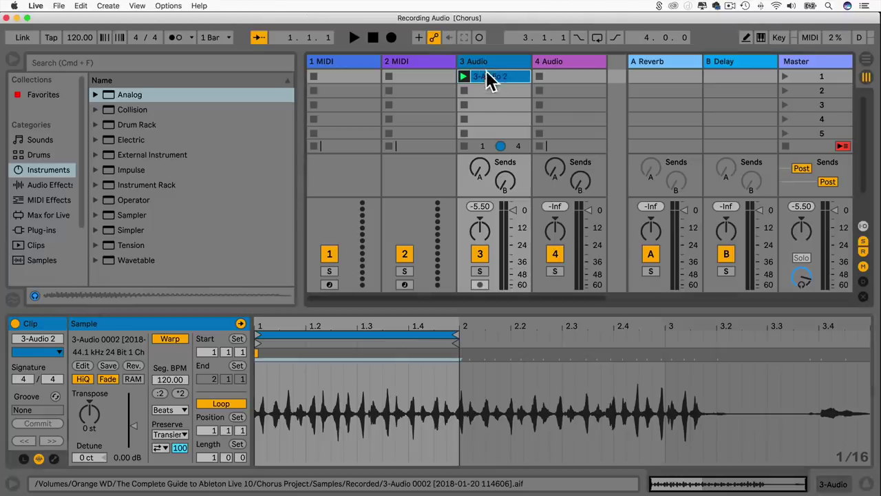
left_click_drag(354, 322, 334, 325)
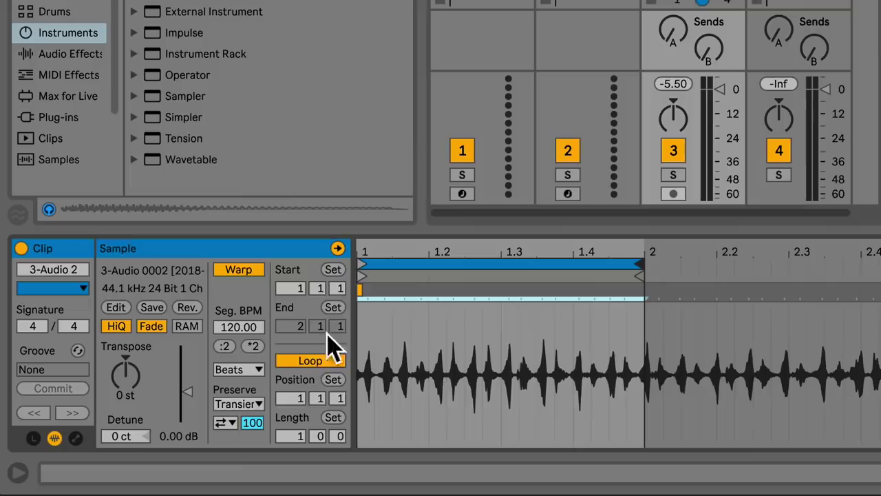
left_click(313, 360)
left_click(313, 361)
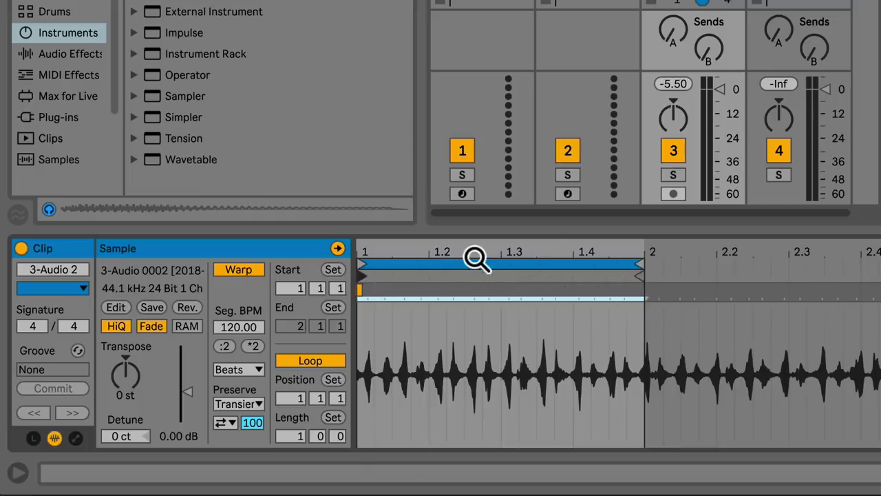
Try the 3-Audio 2 clip without warping, and leave Warp turned on.
left_click(231, 271)
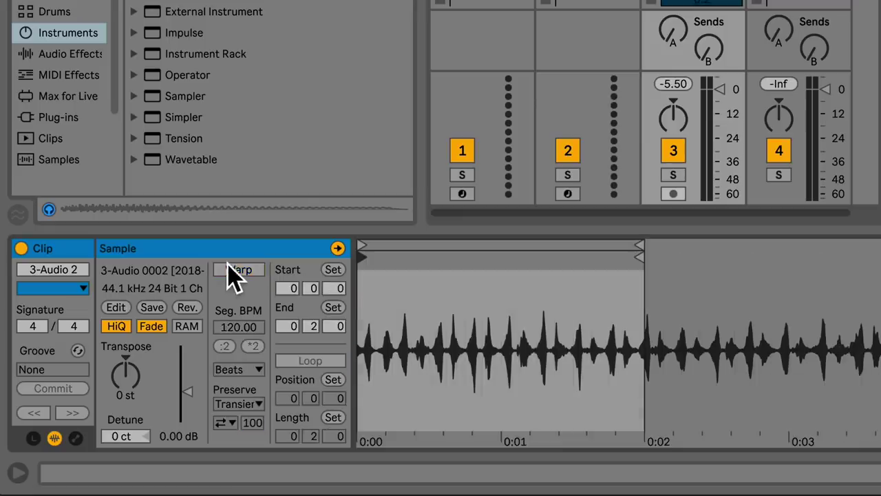
left_click(231, 272)
left_click(231, 271)
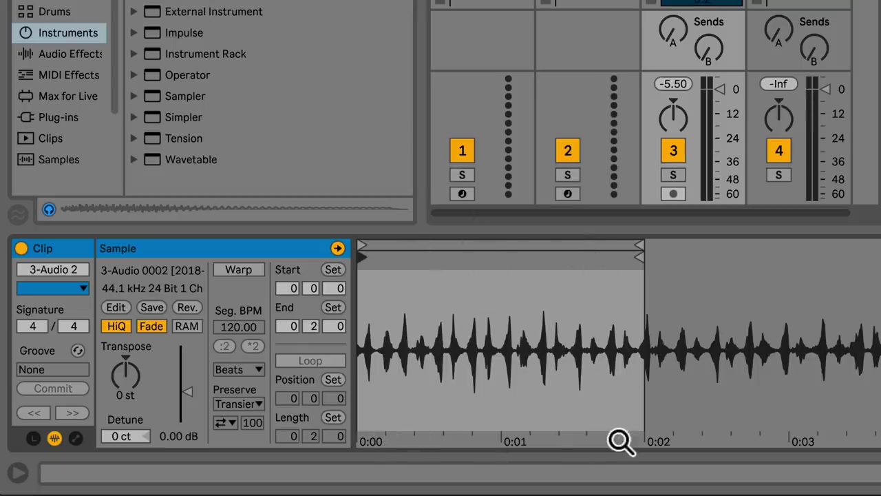
left_click(238, 270)
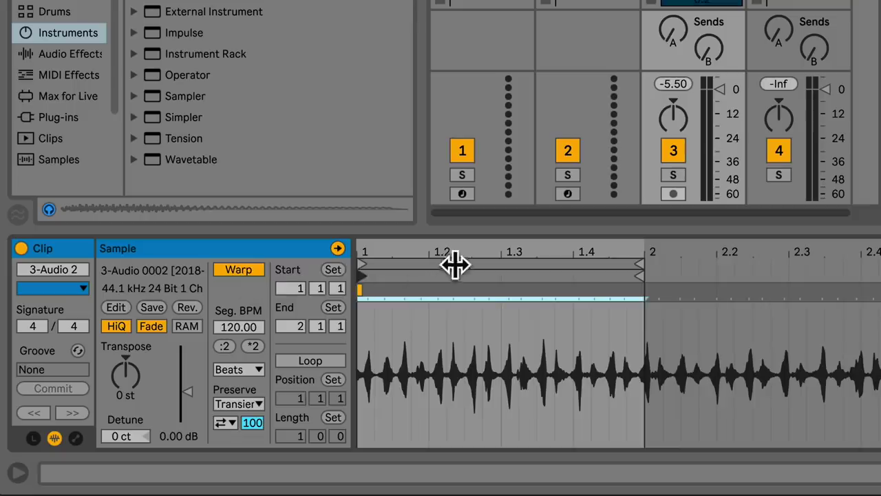
Add warp markers on the first three transients of the 3-Audio 2 clip and move the middle one to 1.1.3.
left_click_drag(468, 248, 460, 221)
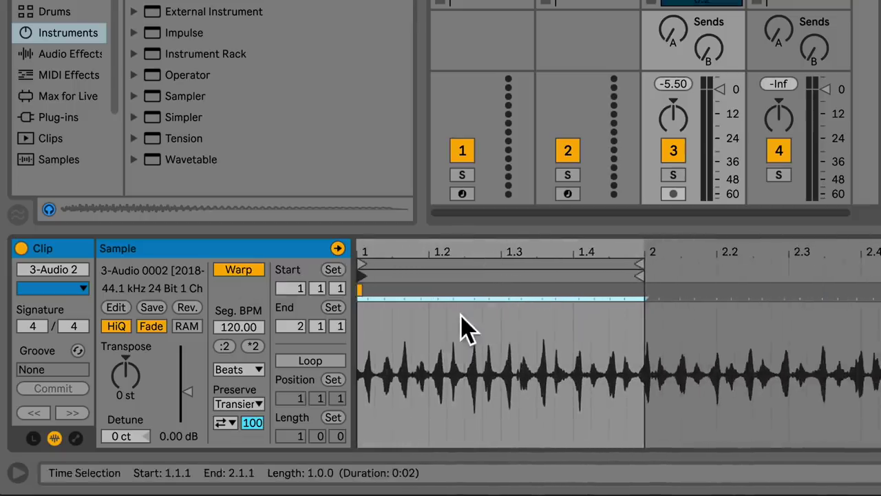
mouse_move(432, 256)
left_mouse_down()
mouse_move(441, 296)
mouse_move(478, 325)
mouse_move(437, 315)
mouse_move(400, 291)
mouse_move(420, 292)
left_mouse_up()
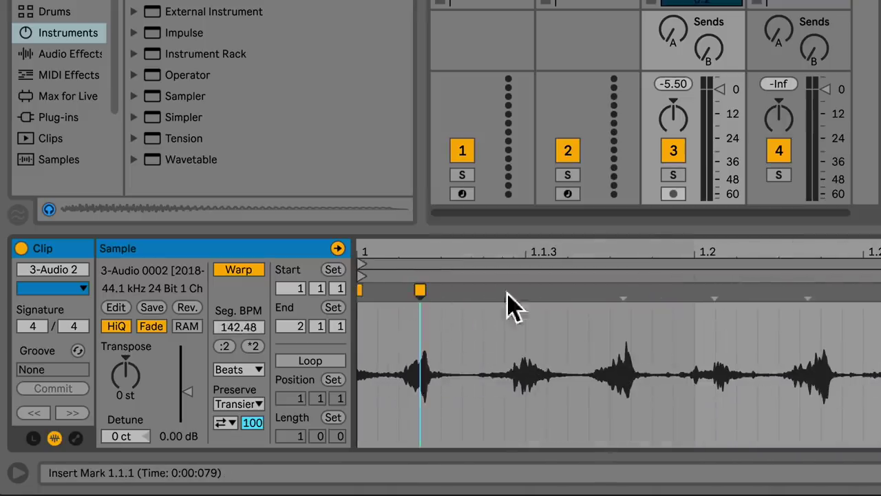
double_click(511, 293)
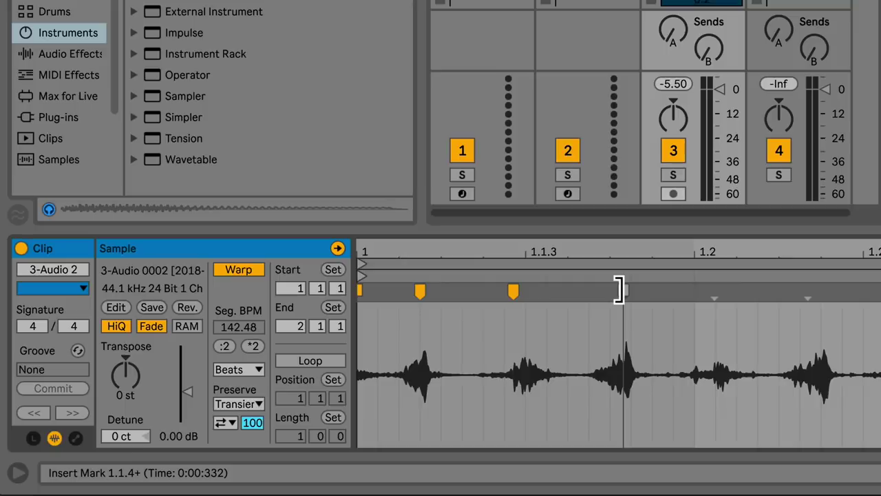
double_click(618, 290)
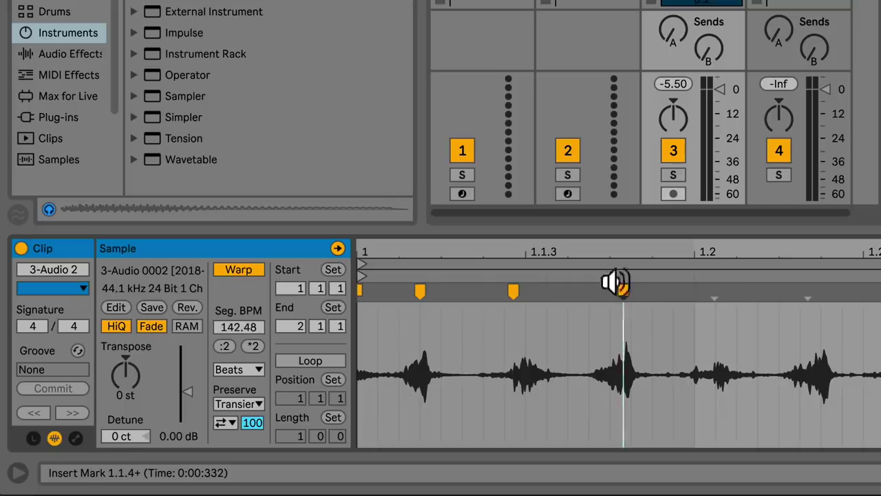
mouse_move(509, 293)
left_mouse_down()
mouse_move(544, 293)
mouse_move(480, 294)
mouse_move(547, 297)
mouse_move(528, 297)
left_mouse_up()
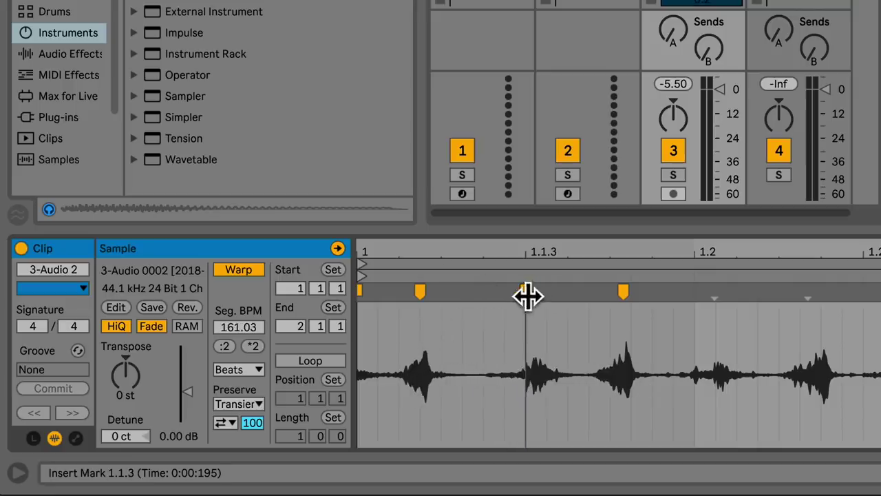
Align the first transient's warp marker to 1.1.2 and the third transient's marker to 1.1.4.
left_click_drag(480, 252, 482, 238)
left_click_drag(407, 259, 407, 279)
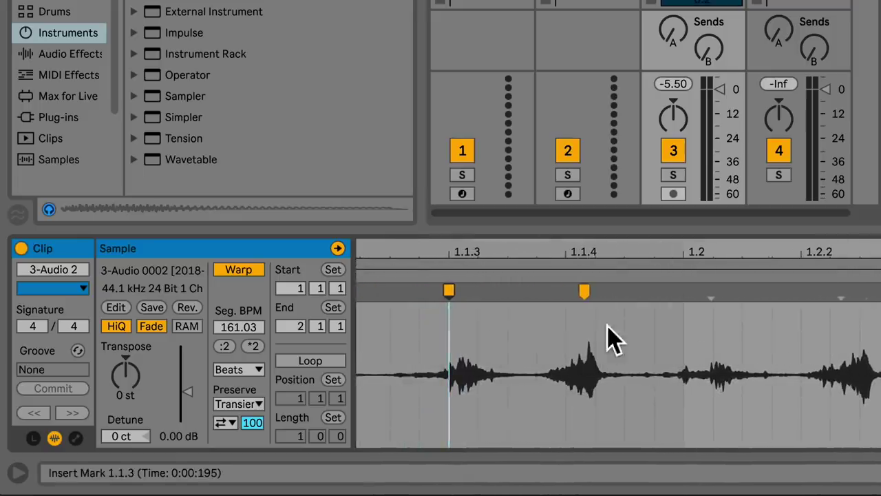
left_click_drag(608, 252, 451, 252)
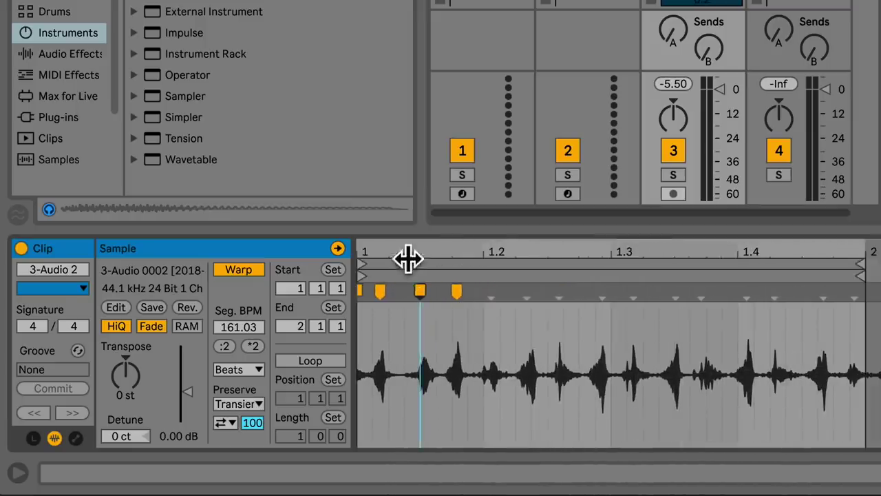
left_click_drag(418, 255, 482, 379)
left_click_drag(417, 292, 436, 291)
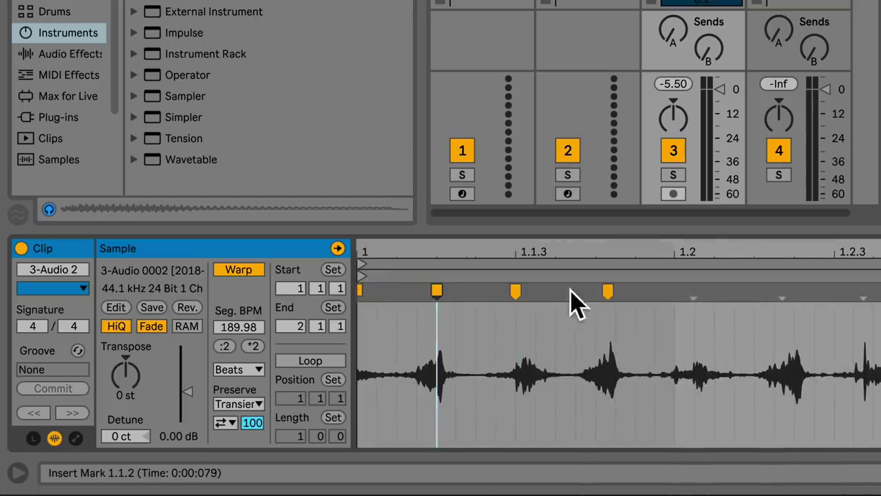
left_click_drag(605, 291, 594, 290)
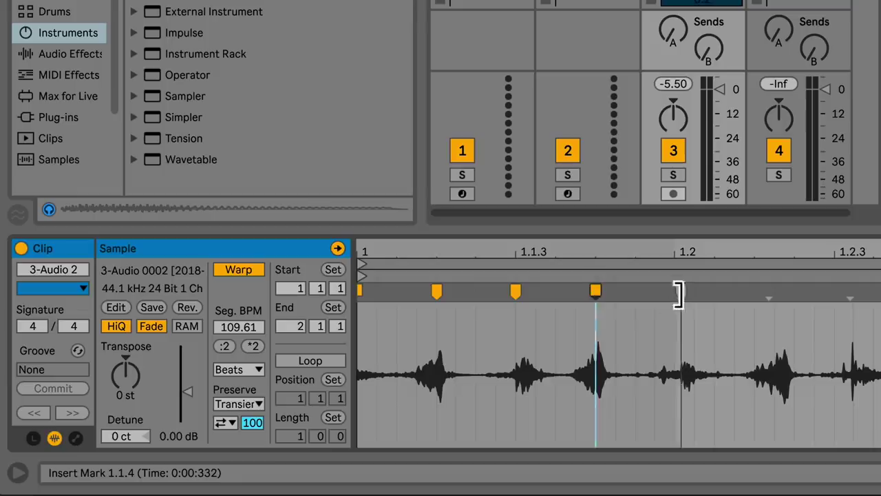
Add warp markers on the next transients and align them to 1.2.1, 1.2.2 and 1.2.3.
left_click_drag(679, 292, 675, 291)
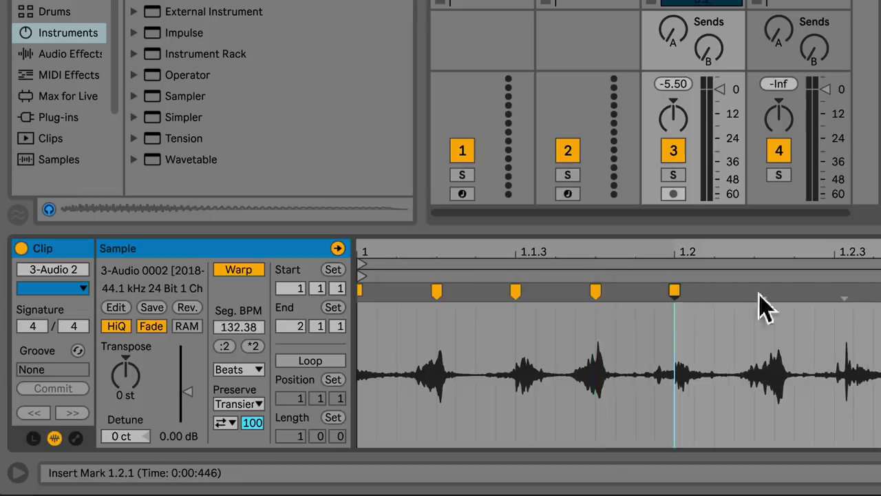
left_click_drag(758, 290, 749, 290)
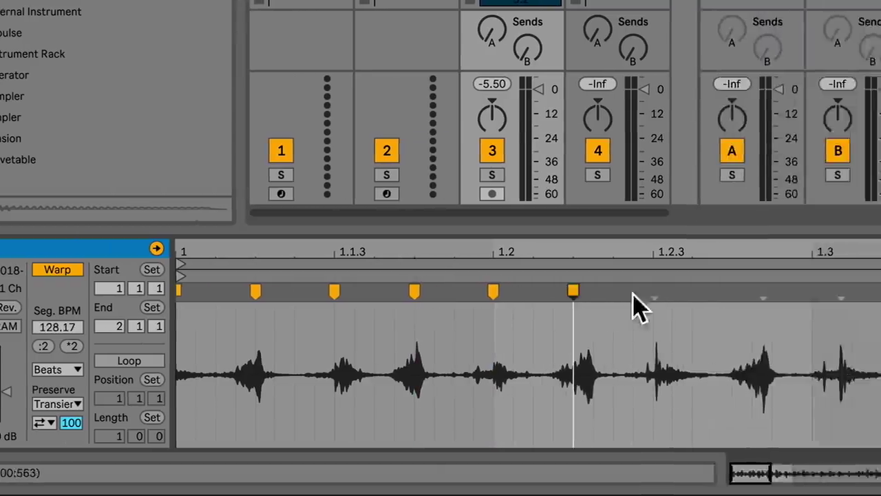
left_click(831, 290)
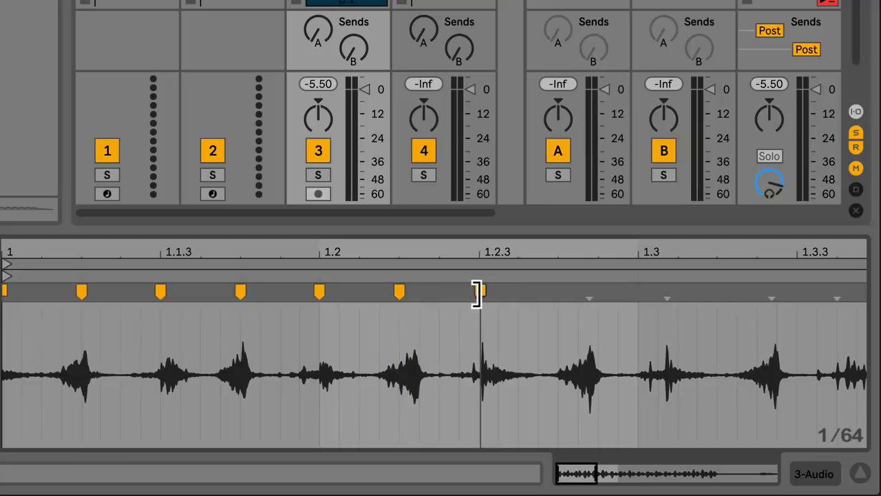
left_click(477, 293)
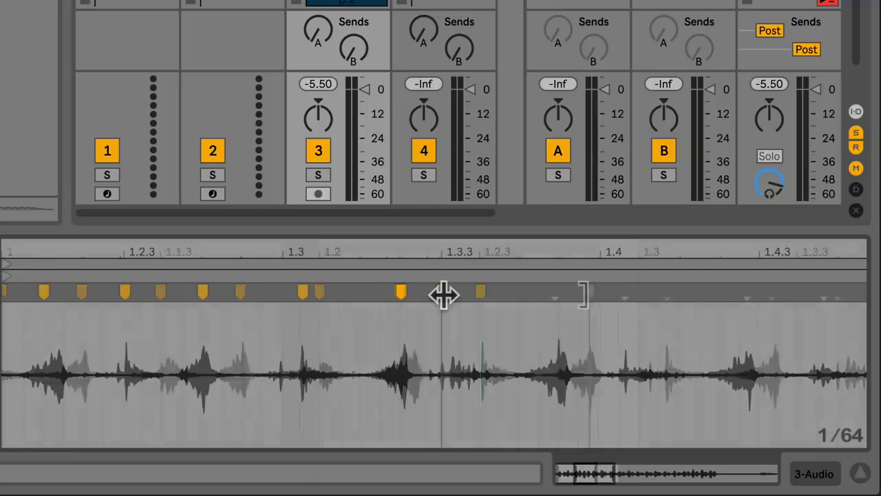
Place a warp marker on the transient close to 1.3.3 and align it to that grid line.
left_click(443, 293)
left_click_drag(449, 253, 449, 276)
double_click(415, 290)
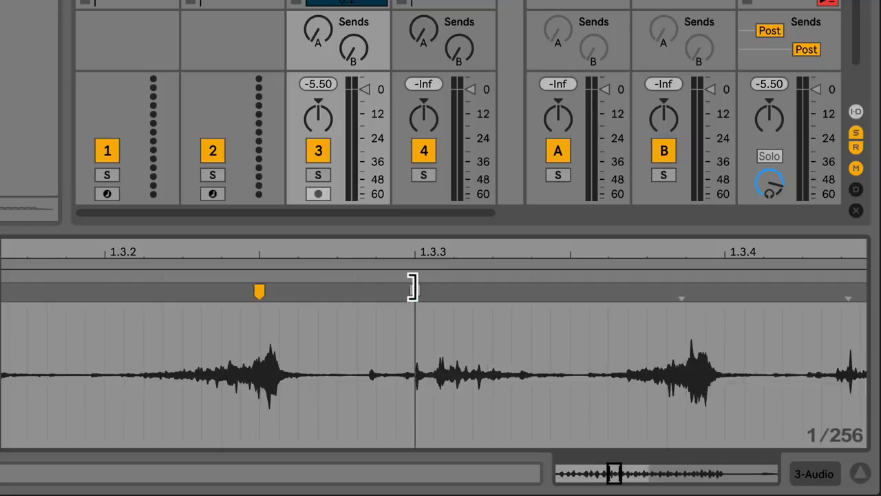
left_click_drag(436, 289, 418, 292)
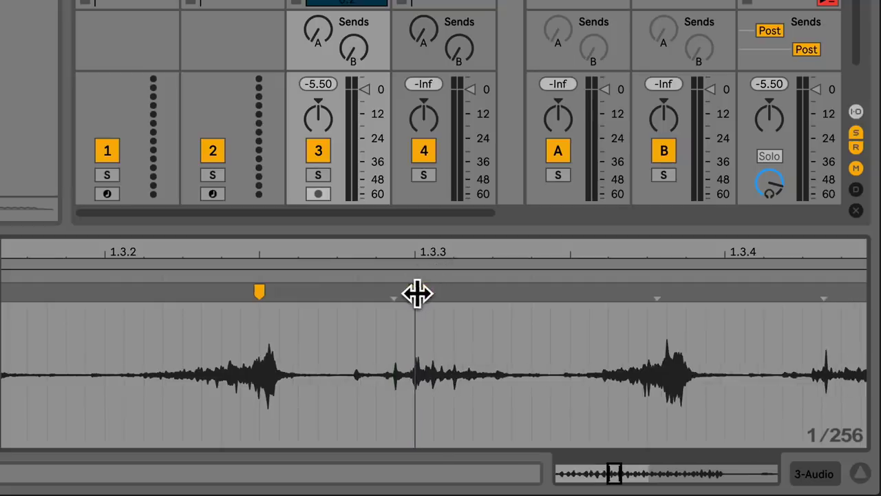
left_click_drag(391, 293, 411, 294)
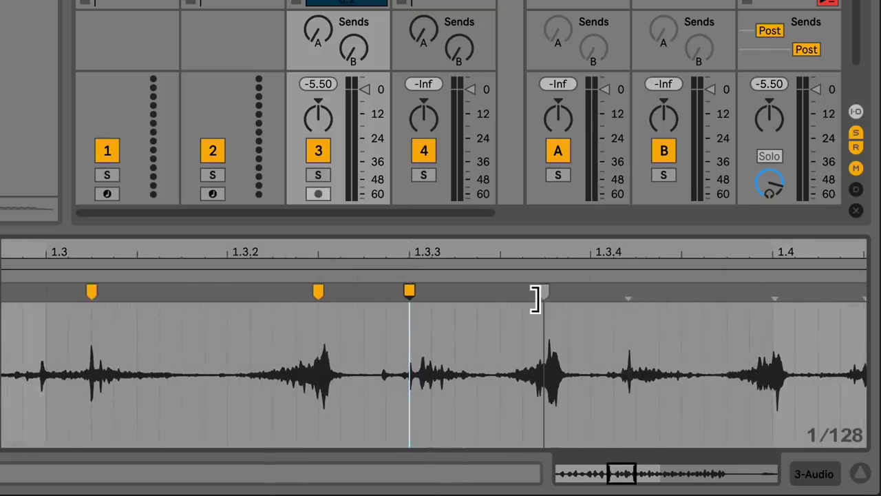
Add warp markers on the remaining transients up to bar 2 and align them to nearby grid lines.
mouse_move(548, 294)
left_mouse_down()
mouse_move(531, 294)
mouse_move(544, 293)
left_mouse_up()
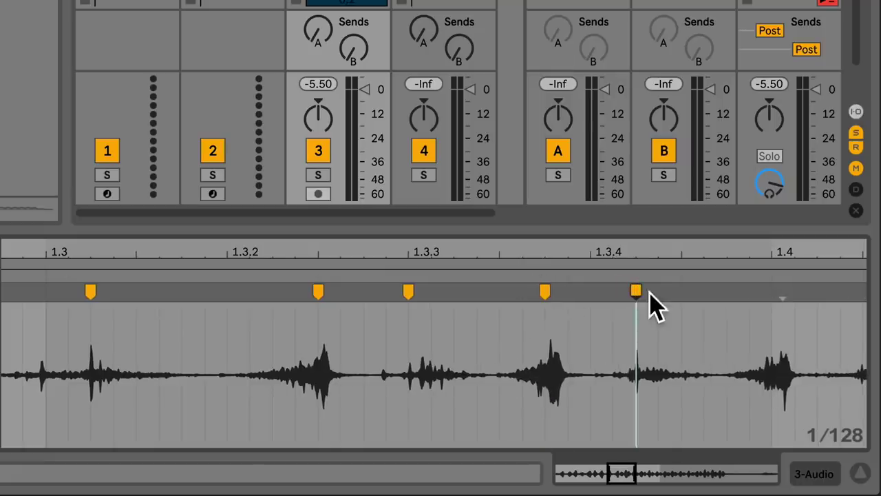
scroll(659, 305, "right", 2)
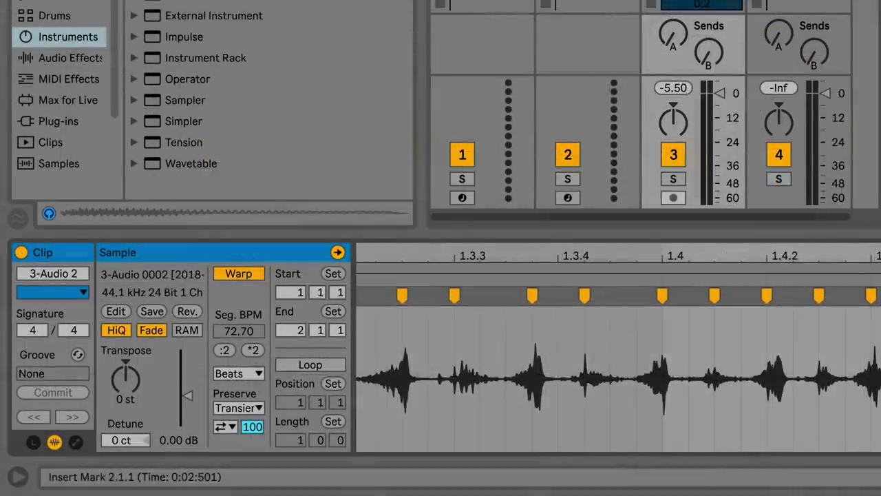
left_click_drag(767, 247, 702, 252)
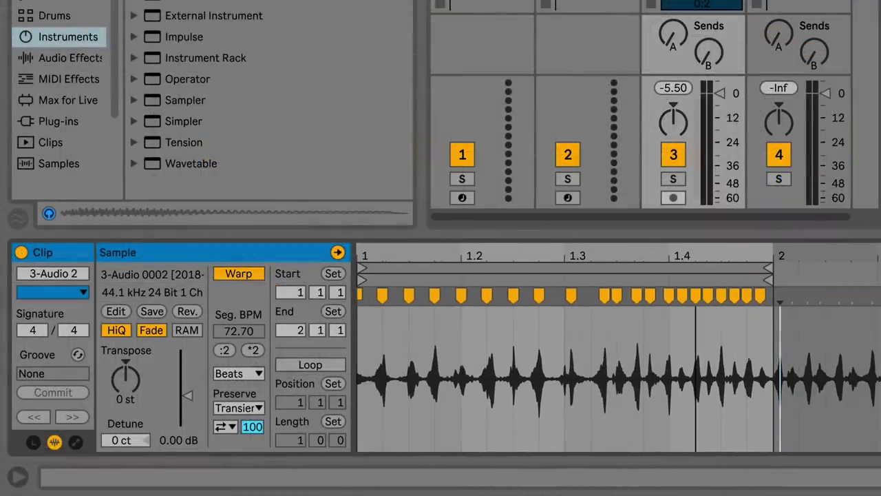
Turn on looping for the clip and shorten the loop to end at 1.3, with a length of 0.2.0.
left_click(308, 367)
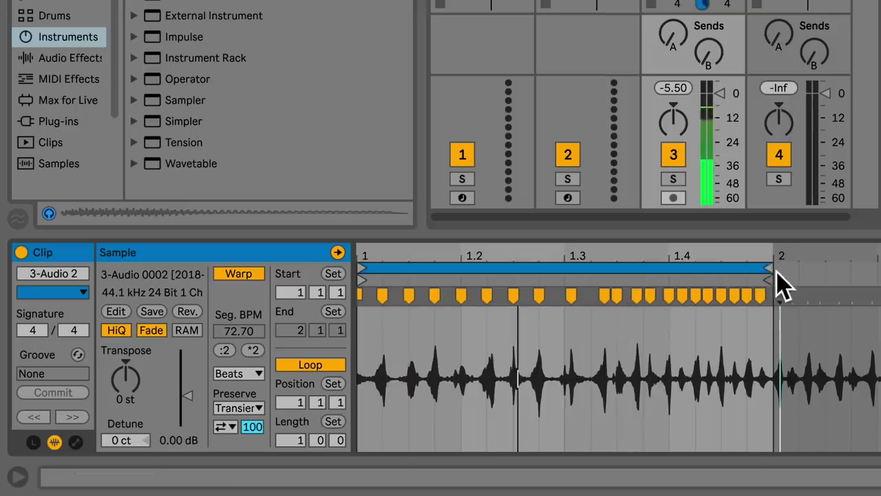
mouse_move(628, 254)
left_mouse_down()
mouse_move(633, 277)
mouse_move(641, 252)
left_mouse_up()
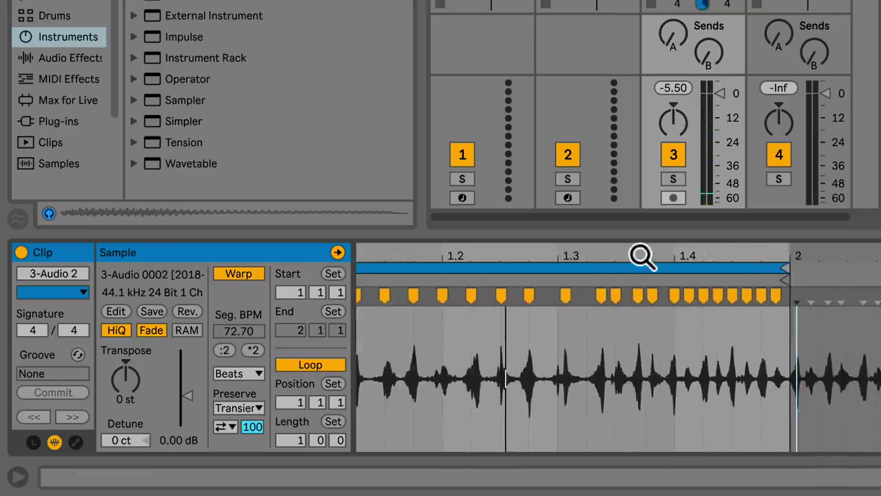
left_click_drag(783, 271, 546, 266)
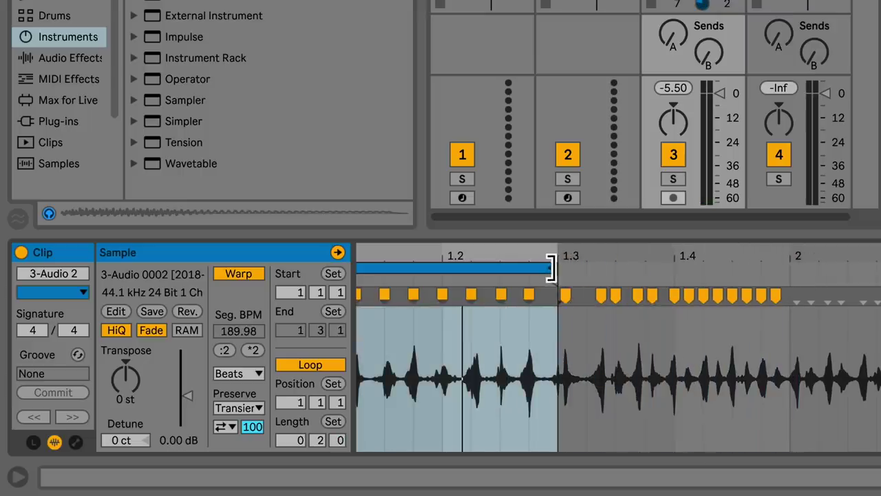
left_click(629, 277)
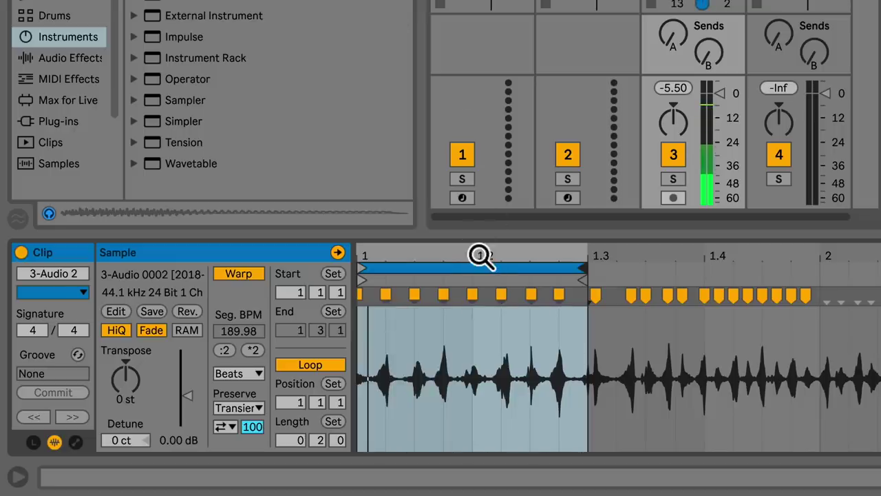
Shift the 0.2.0 loop region so that it starts at 1.1.2.
left_click_drag(482, 256, 496, 269)
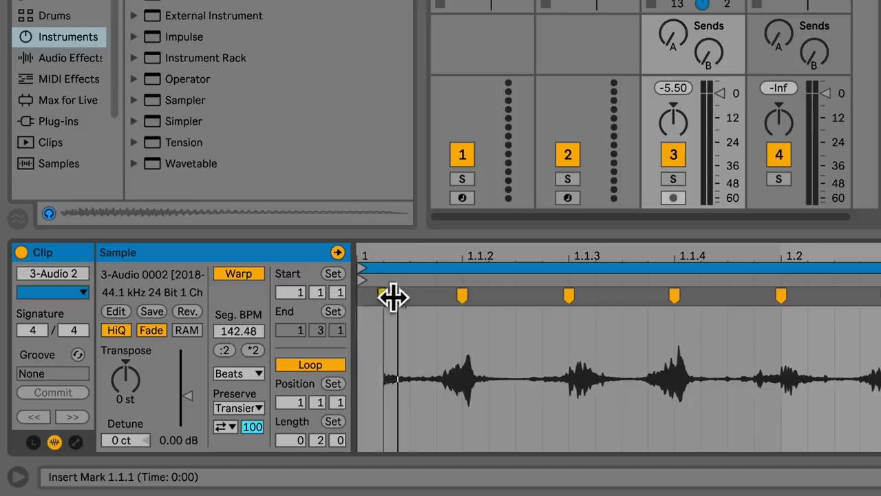
left_click_drag(421, 263, 421, 234)
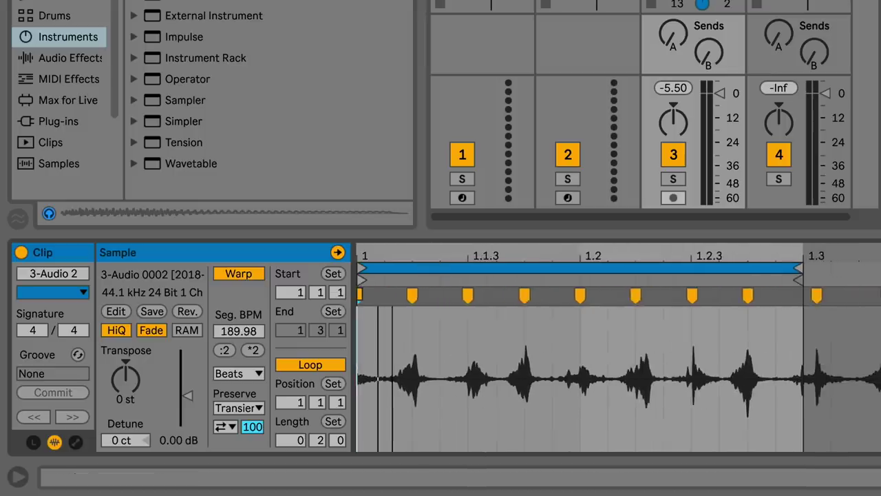
mouse_move(415, 269)
left_mouse_down()
mouse_move(471, 270)
mouse_move(459, 271)
left_mouse_up()
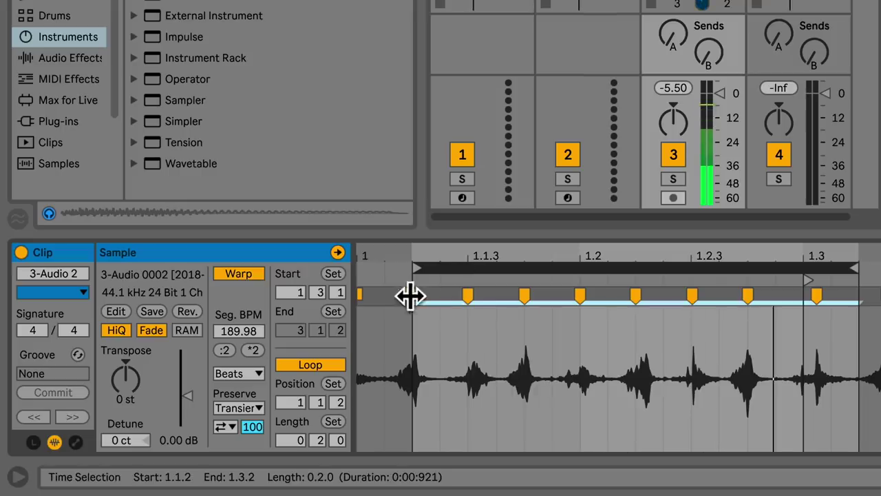
Align the warp marker just after 1.3 to 1.3.1, and try the 1.1.2 marker later in time before returning it to 1.1.2.
left_click_drag(413, 301, 437, 299)
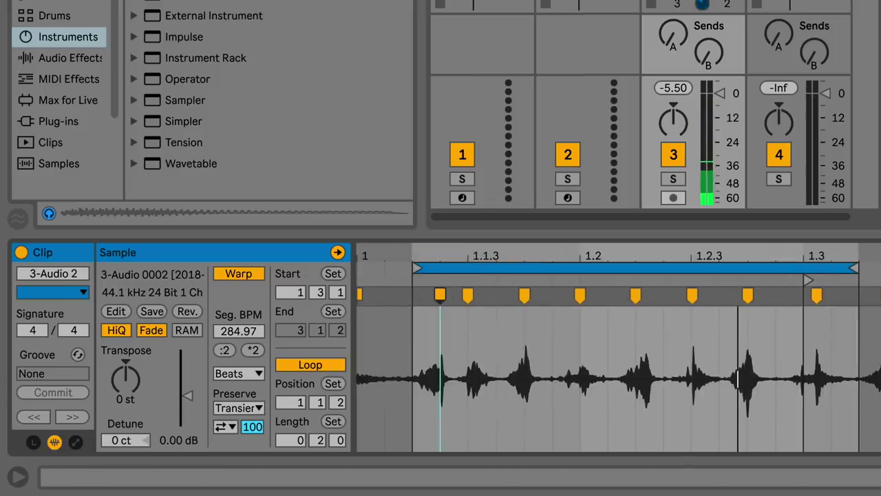
left_click(813, 295)
left_click_drag(813, 296, 807, 295)
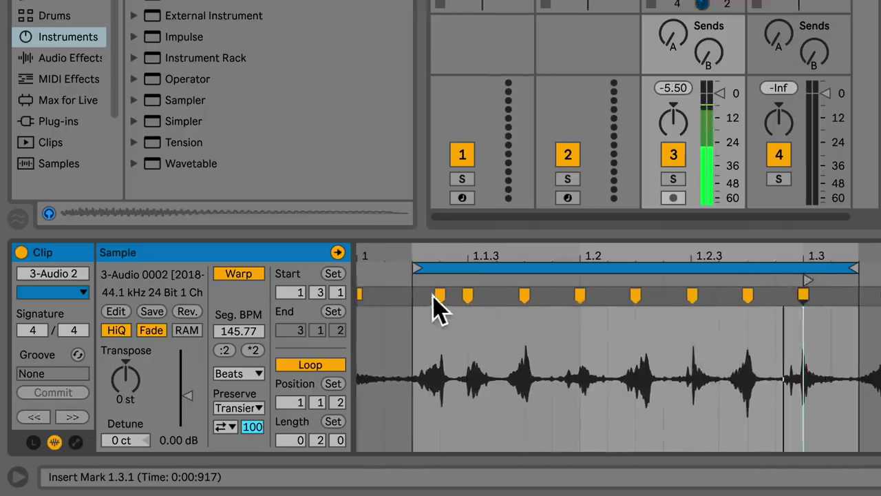
mouse_move(432, 296)
left_mouse_down()
mouse_move(413, 295)
mouse_move(440, 296)
mouse_move(415, 295)
left_mouse_up()
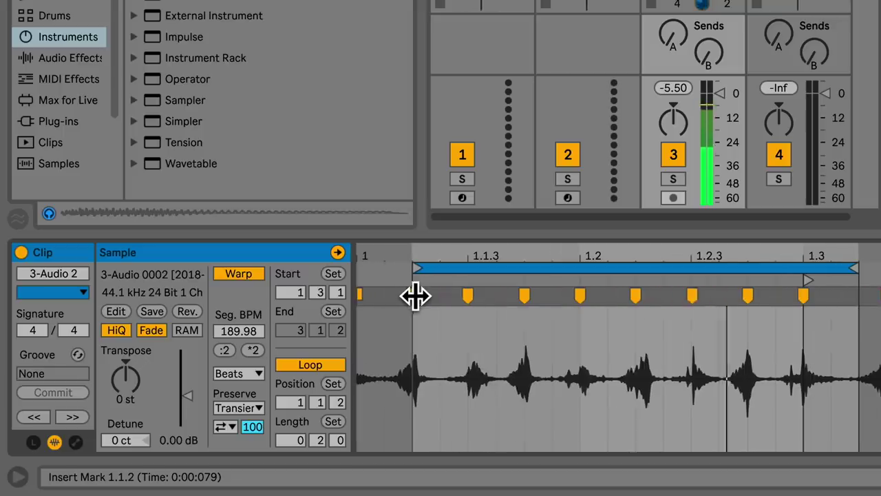
Set the clip's 1.1.1 position at the warp marker where the loop begins.
left_click_drag(418, 253, 416, 253)
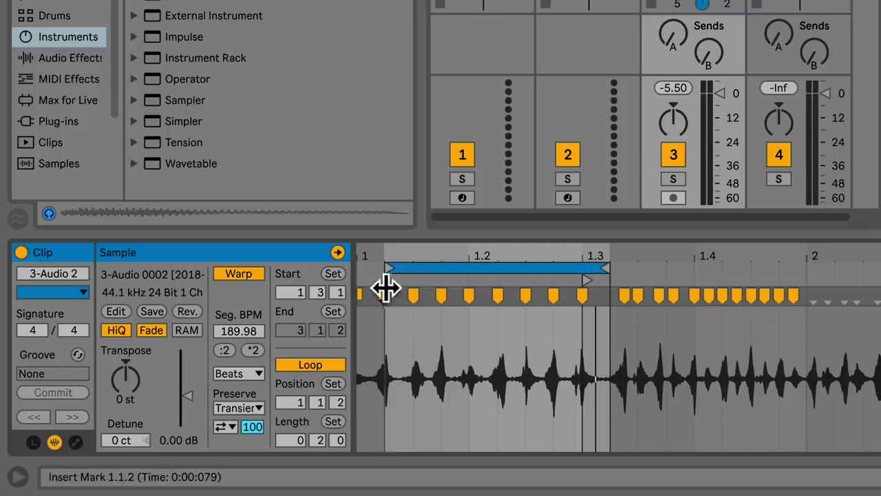
right_click(389, 298)
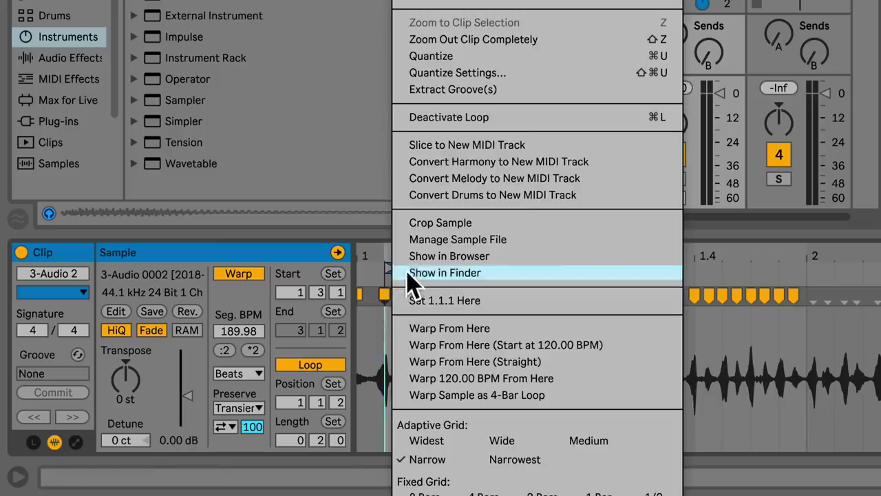
left_click(442, 303)
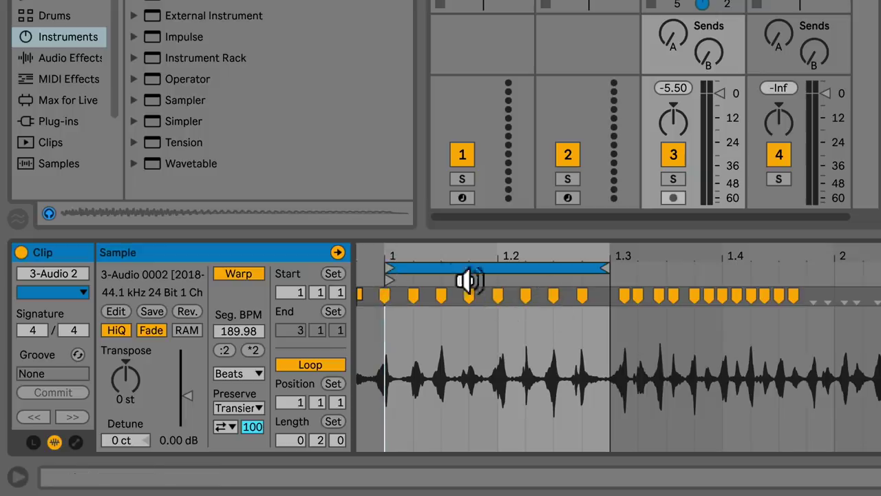
Crop the 3-Audio 2 sample to its loop region.
right_click(458, 338)
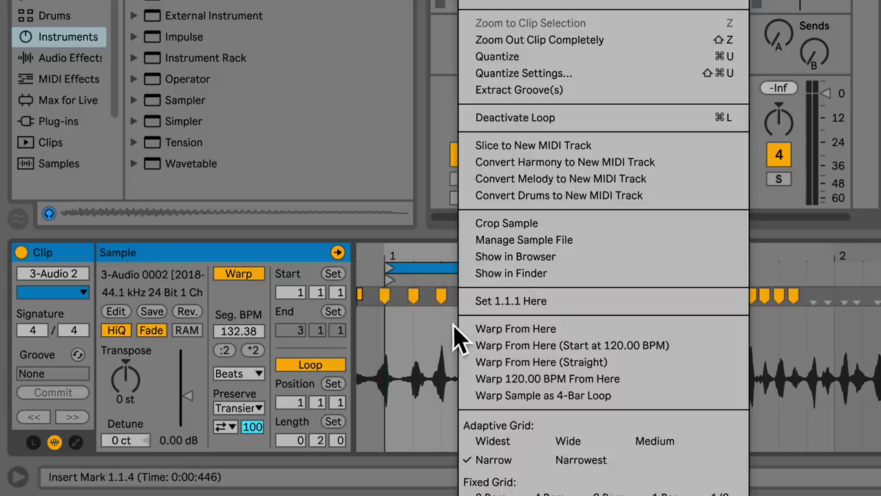
left_click(497, 223)
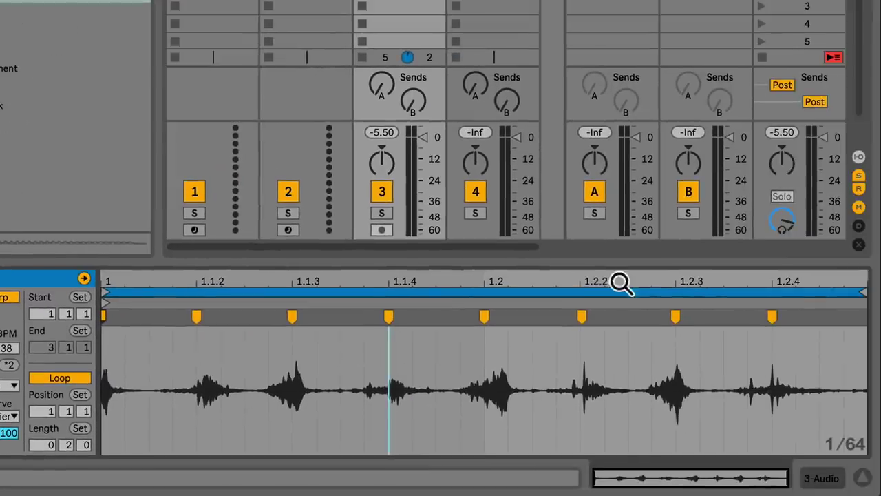
left_click(313, 391)
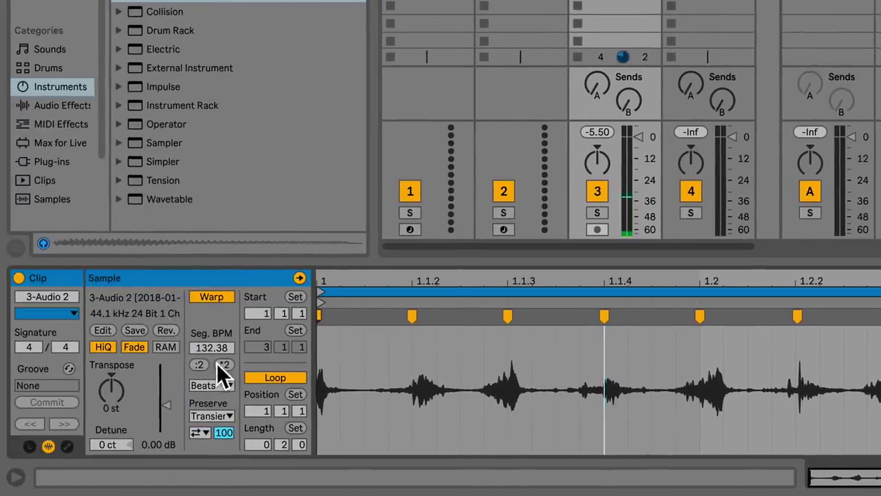
Try the clip's segment tempo at 128.82 BPM and undo it, and test halving and doubling it before returning to 132.38.
mouse_move(213, 348)
left_mouse_down()
mouse_move(214, 365)
mouse_move(213, 337)
left_mouse_up()
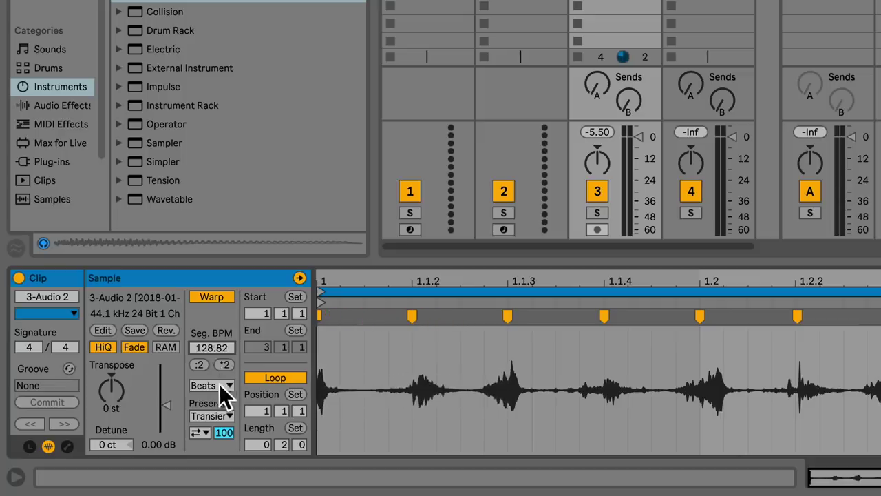
key("ctrl+z")
left_click(199, 365)
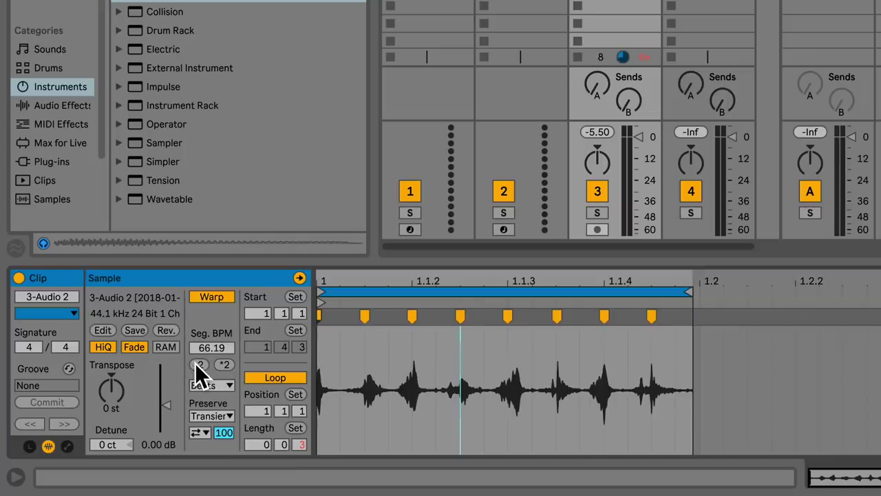
left_click(219, 361)
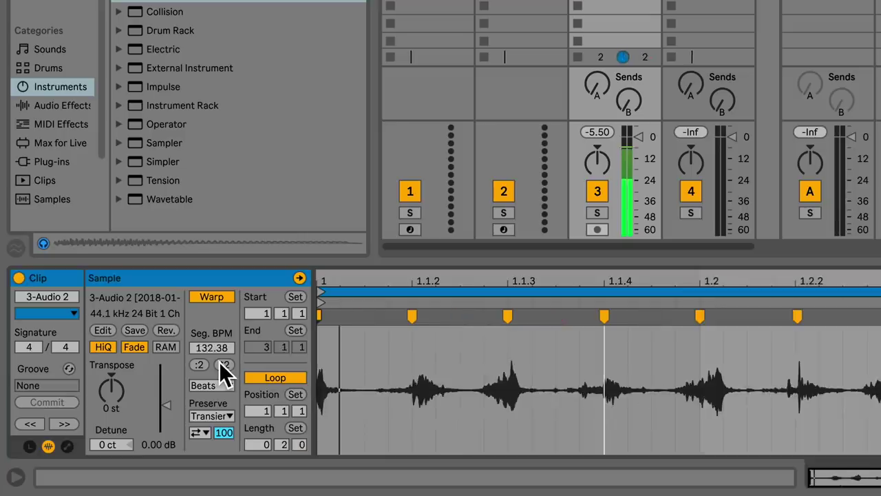
left_click(219, 362)
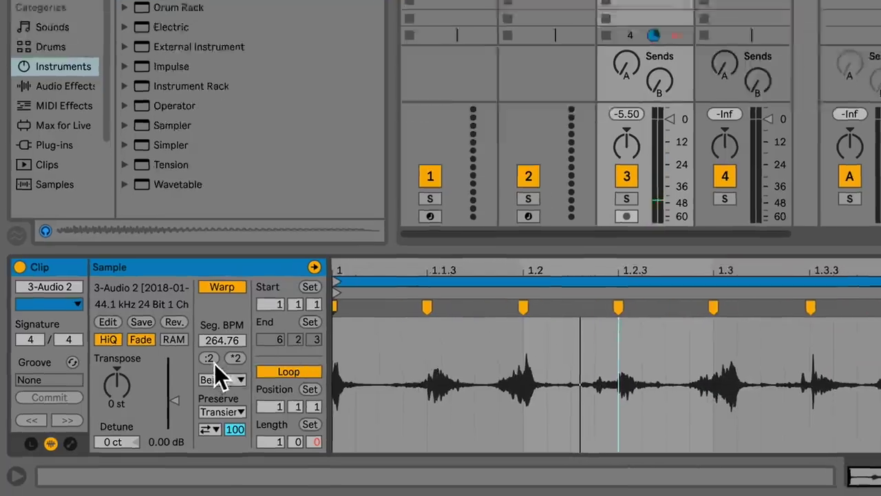
left_click(200, 365)
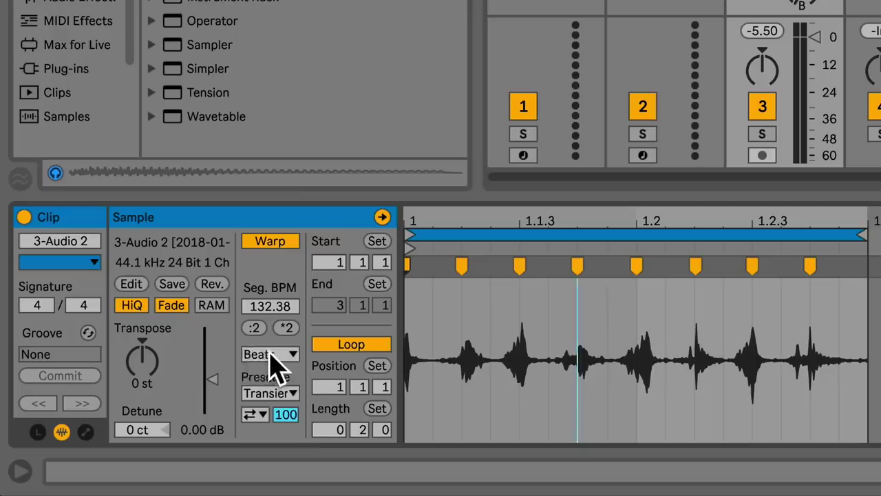
Audition the Tones and Texture warp modes on the 3-Audio 2 clip.
left_click(272, 353)
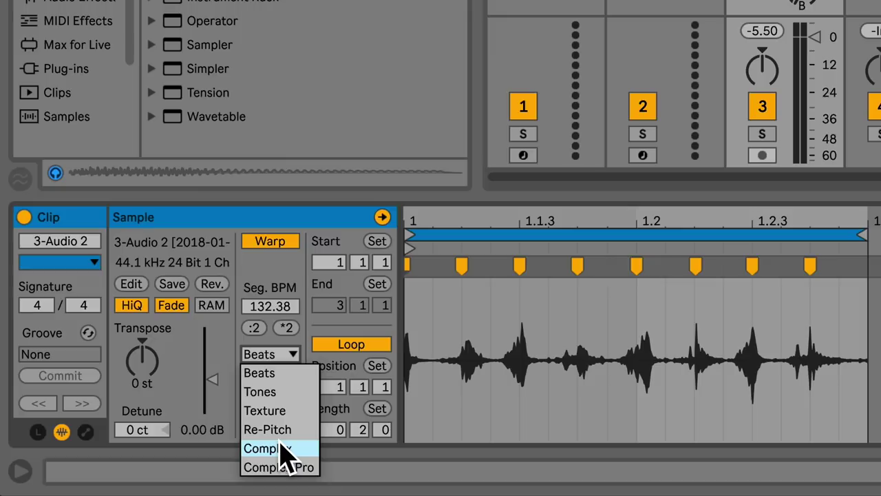
left_click(275, 391)
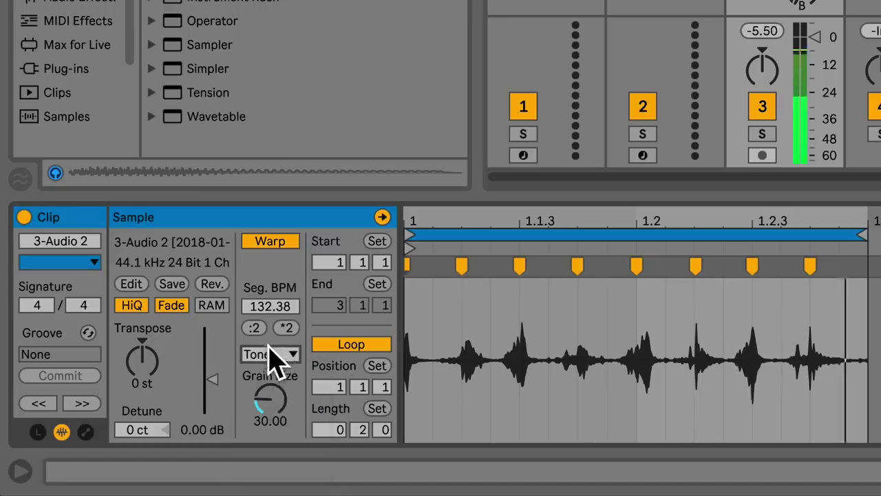
left_click(280, 355)
left_click(272, 411)
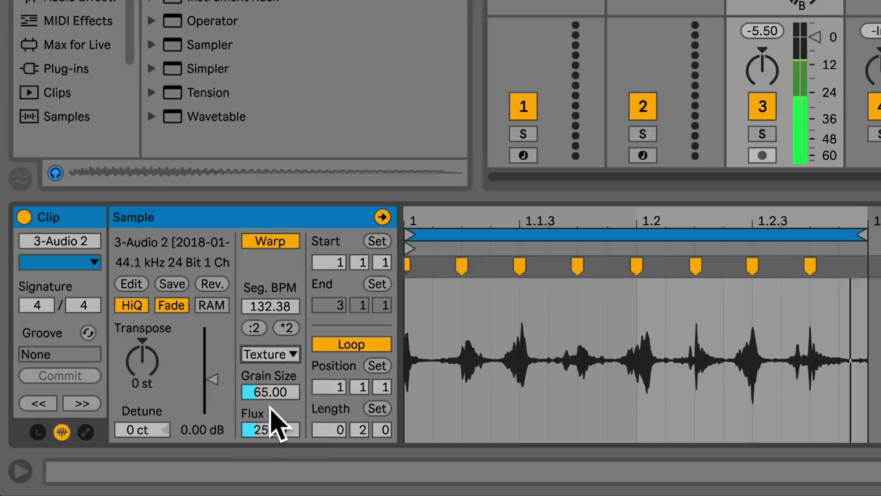
Double the clip's segment tempo twice to 529.52 BPM and play the clip.
left_click(286, 329)
left_click(287, 329)
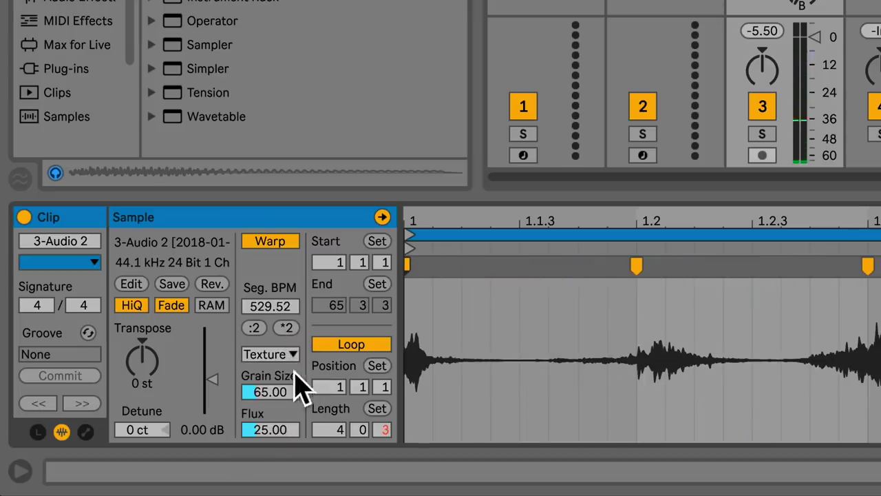
key("space")
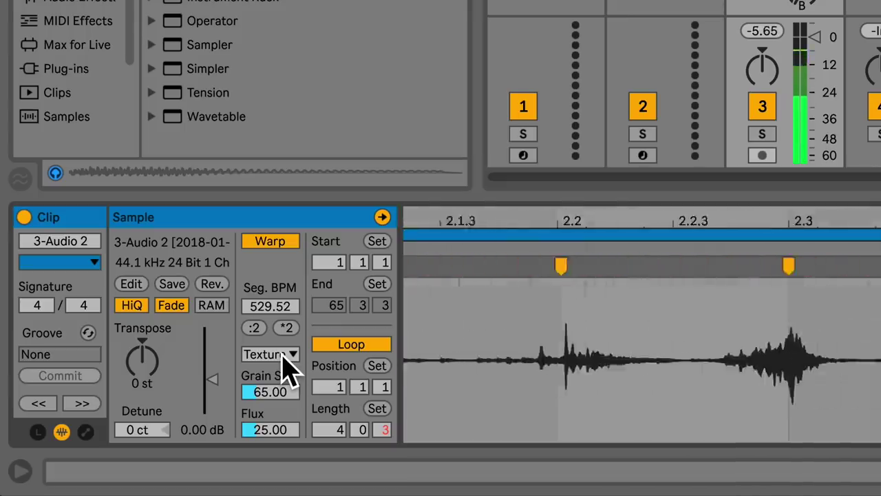
Audition the clip with the Tones, Re-Pitch and Complex warp modes.
left_click(284, 355)
left_click(283, 390)
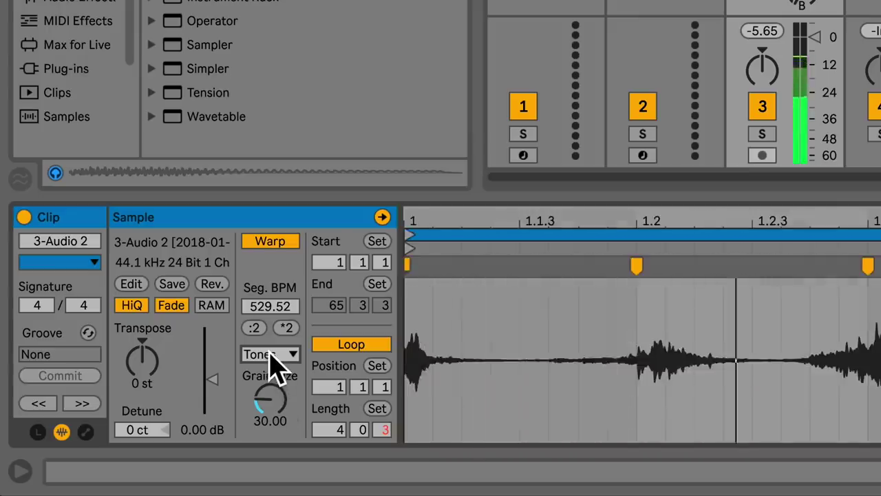
left_click(274, 363)
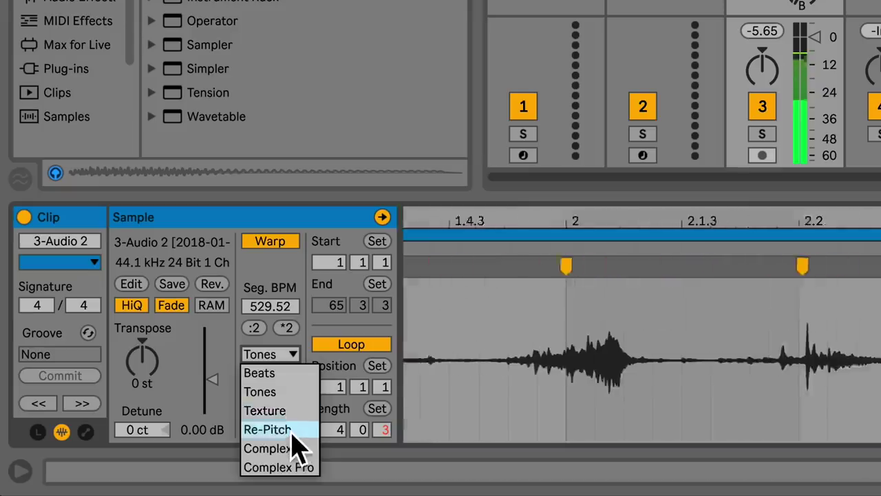
left_click(292, 429)
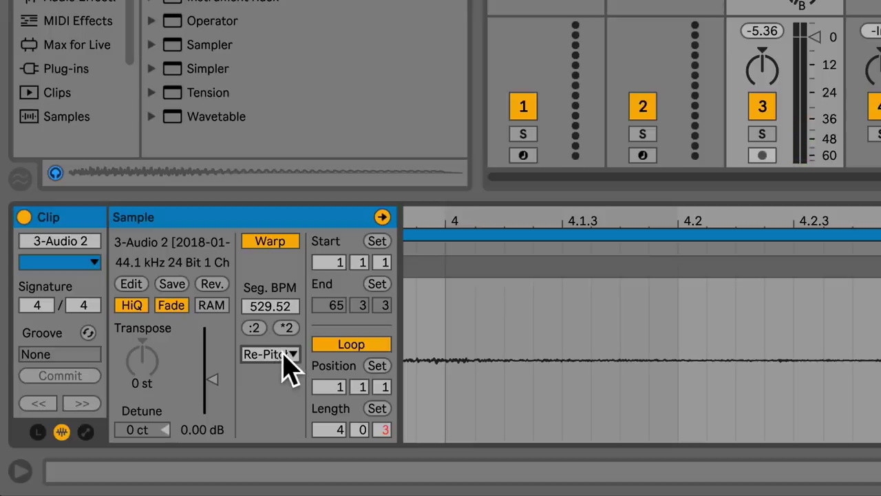
left_click(290, 363)
left_click(288, 427)
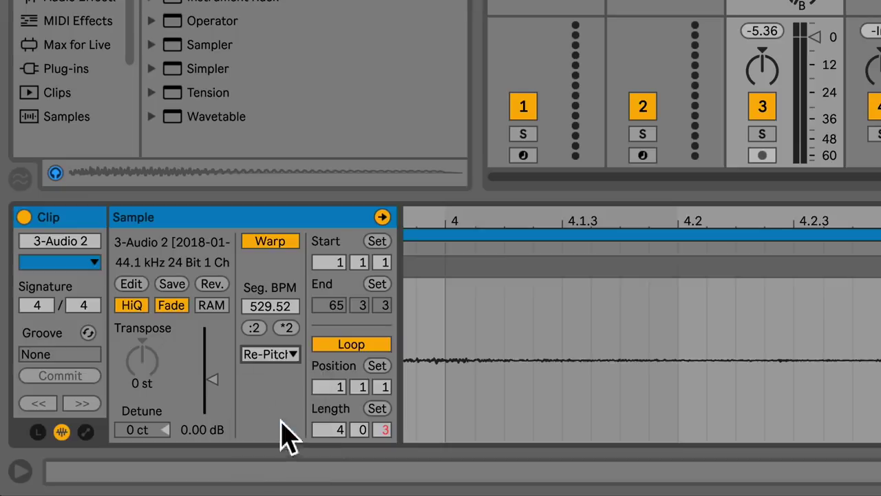
left_click(275, 370)
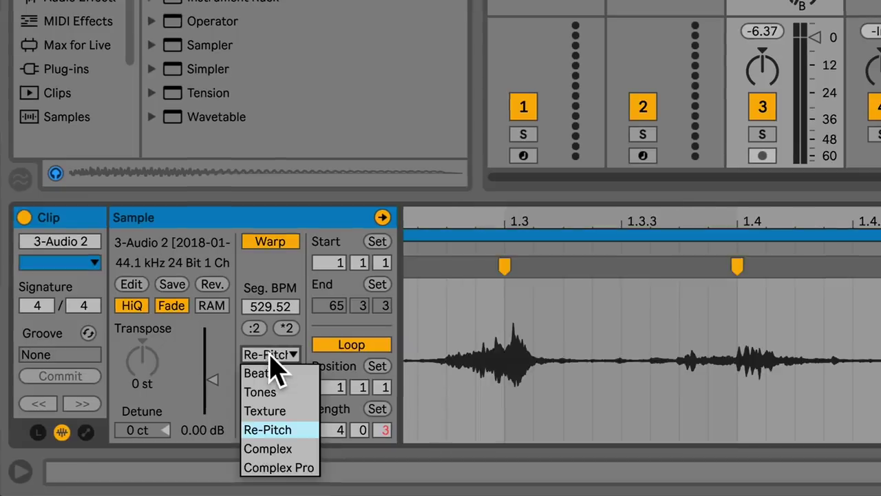
left_click(288, 448)
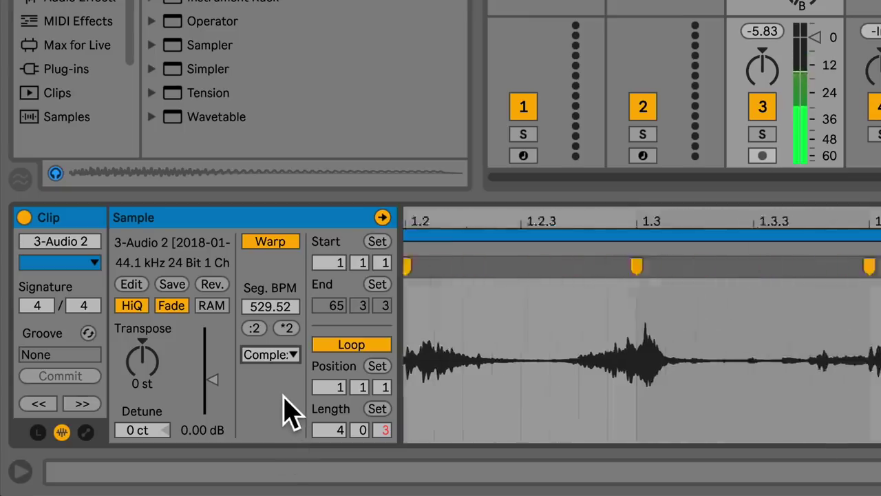
Set the clip's warp mode to Complex Pro, with Formants at 61.72 and Envelope at 128.
key("minus")
left_click(267, 358)
left_click(276, 466)
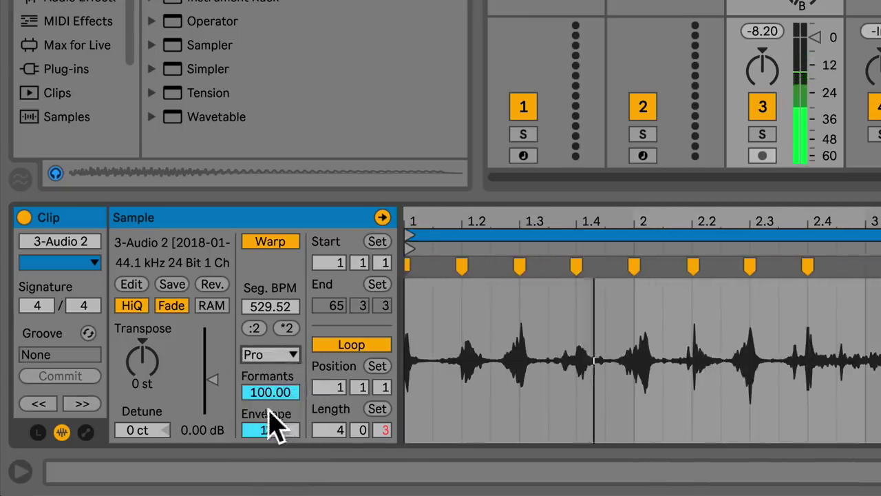
left_click_drag(270, 392, 270, 395)
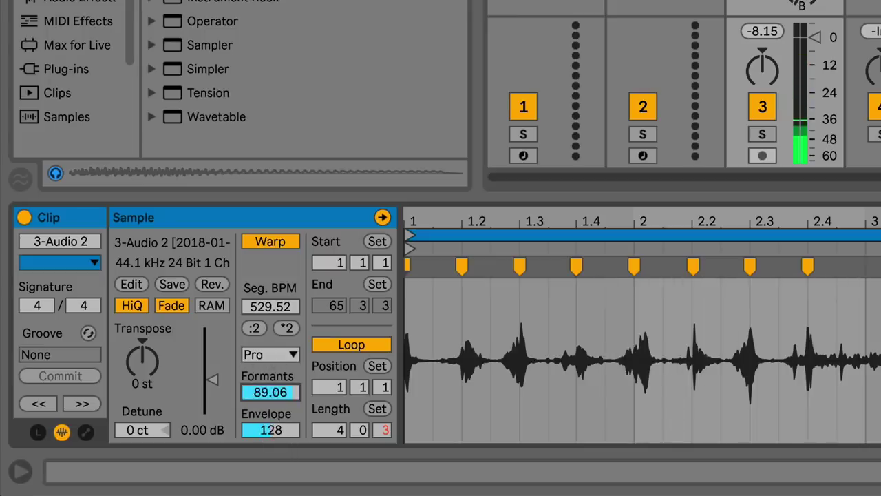
left_click_drag(268, 434, 268, 406)
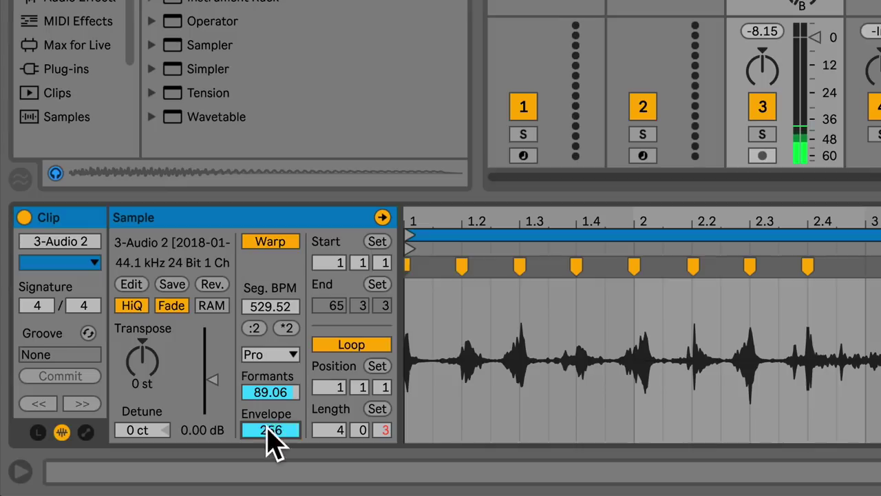
left_click_drag(267, 436, 267, 475)
left_click_drag(270, 392, 270, 406)
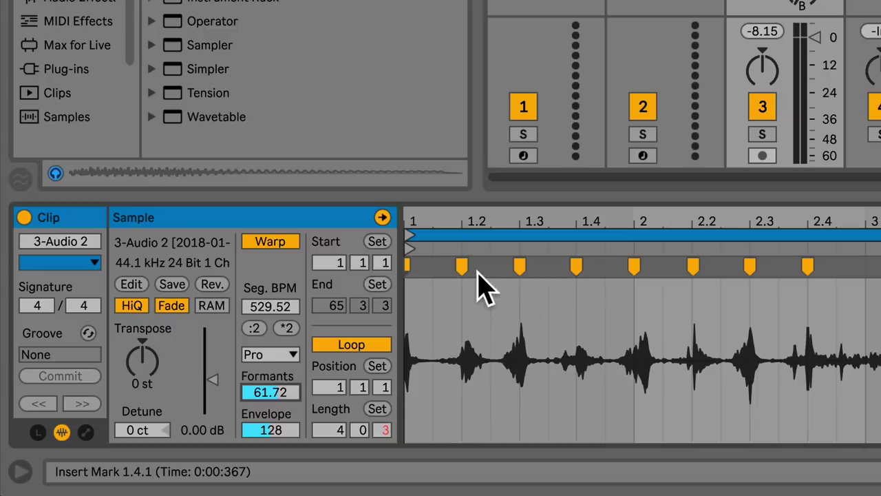
Play the clip and move its loop start to 3.1.1, on the quiet tail of the sample.
key("space")
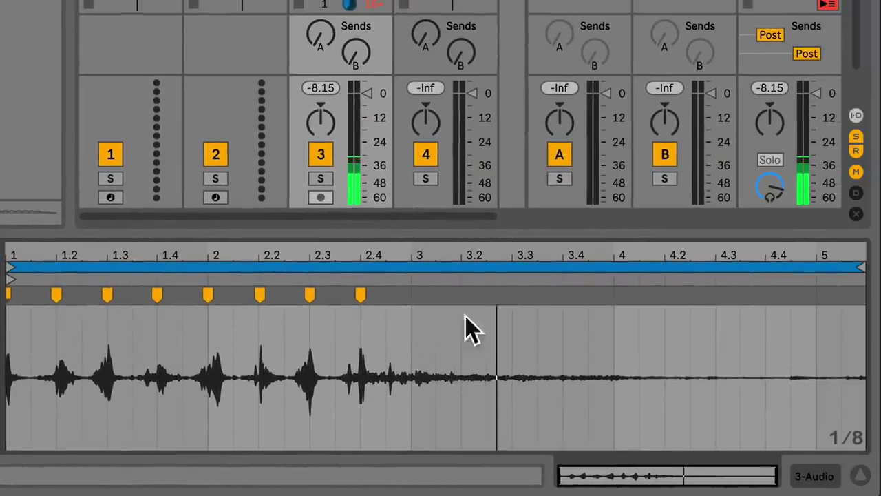
left_click_drag(12, 272, 416, 293)
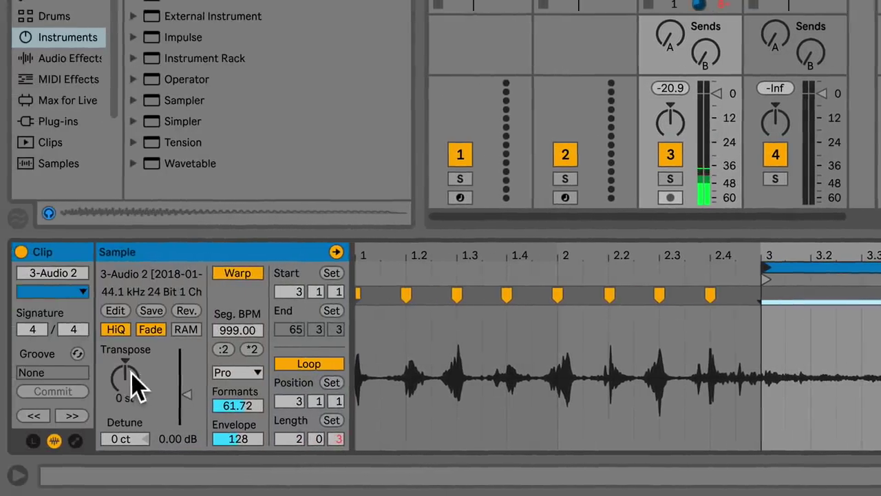
Set the clip's transposition to -23 st, its gain to 5.94 dB and its detune to -2 ct.
mouse_move(132, 374)
left_mouse_down()
mouse_move(131, 358)
mouse_move(121, 387)
left_mouse_up()
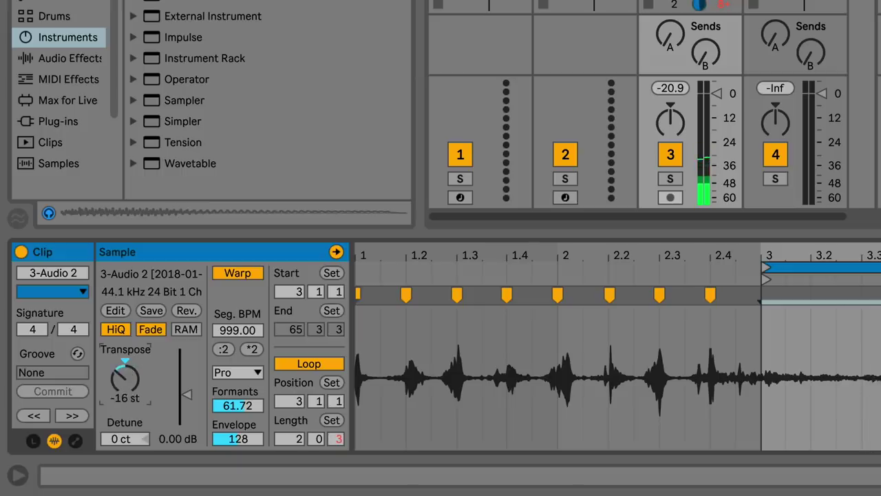
left_click_drag(125, 377, 125, 381)
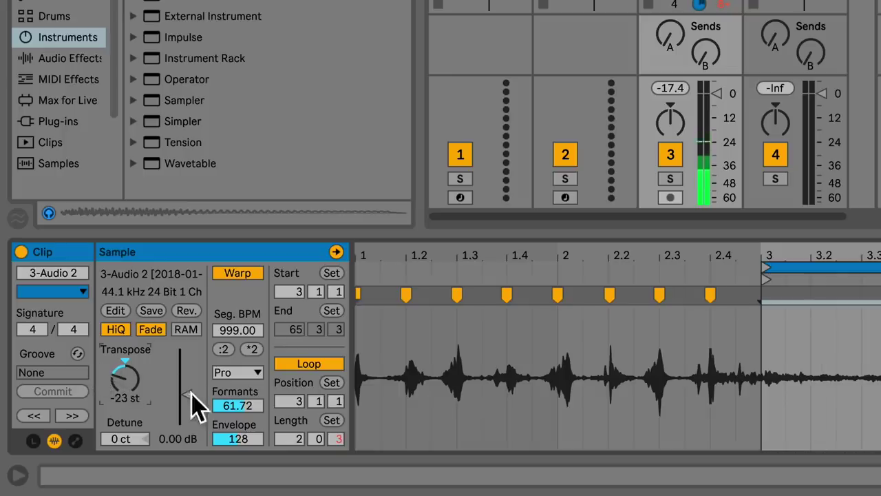
left_click_drag(190, 399, 190, 382)
left_click_drag(118, 439, 119, 456)
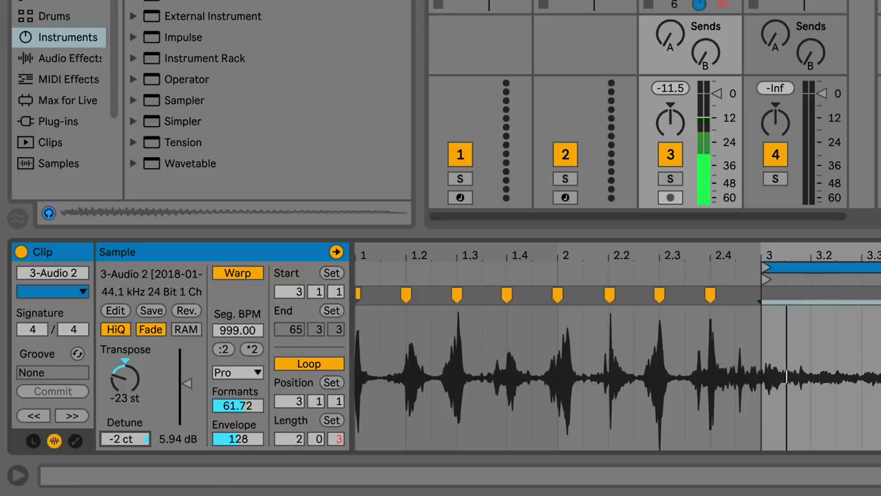
left_click_drag(119, 440, 118, 442)
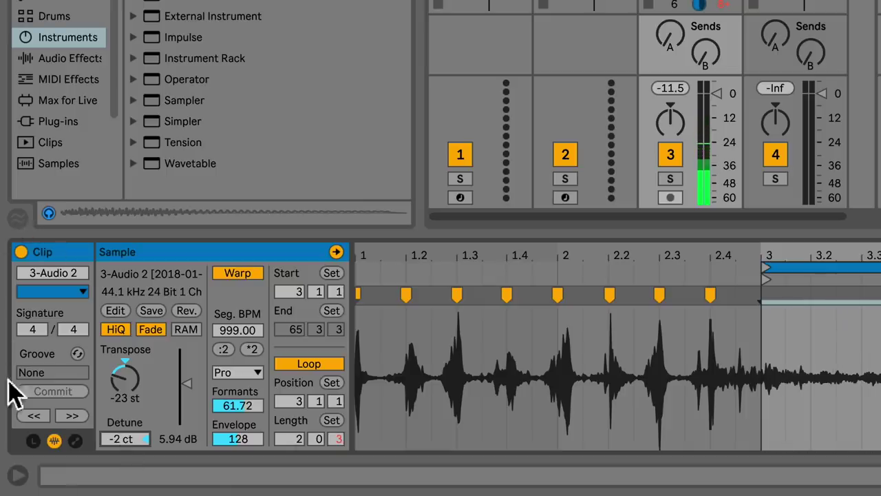
Draw a clip volume envelope over the loop that rises to full before bar 4, dips just after it and returns to full before bar 5.
left_click(75, 441)
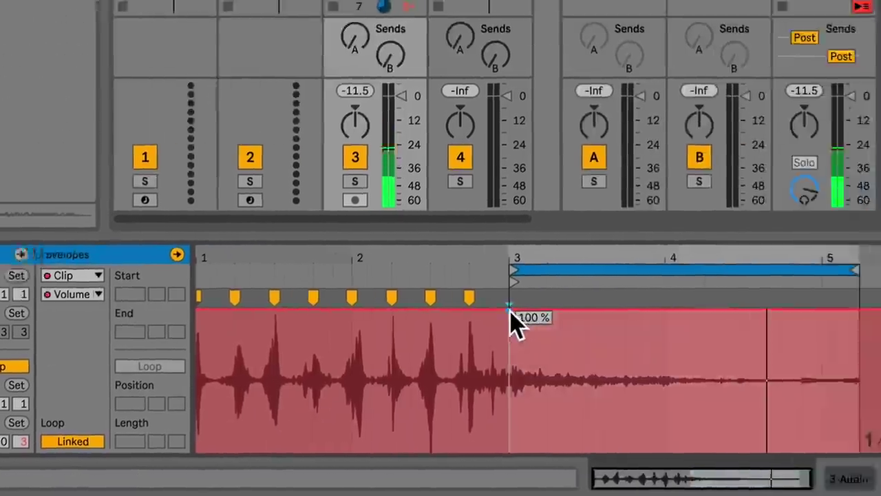
left_click_drag(512, 315, 512, 394)
left_click_drag(600, 395, 600, 327)
left_click_drag(670, 327, 670, 398)
left_click_drag(731, 399, 768, 312)
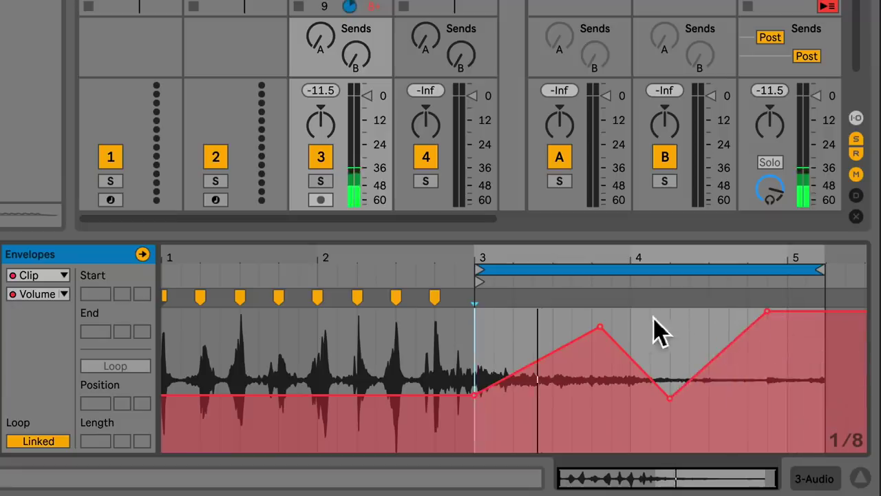
left_click_drag(599, 326, 600, 312)
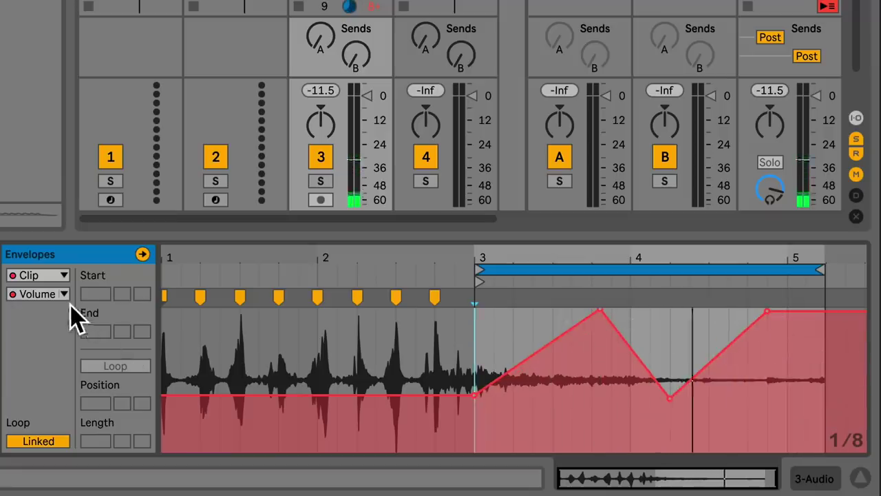
left_click(50, 298)
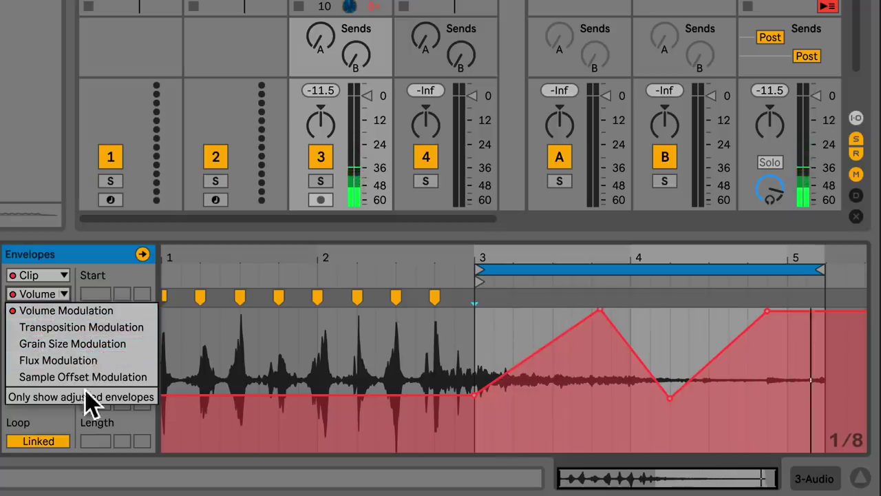
left_click(44, 296)
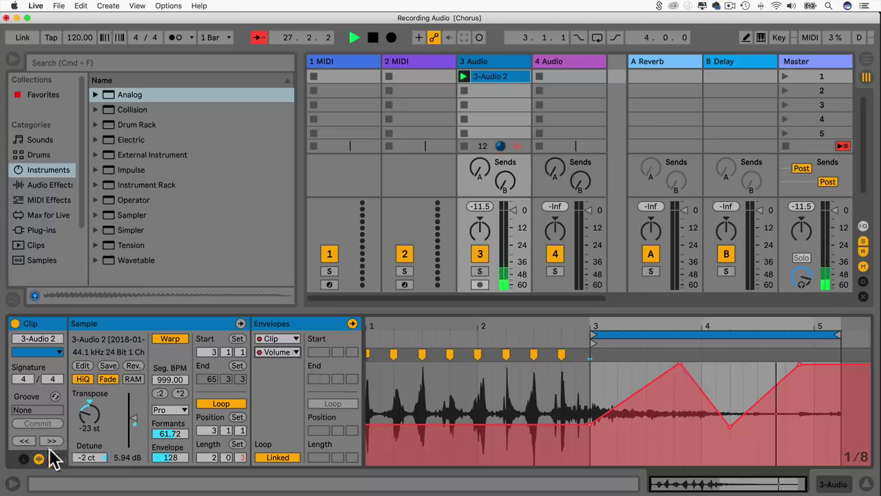
Show and hide the clip's Launch settings, and hide its Sample and Envelopes settings.
left_click(23, 459)
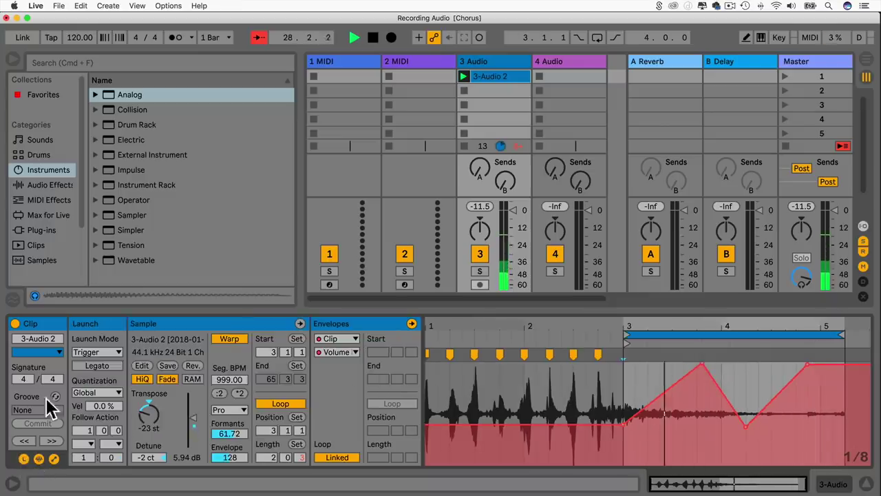
left_click(23, 459)
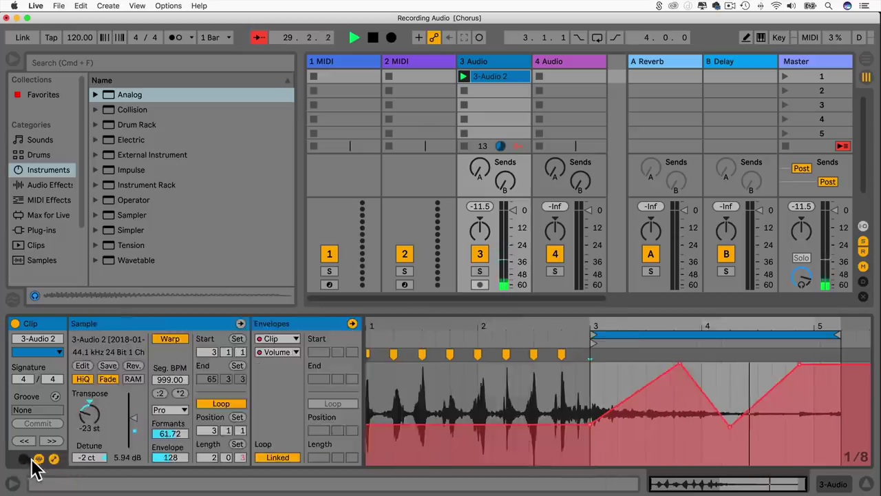
left_click(38, 459)
left_click(53, 459)
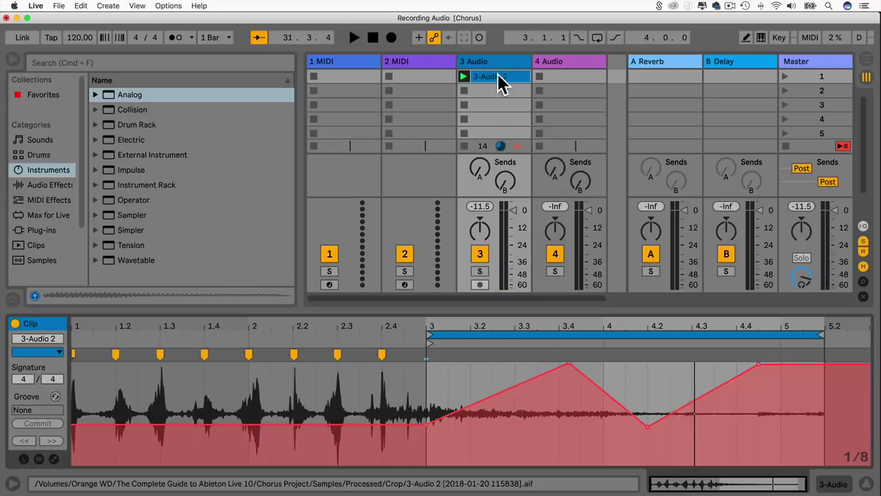
double_click(249, 354)
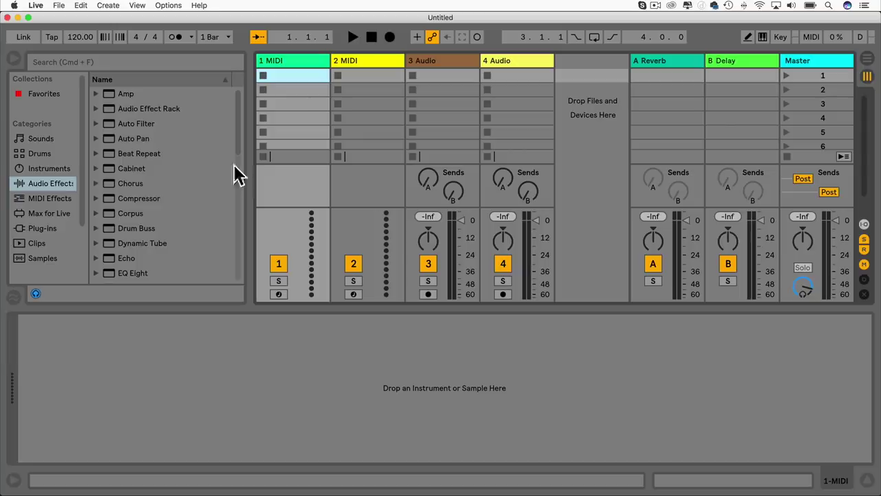
Open the program's preferences.
left_click(35, 5)
left_click(53, 34)
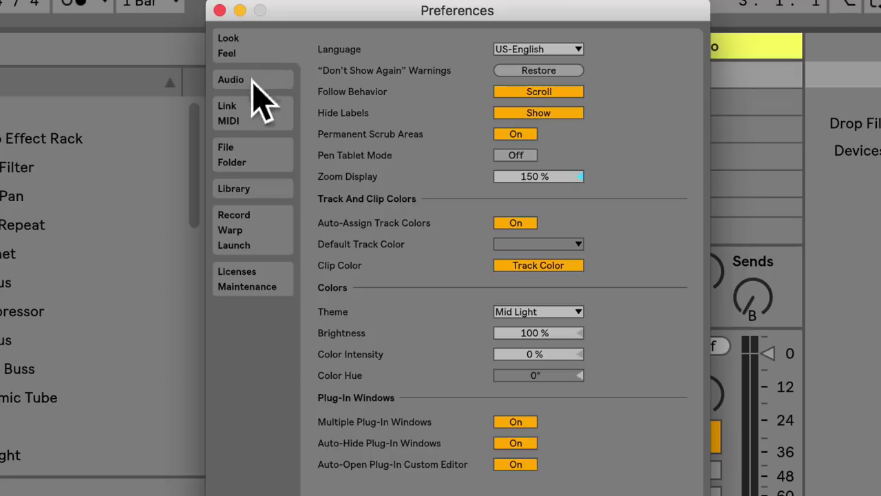
Look through the preference pages from Licenses/Maintenance back to Look/Feel.
left_click(249, 286)
left_click(251, 234)
left_click(242, 188)
left_click(238, 155)
left_click(238, 113)
left_click(234, 79)
left_click(244, 52)
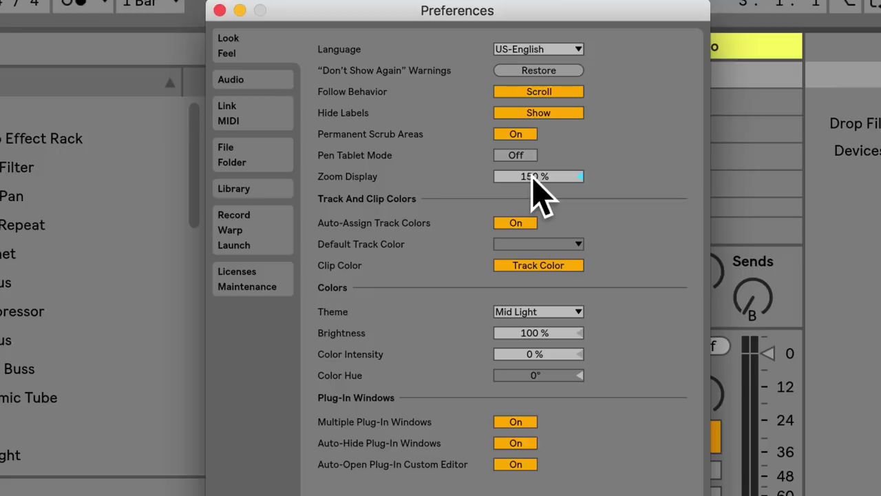
Set the interface's Zoom Display to 151 %.
mouse_move(532, 177)
left_mouse_down()
mouse_move(532, 245)
mouse_move(532, 176)
left_mouse_up()
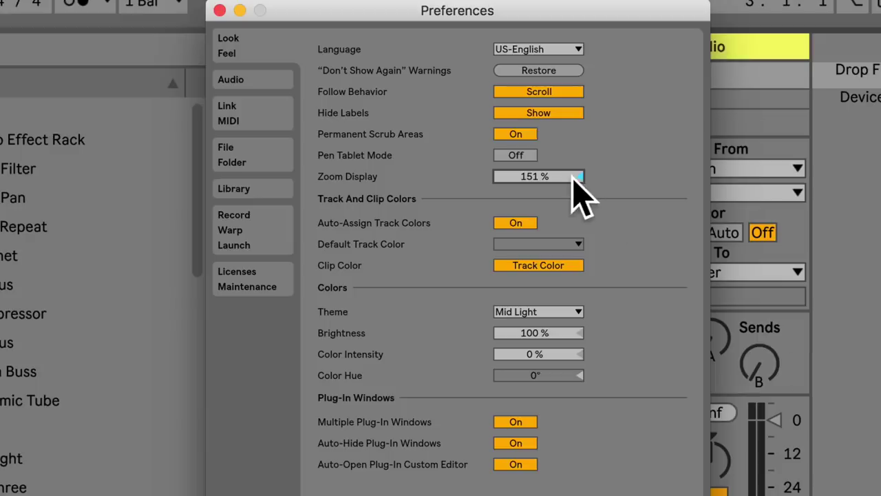
left_click(569, 176)
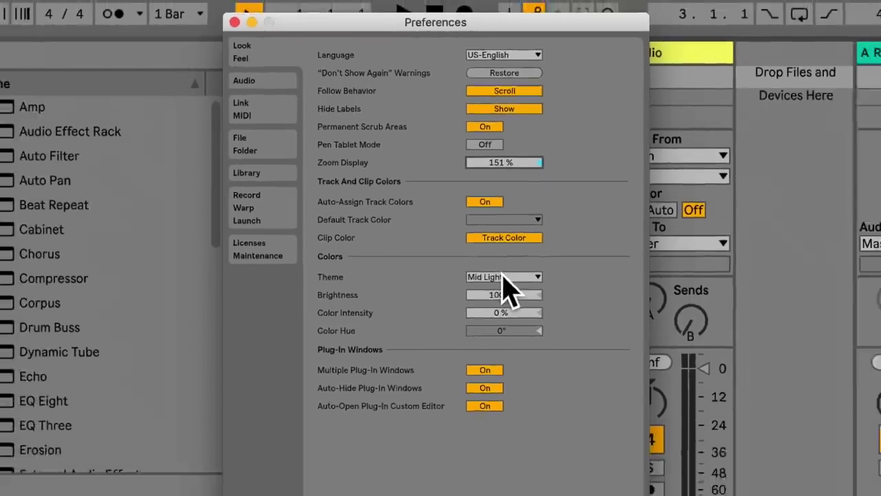
Try out the Light, Dark and Live 9 colour themes.
left_click(507, 286)
left_click(502, 287)
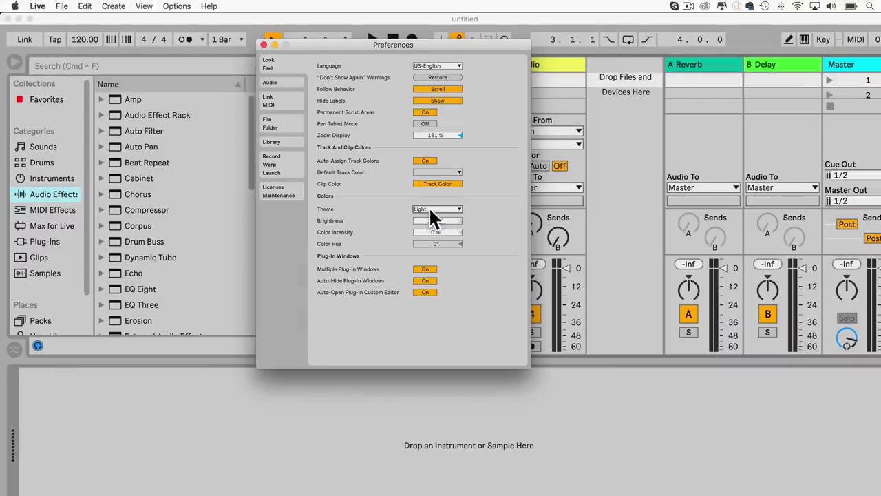
left_click(429, 211)
left_click(432, 241)
left_click(429, 211)
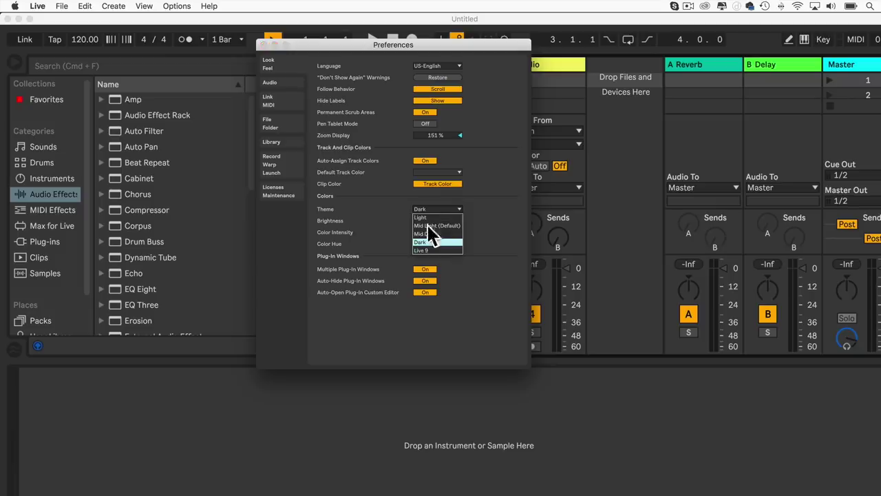
left_click(434, 250)
Switch the colour theme to Light and back to Mid Light.
left_click(433, 208)
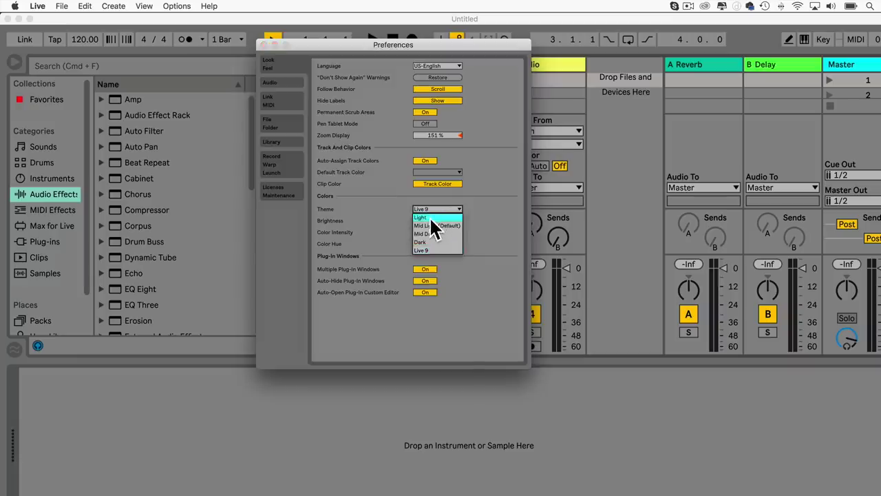
left_click(429, 217)
left_click(432, 208)
left_click(441, 218)
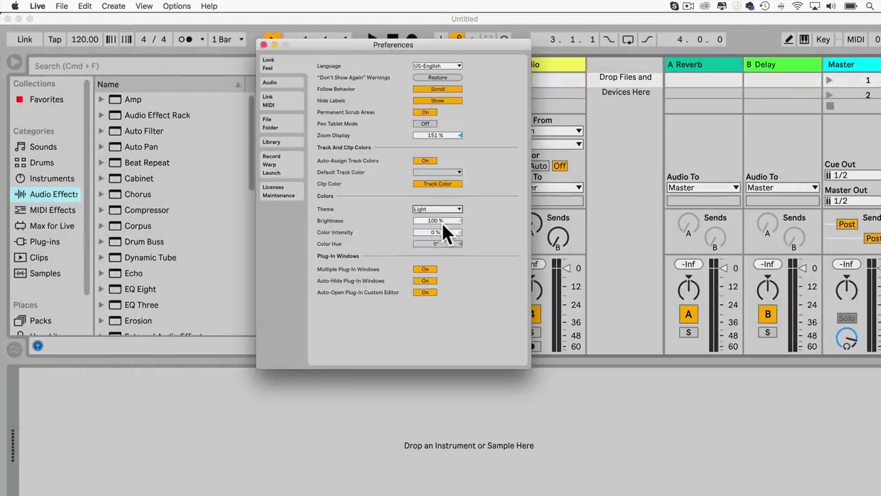
left_click(439, 208)
left_click(482, 217)
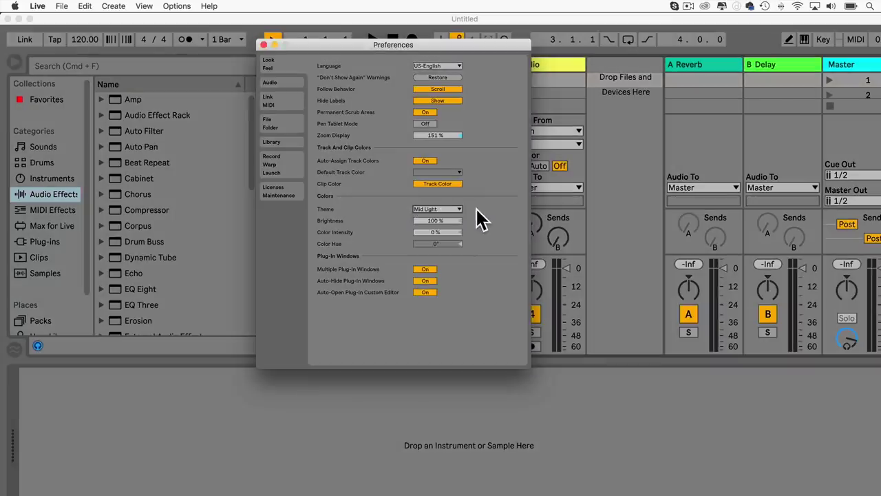
Preview the Live 9 and Dark themes and restore the Mid Light (Default) theme.
left_click(427, 209)
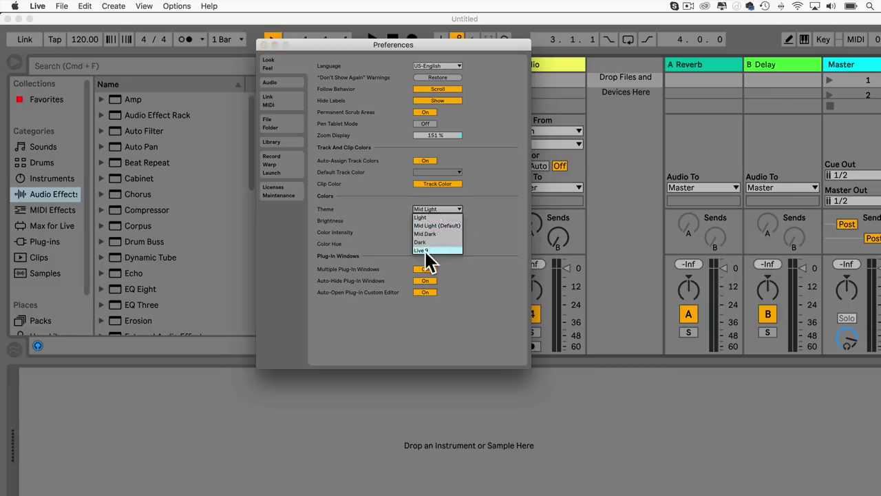
left_click(425, 250)
left_click(437, 208)
left_click(433, 242)
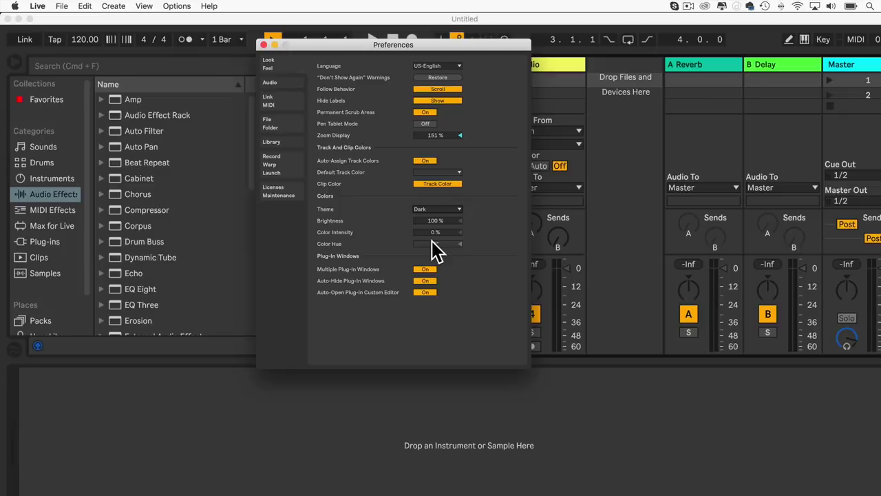
left_click(447, 209)
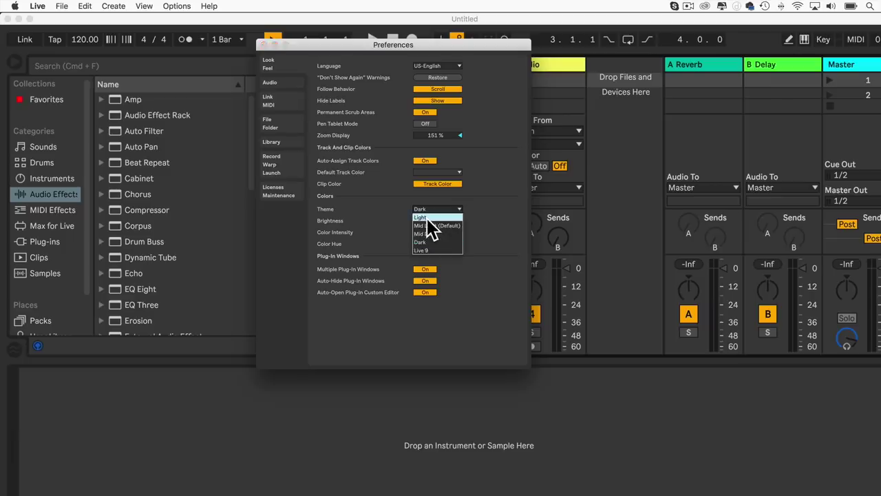
left_click(438, 225)
Try the theme brightness at 200 % and return it to 100 %.
left_click_drag(435, 220, 435, 172)
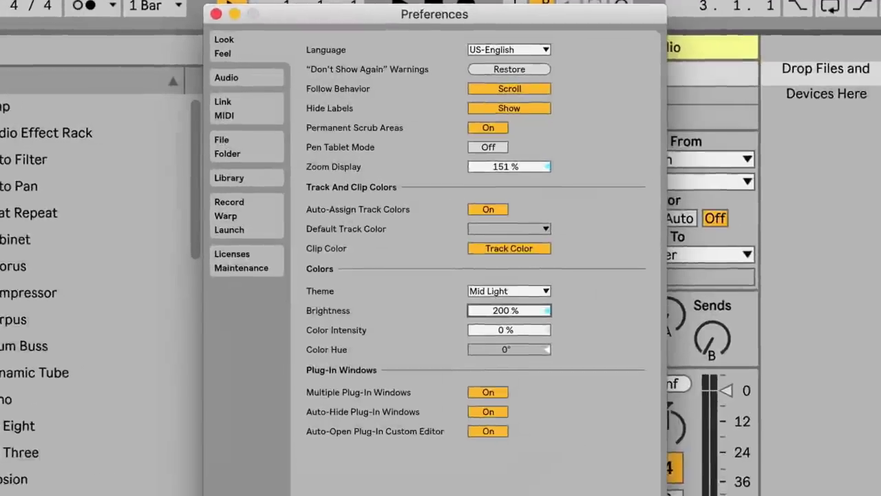
left_click_drag(498, 302, 524, 323)
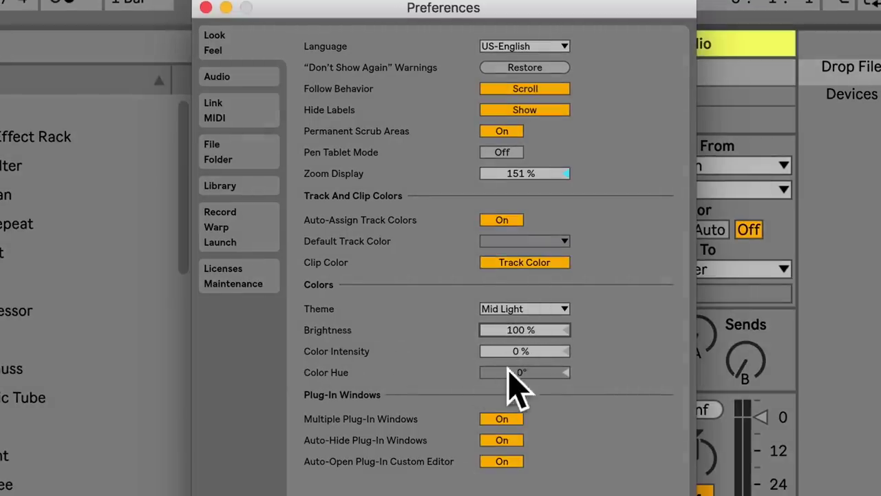
Try a Color Hue of 360° and a Color Intensity of 100 %, and reset both to 0.
left_click_drag(524, 352, 522, 303)
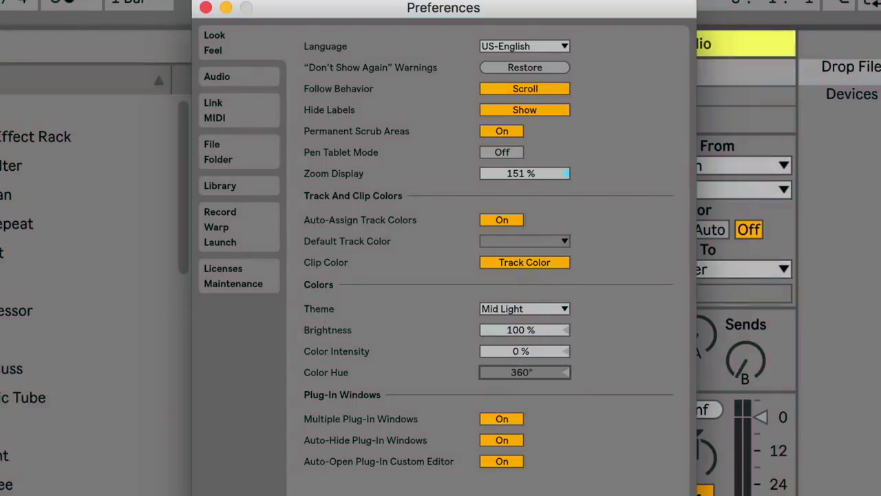
left_click_drag(522, 351, 521, 282)
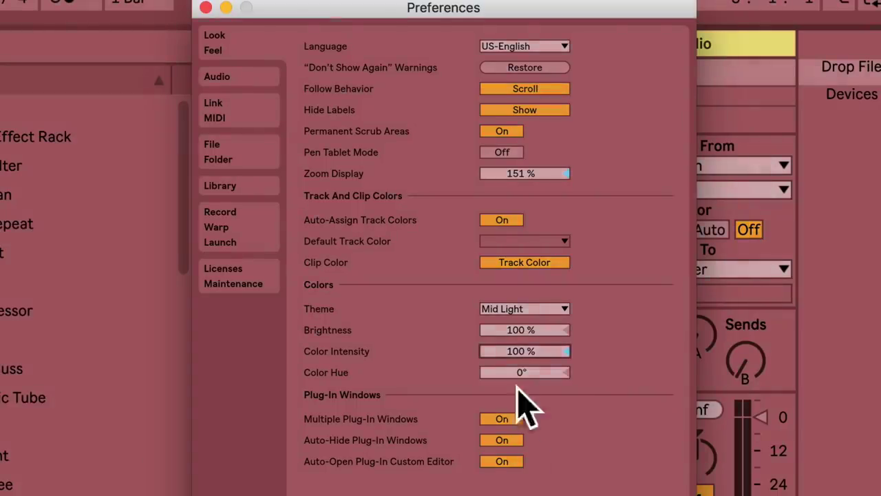
left_click_drag(517, 372, 531, 390)
left_click_drag(522, 352, 528, 365)
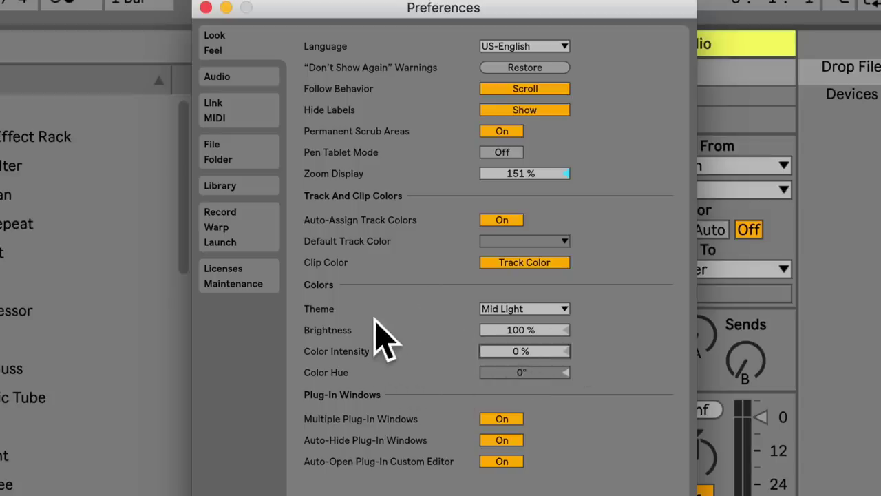
Open the Audio preferences and select CoreAudio as the driver type.
left_click(229, 77)
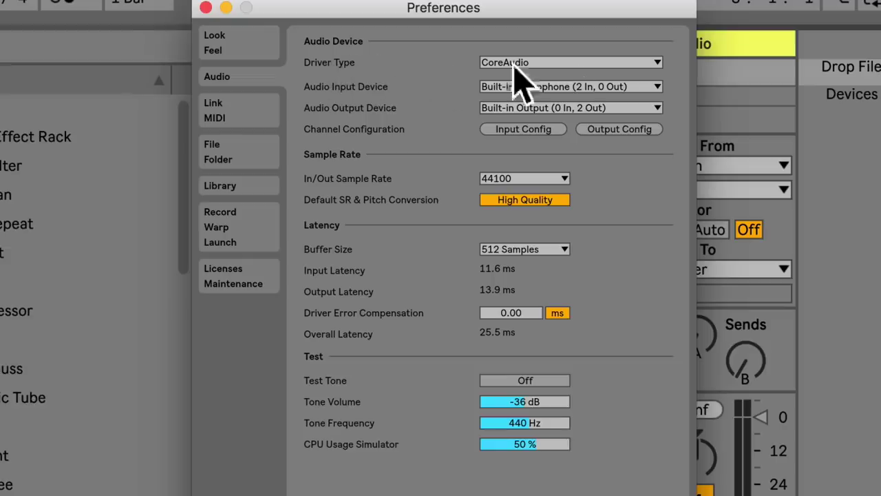
left_click(538, 65)
left_click(535, 90)
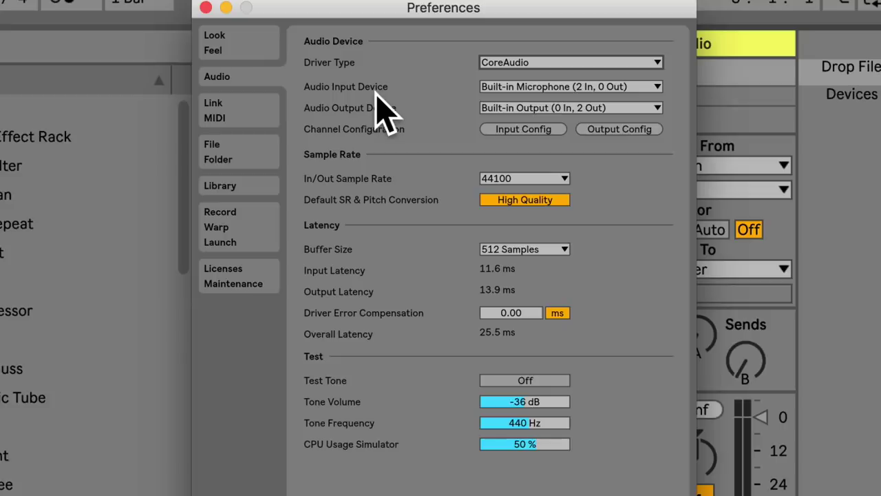
Check which audio input and output devices are available without changing the selected built-in ones.
left_click(542, 88)
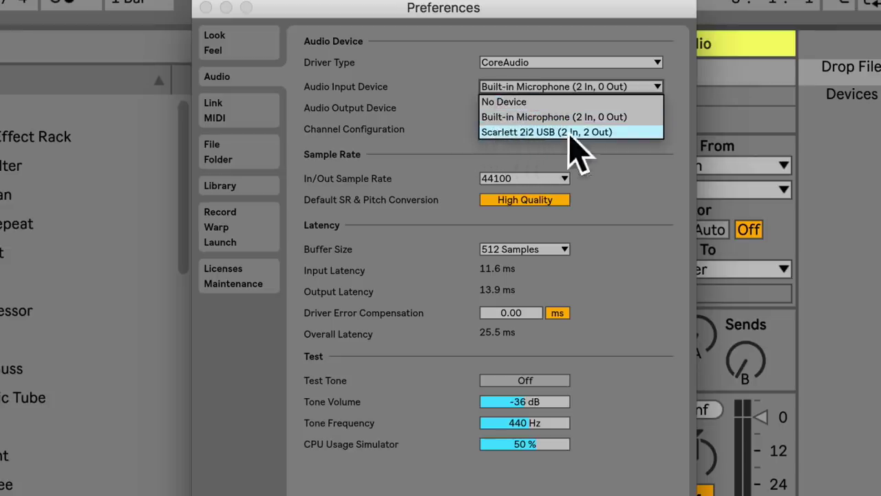
left_click(410, 112)
left_click(536, 109)
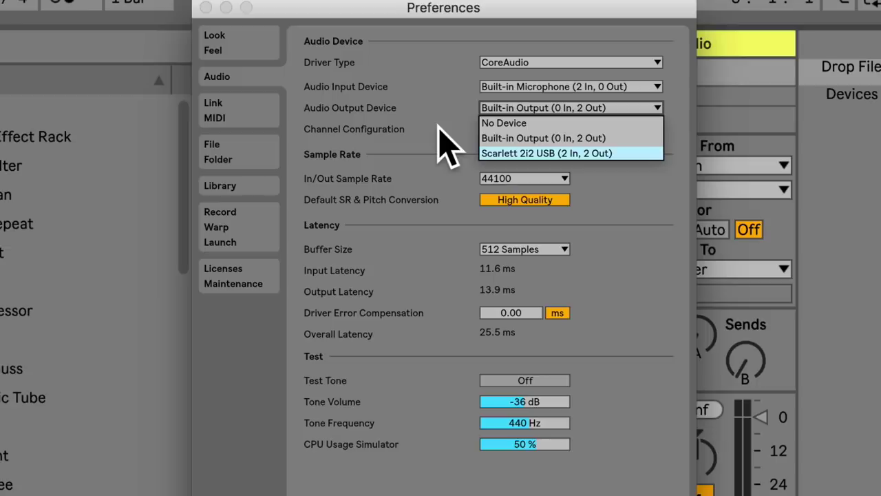
left_click(509, 110)
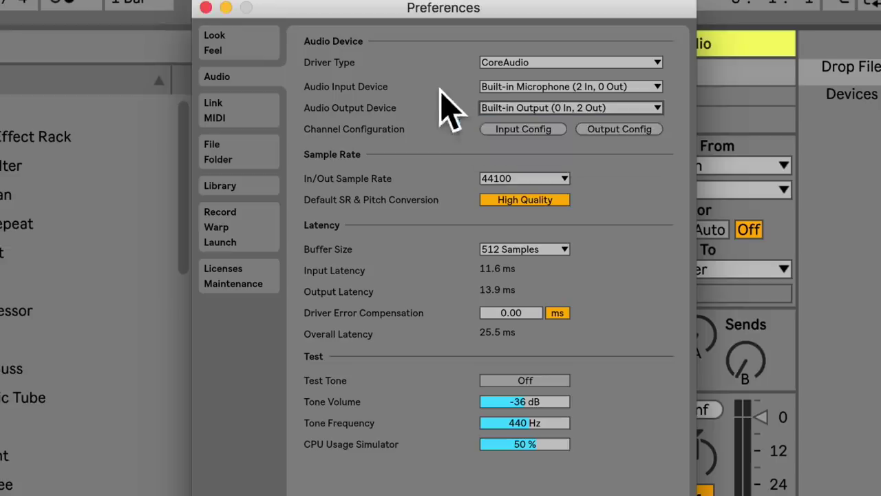
left_click(509, 109)
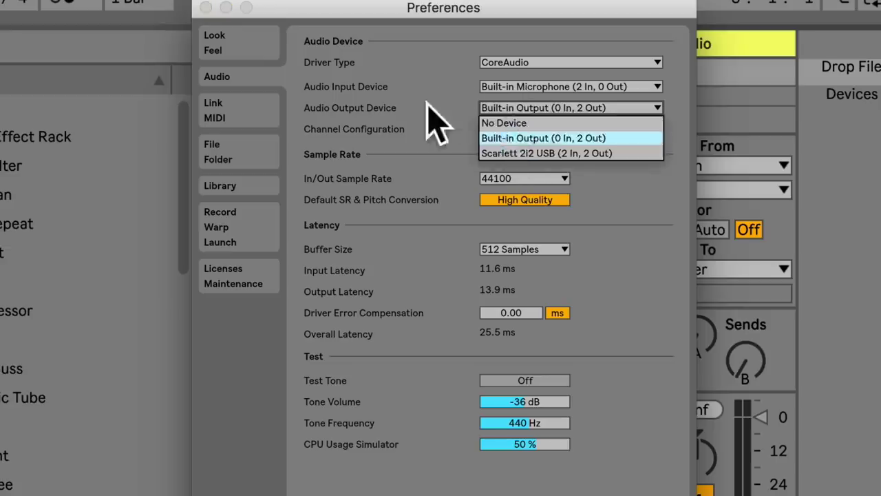
left_click(412, 74)
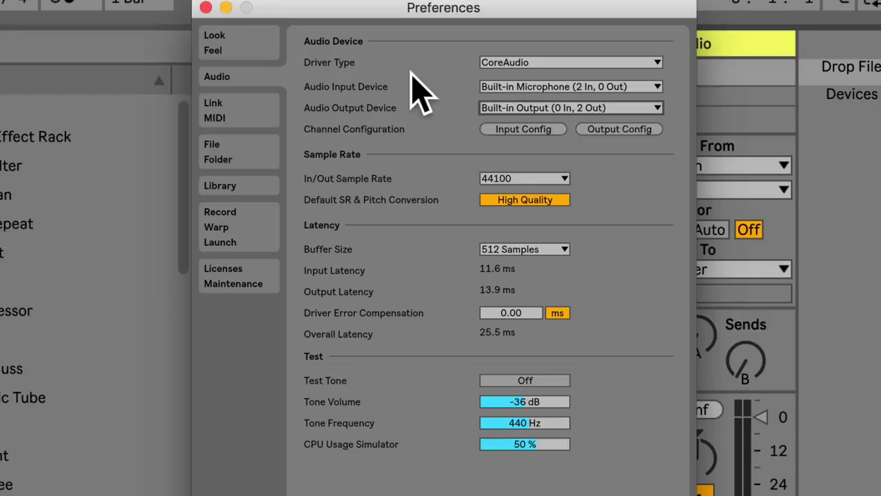
Select an In/Out Sample Rate of 44100 and a Buffer Size of 512 Samples.
left_click(523, 178)
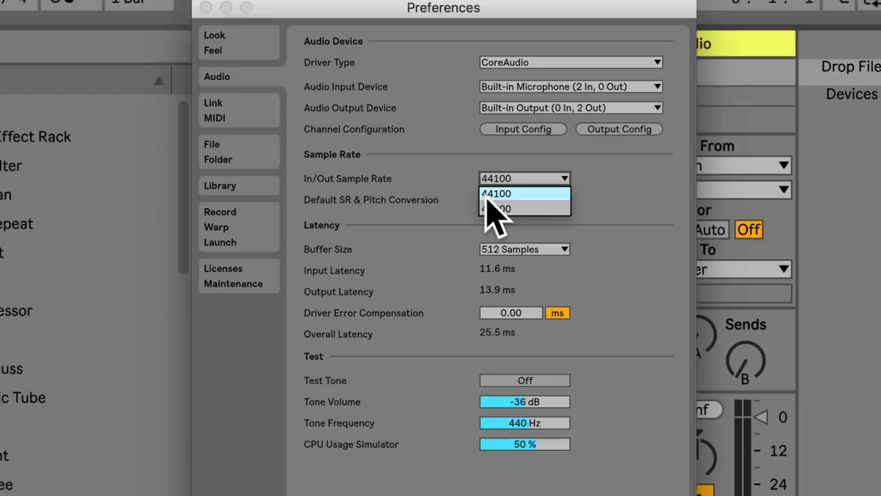
left_click(507, 193)
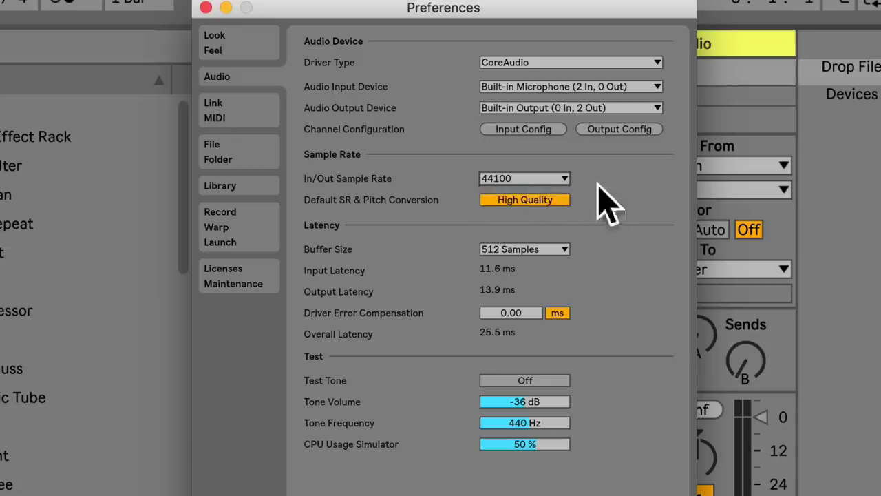
left_click(530, 251)
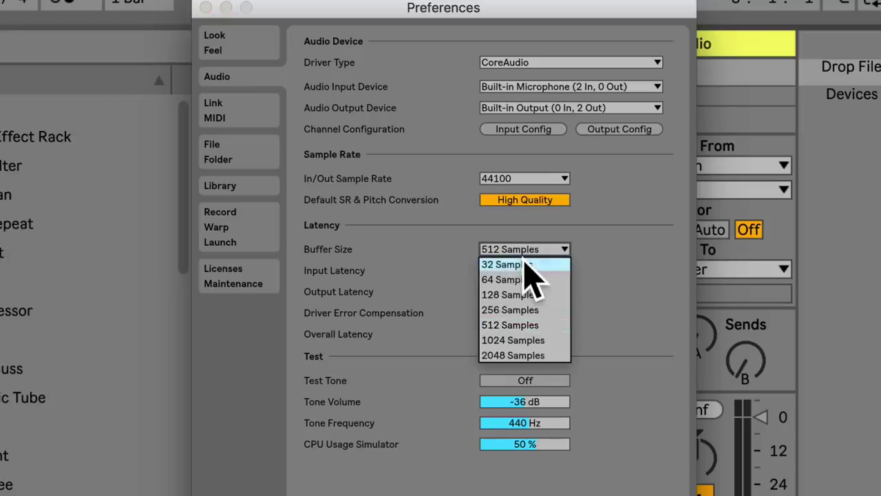
left_click(524, 327)
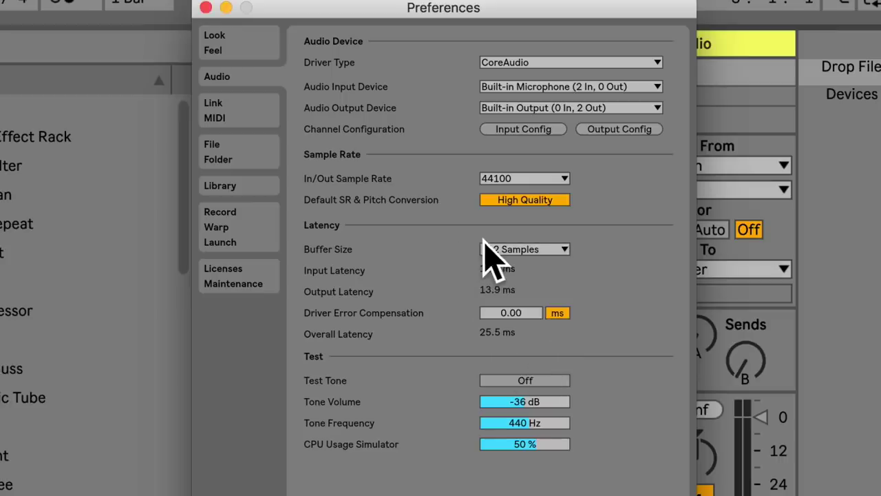
Switch the test tone on and off twice to check the audio output.
left_click(525, 381)
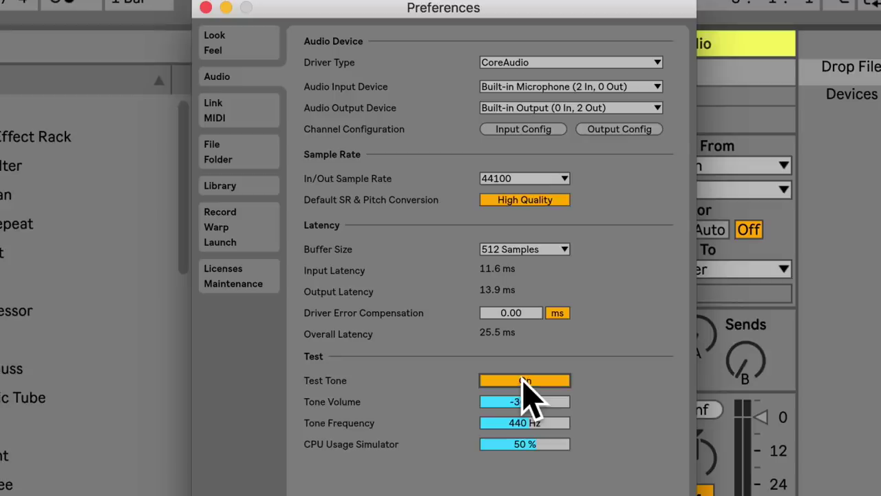
left_click(524, 380)
left_click(540, 383)
left_click(532, 383)
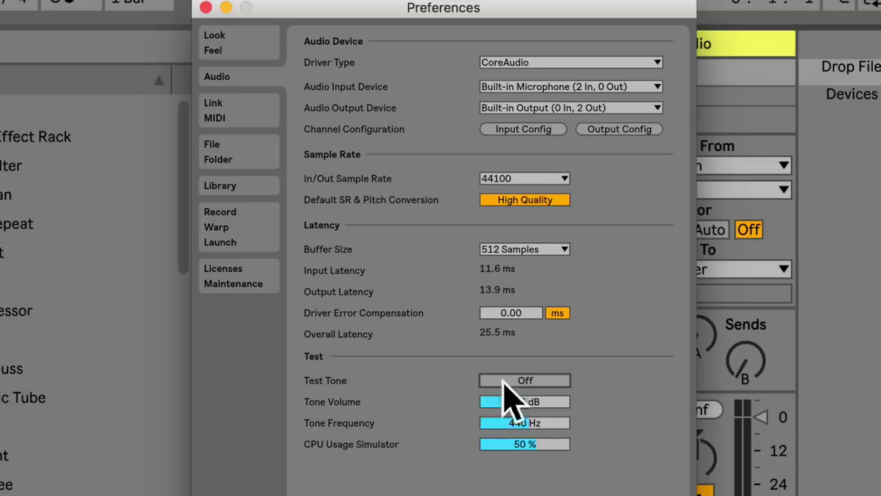
Open the Link/MIDI preferences and examine the supported devices for control surface 1, keeping Push2.
left_click(233, 124)
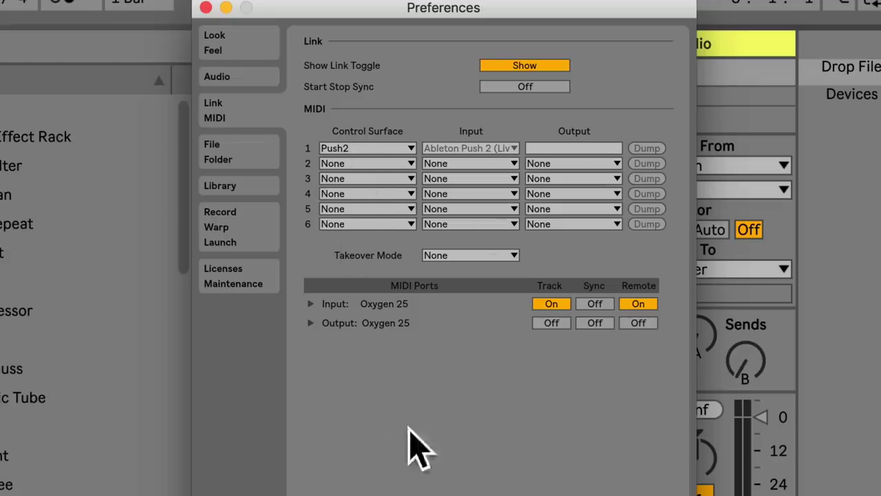
left_click(373, 148)
scroll(403, 296, "up", 12)
scroll(403, 296, "down", 12)
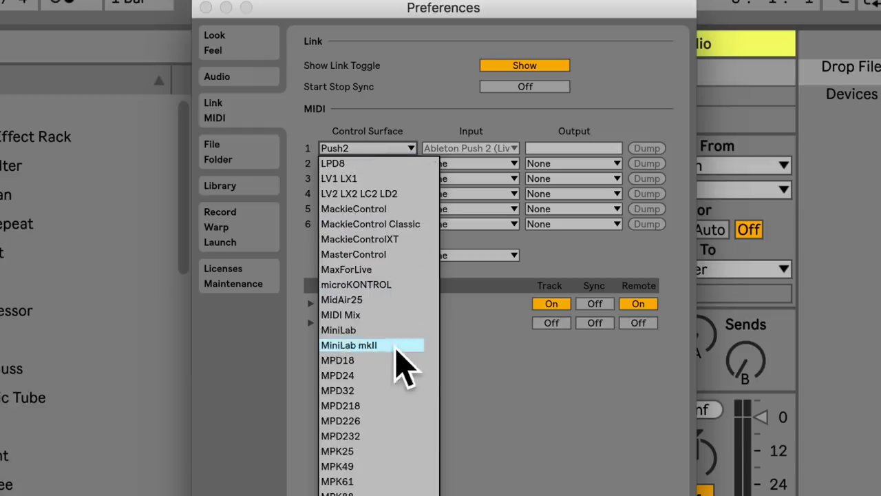
left_click(518, 484)
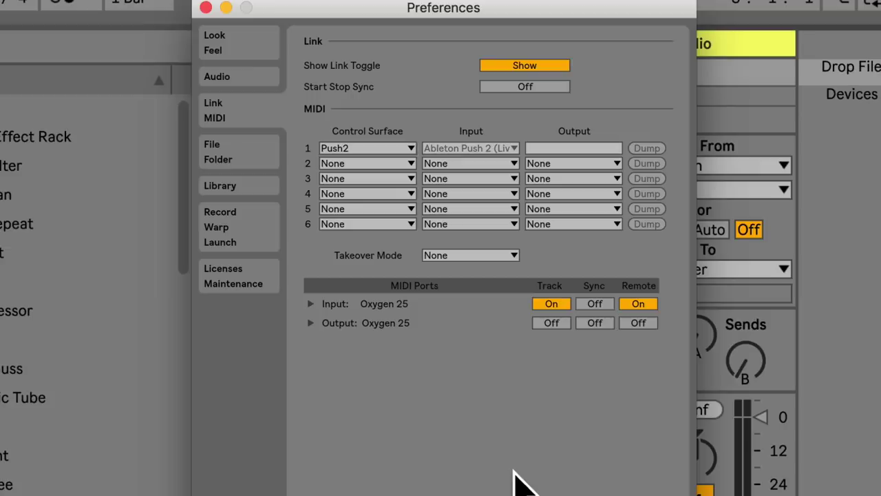
Open the File/Folder preferences and rescan the plug-ins.
left_click(226, 148)
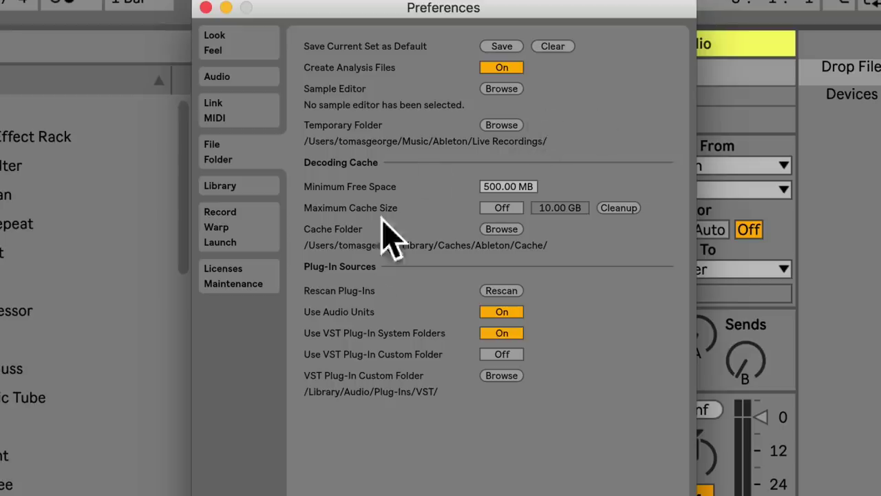
left_click(503, 291)
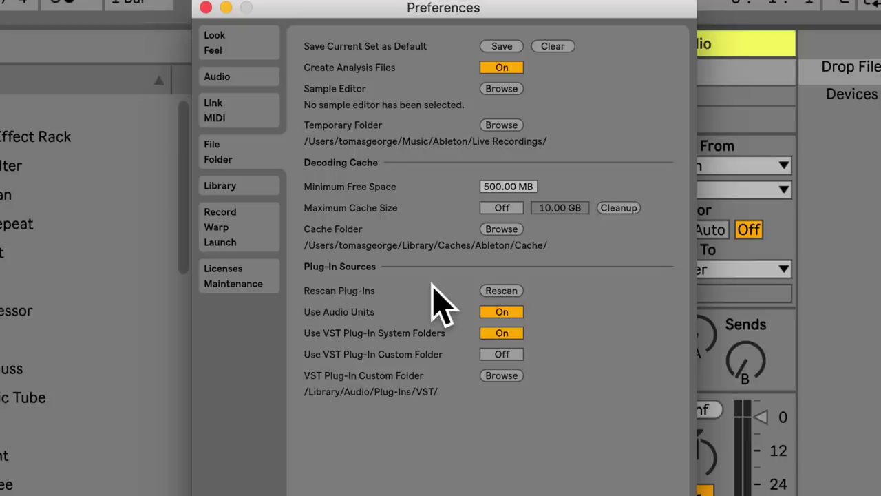
left_click(503, 290)
Open the Library preferences to view the browser behaviour and content locations.
left_click(245, 188)
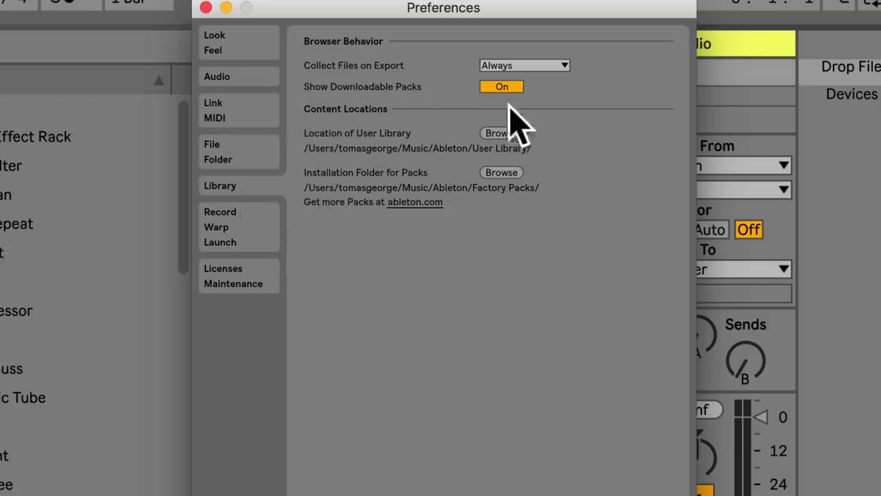
Open the Record/Warp/Launch preferences and examine the recording file type options, keeping AIFF.
left_click(254, 223)
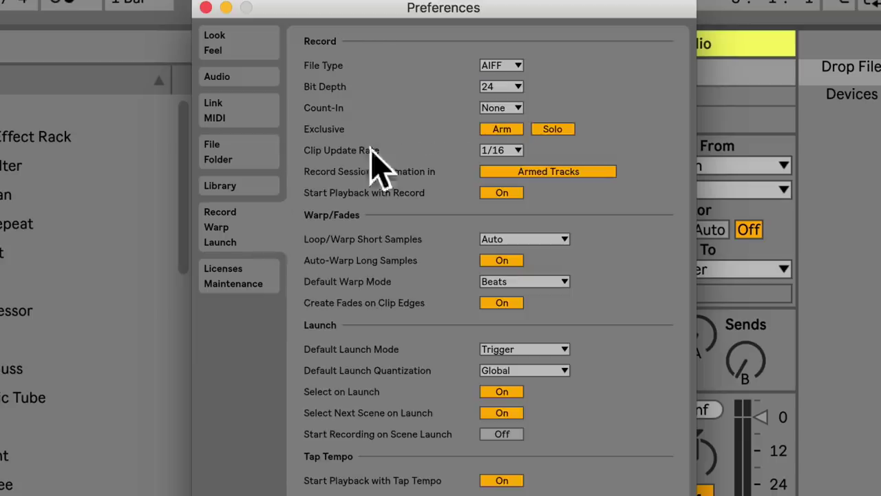
left_click(499, 65)
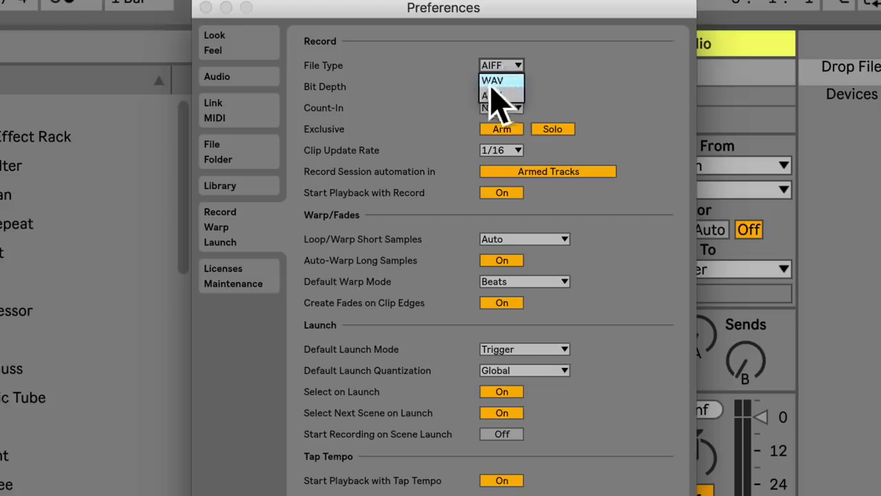
left_click(444, 107)
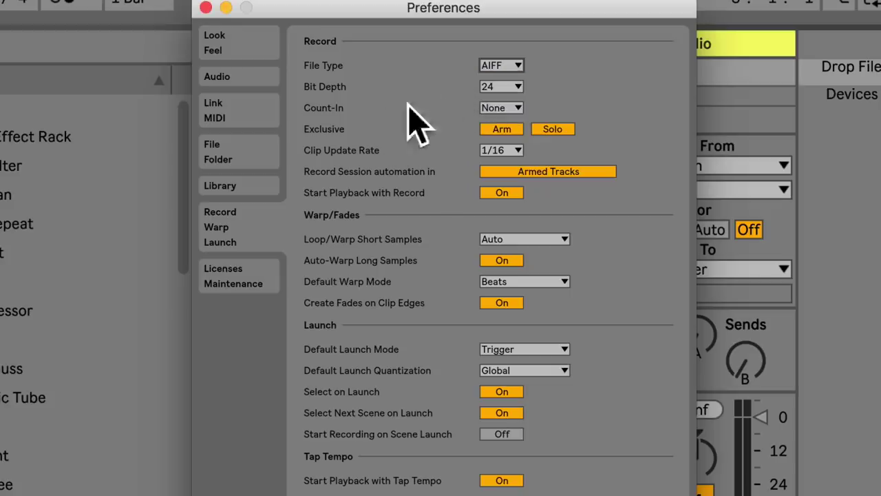
Keep the recording bit depth at 24 and set the count-in to 2 Bars.
left_click(502, 88)
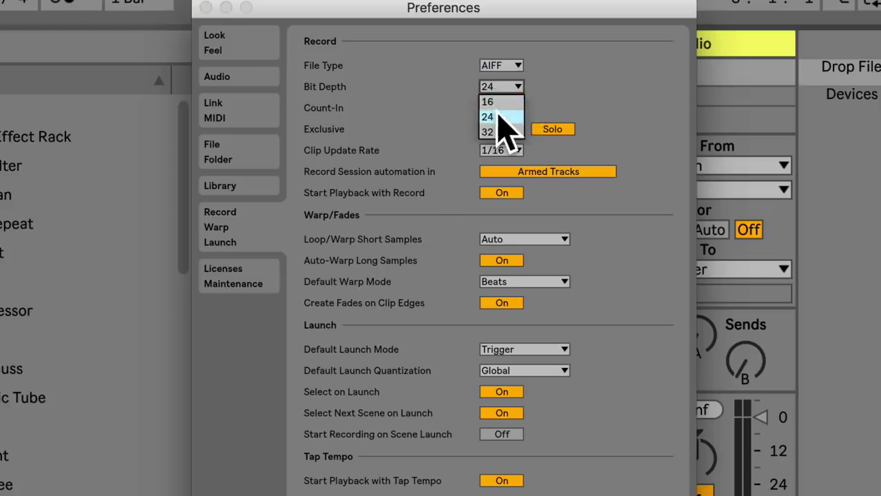
left_click(498, 117)
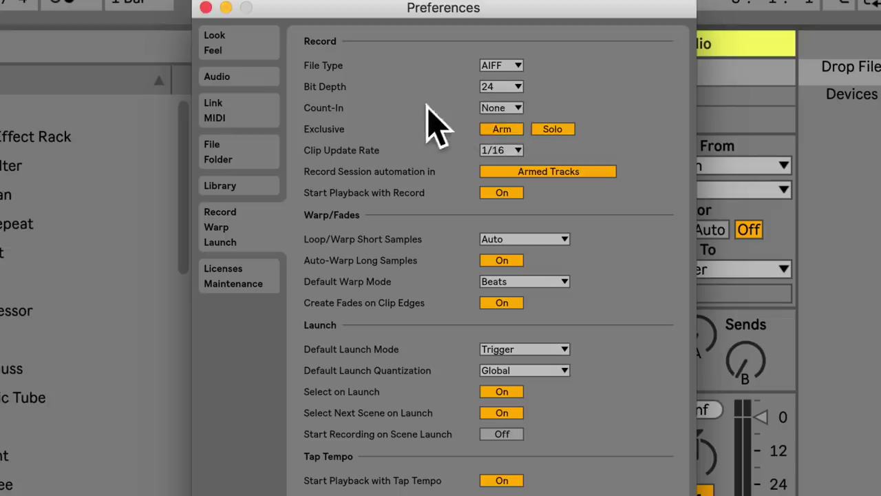
left_click(504, 108)
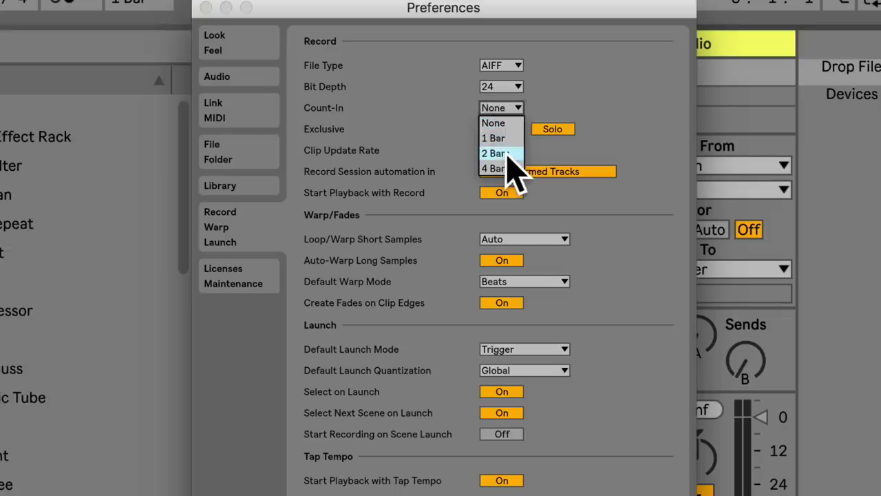
left_click(508, 154)
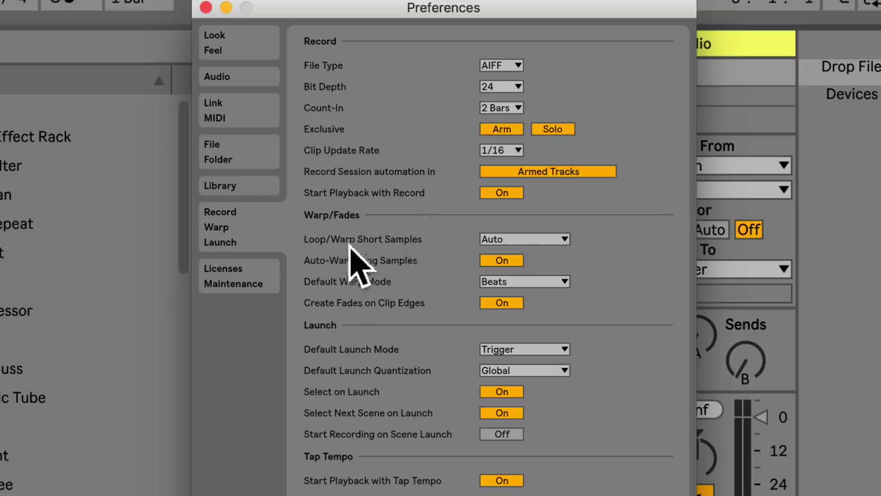
Examine the available default warp modes, keeping Beats as the default.
left_click(514, 283)
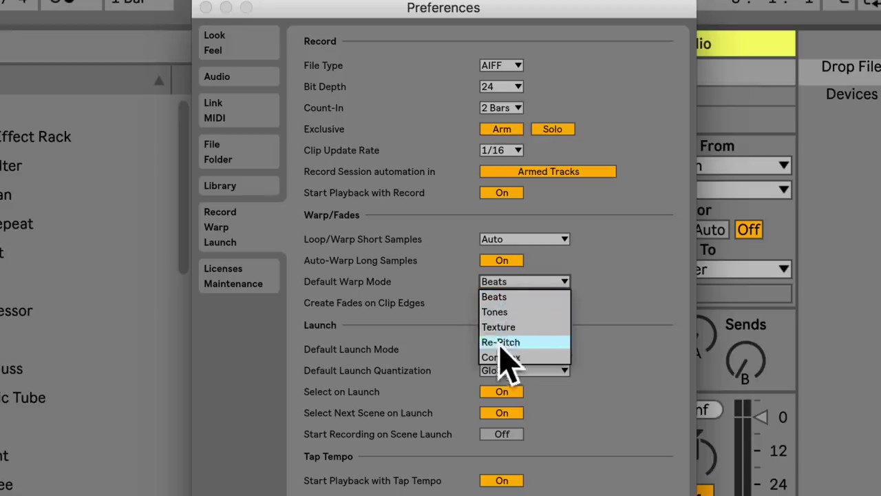
left_click(454, 279)
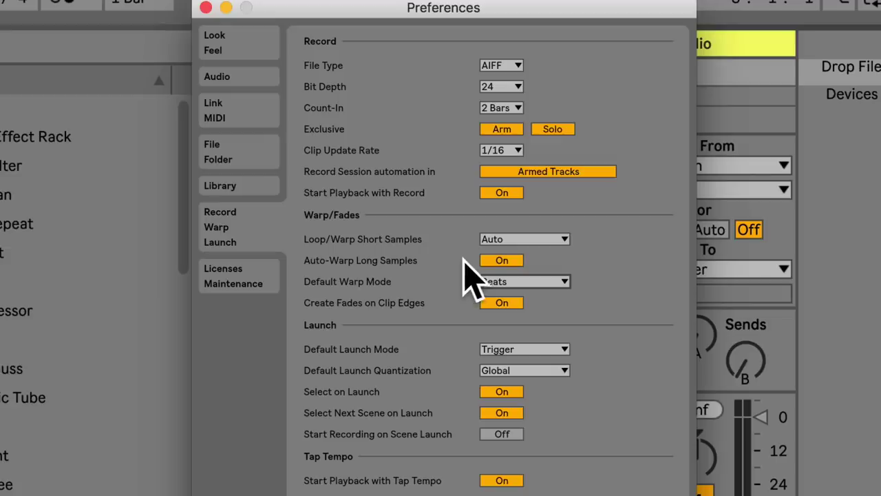
left_click(505, 279)
left_click(513, 295)
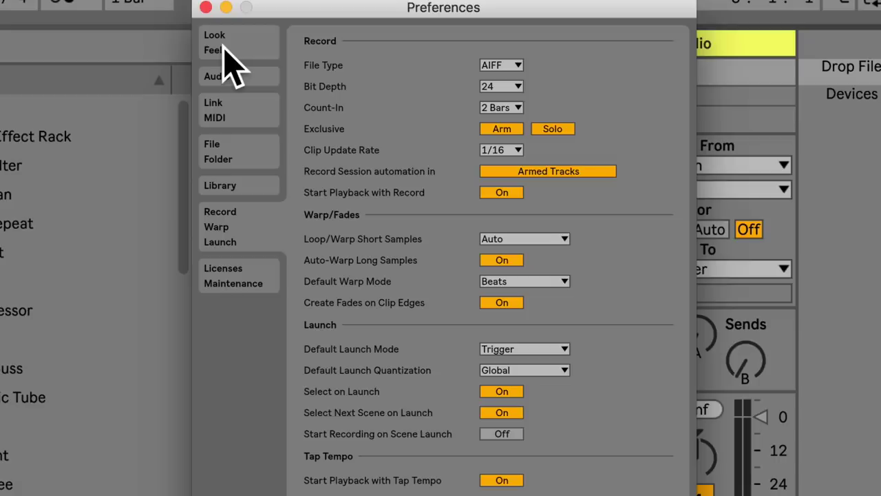
Review the Look/Feel, Audio, Link/MIDI, File/Folder and Library preferences once more, ending on Record/Warp/Launch.
left_click(227, 67)
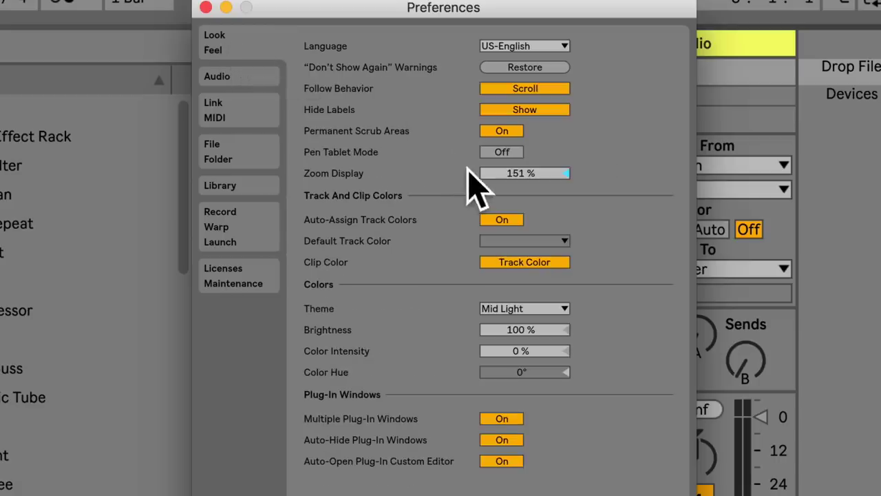
left_click(231, 76)
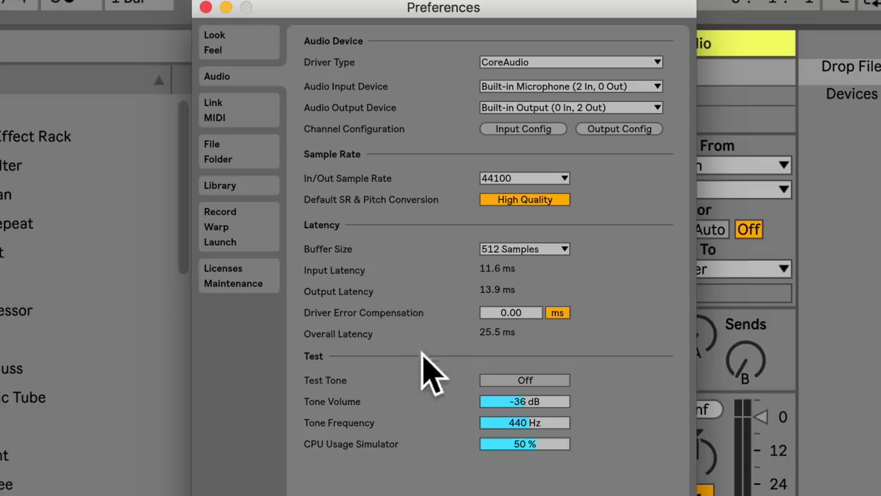
left_click(227, 117)
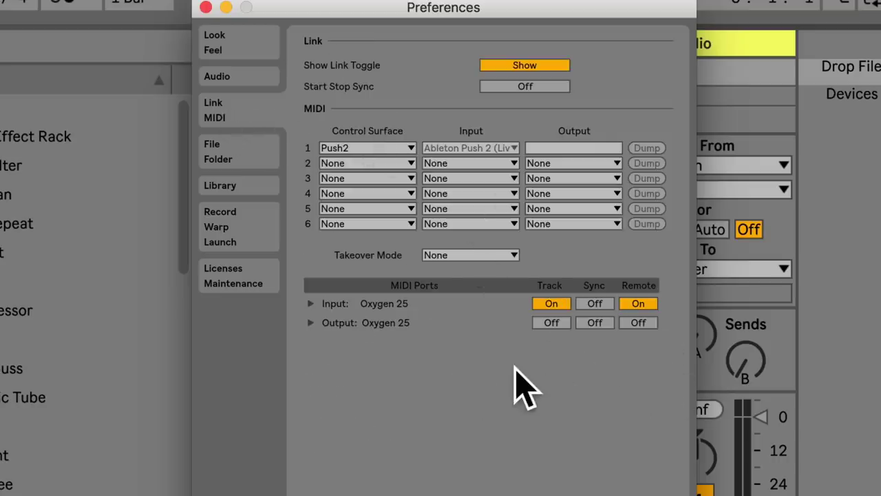
left_click(231, 138)
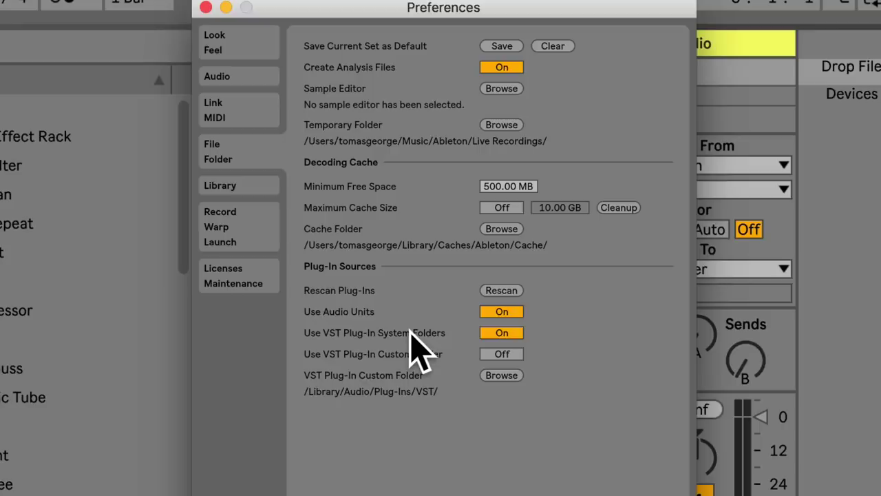
left_click(237, 186)
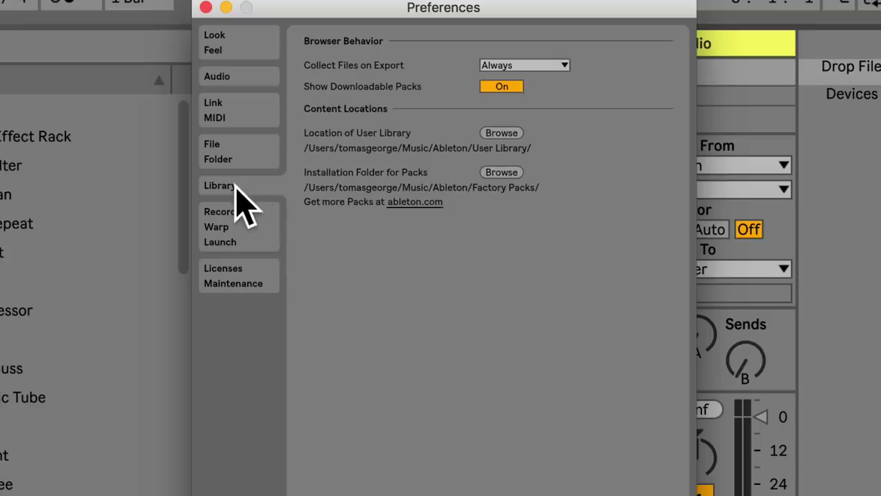
left_click(240, 222)
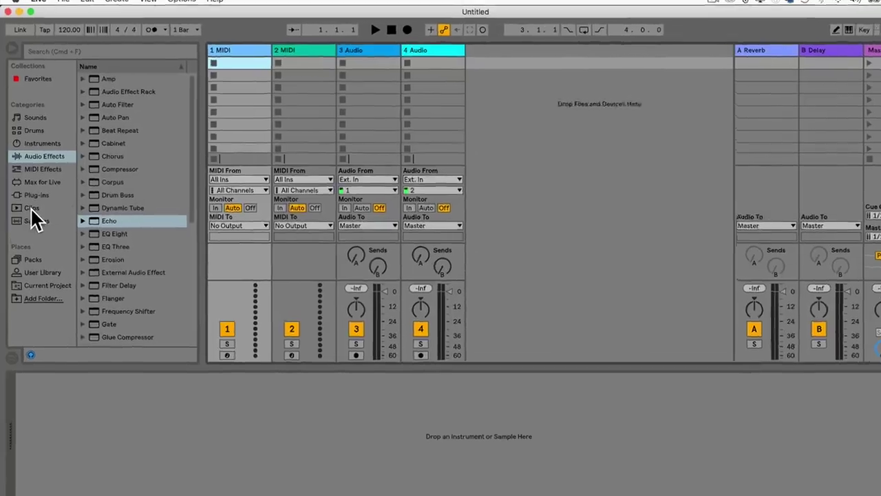
Look through the content of the Clips and Samples categories in Live's browser.
left_click(29, 200)
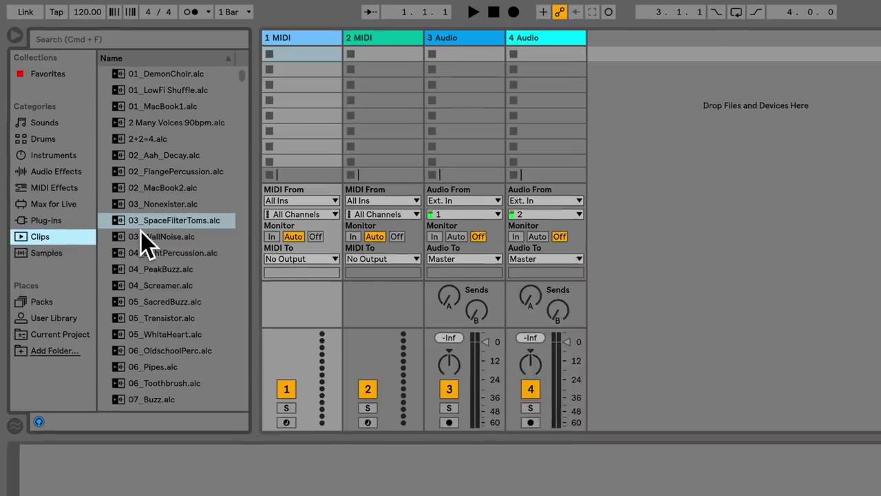
scroll(141, 232, "down", 20)
scroll(128, 242, "down", 5)
left_click(38, 252)
scroll(182, 257, "down", 10)
scroll(182, 257, "down", 15)
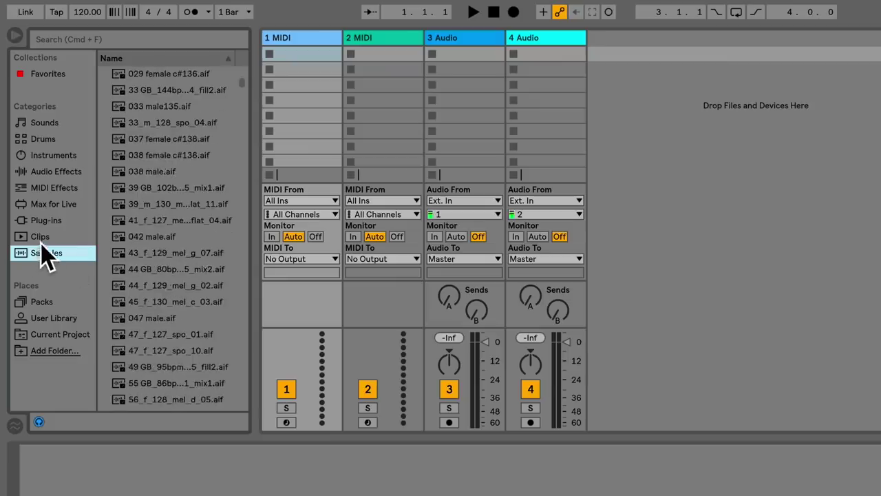
Switch to the Packs page of the Ableton website in the web browser and look through the offered packs.
key("Up")
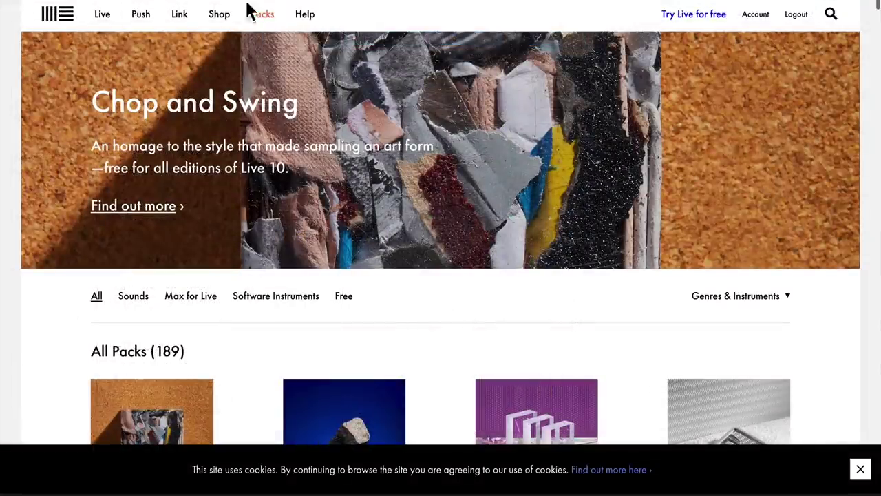
scroll(207, 382, "down", 3)
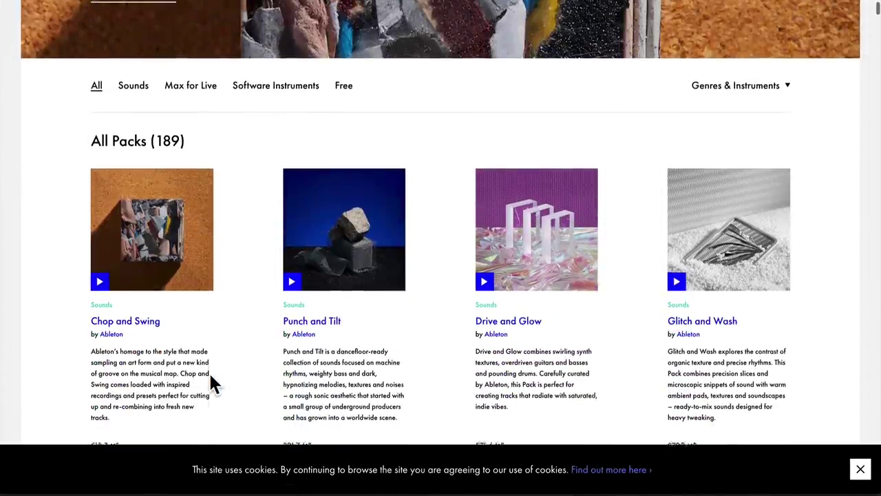
scroll(210, 375, "down", 1)
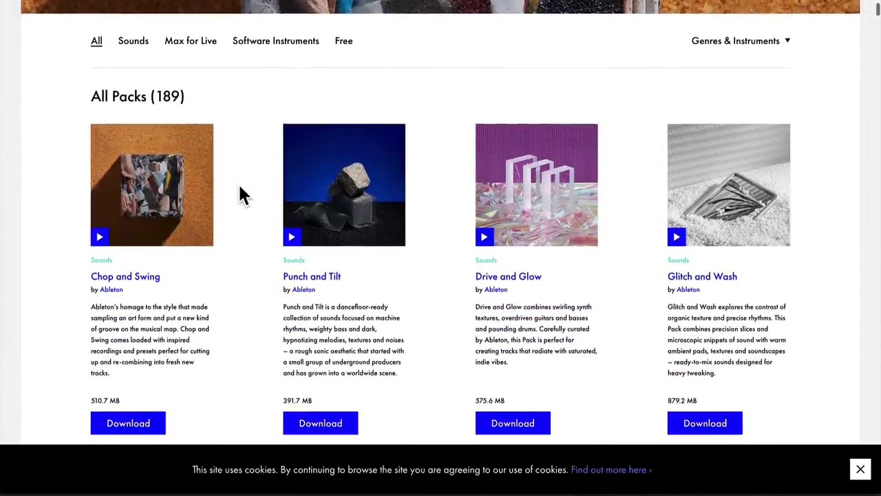
scroll(238, 182, "down", 20)
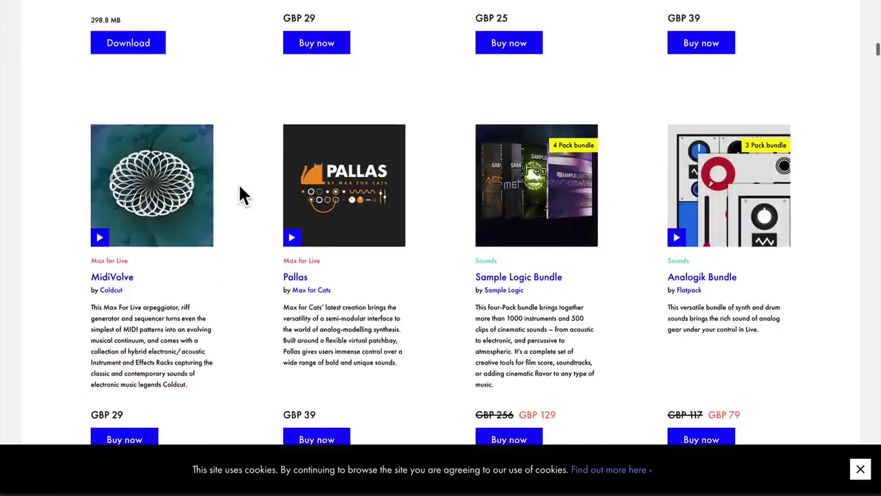
scroll(238, 182, "down", 20)
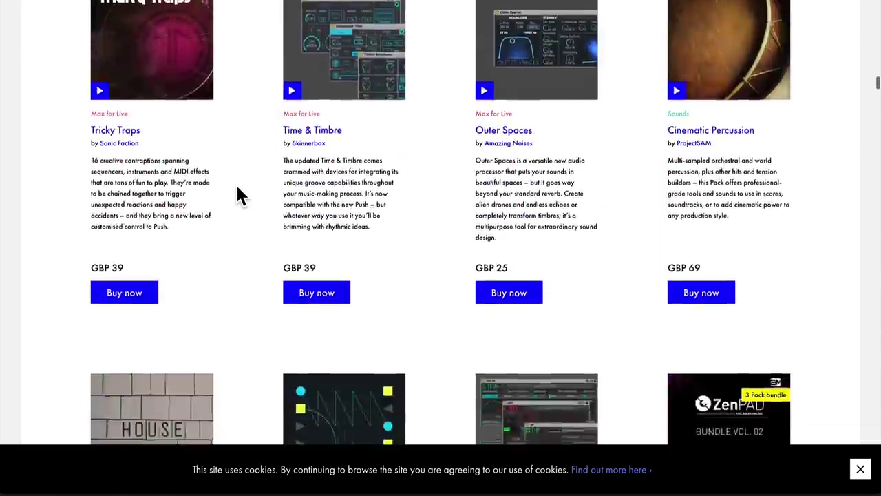
scroll(237, 195, "down", 15)
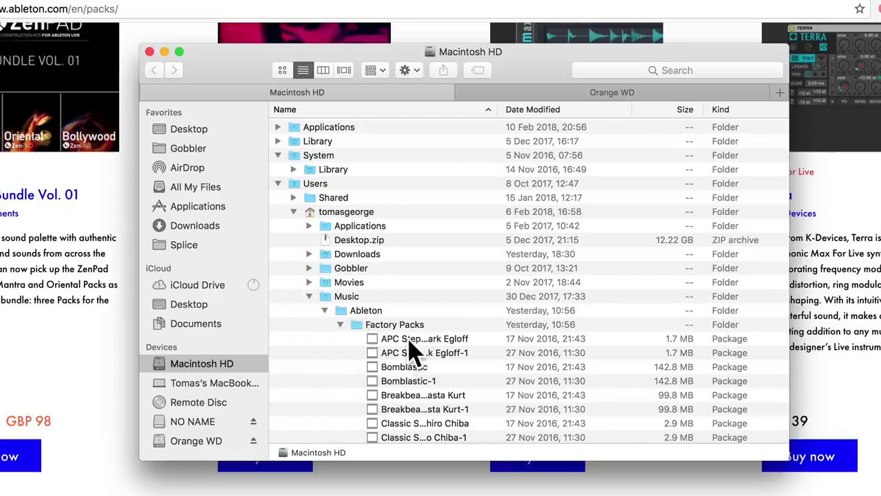
Look through the installed packages in the Factory Packs folder in Finder.
scroll(413, 351, "down", 5)
scroll(413, 352, "up", 5)
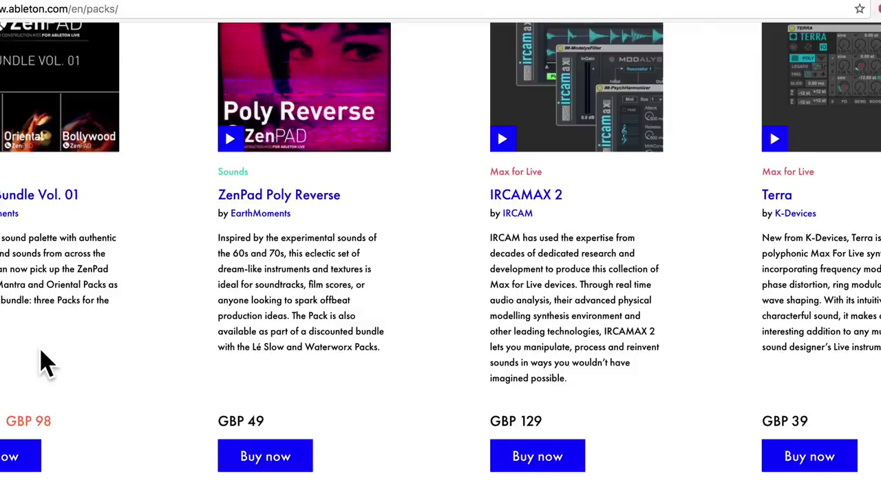
left_click(48, 355)
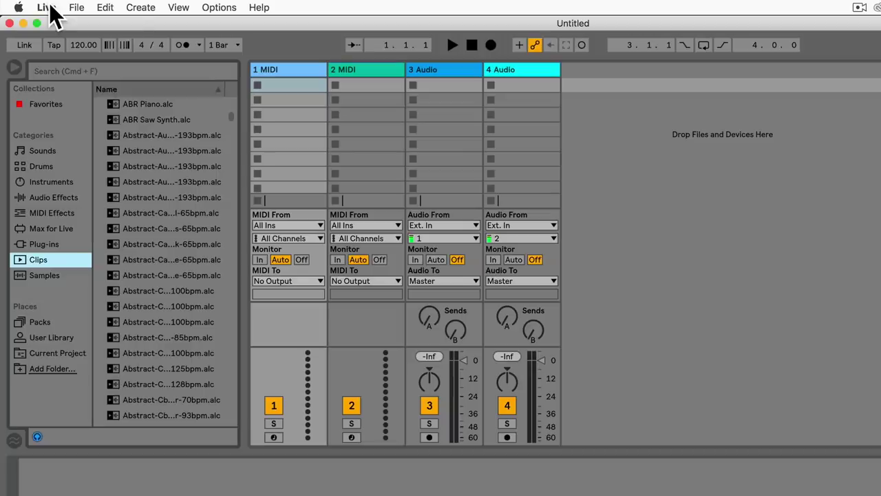
In Live's Library preferences, view the folder choosers for the user library and pack installation locations without changing them, and close the preferences.
left_click(37, 6)
left_click(74, 44)
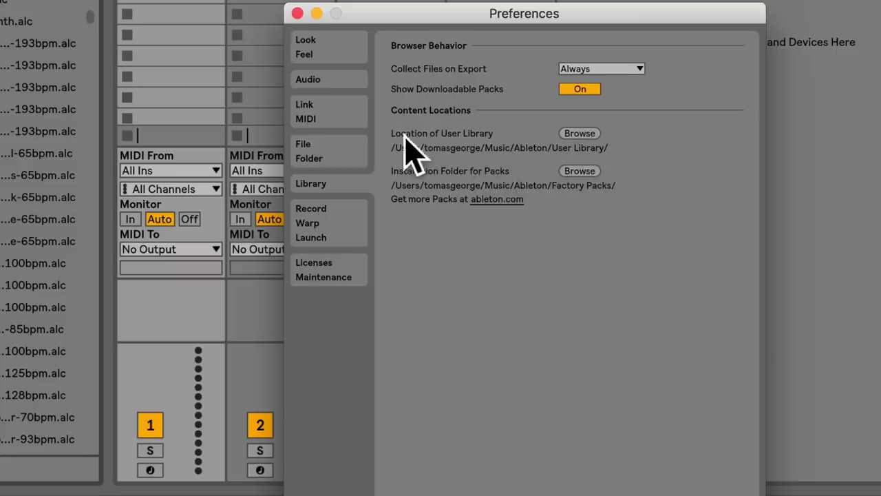
left_click(581, 134)
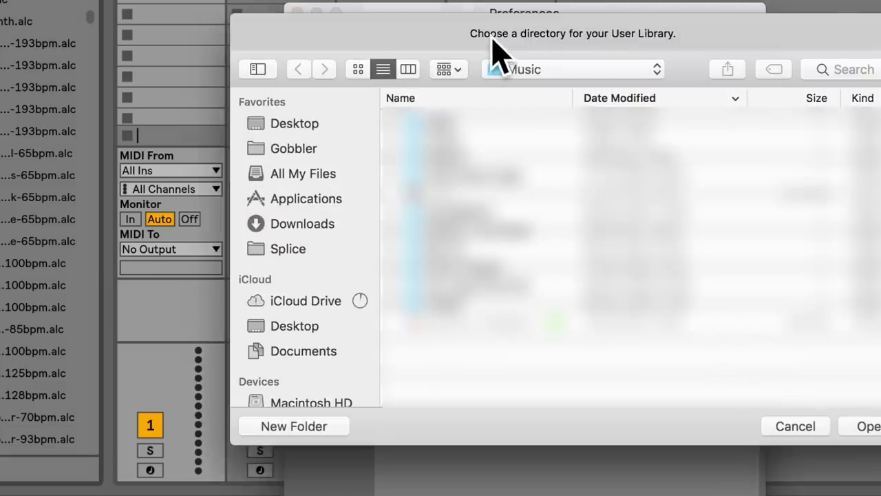
left_click(800, 426)
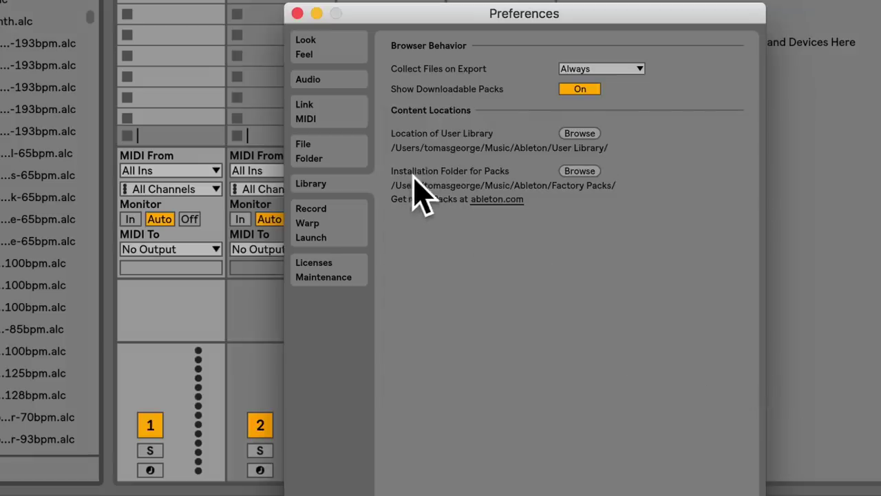
left_click(584, 172)
left_click(296, 14)
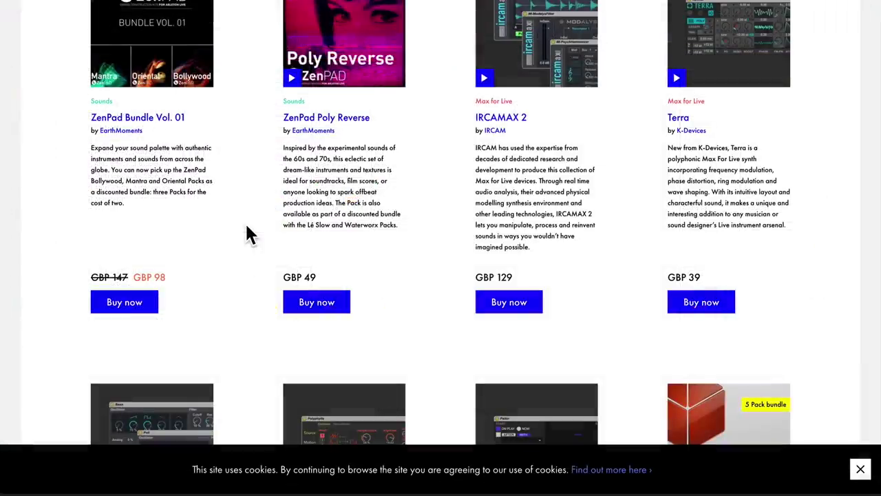
Return to the Ableton website and examine more of the free and paid packs in the All Packs list.
scroll(246, 226, "up", 3)
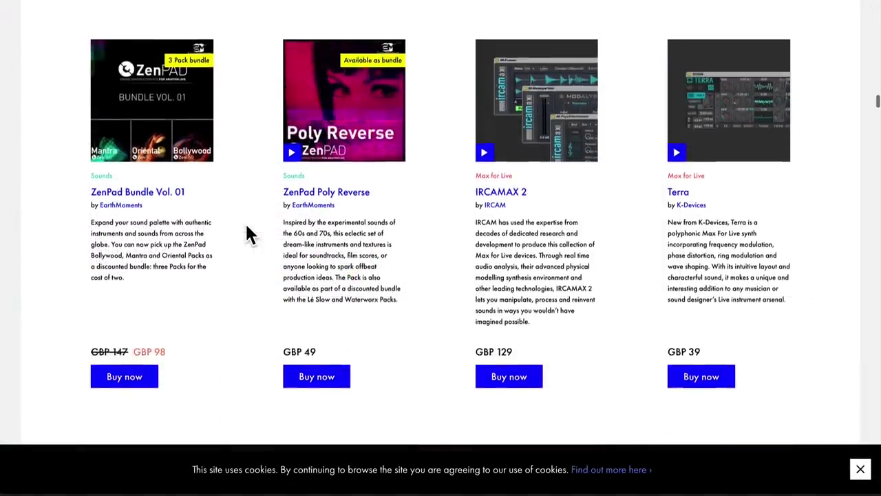
scroll(246, 227, "down", 3)
scroll(247, 227, "down", 7)
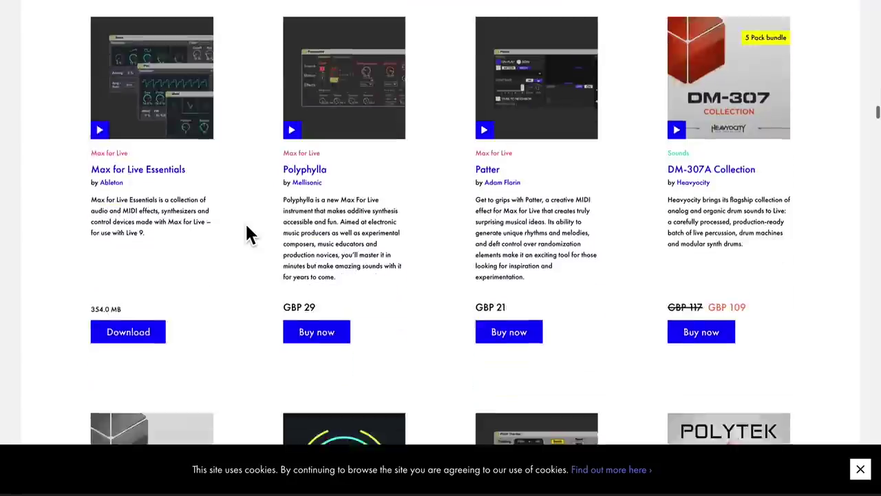
scroll(247, 226, "down", 7)
scroll(247, 225, "up", 2)
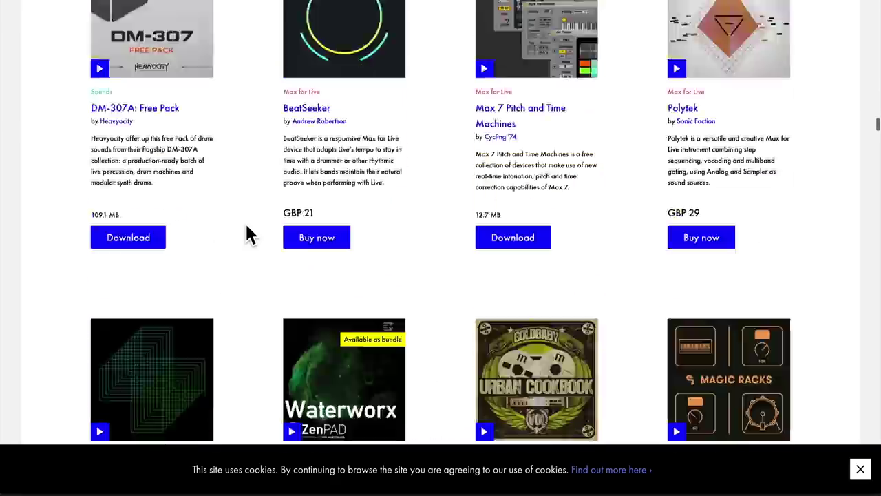
scroll(247, 226, "down", 20)
scroll(246, 226, "up", 10)
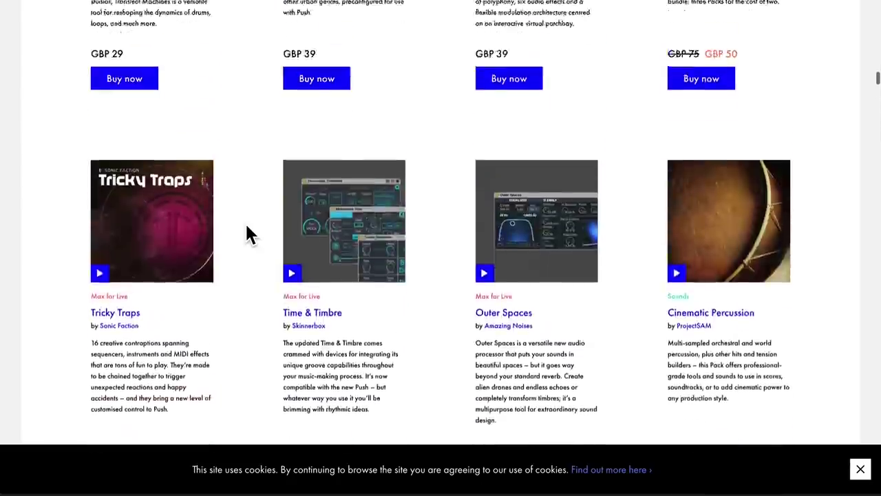
scroll(247, 233, "up", 12)
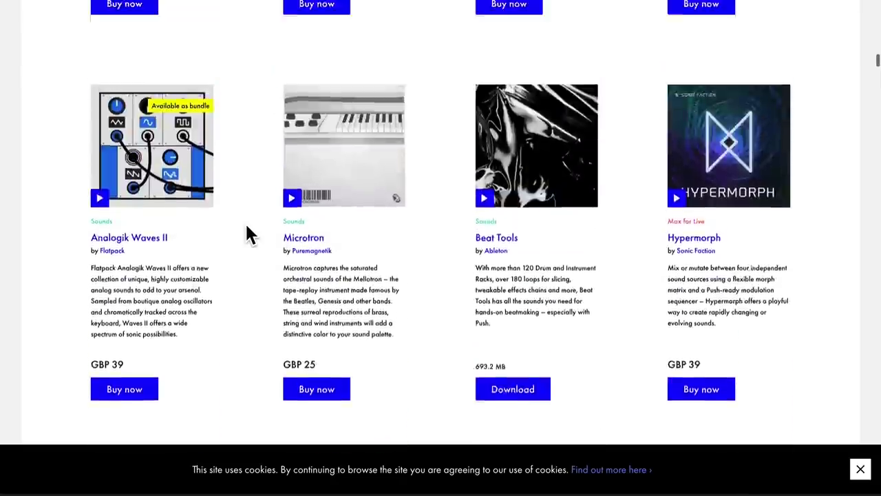
Filter the packs on the Ableton website to Free and look through the whole list of free packs.
scroll(246, 226, "up", 7)
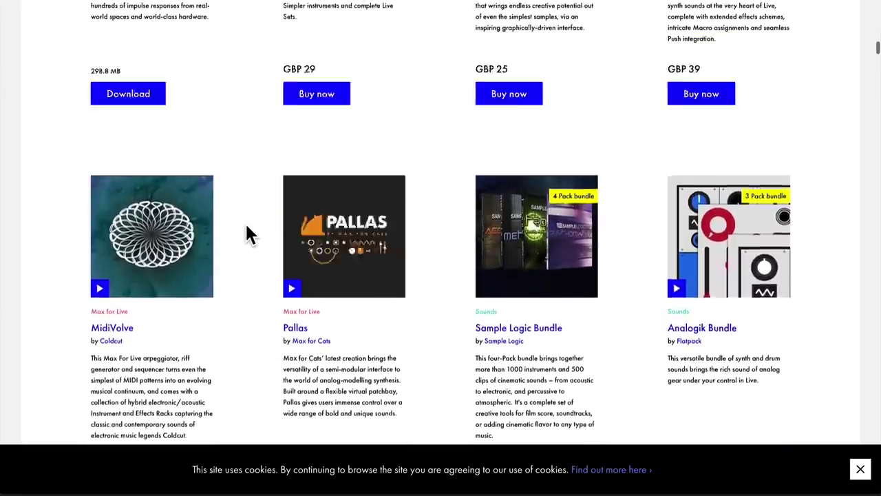
scroll(246, 228, "up", 8)
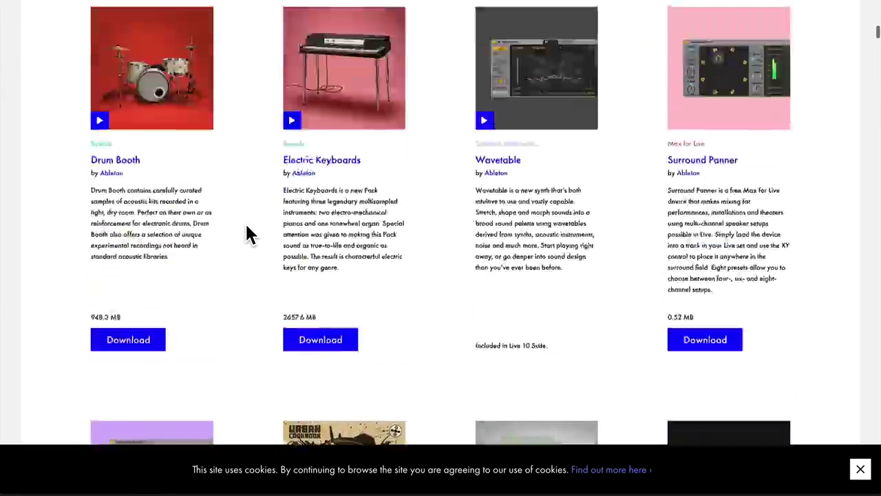
scroll(247, 227, "up", 7)
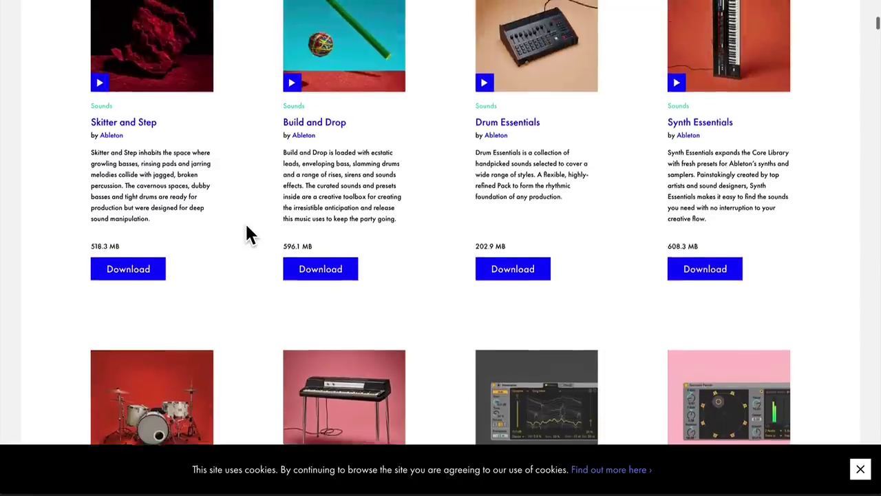
scroll(247, 227, "up", 5)
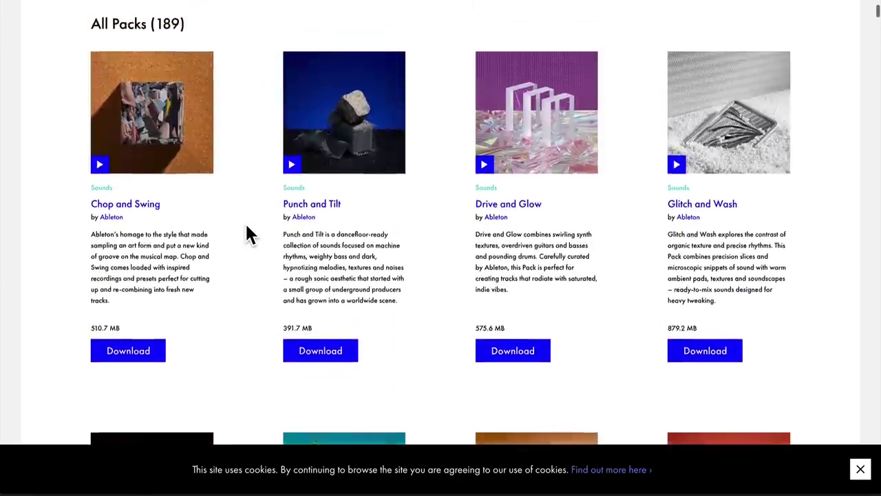
left_click(344, 189)
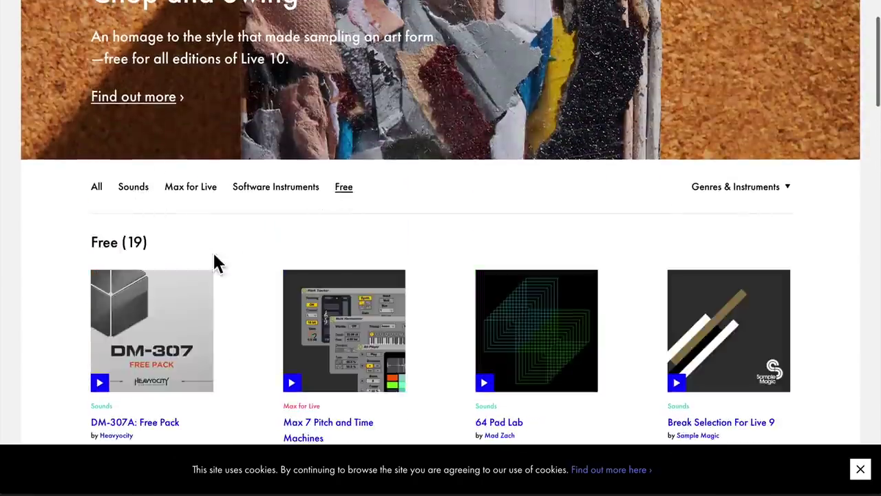
scroll(216, 262, "down", 6)
scroll(606, 263, "down", 5)
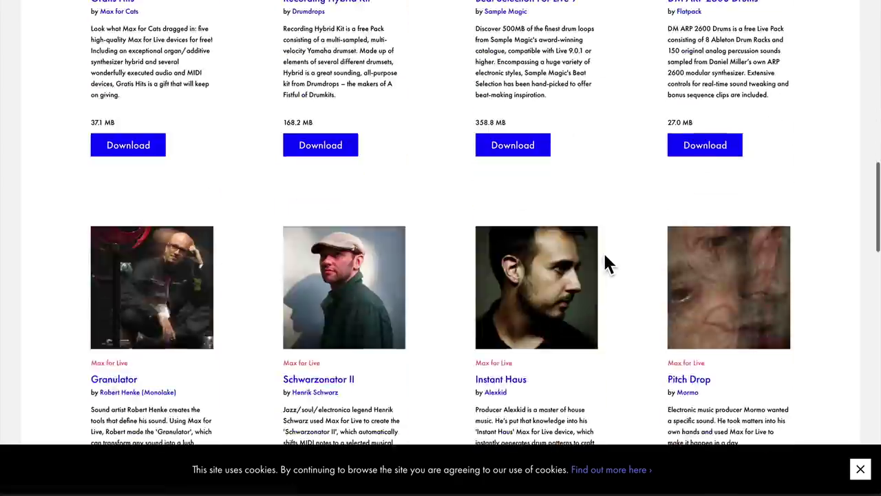
scroll(606, 263, "down", 11)
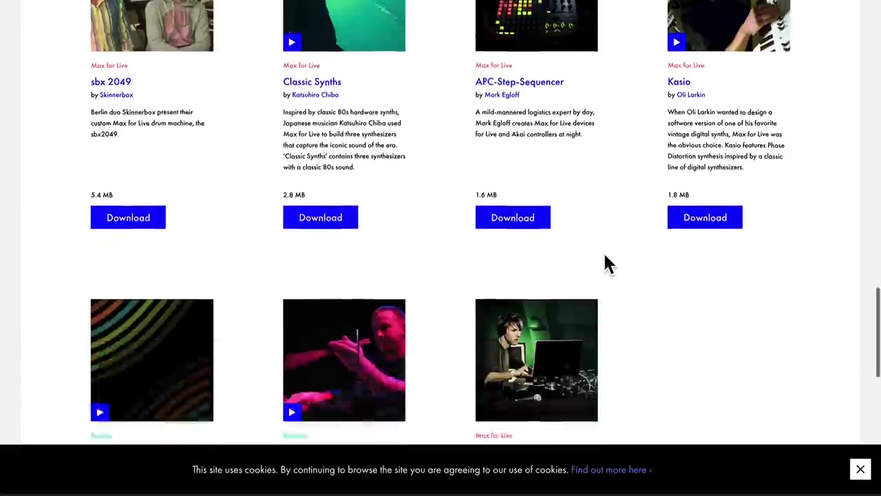
scroll(606, 263, "down", 10)
Show only the Software Instruments packs and examine the list, including which Live edition contains Wavetable.
scroll(606, 263, "up", 20)
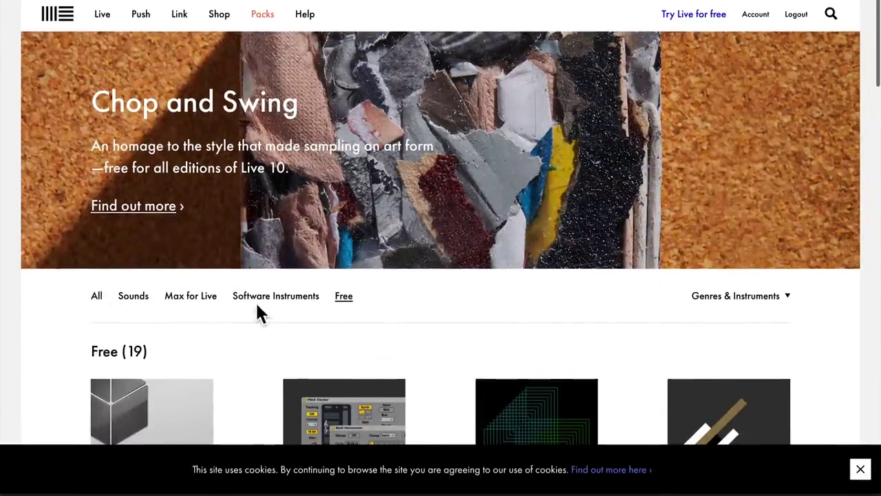
left_click(271, 297)
scroll(245, 331, "down", 4)
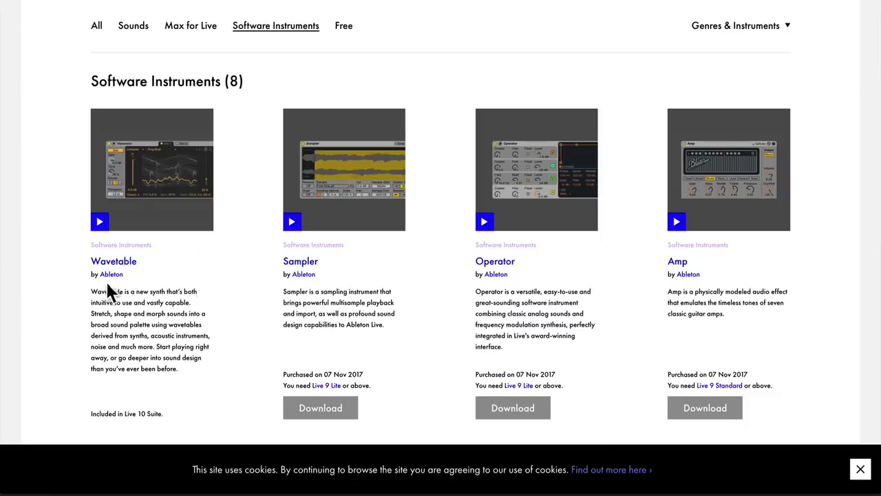
scroll(105, 279, "down", 1)
scroll(106, 285, "down", 1)
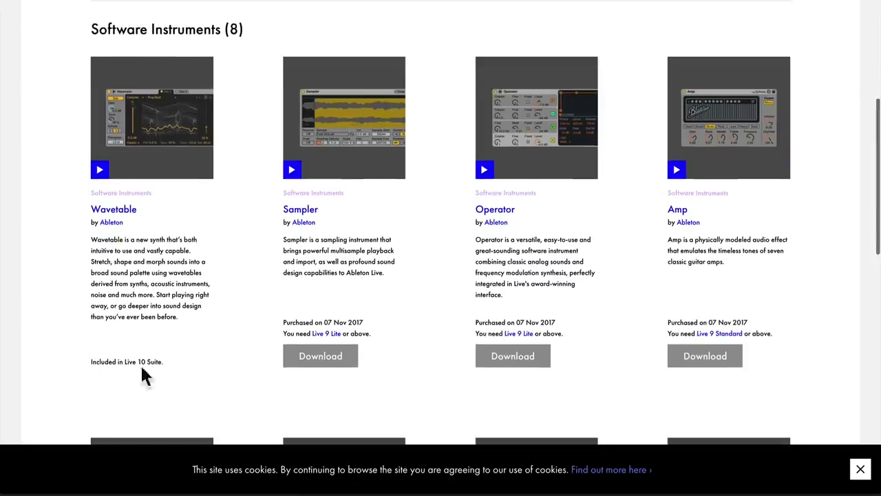
left_click_drag(163, 365, 78, 366)
left_click(210, 356)
scroll(219, 283, "down", 1)
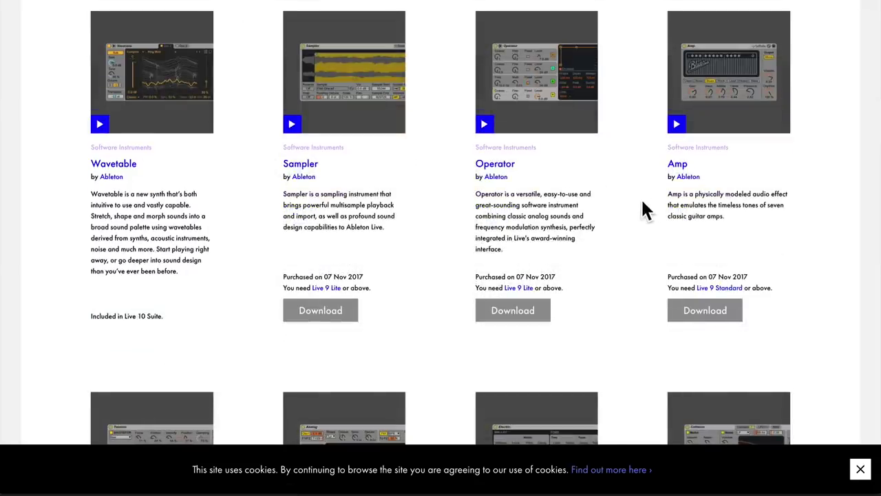
scroll(643, 206, "down", 3)
scroll(634, 204, "down", 4)
scroll(635, 204, "up", 1)
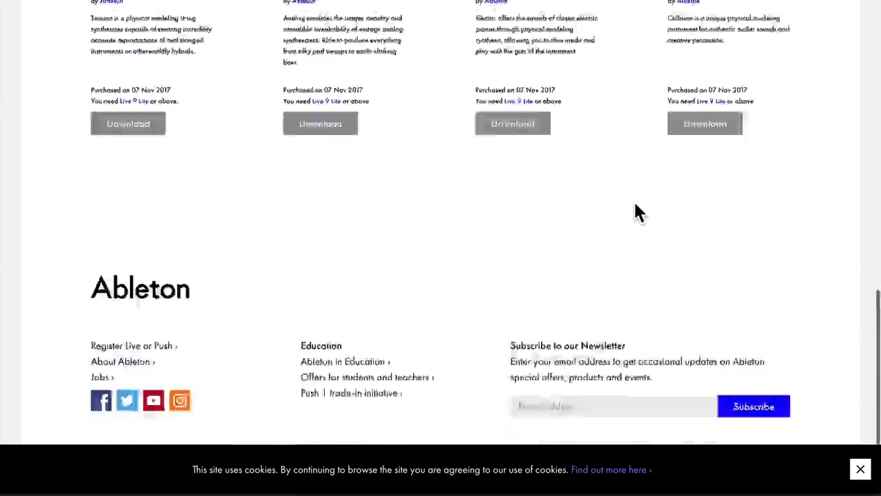
Show the genre and instrument filters, filter all packs by Dubstep with Electronica left off, and look through the matching packs.
scroll(634, 204, "up", 10)
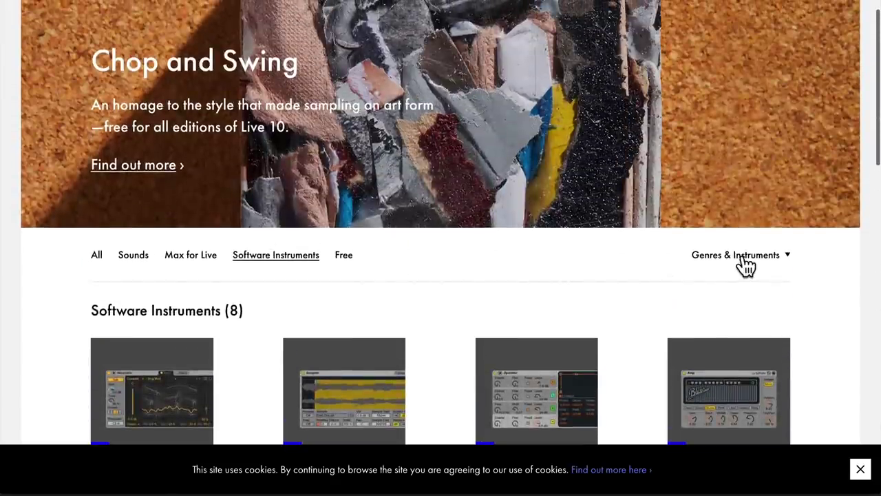
left_click(744, 256)
scroll(379, 269, "down", 2)
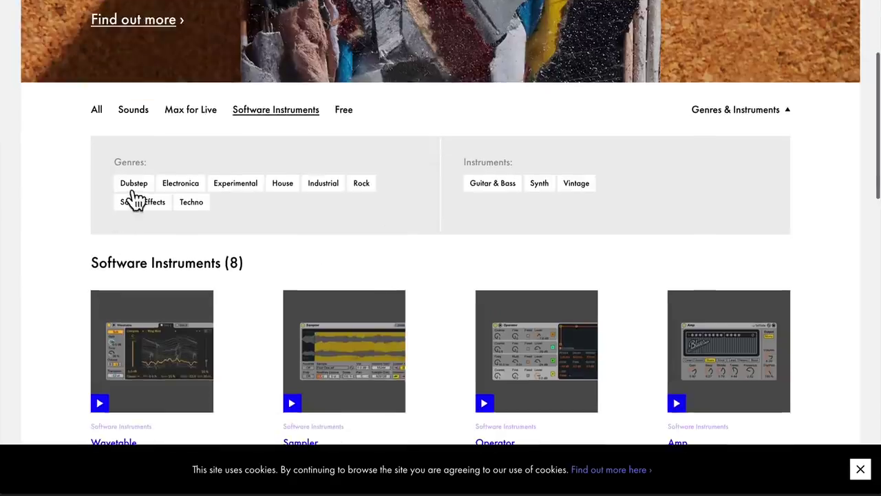
left_click(132, 185)
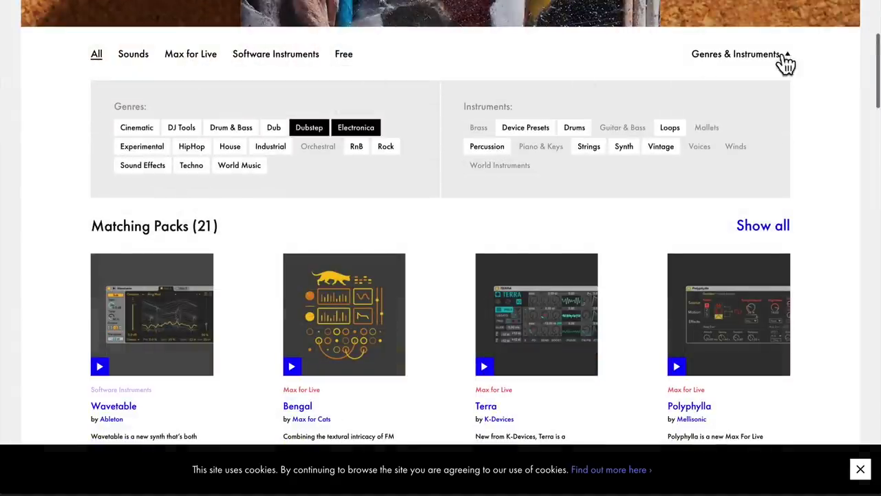
left_click(358, 129)
scroll(227, 220, "down", 2)
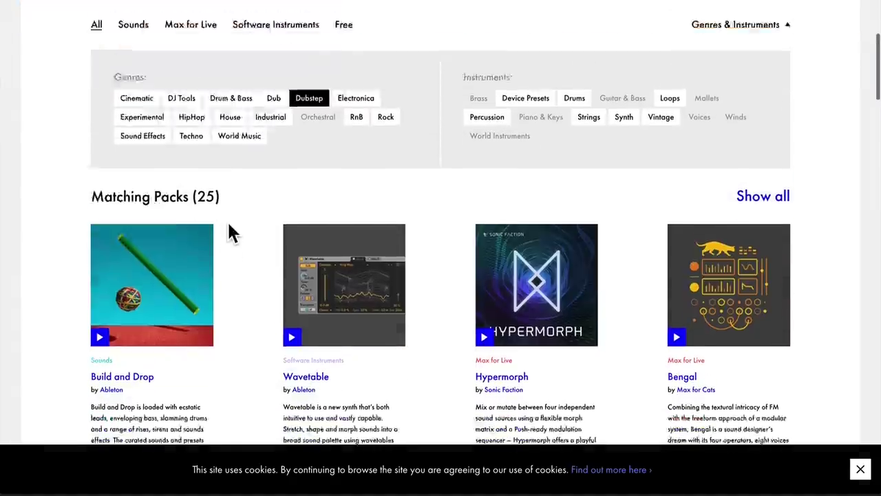
scroll(351, 231, "down", 2)
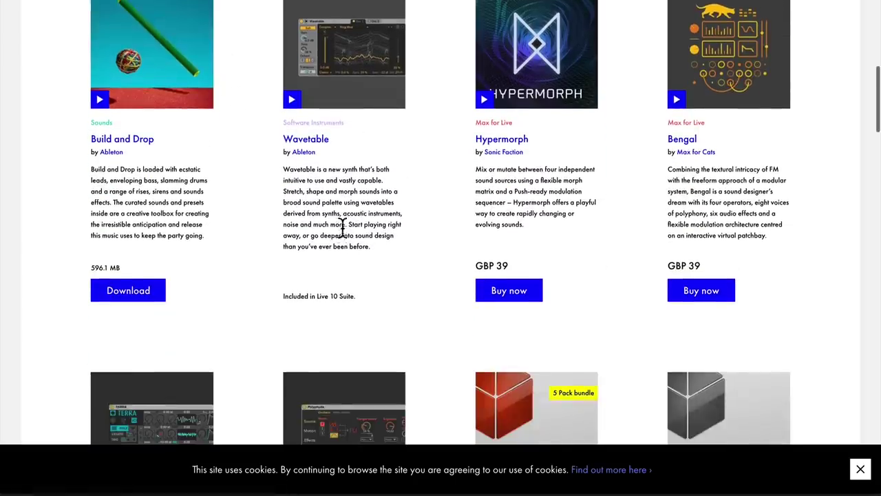
scroll(333, 227, "down", 8)
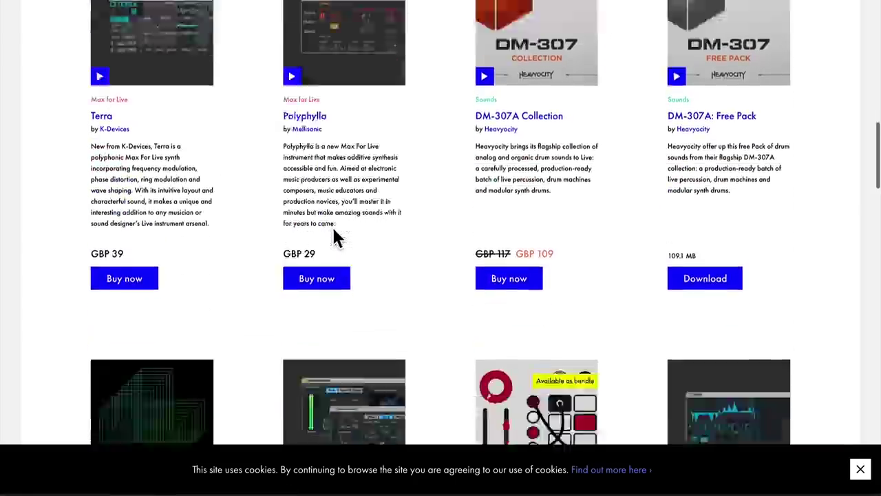
scroll(334, 238, "down", 8)
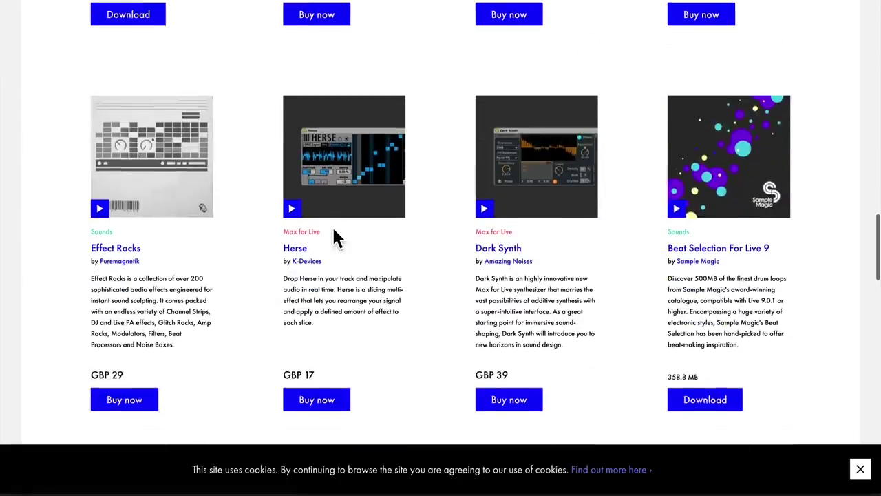
scroll(334, 235, "down", 1)
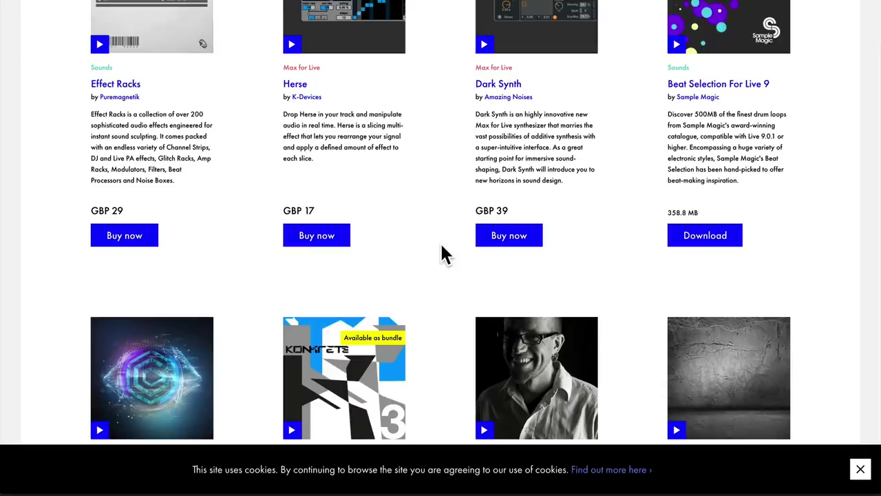
Read through the text document listing pack names and highlight the Orchestral Brass entry.
left_click(333, 22)
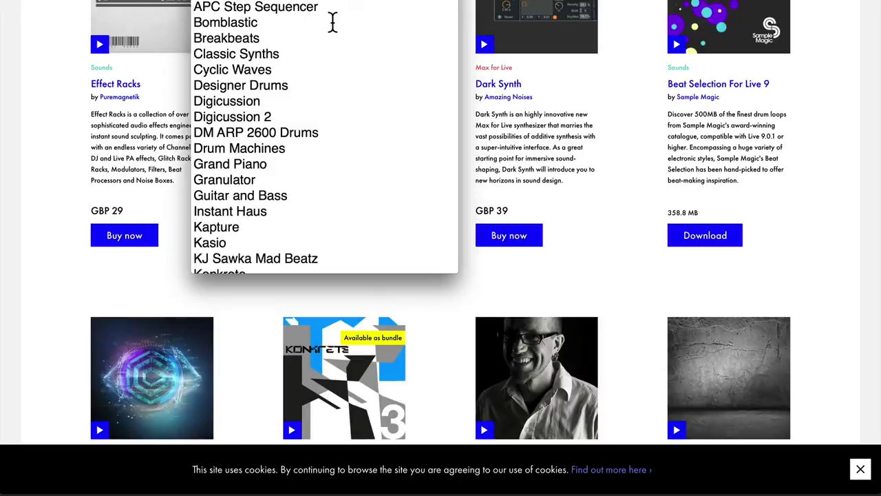
scroll(214, 21, "down", 5)
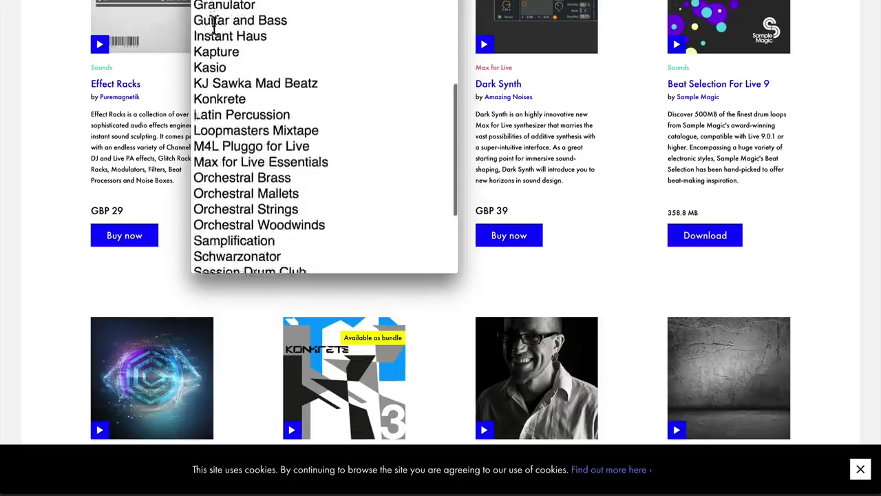
scroll(213, 24, "down", 3)
scroll(214, 24, "up", 6)
scroll(213, 24, "up", 2)
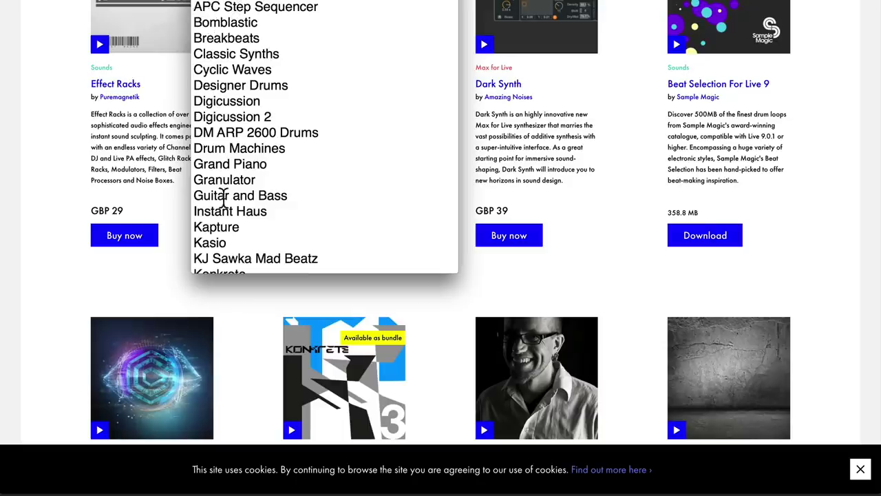
scroll(224, 196, "down", 8)
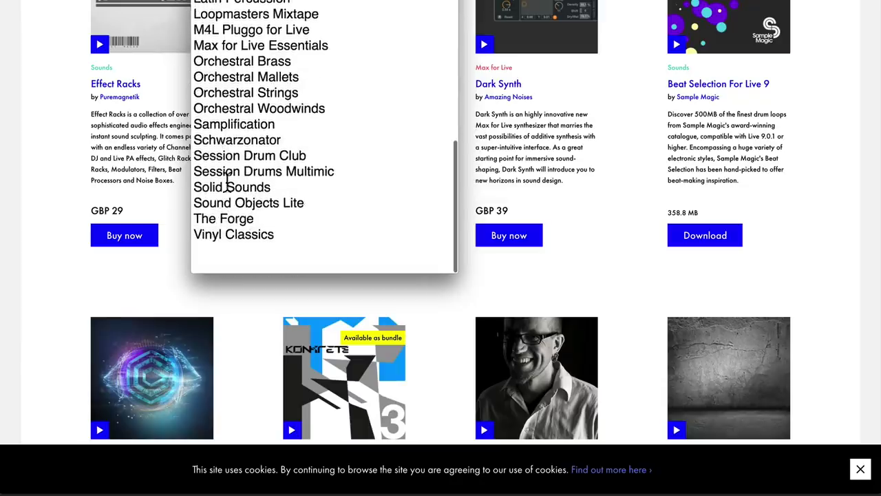
left_click_drag(194, 60, 290, 61)
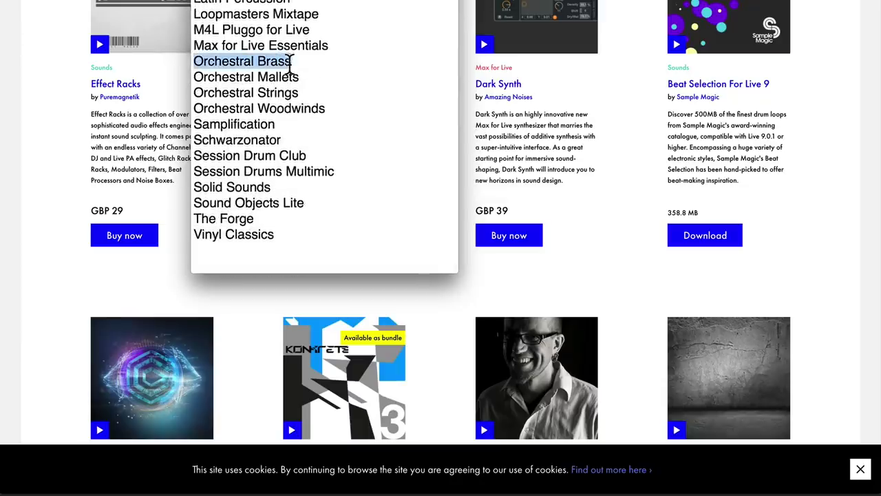
scroll(825, 132, "up", 9)
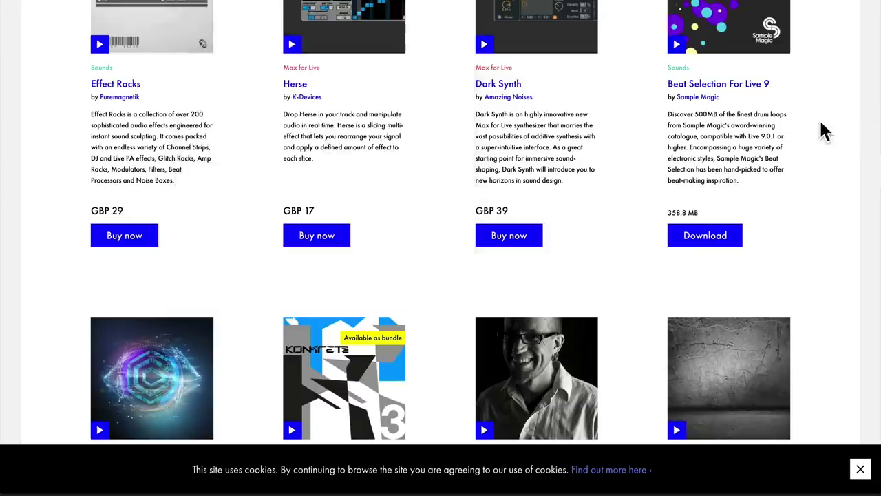
Search the packs page for "brass", step through the matches to the Orchestral Brass pack, and highlight its price.
scroll(748, 113, "up", 10)
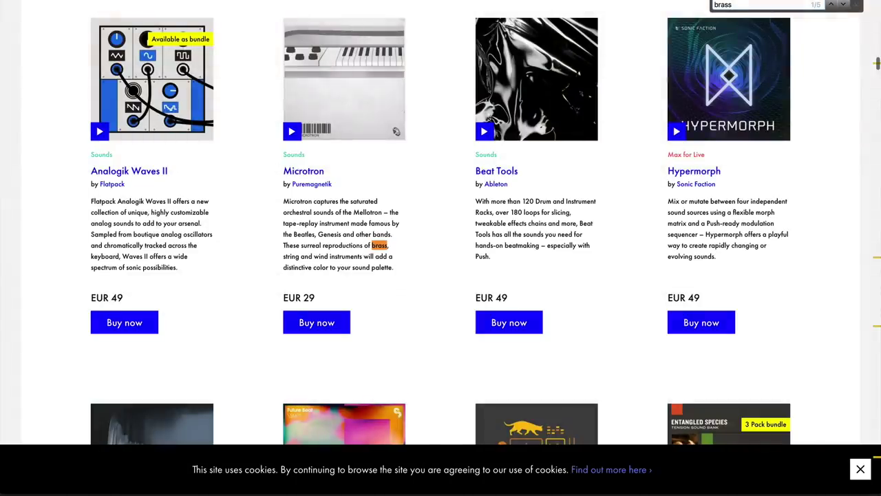
key("Return")
key("Return")
key("Return")
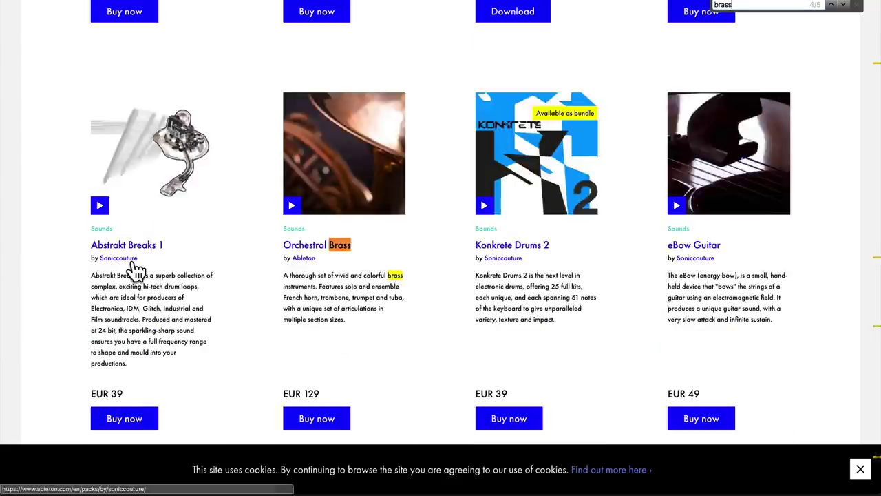
left_click(310, 390)
left_click_drag(305, 393, 327, 400)
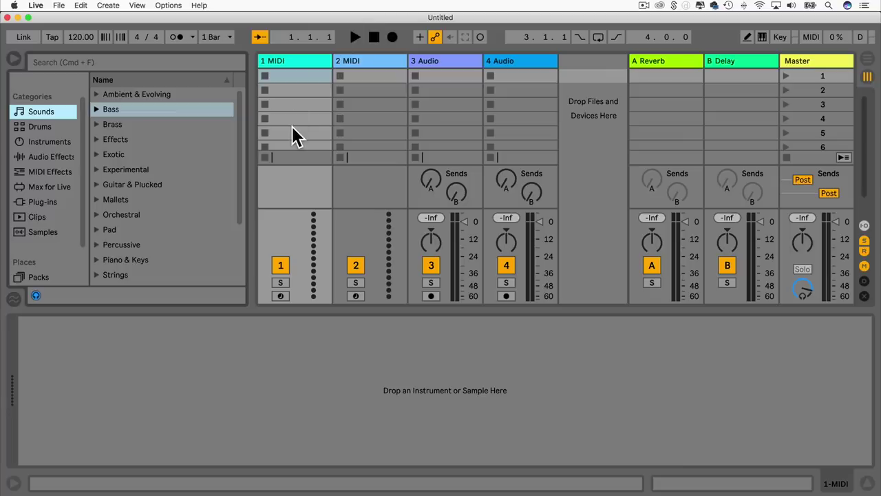
In Ableton Live, toggle repeatedly between Session View and Arrangement View, ending in Session View.
key("Tab")
key("Tab")
key("Tab")
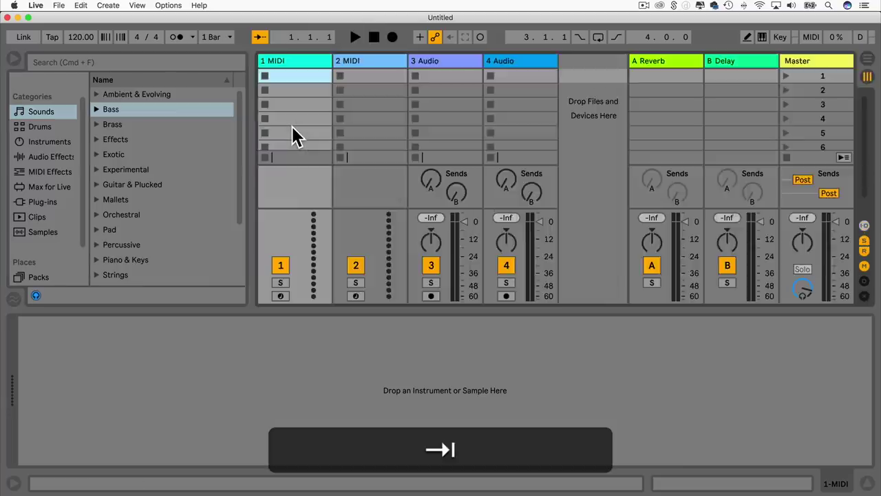
key("Tab")
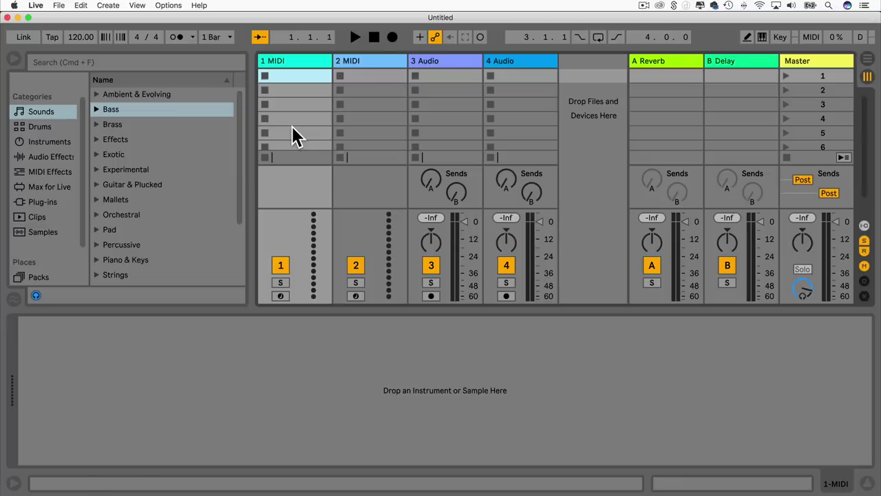
key("Tab")
key("Tab")
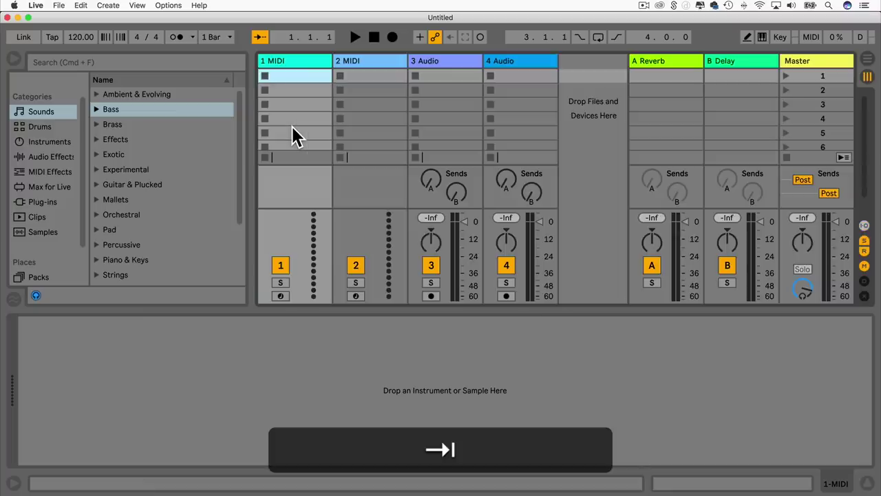
key("Tab")
key("Tab")
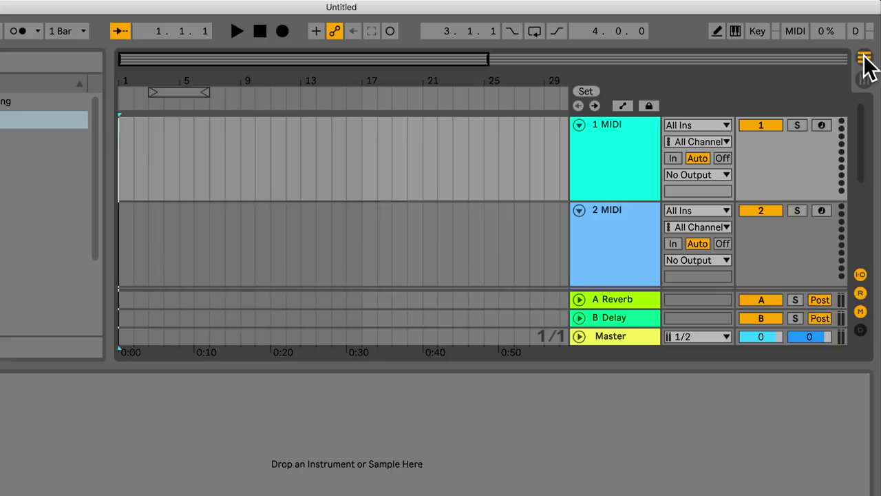
left_click(864, 58)
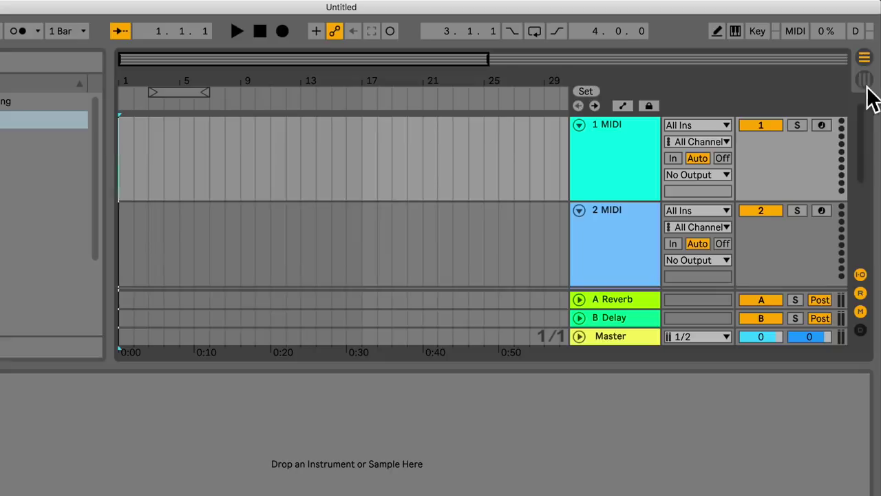
left_click(865, 81)
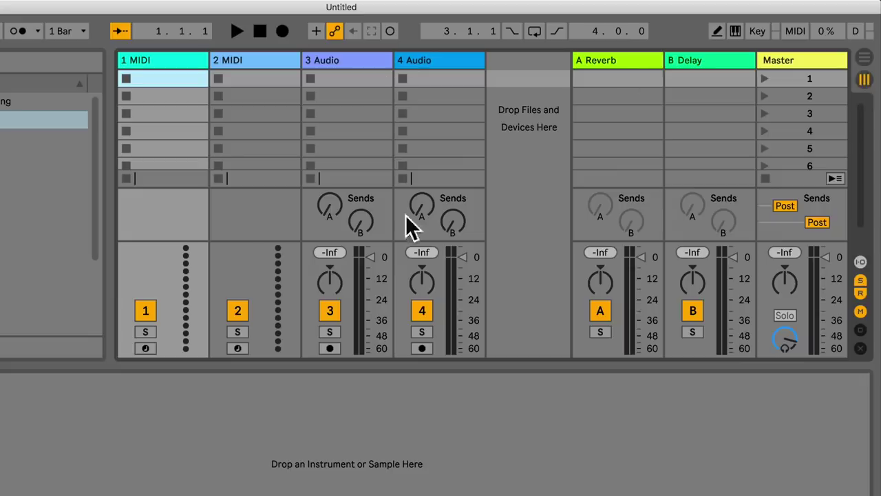
Compare the Arrangement and Session layouts by switching back and forth between the two views, finishing in Session View.
left_click(865, 59)
left_click(866, 81)
left_click(866, 61)
left_click(865, 80)
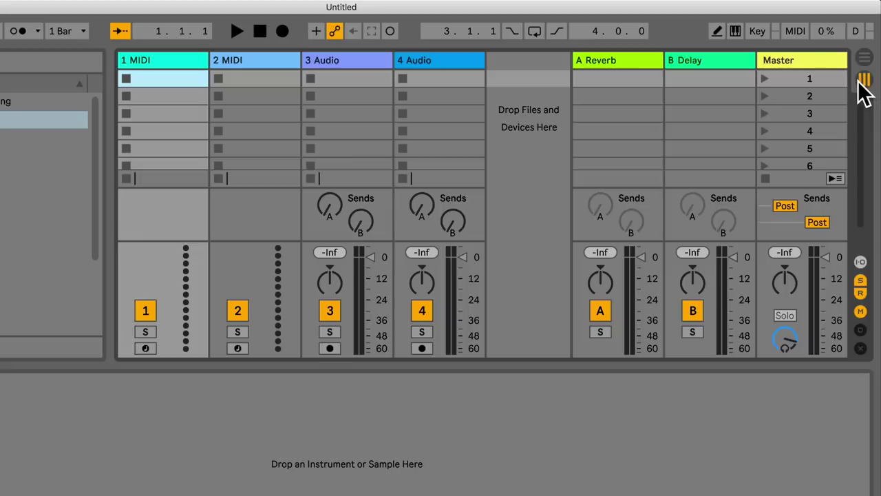
left_click(865, 58)
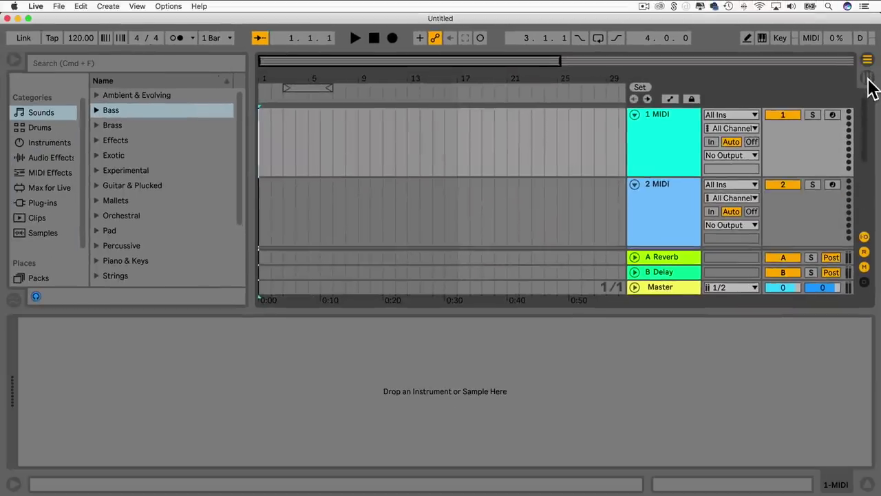
left_click(868, 79)
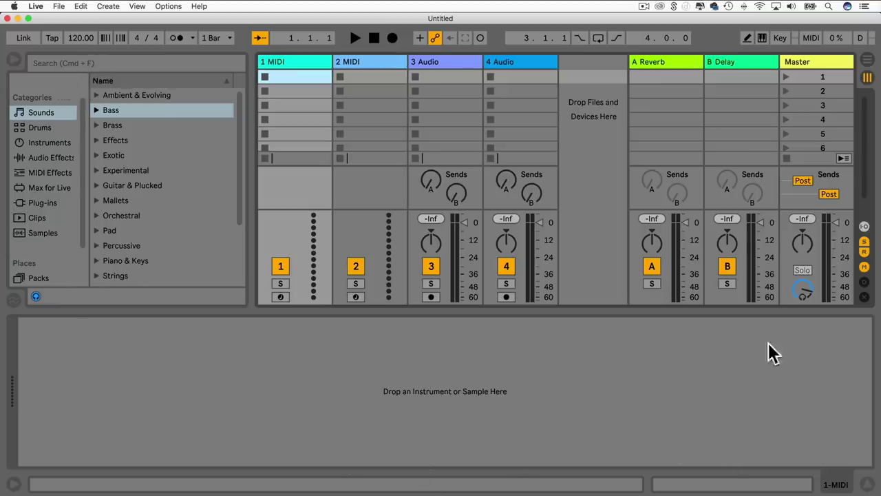
left_click(869, 62)
left_click(868, 77)
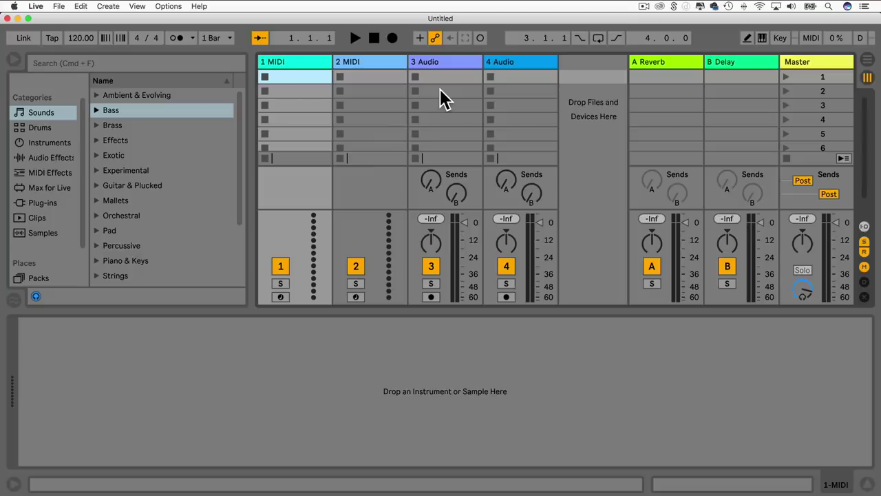
left_click(867, 61)
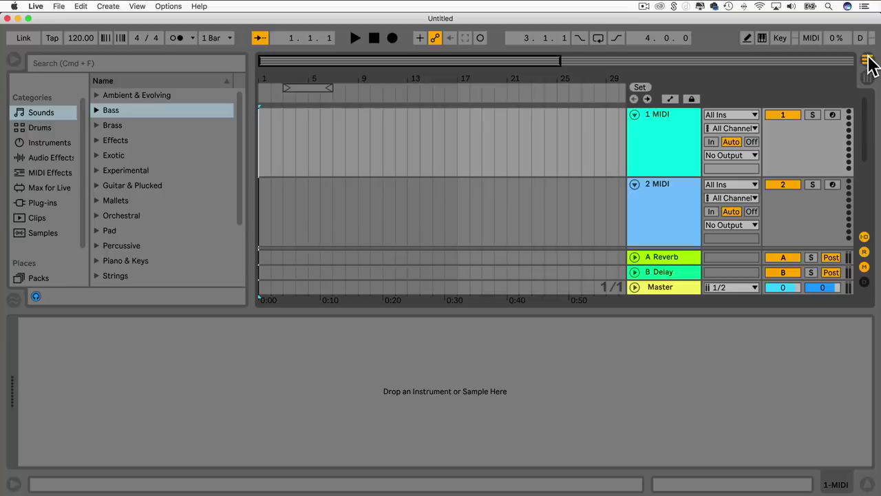
left_click(867, 78)
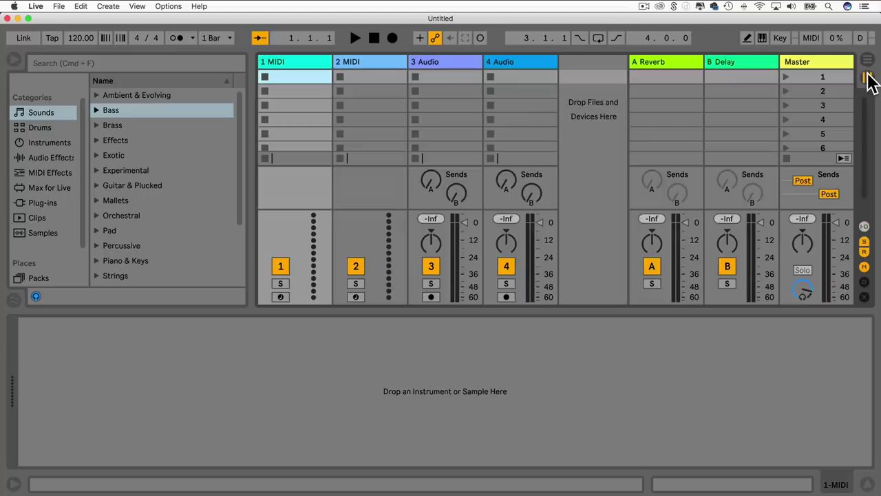
Look through the tracks and timeline in Arrangement View and return to Session View.
left_click(867, 60)
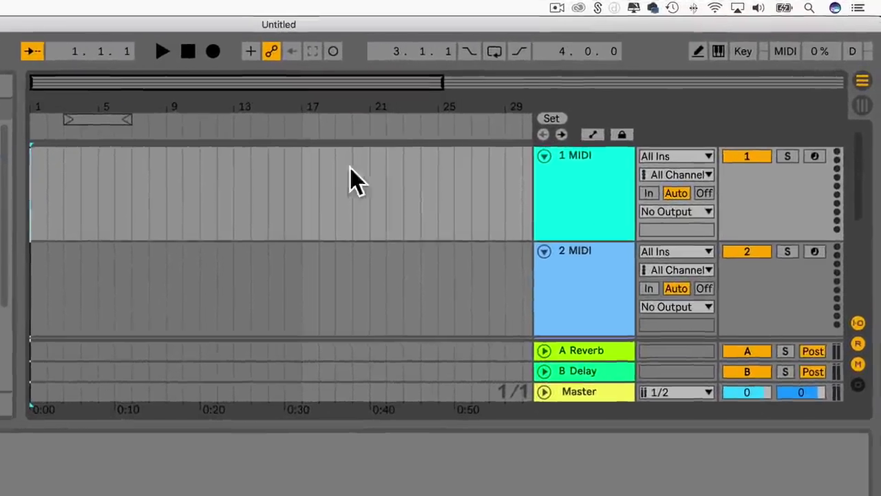
scroll(79, 266, "down", 5)
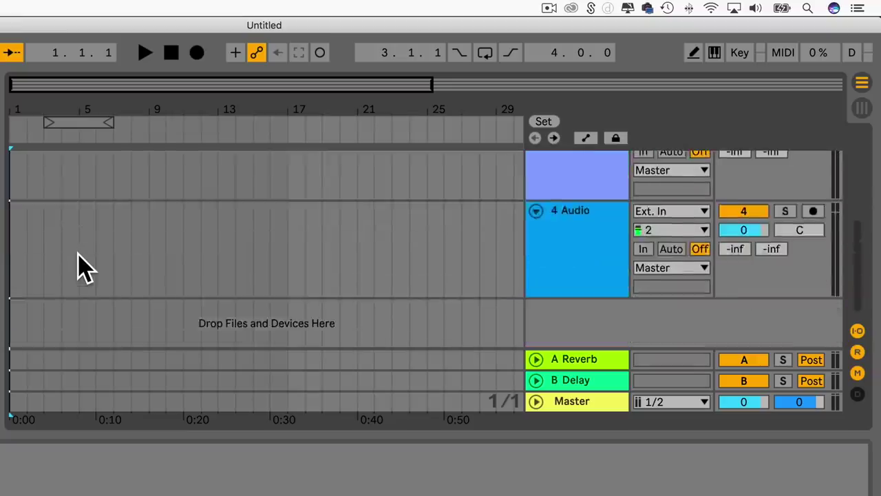
scroll(78, 266, "up", 5)
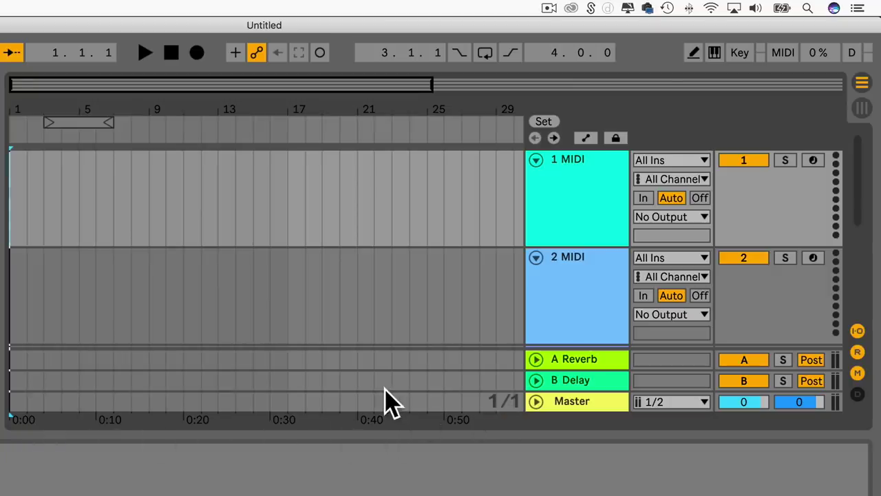
scroll(387, 401, "right", 10)
scroll(388, 408, "left", 10)
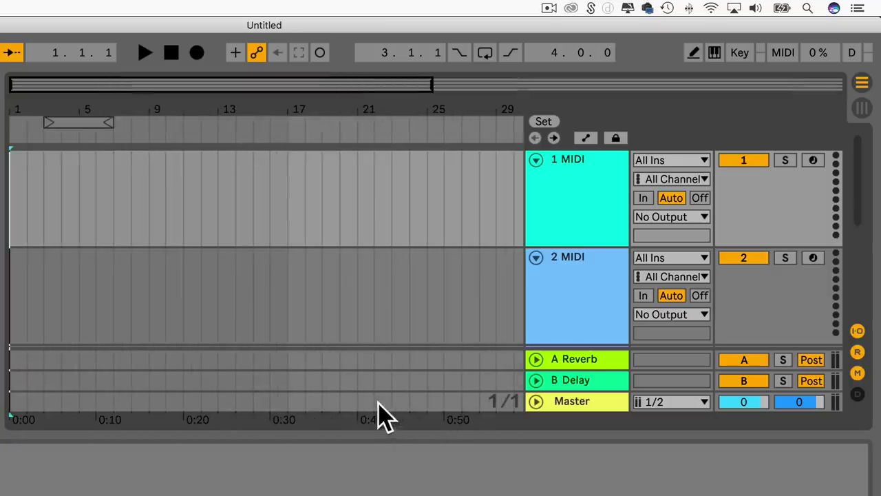
left_click(861, 108)
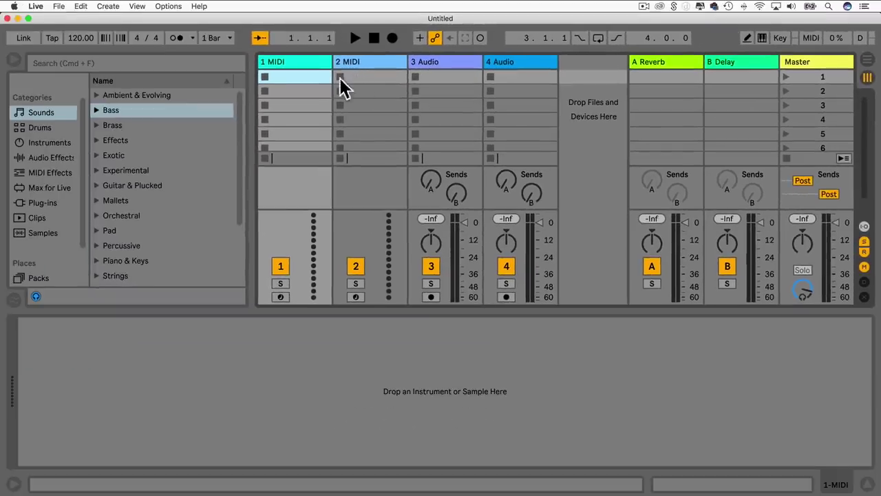
Create empty MIDI clips in slots 1 and 3 of the 2 MIDI track and slot 2 of the 1 MIDI track.
double_click(369, 76)
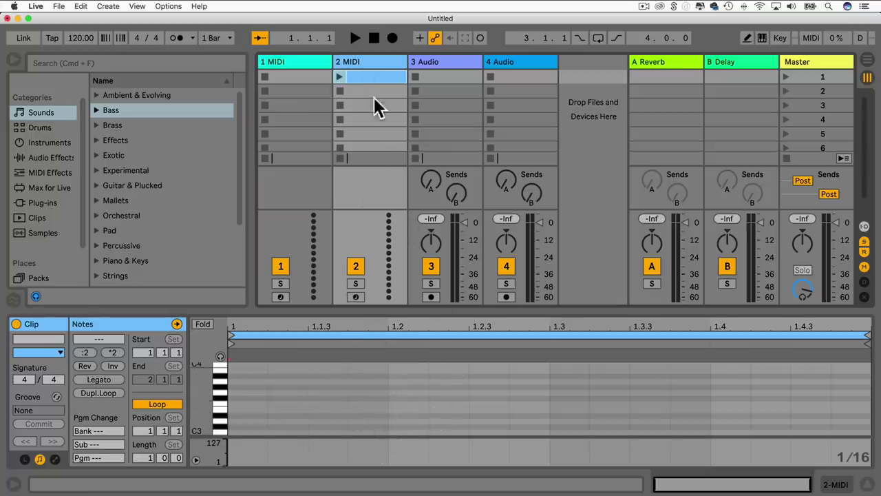
double_click(301, 91)
left_click(353, 104)
double_click(352, 105)
left_click(442, 79)
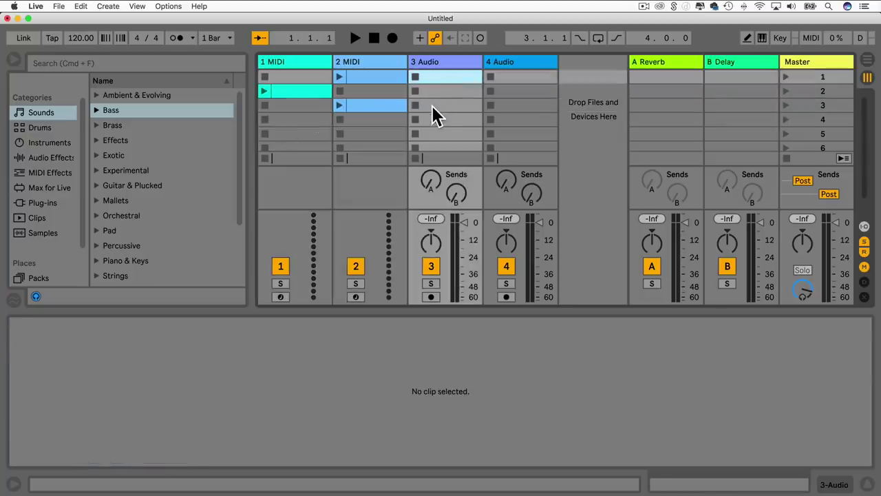
left_click(432, 106)
left_click(442, 80)
left_click(438, 104)
left_click(442, 79)
left_click(443, 106)
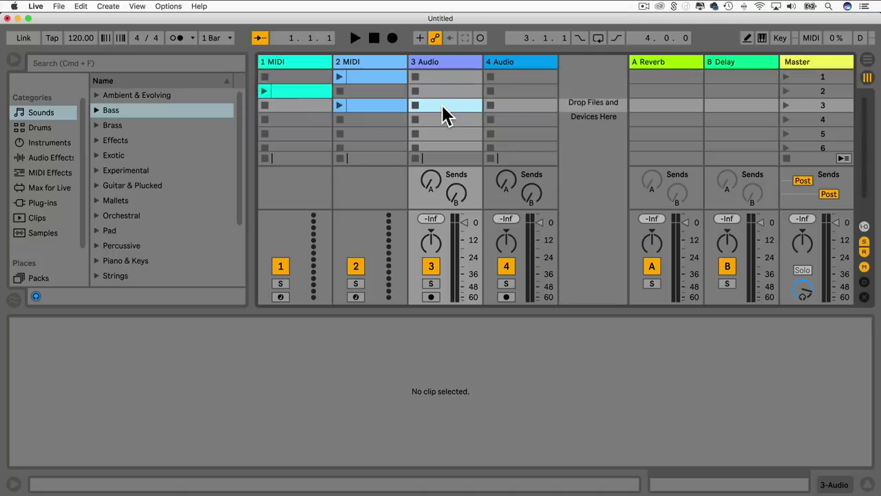
Open the clip in slot 1 of the 2 MIDI track and draw seven short notes at various pitches in Draw Mode.
left_click(383, 77)
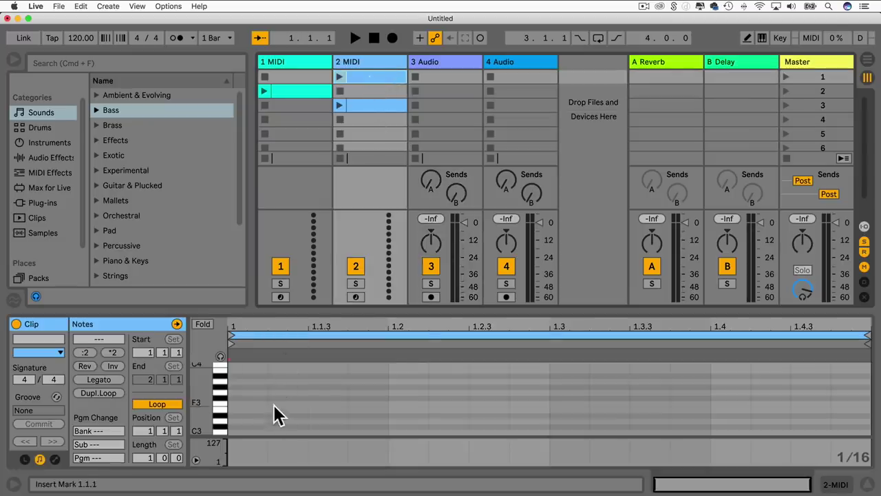
key("b")
left_click(248, 398)
left_click(325, 392)
left_click(403, 416)
left_click(444, 381)
left_click(566, 392)
left_click(527, 415)
left_click(475, 397)
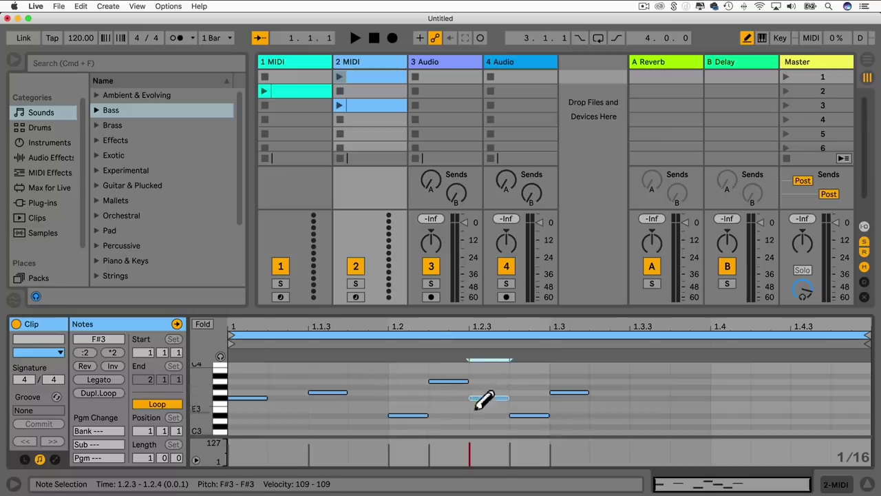
Turn off Draw Mode and delete all the notes from the clip.
key("b")
mouse_move(603, 425)
left_mouse_down()
mouse_move(365, 368)
mouse_move(260, 368)
left_mouse_up()
key("BackSpace")
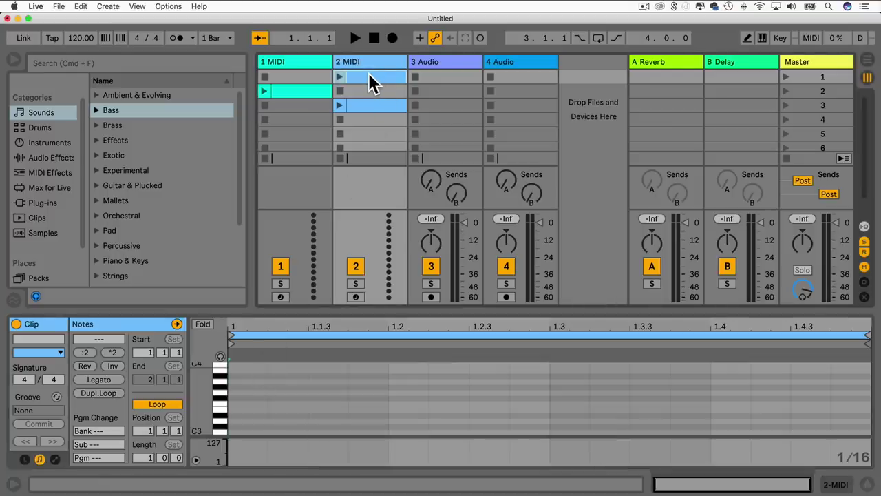
Delete the three MIDI clips and create an empty MIDI clip in slot 1 of the 1 MIDI track.
key("BackSpace")
right_click(357, 103)
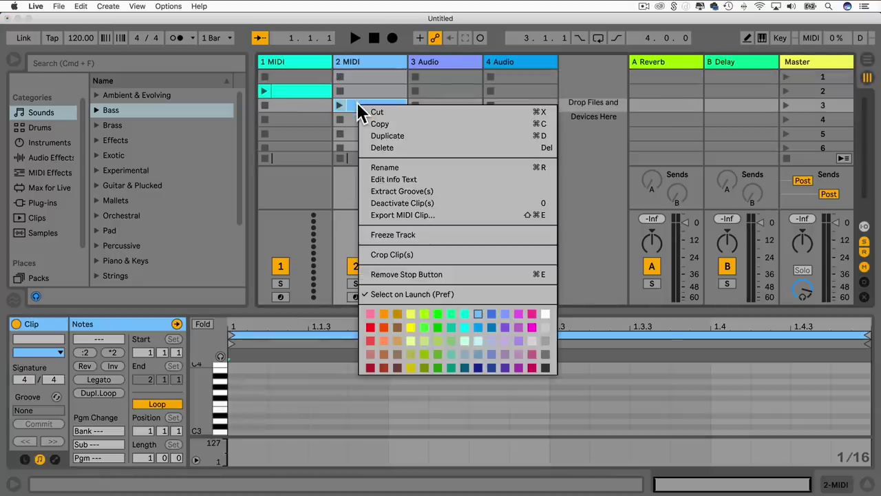
left_click(383, 147)
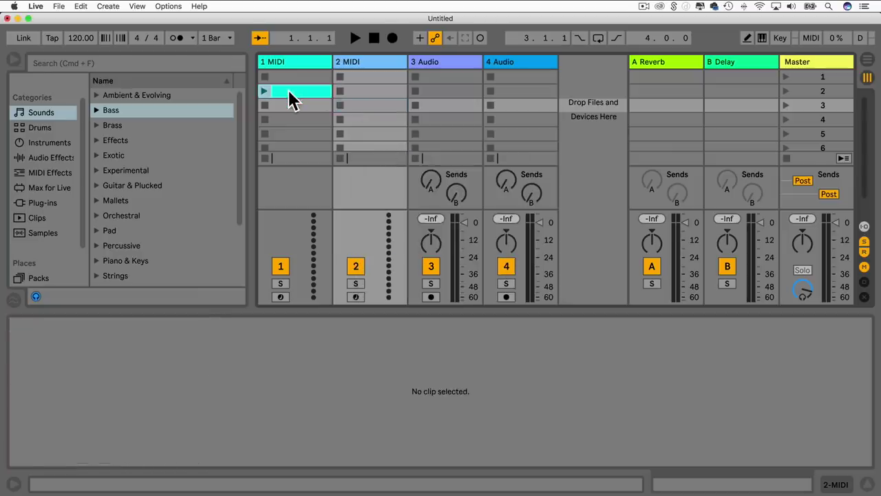
right_click(289, 100)
left_click(338, 136)
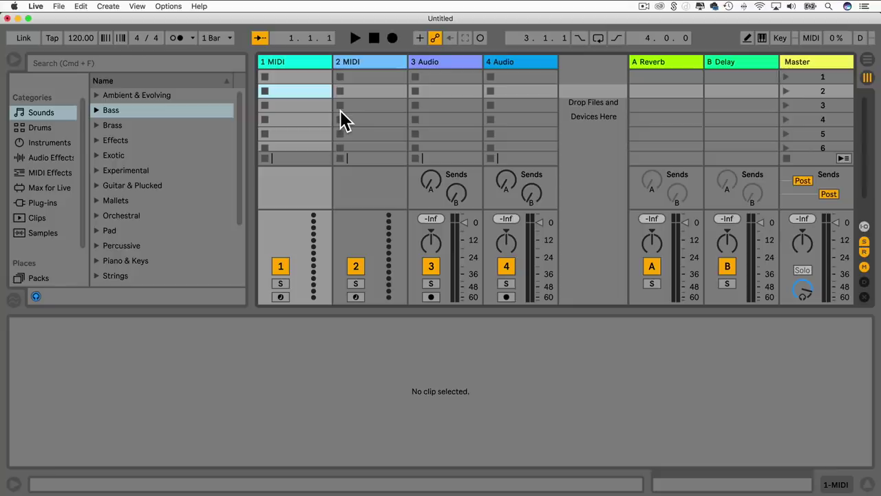
double_click(312, 77)
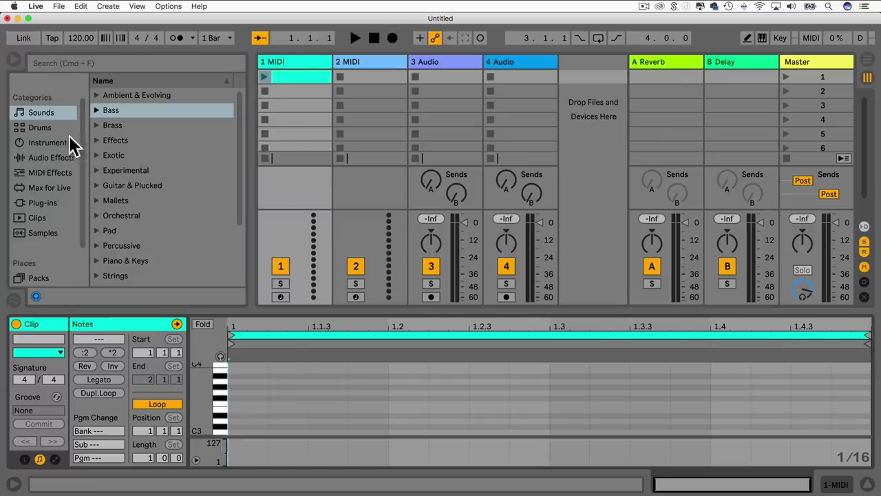
Browse the Samples category and preview 00DB_Flash.aif, 00DB_Bezerka_C.aif and 00DB_Kick_2.aif.
left_click(49, 237)
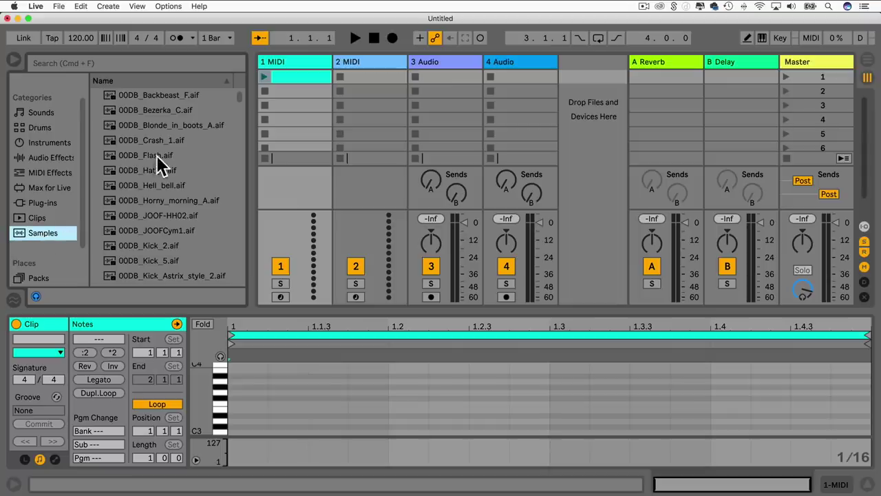
left_click(144, 157)
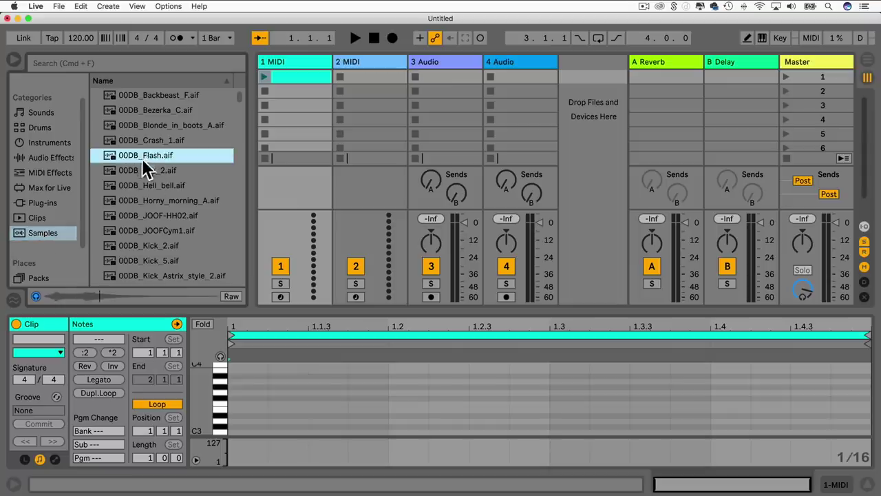
left_click(149, 113)
left_click(149, 242)
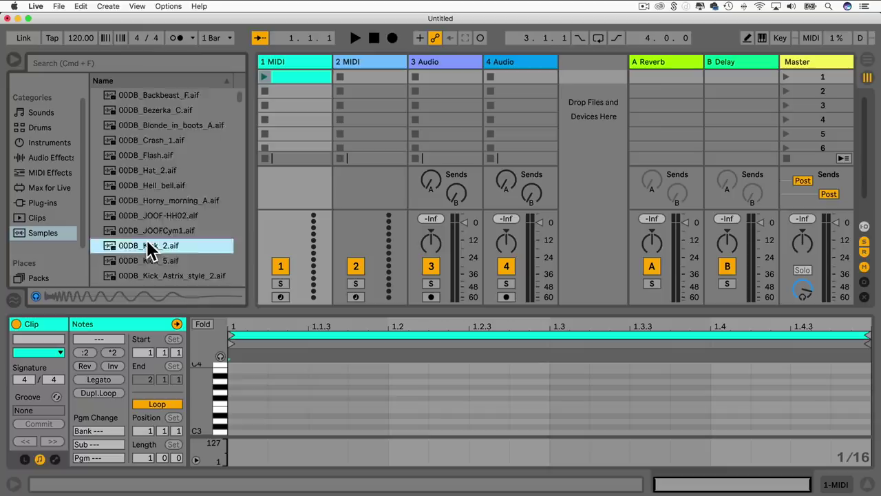
Preview samples further down the list, including 7y9A Kit-Rev7.aif, 7y9A Kit-Rev2.aif and 22ai01gte099gm.aif.
scroll(147, 241, "down", 10)
left_click(147, 242)
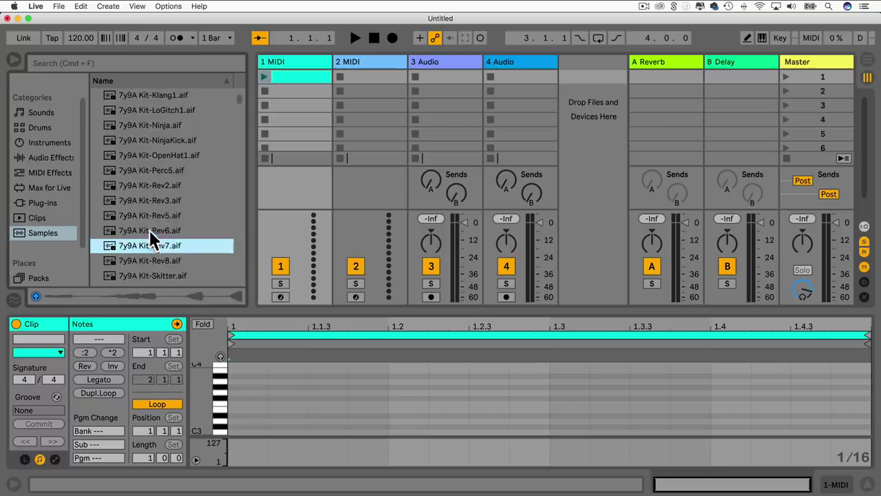
left_click(150, 186)
scroll(141, 252, "down", 5)
scroll(140, 252, "down", 5)
left_click(140, 252)
scroll(140, 252, "down", 5)
left_click(140, 248)
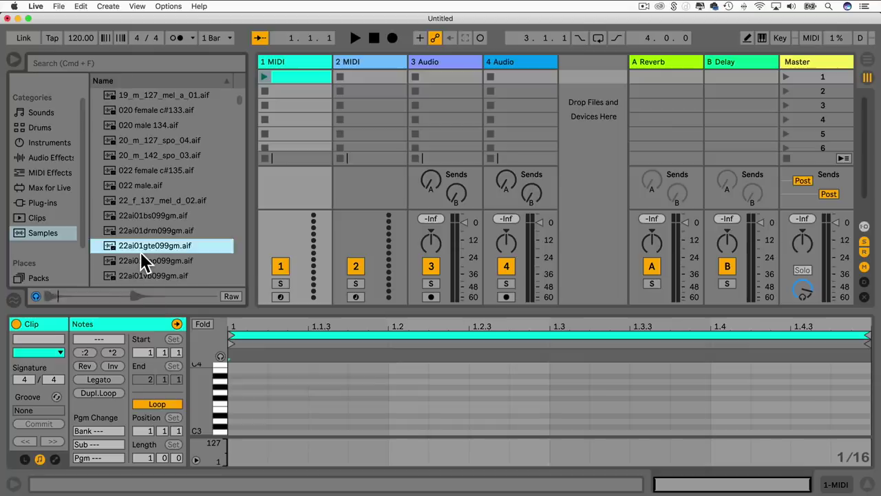
scroll(141, 254, "down", 10)
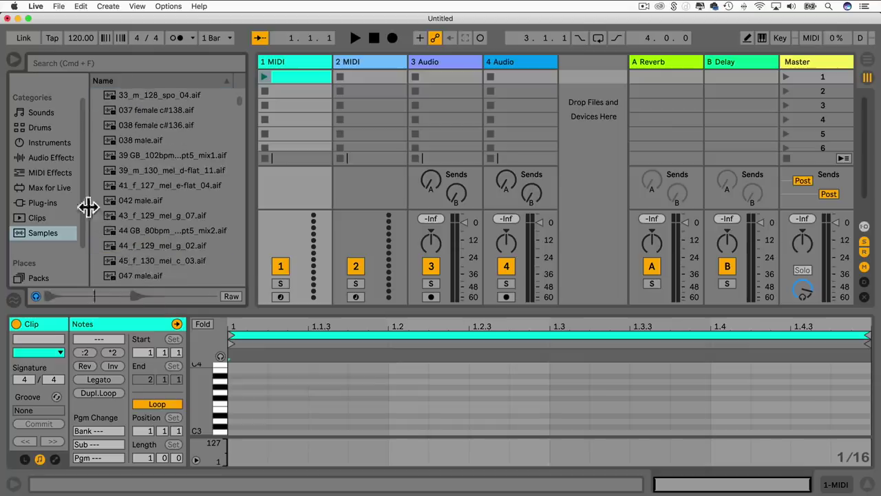
Browse the Clips category, select a few clips, and preview 80N Ac Piano Down 95bpm.alc with browser previewing left on.
left_click(43, 218)
left_click(168, 142)
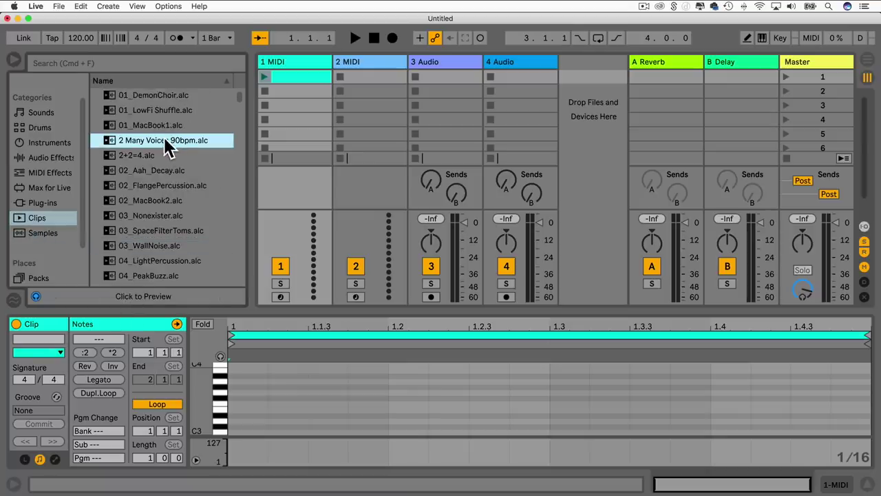
left_click(158, 171)
scroll(157, 186, "down", 10)
left_click(152, 201)
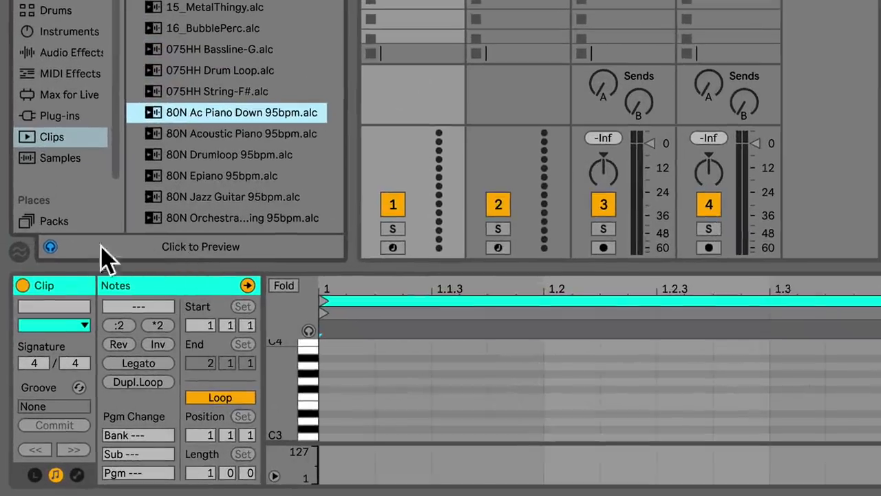
left_click(49, 249)
left_click(49, 247)
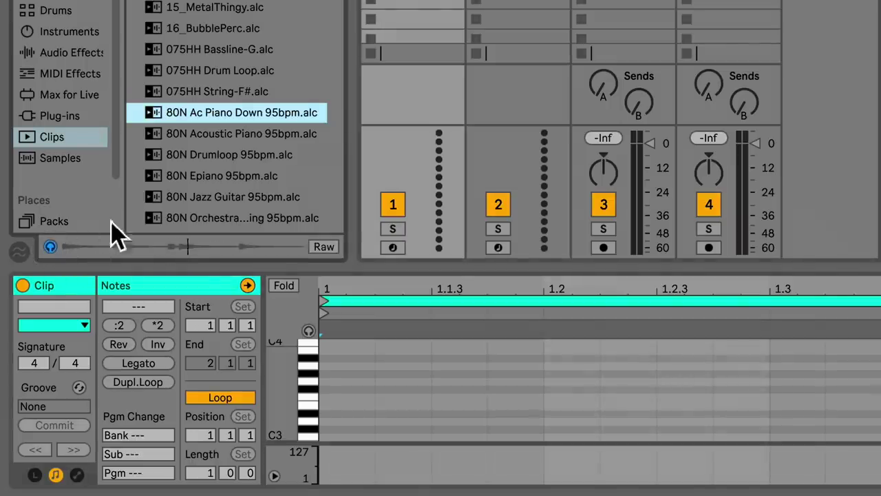
Load the 606 Body Electric-94-Groove 2 clip from the Clips category onto a new track and select that track.
scroll(215, 158, "down", 10)
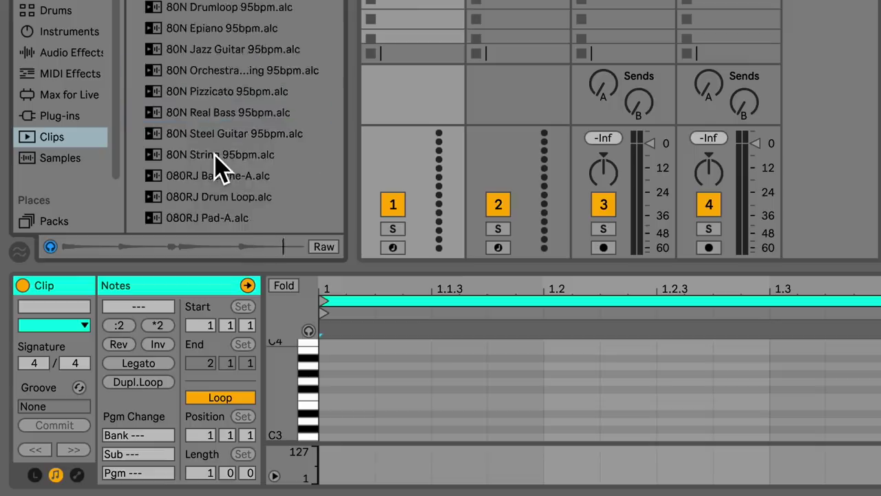
left_click(205, 138)
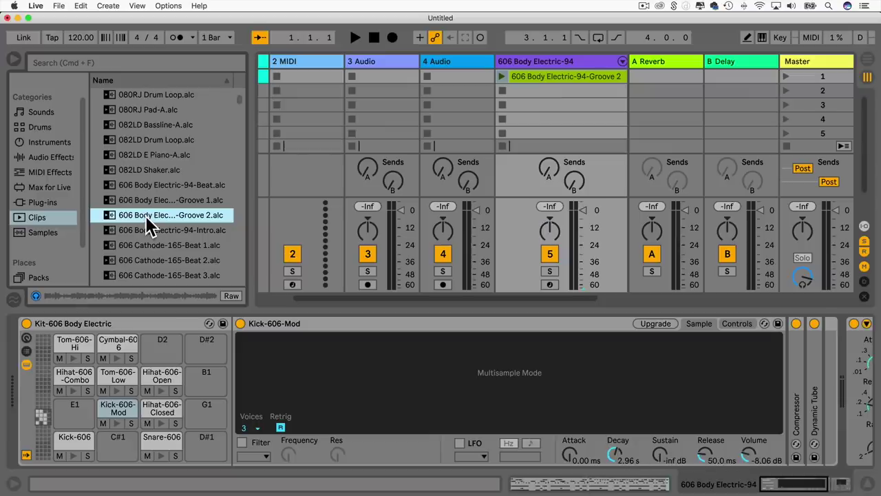
scroll(464, 91, "right", 3)
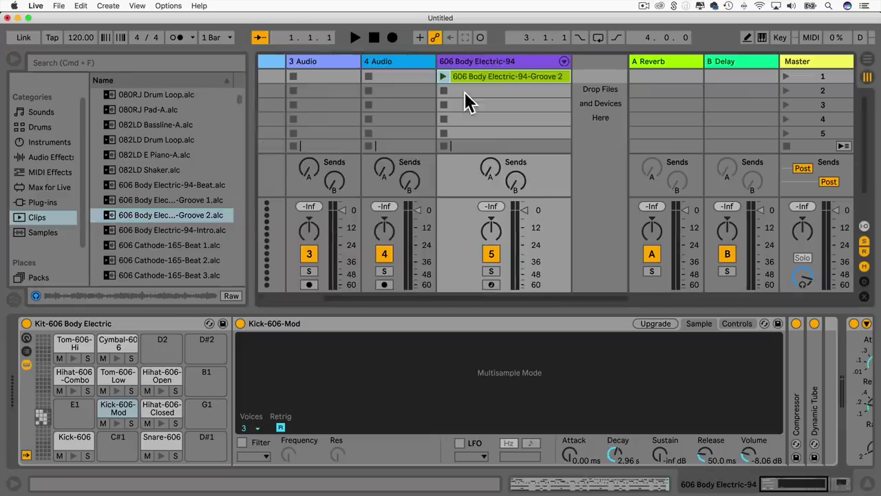
left_click(478, 66)
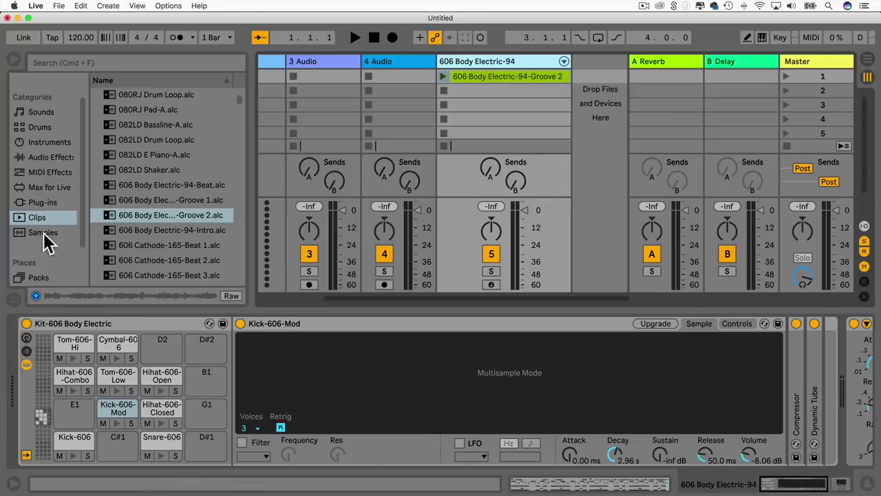
Look further down the Clips list and preview 707 Eckhose-130-Groove 3.alc.
scroll(150, 229, "down", 5)
left_click(148, 229)
scroll(148, 229, "down", 2)
scroll(152, 234, "up", 4)
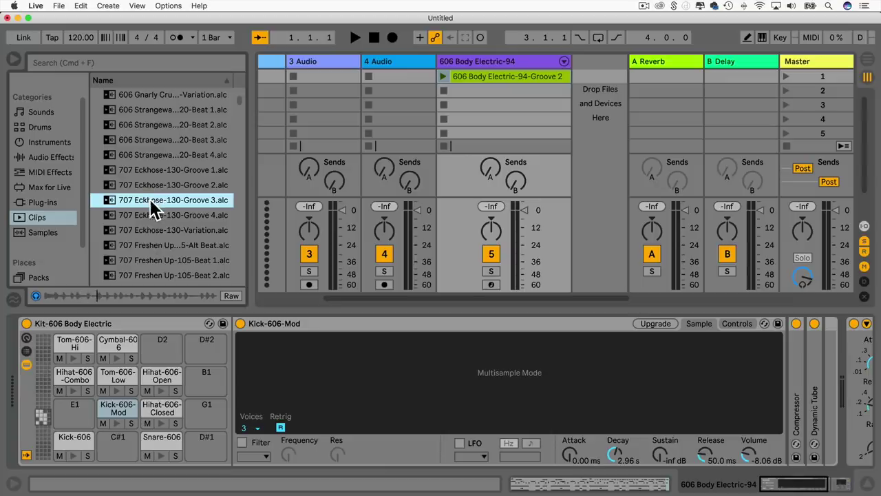
Add the 707 Eckhose-130-Groove 3 clip to the second slot of the 606 Body Electric-94 track, launch both clips, and stop playback.
left_click_drag(148, 206, 482, 90)
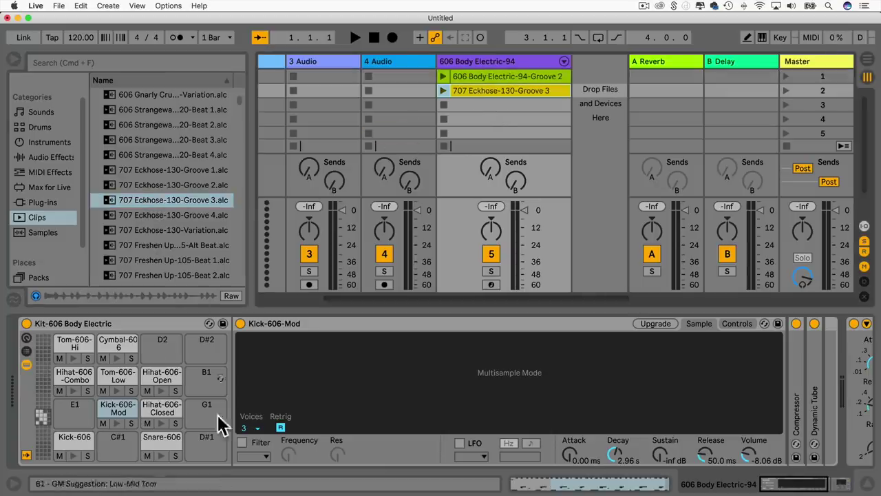
left_click(444, 77)
left_click(444, 90)
left_click(787, 146)
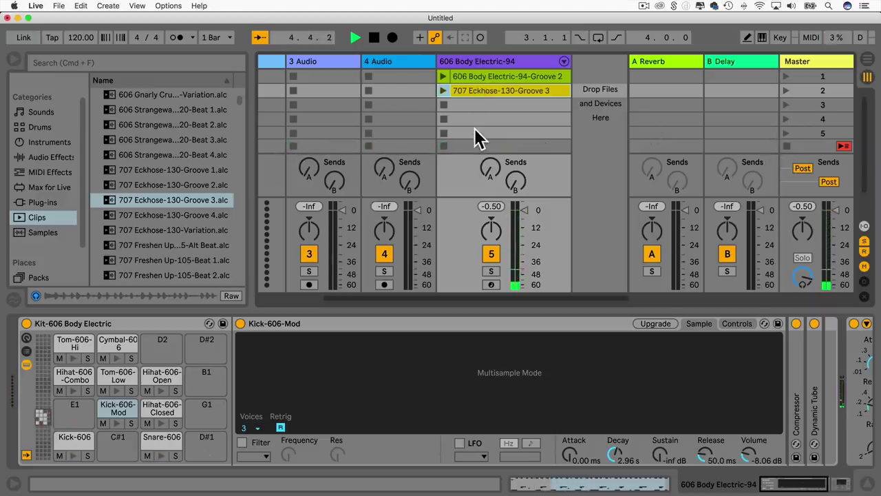
left_click(465, 75)
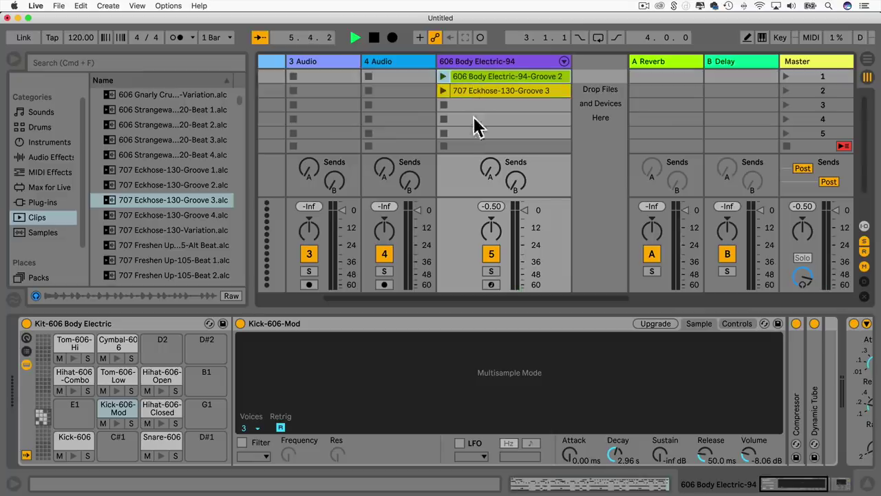
left_click(374, 37)
Move the 707 Eckhose-130-Groove 3 clip to the first slot of the 2 MIDI track and launch it there.
scroll(486, 116, "left", 3)
scroll(486, 116, "right", 1)
scroll(385, 92, "left", 2)
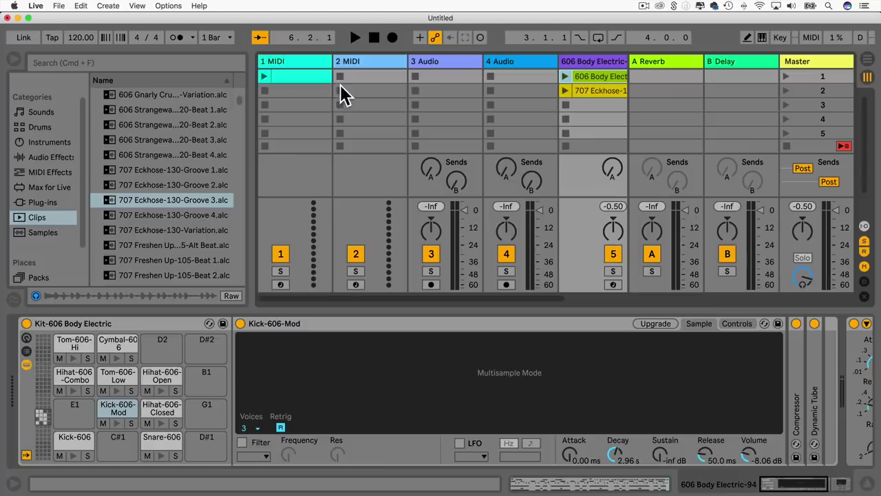
left_click_drag(596, 92, 310, 73)
left_click(276, 75)
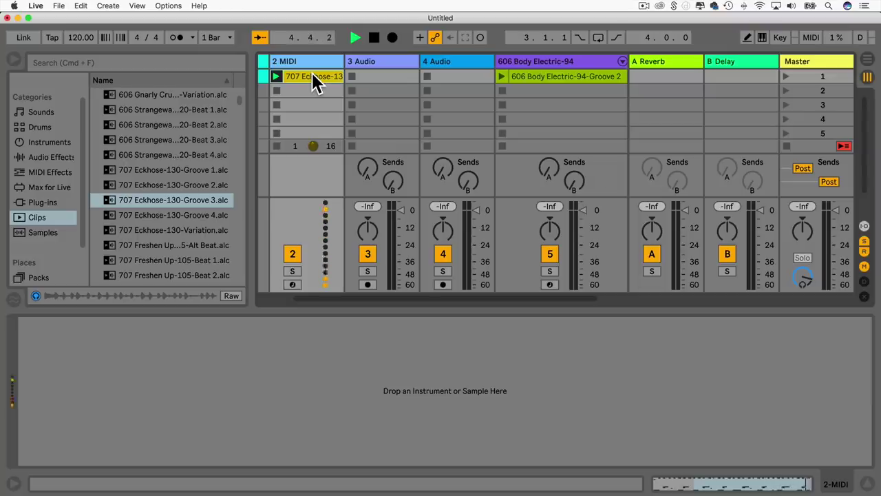
Load the 12 String Guitar preset from Operator's Guitar & Plucked folder onto the 2 MIDI track, hear the clip, and stop playback.
left_click(48, 142)
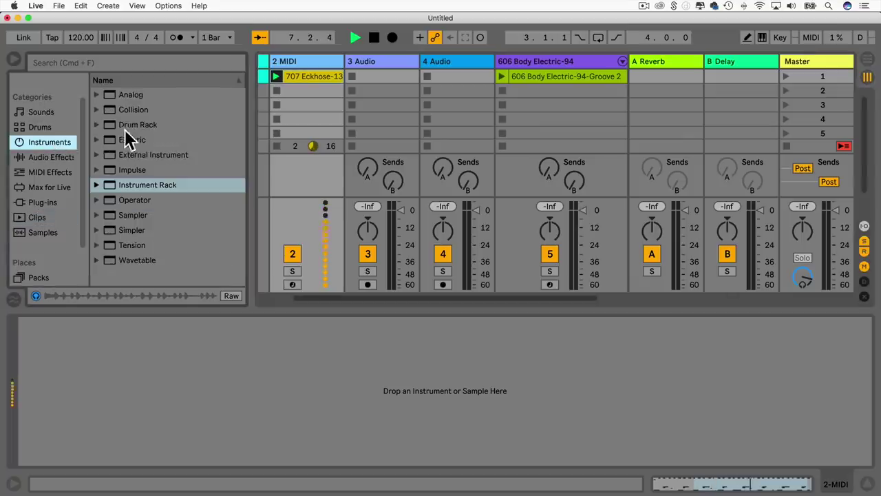
left_click(126, 199)
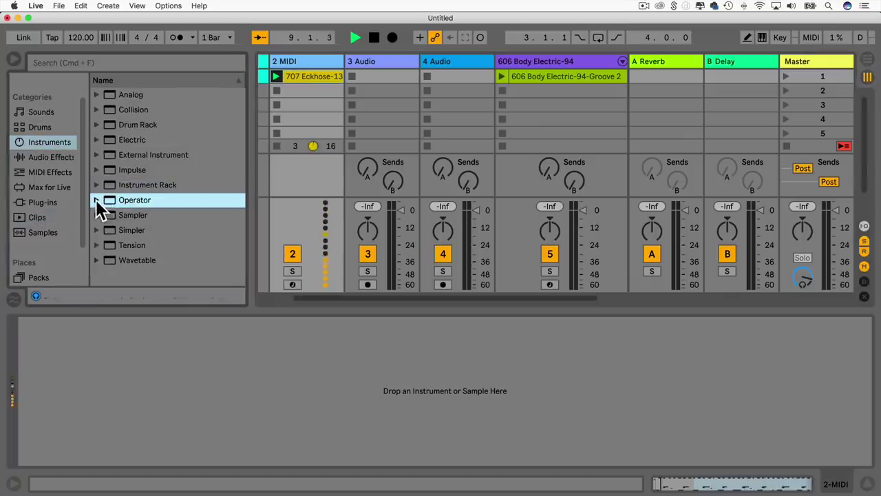
left_click(96, 200)
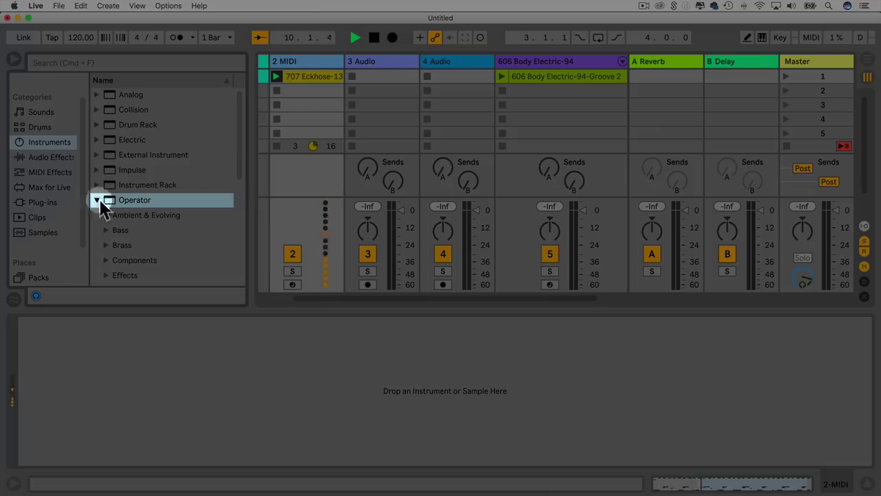
scroll(106, 216, "down", 3)
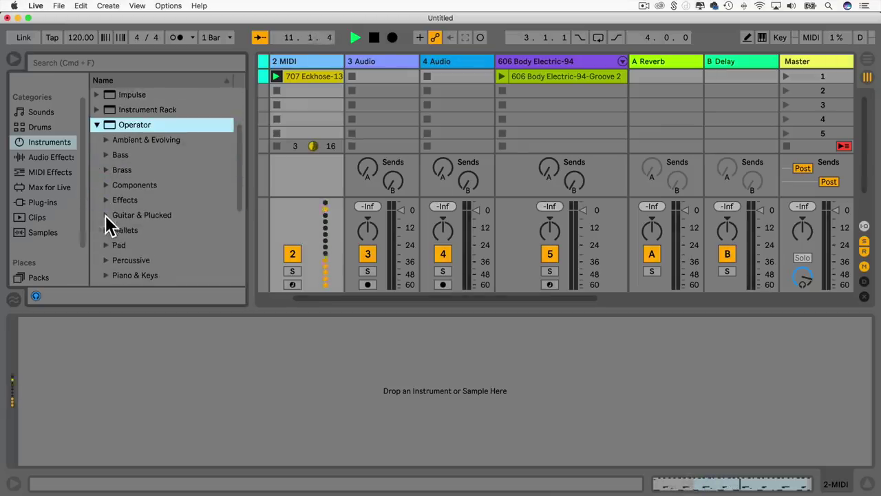
left_click(106, 215)
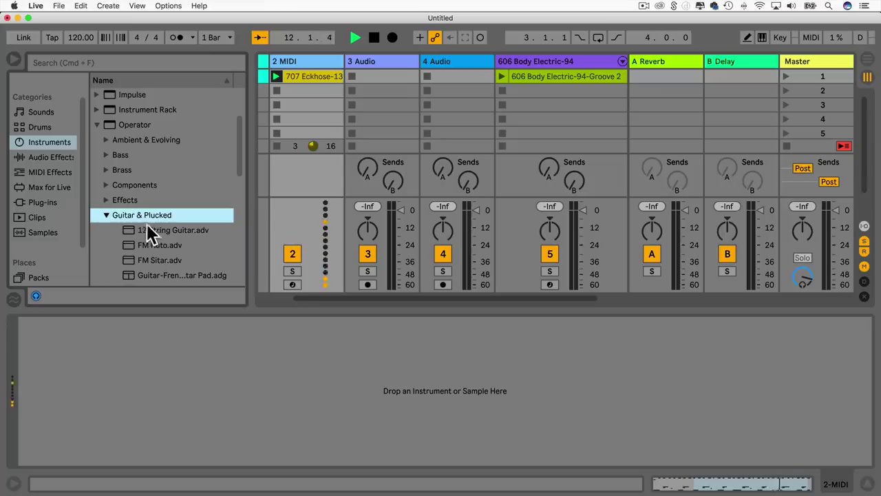
left_click_drag(155, 228, 350, 57)
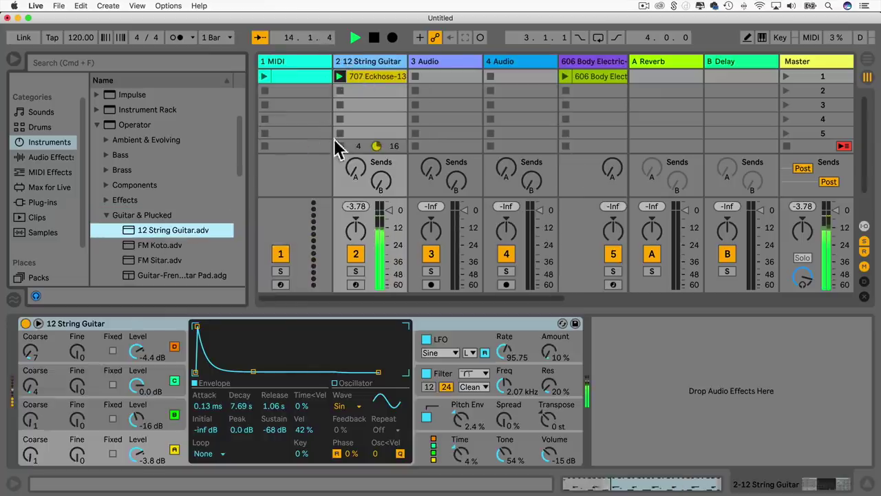
left_click(786, 146)
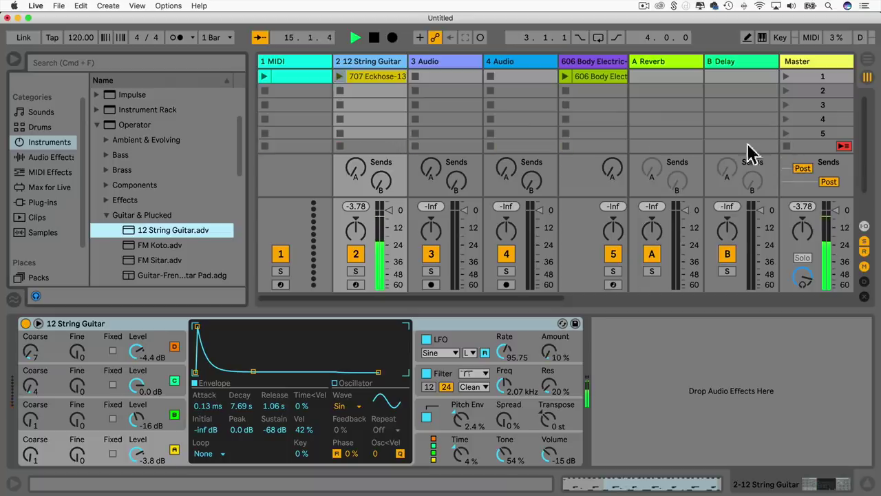
left_click(374, 38)
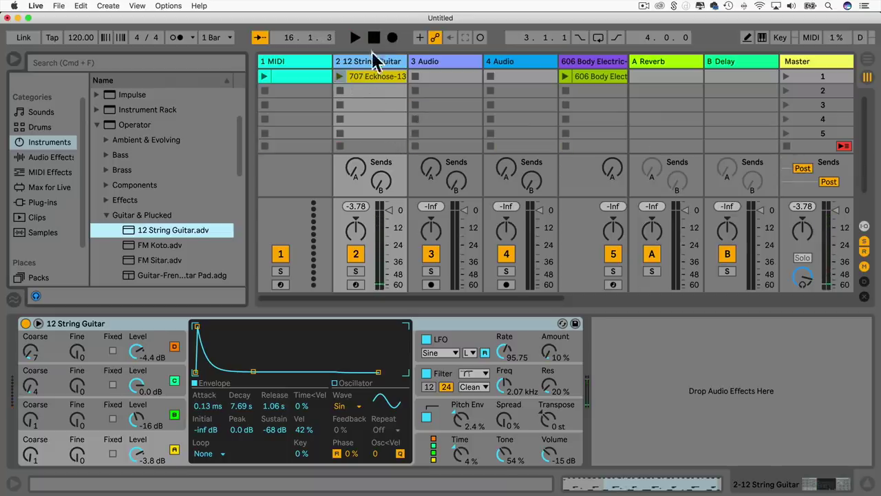
Examine the 707 Eckhose clip's MIDI notes in an enlarged editor, then return the editor to its smaller size.
left_click(374, 79)
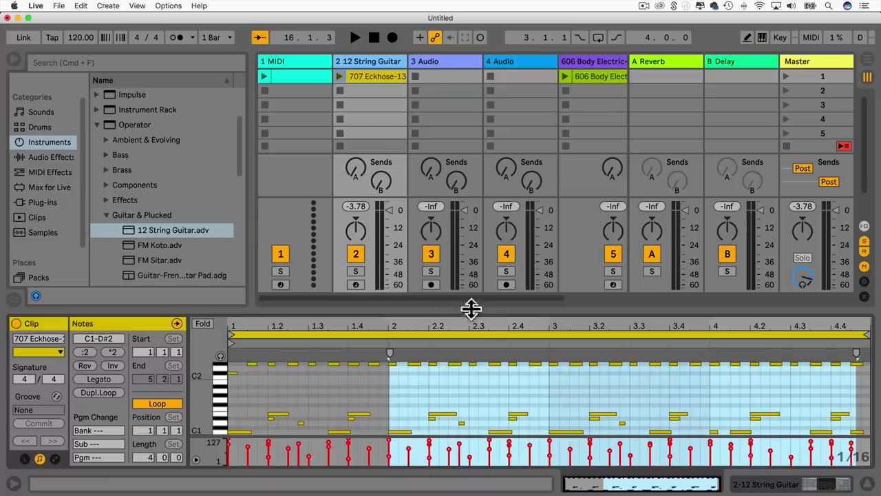
left_click_drag(469, 310, 457, 122)
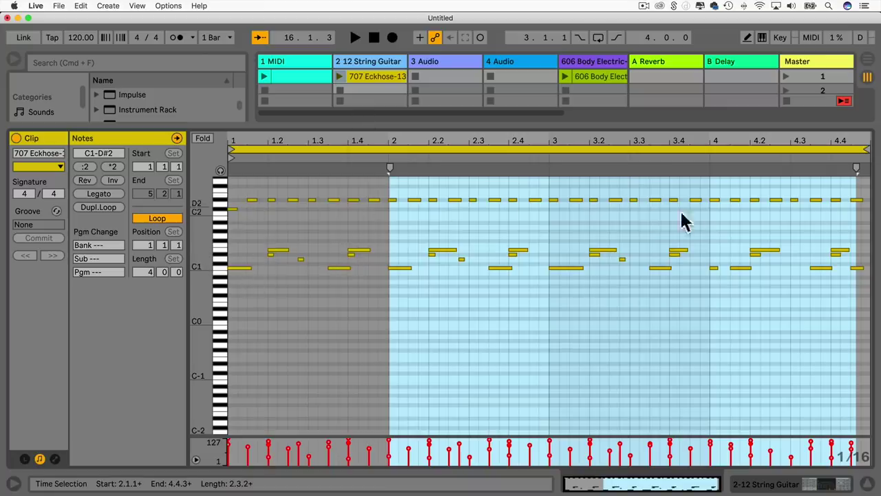
left_click_drag(366, 132, 366, 389)
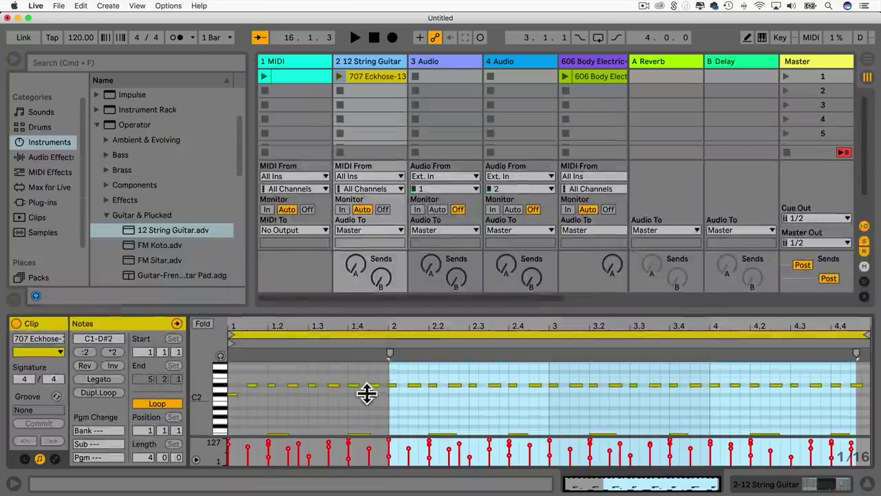
left_click(367, 75)
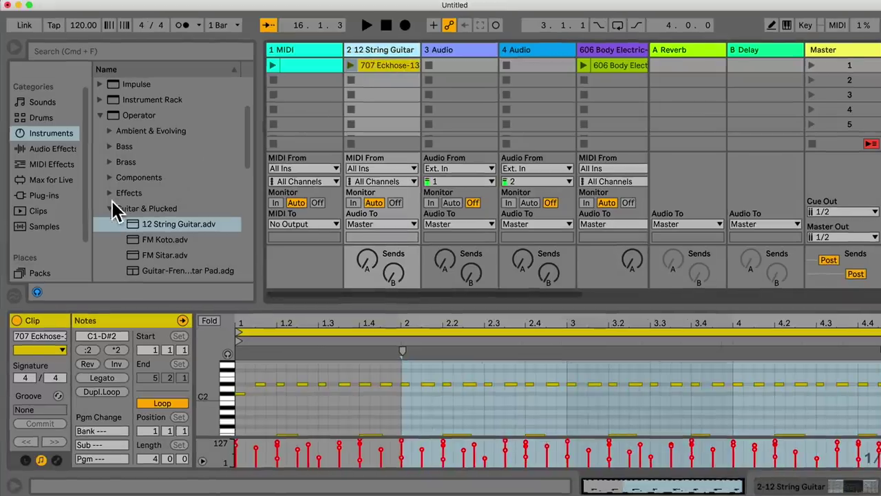
Replace the second track's instrument with Lex Kit.adg from the Drum Rack presets and launch the 707 Eckhose clip.
left_click(107, 215)
left_click(98, 124)
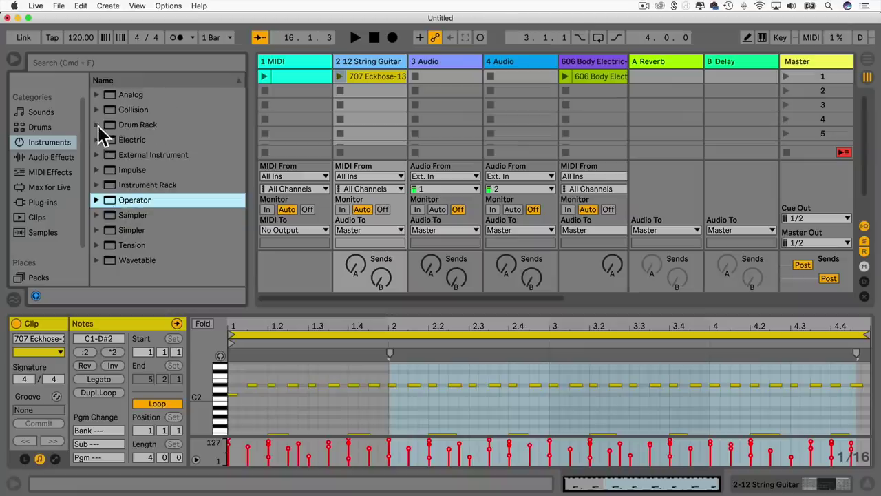
left_click(97, 124)
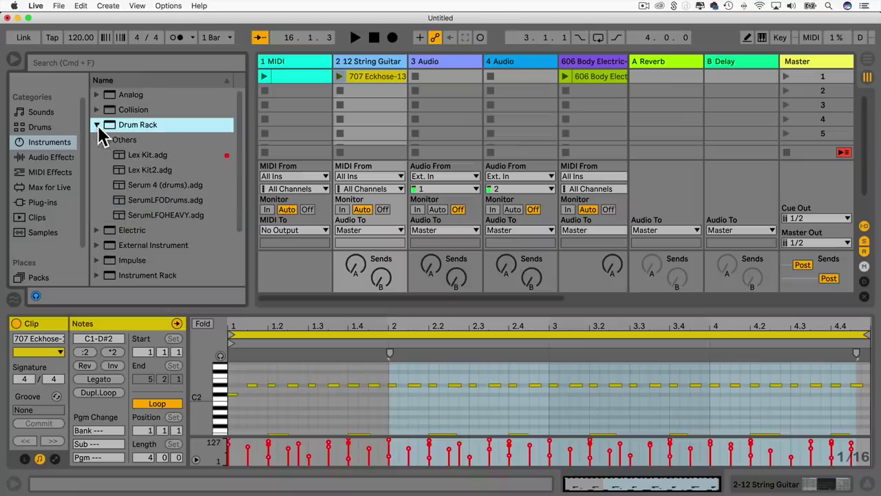
left_click(105, 140)
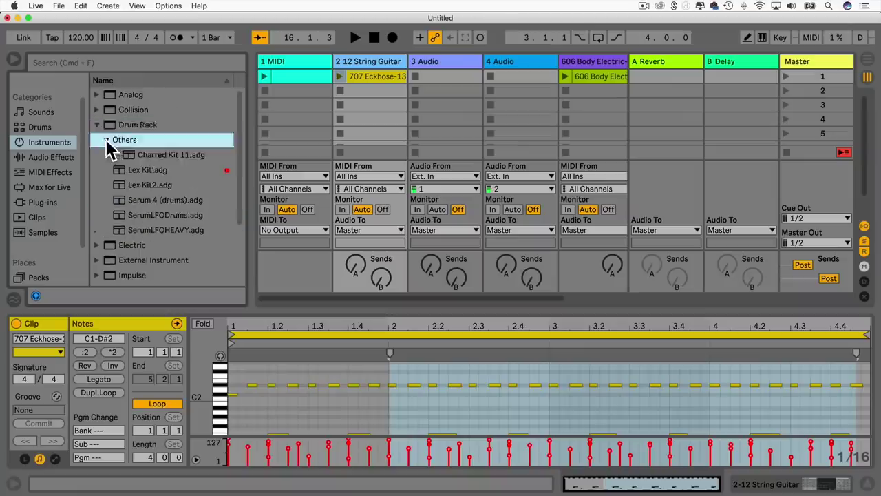
left_click(107, 139)
left_click(98, 125)
left_click(97, 125)
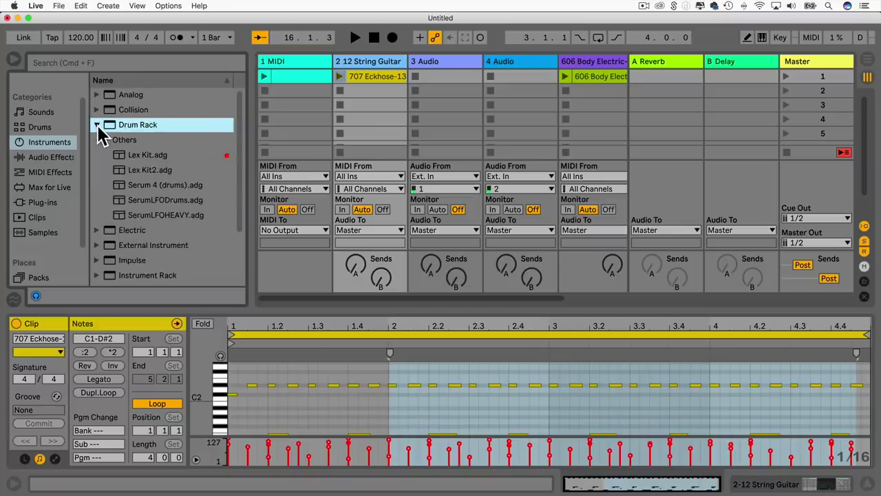
left_click(142, 156)
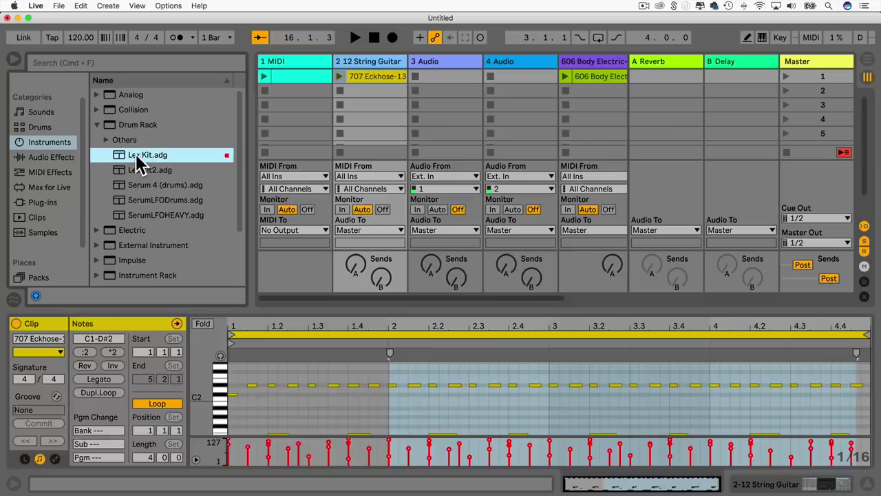
left_click(375, 62)
left_click(339, 75)
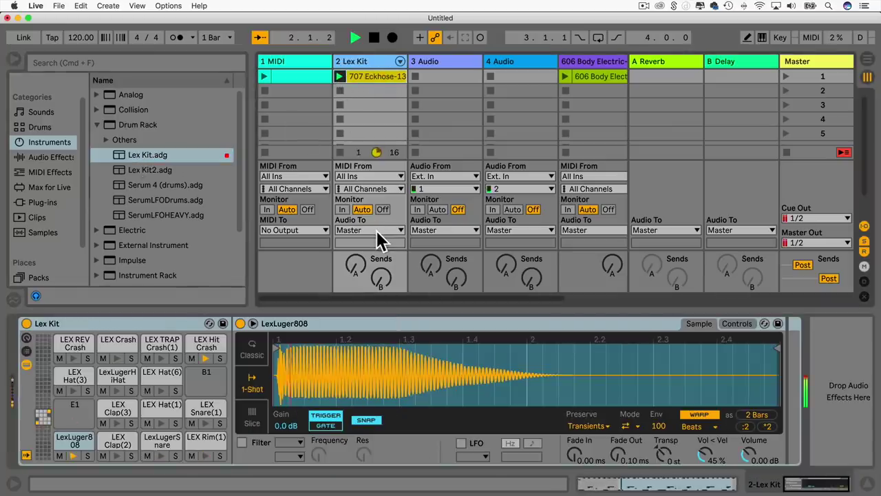
Lower the Lex Kit track's volume to -21.6 dB, checking the clip's notes and replaying it, and stop playback.
scroll(402, 226, "down", 3)
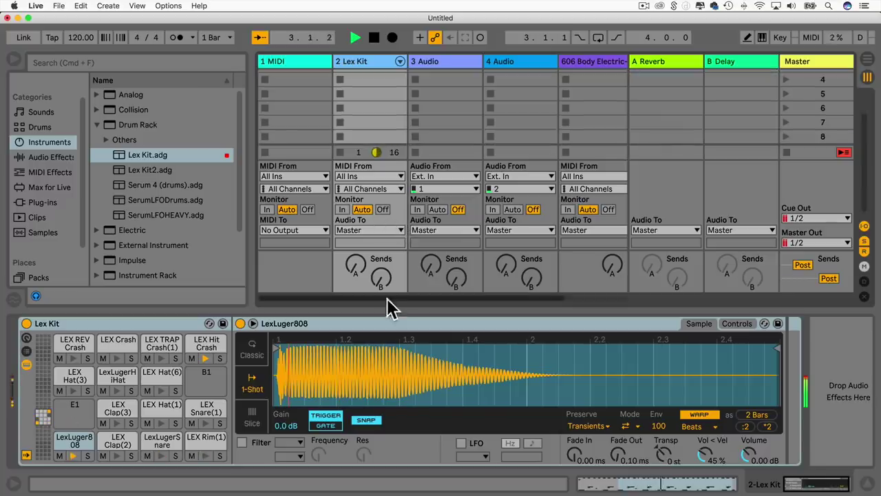
left_click_drag(383, 337, 384, 486)
left_click_drag(391, 386, 390, 408)
double_click(372, 75)
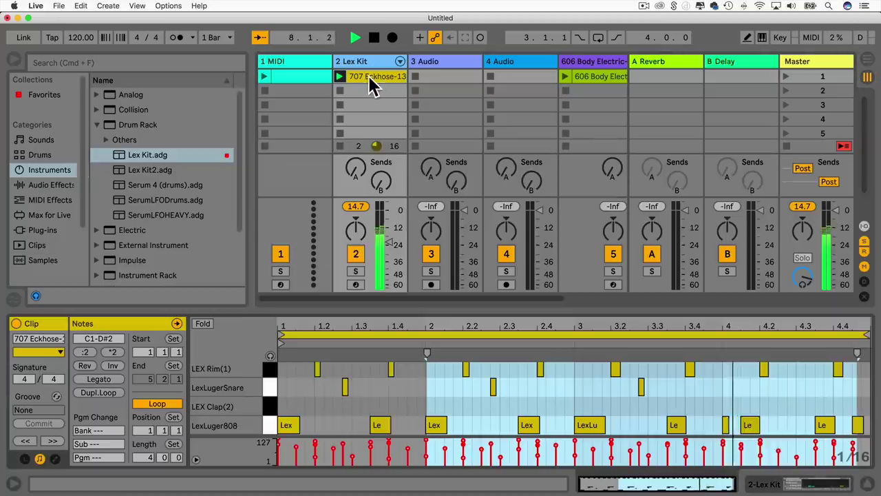
left_click_drag(351, 307, 396, 387)
key("space")
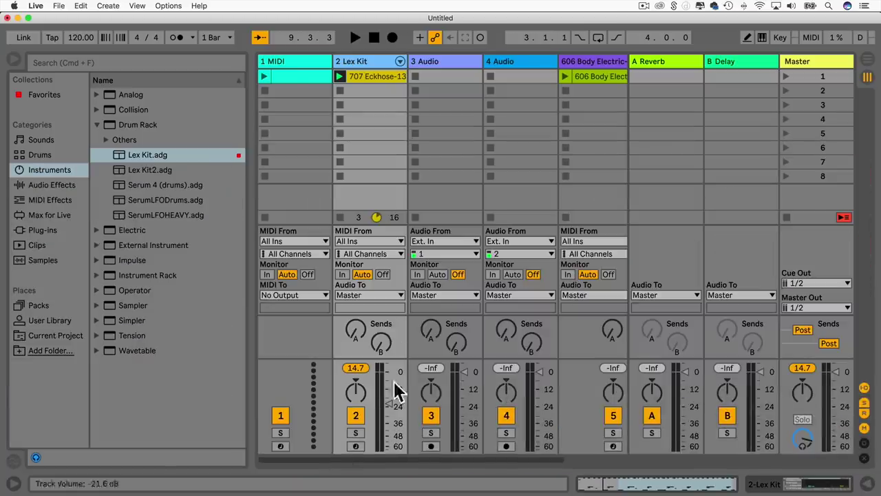
left_click(340, 75)
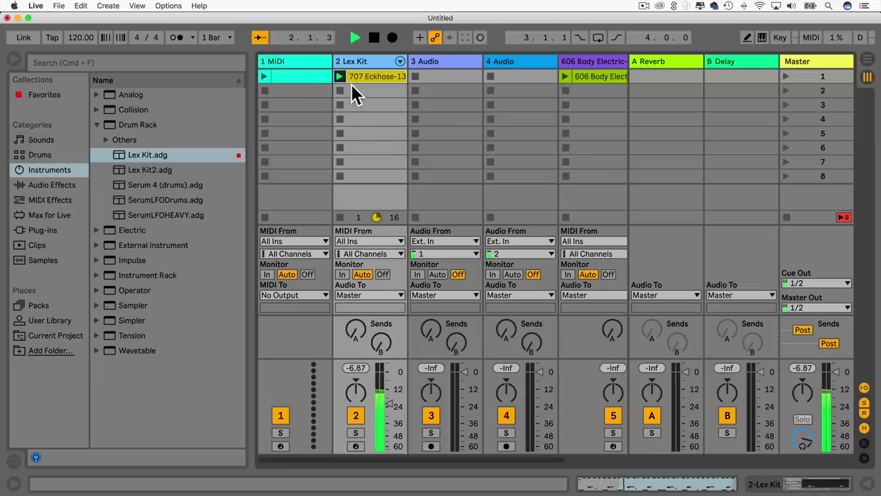
key("space")
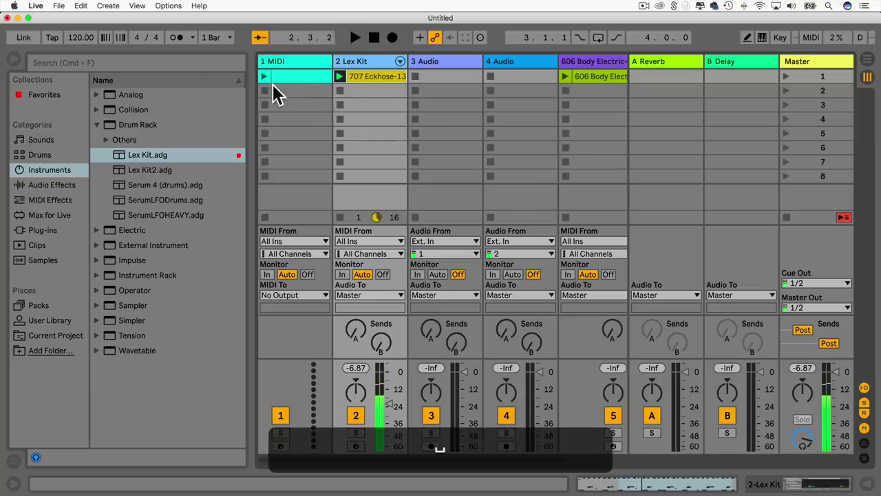
Delete the Lex Kit, audio and 606 Body Electric-94 tracks, and clear the clip from the remaining 1 MIDI track.
left_click(366, 60)
key("BackSpace")
left_click(453, 61)
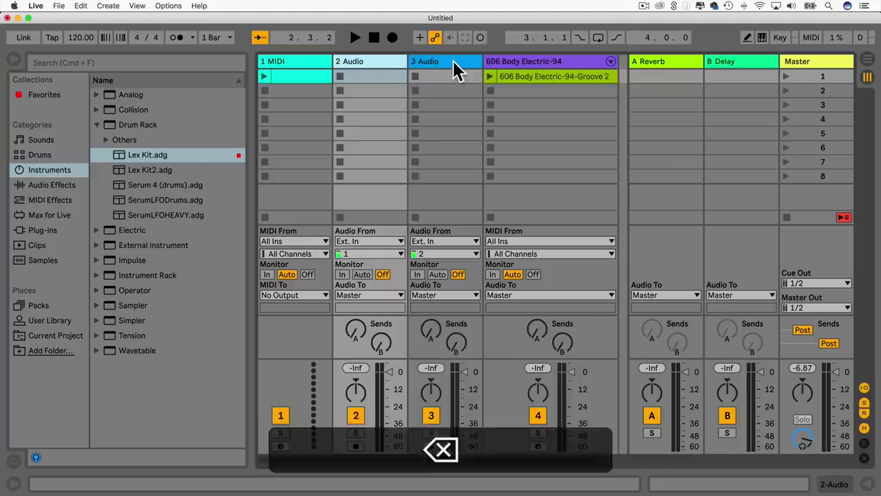
key("BackSpace")
key("BackSpace")
right_click(368, 59)
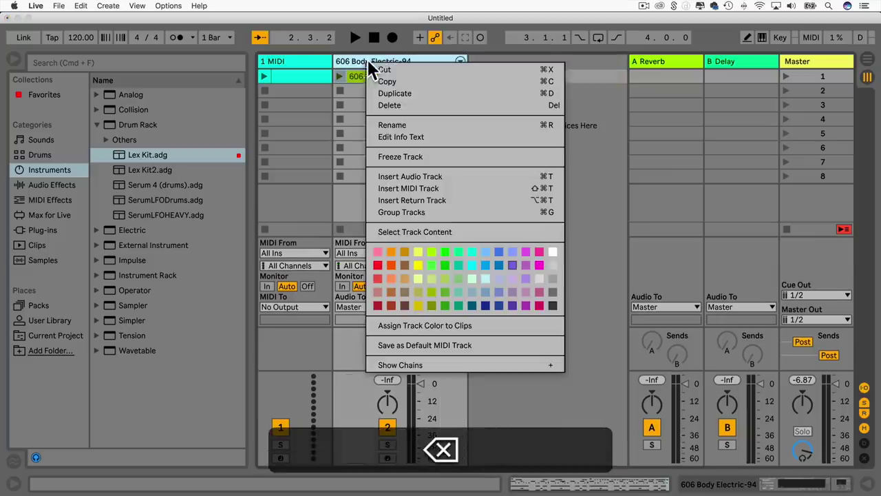
left_click(399, 100)
key("BackSpace")
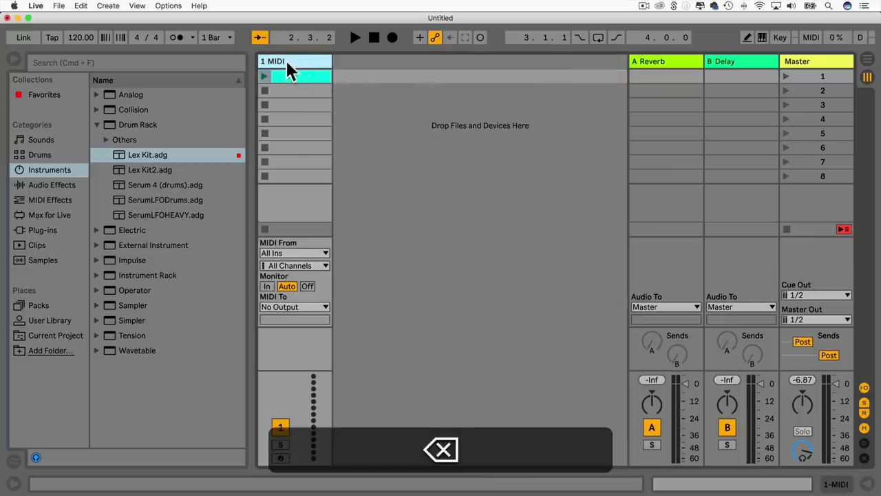
left_click(302, 75)
key("BackSpace")
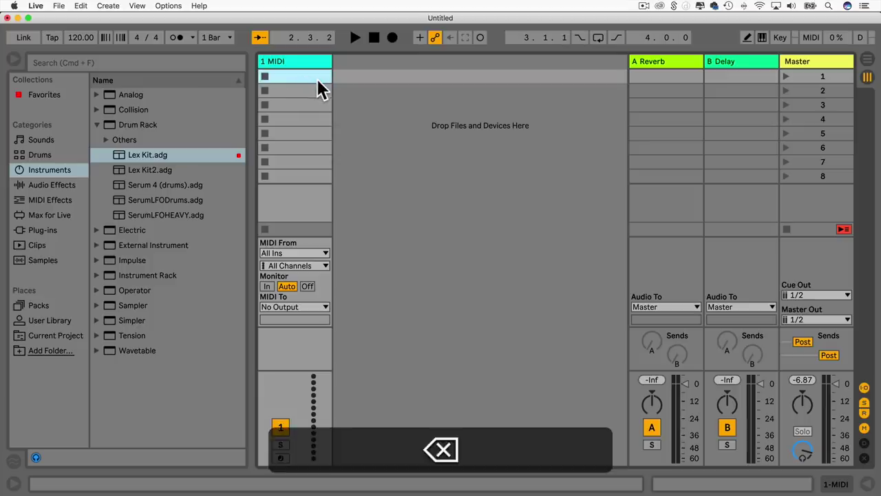
Look through the track creation commands and insert a new MIDI track beside 1 MIDI.
left_click(106, 5)
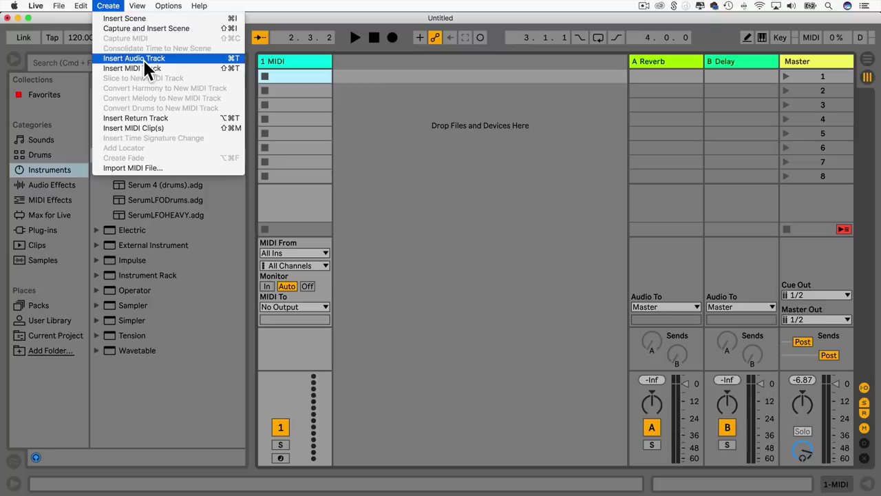
left_click(109, 6)
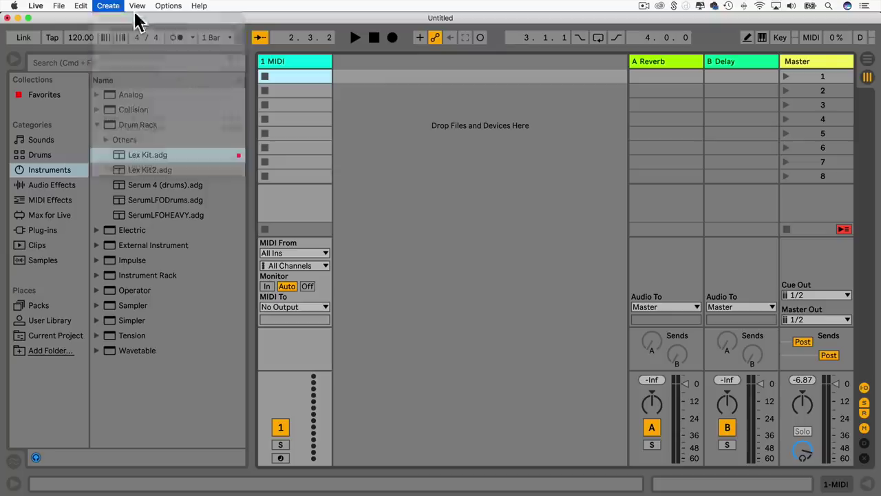
key("super+shift+t")
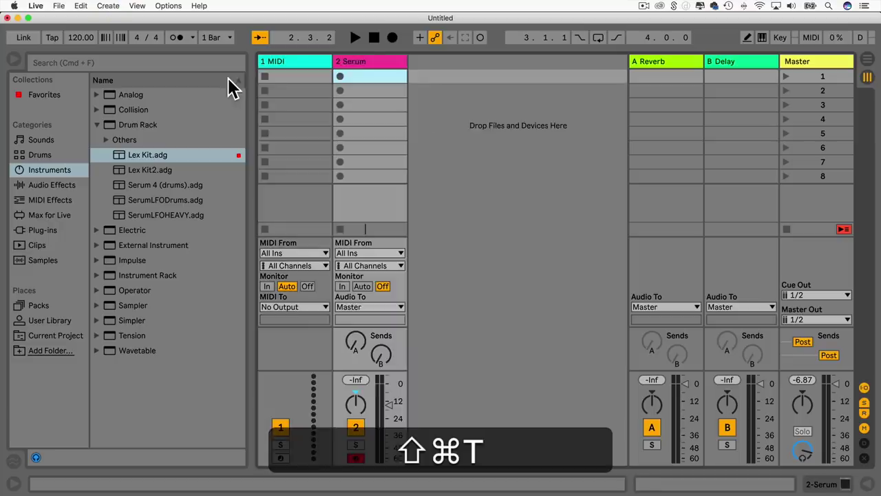
Remove the Serum instrument from the second track.
double_click(362, 60)
left_click(79, 326)
key("BackSpace")
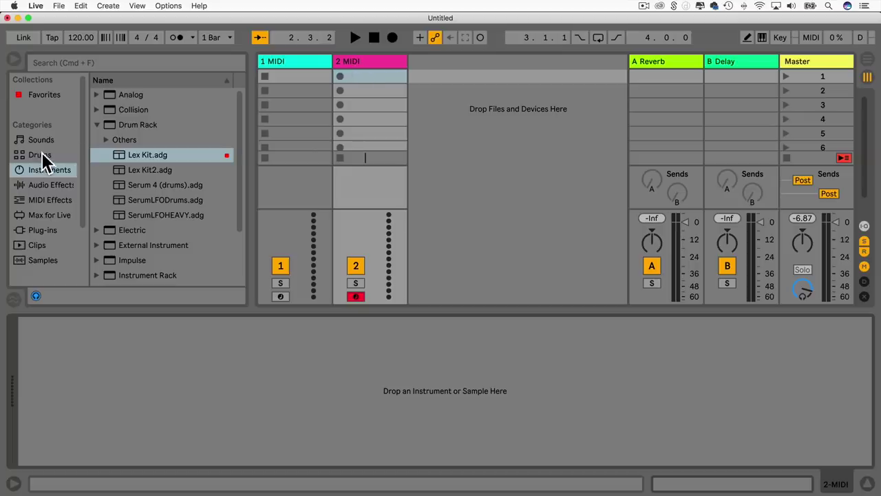
Look at the Audio Units and VST folders in the browser's Plug-ins category.
scroll(42, 153, "down", 5)
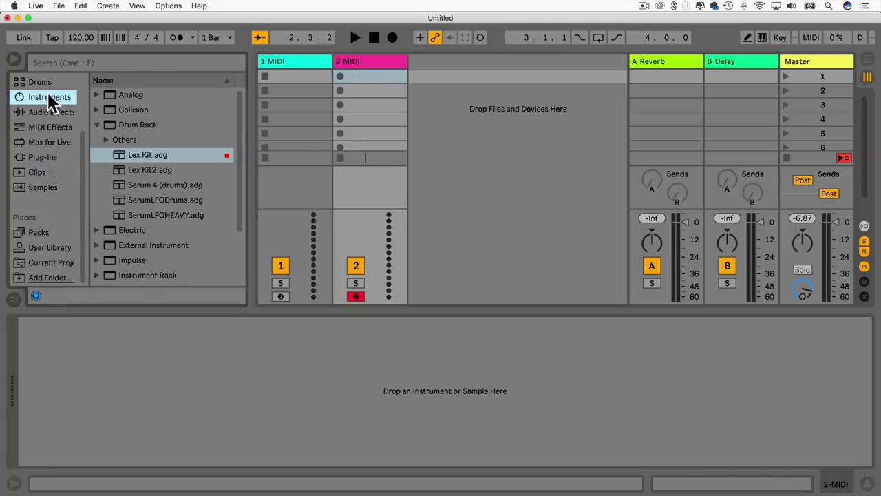
left_click(43, 157)
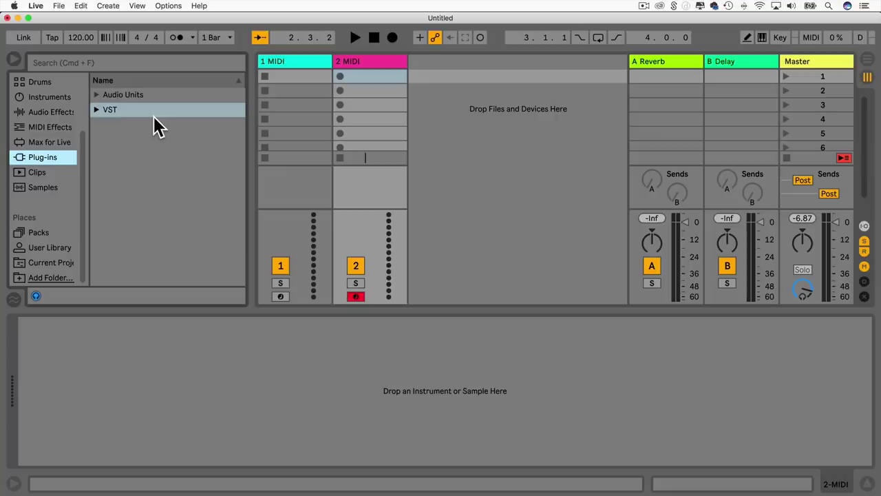
scroll(59, 126, "up", 3)
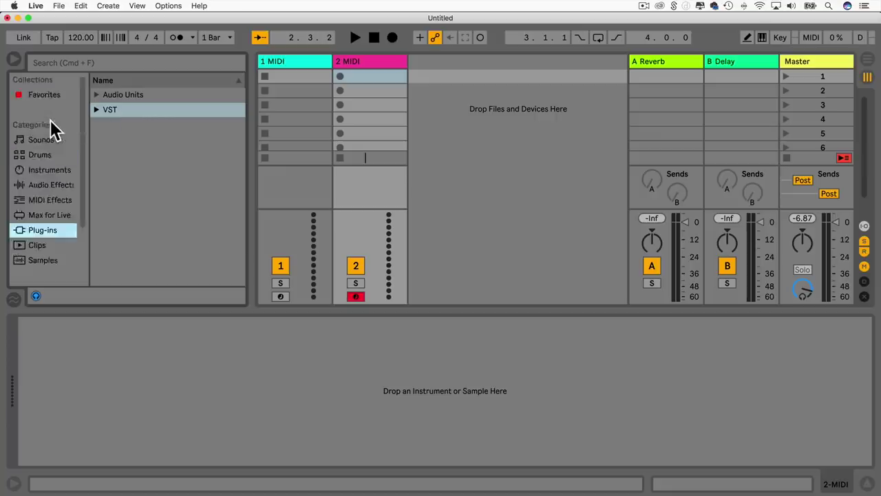
Insert two new audio tracks after 2 MIDI.
left_click(354, 61)
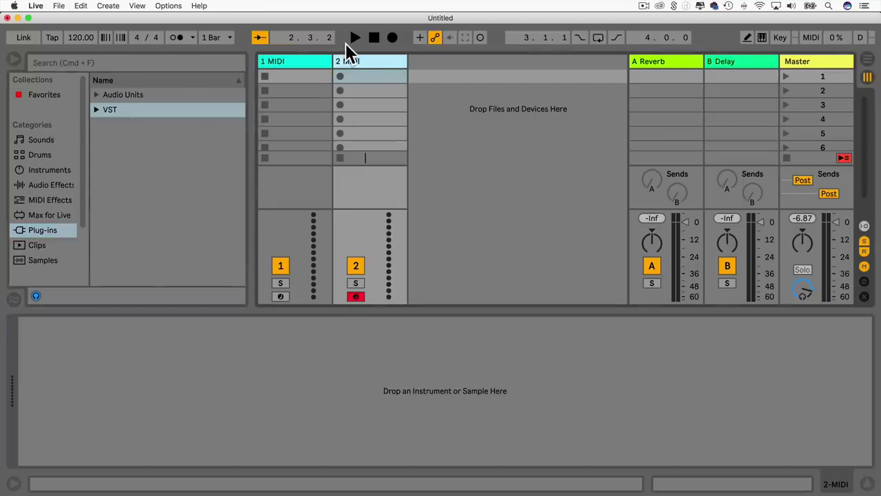
key("super+t")
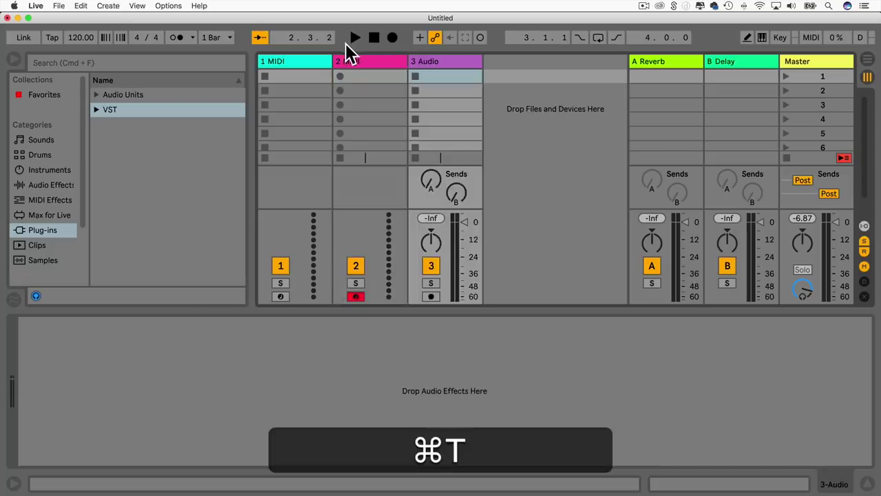
key("super+t")
Select the MIDI and audio tracks in turn to compare their mixer strips and device areas.
left_click(465, 61)
left_click(308, 62)
left_click(372, 62)
left_click(455, 62)
left_click(520, 63)
left_click(460, 62)
left_click(386, 64)
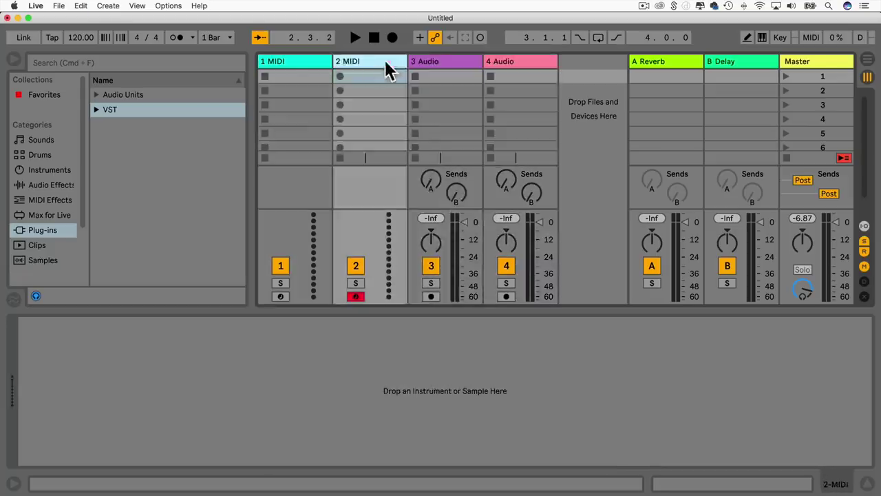
left_click(283, 61)
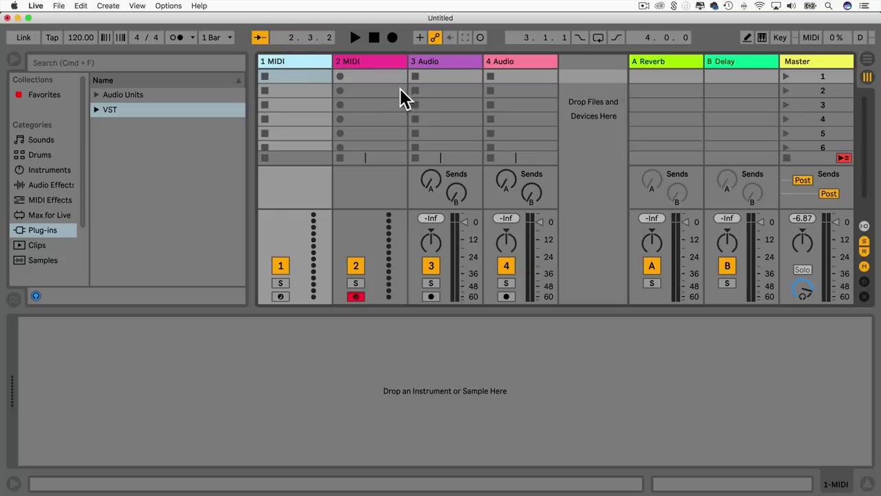
Open the recent set EQ.als without saving the changes to the untitled set.
left_click(59, 6)
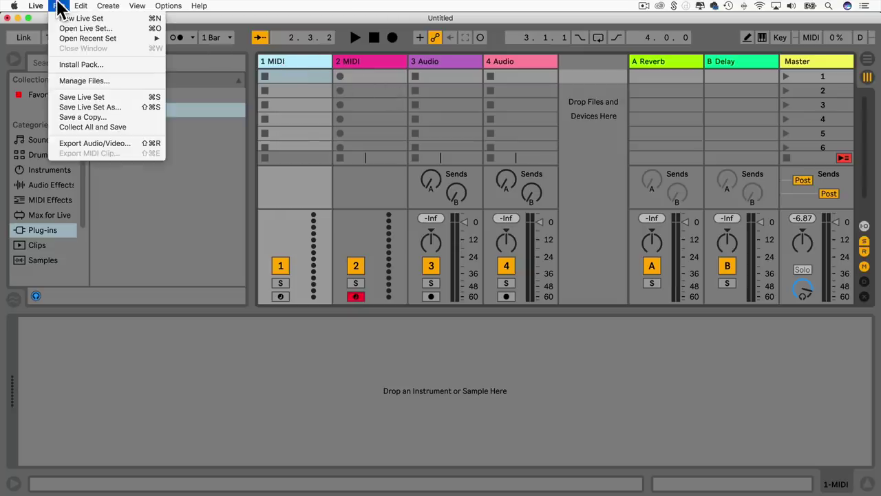
mouse_move(91, 41)
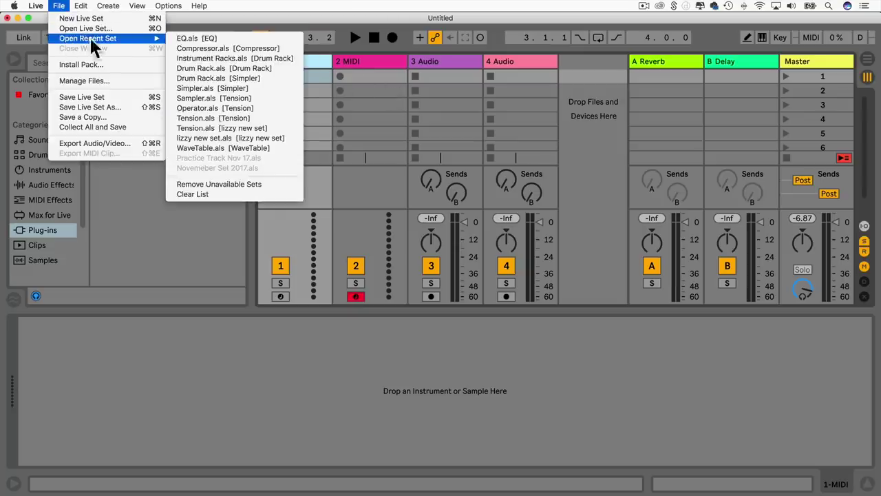
left_click(226, 38)
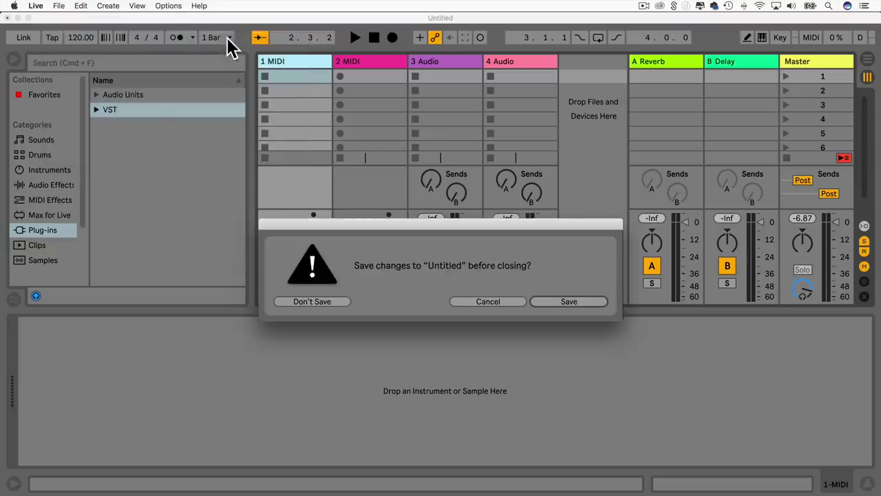
left_click(315, 303)
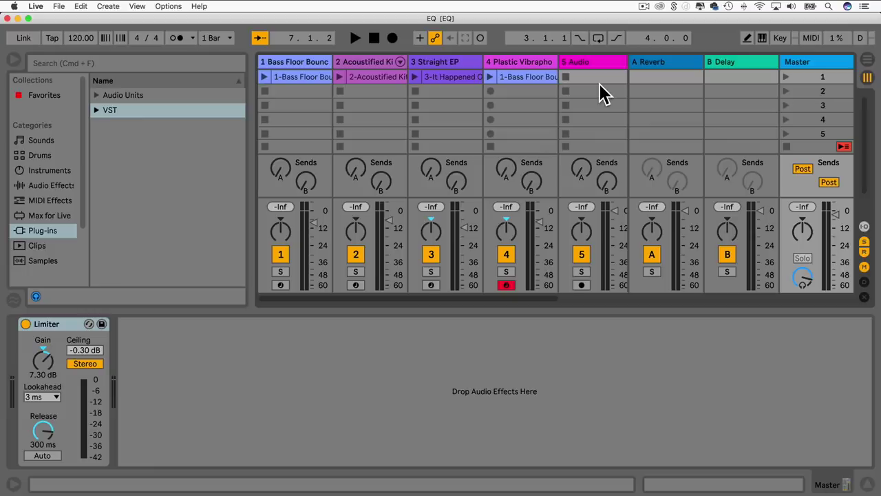
Check the set's Arrangement View and return to Session View.
key("Tab")
scroll(396, 191, "left", 10)
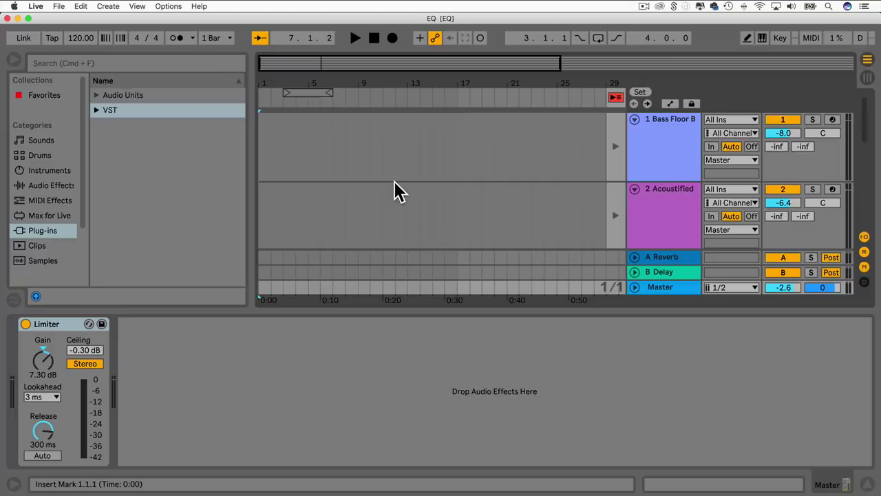
key("Tab")
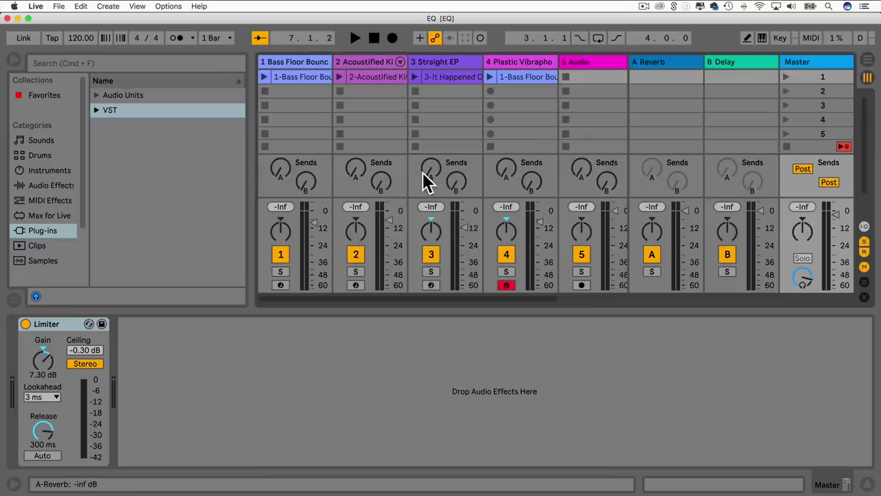
Show the Bass Floor Bounce track's devices, play its clip and stop playback.
left_click(284, 61)
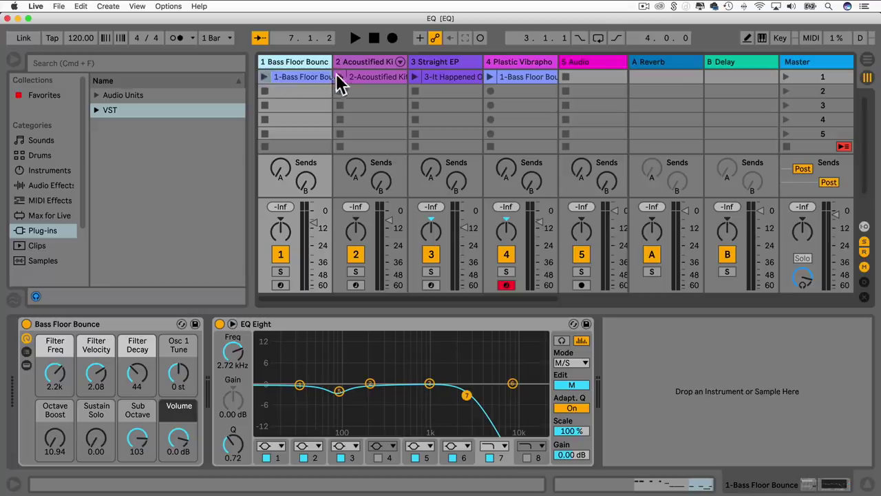
left_click(265, 77)
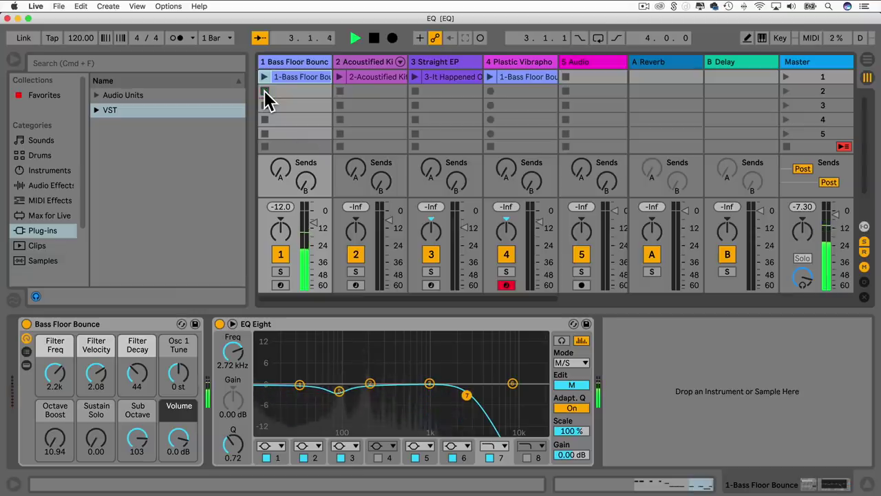
key("space")
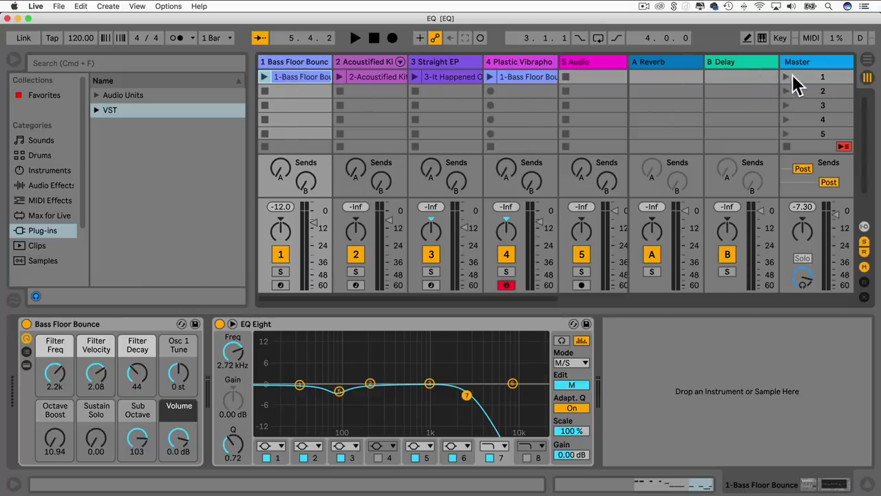
Move the Plastic Vibraphone and Straight EP clips to scene 2, leaving the bass and drum clips in scene 1.
left_click_drag(527, 81, 526, 93)
left_click_drag(448, 78, 445, 91)
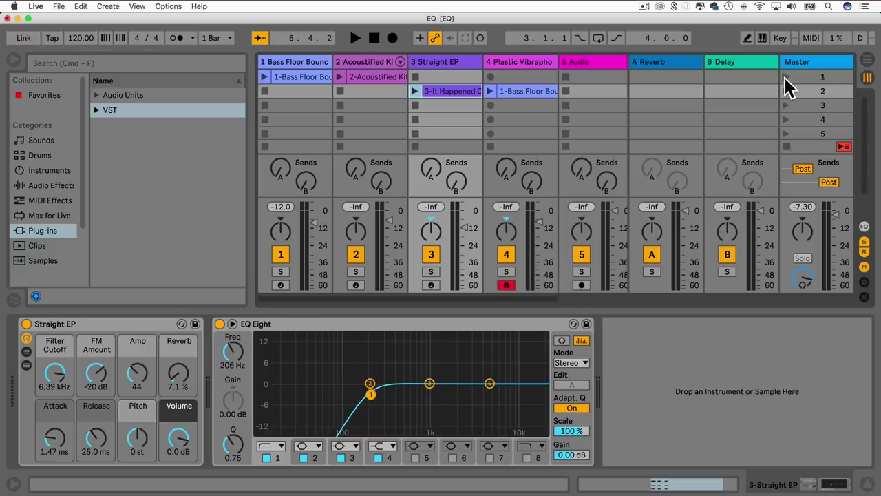
left_click(294, 80)
left_click(360, 81)
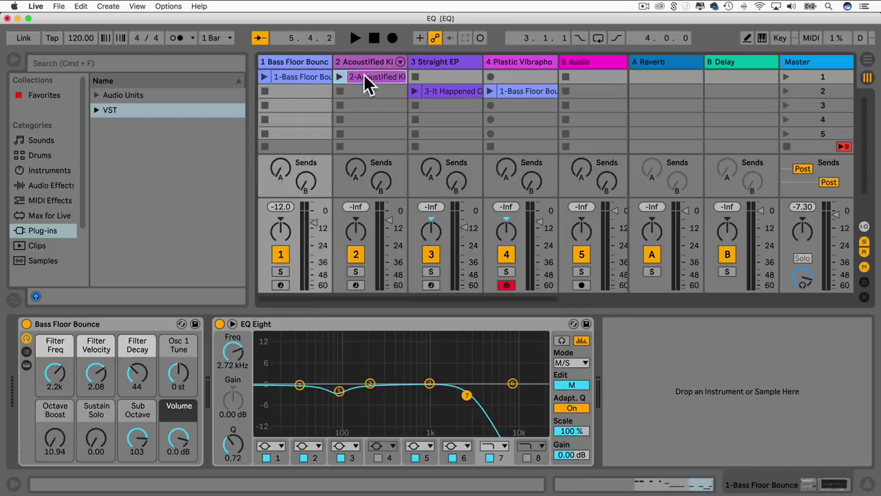
Launch scene 1, replay it from the start and stop playback.
left_click(787, 77)
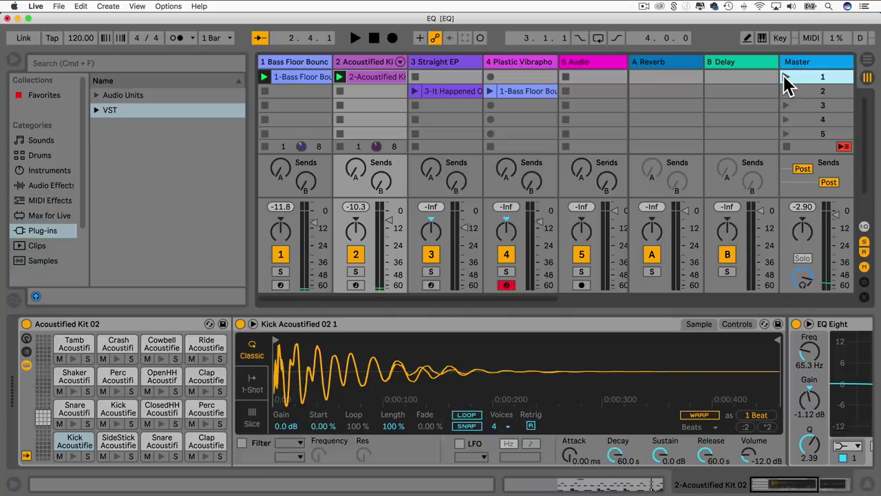
key("space")
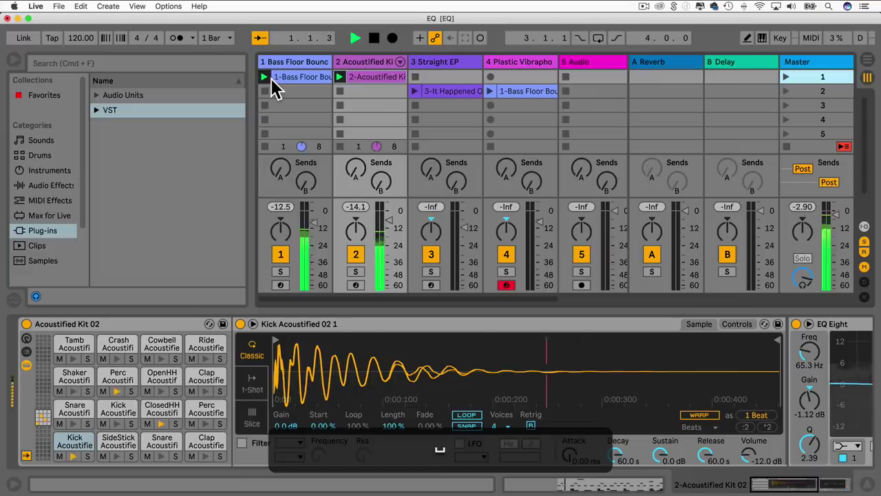
key("space")
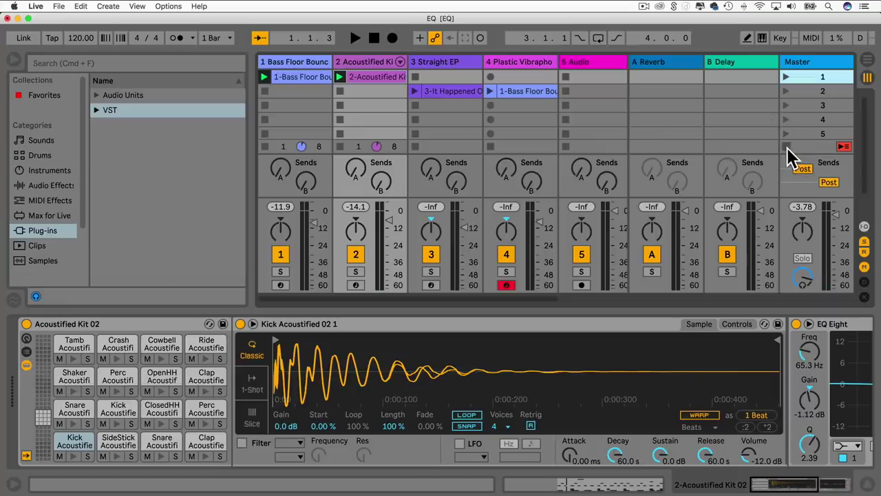
Stop all clips at once, run the transport without them and stop it.
left_click(788, 147)
key("space")
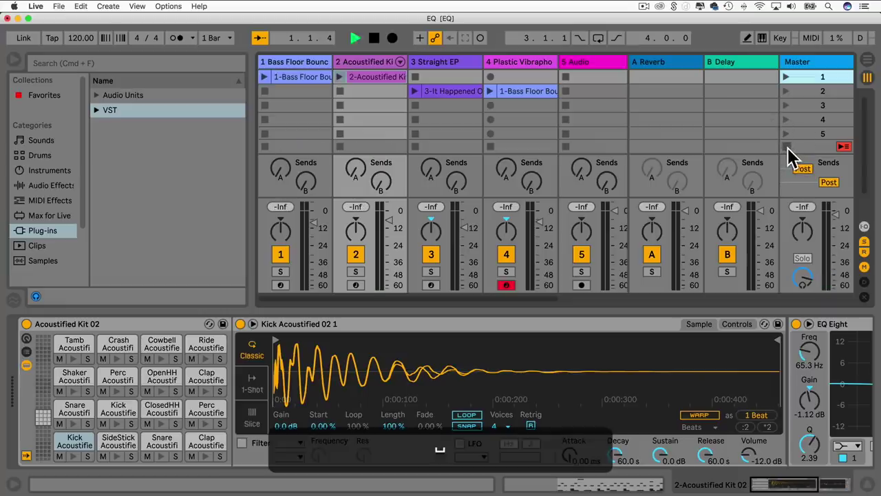
left_click(374, 39)
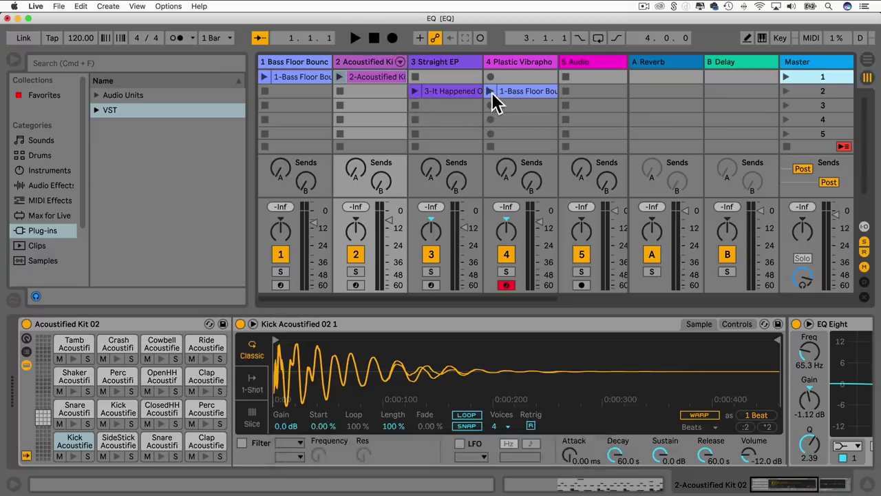
Launch the Plastic Vibraphone, Acoustified Kit and Straight EP clips one after another.
left_click(490, 91)
left_click(338, 75)
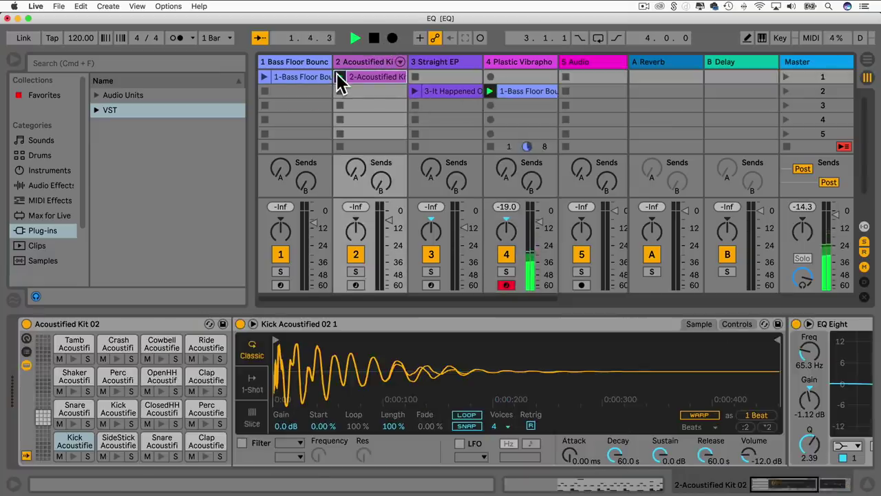
left_click(413, 91)
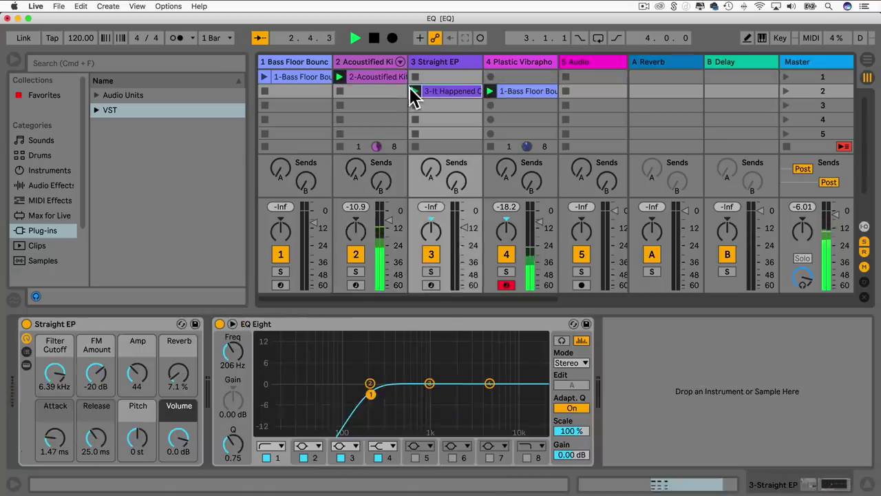
Stop the Plastic Vibraphone clip, bring in the Bass Floor Bounce clip, and stop the Straight EP and Bass Floor Bounce tracks.
left_click(491, 147)
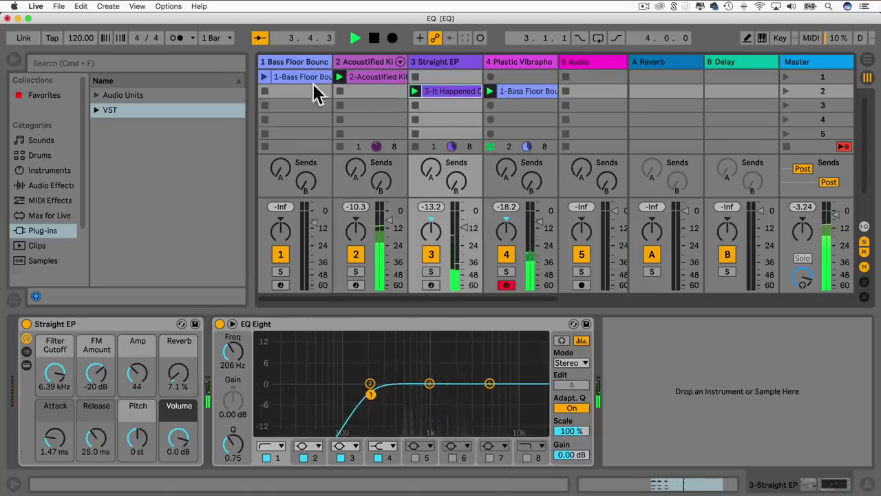
left_click(265, 77)
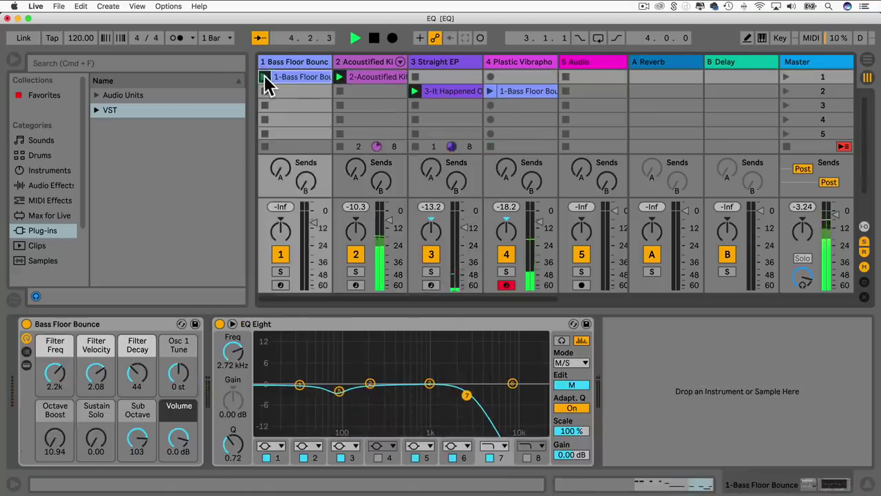
left_click(415, 146)
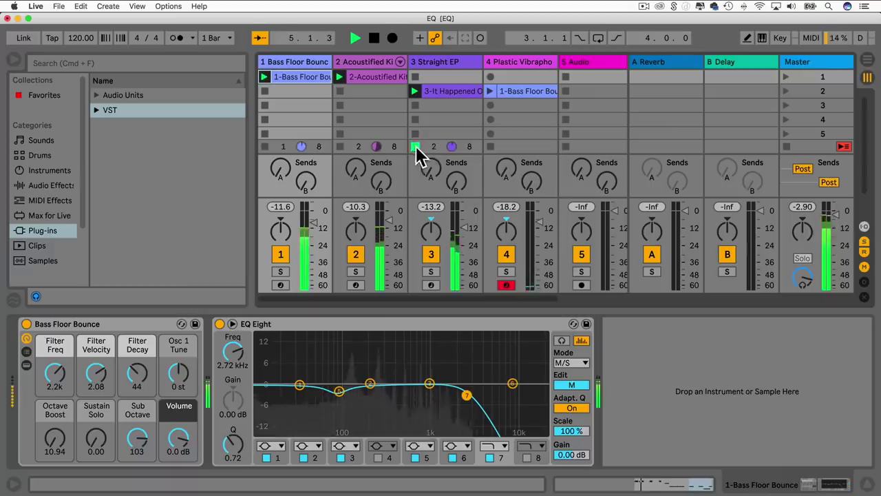
left_click(264, 146)
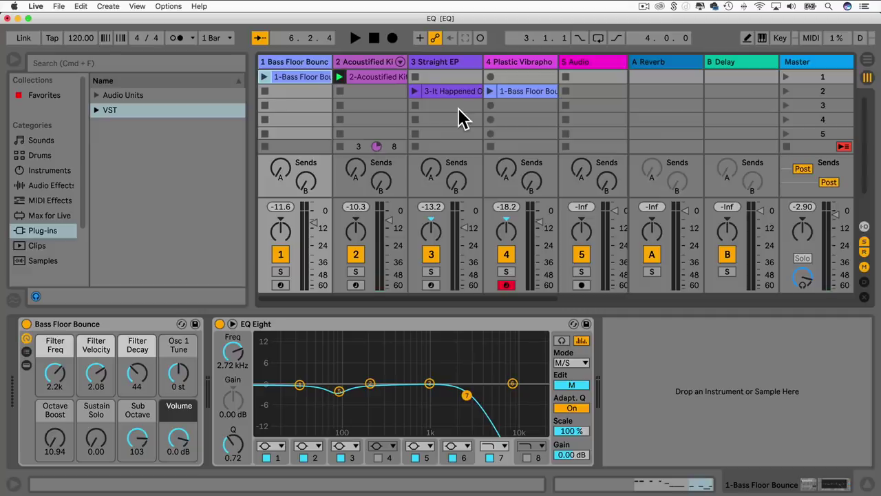
Copy the Plastic Vibraphone track's clip from scene 2 into scene 3 and open the copy's notes.
left_click(522, 97)
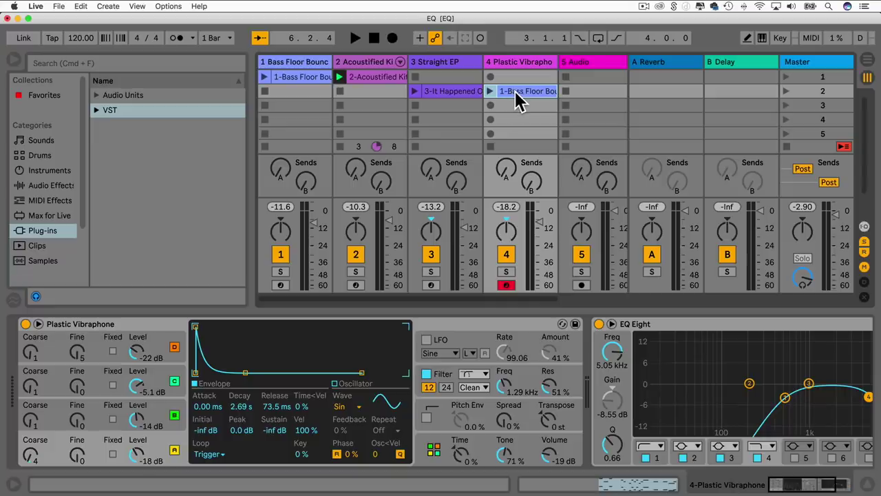
left_click_drag(515, 91, 515, 104)
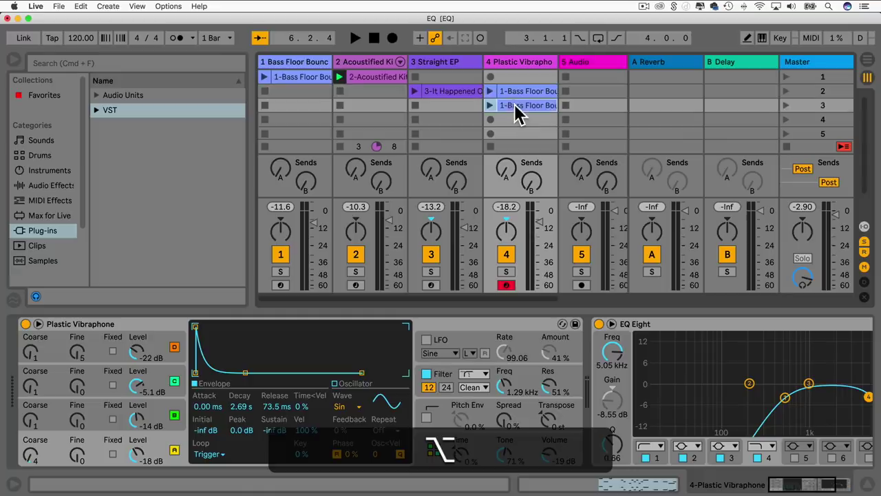
left_click(515, 110)
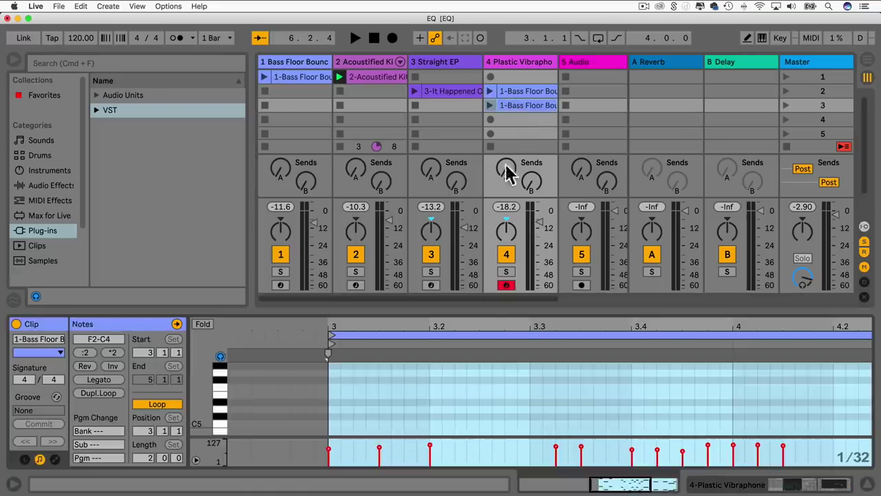
Enlarge the note editor and delete the copied clip's notes between 3.3 and 4.2.
left_click_drag(468, 281, 468, 34)
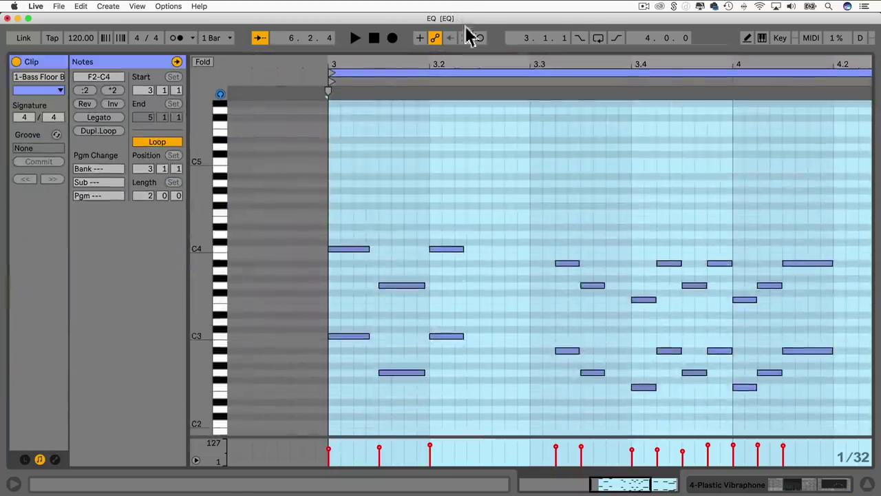
left_click_drag(543, 218, 834, 425)
key("BackSpace")
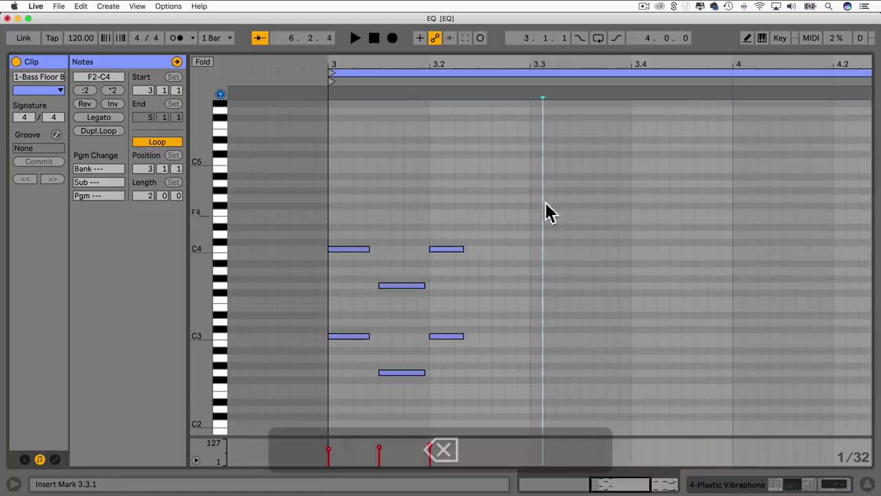
Collapse the note editor and colour the Plastic Vibraphone clip in scene 3 black.
left_click_drag(457, 44, 470, 362)
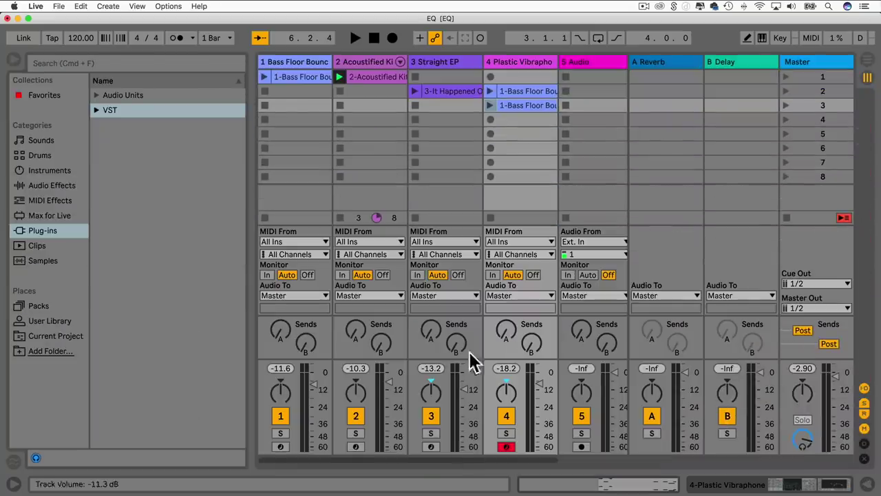
right_click(520, 107)
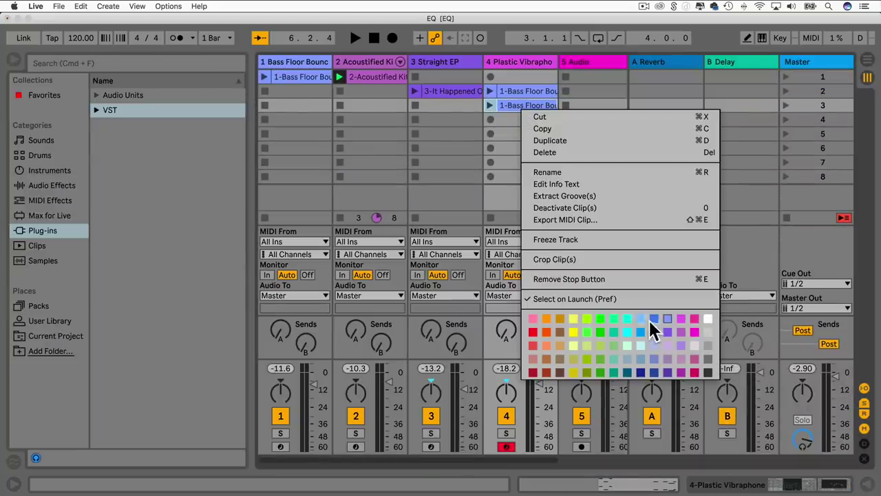
left_click(710, 367)
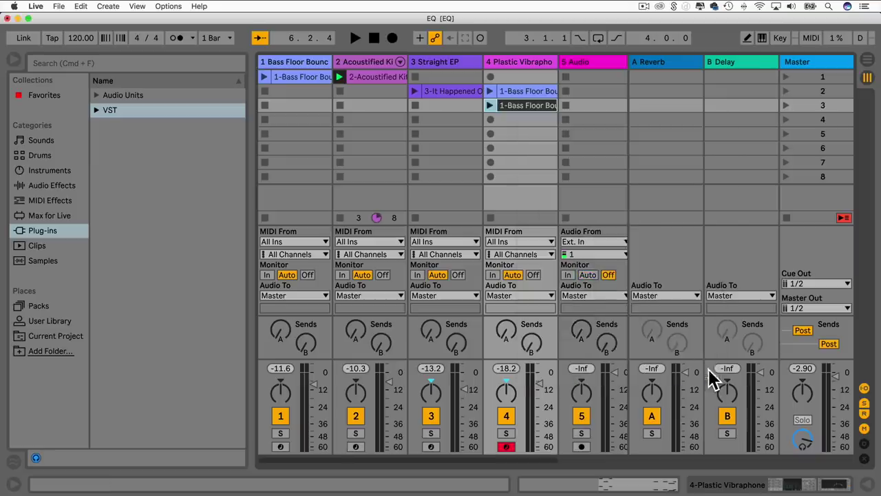
Copy the Straight EP clip from scene 2 into scene 3 and colour the copy white.
left_click(446, 93)
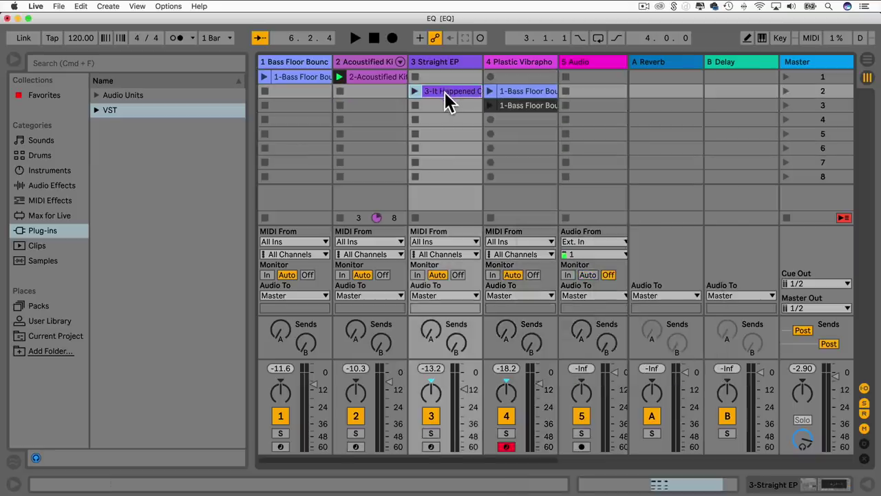
left_click_drag(446, 90, 445, 102)
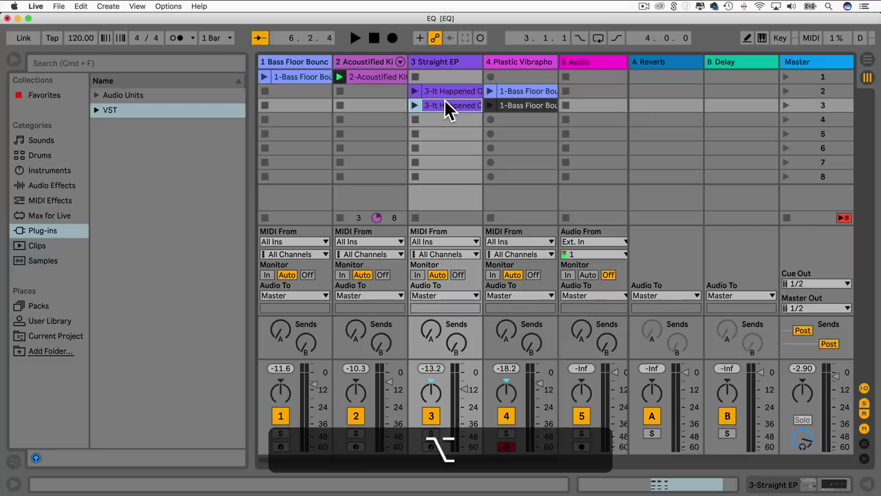
right_click(444, 103)
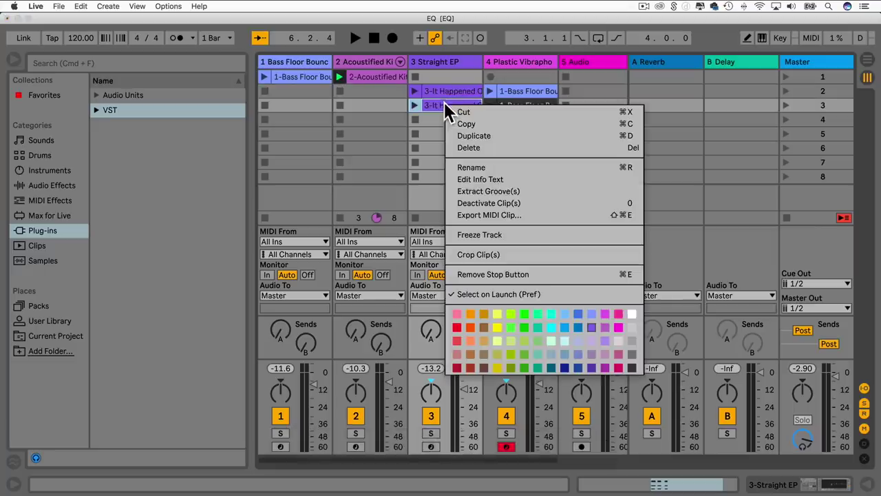
left_click(632, 312)
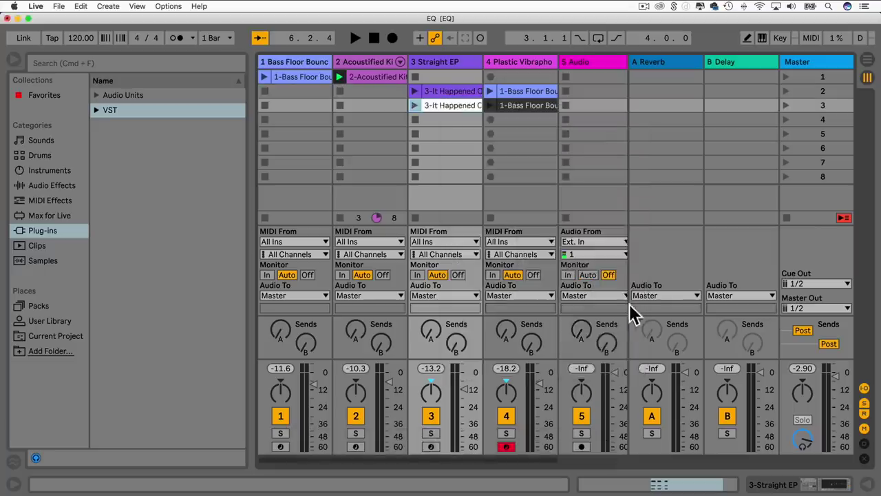
Add copies of the white Straight EP clip's last chord at 3.4, 3.4.3 and 4.1, then collapse the note editor.
double_click(454, 106)
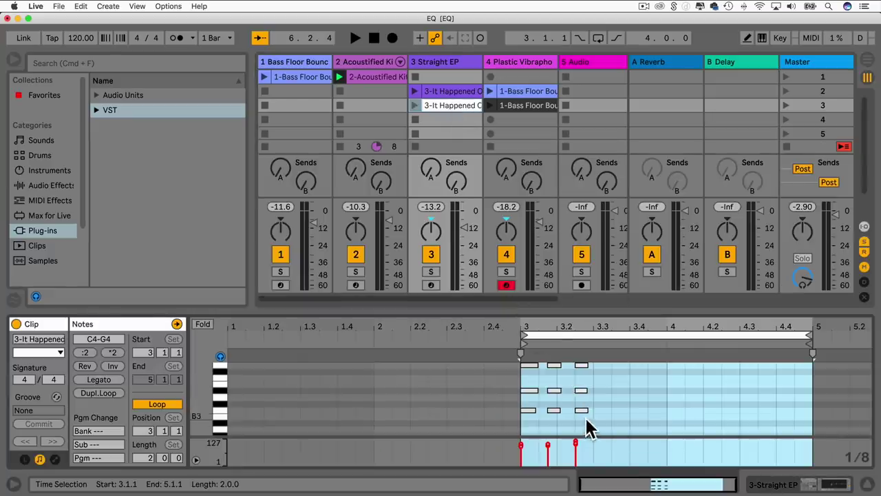
left_click_drag(584, 415, 580, 371)
key("alt")
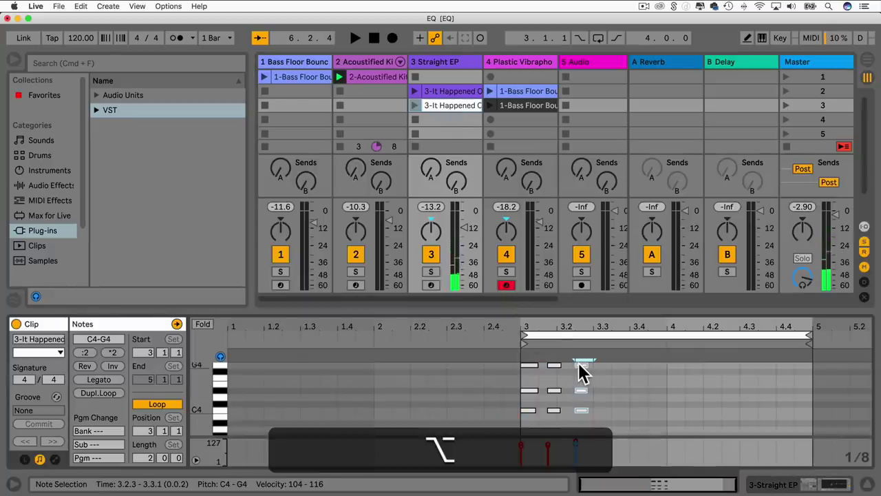
left_click_drag(578, 362, 672, 366)
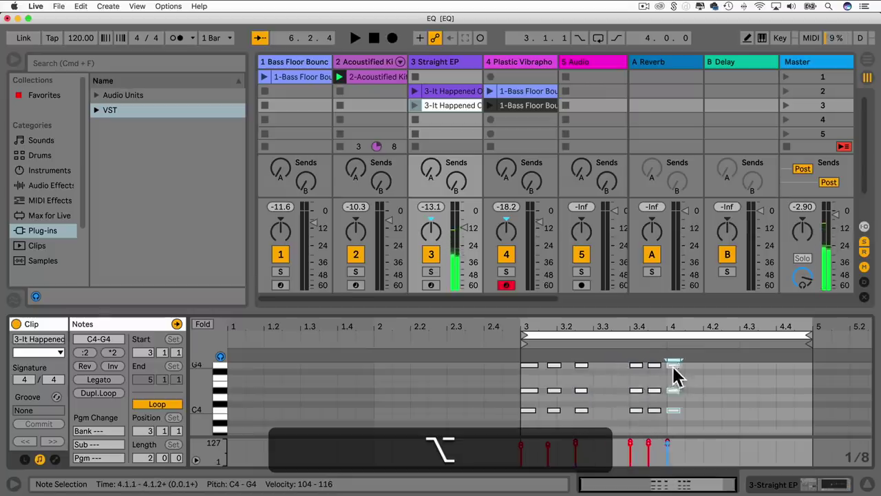
left_click_drag(581, 309, 580, 475)
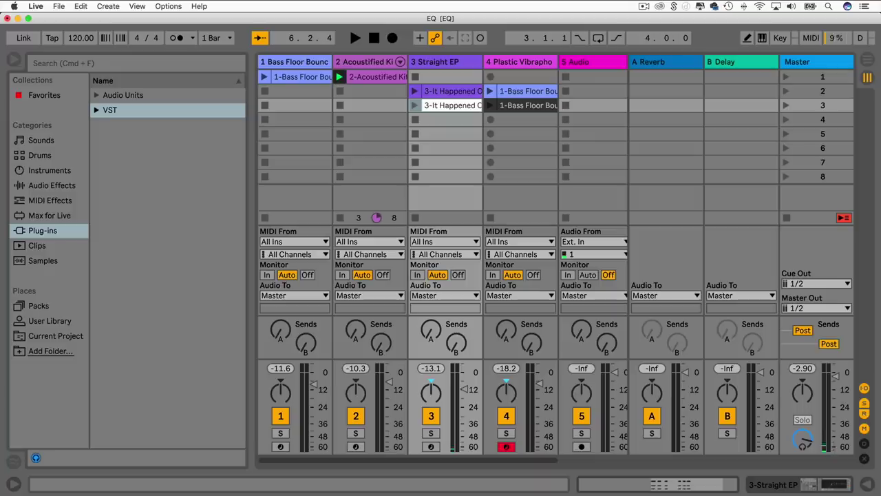
Stop all clips, copy the Acoustified Kit clip from scene 1 into scene 3 and open the copy's notes.
left_click(785, 218)
left_click(367, 76)
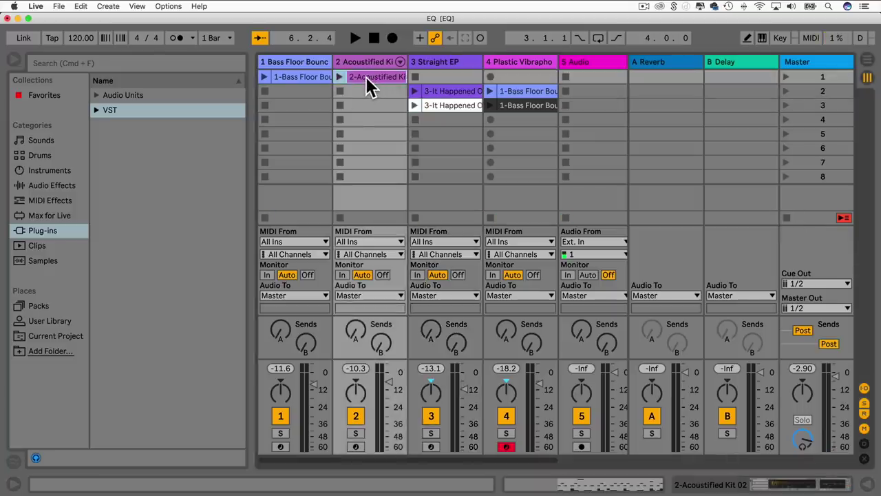
left_click_drag(366, 78, 365, 107)
double_click(366, 105)
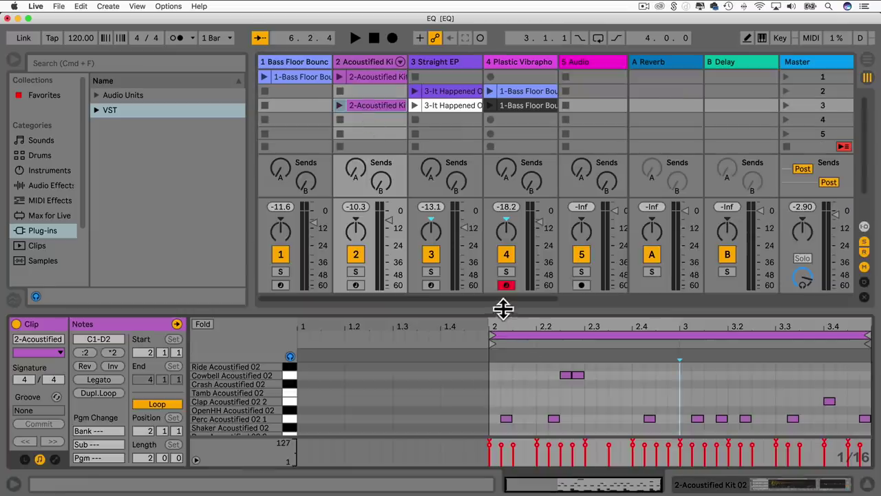
Enlarge the note editor, delete the drum copy's notes above the Snare row except the last percussion hit, and shrink the editor again.
left_click_drag(503, 309, 468, 144)
left_click_drag(502, 374, 858, 233)
key("BackSpace")
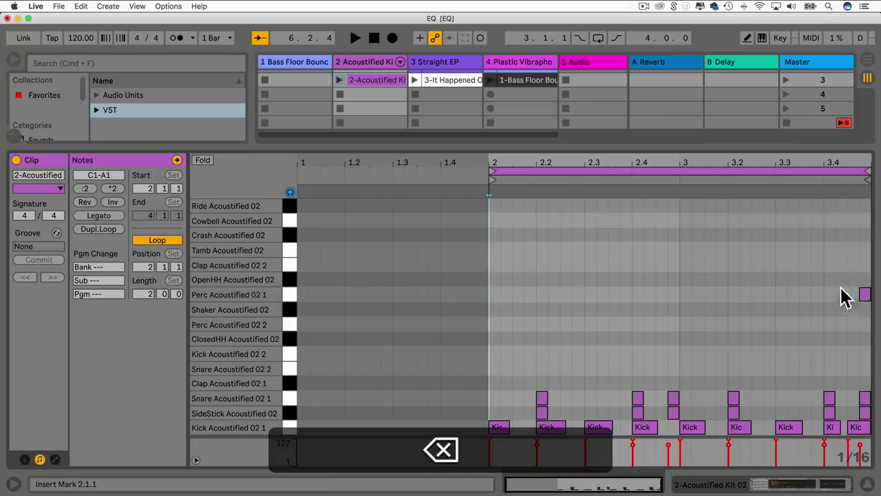
left_click_drag(446, 147, 377, 264)
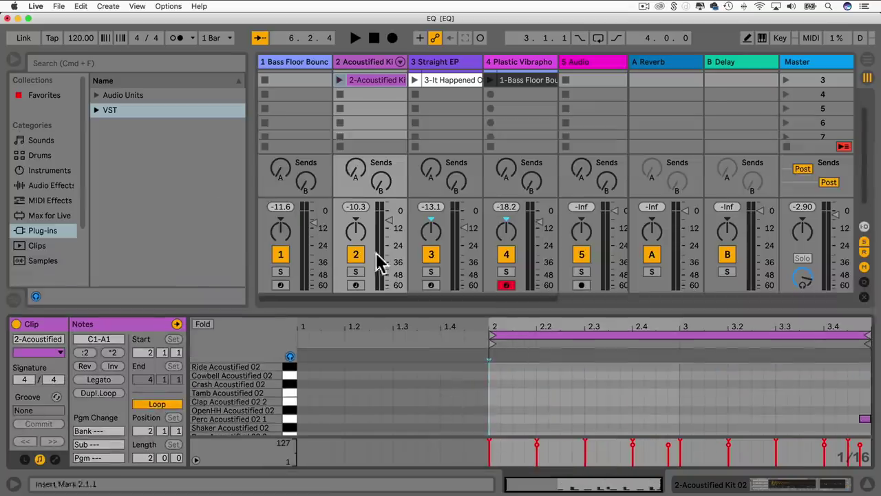
Colour the Acoustified Kit clip in scene 3 yellow and collapse the clip view.
scroll(373, 103, "up", 2)
right_click(373, 108)
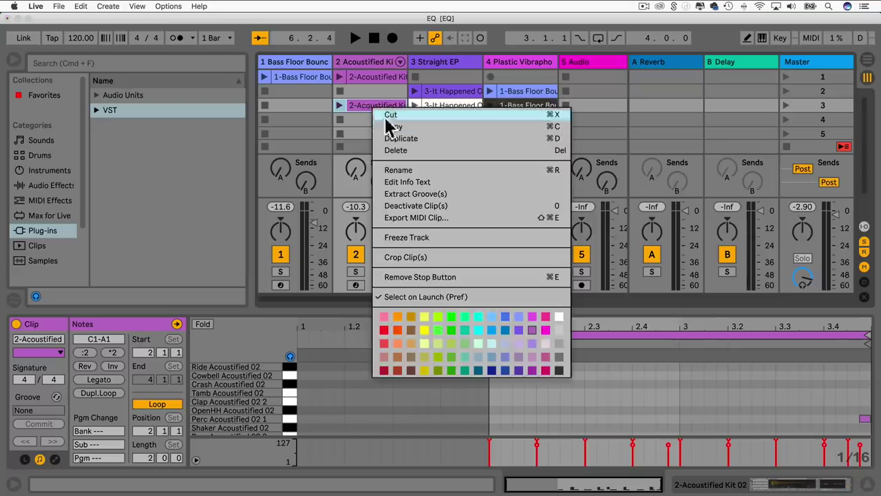
left_click(522, 319)
right_click(368, 109)
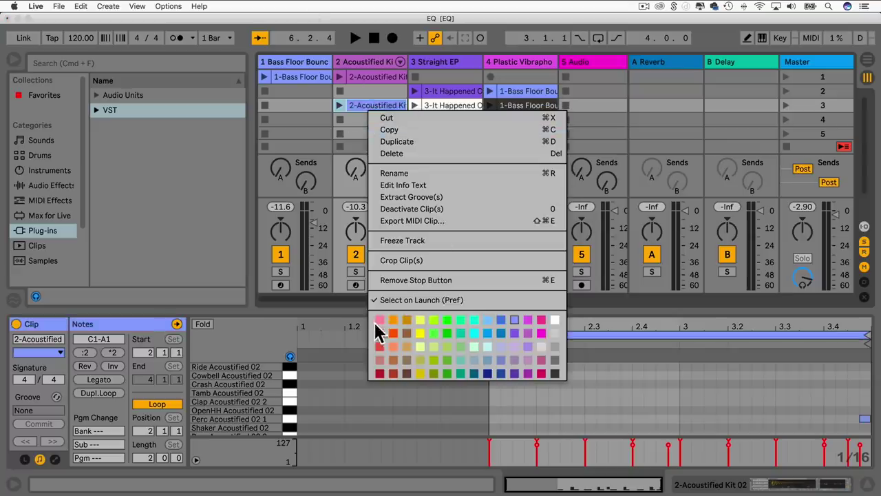
left_click(421, 332)
left_click(367, 131)
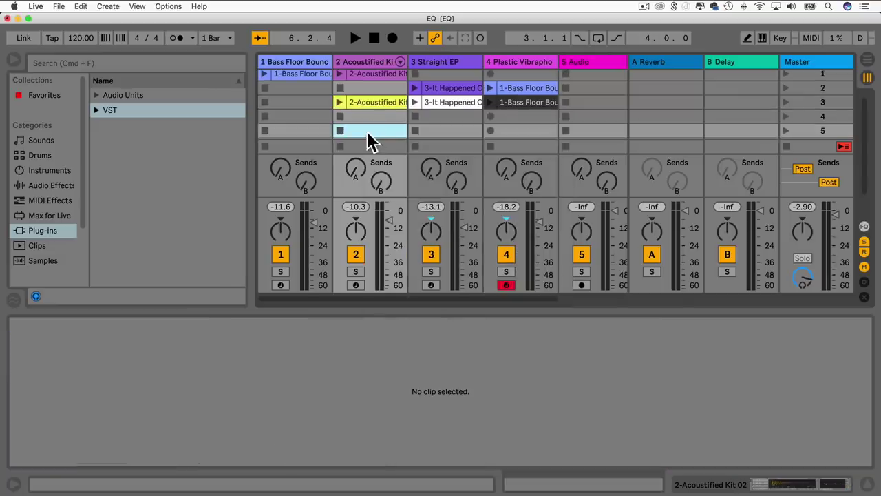
left_click_drag(395, 311, 408, 493)
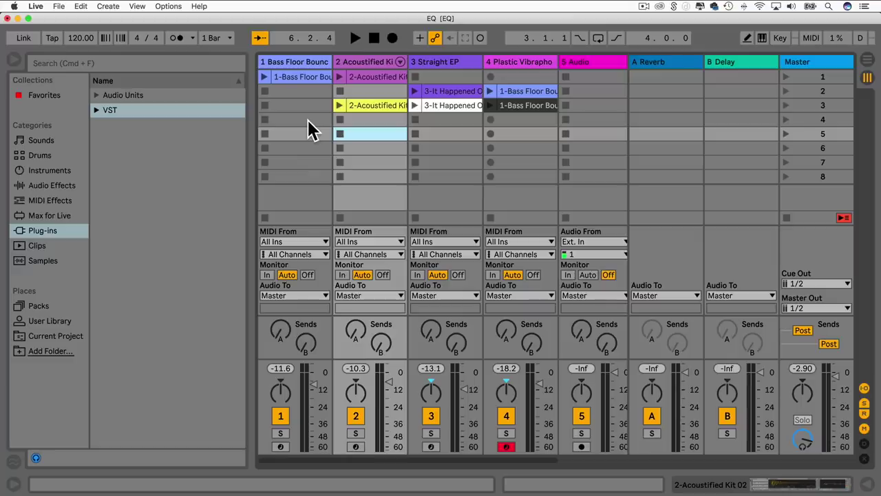
Place the yellow Acoustified Kit clip in scene 1, the purple one in scene 2, and the Bass Floor Bounce clip in scene 3.
left_click(430, 86)
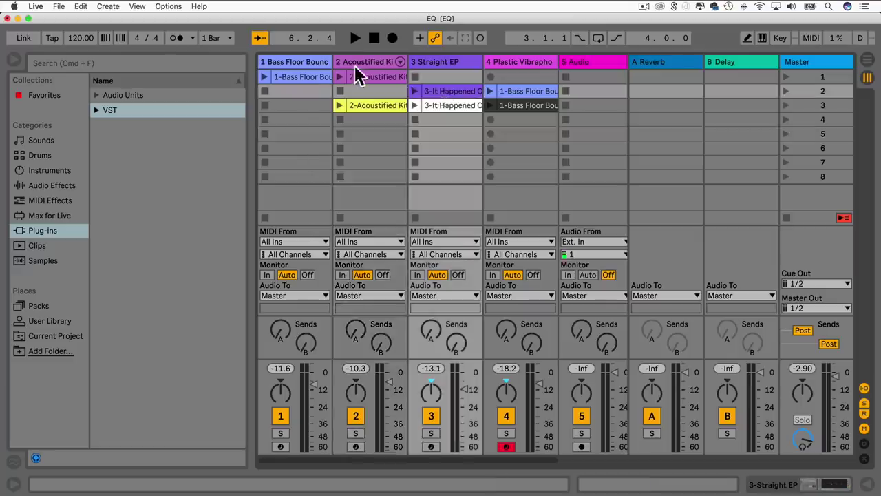
left_click_drag(361, 105, 371, 81)
left_click(294, 83)
left_click_drag(296, 87, 292, 104)
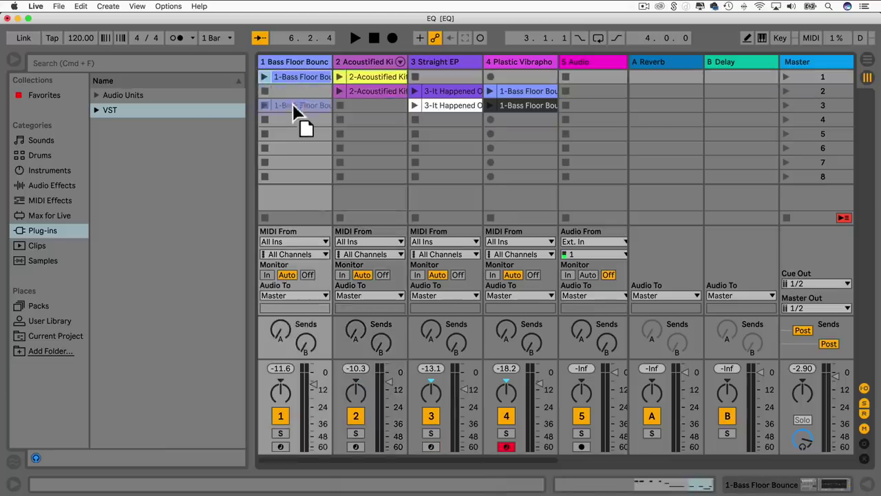
Copy the yellow Acoustified Kit clip from scene 1 into scene 3.
left_click(367, 98)
left_click(365, 77)
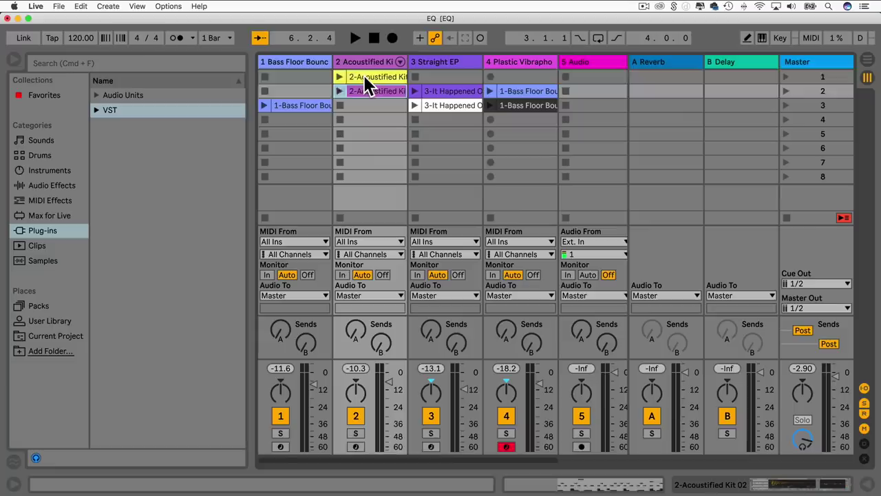
left_click_drag(364, 75, 369, 108)
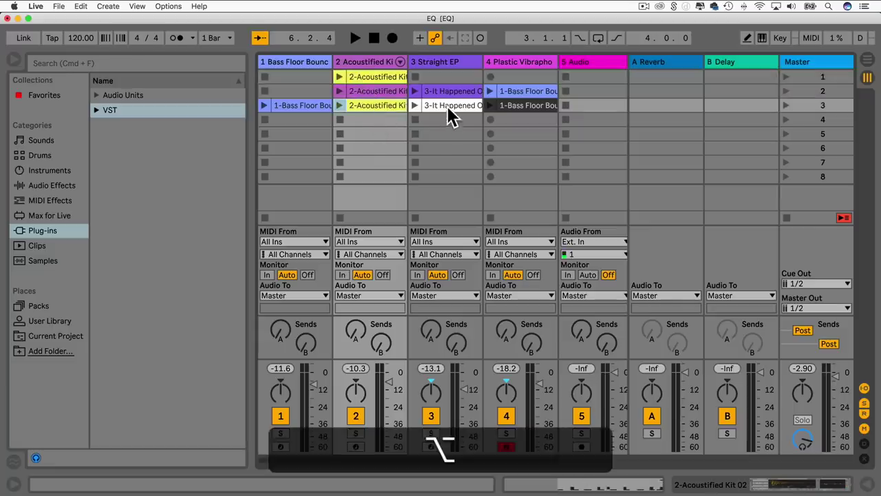
Copy the white Straight EP and bass clips into scene 4, and the purple Straight EP and black Plastic Vibraphone clips into scene 5.
left_click(446, 105)
left_click_drag(438, 90, 441, 134)
left_click_drag(520, 105, 515, 133)
left_click_drag(290, 110, 292, 120)
Copy the purple Acoustified Kit clip into scenes 5 and 6, and the bass, purple Straight EP and black Plastic Vibraphone clips into scene 6.
left_click(365, 94)
left_click_drag(364, 97, 369, 148)
left_click_drag(304, 126, 301, 146)
left_click_drag(440, 136, 446, 148)
left_click_drag(524, 136, 521, 146)
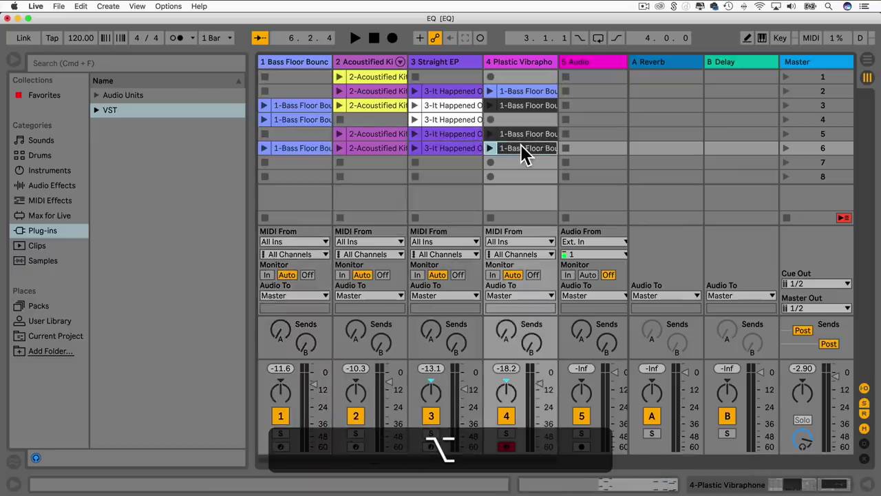
Go through scene 1's slots across the instrument and audio tracks to see which ones hold clips.
left_click(292, 80)
left_click(364, 82)
left_click(441, 79)
left_click(475, 79)
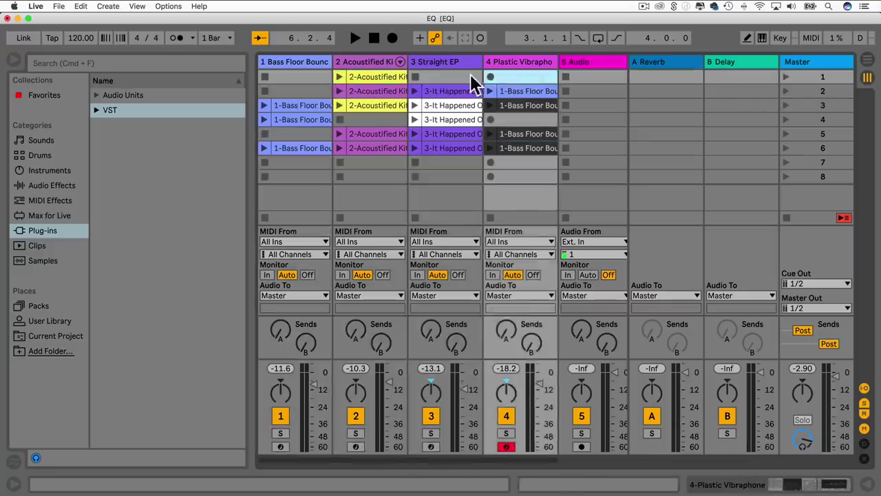
left_click(587, 74)
key("super+t")
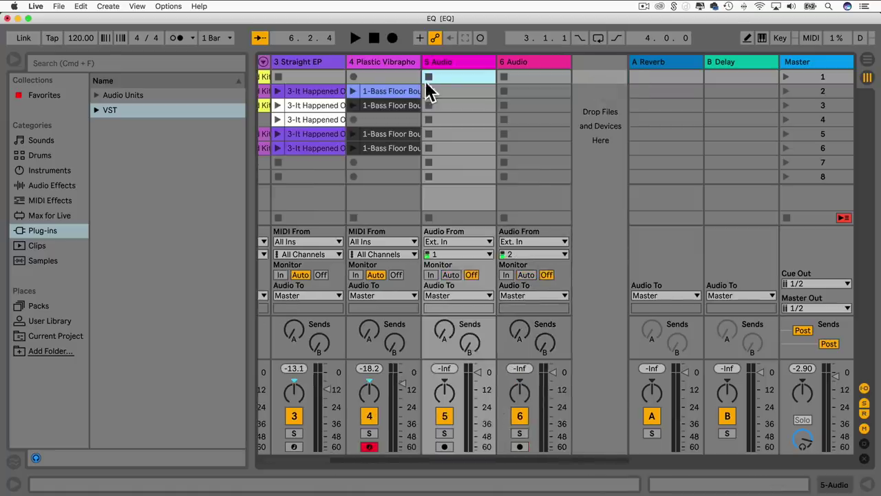
scroll(461, 73, "left", 5)
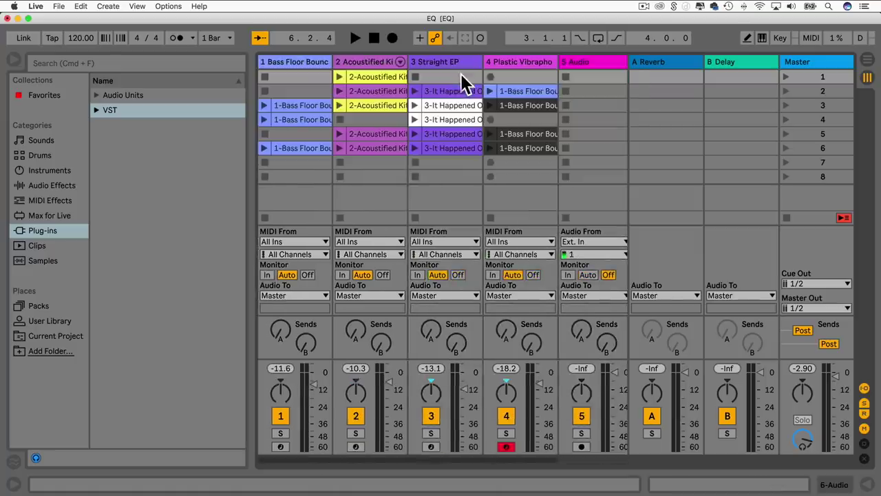
Launch scene 1 and compare the notes of the purple Acoustified Kit clip with those of the yellow one.
left_click(785, 77)
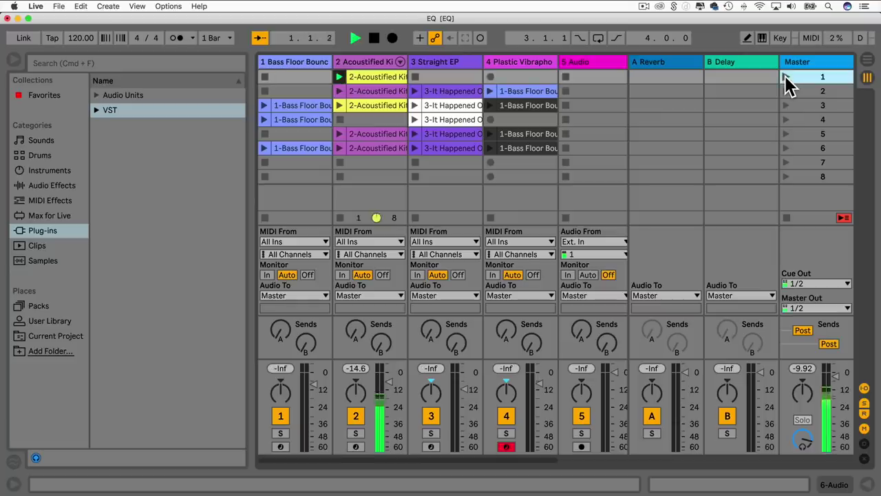
left_click(371, 89)
double_click(370, 91)
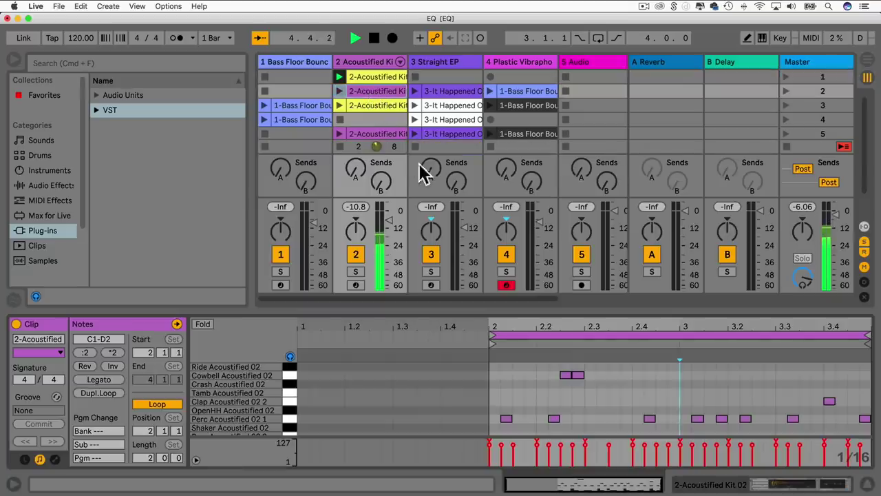
left_click(381, 78)
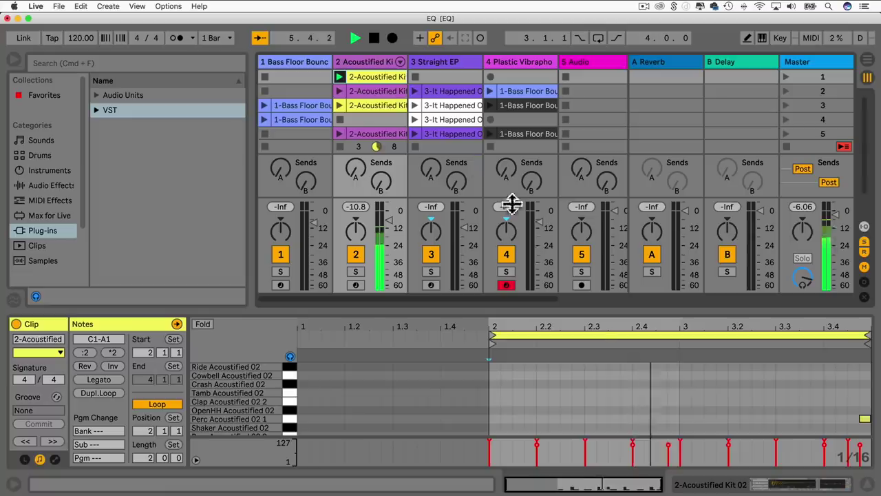
scroll(616, 384, "down", 3)
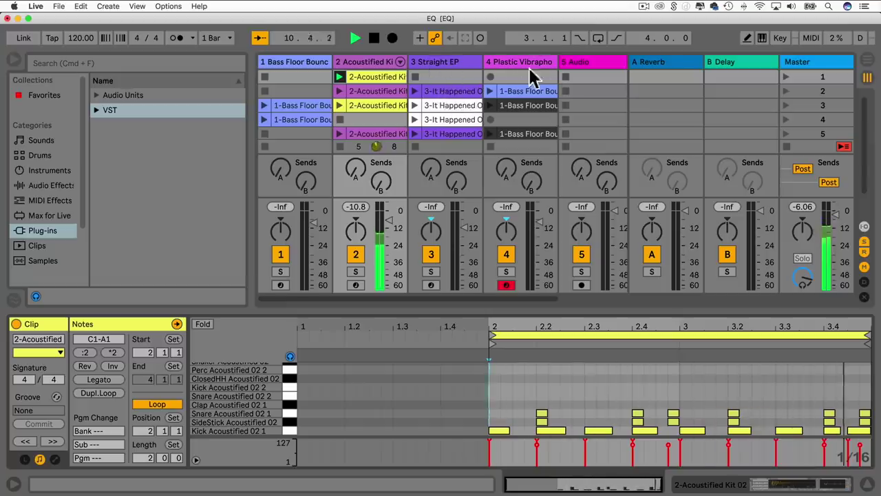
Launch scene 2, collapse the clip view and launch scene 3.
left_click(787, 91)
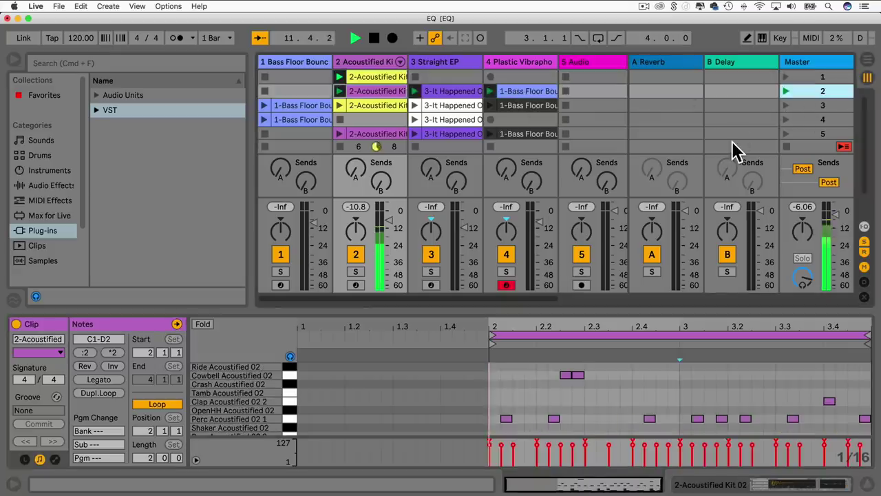
left_click_drag(554, 303, 569, 466)
left_click(787, 105)
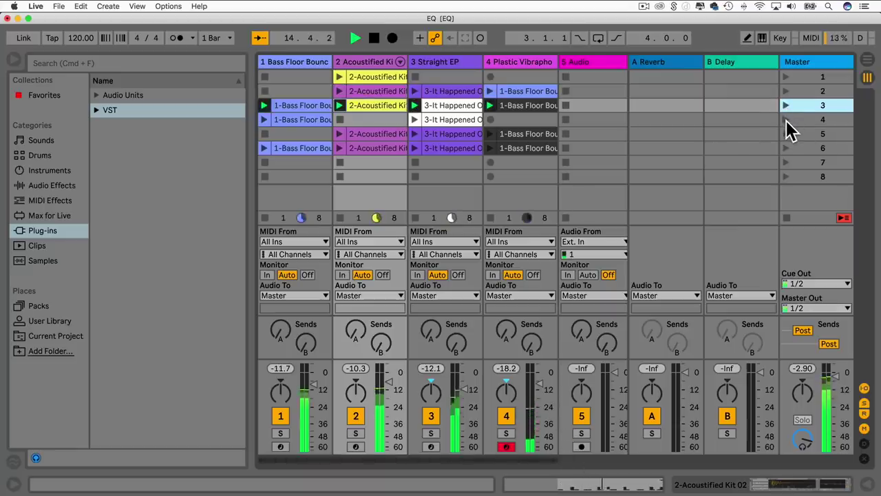
Swap in the white Straight EP clip from scene 4 and the purple Acoustified Kit clip from scene 2 during playback.
left_click(417, 109)
left_click(415, 120)
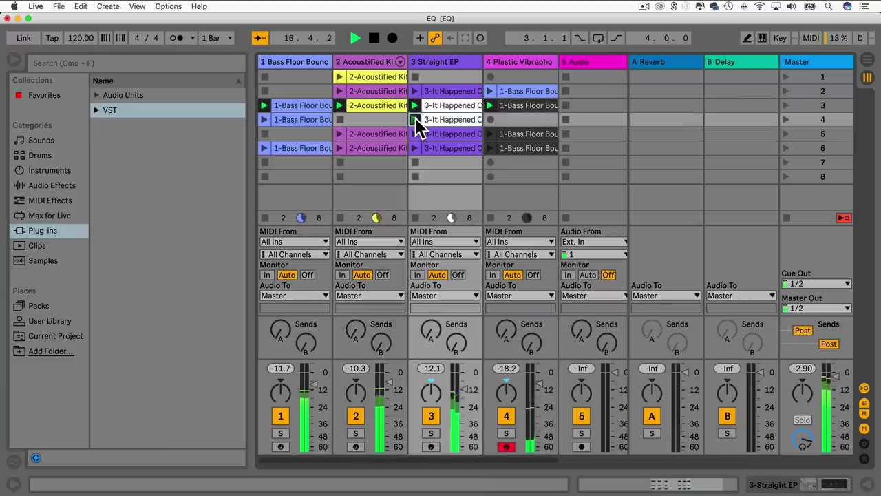
left_click(340, 91)
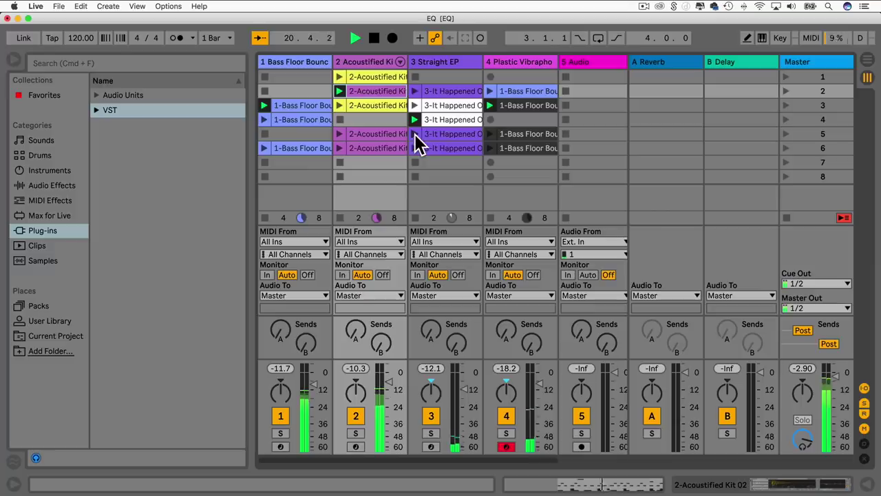
Launch the Plastic Vibraphone clip in scene 5, play scenes 4, 5 and 6 in turn, and stop playback.
left_click(492, 134)
left_click(786, 120)
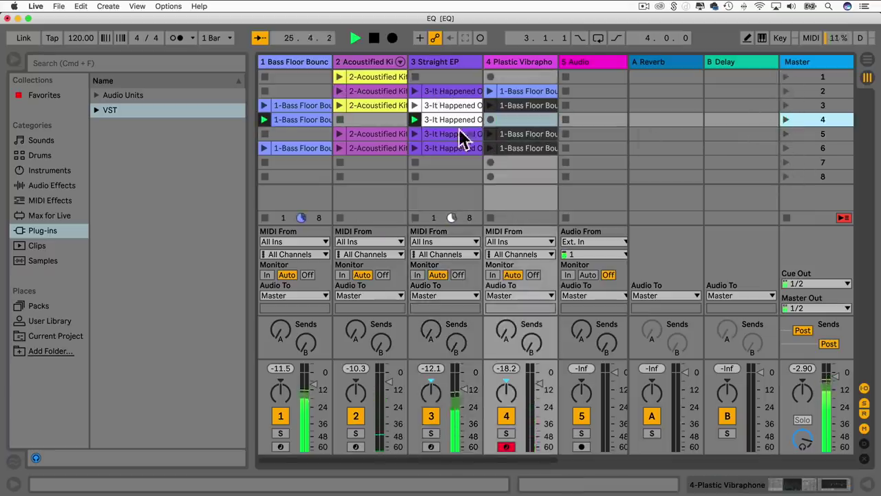
left_click(786, 134)
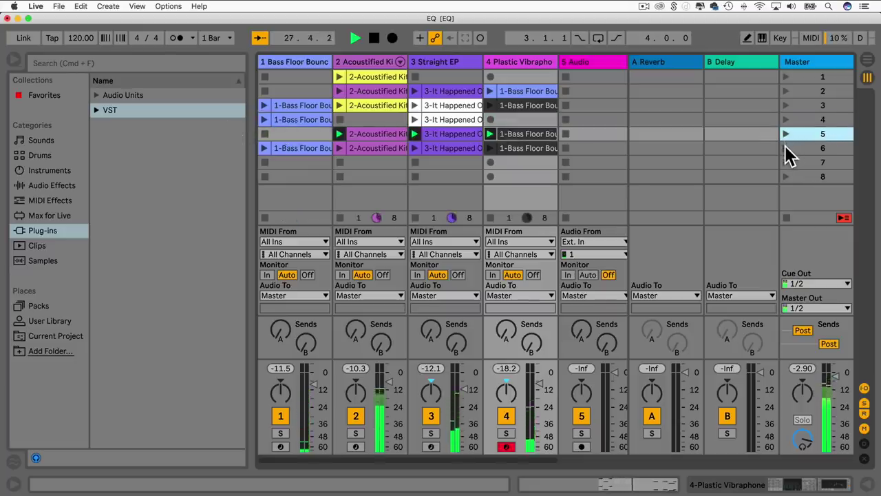
left_click(785, 148)
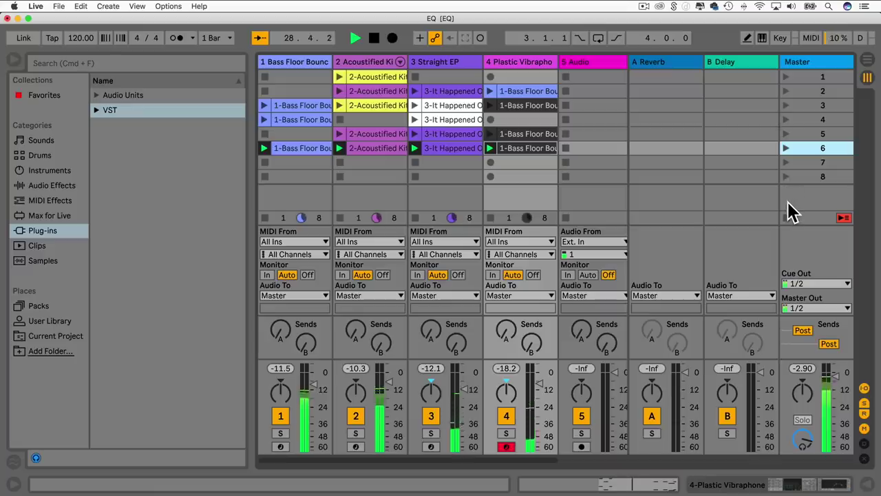
key("space")
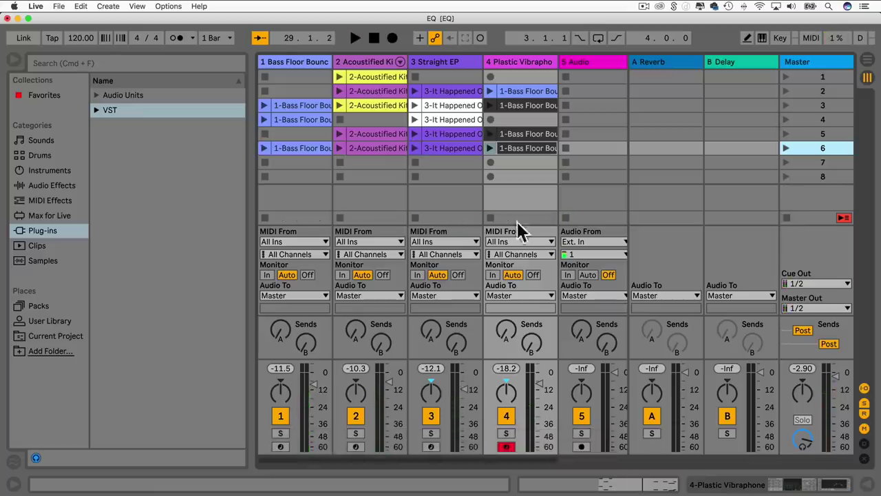
Look at the empty Arrangement View and return to Session View.
left_click(490, 93)
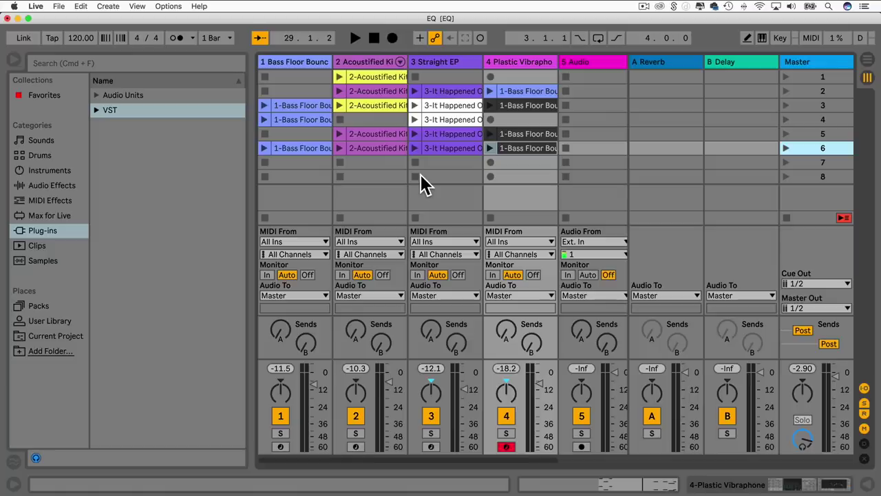
key("Tab")
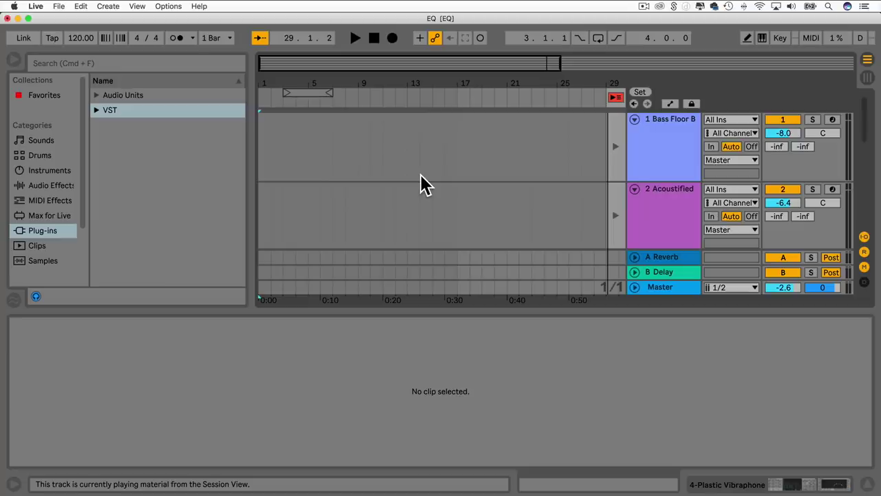
key("Tab")
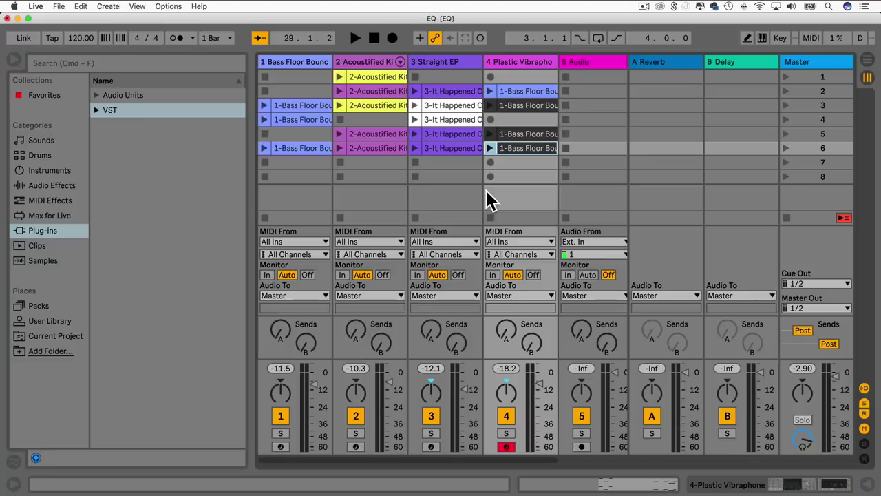
Try the Auto and In monitoring modes on the 5 Audio track and set its monitoring back to Off.
left_click(585, 275)
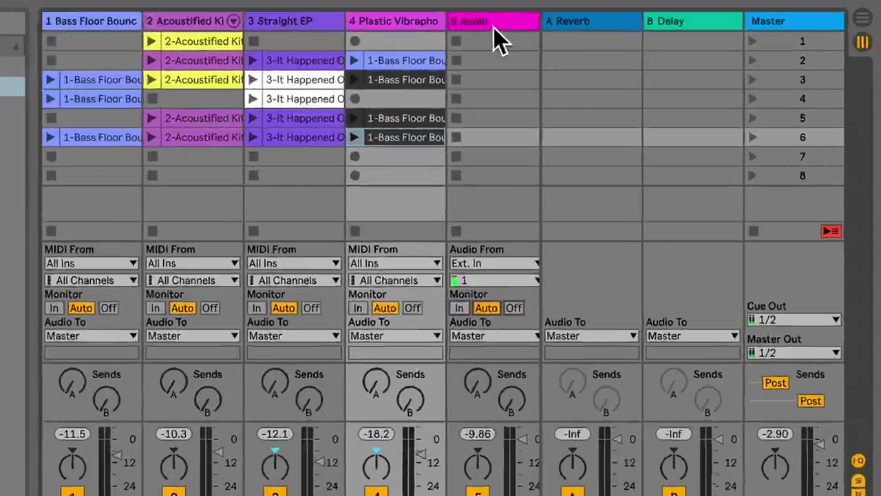
left_click(494, 28)
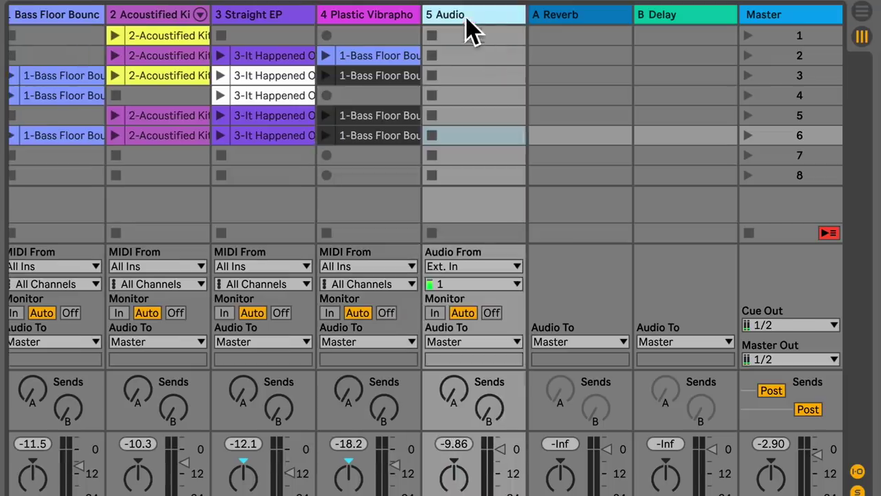
scroll(128, 121, "left", 1)
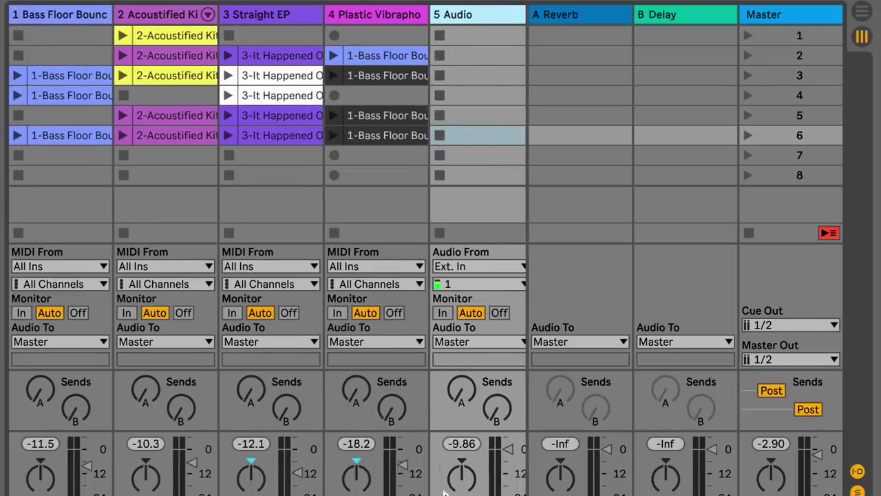
left_click(444, 314)
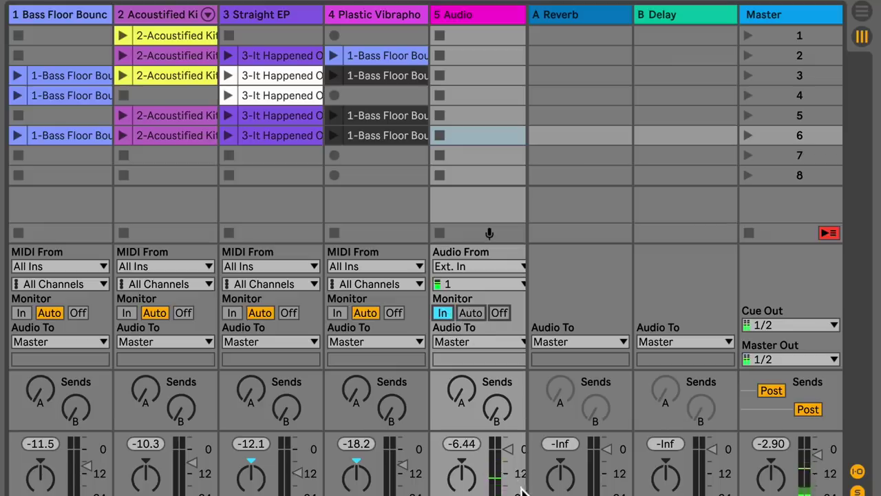
left_click(500, 314)
Examine the input channel and output routing choices of the 5 Audio track, keeping input 1 and Master.
left_click(467, 284)
left_click(467, 282)
left_click(462, 285)
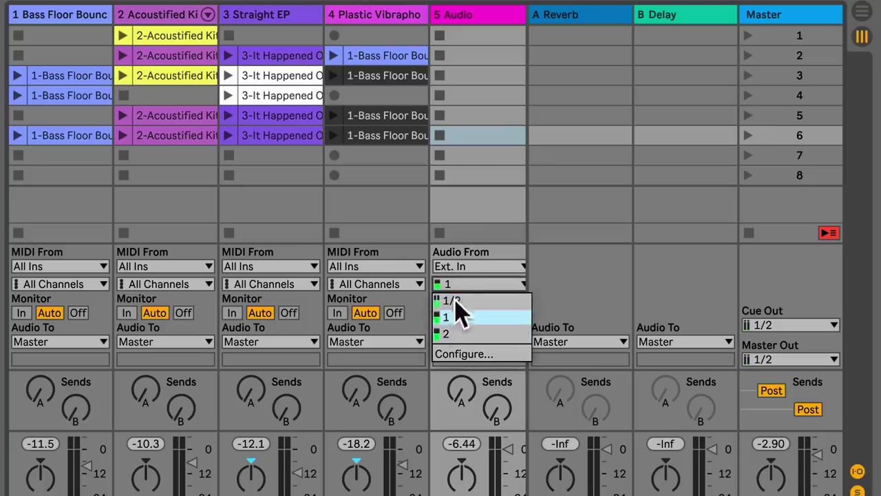
left_click(474, 292)
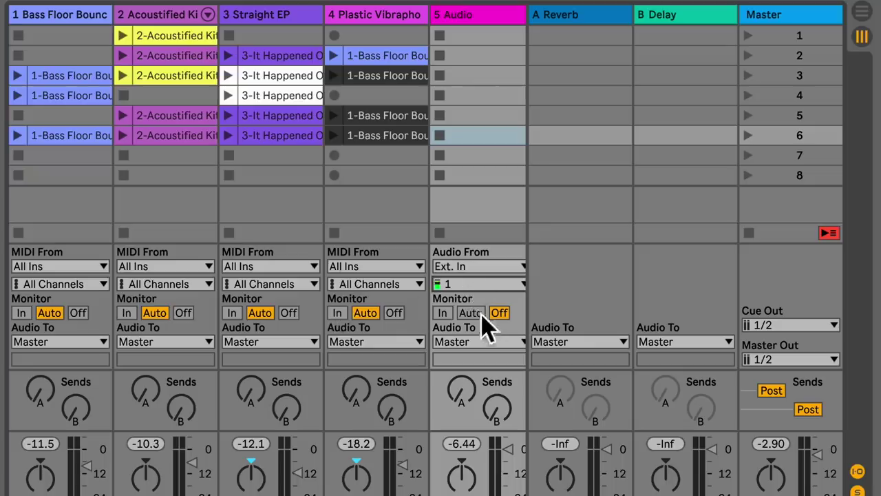
left_click(475, 343)
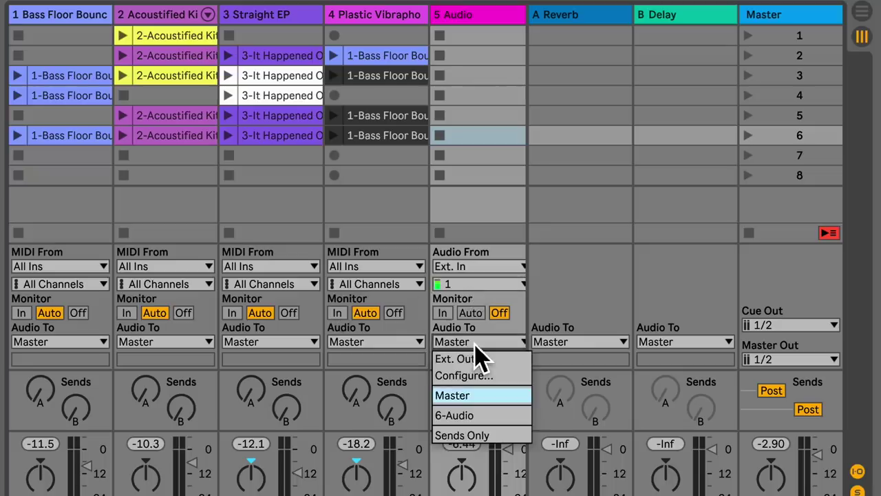
left_click(469, 396)
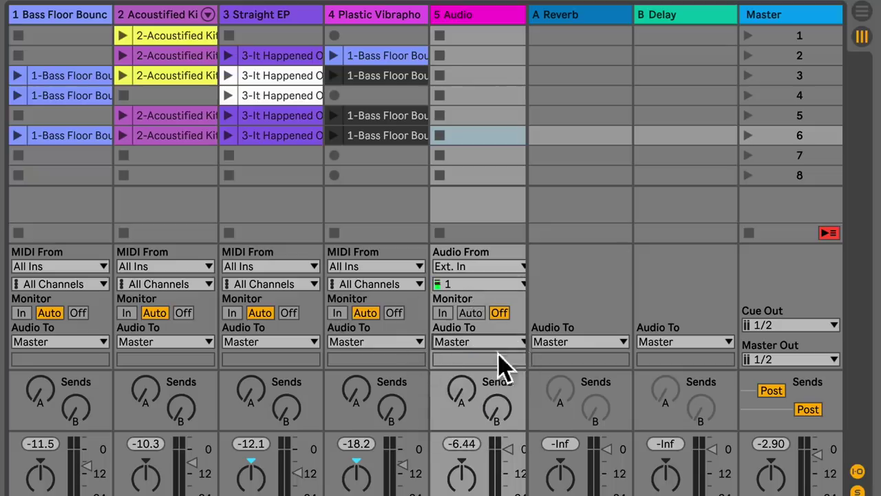
left_click(456, 15)
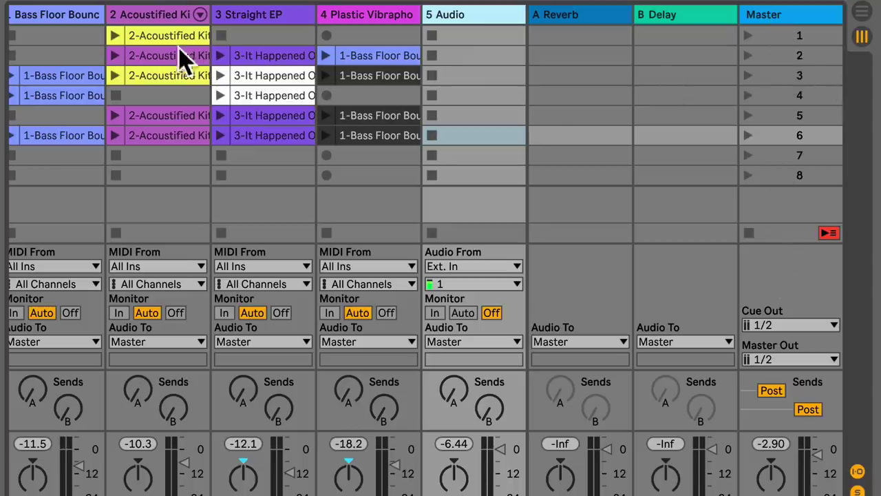
scroll(195, 49, "left", 1)
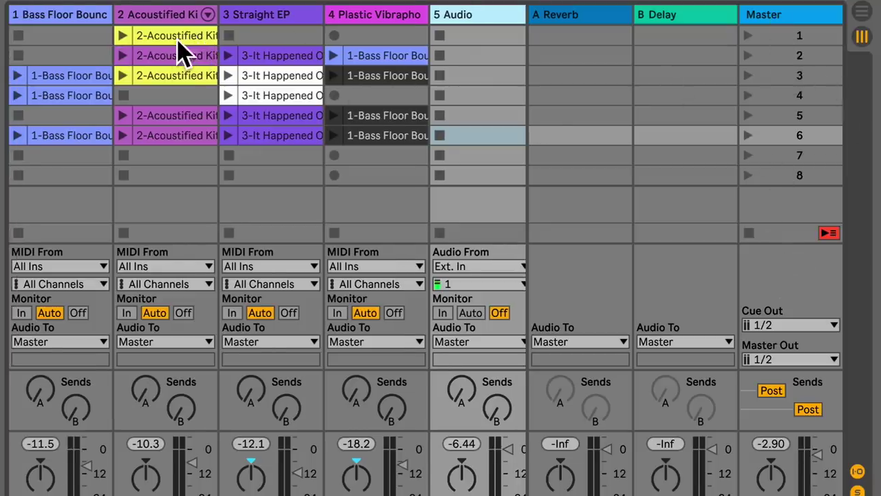
Go over track 1's send A and pan controls and toggle the track off and back on.
left_click(40, 389)
left_click_drag(32, 388, 32, 368)
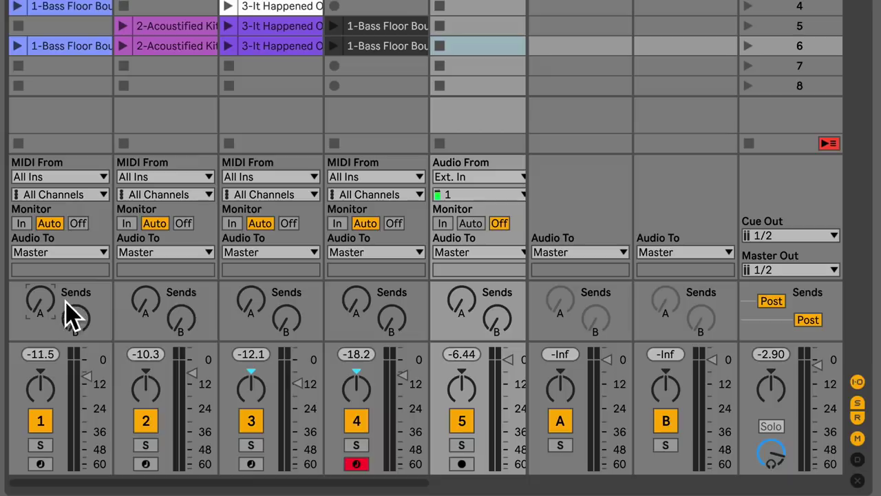
left_click_drag(47, 375, 39, 465)
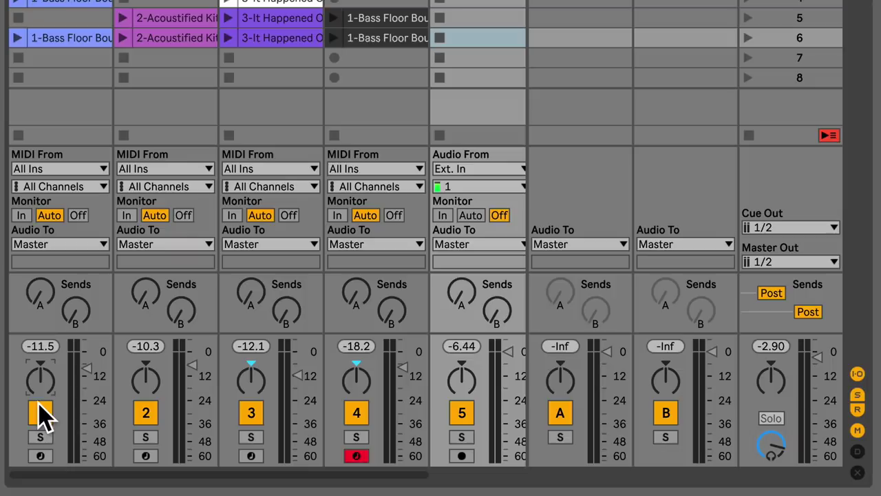
left_click(38, 406)
left_click(39, 413)
left_click(38, 413)
left_click(38, 413)
Disarm Plastic Vibraphone, try record arming on the Straight EP and Bass Floor tracks, and leave the Acoustified Kit track armed.
left_click(357, 455)
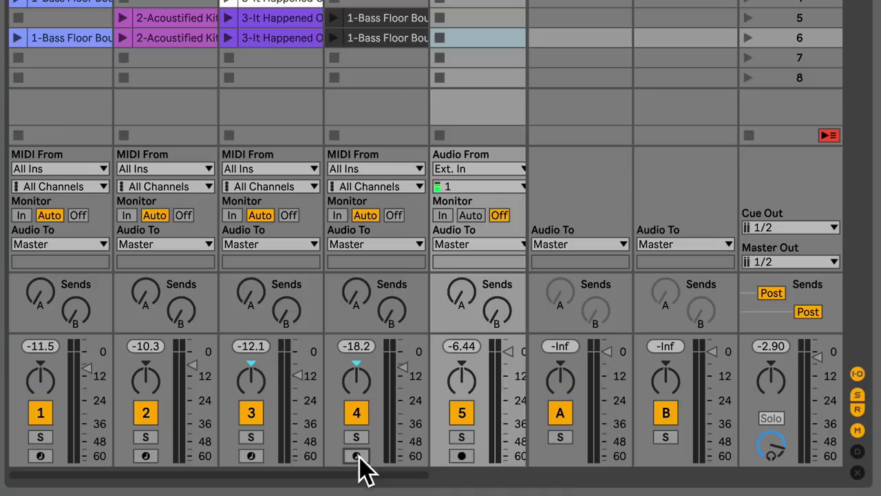
left_click(251, 456)
left_click(145, 455)
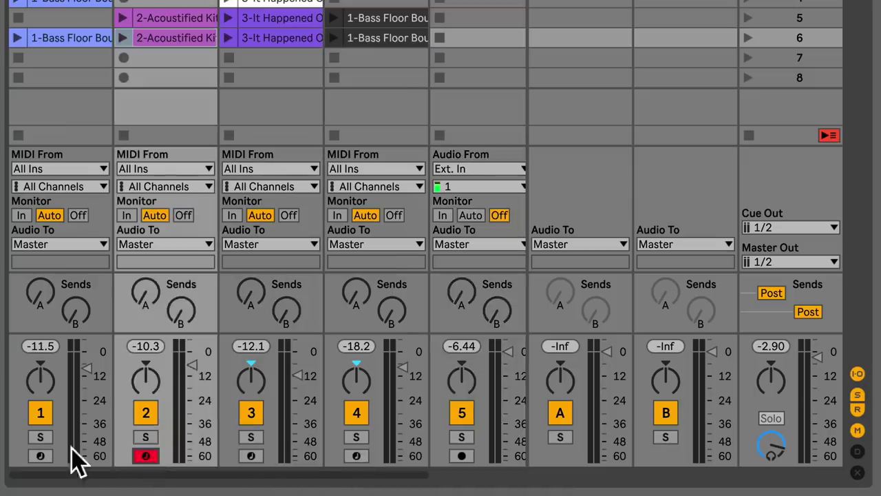
left_click(40, 455)
left_click(145, 455)
Solo and unsolo track 1, and switch the 5 Audio track's monitoring to In and back to Off.
left_click(40, 437)
left_click(40, 437)
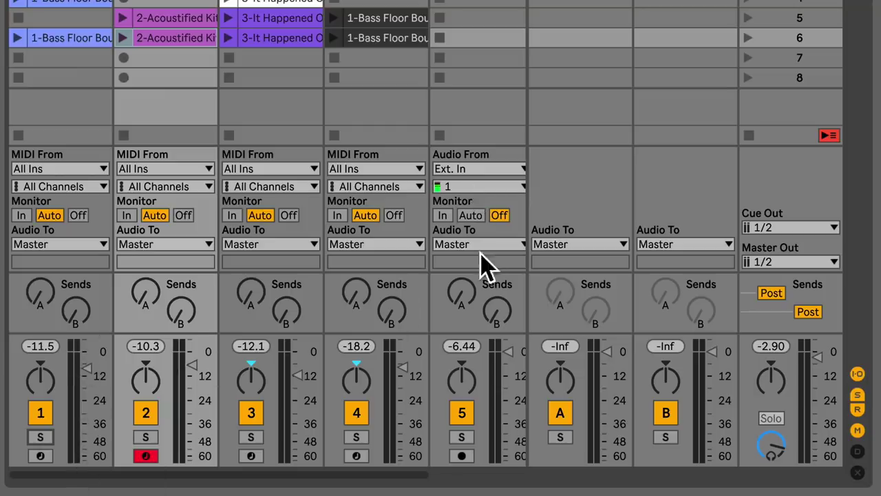
left_click(442, 216)
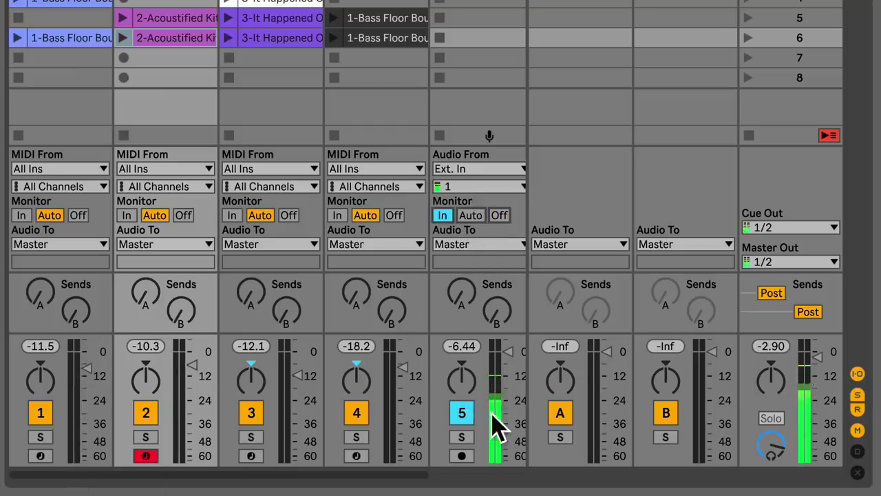
left_click(500, 215)
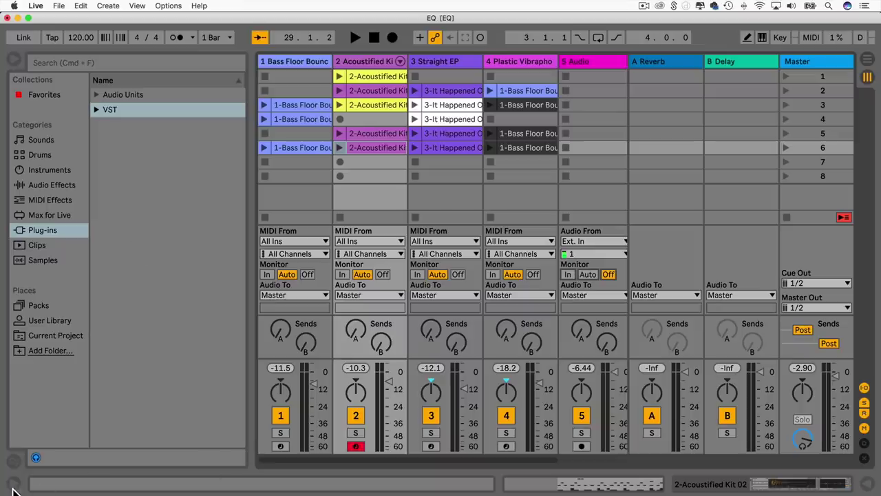
Hide the browser to widen the session grid, and show it again.
left_click(16, 60)
key("super+t")
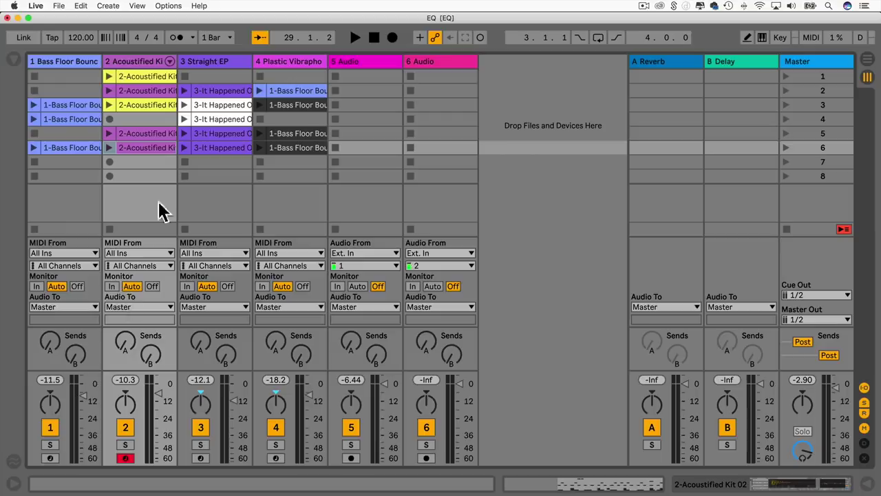
left_click(14, 62)
left_click(15, 62)
left_click(14, 62)
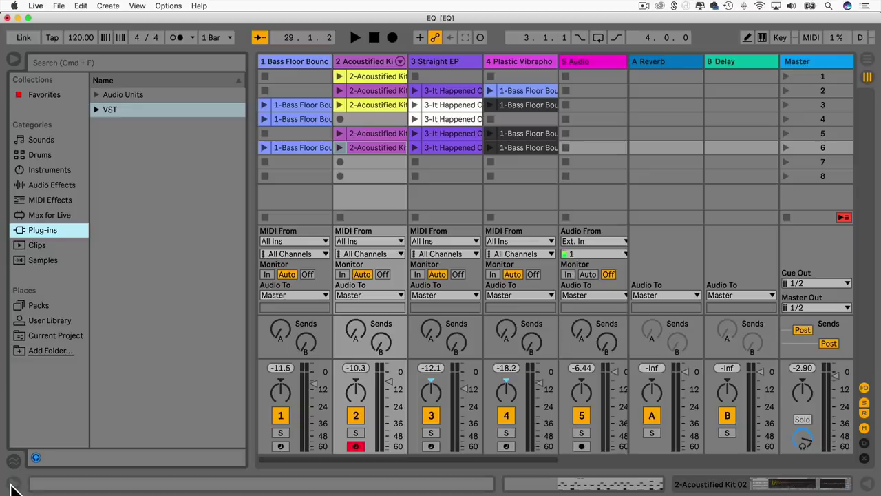
Show the Info View, read its description of itself, and hide it.
left_click(14, 485)
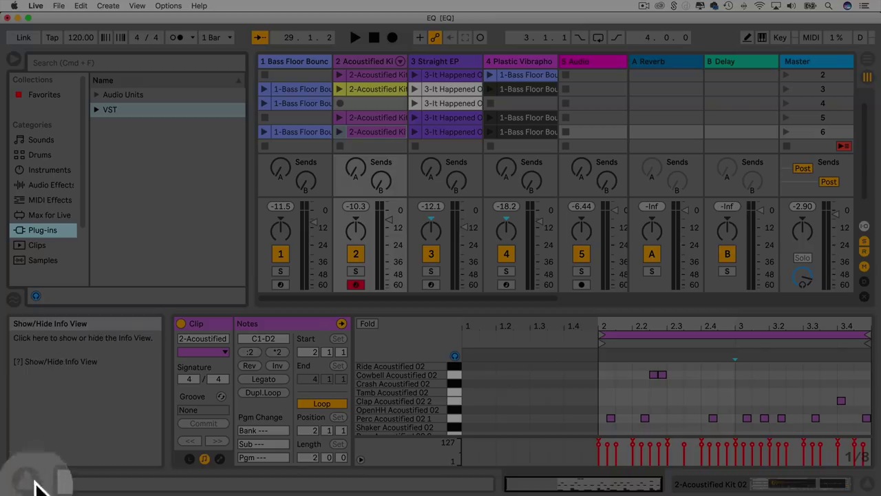
left_click(27, 485)
left_click(26, 485)
left_click(25, 486)
left_click(25, 486)
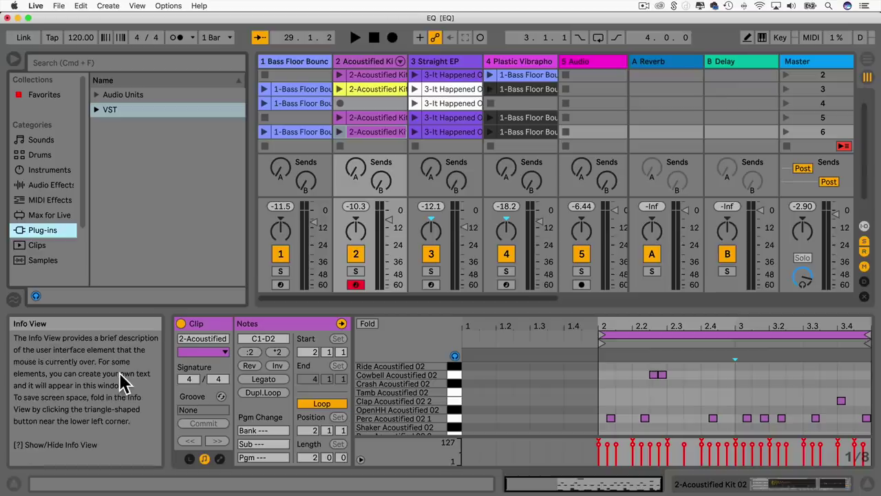
left_click(15, 484)
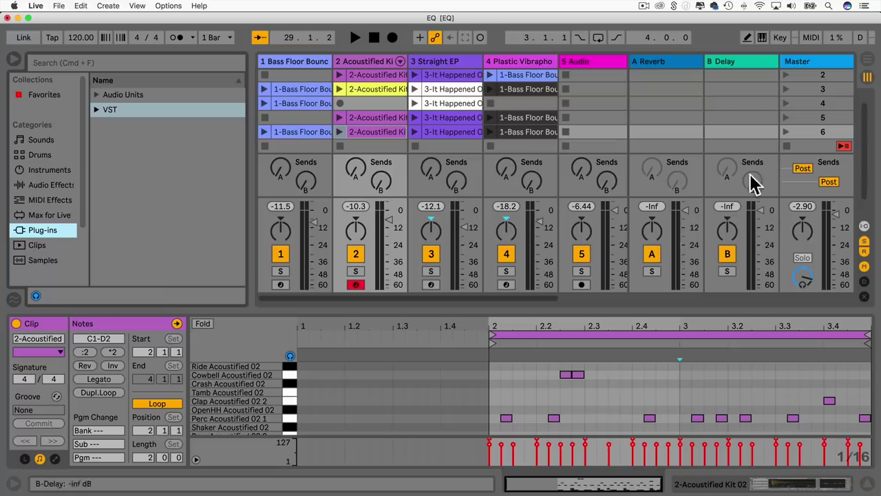
Bring back the Info View to read about the Device View Selector, and hide it again.
left_click(867, 484)
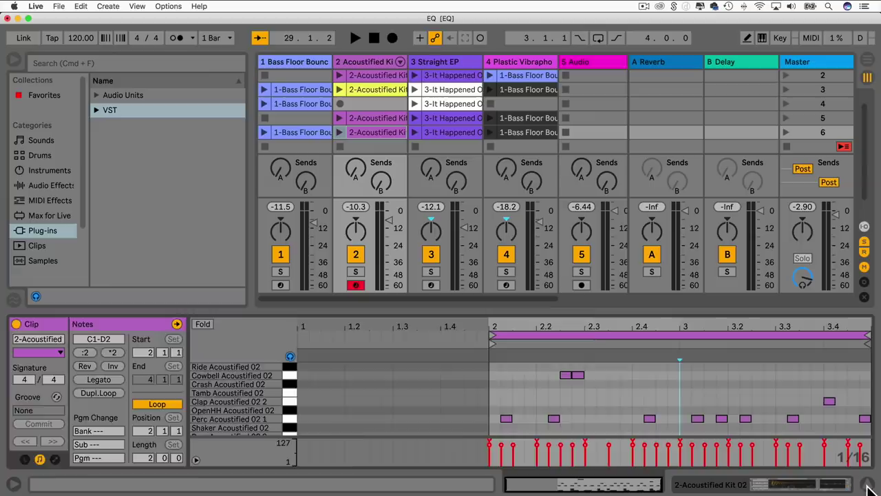
key("shift+question")
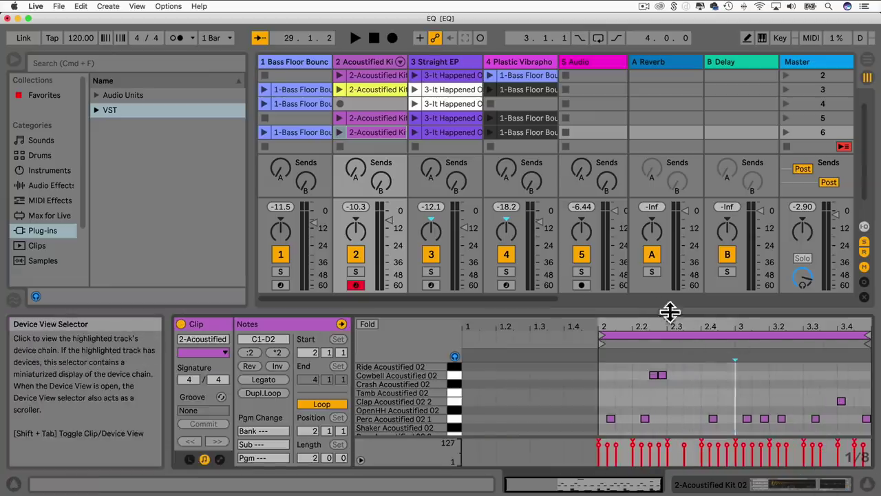
left_click(15, 486)
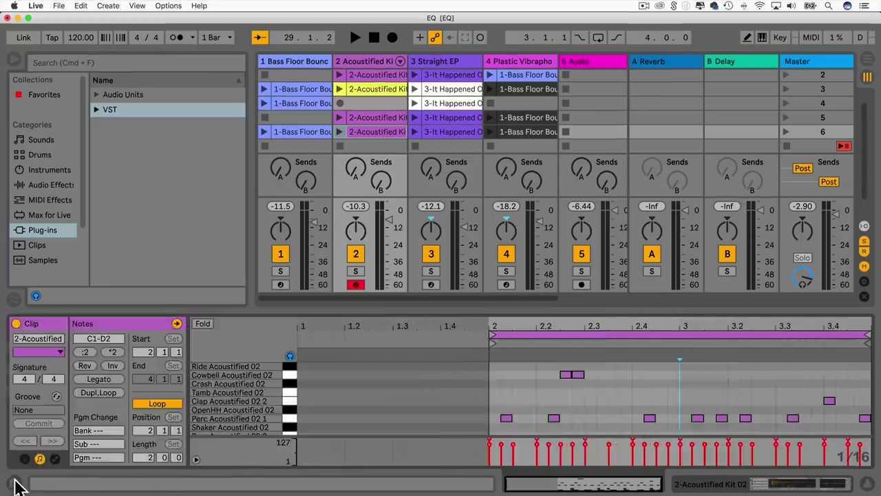
Hide the browser, and collapse and reopen the clip view of the Acoustified Kit clip.
left_click(871, 486)
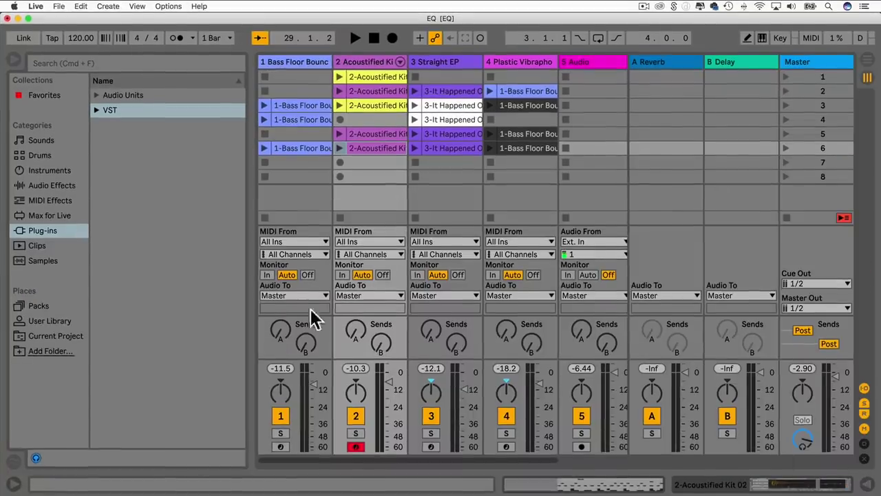
left_click(16, 61)
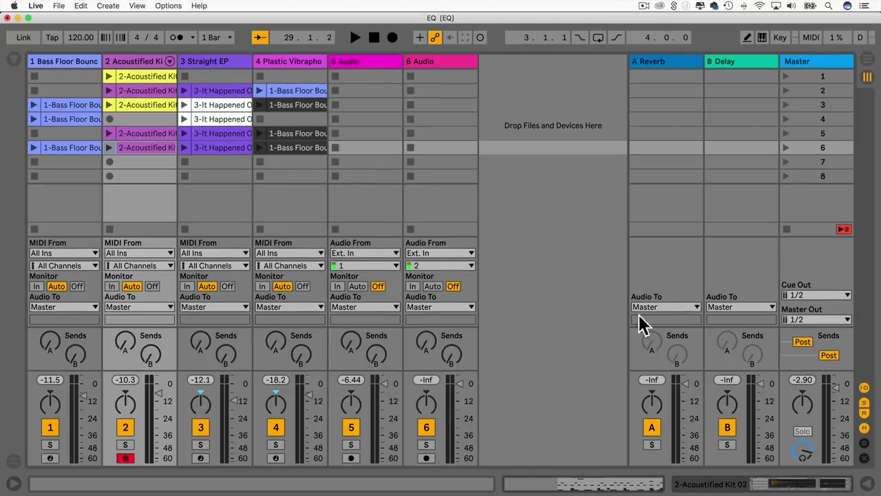
left_click(868, 486)
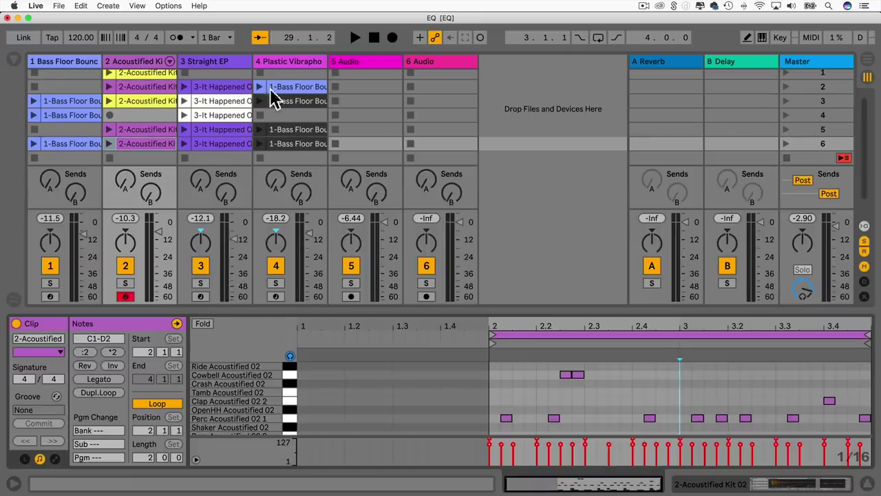
Show the browser with its Sounds category, and view the global launch quantization options without changing the 1 Bar setting.
left_click(15, 60)
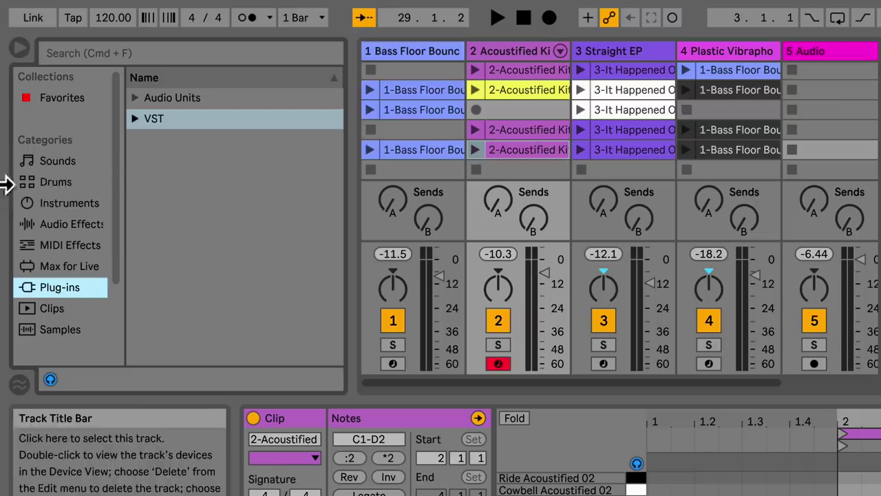
left_click(55, 162)
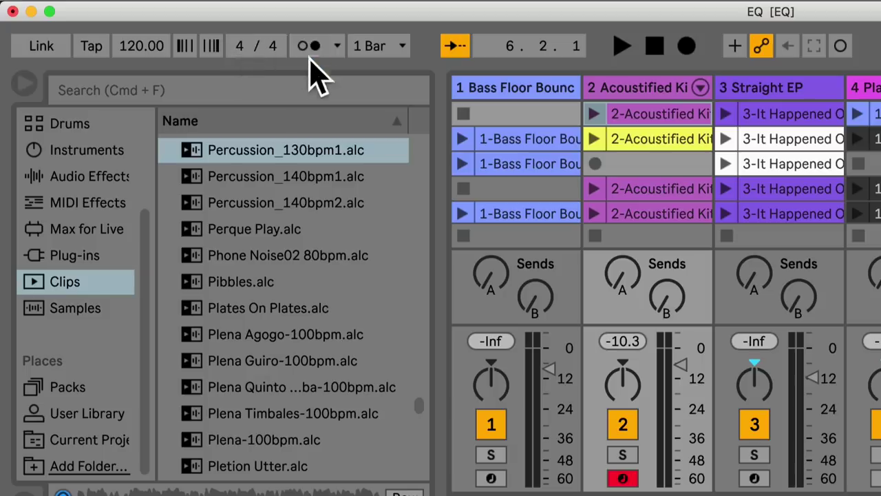
left_click(392, 55)
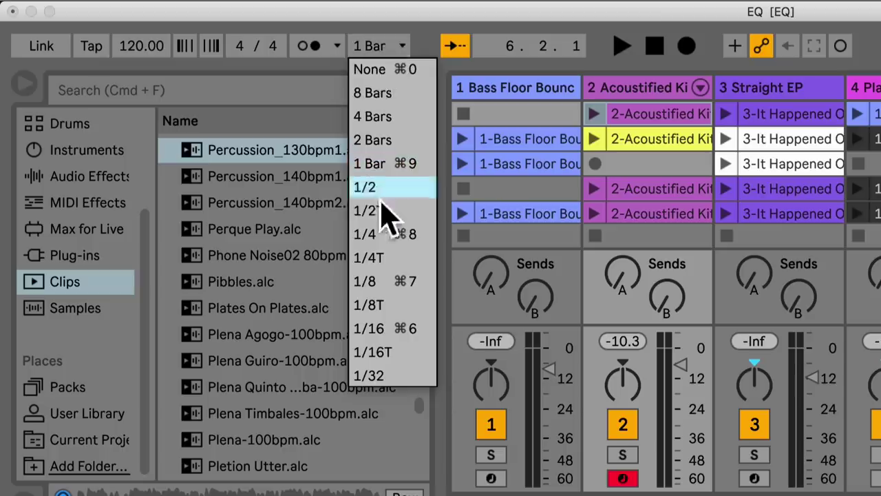
left_click(393, 43)
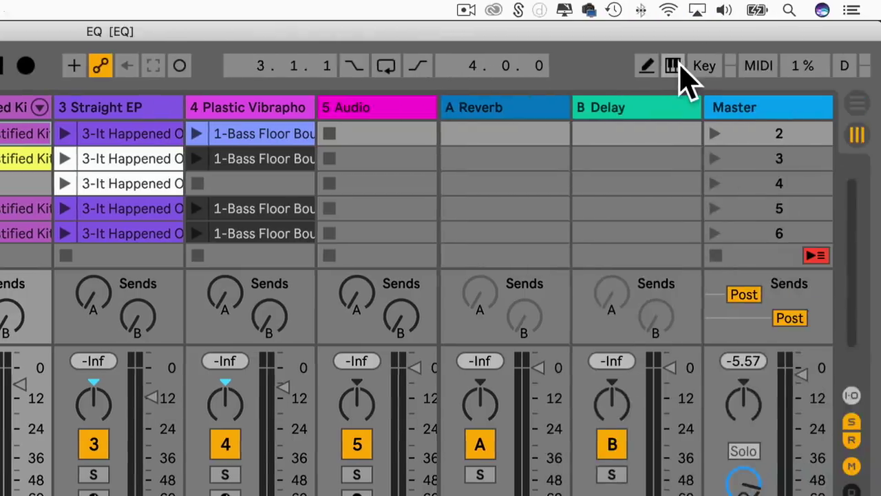
Try the computer MIDI keyboard switch, and turn key mapping and MIDI mapping modes on and off.
left_click(672, 65)
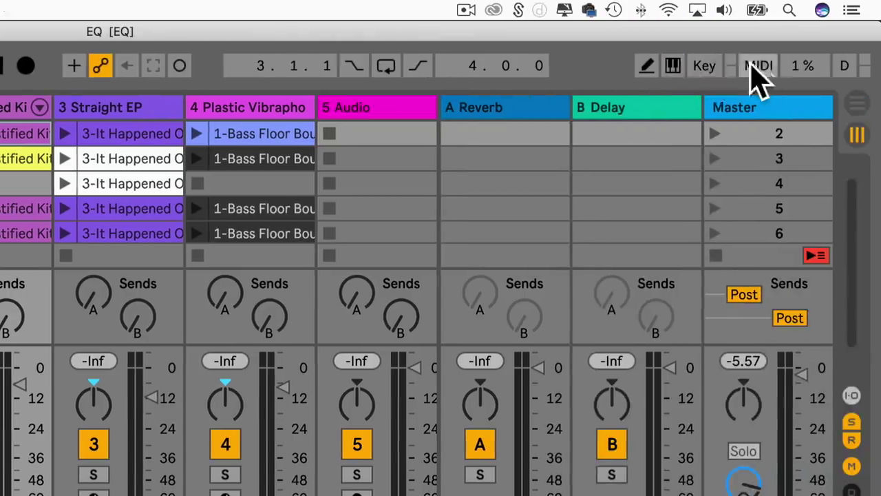
left_click(705, 66)
left_click(707, 67)
left_click(758, 69)
left_click(759, 68)
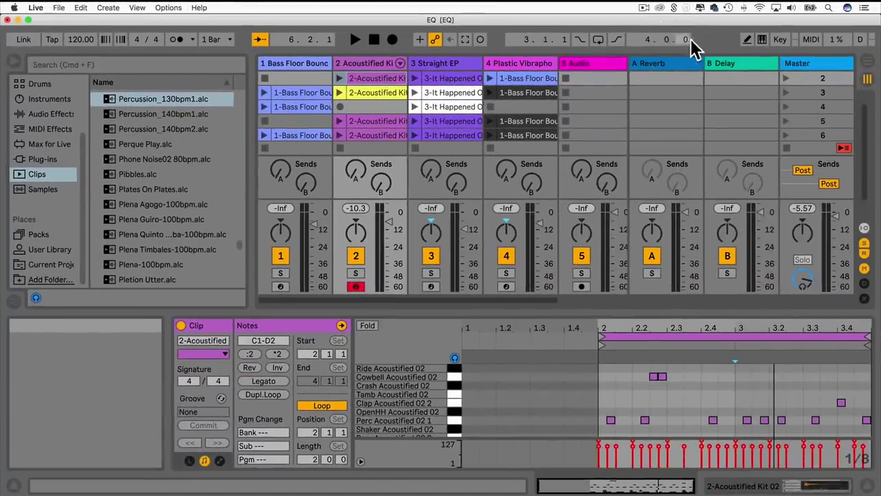
Switch to Arrangement View and back to Session View, and hide and reshow the browser.
key("Tab")
key("Tab")
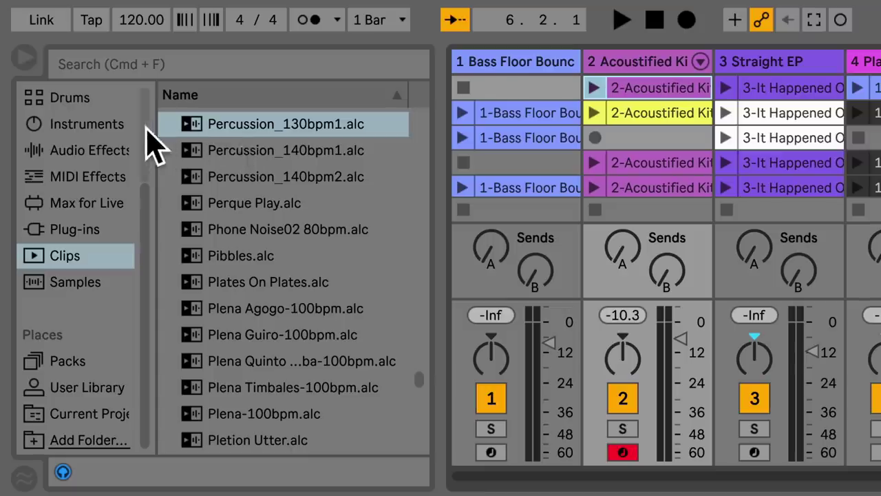
left_click(30, 58)
left_click(30, 58)
left_click(31, 58)
left_click(30, 58)
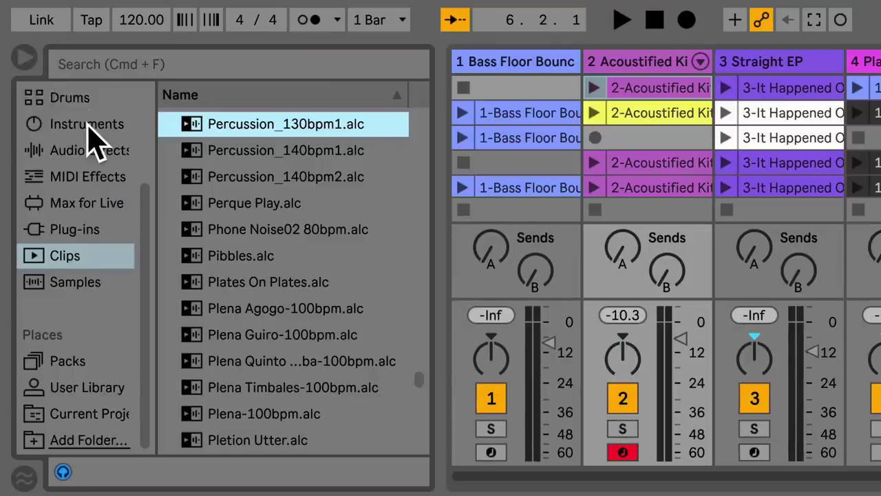
View the Favorites collection, and expand the Ambient & Evolving folder in the Sounds category.
scroll(85, 142, "up", 5)
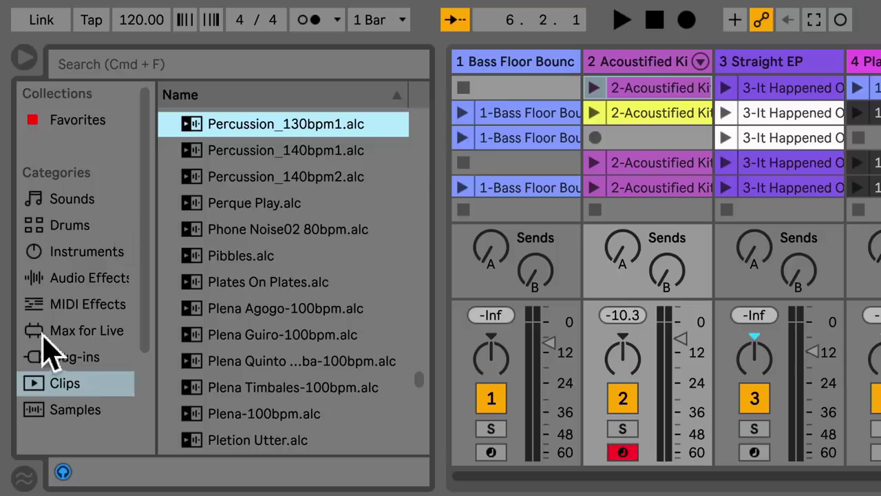
left_click(76, 121)
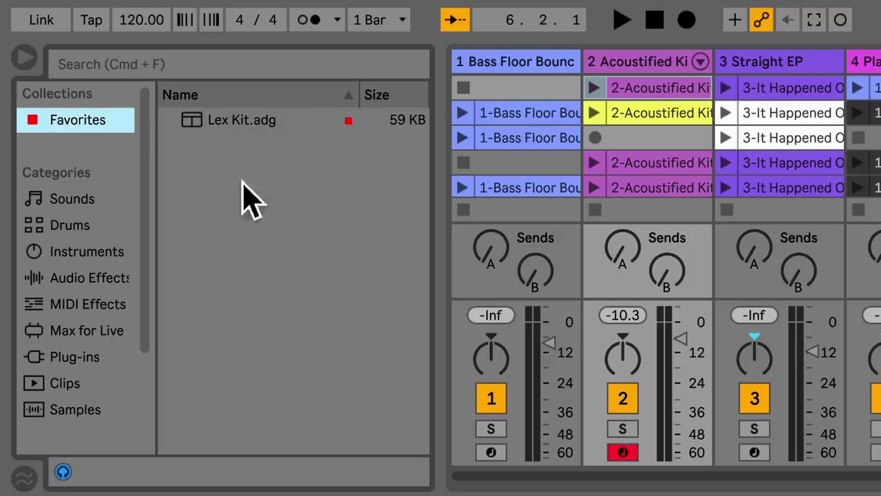
left_click(72, 199)
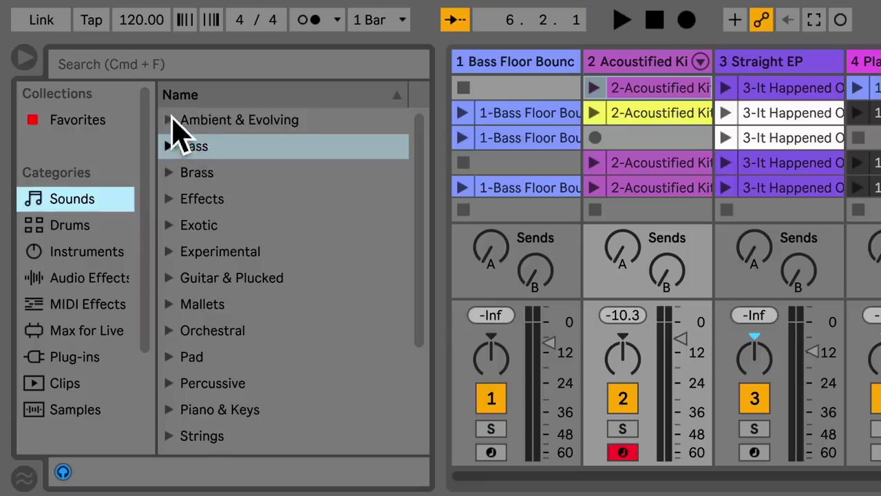
left_click(170, 120)
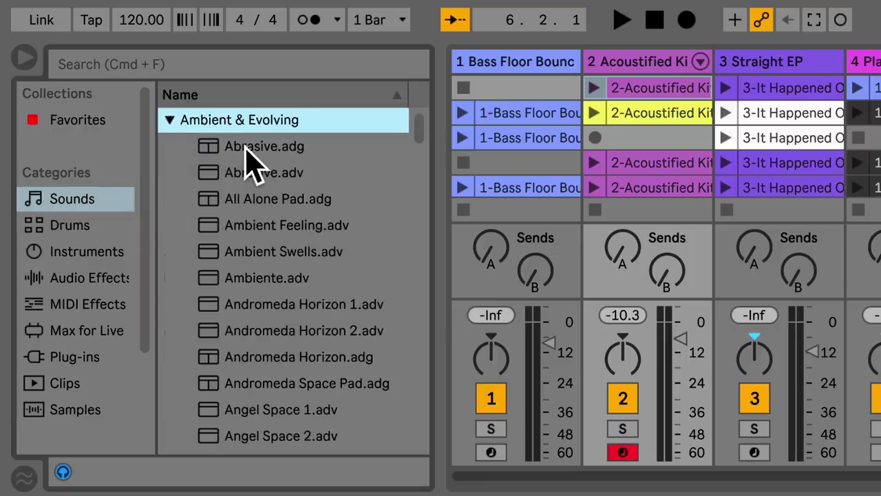
Toggle browser previewing off and back on, and audition Ambient & Evolving presets from Abrasive.adg to Ambient Swells.adv.
left_click(62, 472)
left_click(63, 472)
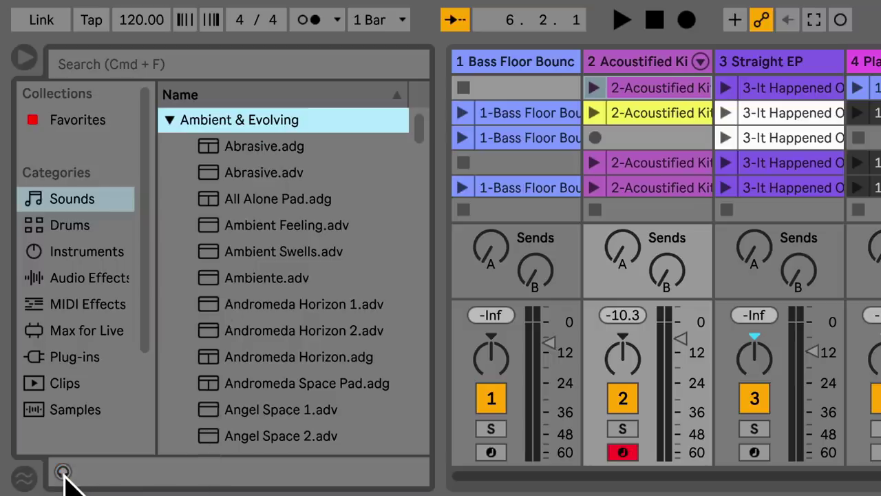
left_click(62, 472)
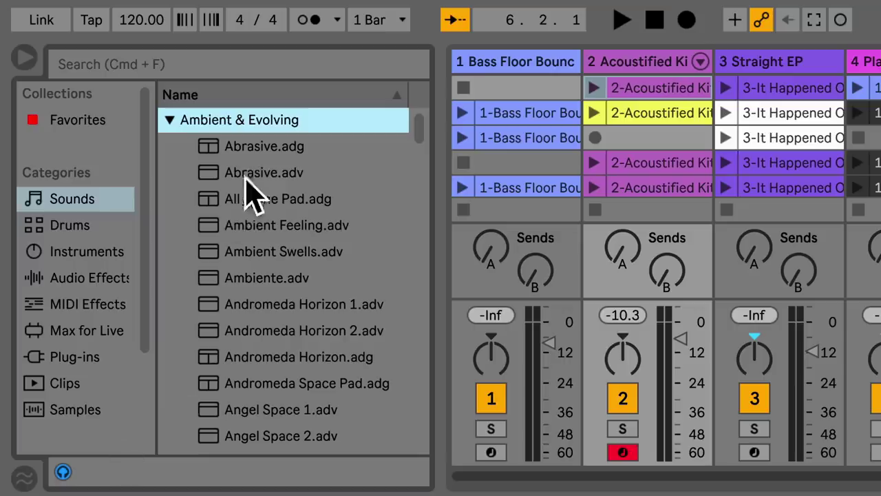
left_click(259, 151)
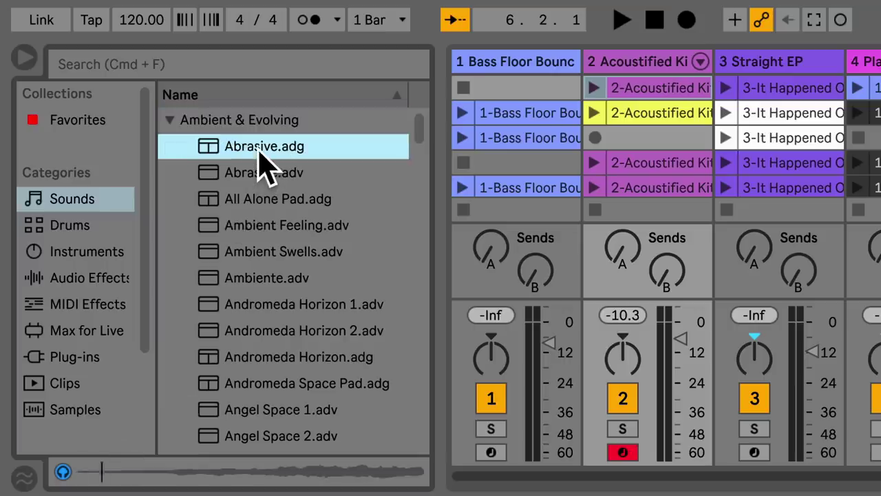
left_click(255, 200)
left_click(253, 226)
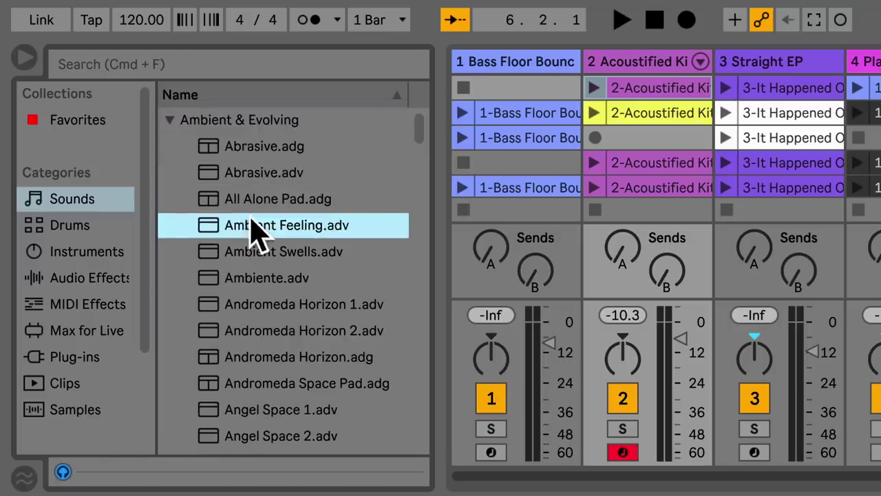
left_click(262, 250)
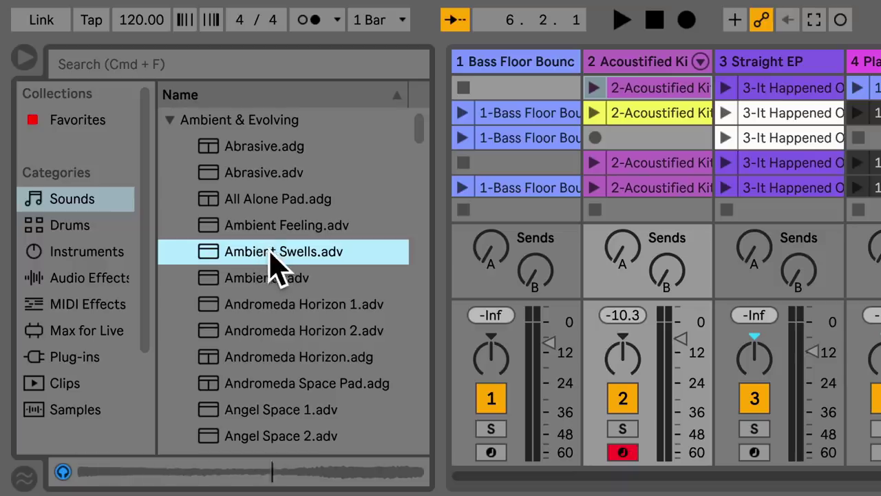
Try Ambient Swells on track 2 by playing its scene 2 clip twice, and undo the instrument swap.
left_click(595, 87)
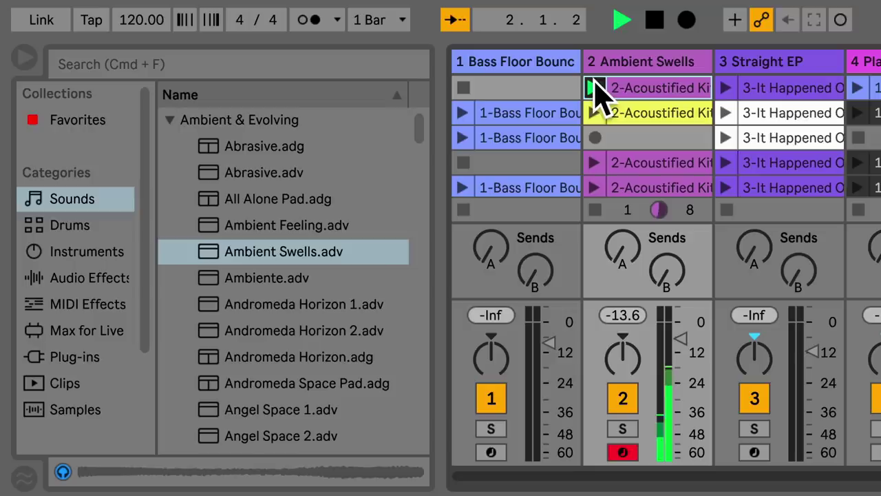
key("space")
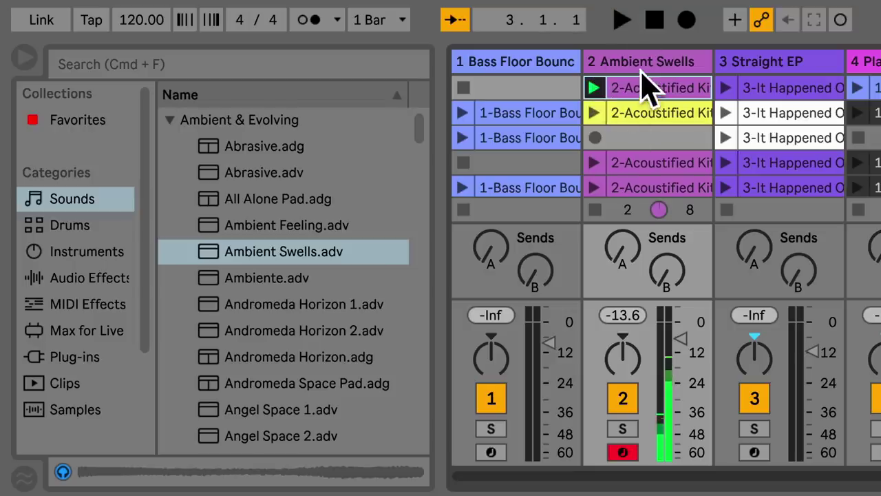
left_click(596, 88)
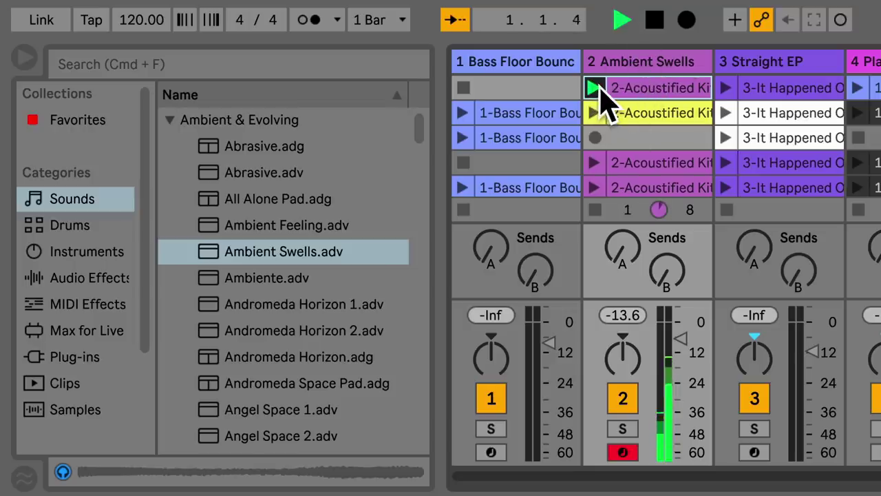
key("space")
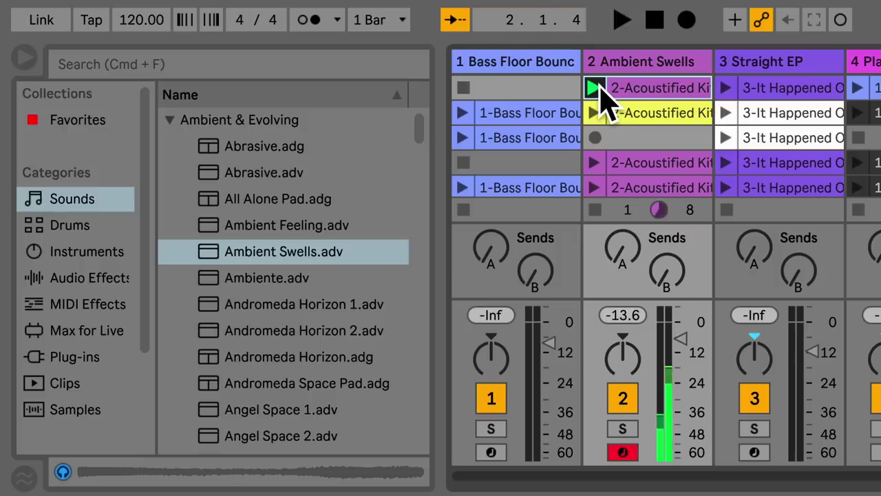
key("super+z")
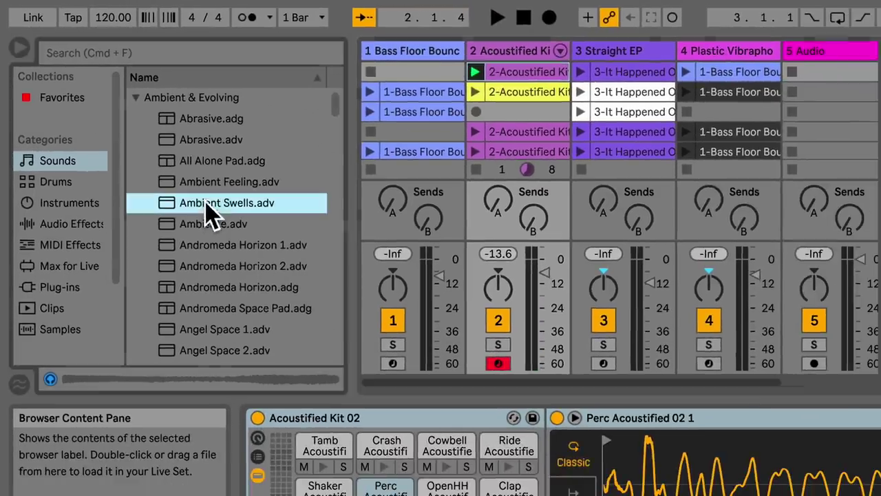
Check the commands for inserting audio and MIDI tracks, and load Ambient Swells.adv onto MIDI track 5 in place of Serum.
left_click_drag(251, 228, 212, 227)
left_click(213, 224)
left_click(212, 203)
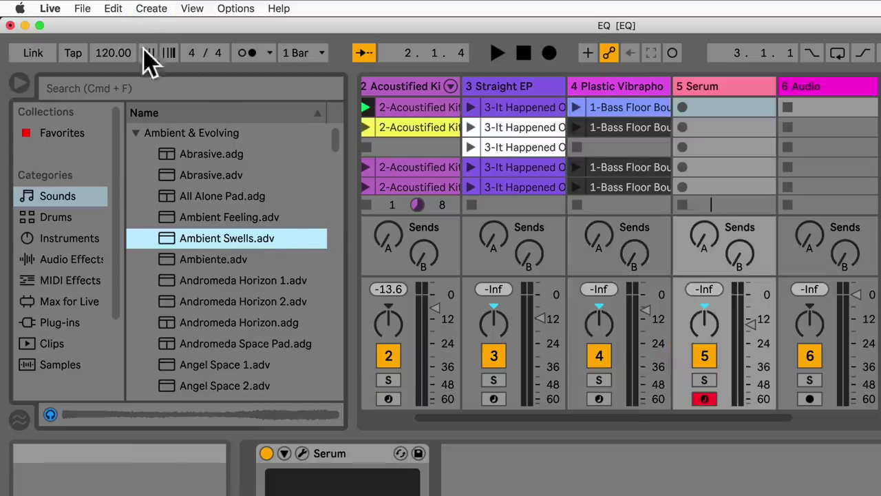
left_click(151, 8)
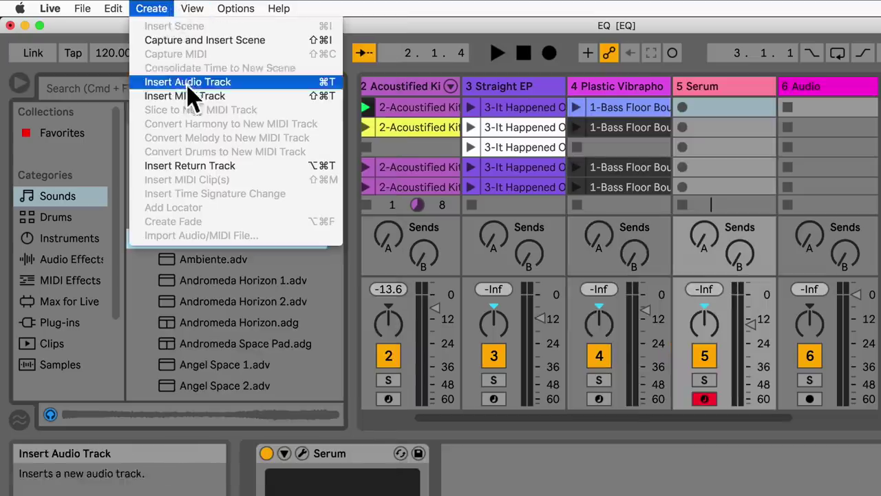
left_click(172, 9)
left_click_drag(203, 252, 713, 117)
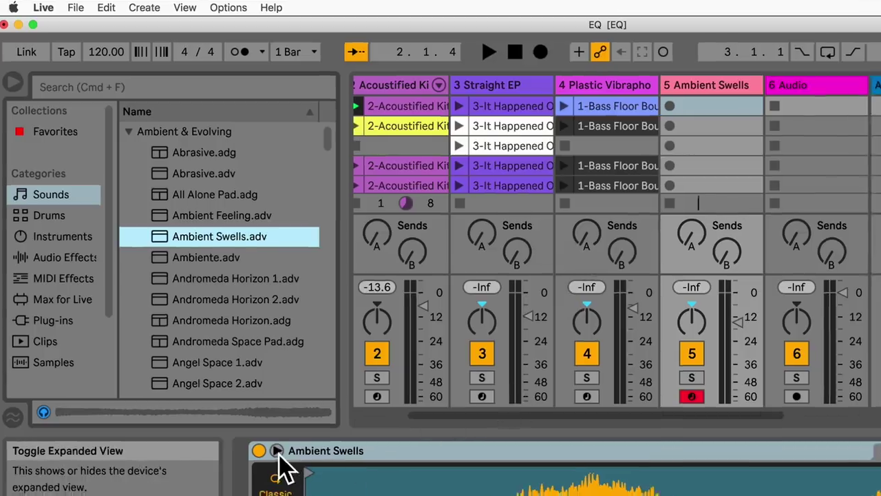
Expand the Ambient Swells device to inspect its enlarged sample waveform, and return it to the compact view.
left_click(283, 454)
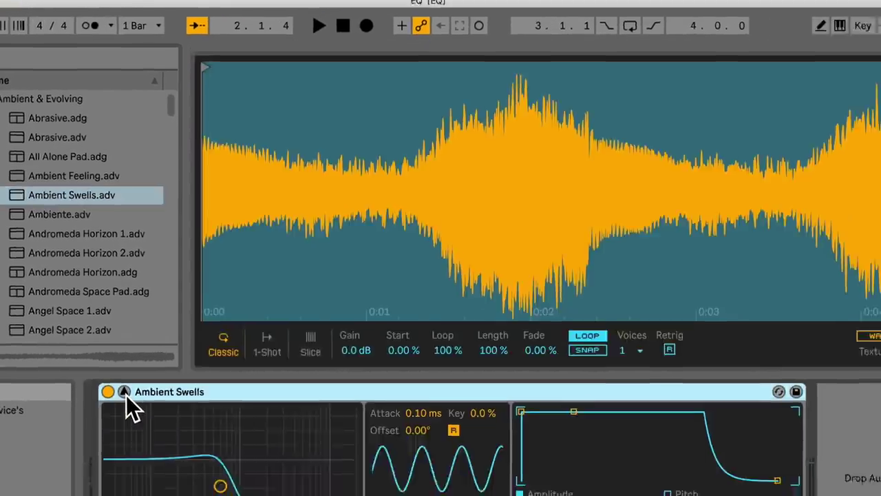
left_click(123, 392)
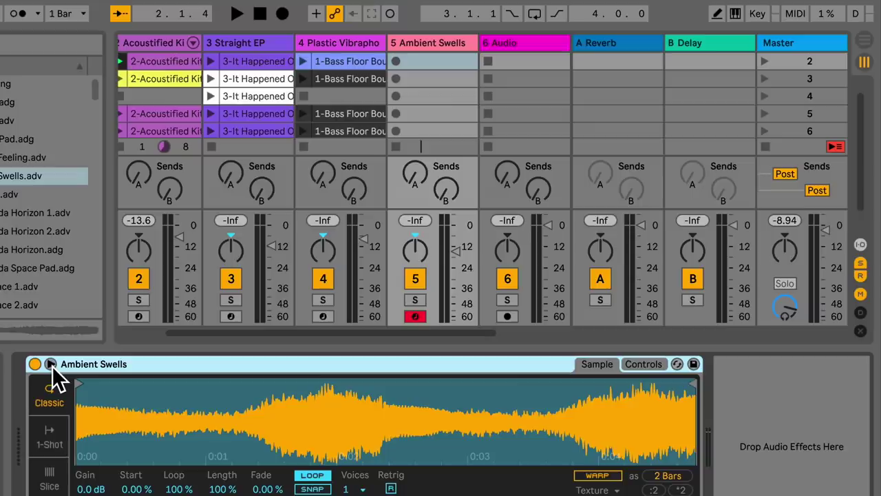
left_click(52, 366)
left_click(51, 366)
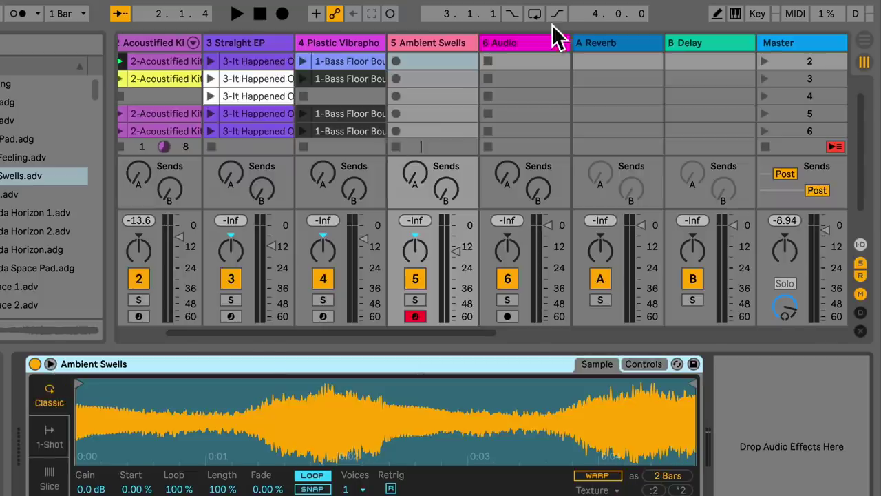
Create a MIDI clip in scene 1 of the Ambient Swells track and draw eight short notes between D#3 and A3.
scroll(409, 89, "up", 1)
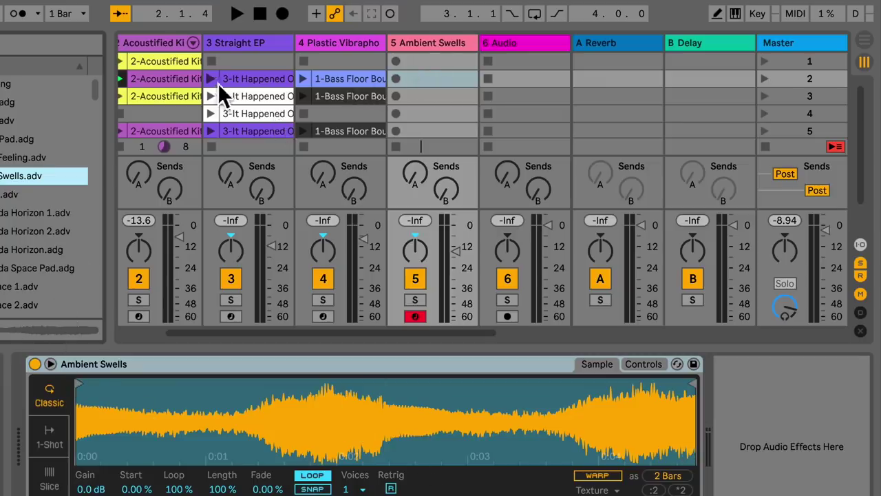
double_click(434, 61)
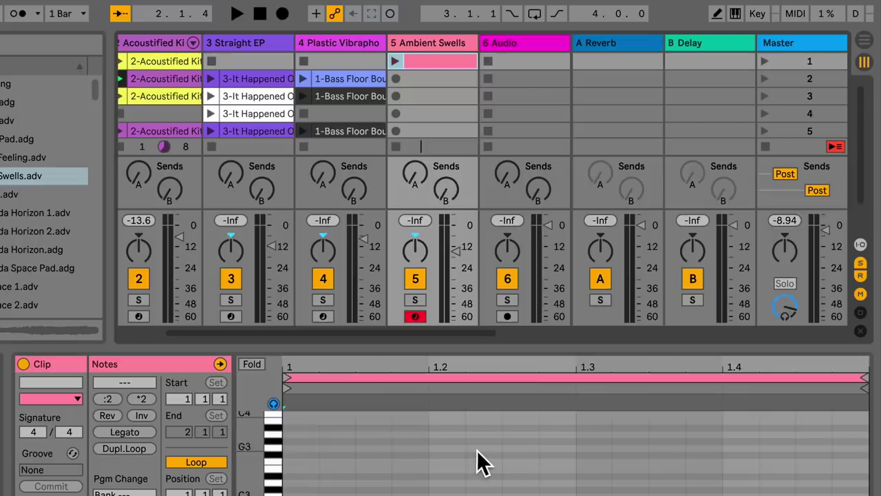
key("b")
left_click(301, 441)
left_click(409, 440)
left_click(483, 475)
left_click(593, 461)
left_click(630, 434)
left_click(703, 447)
left_click(740, 475)
left_click(777, 454)
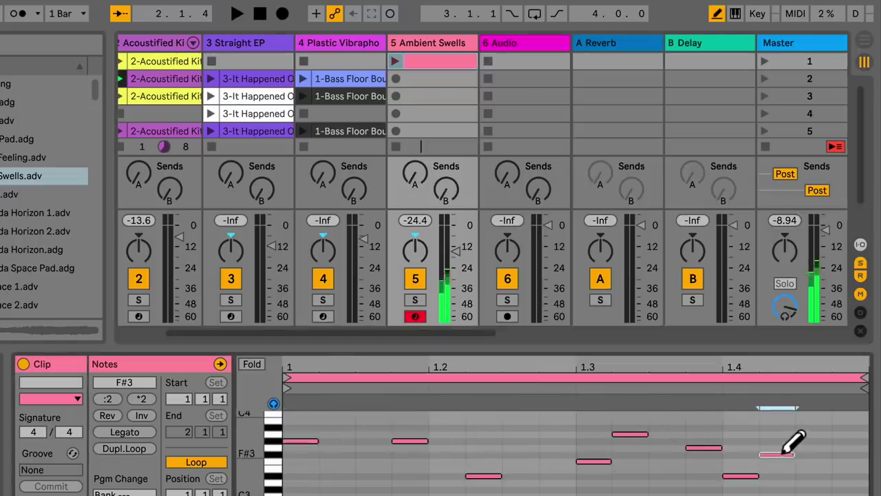
Select all the drawn notes in the new Ambient Swells clip and delete them.
left_click_drag(801, 484, 278, 415)
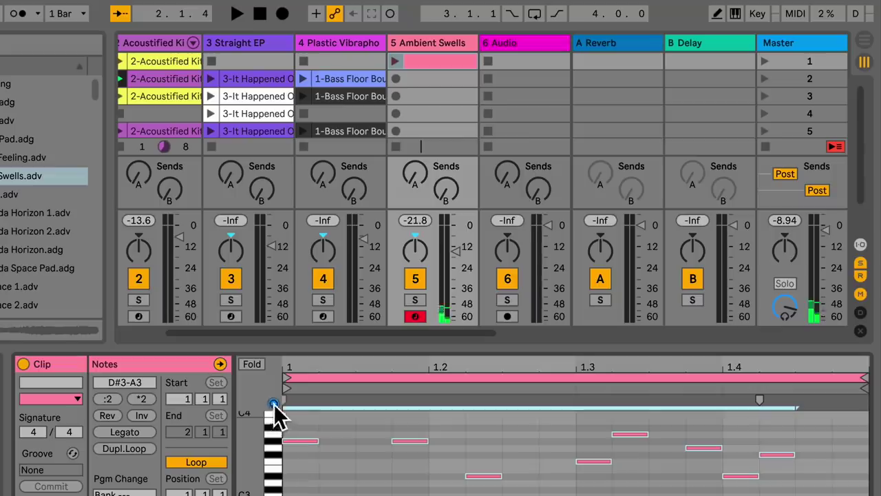
key("Delete")
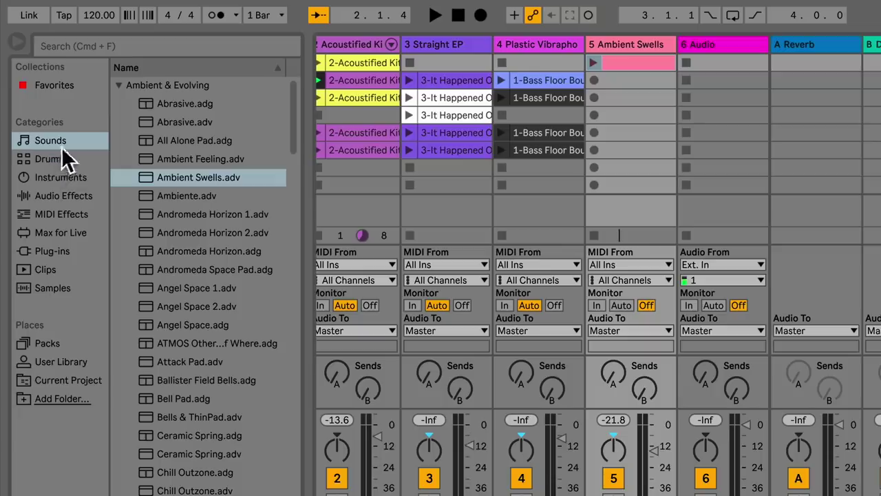
Browse the Piano & Keys presets under Sounds, auditioning Abstract Piano.adv and several others including Grand Piano Pad.adg.
left_click(121, 84)
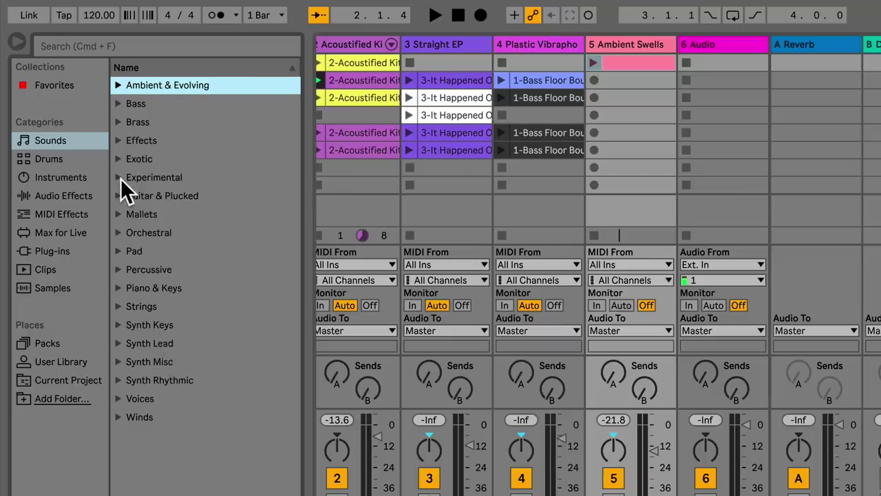
left_click(118, 289)
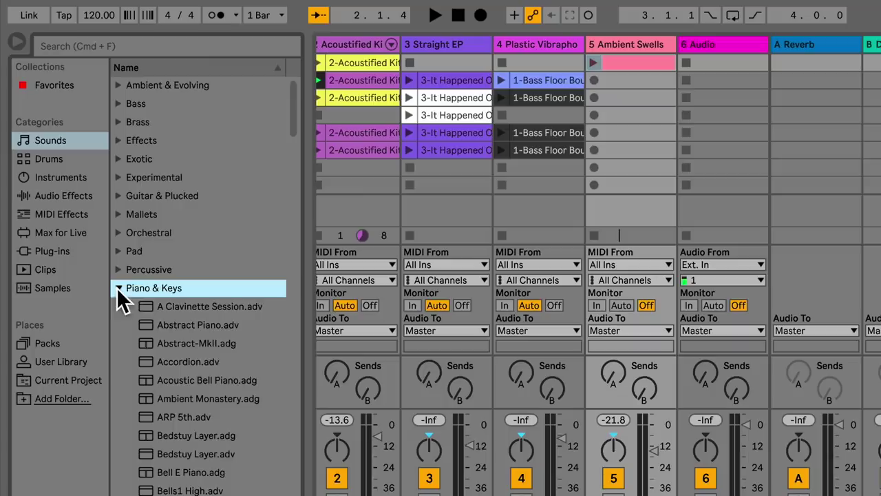
scroll(193, 358, "down", 2)
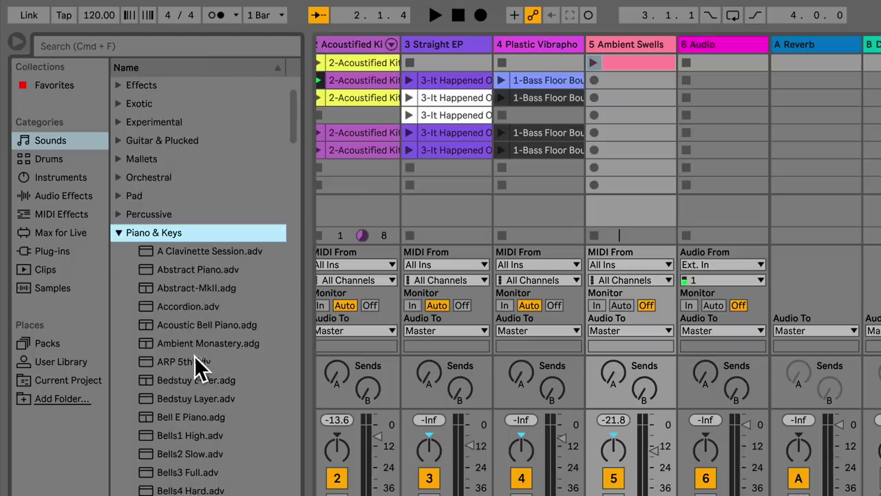
left_click(179, 271)
scroll(198, 391, "down", 15)
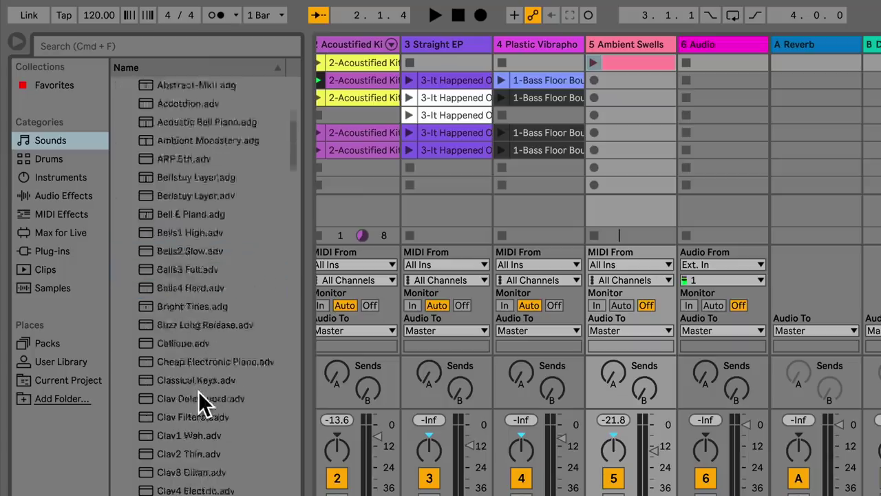
scroll(198, 391, "down", 4)
left_click(197, 361)
left_click(196, 342)
left_click(193, 308)
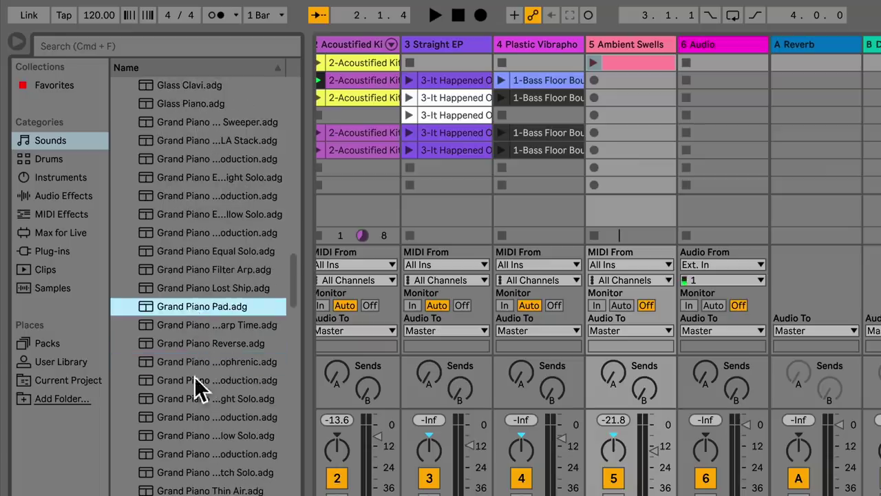
Search the Sounds category for "piano" and audition several matching electric, FM and glass piano presets.
left_click(91, 47)
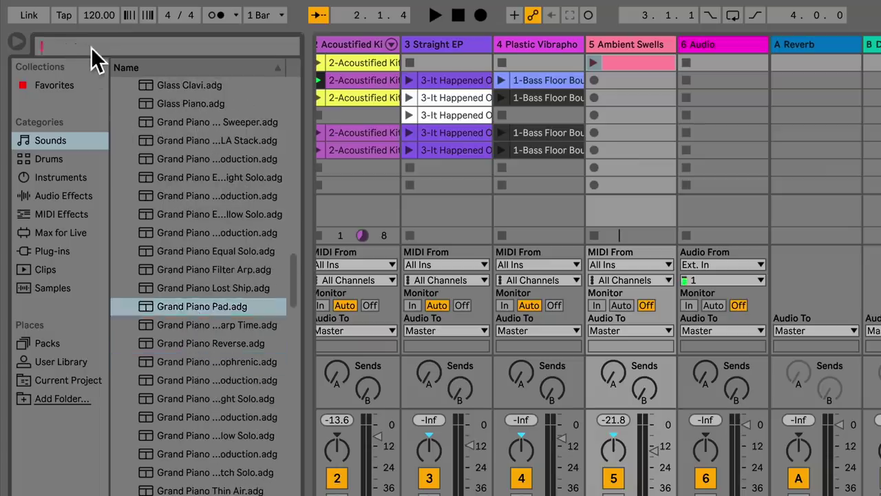
type("piano")
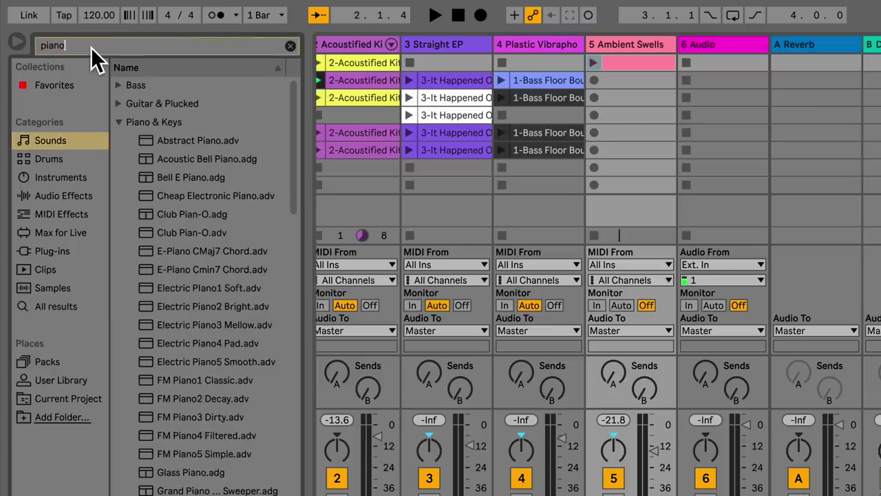
left_click(178, 303)
left_click(180, 291)
left_click(188, 269)
left_click(200, 252)
left_click(184, 344)
left_click(193, 400)
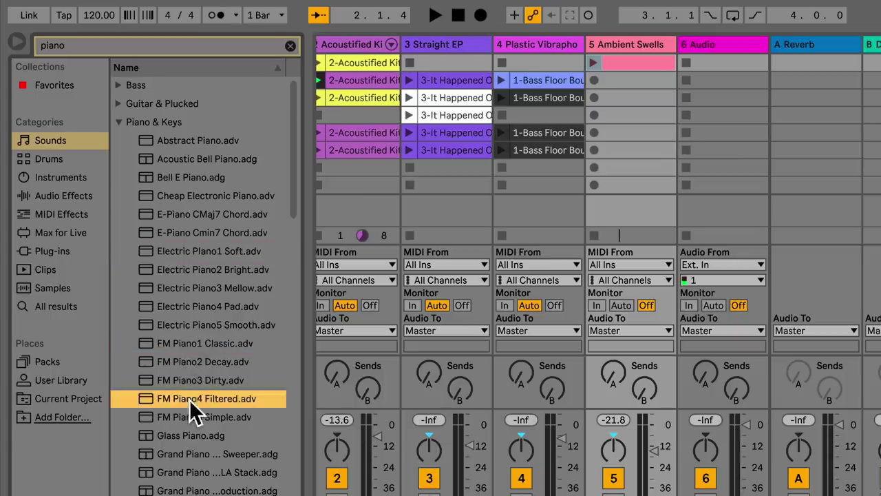
left_click(184, 435)
Clear the piano search and collapse the Piano & Keys folder.
left_click(64, 41)
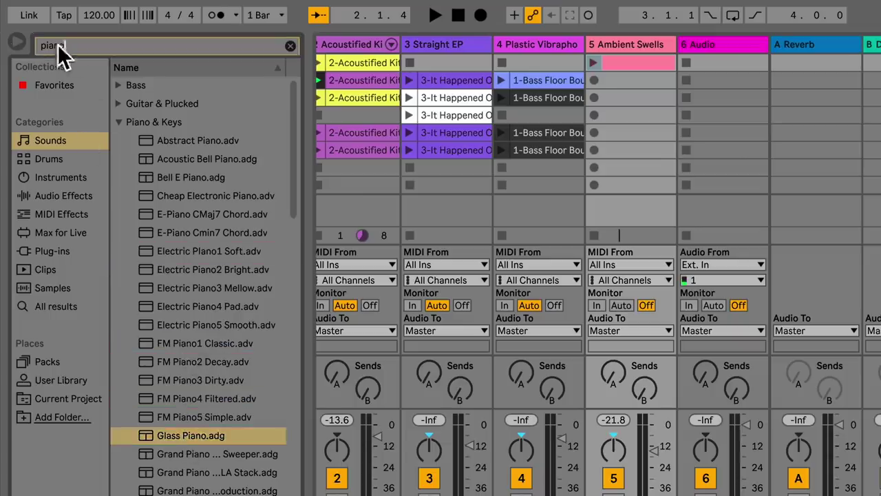
key("BackSpace")
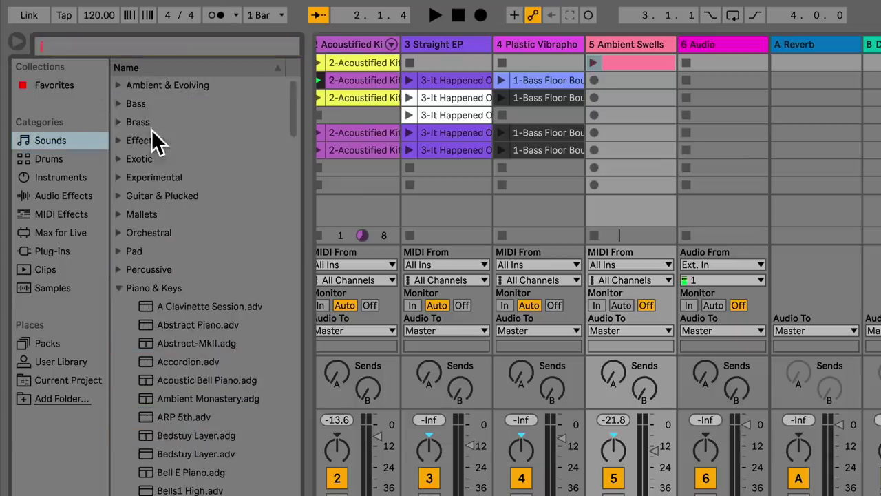
left_click(117, 288)
Audition kits in the Drums category, load 606 Core Kit.adg onto track 5, and launch the track's scene 1 clip.
left_click(54, 160)
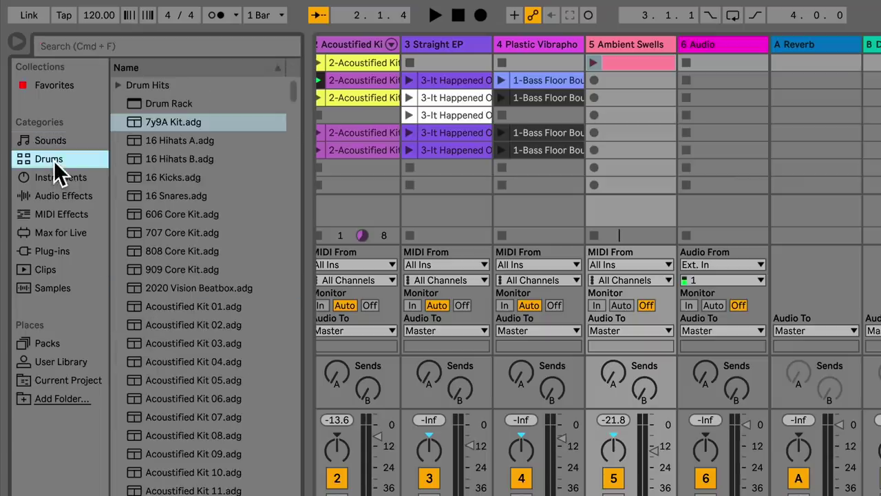
left_click(179, 159)
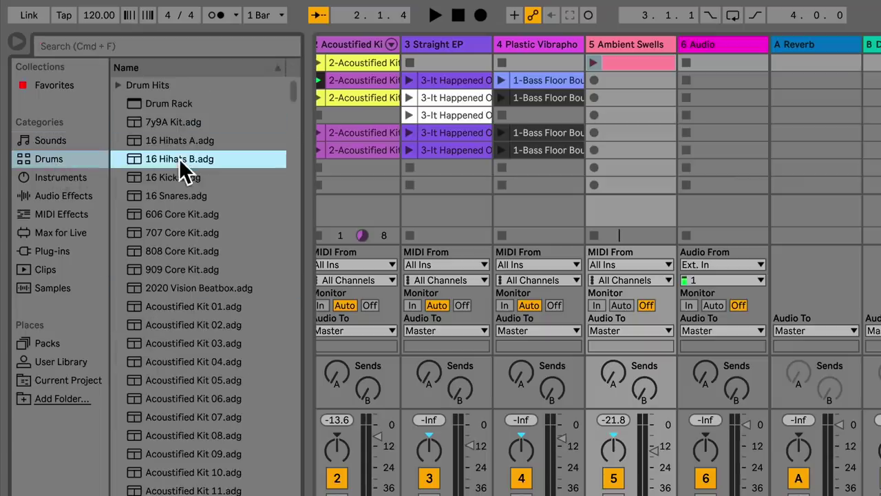
left_click(170, 196)
left_click(172, 219)
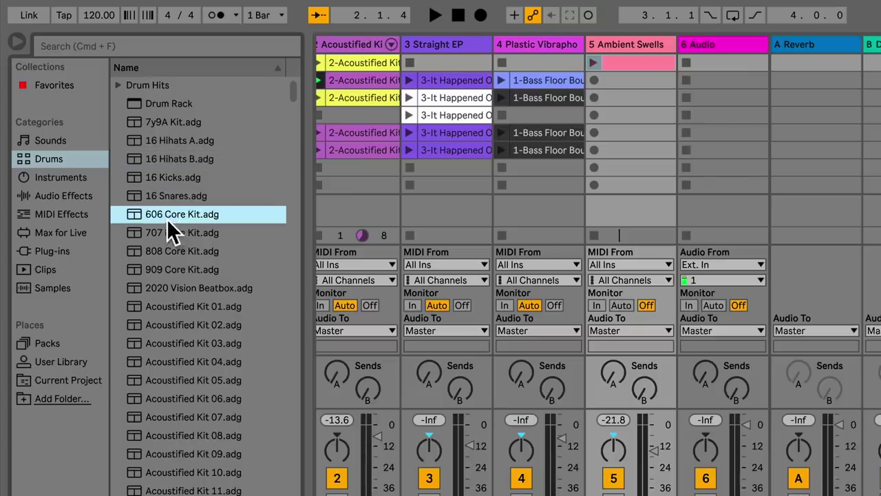
left_click_drag(169, 220, 625, 41)
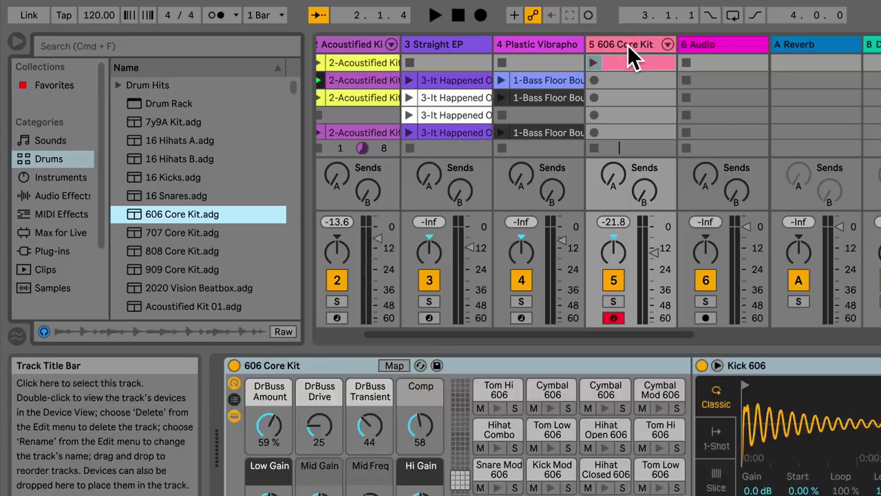
left_click(686, 64)
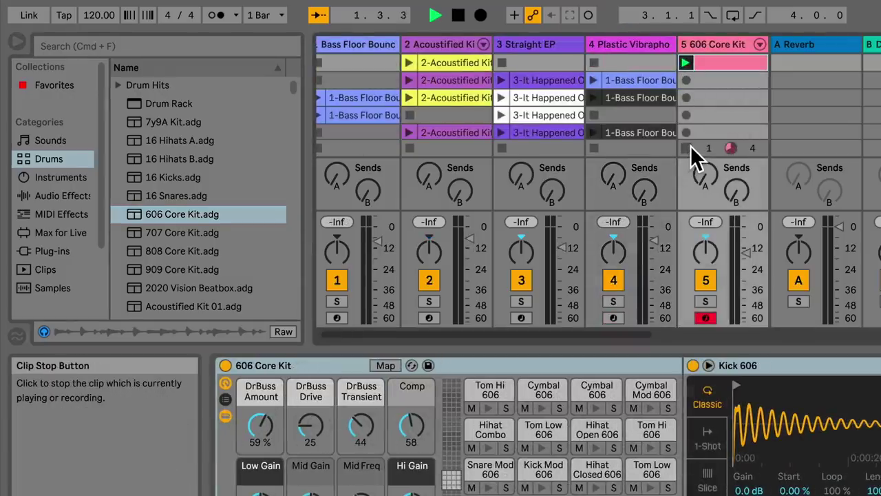
Audition the 7y9A, 707, 808, 909 and 2020 Vision Beatbox kits, and load 808 Core Kit.adg onto track 5.
left_click(165, 215)
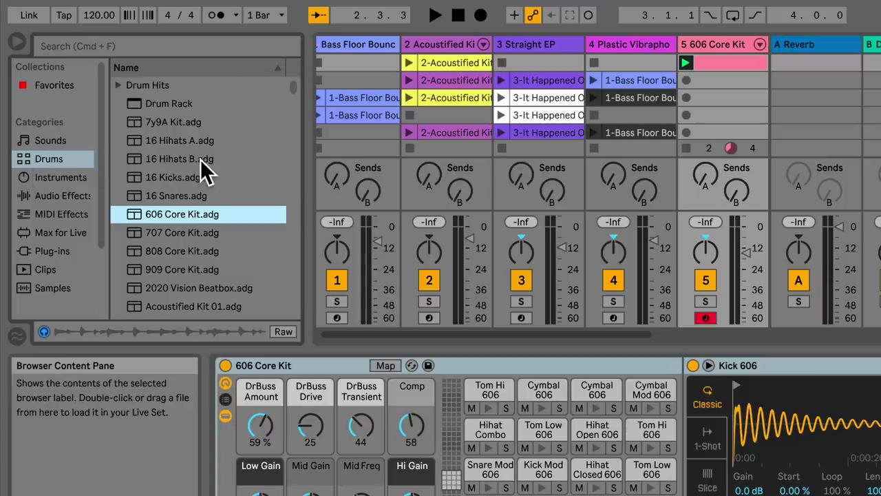
left_click(177, 124)
left_click(168, 234)
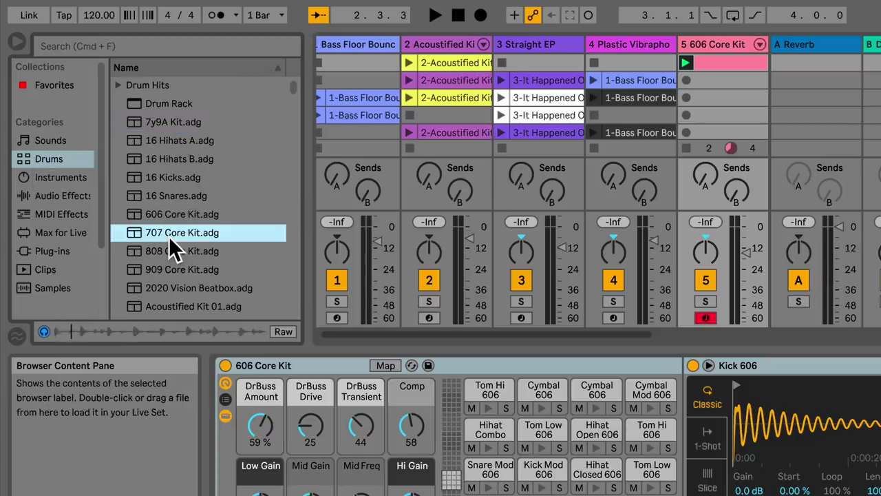
key("Down")
key("Down")
key("Down")
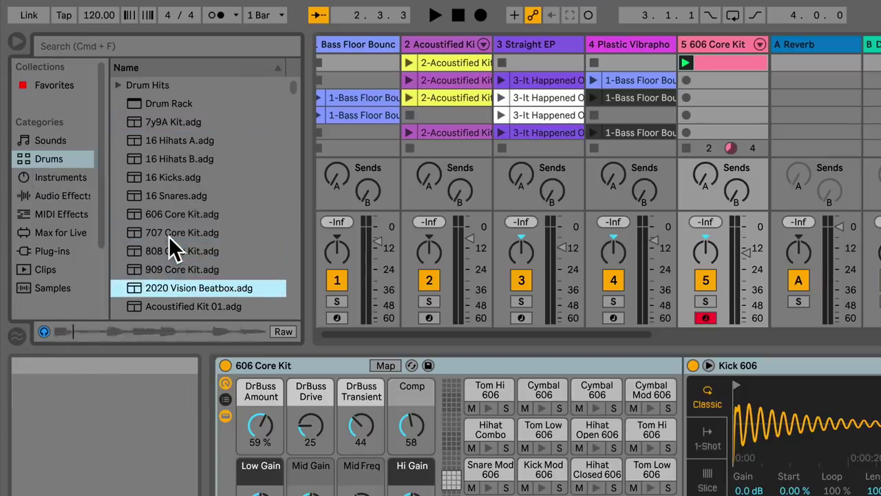
key("Up")
key("Up")
left_click_drag(659, 90, 713, 42)
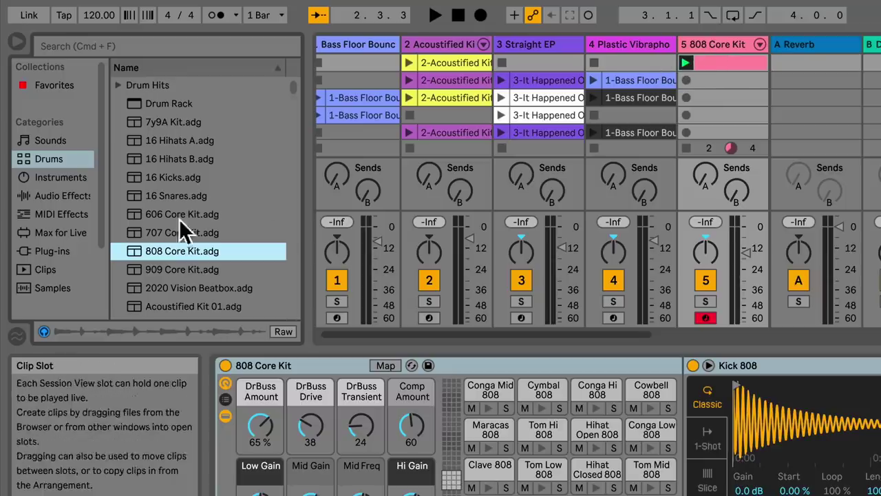
Check the instrument types inside Drum Hits and look through the full list of drum kits.
left_click(119, 86)
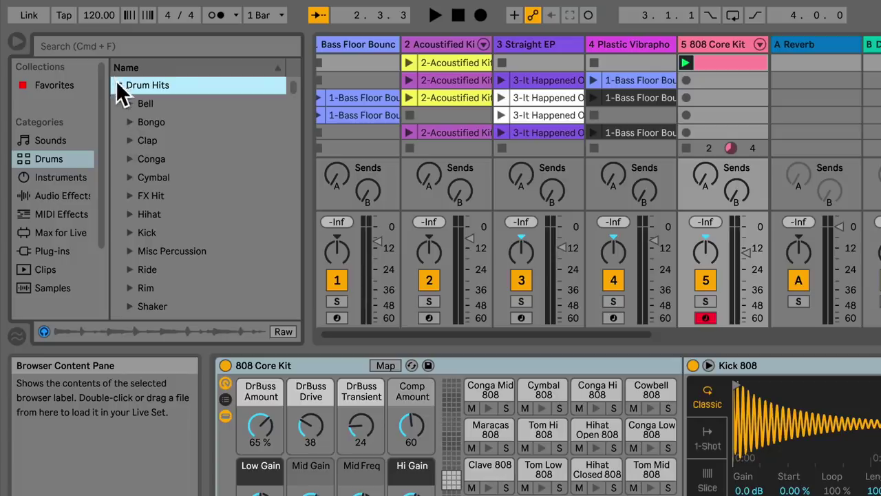
left_click(118, 83)
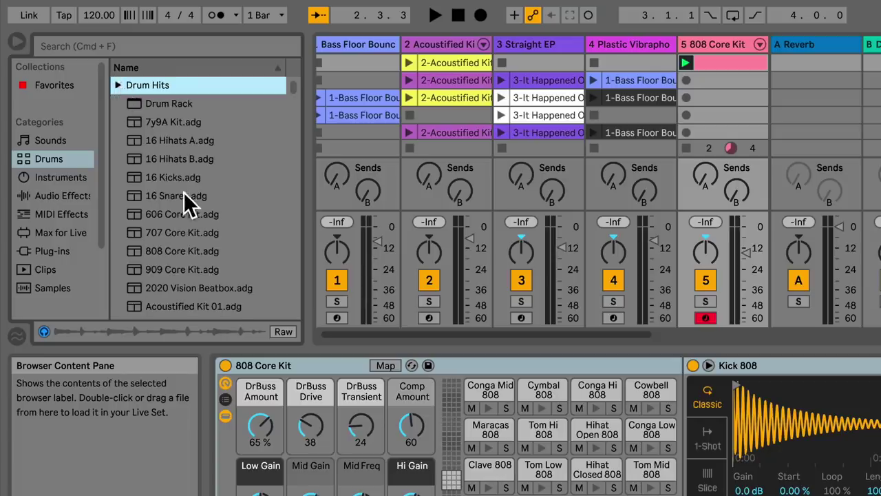
scroll(184, 196, "down", 5)
scroll(183, 194, "down", 20)
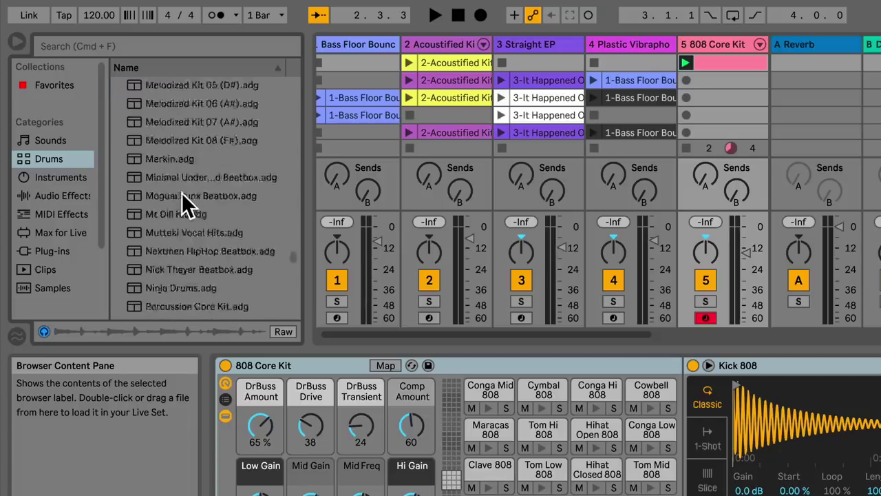
scroll(182, 194, "up", 20)
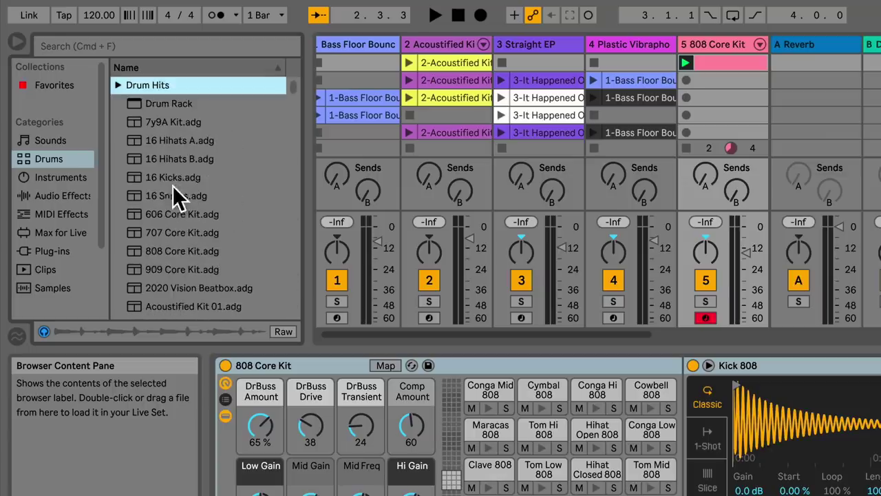
Review the devices in the Instruments category from Analog to Wavetable, with the Drum Rack folder collapsed.
left_click(56, 178)
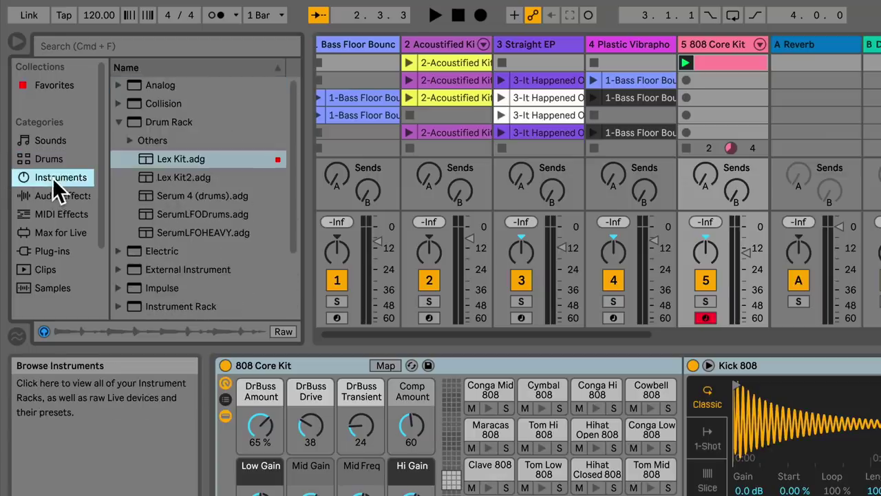
left_click(118, 122)
left_click(157, 86)
left_click(161, 103)
left_click(164, 141)
left_click(169, 159)
left_click(173, 194)
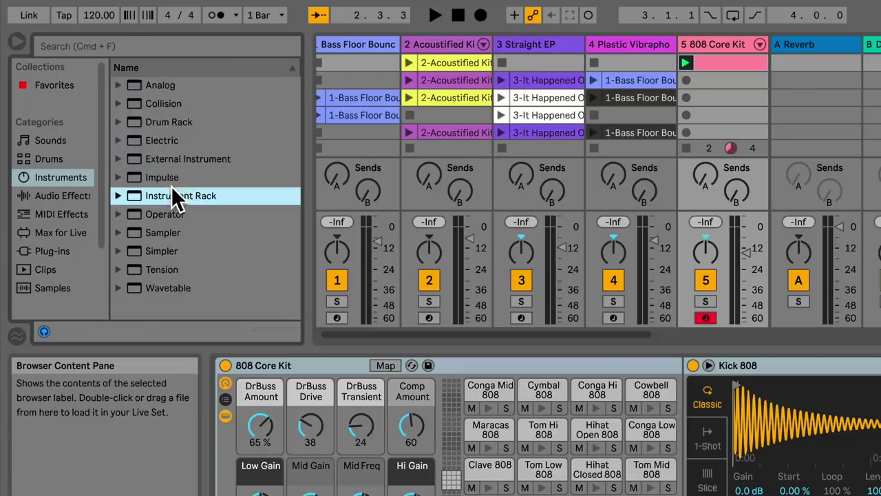
left_click(161, 290)
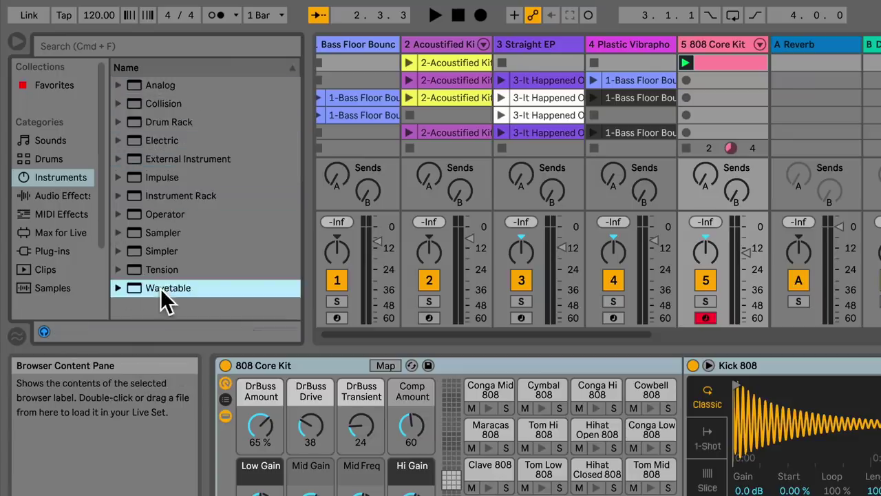
Audition Ambient Element, Bell Degrees and Crockhausen from Wavetable's Mallets presets, toggling the browser preview off and back on.
left_click(119, 289)
scroll(169, 280, "down", 5)
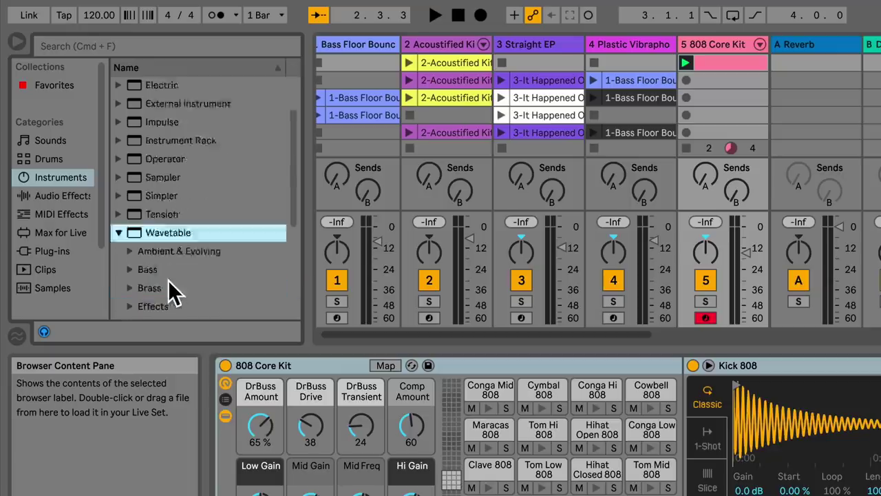
left_click(129, 195)
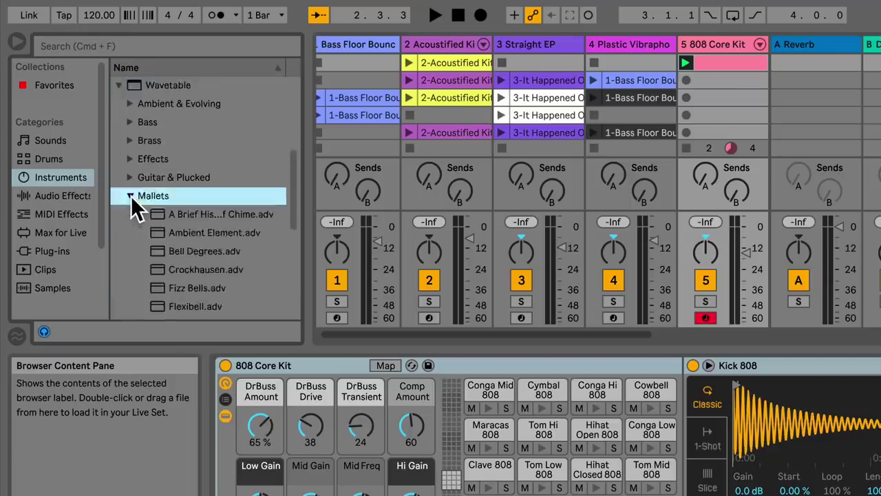
left_click(212, 234)
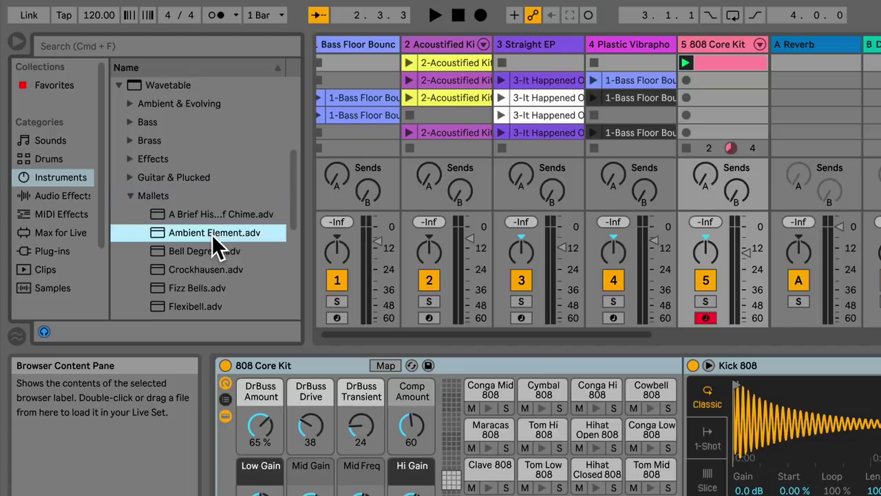
left_click(191, 249)
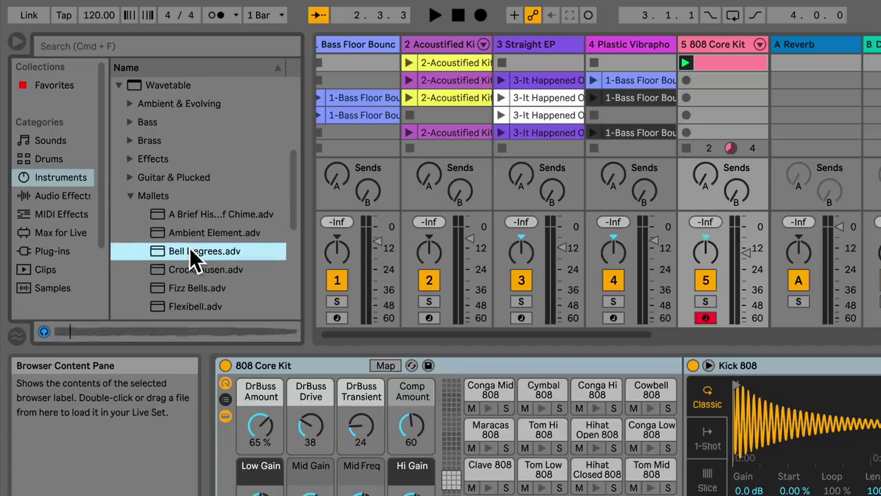
left_click(44, 332)
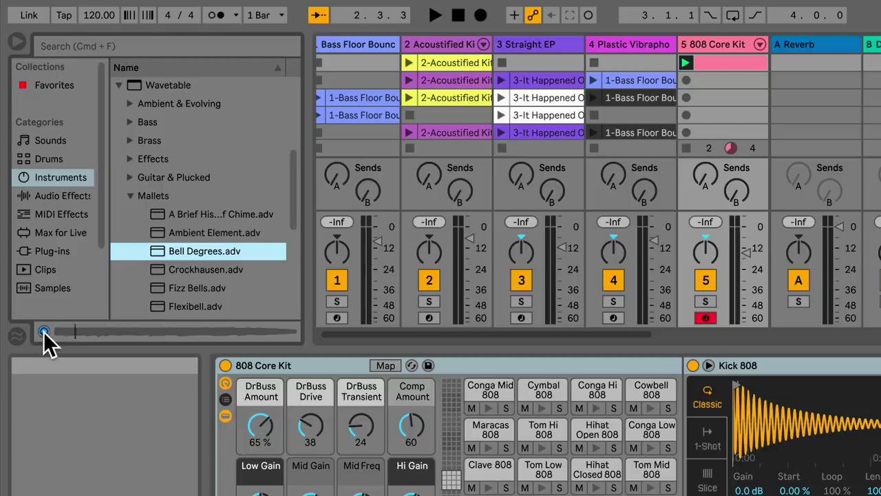
left_click(43, 331)
left_click(198, 274)
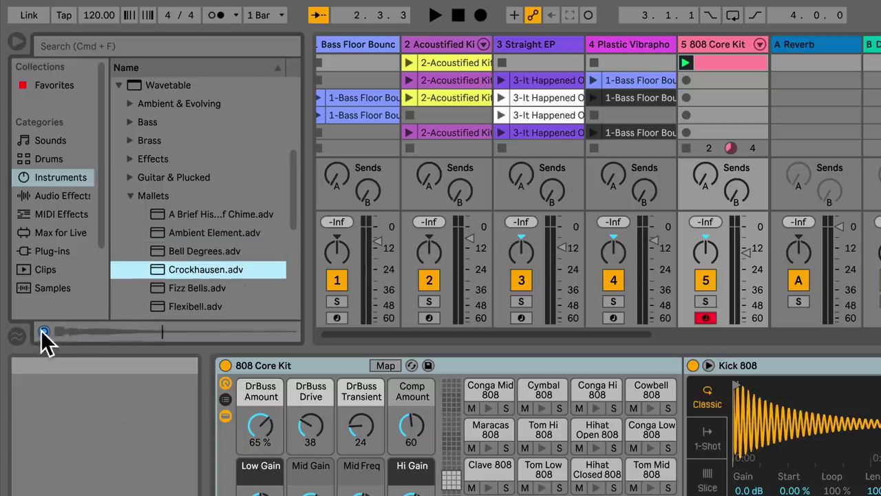
Load Fizz Bells.adv onto track 5 in place of the 808 Core Kit, and open the track's scene 1 clip for note editing.
scroll(249, 285, "down", 4)
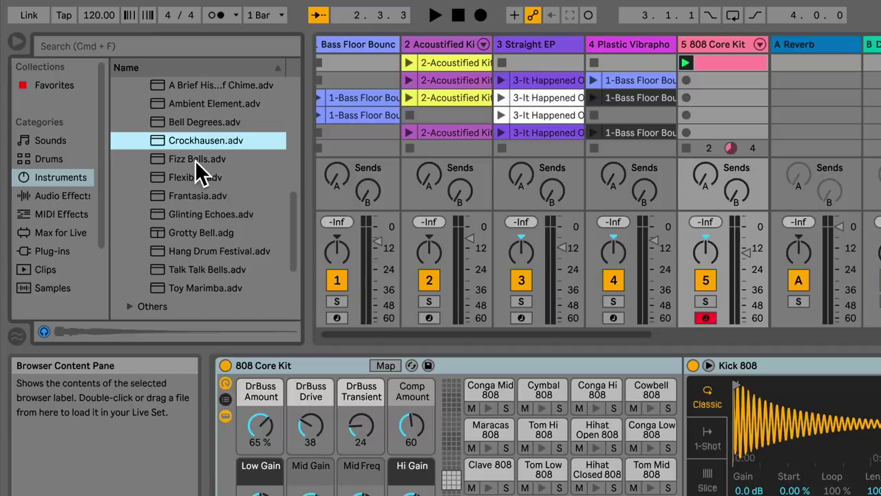
left_click(195, 161)
left_click_drag(186, 166, 720, 43)
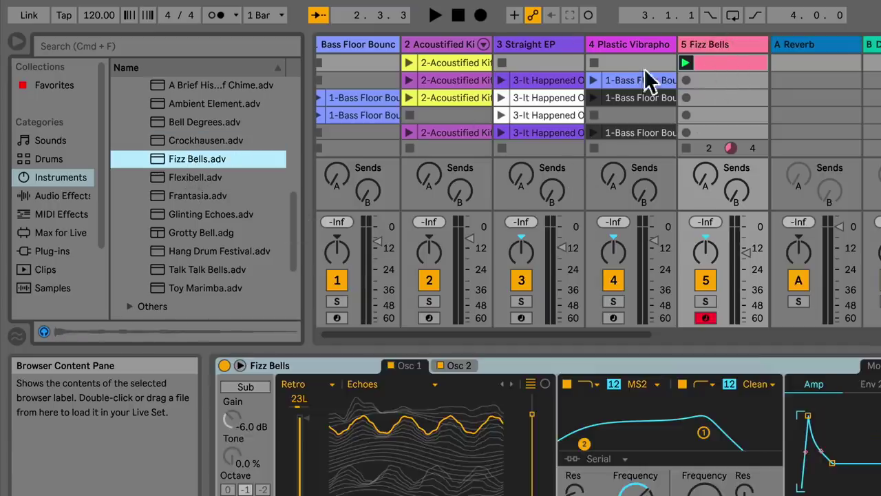
left_click(724, 65)
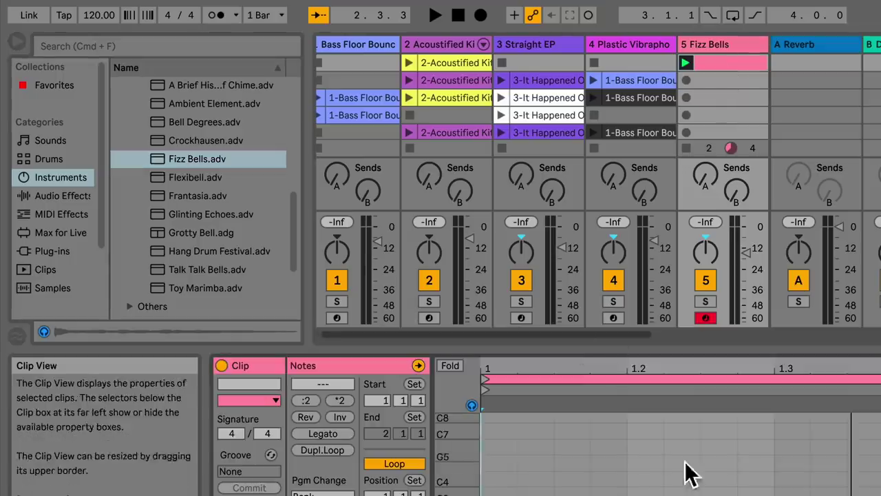
Show track 5's Fizz Bells device and collapse the Wavetable folder in the Instruments list.
left_click(711, 42)
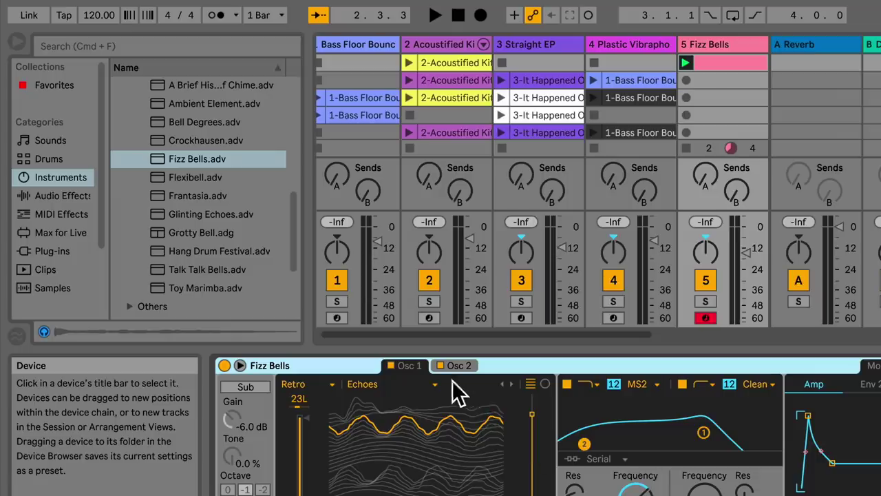
scroll(165, 151, "up", 10)
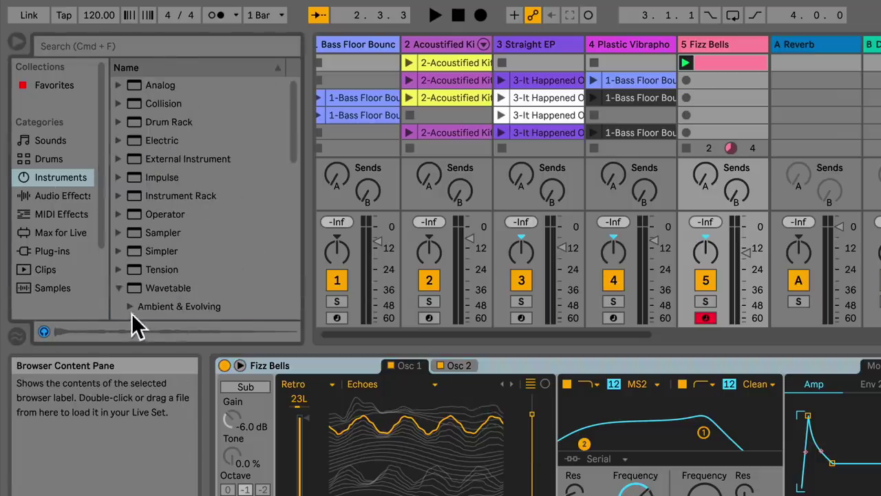
left_click(121, 289)
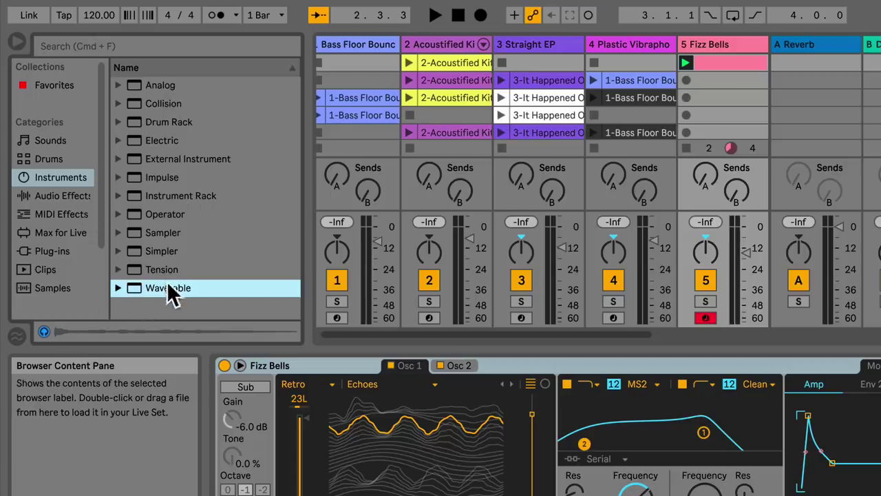
Review the full list of devices in the Audio Effects category, from Amp to Vocoder.
left_click(56, 199)
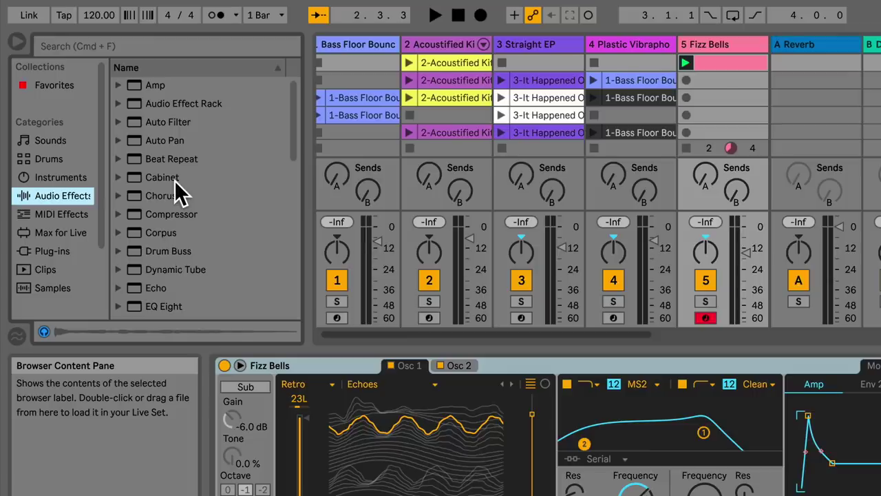
scroll(178, 193, "down", 10)
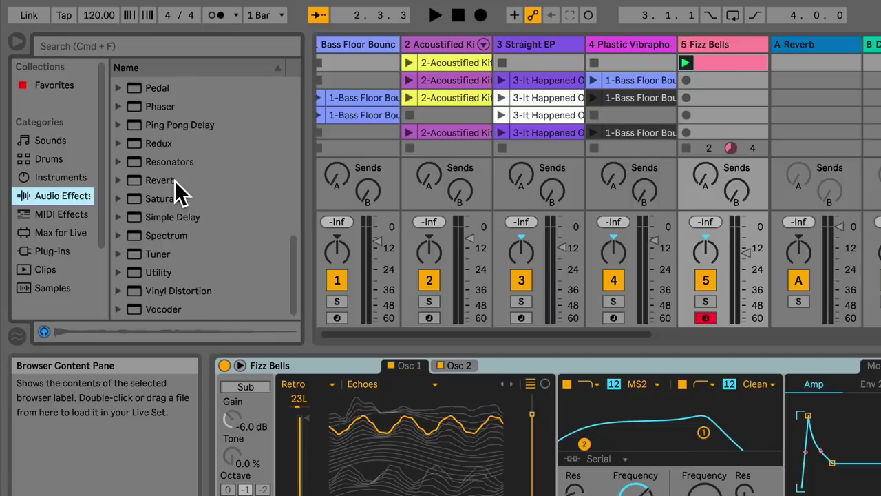
scroll(178, 193, "up", 3)
scroll(178, 192, "up", 5)
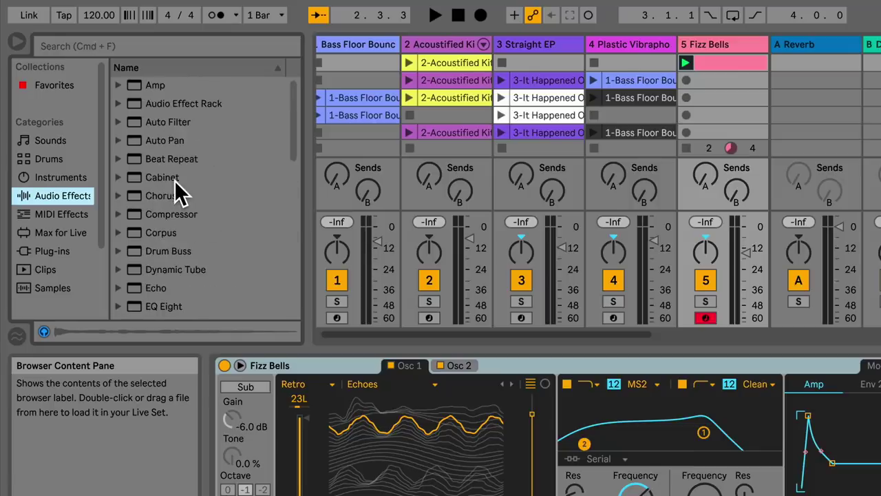
scroll(168, 282, "down", 10)
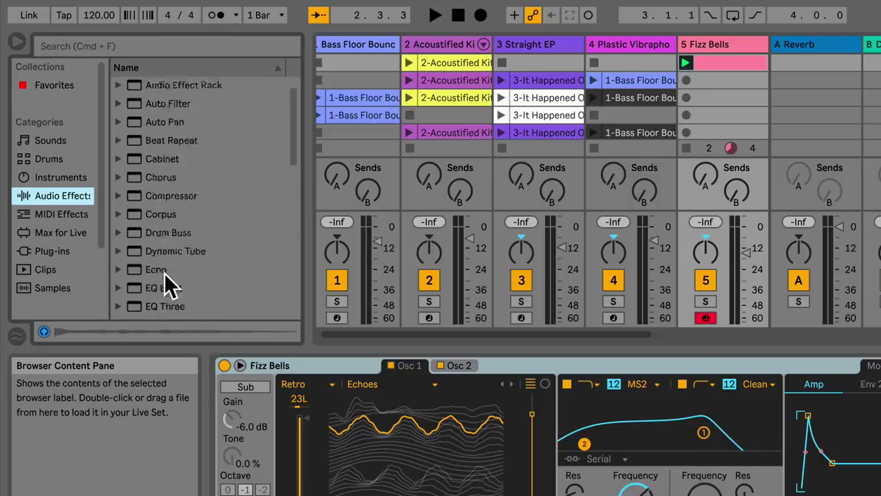
scroll(166, 276, "down", 1)
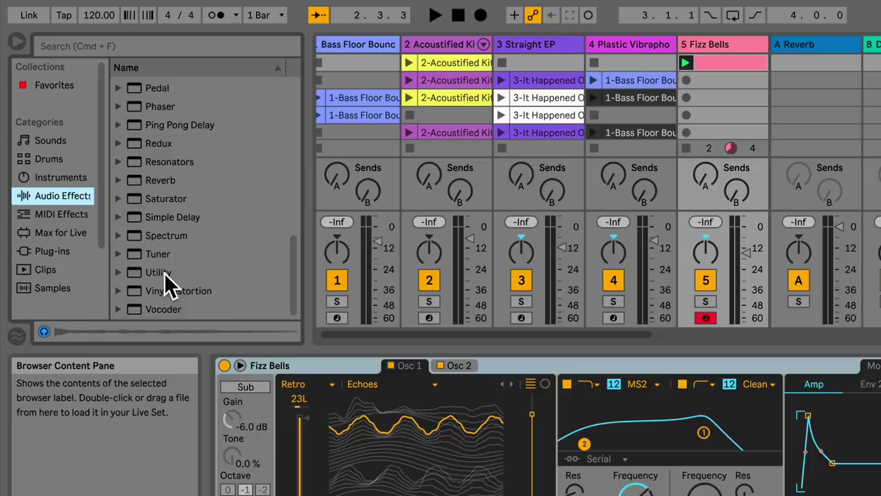
scroll(164, 273, "up", 10)
Compare the MIDI Effects and Audio Effects categories, and insert an Arpeggiator before Fizz Bells on track 5.
left_click(70, 219)
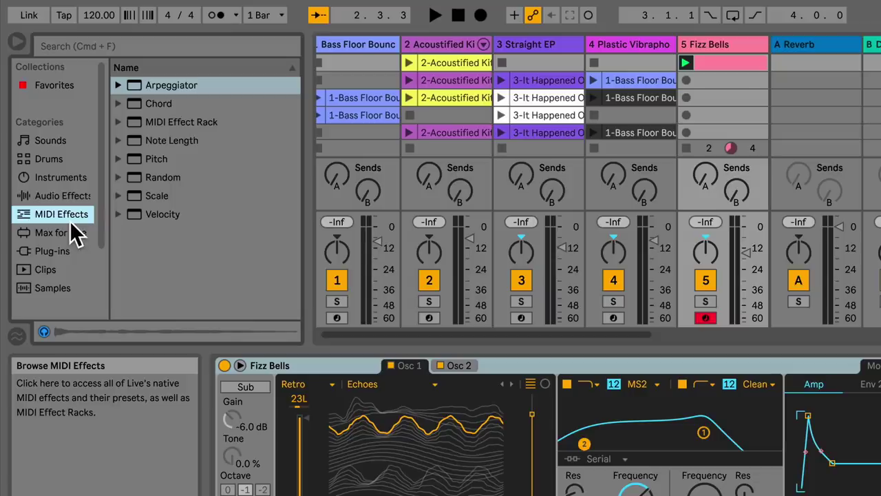
left_click(51, 198)
left_click(52, 213)
left_click(52, 199)
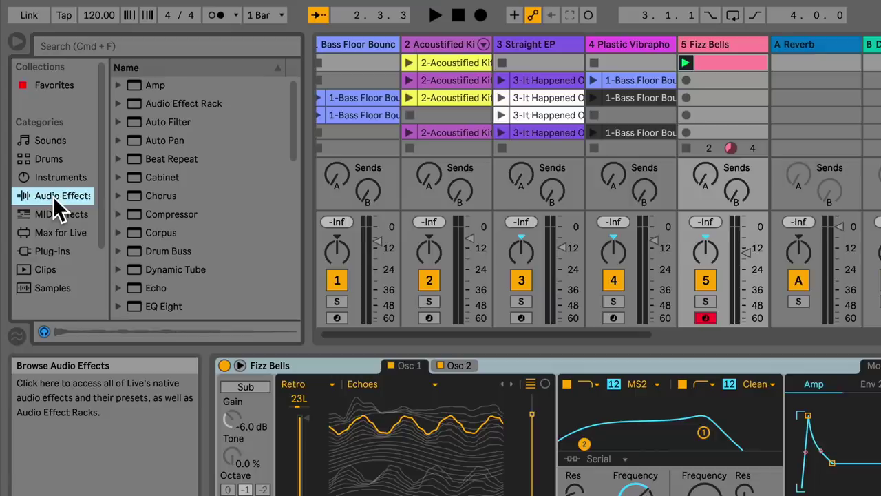
left_click(55, 216)
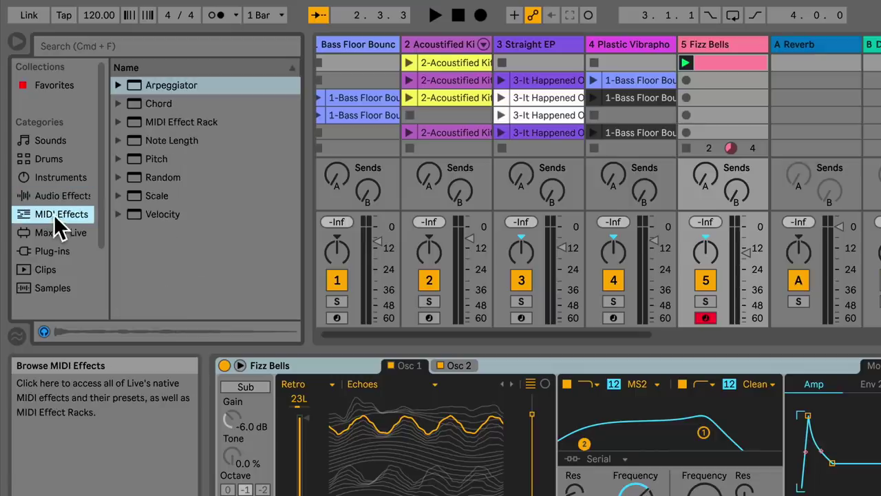
mouse_move(160, 85)
left_mouse_down()
mouse_move(230, 283)
mouse_move(220, 437)
left_mouse_up()
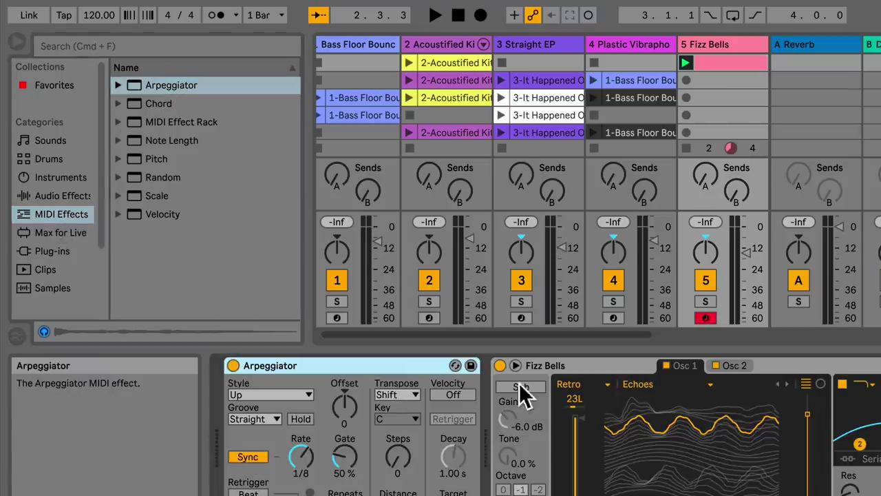
Add the Chorus audio effect after Fizz Bells in track 5's device chain.
left_click(56, 194)
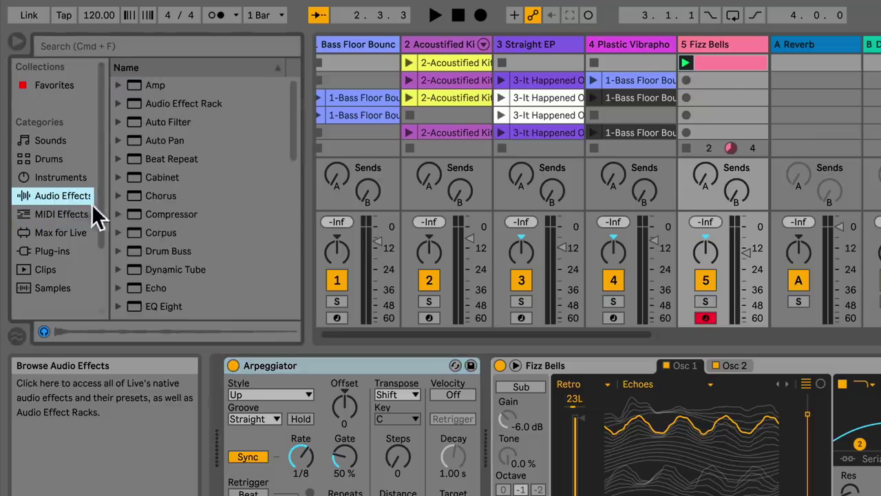
left_click(162, 196)
scroll(602, 394, "right", 5)
scroll(414, 315, "right", 5)
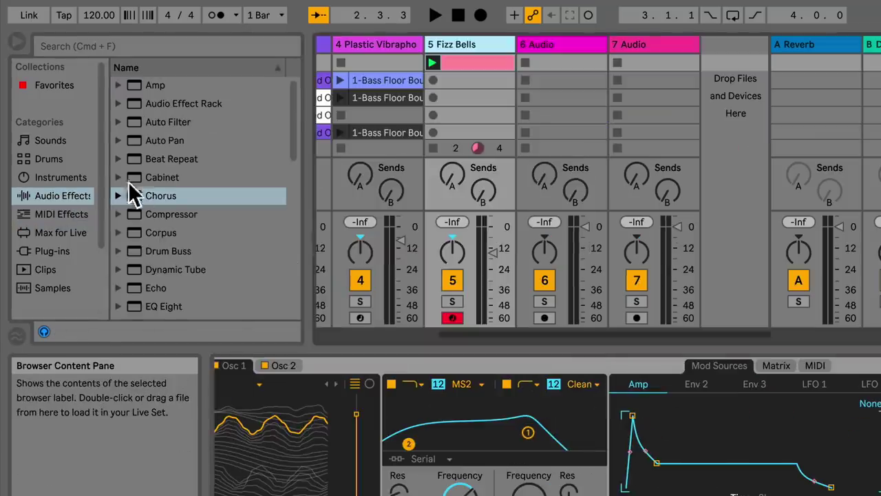
left_click_drag(165, 197, 710, 341)
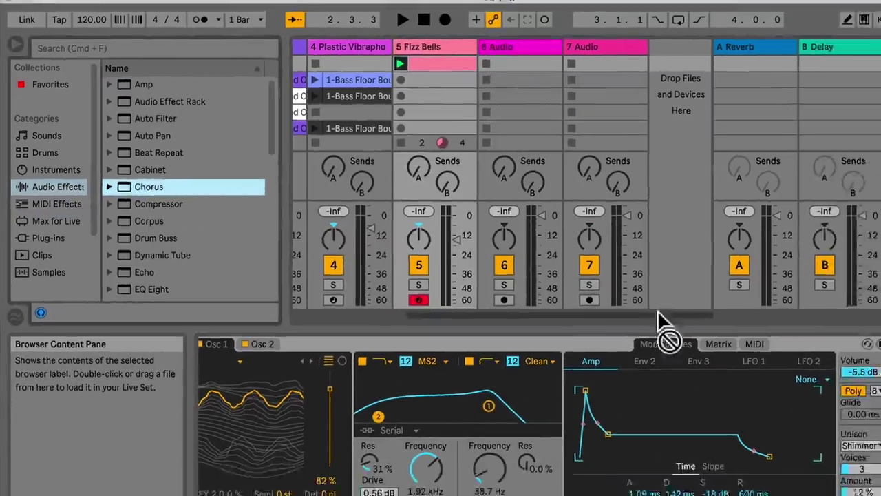
left_click_drag(661, 323, 707, 420)
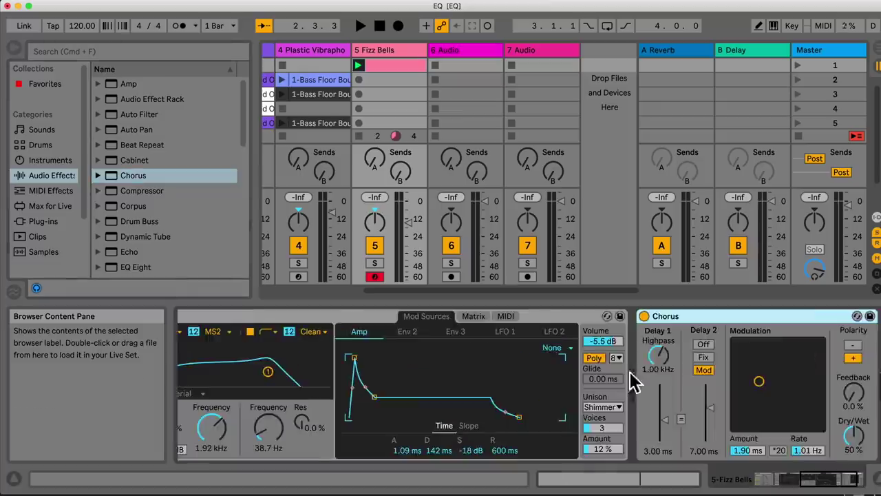
Set the Arpeggiator's synced rate to 1/16 on track 5.
scroll(308, 427, "left", 10)
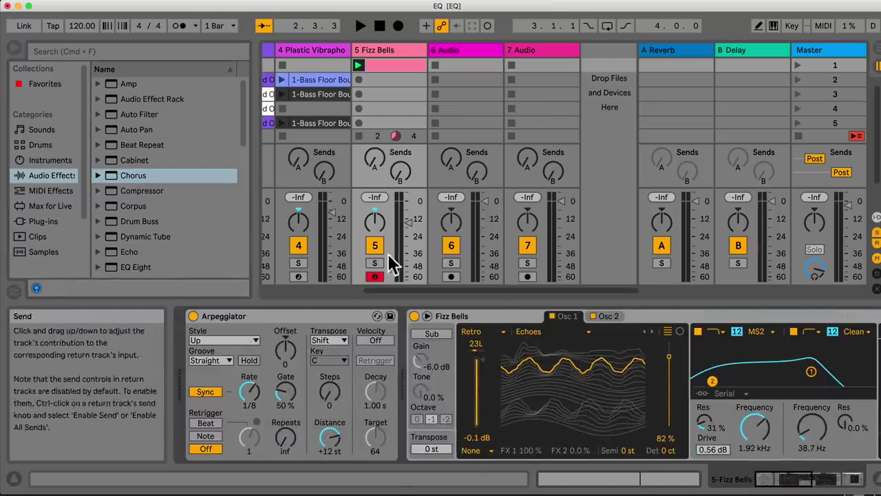
left_click_drag(377, 301, 391, 477)
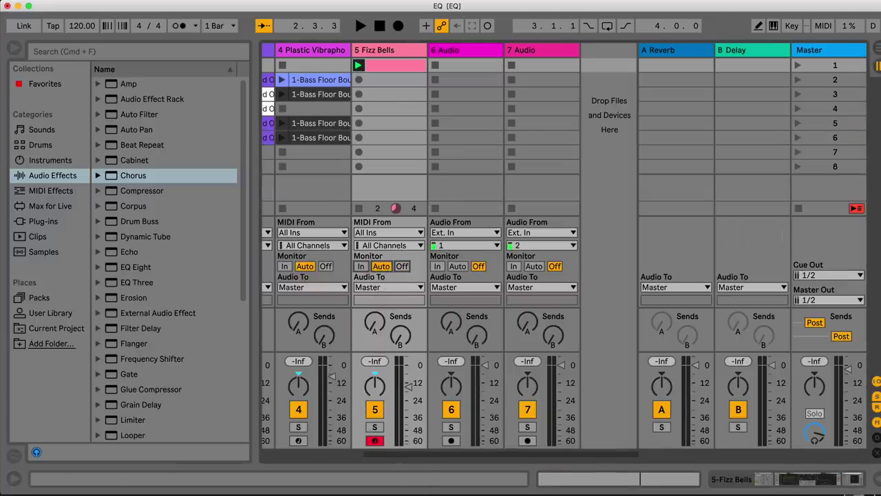
left_click_drag(409, 465, 409, 265)
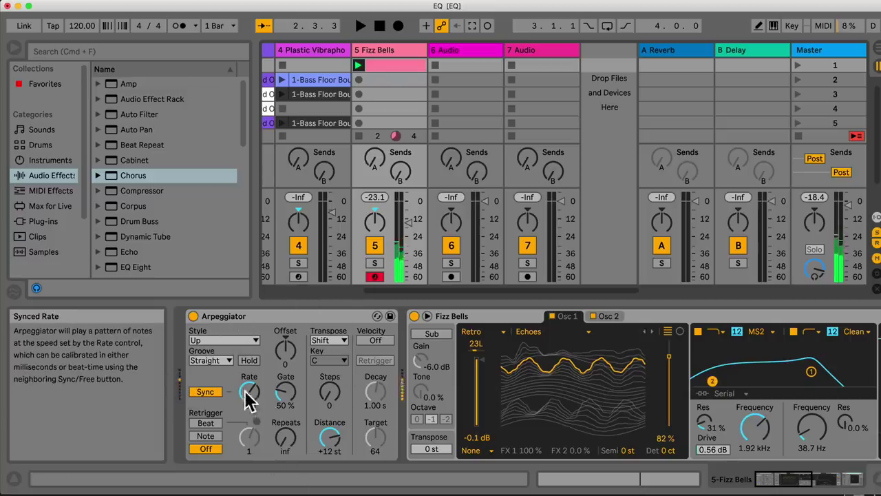
left_click_drag(249, 391, 250, 380)
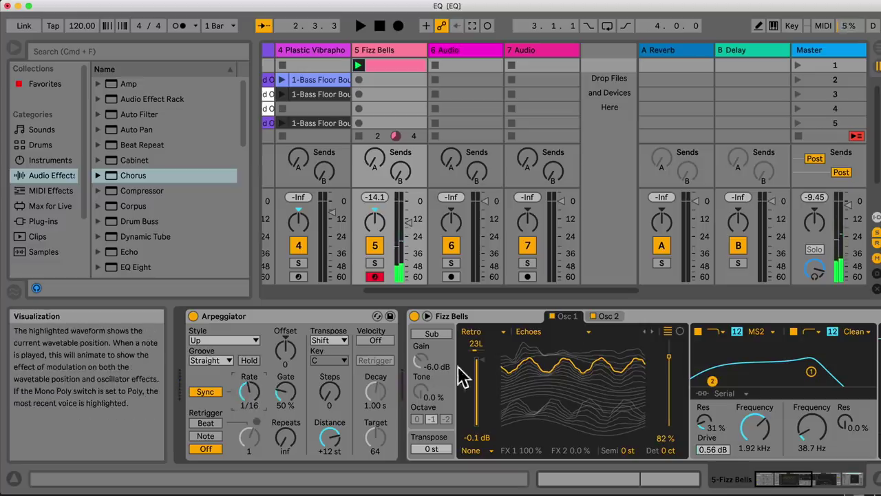
Set the Chorus to 100% dry/wet, 32% feedback and a 7.19 kHz Delay 1 highpass.
scroll(502, 423, "right", 10)
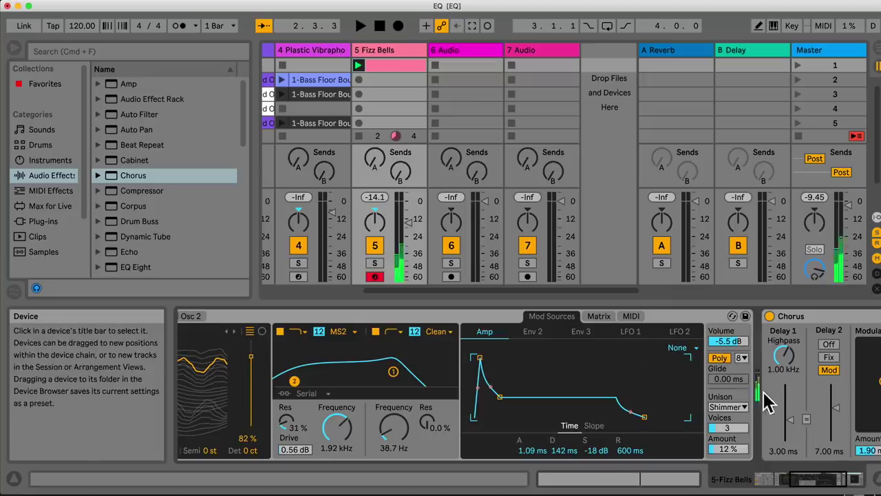
scroll(758, 400, "right", 6)
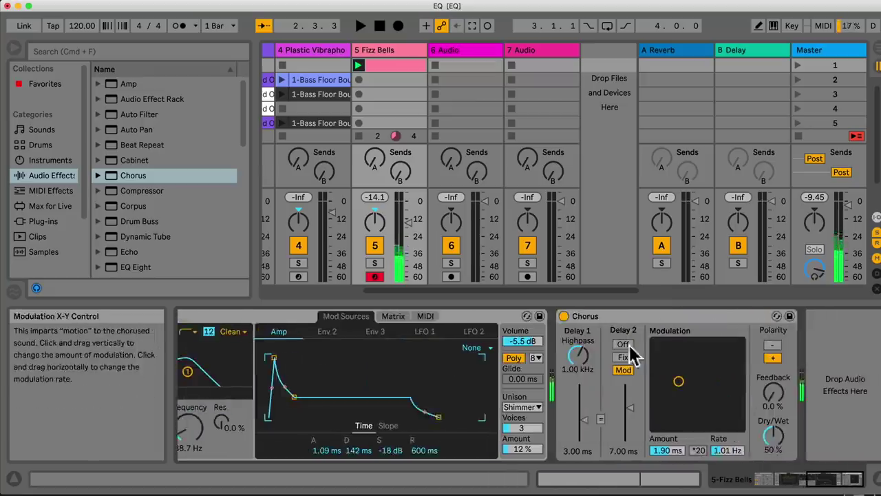
left_click_drag(774, 432, 773, 327)
left_click_drag(773, 391, 773, 433)
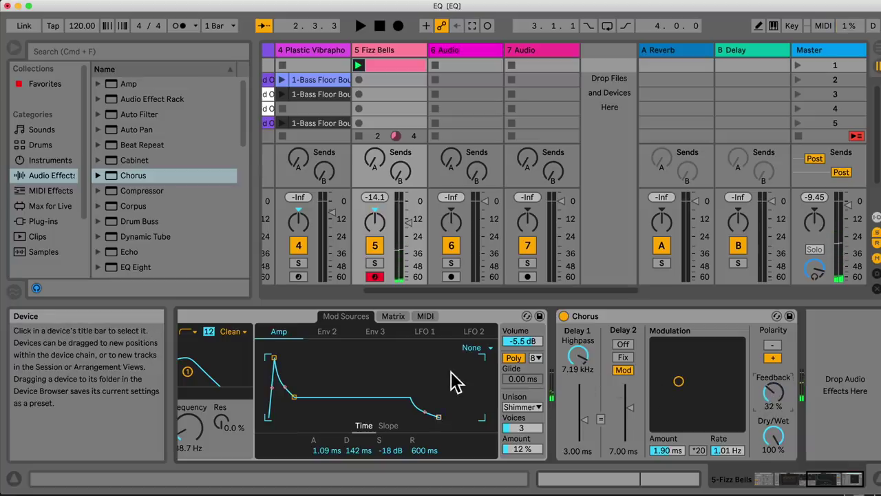
scroll(458, 383, "left", 5)
scroll(448, 378, "left", 8)
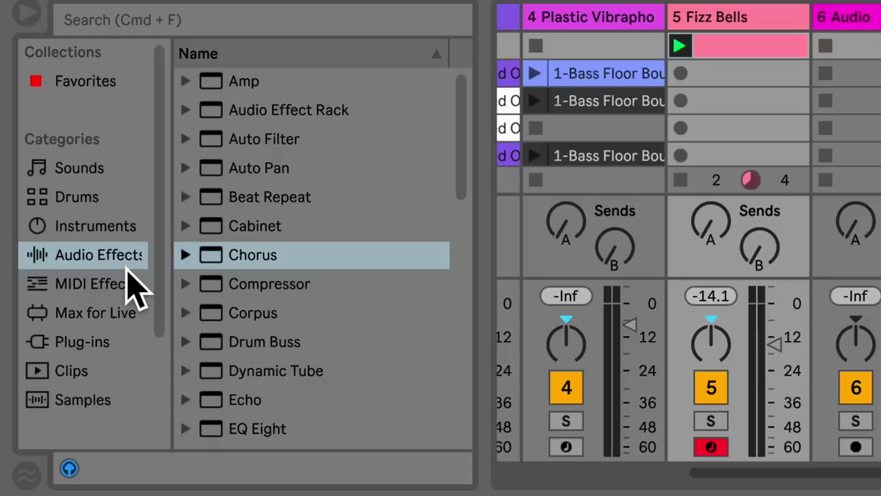
Go through the Instruments, Audio Effects, MIDI Effects, Max for Live and Plug-ins browser categories in order.
left_click(69, 231)
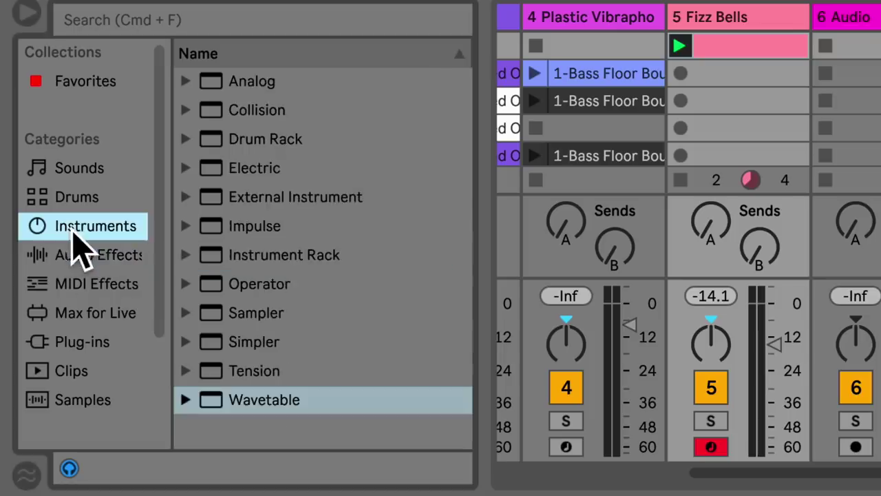
left_click(111, 260)
left_click(97, 290)
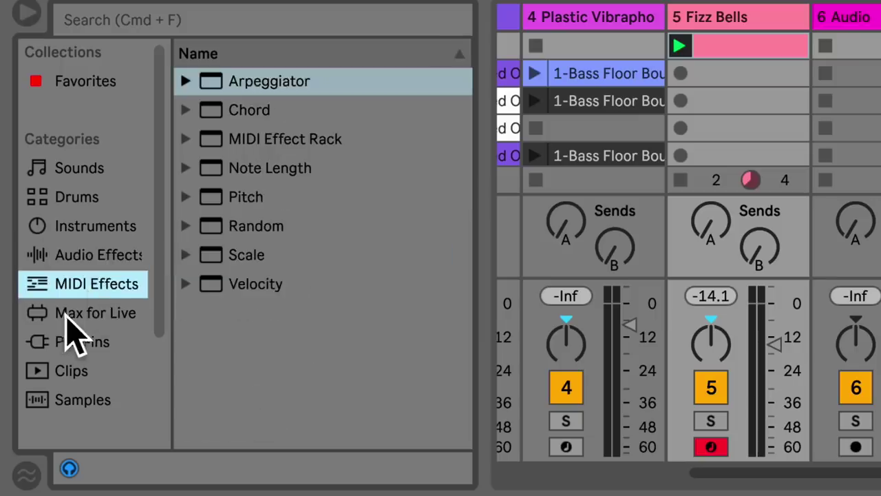
left_click(81, 319)
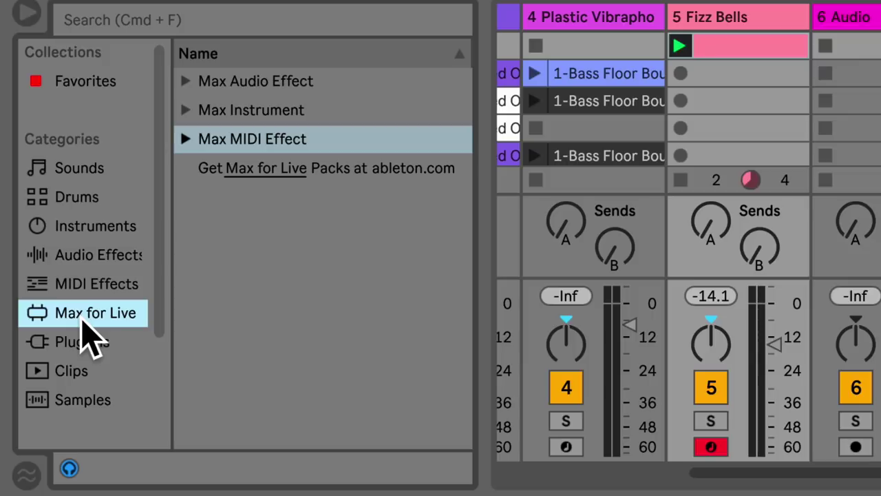
left_click(86, 352)
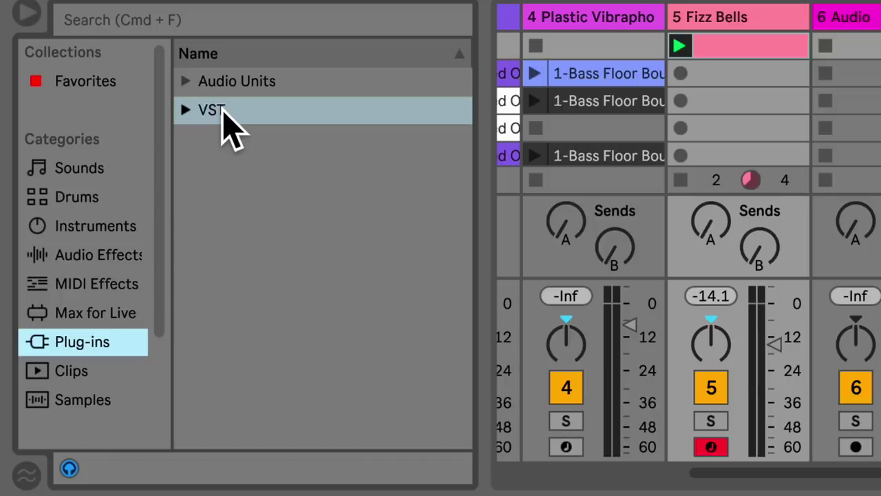
Audition clips from the Clips category, including Percussion_140bpm1, Pibbles, Plena Quinto, Pop Cabasa Cowbell-97bpm and PPL Sweep Synth.
left_click(74, 375)
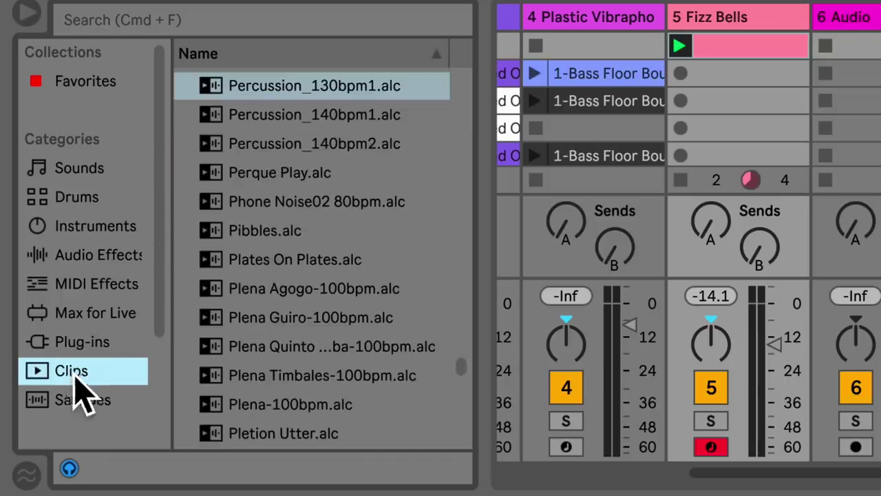
left_click(269, 121)
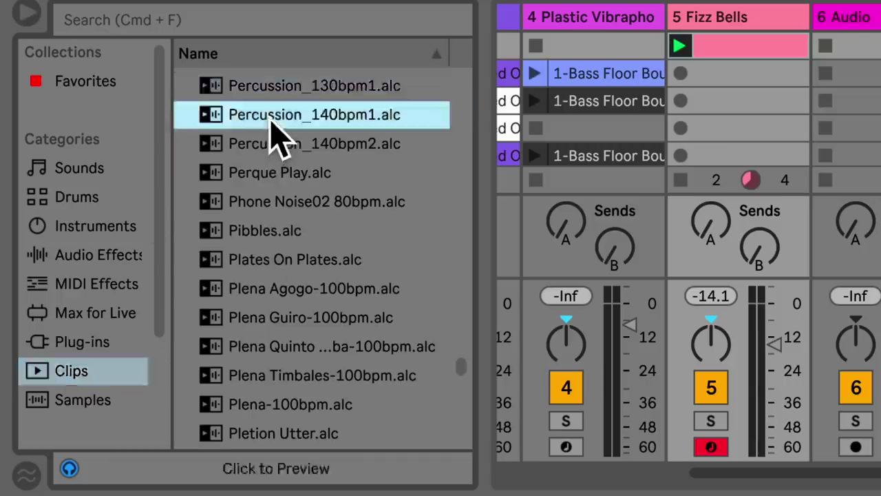
left_click(261, 469)
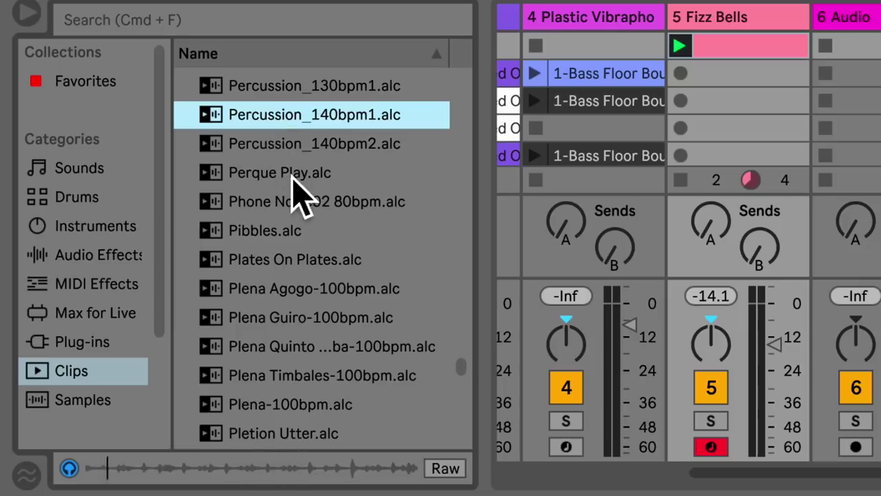
left_click(268, 231)
left_click(275, 347)
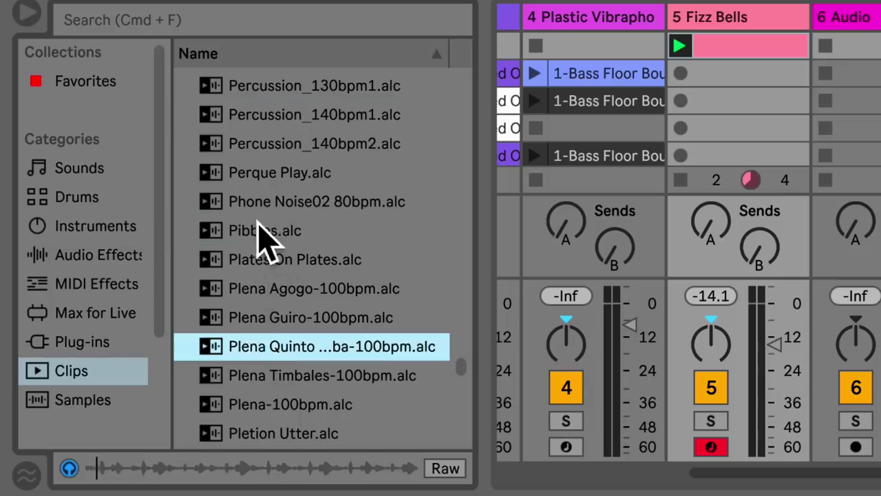
scroll(303, 409, "down", 3)
left_click(293, 375)
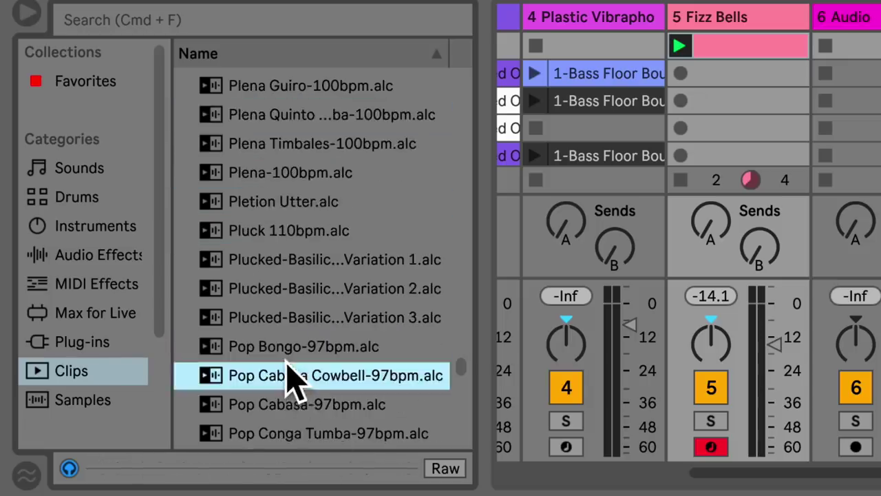
scroll(293, 407, "down", 5)
left_click(293, 407)
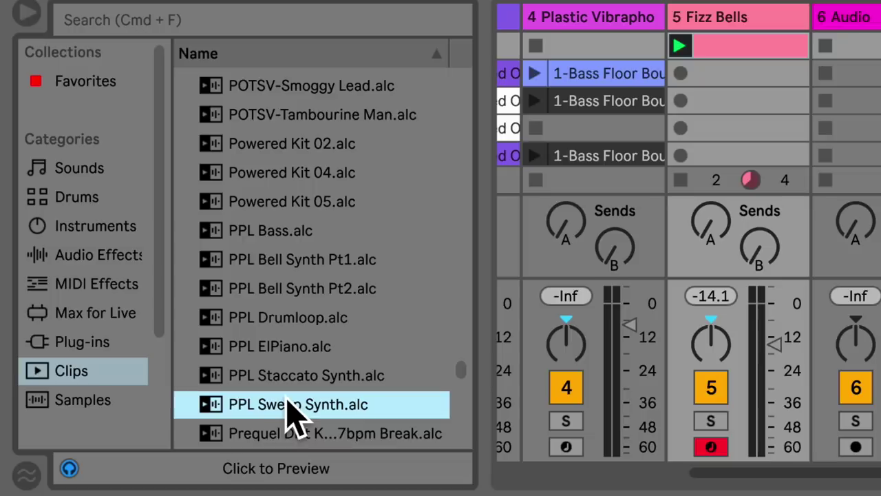
Search the Clips category for "pop".
left_click(144, 20)
type("pop")
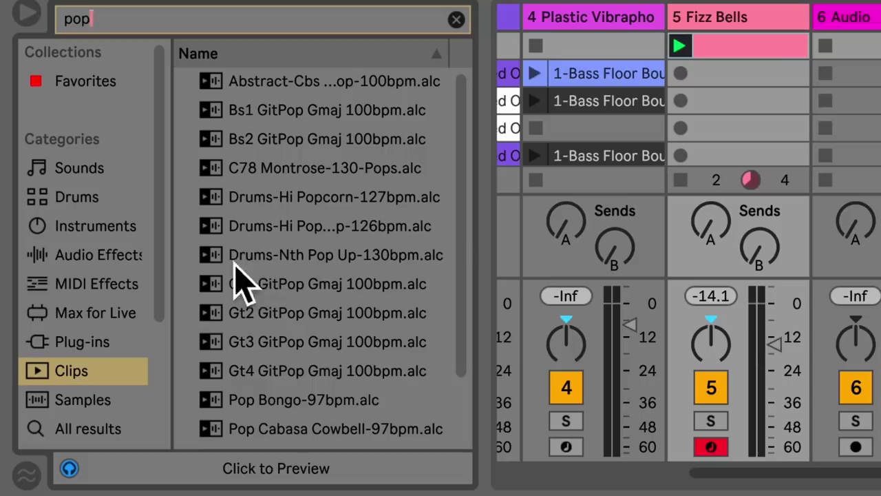
Preview the Drums-Nth Pop Up-130bpm.alc clip from the "pop" search results, starting playback from within its waveform.
left_click(293, 256)
left_click(259, 482)
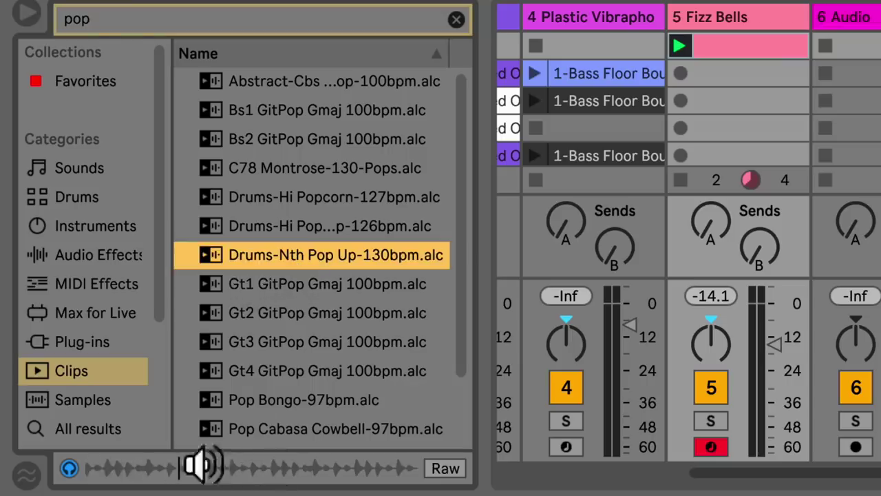
left_click(291, 269)
left_click(293, 281)
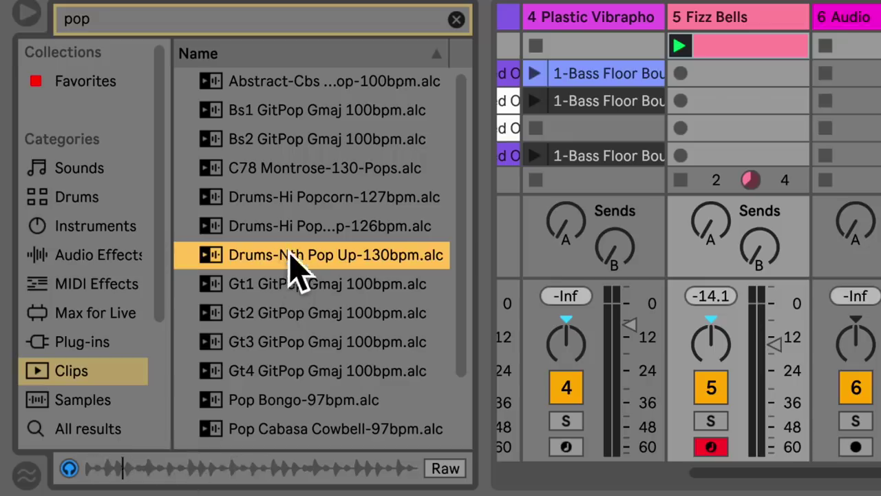
Clear the browser search and list the contents of the Samples category.
key("super+f")
key("BackSpace")
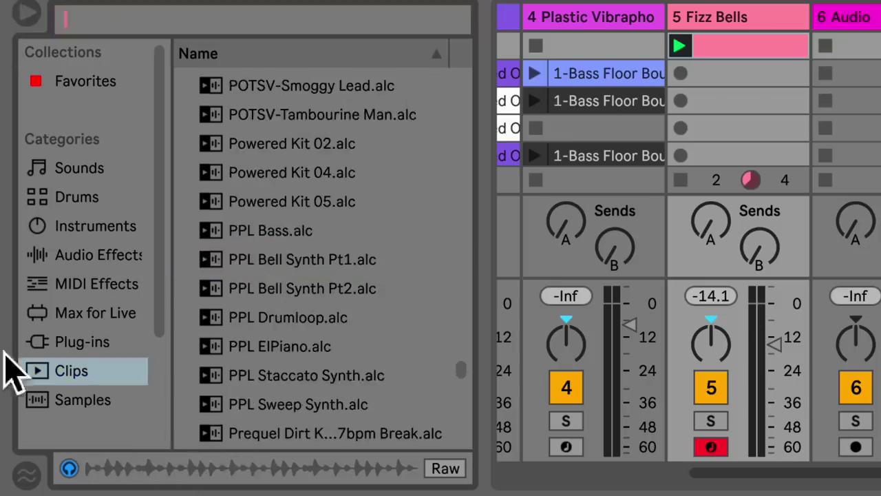
left_click(82, 407)
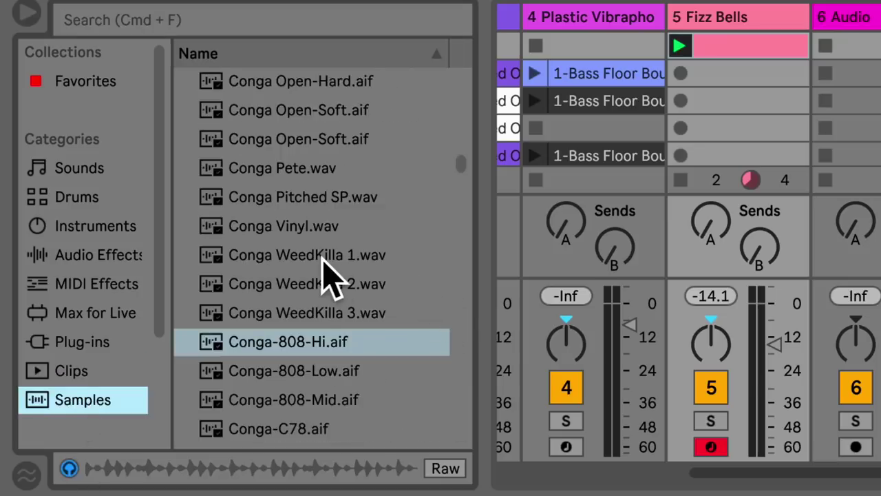
Preview the samples Crash Acoustified 15.aif and D-02_Drum_bpm_115.aif.
scroll(325, 275, "down", 5)
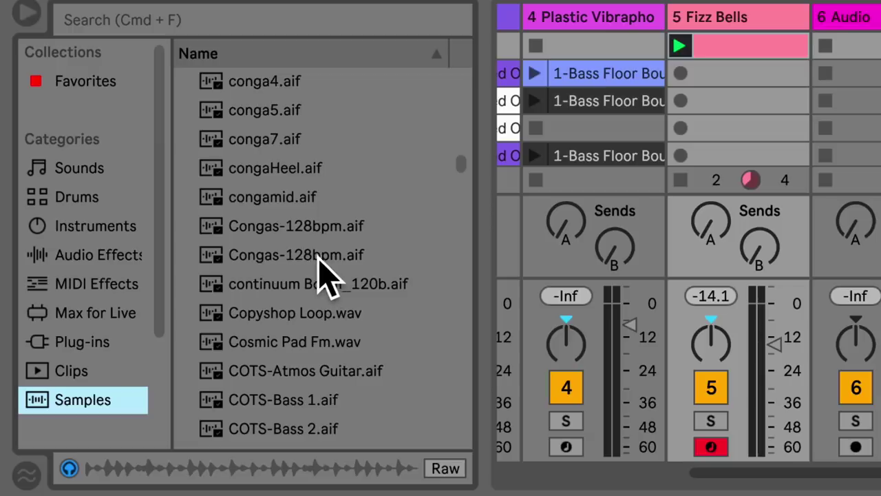
scroll(325, 275, "down", 2)
scroll(279, 261, "down", 5)
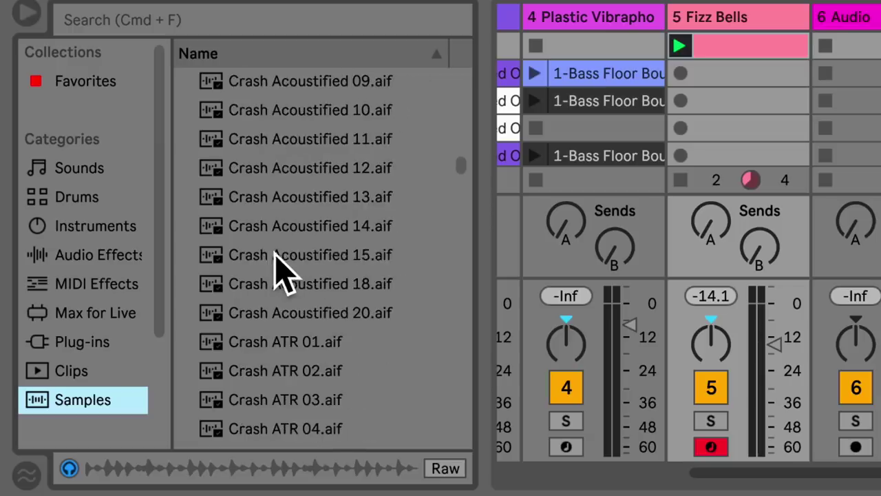
left_click(277, 256)
scroll(283, 297, "down", 8)
left_click(289, 313)
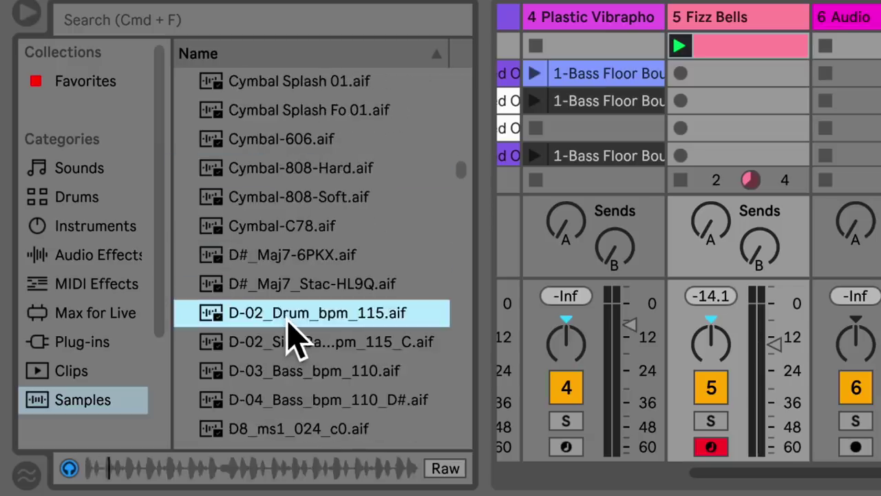
Preview further samples down the list, including DD_Clap1.aif and DD_Guitar_108_G_Lp27.aif.
scroll(289, 332, "down", 5)
left_click(288, 319)
scroll(288, 320, "down", 8)
left_click(288, 320)
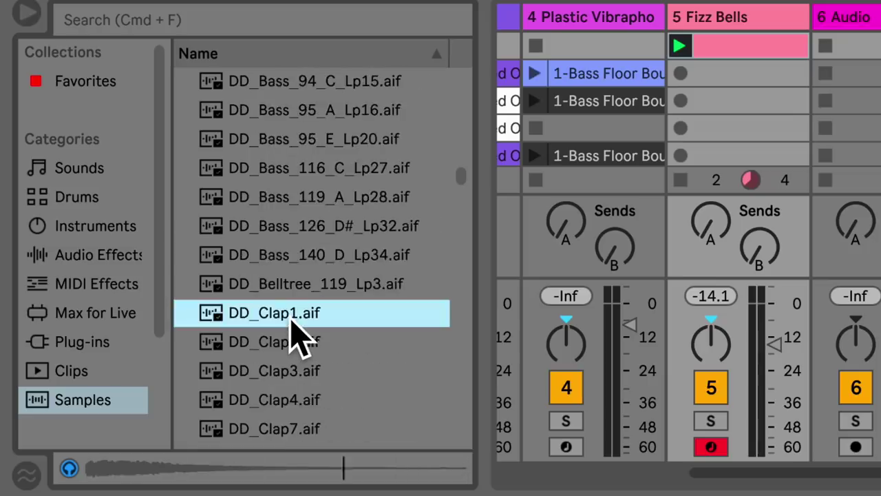
scroll(289, 319, "down", 5)
left_click(292, 334)
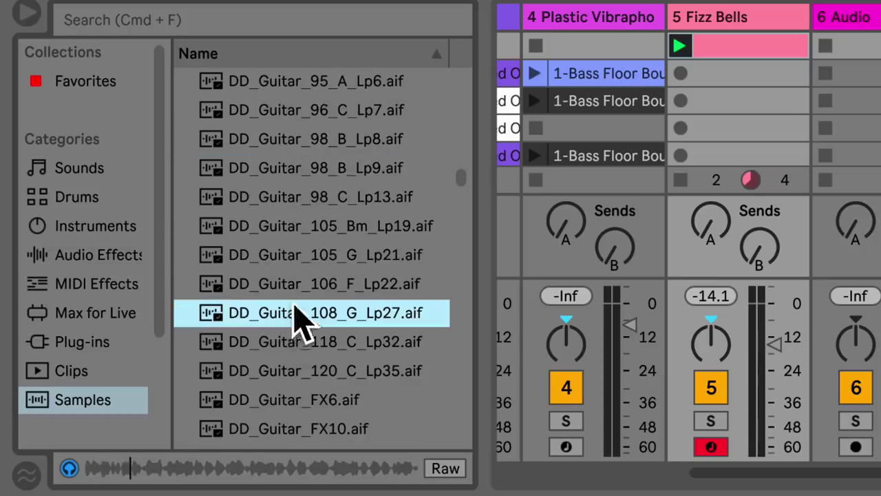
Turn off sample preview and look through the list of Packs.
left_click(68, 468)
scroll(76, 372, "down", 4)
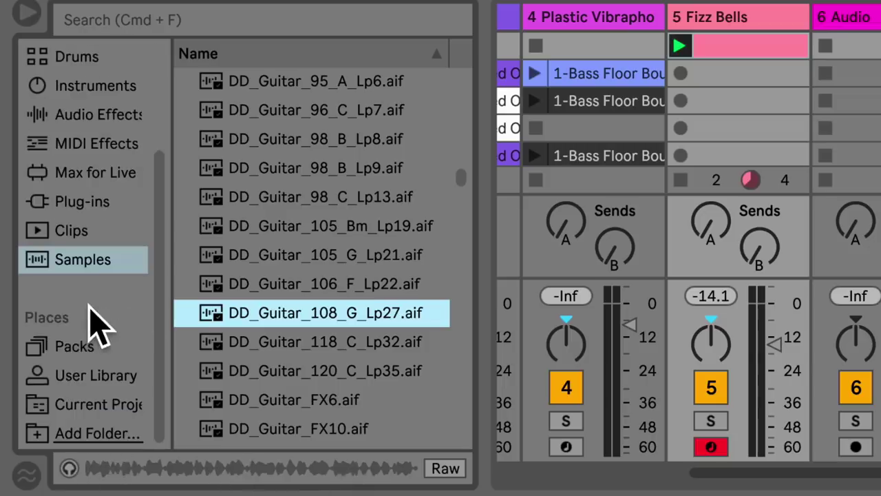
left_click(81, 347)
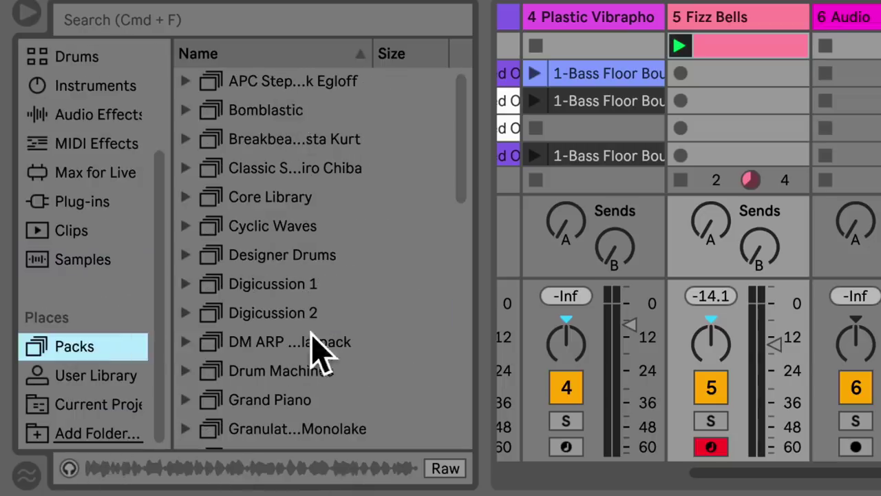
scroll(314, 345, "down", 5)
scroll(310, 341, "down", 3)
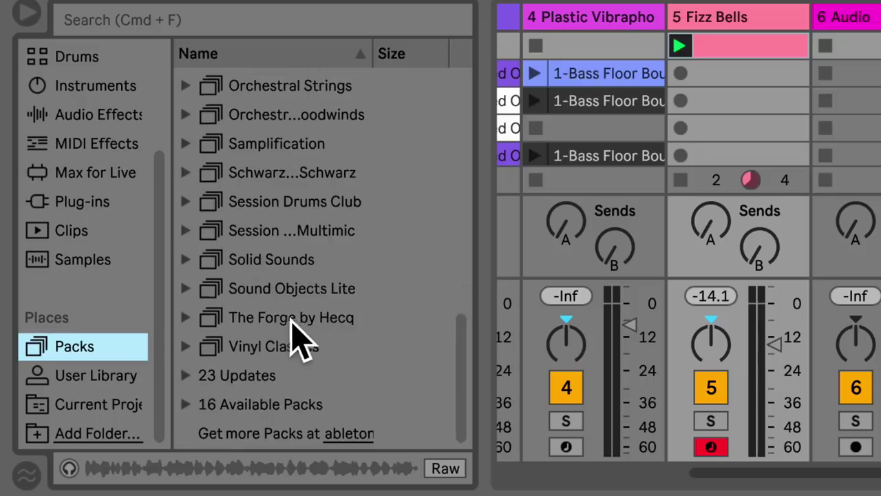
scroll(241, 303, "up", 8)
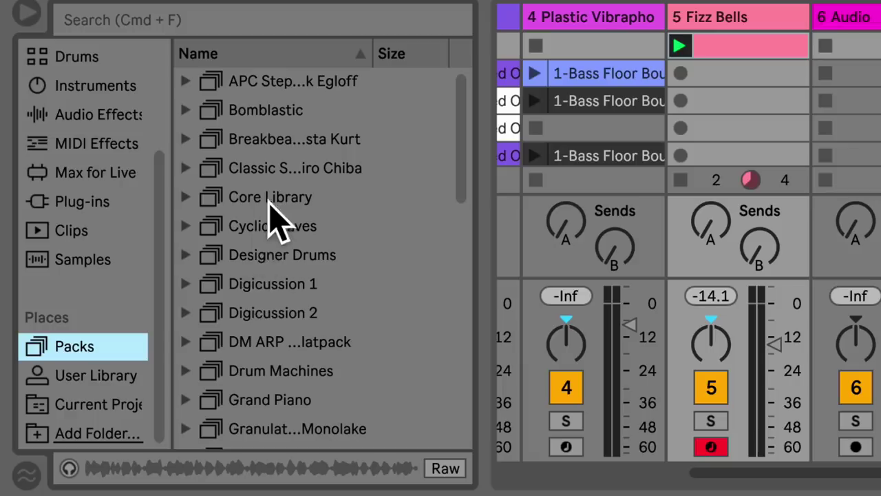
Look through the folders and saved presets in the User Library.
left_click(116, 378)
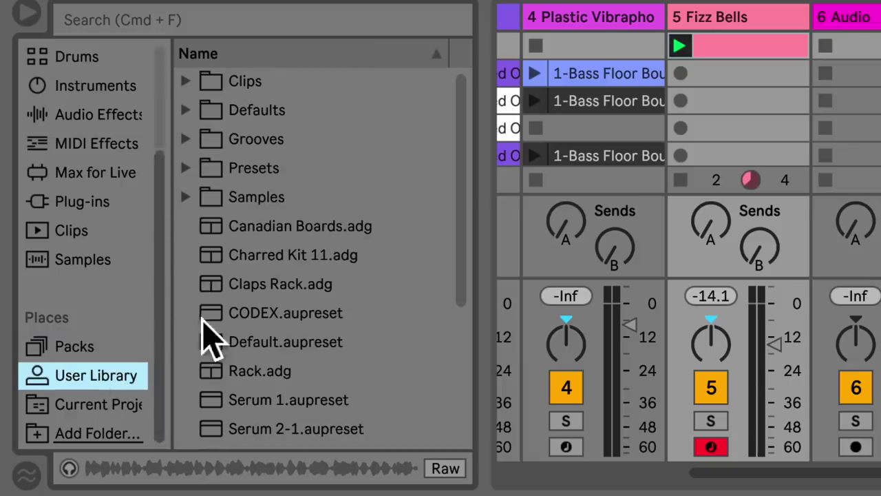
scroll(300, 227, "down", 4)
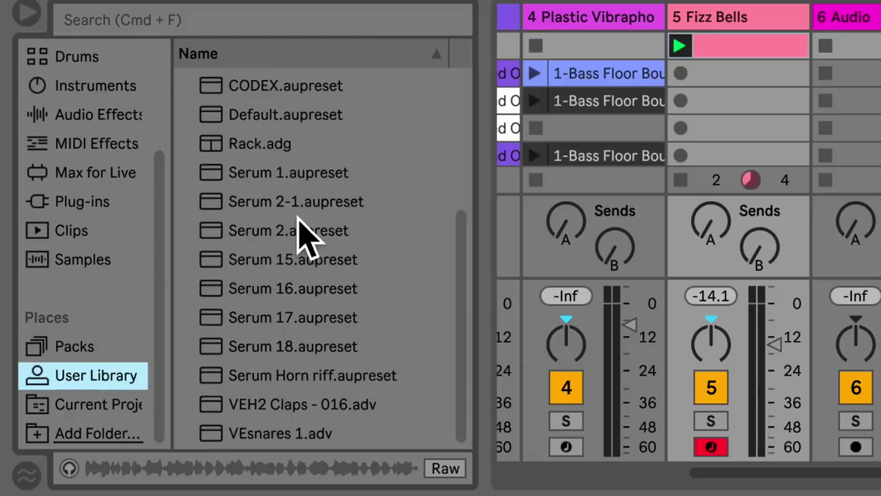
scroll(301, 230, "up", 4)
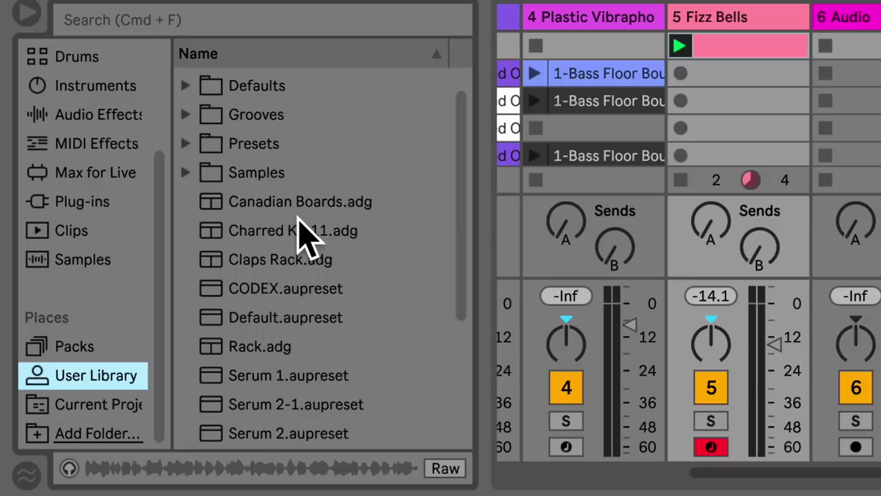
scroll(303, 232, "down", 4)
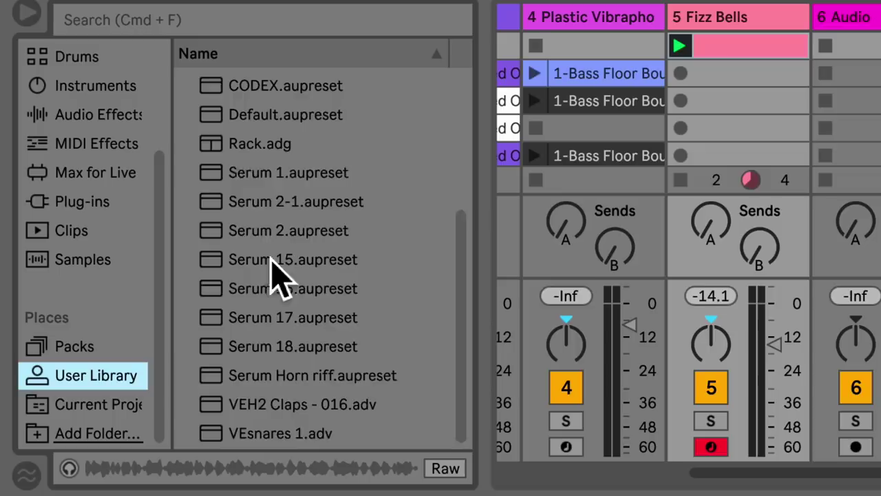
scroll(279, 221, "up", 4)
Show the current project's files and view the Add Folder dialog without adding a folder.
left_click(119, 406)
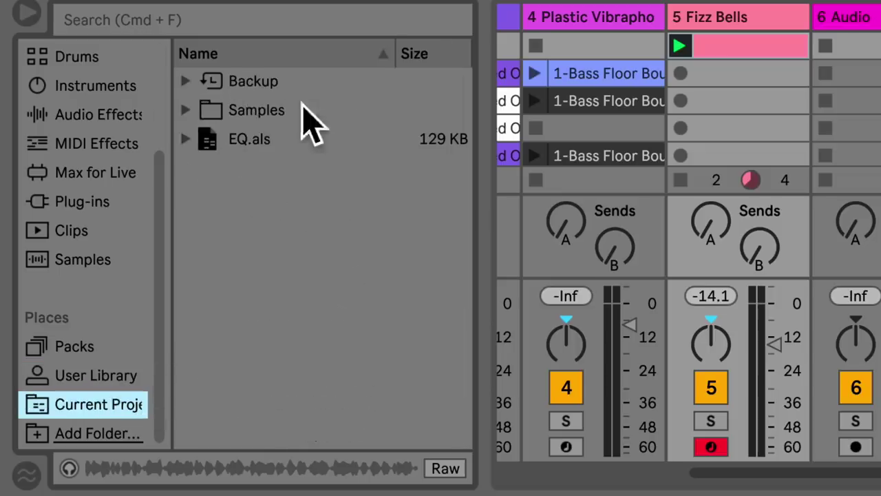
left_click(81, 434)
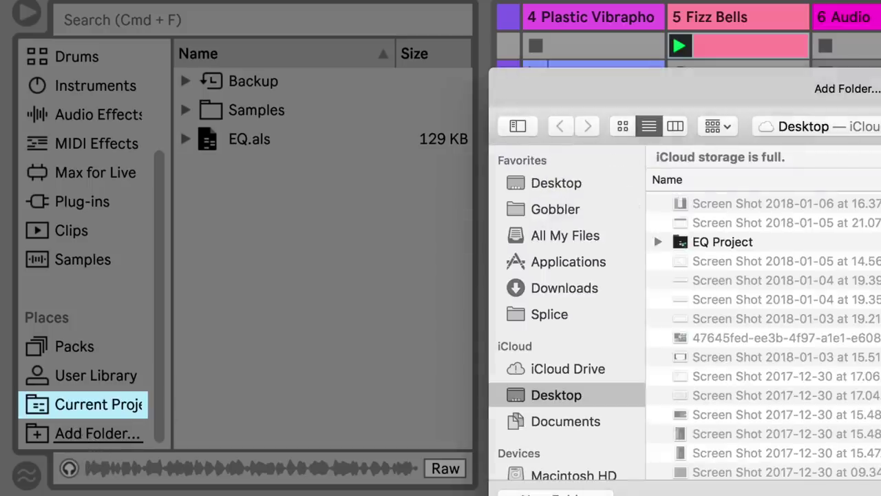
key("Escape")
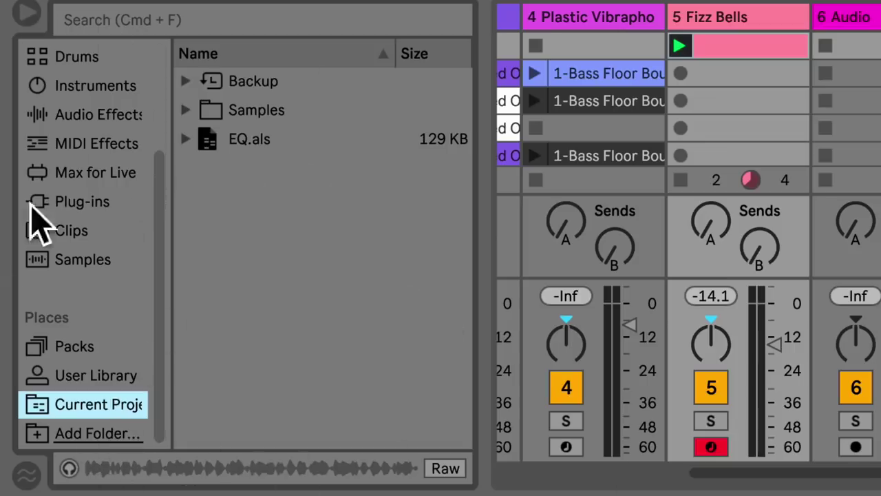
View the Favorites collection and the Sounds category in the browser.
scroll(99, 118, "up", 5)
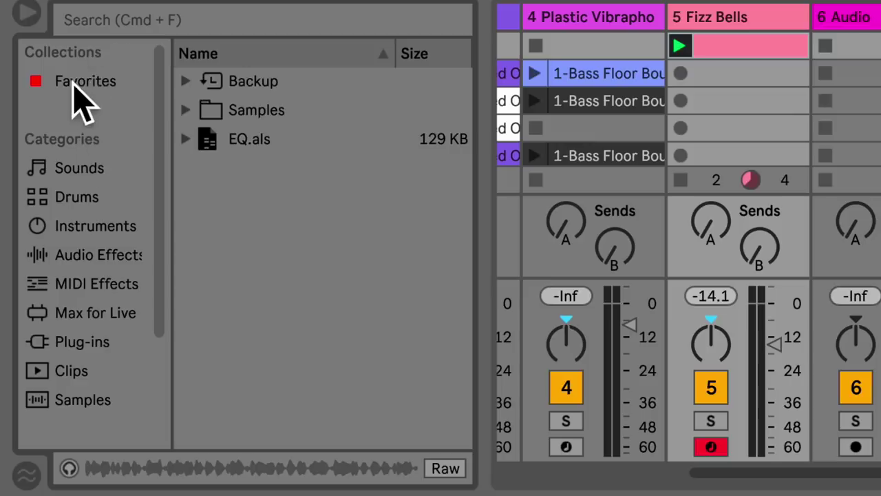
left_click(77, 90)
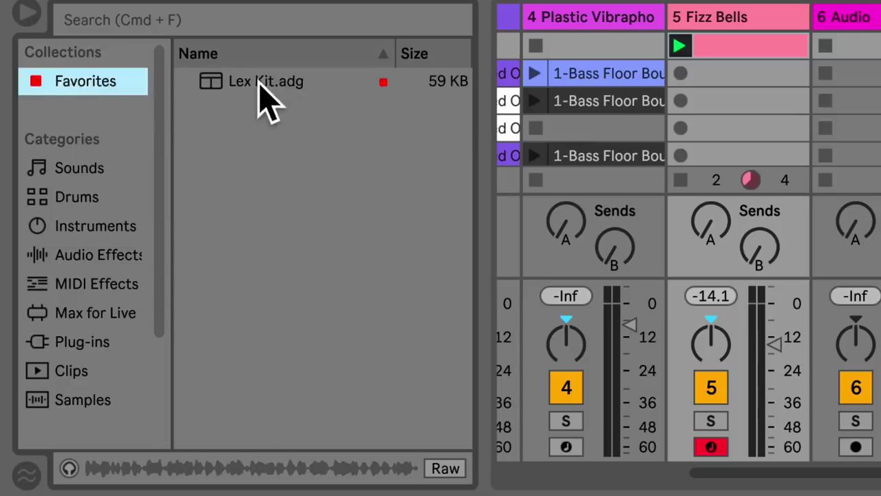
left_click(69, 172)
scroll(306, 181, "down", 3)
scroll(305, 181, "up", 3)
Look through the kits listed in the Drums category.
left_click(83, 198)
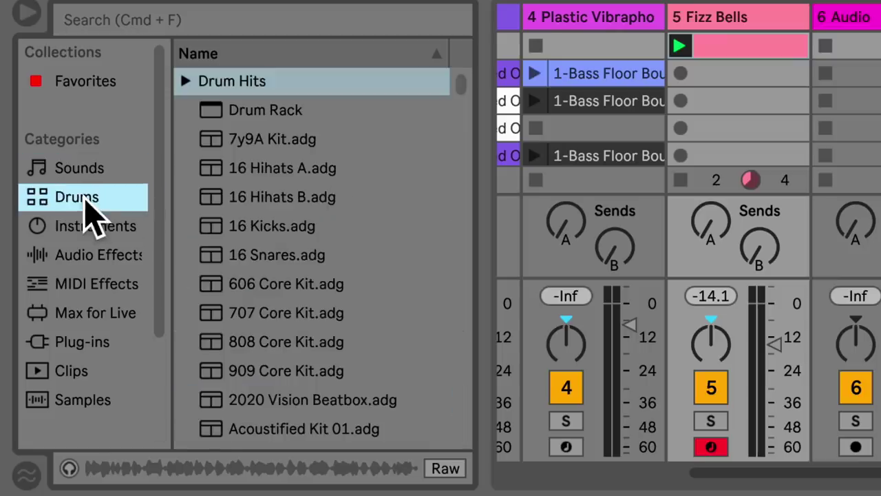
scroll(313, 224, "down", 6)
scroll(311, 220, "up", 5)
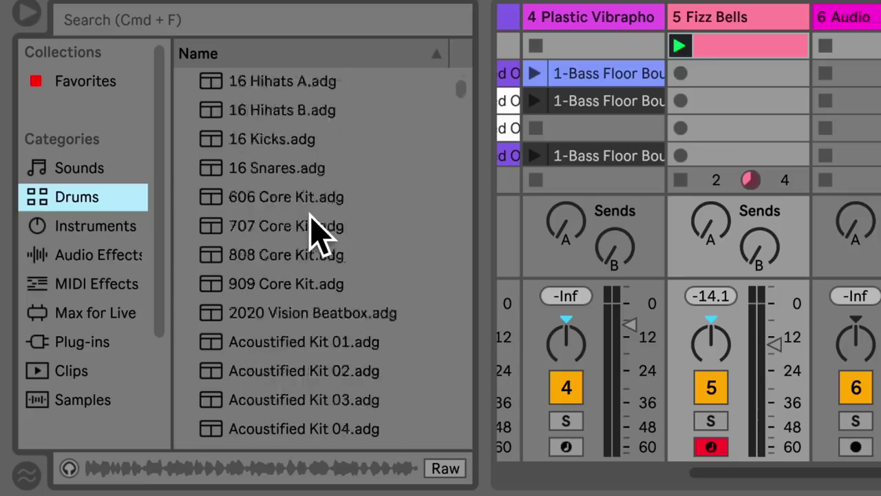
scroll(314, 227, "up", 2)
View the Instruments category and look through the devices in Audio Effects.
left_click(96, 231)
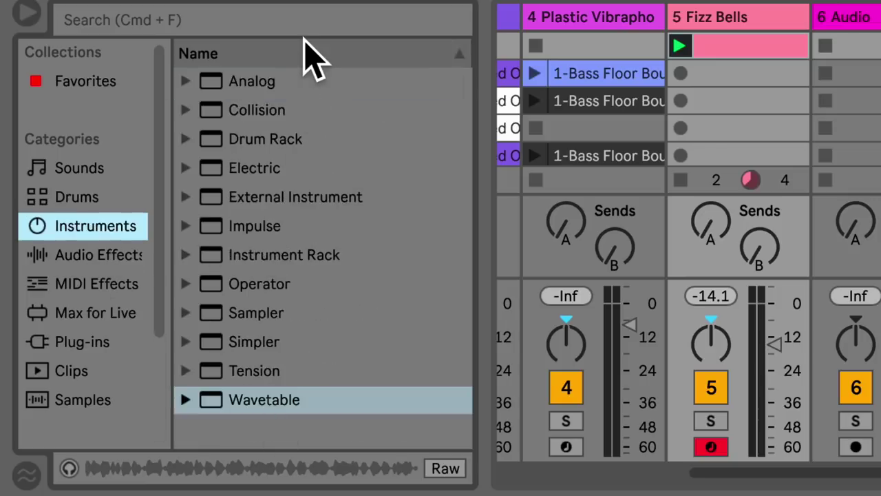
left_click(85, 254)
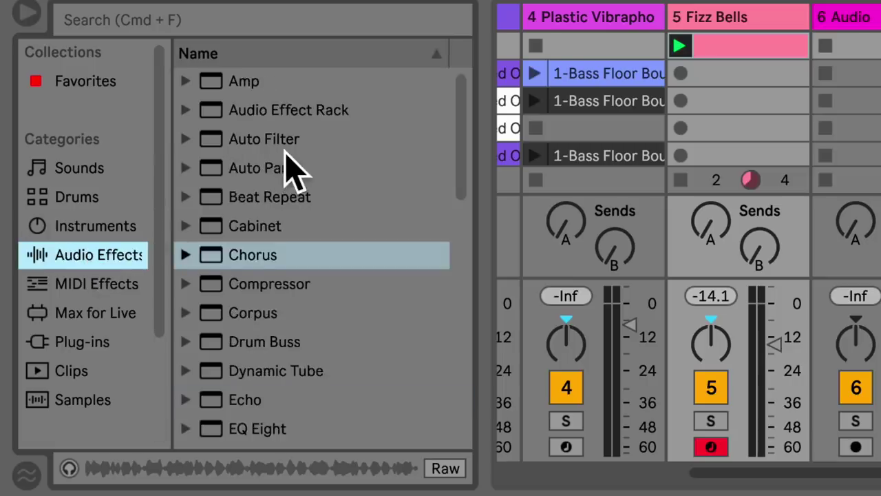
scroll(290, 168, "down", 10)
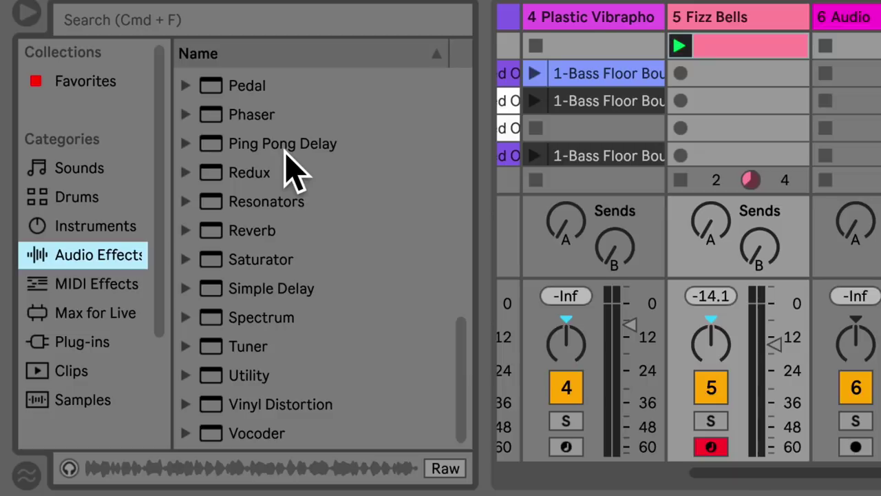
scroll(296, 165, "up", 10)
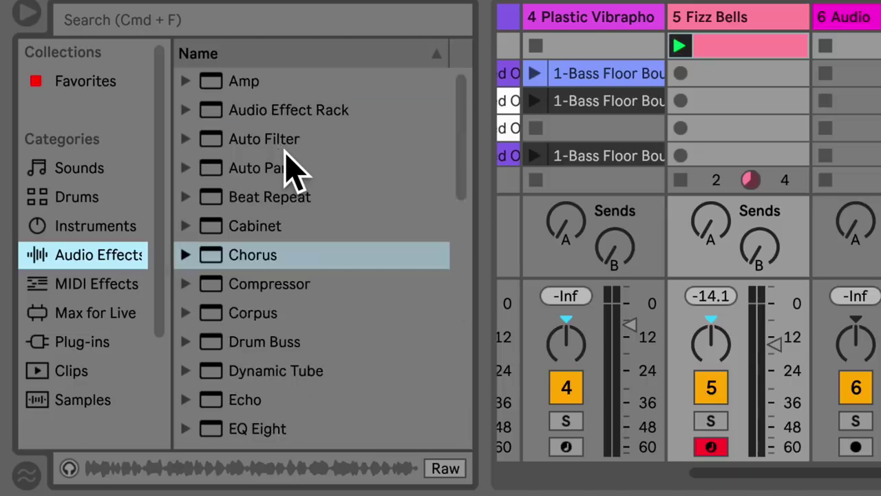
View the remaining browser categories in order, from MIDI Effects through Max for Live, Plug-ins and Clips to Samples.
left_click(97, 283)
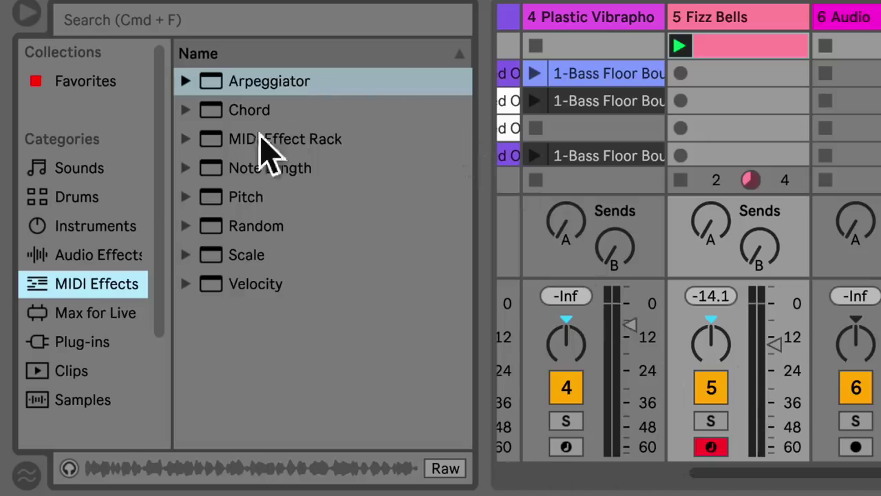
left_click(97, 316)
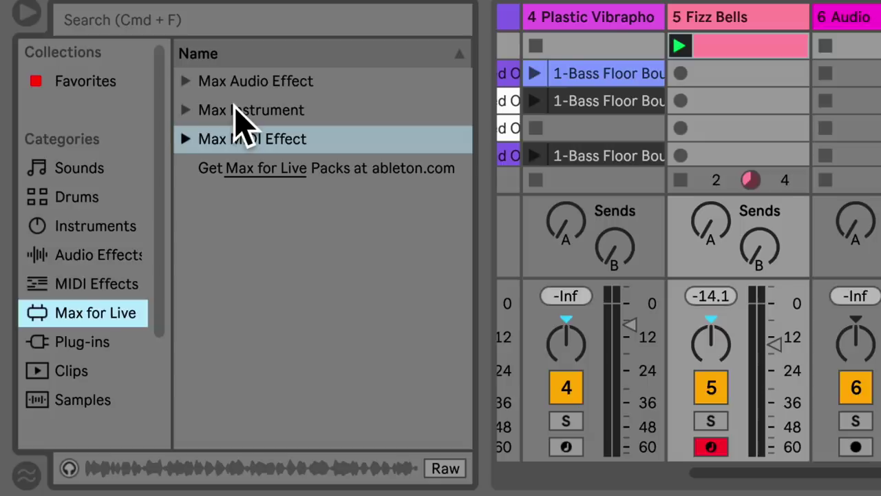
left_click(67, 344)
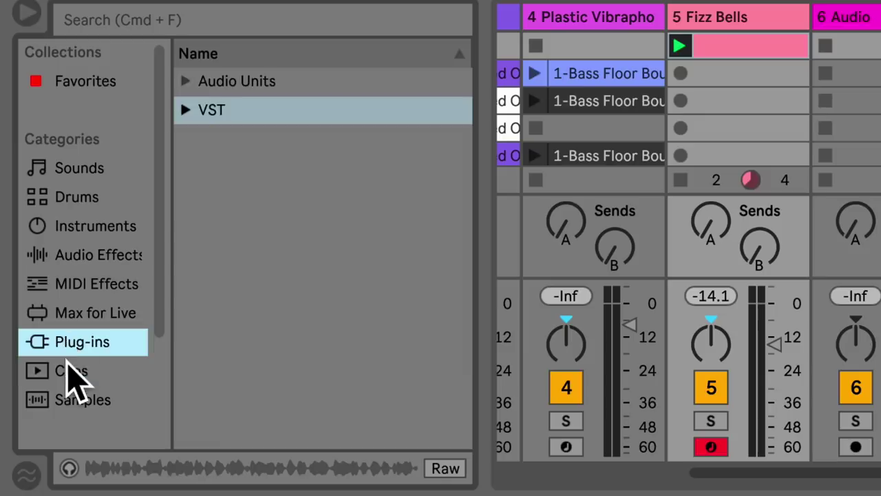
left_click(71, 370)
left_click(69, 400)
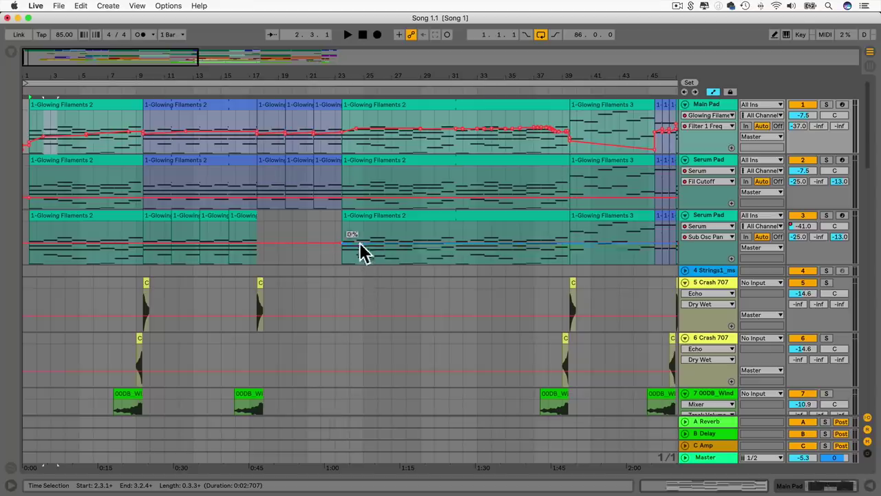
Look over the Song 1.1 arrangement along the timeline and return to its beginning.
scroll(361, 248, "right", 2)
scroll(356, 239, "left", 2)
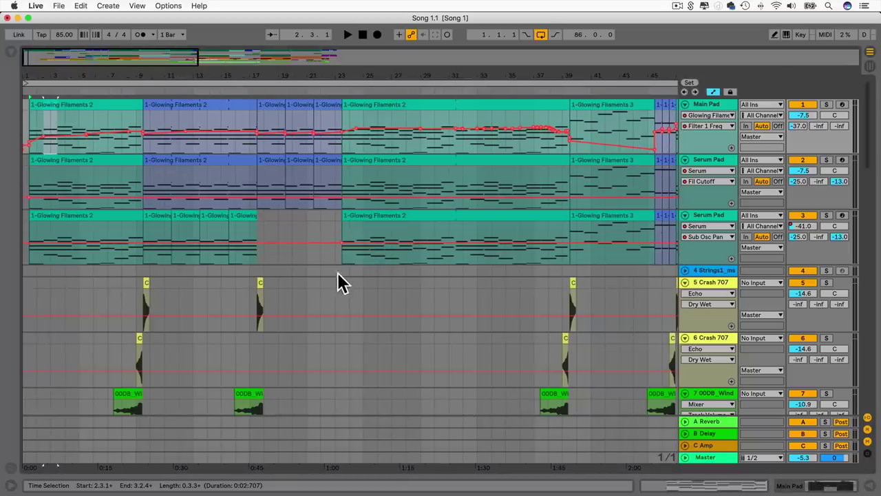
scroll(527, 194, "right", 6)
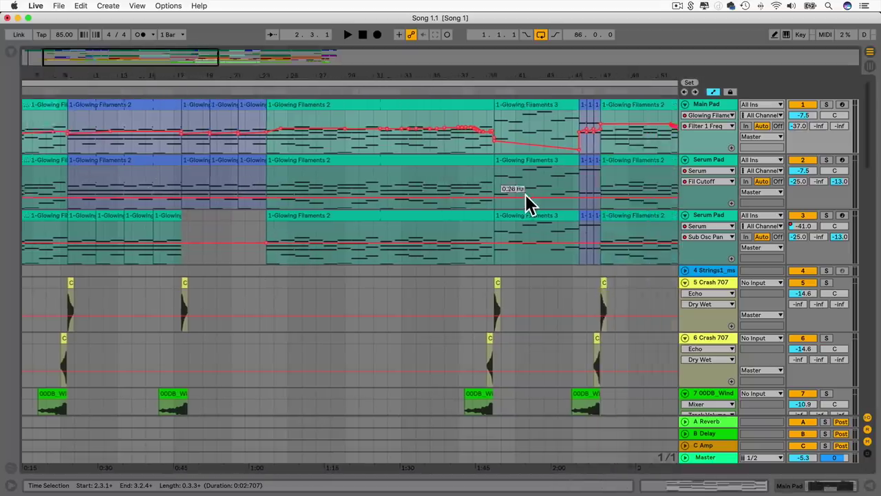
scroll(525, 194, "left", 7)
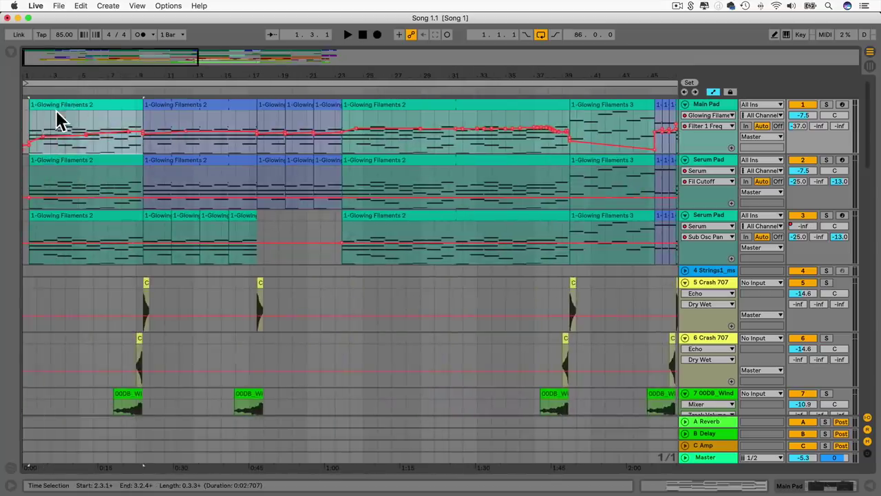
Select the Main Pad clips starting at bars 9, 39 and 1 one after another to compare the song's sections.
left_click(162, 104)
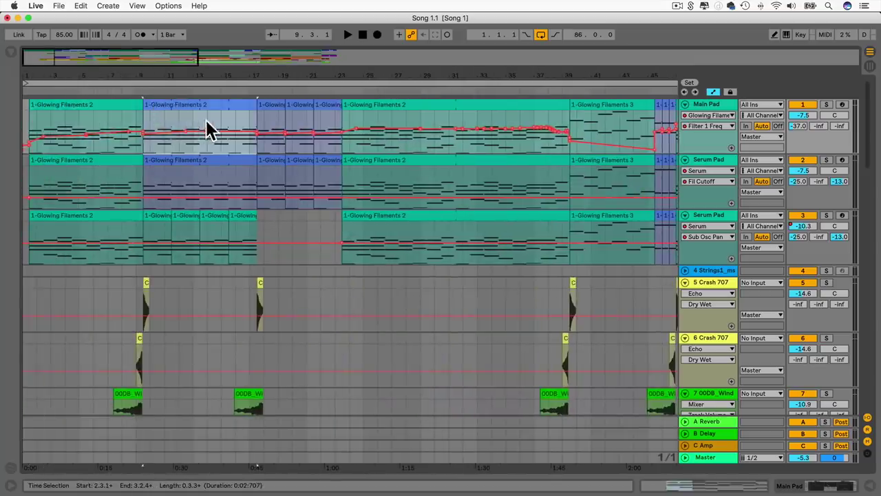
scroll(205, 120, "right", 15)
left_click(279, 104)
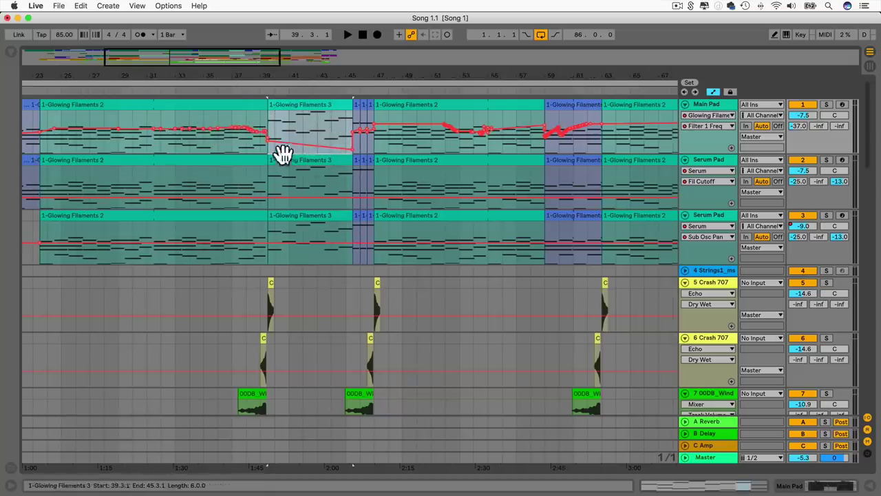
scroll(325, 133, "left", 10)
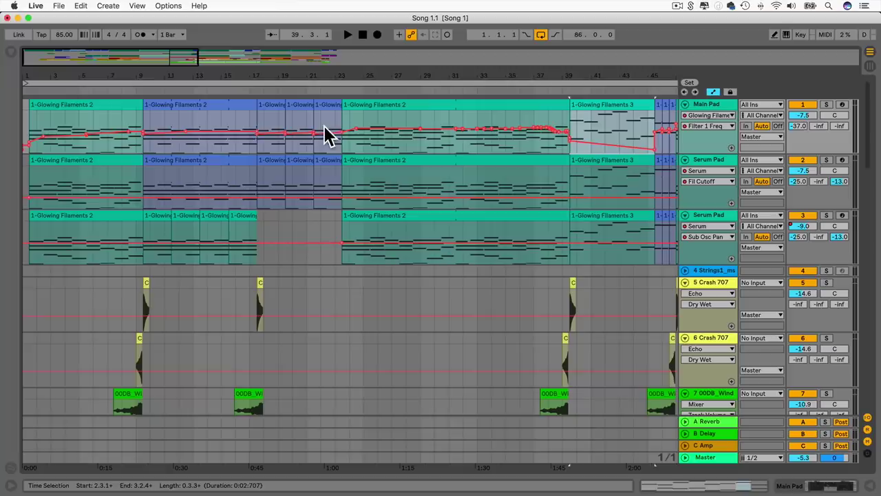
left_click(55, 105)
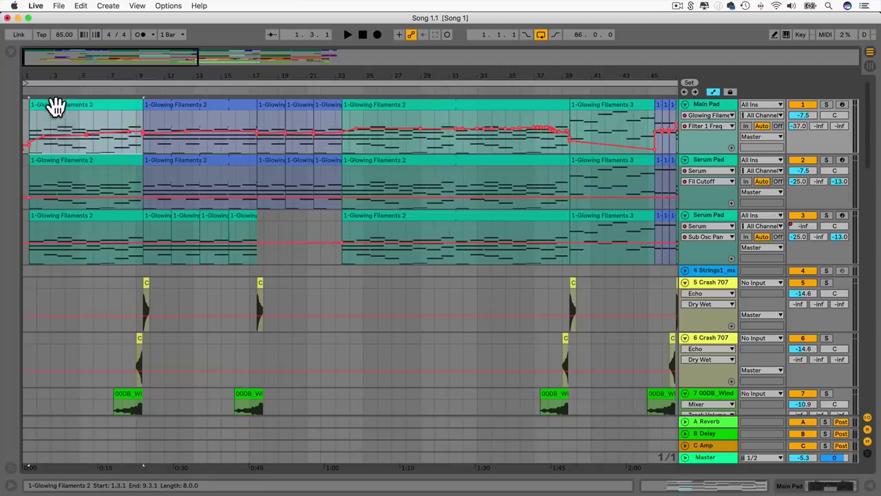
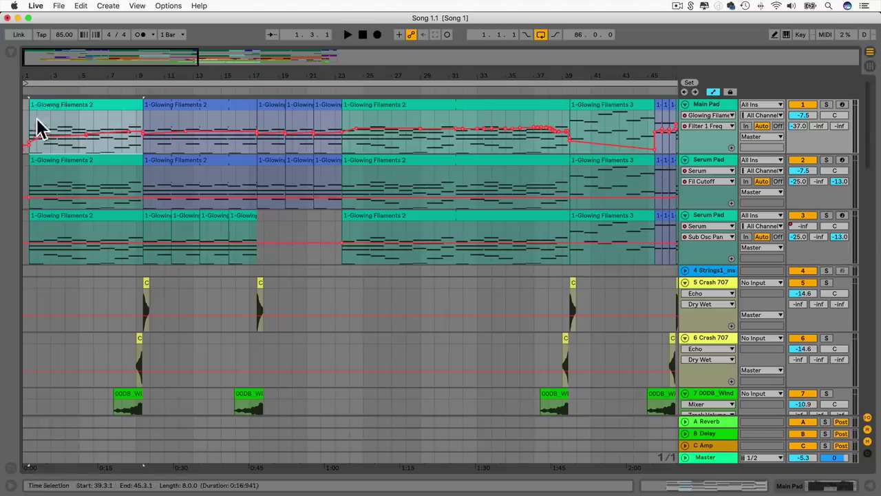
Play the arrangement from its beginning through the first section and stop around bar 9.
left_click(36, 127)
key("space")
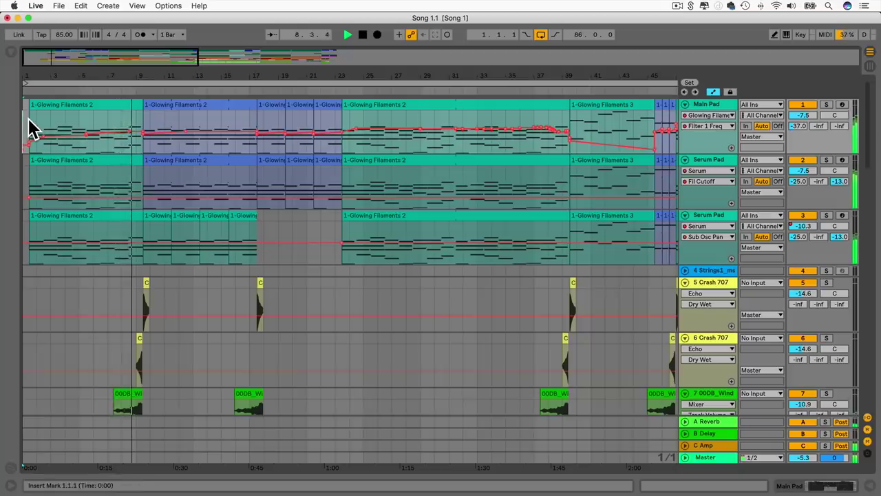
key("space")
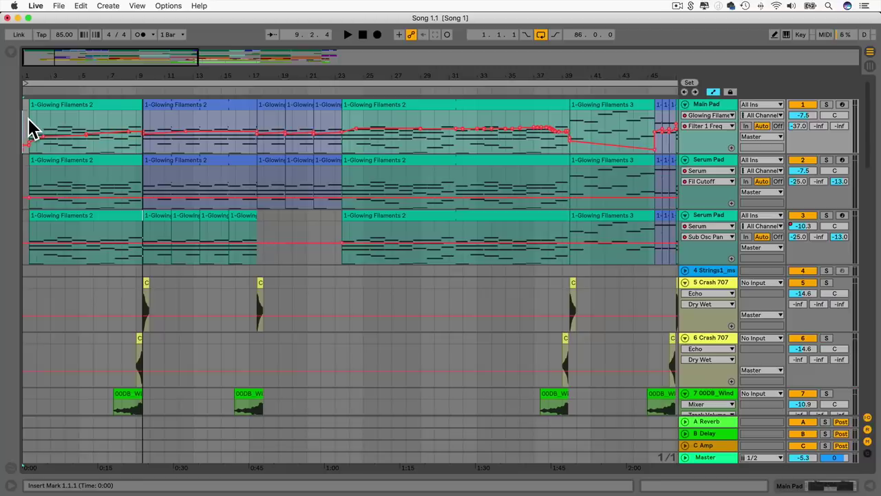
Open the first Main Pad clip in an enlarged note editor and pick out the bar 3 chord notes C1, C2, D#2 and G2.
double_click(59, 107)
left_click_drag(276, 348, 259, 126)
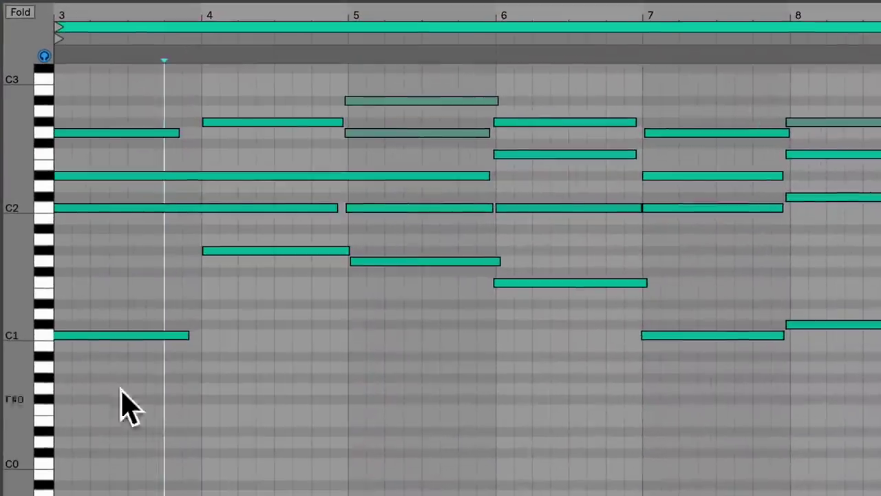
left_click(97, 336)
left_click(92, 208)
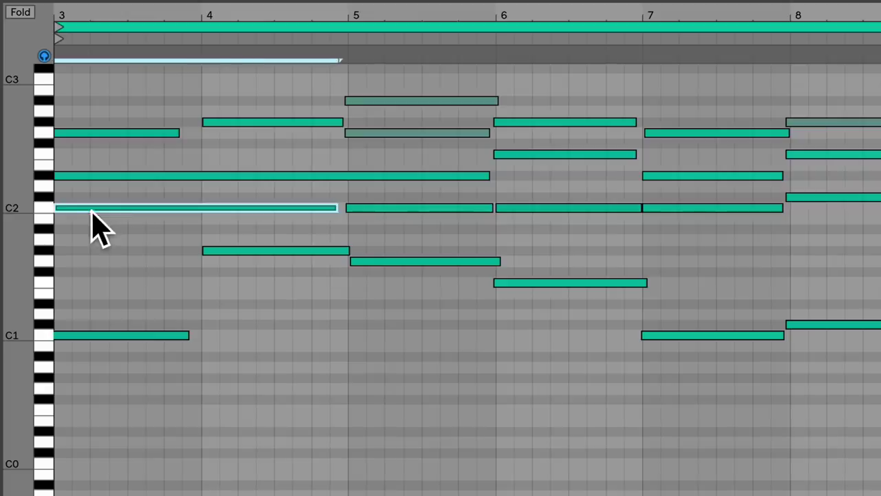
left_click(87, 176)
left_click(85, 133)
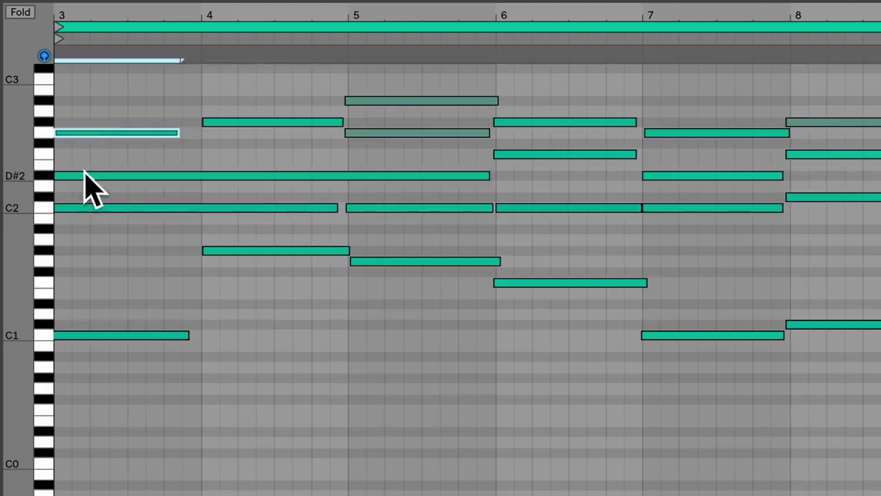
left_click(85, 177)
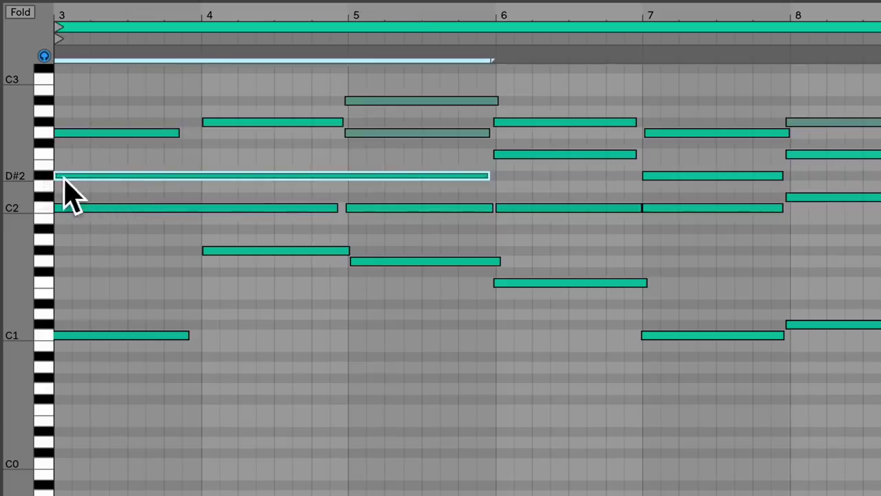
mouse_move(77, 178)
left_mouse_down()
mouse_move(76, 167)
mouse_move(75, 175)
left_mouse_up()
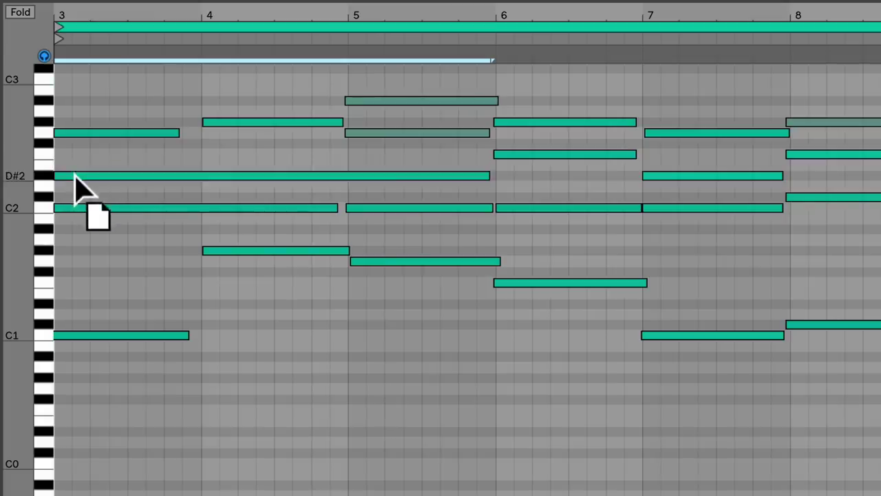
Pick out the bar 4 chord notes G#1, C2, D#2 and G#2 one by one.
left_click(237, 138)
left_click(219, 251)
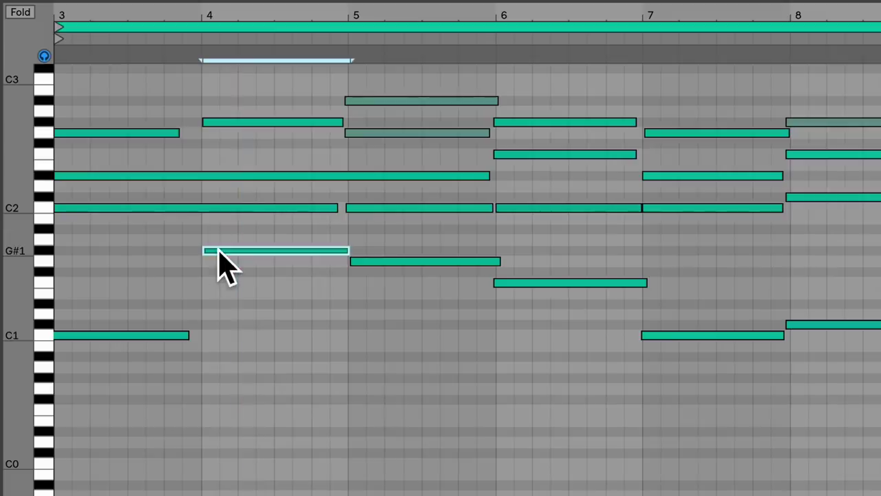
left_click(218, 207)
left_click(220, 177)
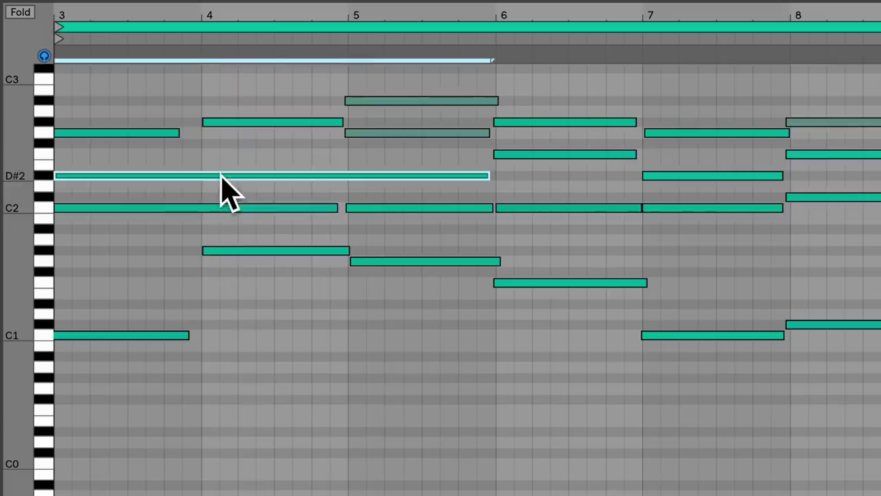
left_click(231, 124)
left_click(235, 141)
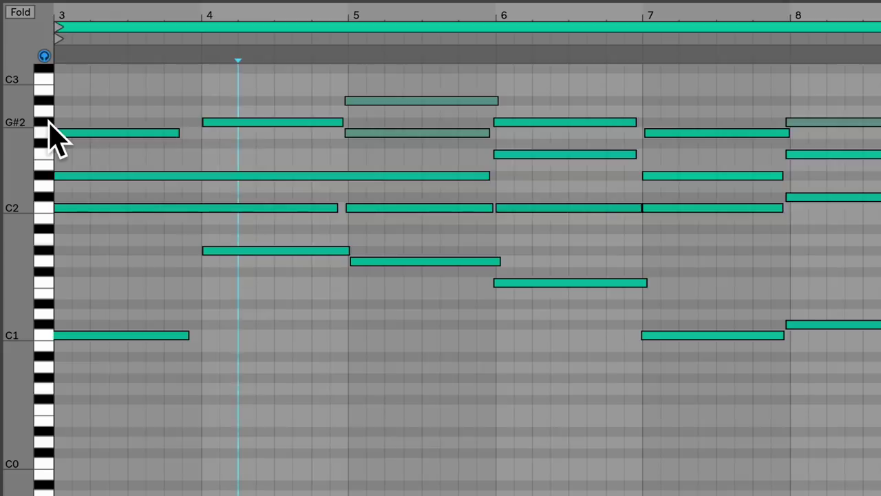
Pick out the bar 5 chord notes G1, C2, D#2, G2 and A#2, and shrink the note editor to reveal the arrangement.
left_click(387, 262)
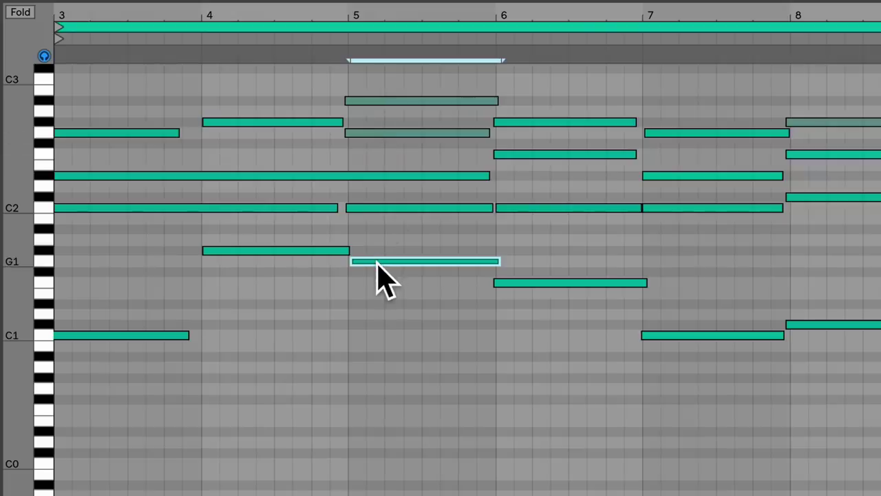
left_click(378, 207)
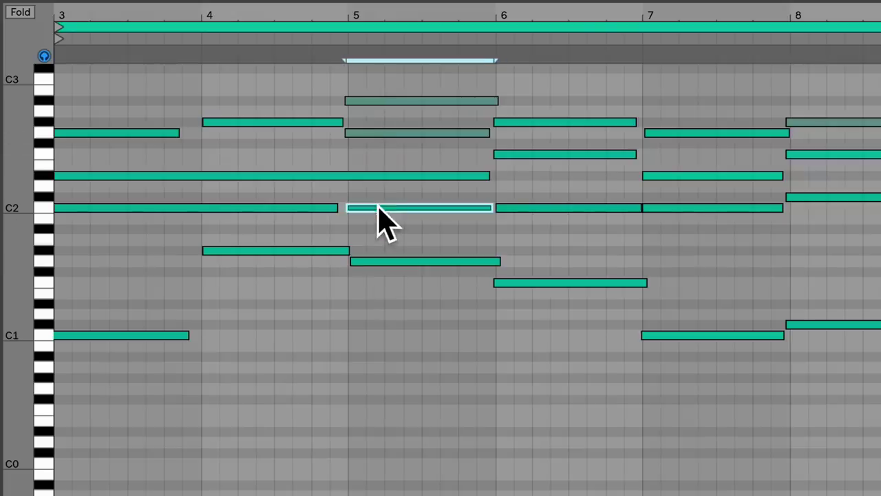
left_click(374, 175)
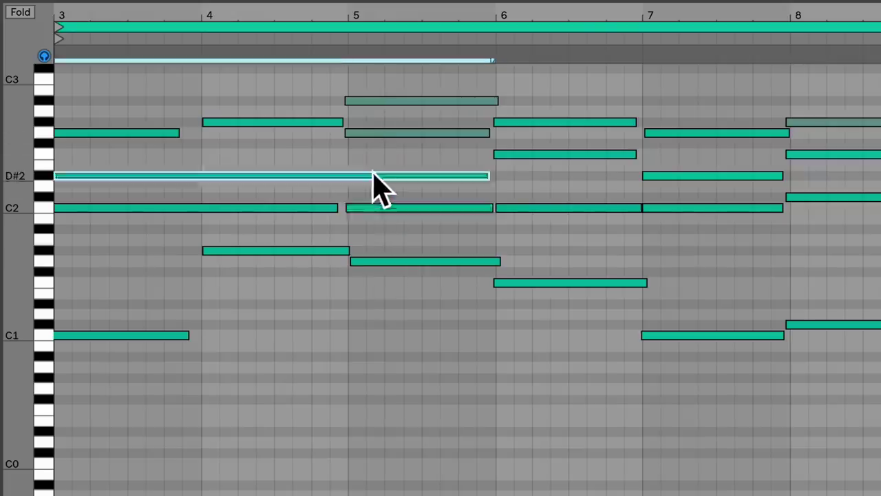
left_click(367, 133)
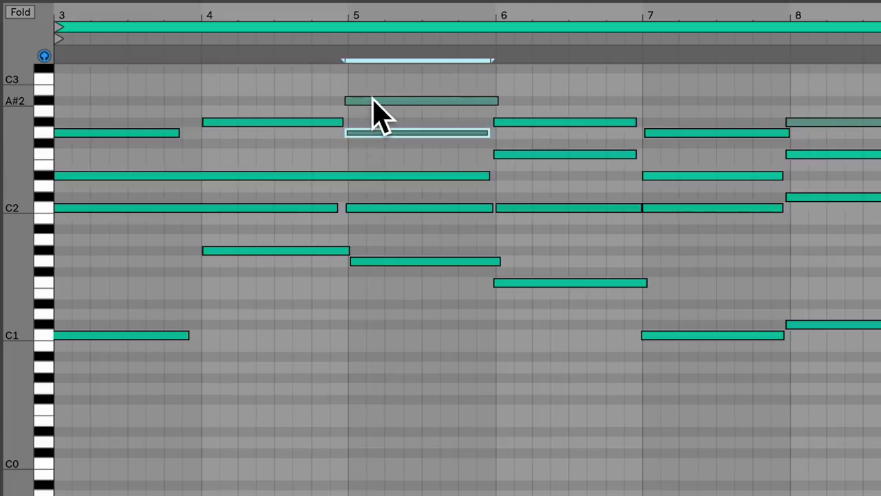
left_click(372, 101)
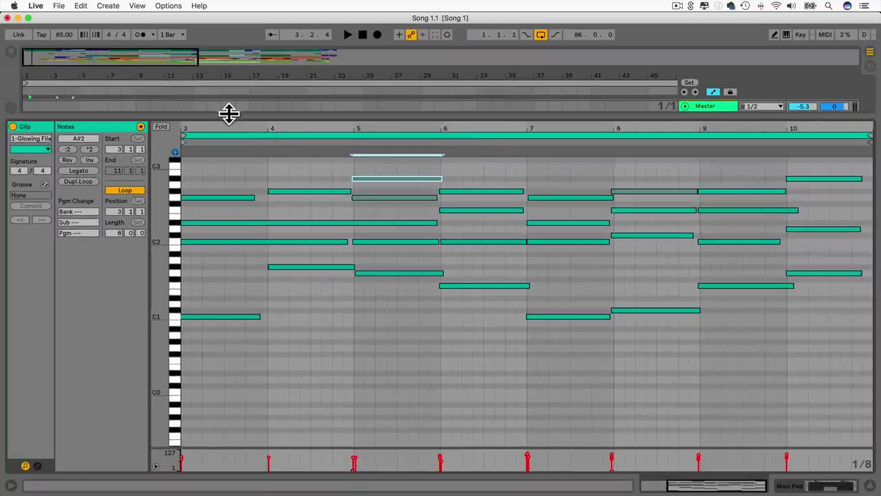
left_click_drag(228, 114, 228, 464)
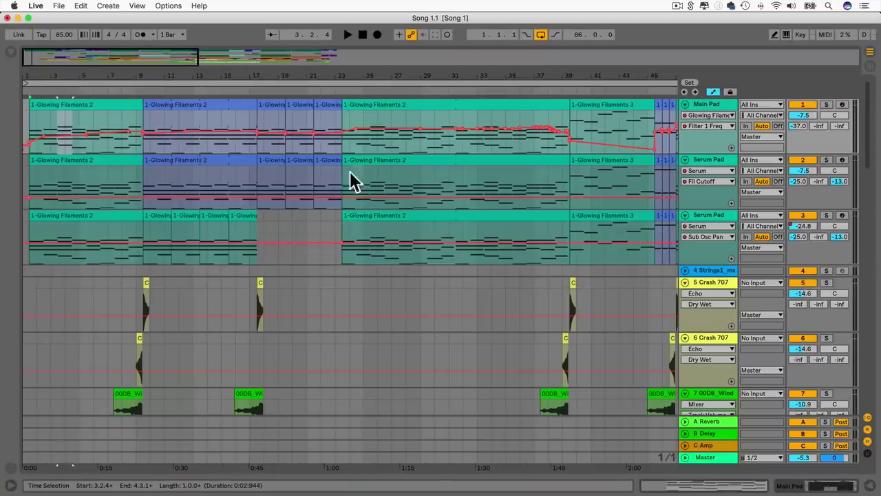
Play the Main Pad clip starting at bar 23 with its notes enlarged, stop it and return to the arrangement tracks.
left_click(367, 104)
double_click(368, 105)
key("space")
left_click_drag(329, 346, 318, 112)
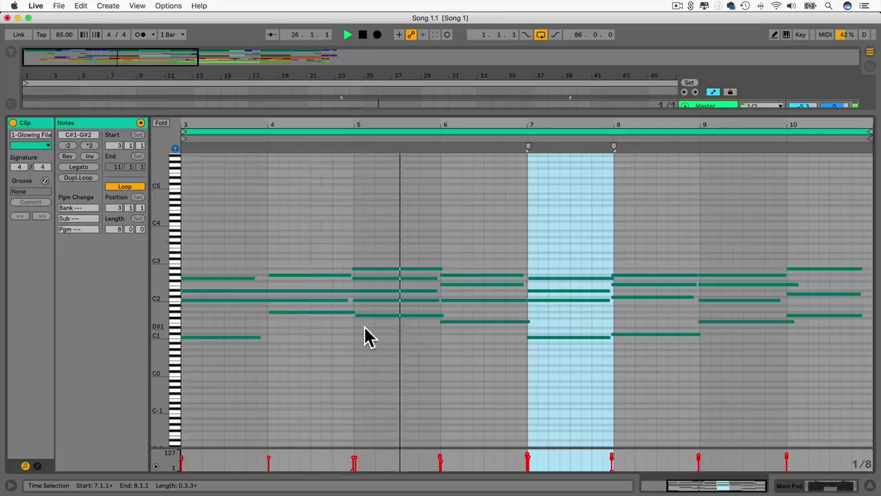
key("space")
left_click_drag(358, 114, 354, 403)
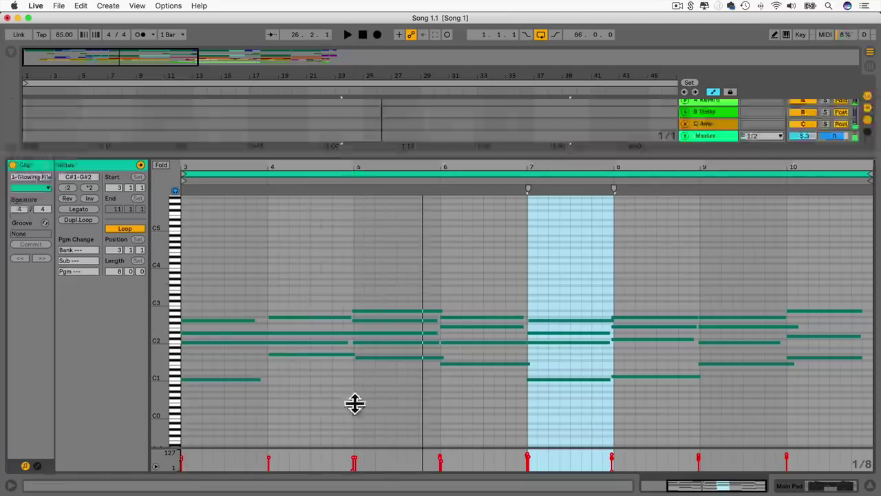
Solo the Main Pad track and play it from bar 24 while following the clip's notes in the enlarged editor.
left_click(826, 104)
left_click(406, 131)
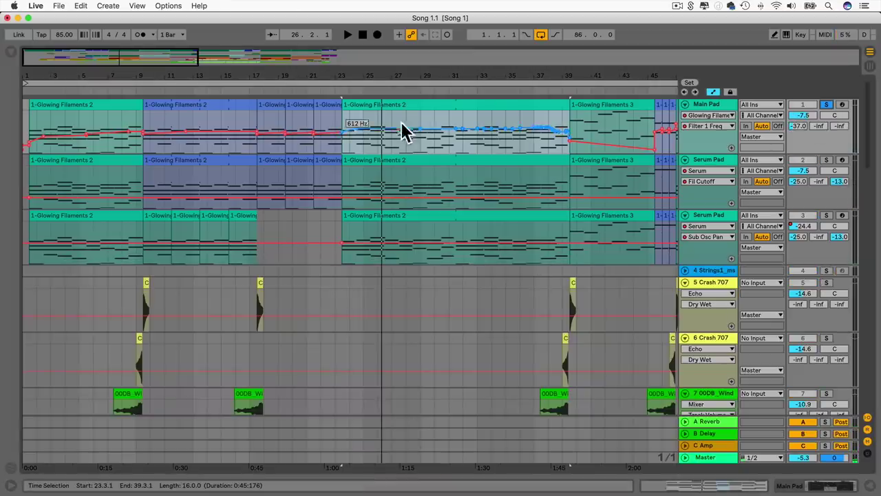
left_click(344, 114)
key("space")
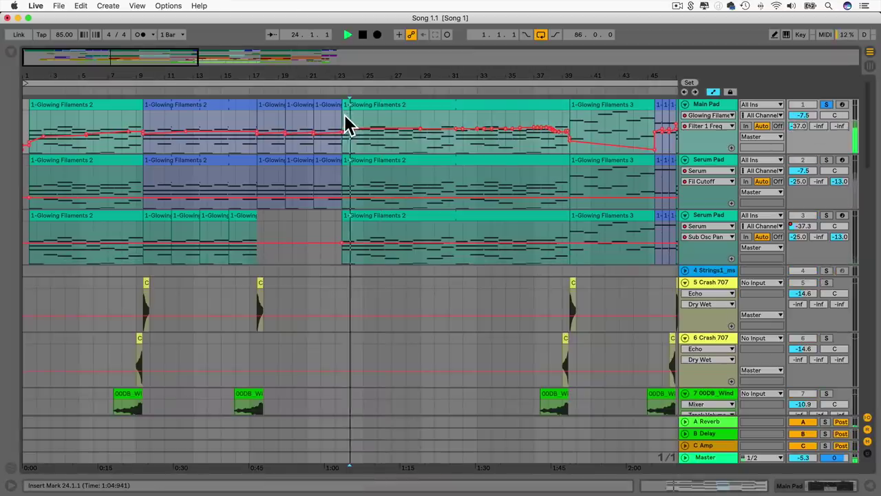
double_click(369, 104)
left_click_drag(388, 350, 393, 72)
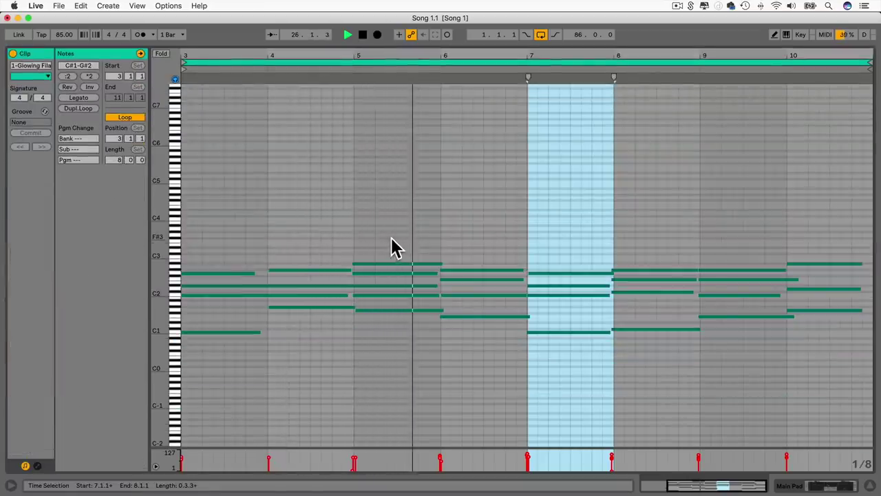
key("space")
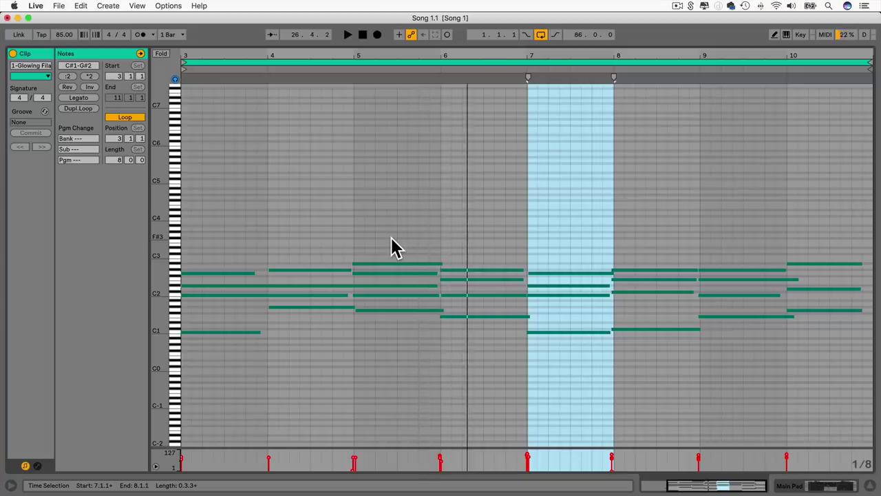
Mark the chords at bars 5 and 6, and pick out the bar 6 notes F1, C2, F2 and G#2 individually.
left_click_drag(386, 329, 389, 260)
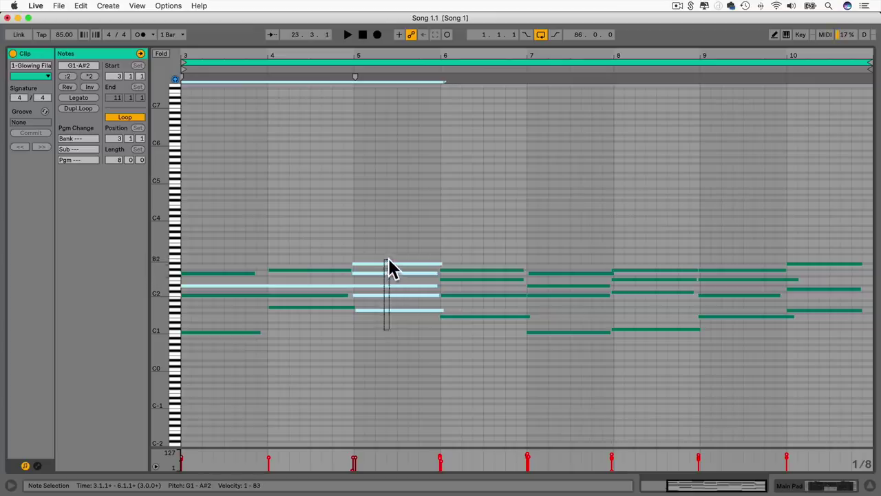
left_click_drag(474, 357, 474, 251)
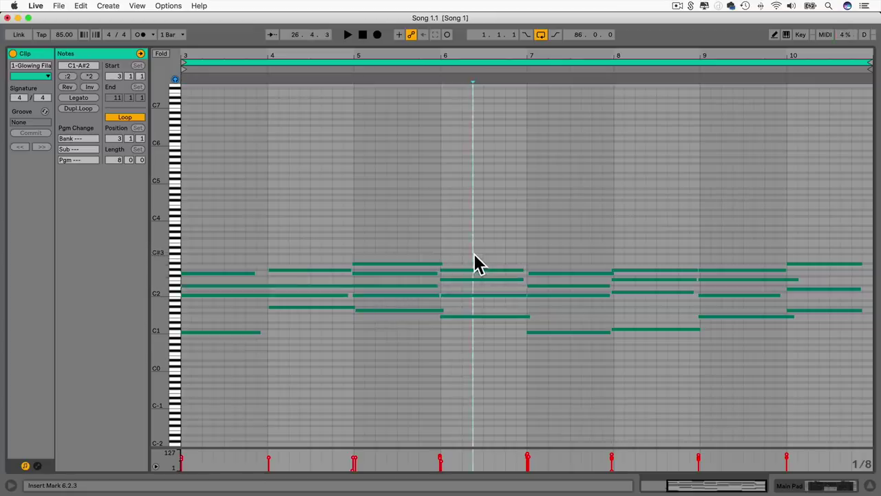
left_click(461, 316)
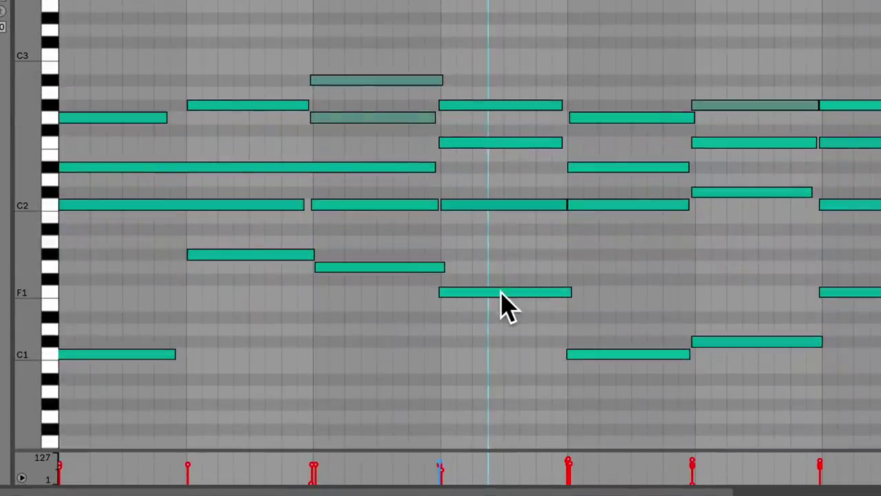
left_click(500, 292)
left_click(486, 206)
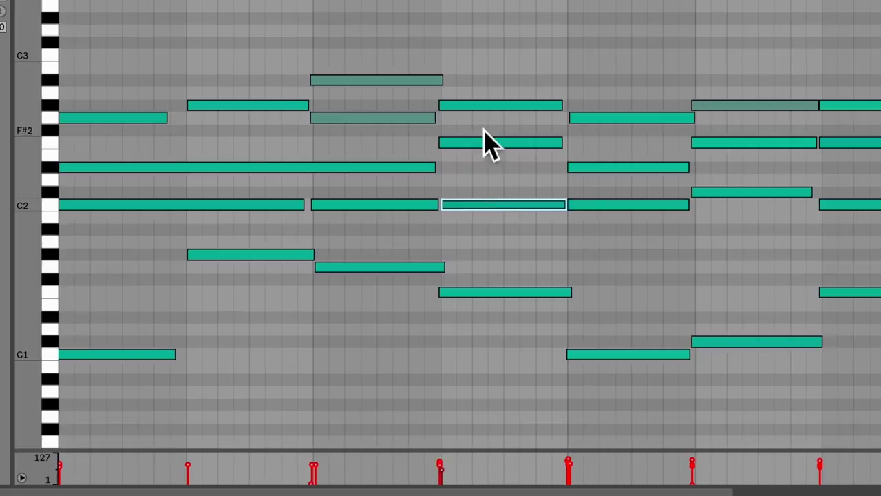
left_click(480, 143)
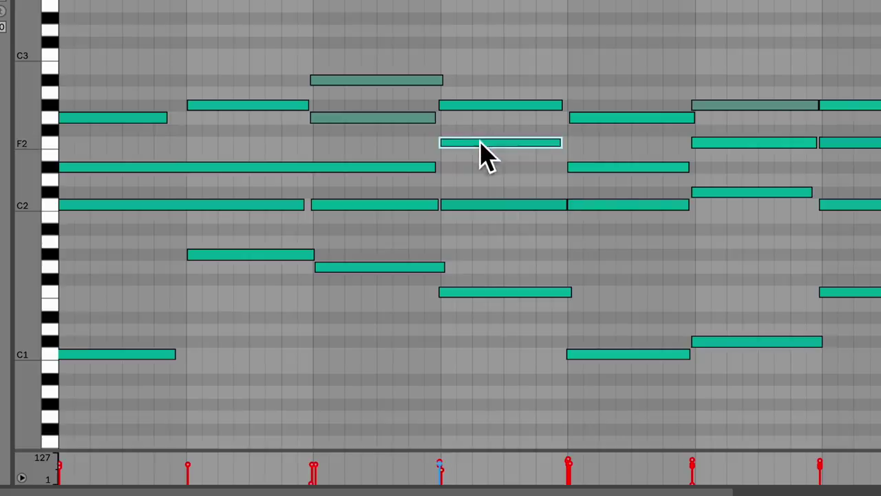
left_click(486, 105)
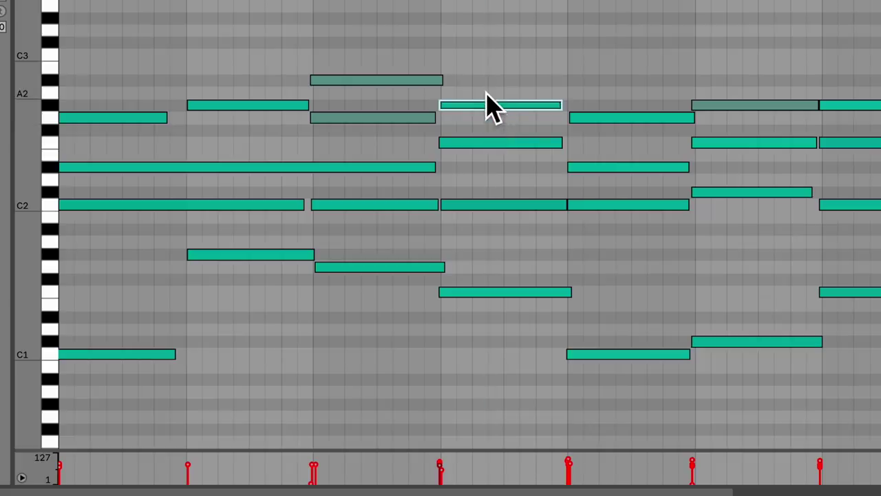
left_click(488, 113)
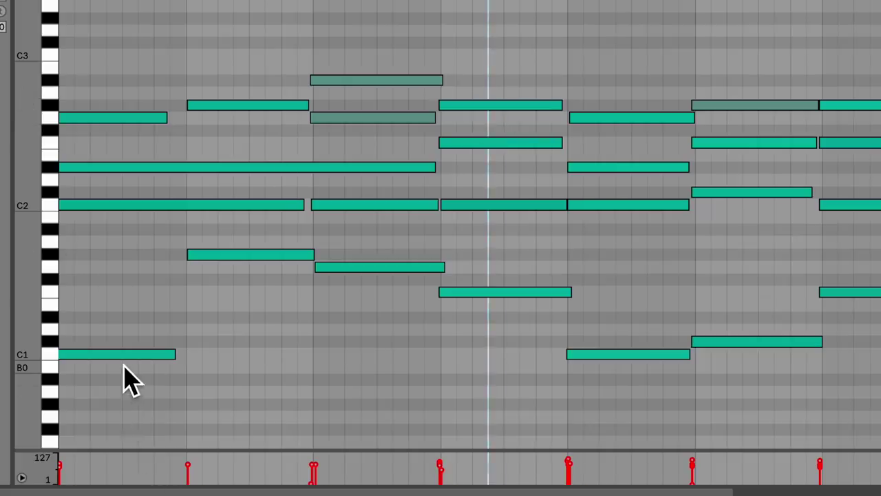
Select the whole chords at bars 3, 4 and 5 in turn to review the progression.
scroll(124, 380, "left", 5)
scroll(124, 379, "right", 2)
left_click_drag(268, 413, 269, 122)
left_click_drag(394, 299, 388, 110)
left_click_drag(506, 304, 507, 48)
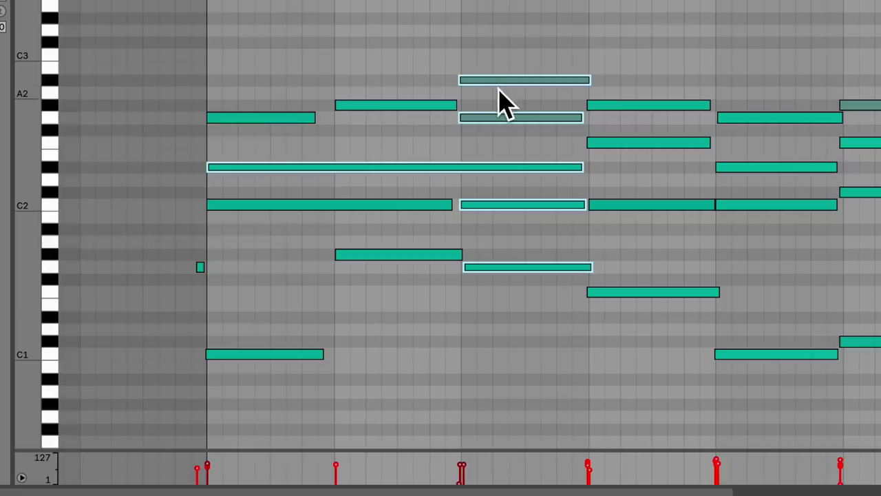
Select the whole chords at bars 6, 7 and 8 in turn to review the progression.
left_click_drag(651, 361, 650, 85)
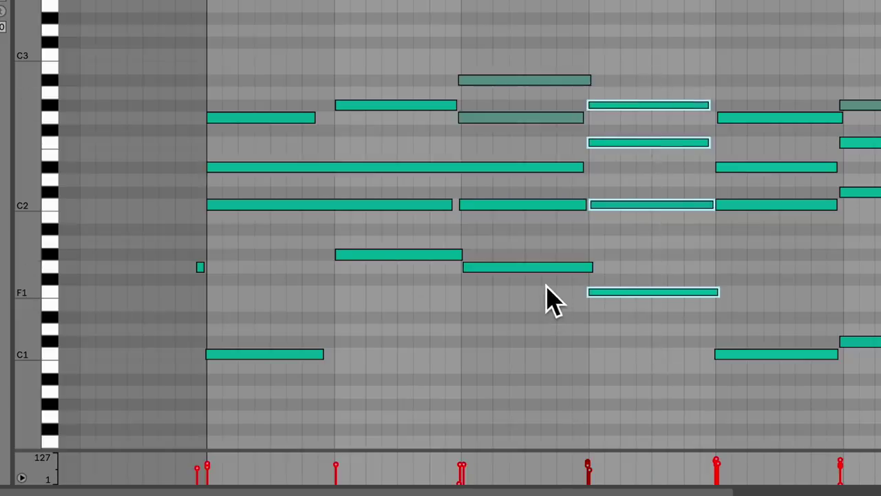
scroll(547, 298, "right", 3)
left_click_drag(662, 386, 679, 135)
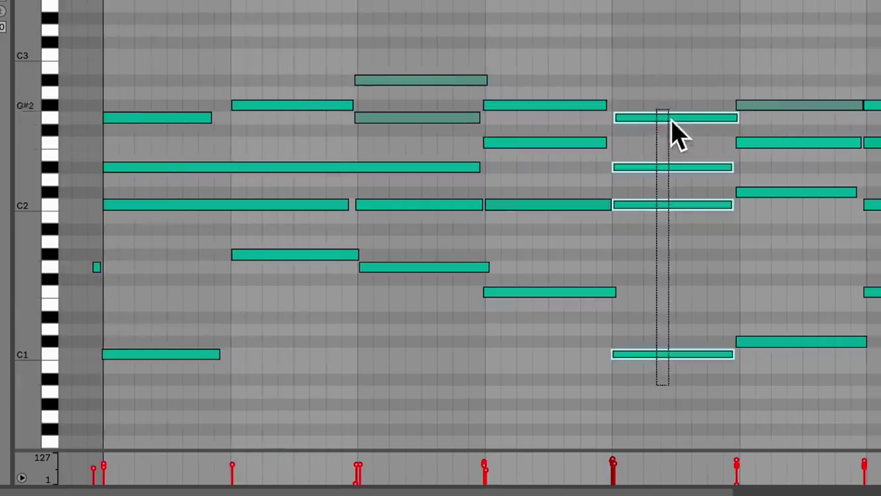
scroll(668, 230, "right", 2)
left_click_drag(732, 388, 746, 124)
left_click_drag(761, 383, 753, 38)
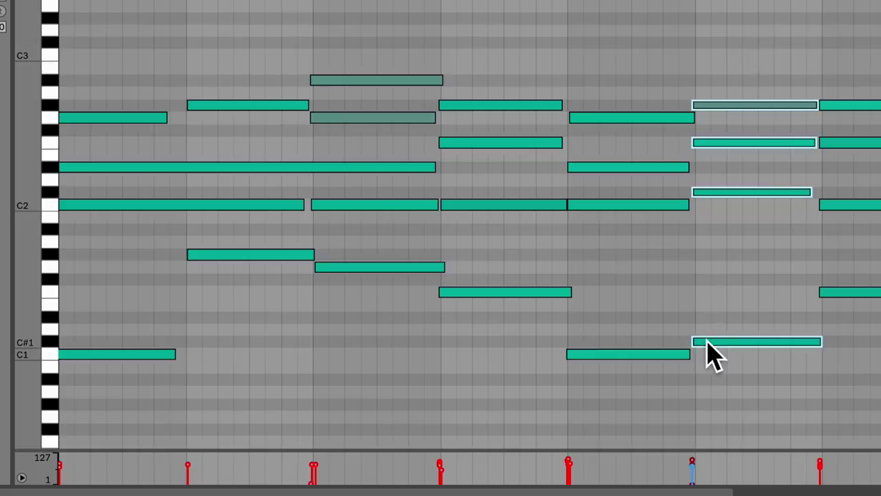
Pick out the bar 8 notes C#1, C#2, F2 and G#2 individually, and mark the whole chord.
left_click(721, 307)
left_click(726, 342)
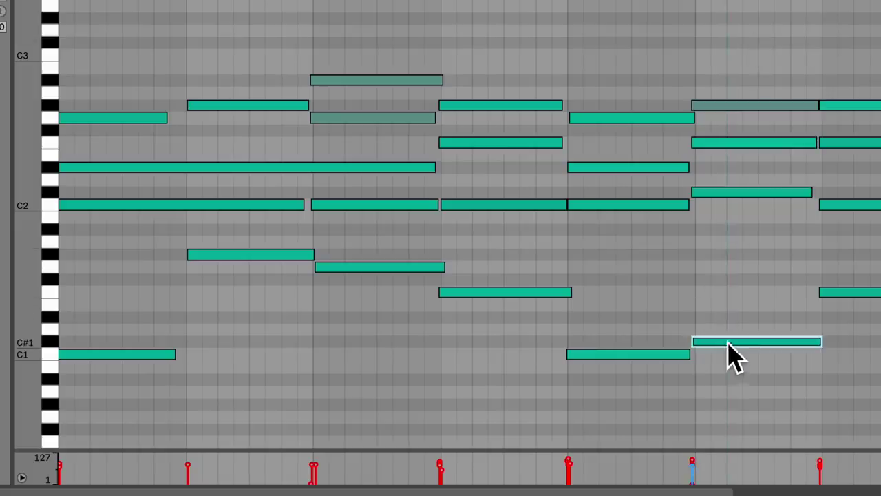
left_click(740, 193)
left_click(735, 142)
left_click(733, 104)
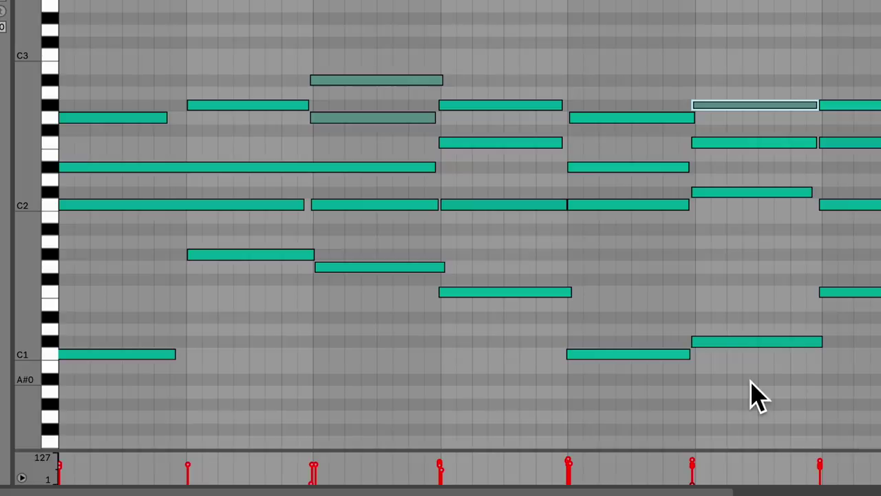
left_click_drag(746, 365, 743, 78)
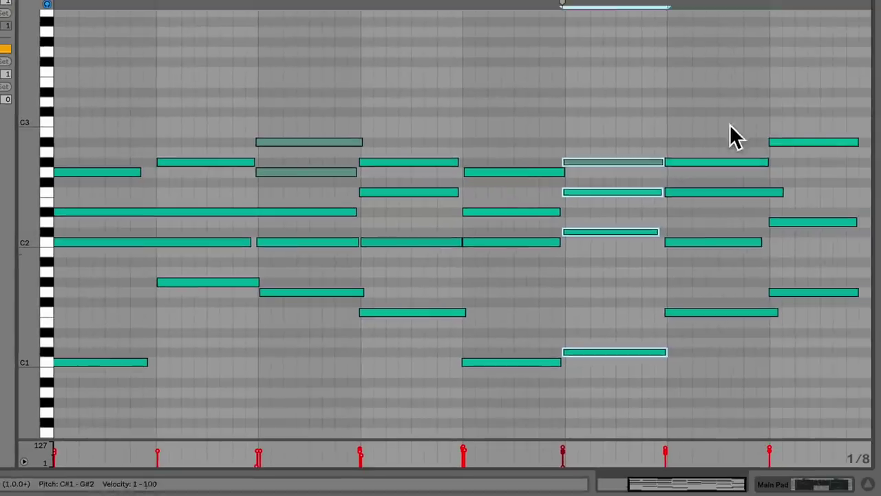
Select the chords at bars 9 and 10 in turn to finish going through the progression.
left_click_drag(732, 138, 724, 403)
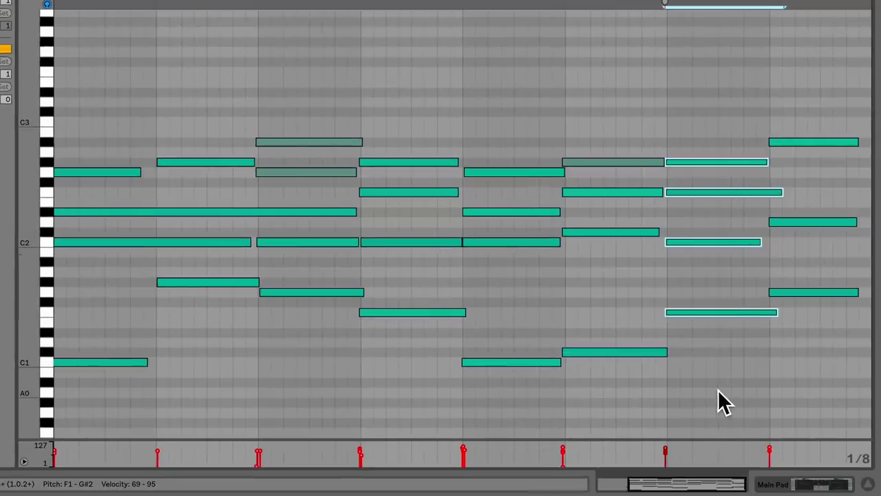
left_click(798, 153)
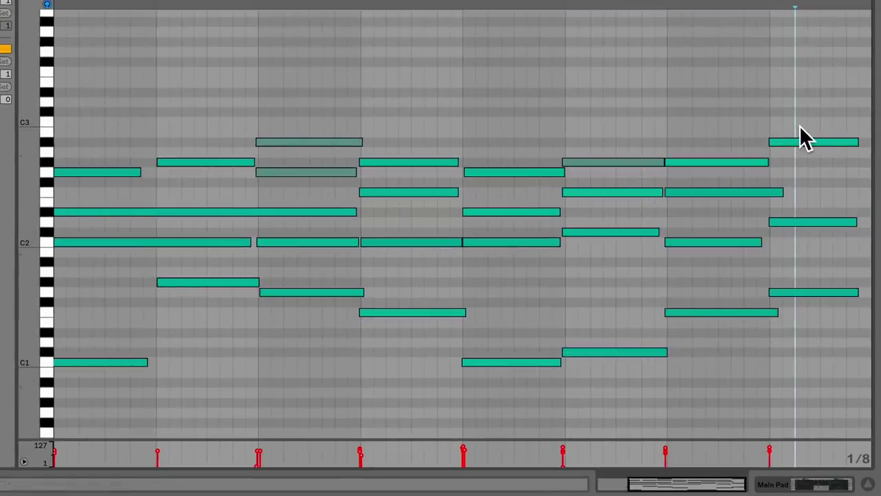
left_click_drag(805, 331, 812, 138)
left_click(796, 253)
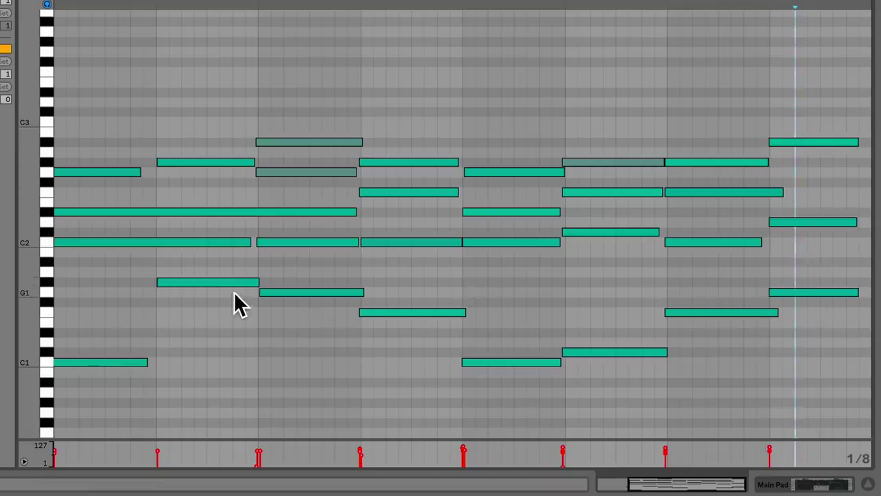
Compare the chords at bars 5, 8 and 9 by selecting each in turn, and close the note editor.
scroll(234, 293, "left", 5)
scroll(235, 303, "right", 5)
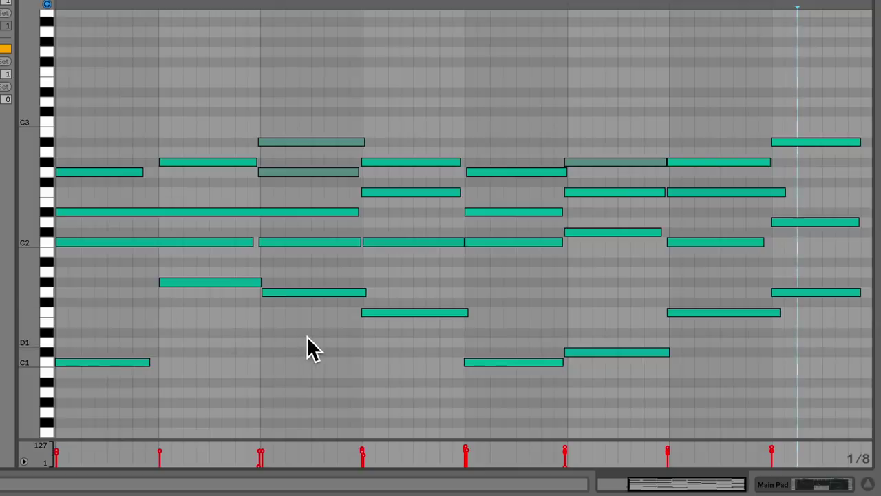
left_click_drag(299, 334, 306, 124)
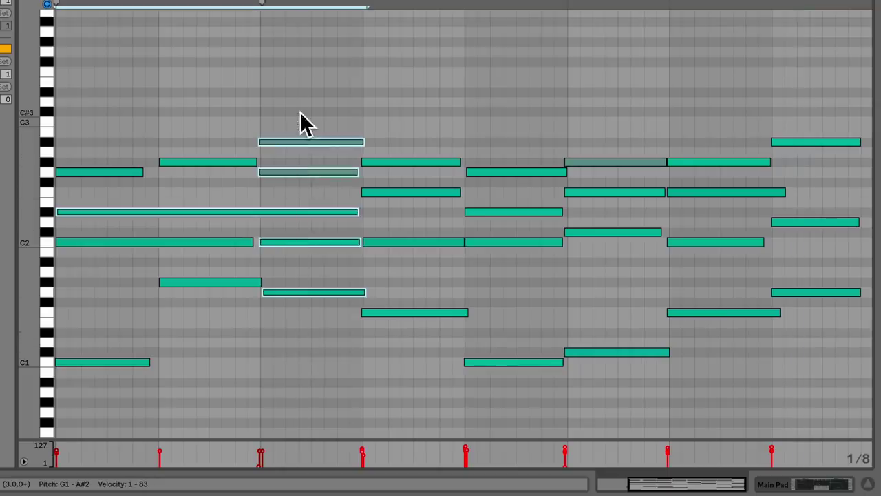
left_click(683, 379)
left_click(630, 396)
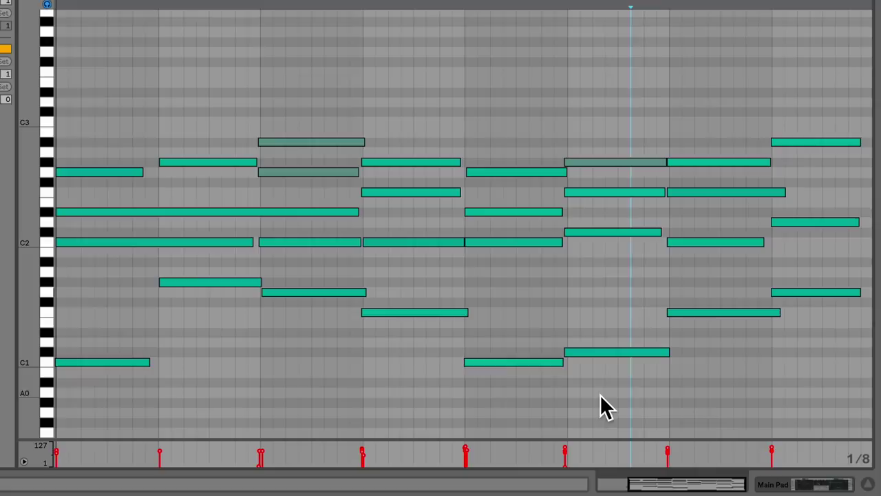
left_click_drag(597, 401, 612, 172)
left_click_drag(707, 376, 700, 190)
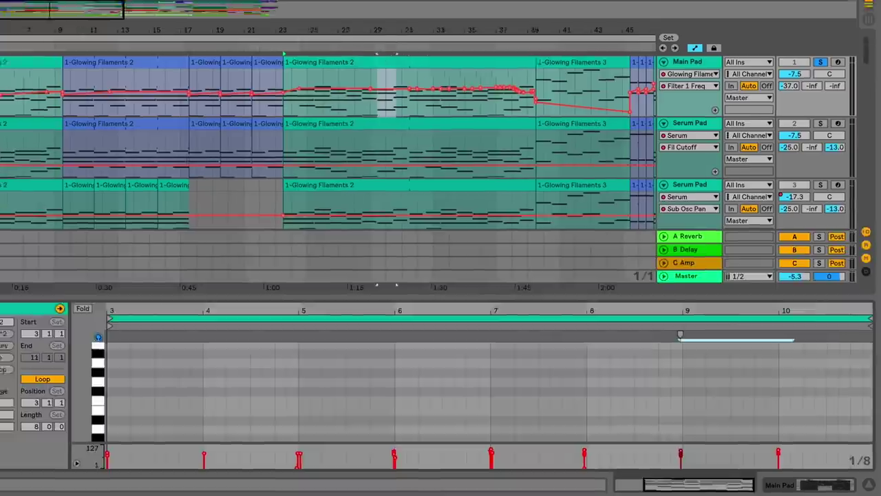
key("super+alt+l")
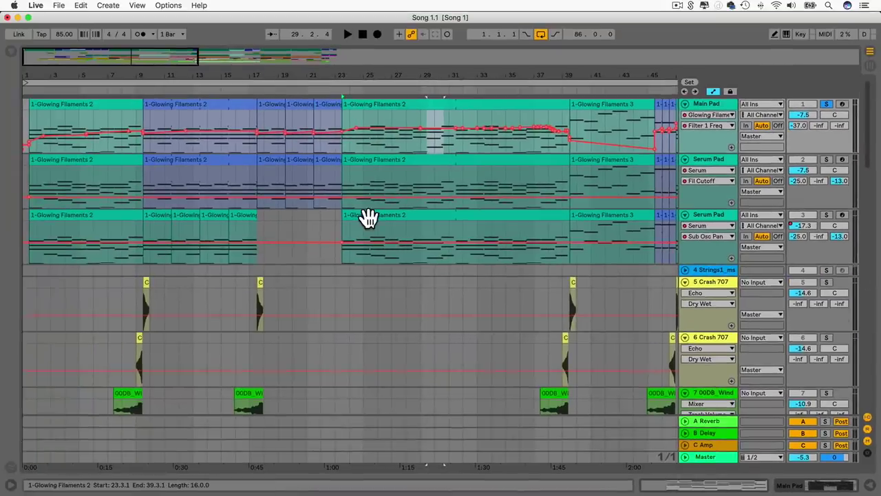
Open the Main Pad's blue Glowing Filaments 2 clip starting at bar 9 in an enlarged editor showing all its bars.
double_click(153, 103)
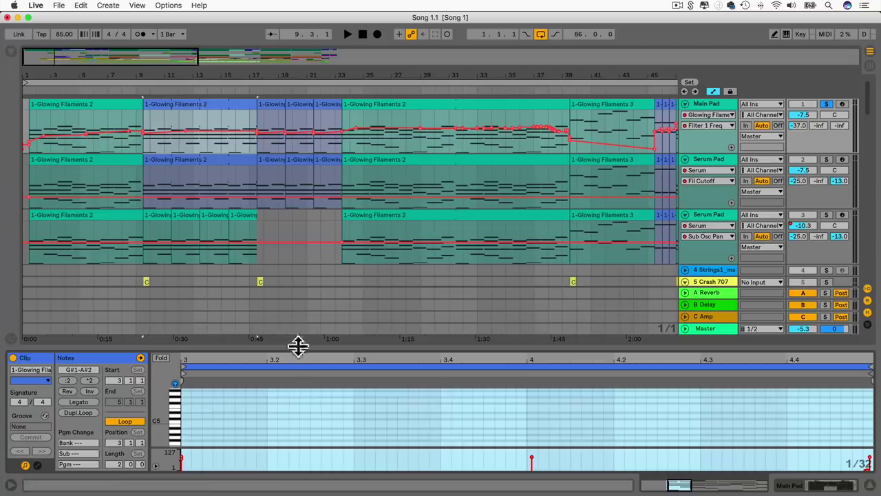
left_click_drag(299, 346, 303, 105)
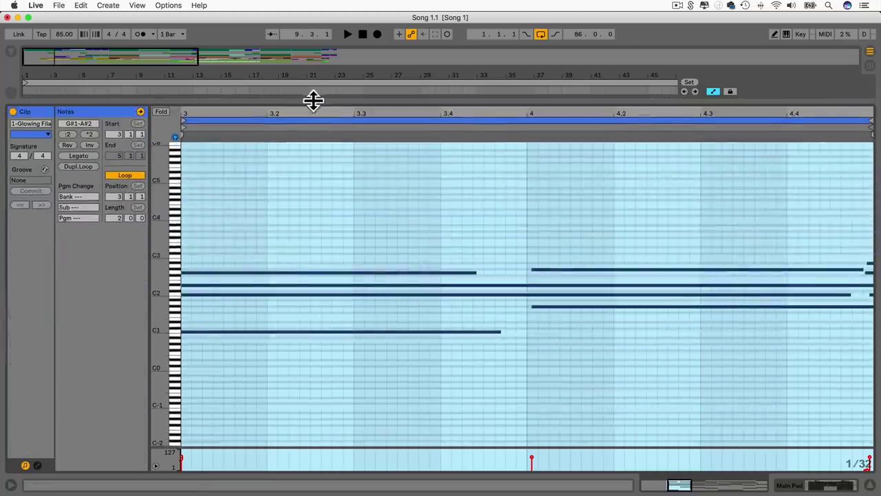
key("minus")
left_click(374, 407)
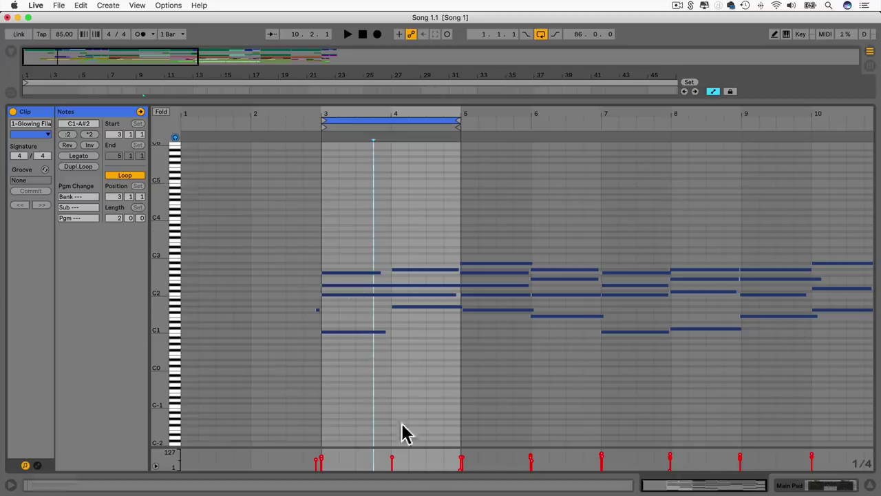
Mark the chord at the clip's bar 3 and the individual notes of its bar 4 chord, and return to the arrangement tracks.
left_click_drag(348, 385, 344, 259)
left_click(414, 336)
left_click(419, 308)
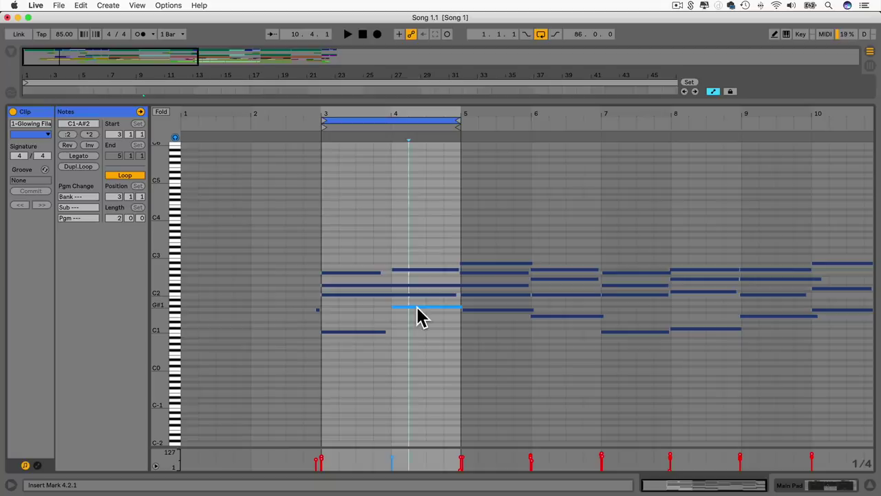
left_click_drag(418, 307, 418, 278)
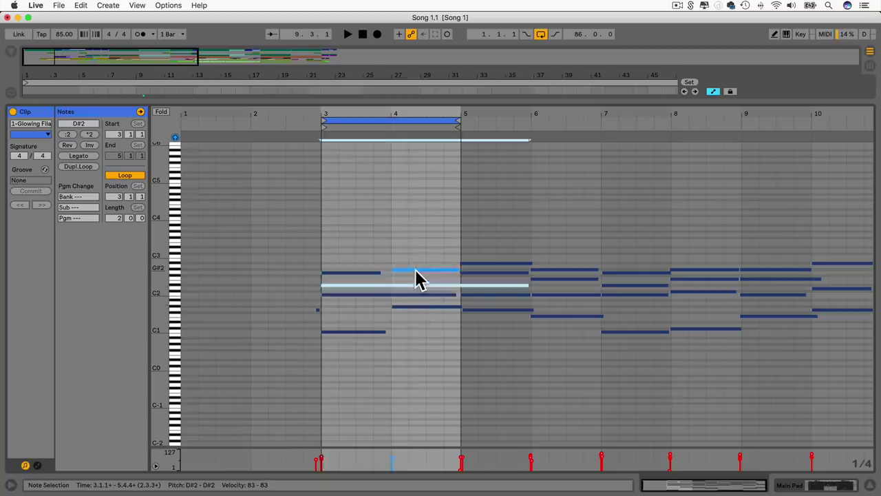
left_click(467, 413)
left_click_drag(358, 100, 360, 475)
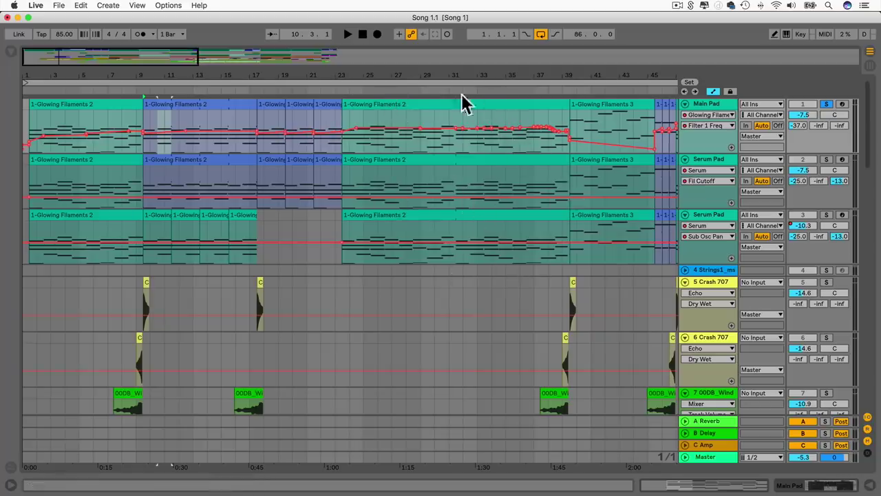
Review the following pad clips in the arrangement and place the insert marker at 23.1.1 on the Main Pad track.
scroll(213, 134, "right", 3)
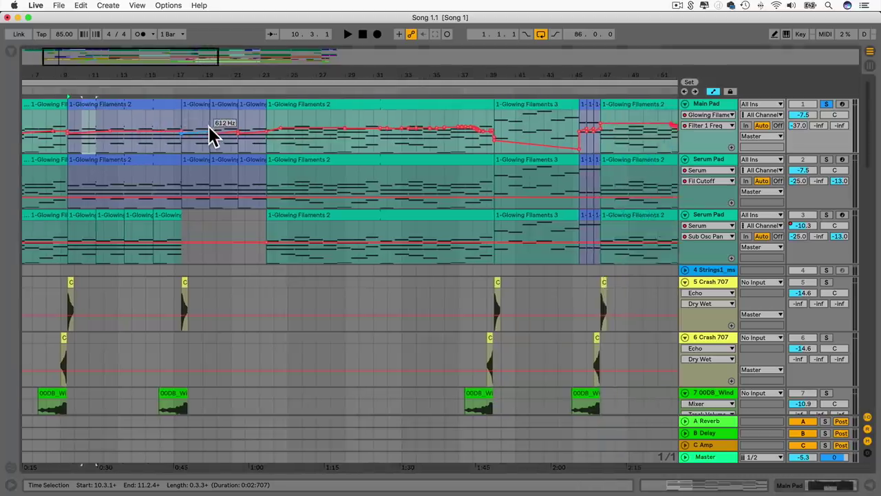
scroll(213, 134, "left", 3)
left_click(345, 129)
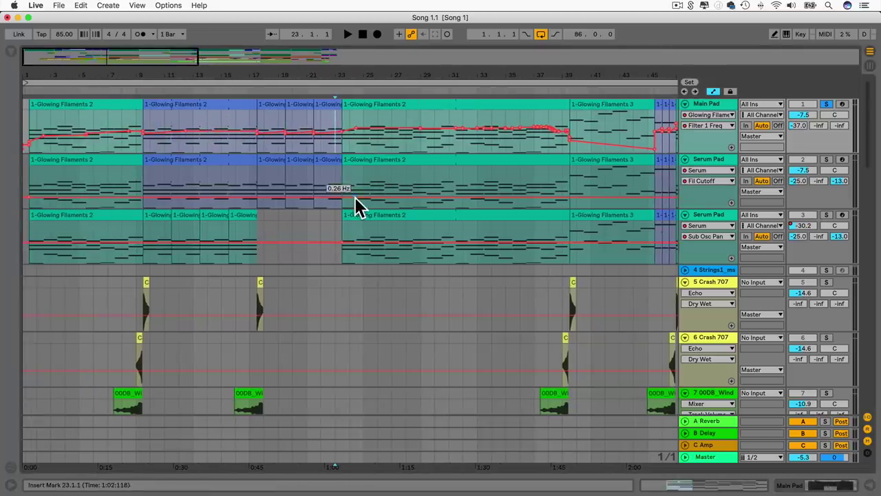
Open the Main Pad's Glowing Filaments 3 clip starting at bar 39 and enlarge its note editor.
scroll(356, 200, "right", 5)
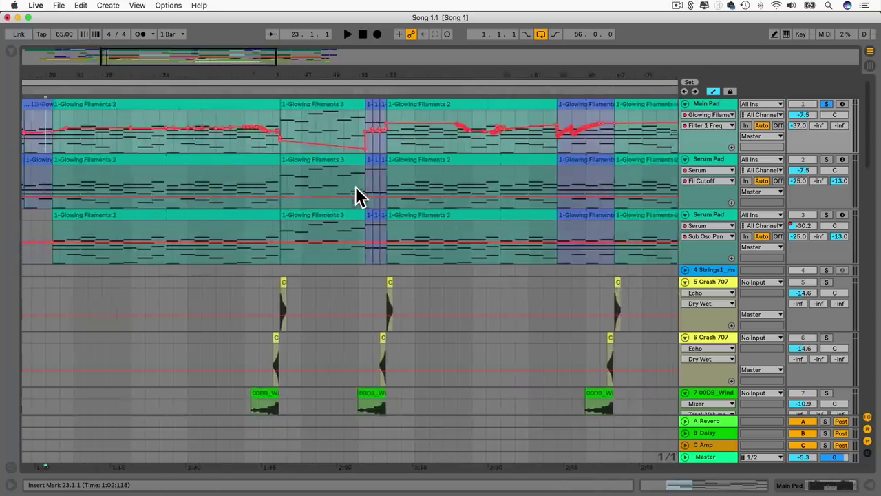
scroll(358, 186, "left", 1)
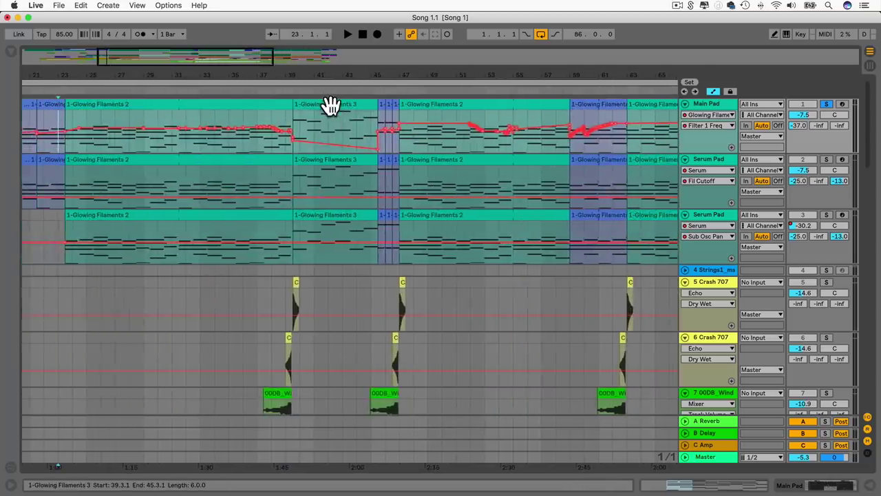
double_click(330, 106)
left_click_drag(307, 342, 309, 150)
scroll(346, 263, "up", 3)
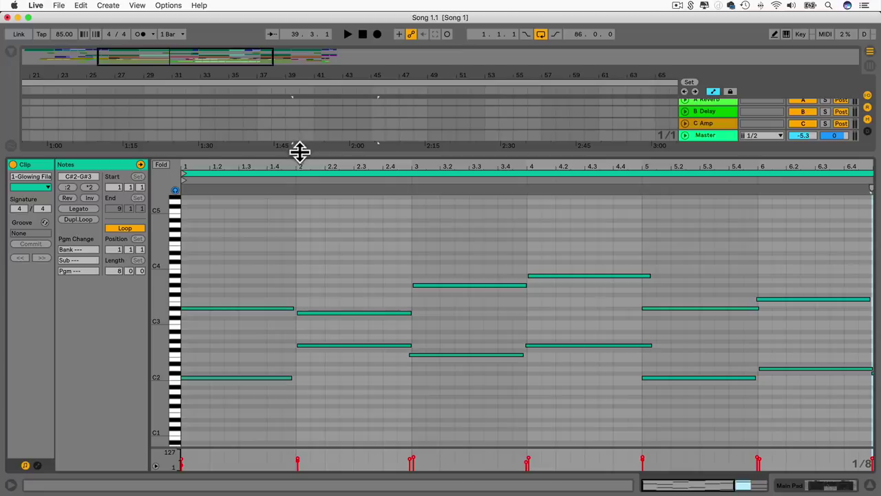
Pick out the note pairs C2 and D#3 in bar 1, G2 and D3 in bar 2, and F2 and G#3 in bar 3.
left_click(225, 377)
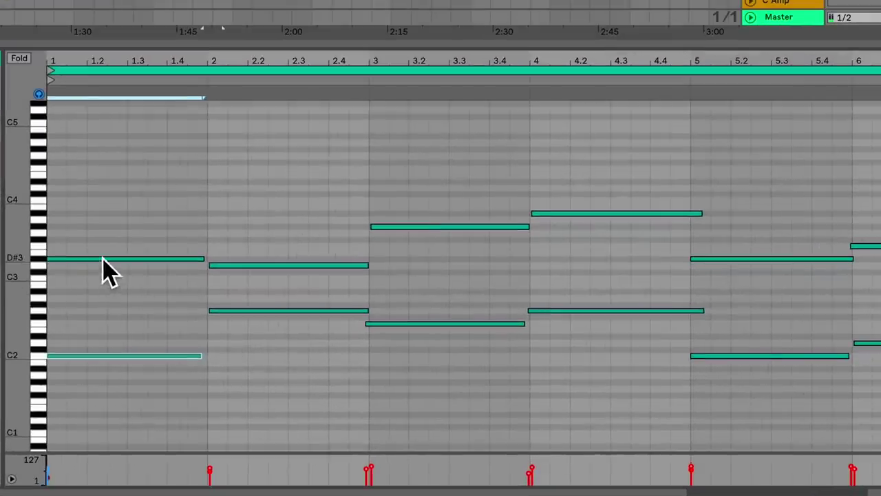
left_click(103, 260)
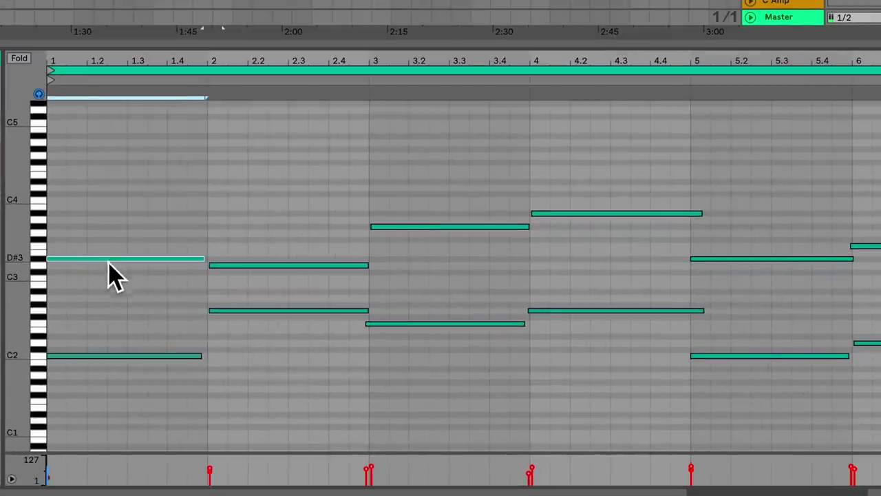
left_click(254, 310)
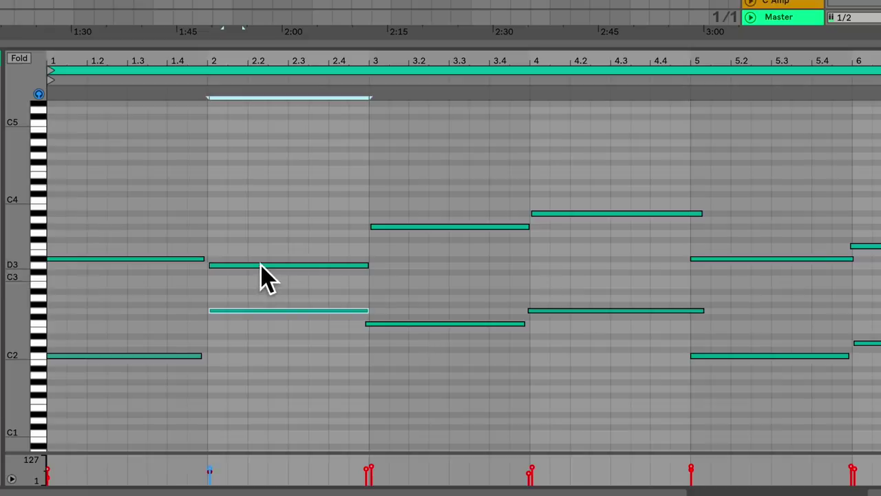
left_click(260, 265)
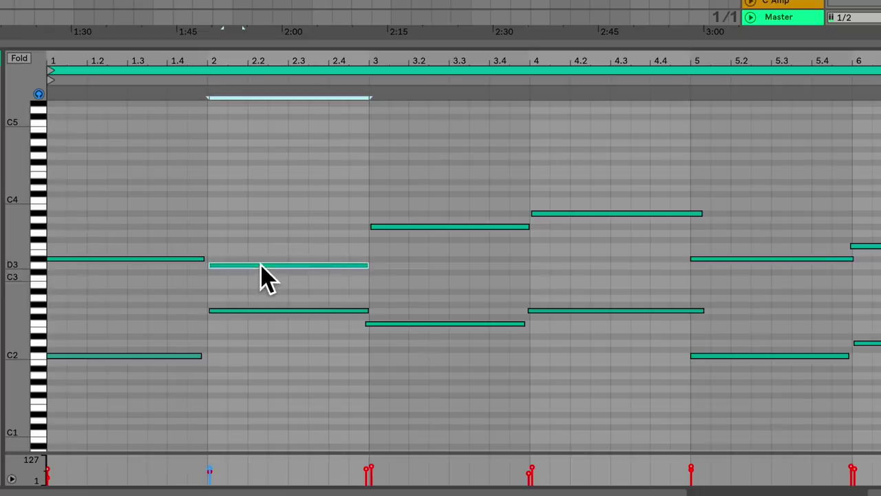
left_click(411, 323)
left_click(423, 227)
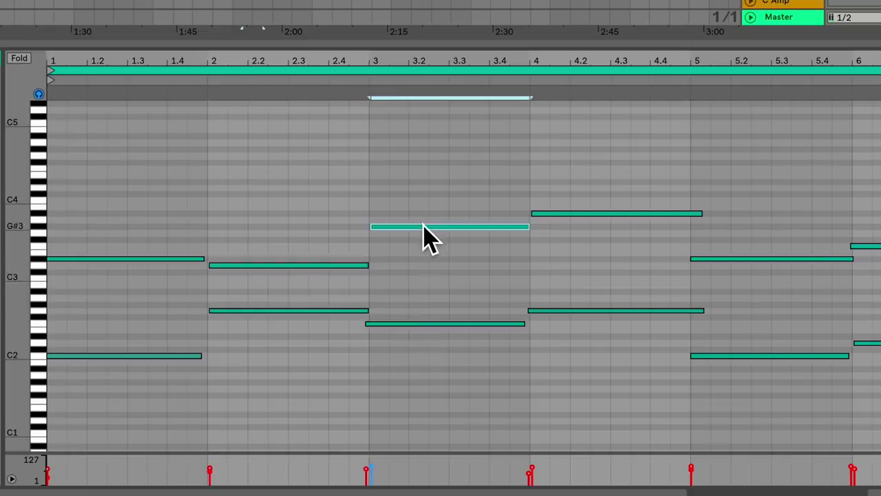
Pick out the note pair G2 and A#3 in bar 4, C2 in bar 5, and D2 and F3 in bar 6.
left_click(572, 311)
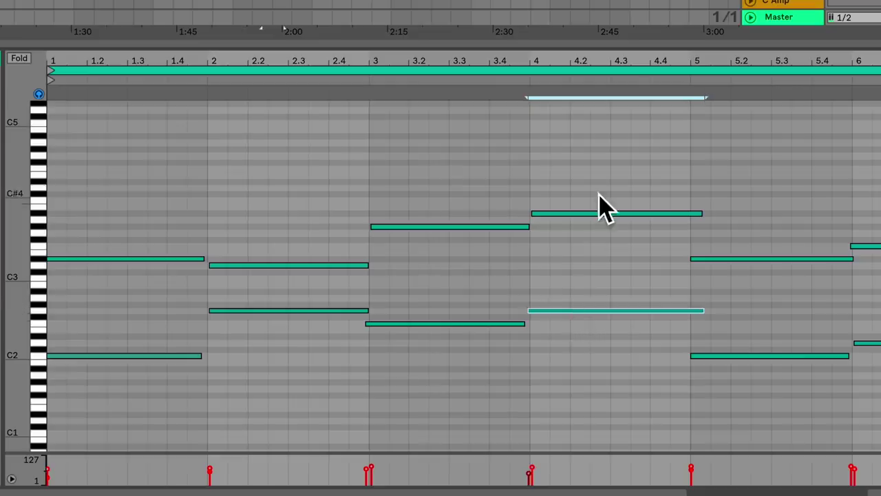
left_click(590, 213)
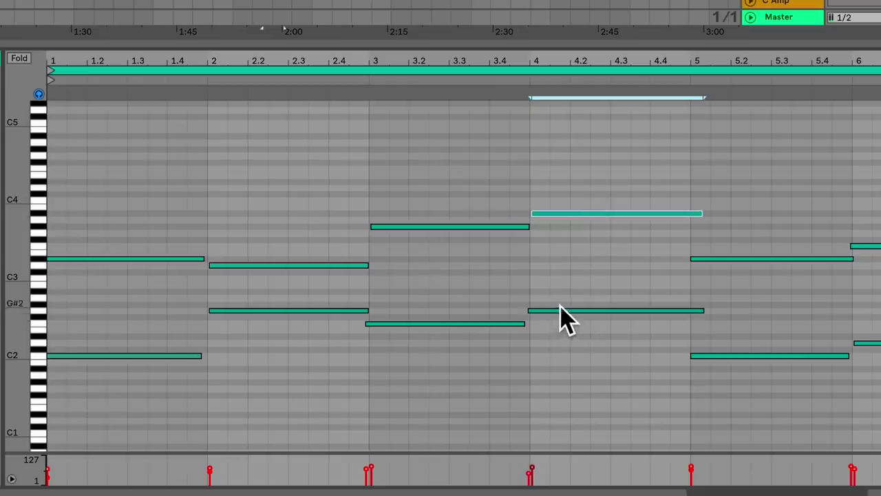
left_click(555, 310)
left_click(561, 213)
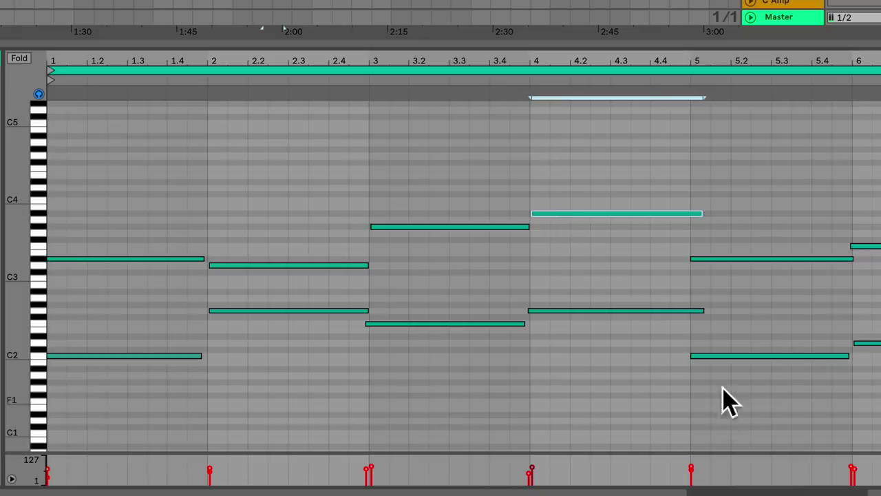
left_click(733, 357)
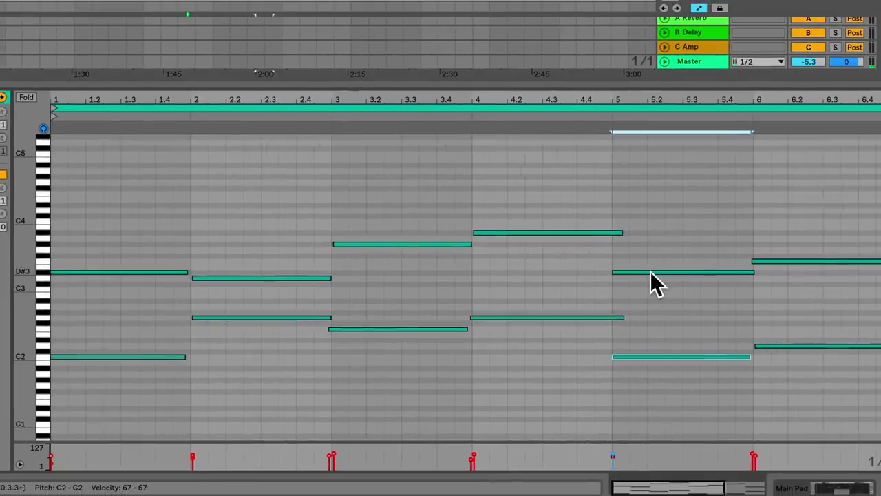
left_click(789, 346)
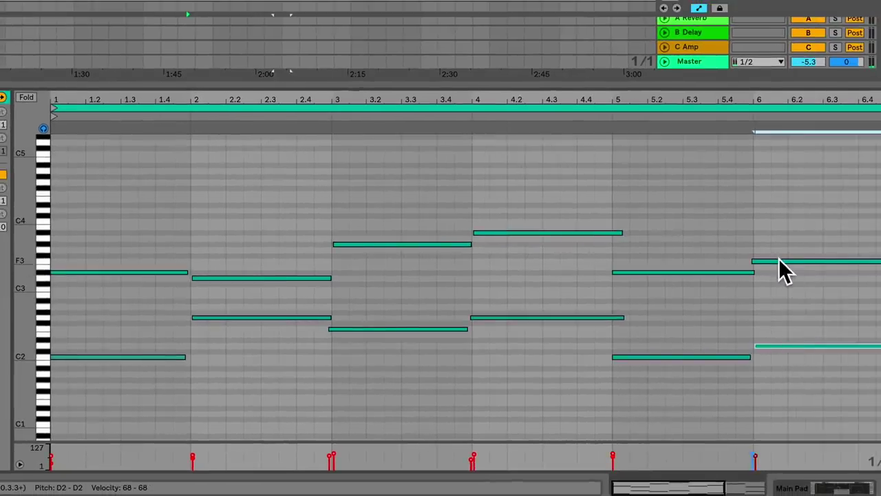
left_click(782, 262)
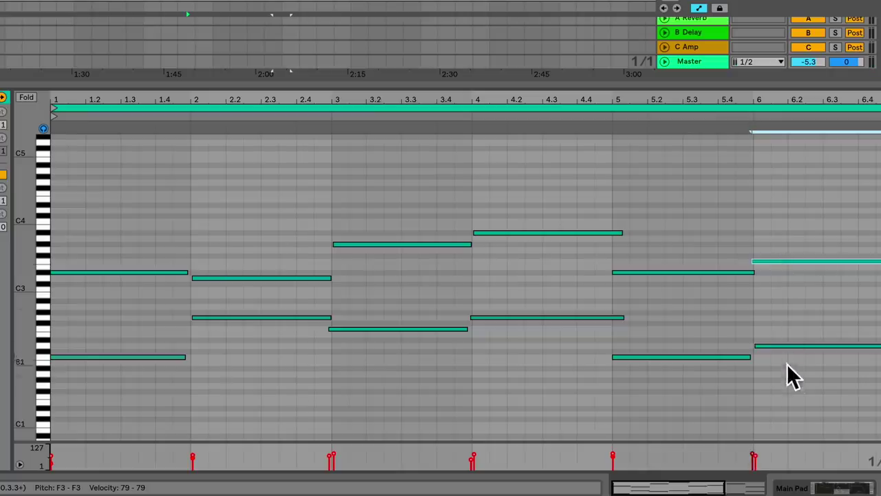
Revisit the low notes of bars 5, 4 and 3, and collapse the note editor to reveal the arrangement tracks.
left_click(655, 357)
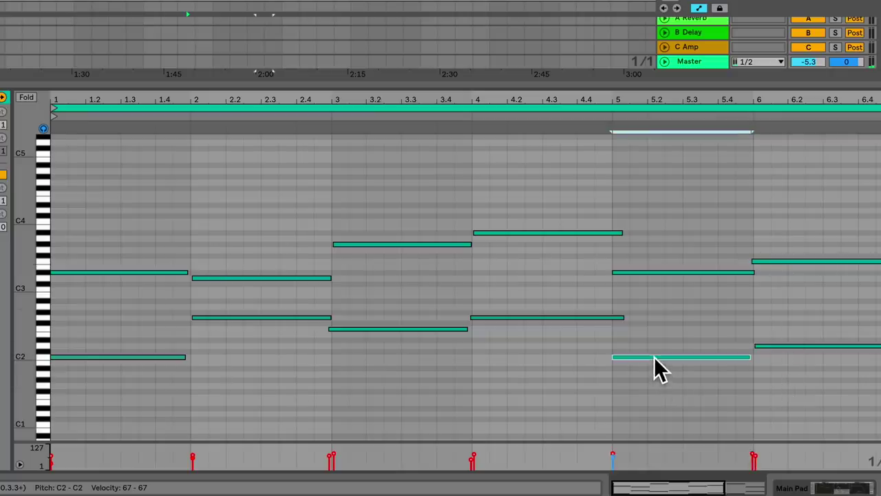
left_click(535, 318)
left_click(403, 329)
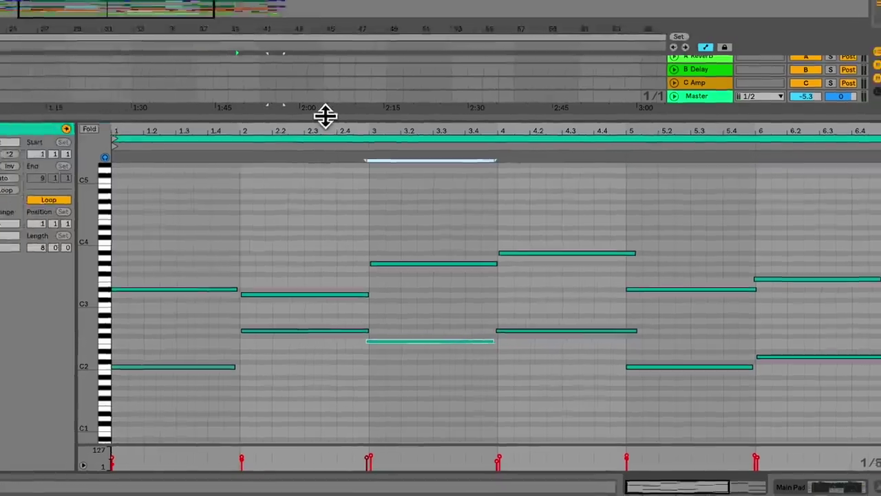
left_click_drag(285, 83, 285, 441)
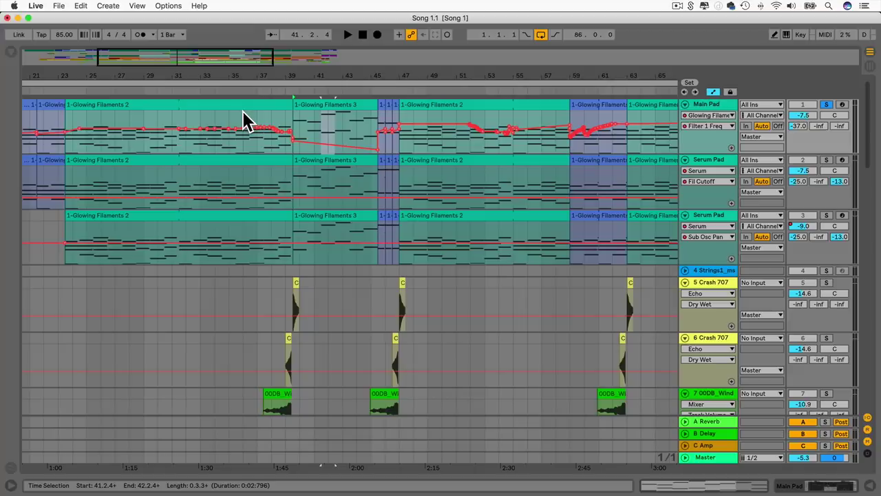
Review the Main Pad's clips along the arrangement, selecting the first two Glowing Filaments 2 clips and the Glowing Filaments 3 clip at bar 39.
scroll(289, 124, "right", 15)
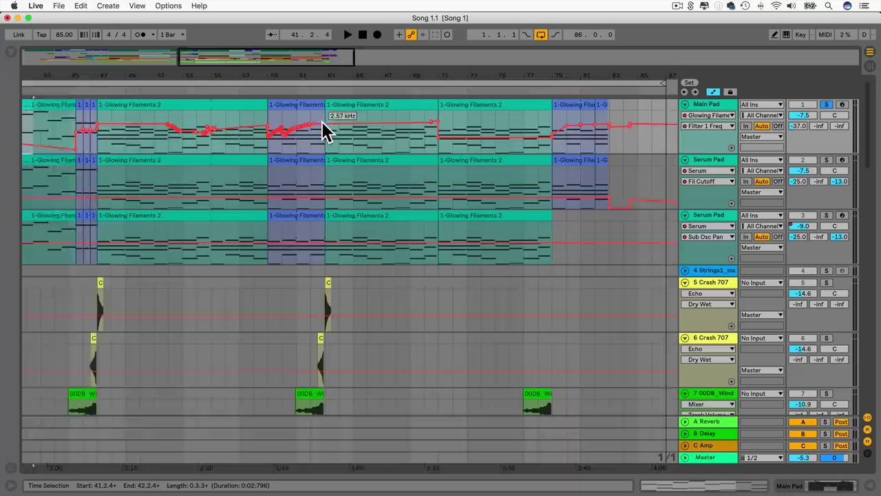
scroll(322, 121, "left", 17)
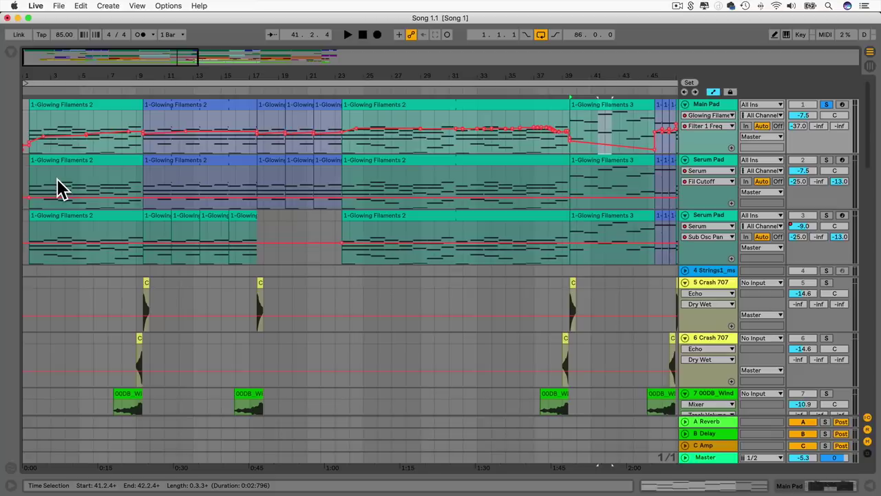
left_click(55, 104)
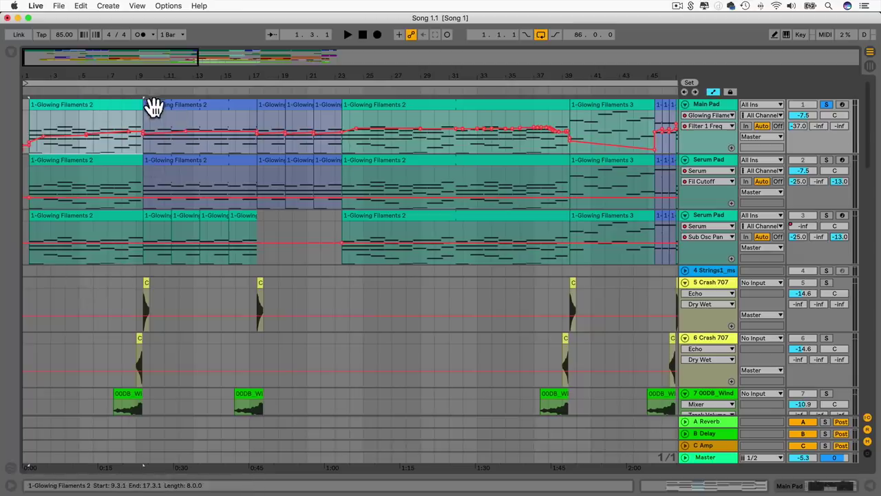
left_click(179, 107)
scroll(456, 137, "right", 10)
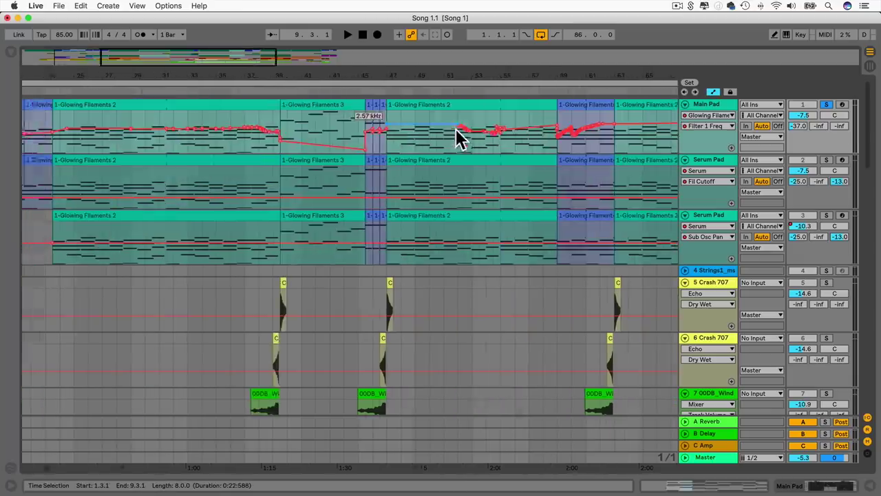
left_click(285, 108)
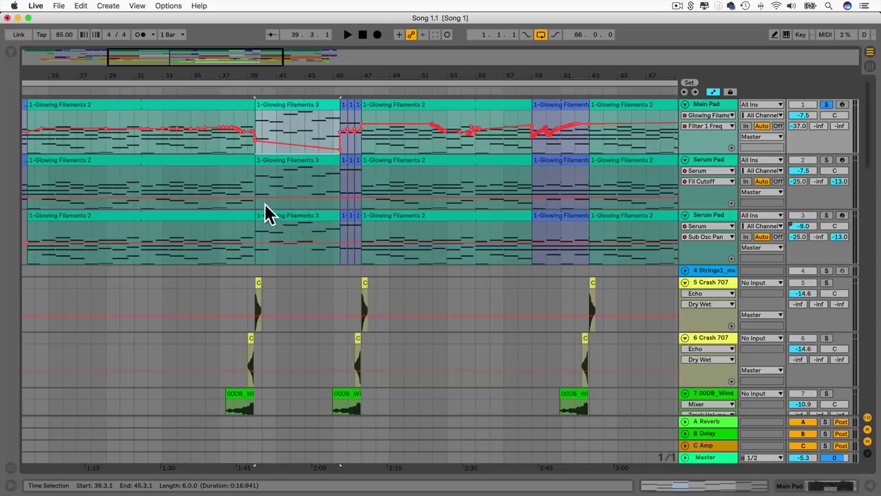
scroll(265, 203, "left", 10)
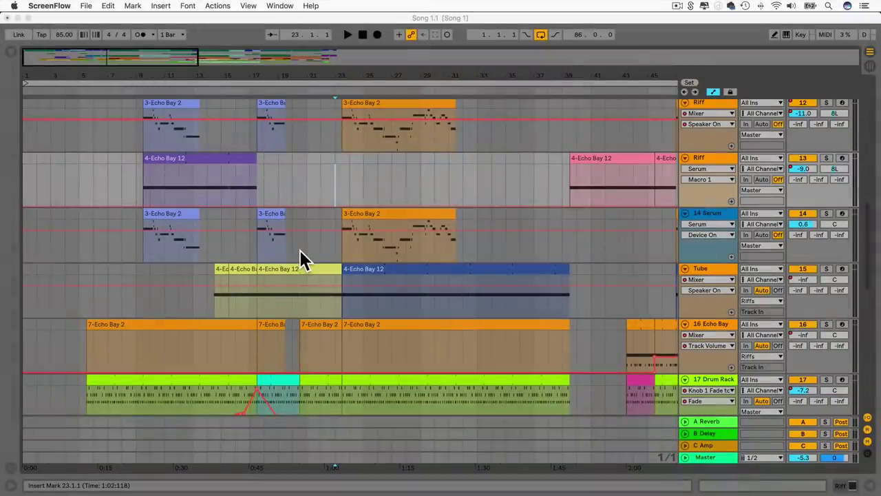
Play the arrangement from 23.1.1 through the orange Riff clip and stop just after bar 31.
scroll(310, 250, "up", 3)
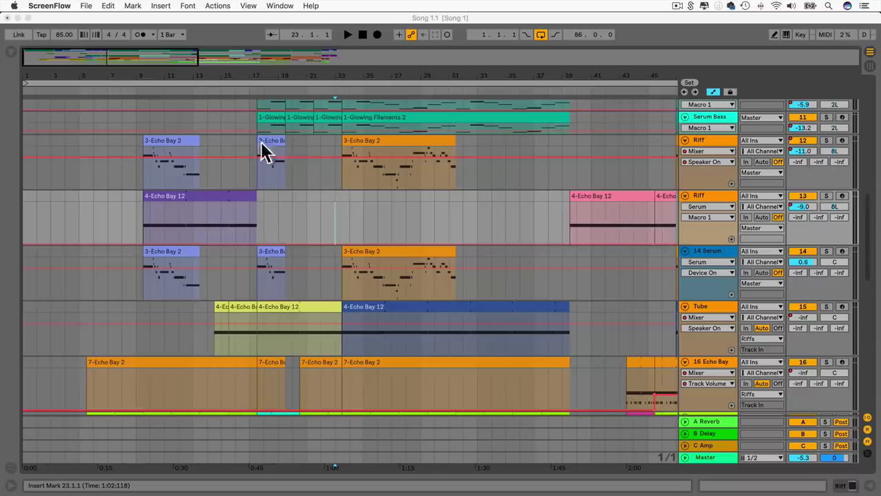
left_click(338, 185)
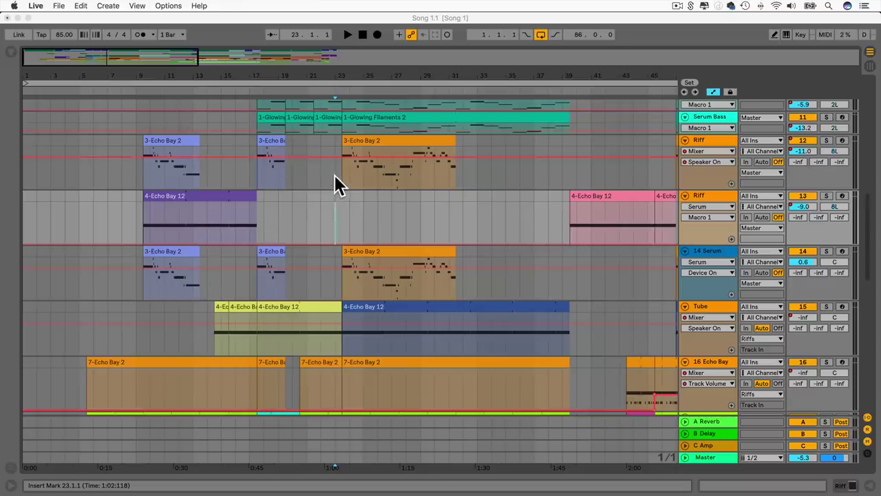
key("space")
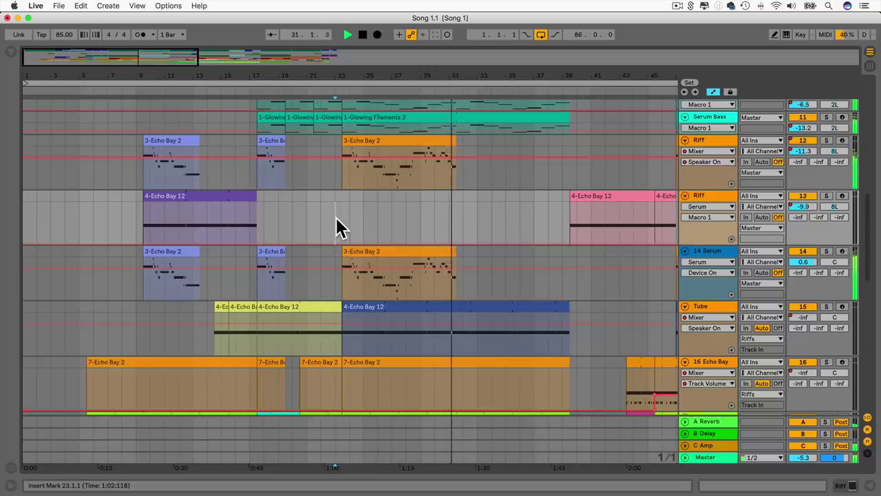
key("space")
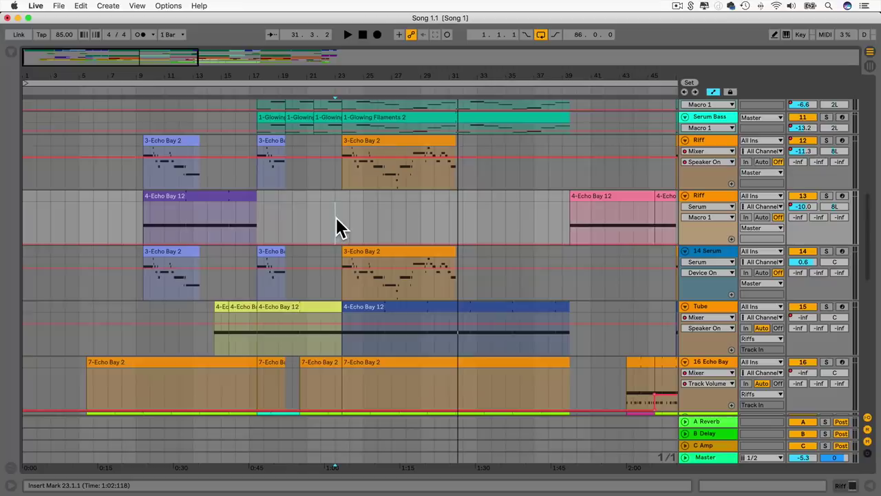
Open the Riff track's 3-Echo Bay 2 clip starting at 23.3.1 and enlarge its opening bars in the note editor.
left_click(369, 171)
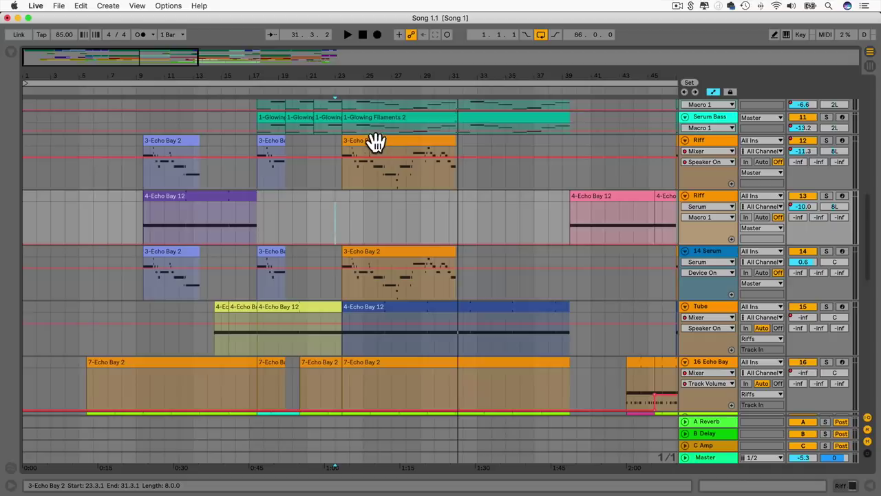
double_click(376, 142)
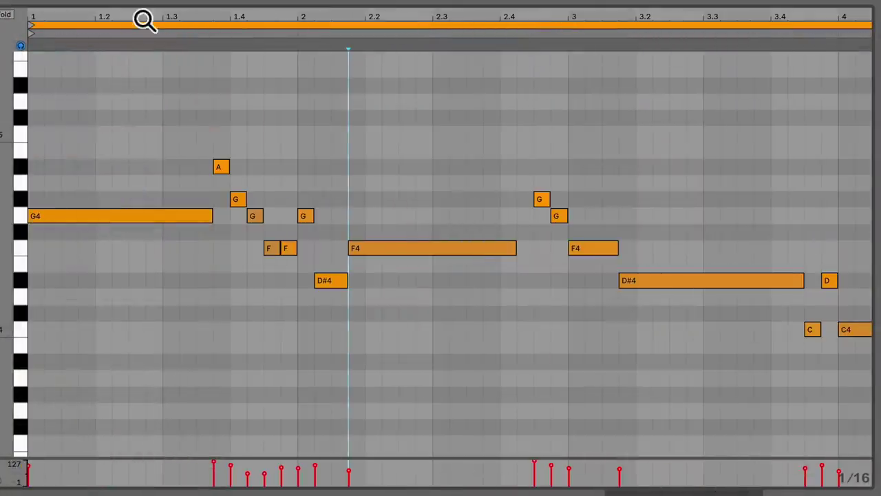
left_click_drag(145, 19, 134, 24)
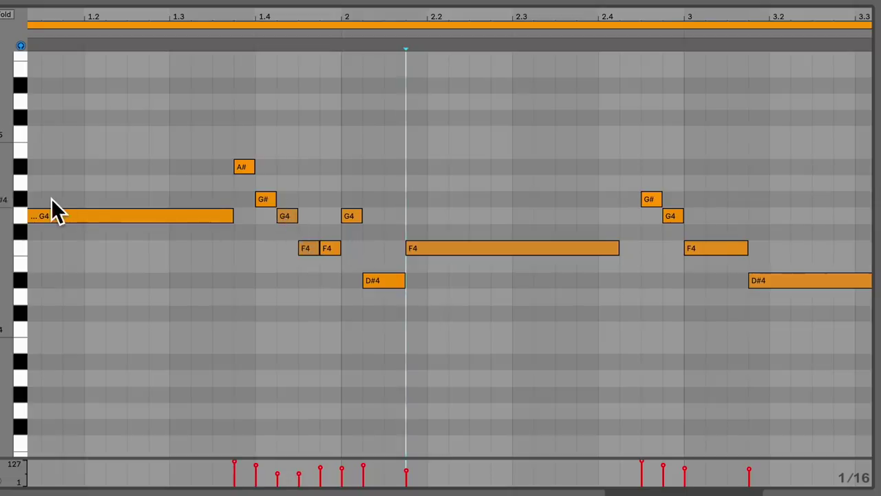
scroll(52, 202, "left", 2)
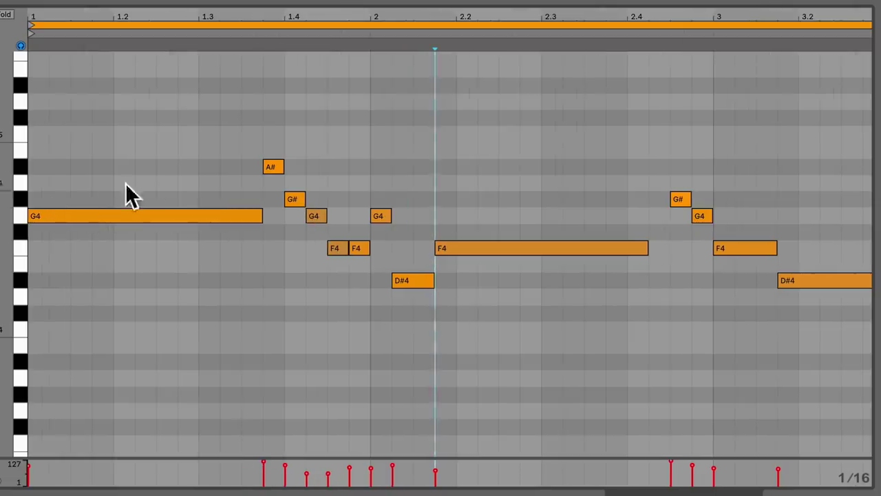
Pick out the riff's G4, A#4, G#4 and F4 notes in bar 1 and play the phrase up to bar 2.
left_click(166, 219)
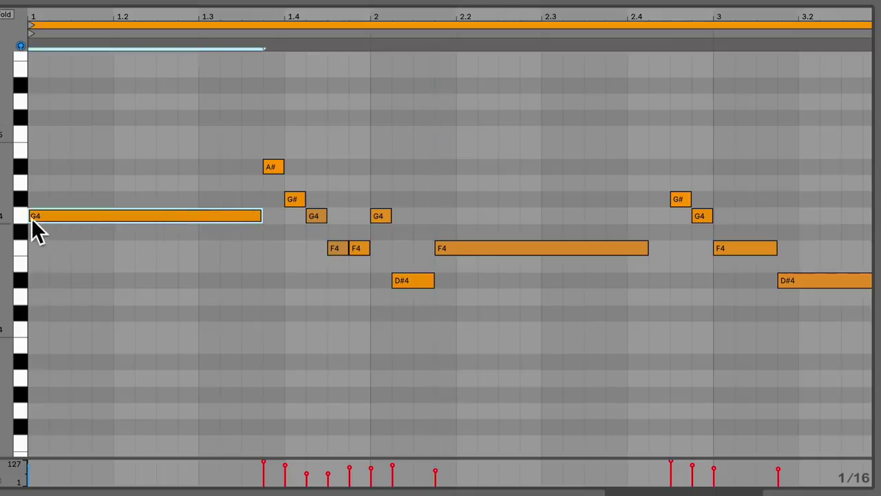
left_click(273, 168)
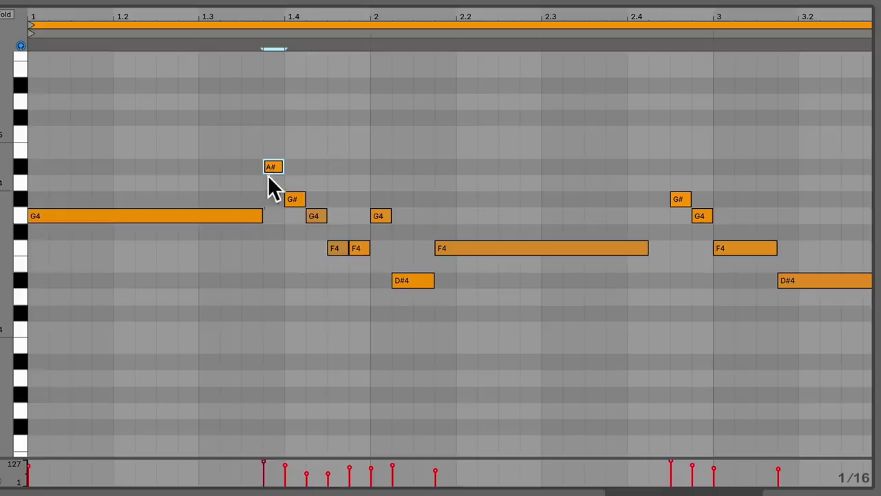
left_click(292, 200)
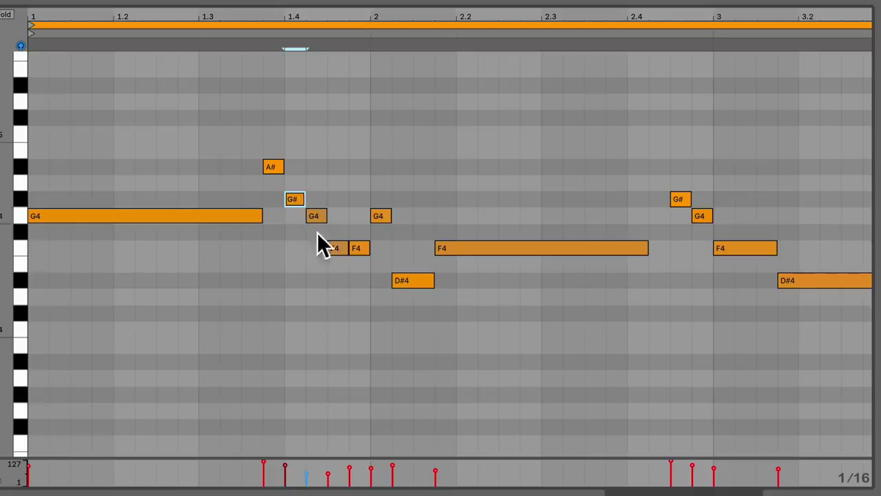
left_click(334, 249)
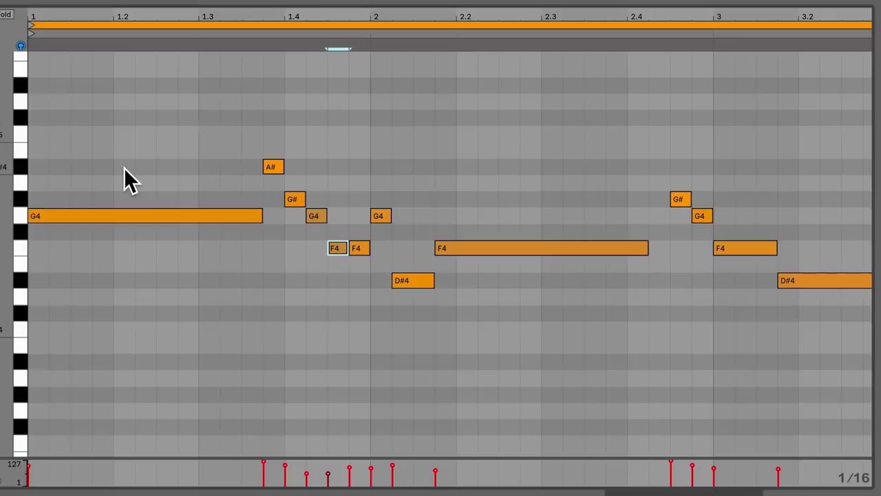
key("space")
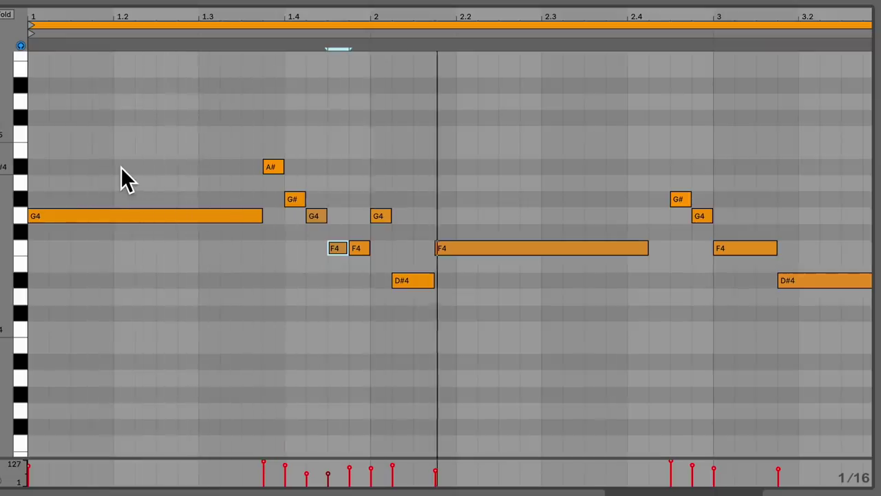
key("space")
Compare the long G4 of bar 1 with the long F4 of bar 2, and mark the run of short notes linking them.
left_click(522, 251)
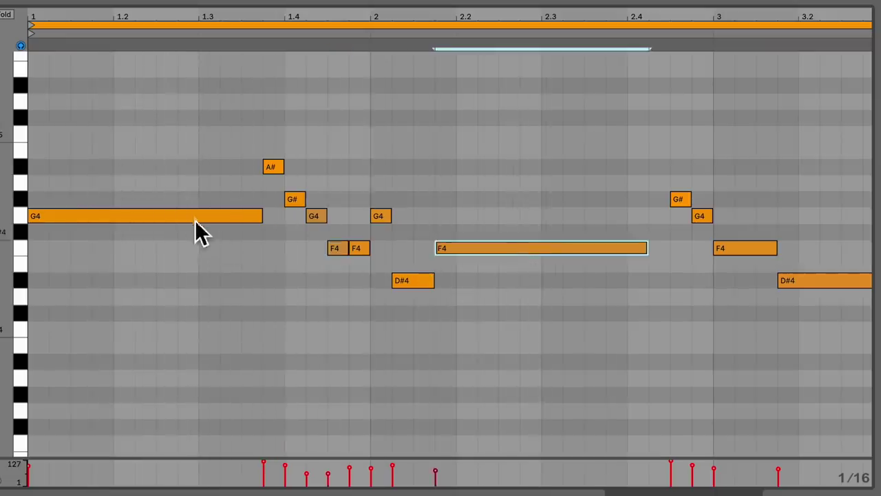
left_click(194, 218)
left_click(482, 250)
left_click(189, 218)
left_click_drag(417, 320, 274, 169)
left_click(273, 259)
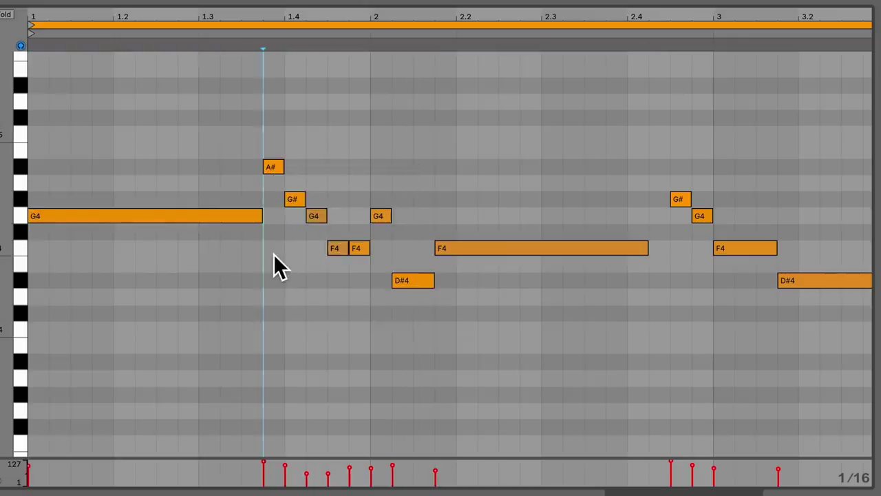
Listen to the riff melody's following phrase from the end of bar 2 through bar 3.
scroll(274, 259, "right", 10)
scroll(273, 257, "right", 5)
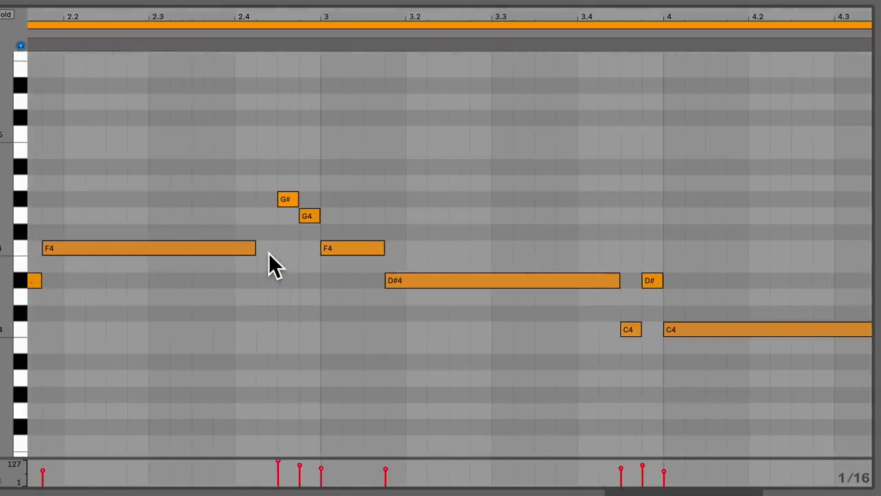
scroll(274, 264, "right", 5)
left_click(74, 33)
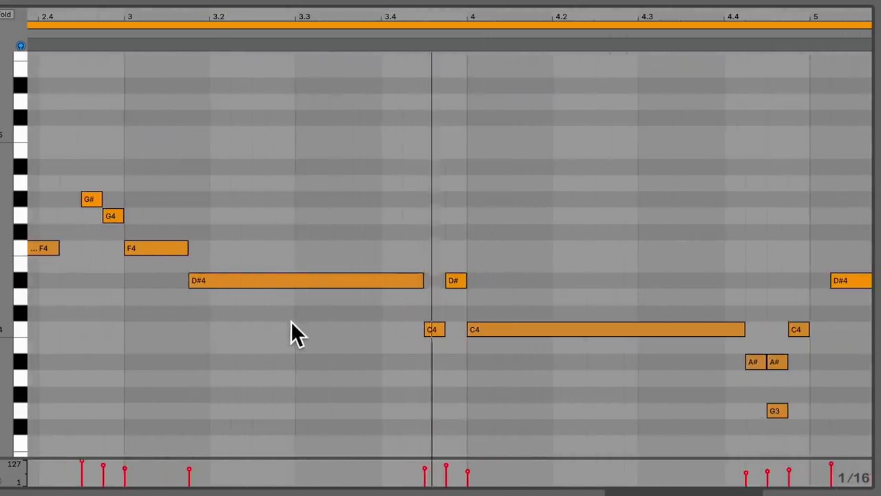
Compare the long D#4 in bar 3 with the long C4 in bar 4 of the riff.
left_click(524, 329)
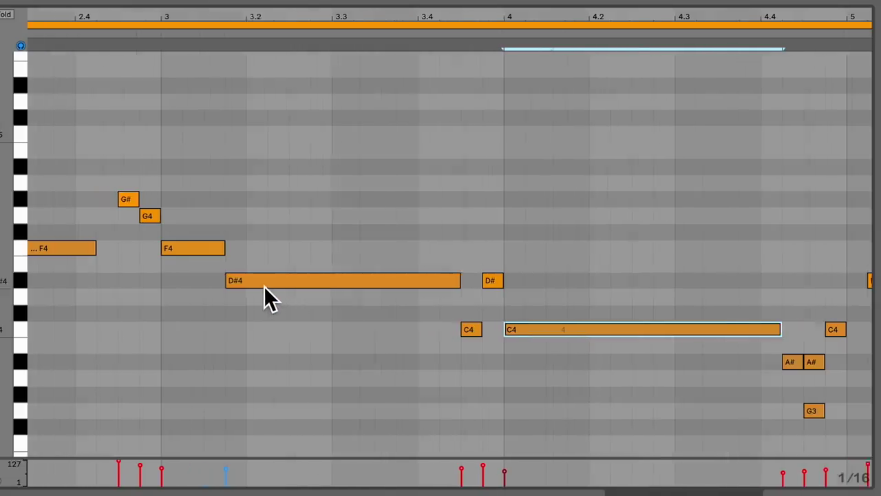
left_click(270, 282)
left_click(568, 337)
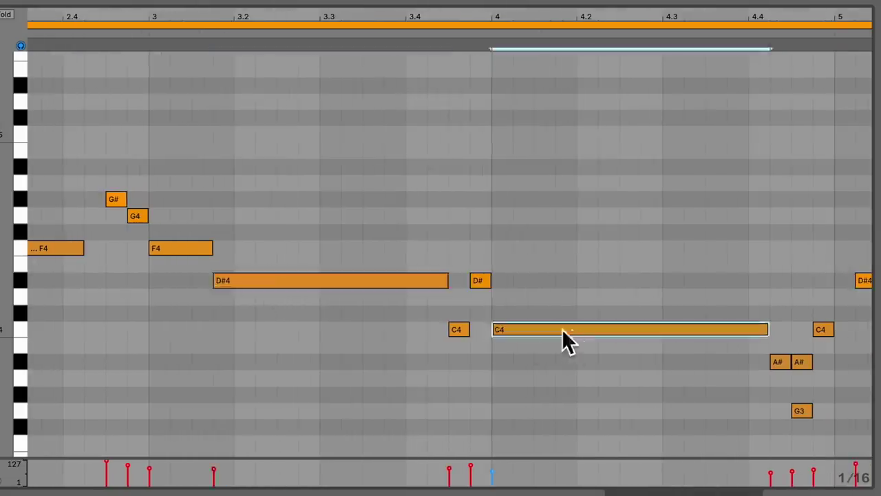
left_click(372, 279)
Examine the riff melody's notes from bar 4 through bar 8.
scroll(372, 279, "right", 10)
scroll(370, 277, "right", 10)
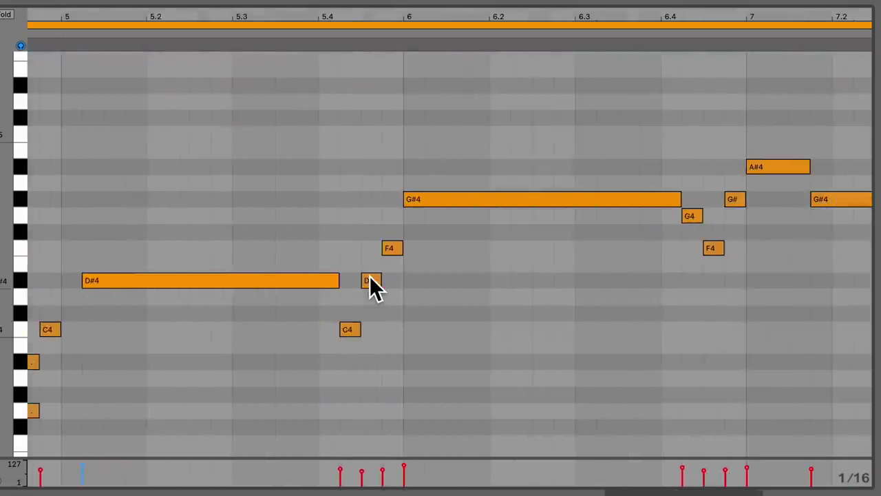
scroll(372, 285, "right", 10)
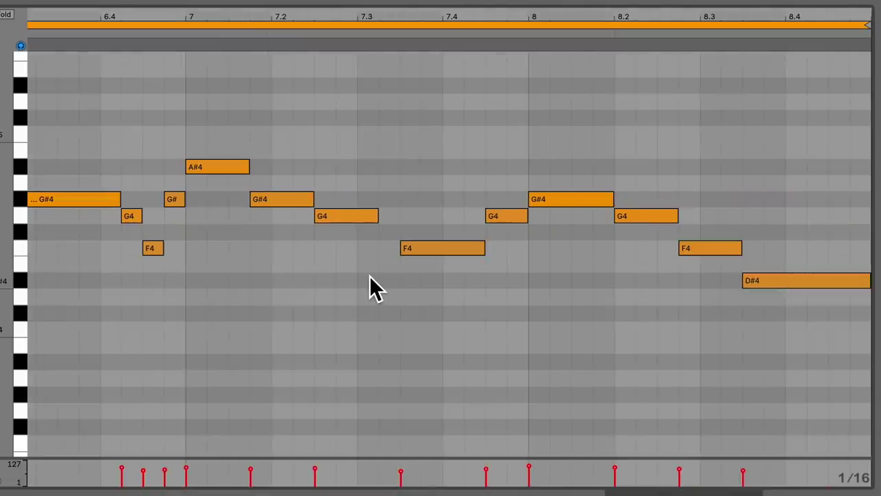
scroll(370, 279, "left", 10)
scroll(364, 279, "up", 1)
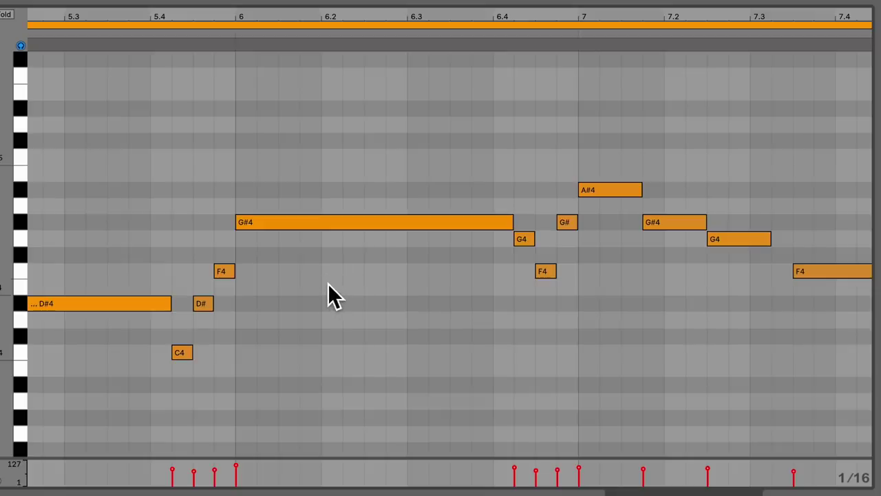
scroll(327, 293, "left", 5)
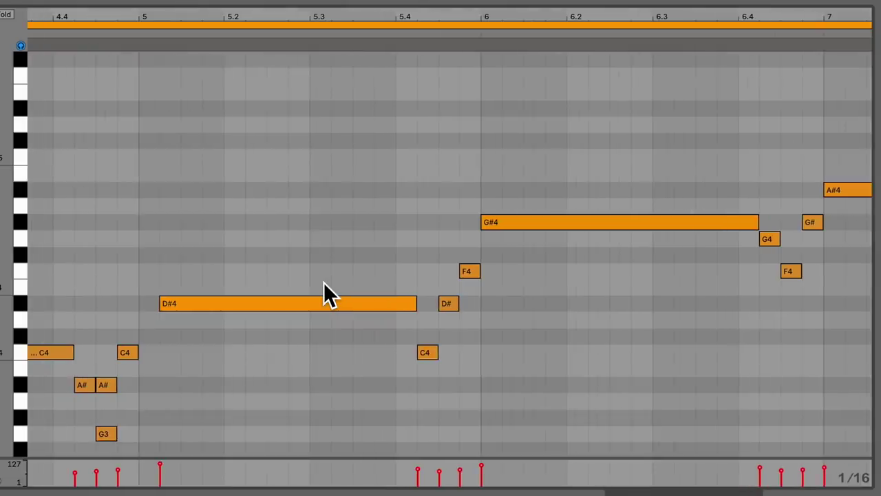
scroll(324, 283, "left", 9)
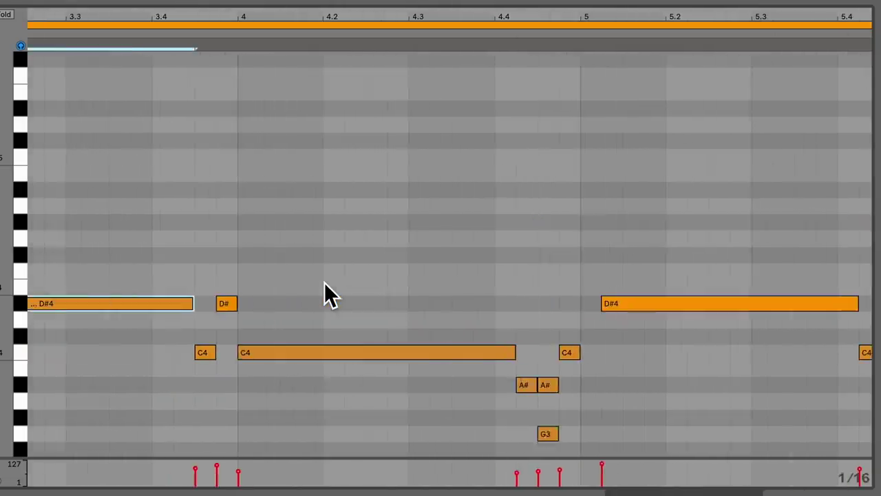
scroll(324, 283, "down", 3)
scroll(324, 285, "right", 20)
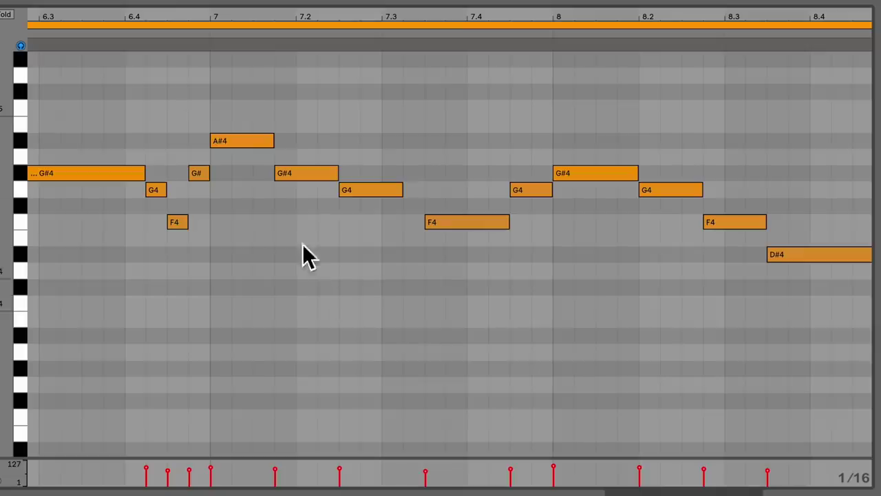
Compare the long D#4 in bar 5 with the long G#4 in bar 6 of the riff.
left_click_drag(151, 19, 152, 9)
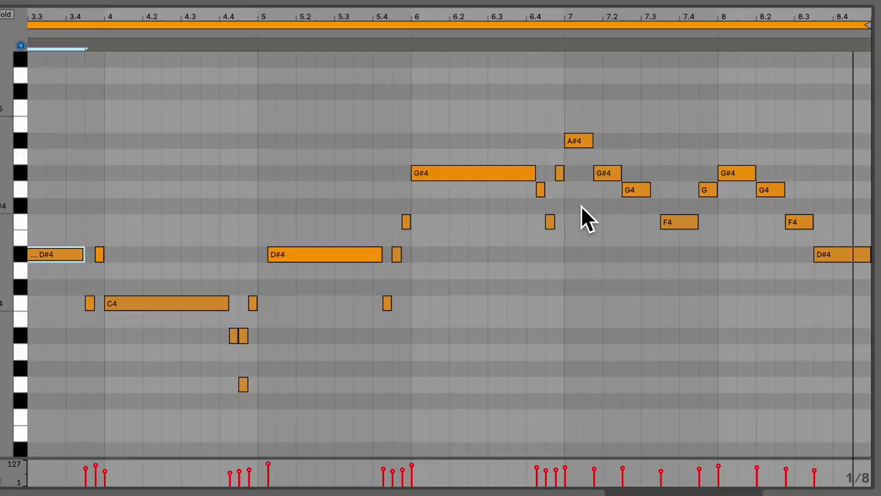
left_click(303, 255)
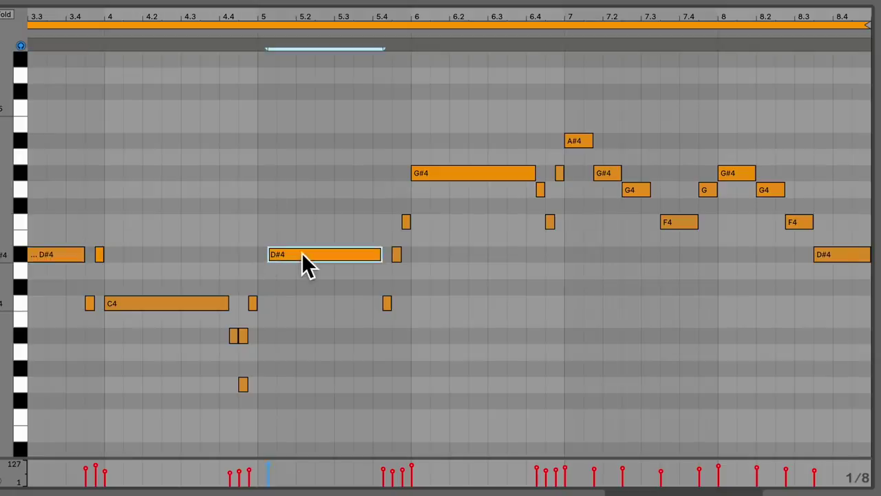
left_click(451, 174)
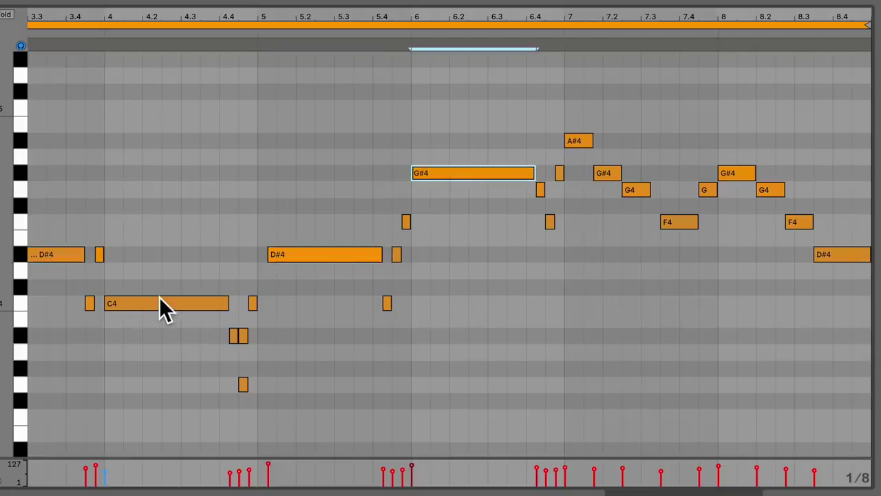
Mark the short linking notes at the ends of bars 4, 5 and 6, then hide the note editor.
left_click_drag(260, 421, 236, 271)
left_click_drag(387, 201, 421, 313)
left_click_drag(564, 241, 544, 177)
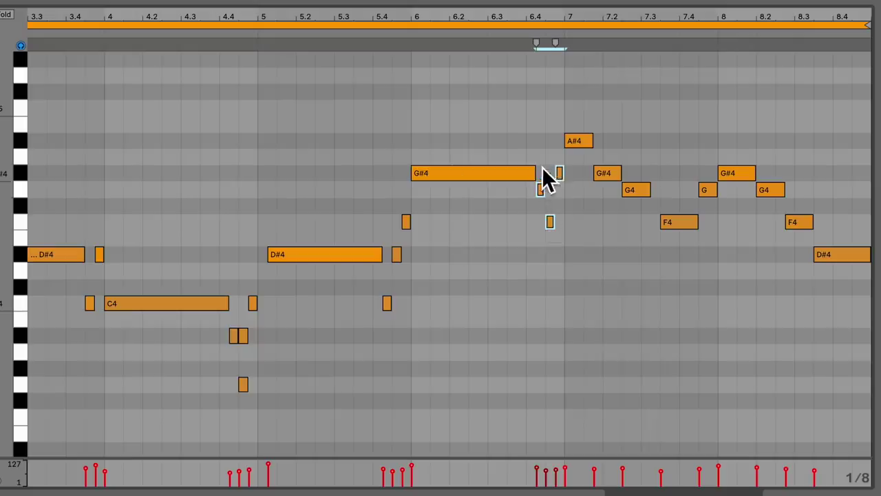
left_click(438, 254)
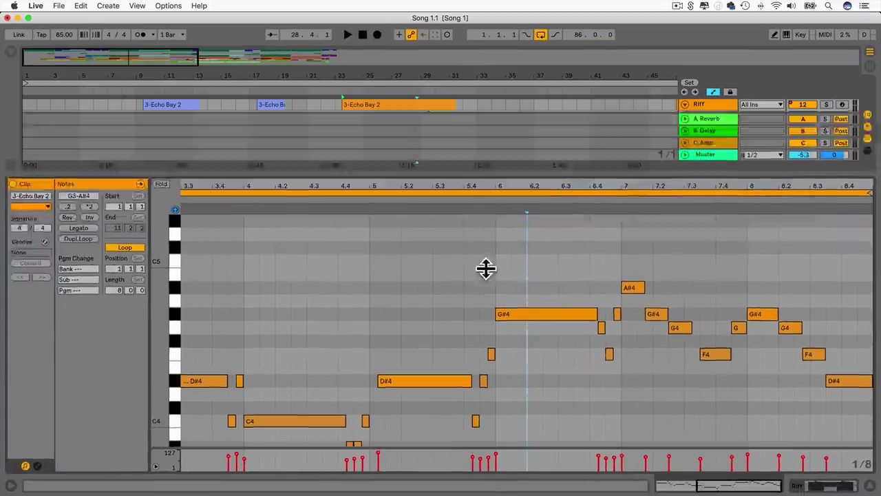
key("super+alt+l")
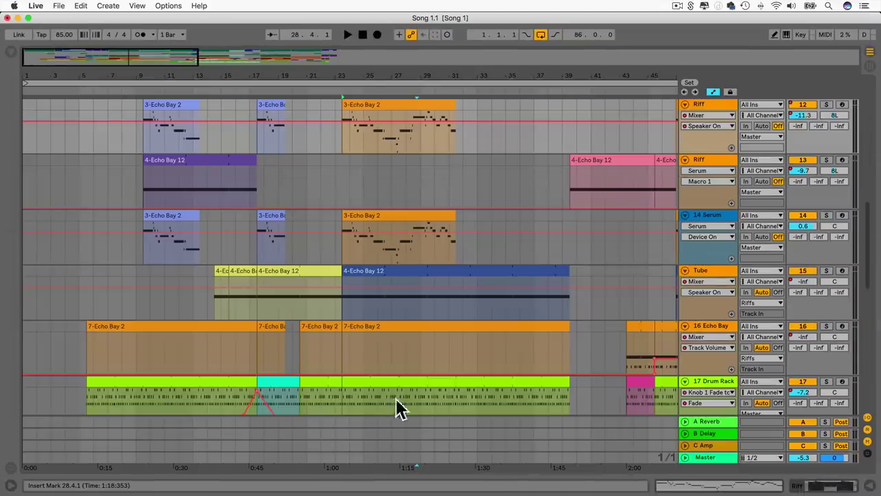
Open the Riff track's first 3-Echo Bay 2 clip in an enlarged note editor showing its opening bars.
left_click(347, 175)
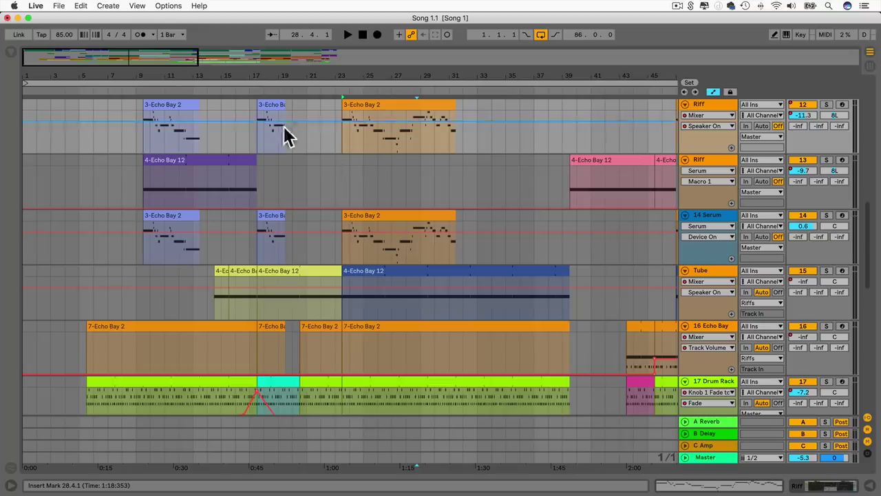
scroll(329, 193, "up", 3)
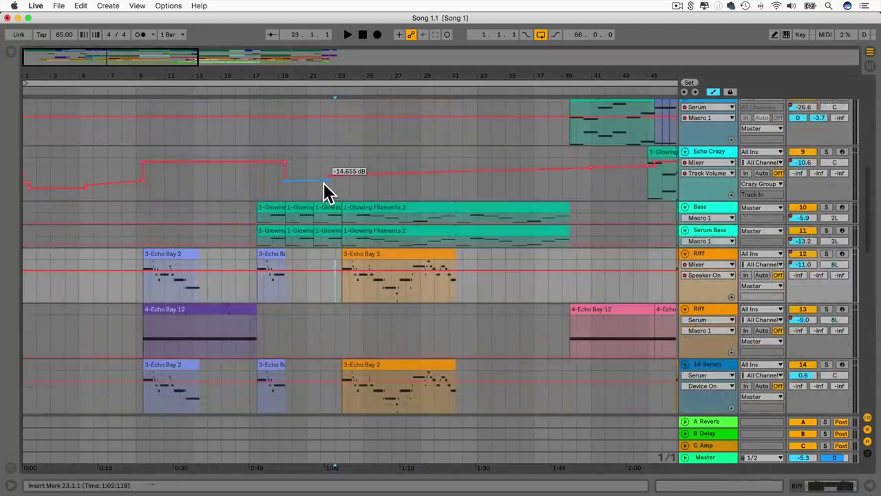
double_click(151, 253)
mouse_move(303, 344)
left_mouse_down()
mouse_move(289, 83)
mouse_move(266, 103)
mouse_move(266, 137)
mouse_move(265, 110)
left_mouse_up()
left_click_drag(163, 178, 181, 180)
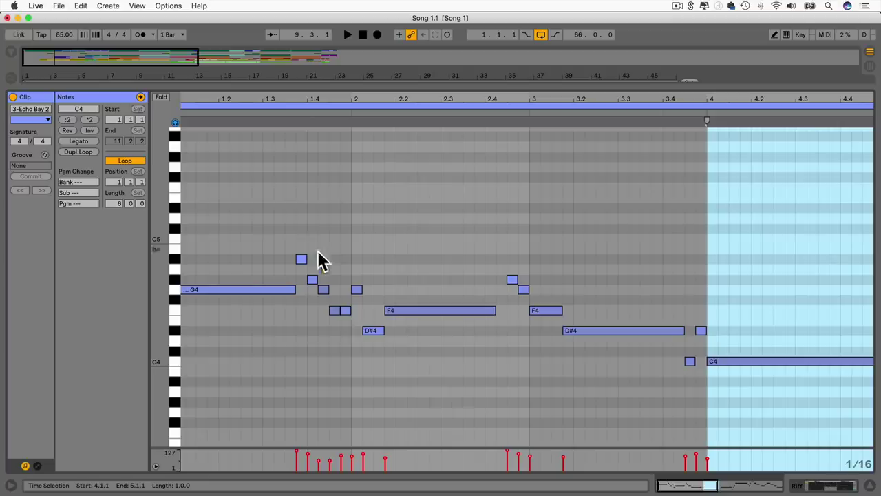
scroll(255, 338, "left", 1)
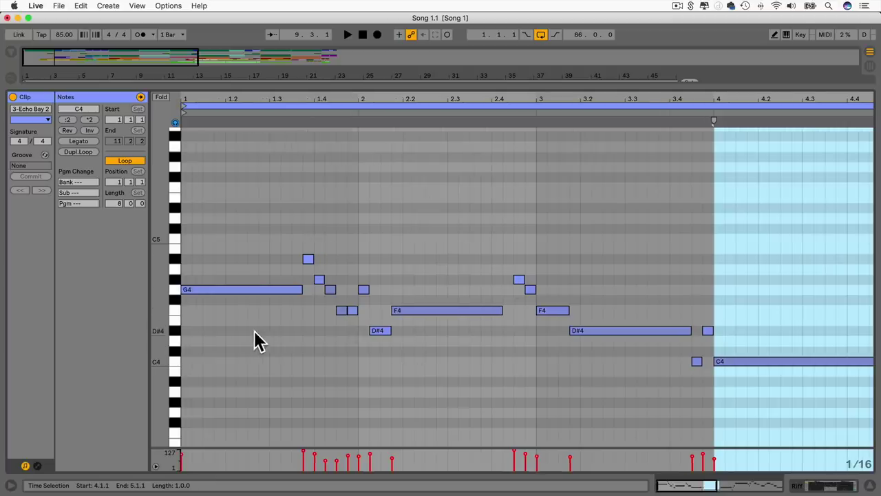
Listen to the first Riff clip from 1.1.1 into the long C4 of bar 4, and return to the arrangement.
left_click(184, 303)
key("space")
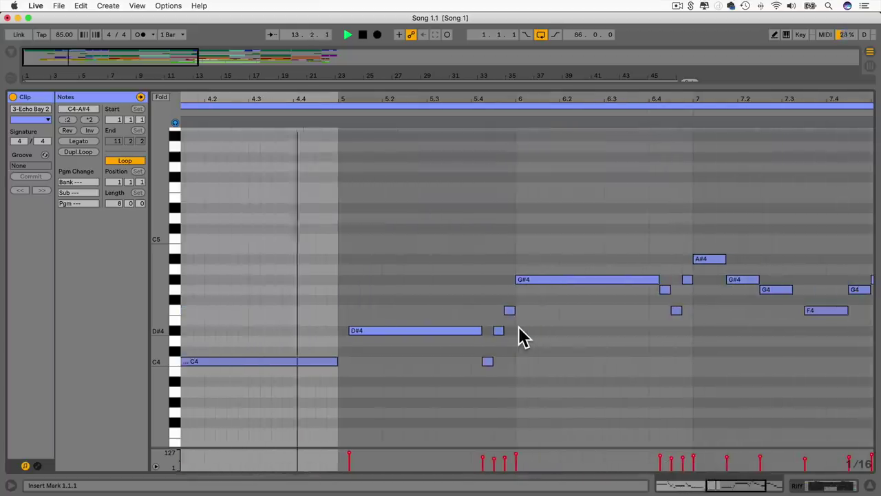
key("space")
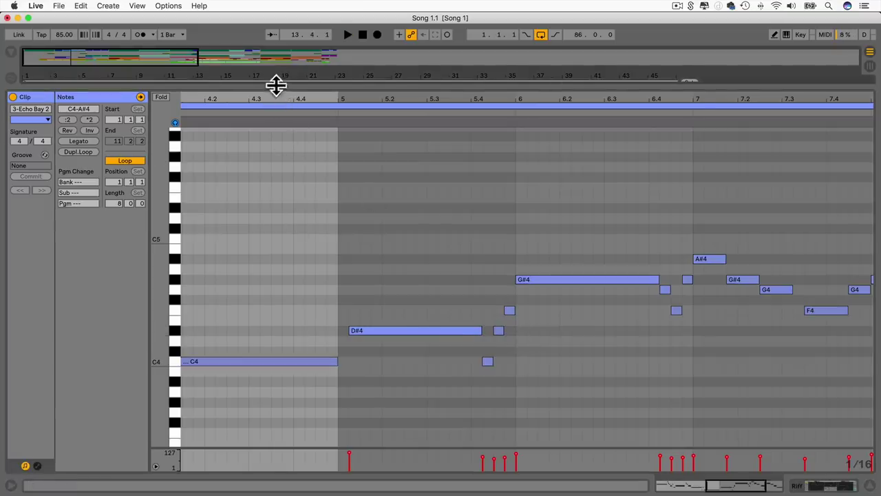
left_click_drag(275, 83, 279, 385)
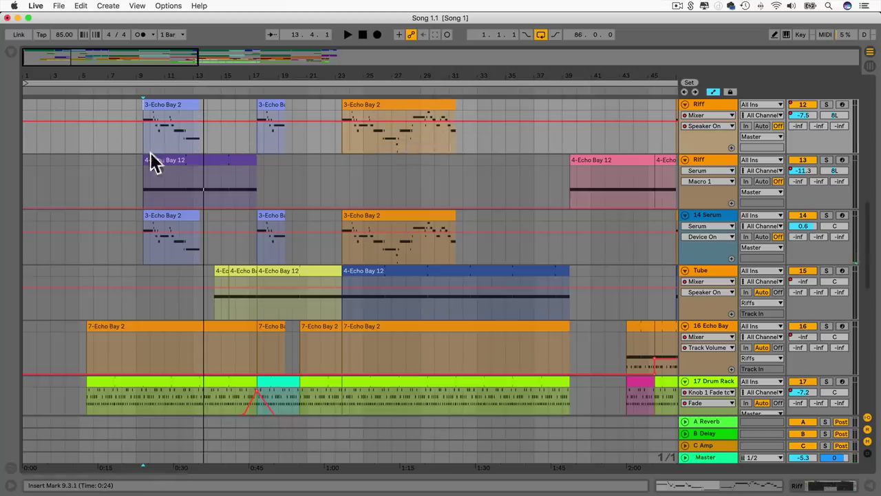
Reopen the first Riff clip and pick out the long C4 that fills bar 4.
double_click(162, 104)
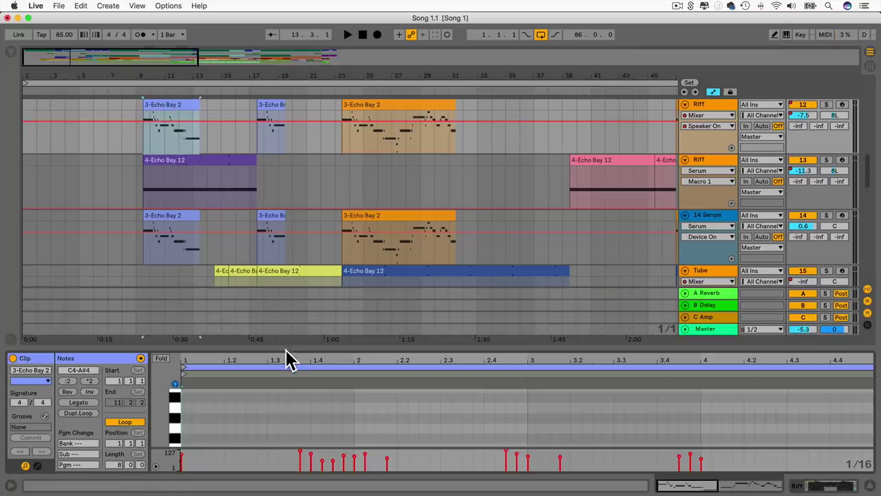
left_click_drag(278, 274, 268, 90)
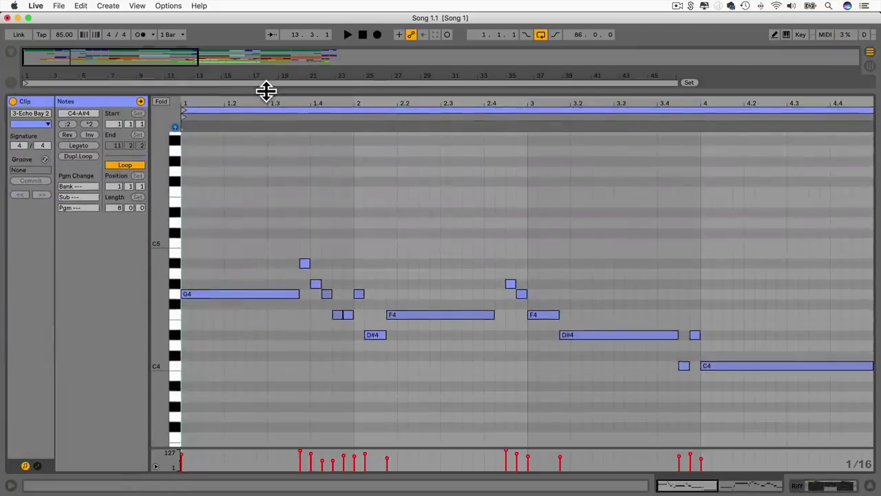
left_click(744, 372)
scroll(742, 374, "right", 3)
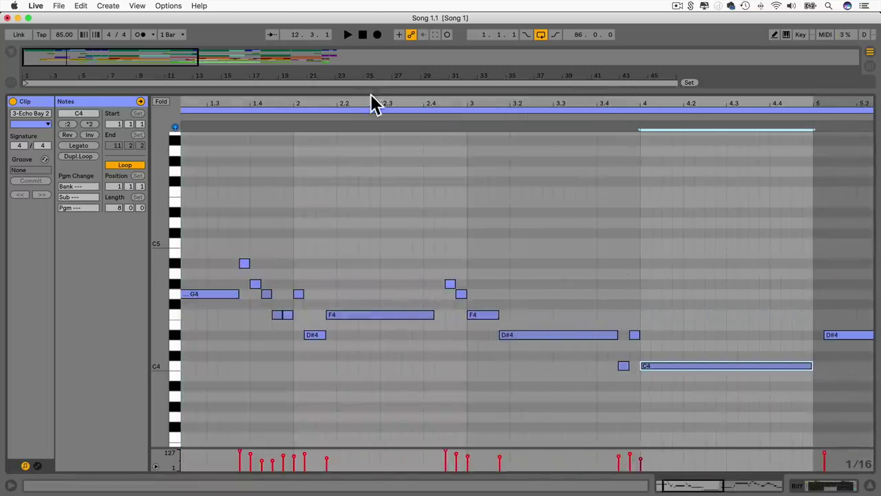
left_click_drag(371, 91, 338, 360)
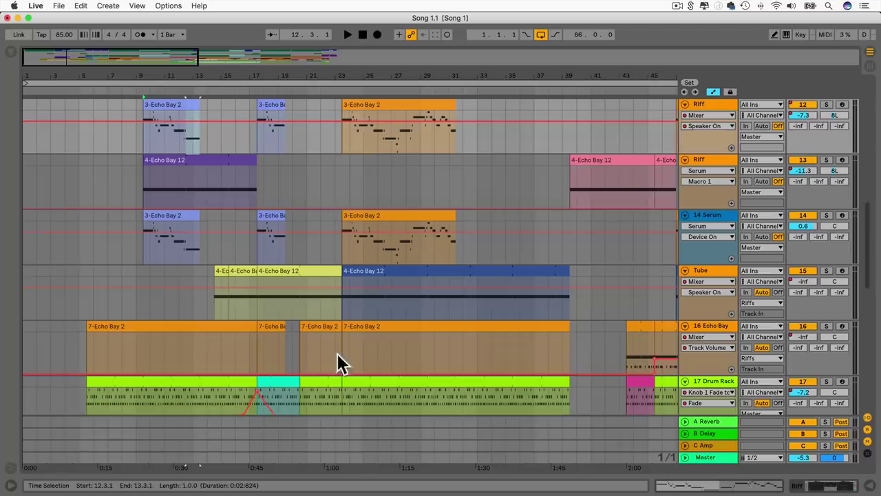
Open the orange Riff clip starting at bar 23 and pick out its long C4 in bar 4 for comparison.
double_click(351, 104)
left_click_drag(562, 348, 530, 137)
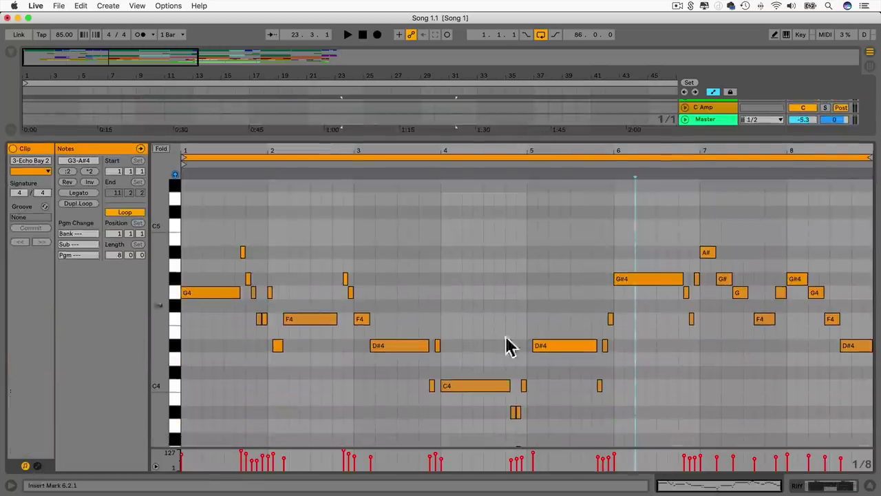
left_click(487, 393)
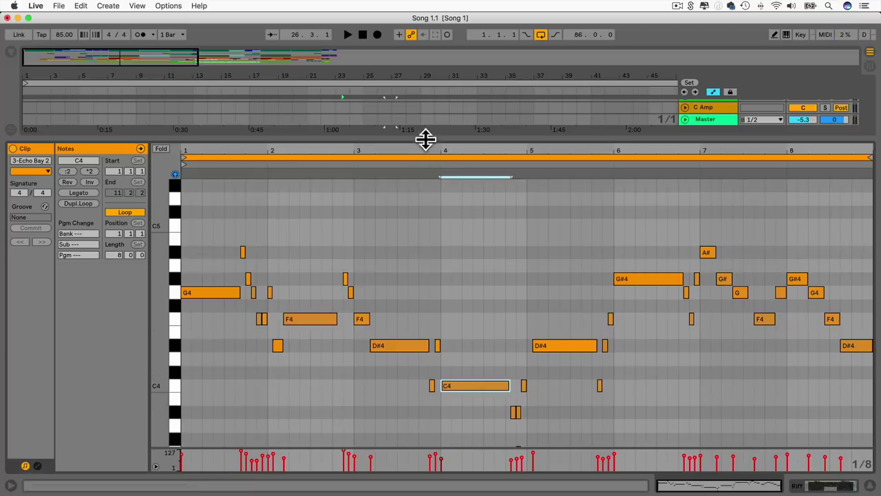
left_click_drag(426, 138, 420, 475)
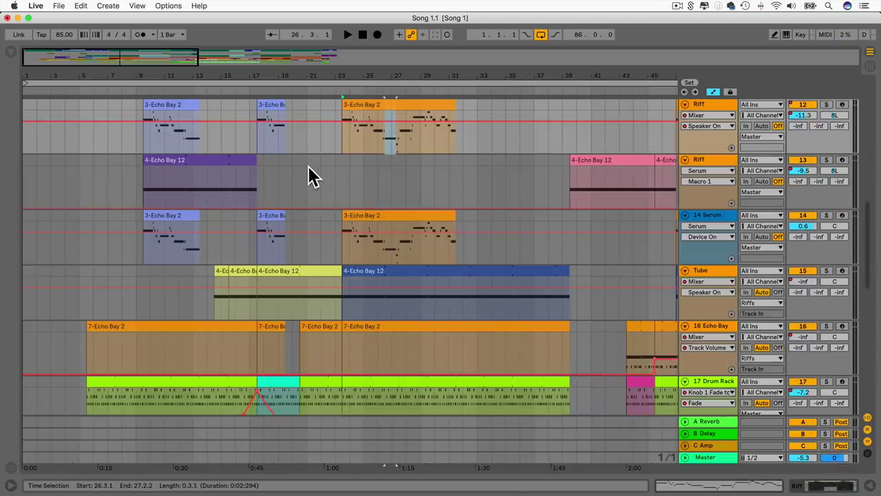
Look over the Riff, Serum, Tube and Echo Bay clips from bar 23 to about bar 67.
scroll(310, 175, "right", 5)
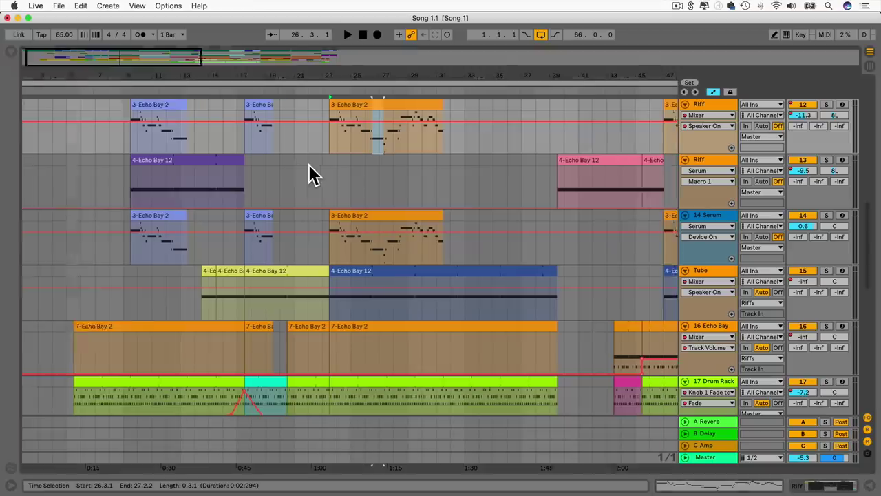
scroll(461, 211, "right", 5)
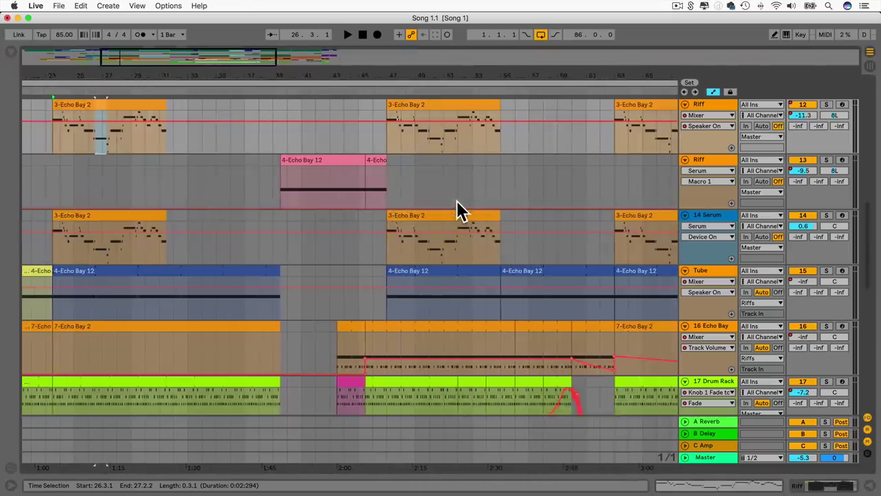
left_click(413, 285)
left_click(364, 330)
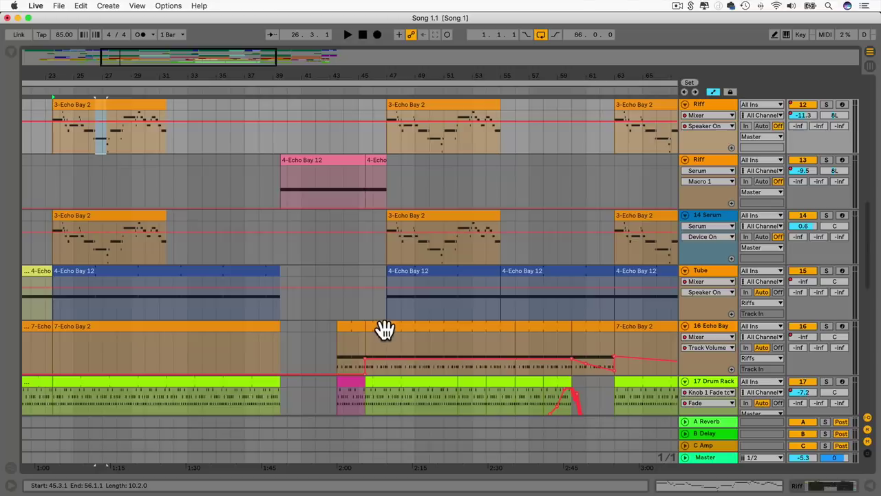
Survey the whole arrangement's tracks, from the pads and crashes to the drums, Shaker and group automation, through the song's ending.
scroll(384, 329, "up", 10)
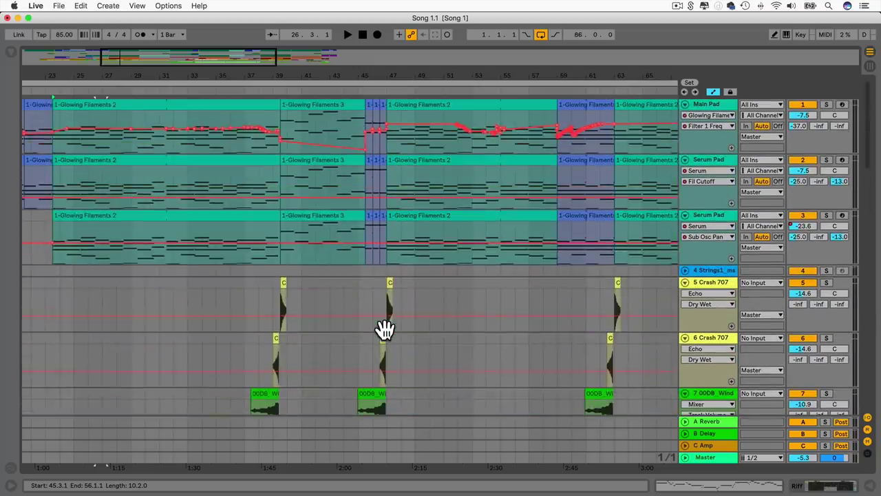
scroll(385, 330, "right", 12)
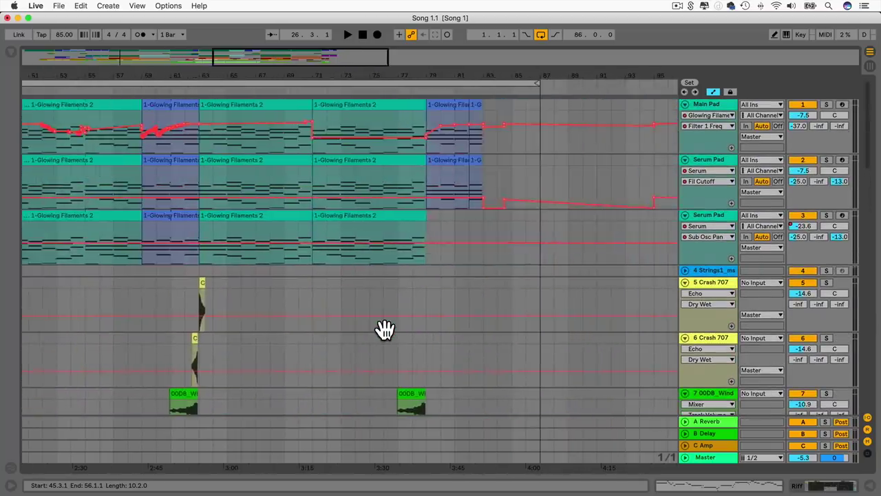
scroll(384, 329, "down", 8)
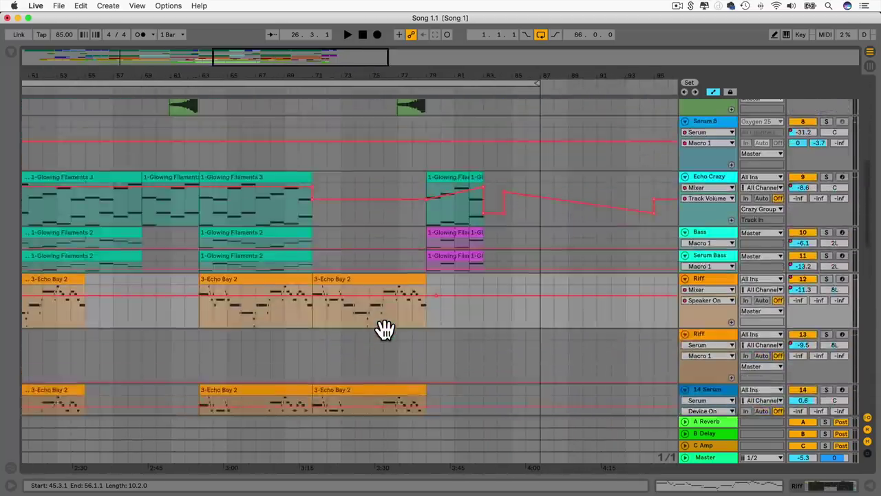
scroll(385, 329, "down", 6)
scroll(384, 329, "left", 8)
scroll(384, 329, "down", 3)
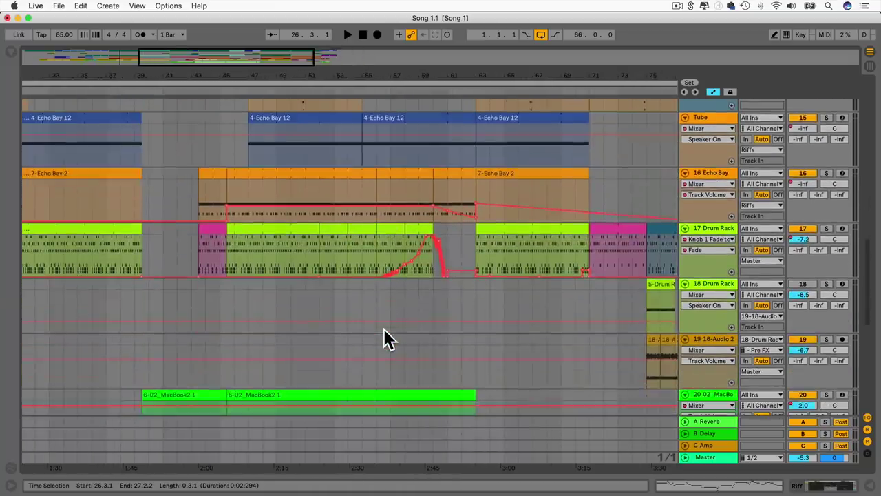
scroll(384, 329, "down", 1)
scroll(383, 328, "left", 5)
scroll(384, 328, "down", 3)
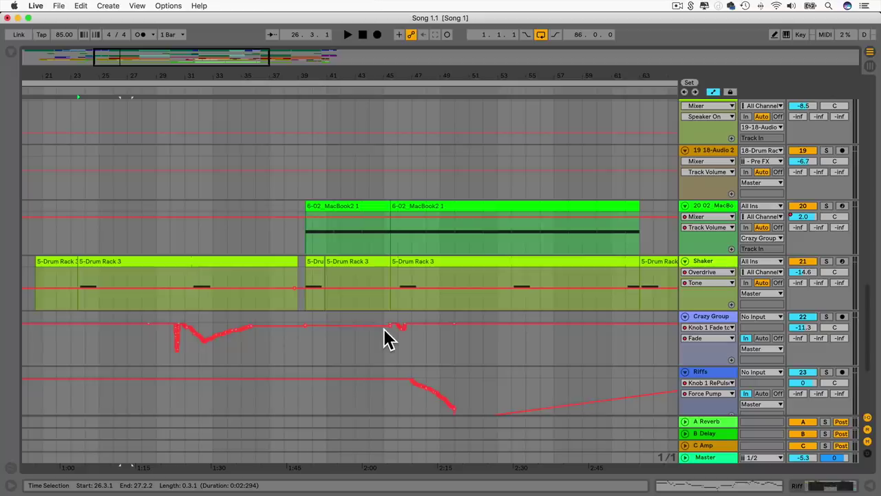
scroll(230, 140, "up", 15)
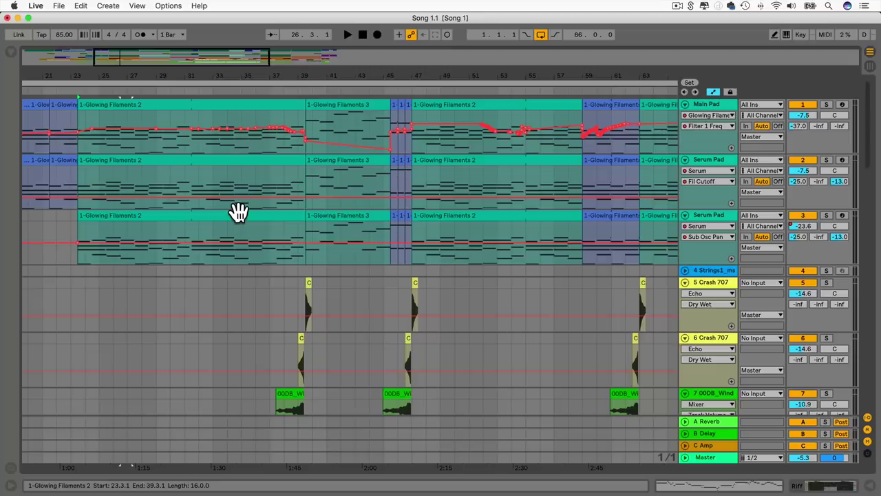
Look over the Song 1.1 arrangement again from bar 1, from the pads down to the Riff, Serum, Tube and Echo Bay clips.
scroll(164, 218, "left", 10)
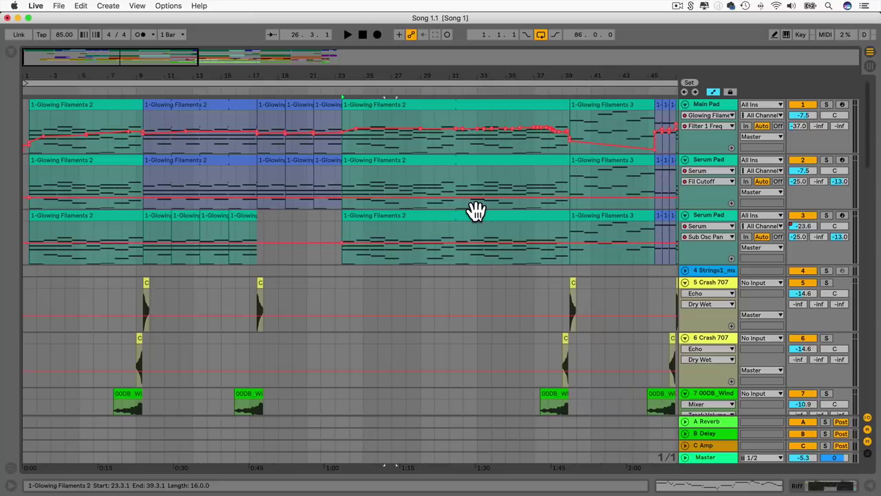
scroll(476, 210, "down", 10)
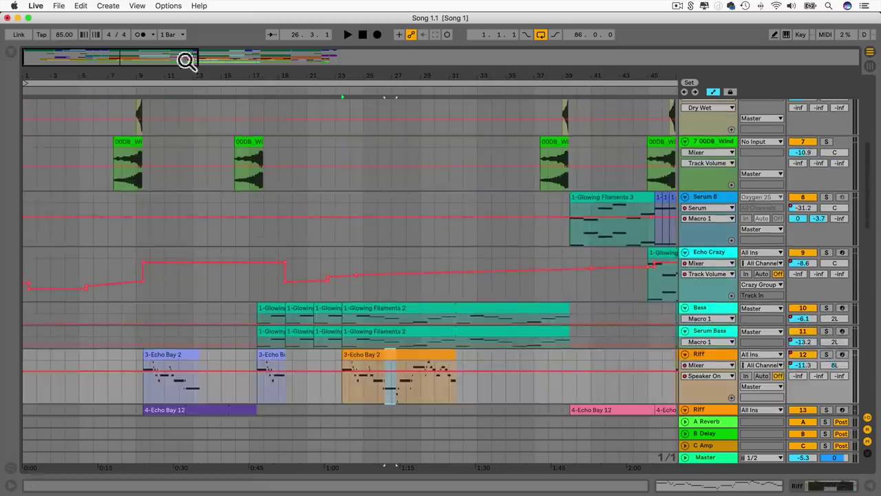
left_click_drag(189, 59, 191, 58)
scroll(306, 229, "down", 5)
scroll(307, 230, "down", 5)
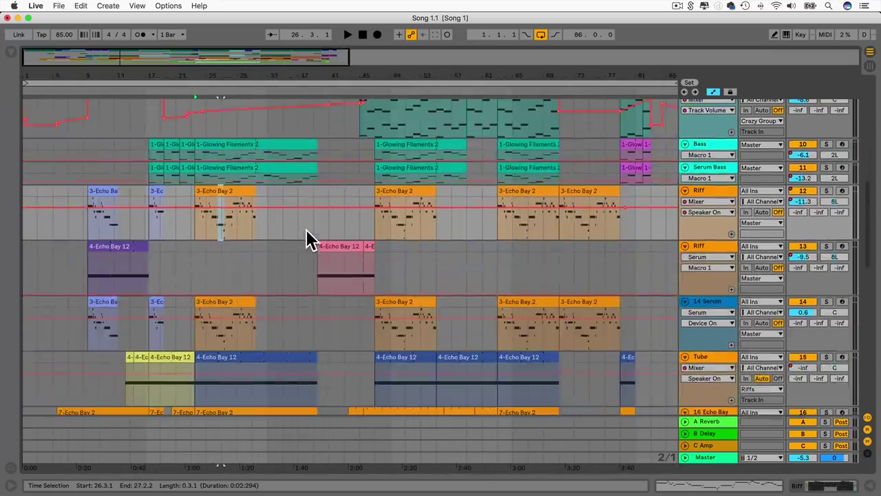
scroll(311, 230, "up", 15)
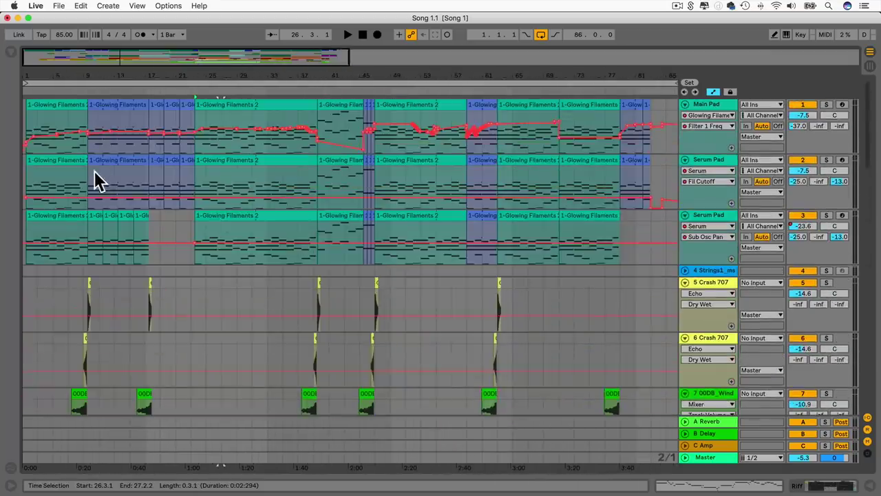
scroll(119, 177, "down", 15)
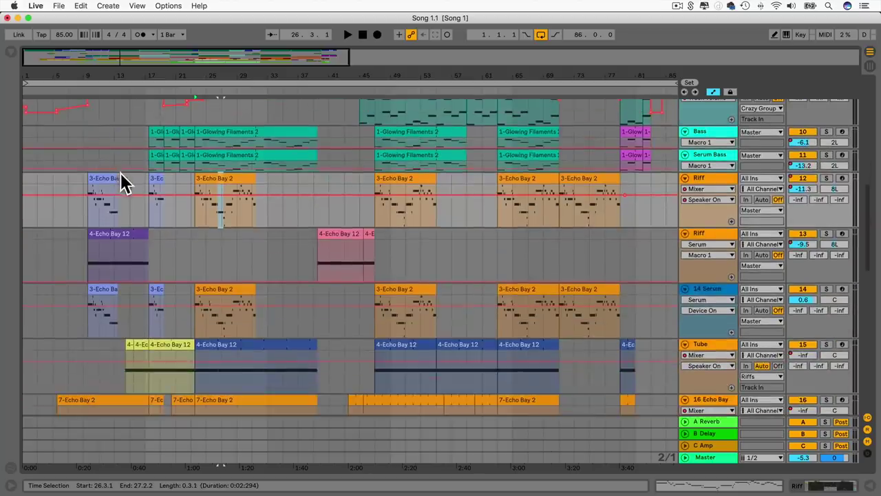
left_click(354, 233)
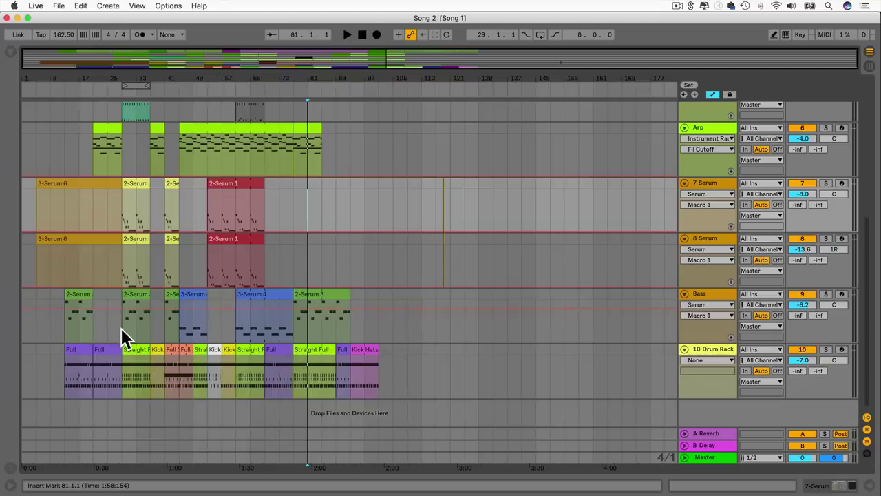
Play Song 2 from bar 13 and examine the first Full clip's drum pattern on the Drum Rack track.
left_click(64, 370)
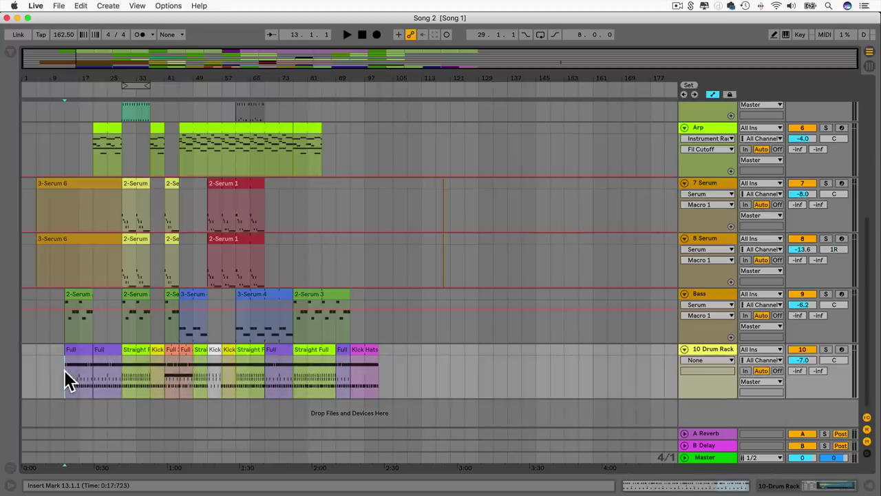
key("space")
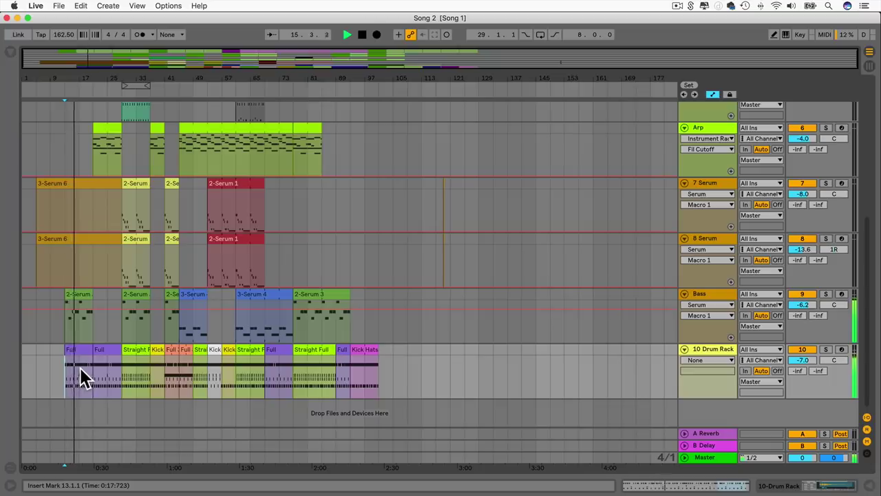
double_click(77, 347)
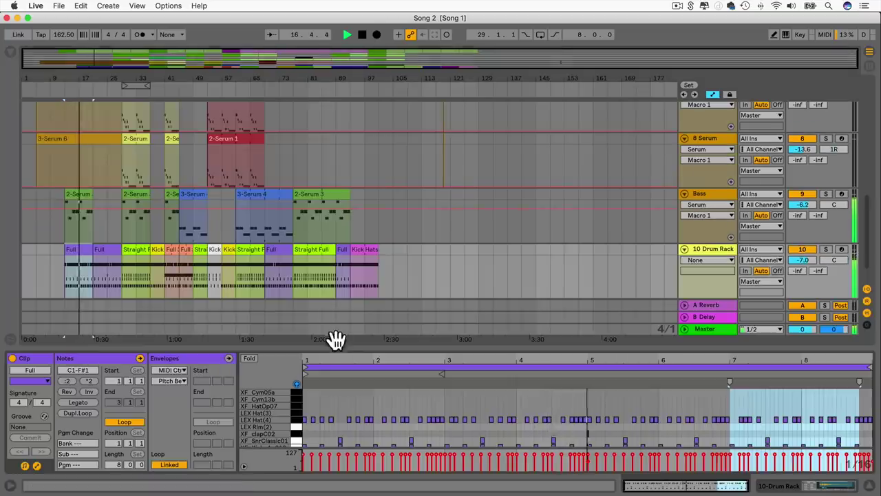
left_click_drag(336, 333, 326, 145)
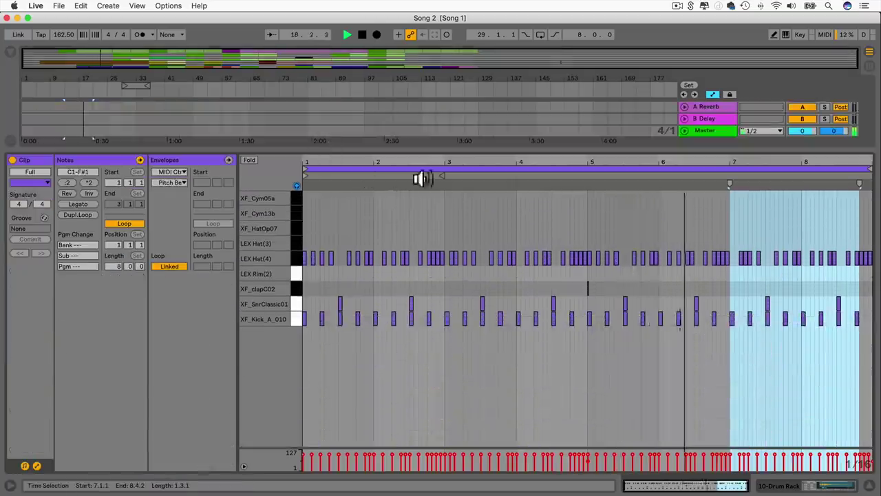
left_click_drag(514, 165, 515, 207)
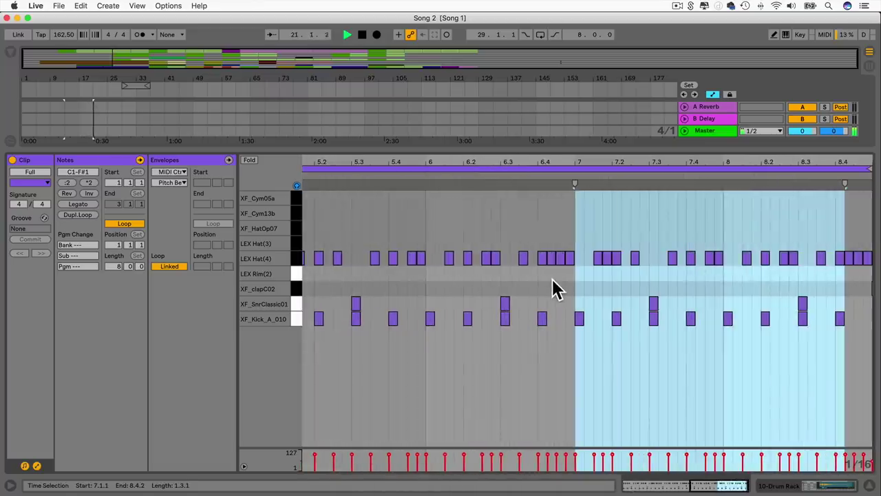
left_click(499, 276)
scroll(379, 165, "left", 5)
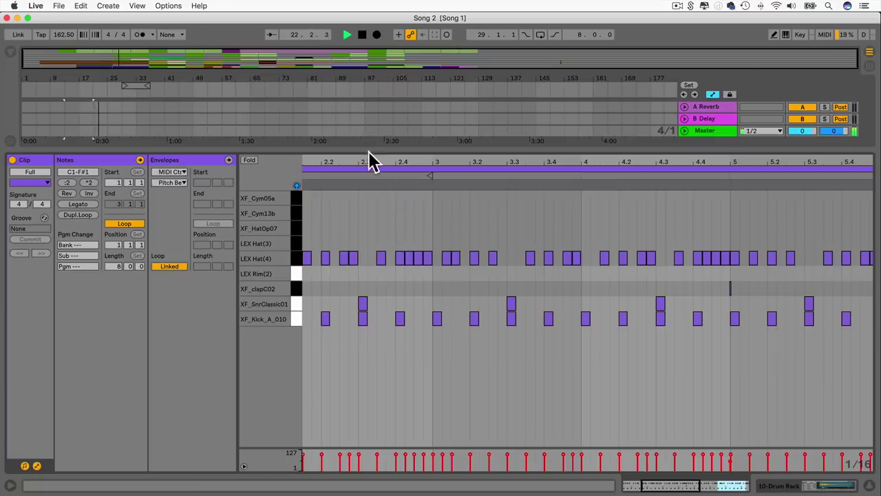
key("super+alt+l")
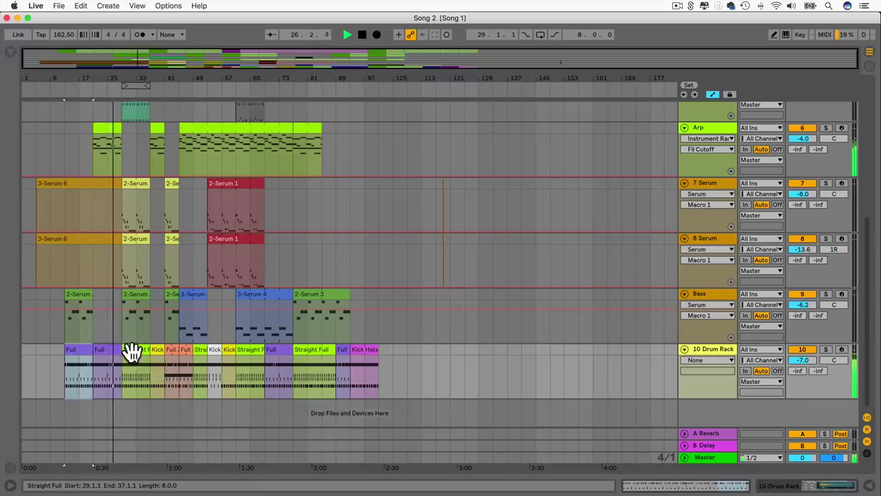
Open the Straight Full drum clip at bar 29 during playback, examine its pattern, and stop playback.
key("super+alt+l")
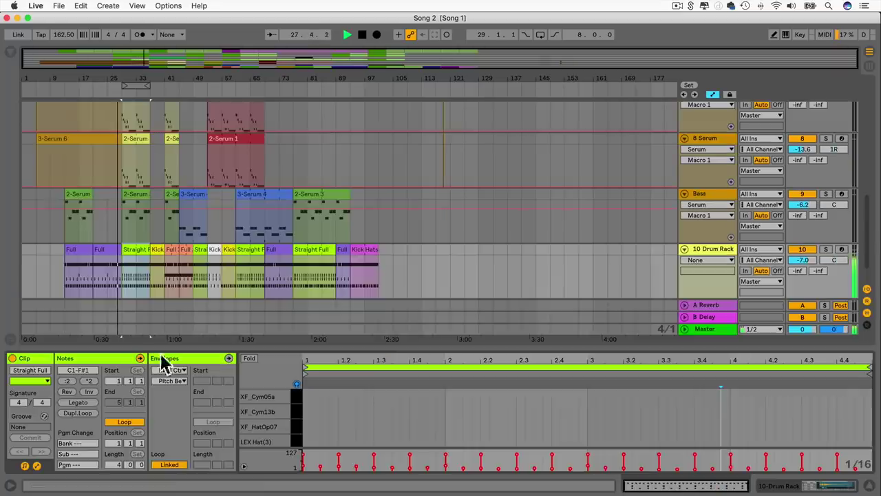
mouse_move(384, 348)
left_mouse_down()
mouse_move(388, 148)
mouse_move(380, 173)
left_mouse_up()
left_click(372, 272)
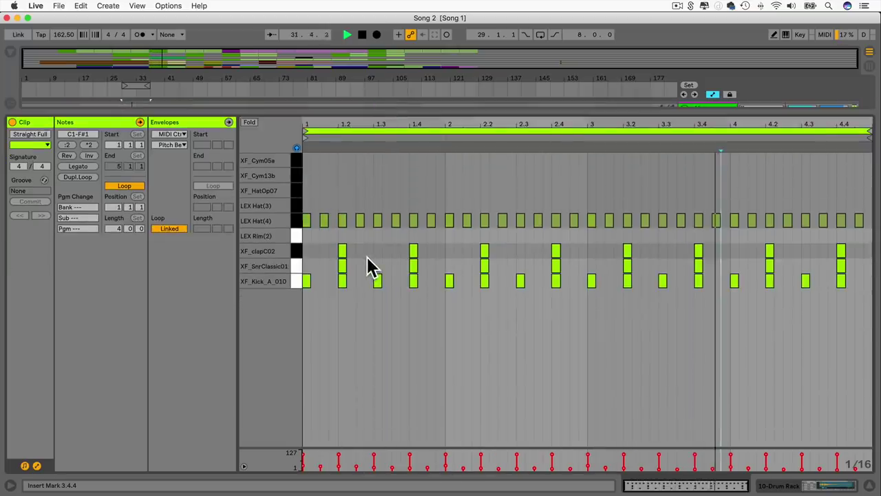
left_click_drag(435, 113, 276, 476)
key("space")
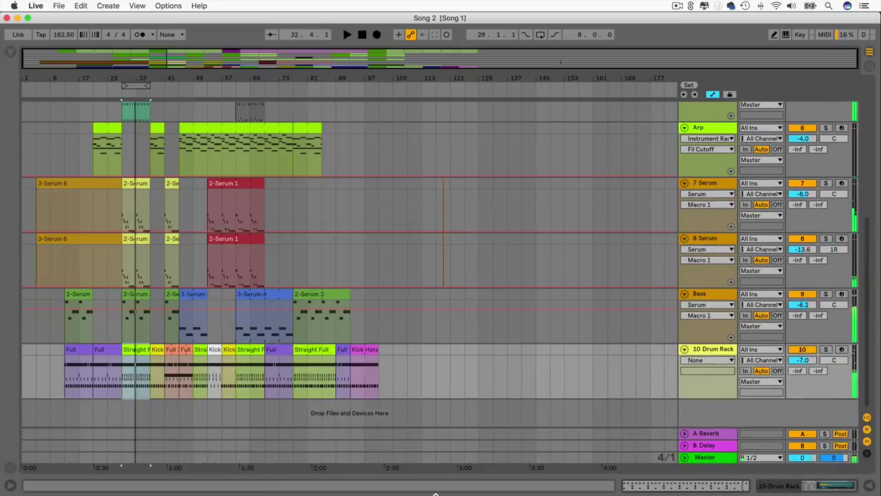
Reopen the first Full clip and pick out its opening kick, snare and LEX Hat(4) notes in bar 1.
double_click(73, 349)
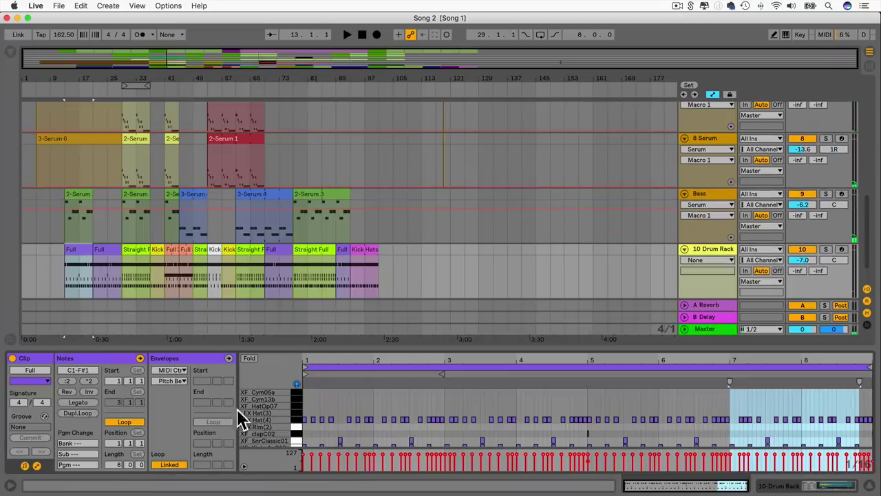
left_click_drag(292, 360, 365, 140)
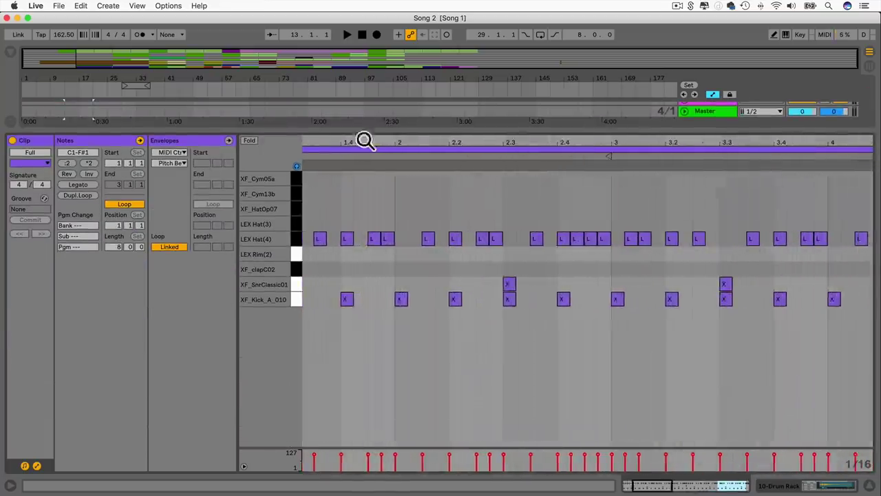
left_click(309, 300)
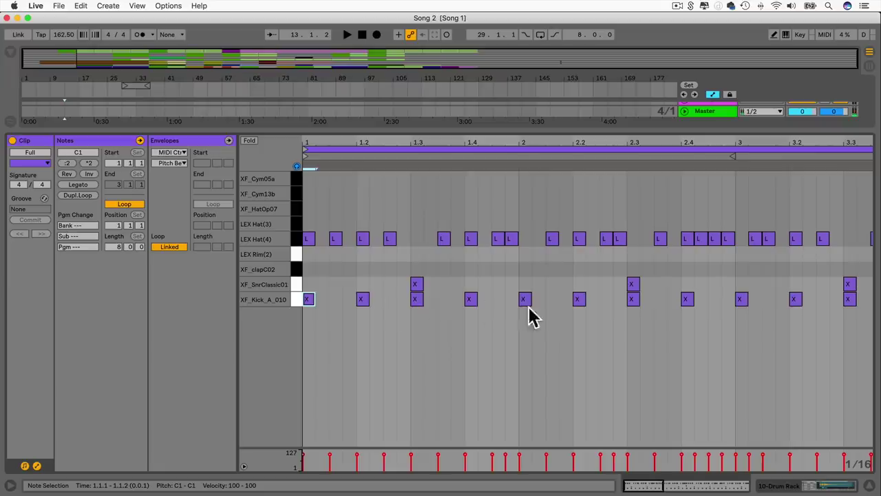
left_click(417, 285)
left_click_drag(418, 254, 314, 238)
left_click(308, 239)
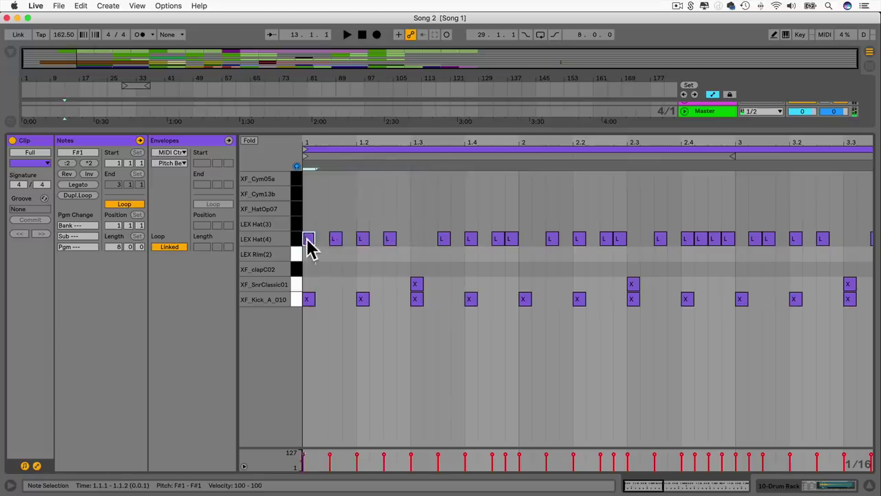
left_click(339, 239)
left_click(363, 240)
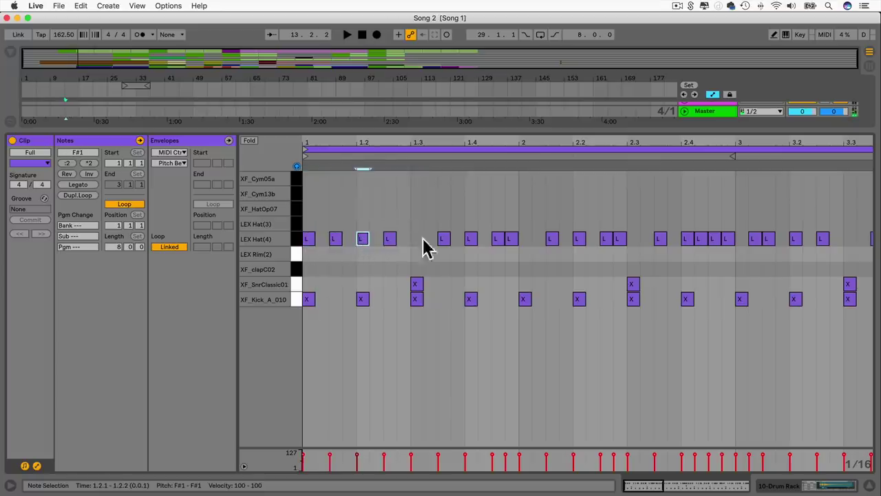
Follow the Full clip's hat pattern through to bar 8 and listen to the clip from its start.
scroll(583, 254, "right", 10)
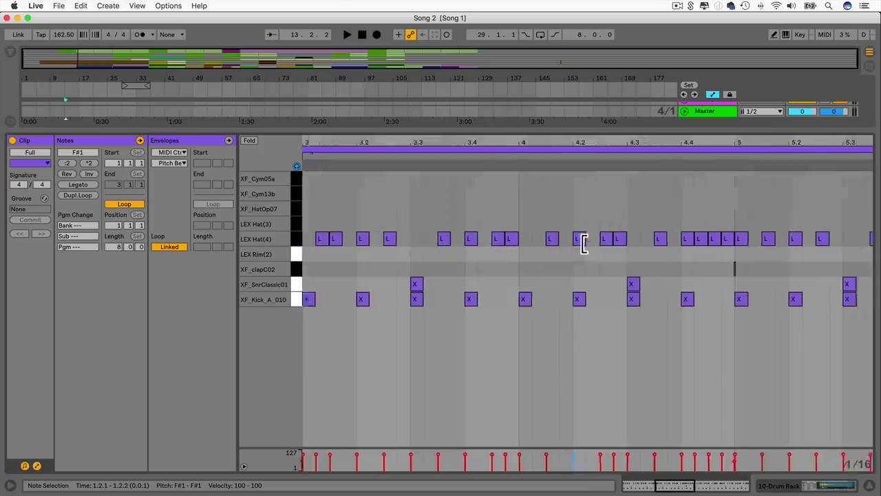
scroll(640, 250, "right", 8)
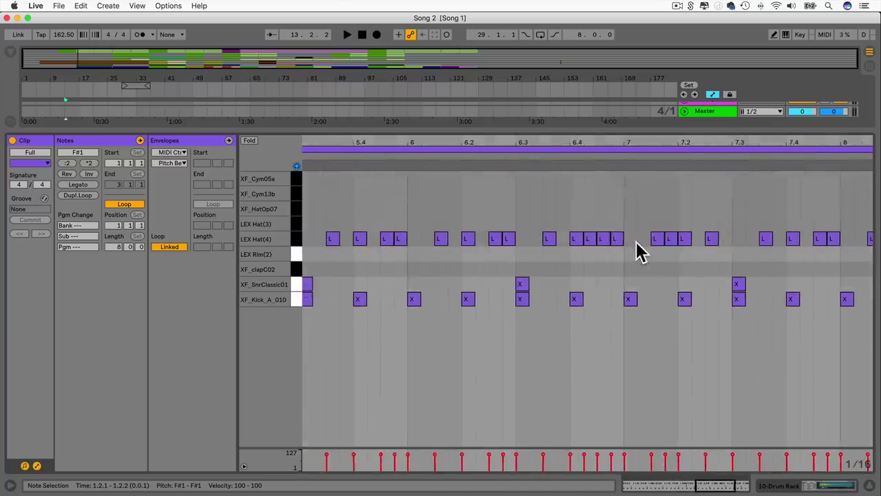
left_click_drag(521, 137, 540, 135)
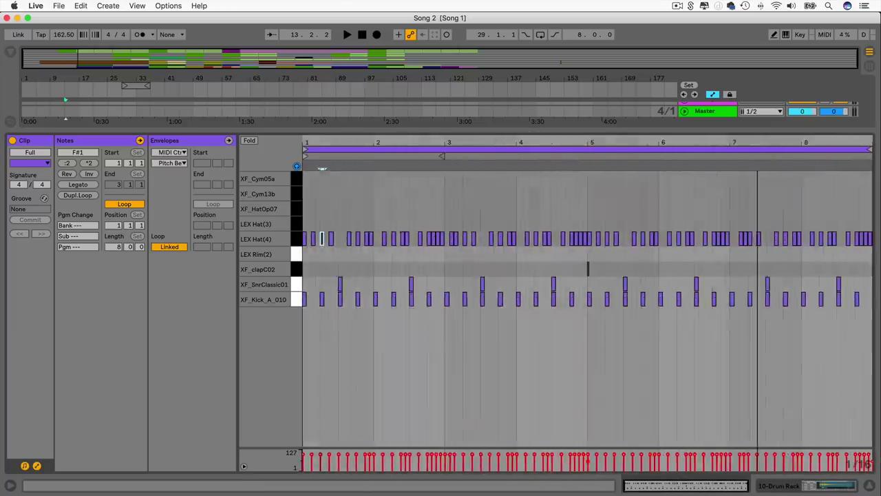
left_click(308, 165)
left_click(305, 167)
key("space")
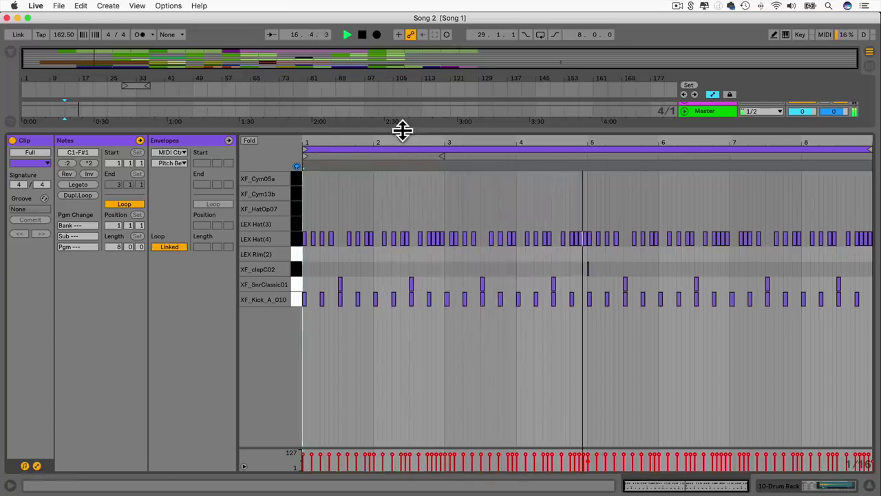
key("space")
left_click_drag(403, 129, 229, 461)
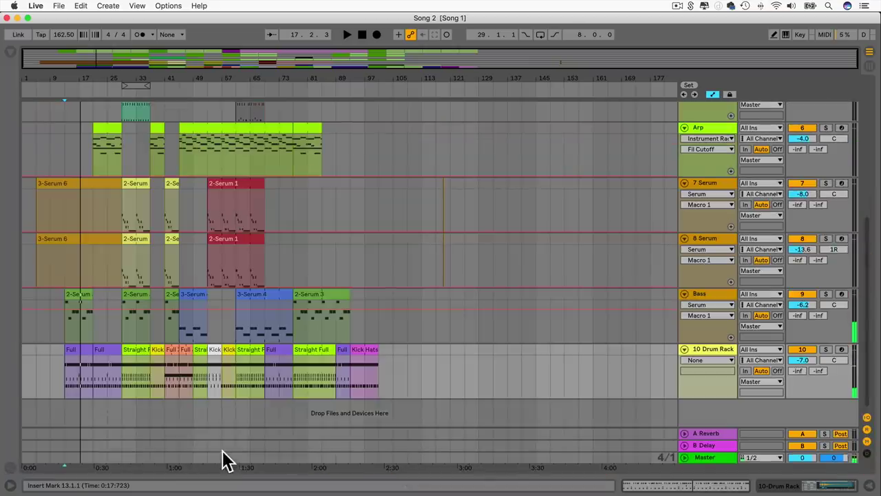
Reopen the Straight Full clip at bar 29, inspect its clap and snare hits, and listen from the clip's start.
double_click(128, 349)
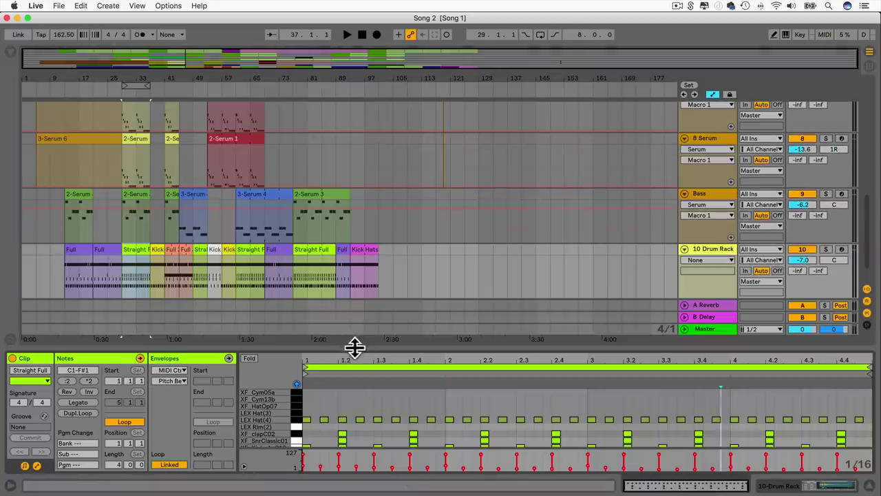
left_click_drag(354, 348, 346, 158)
left_click(343, 297)
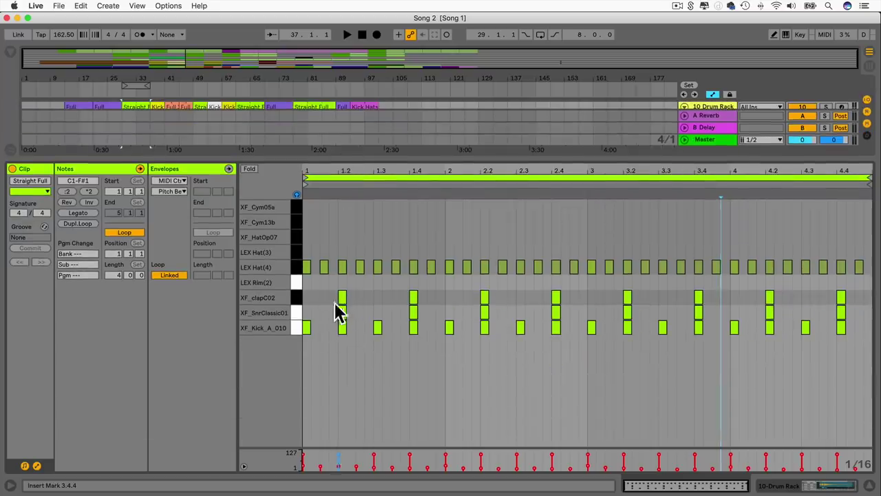
left_click(309, 315)
key("space")
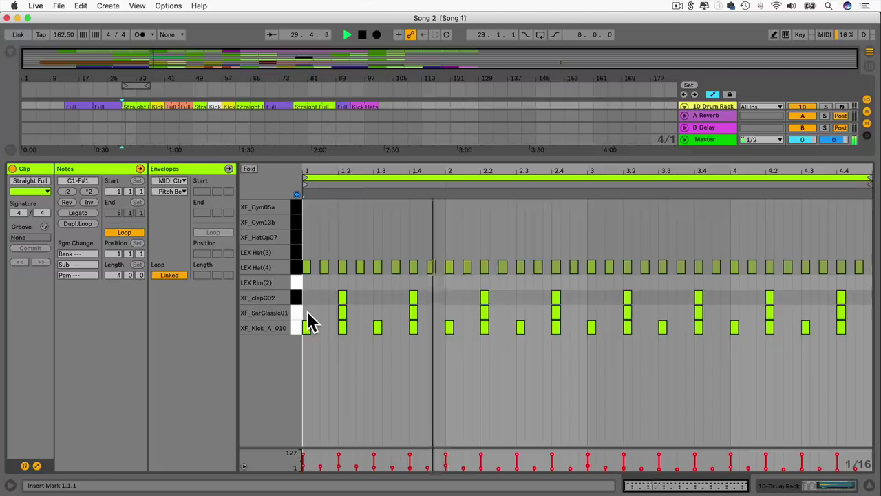
key("space")
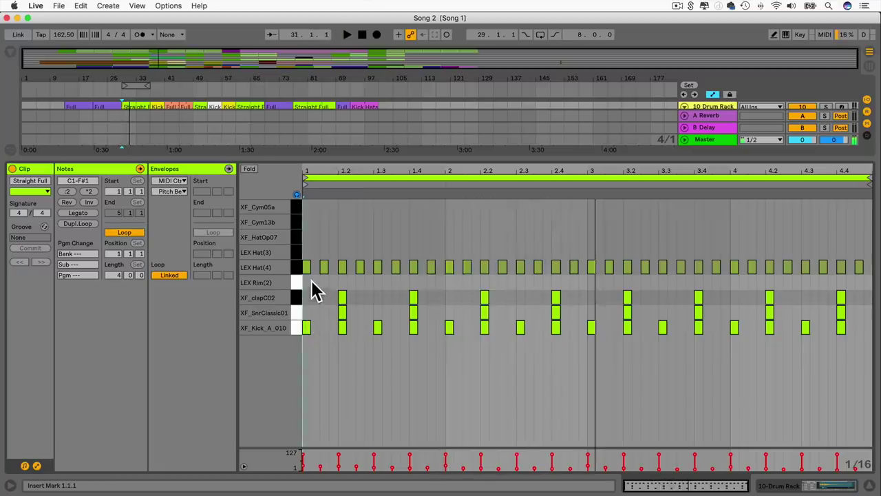
Pick out the LEX Hat(4) notes across bars 1 and 2 of the Straight Full clip and replay it from the start.
left_click_drag(308, 283, 575, 268)
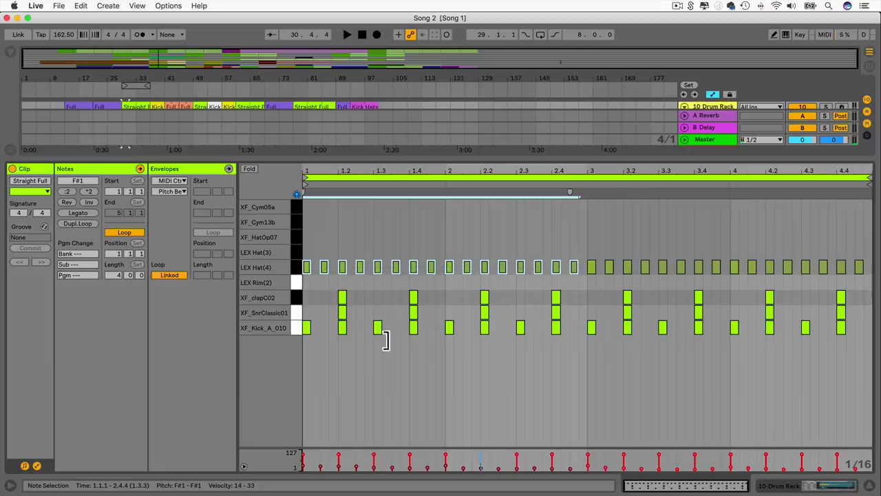
left_click(308, 321)
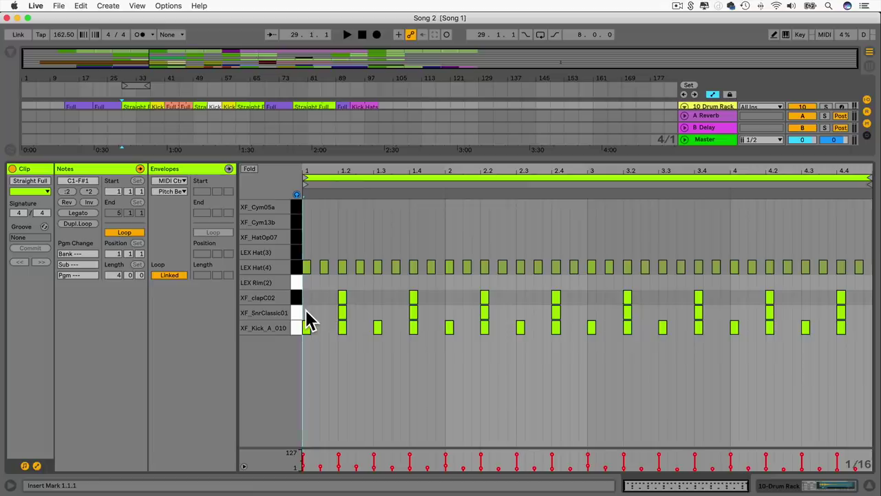
key("space")
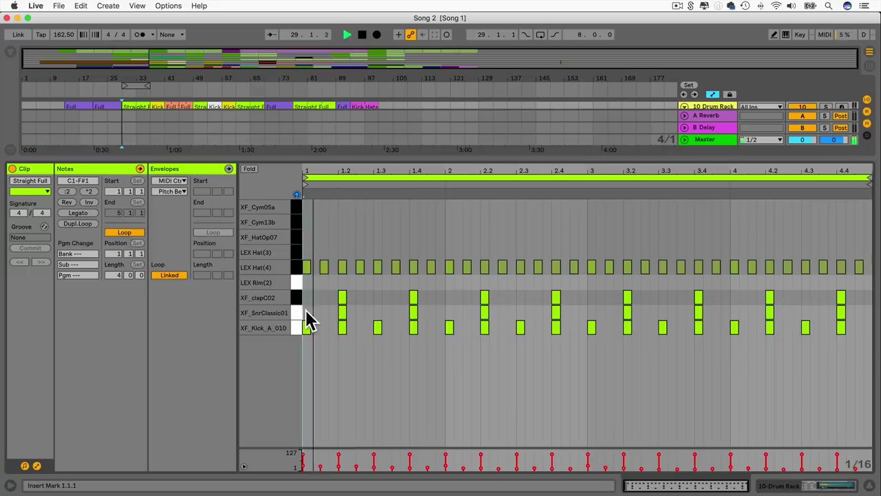
left_click_drag(324, 159, 236, 353)
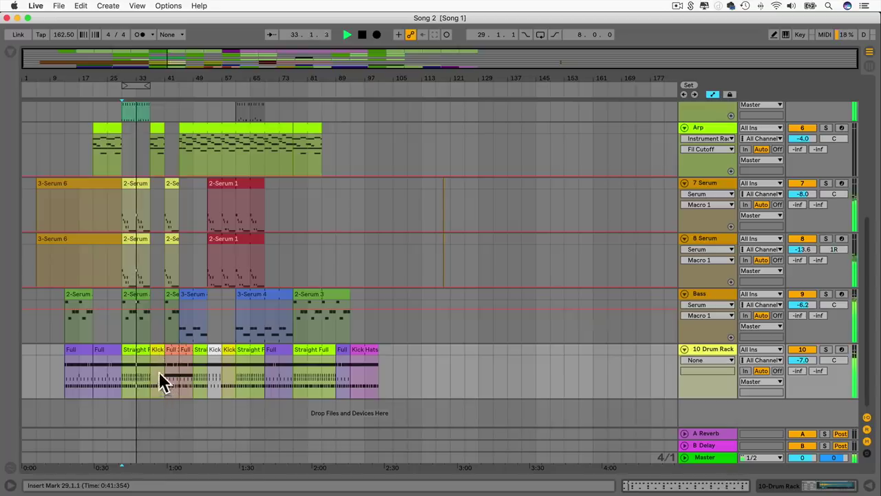
Open the Kick Hat Less clip at bar 37 and enlarge its note editor to examine the pattern.
double_click(152, 349)
left_click_drag(359, 340, 362, 191)
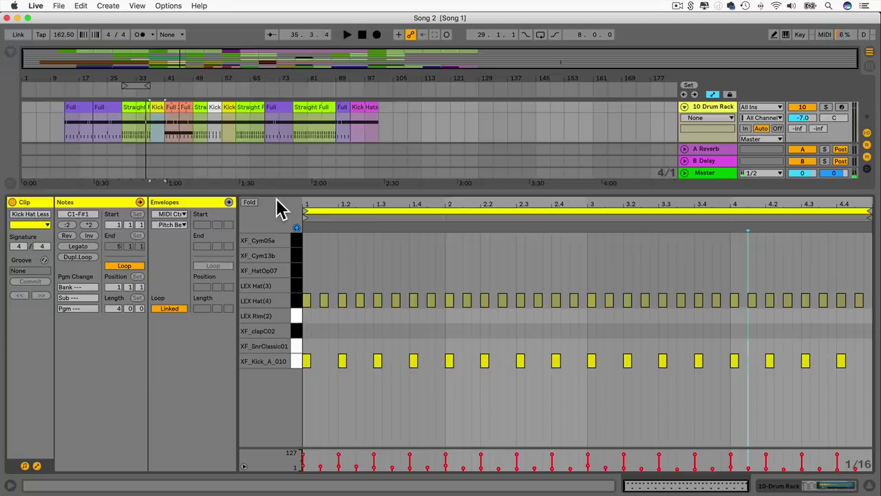
Play the Kick Hat Less clip, and open the Full 3 clip at bar 41 to inspect its snare hits and listen.
key("space")
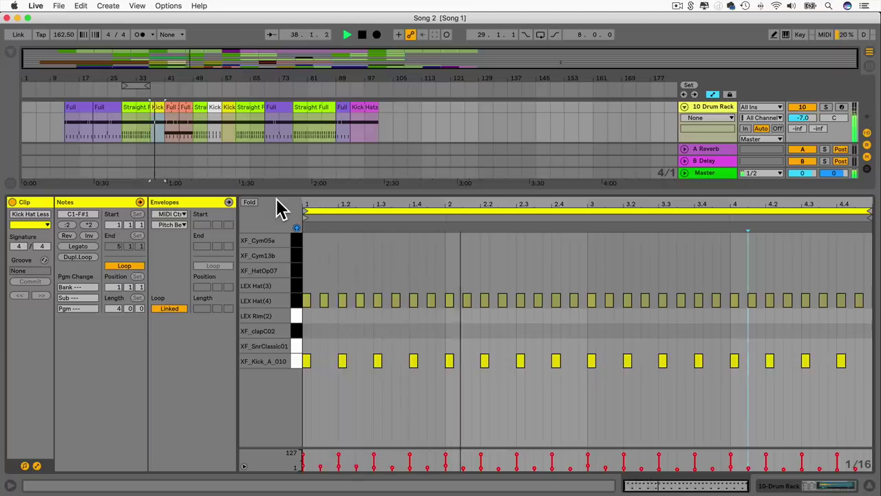
left_click(170, 108)
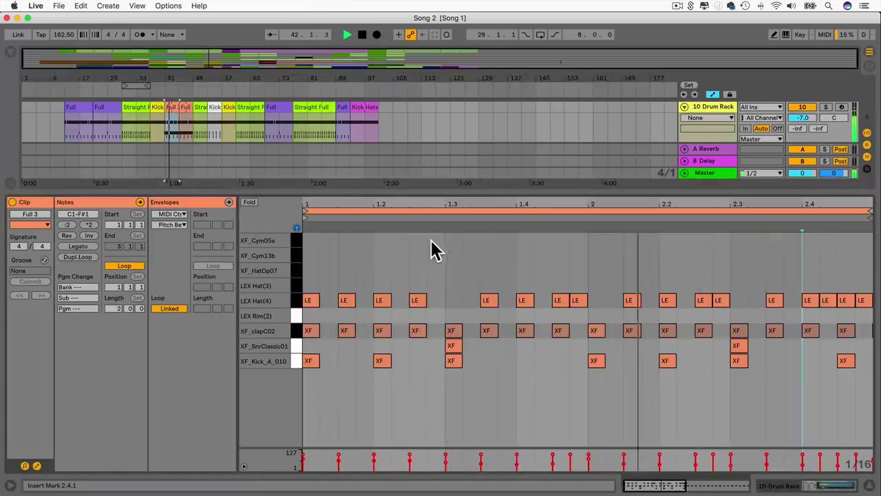
left_click(736, 349)
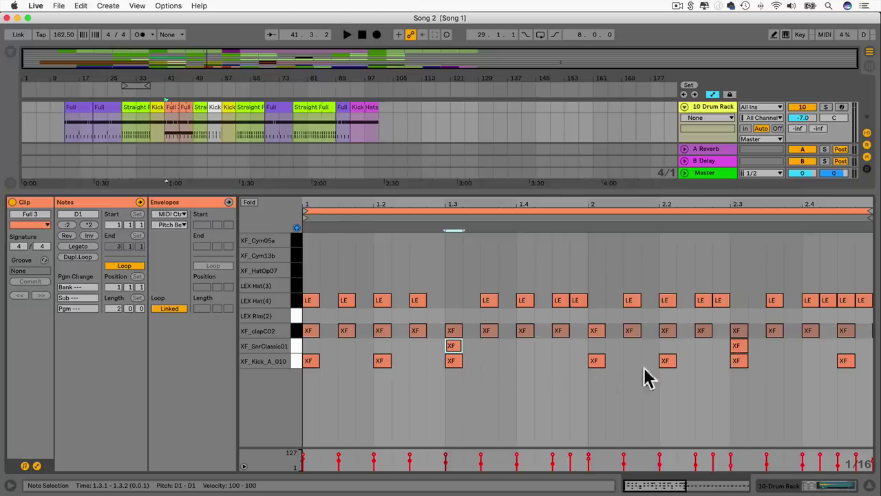
key("space")
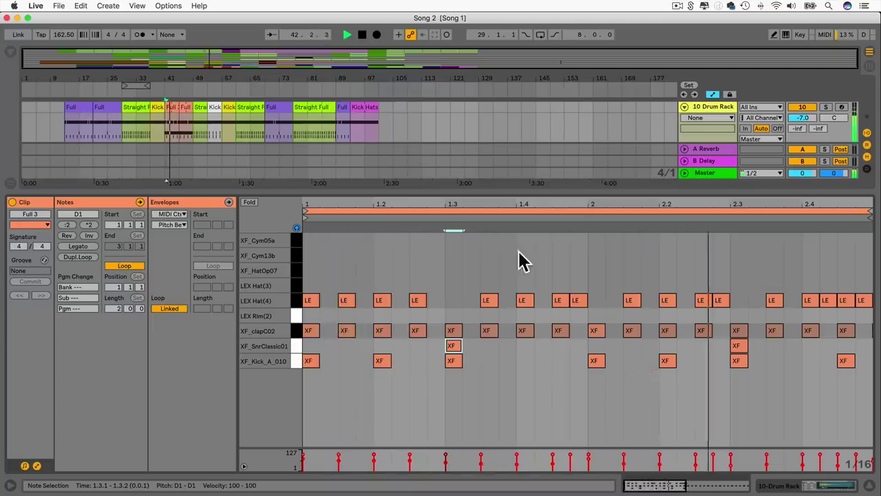
Examine the end of bar 2 in the Full 3 clip and pick out its last kick note.
scroll(584, 324, "right", 5)
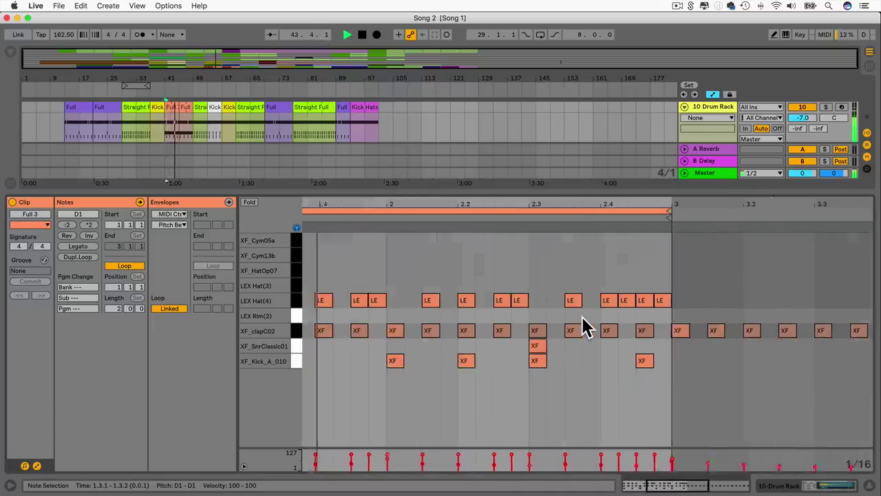
key("space")
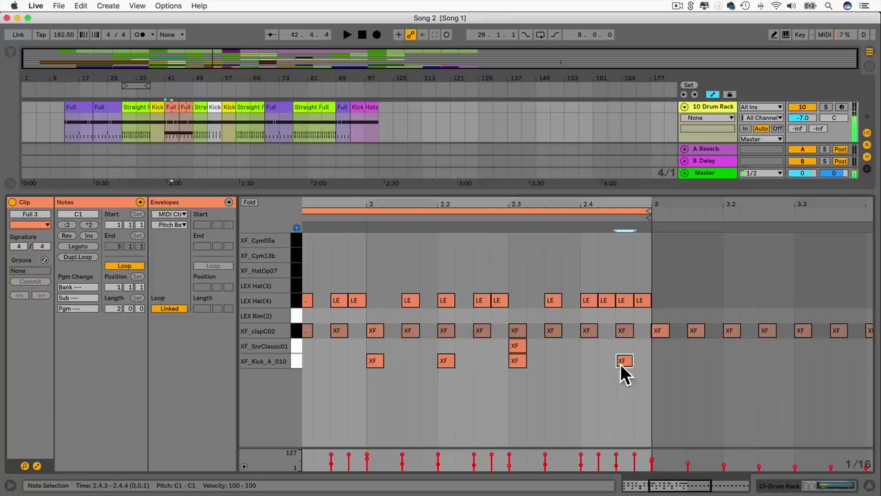
left_click(604, 375)
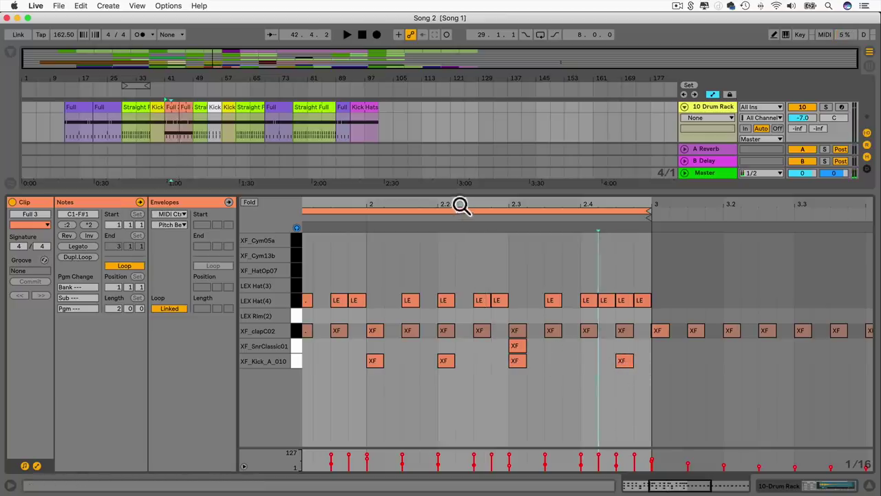
Return to the full track overview and listen to the arrangement from bar 41.
left_click_drag(455, 190, 456, 468)
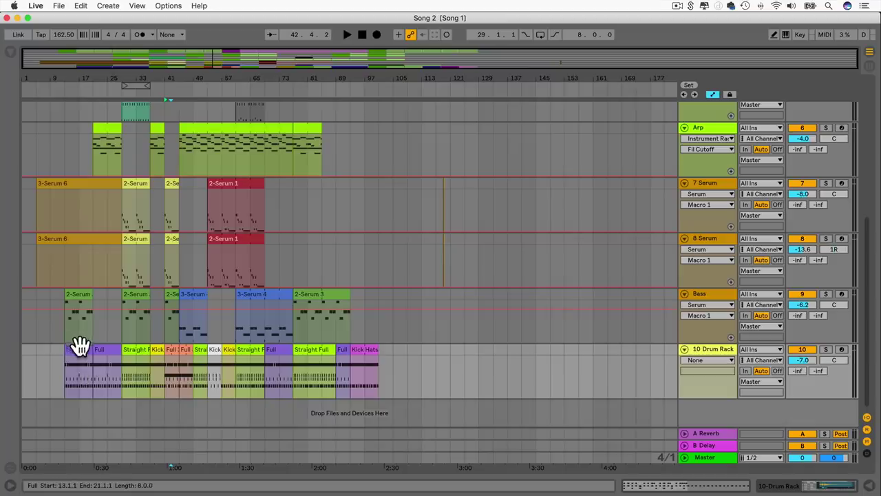
left_click(163, 369)
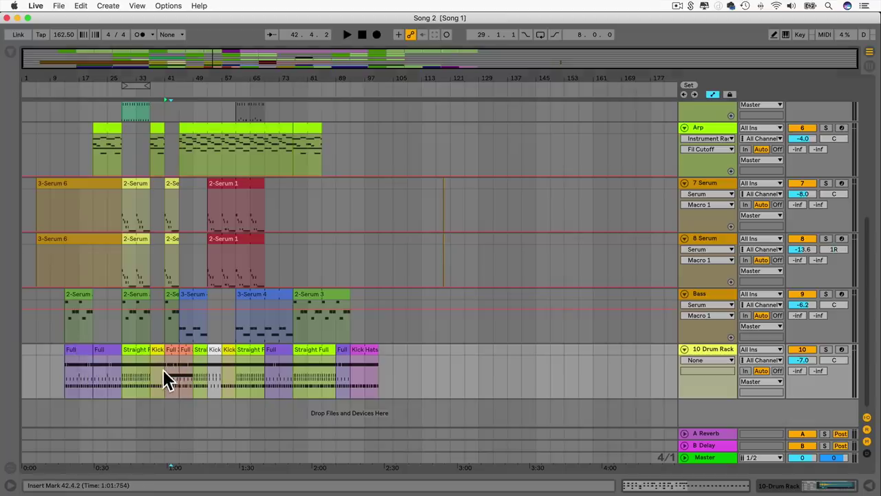
key("space")
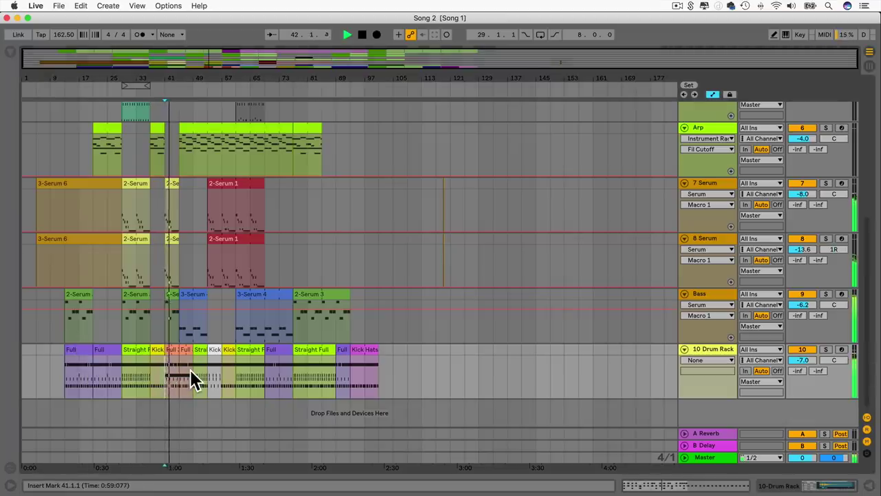
key("space")
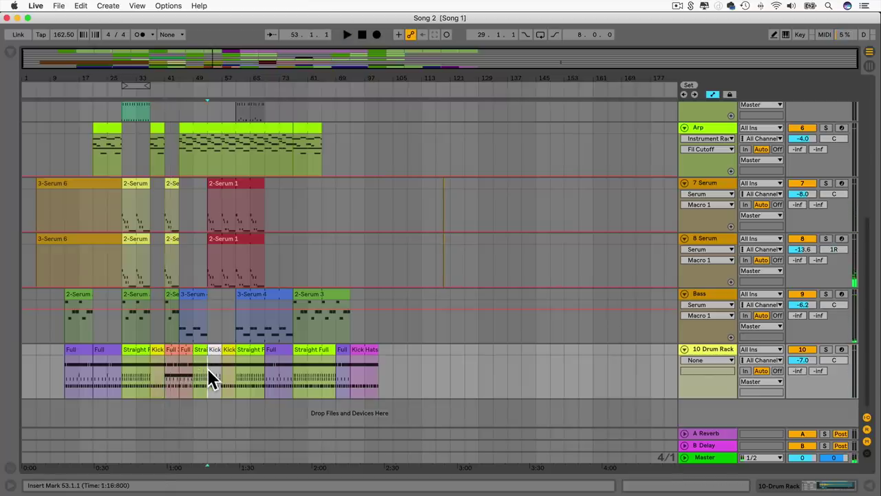
Open the Kick Hat clip at bar 53, listen to it, and enlarge its note editor.
double_click(211, 349)
key("space")
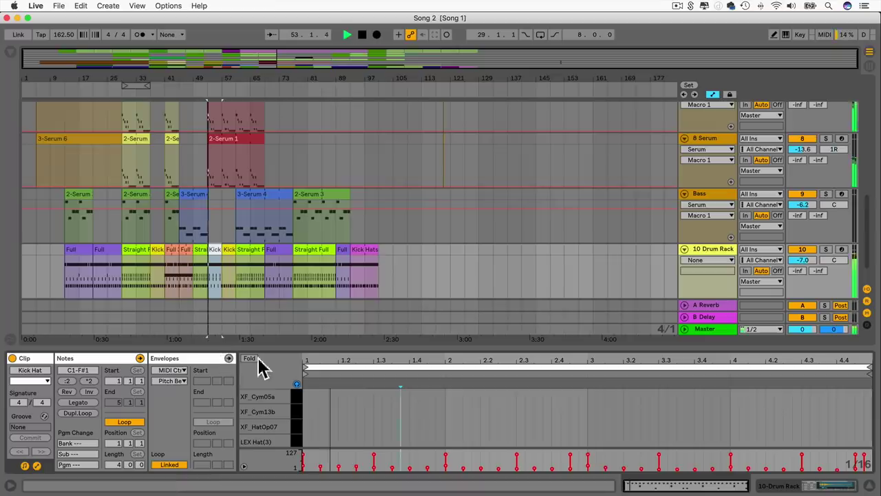
left_click_drag(301, 346, 320, 187)
left_click(391, 329)
key("space")
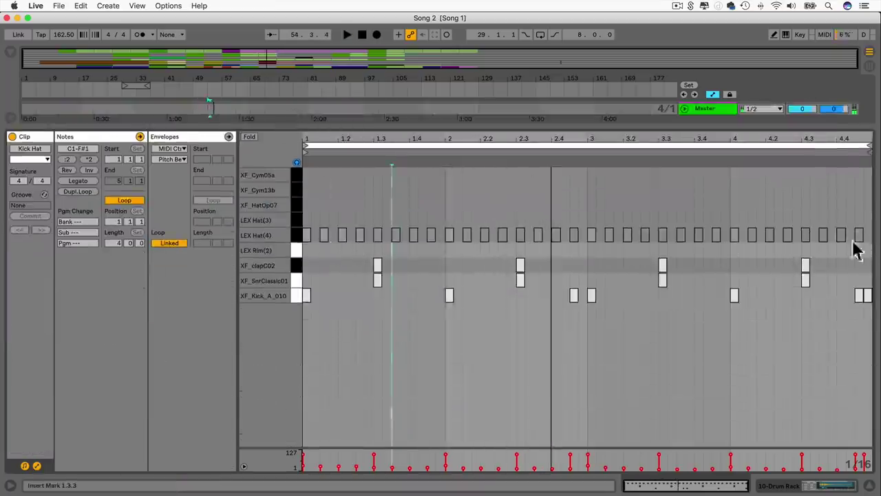
Pick out the kick notes on the first beats of bars 1 and 2 in the Kick Hat clip and replay it.
left_click(307, 297)
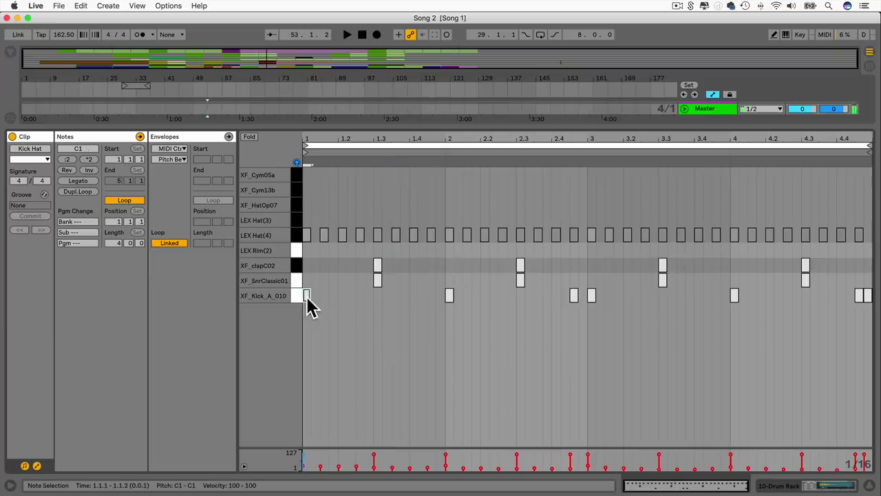
left_click(449, 297)
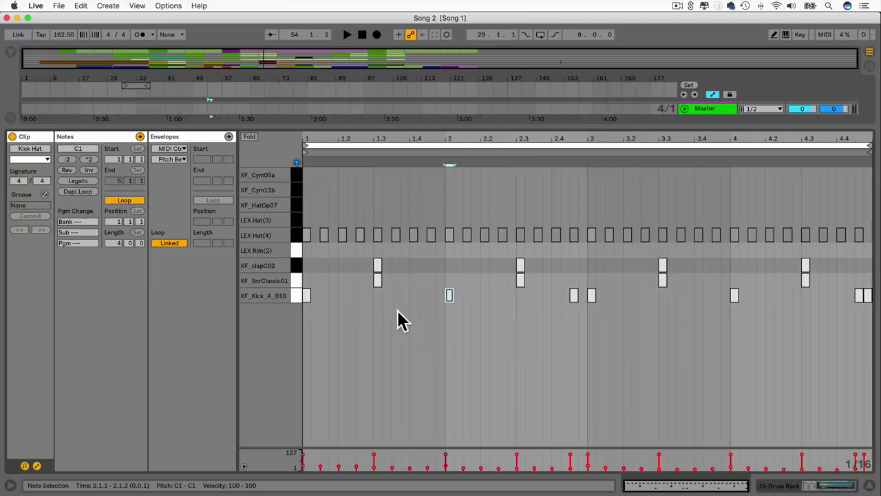
key("space")
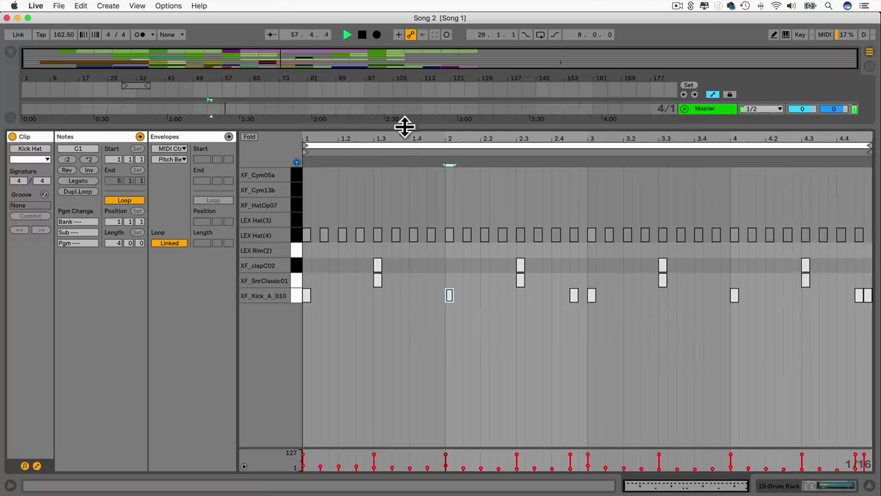
Check the pattern of the Kick Hat Less clip at bar 57 and return to the track overview.
left_click_drag(400, 124, 372, 413)
key("space")
double_click(225, 349)
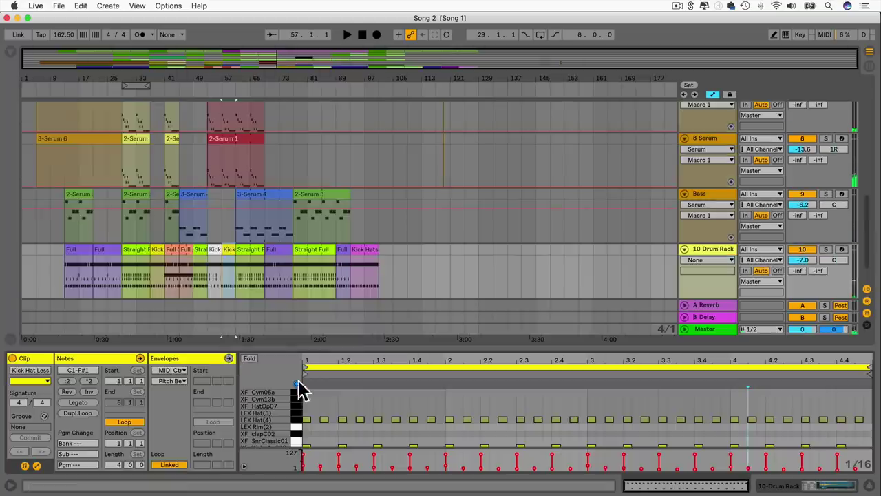
left_click_drag(354, 345, 346, 468)
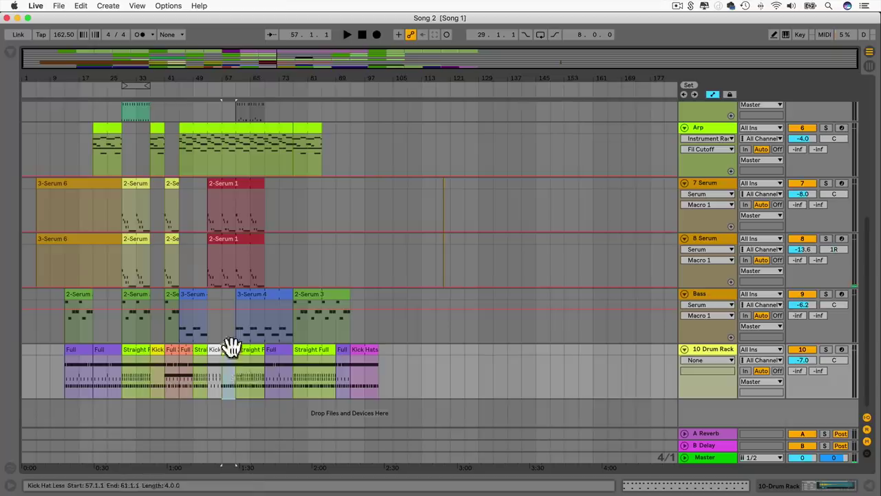
Listen to the arrangement from bar 61, where the next Straight Full clip starts.
left_click(237, 373)
key("space")
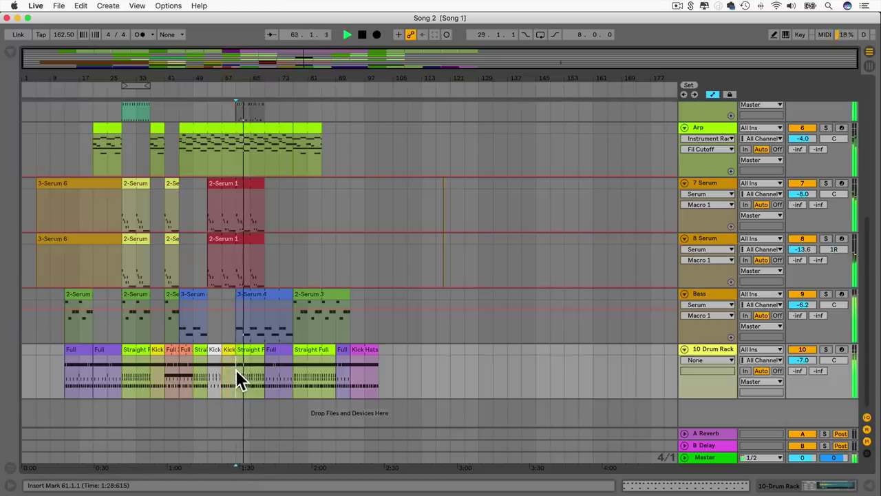
key("space")
Open the Straight Full clip at bar 77 and magnify its first bars in an enlarged note editor.
double_click(267, 383)
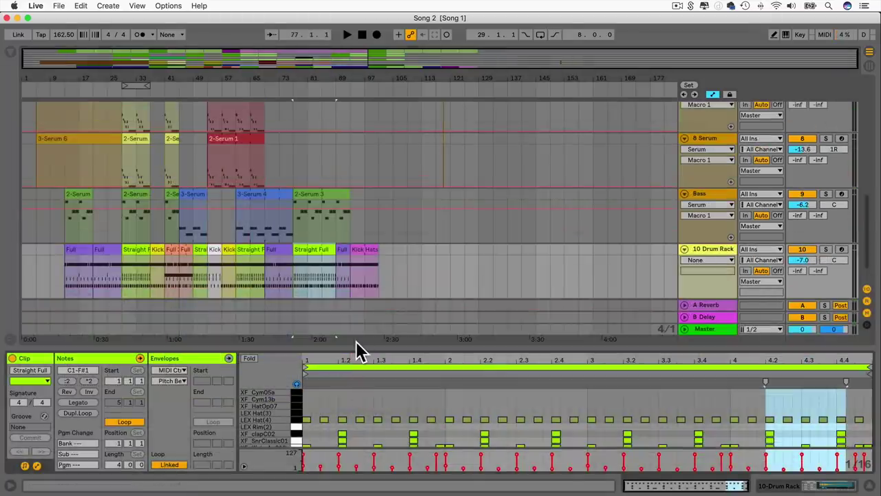
left_click_drag(353, 346, 343, 201)
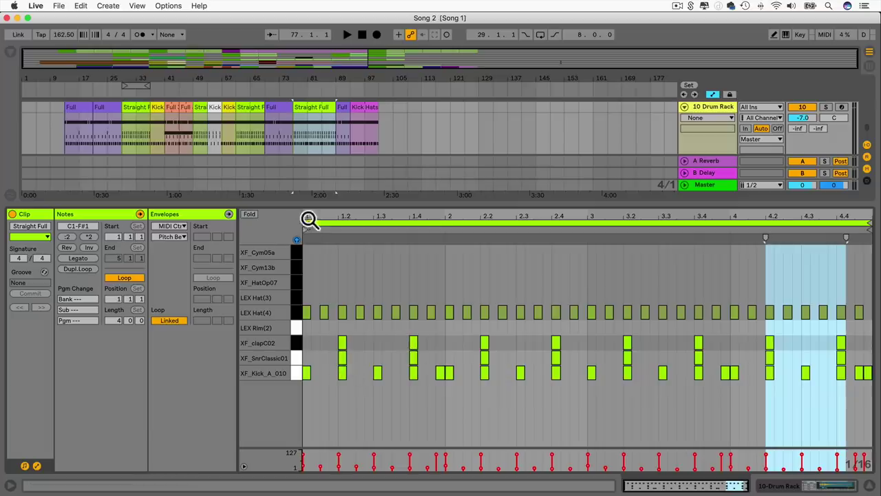
left_click_drag(312, 218, 298, 252)
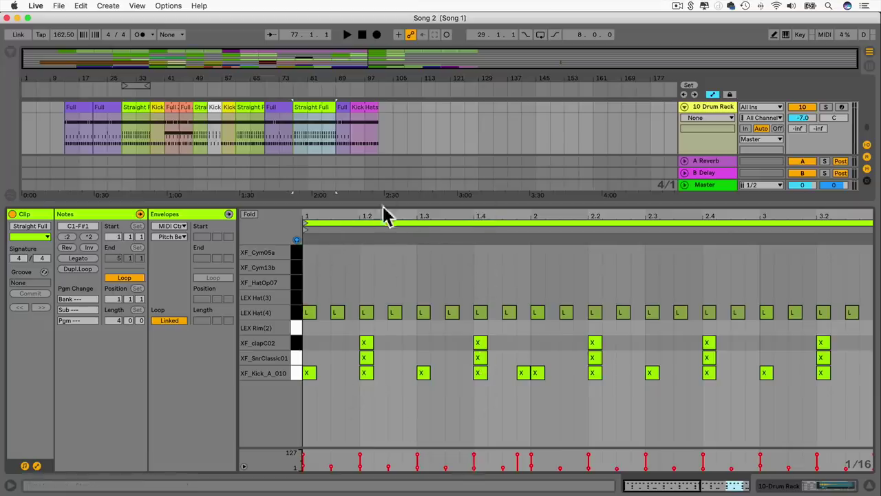
Pick out the kick notes across bar 1 of the Straight Full clip, listen from there, and return to the track overview.
left_click(310, 373)
left_click(365, 375)
left_click(423, 375)
left_click(480, 374)
double_click(521, 373)
key("space")
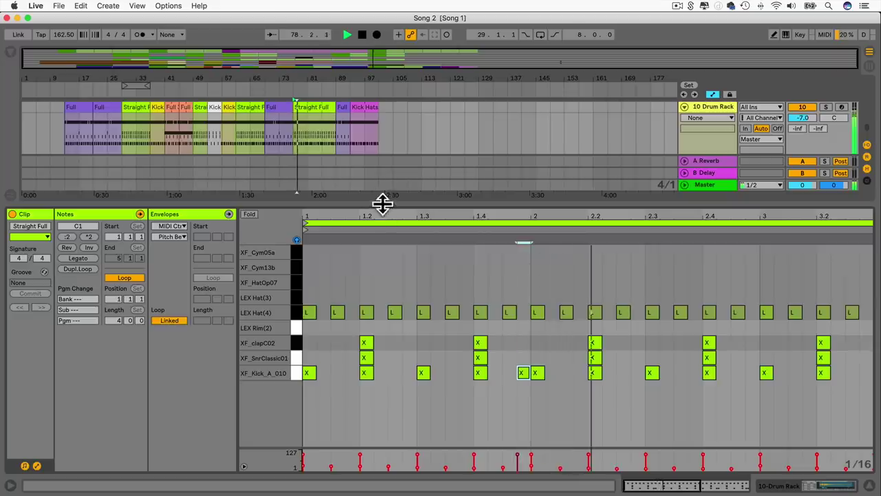
left_click_drag(381, 202, 388, 413)
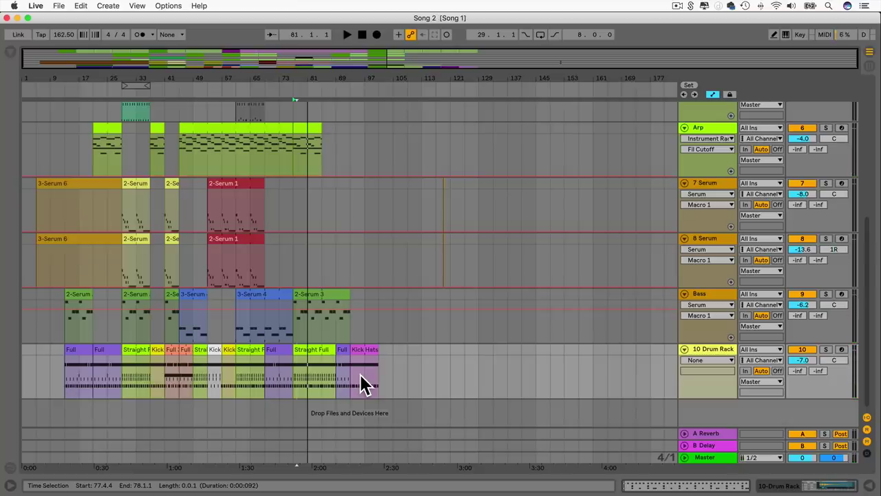
Review the Straight Full clip at bar 29 and the Full 3 clip at bar 41 once more for comparison.
double_click(132, 350)
left_click_drag(339, 298, 358, 458)
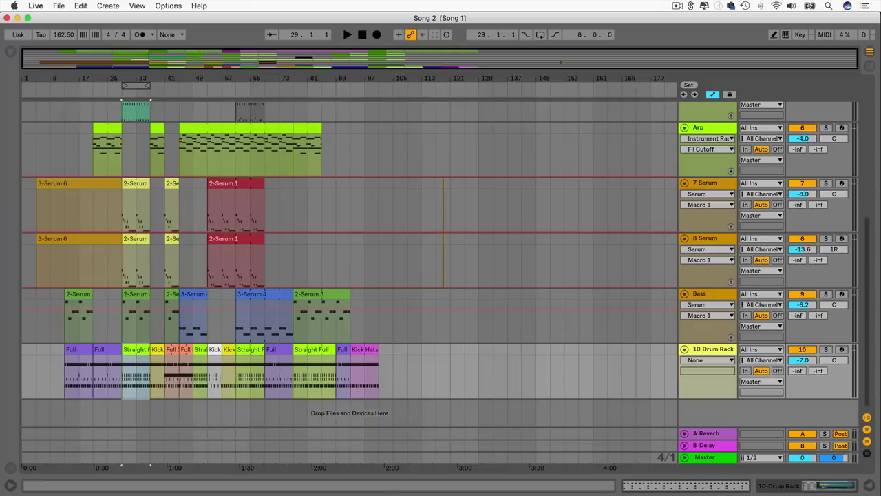
double_click(171, 349)
left_click_drag(358, 349, 351, 172)
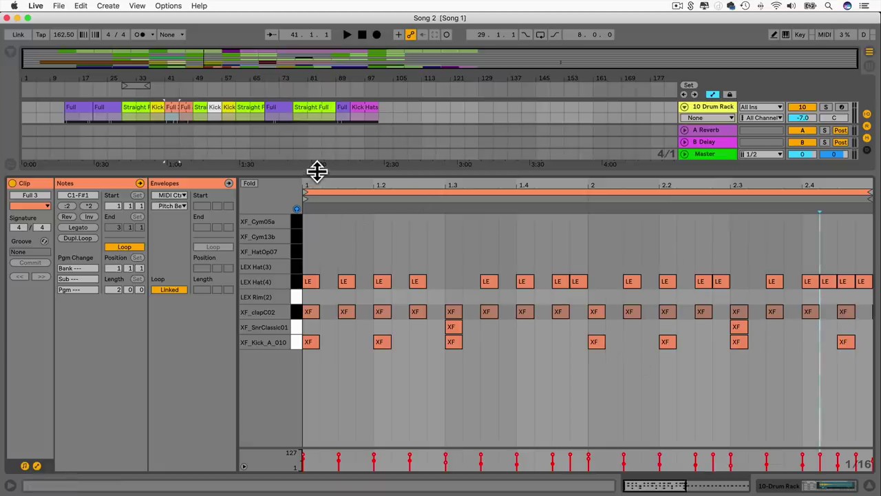
left_click_drag(316, 171, 303, 468)
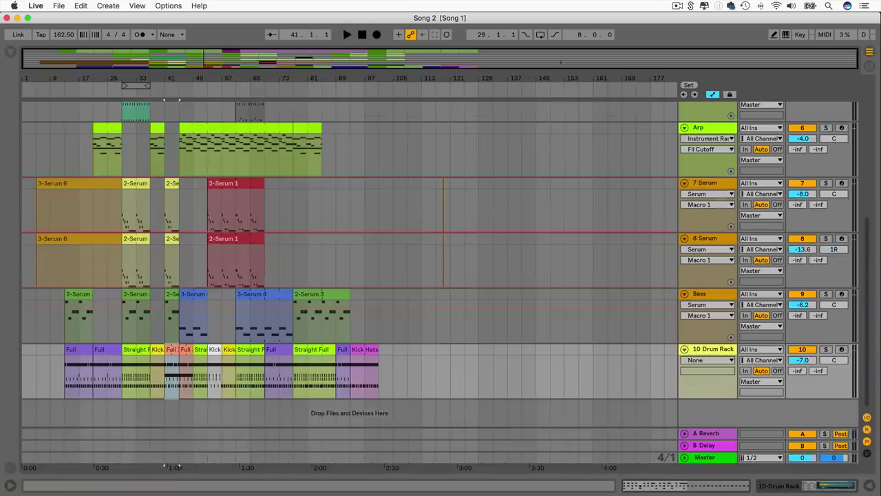
Reopen the first Full clip at bar 13 of the Drum Rack track to review its pattern.
left_click(416, 370)
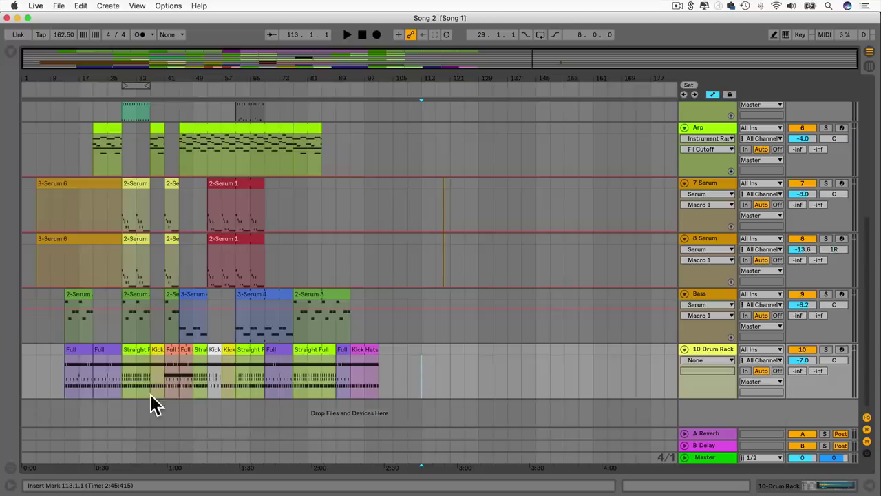
double_click(79, 352)
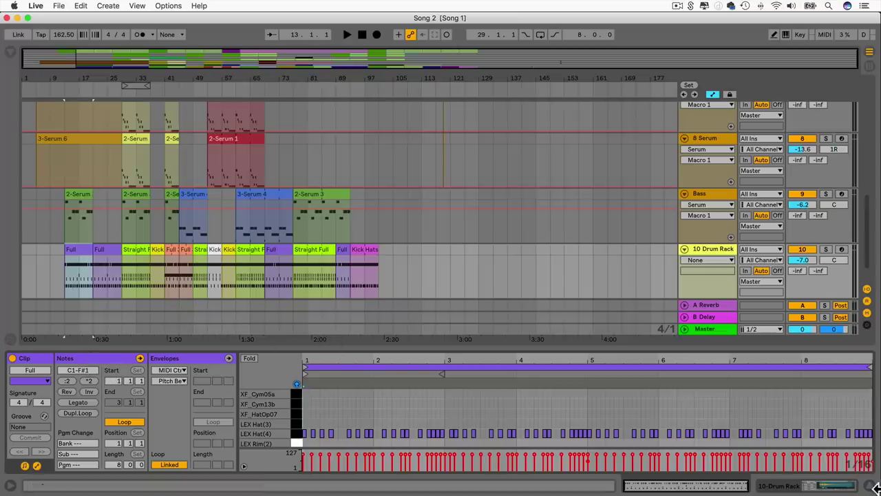
left_click(837, 488)
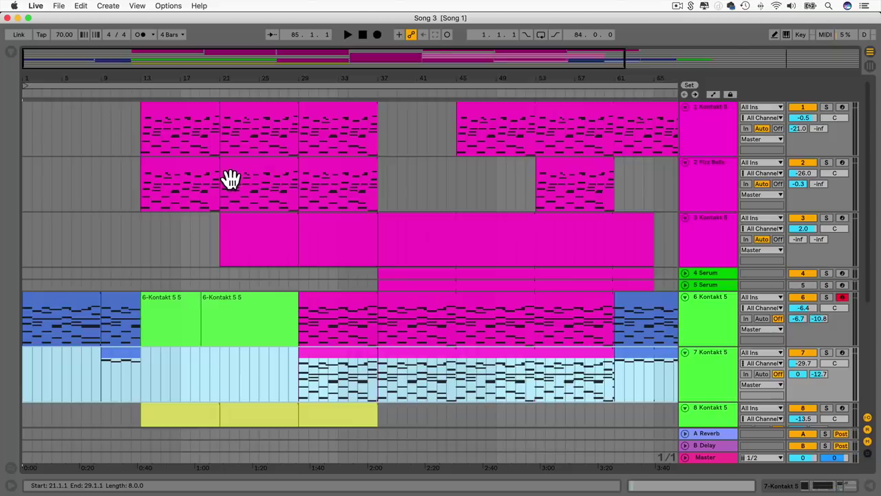
Check Song 3's clip layout in Session View, return to Arrangement View, and listen from bar 12.
key("Tab")
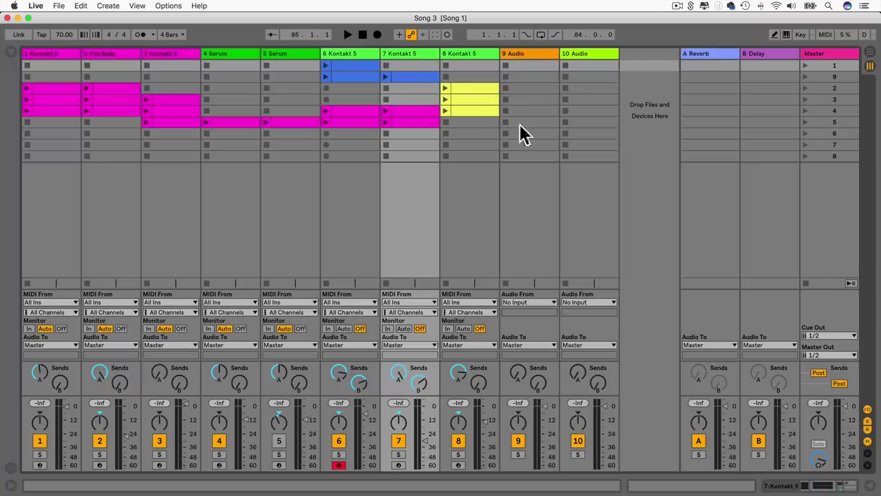
key("Tab")
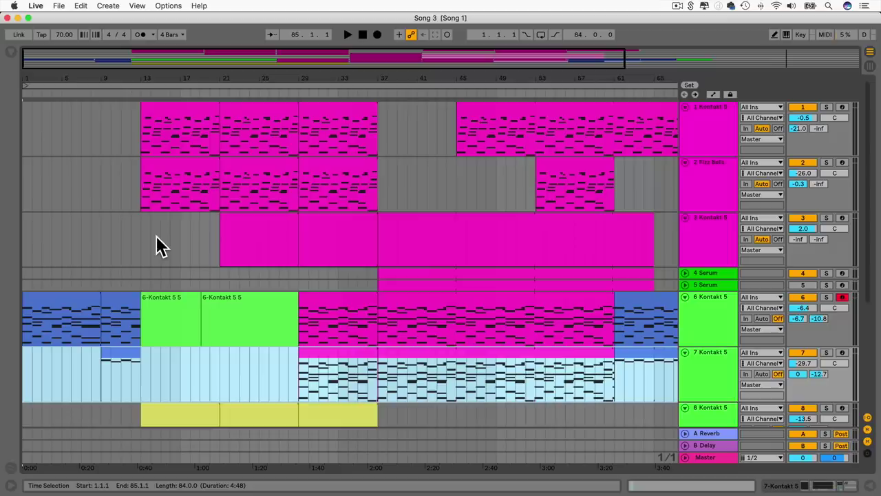
left_click(133, 129)
key("space")
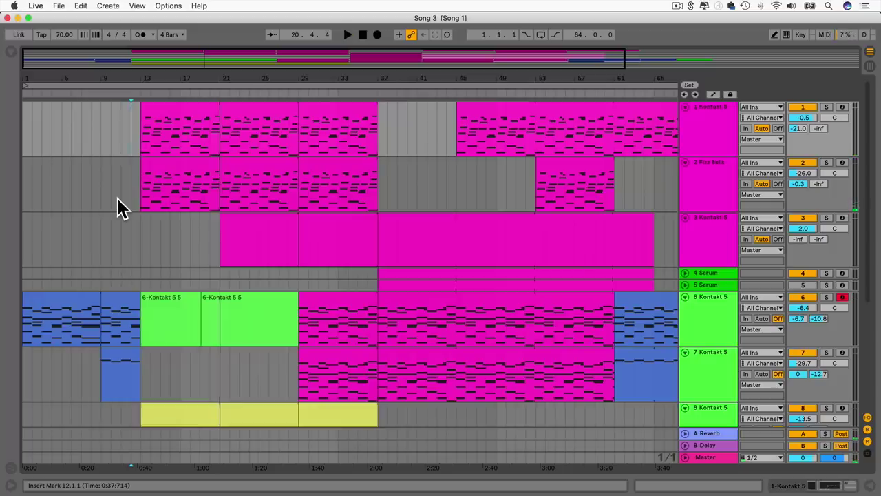
Open the first clip on the 1 Kontakt 5 track at bar 13 and enlarge its note editor to full height.
left_click(164, 240)
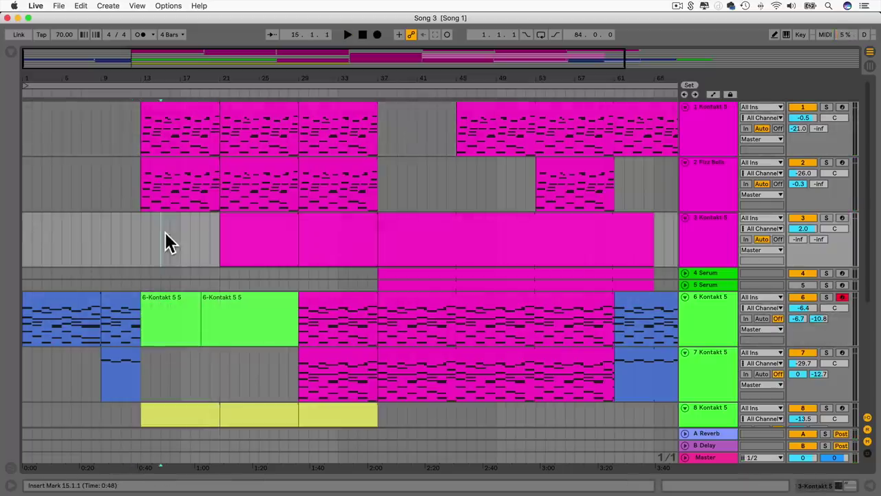
double_click(155, 120)
left_click_drag(219, 346, 207, 3)
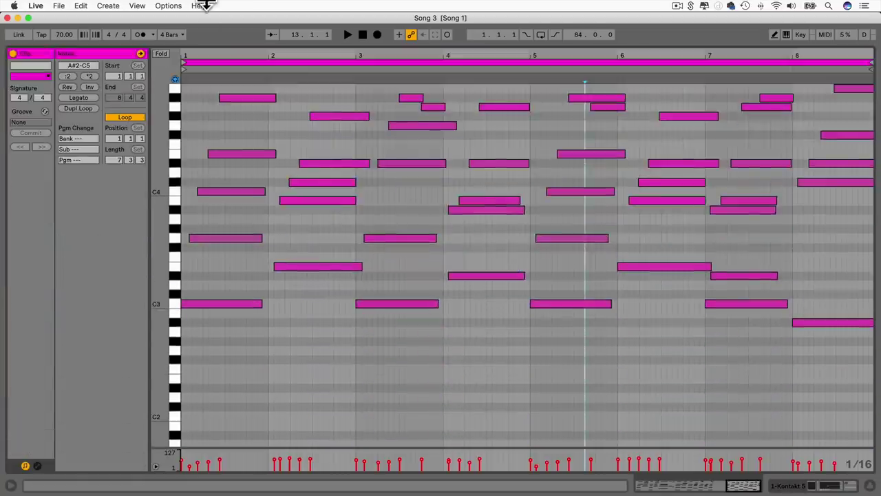
Check the clip's bass notes in turn: C3 in bars 1, 3, 5 and 7, and A#2 in bar 8.
left_click(211, 305)
left_click(381, 305)
left_click(577, 305)
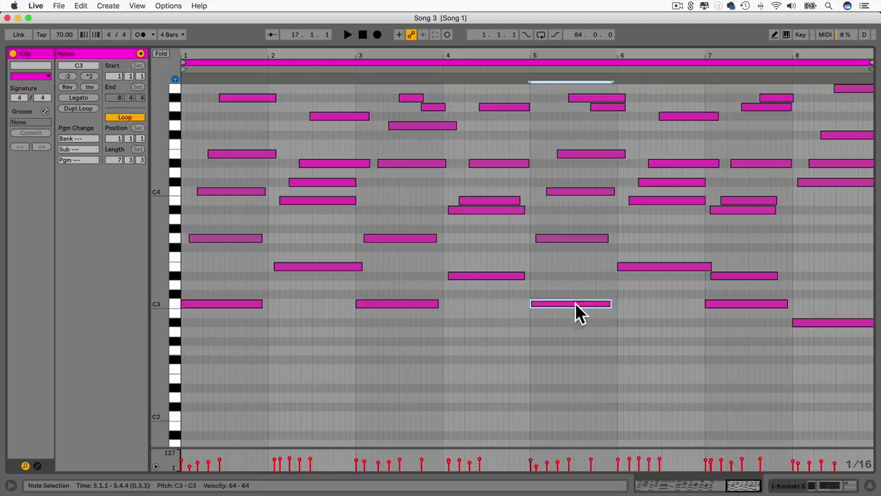
left_click(720, 306)
left_click(809, 323)
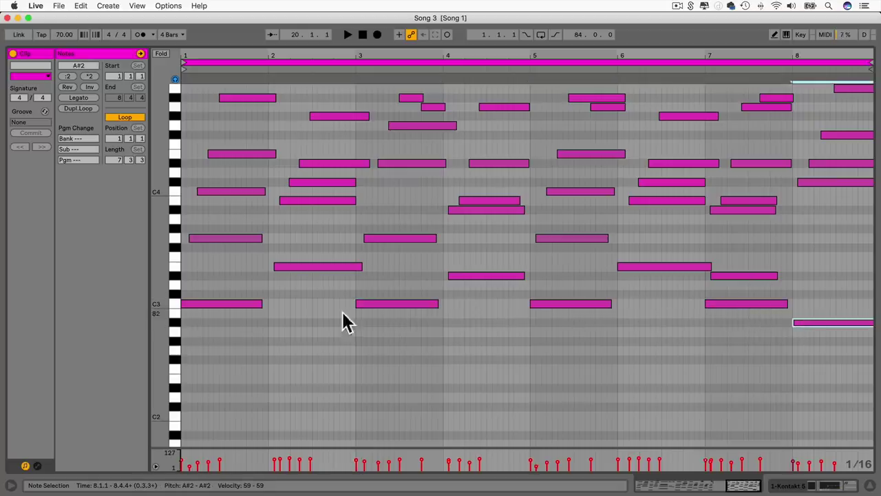
Examine the bar 1 arpeggio by selecting all its notes from C3 up to A#4 and singling out the highest one.
left_click_drag(208, 337, 237, 96)
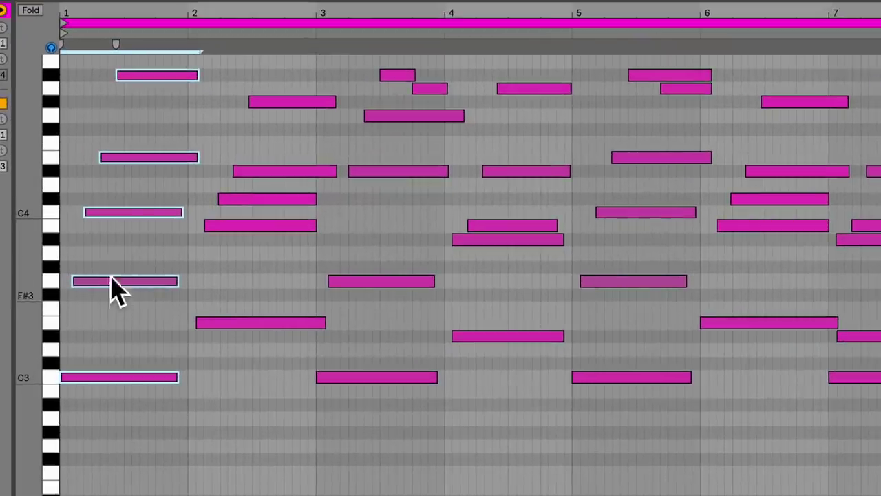
scroll(126, 168, "up", 3)
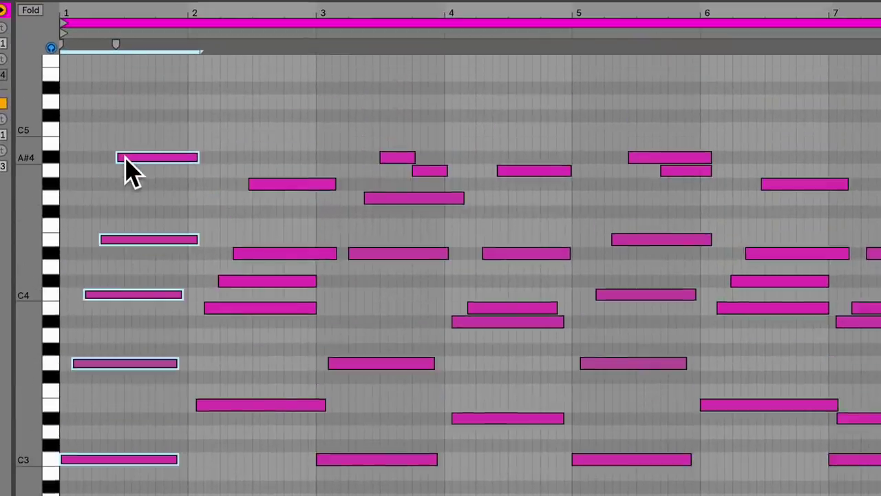
left_click(155, 175)
left_click(134, 166)
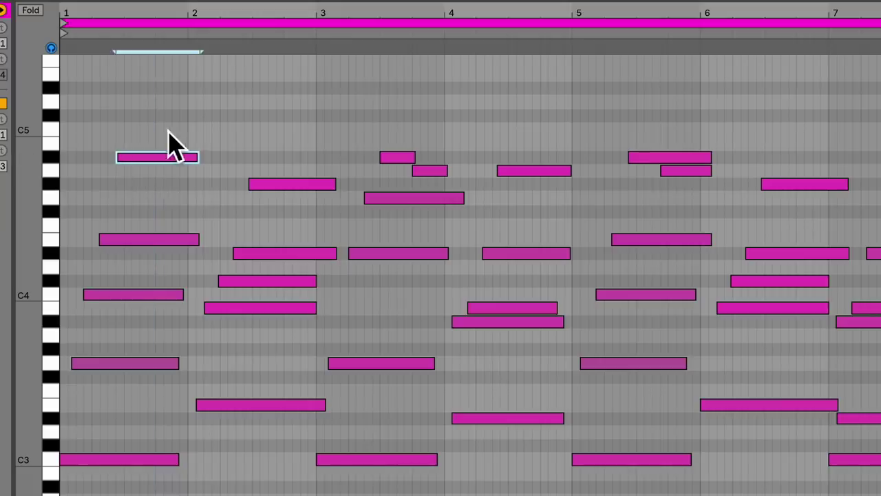
left_click_drag(115, 482, 159, 138)
left_click(244, 456)
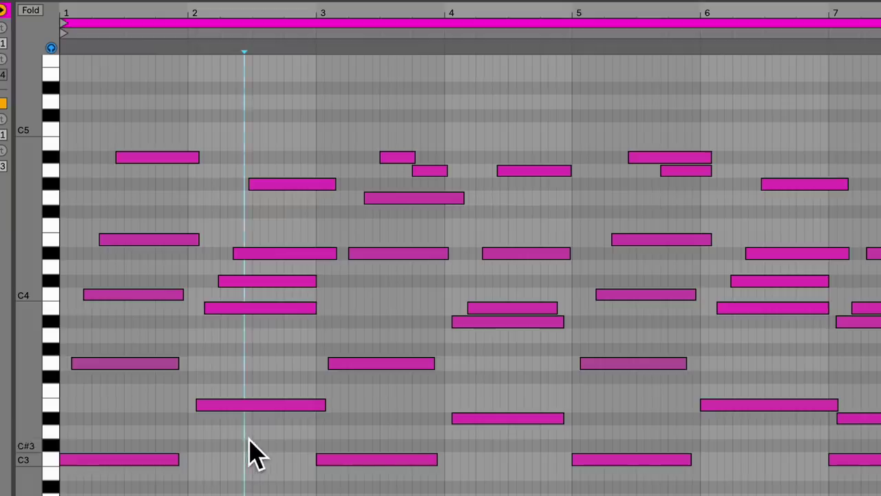
Step through the bar 2 notes from E3 upward, and select the whole group to see its chord.
left_click(220, 405)
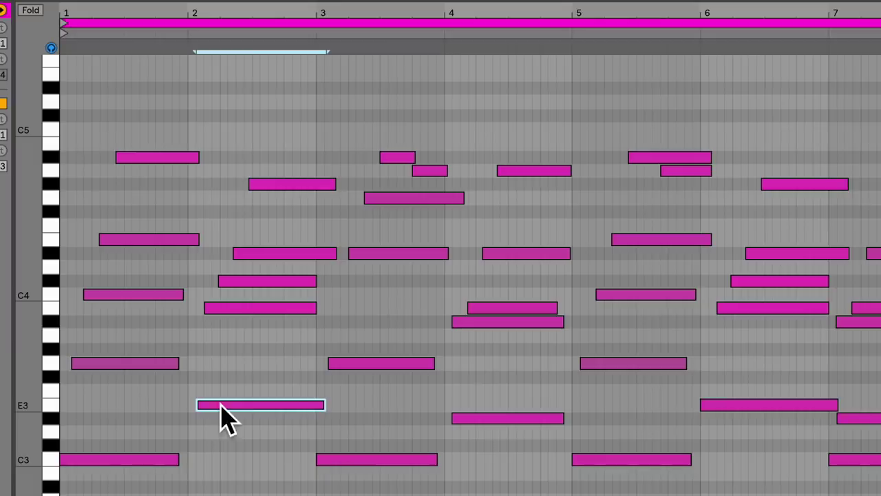
left_click(251, 309)
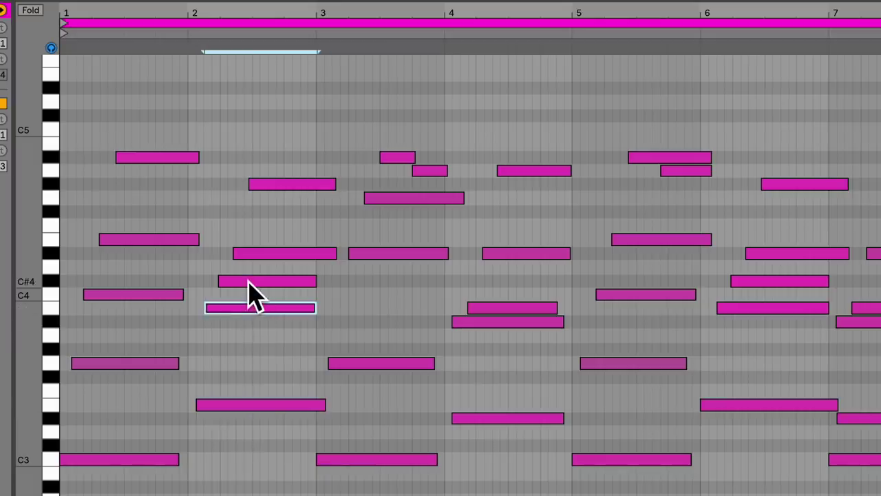
left_click(249, 281)
left_click(255, 253)
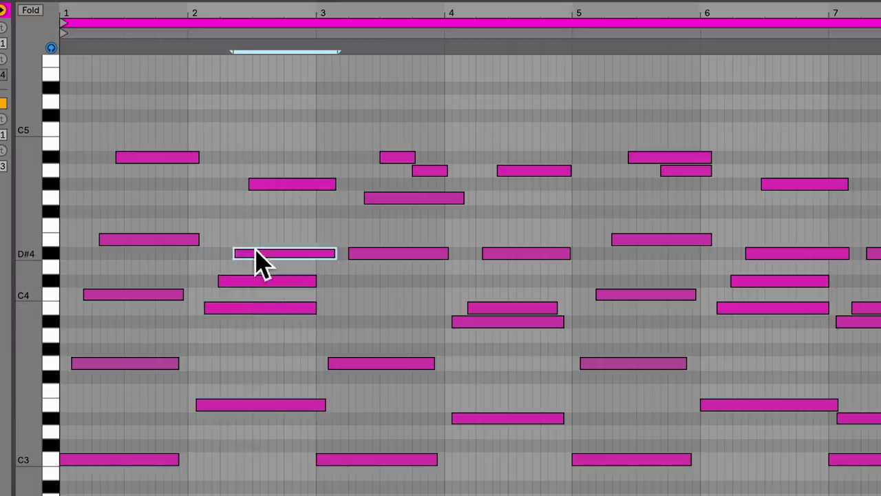
left_click(277, 186)
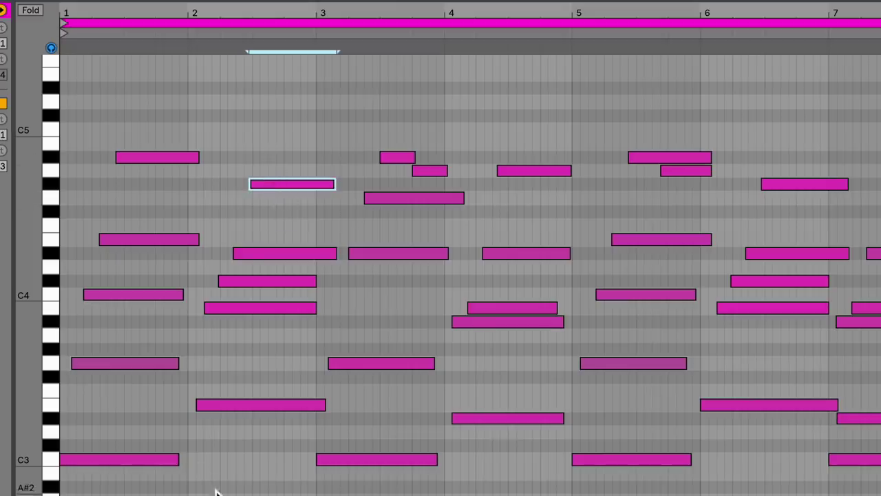
left_click_drag(241, 473, 274, 176)
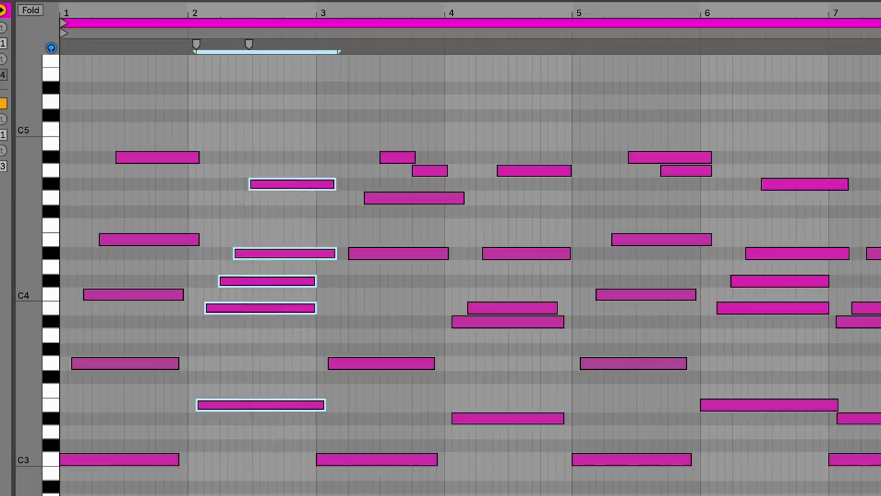
Examine the bar 3 group of notes, selecting D#4 and G4 and comparing the short A#4 and A4 melody notes.
left_click_drag(373, 485, 408, 150)
left_click(403, 432)
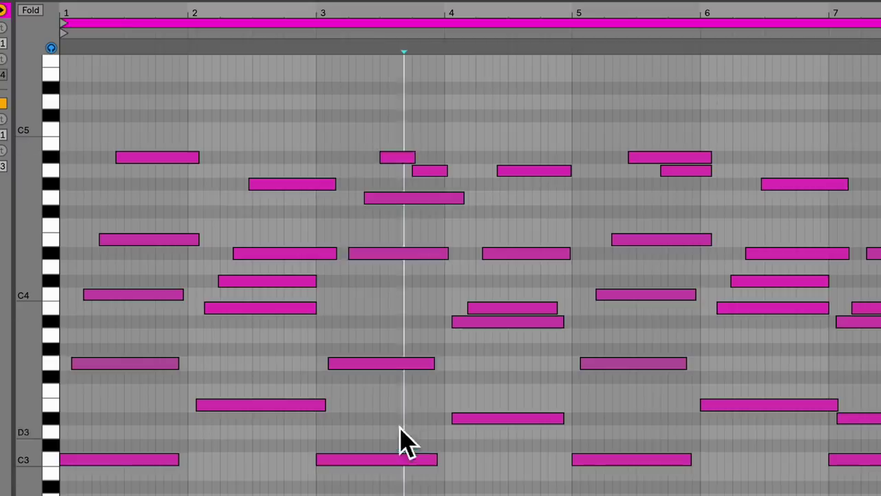
left_click(390, 253)
left_click(393, 199)
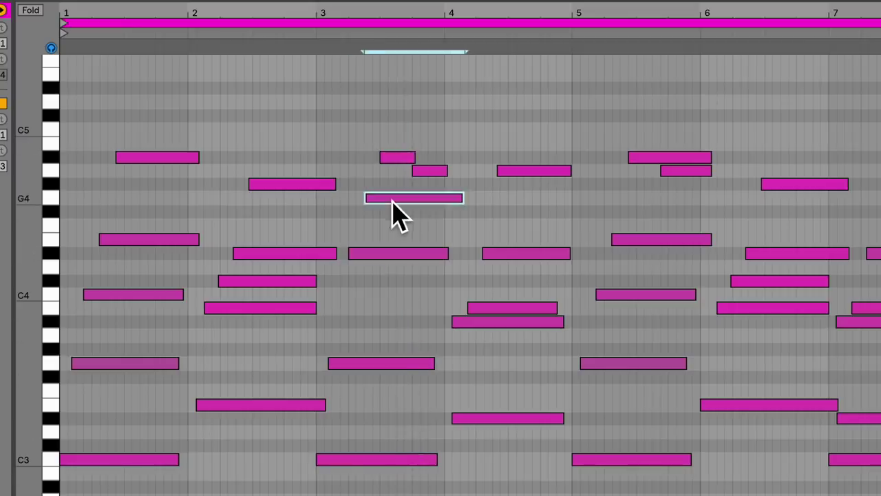
left_click(396, 158)
left_click(423, 171)
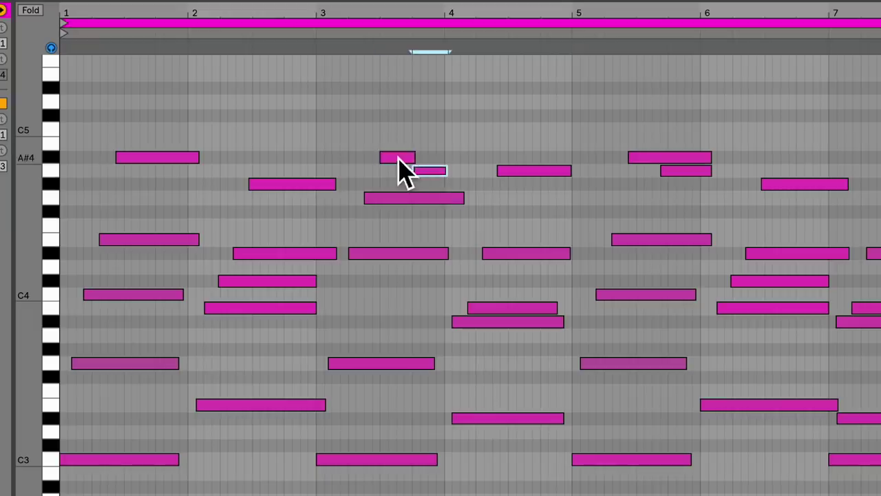
left_click(422, 171)
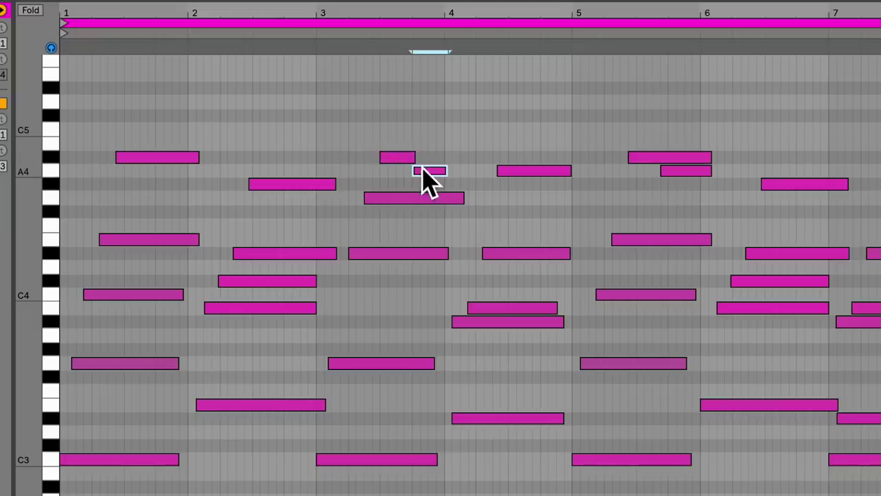
left_click(397, 160)
left_click(425, 171)
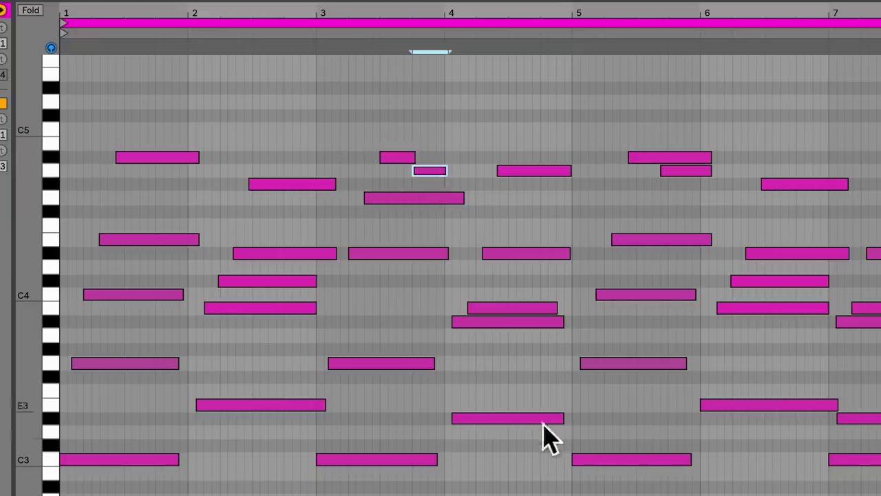
Select the bar 4 chord and compare its adjacent A#3 and B3 notes, individually and together.
left_click_drag(515, 456, 523, 124)
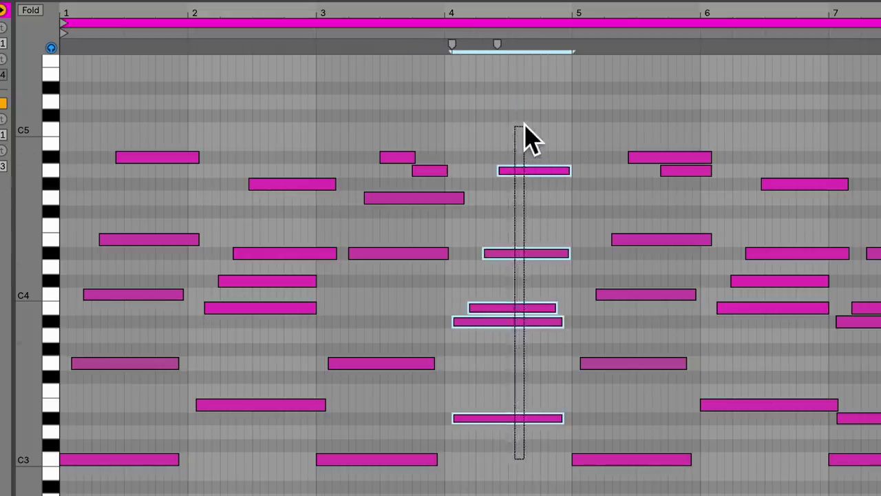
left_click_drag(512, 491, 513, 292)
left_click(516, 344)
left_click(513, 321)
left_click(512, 342)
left_click(507, 323)
left_click(506, 309)
left_click(507, 322)
left_click(506, 309)
left_click(505, 323)
left_click(503, 310)
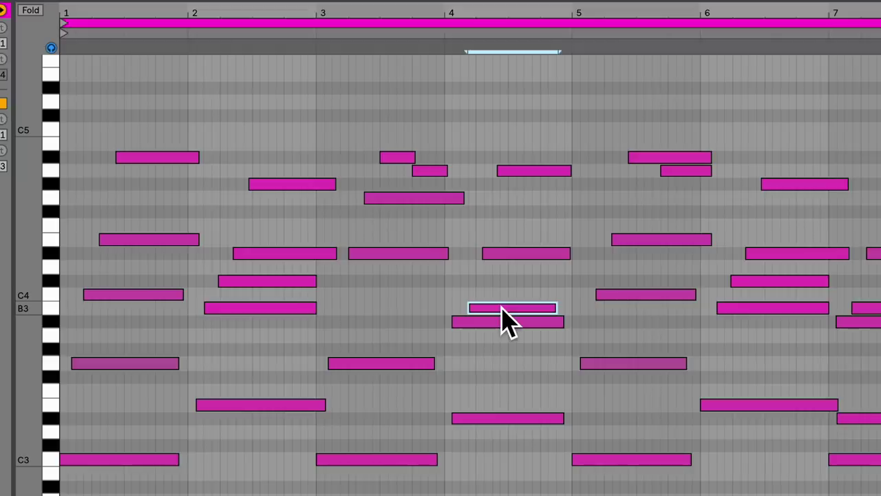
left_click_drag(499, 364, 502, 289)
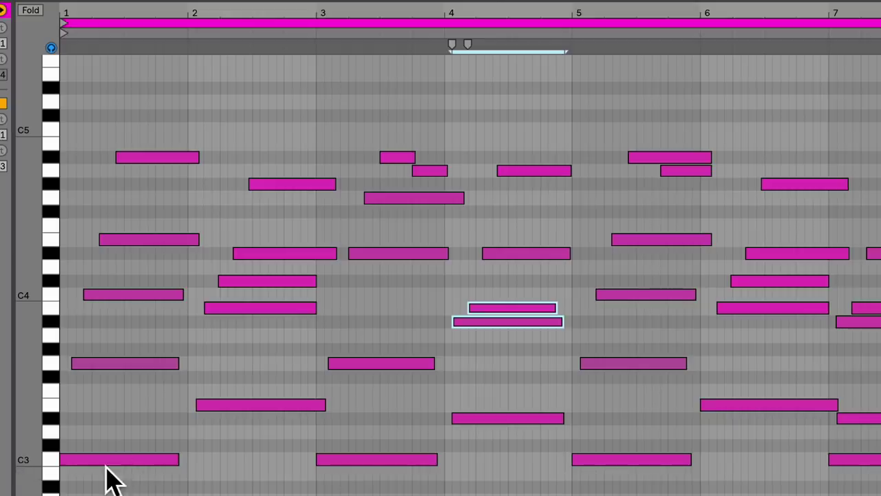
Review the chord progression by selecting the note groups of bars 1 through 6 one after another.
left_click_drag(122, 486, 142, 117)
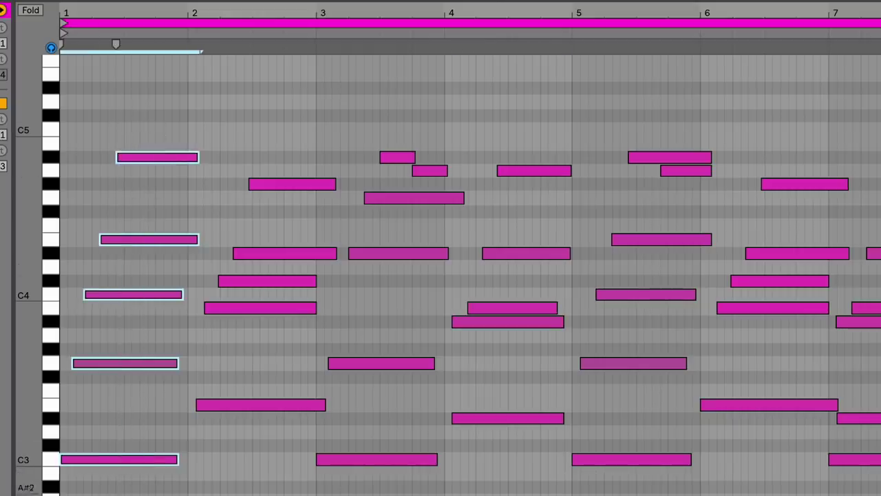
left_click_drag(249, 457, 287, 162)
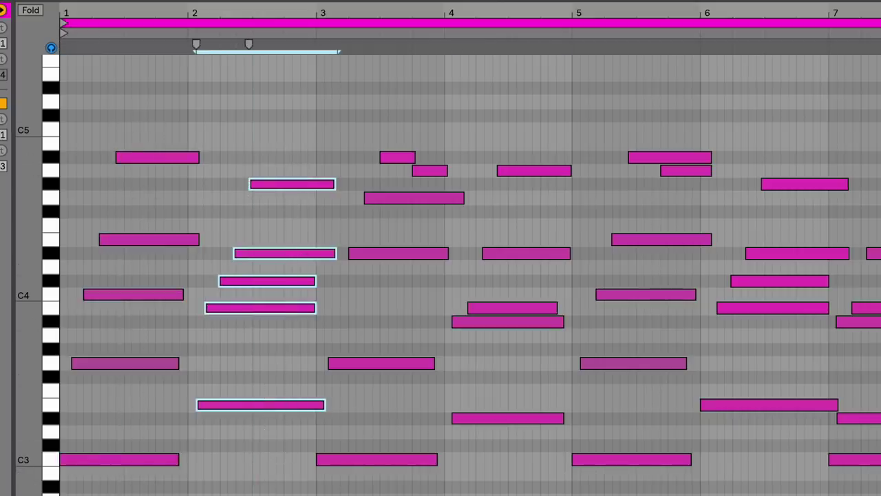
left_click_drag(362, 485, 456, 104)
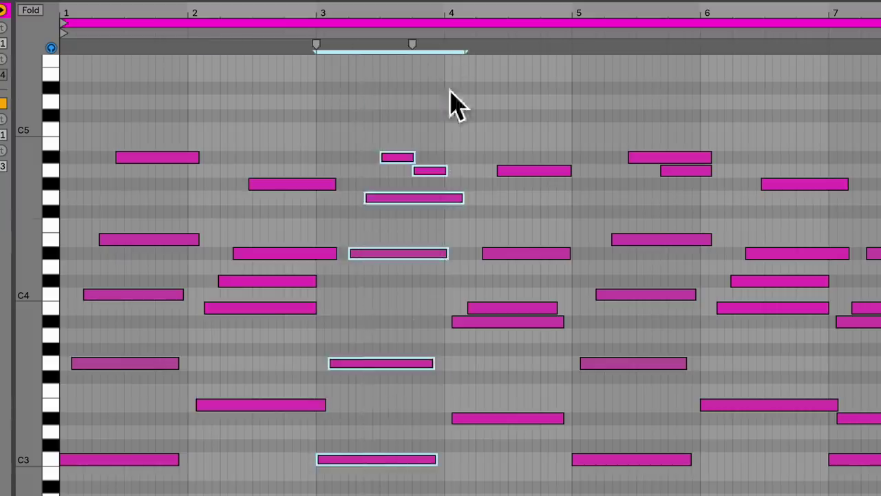
left_click_drag(506, 483, 528, 138)
left_click_drag(635, 486, 667, 161)
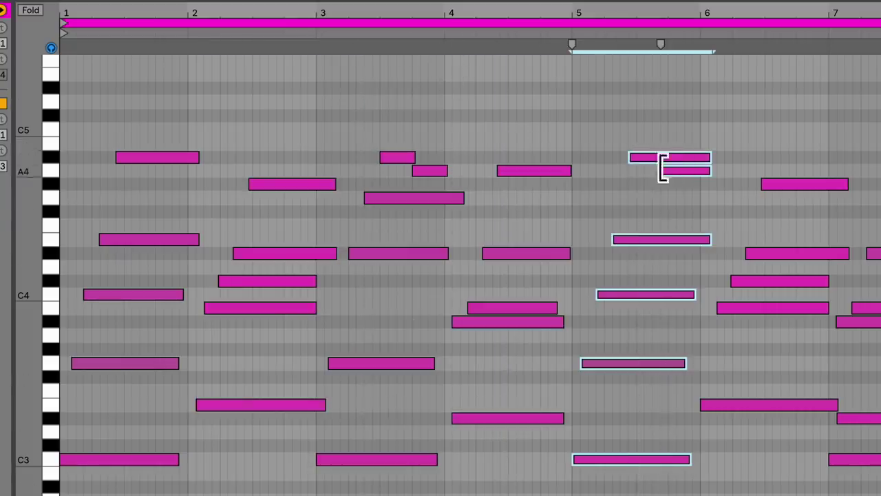
left_click(679, 179)
left_click_drag(781, 474, 788, 161)
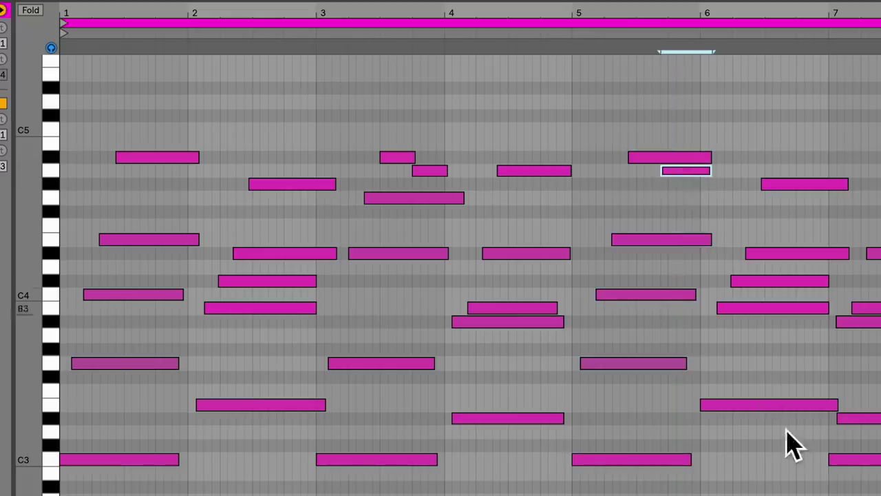
left_click_drag(659, 180, 659, 182)
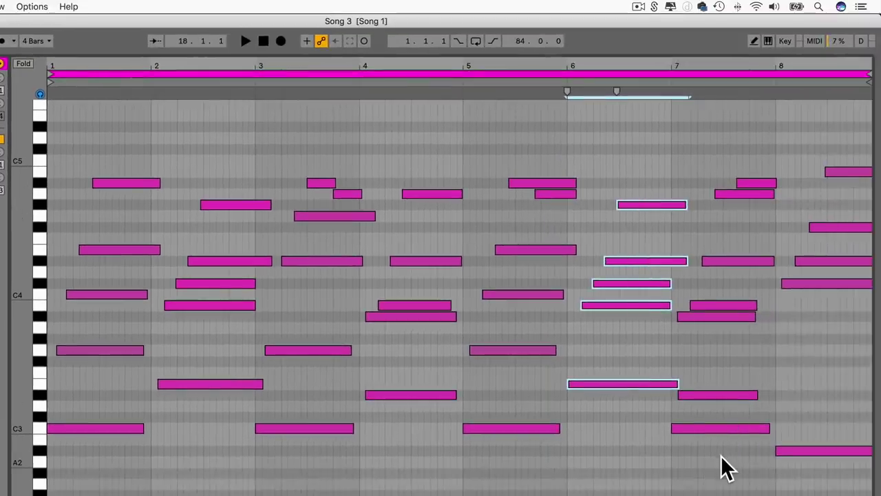
Examine bar 7's close A#3–B3 and A4–A#4 pairs, and select the bar's full group of notes.
scroll(728, 468, "right", 1)
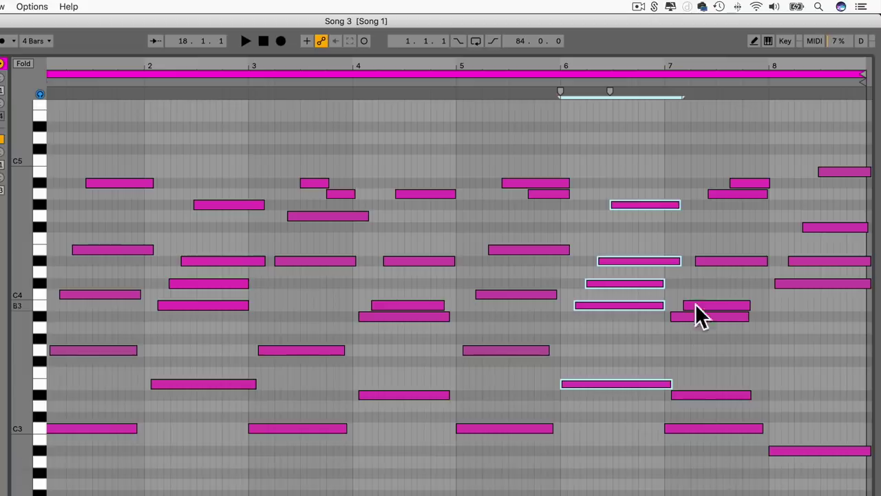
left_click_drag(706, 331, 712, 301)
left_click_drag(744, 220, 742, 180)
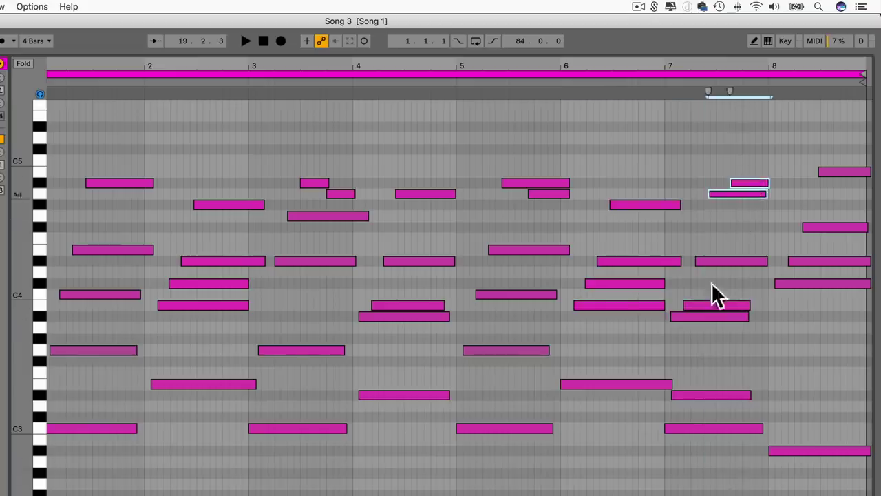
left_click_drag(725, 461, 745, 178)
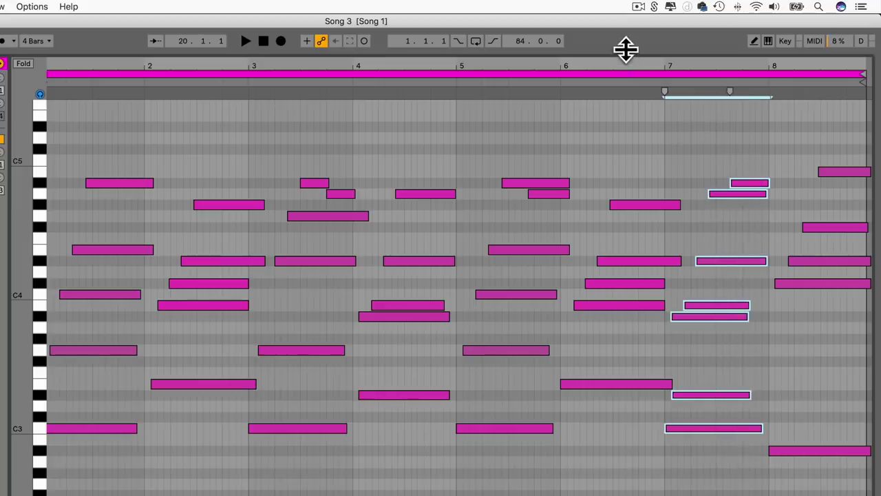
Collapse the note editor, solo the 1 Kontakt 5 track, and play the arrangement from bar 13.
left_click_drag(624, 49, 665, 486)
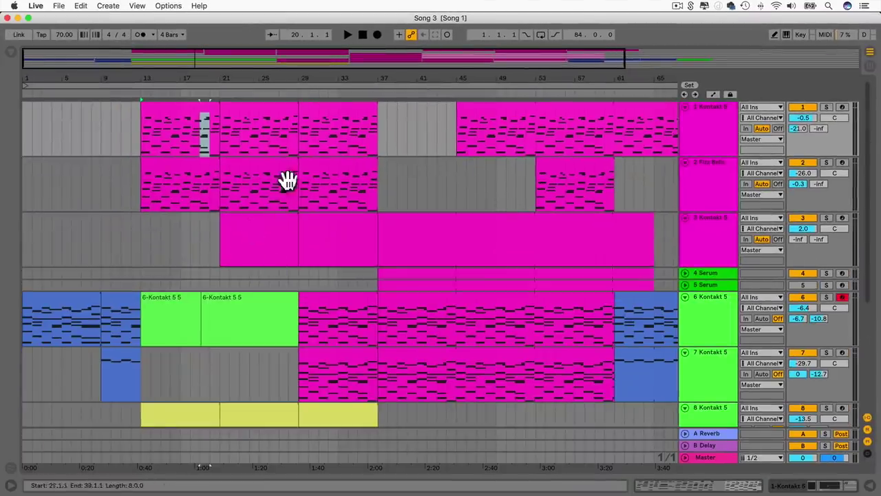
left_click(826, 107)
left_click(148, 128)
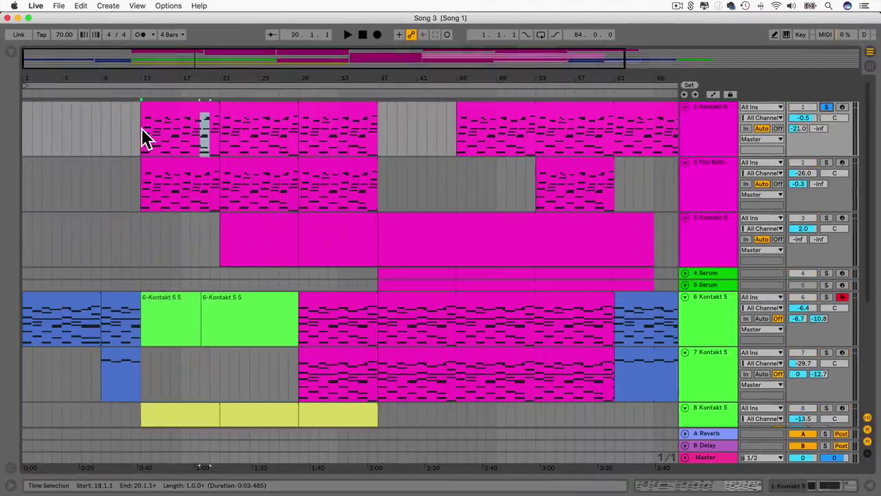
left_click(141, 128)
key("space")
Open the bar 13 clip in the full-height note editor and follow its notes during playback.
double_click(175, 125)
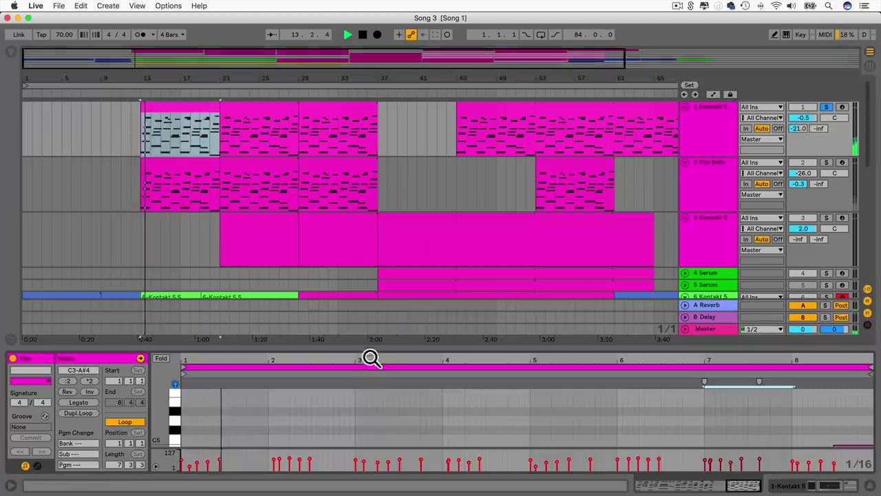
left_click_drag(365, 351, 354, 6)
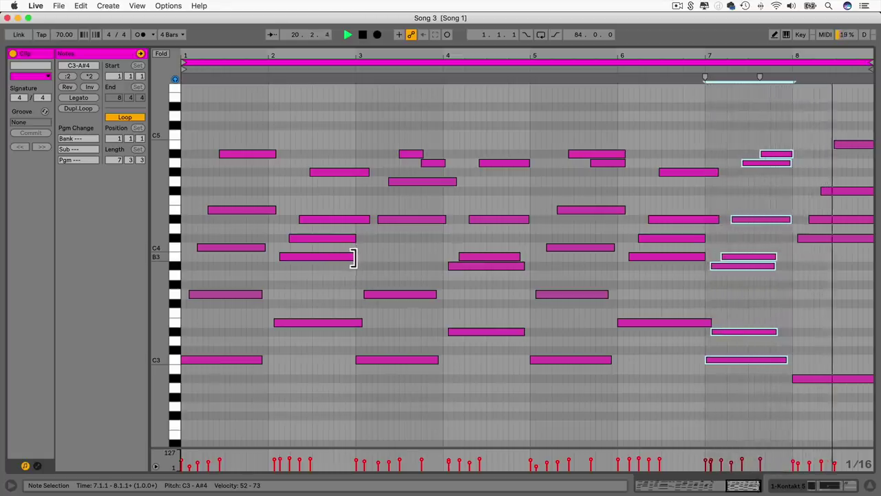
left_click_drag(384, 59, 379, 59)
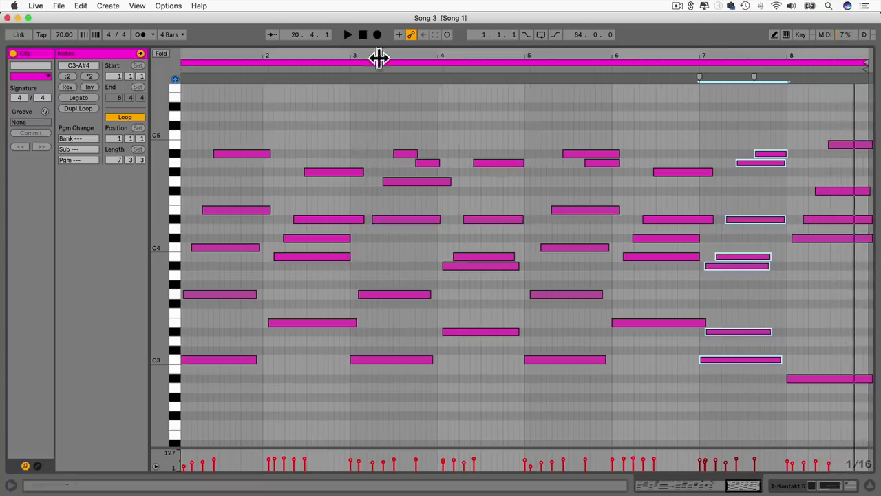
Return to the full arrangement and check the gap after bar 37 on 1 Kontakt 5 and the bar 53 clip on 2 Fizz Bells.
key("Tab")
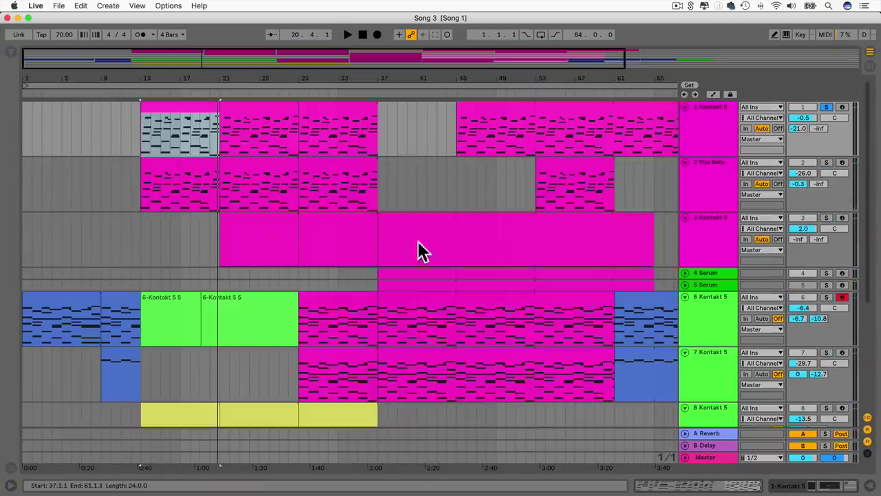
left_click(402, 123)
left_click(550, 181)
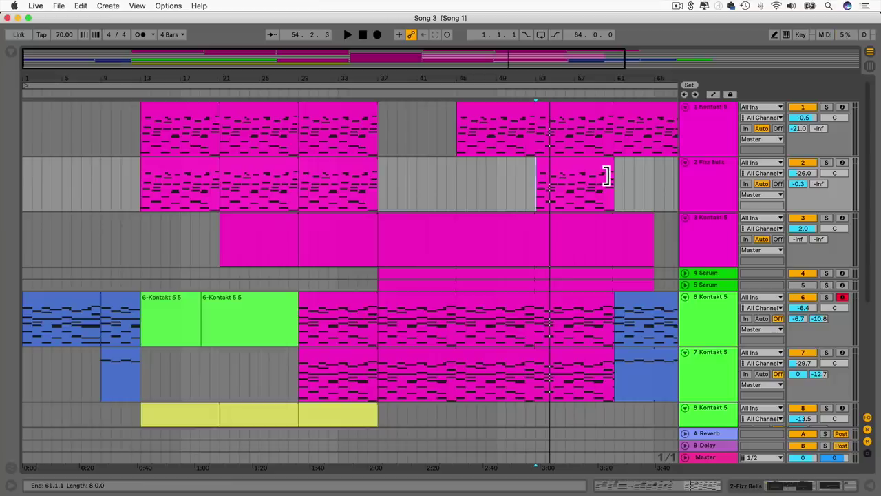
Play the arrangement from bar 61 and solo the 7 Kontakt 5 track.
scroll(540, 271, "down", 3)
scroll(541, 271, "right", 5)
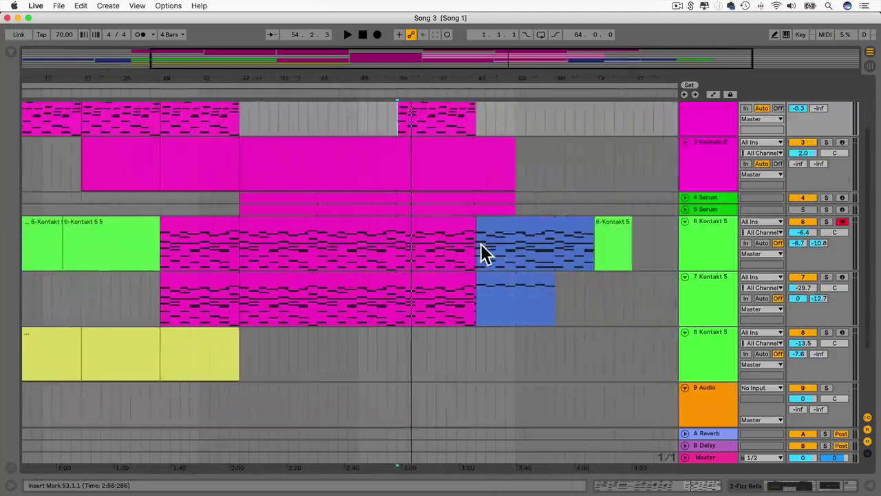
left_click(477, 242)
key("space")
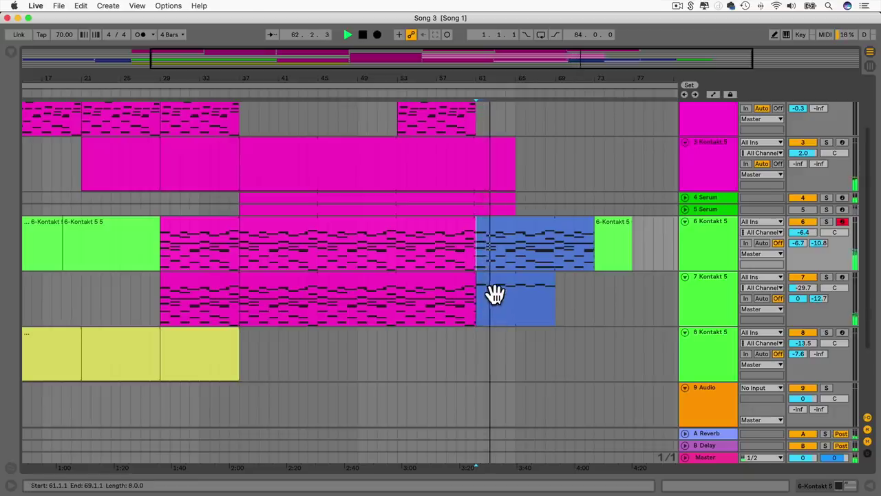
left_click(828, 279)
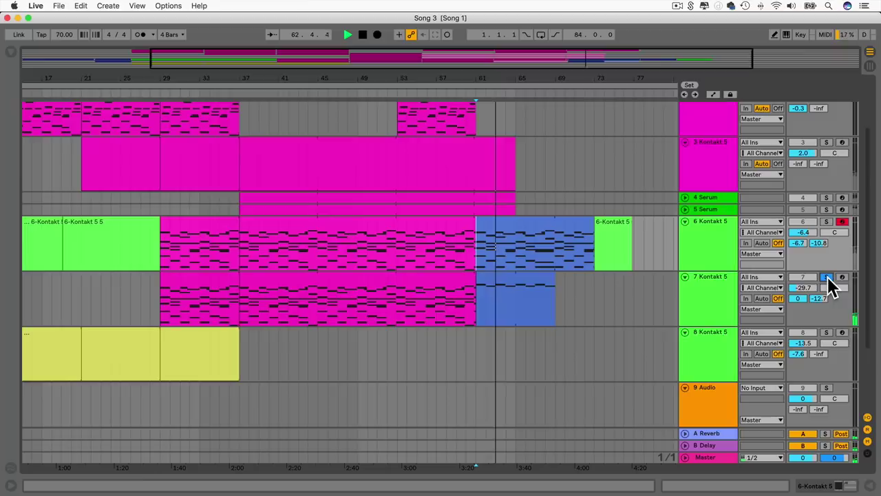
Open the bar 61 clip on 7 Kontakt 5 in the full-height note editor, stop playback, and audition its four notes in order.
double_click(498, 292)
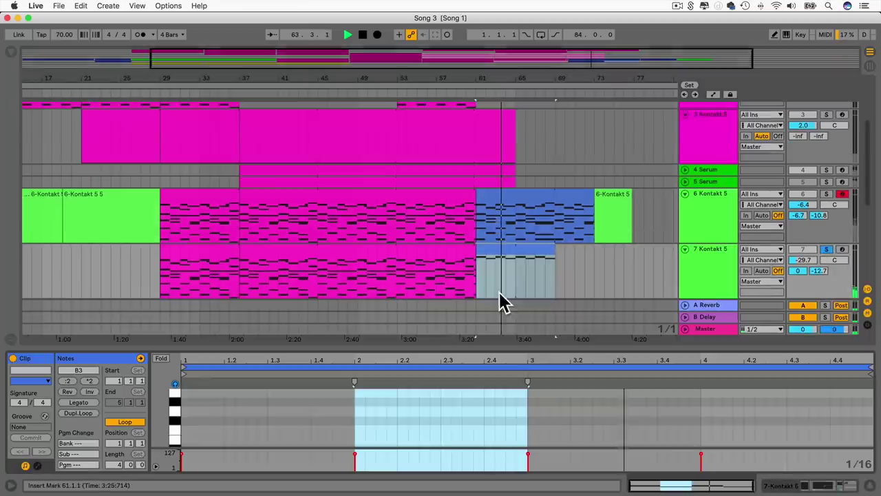
left_click_drag(439, 352, 420, 35)
key("space")
left_click(318, 174)
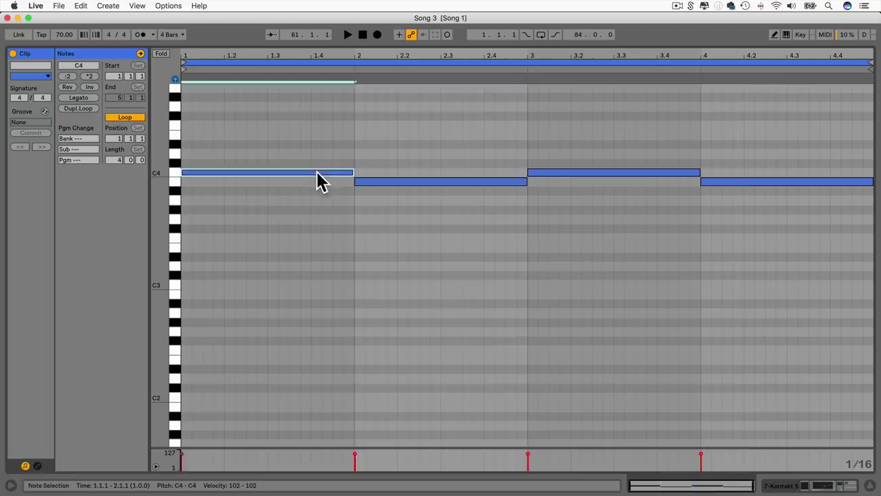
left_click(433, 182)
left_click(584, 174)
left_click(741, 181)
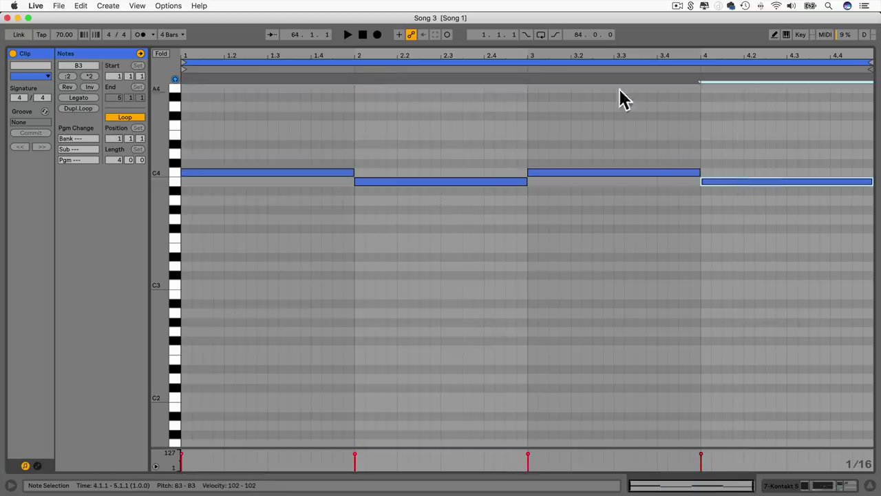
Return to the arrangement, solo 6 Kontakt 5 alongside 7 Kontakt 5, and play them from bar 9 up to bar 13.
left_click_drag(600, 55, 509, 238)
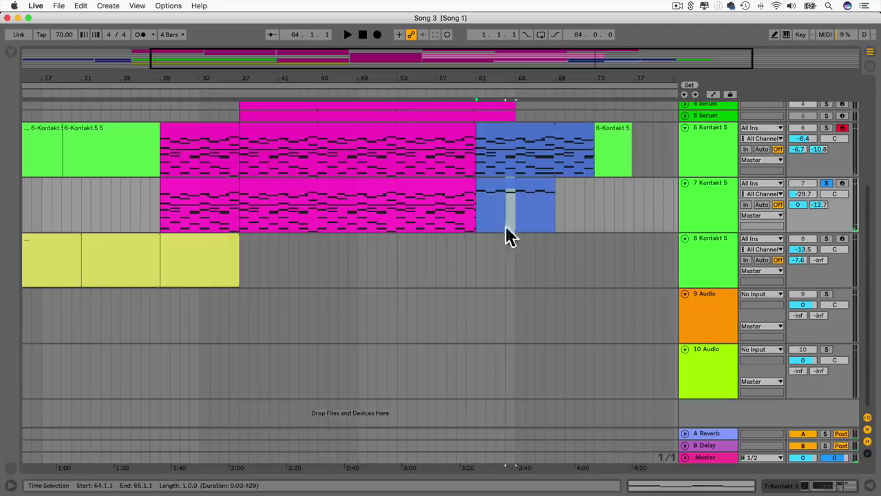
left_click(478, 197)
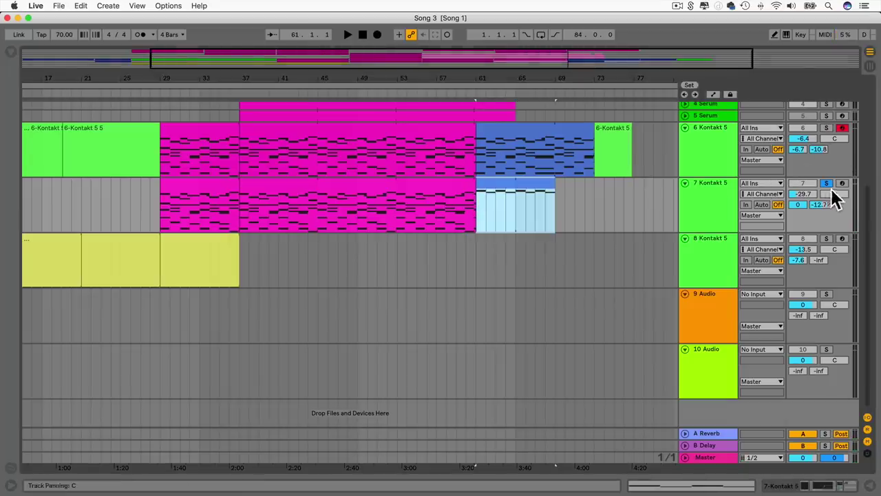
left_click(826, 127)
left_click(480, 137)
scroll(275, 199, "left", 10)
left_click(103, 196)
key("space")
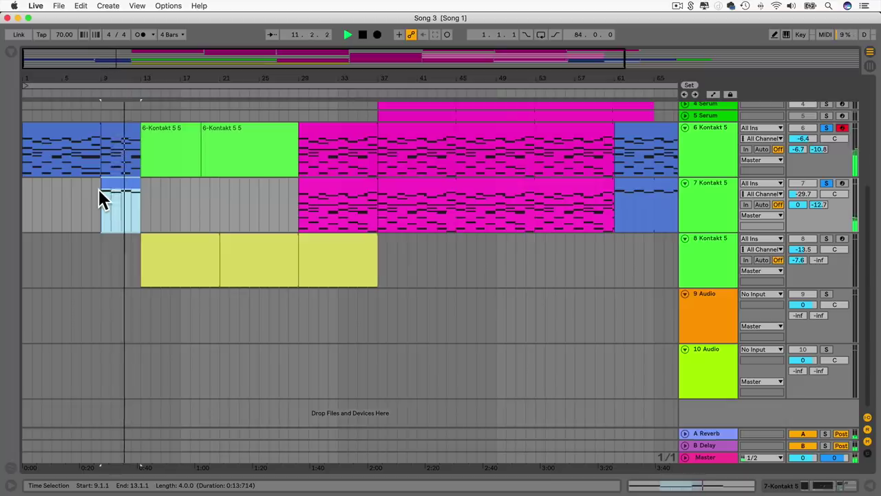
scroll(100, 189, "up", 10)
scroll(100, 190, "right", 5)
scroll(100, 189, "left", 5)
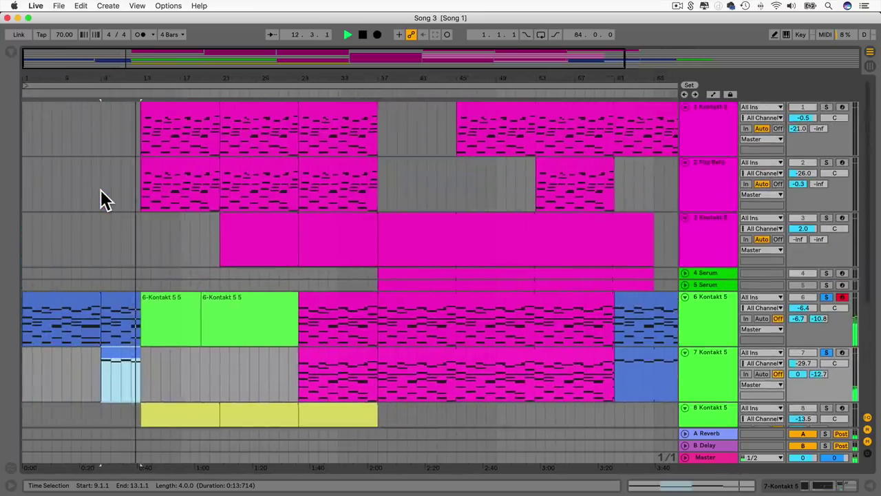
key("space")
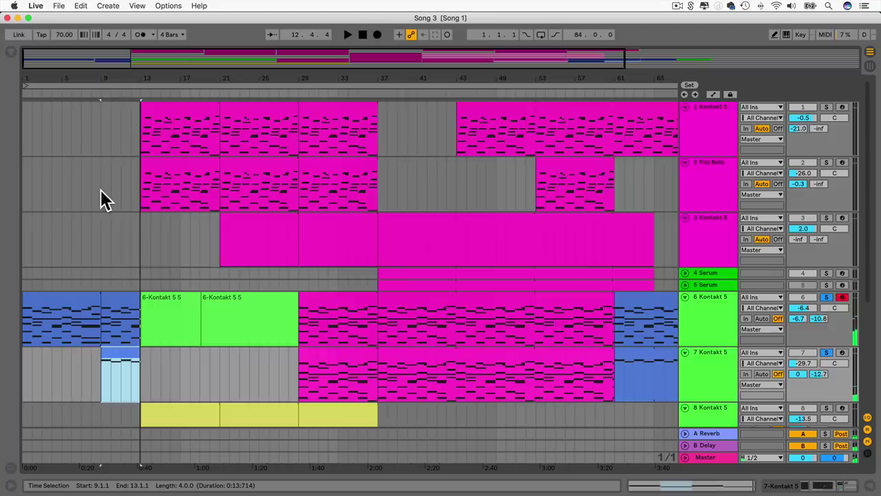
Clear the solos on the Kontakt tracks and zoom out to show the full length of the arrangement.
scroll(122, 195, "down", 5)
scroll(117, 191, "up", 5)
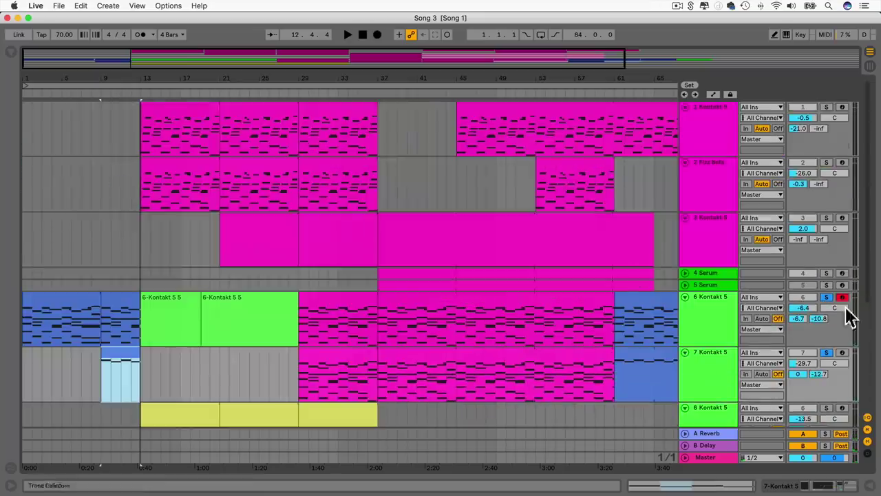
left_click(826, 360)
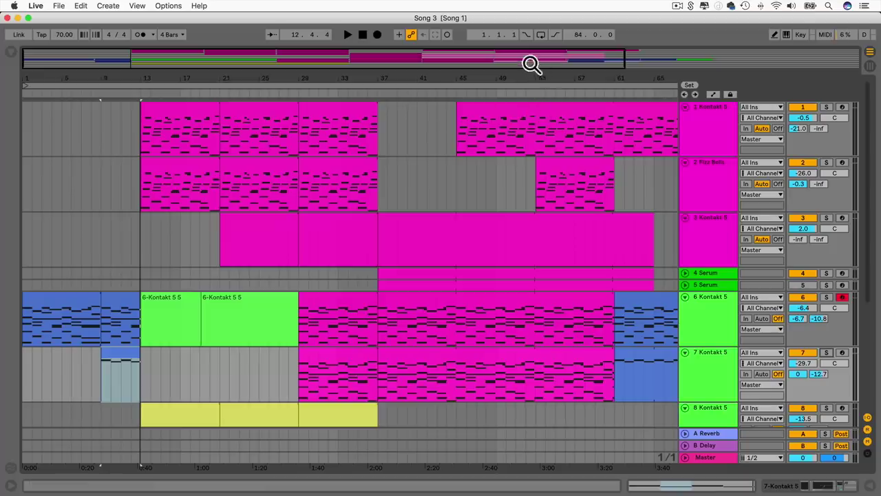
left_click_drag(528, 61, 689, 73)
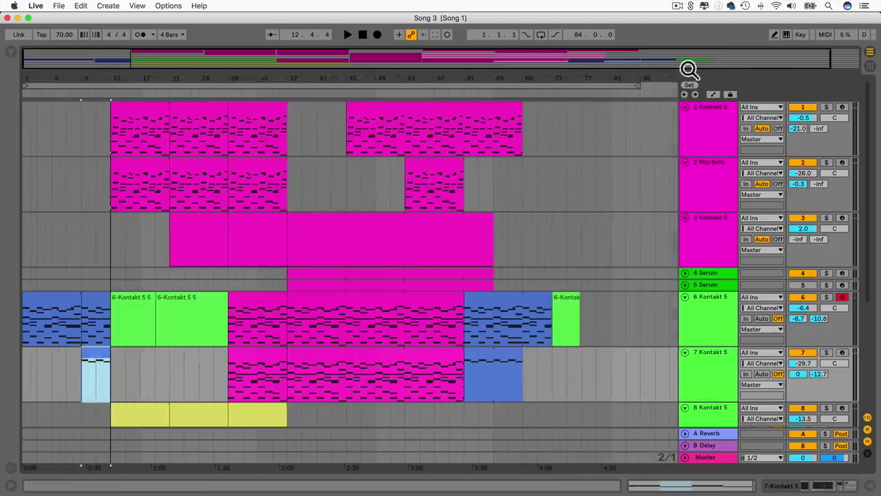
left_click(597, 175)
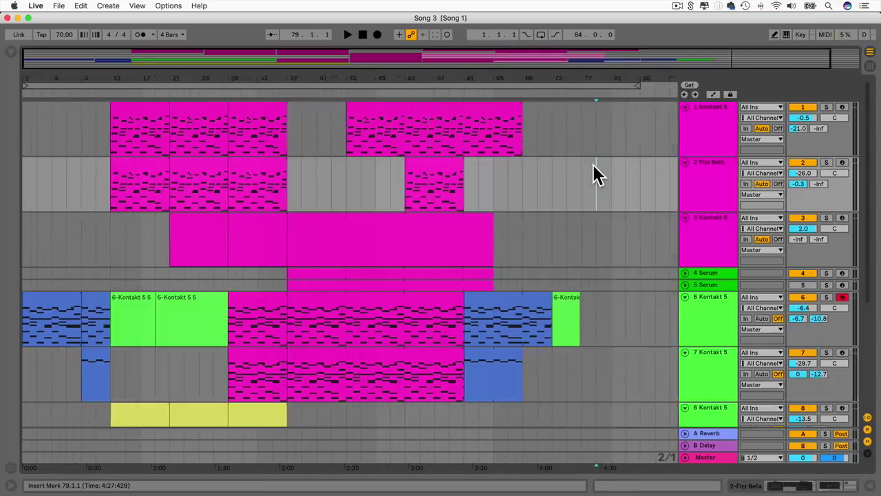
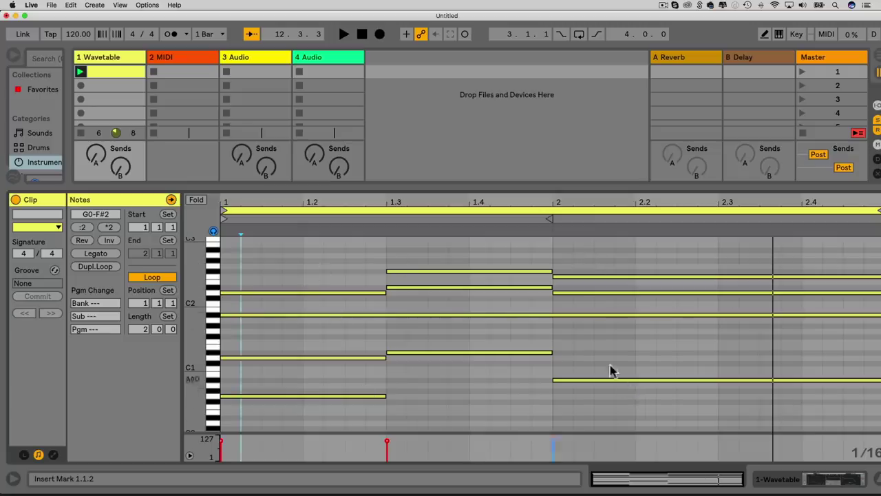
Show the Wavetable device on track 1 and look through its two oscillators, LFO 1 settings and modulation matrix.
left_click_drag(350, 190, 334, 423)
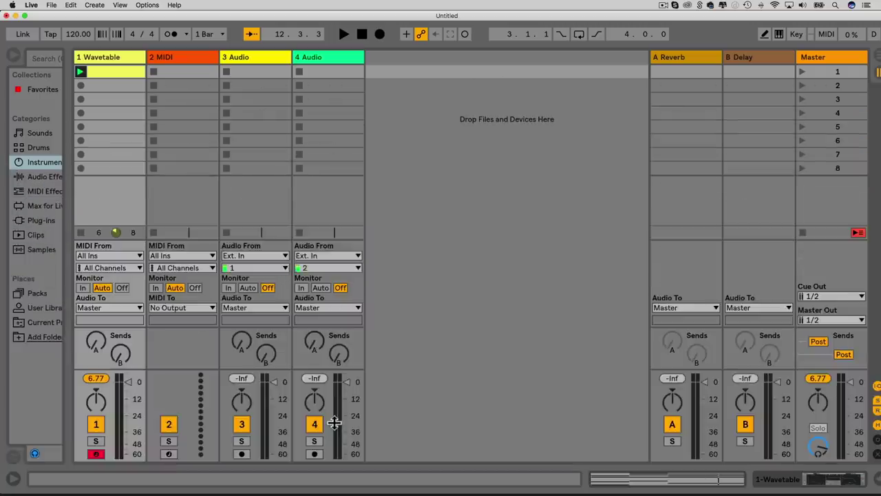
double_click(124, 58)
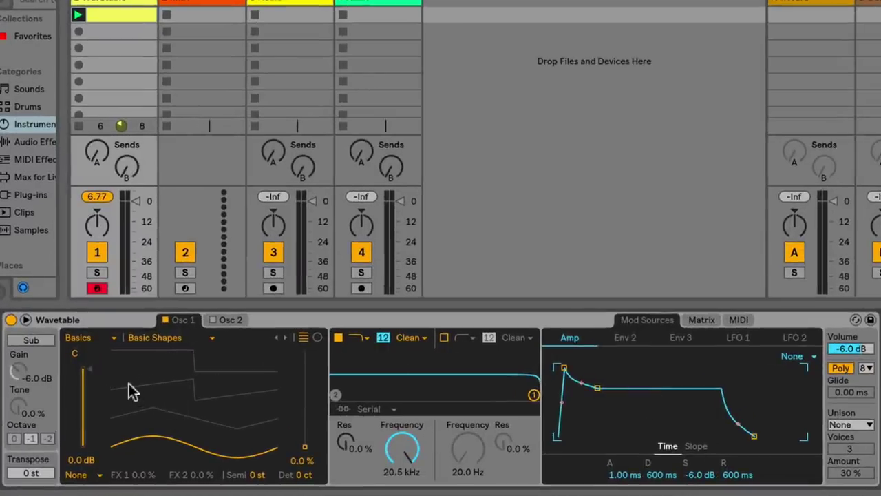
left_click(217, 320)
left_click(183, 320)
left_click(733, 337)
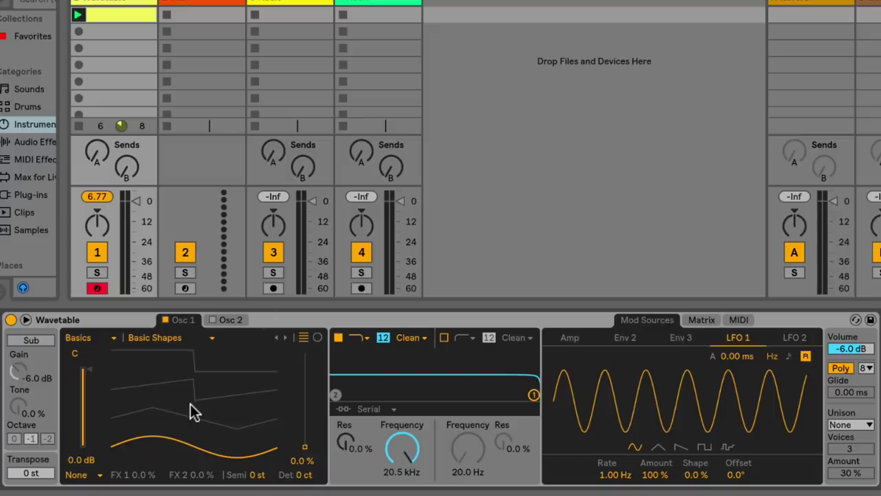
left_click(700, 323)
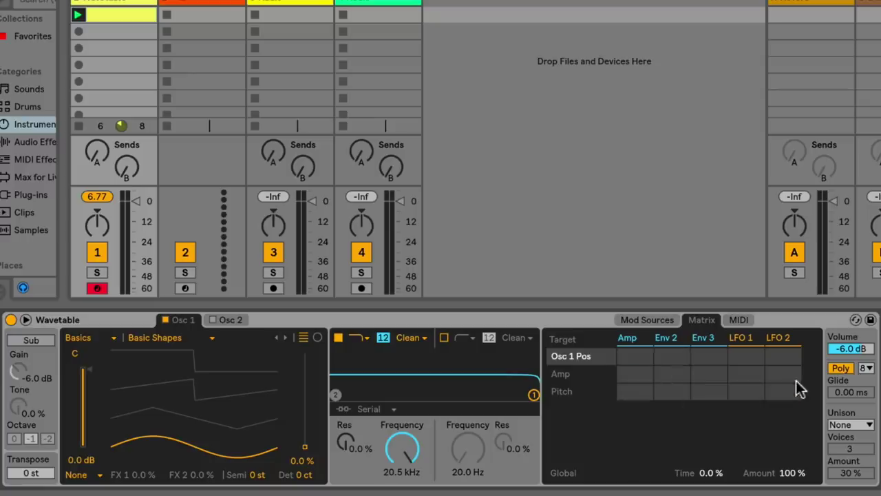
left_click(642, 321)
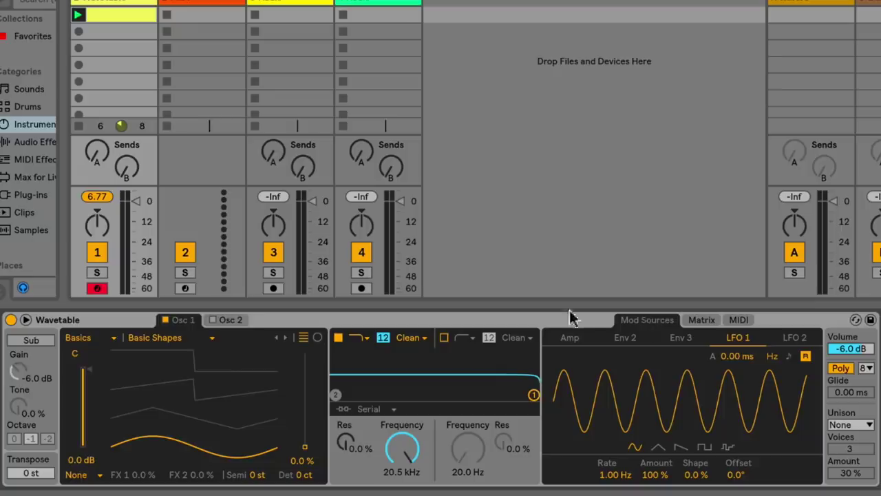
Turn on Wavetable's sub oscillator, compare the sound with and without it, and set its octave to 0.
left_click(31, 342)
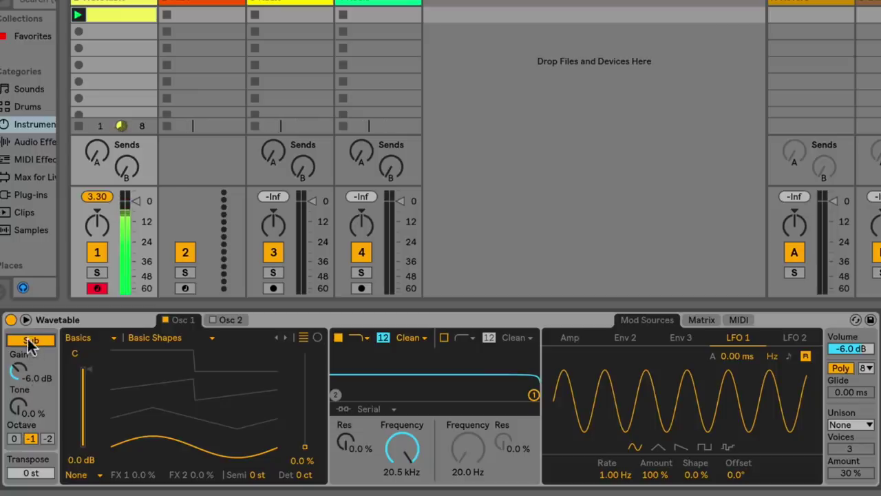
left_click(30, 340)
left_click(31, 341)
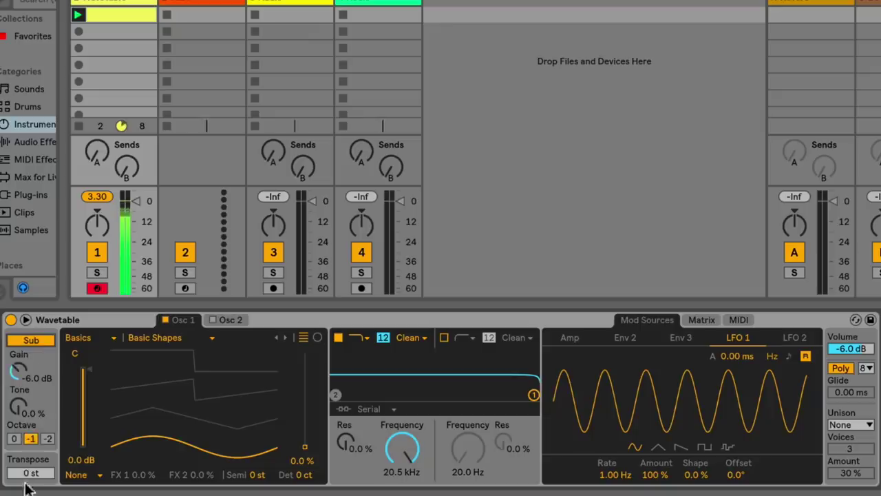
left_click(14, 438)
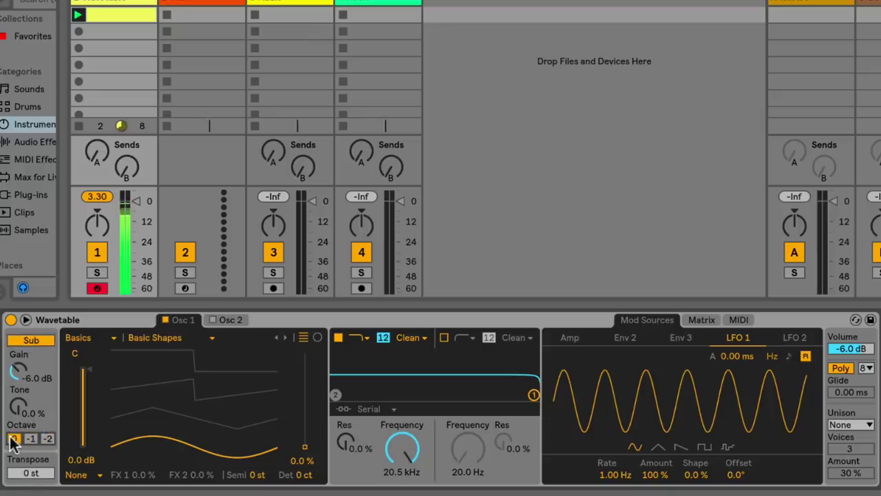
Try out the sub oscillator's tone and transpose controls, and set its tone to 90 % and its gain to -4.3 dB.
mouse_move(20, 412)
left_mouse_down()
mouse_move(21, 396)
mouse_move(19, 420)
left_mouse_up()
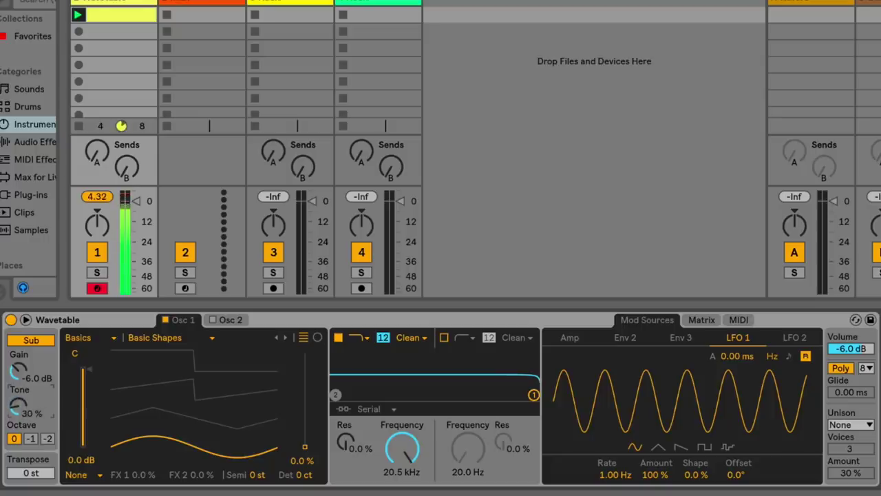
left_click_drag(32, 473, 32, 453)
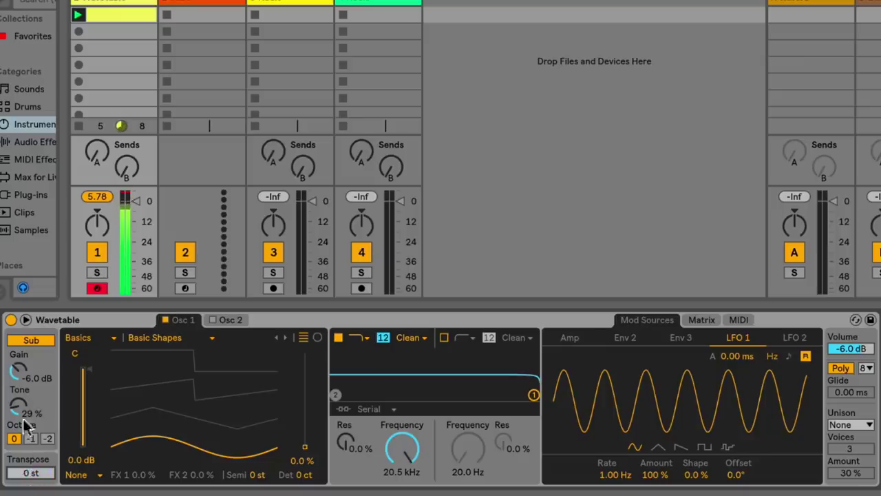
left_click(28, 342)
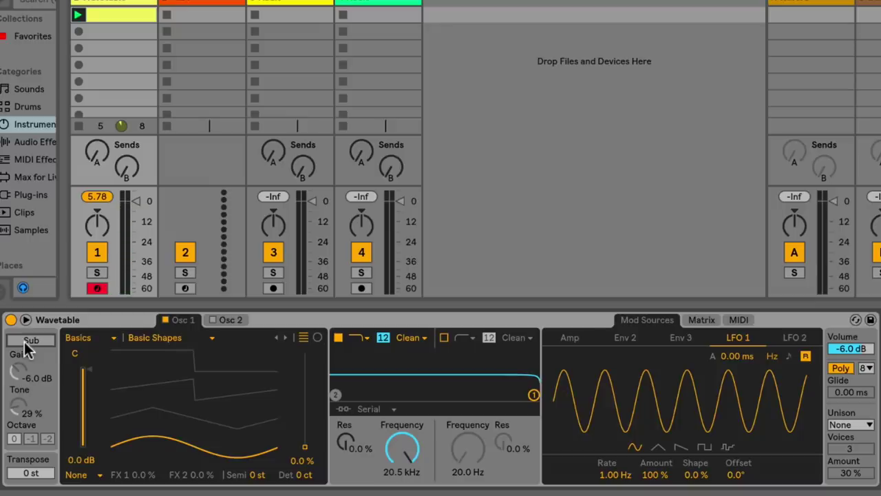
left_click(28, 342)
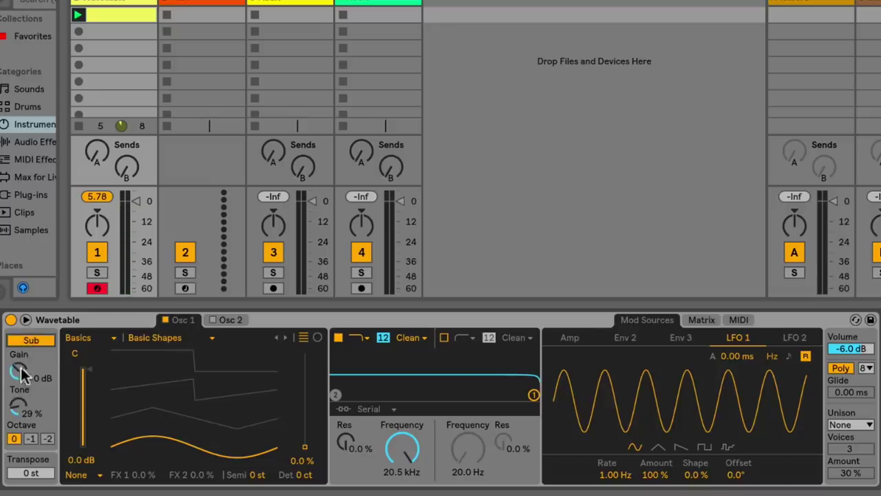
left_click_drag(15, 412, 15, 376)
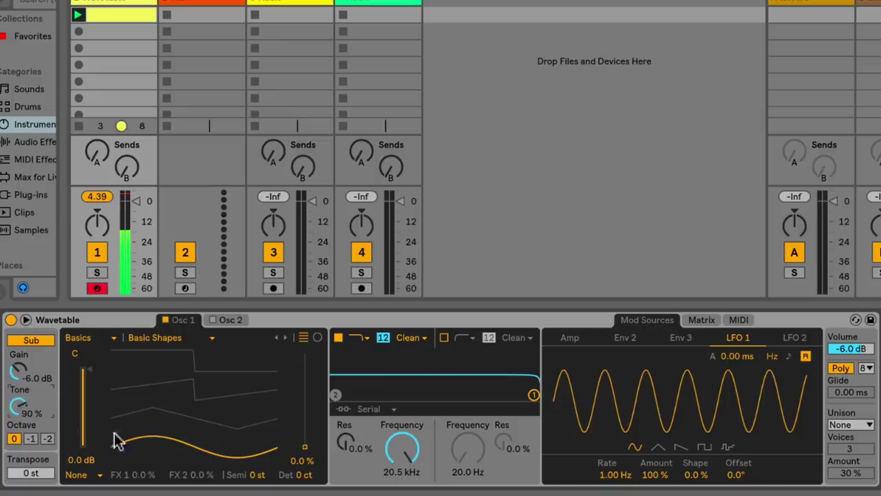
left_click_drag(19, 382, 19, 377)
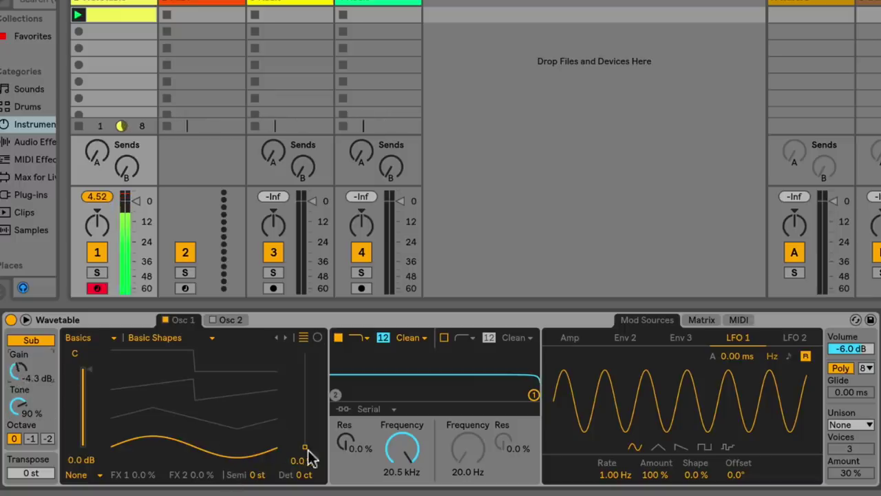
Sweep Osc 1's wavetable position through its basic shapes, lower track 1's volume, and return the position to 0 %.
left_click_drag(305, 446, 304, 353)
left_click_drag(305, 446, 301, 417)
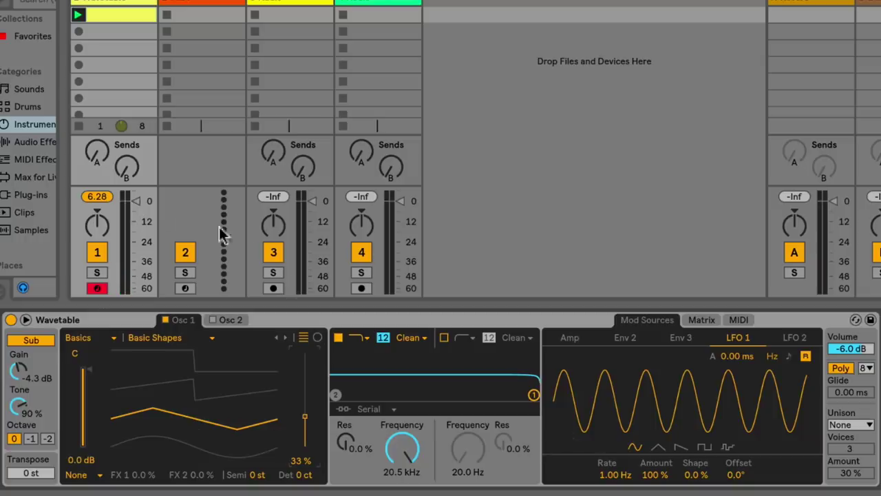
left_click(136, 201)
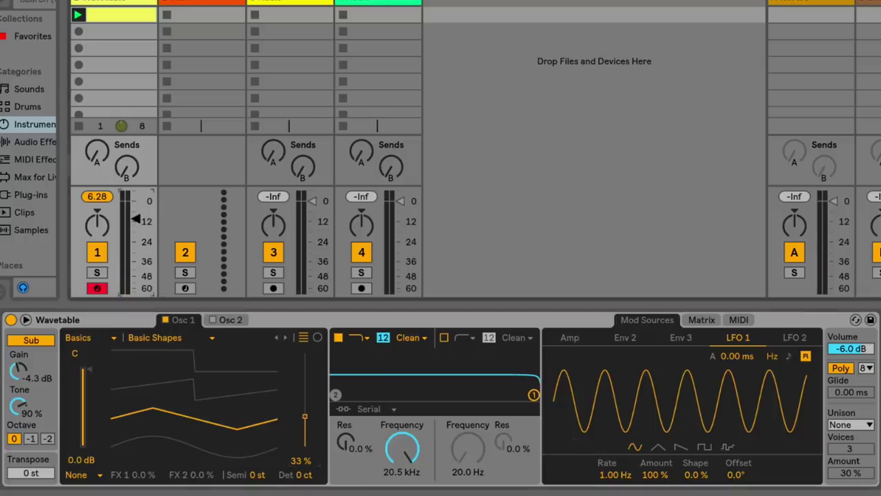
key("ctrl+z")
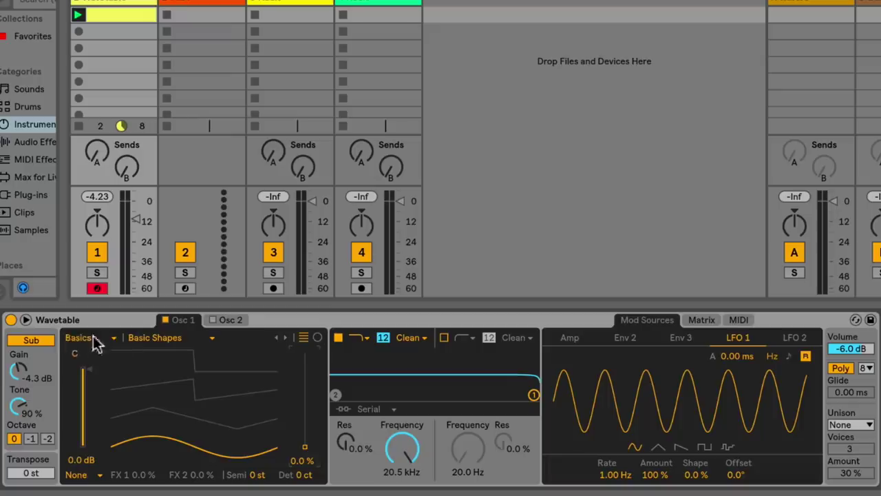
View the wavetable categories available for Osc 1, keeping Basics.
left_click(110, 338)
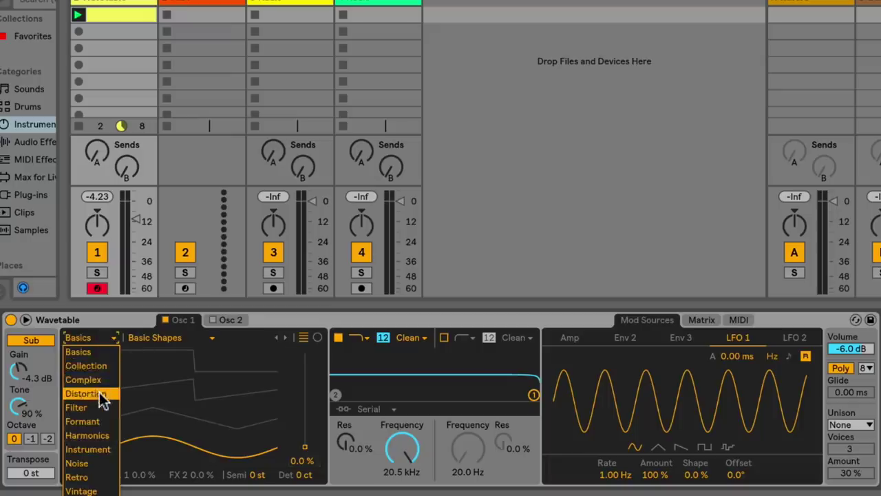
left_click(115, 338)
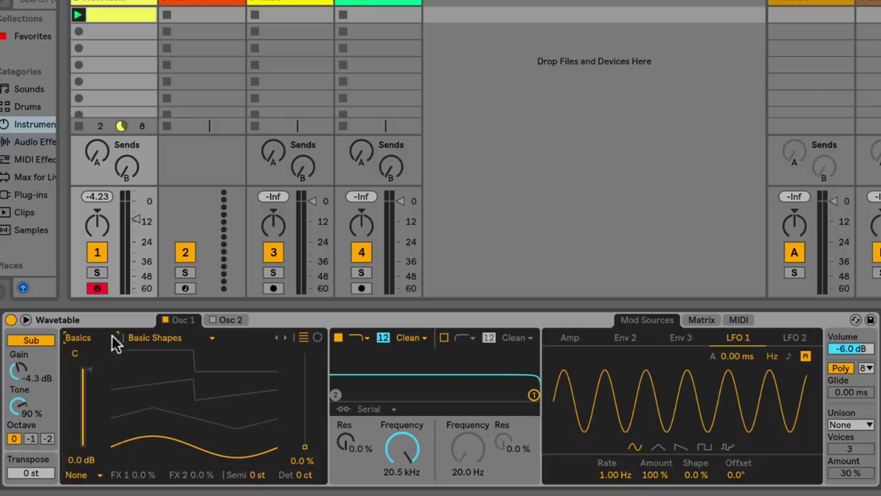
Browse the Basics wavetables, load Harmonic Series for Osc 1, and sweep its wavetable position to 77 %.
left_click(212, 339)
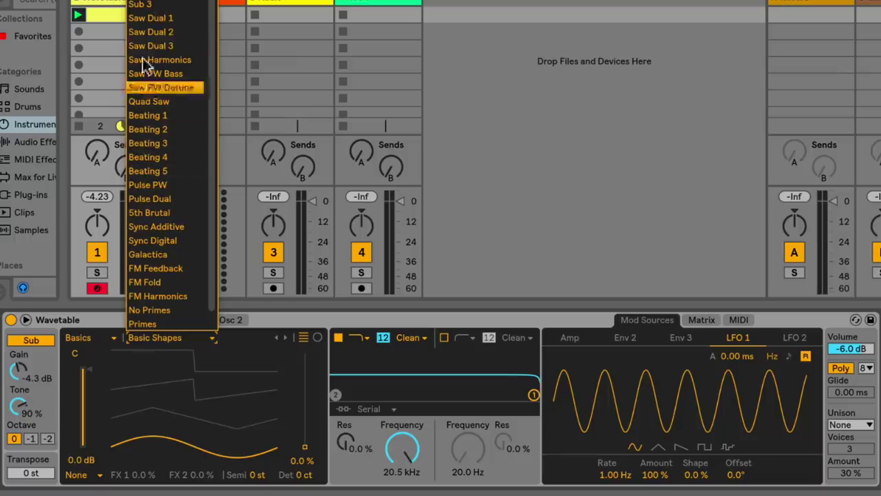
left_click(206, 339)
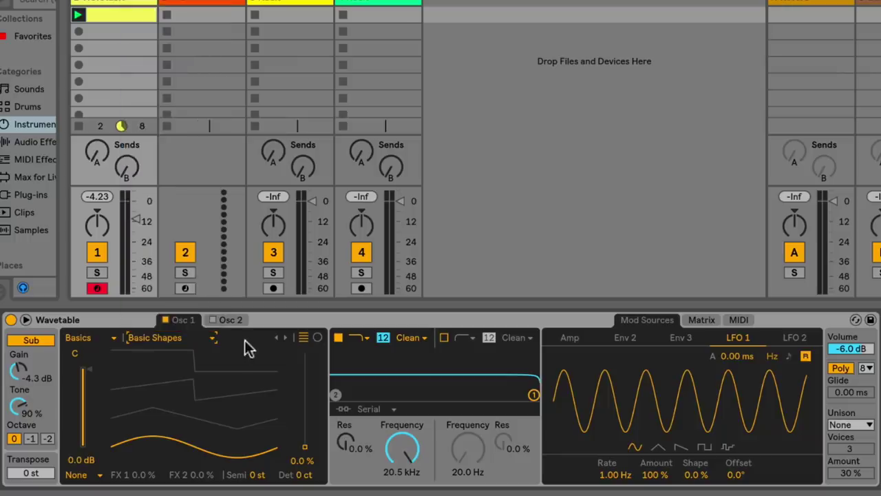
left_click(285, 338)
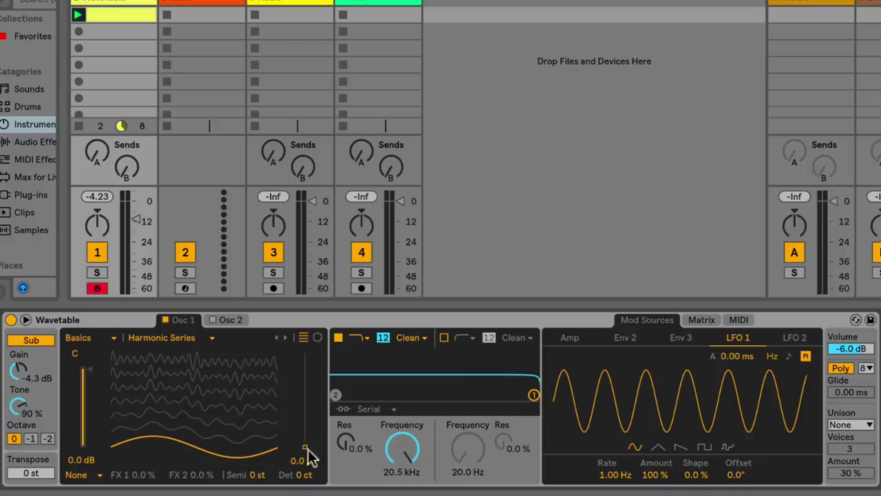
left_click_drag(305, 447, 305, 375)
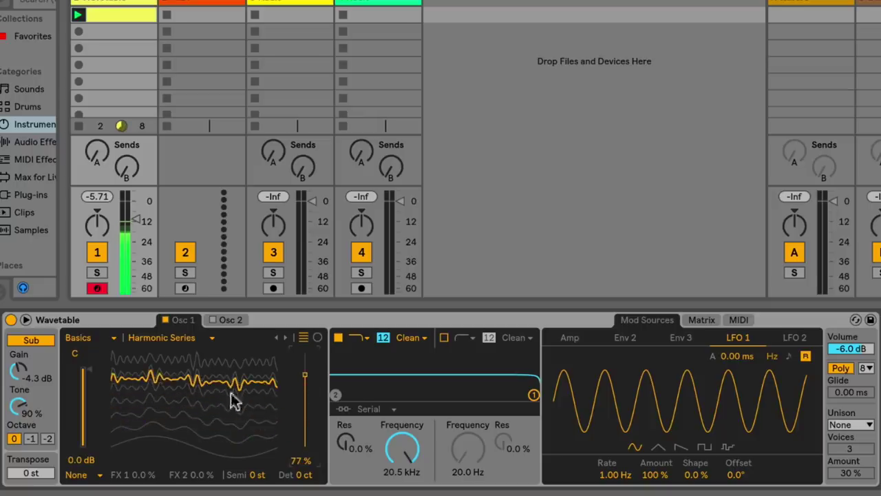
Audition the Sub 1, Sub 2 and Sub 3 wavetables in turn for Osc 1, moving the position to 89 % and 73 %.
left_click(285, 338)
mouse_move(301, 379)
left_mouse_down()
mouse_move(301, 447)
mouse_move(300, 354)
mouse_move(301, 436)
mouse_move(301, 364)
left_mouse_up()
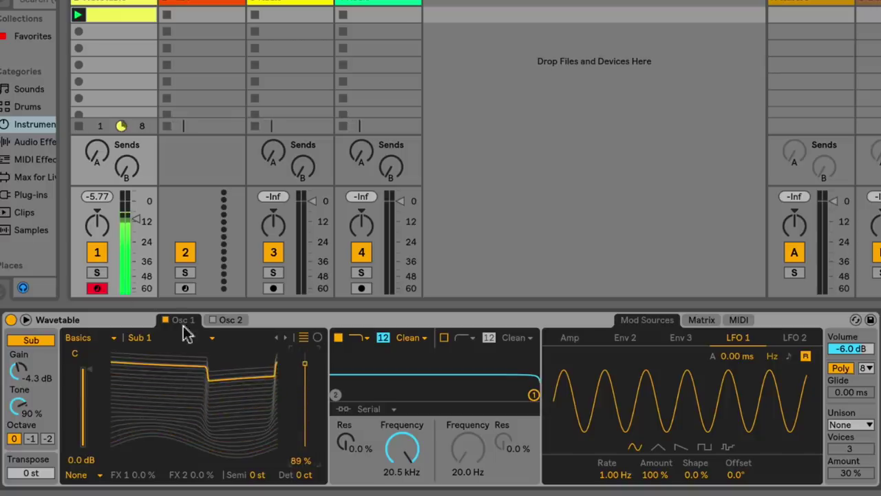
left_click(285, 337)
mouse_move(300, 364)
left_mouse_down()
mouse_move(301, 444)
mouse_move(301, 354)
mouse_move(304, 429)
mouse_move(304, 378)
left_mouse_up()
left_click(285, 337)
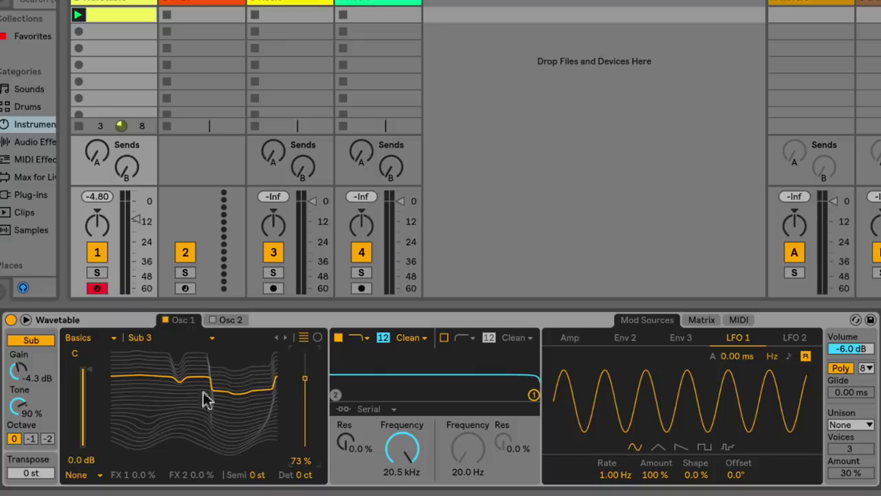
Switch Osc 1's display to the circular view and try Saw Dual 1 and Saw Dual 2, moving the position to 47 %.
left_click(318, 338)
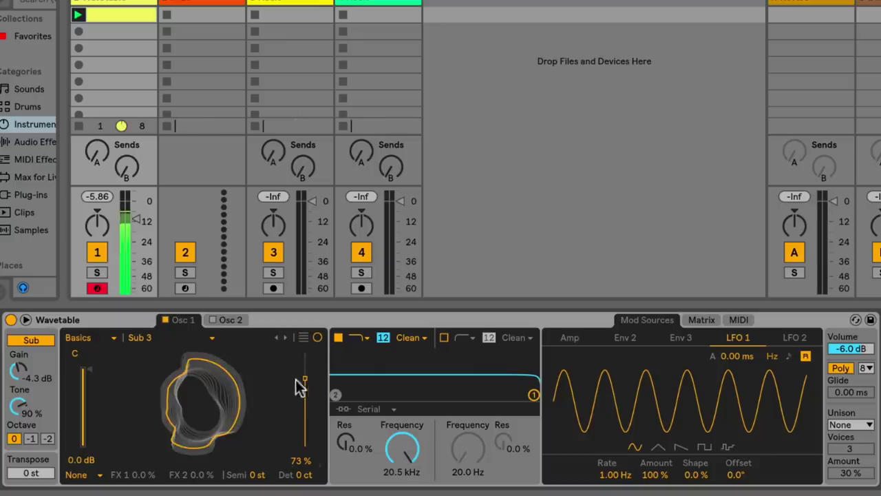
left_click_drag(200, 399, 190, 339)
left_click(285, 337)
mouse_move(305, 363)
left_mouse_down()
mouse_move(305, 435)
mouse_move(305, 354)
mouse_move(305, 411)
mouse_move(305, 370)
left_mouse_up()
left_click(285, 337)
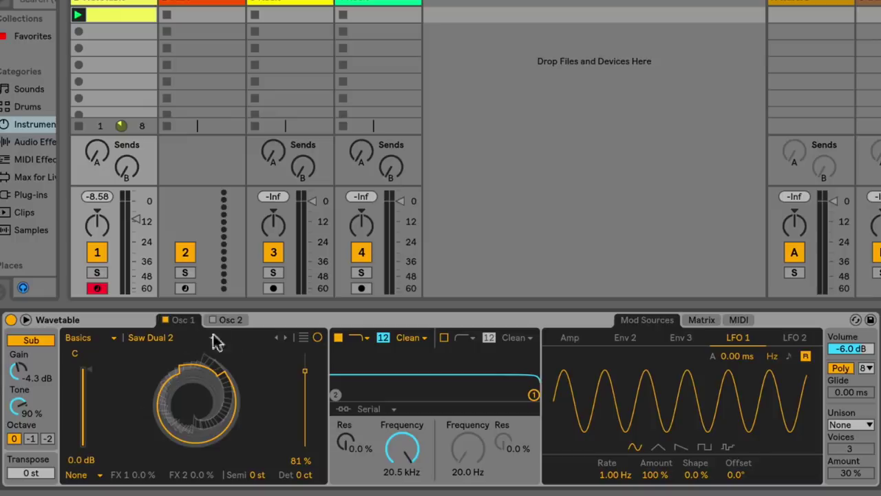
left_click_drag(305, 372, 304, 403)
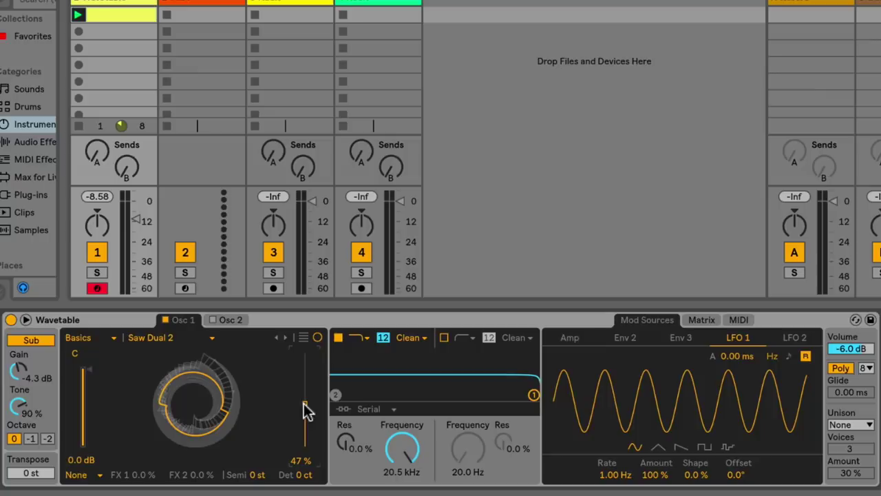
Change Osc 1's wavetable category to Retro, load Sweep Saw 1, and set its position to 38 %.
left_click(100, 337)
left_click(174, 341)
left_click(131, 341)
left_click(107, 343)
left_click(106, 342)
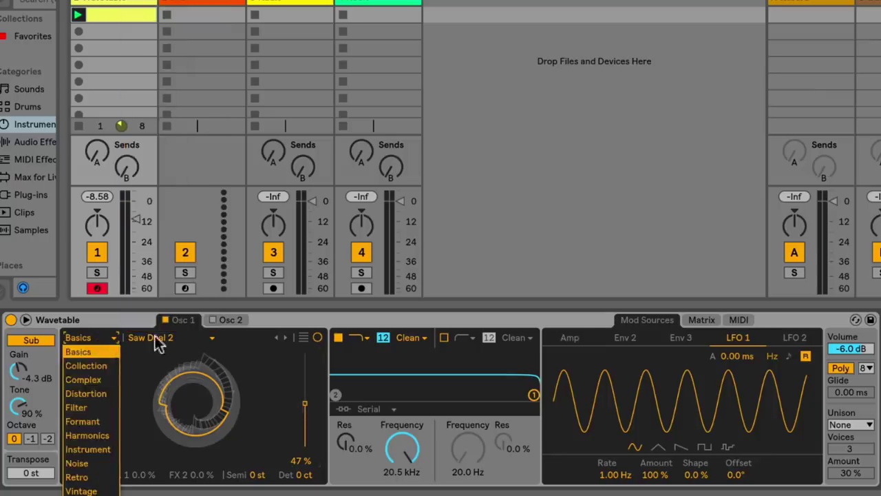
left_click(74, 477)
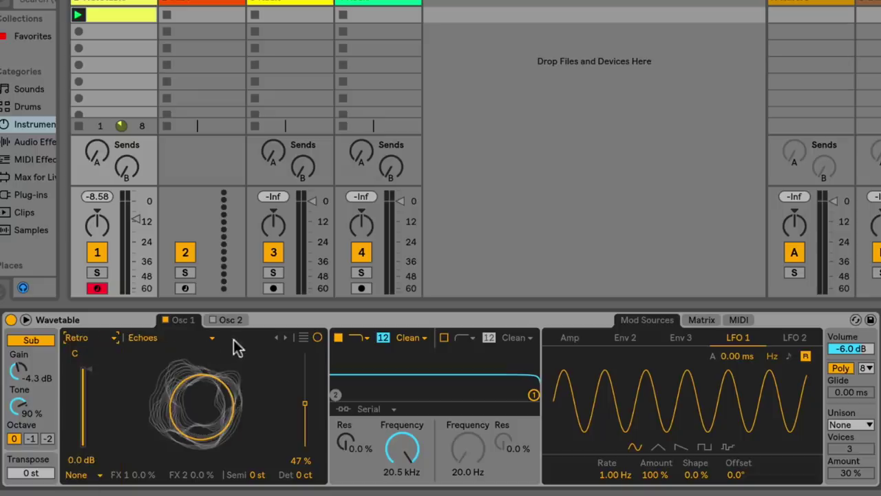
left_click(215, 337)
left_click(186, 297)
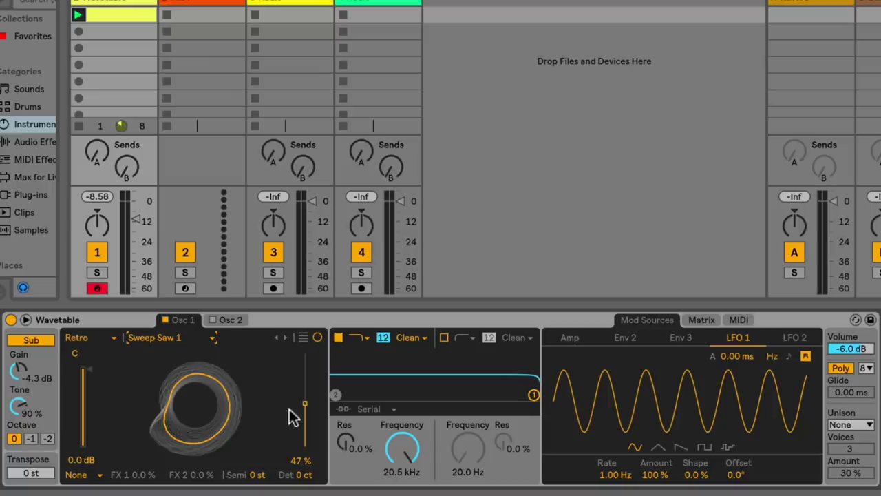
mouse_move(305, 413)
left_mouse_down()
mouse_move(305, 382)
mouse_move(305, 448)
mouse_move(305, 413)
left_mouse_up()
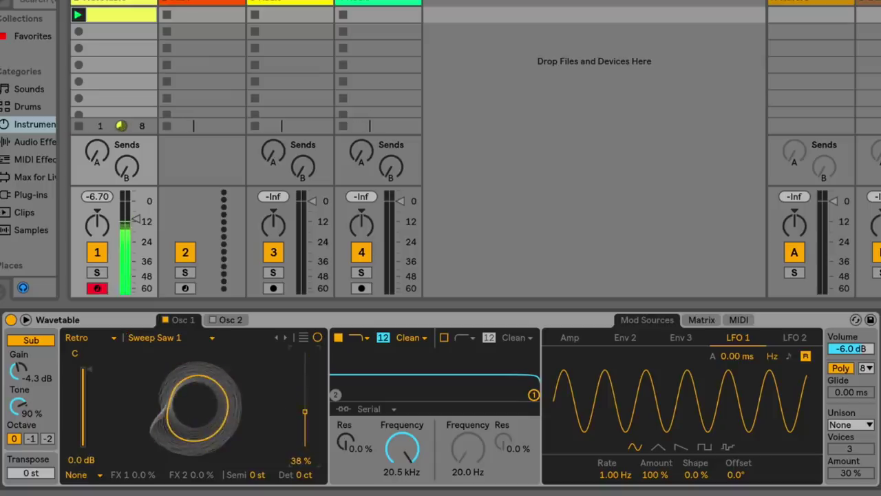
Load the Wind Synth wavetable for Osc 1, restore the stacked waveform display, and set the position to 65 %.
left_click(283, 337)
left_click(283, 336)
left_click_drag(305, 413, 305, 384)
left_click(303, 337)
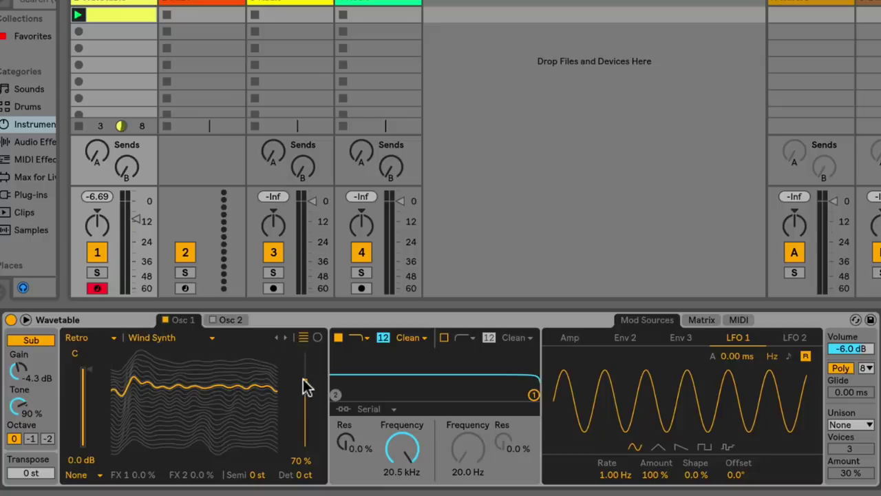
left_click_drag(305, 387, 305, 386)
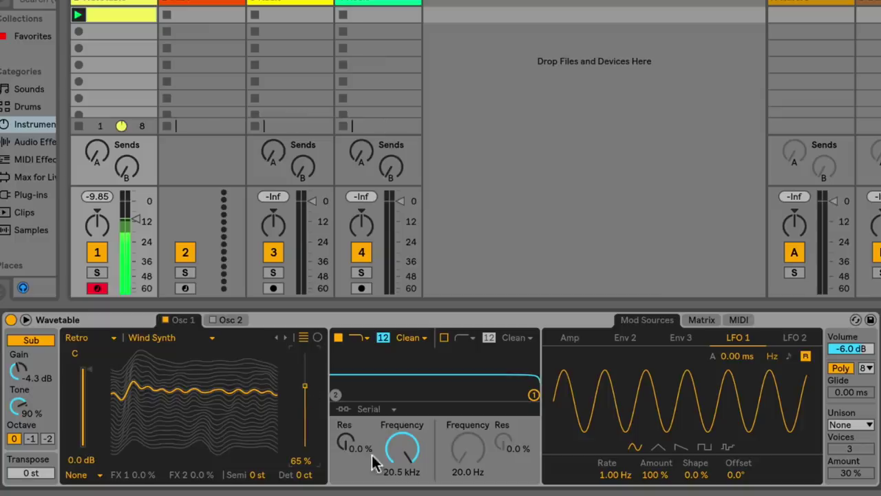
Try filter 1 at 137 Hz with 37 % resonance, and compare the sound with the filter off and on.
left_click_drag(394, 444, 396, 486)
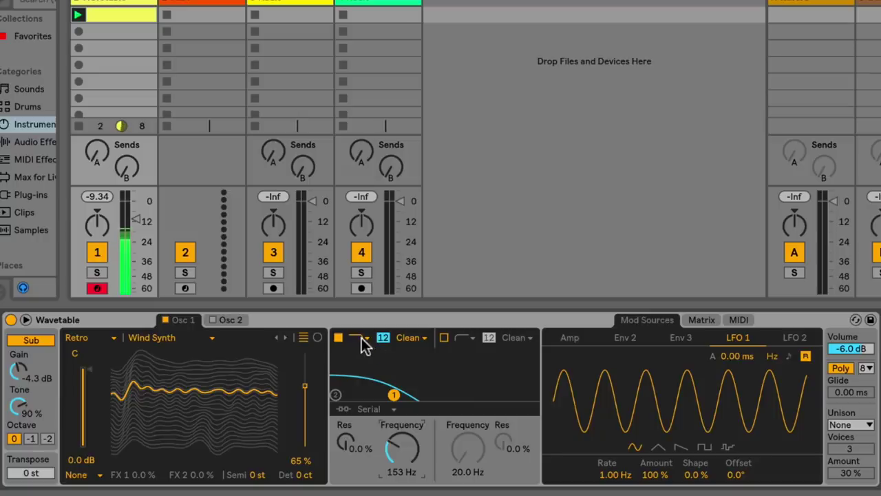
left_click_drag(402, 449, 345, 396)
mouse_move(404, 467)
left_mouse_down()
mouse_move(403, 431)
mouse_move(403, 481)
left_mouse_up()
left_click_drag(345, 444, 345, 465)
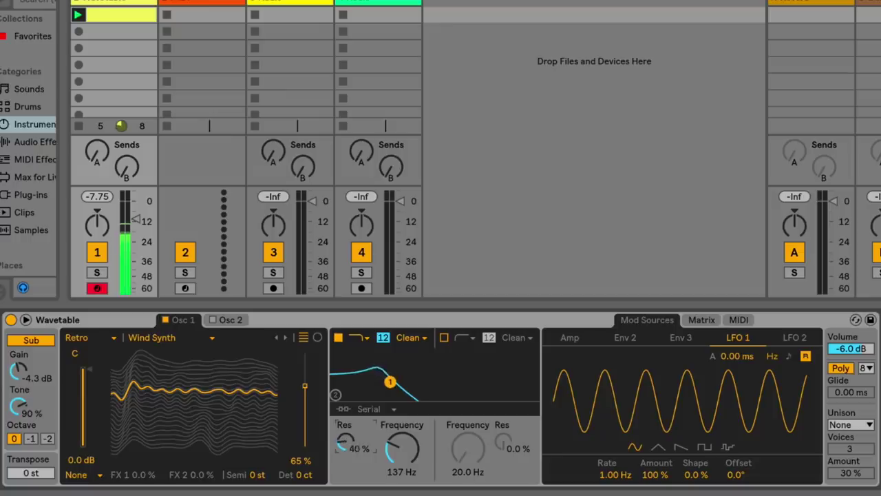
left_click(339, 338)
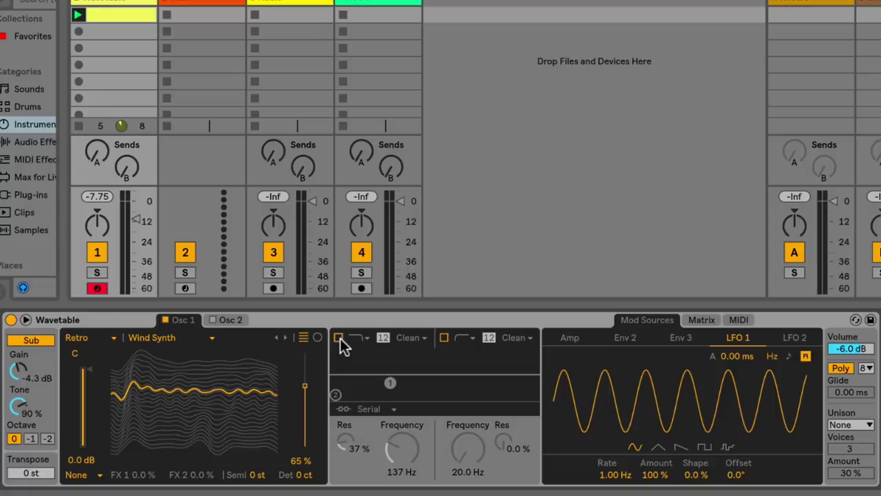
left_click(340, 338)
Set filter 1 to 1.11 kHz with 60 % resonance, and Osc 1's wavetable position to 20 %.
left_click_drag(403, 451, 402, 422)
left_click_drag(306, 386, 305, 429)
left_click_drag(402, 447, 402, 421)
left_click_drag(344, 444, 344, 428)
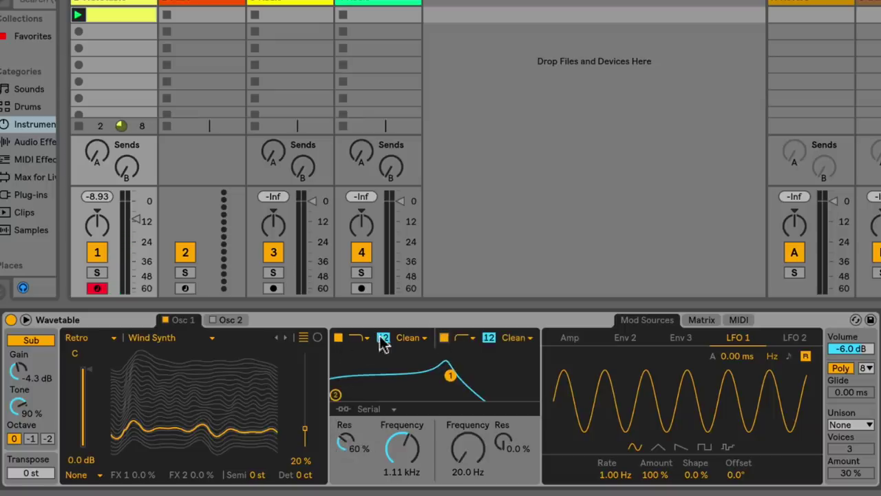
View the circuit types and slopes available for both filters, keeping Clean and 12 dB.
left_click(418, 339)
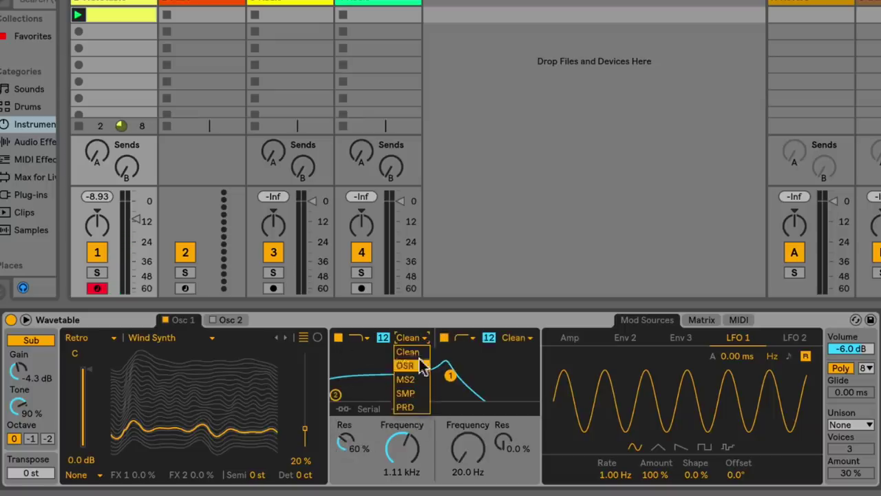
left_click(422, 343)
left_click(511, 340)
left_click(491, 341)
left_click(489, 339)
left_click(493, 344)
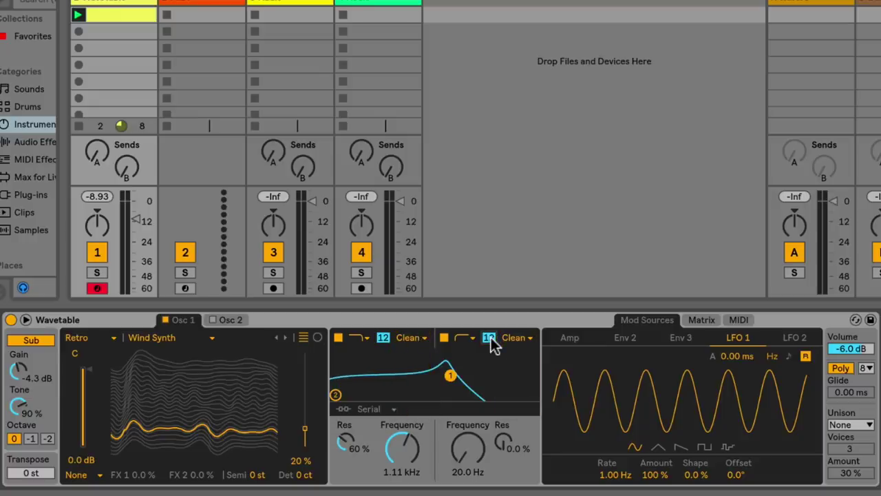
left_click(523, 339)
left_click(525, 340)
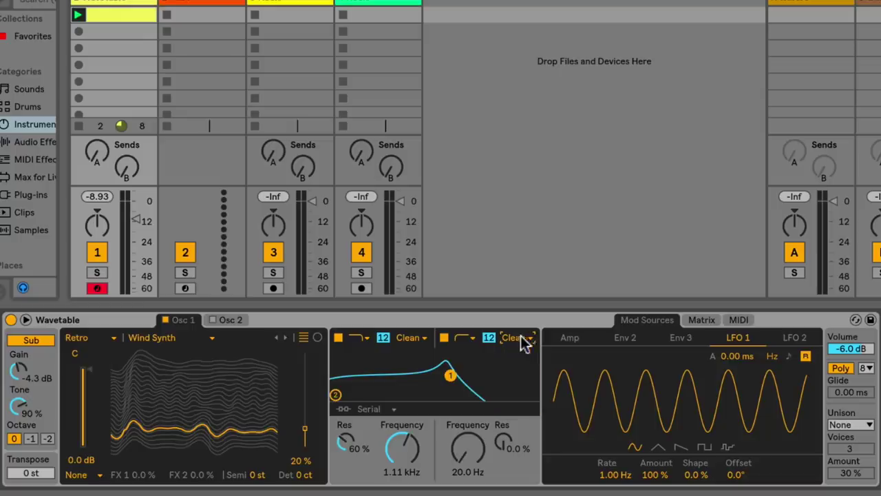
Try filter 2 as a high-pass with its frequency raised to 890 Hz.
left_click(464, 338)
left_click(466, 378)
left_click_drag(468, 448, 468, 462)
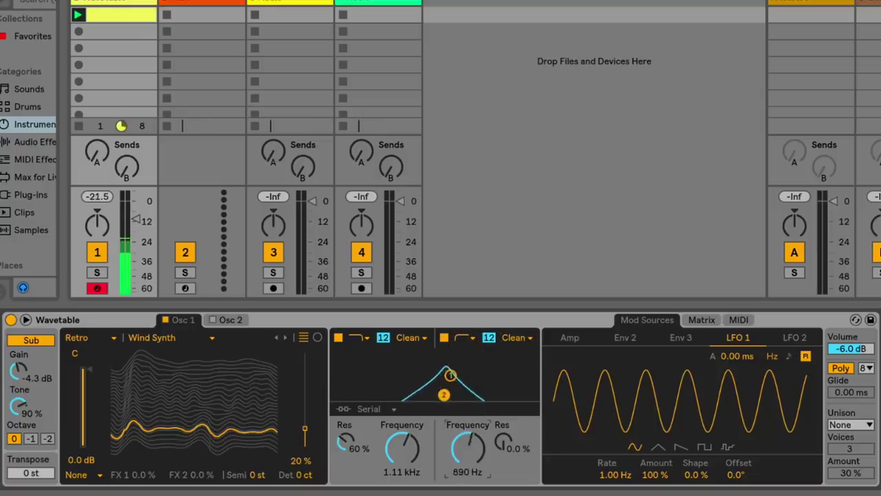
Sweep both filters together, turn off filter 2 at 110 Hz, and set filter 1's frequency to 331 Hz.
left_click_drag(410, 448, 435, 458)
left_click_drag(383, 441, 383, 455)
left_click_drag(435, 375, 443, 366)
left_click(444, 337)
mouse_move(413, 448)
left_mouse_down()
mouse_move(413, 476)
mouse_move(414, 464)
left_mouse_up()
mouse_move(418, 376)
left_mouse_down()
mouse_move(540, 366)
mouse_move(416, 375)
left_mouse_up()
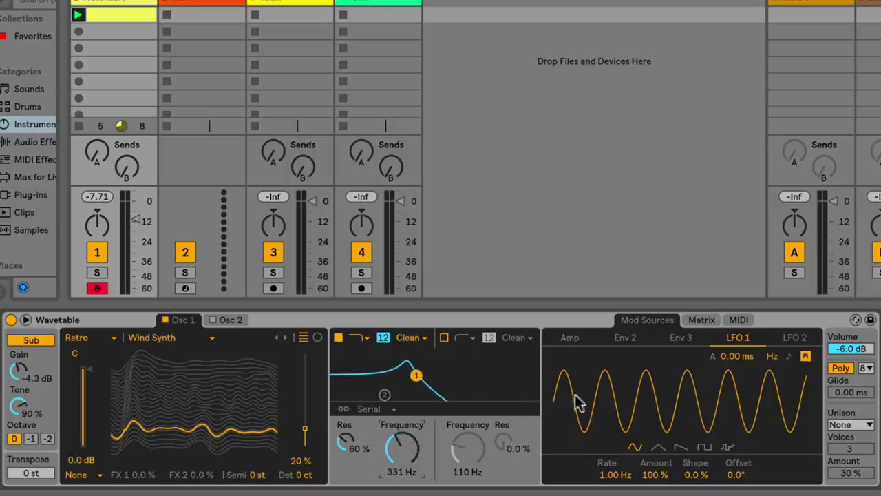
Try modulating Osc 1's position in the matrix with LFO 1 at 58 and LFO 2 at -100, and reset both amounts.
left_click(703, 321)
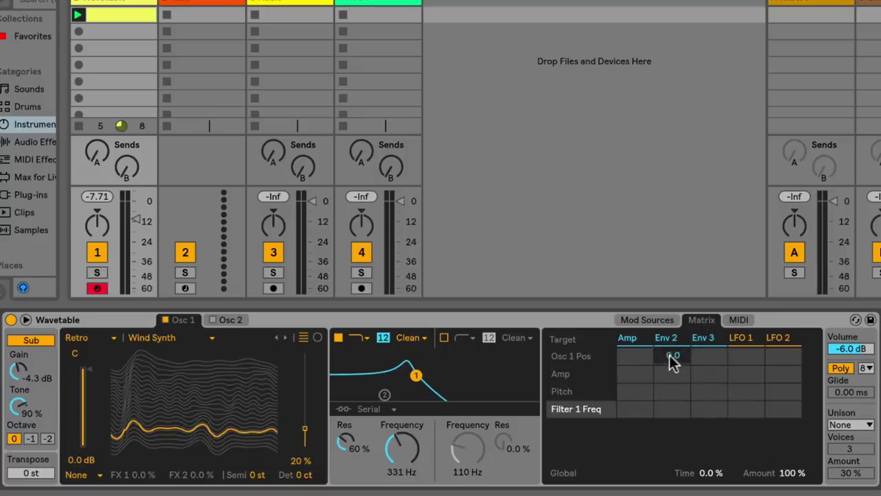
left_click_drag(746, 356, 746, 316)
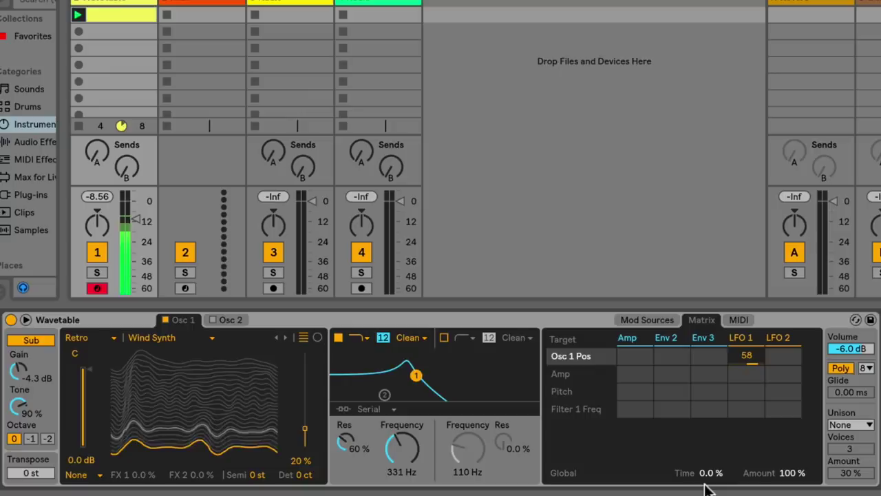
left_click_drag(783, 357, 783, 427)
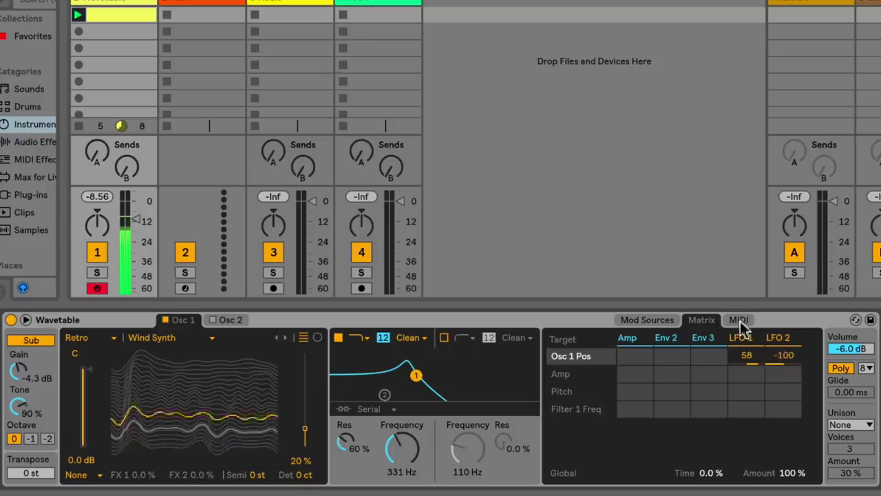
double_click(790, 358)
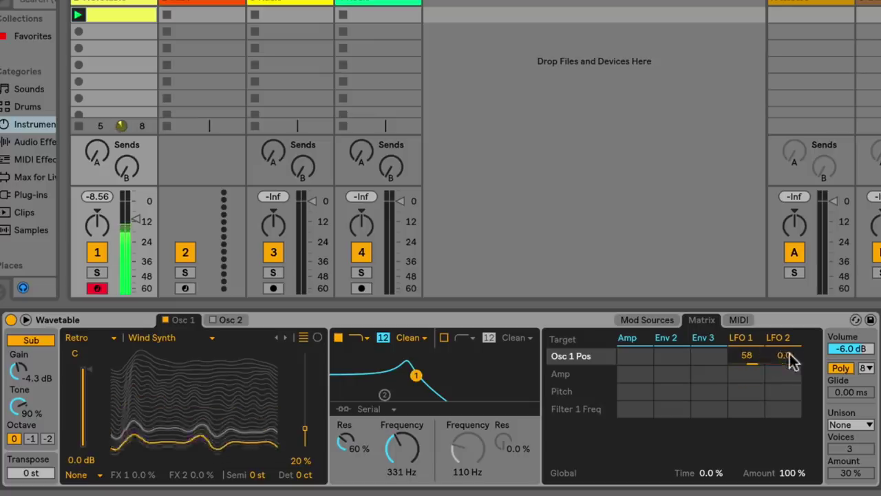
double_click(747, 356)
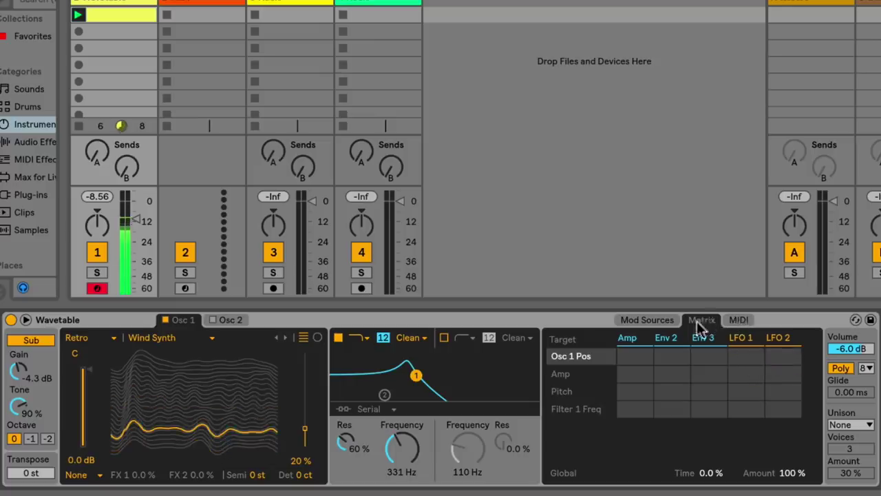
Switch LFO 1 to tempo-synced timing with a rate of 1/8.
left_click(647, 320)
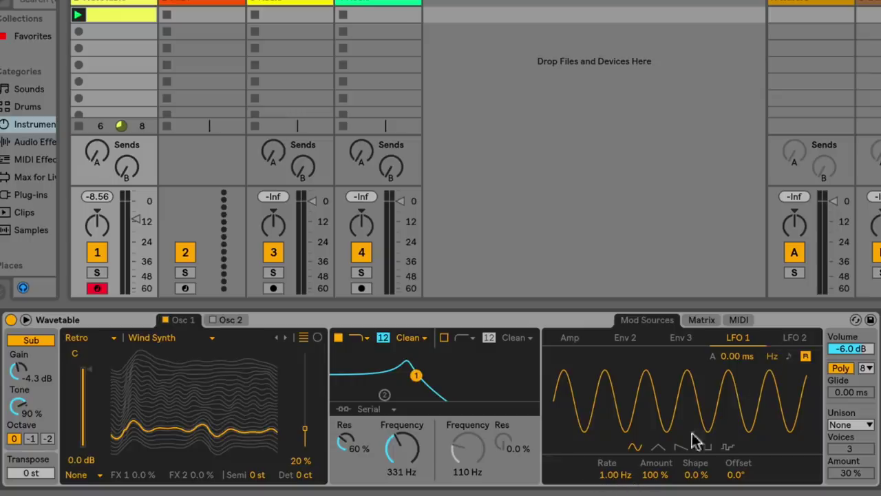
left_click(789, 358)
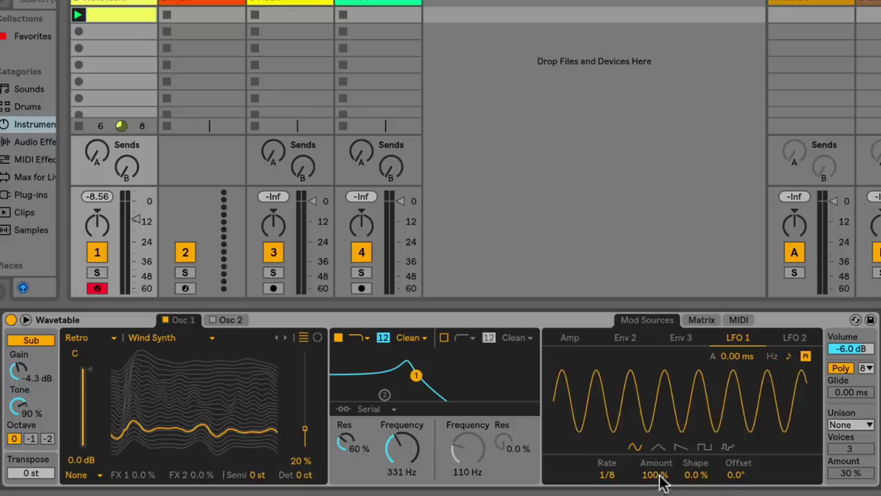
left_click_drag(609, 479, 610, 478)
Try LFO 1's triangle, saw and square waveforms, and return it to sine.
left_click(657, 447)
left_click(680, 447)
left_click(705, 448)
left_click(681, 448)
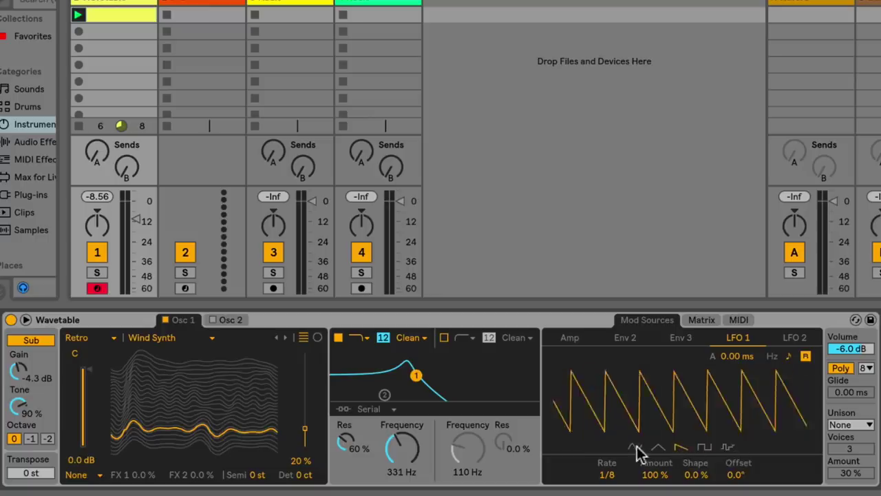
left_click(635, 448)
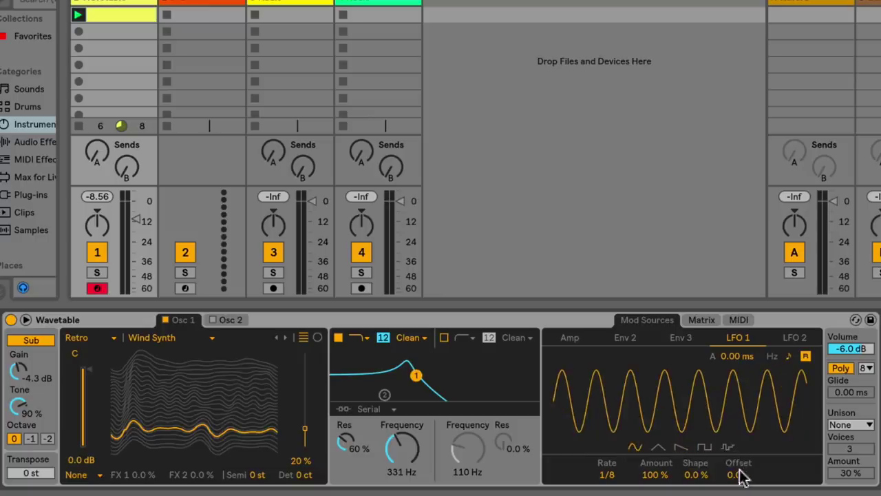
Toggle the metronome and try modulating Osc 1's position with LFO 1 in the matrix, resetting the amount to 0.
left_click(703, 324)
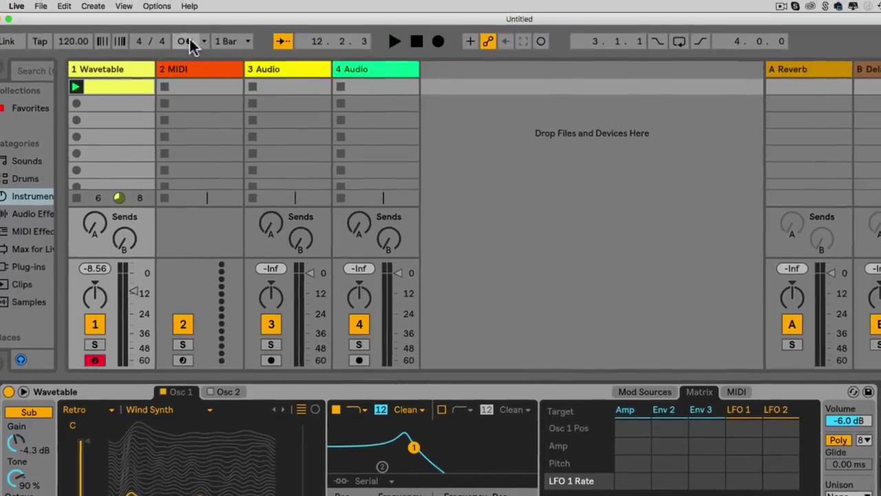
left_click(190, 41)
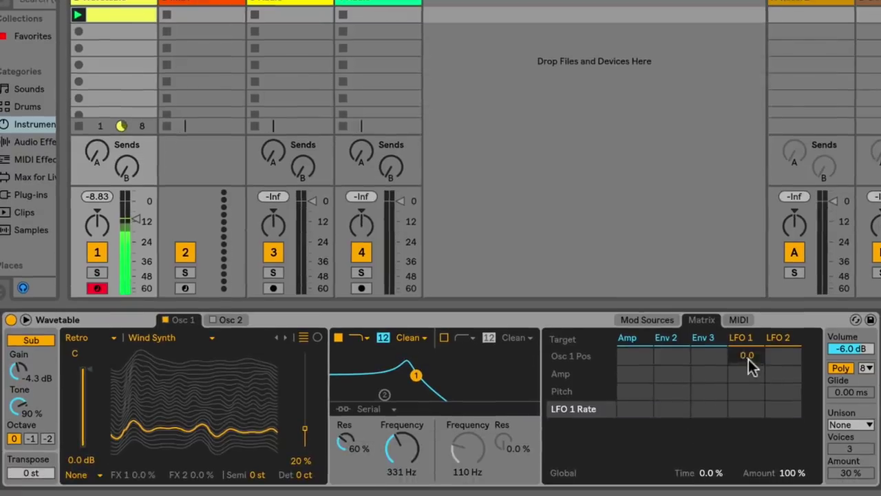
left_click_drag(749, 359, 748, 297)
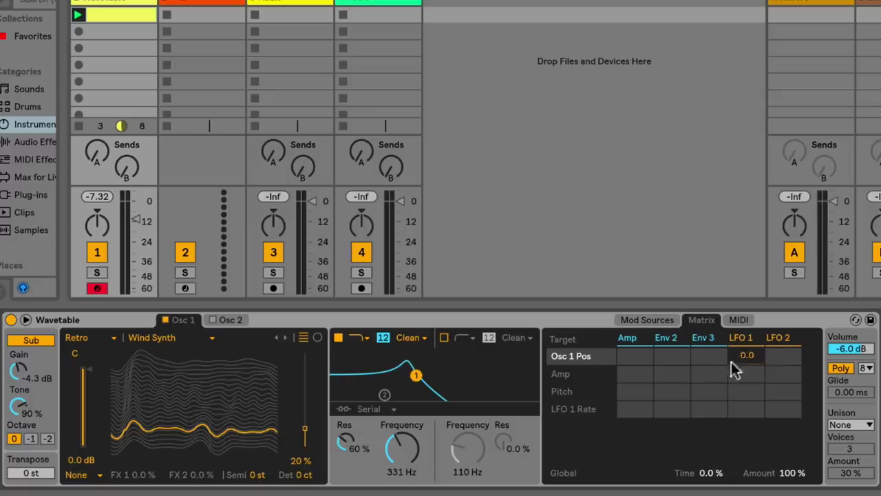
Try LFO 1 as a modulation source for Amp in the matrix, raising the amount to 100.
left_click_drag(745, 374, 745, 347)
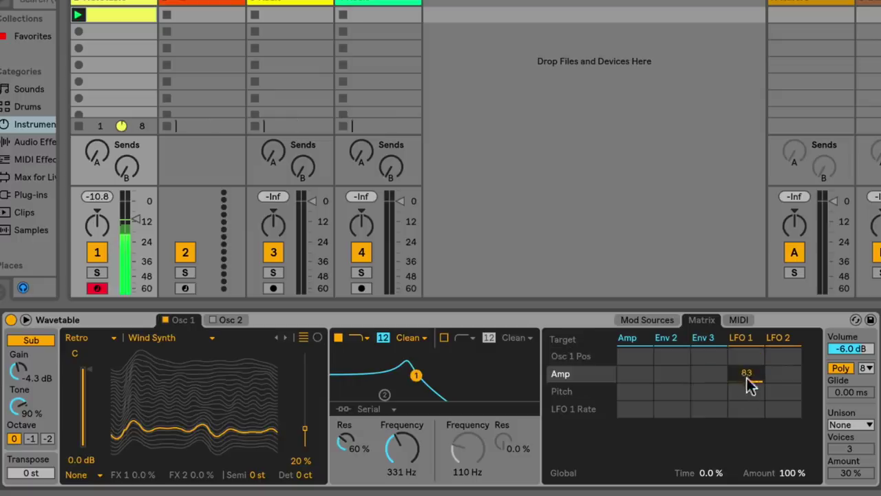
left_click_drag(748, 379, 748, 358)
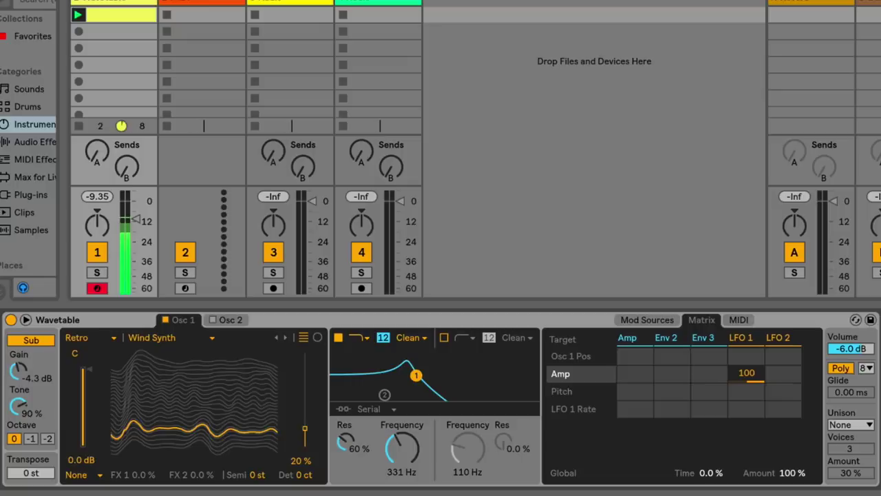
left_click_drag(747, 373, 747, 384)
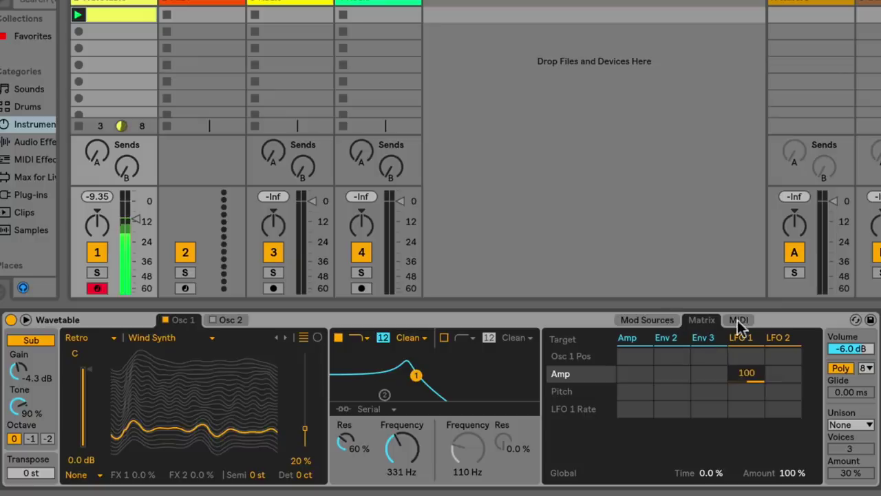
Switch LFO 2 to tempo-synced timing with a rate of 1/6.
left_click(655, 321)
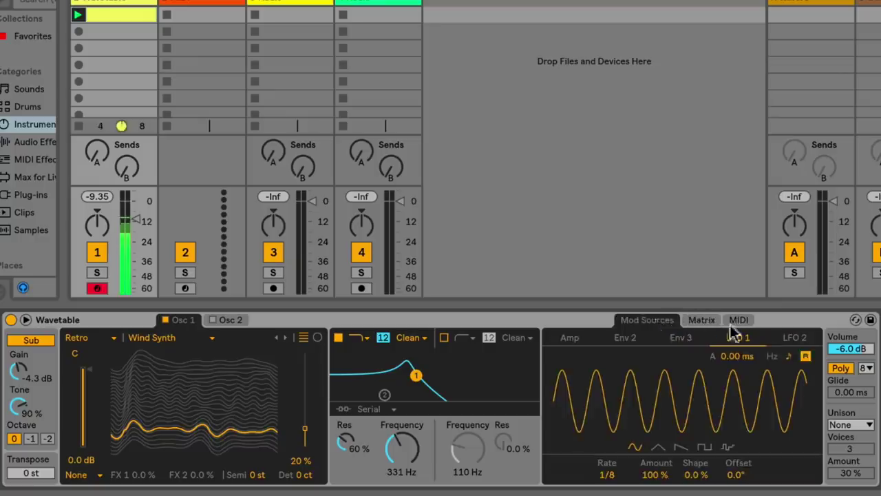
left_click(797, 339)
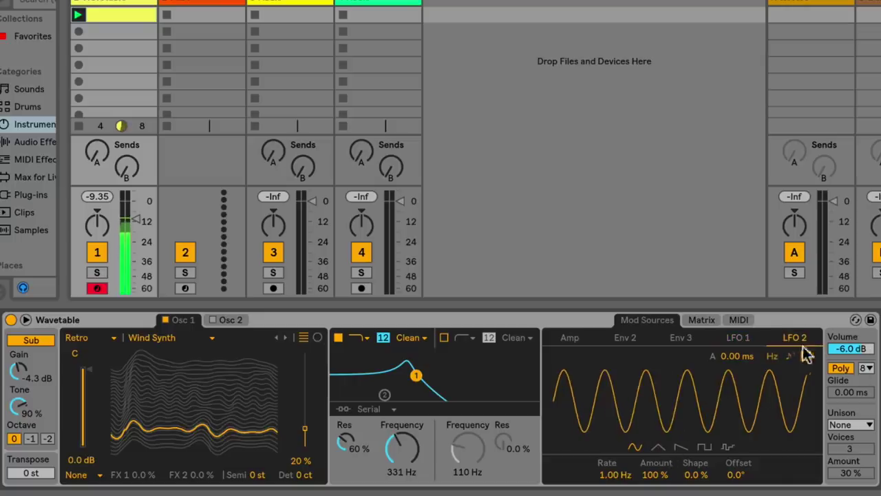
left_click(789, 356)
left_click_drag(613, 473, 613, 463)
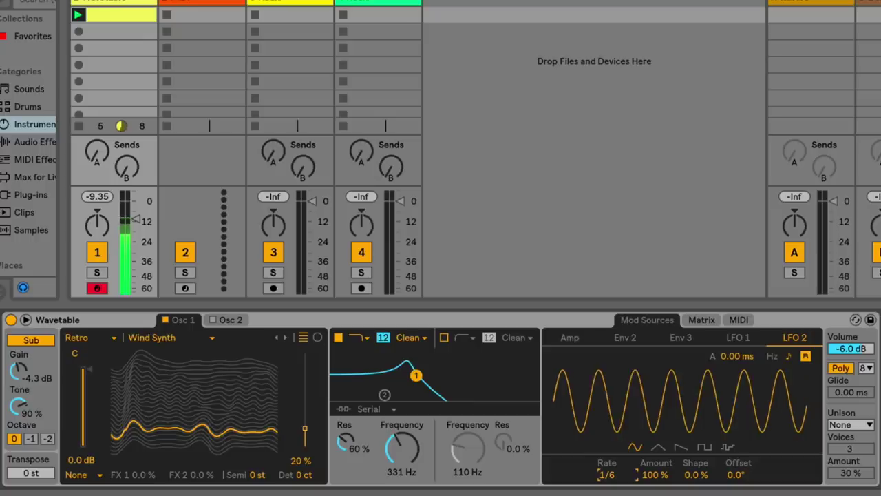
Try LFO 2 in the matrix on Osc 1's position at 91 and on Amp at 100, and reset both amounts.
left_click(700, 319)
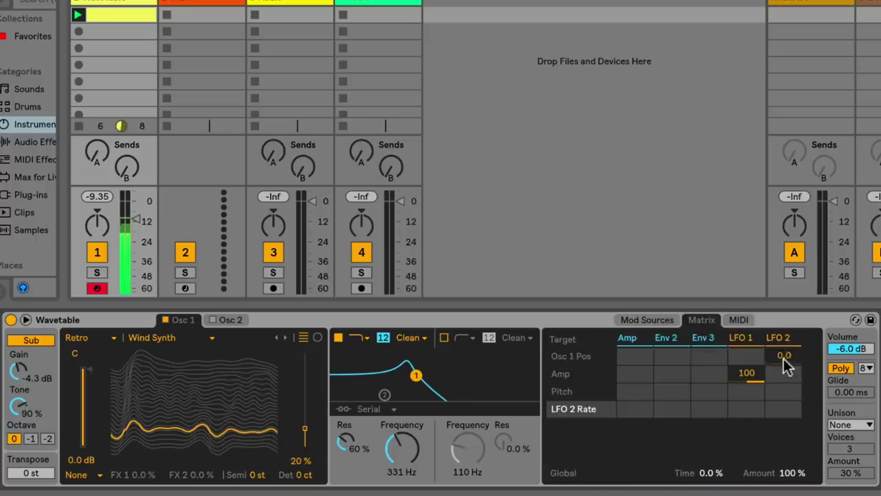
left_click_drag(785, 355, 785, 292)
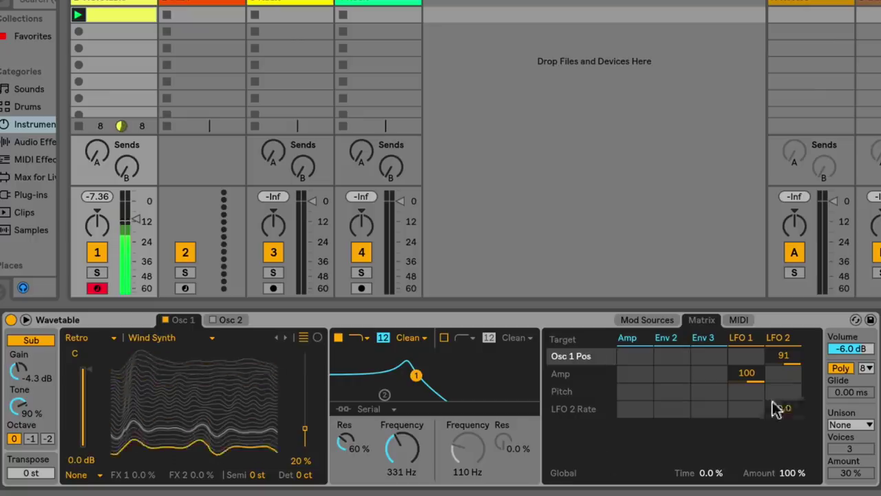
double_click(786, 360)
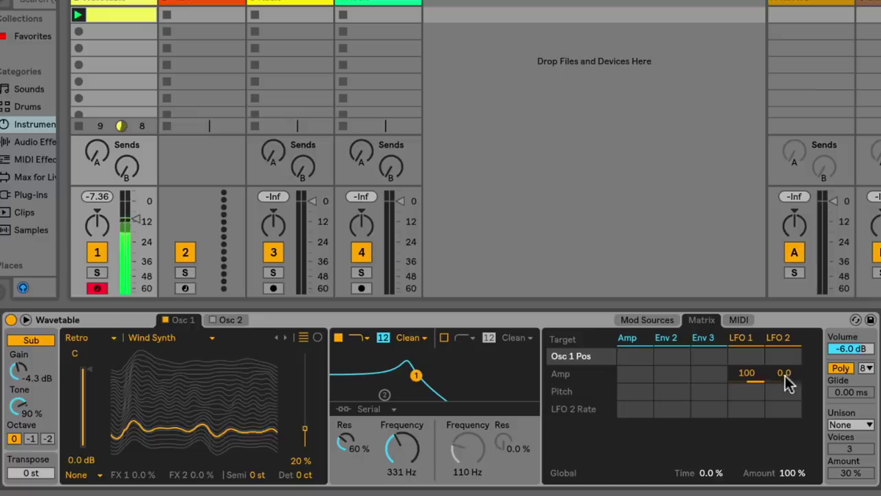
left_click_drag(785, 378, 785, 331)
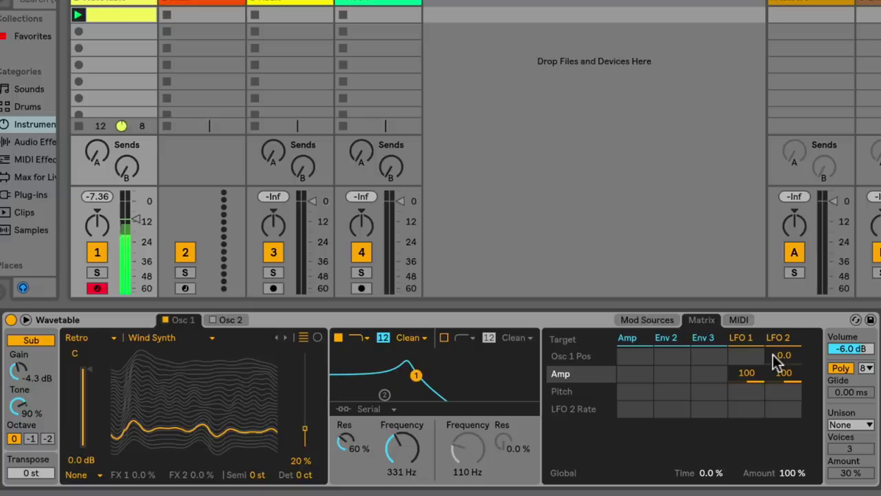
double_click(785, 375)
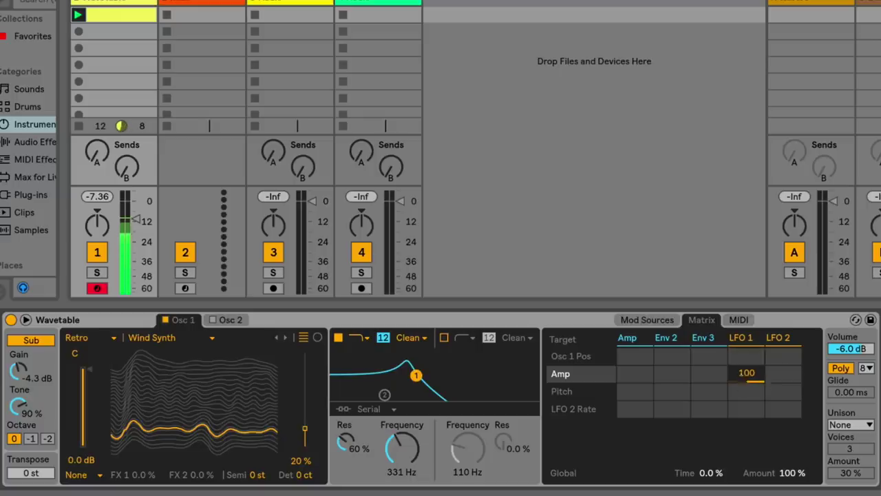
Try modulating Pitch in the matrix with LFO 1 at 84 and with LFO 2, and clear both amounts.
left_click_drag(743, 393, 744, 372)
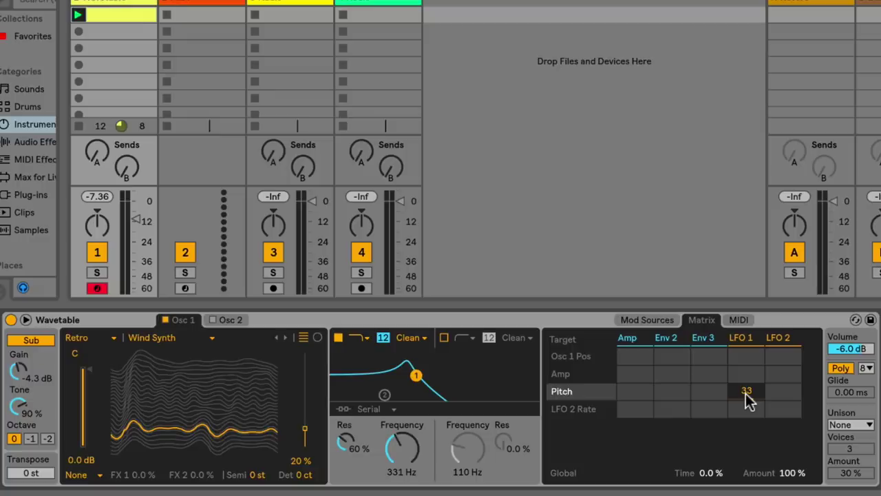
left_click_drag(746, 394, 746, 358)
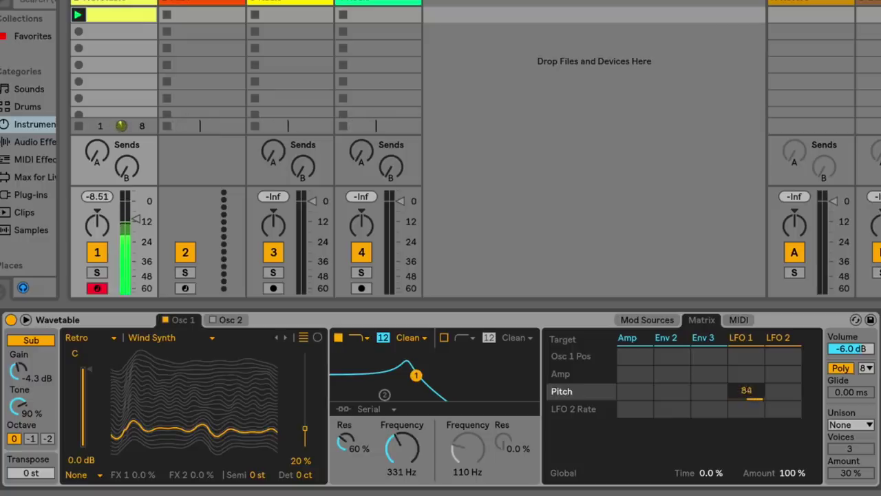
key("Delete")
left_click_drag(783, 390, 783, 348)
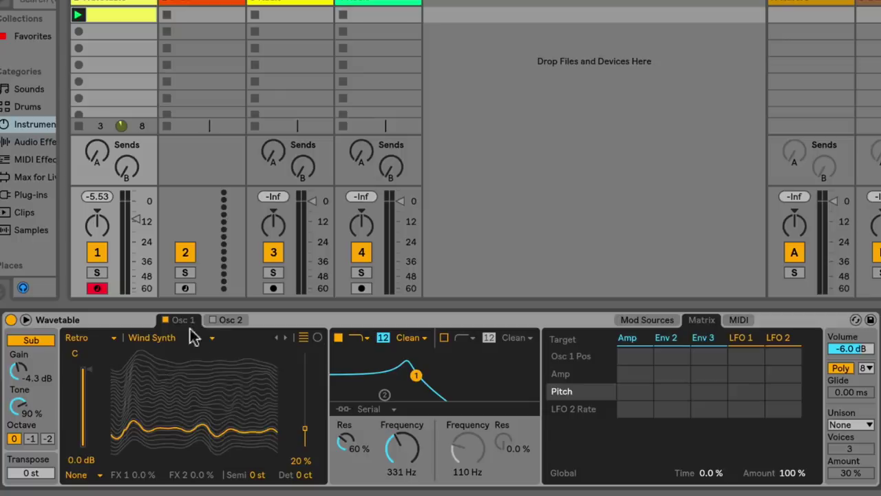
Load the Vintage wavetable Brds Dual Saw in Osc 1, and modulate its position with LFO 1 and Amp with LFO 2, both at 100.
left_click(284, 338)
left_click_drag(745, 356, 749, 331)
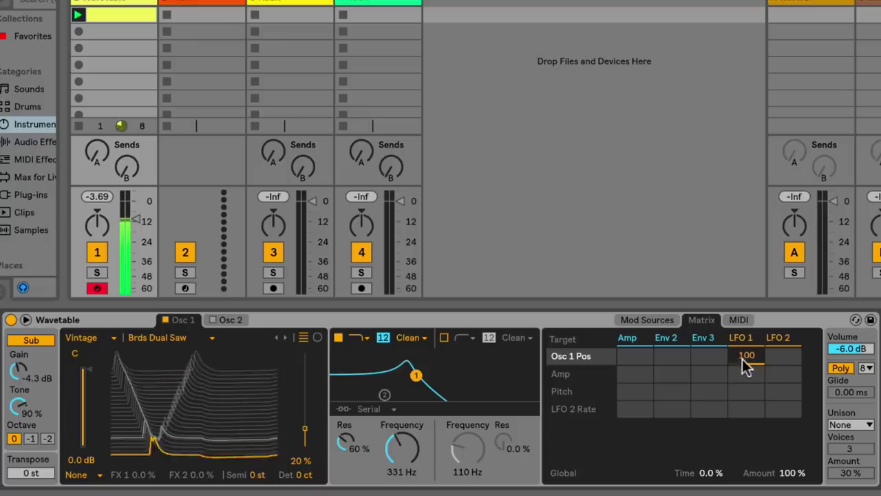
mouse_move(781, 359)
left_mouse_down()
mouse_move(781, 339)
mouse_move(780, 361)
mouse_move(788, 360)
left_mouse_up()
left_click(783, 359)
key("Delete")
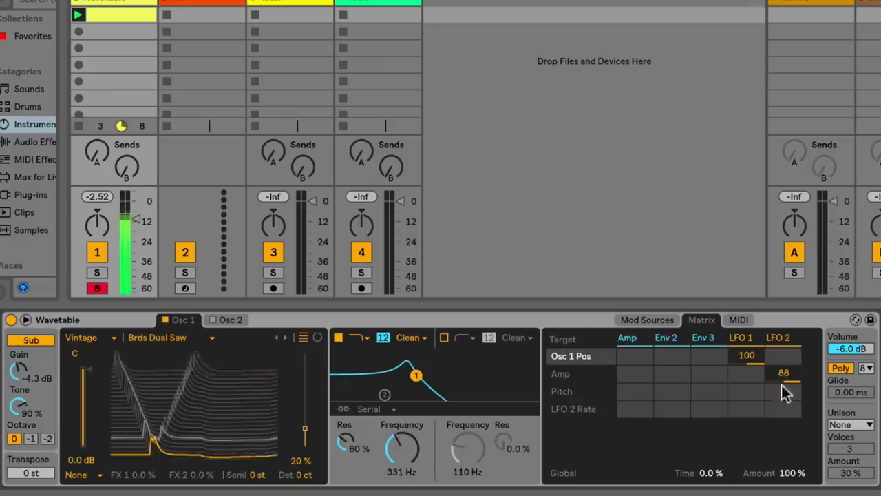
left_click_drag(787, 381, 787, 365)
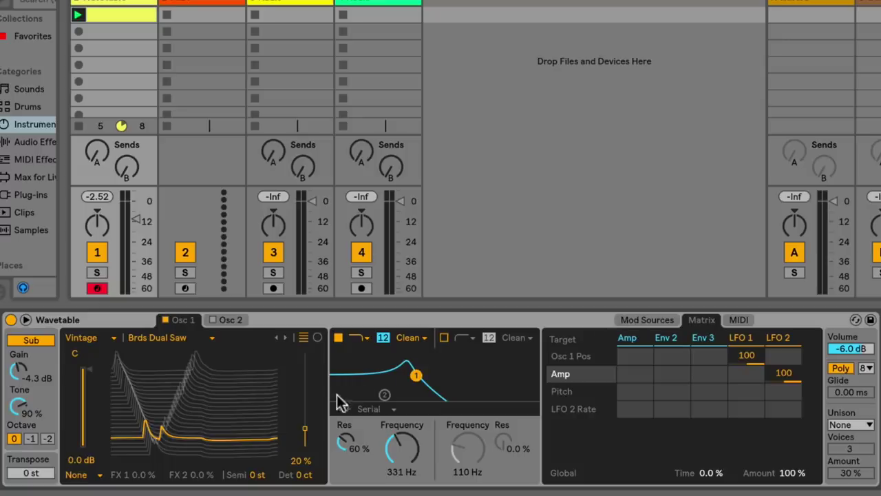
left_click(227, 321)
left_click(181, 320)
left_click(635, 322)
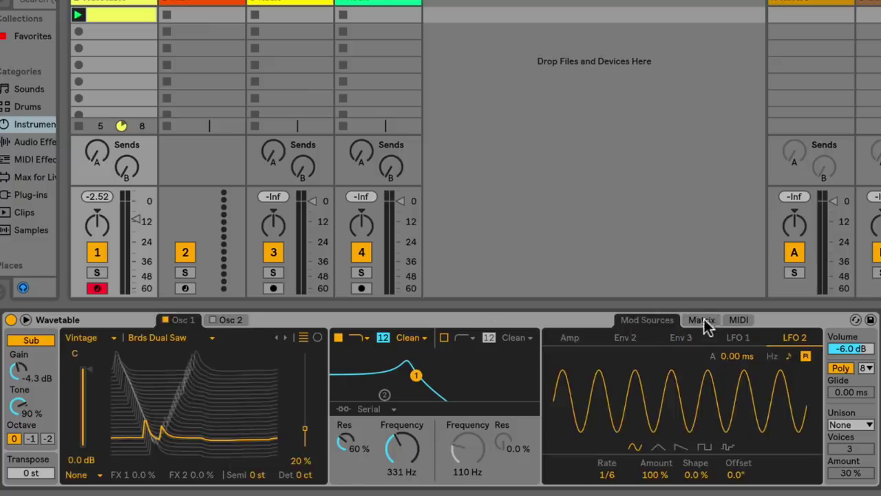
left_click(702, 321)
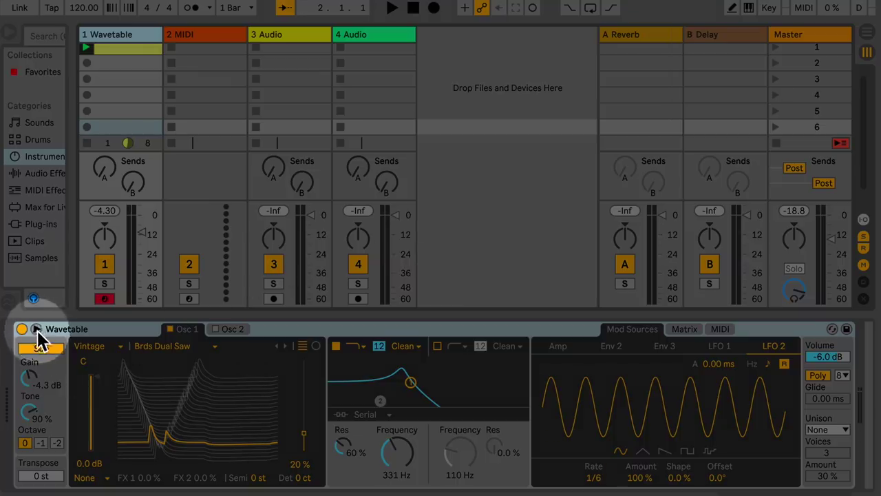
Expand Wavetable's extended view and enlarge it until both oscillators show above the envelopes and LFOs.
left_click(37, 330)
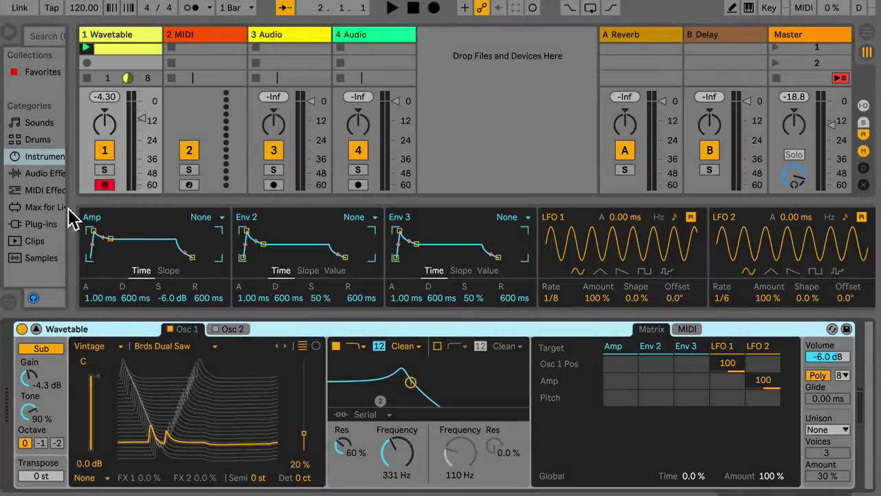
left_click_drag(314, 199, 303, 8)
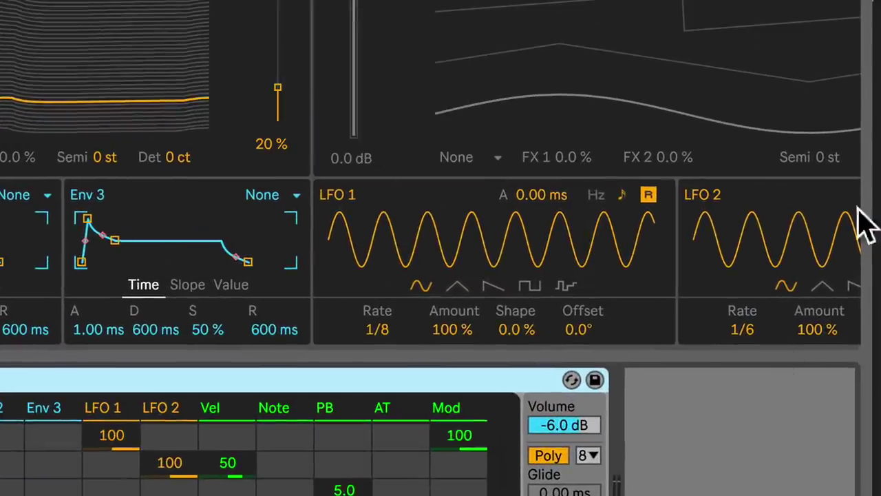
Set LFO 1's amount to 46 %, its rate to 1/6 and its shape to 20 %.
left_click_drag(438, 329, 438, 400)
mouse_move(378, 329)
left_mouse_down()
mouse_move(377, 344)
mouse_move(377, 317)
left_mouse_up()
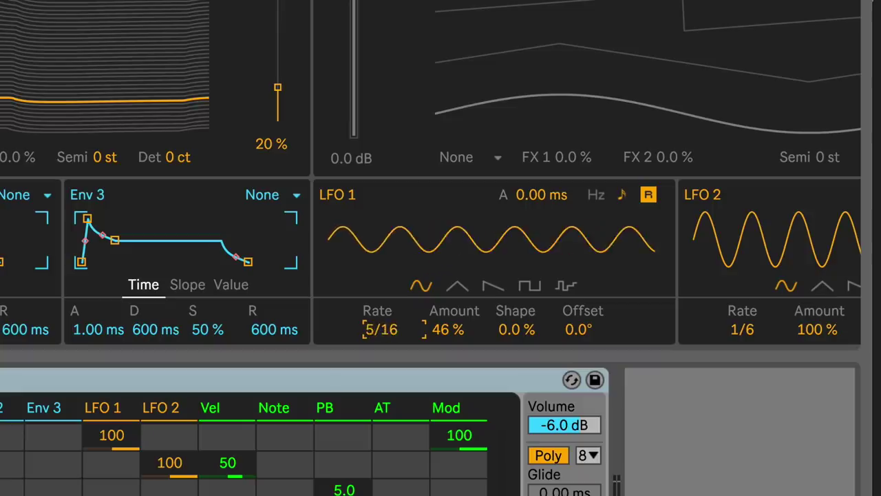
left_click_drag(516, 330, 516, 296)
mouse_move(554, 328)
left_mouse_down()
mouse_move(554, 312)
mouse_move(555, 327)
left_mouse_up()
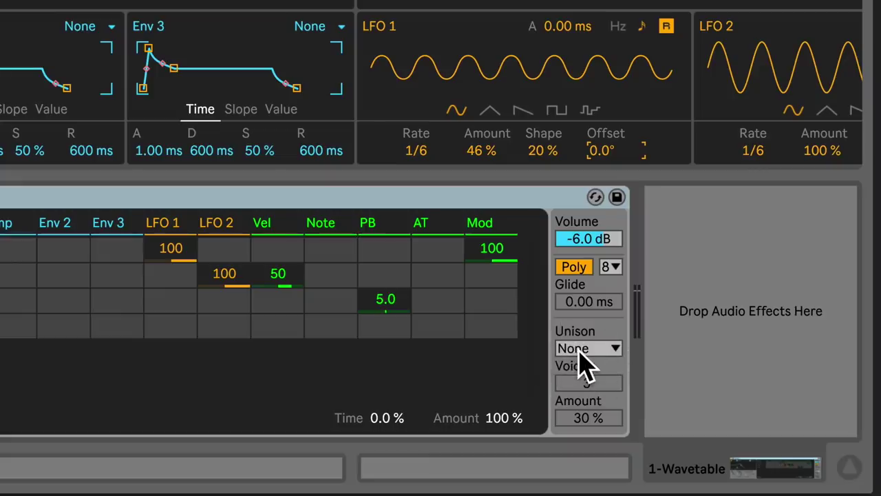
Set the unison mode to Classic with 8 voices and an amount of 100 %.
left_click(579, 349)
left_click(580, 351)
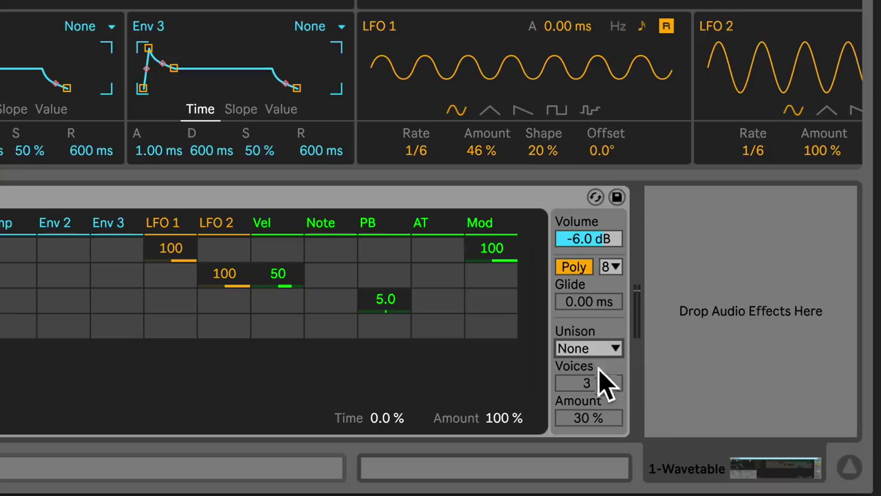
left_click(591, 348)
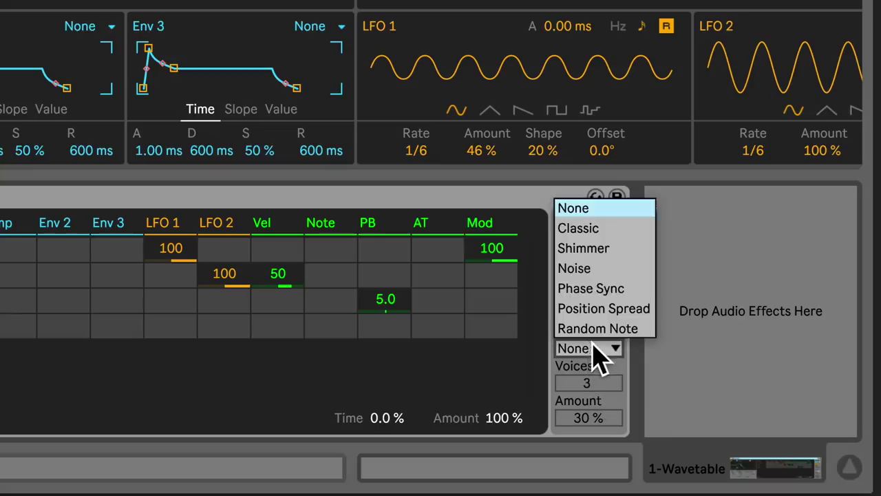
left_click(592, 229)
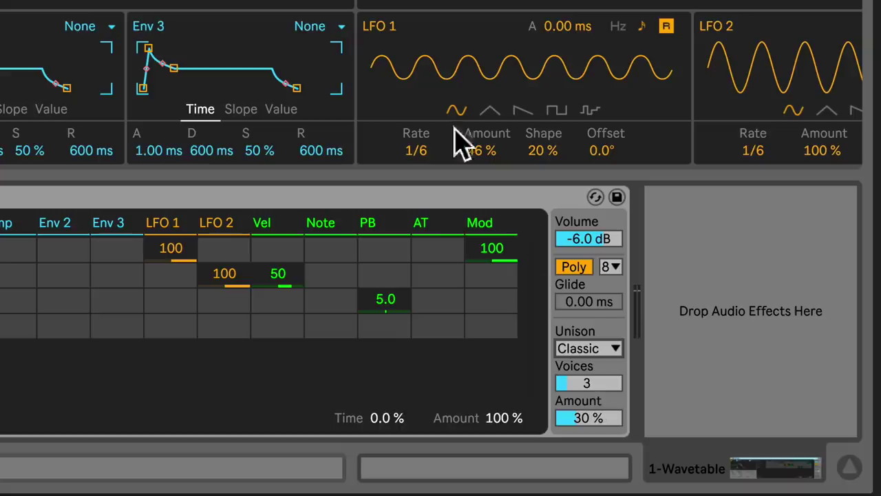
left_click_drag(582, 384, 583, 365)
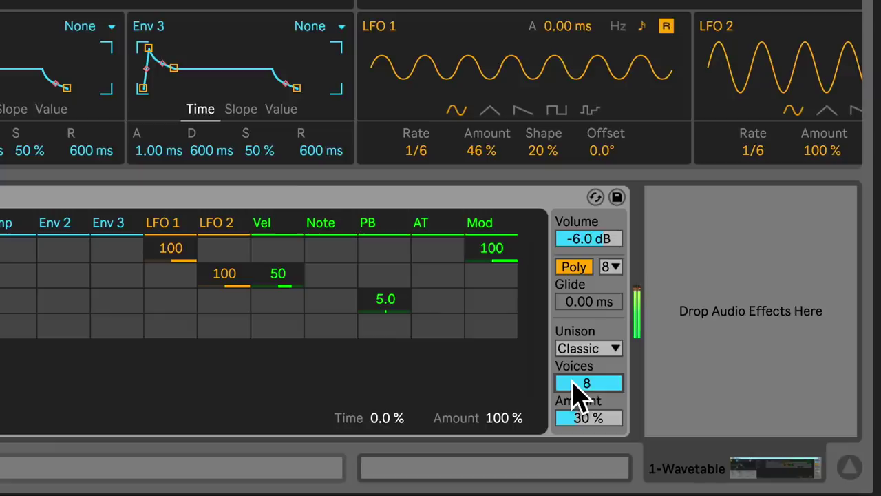
left_click_drag(580, 420, 579, 386)
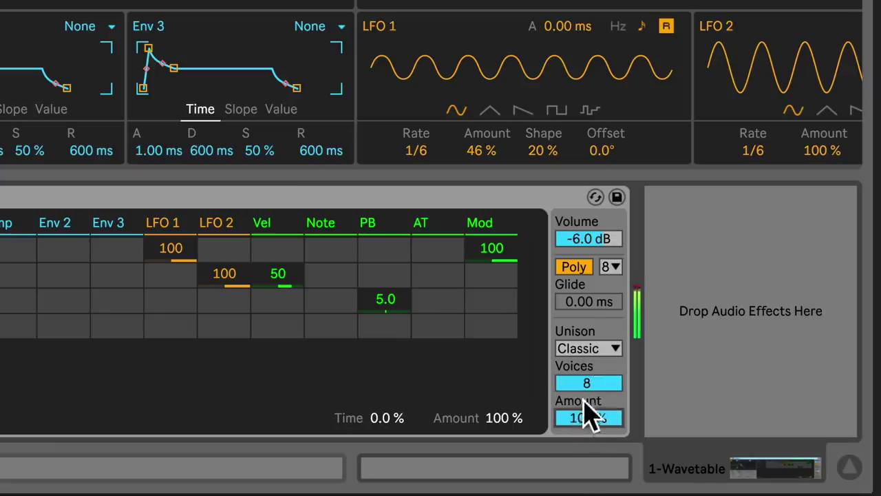
Try the Shimmer and Noise unison modes, and set unison to None.
left_click(615, 350)
left_click(602, 262)
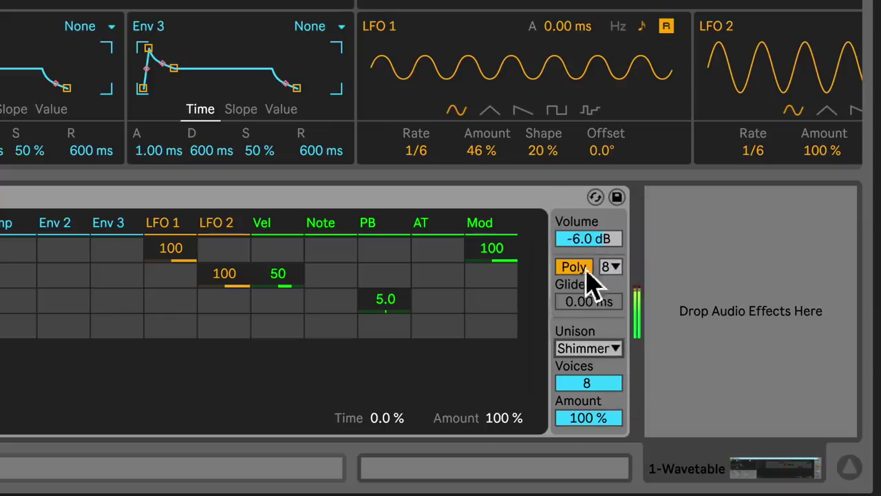
left_click(615, 351)
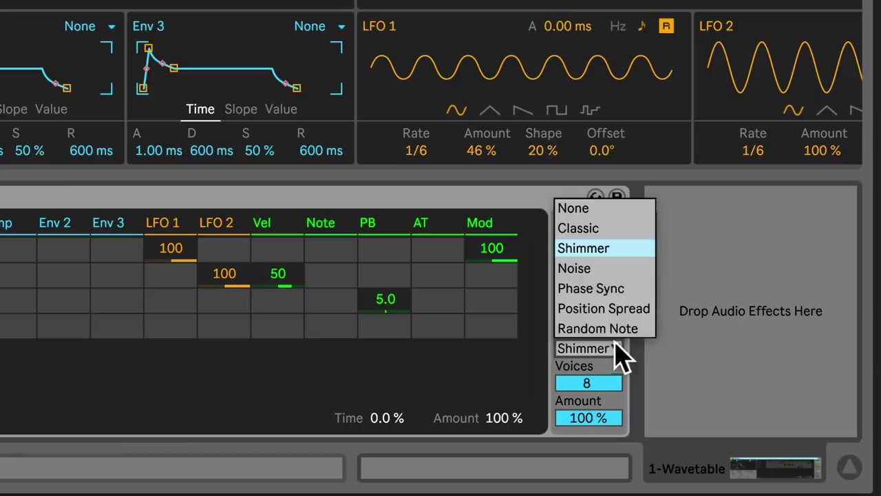
left_click(603, 274)
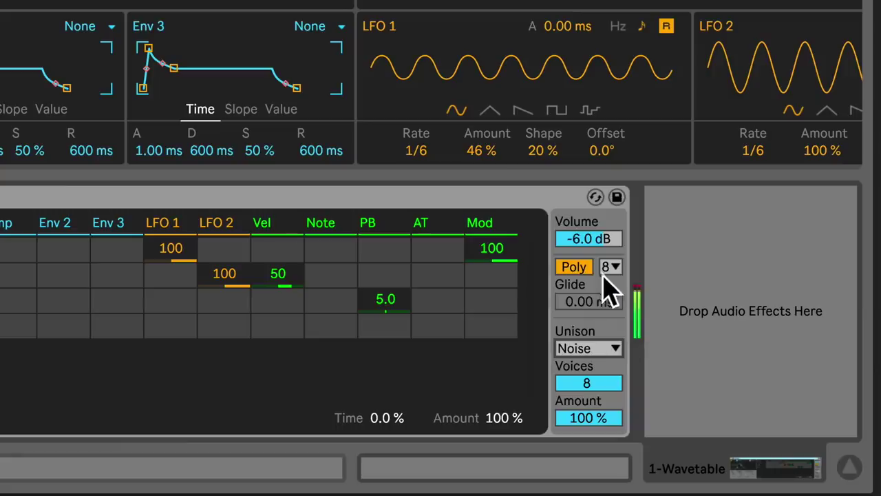
left_click(593, 348)
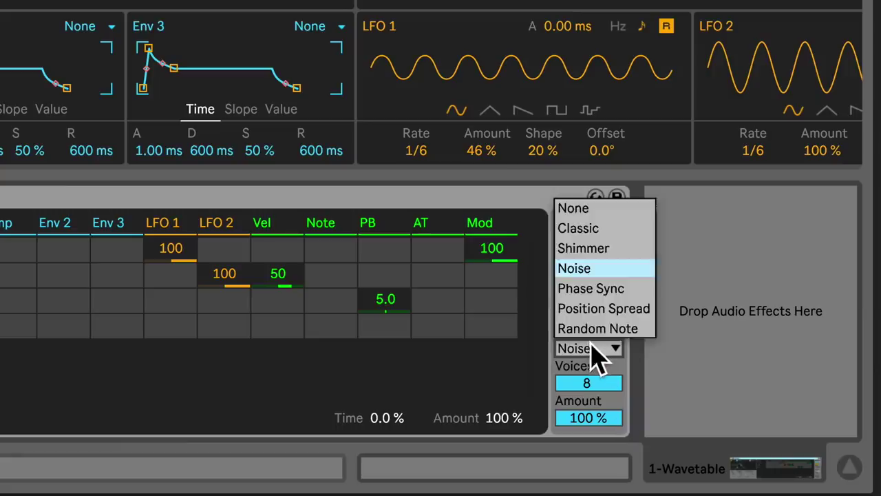
left_click(579, 208)
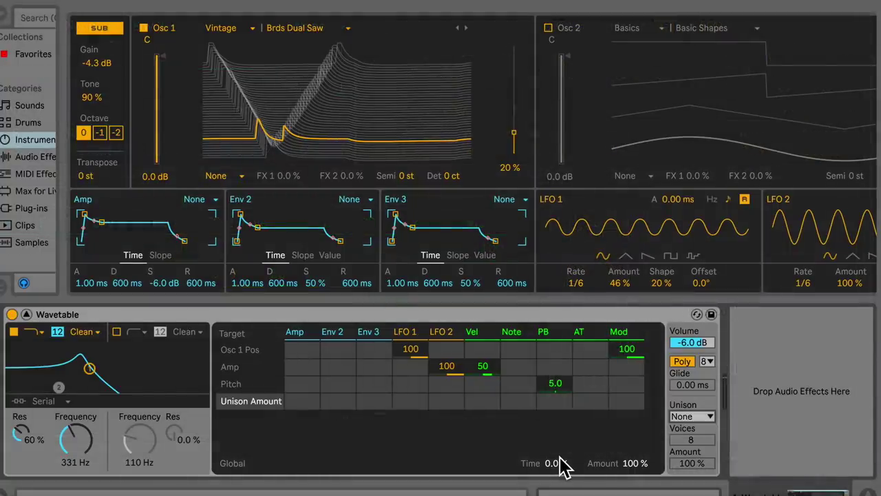
Turn on Osc 2 and balance the gains at -4.1 dB for Osc 1 and -2.4 dB for Osc 2.
left_click(552, 39)
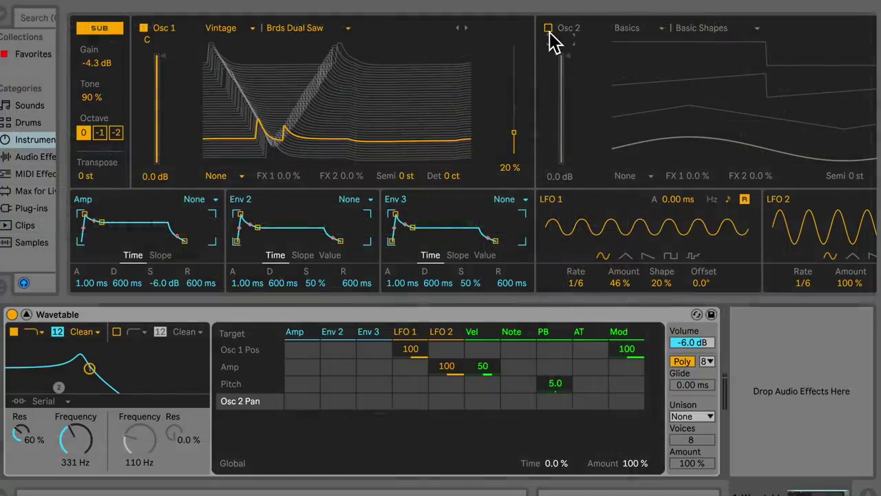
left_click(549, 28)
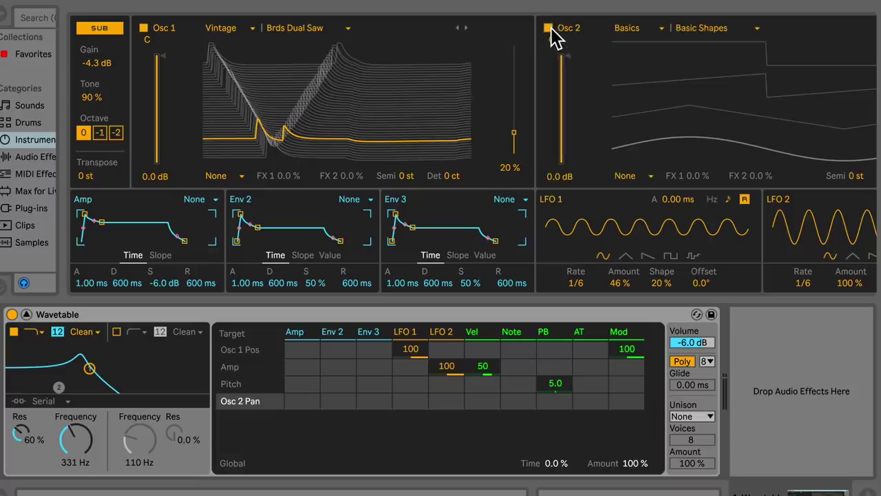
left_click(562, 59)
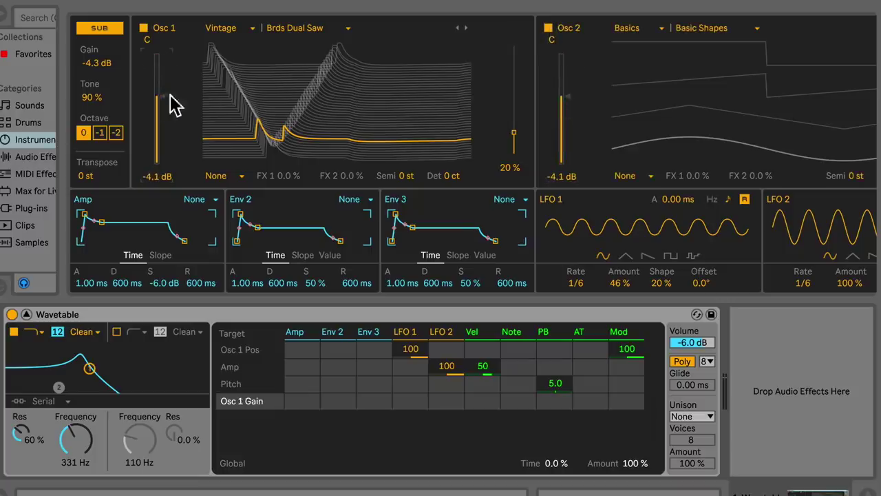
left_click_drag(573, 112, 567, 86)
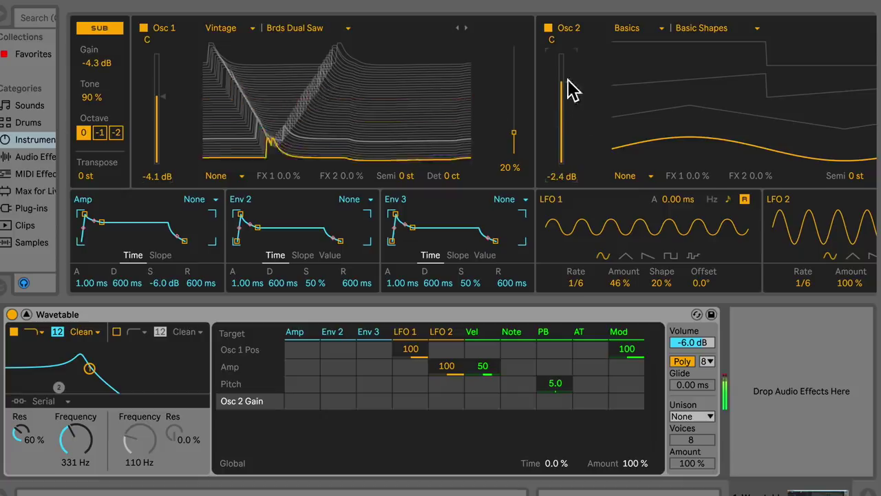
Set the Osc 2 wavetable to Sparkle Form from the Formant category.
left_click(757, 30)
left_click(644, 30)
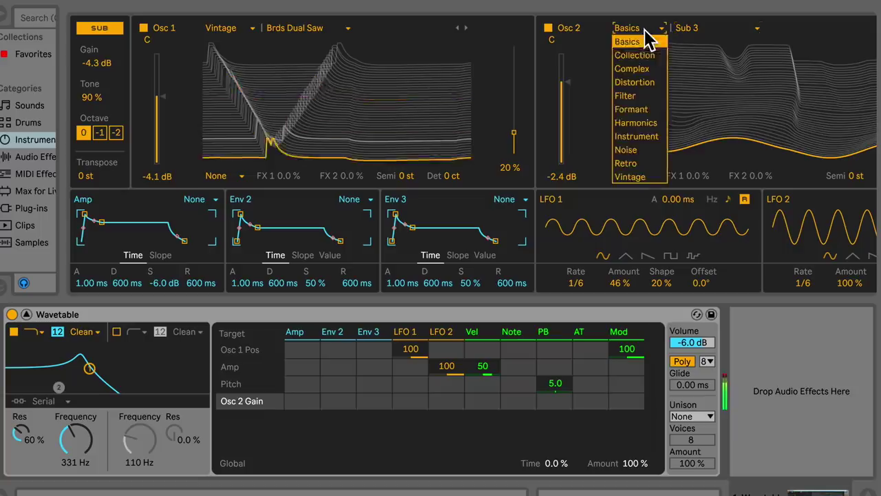
left_click(658, 111)
left_click(758, 30)
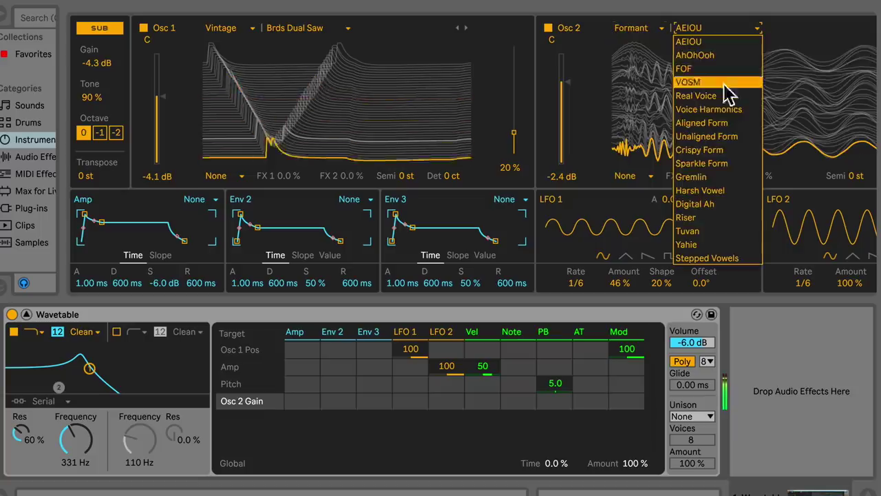
left_click(716, 167)
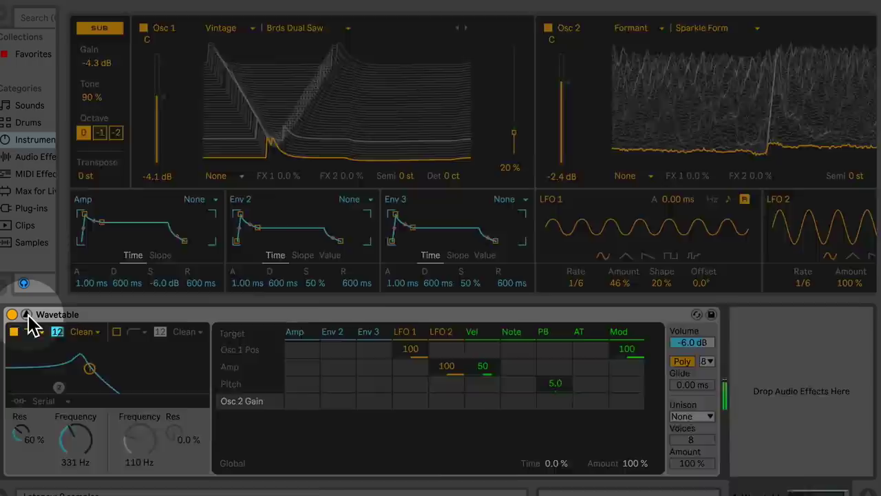
Collapse the expanded Wavetable view and set Osc 2's gain to -6.8 dB and its wave position to 46%.
left_click(26, 314)
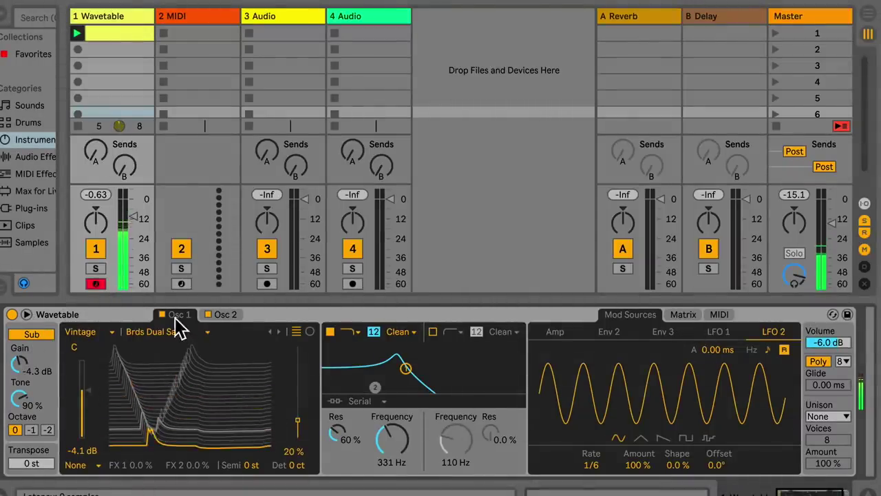
left_click(217, 315)
left_click_drag(297, 440, 297, 397)
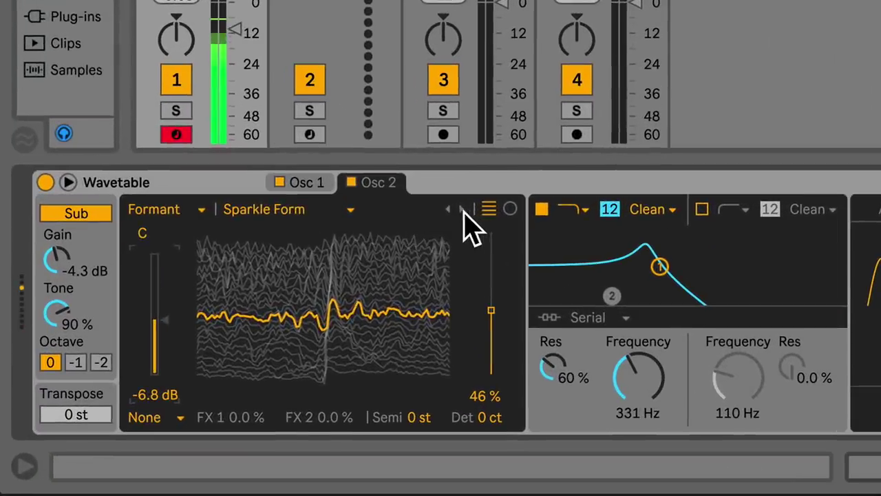
Switch Osc 2 to the Digital Ah wavetable and raise its wave position to 82%.
left_click(278, 331)
left_click(462, 210)
left_click(462, 210)
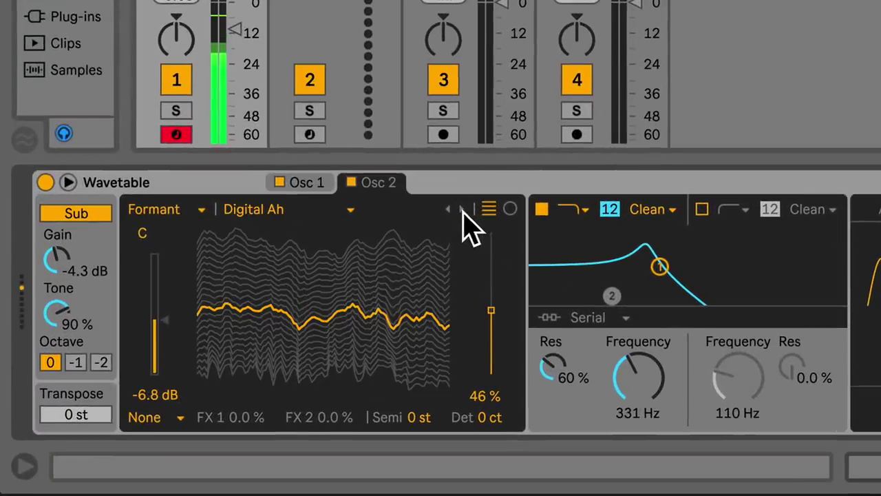
left_click_drag(502, 324, 501, 282)
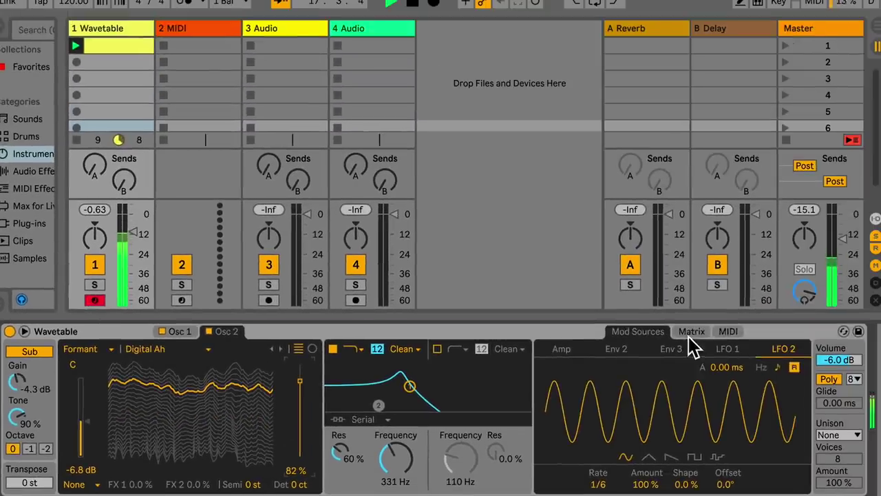
In the modulation matrix, set LFO 1's modulation of the Osc 2 position to 100.
left_click(880, 263)
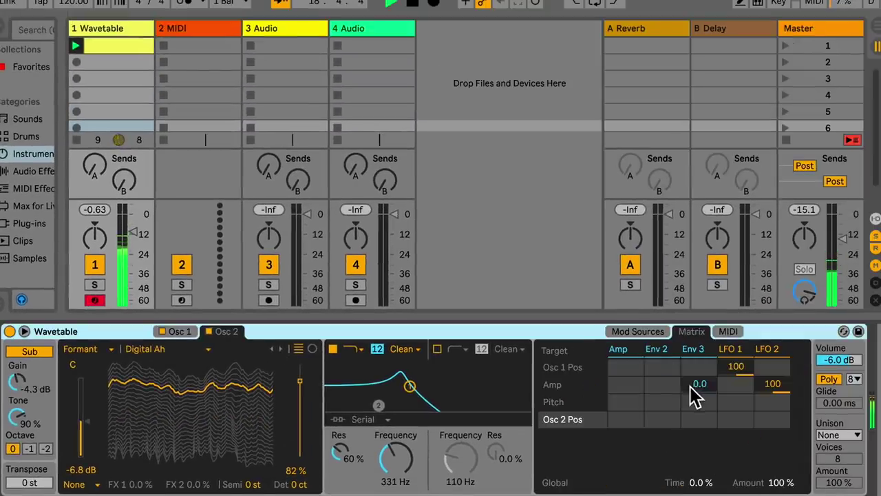
mouse_move(737, 419)
left_mouse_down()
mouse_move(736, 477)
mouse_move(736, 407)
left_mouse_up()
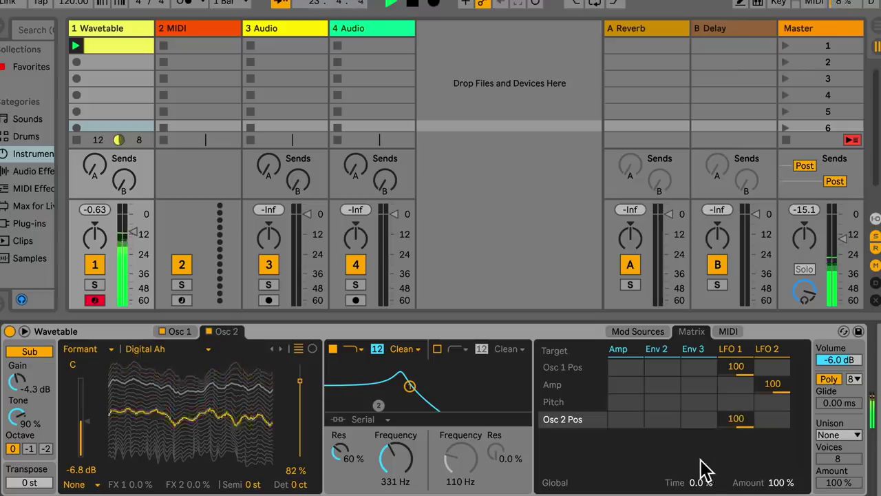
Switch off Osc 1 and the sub oscillator so that only Osc 2 sounds.
left_click(162, 332)
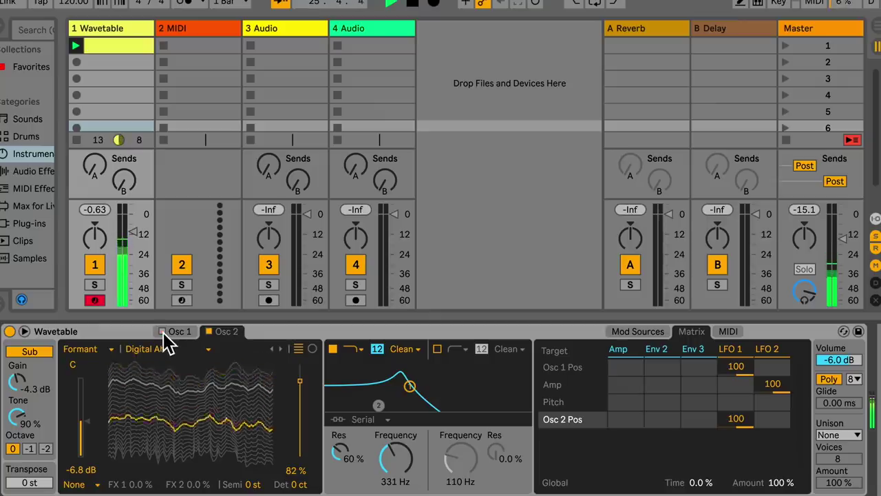
left_click(29, 351)
left_click(210, 332)
left_click(210, 332)
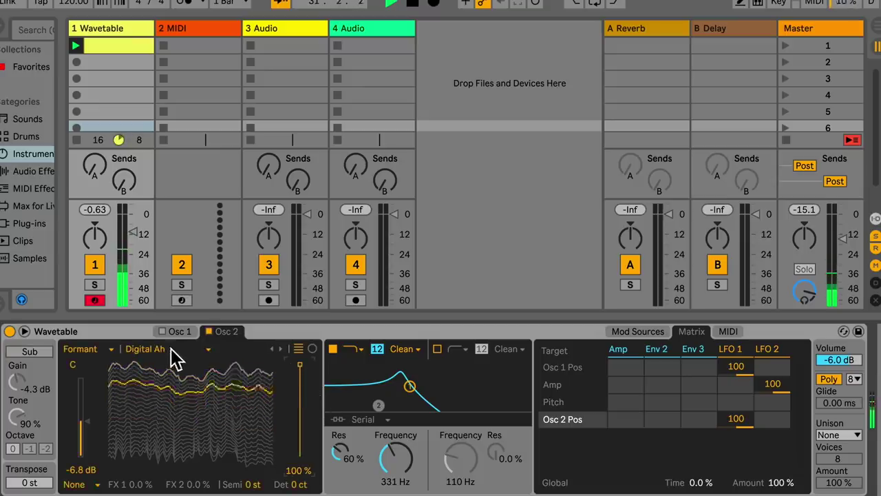
Switch Osc 2 to the Riser wavetable at 85% position and set LFO 2's modulation of the Osc 2 position to -100.
left_click(281, 350)
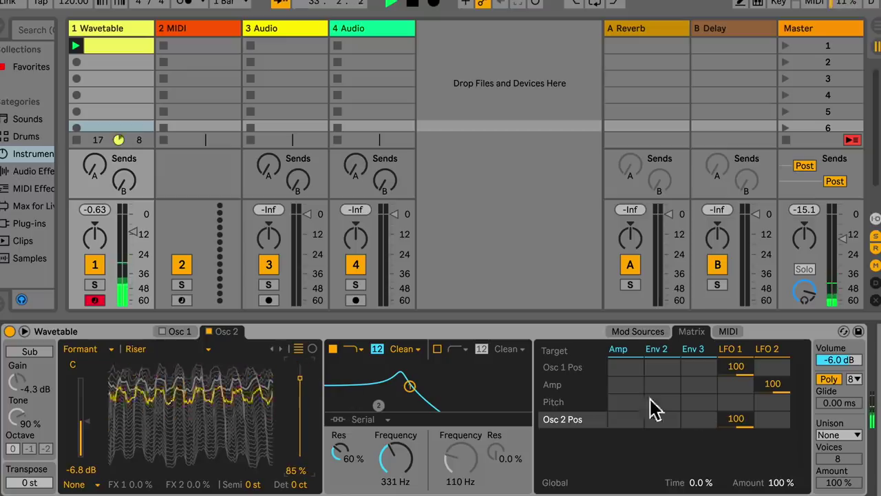
left_click_drag(772, 420, 771, 454)
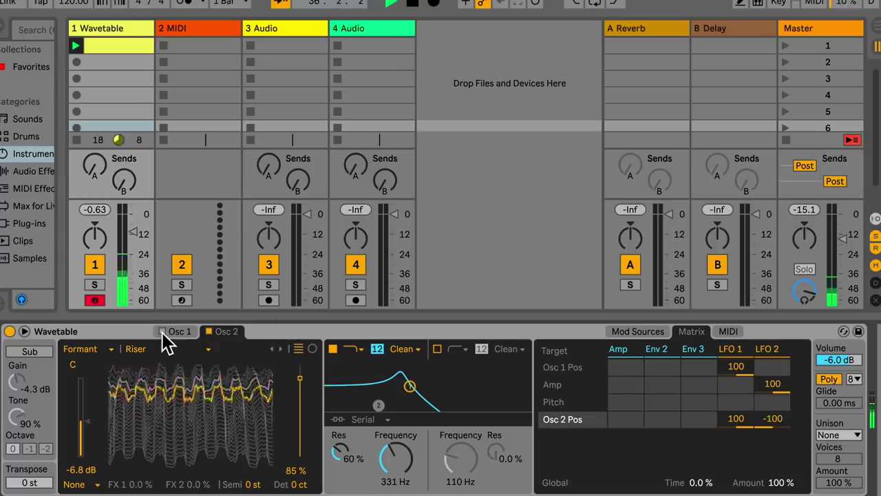
Turn Osc 1 and the sub oscillator back on, and set the sub tone to 79%.
left_click(30, 351)
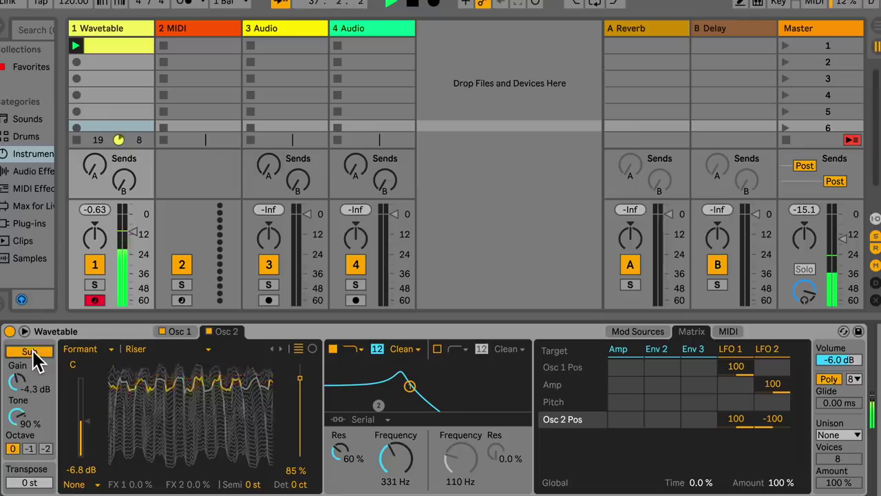
mouse_move(19, 418)
left_mouse_down()
mouse_move(18, 434)
mouse_move(17, 406)
left_mouse_up()
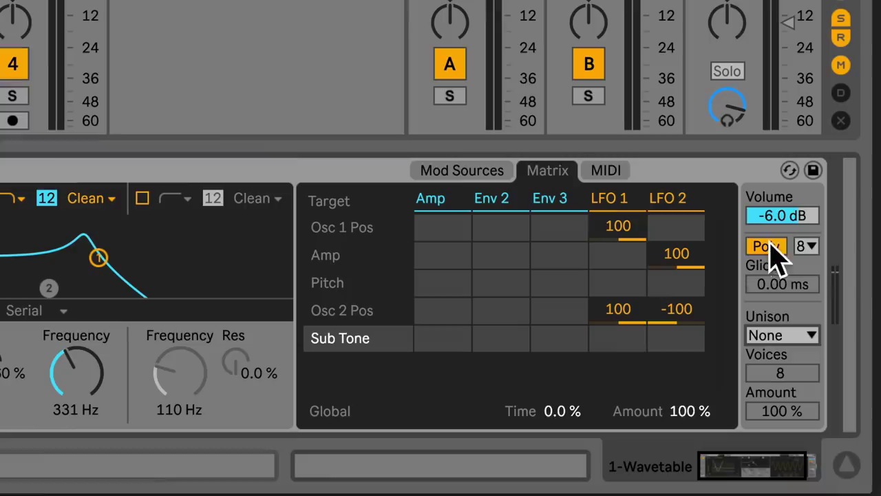
Try the Mono voice mode with a glide of 11.9 ms, and return the instrument to Poly.
left_click(831, 381)
left_click_drag(774, 282, 775, 262)
left_click_drag(783, 293, 783, 234)
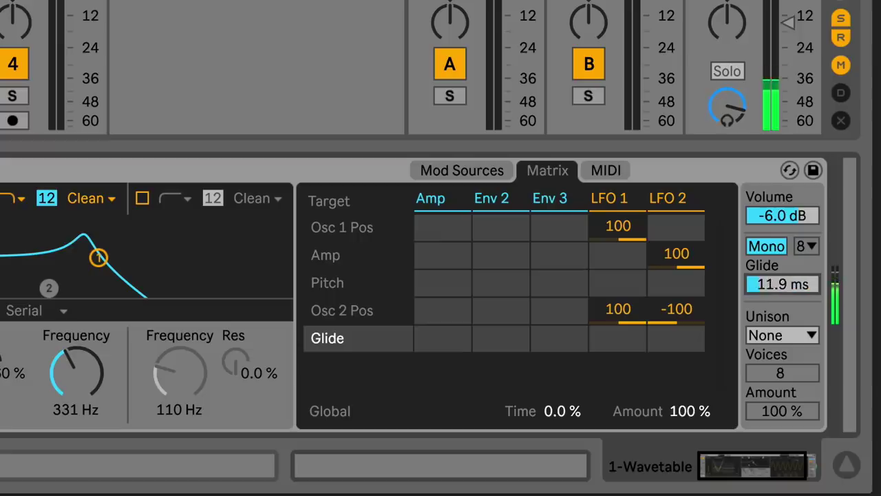
left_click(770, 250)
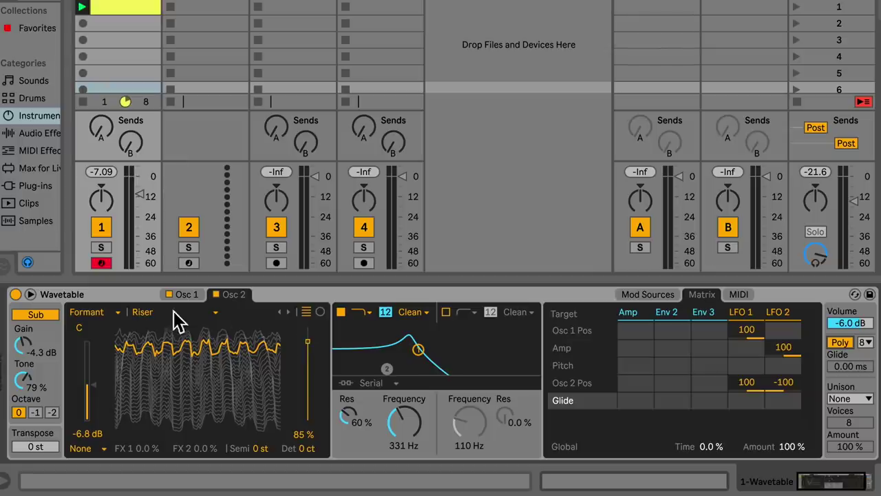
Draw a Filter 1 frequency clip envelope rising from the minimum to 331 Hz at 1.3, holding until 2, peaking just after 2.4 and dropping.
right_click(409, 429)
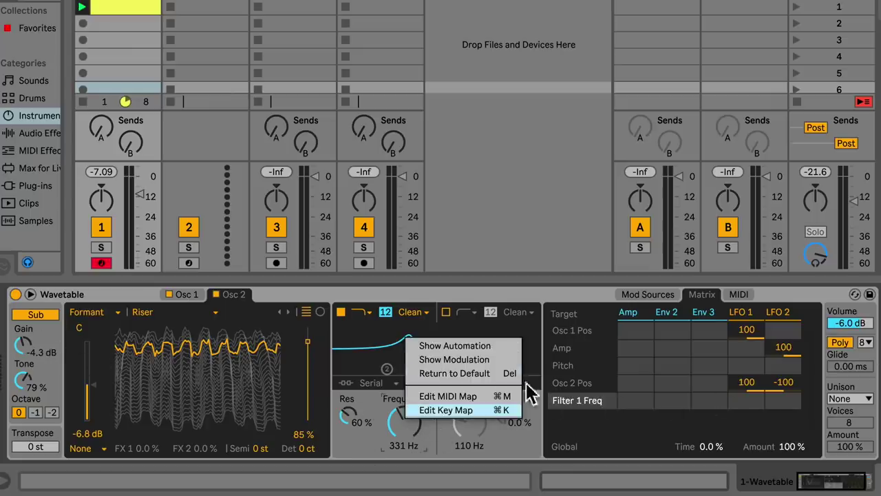
left_click(469, 343)
left_click(407, 411)
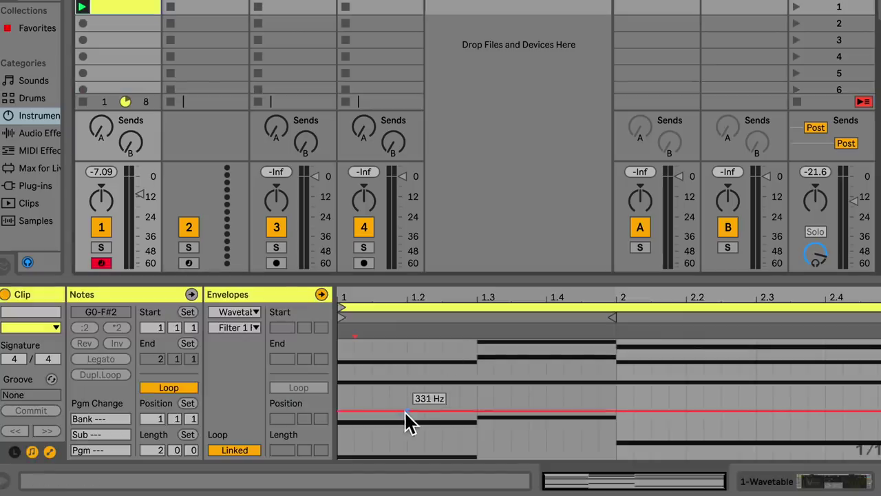
left_click(618, 411)
left_click_drag(338, 412, 339, 456)
left_click_drag(407, 411, 477, 411)
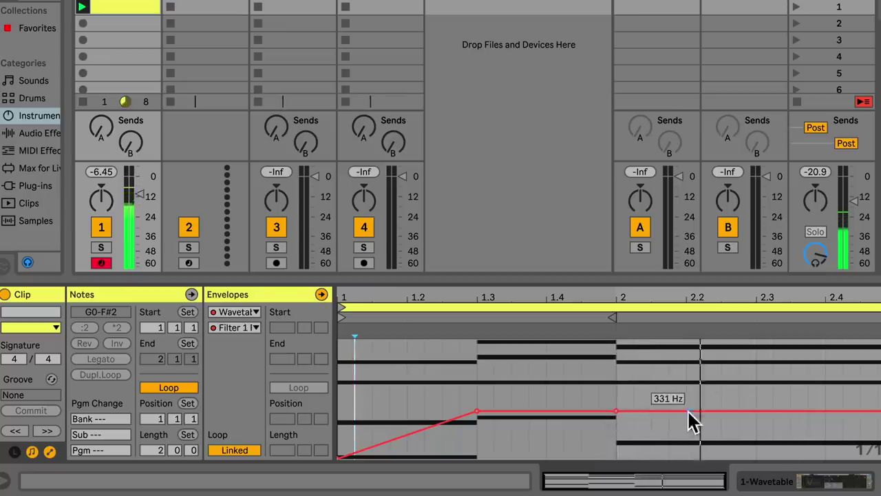
left_click_drag(859, 409, 878, 447)
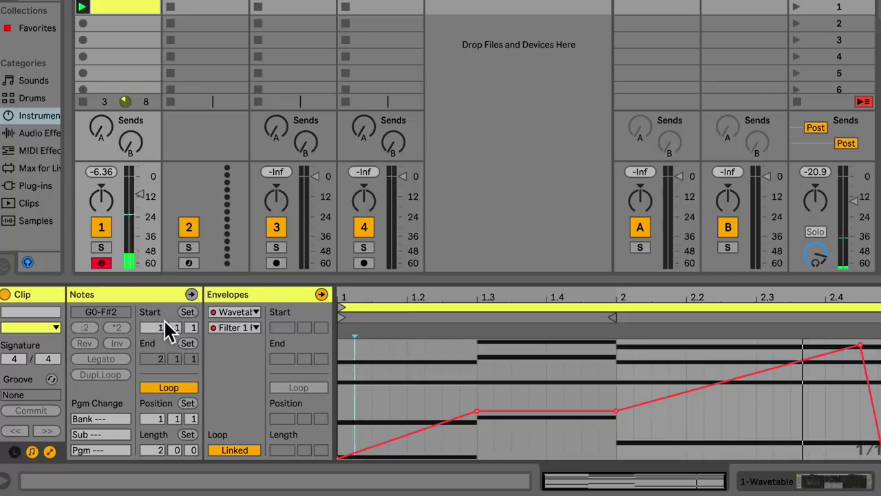
Group the Wavetable device into an Instrument Rack and show the rack's chain list, macro controls and devices.
key("shift+Tab")
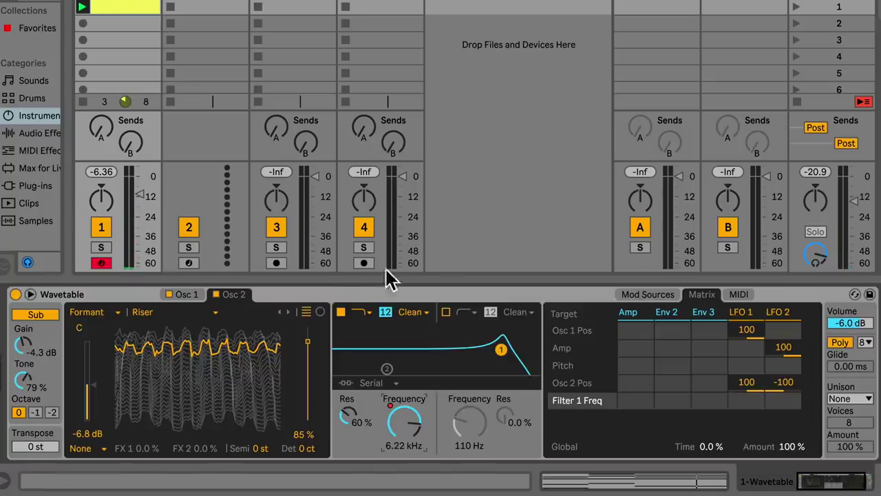
left_click(329, 287)
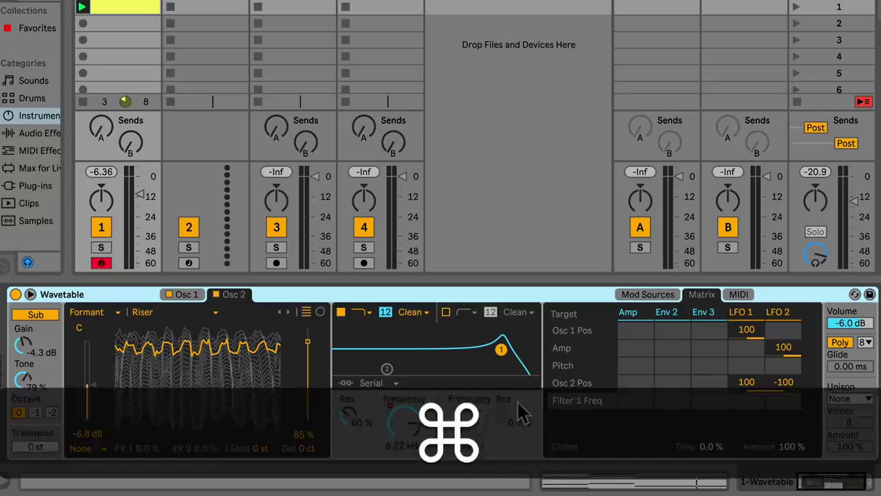
key("super+g")
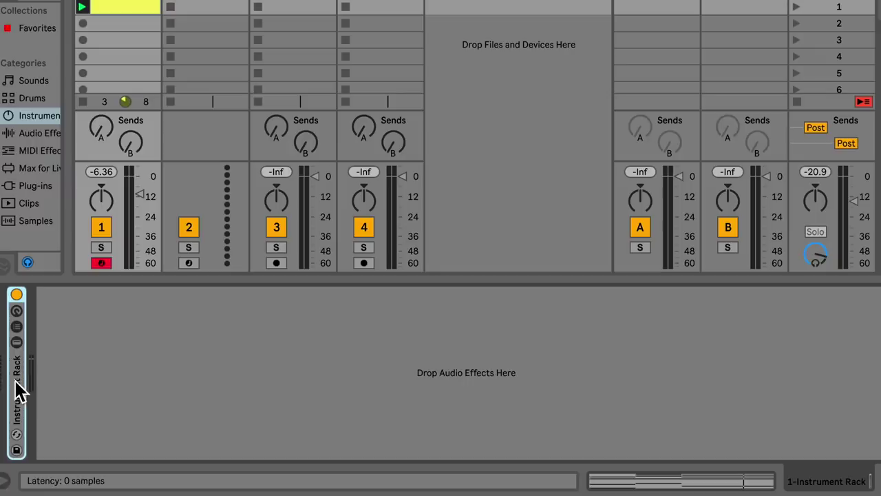
double_click(19, 339)
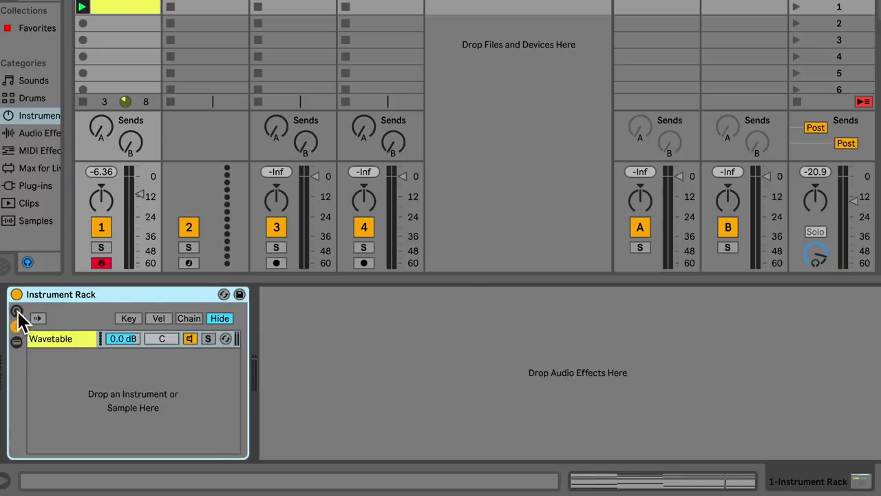
left_click(18, 312)
left_click(50, 351)
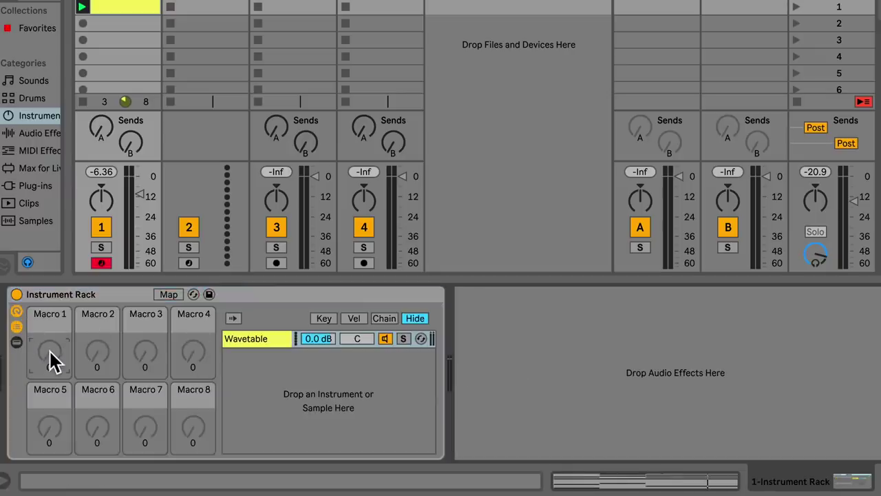
left_click(17, 343)
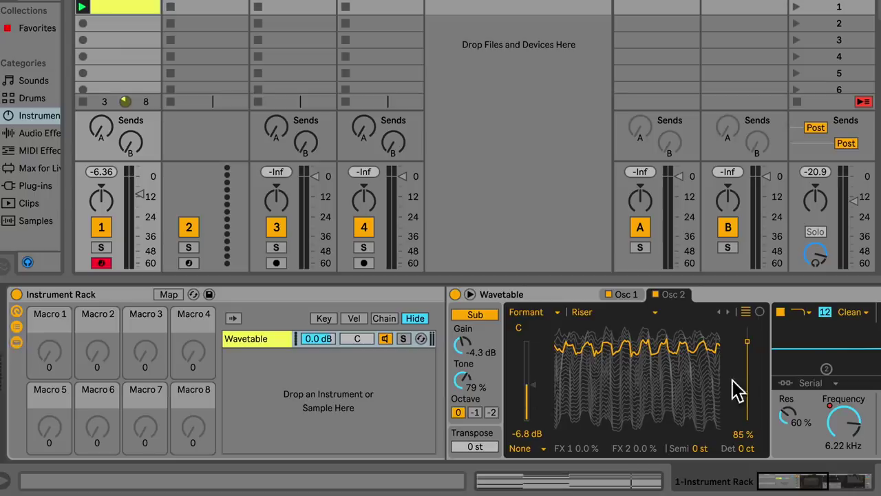
Map the Osc 2 wave position to Macro 1 and set that macro to 68%.
scroll(822, 414, "down", 5)
scroll(825, 418, "up", 3)
scroll(822, 413, "up", 3)
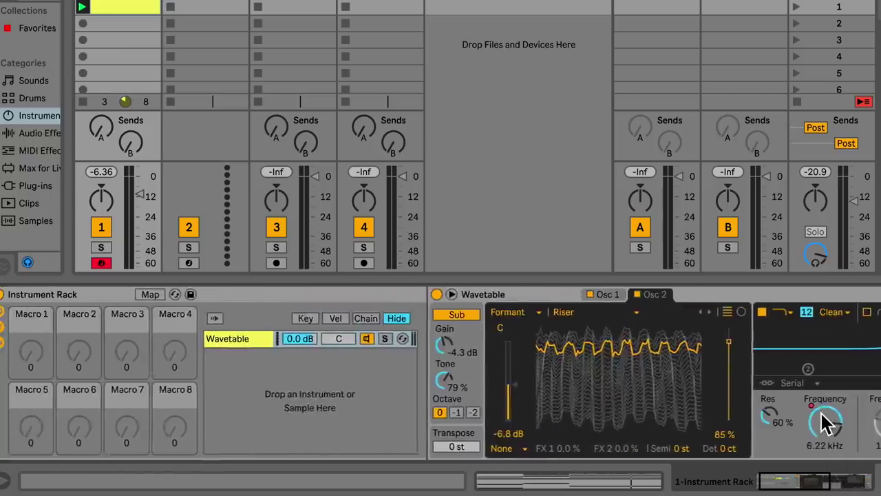
right_click(748, 352)
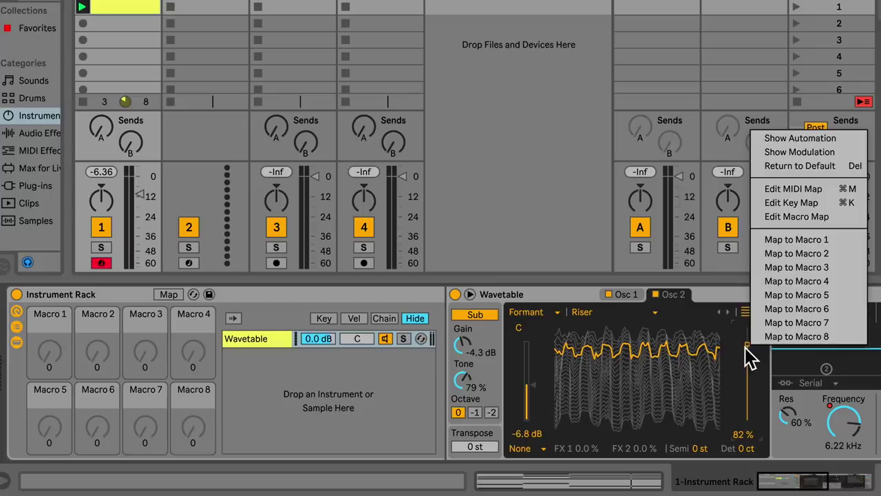
left_click(761, 239)
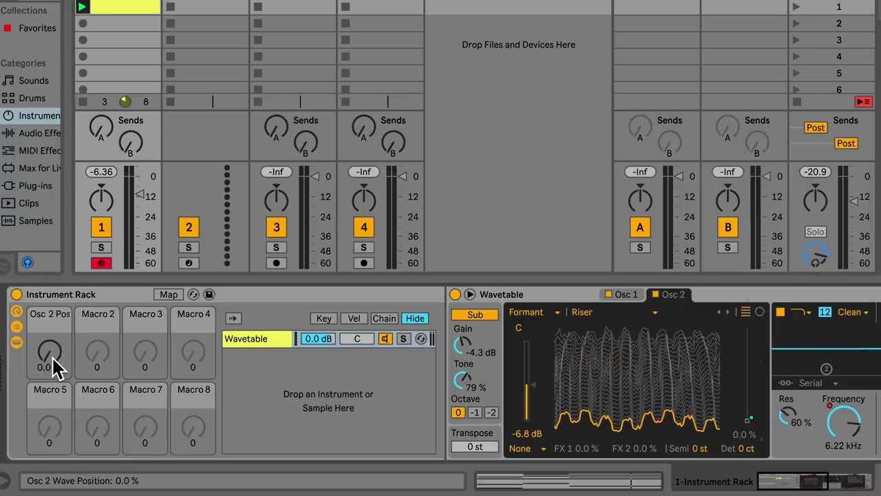
left_click(749, 372)
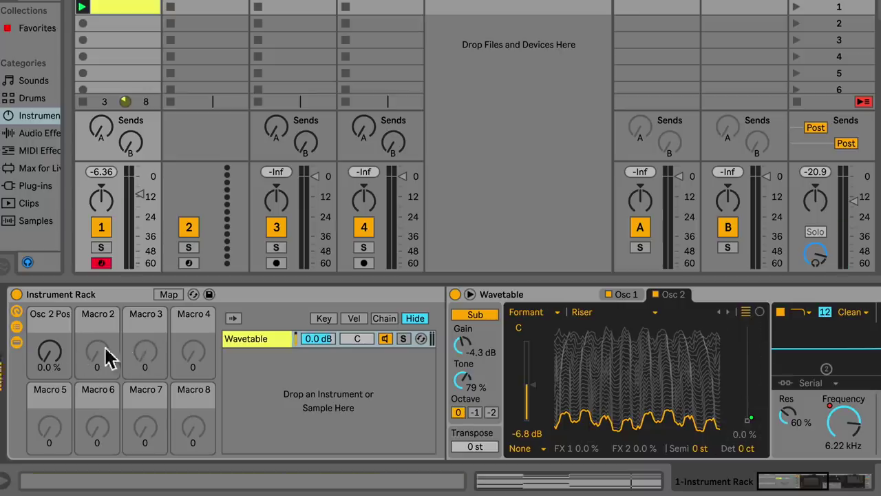
left_click_drag(49, 353, 49, 321)
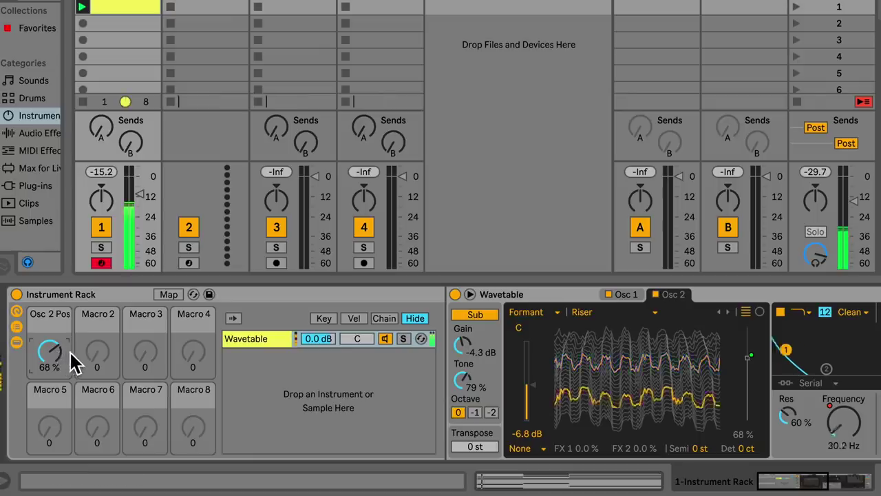
Map the sub oscillator's tone to Macro 2 and set that macro to 52%.
right_click(466, 390)
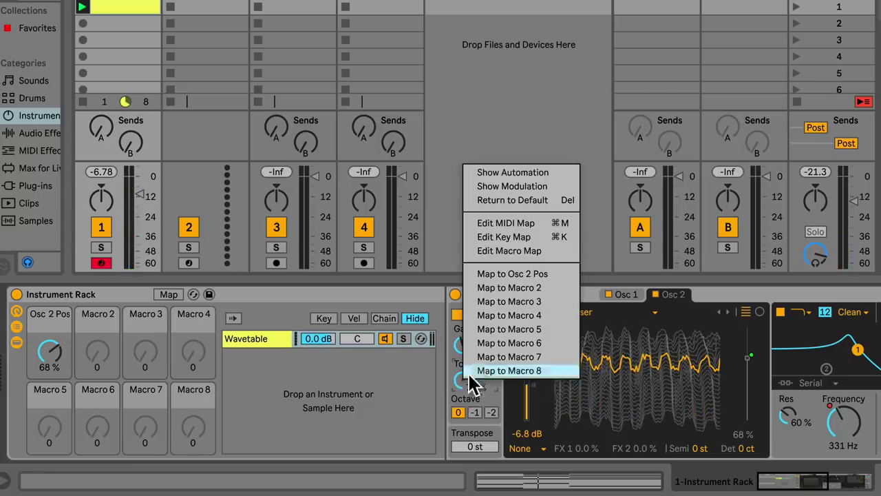
left_click(515, 285)
left_click_drag(105, 355, 105, 336)
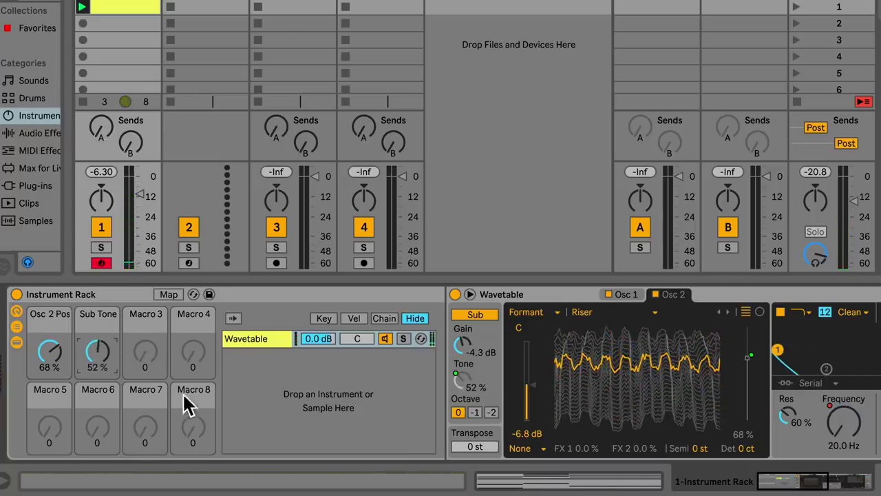
Draw a Macro 2 clip envelope for the sub tone, dipping at 1.3, peaking at 2 and dropping just after 2.3.
right_click(100, 362)
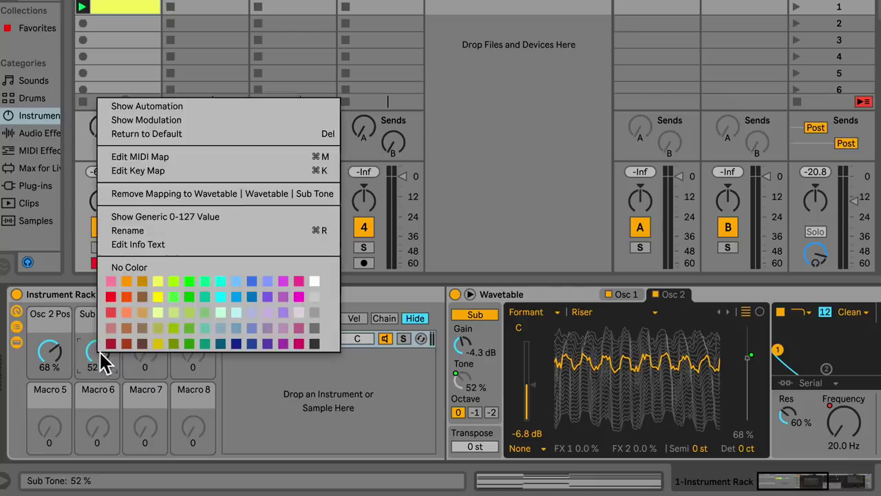
left_click(159, 106)
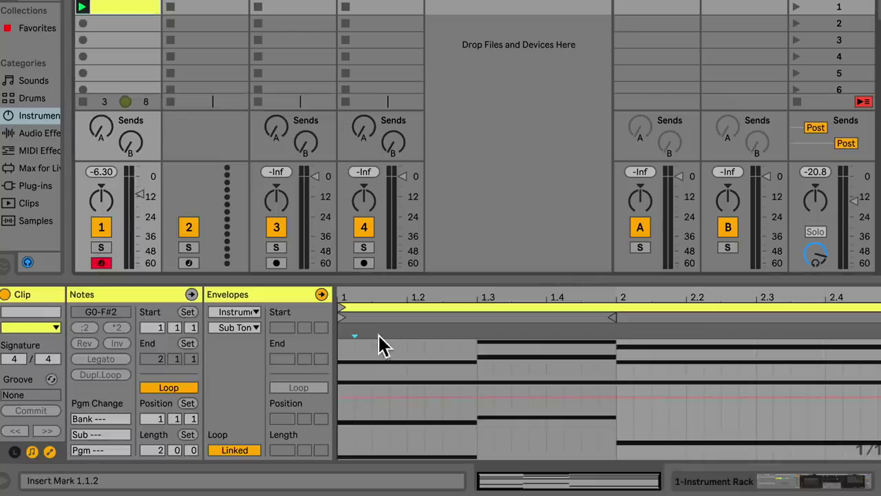
left_click_drag(617, 397, 616, 350)
left_click_drag(471, 401, 476, 418)
left_click_drag(761, 350, 759, 421)
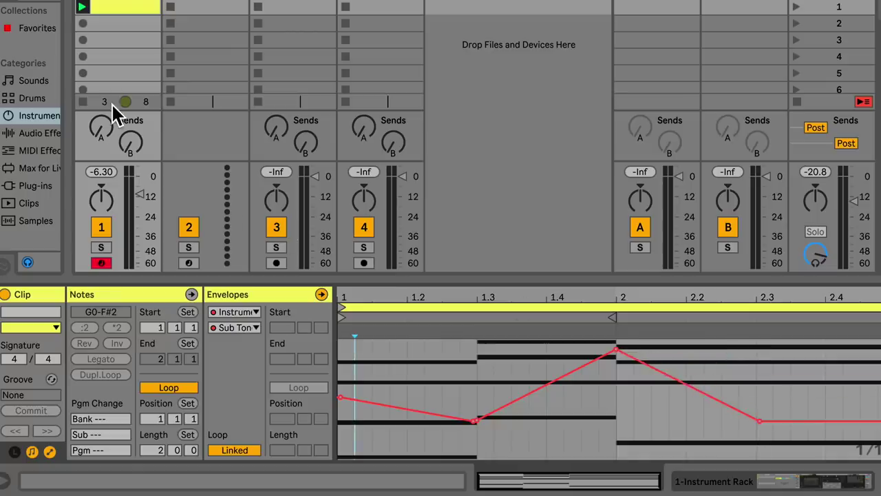
Map the Filter 1 resonance to Macro 2 alongside the sub tone and play the clip to check the modulation.
key("shift+Tab")
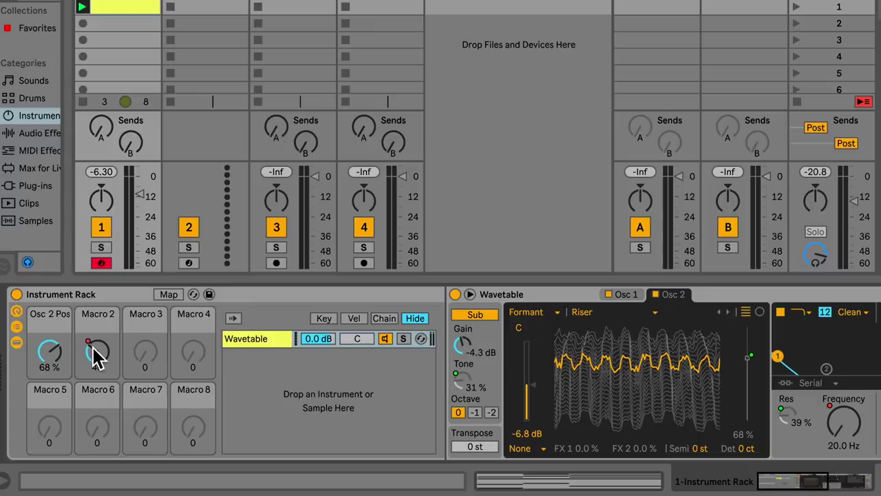
left_click(811, 427)
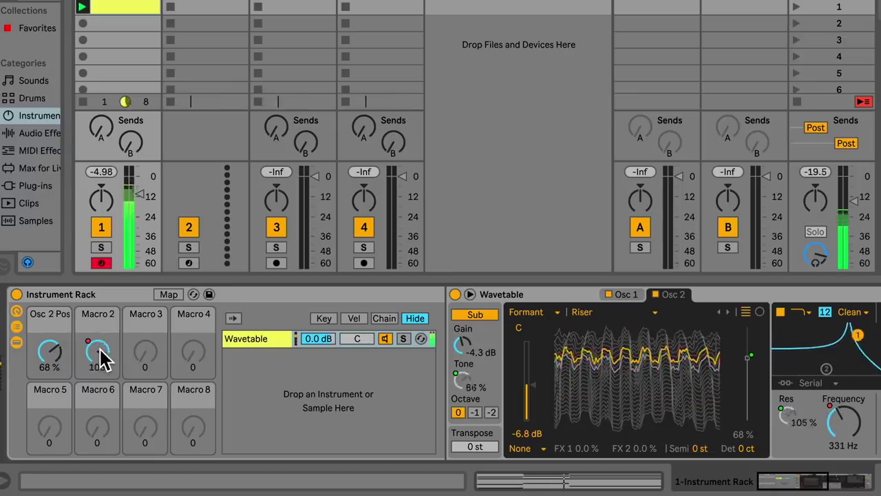
left_click(459, 378)
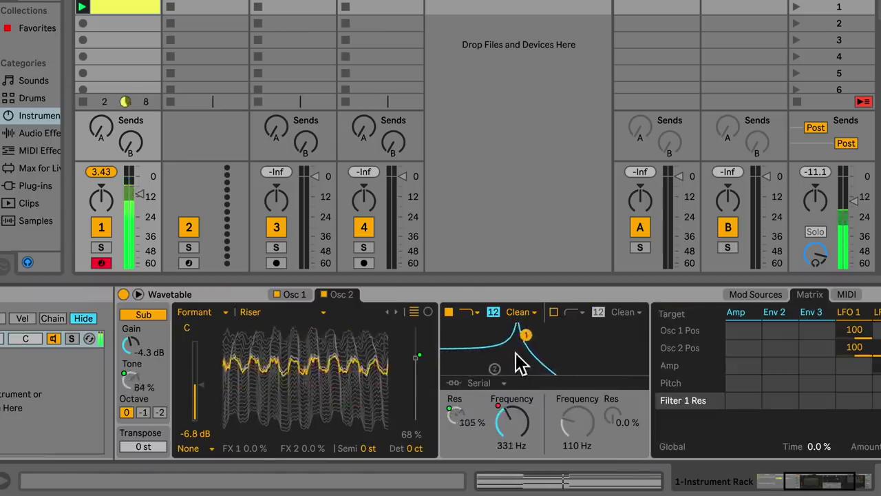
scroll(478, 370, "left", 5)
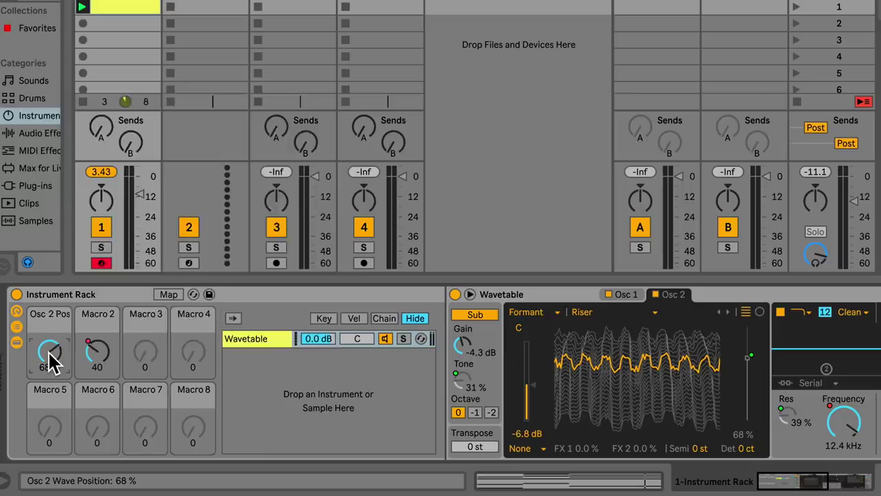
Draw a Macro 1 clip envelope for the Osc 2 position, high at 1.2, 1.4 and 2.4, with minimums at 1.3 and about 2.2.
right_click(48, 353)
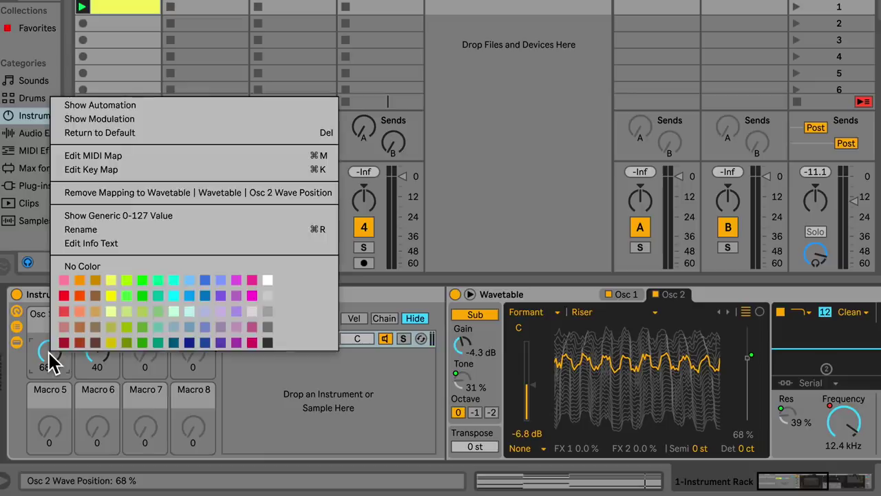
left_click(116, 107)
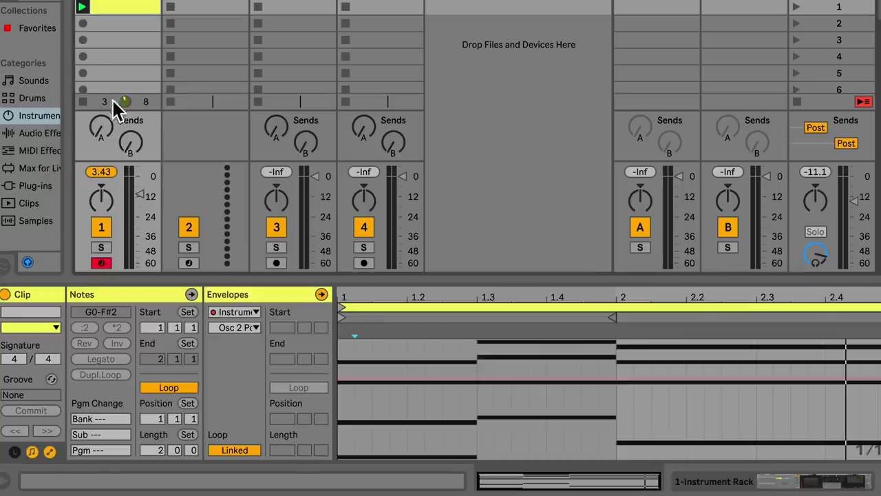
left_click(407, 379)
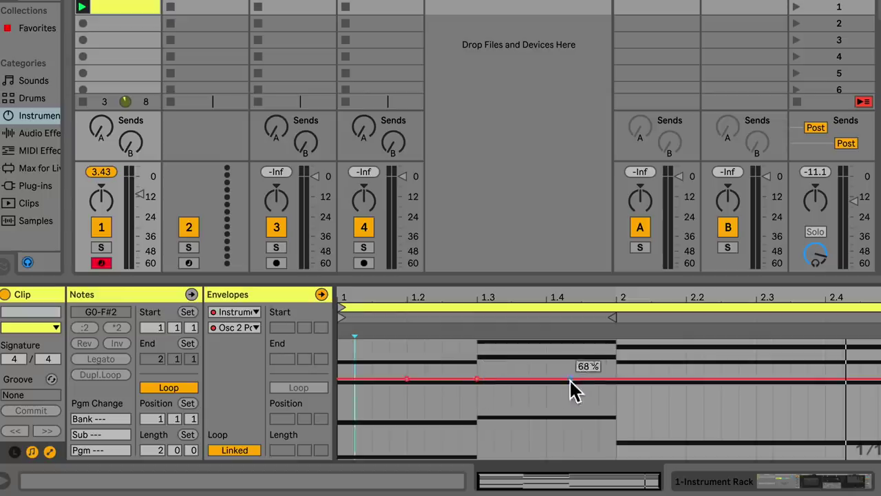
left_click_drag(549, 380, 551, 349)
left_click_drag(479, 381, 477, 456)
left_click_drag(407, 380, 407, 341)
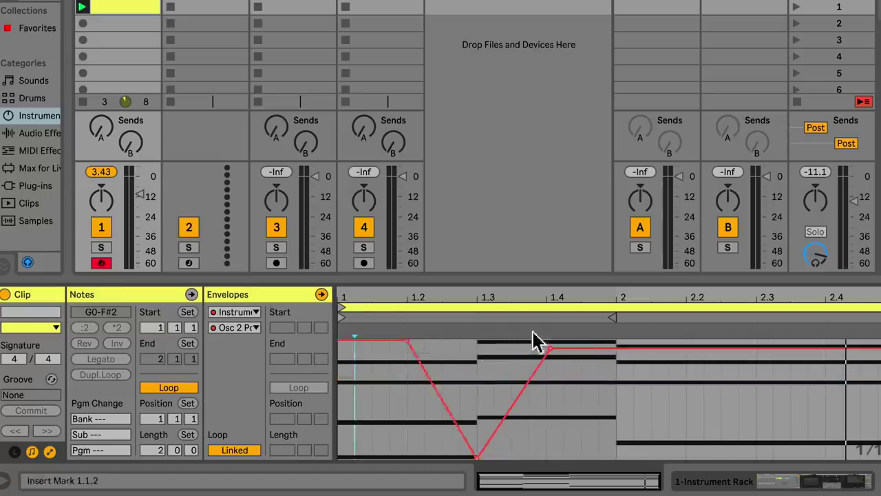
left_click(692, 348)
left_click_drag(692, 348, 692, 457)
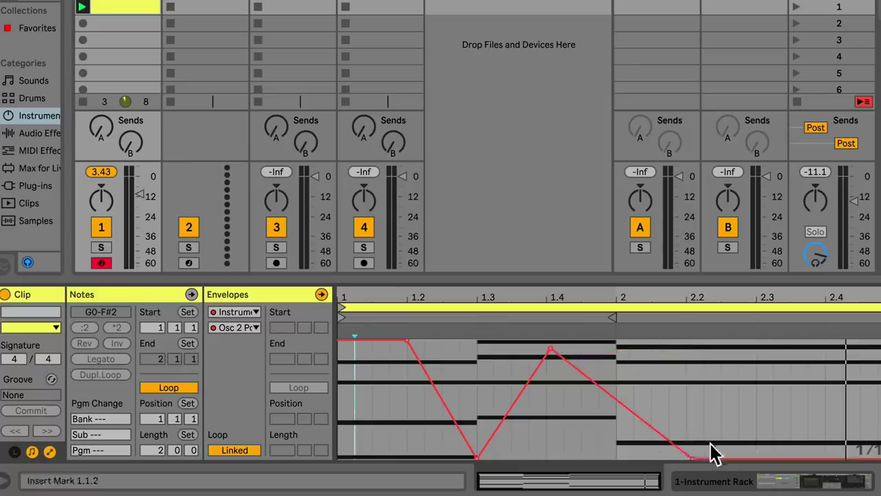
left_click_drag(826, 457, 824, 340)
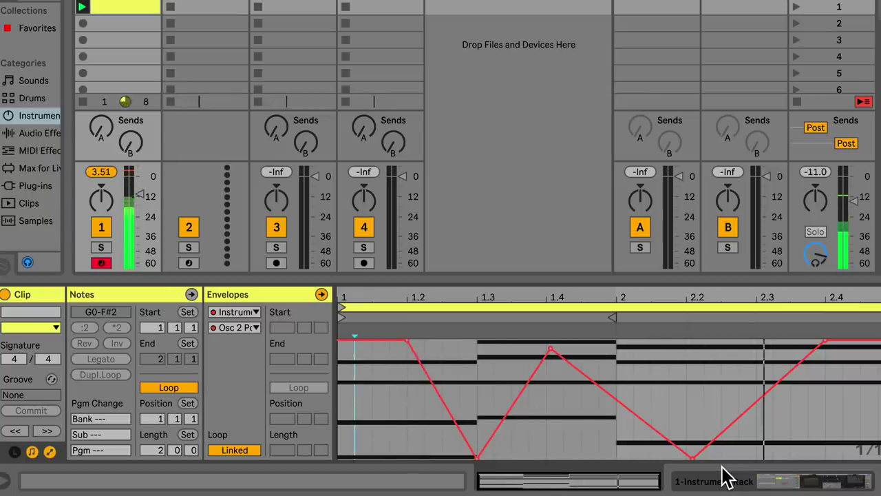
Examine how the automated macros drive the Osc 2 position, Filter 1 and the modulation matrix during playback.
left_click(113, 4)
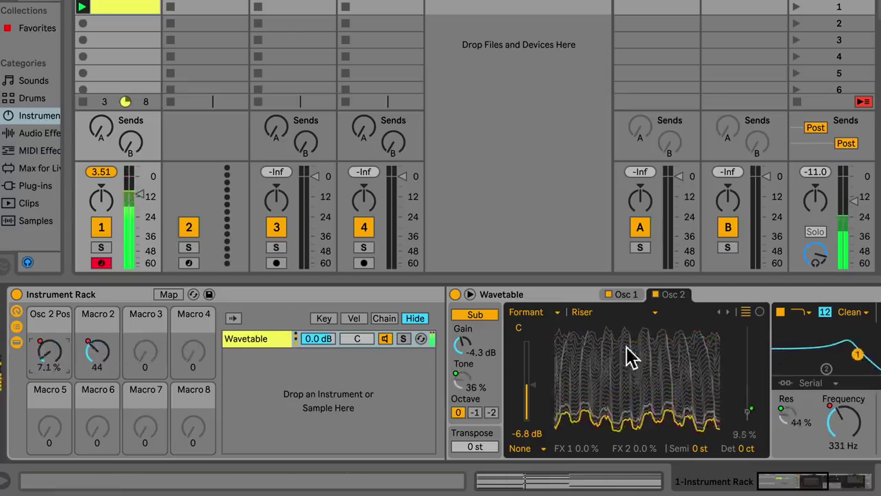
scroll(716, 338, "right", 5)
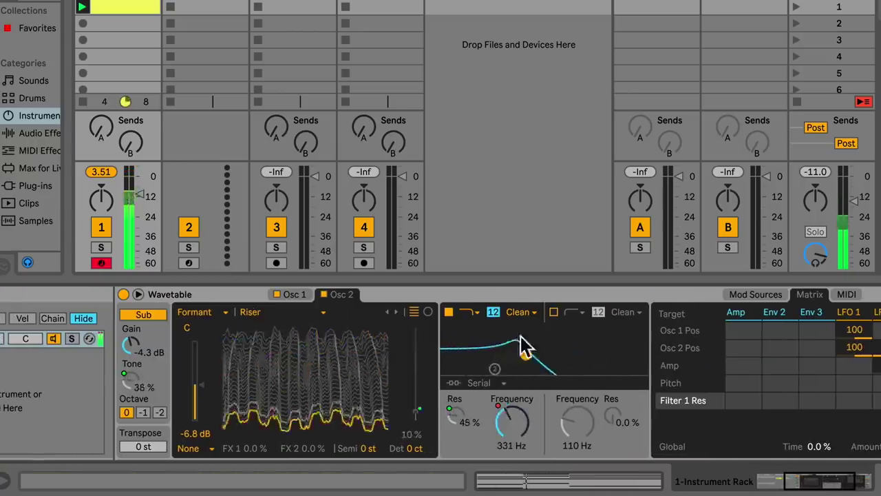
scroll(519, 409, "right", 5)
left_click(518, 403)
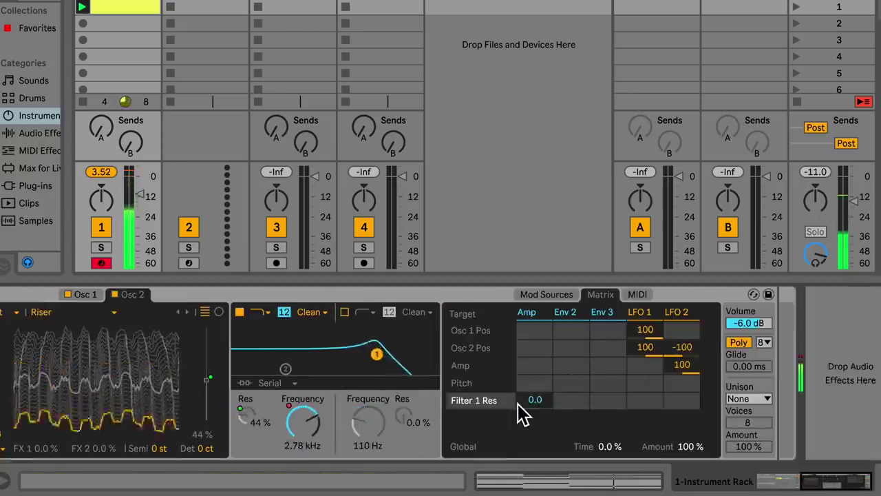
scroll(517, 404, "left", 5)
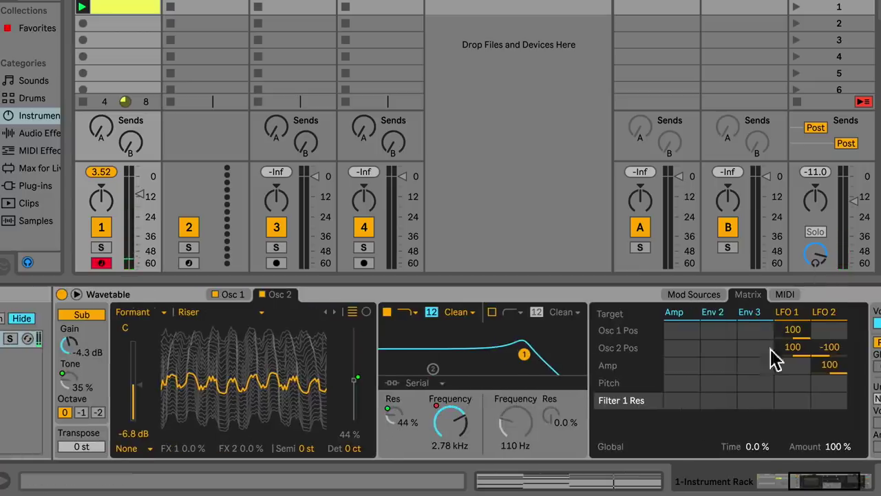
scroll(360, 383, "left", 6)
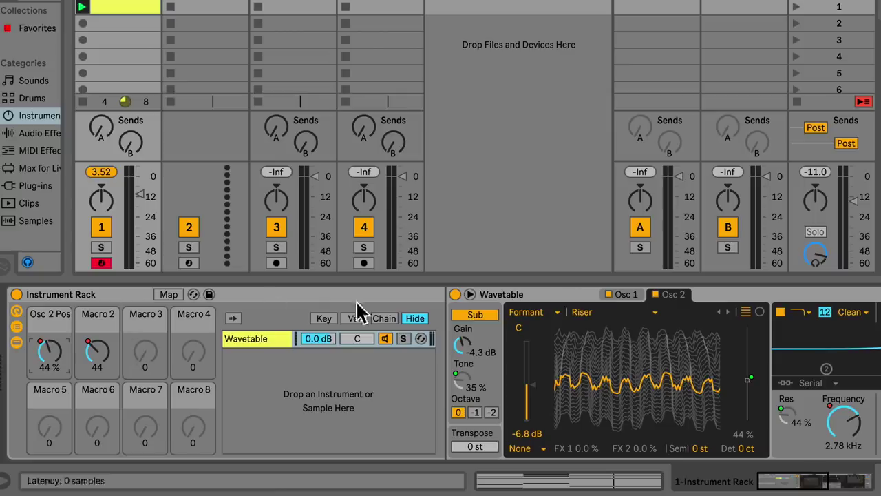
Expand the Wavetable view and set Amp to 1.72 s attack, 20.0 s decay, -4.6 dB sustain, 5.65 s release, and Env 2 attack to 603 ms.
left_click(469, 294)
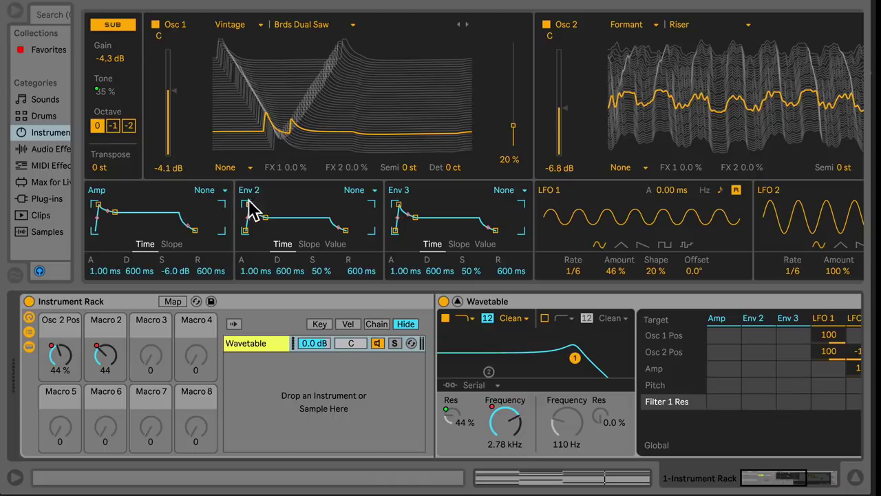
left_click_drag(246, 204, 271, 205)
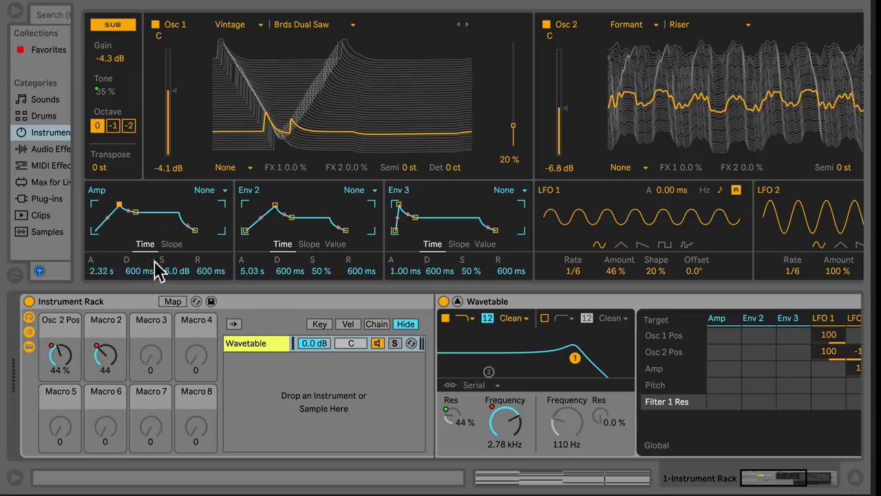
left_click_drag(119, 204, 209, 230)
left_click_drag(274, 206, 263, 205)
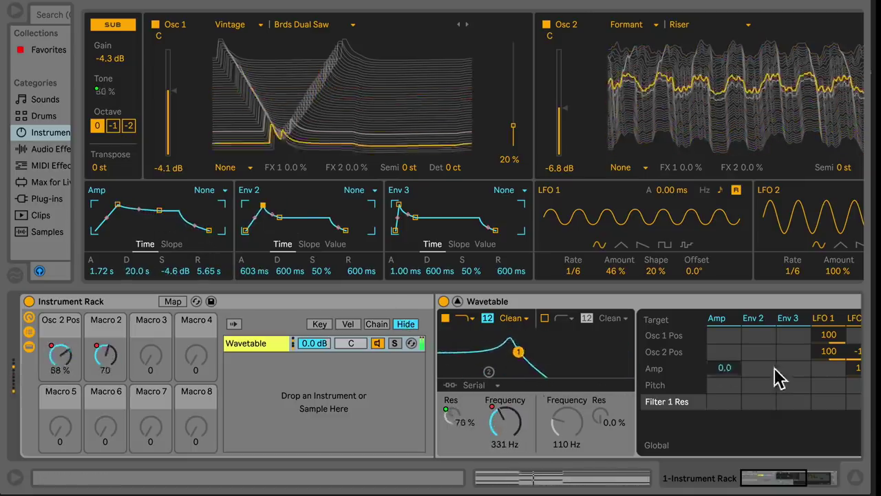
Try modulating the Osc 1 position with the Amp envelope at -6.2 in the matrix and remove that amount again.
left_click_drag(724, 335, 724, 376)
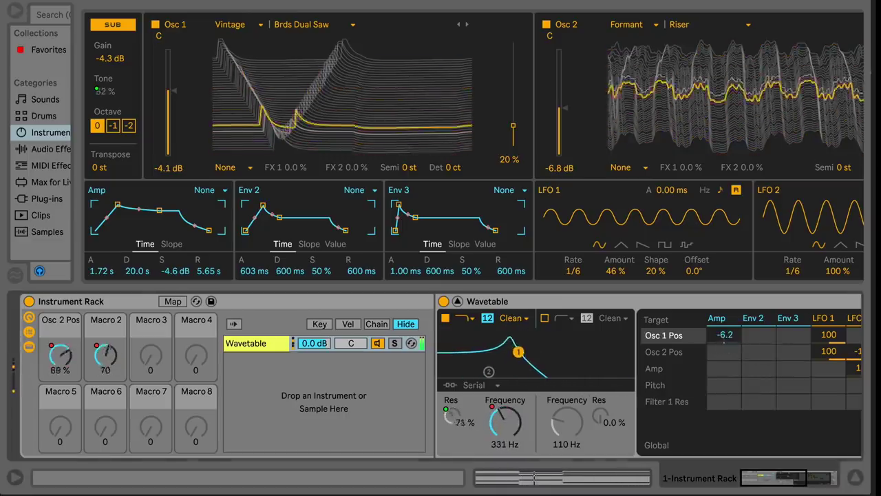
mouse_move(724, 336)
left_mouse_down()
mouse_move(725, 324)
mouse_move(727, 338)
left_mouse_up()
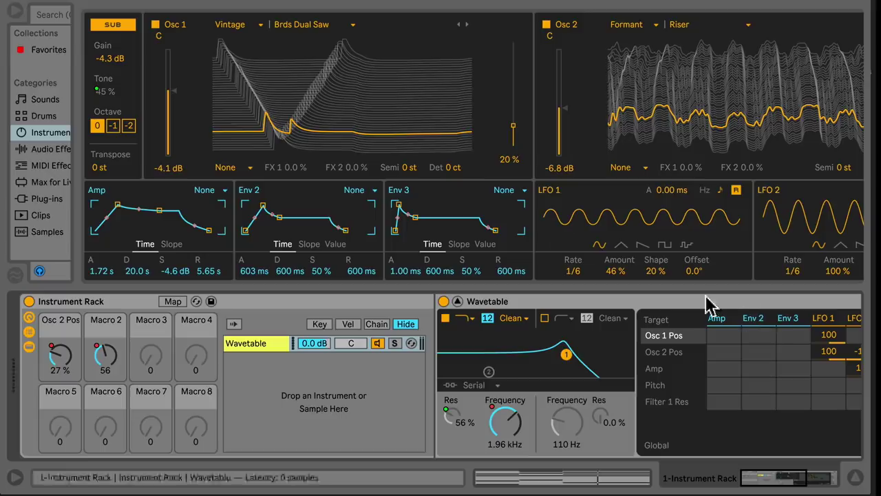
Widen the browser and open the Guitar & Plucked folder of the Wavetable presets.
left_click_drag(78, 65, 227, 57)
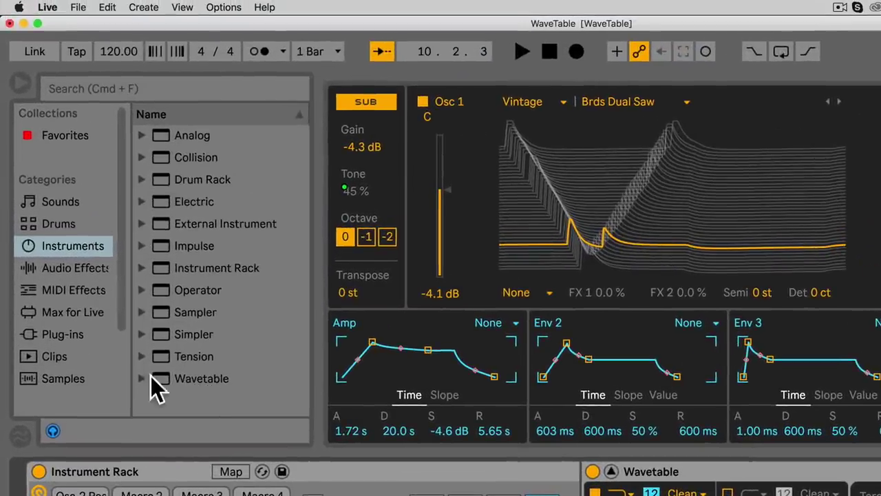
left_click(142, 379)
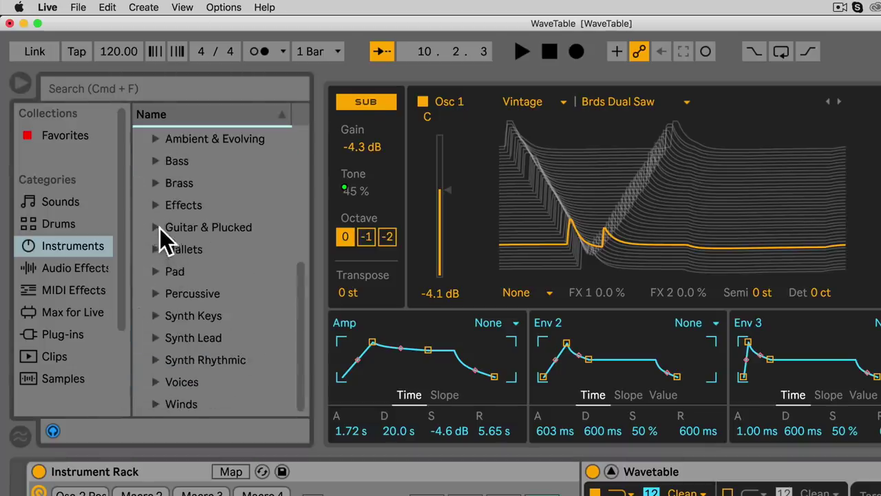
left_click(160, 228)
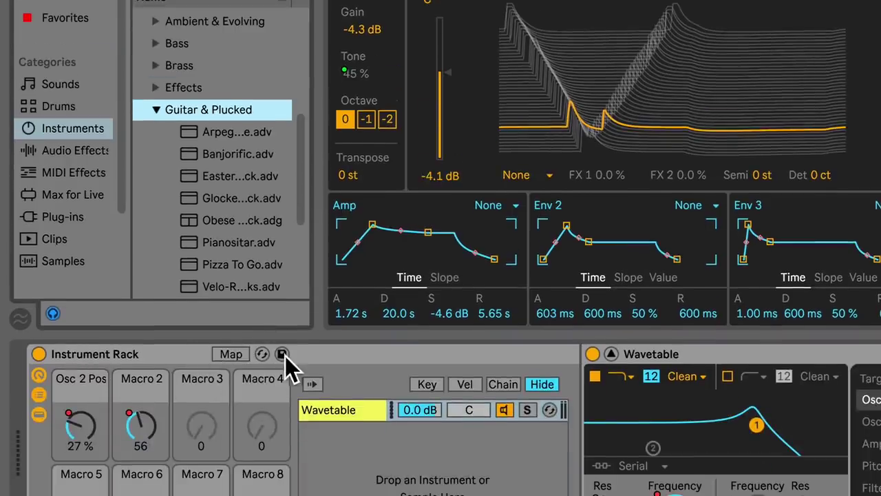
Save the Instrument Rack to the User Library as a preset named WT Example.
left_click(283, 354)
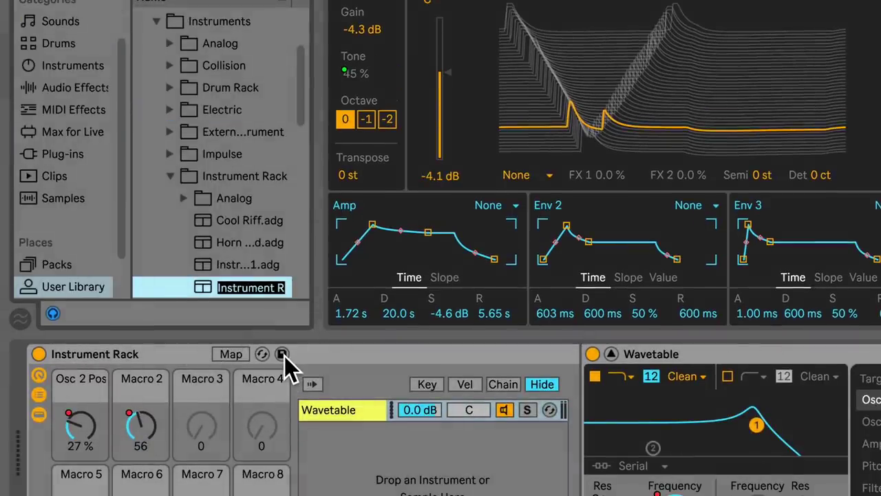
type("W")
type("T Examp")
type("le")
key("Return")
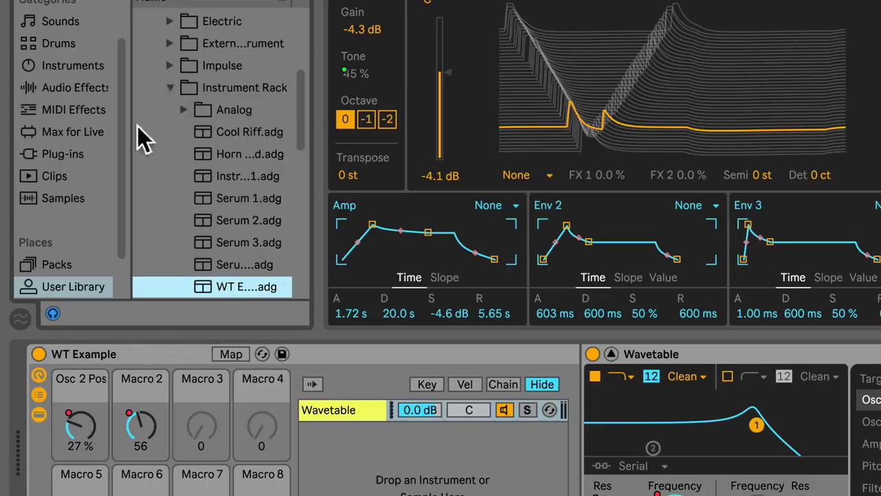
Load the Wavetable preset Pianositar.adv from Guitar & Plucked onto track 1 and launch its clip.
left_click(71, 60)
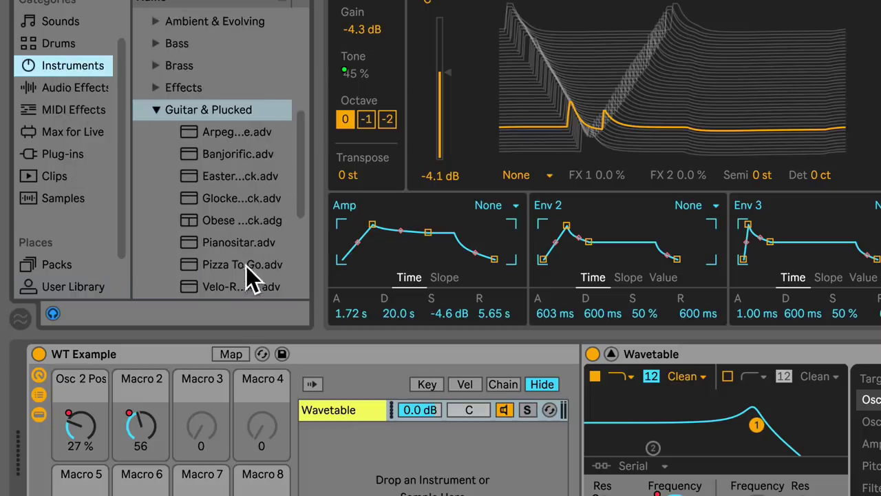
double_click(234, 244)
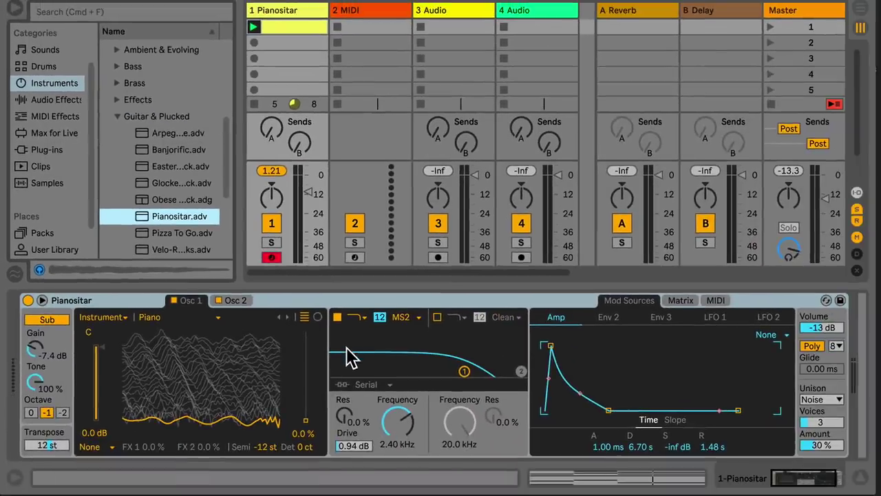
left_click(254, 27)
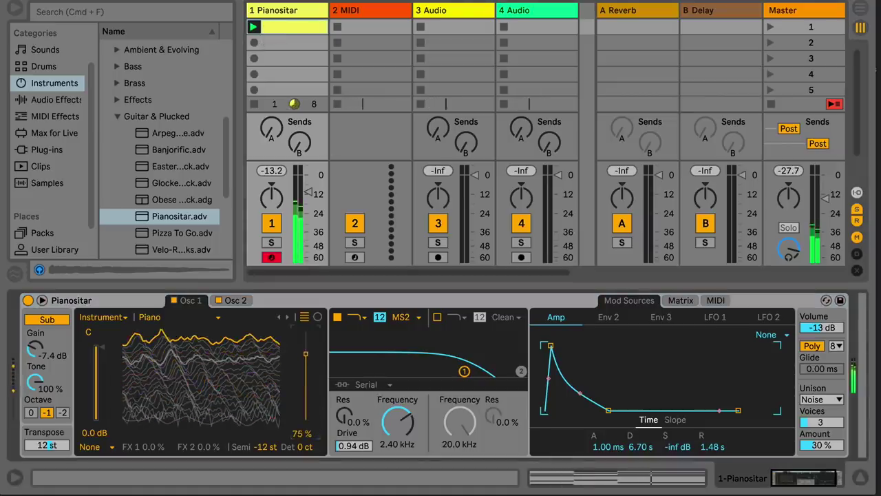
Set Pianositar's Filter 1 frequency to 435 Hz and show its modulation matrix.
left_click_drag(399, 422, 444, 420)
left_click(680, 300)
left_click_drag(688, 353, 651, 336)
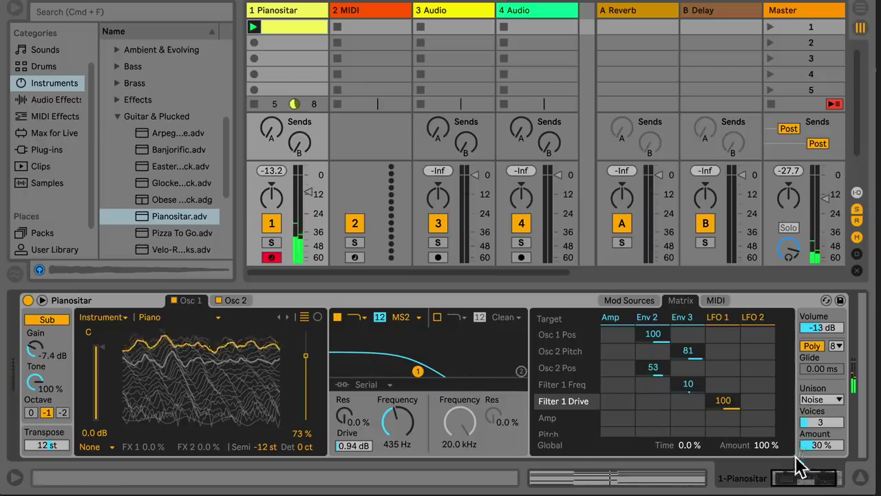
left_click(76, 303)
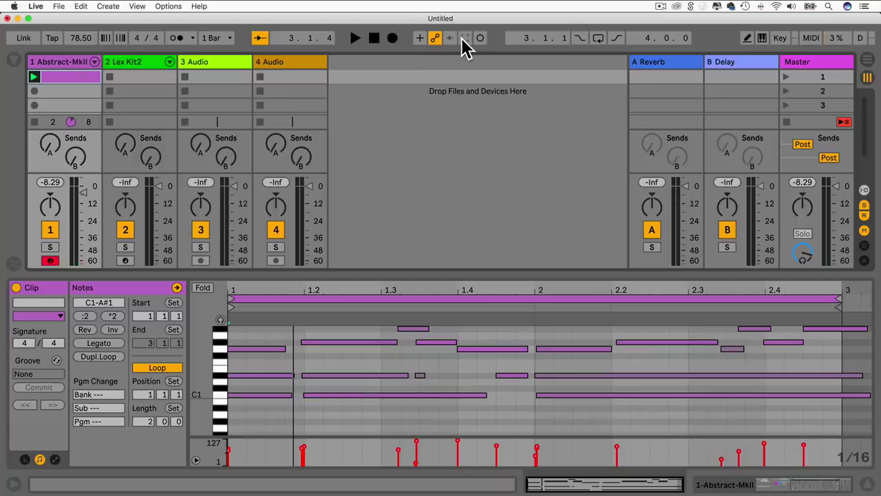
Play the Abstract-MkII clip in the 78.50 BPM set and capture the newly played MIDI notes into it.
key("space")
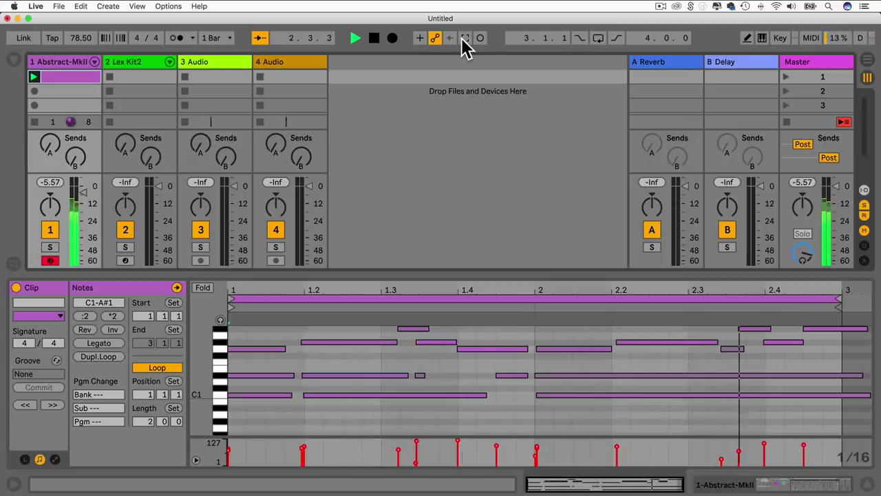
left_click(464, 40)
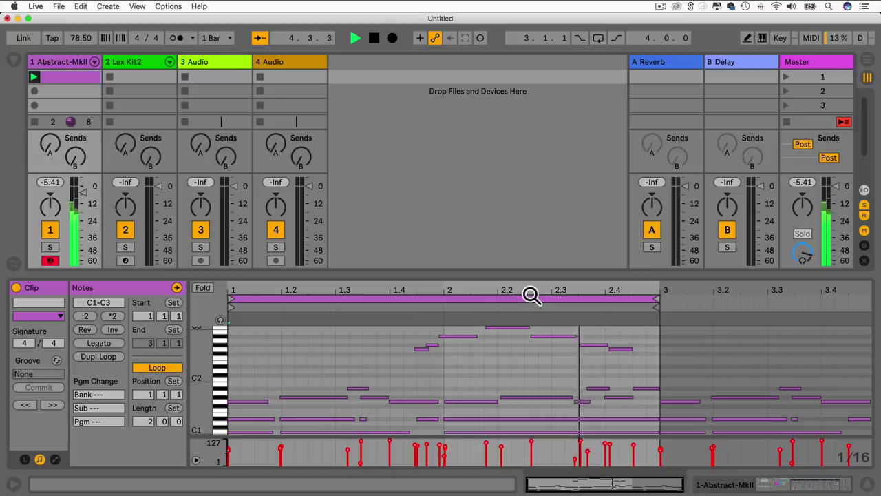
Arm the Lex Kit2 track and capture played drum notes into its first clip over the Abstract-MkII loop with the metronome on.
key("space")
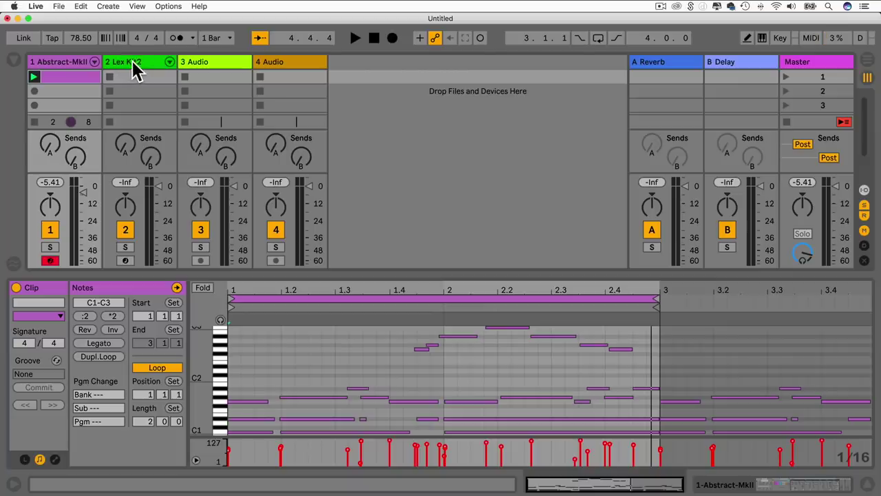
left_click(126, 260)
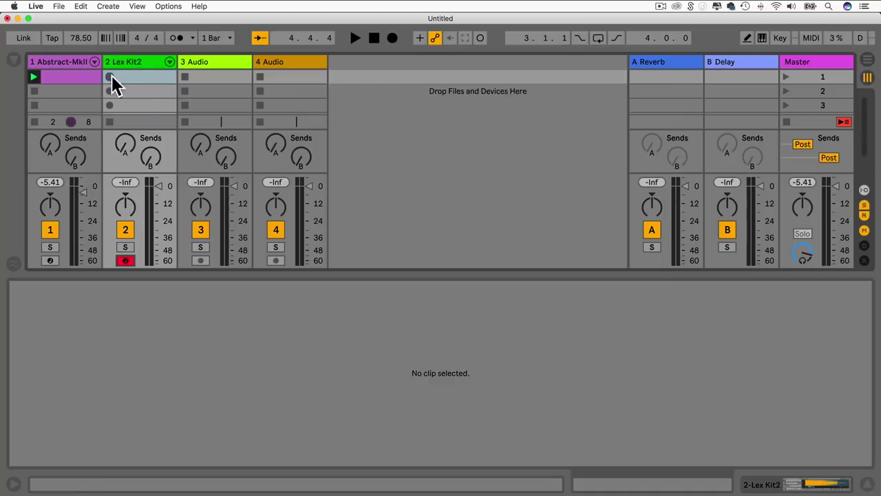
left_click(33, 76)
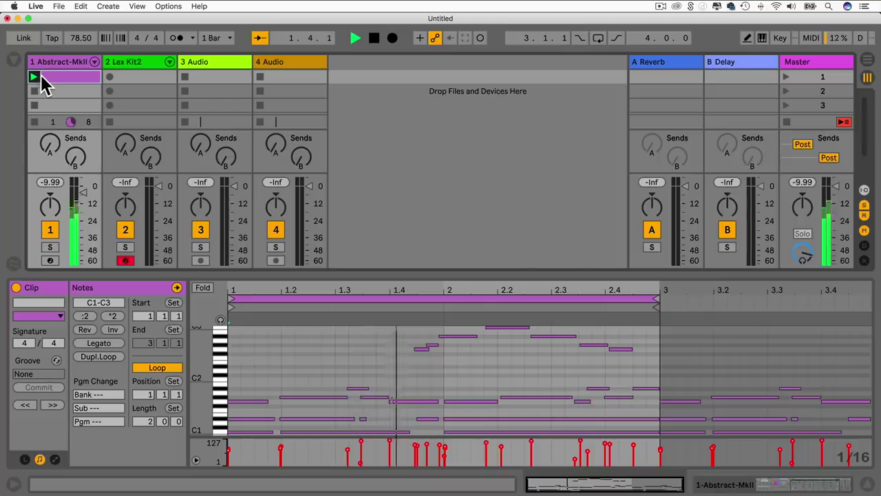
left_click(177, 37)
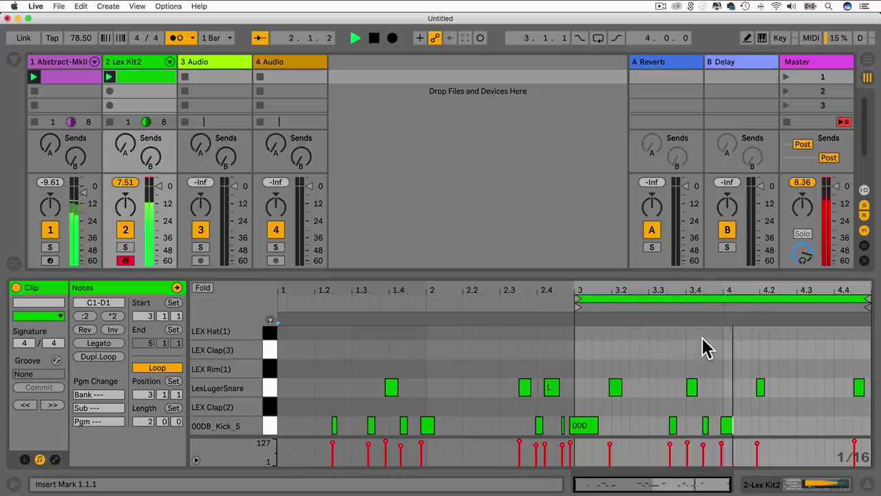
key("space")
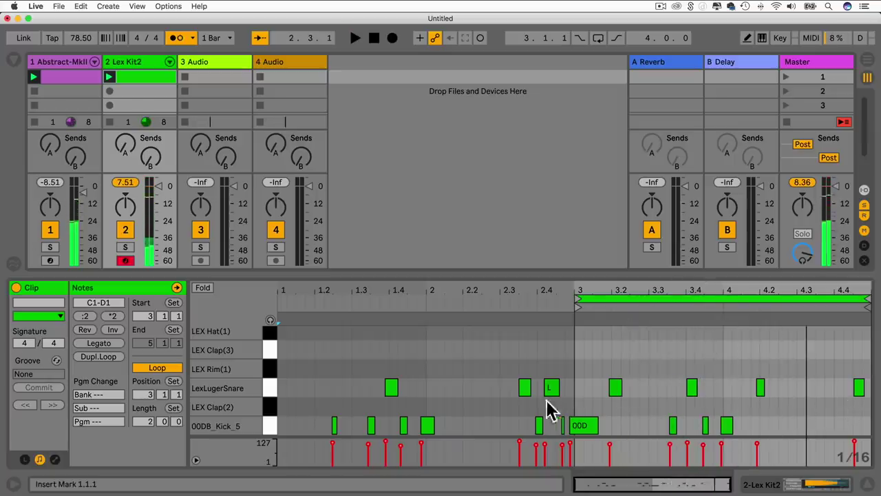
Extend the Lex Kit2 clip's loop back to 1.1.1, making it four bars long, and quantize all its notes.
left_click(77, 81)
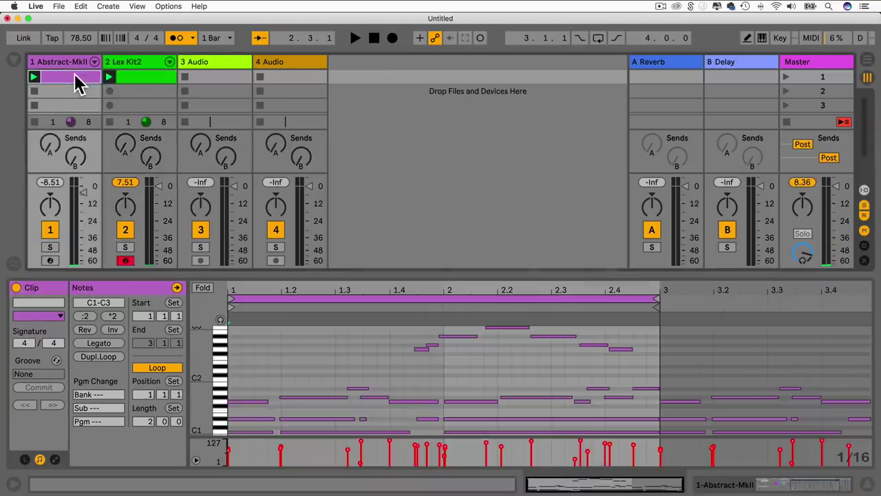
left_click(139, 79)
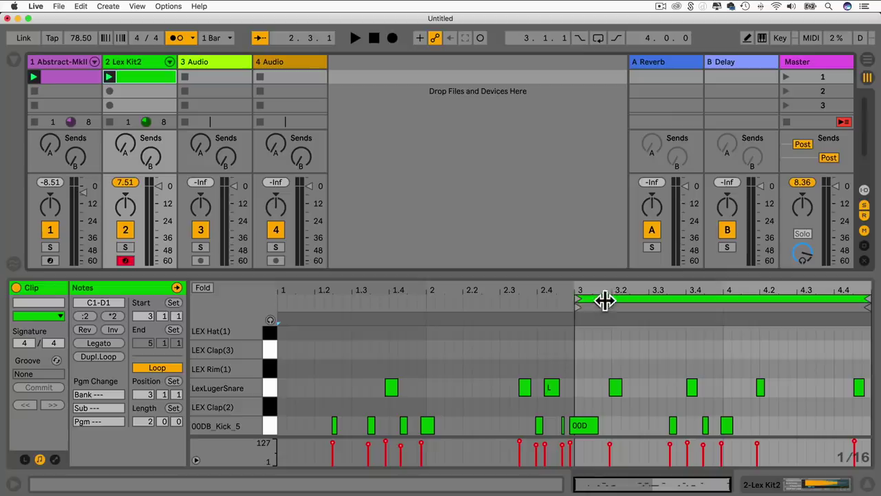
left_click_drag(578, 301, 282, 299)
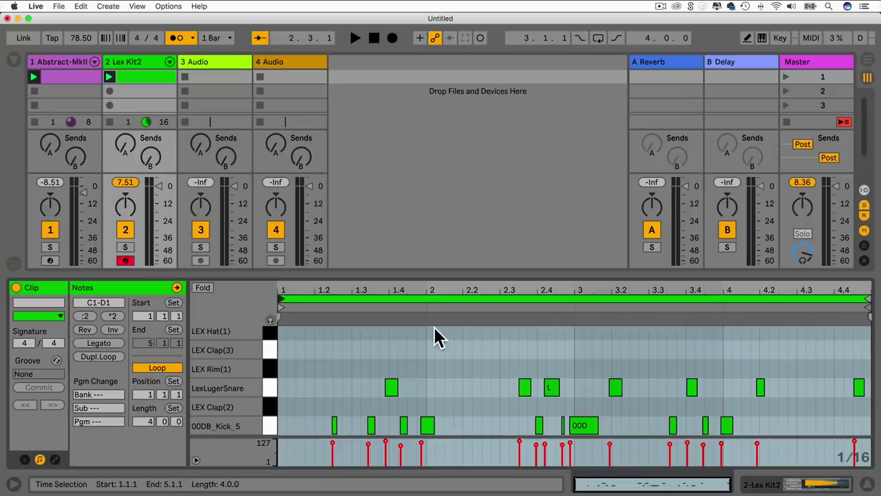
key("super+a")
key("super+u")
left_click(430, 376)
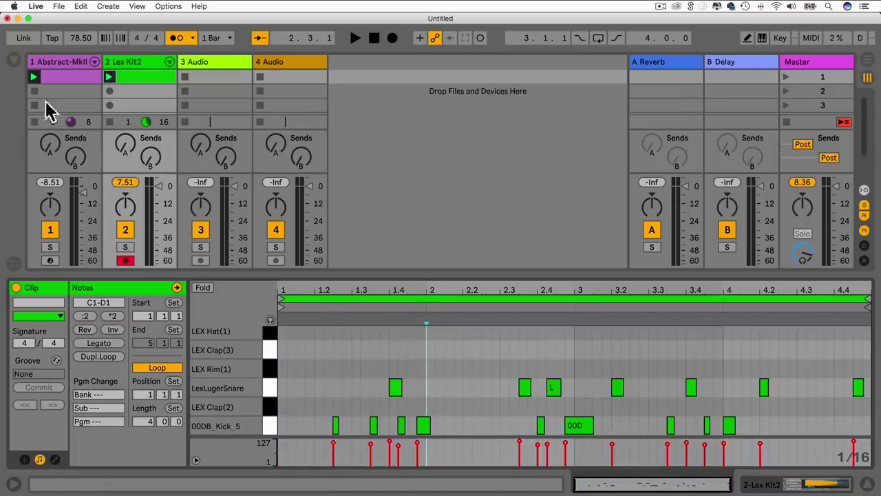
Quantize all notes in the Abstract-MkII clip.
left_click(64, 80)
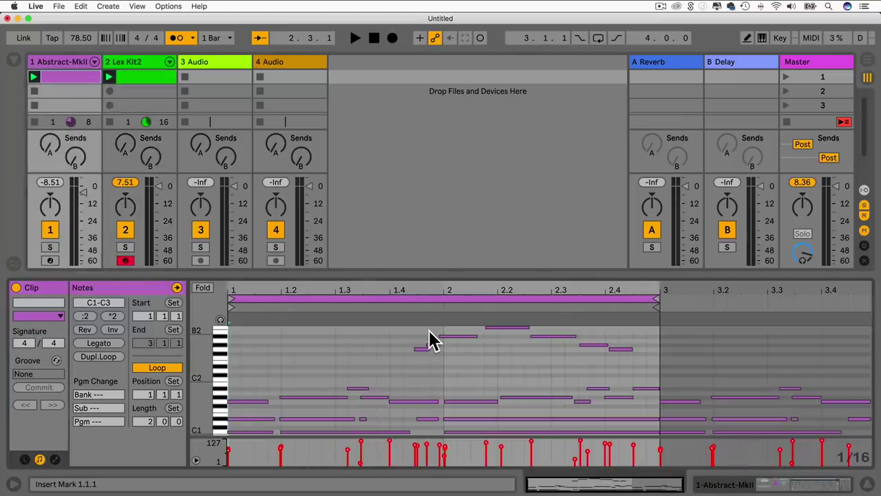
key("super+a")
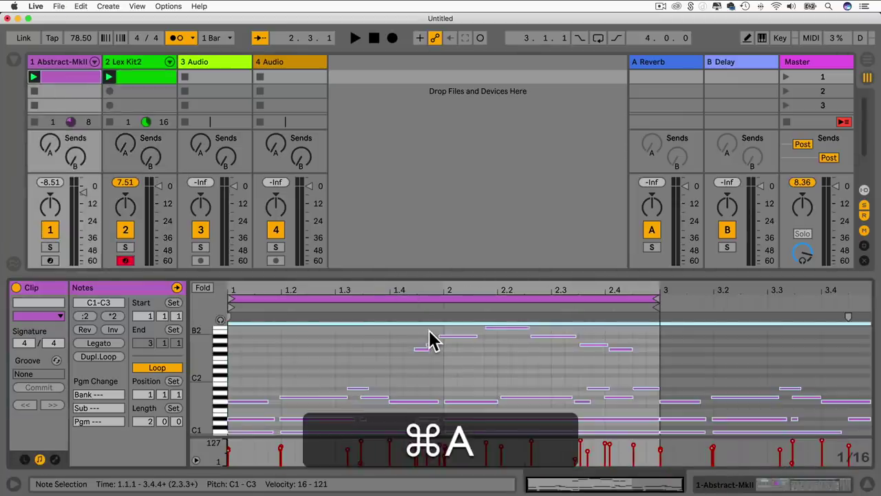
key("super+u")
left_click(428, 371)
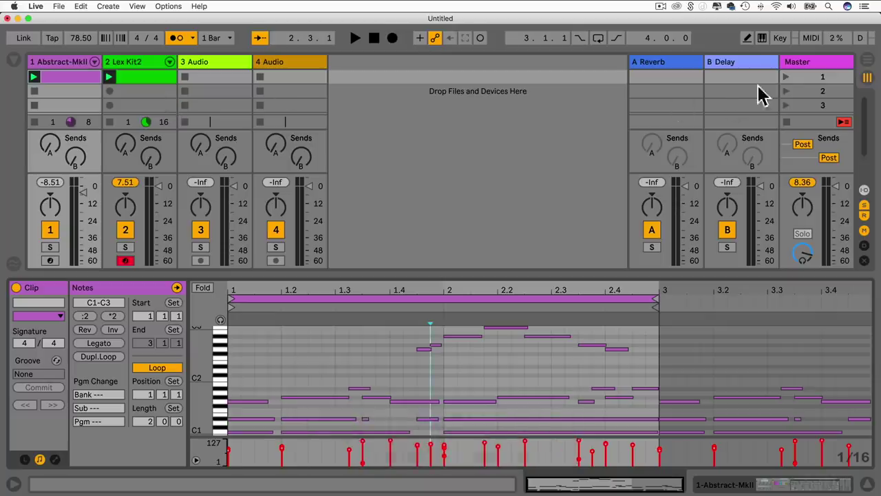
Turn off the metronome and play scene 1 while viewing the Lex Kit2 clip's notes.
left_click(178, 39)
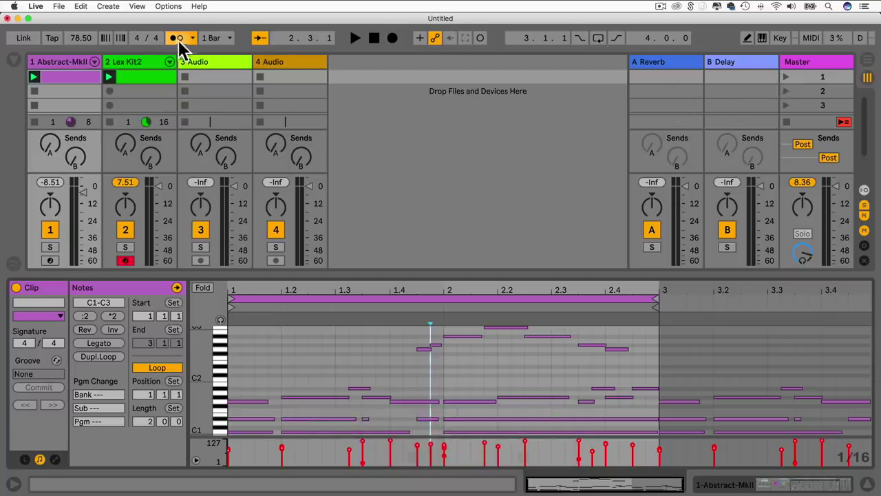
left_click(788, 76)
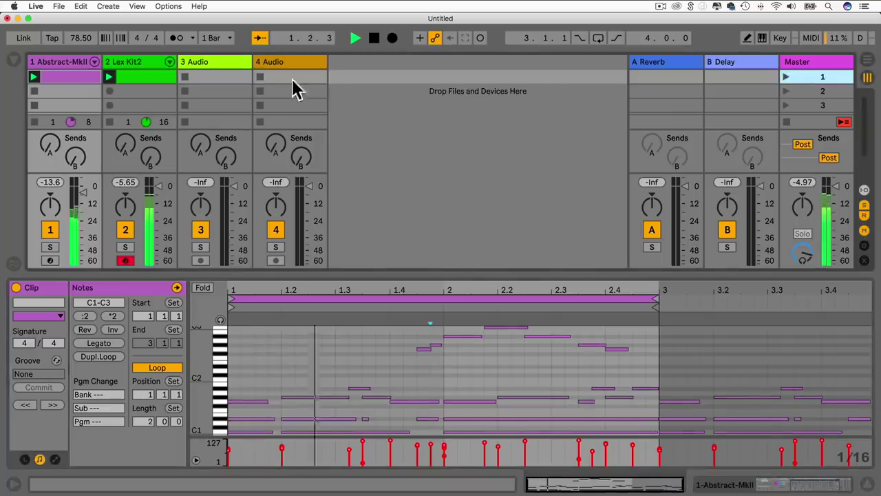
left_click(145, 81)
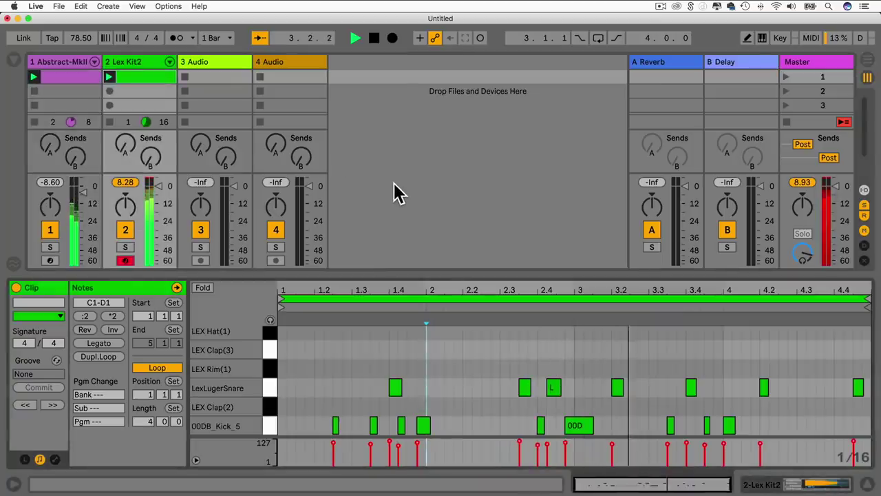
key("space")
Add 00DB_Kick_5 notes at 1.1.1 and 2.2.3 in the Lex Kit2 clip by copying existing notes.
left_click(334, 425)
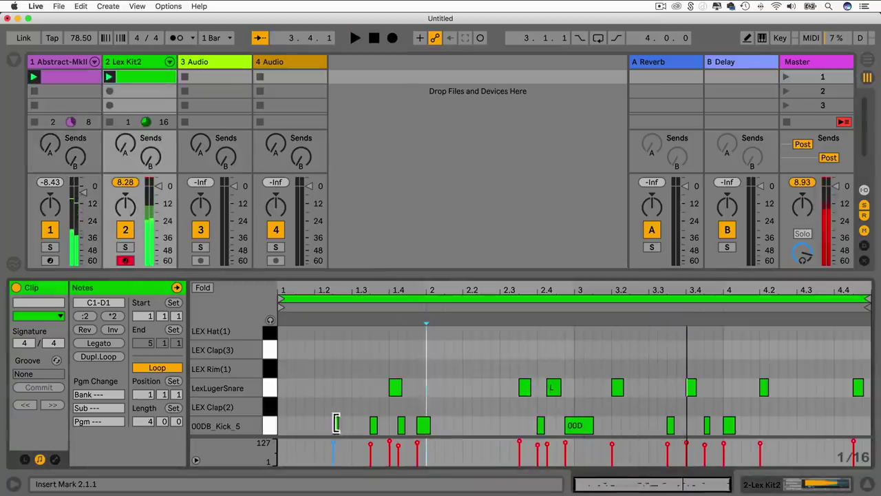
left_click(334, 424)
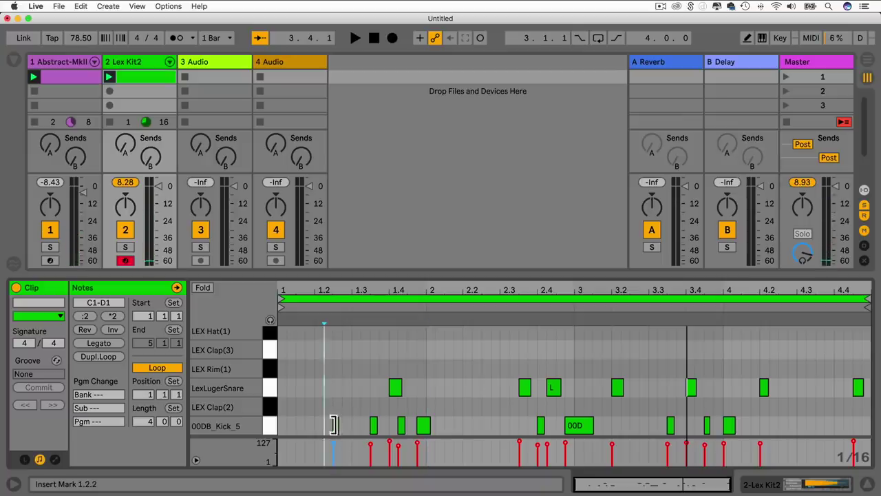
left_click(398, 389)
left_click_drag(334, 425, 290, 435)
left_click_drag(528, 394, 482, 429)
left_click(498, 396)
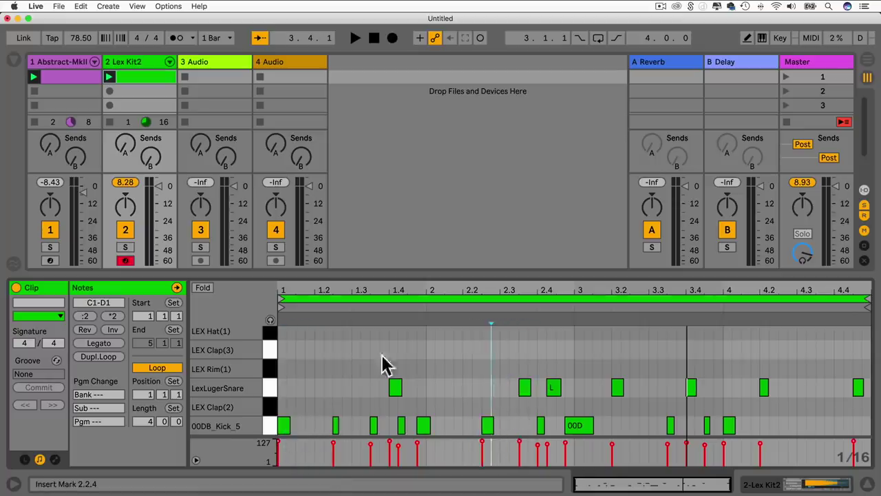
Play the Lex Kit2 clip, capture newly played hi-hat notes into it, and quantize those hi-hats.
left_click(110, 76)
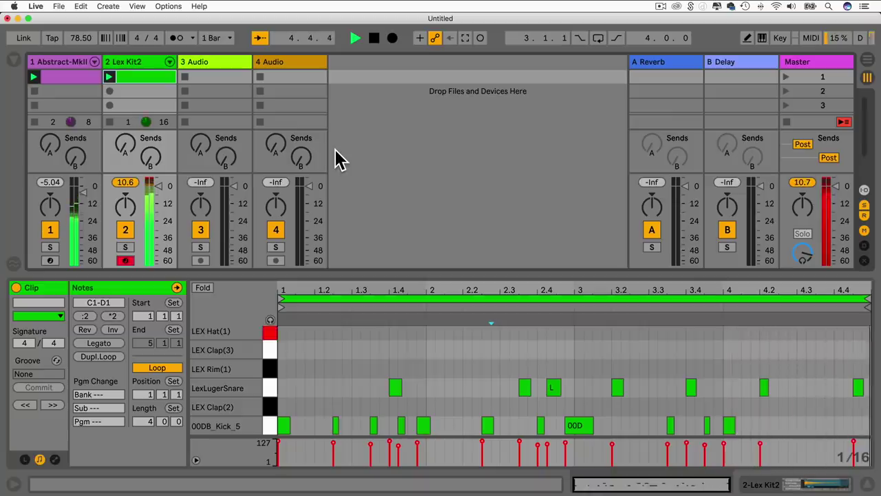
left_click(465, 38)
left_click(587, 364)
left_click_drag(330, 343, 750, 386)
key("super+u")
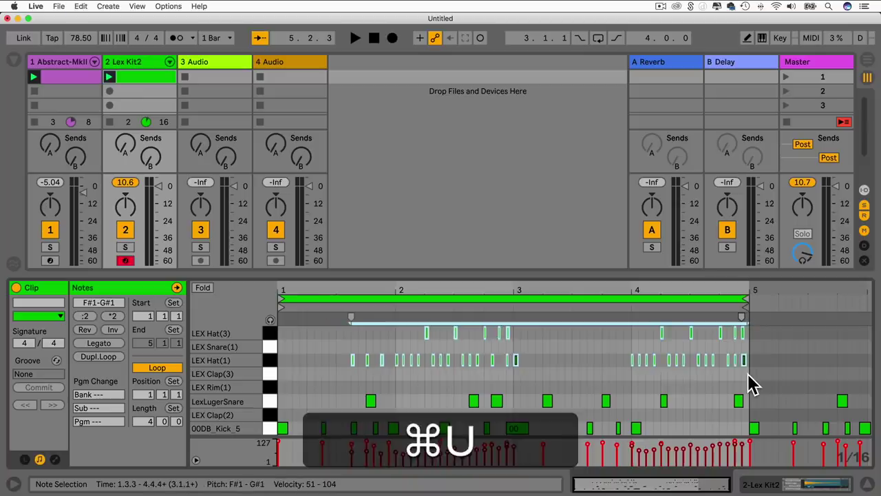
left_click(487, 184)
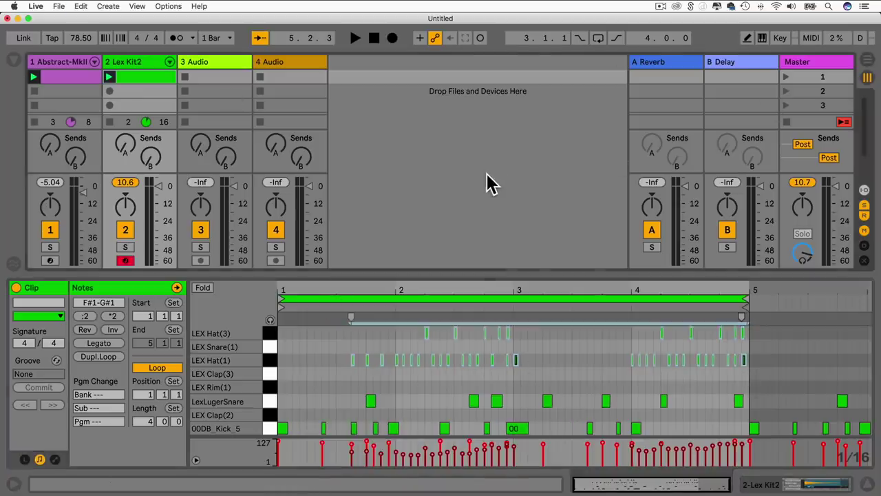
Play scene 1 to hear the melody and drum clips together, and stop playback.
left_click(786, 77)
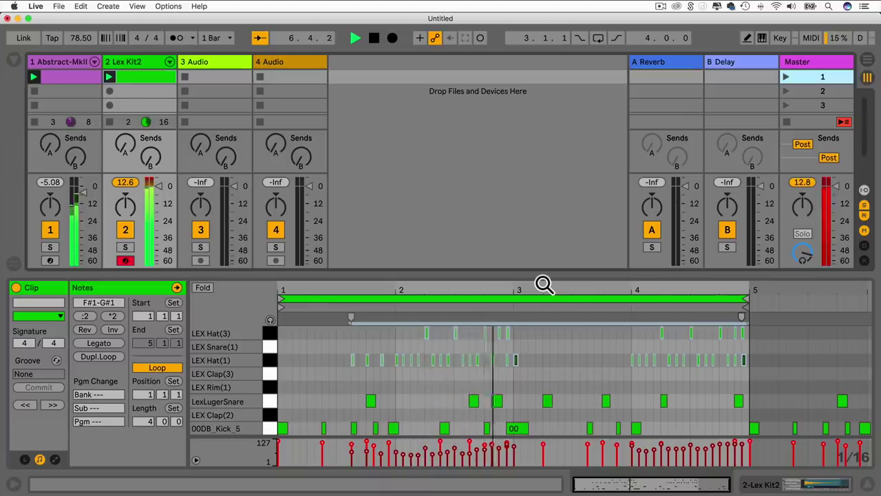
key("space")
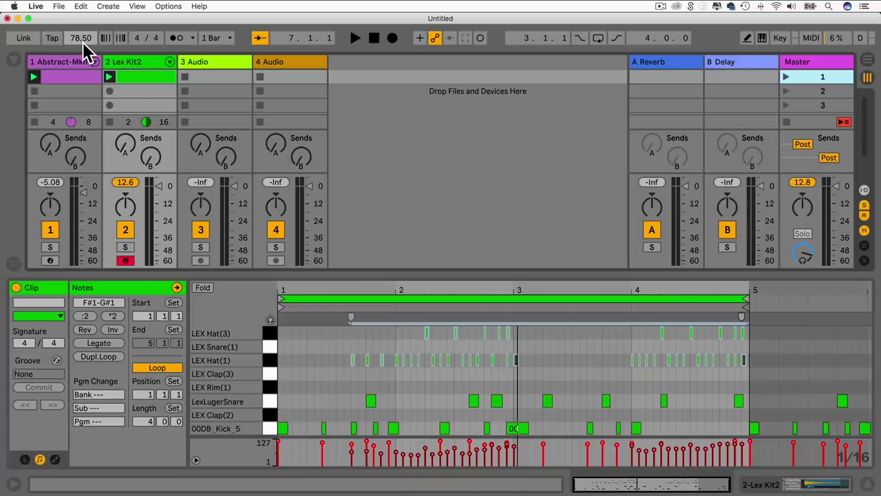
key("ctrl+super+f")
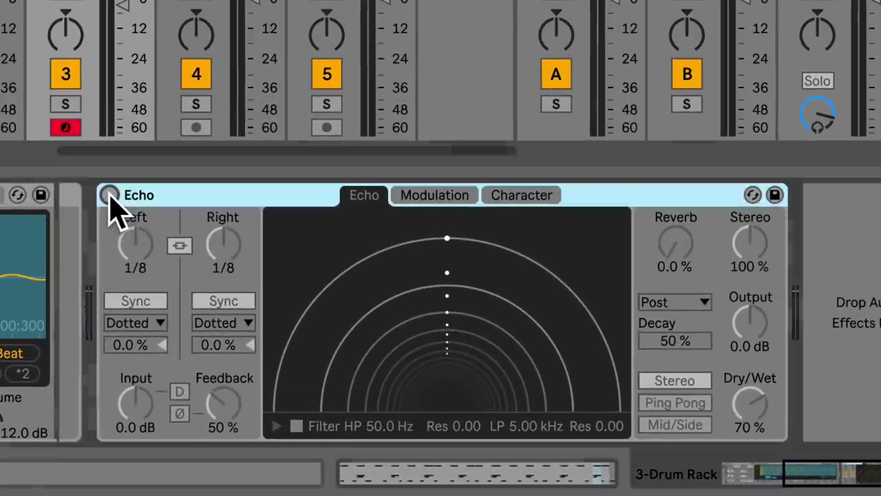
Switch on the Drum Rack track's Echo device and look through its Modulation and Character pages.
left_click(109, 195)
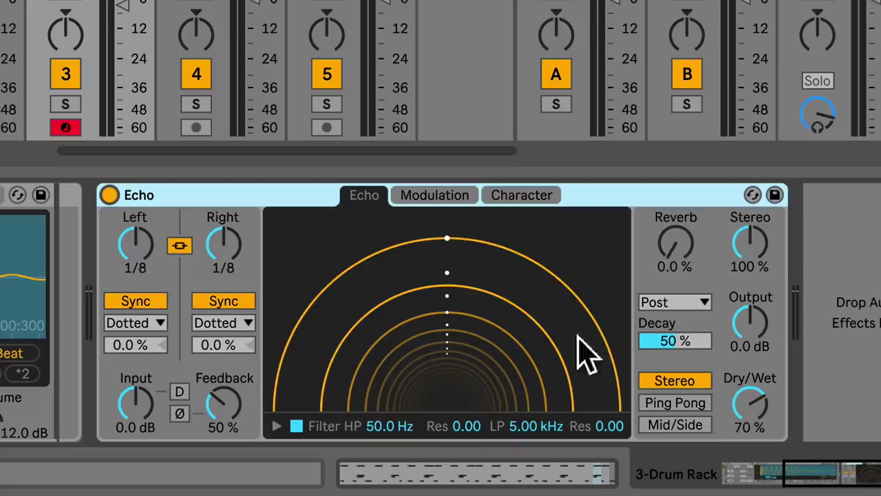
left_click(448, 201)
left_click(520, 195)
left_click(380, 196)
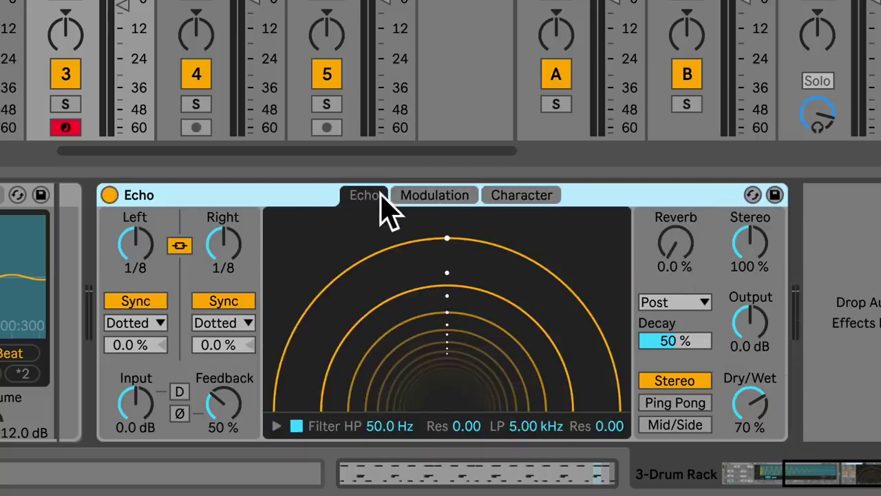
scroll(441, 76, "left", 3)
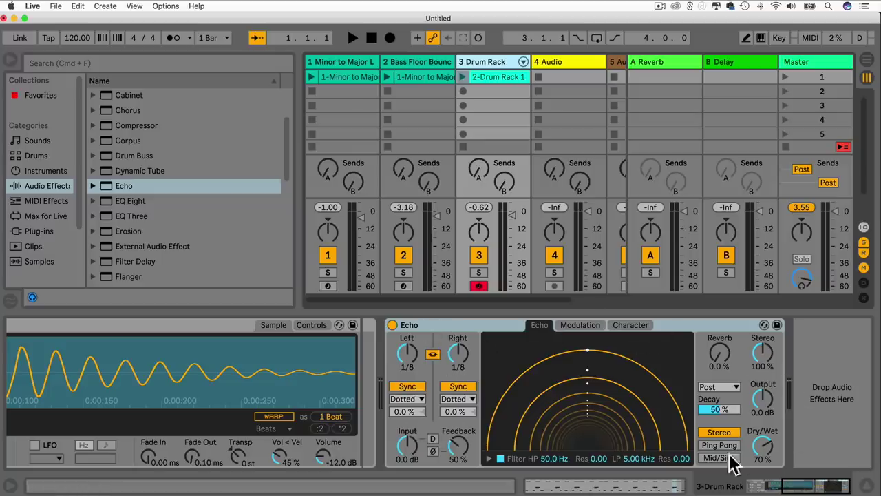
Play scene 1, solo the Drum Rack track, and compare its sound with Echo bypassed and active.
left_click(392, 325)
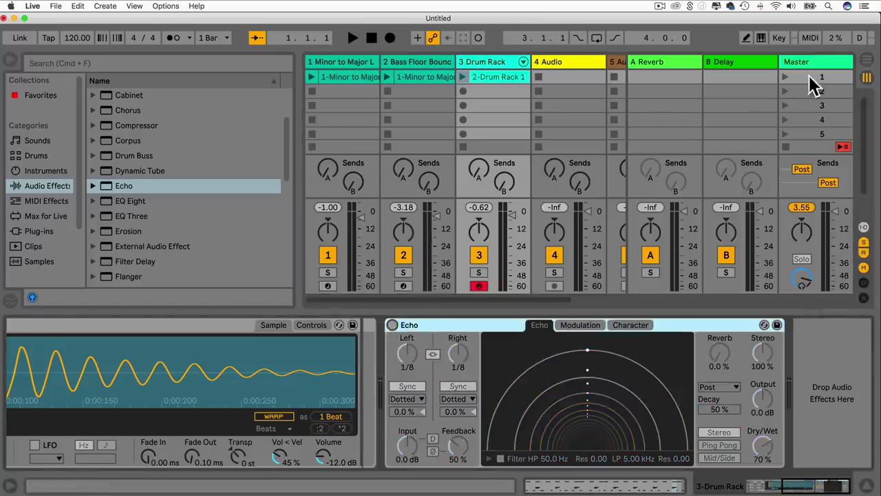
left_click(785, 78)
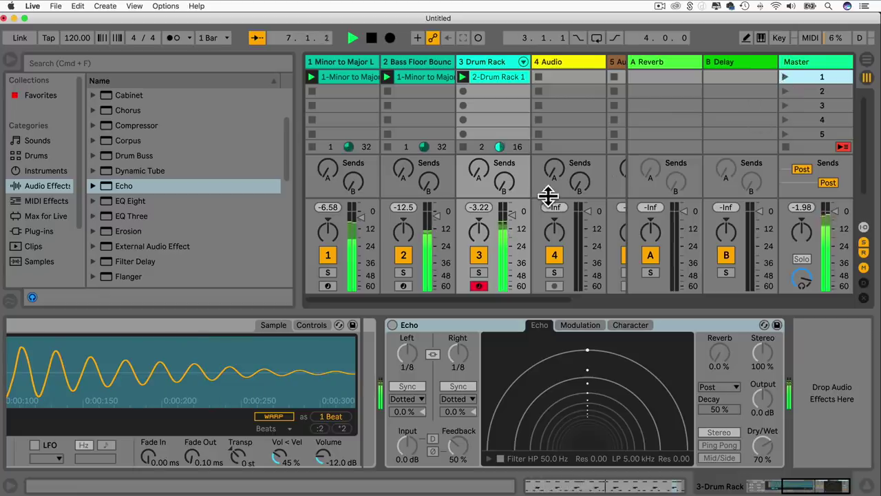
left_click(392, 325)
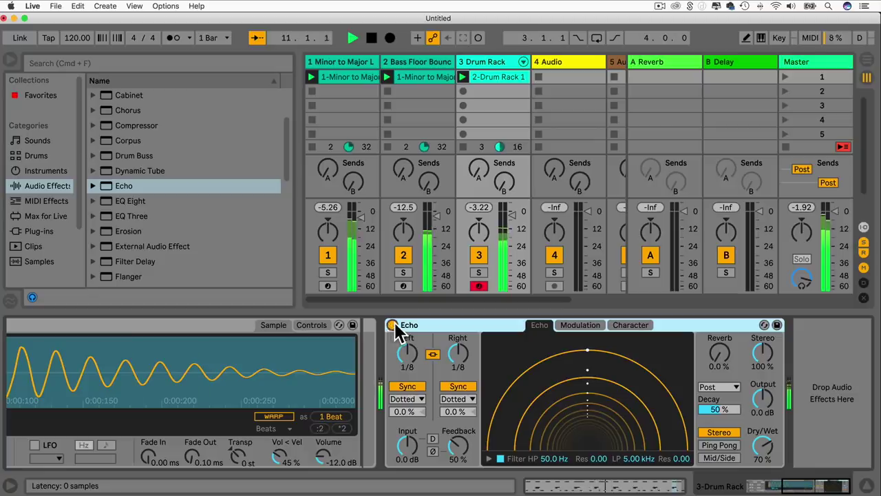
left_click(478, 272)
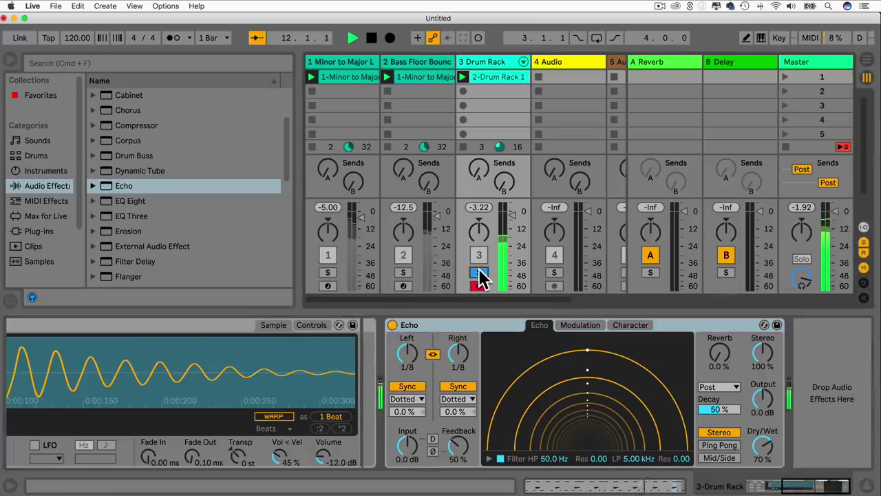
left_click(393, 325)
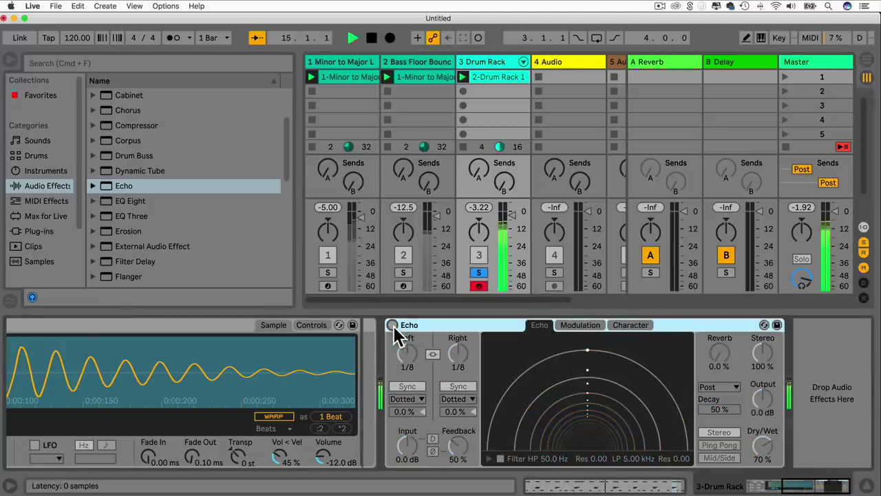
left_click(392, 325)
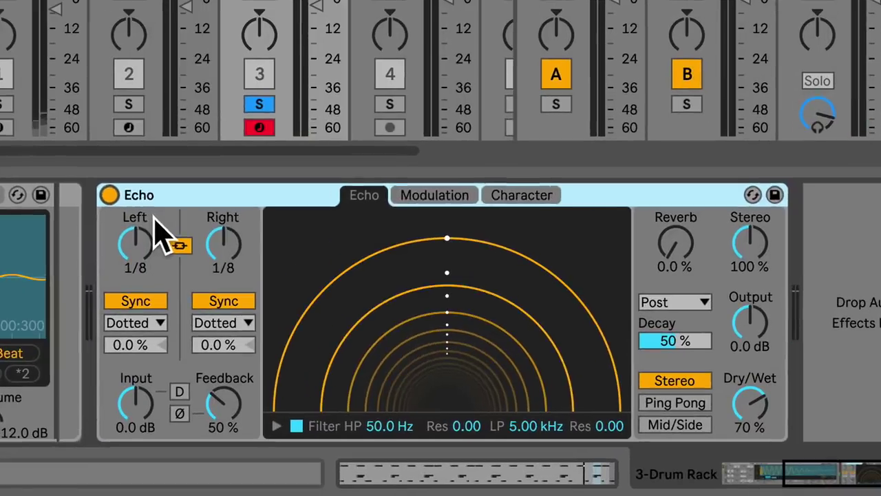
Try Echo's linked left and right delay times at 1/4 and set them to 1/16.
left_click_drag(420, 339, 420, 331)
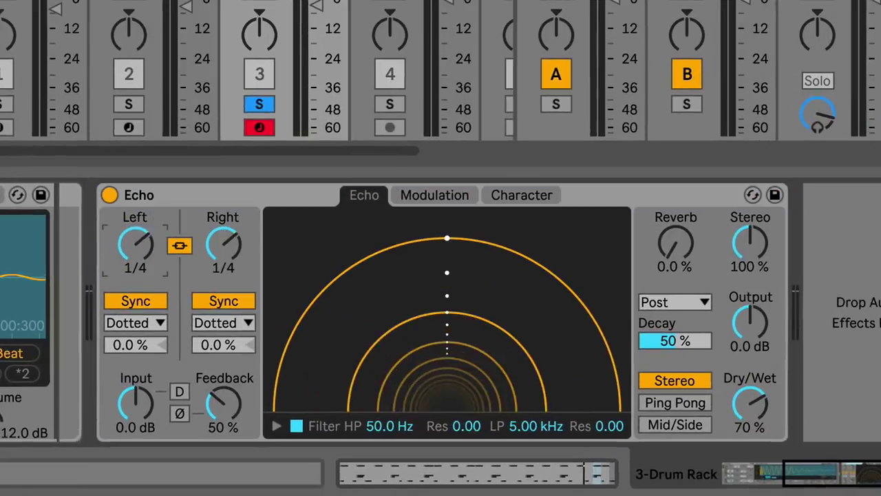
left_click_drag(135, 244, 135, 261)
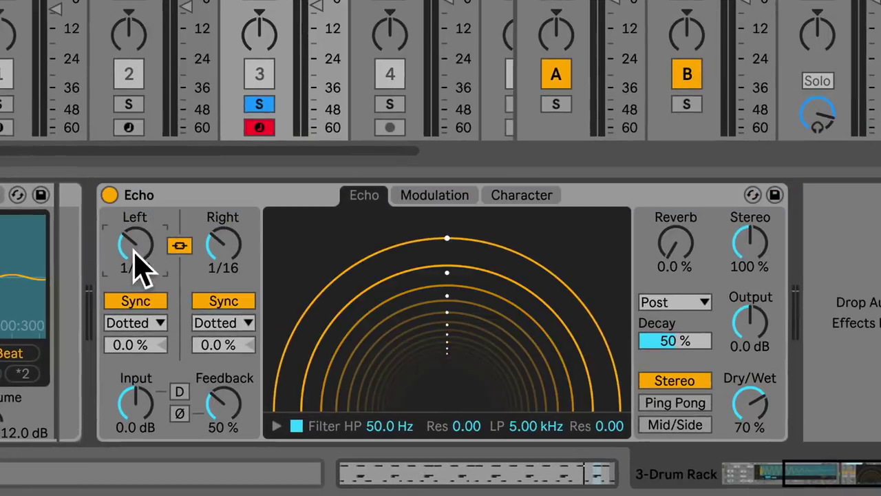
Try Echo's linked left and right delay times at 1/8, 1/64 and 1/2, playing the drums to hear them.
left_click_drag(244, 261, 245, 251)
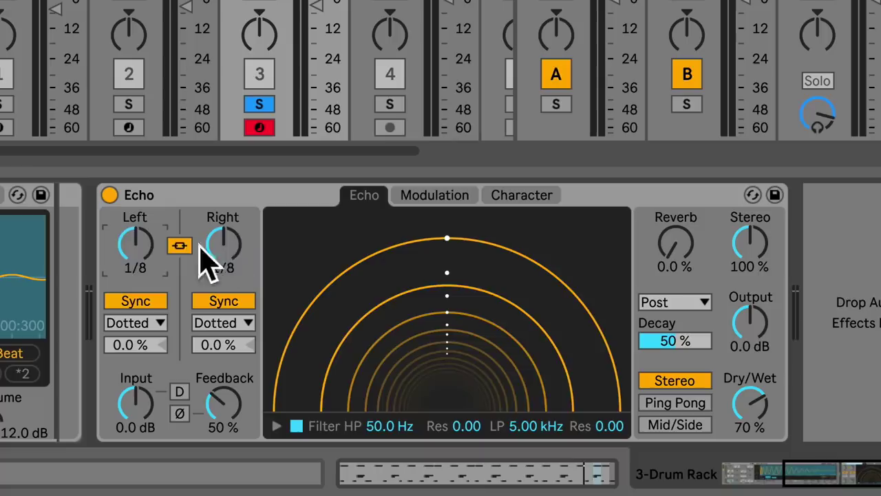
left_click_drag(142, 242, 142, 262)
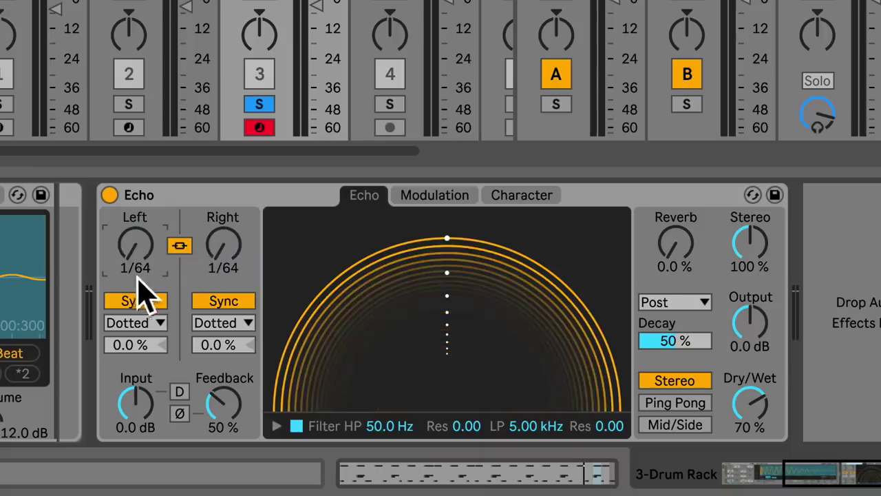
key("space")
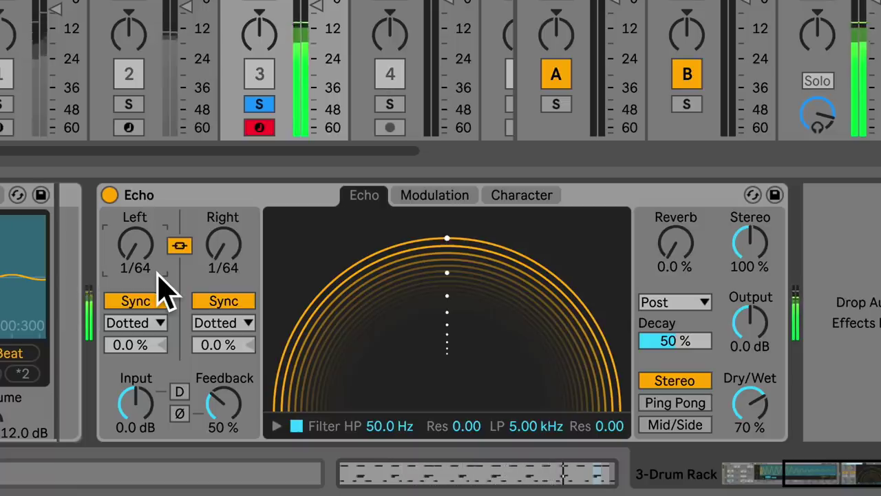
left_click_drag(132, 241, 133, 200)
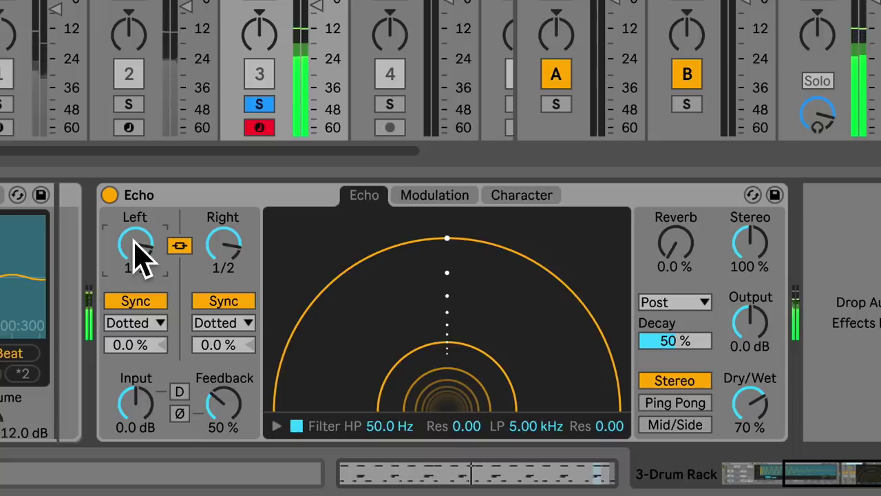
Unlink Echo's channels to try the right delay at 1/16, and relink them with both delay times set to 1/4.
left_click(179, 247)
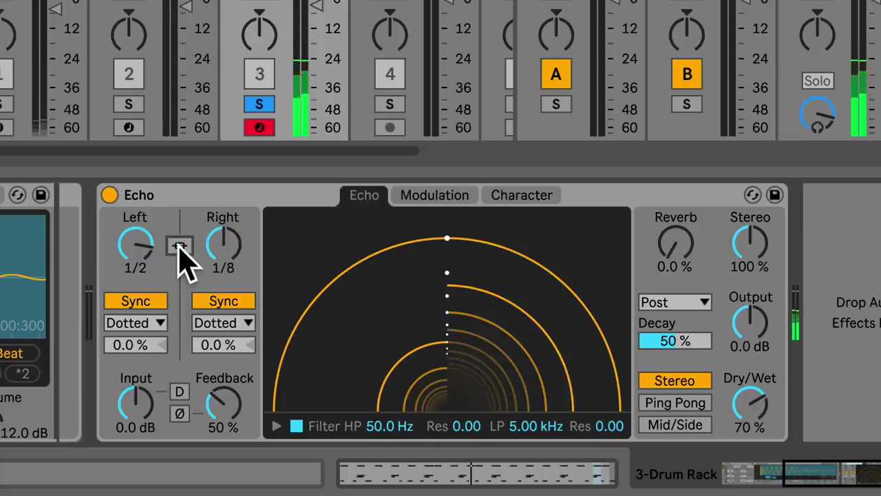
left_click(230, 250)
mouse_move(230, 250)
left_mouse_down()
mouse_move(230, 275)
mouse_move(230, 254)
mouse_move(221, 251)
left_mouse_up()
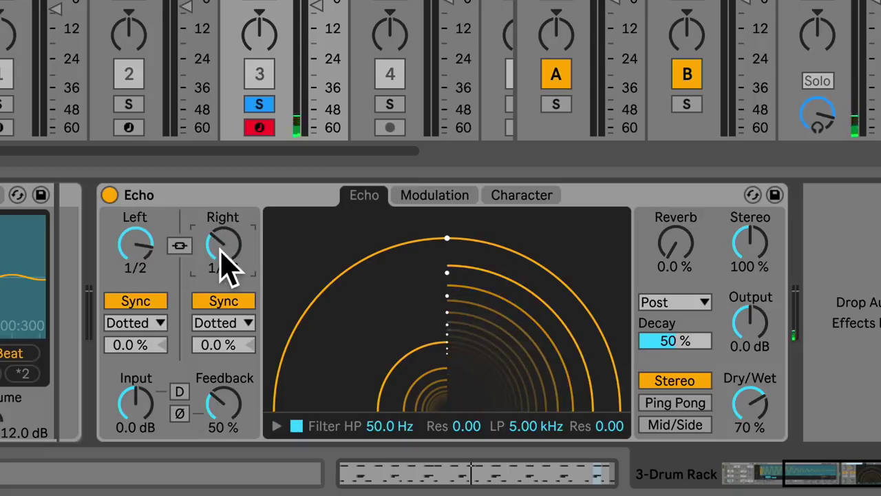
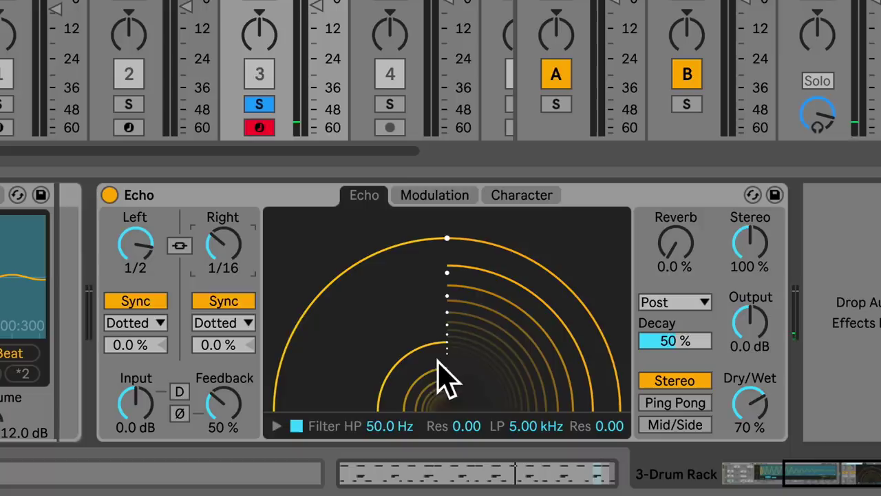
left_click(179, 246)
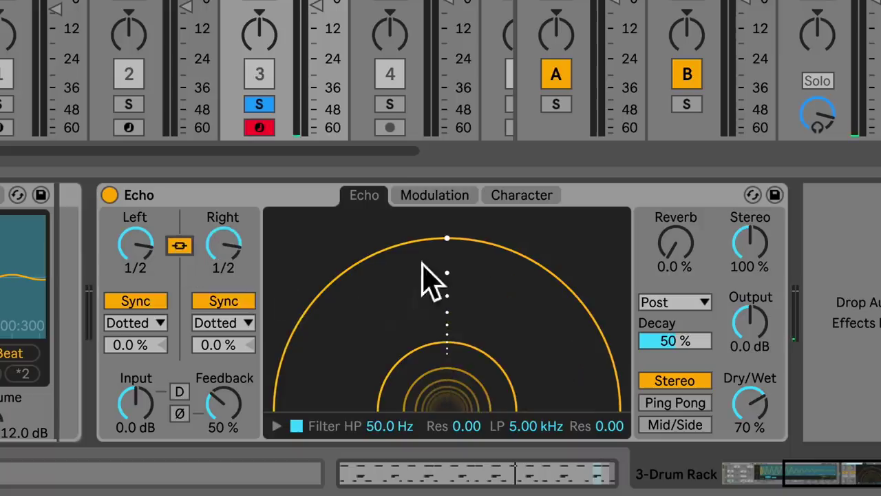
mouse_move(222, 252)
left_mouse_down()
mouse_move(222, 296)
mouse_move(222, 269)
left_mouse_up()
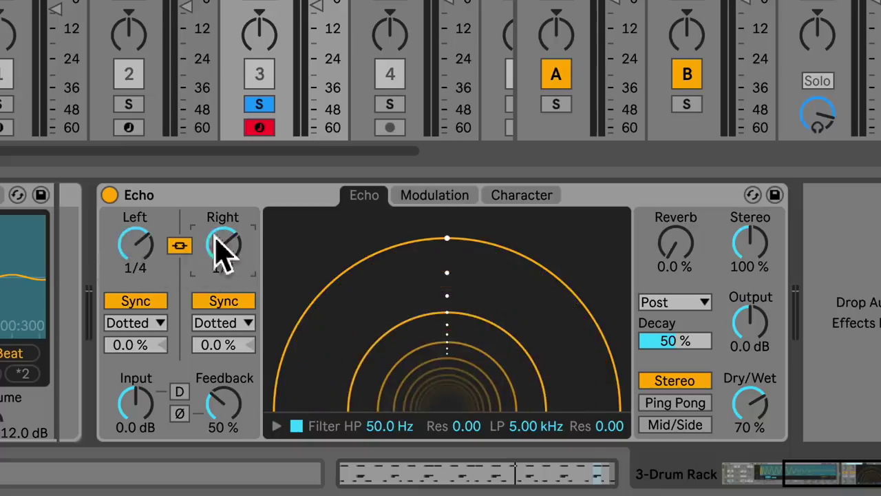
Set the linked delays to Time mode at 109 ms, and unlink the channels with the right one in Sync mode at 1/16.
left_click(141, 301)
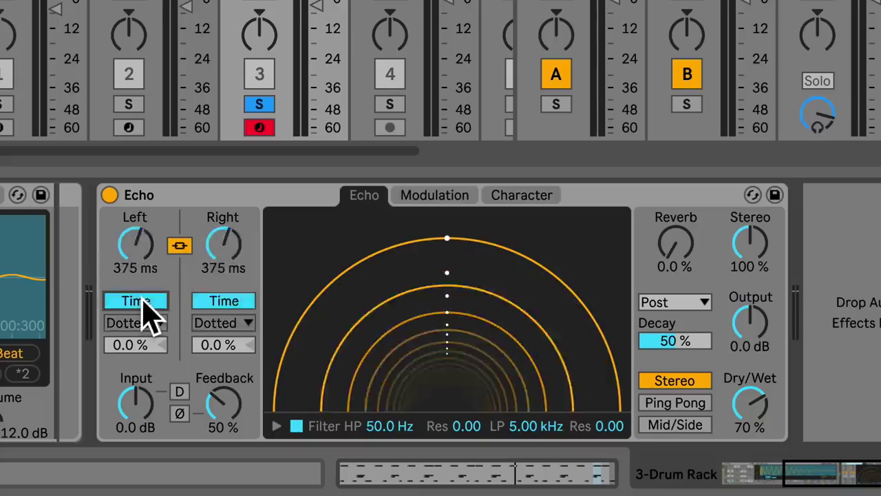
left_click_drag(136, 245, 136, 269)
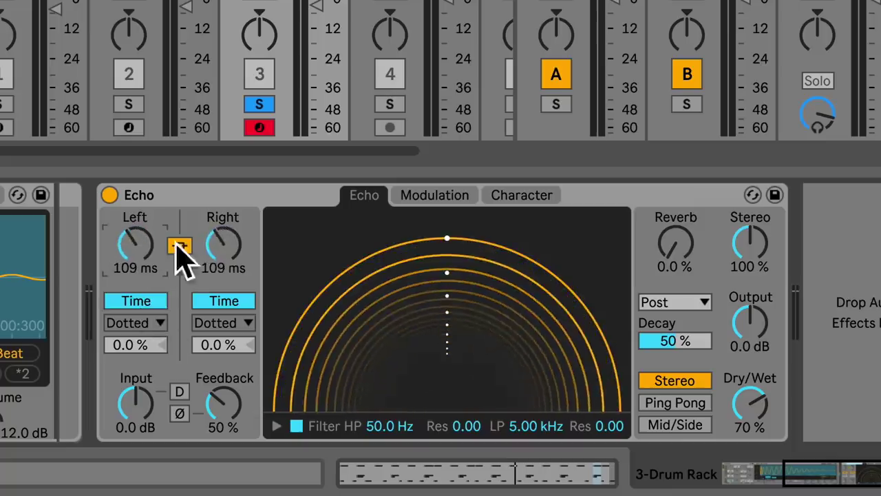
left_click(179, 245)
left_click_drag(223, 244, 225, 254)
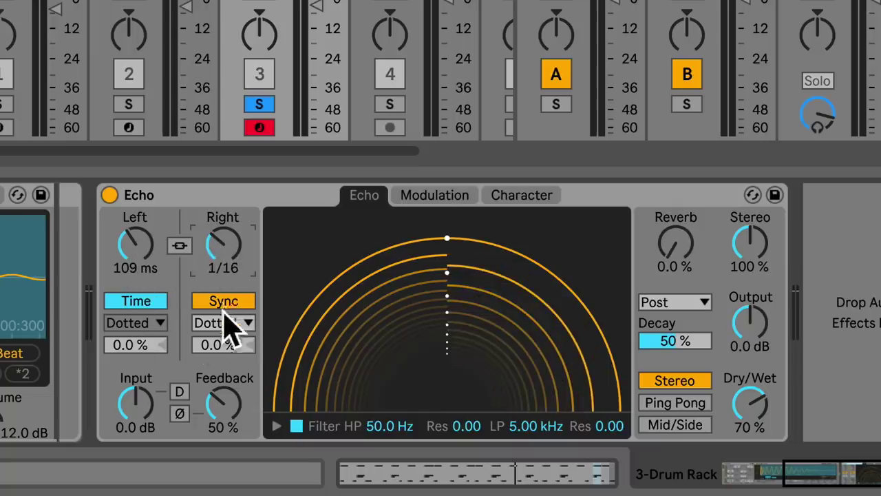
Play the drums and set Echo's Dry/Wet to 100%.
key("space")
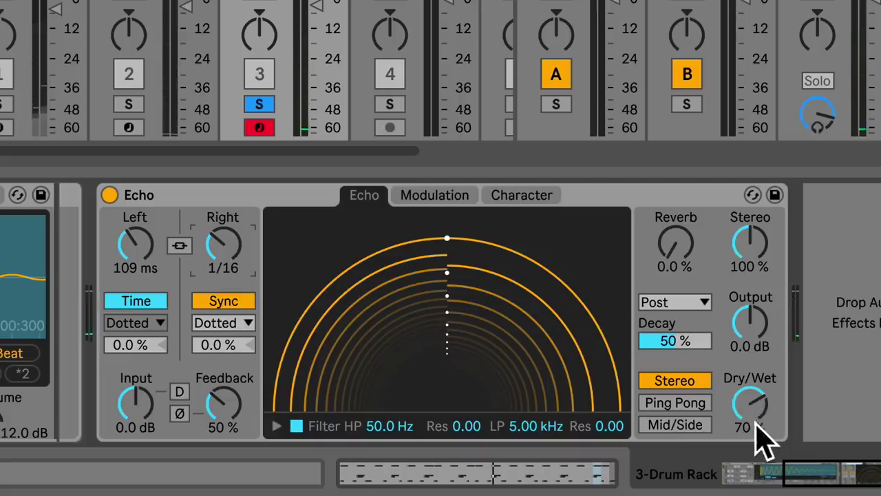
left_click_drag(755, 418, 755, 372)
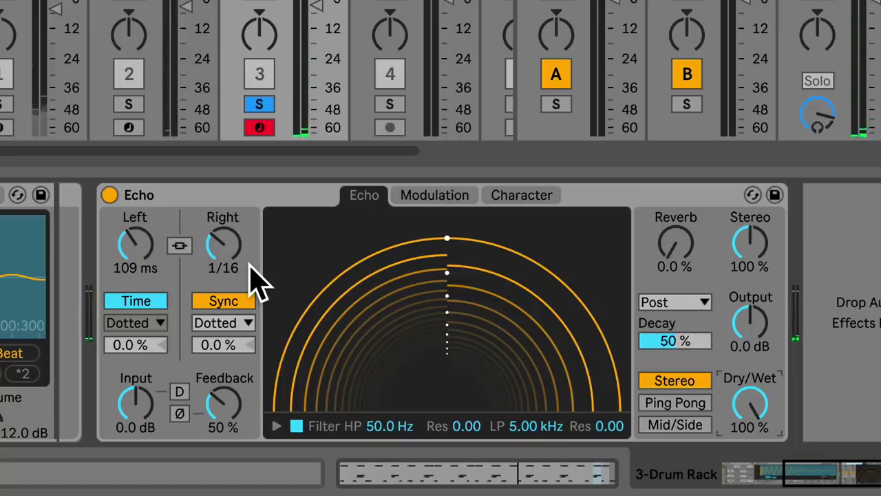
Go through the left delay's Notes, Triplet and Dotted sync options, ending on 16th.
left_click(154, 328)
left_click(153, 343)
left_click(156, 324)
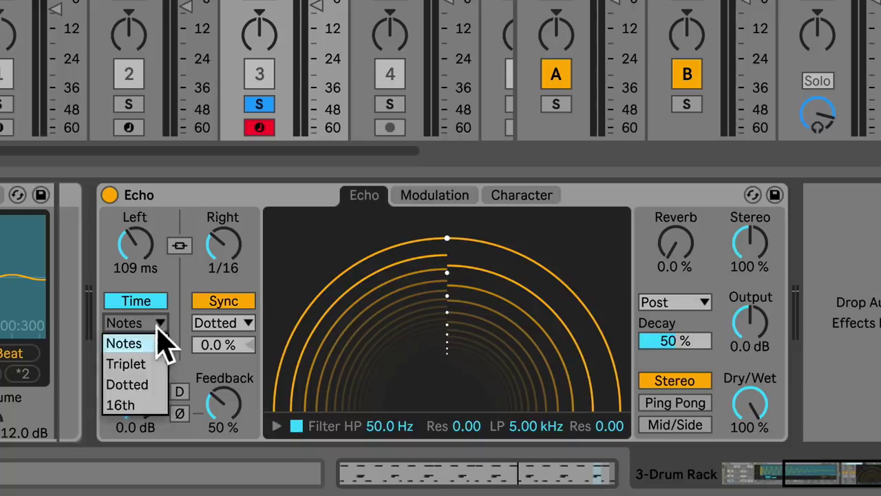
left_click(151, 363)
left_click(154, 325)
left_click(155, 384)
left_click(142, 318)
left_click(140, 401)
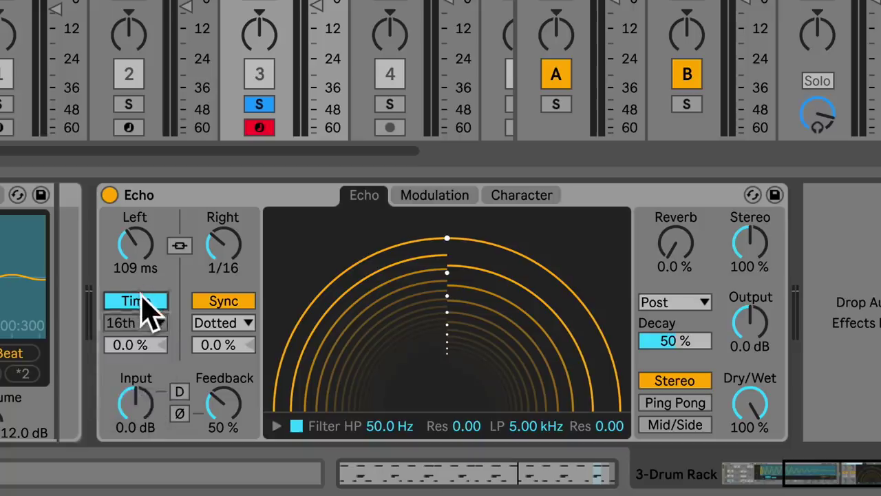
Compare the left delay's Time and Sync modes with 16th selected, and set it to Sync with Dotted timing.
left_click(141, 301)
left_click(147, 321)
left_click(146, 301)
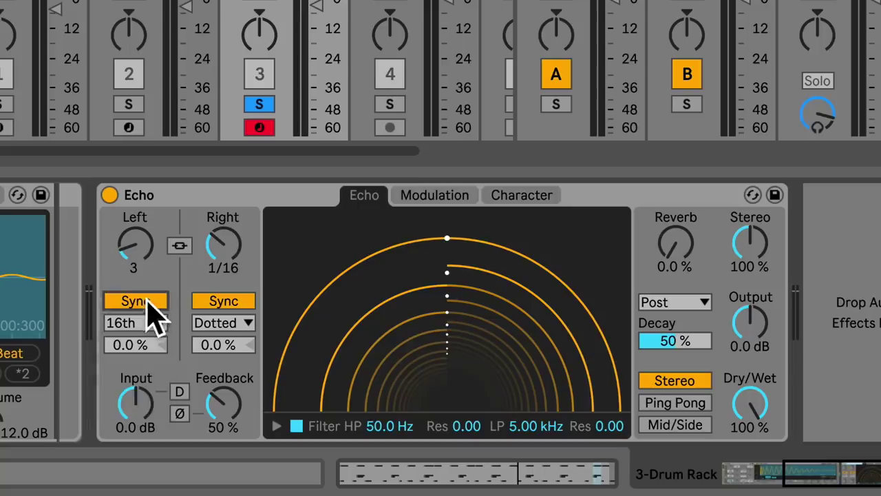
left_click(146, 302)
left_click(146, 324)
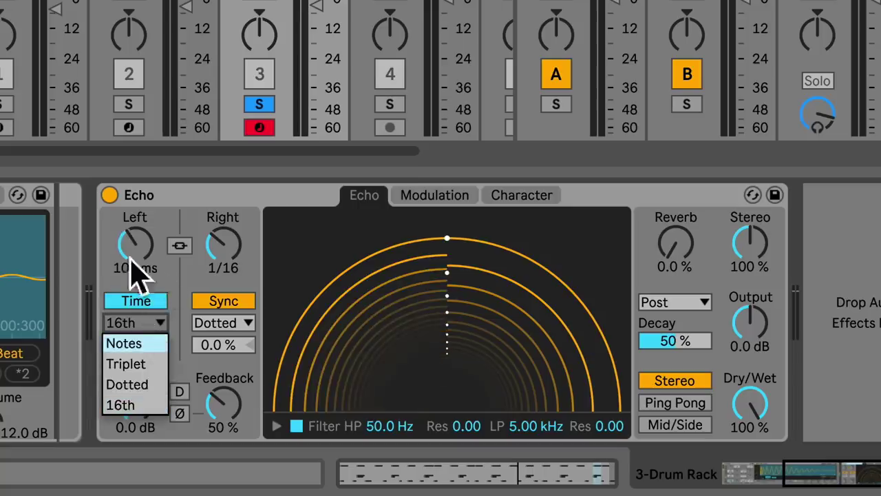
left_click(145, 322)
left_click(143, 303)
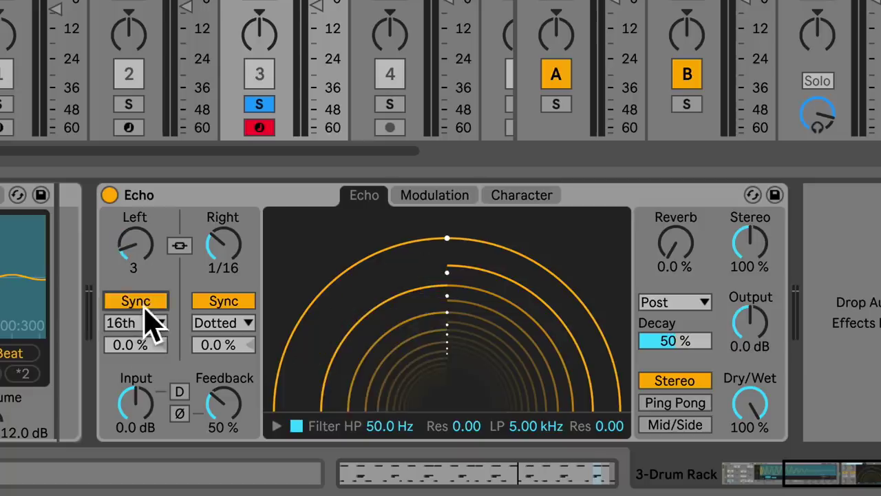
left_click(151, 324)
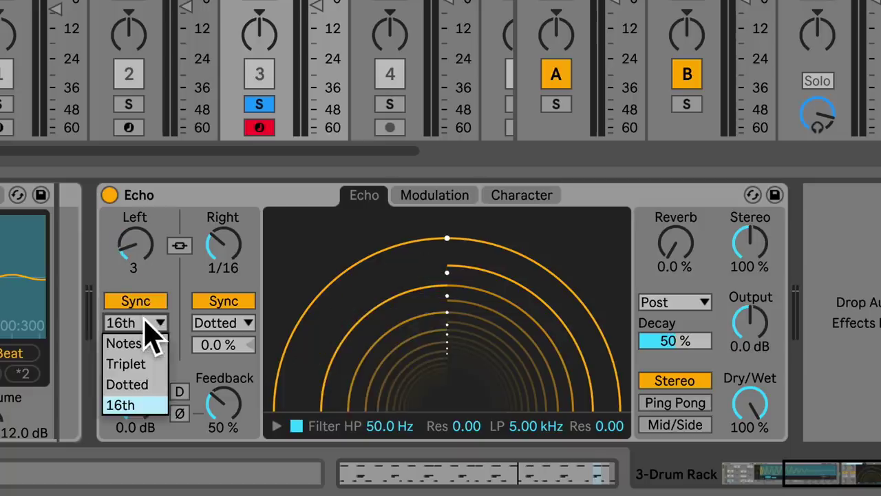
left_click(156, 384)
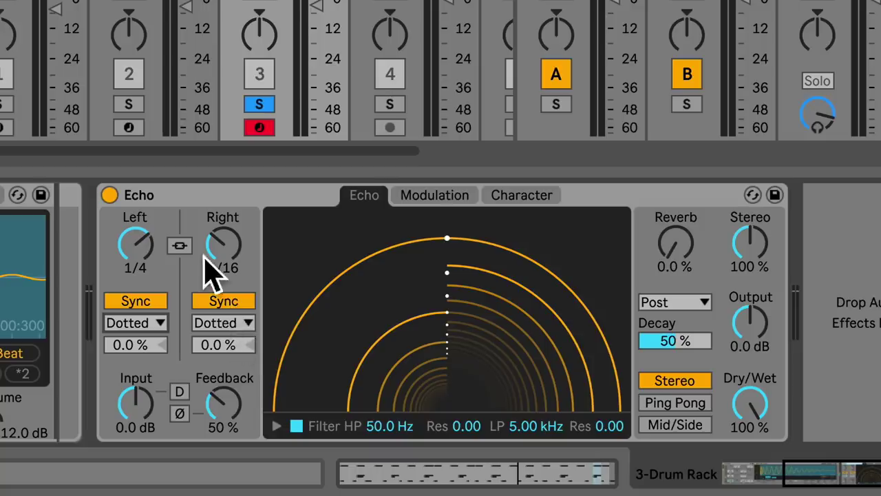
Relink the left and right delay times and set both to Triplet timing during playback.
left_click(181, 246)
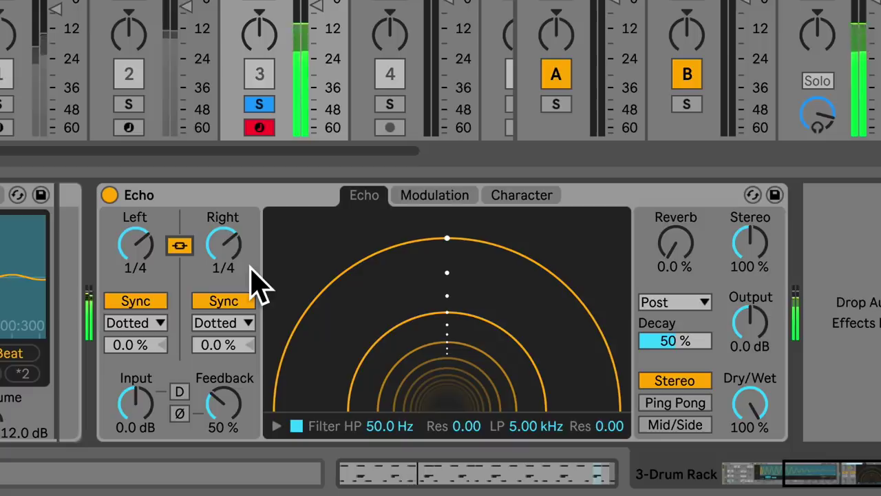
left_click(157, 325)
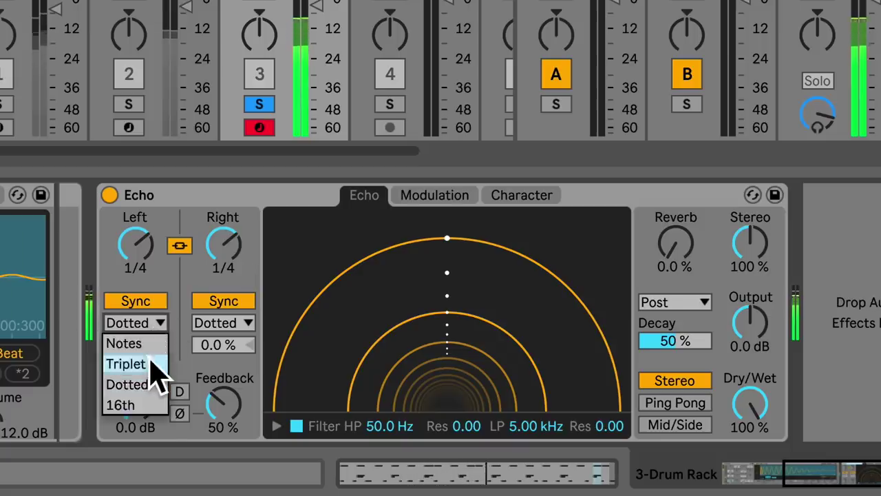
left_click(157, 375)
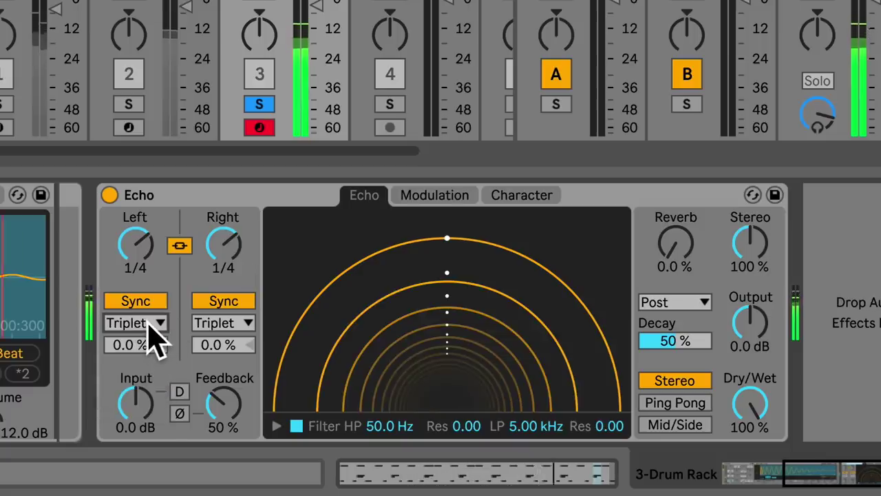
Change the linked delays to 16th timing, try a value of 14, and set both to 5.
left_click(157, 338)
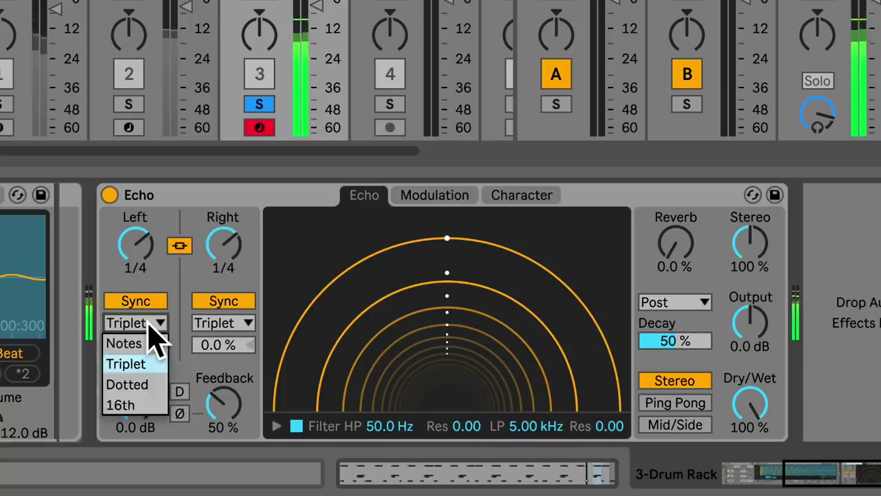
left_click(142, 406)
left_click_drag(142, 259, 143, 210)
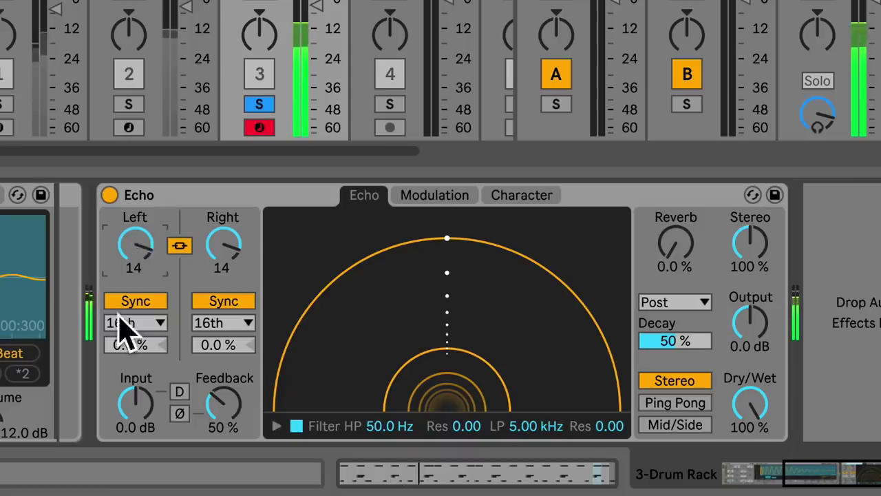
mouse_move(138, 252)
left_mouse_down()
mouse_move(137, 276)
mouse_move(133, 252)
left_mouse_up()
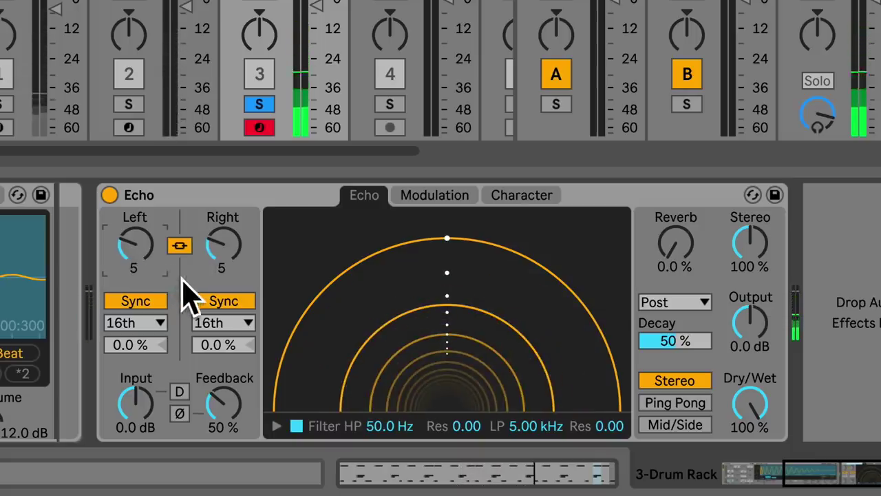
Try Echo's Input gain at 36, 30 and 23 dB, and lower its Output to -13 dB to compensate.
left_click_drag(142, 413, 142, 434)
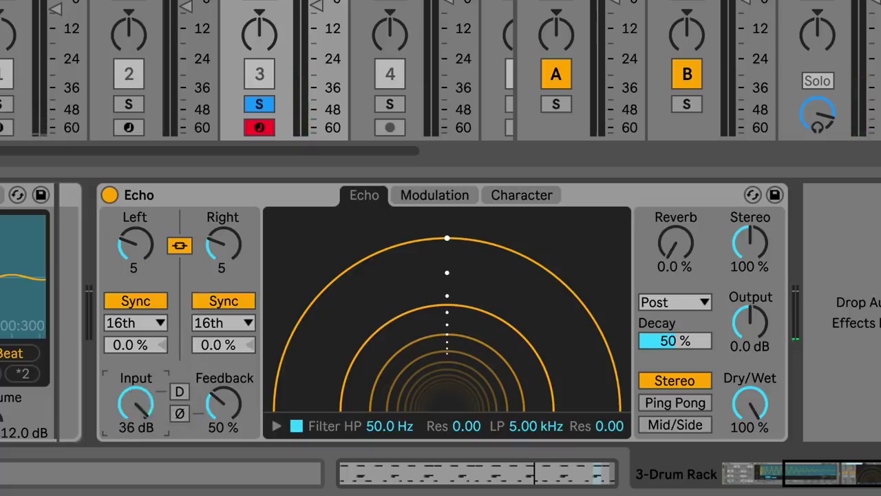
left_click_drag(743, 320, 744, 330)
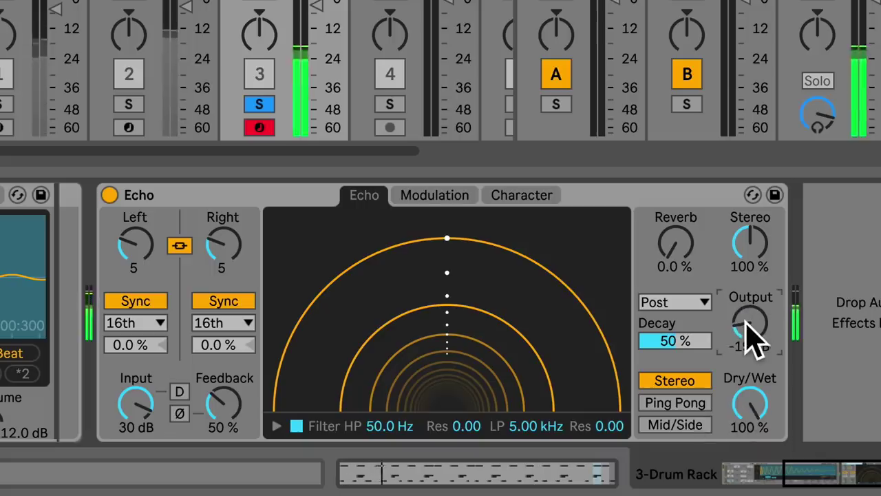
left_click_drag(754, 337, 754, 345)
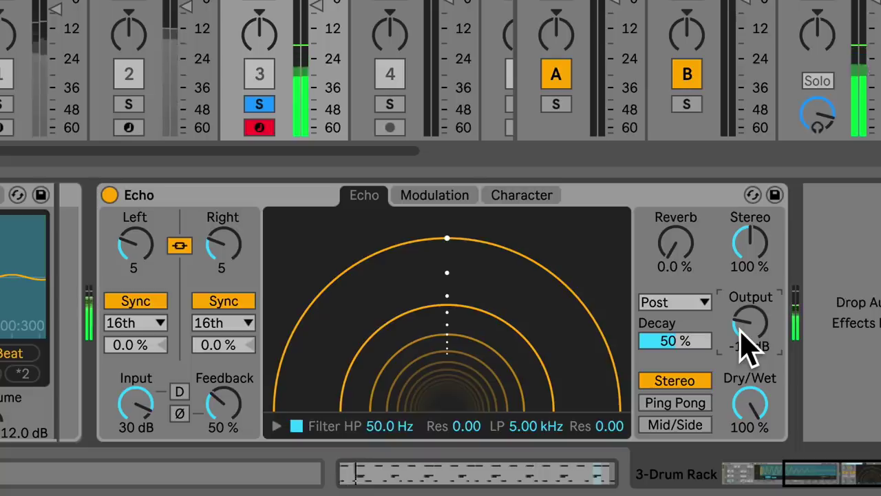
left_click_drag(747, 344, 748, 336)
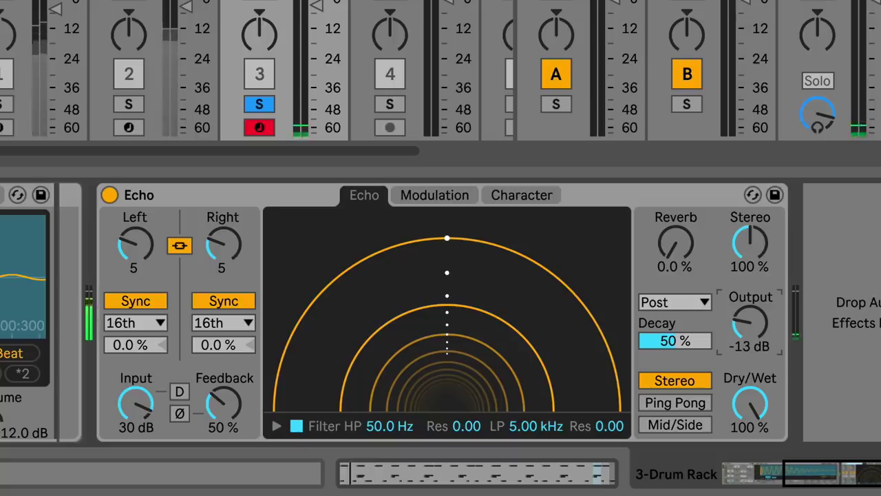
left_click(137, 407)
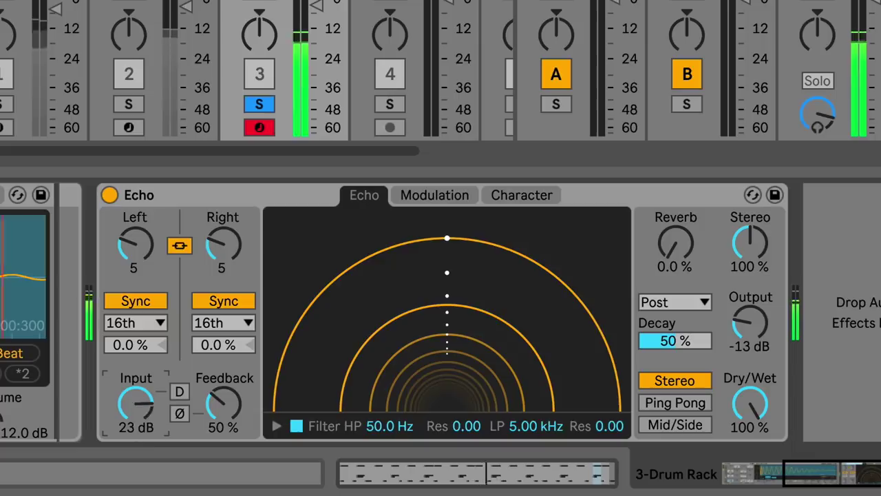
left_click_drag(137, 407, 140, 403)
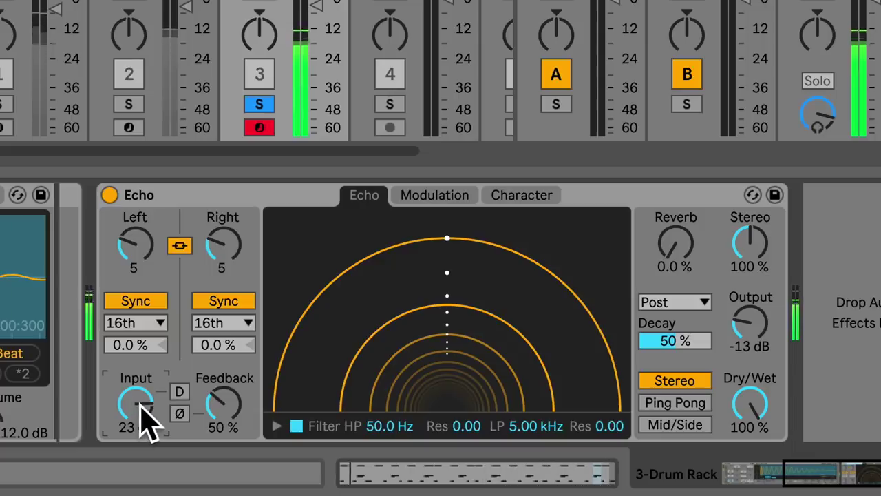
Try the Input gain at -15 dB, and reset both Output and Input to 0.0 dB.
left_click_drag(140, 404, 140, 414)
left_click(761, 316)
key("Delete")
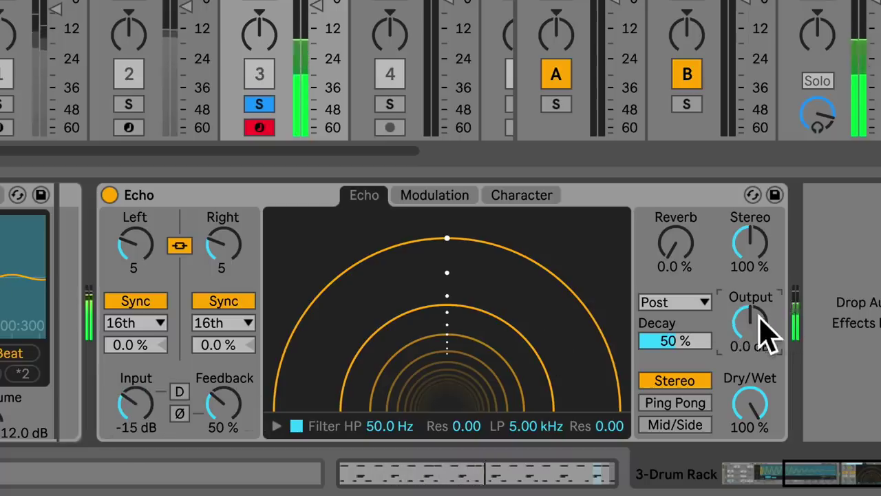
left_click(130, 407)
key("Delete")
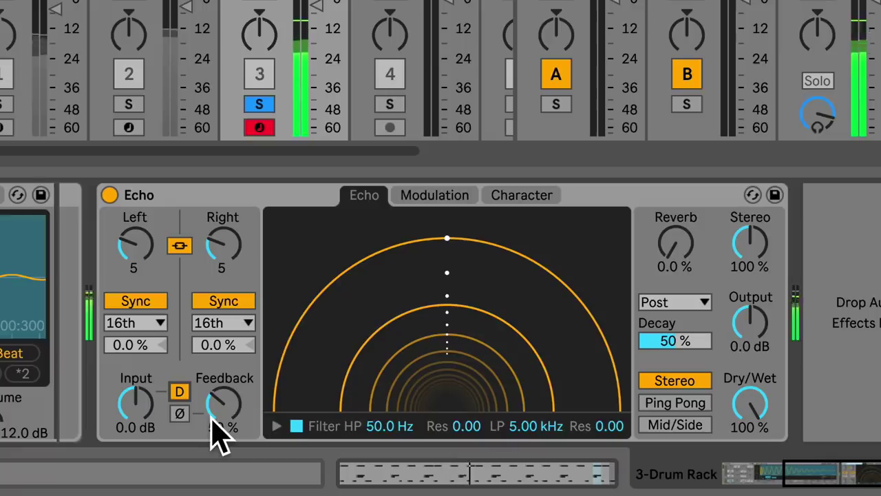
Turn off Echo's D option, try inverting the feedback phase, and raise Feedback to 82%.
left_click(180, 393)
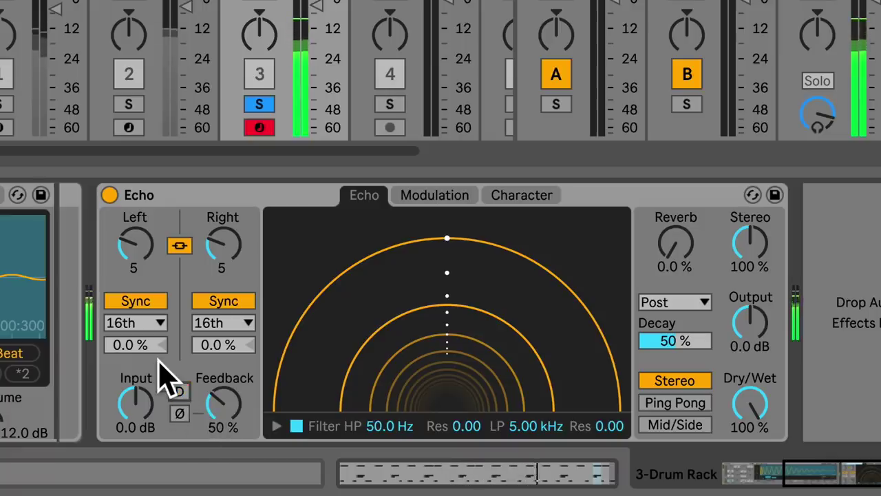
left_click(179, 413)
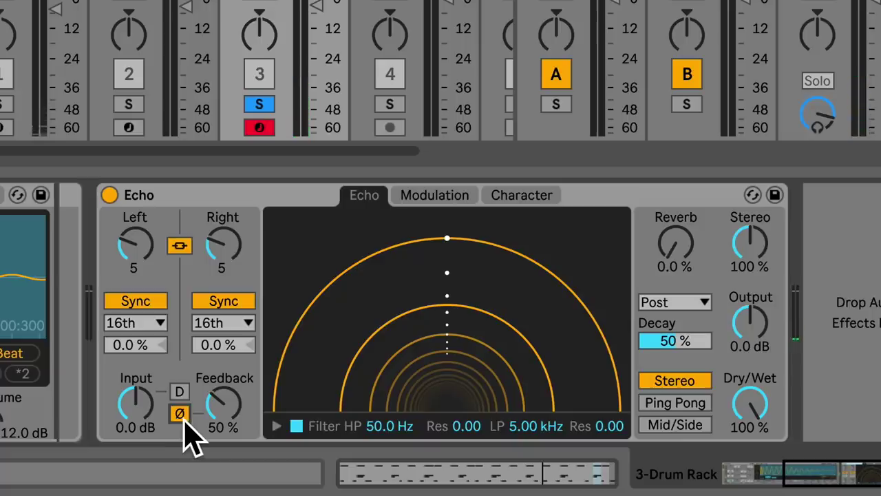
left_click_drag(216, 418, 216, 390)
left_click(181, 414)
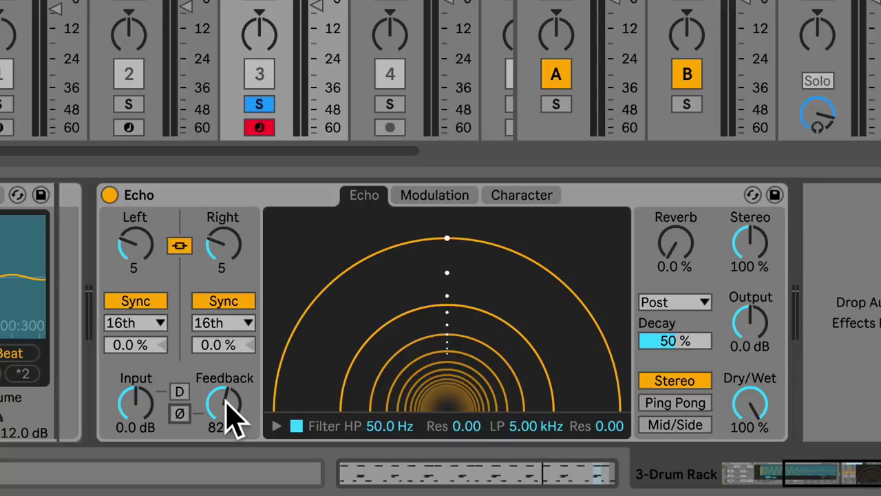
Try Echo's Feedback at 150% and 101% during playback, and bring it down to 29%.
left_click_drag(227, 403, 227, 404)
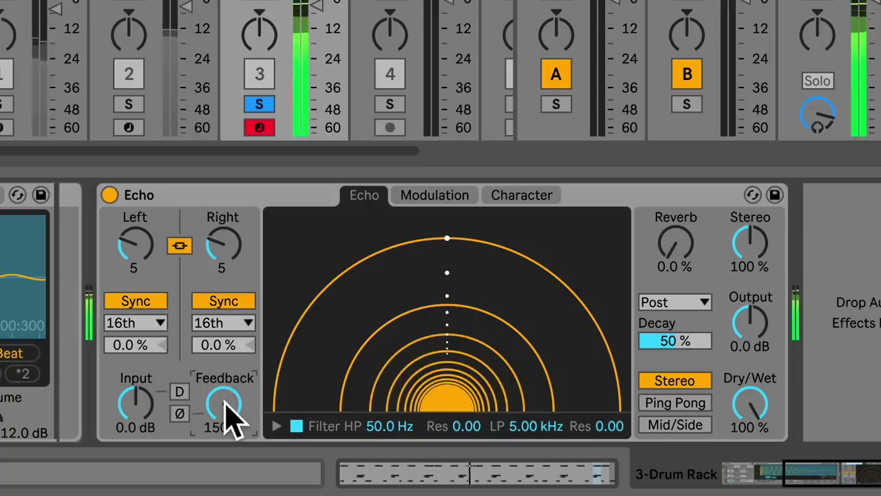
left_click_drag(236, 417, 236, 429)
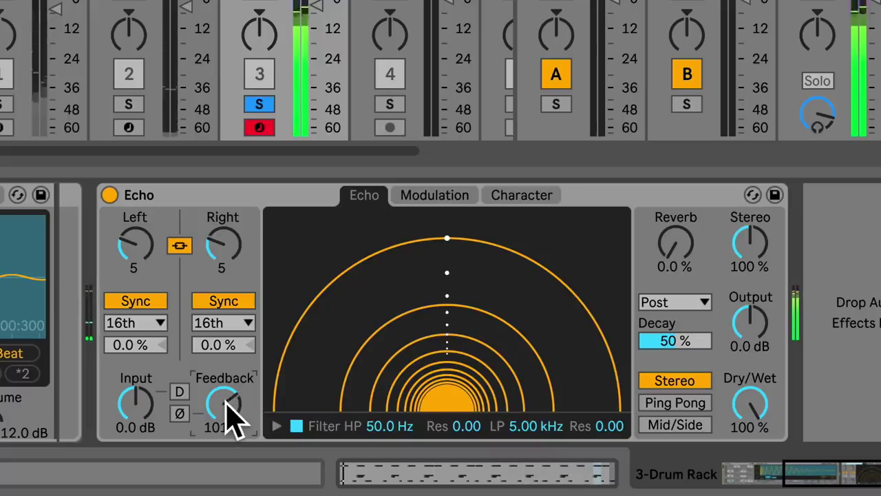
left_click_drag(234, 417, 234, 446)
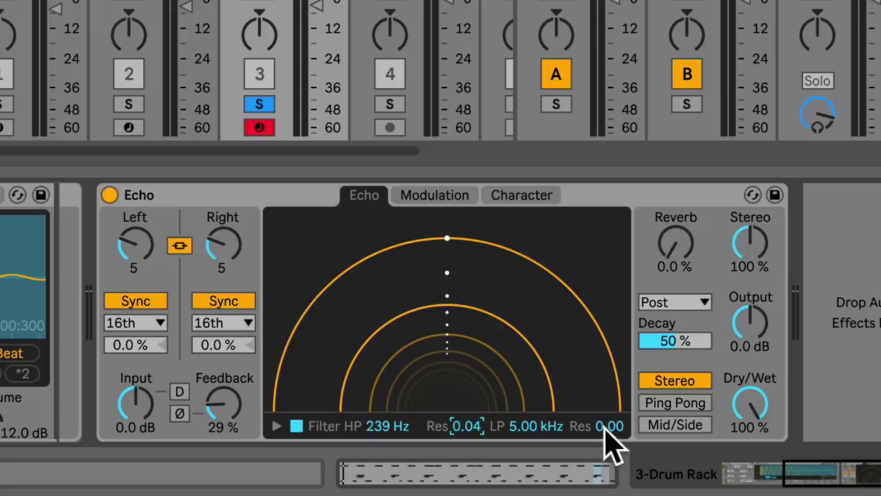
Set the low-pass resonance to 0.05 and, in the expanded filter display, move the high-pass point to 463 Hz with resonance 0.11.
left_click_drag(606, 427, 606, 424)
left_click(275, 426)
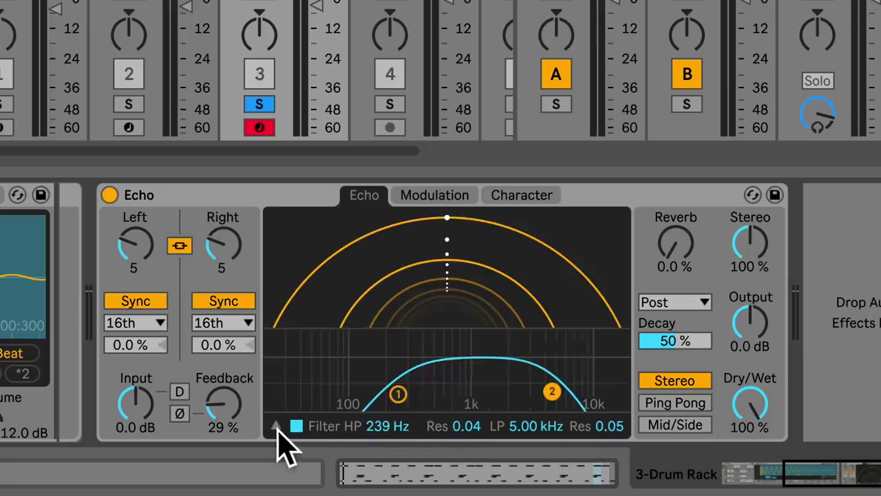
left_click_drag(416, 383, 447, 365)
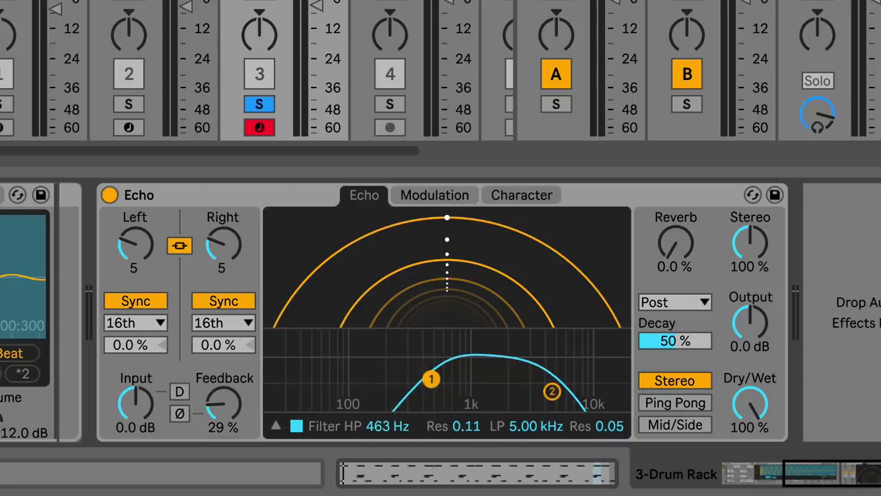
During playback, shape the filter to HP 502 Hz, Res 0.26 and LP 2.55 kHz, Res 0.22, and lower Dry/Wet to 40%.
left_click_drag(553, 392, 441, 340)
key("space")
left_click_drag(489, 384, 590, 355)
mouse_move(442, 339)
left_mouse_down()
mouse_move(292, 354)
mouse_move(309, 354)
mouse_move(285, 346)
mouse_move(433, 347)
left_mouse_up()
left_click_drag(591, 355, 521, 354)
left_click_drag(753, 407, 753, 422)
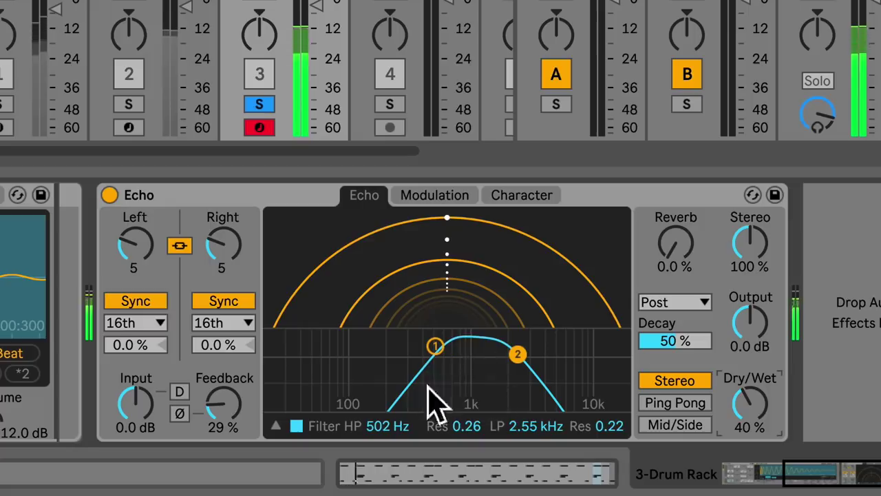
Try the low-pass at 17.5 kHz, and settle the filter at HP 88.7 Hz and LP 2.69 kHz with resonance 0.19.
left_click_drag(518, 354, 615, 346)
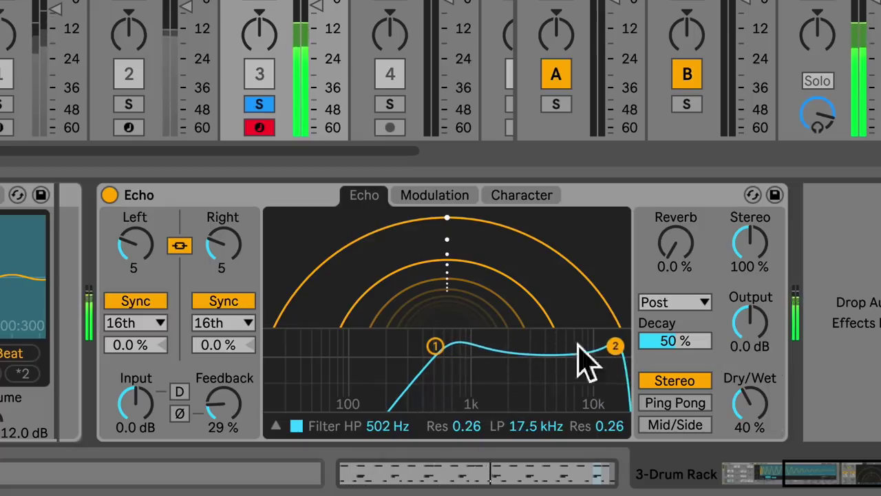
left_click_drag(436, 346, 337, 348)
left_click_drag(616, 347, 521, 363)
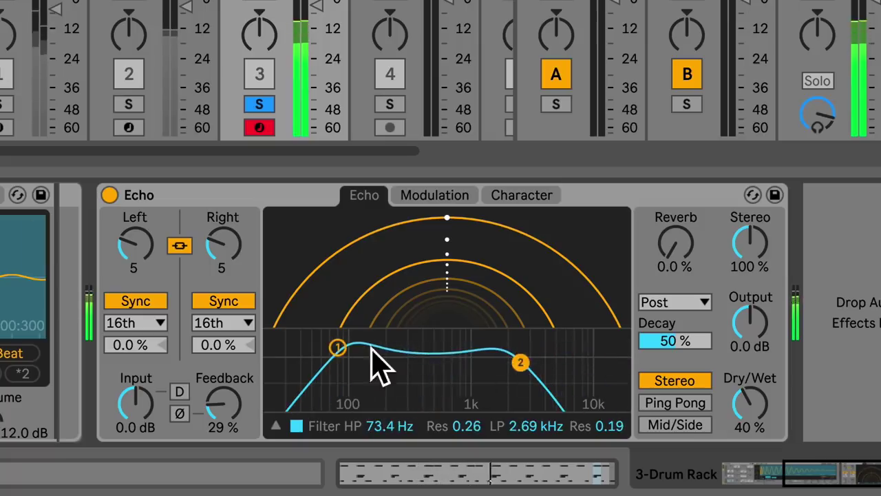
left_click_drag(336, 349, 348, 348)
Toggle Echo's filter off and on twice to compare, raise Dry/Wet to 100%, and collapse the filter display.
left_click(297, 427)
left_click(296, 427)
left_click(296, 427)
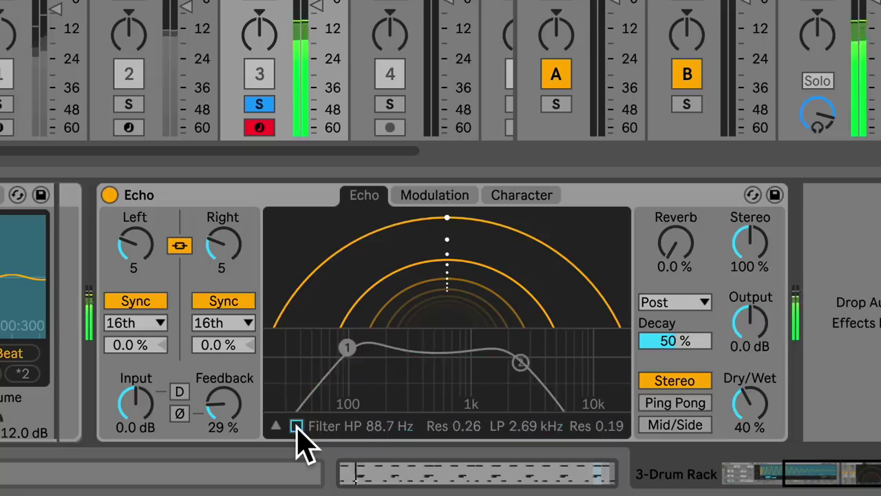
left_click(296, 427)
left_click_drag(749, 398, 750, 358)
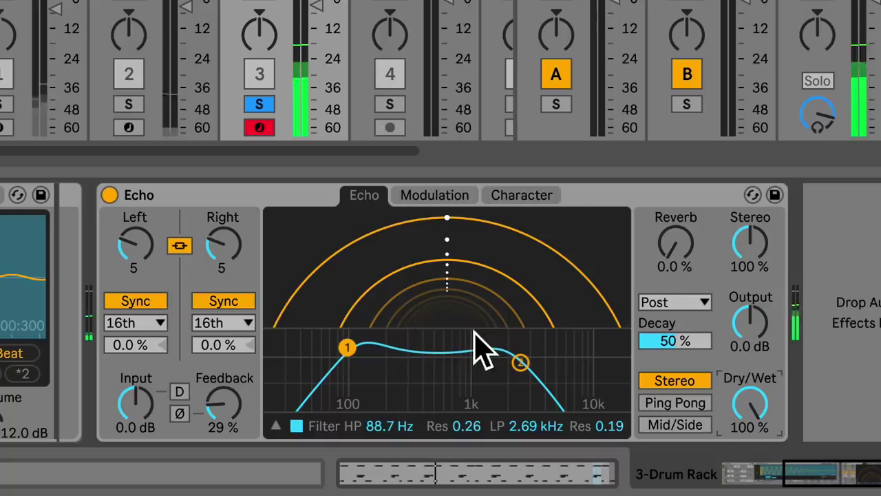
left_click(276, 426)
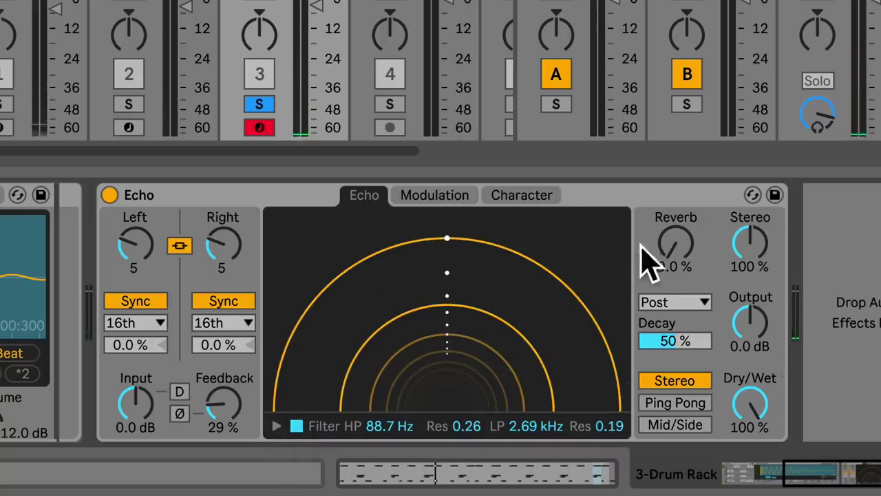
Raise Echo's Reverb to 52%, and switch its position to Pre and back to Post.
left_click_drag(676, 241, 677, 210)
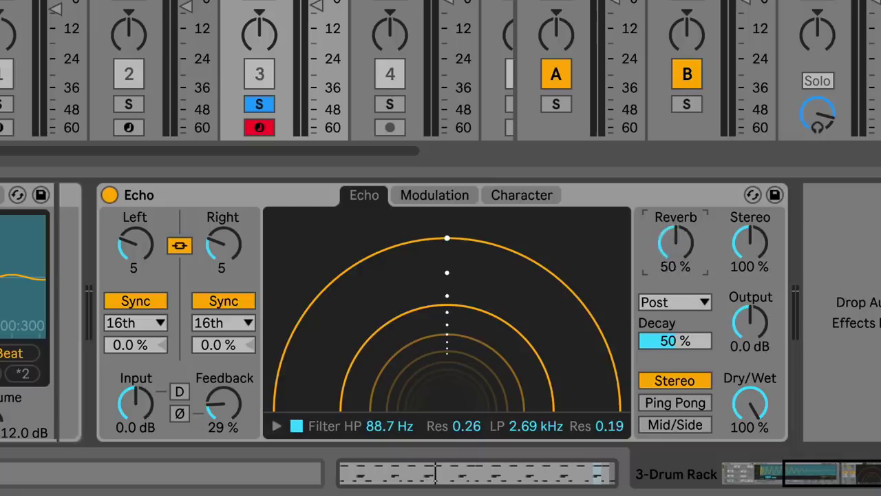
left_click(691, 303)
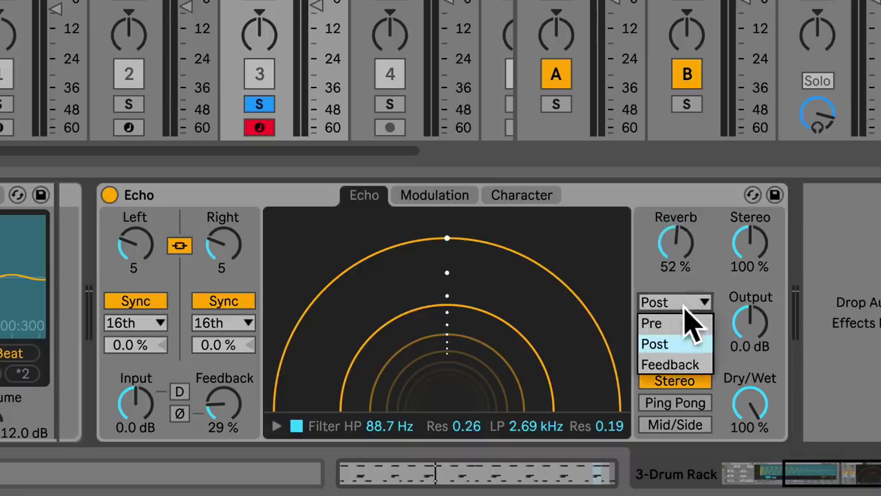
left_click(658, 323)
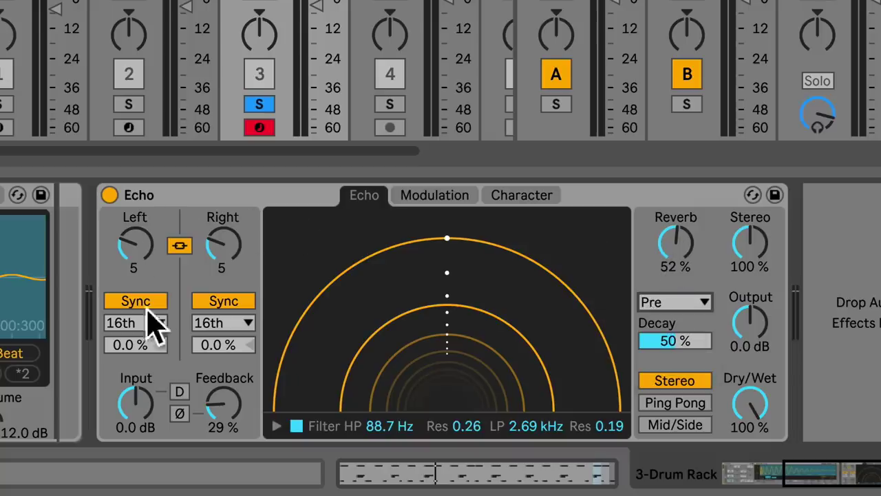
left_click(685, 306)
left_click(699, 342)
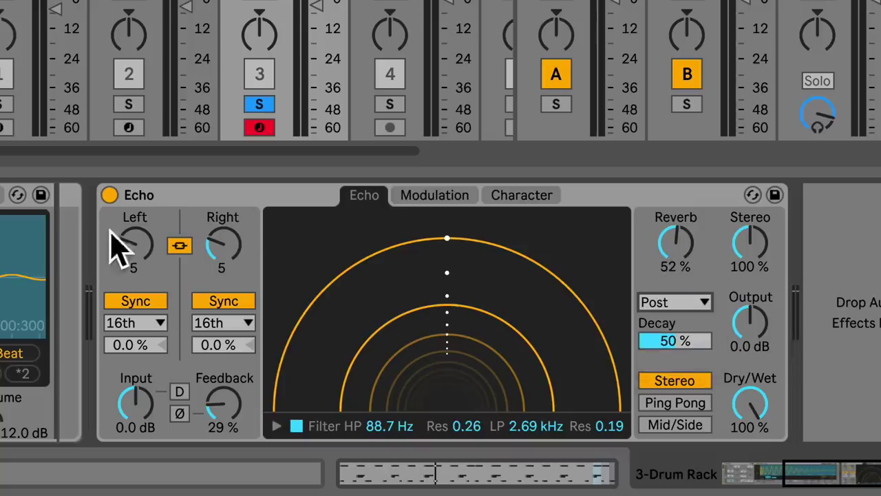
Try the reverb in the Feedback position, and switch it to Pre with Reverb at 28%.
left_click(668, 303)
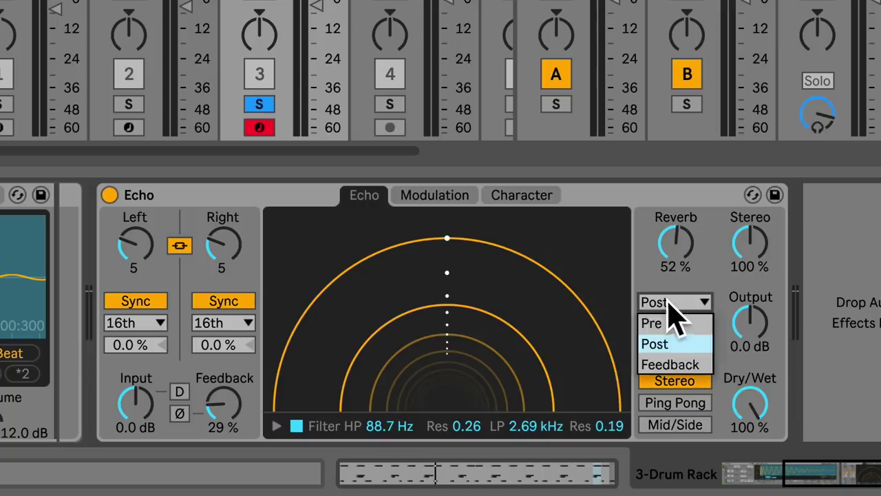
left_click(671, 364)
left_click(675, 303)
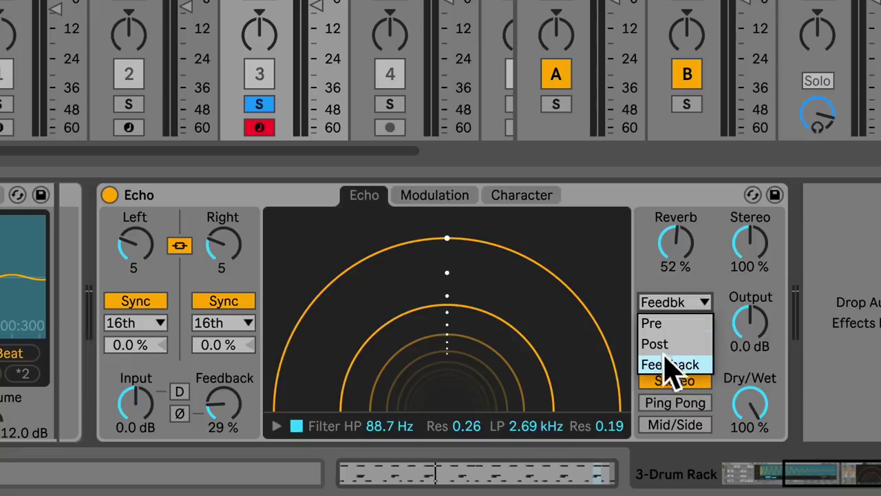
left_click(661, 324)
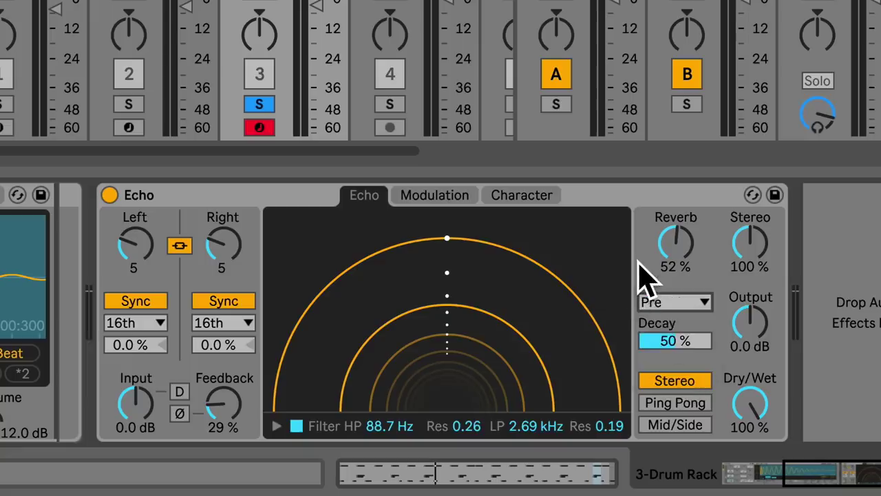
left_click_drag(678, 245, 679, 254)
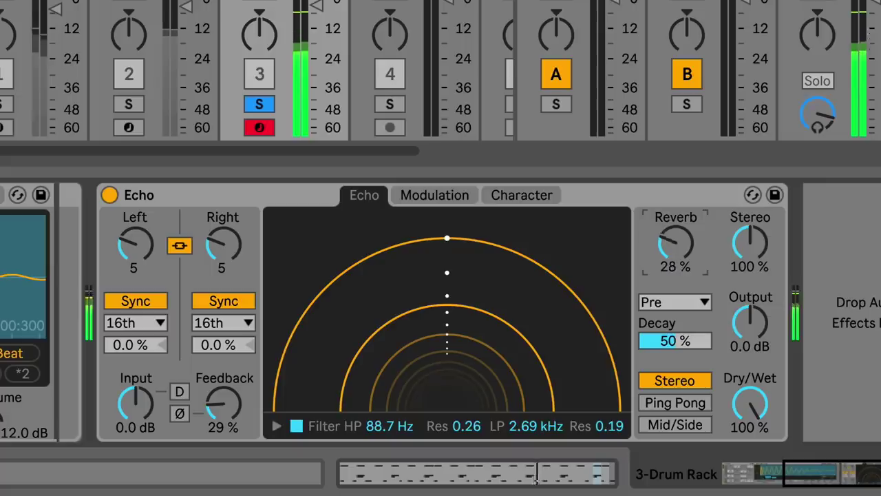
Try the reverb in the Post position with Reverb at 38%, and switch the position to Feedback.
left_click(679, 303)
left_click(668, 342)
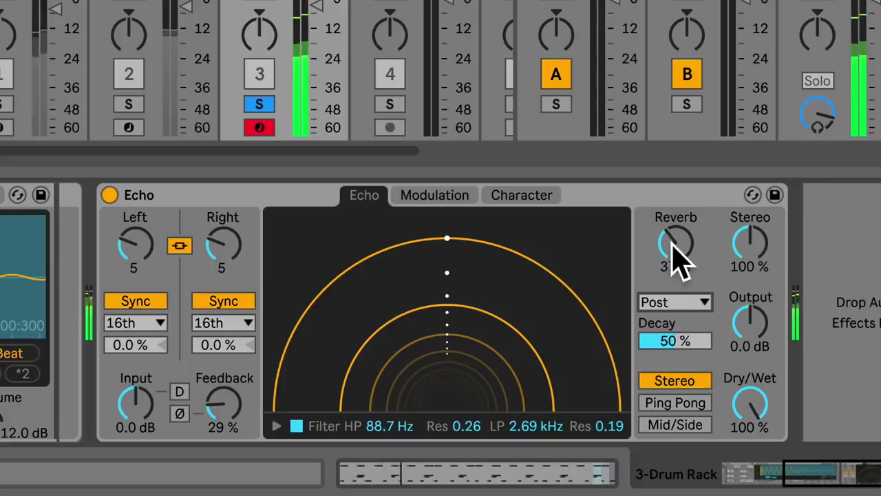
left_click(685, 304)
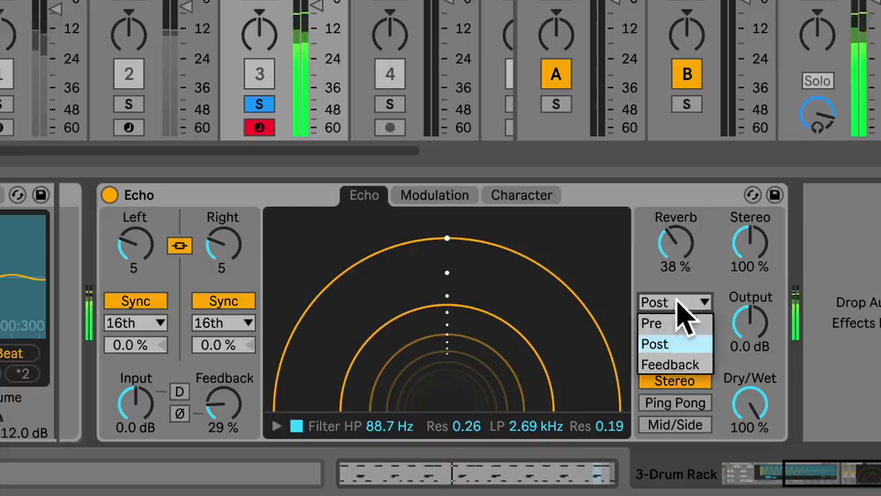
left_click(669, 364)
Set Feedback to 101%, both linked delays to 10 and Input to 15 dB, while lowering track 3's volume.
left_click_drag(224, 405, 224, 314)
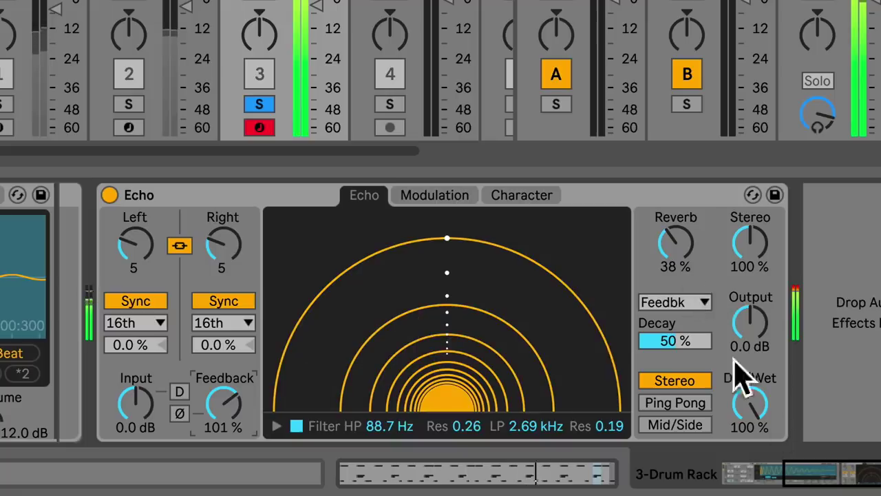
left_click_drag(307, 5, 315, 26)
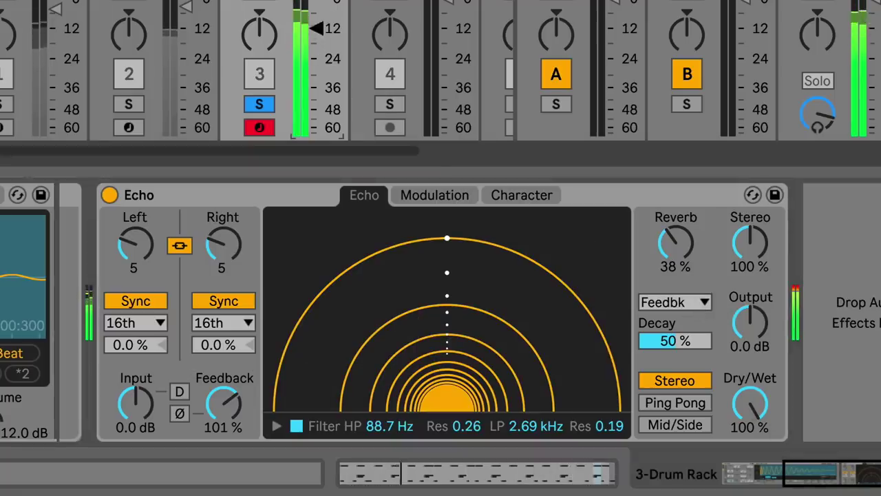
left_click_drag(141, 256, 138, 237)
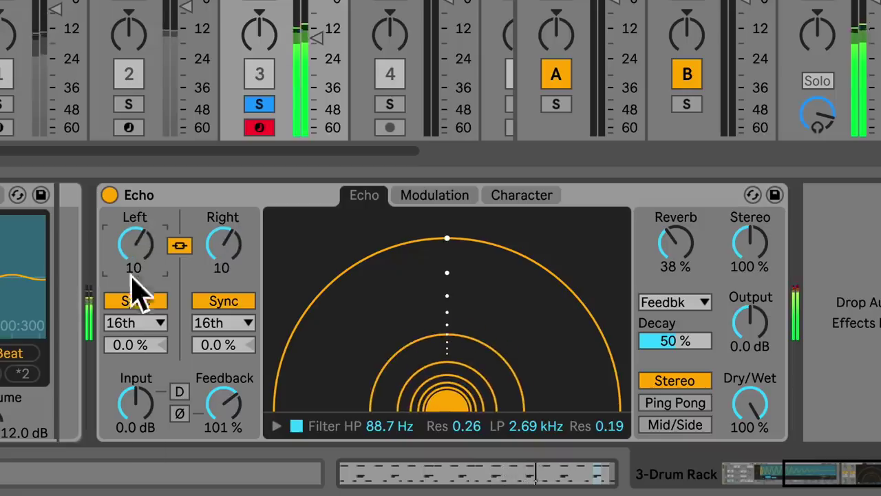
left_click_drag(138, 413, 138, 386)
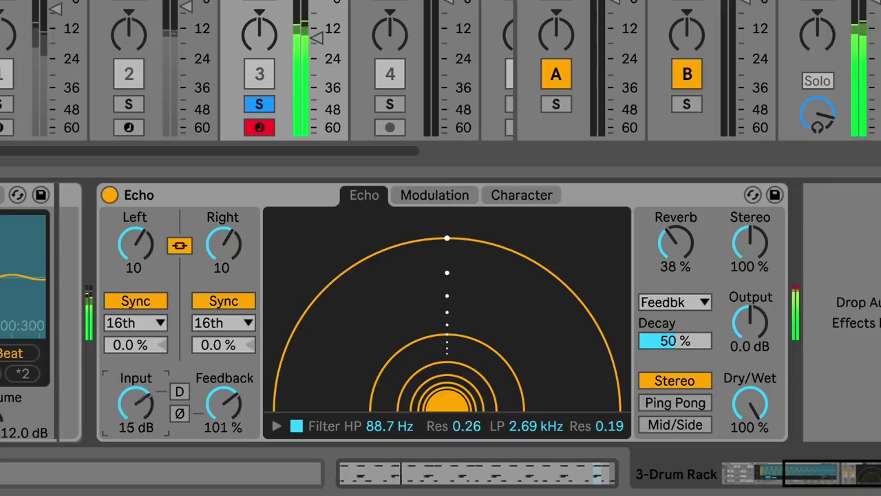
Switch the linked delays to Time mode at 109 ms, reset the left offset to 0.0%, and lower Feedback to 18%.
left_click(151, 303)
left_click_drag(150, 345, 150, 320)
key("Delete")
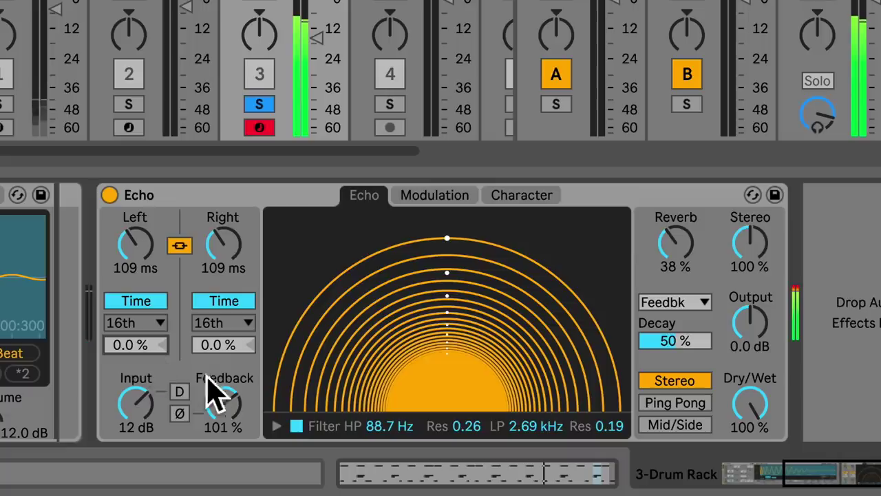
mouse_move(216, 400)
left_mouse_down()
mouse_move(216, 495)
mouse_move(211, 398)
left_mouse_up()
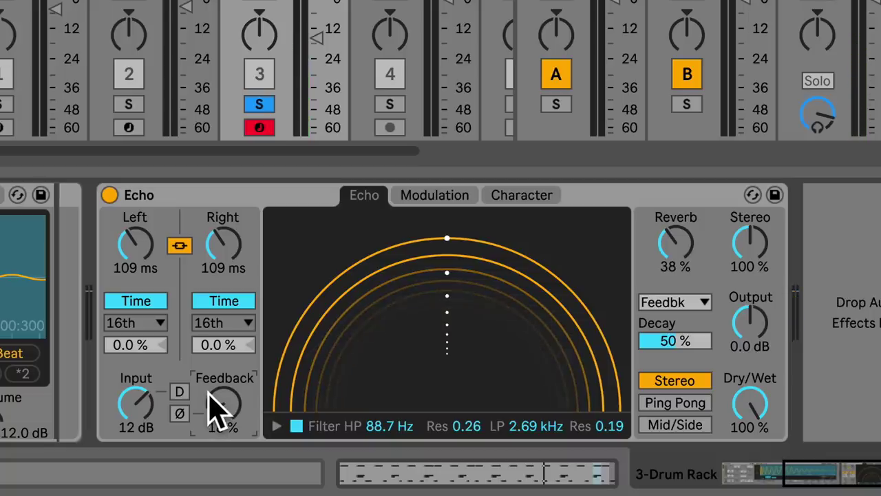
Offset the left delay by -4.1% and then -14%, and the right delay by 24%.
left_click_drag(136, 344, 138, 356)
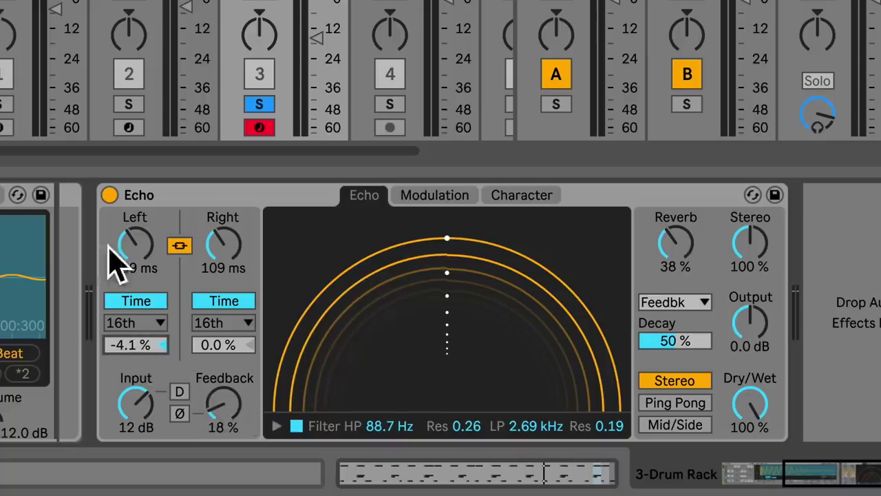
left_click_drag(132, 348, 141, 371)
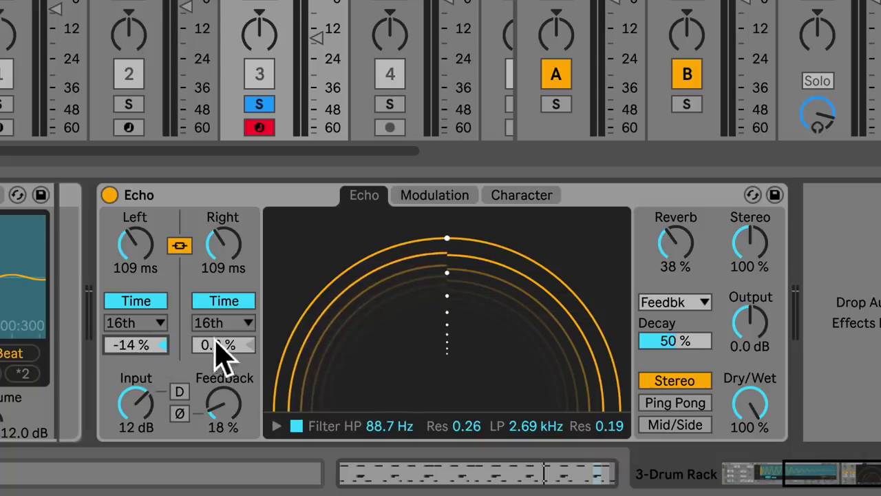
left_click_drag(219, 343, 219, 310)
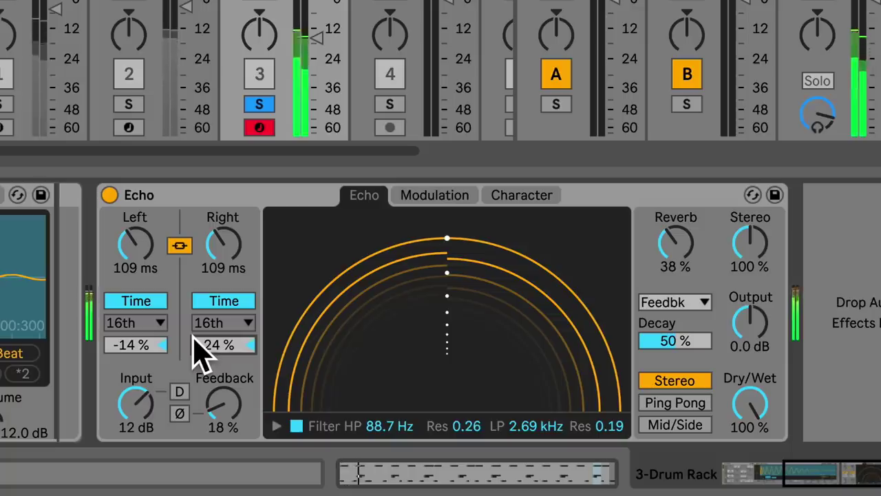
Try the right delay offset at 14%, and set the left offset to -1.0% and the right to 22%.
left_click_drag(206, 345, 207, 352)
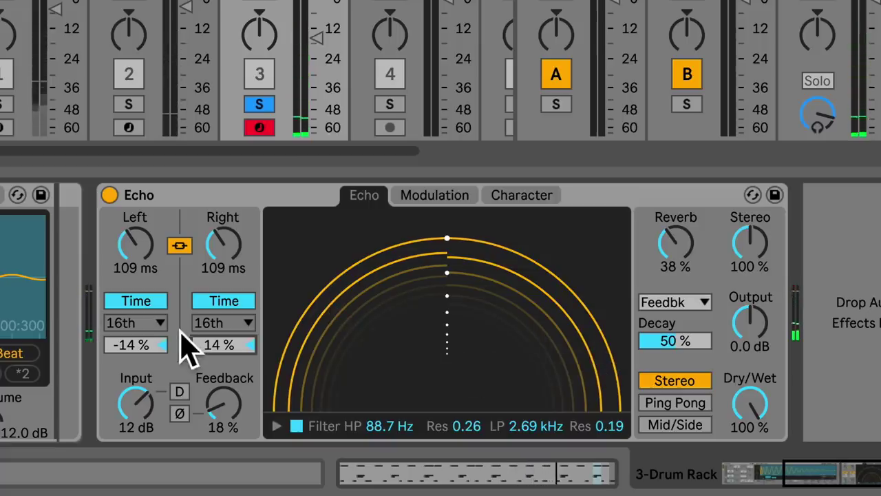
mouse_move(138, 341)
left_mouse_down()
mouse_move(138, 313)
mouse_move(138, 351)
mouse_move(138, 332)
left_mouse_up()
mouse_move(228, 346)
left_mouse_down()
mouse_move(228, 355)
mouse_move(228, 341)
left_mouse_up()
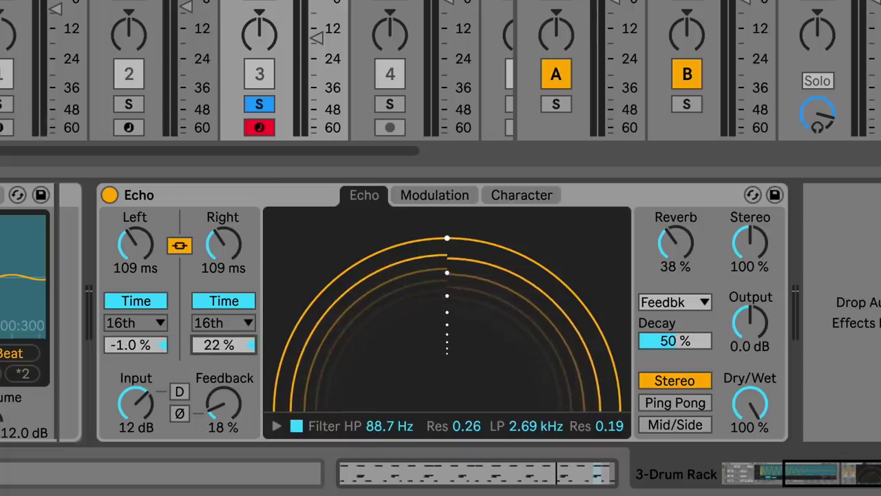
Offset the left delay by 27%, and set Reverb to 48% with a Decay of 46%, trying 0.0% Decay on the way.
mouse_move(126, 343)
left_mouse_down()
mouse_move(126, 331)
mouse_move(123, 340)
left_mouse_up()
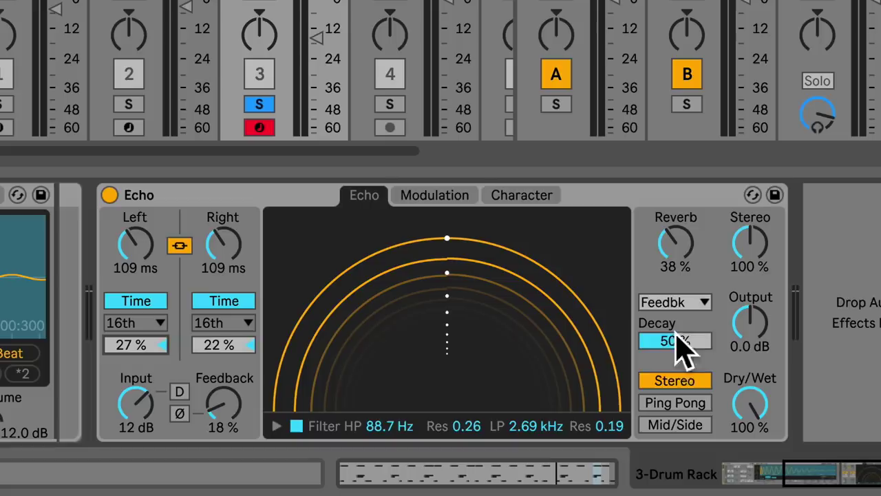
left_click_drag(675, 344, 675, 303)
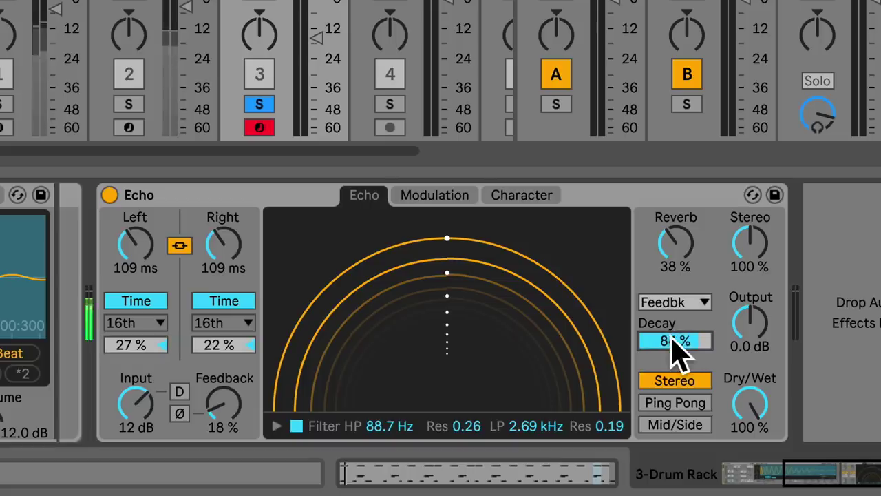
left_click_drag(675, 267, 674, 249)
left_click_drag(697, 339, 675, 414)
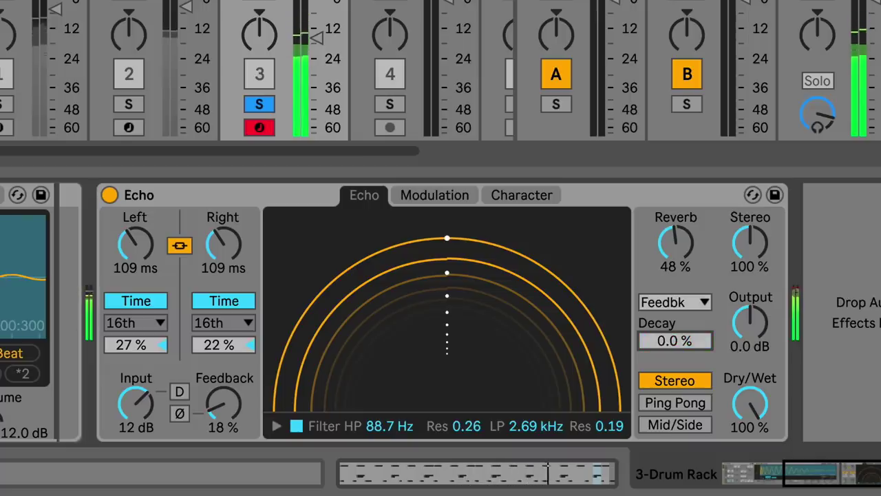
left_click_drag(701, 341, 702, 337)
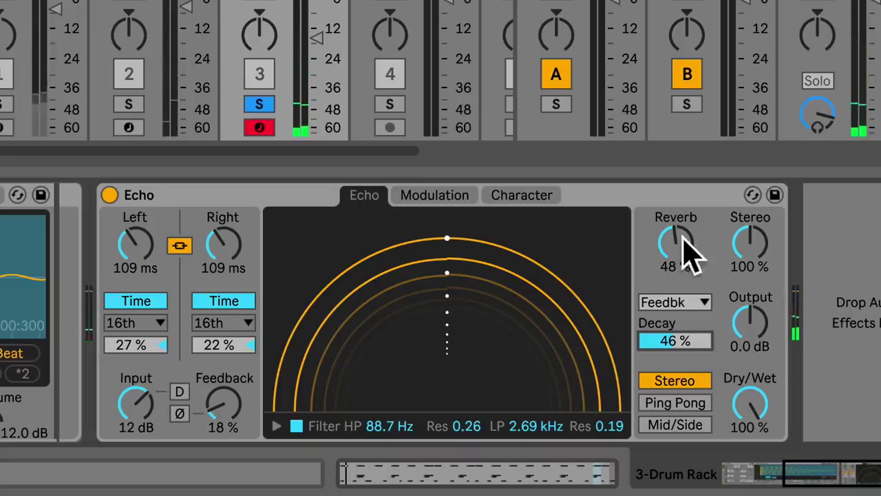
Try the Echo's Stereo width at 0.0% and at 200%, and return it to 100%.
left_click(754, 249)
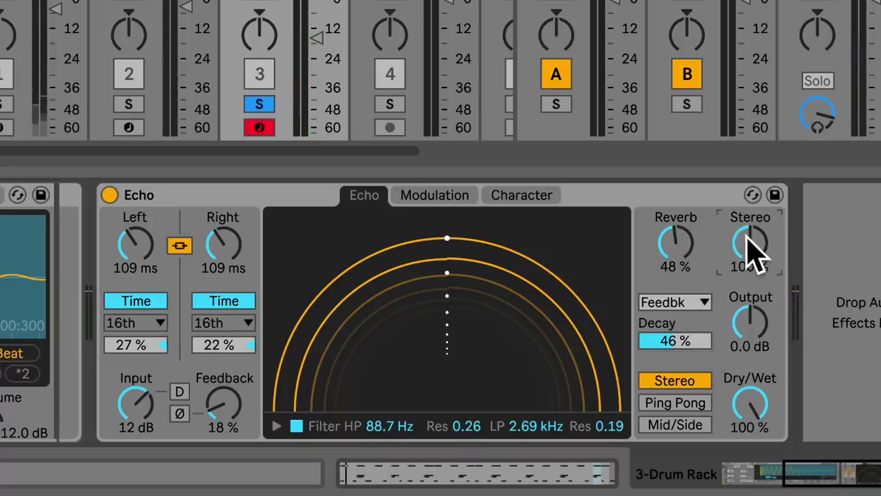
left_click_drag(752, 234, 752, 303)
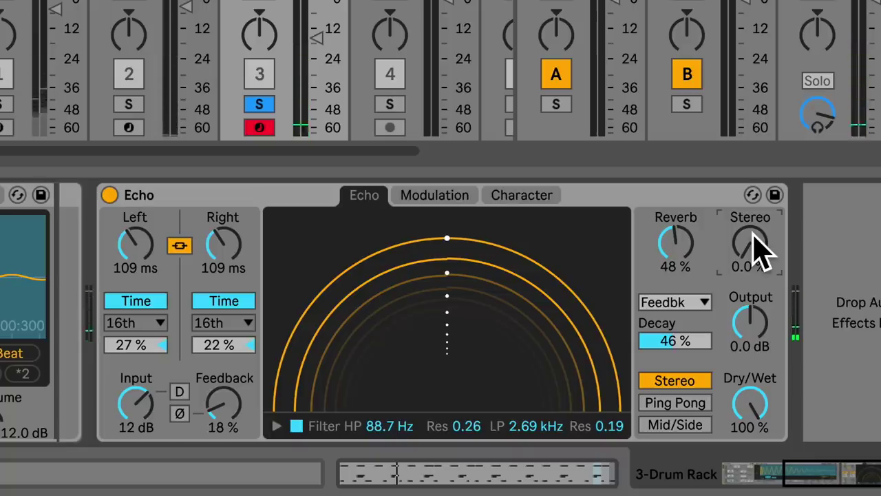
left_click_drag(754, 261, 753, 206)
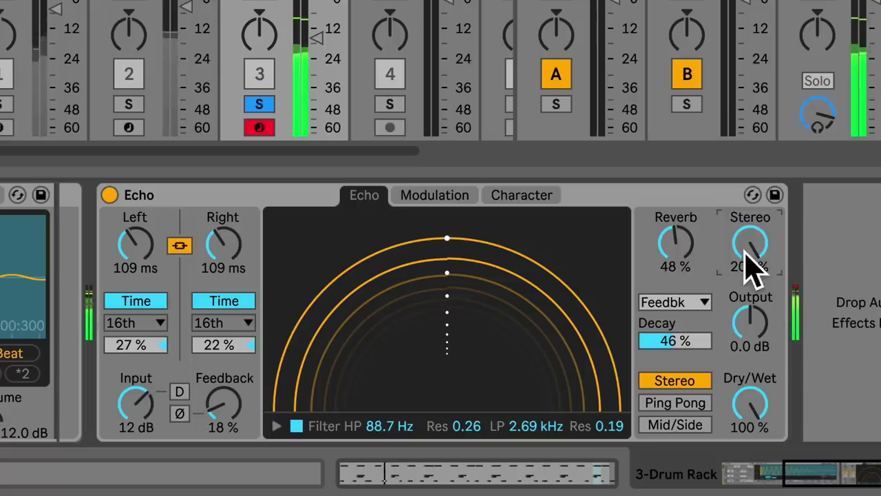
left_click_drag(746, 252, 746, 297)
left_click_drag(750, 240, 769, 256)
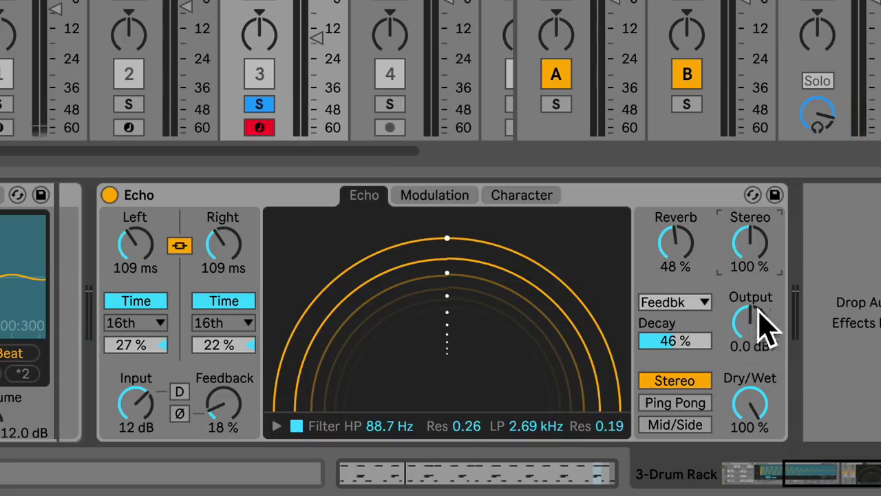
left_click(675, 403)
left_click(675, 424)
left_click(674, 403)
left_click(675, 381)
left_click(672, 404)
left_click(675, 424)
left_click(671, 403)
left_click(675, 380)
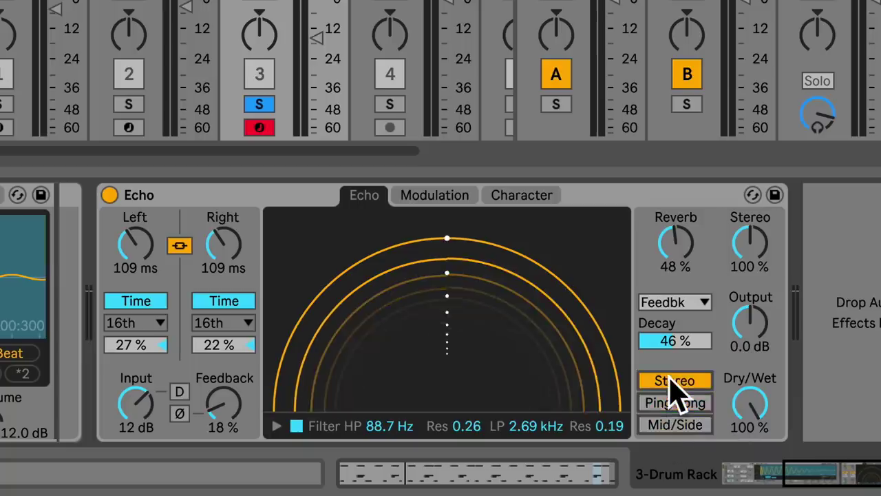
Switch to Mid/Side mode with unlinked synced delays, Mid at 1 sixteenth and Side at dotted 1/4, and Feedback at 46%.
left_click(679, 405)
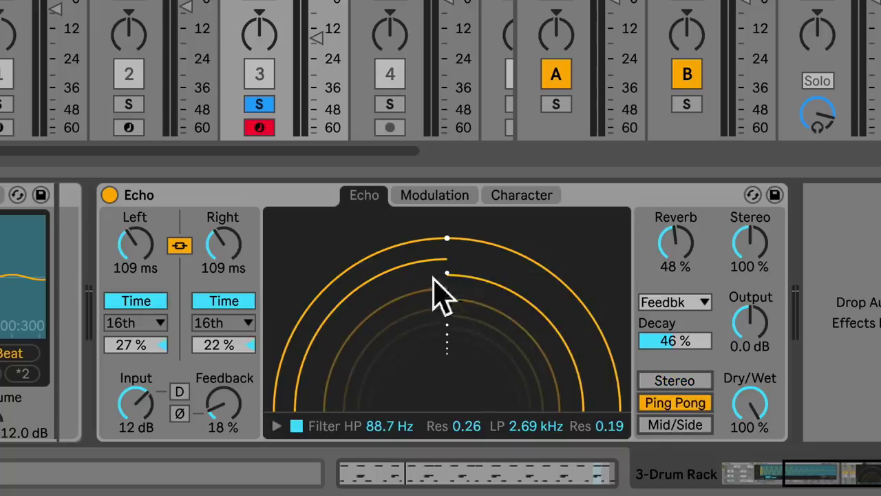
left_click(661, 426)
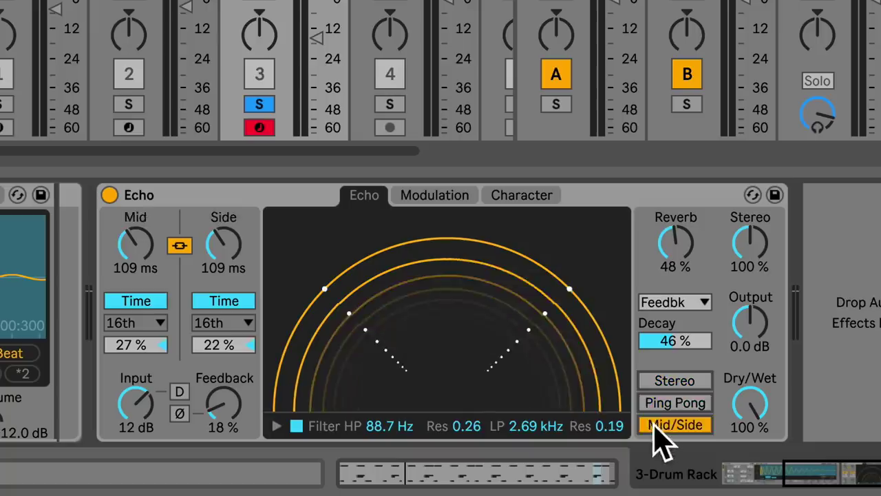
left_click(137, 302)
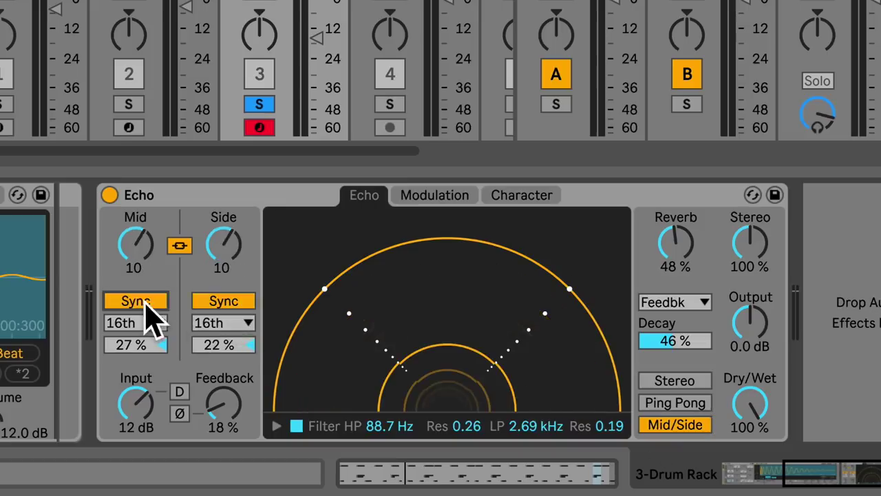
left_click_drag(136, 244, 136, 265)
left_click(179, 246)
mouse_move(227, 259)
left_mouse_down()
mouse_move(228, 248)
mouse_move(228, 268)
mouse_move(223, 249)
left_mouse_up()
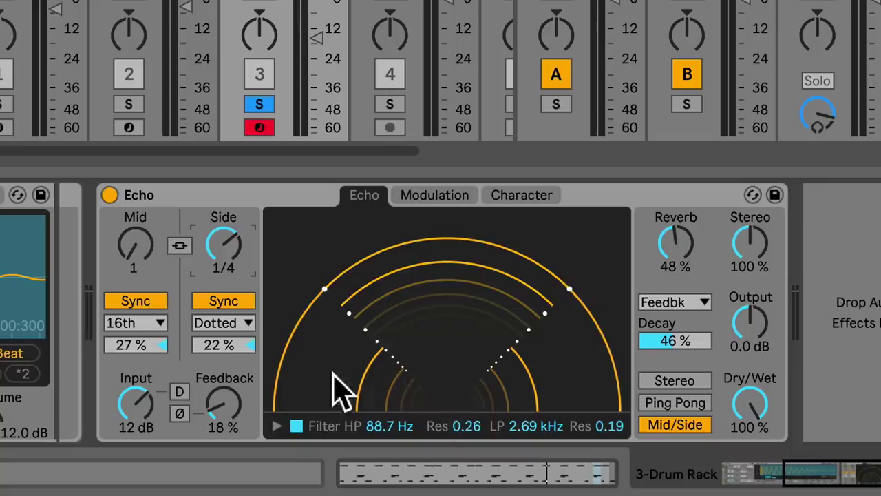
left_click_drag(222, 410, 222, 382)
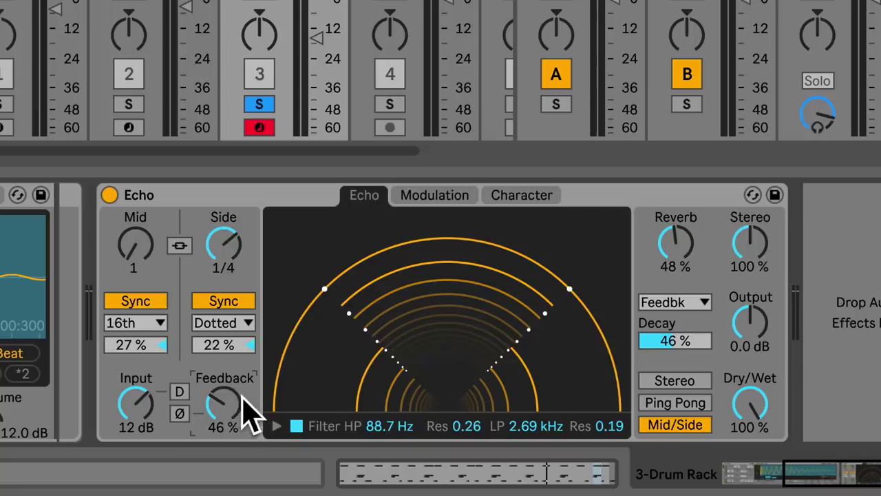
Return the Echo to Stereo mode, relink the two delays and set them to 1/8 in Notes division.
left_click(662, 384)
left_click(179, 245)
left_click_drag(139, 255, 139, 199)
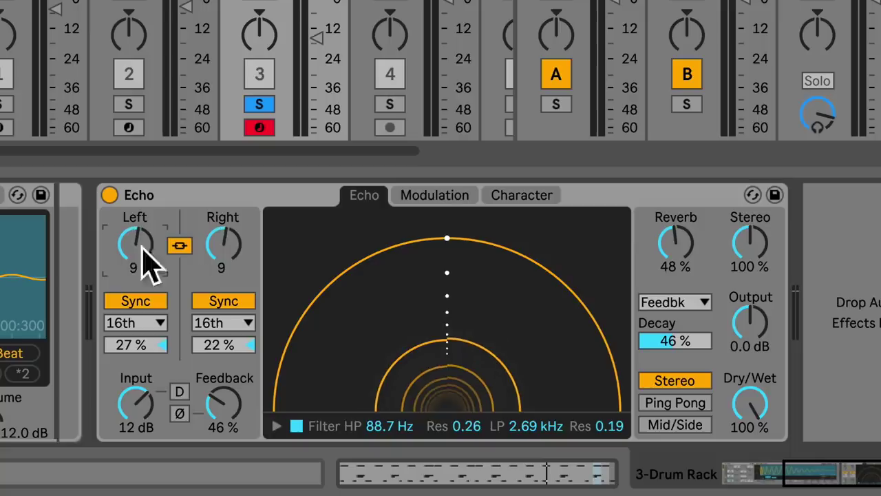
left_click(136, 323)
left_click(142, 339)
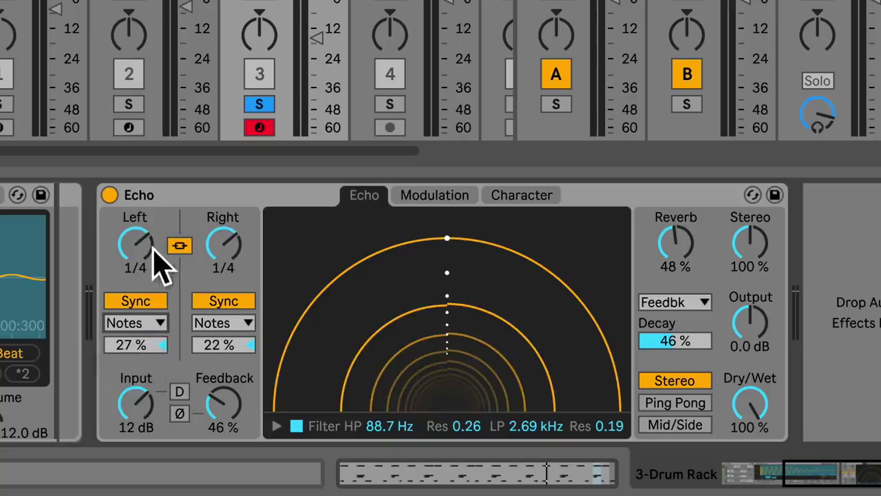
left_click_drag(153, 252, 153, 262)
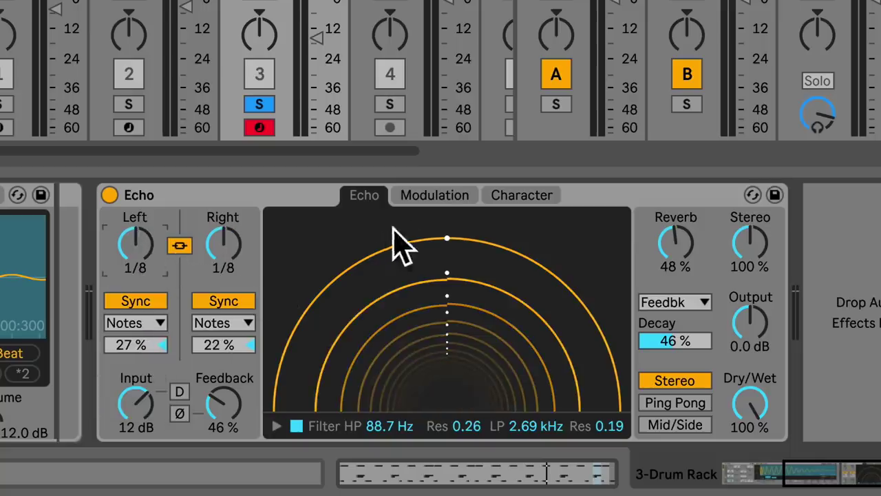
Show the Echo's modulation settings and try each LFO waveform from triangle to random, ending on the sine.
left_click(432, 201)
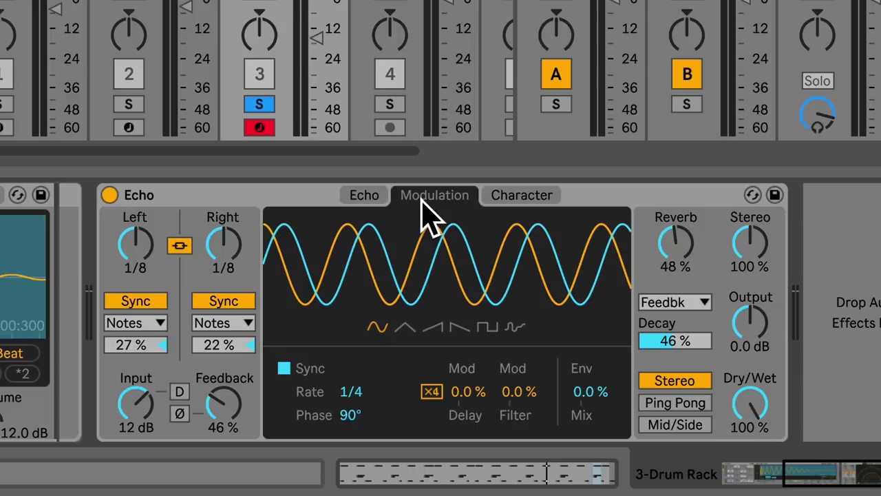
left_click(405, 329)
left_click(433, 328)
left_click(459, 328)
left_click(488, 329)
left_click(515, 328)
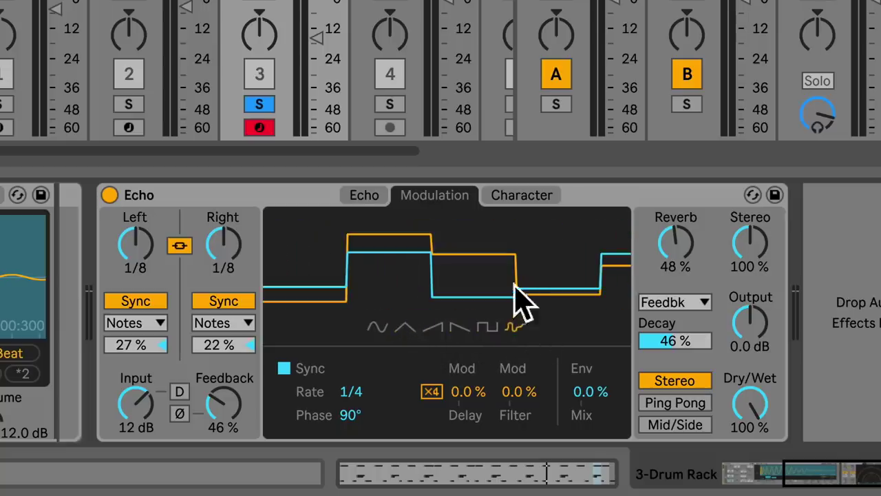
left_click(376, 328)
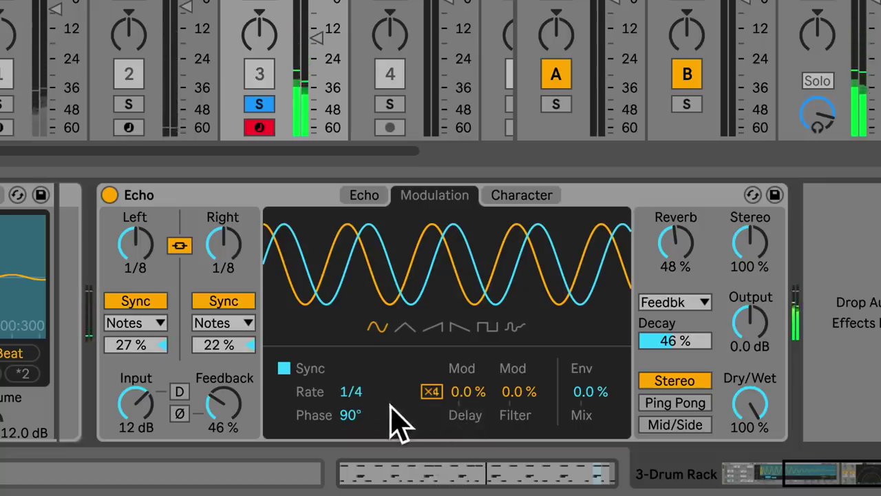
Set the LFO Rate to 8, Phase to 59° and delay modulation to 59%, and start playback.
mouse_move(352, 392)
left_mouse_down()
mouse_move(352, 413)
mouse_move(360, 379)
mouse_move(358, 392)
left_mouse_up()
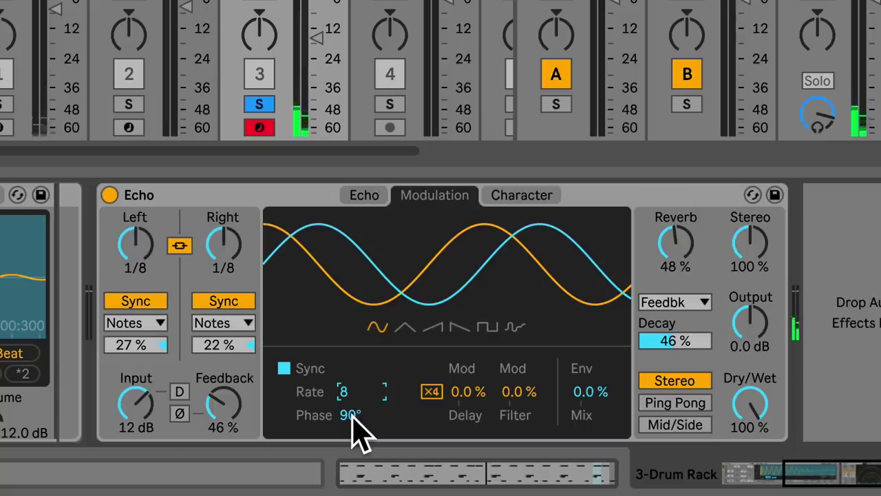
left_click_drag(353, 417, 352, 385)
left_click_drag(360, 419, 361, 460)
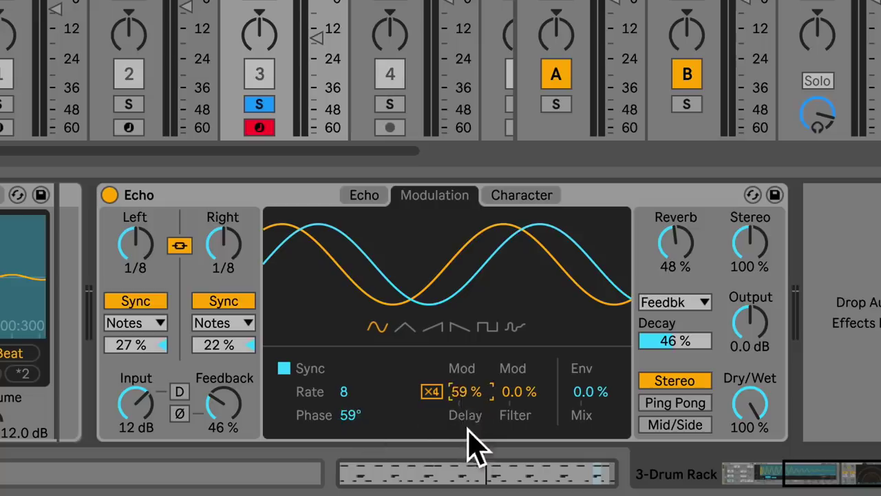
key("space")
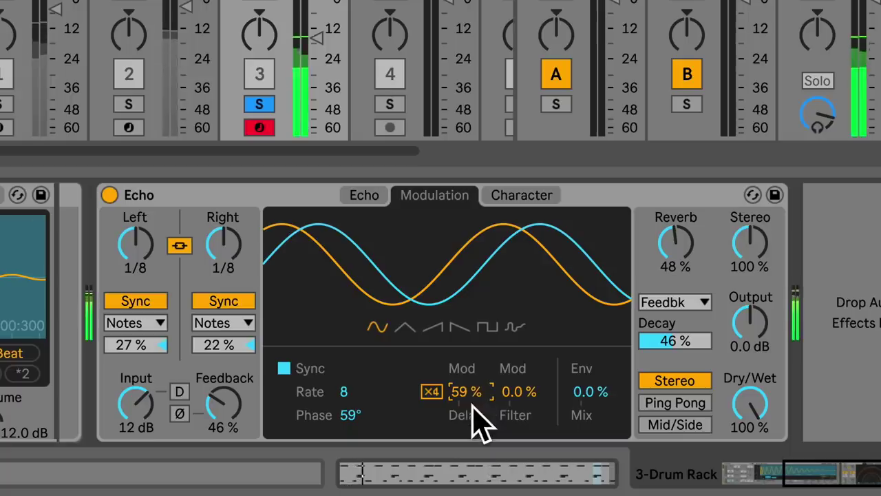
Enable the x4 scaling of delay modulation, raise the modulation amount to 98% and set the LFO Rate to 5/16.
left_click(432, 392)
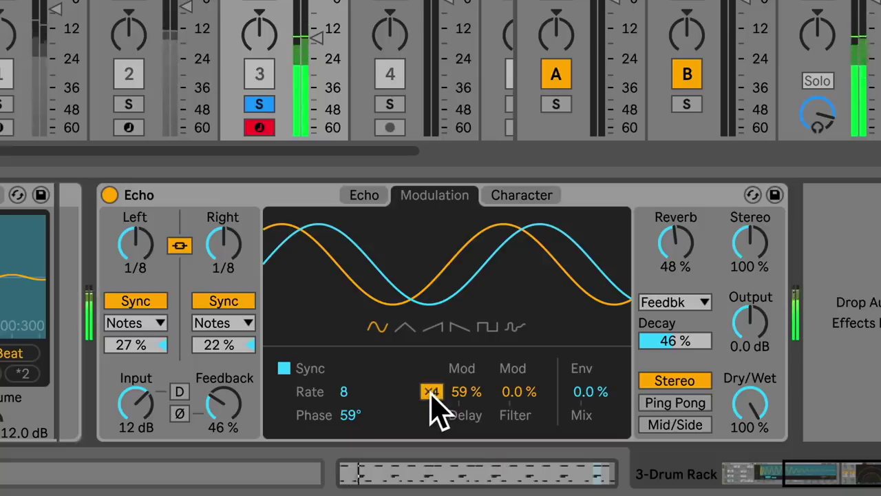
left_click_drag(465, 394, 464, 469)
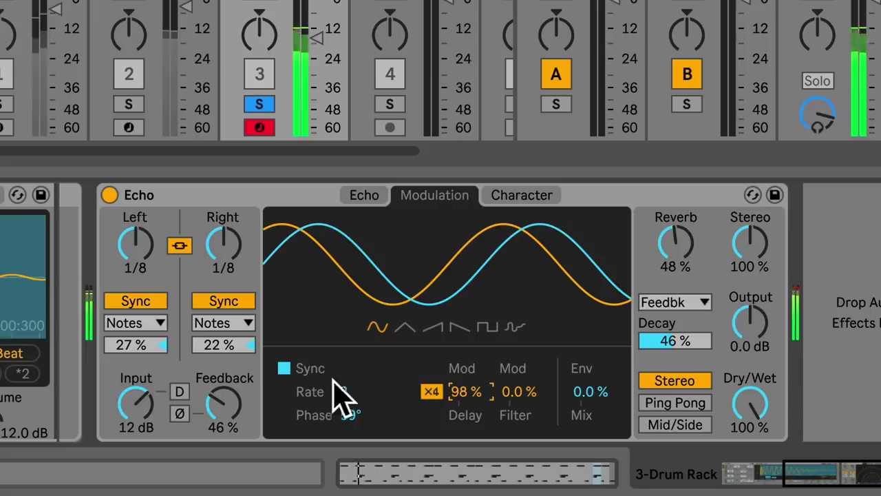
mouse_move(348, 392)
left_mouse_down()
mouse_move(348, 362)
mouse_move(339, 397)
left_mouse_up()
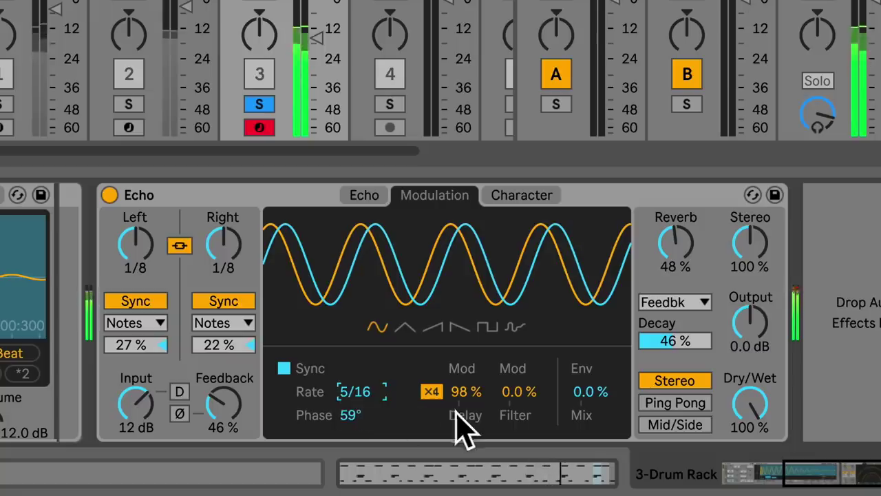
Set the LFO Rate to 1/12 and delay modulation to 100%, trying the triangle waveform before choosing the square.
left_click_drag(365, 398, 356, 380)
left_click(406, 329)
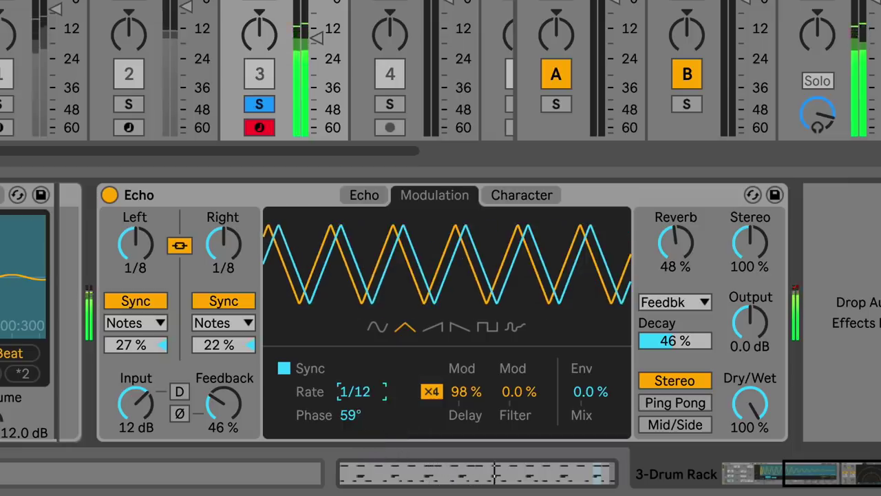
left_click_drag(465, 393, 465, 383)
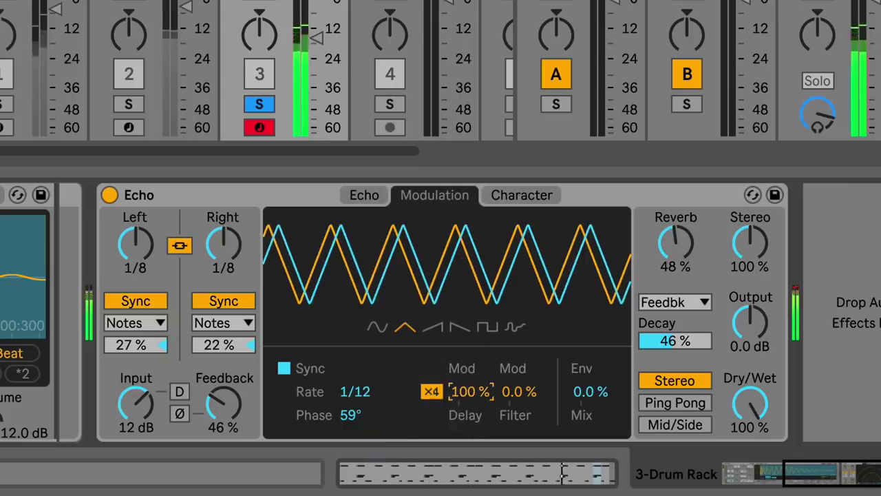
left_click(485, 328)
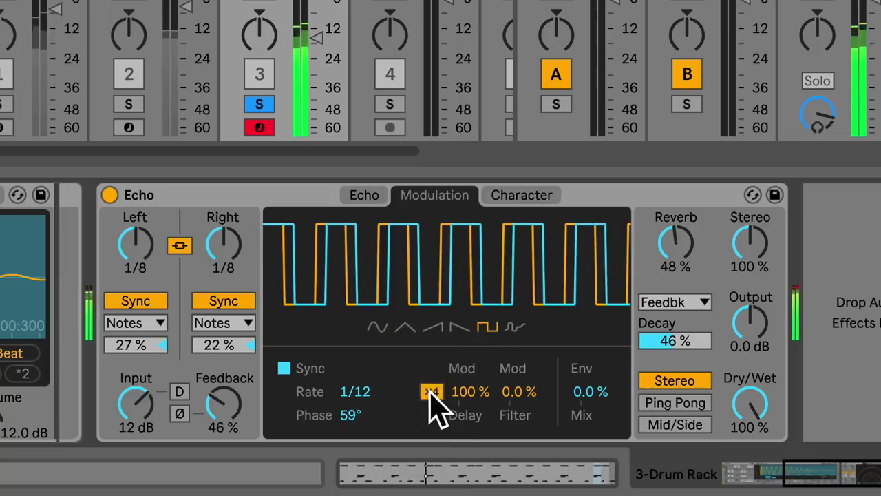
Turn off the x4 scaling and the LFO sync, trying a frequency of 40.0 Hz before lowering it to 0.40 Hz.
mouse_move(348, 390)
left_mouse_down()
mouse_move(348, 369)
mouse_move(348, 383)
left_mouse_up()
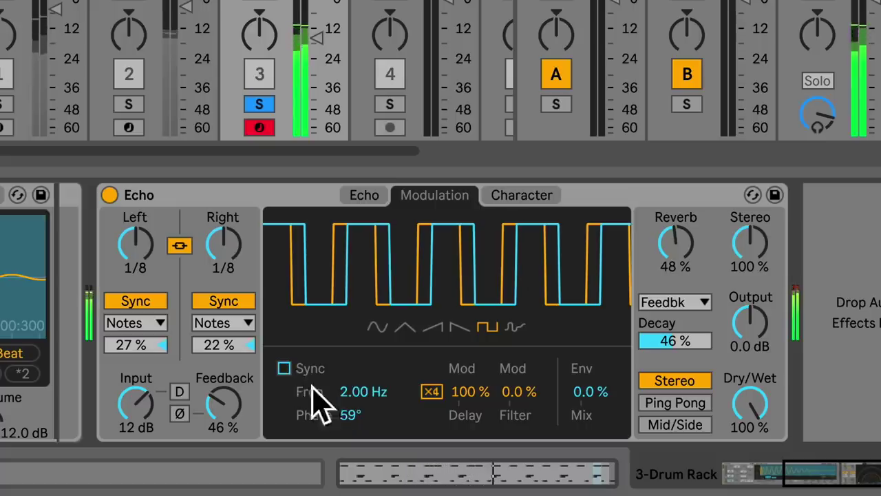
left_click_drag(361, 392, 362, 361)
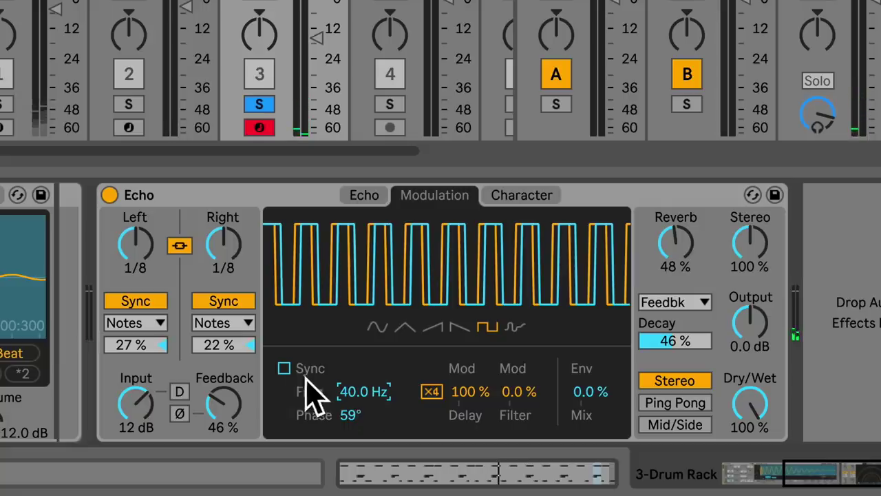
left_click_drag(360, 412, 360, 467)
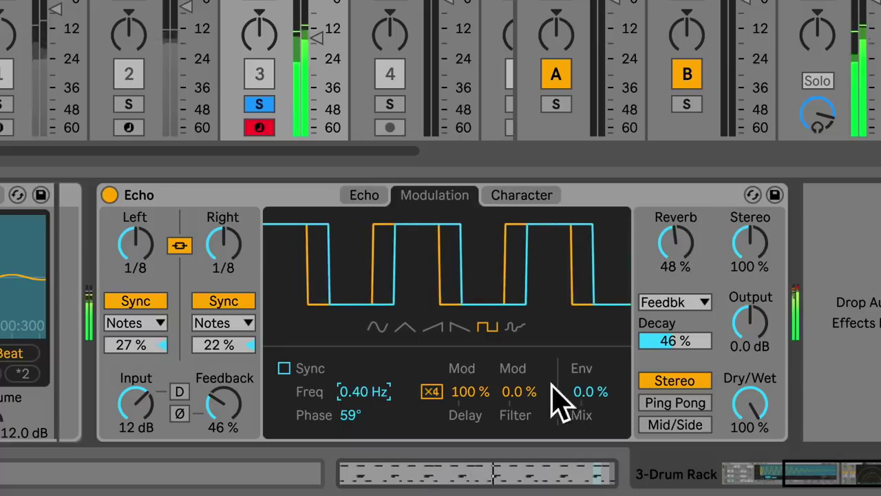
Apply filter modulation at 46% and then 84%, with the LFO synced again at a Rate of 1/6.
left_click_drag(522, 414, 521, 365)
mouse_move(517, 399)
left_mouse_down()
mouse_move(516, 379)
mouse_move(516, 397)
left_mouse_up()
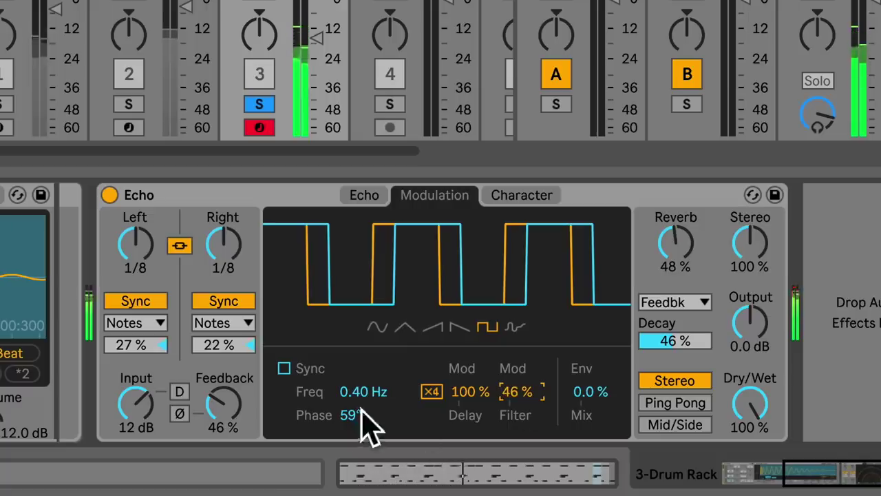
left_click(284, 369)
mouse_move(353, 395)
left_mouse_down()
mouse_move(354, 387)
mouse_move(353, 404)
left_mouse_up()
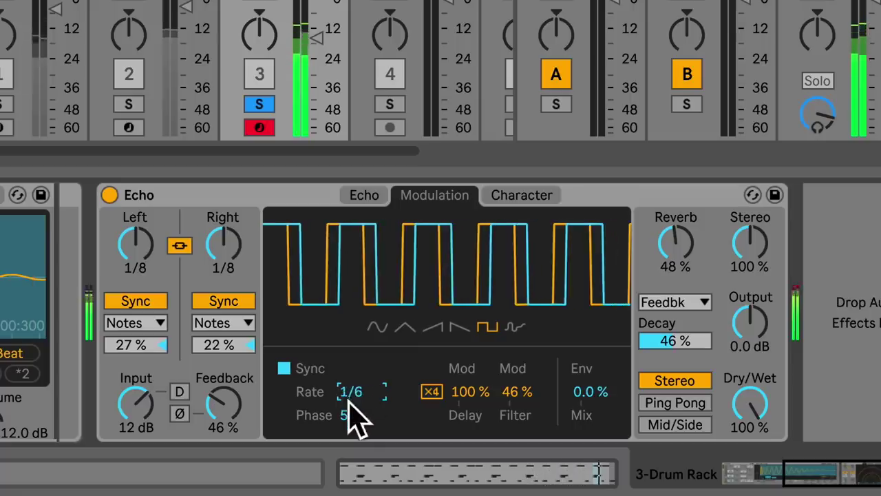
left_click_drag(513, 393, 513, 376)
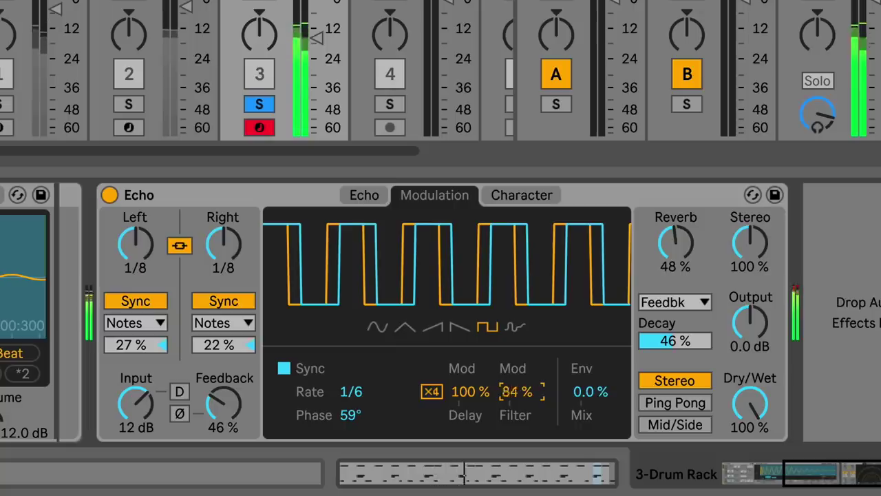
Enable the x4 scaling, lower filter modulation to 70% and then 23%, and try Env Mix at 37% before setting it to 7.8%.
left_click(432, 391)
left_click_drag(511, 391, 511, 374)
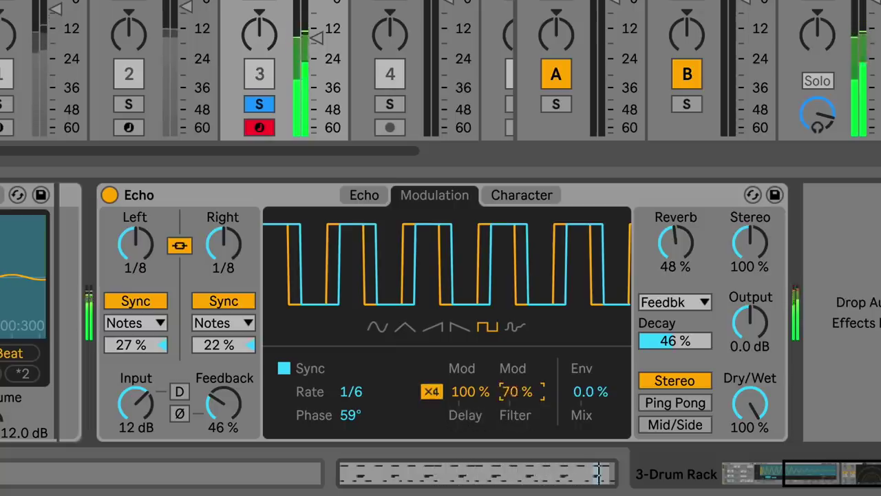
left_click_drag(516, 392, 525, 410)
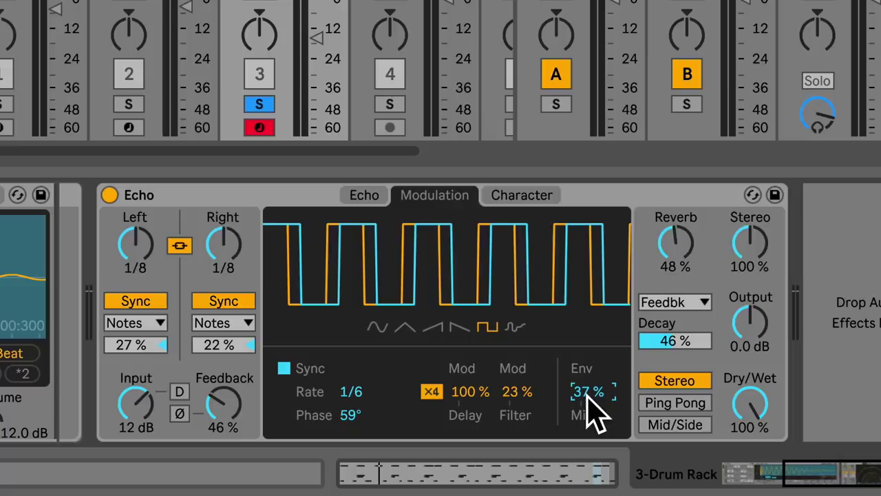
key("space")
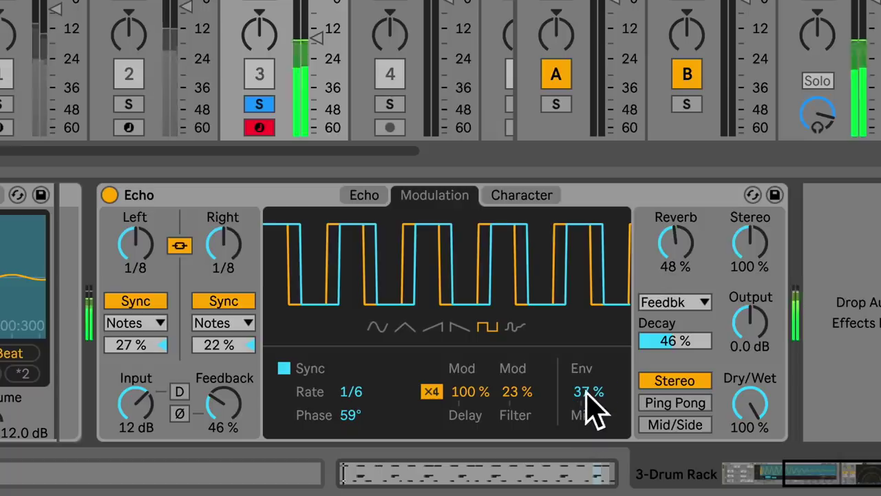
mouse_move(589, 392)
left_mouse_down()
mouse_move(589, 364)
mouse_move(588, 405)
mouse_move(585, 392)
left_mouse_up()
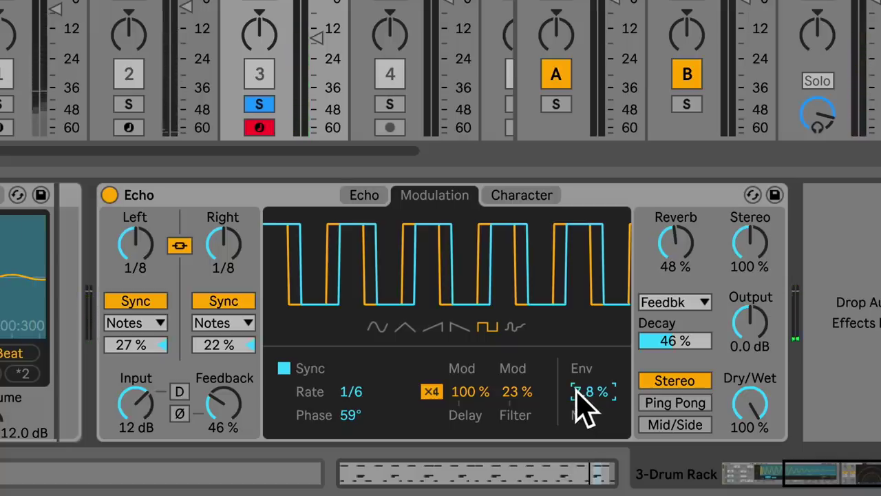
Enable Echo's Gate in the Character settings and try Threshold values of -4.2 dB, -27 dB and -31 dB during playback.
left_click(515, 214)
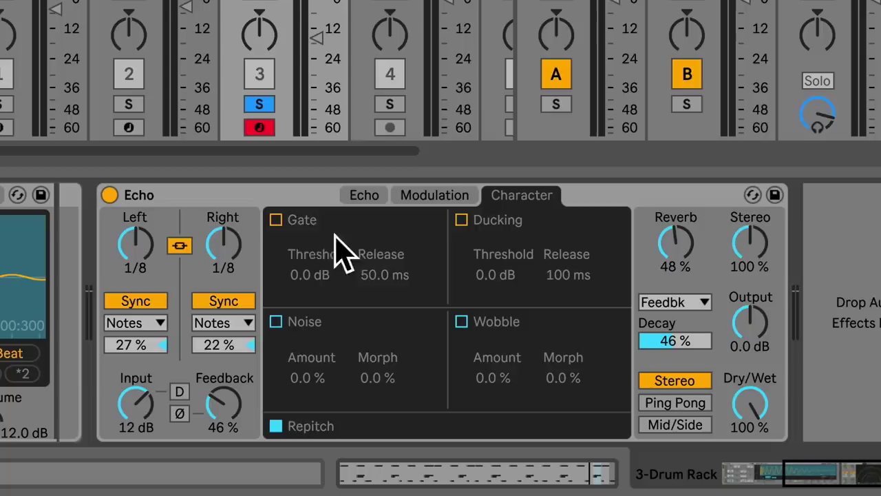
left_click(276, 220)
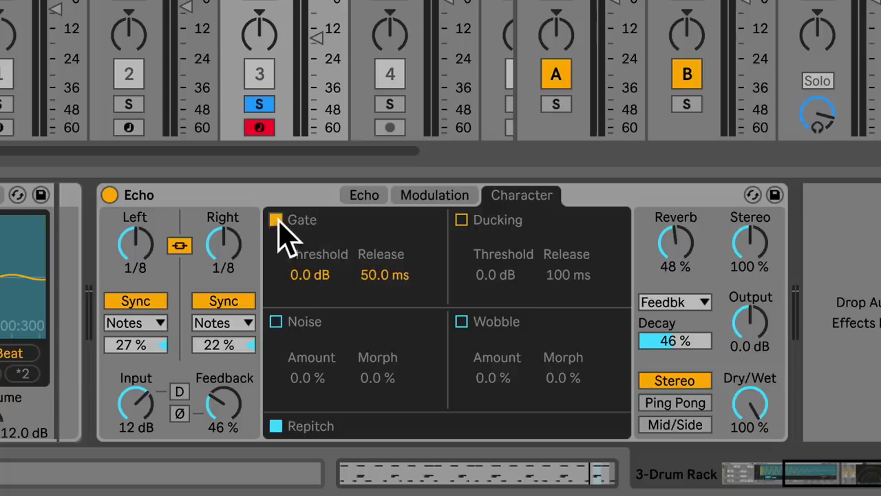
left_click(306, 277)
mouse_move(306, 277)
left_mouse_down()
mouse_move(306, 331)
mouse_move(304, 277)
left_mouse_up()
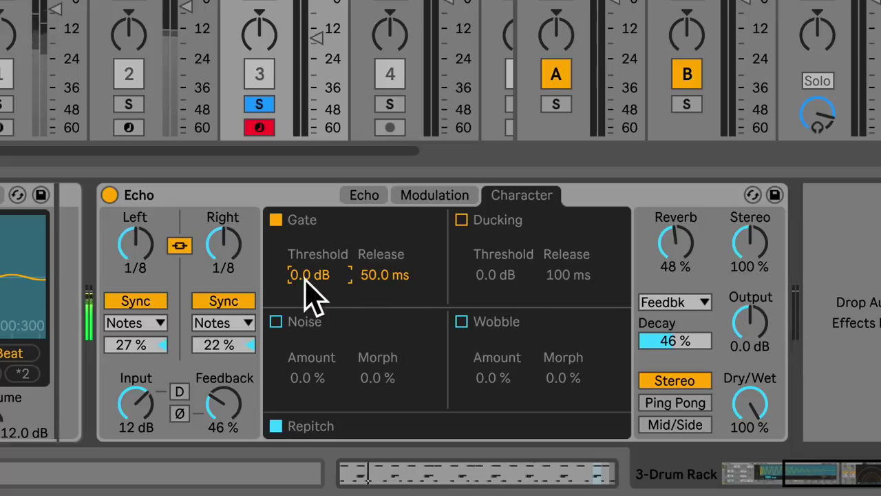
mouse_move(307, 277)
left_mouse_down()
mouse_move(305, 292)
mouse_move(301, 279)
left_mouse_up()
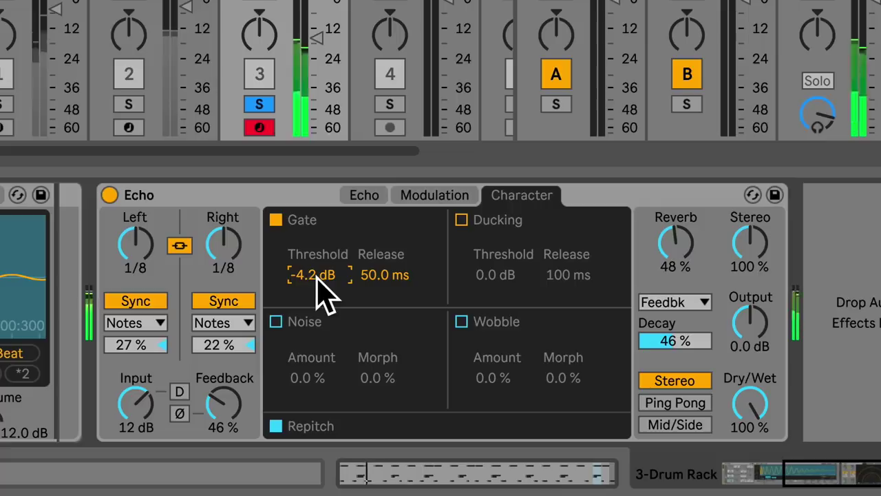
left_click_drag(310, 285, 309, 351)
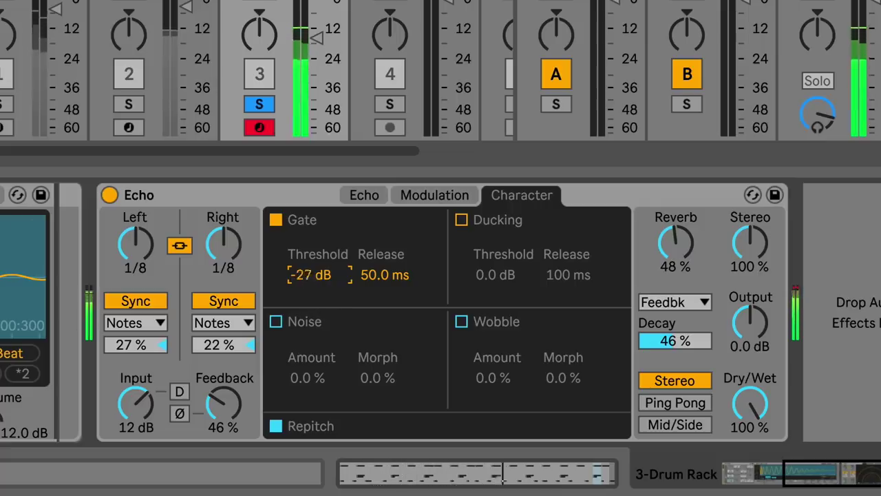
left_click_drag(310, 413, 309, 433)
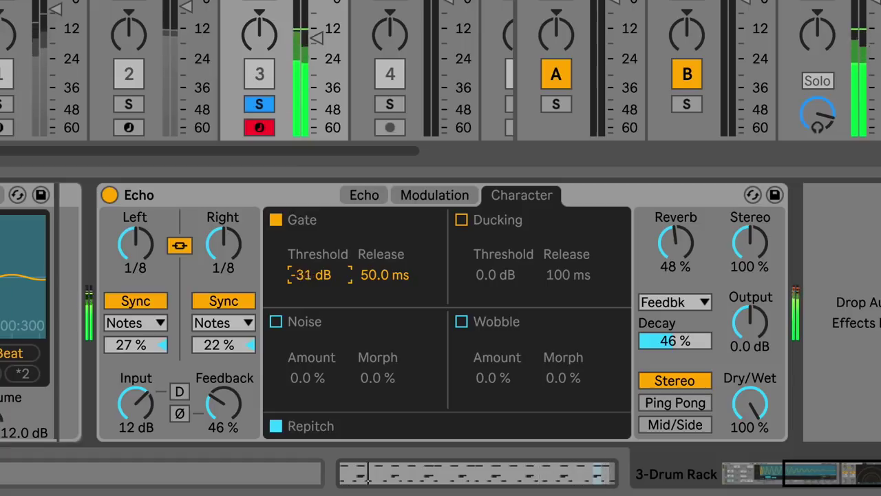
left_click_drag(309, 274, 309, 270)
Lower Echo's delay modulation to 16% and its filter modulation to 0.0%.
left_click(418, 195)
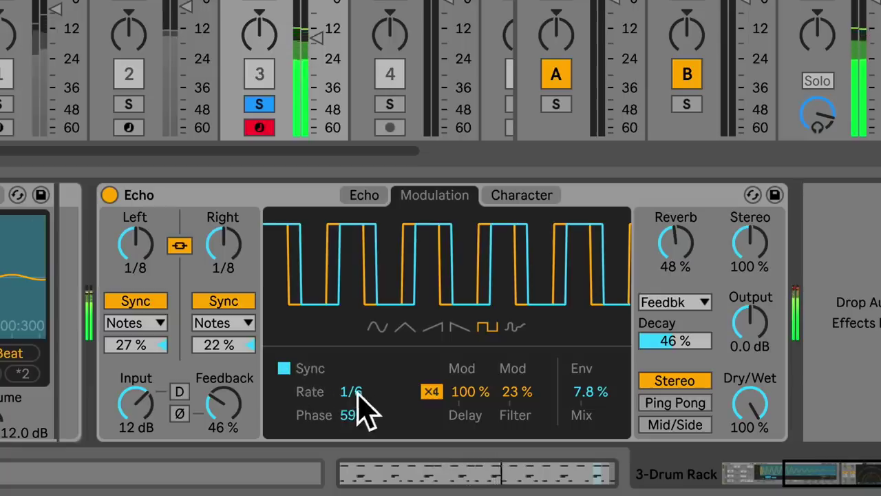
left_click_drag(466, 392, 467, 436)
left_click_drag(515, 392, 515, 441)
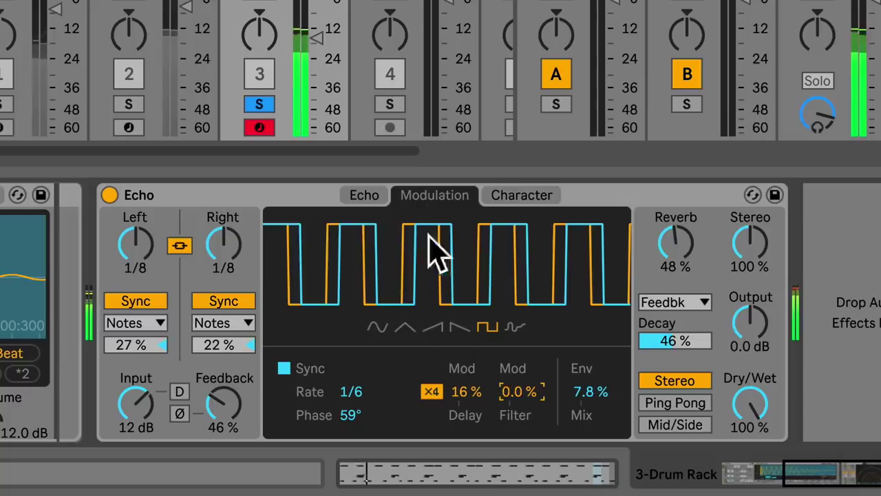
Raise the Gate Threshold to 0.0 dB, try it slightly lower, reset it to 0.0 dB and turn the Gate off.
left_click(517, 198)
left_click_drag(324, 289, 324, 255)
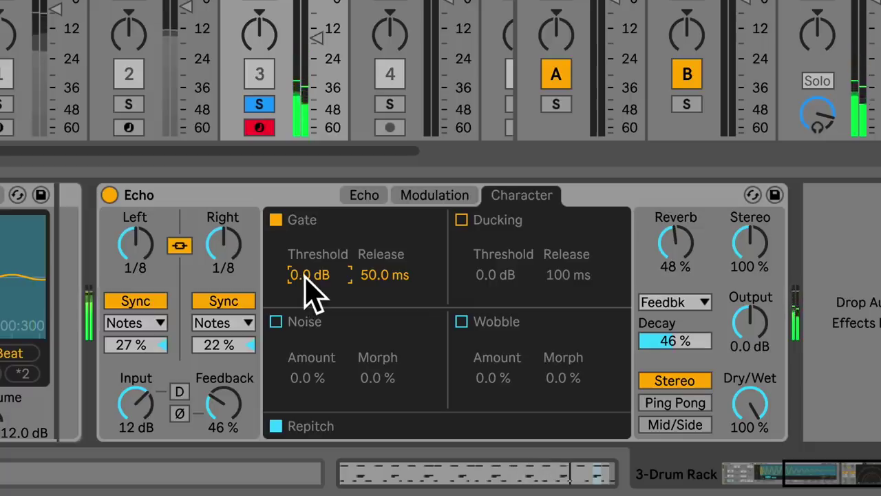
left_click_drag(305, 276, 306, 287)
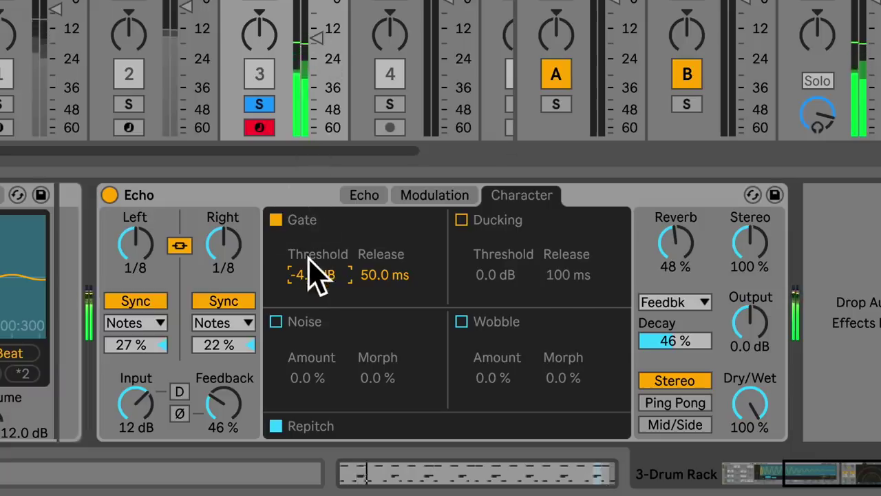
key("Delete")
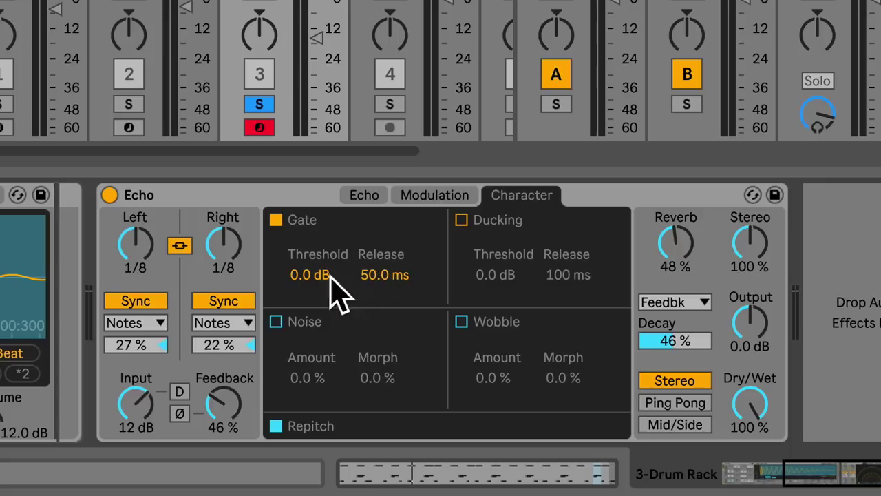
left_click(278, 221)
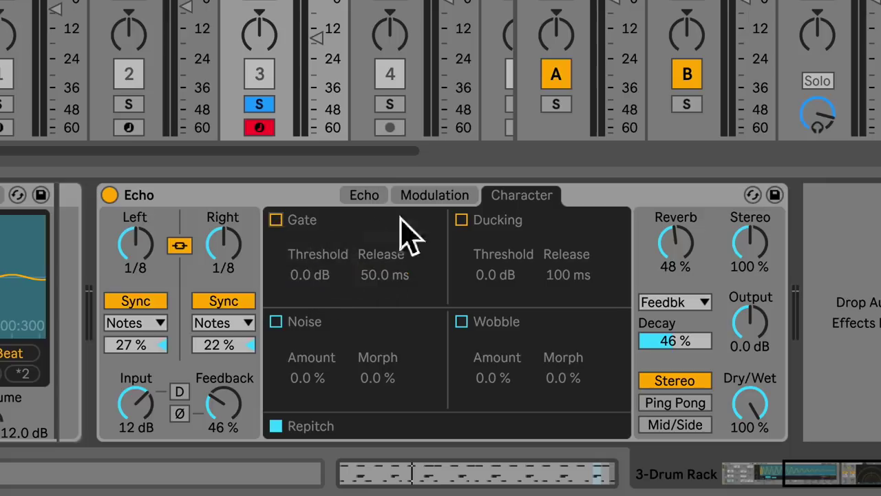
Try Ducking during playback with its Threshold at -22 dB and then -26 dB, and turn Ducking off.
left_click(461, 220)
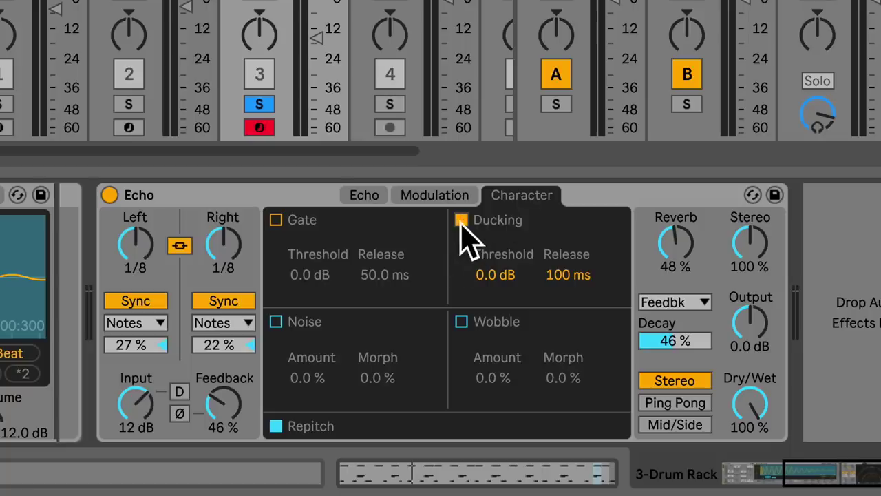
key("space")
left_click_drag(505, 276, 505, 306)
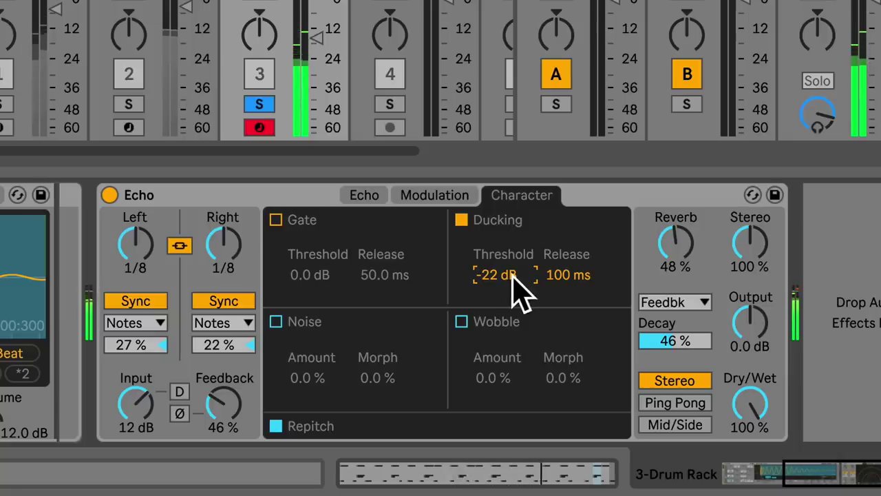
mouse_move(502, 273)
left_mouse_down()
mouse_move(502, 302)
mouse_move(501, 272)
left_mouse_up()
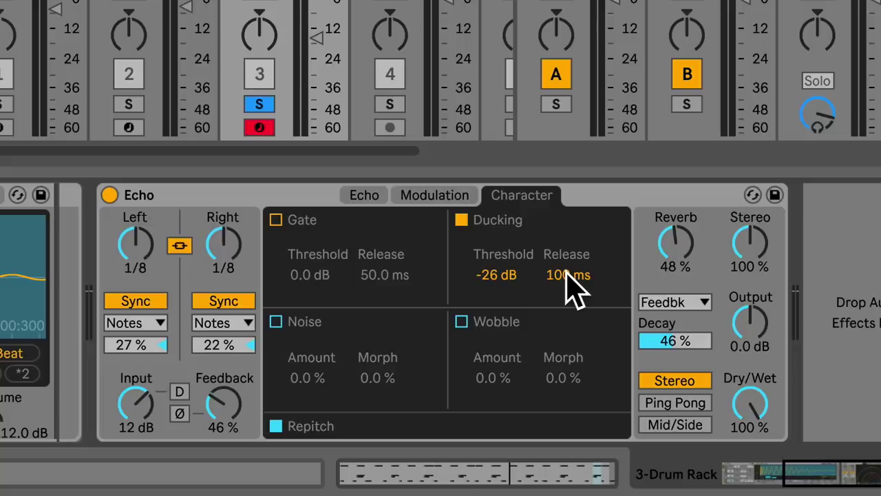
left_click(461, 220)
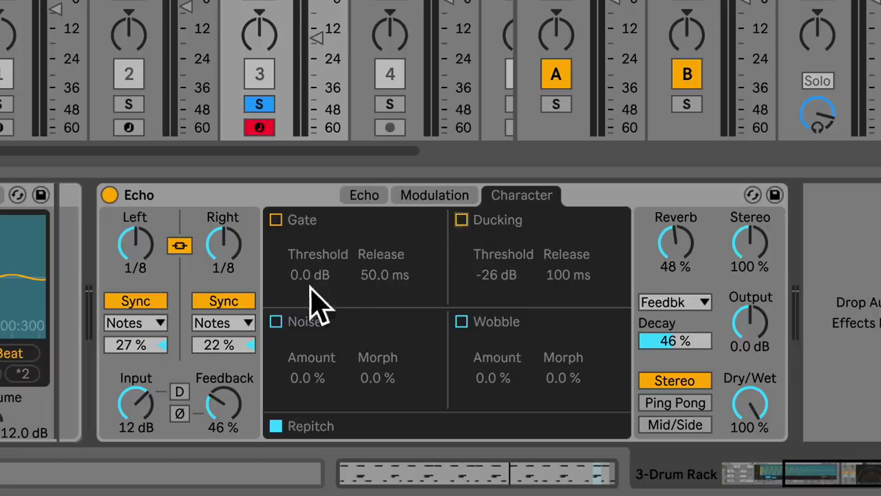
Enable Noise and raise both its Amount and its Morph to 100%.
left_click(276, 322)
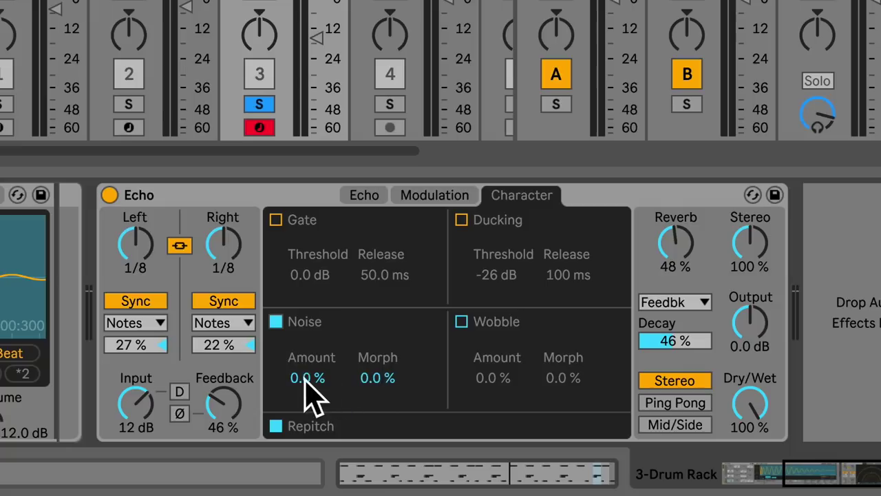
left_click_drag(305, 379, 305, 296)
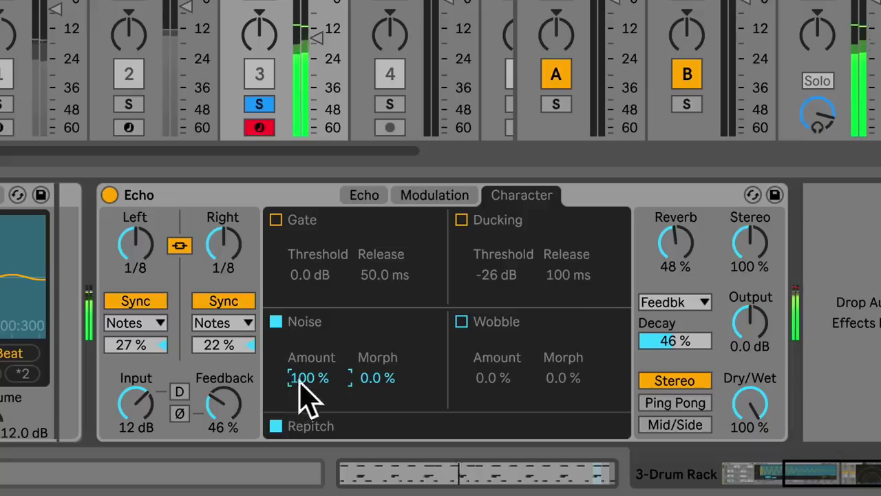
left_click_drag(373, 390, 373, 221)
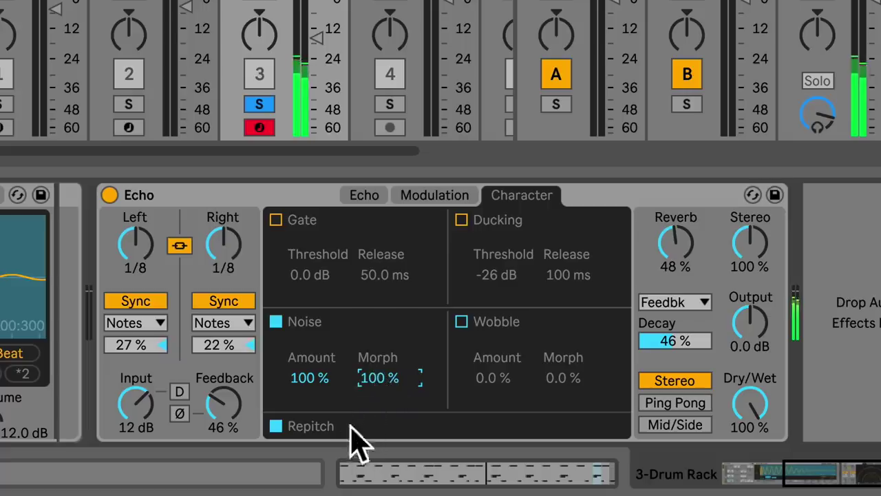
Try the linked delay times at 1/4 with Feedback at 61%, and return the delay times to 1/8.
left_click(135, 240)
mouse_move(136, 241)
left_mouse_down()
mouse_move(135, 213)
mouse_move(136, 283)
mouse_move(135, 234)
left_mouse_up()
mouse_move(221, 403)
left_mouse_down()
mouse_move(222, 354)
mouse_move(222, 387)
left_mouse_up()
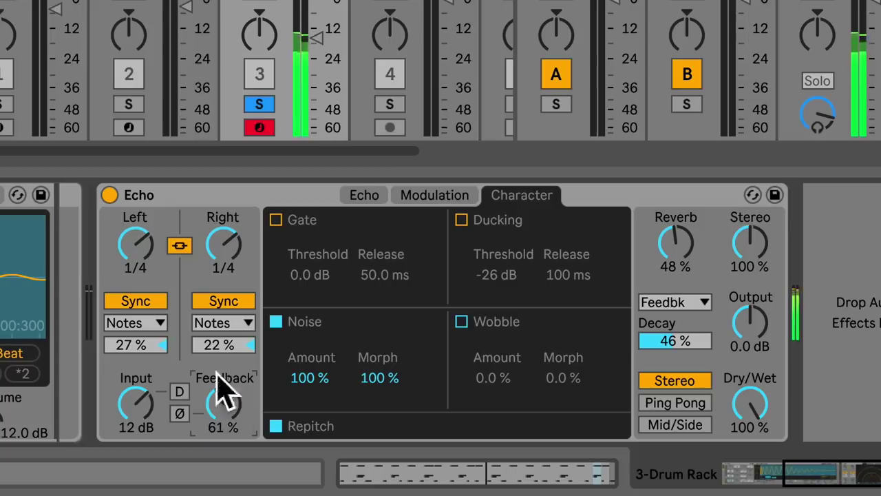
left_click_drag(153, 256, 153, 248)
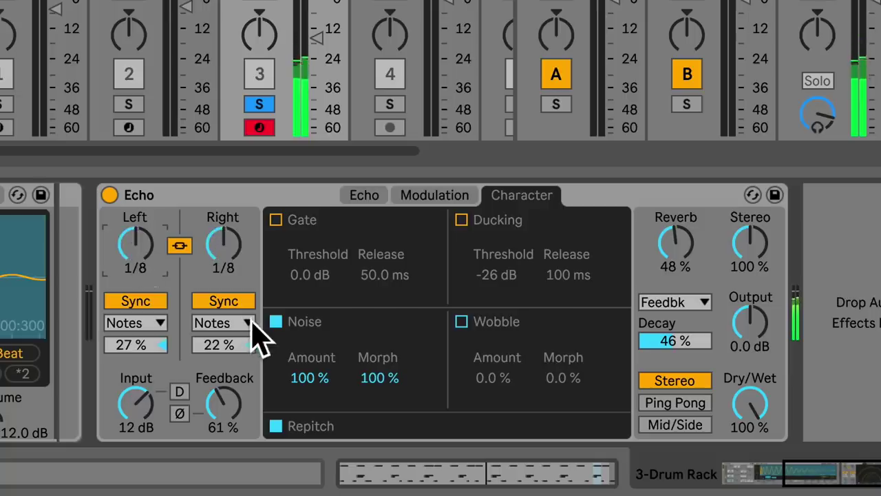
Turn Noise off and lower Echo's Feedback to 25%.
left_click(275, 322)
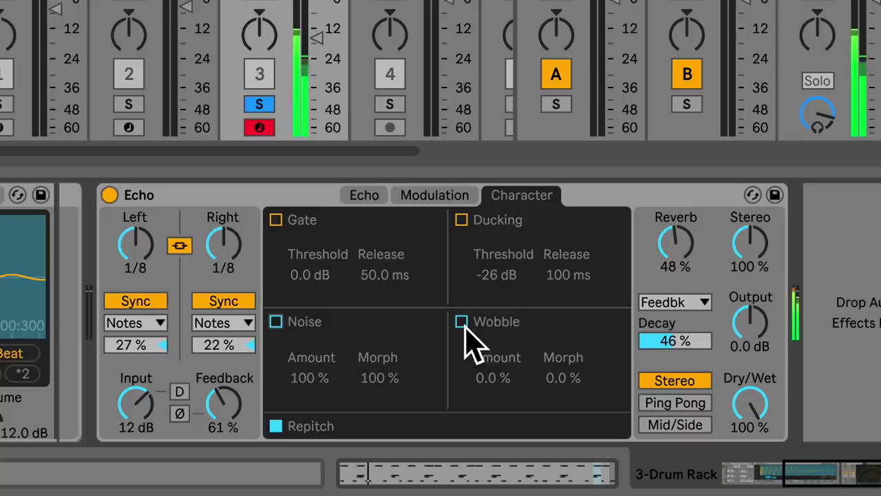
mouse_move(236, 422)
left_mouse_down()
mouse_move(235, 469)
mouse_move(233, 418)
left_mouse_up()
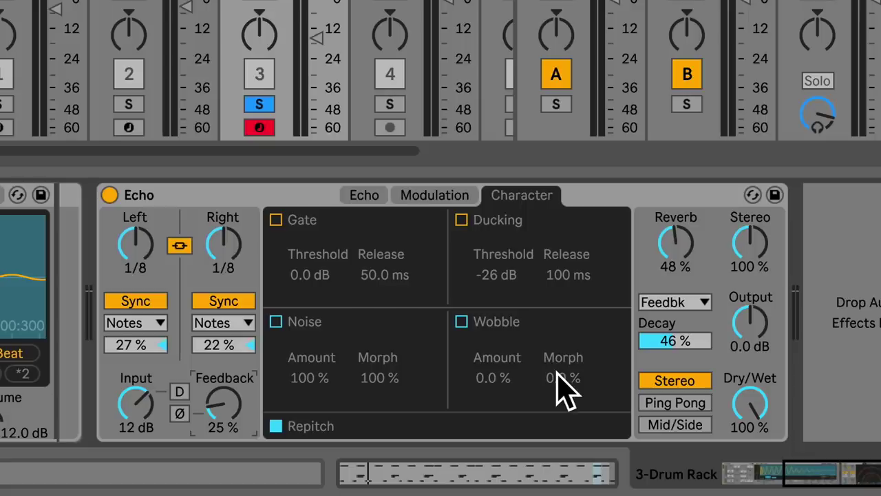
Enable Wobble, trying Amount 76% and Morph 93% before setting Amount to 100% and Morph to 91%.
left_click(462, 322)
left_click_drag(492, 378, 491, 317)
left_click_drag(531, 379, 551, 369)
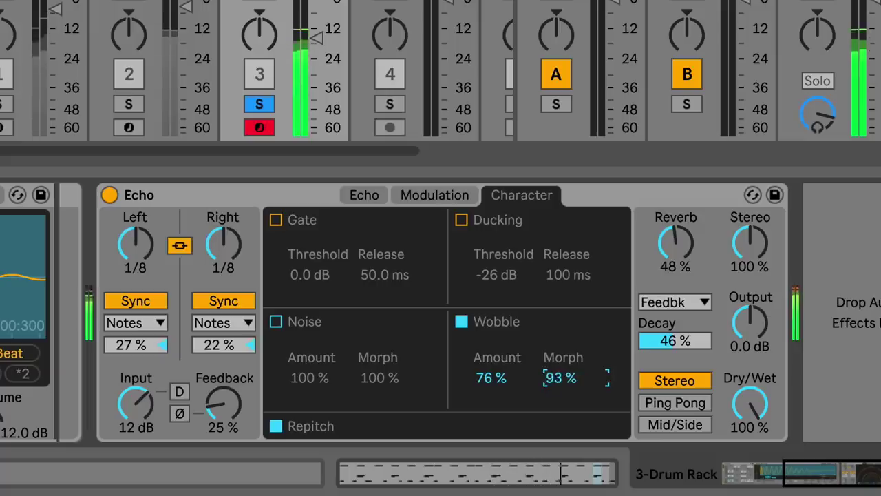
left_click_drag(561, 378, 562, 386)
left_click_drag(503, 387, 504, 358)
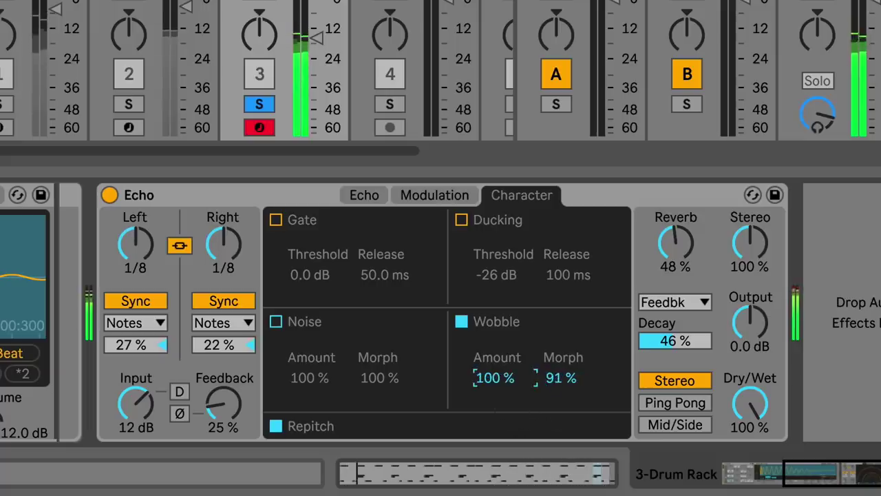
Combine Noise, Gate and Ducking with the active Wobble, setting the Gate Threshold to -5.2 dB.
left_click(276, 322)
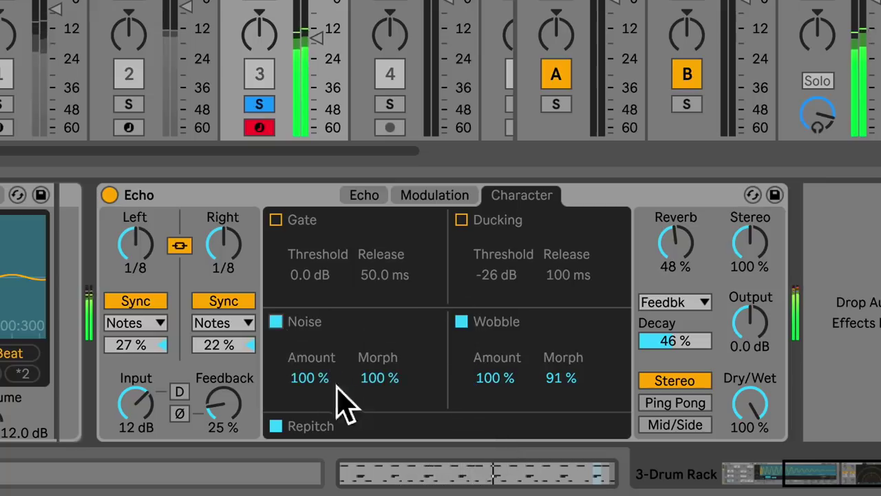
left_click(277, 221)
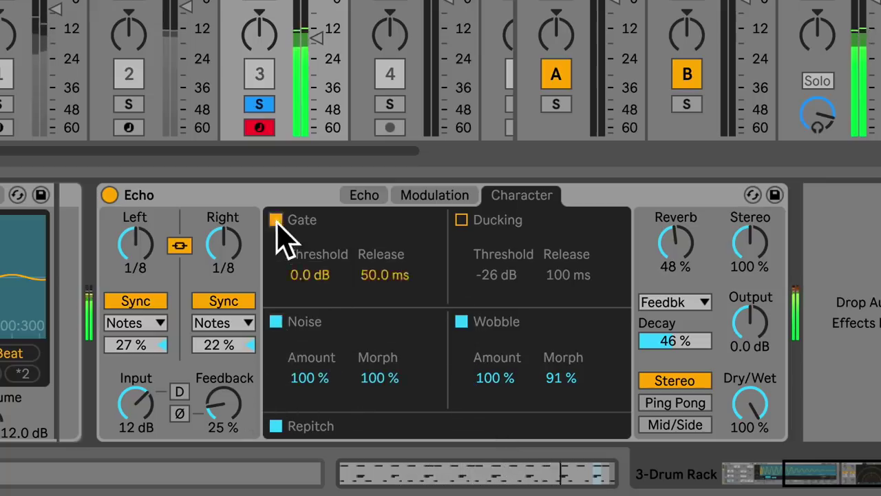
left_click_drag(312, 272, 312, 292)
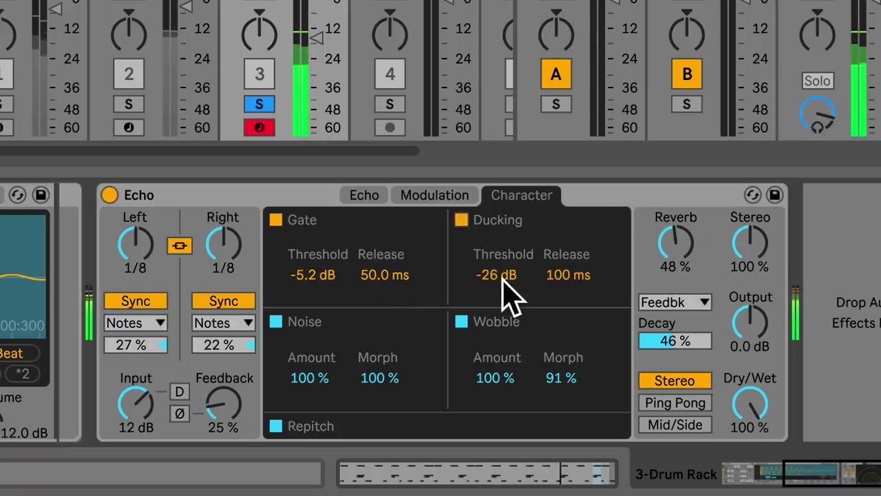
left_click(455, 219)
Turn off Ducking, Gate, Noise and Wobble in Echo's Character settings.
left_click(462, 220)
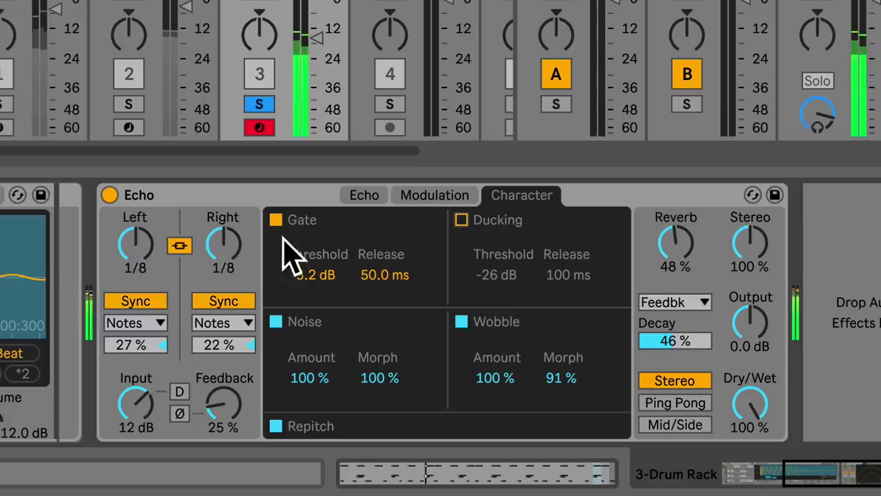
left_click(276, 220)
left_click(276, 322)
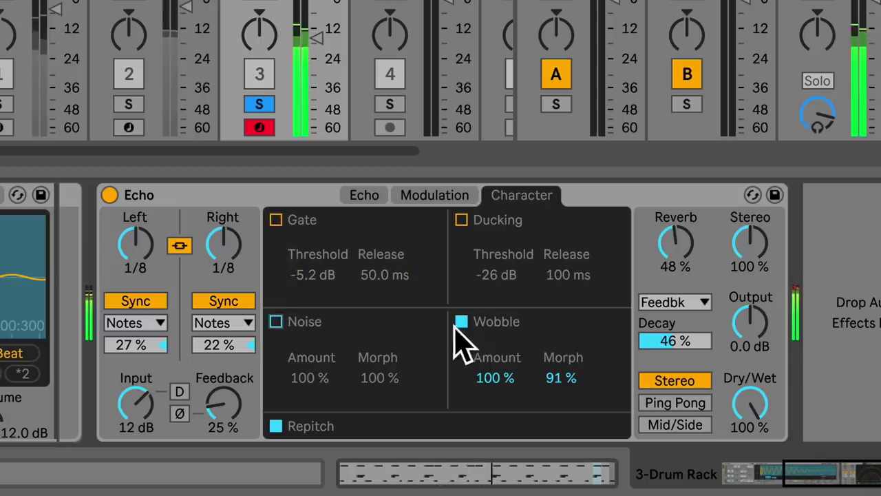
left_click(462, 323)
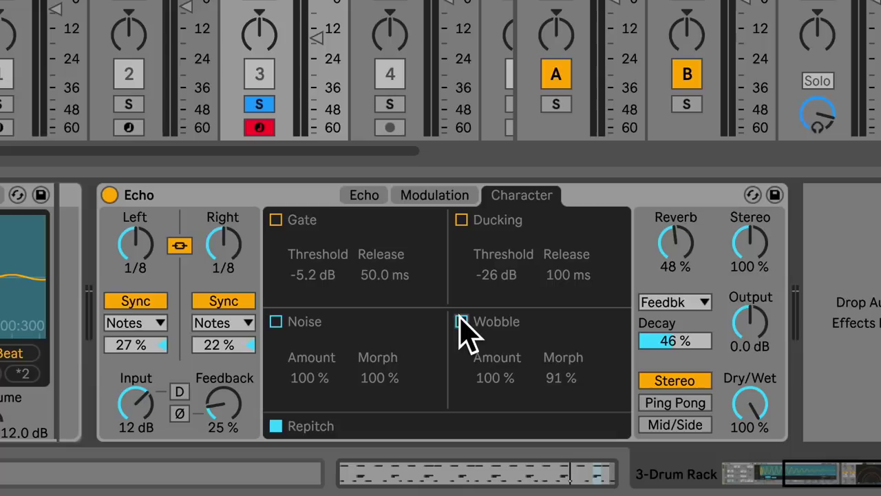
Enable Noise in Echo, trying Feedback at 107% before setting it to 94%, and lengthen the linked delay times to 1.
left_click(275, 321)
left_click_drag(251, 432, 251, 362)
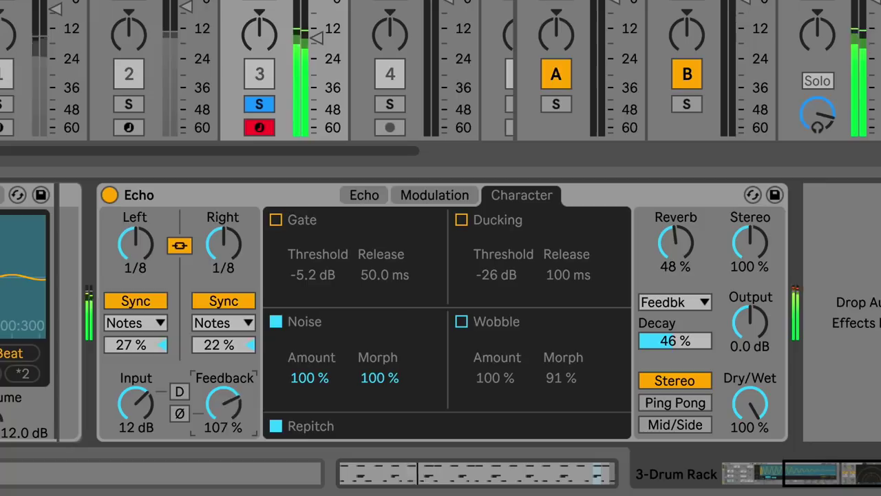
left_click_drag(228, 412, 229, 472)
left_click_drag(240, 387, 241, 350)
left_click_drag(144, 234, 144, 210)
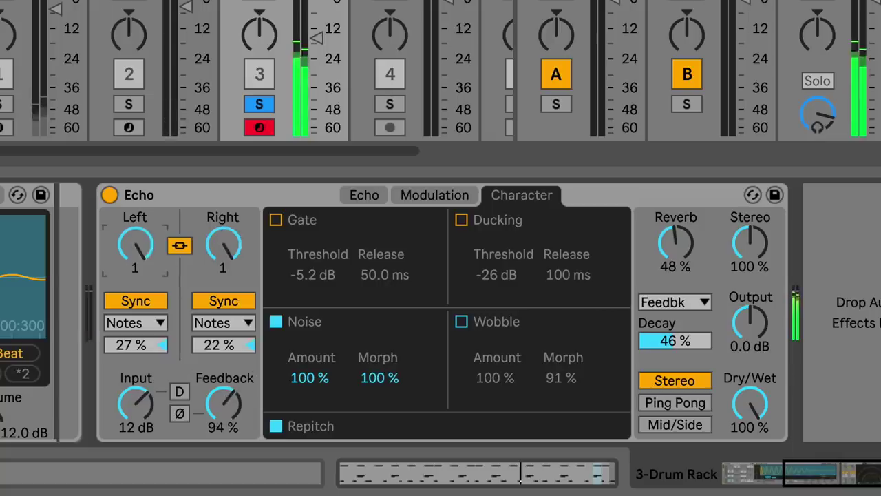
Lower Echo's Feedback to 0.0%, shorten the linked delay times to 1/64, and reduce Output to -inf dB.
left_click(229, 401)
left_click_drag(228, 401, 229, 444)
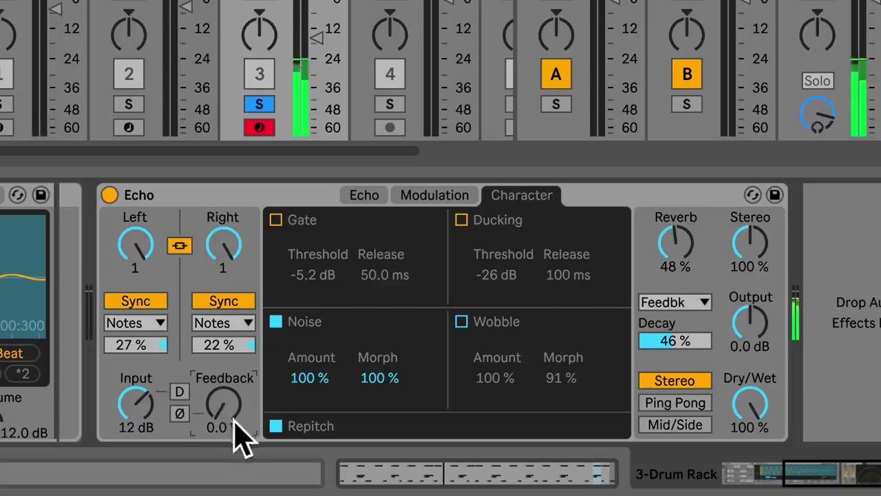
left_click_drag(227, 265, 227, 283)
left_click_drag(758, 335, 758, 386)
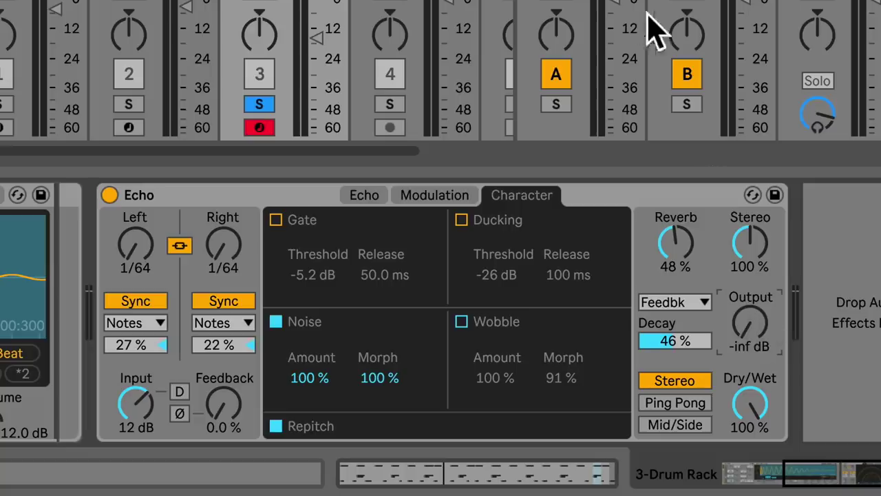
Set Echo's linked delay times to 1/32 and review its Echo, Modulation and Character pages.
left_click(354, 194)
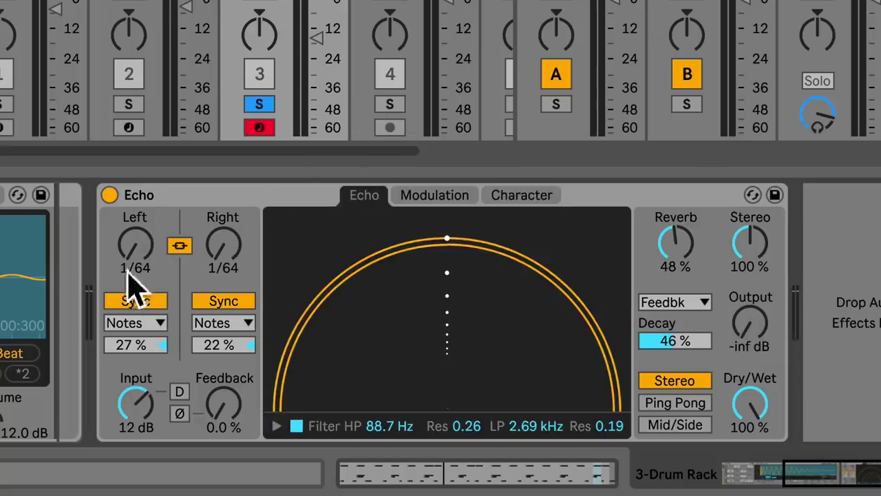
left_click_drag(150, 248, 150, 236)
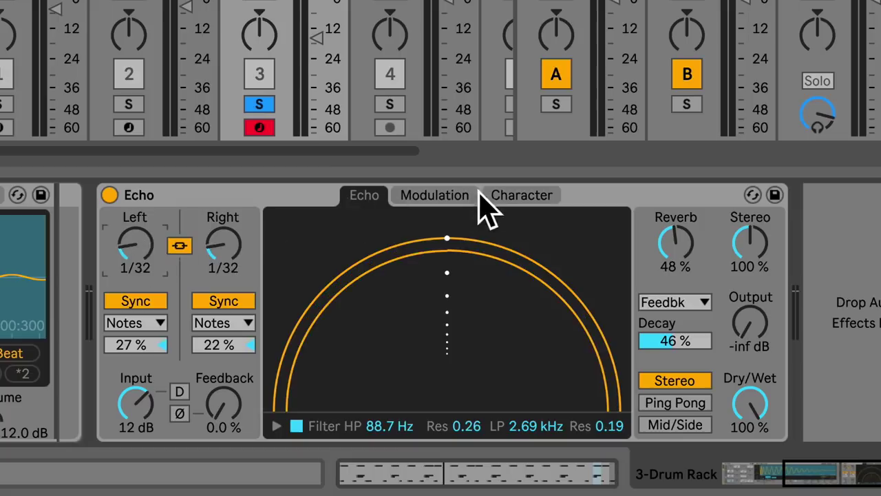
left_click(434, 207)
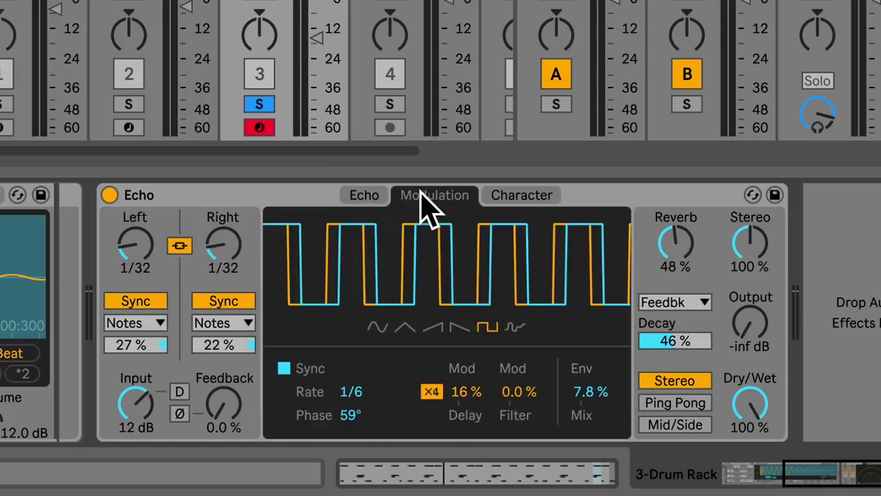
left_click(520, 197)
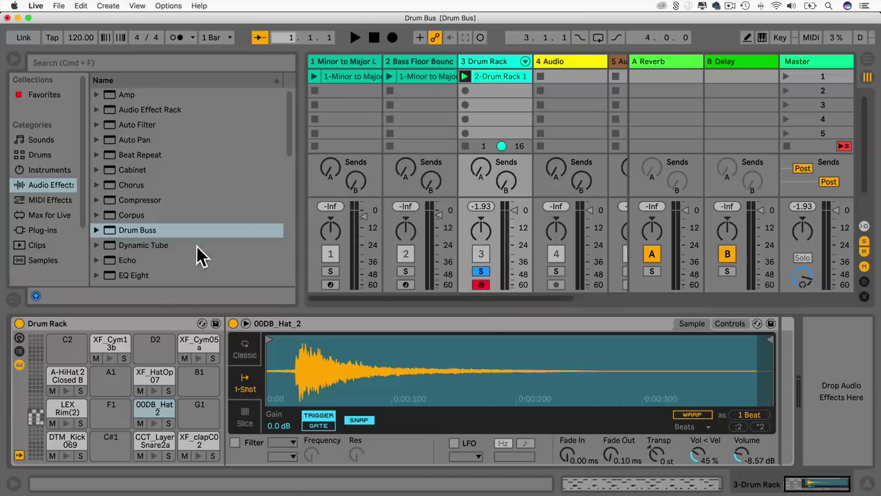
Add Drum Buss after the Drum Rack on track 3 and compare the playing drum clip with the effect bypassed and enabled.
left_click_drag(131, 232, 826, 381)
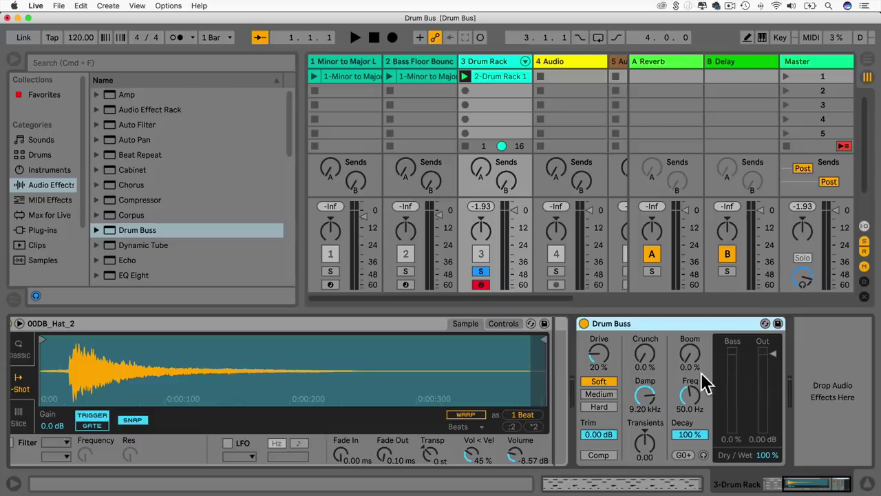
left_click(584, 324)
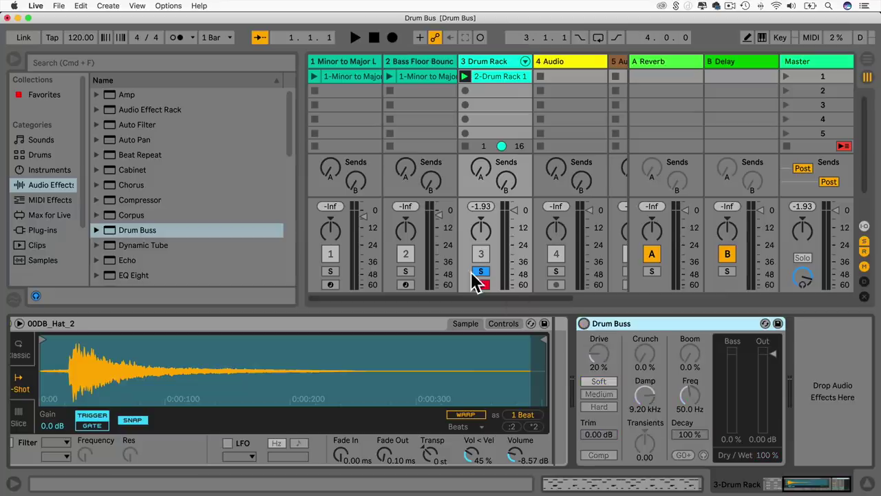
left_click(466, 76)
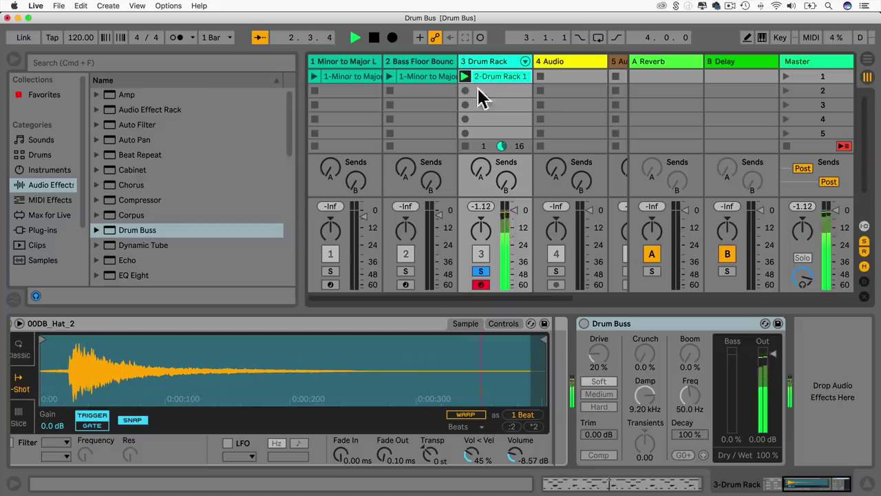
left_click(584, 324)
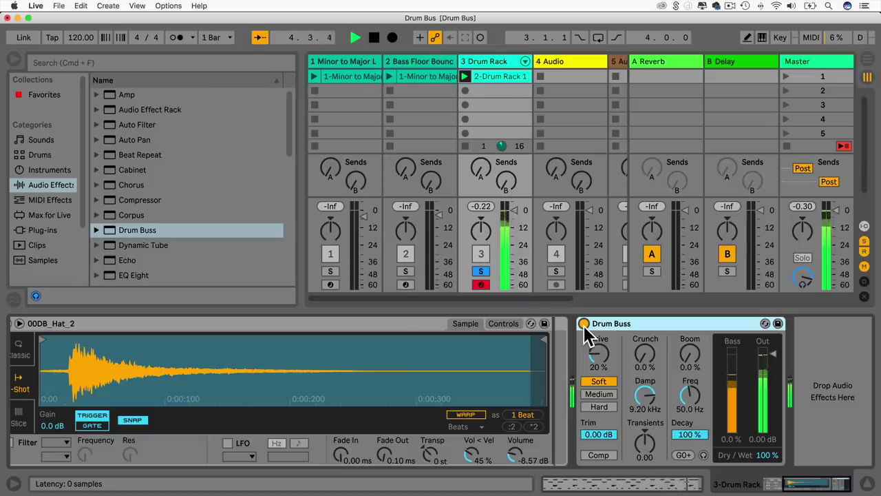
key("space")
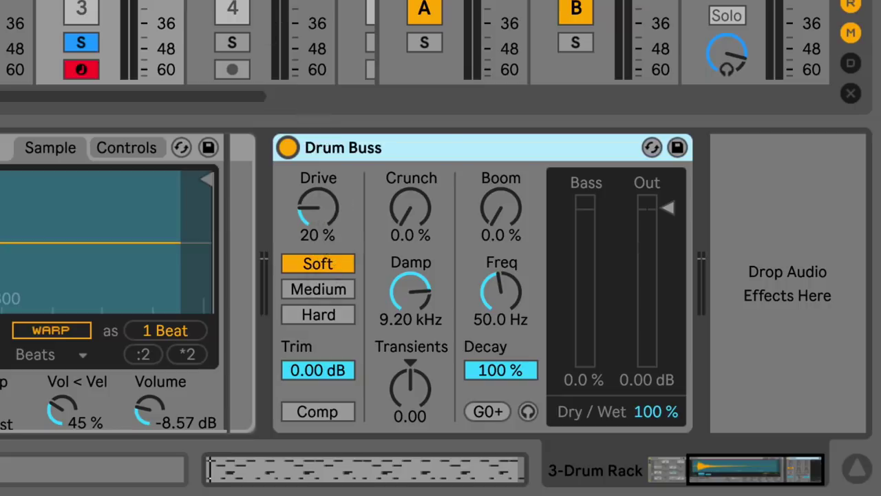
Set Drum Buss Drive to 40% while the drums play, trying the Medium distortion type before choosing Hard.
key("space")
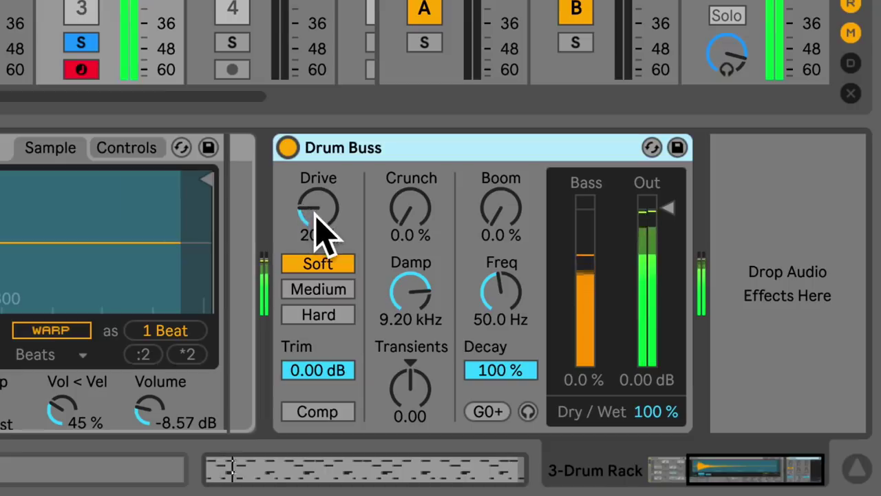
left_click_drag(316, 215, 319, 248)
left_click(317, 290)
mouse_move(318, 210)
left_mouse_down()
mouse_move(318, 170)
mouse_move(323, 220)
mouse_move(324, 204)
left_mouse_up()
left_click(321, 315)
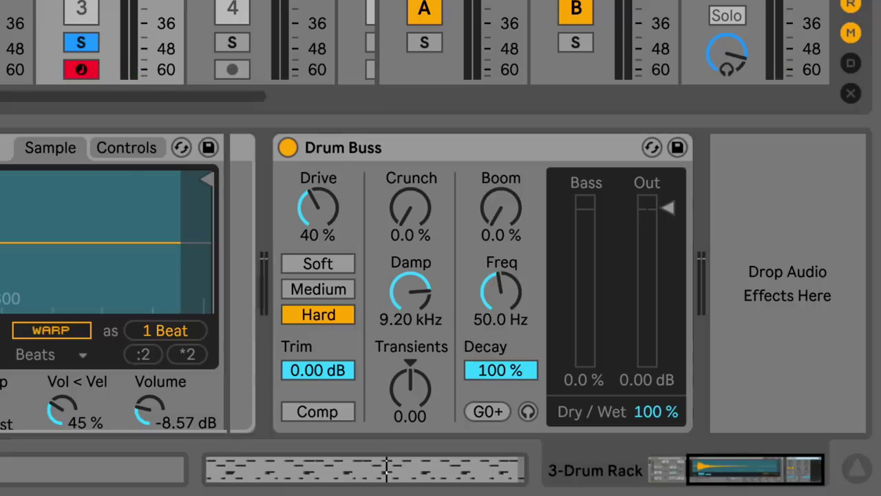
Add EQ Eight after Drum Buss to monitor the drum spectrum, and change the distortion type to Soft during playback.
left_click_drag(385, 0, 724, 182)
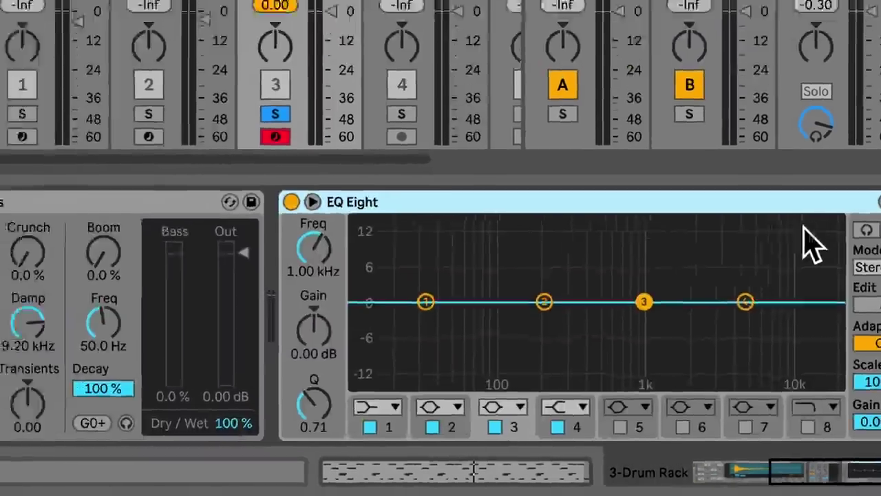
key("space")
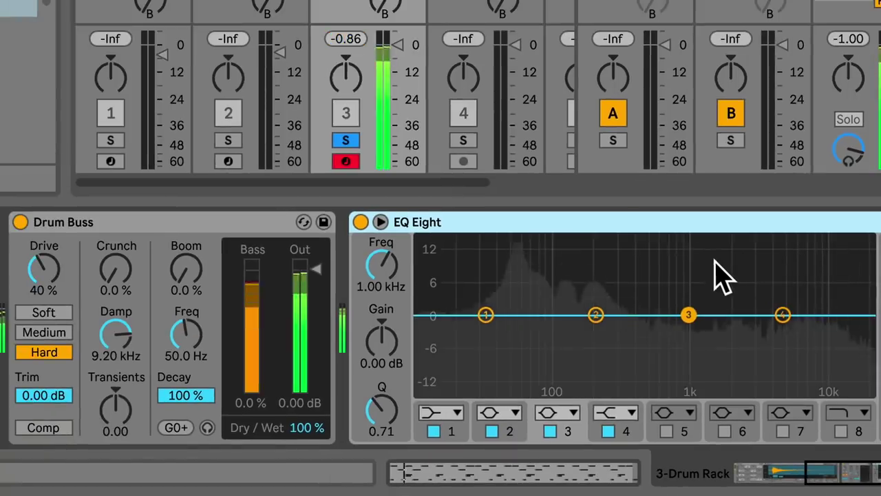
left_click(43, 314)
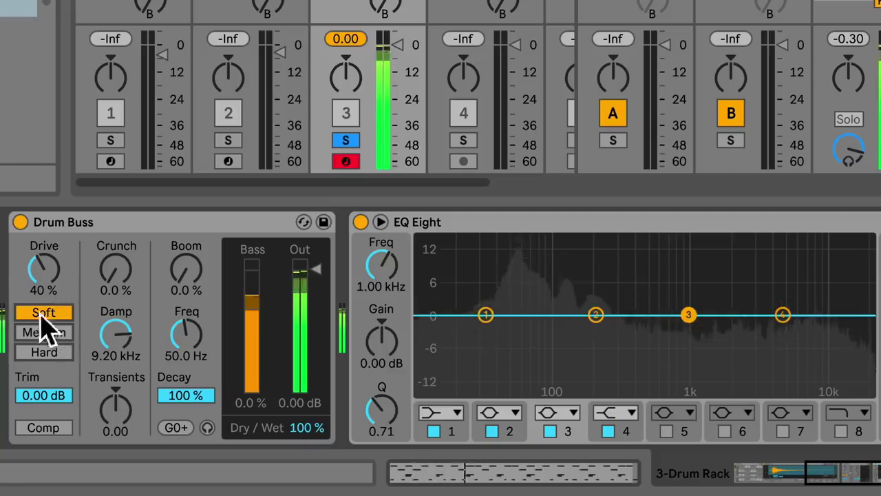
key("space")
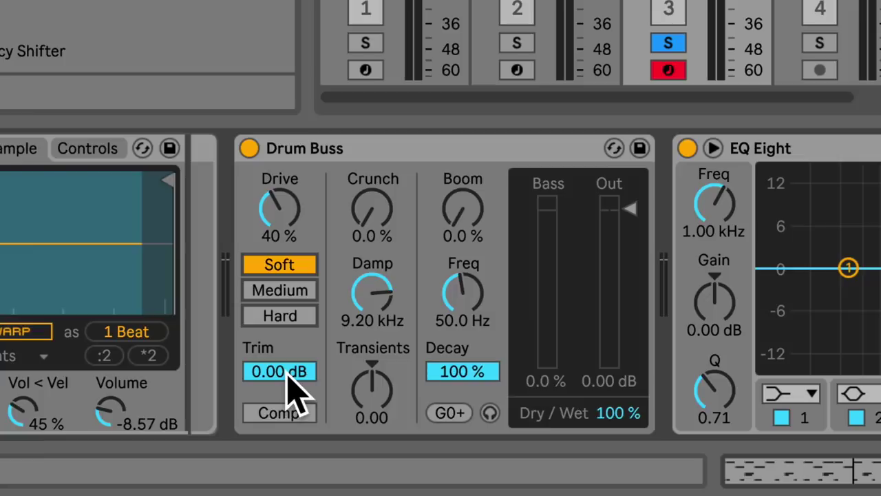
Audition Drum Buss Trim lowered to about -24.4 dB and reset it to 0.00 dB.
left_click(275, 370)
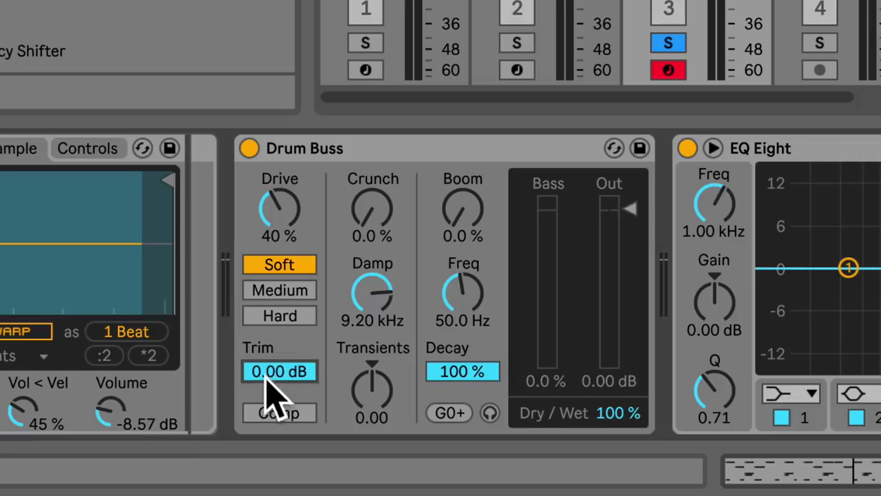
mouse_move(270, 378)
left_mouse_down()
mouse_move(275, 495)
mouse_move(276, 366)
left_mouse_up()
key("Delete")
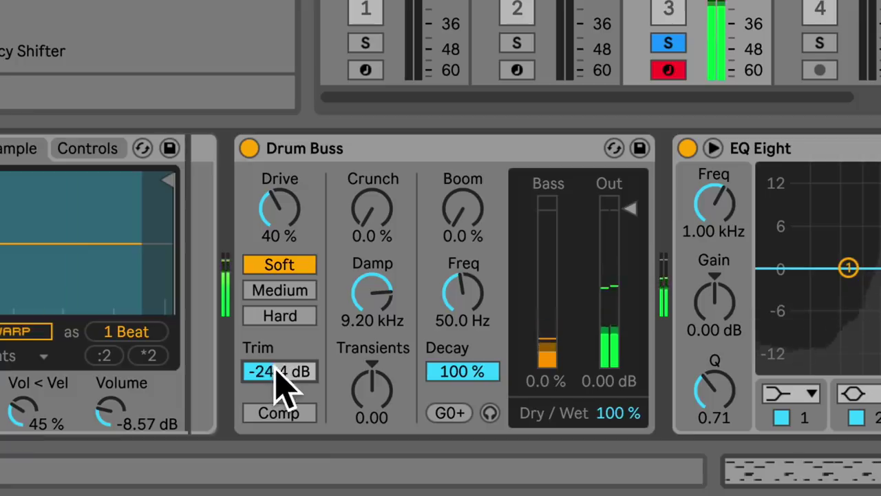
key("Delete")
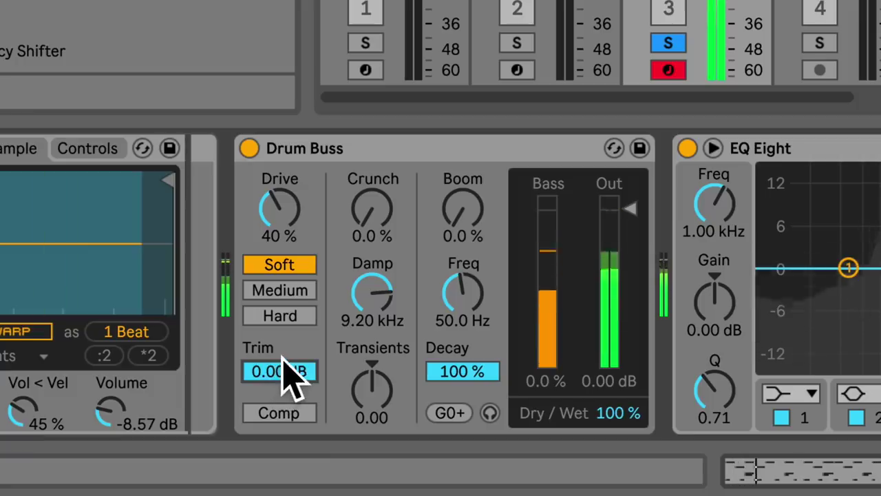
Compare the drums with Drum Buss's Comp switched on and off, leaving Comp off.
left_click(274, 414)
left_click(275, 414)
left_click(275, 414)
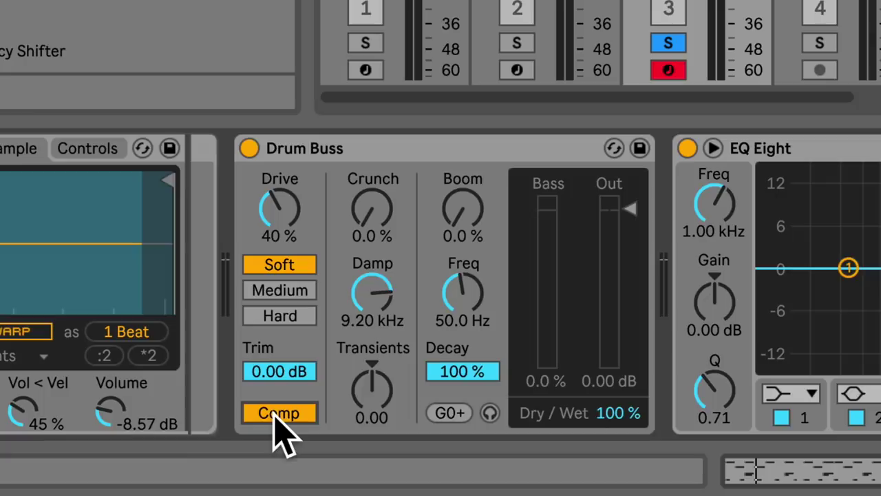
key("space")
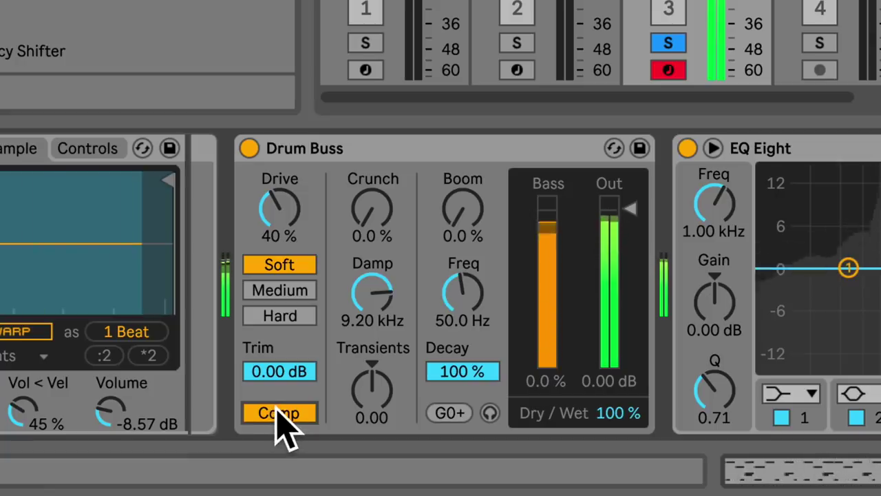
left_click(278, 413)
left_click(278, 413)
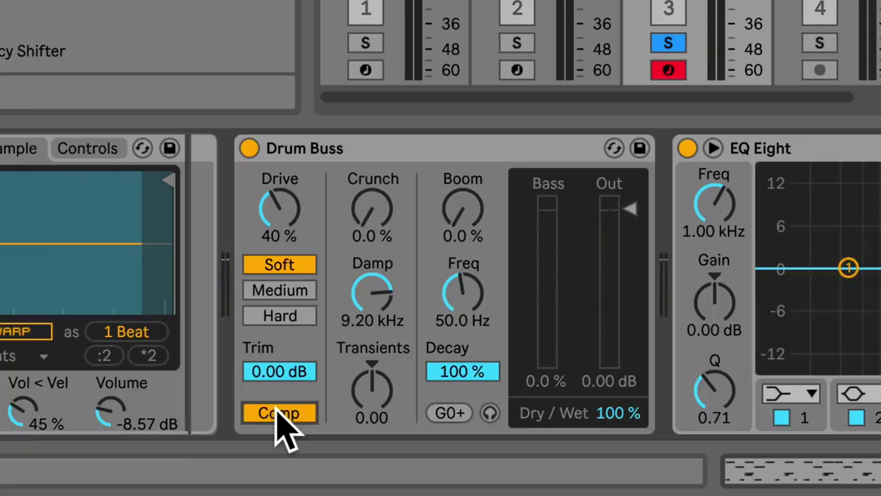
left_click(278, 414)
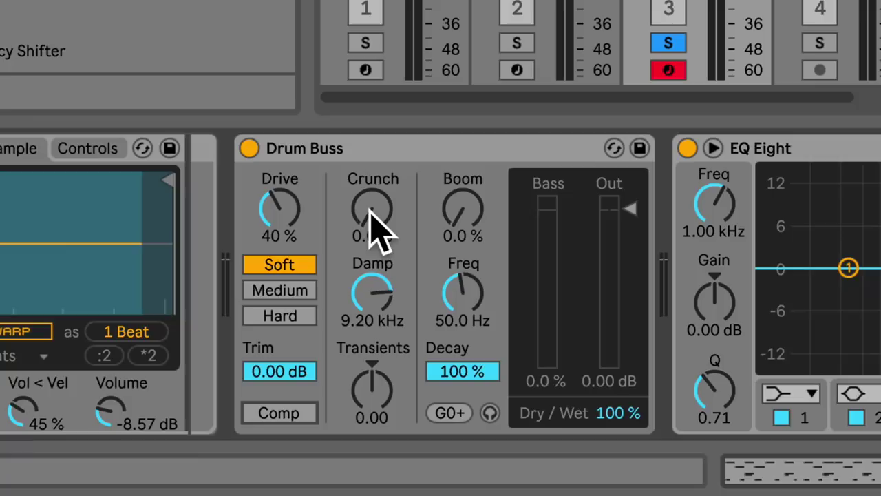
Raise Drum Buss Crunch to 67% and lower Damp to 8.07 kHz while listening to the drums.
left_click_drag(374, 226, 374, 144)
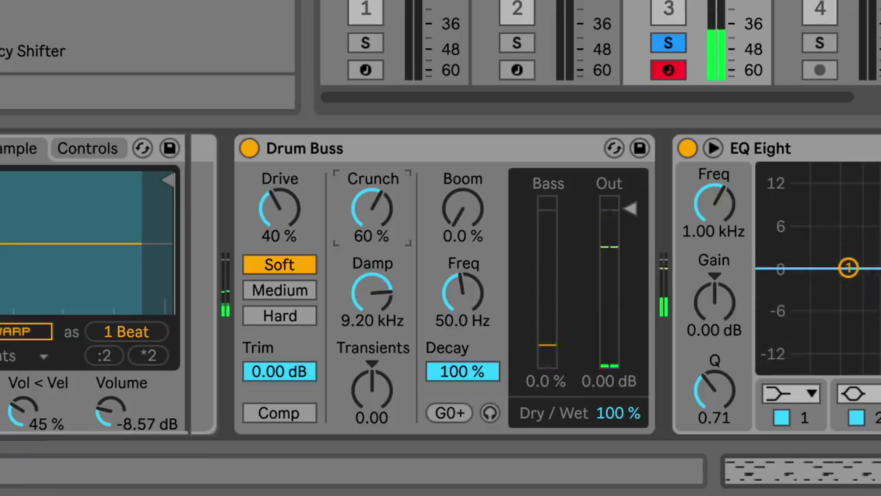
mouse_move(374, 143)
left_mouse_down()
mouse_move(374, 125)
mouse_move(374, 137)
left_mouse_up()
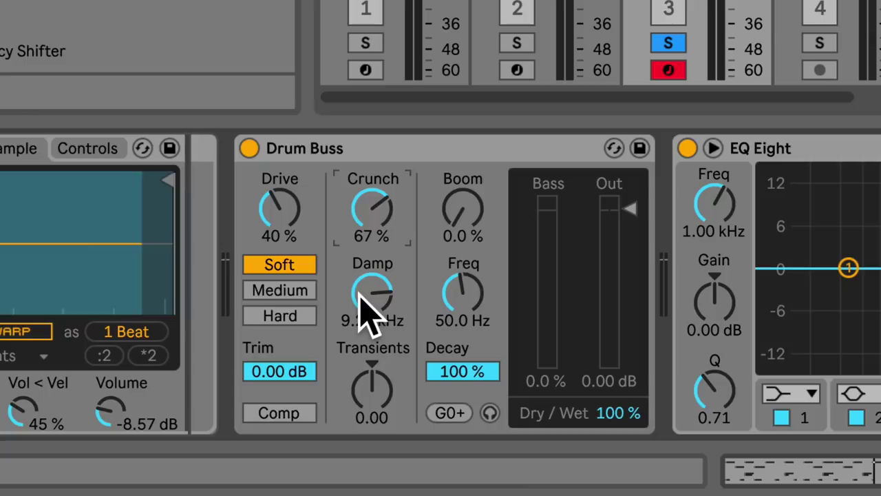
key("space")
mouse_move(387, 305)
left_mouse_down()
mouse_move(388, 377)
mouse_move(388, 316)
left_mouse_up()
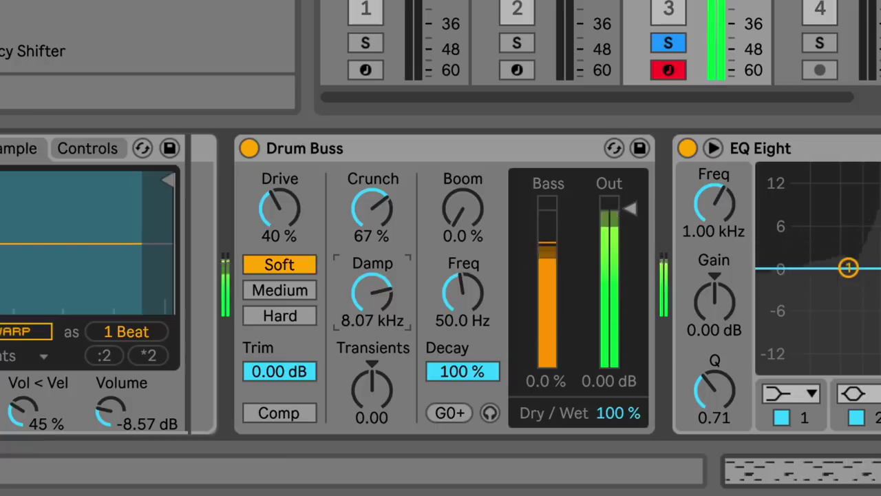
key("space")
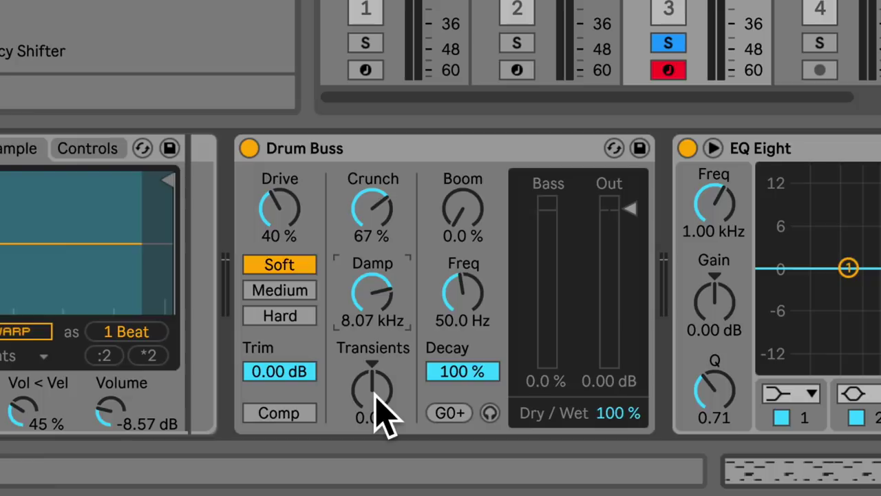
Lower Drum Buss Transients to -1.00 and raise it through -0.81 to slightly above zero during playback.
left_click_drag(377, 413, 378, 423)
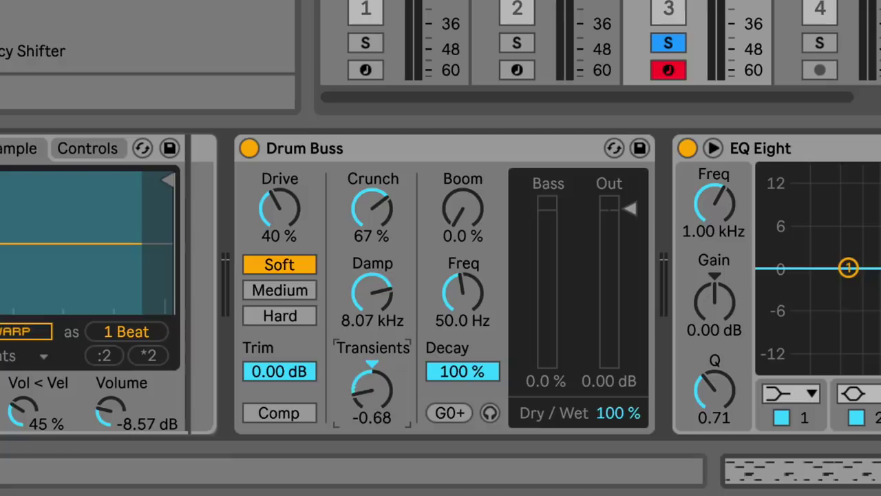
left_click_drag(377, 424, 386, 359)
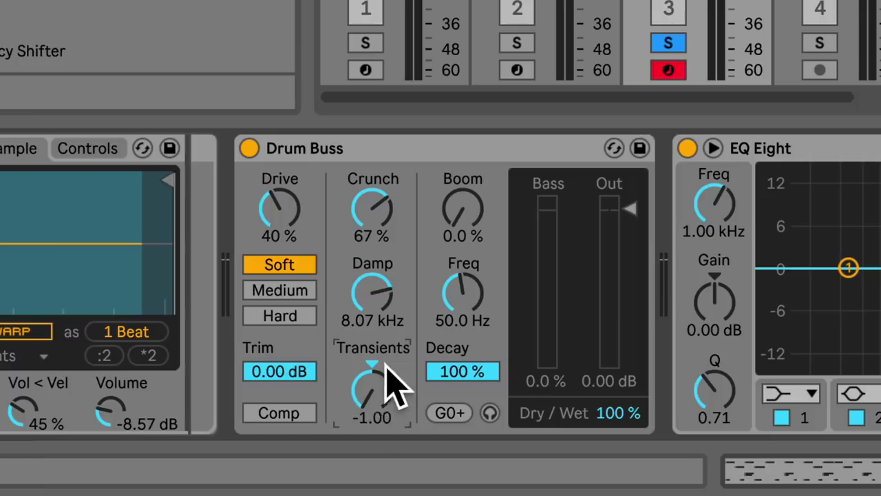
key("space")
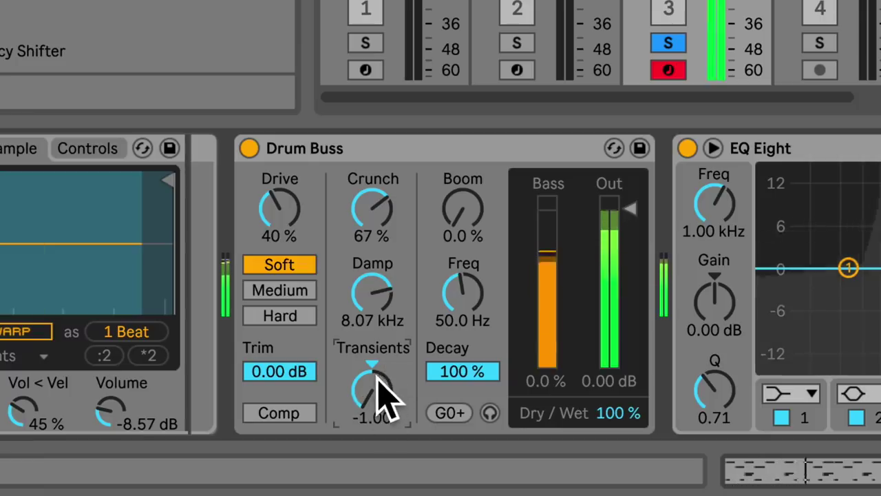
mouse_move(374, 409)
left_mouse_down()
mouse_move(374, 336)
mouse_move(374, 396)
left_mouse_up()
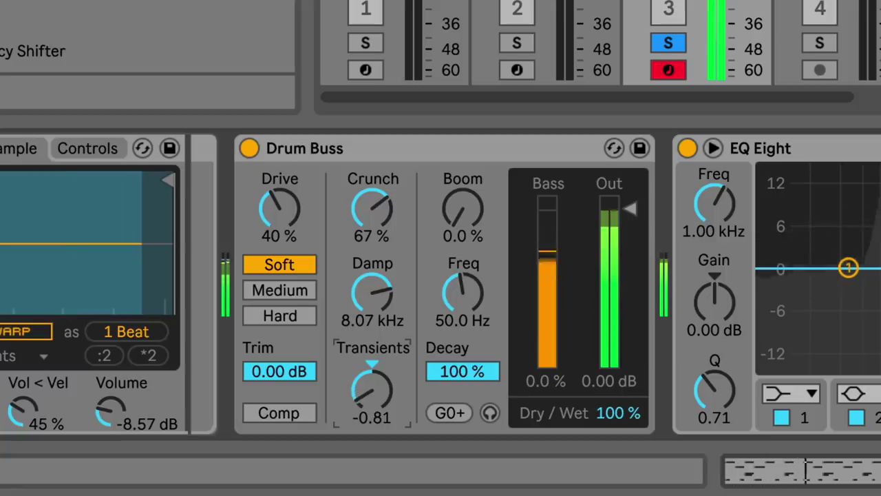
key("space")
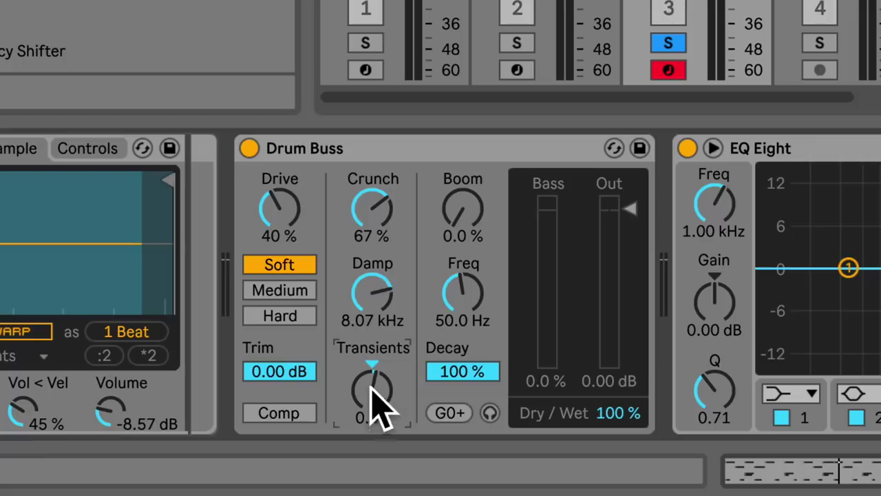
Play the drums while raising Drum Buss Transients to 0.84, and return it to 0.00.
key("space")
left_click_drag(378, 413, 378, 377)
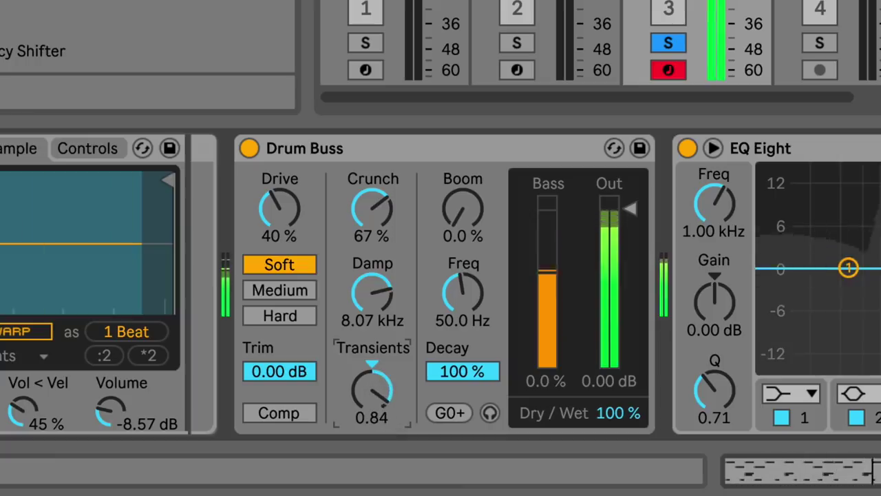
left_click_drag(378, 377, 380, 413)
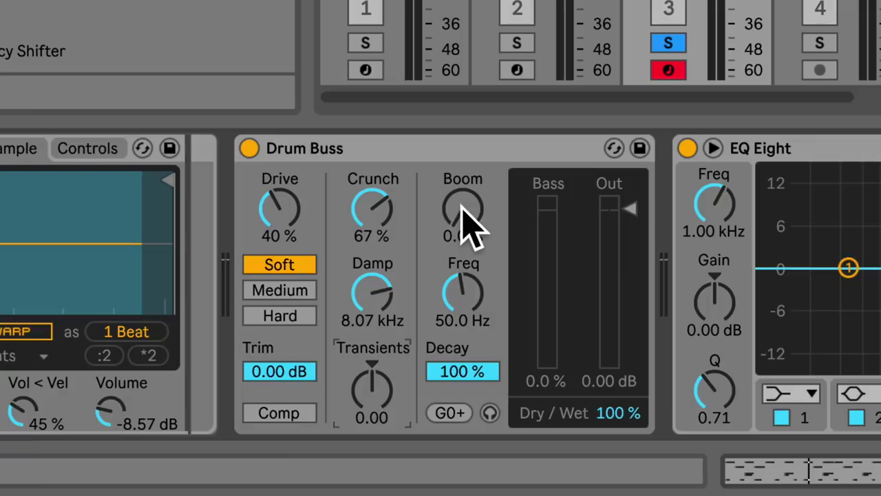
Set Drum Buss Boom to 100% and sweep its Freq through 65.2 Hz and about 79 Hz down to 41.4 Hz during playback.
left_click_drag(461, 212, 461, 74)
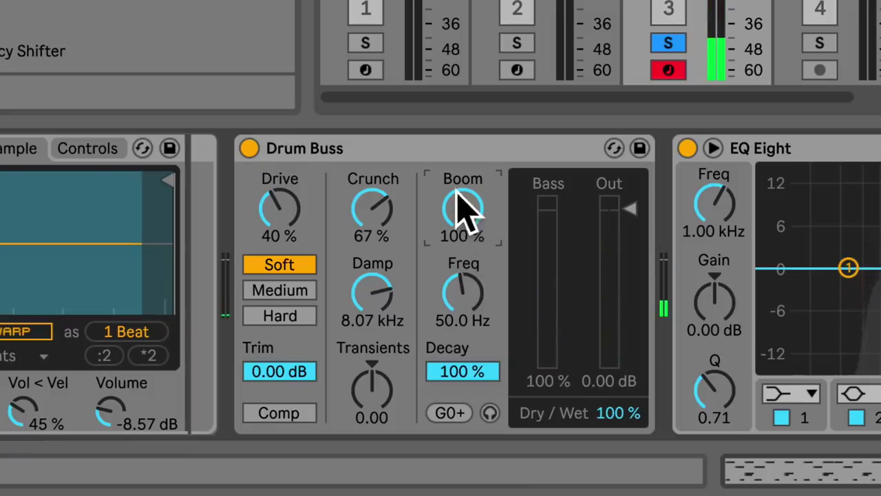
key("space")
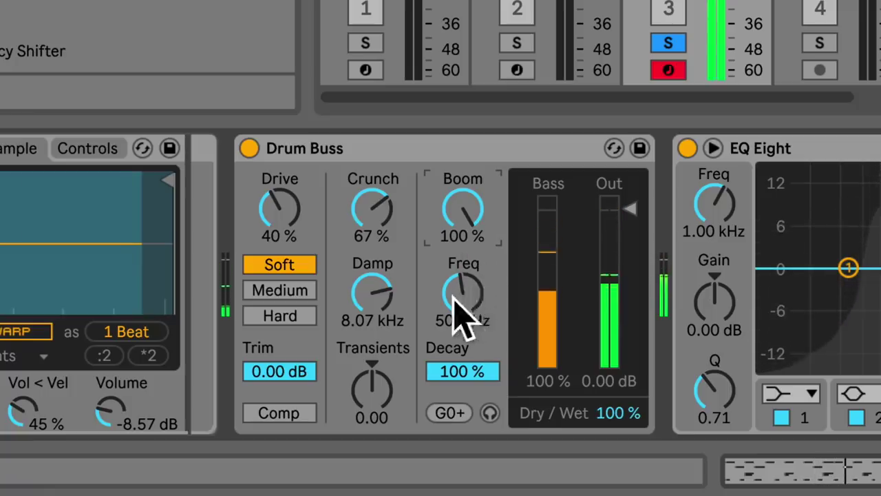
mouse_move(465, 300)
left_mouse_down()
mouse_move(464, 278)
mouse_move(465, 291)
left_mouse_up()
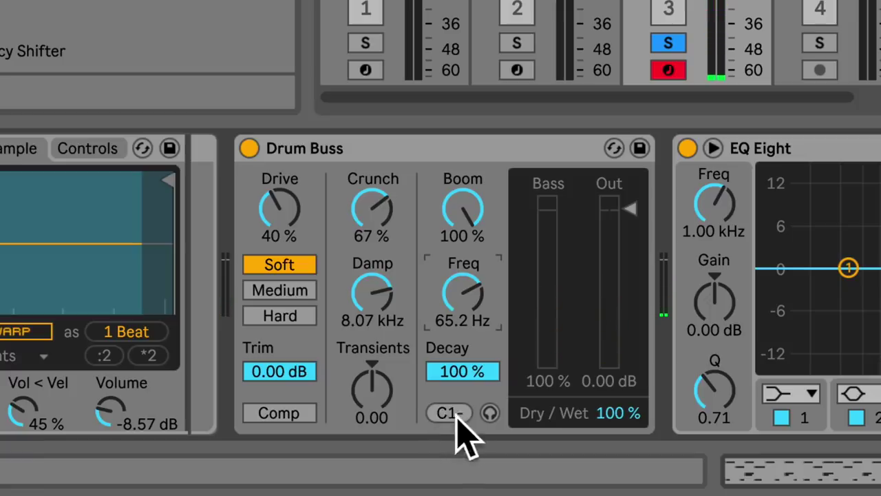
left_click_drag(466, 314, 467, 306)
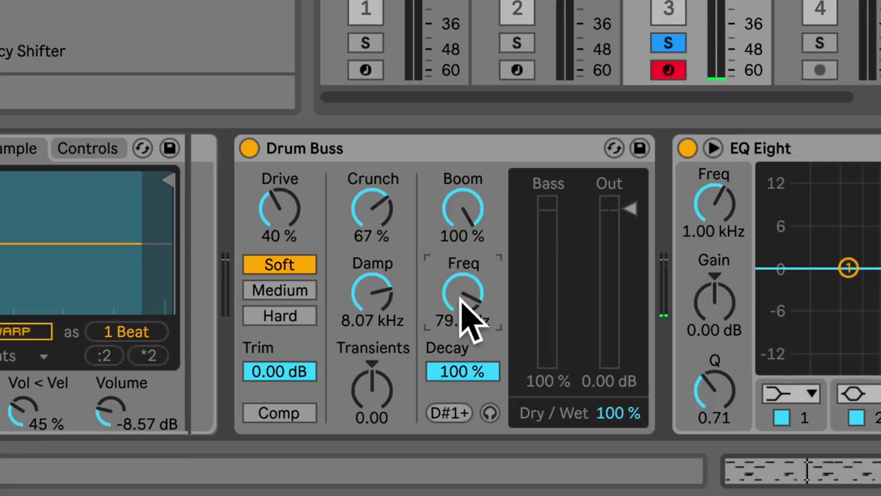
mouse_move(461, 303)
left_mouse_down()
mouse_move(460, 324)
mouse_move(460, 311)
left_mouse_up()
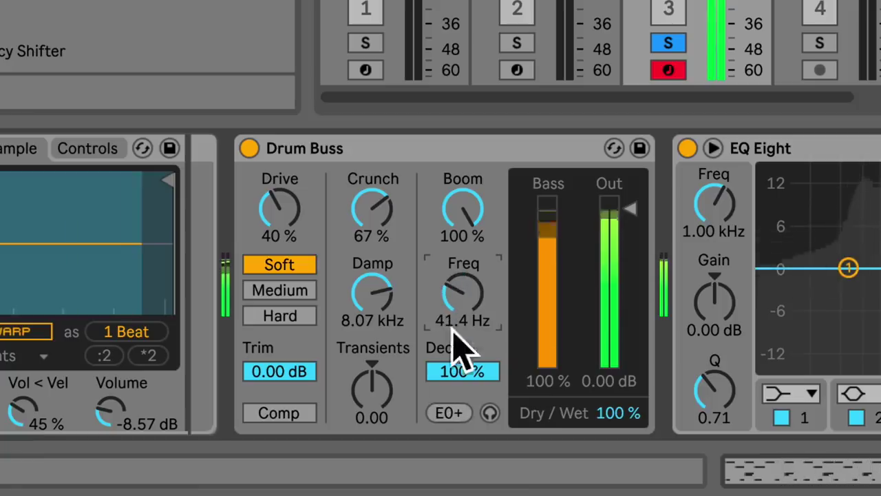
Snap the Boom frequency to E0, raise it to 47.6 Hz and snap it to G0 at 49.0 Hz.
left_click(448, 413)
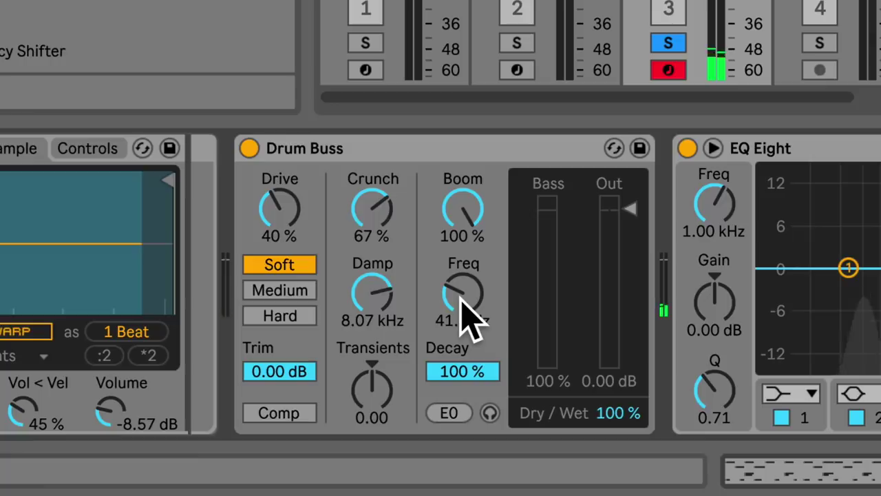
left_click_drag(463, 319, 463, 308)
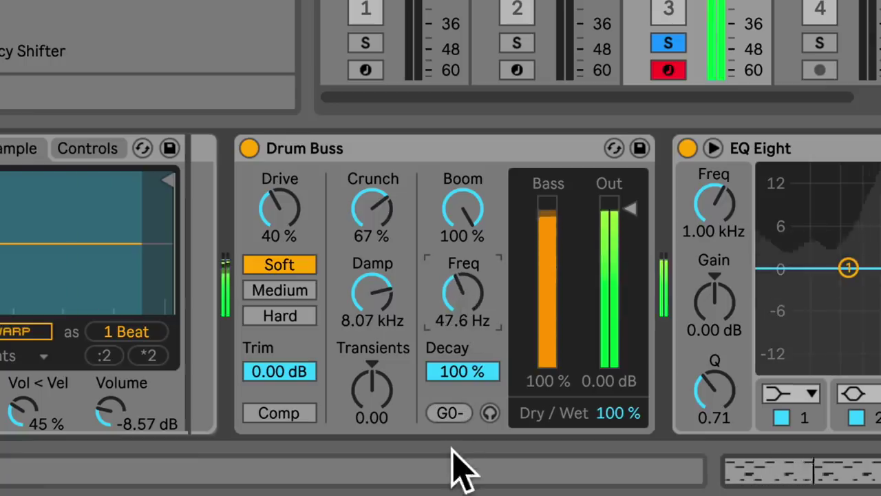
left_click(449, 414)
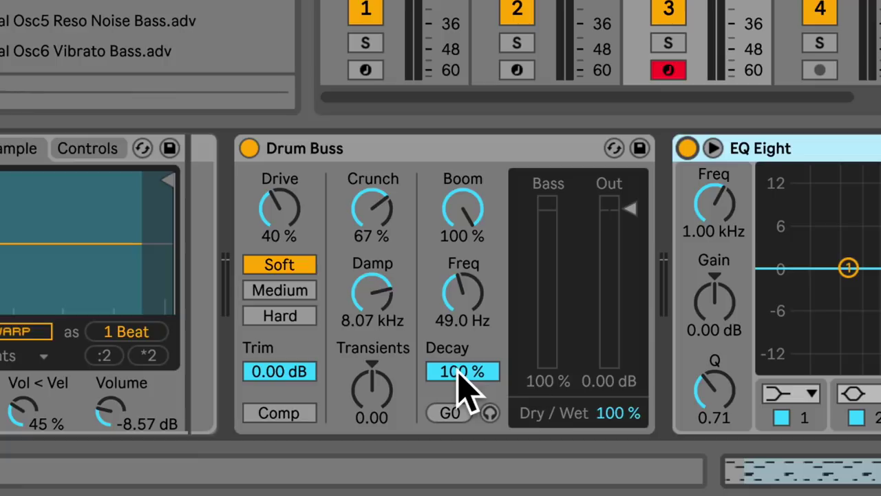
Compare Boom Decay at 0% and 100% while the drums play, and settle on 65%.
left_click_drag(458, 375, 458, 420)
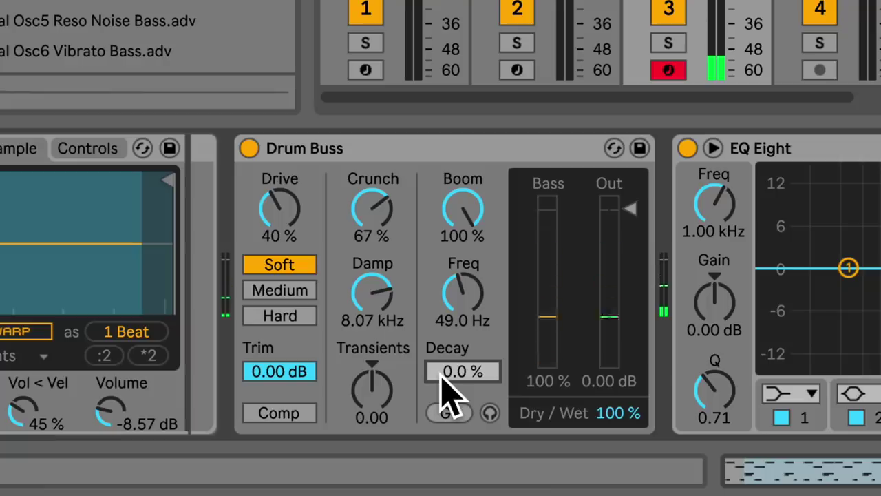
left_click_drag(443, 379, 443, 349)
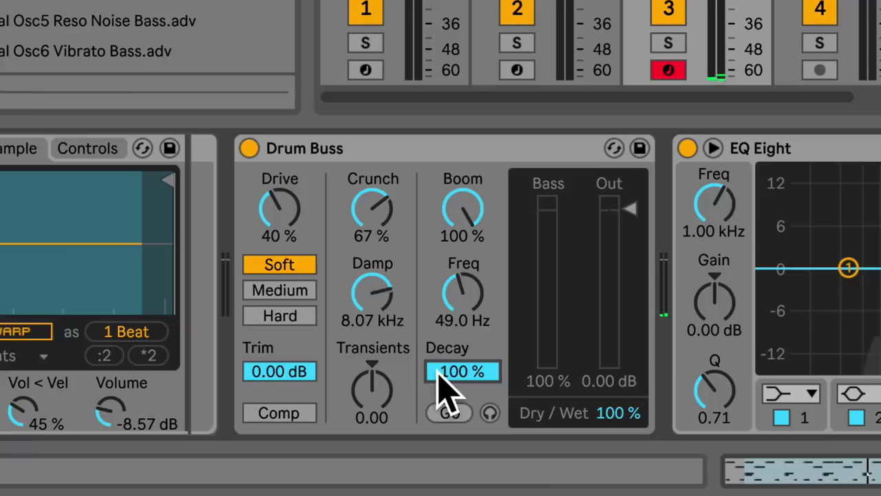
left_click_drag(470, 374, 469, 443)
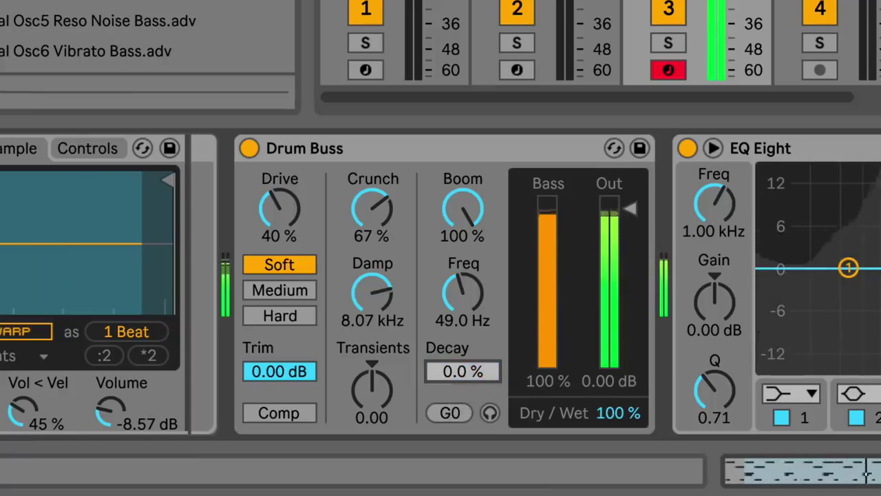
left_click_drag(472, 372, 473, 328)
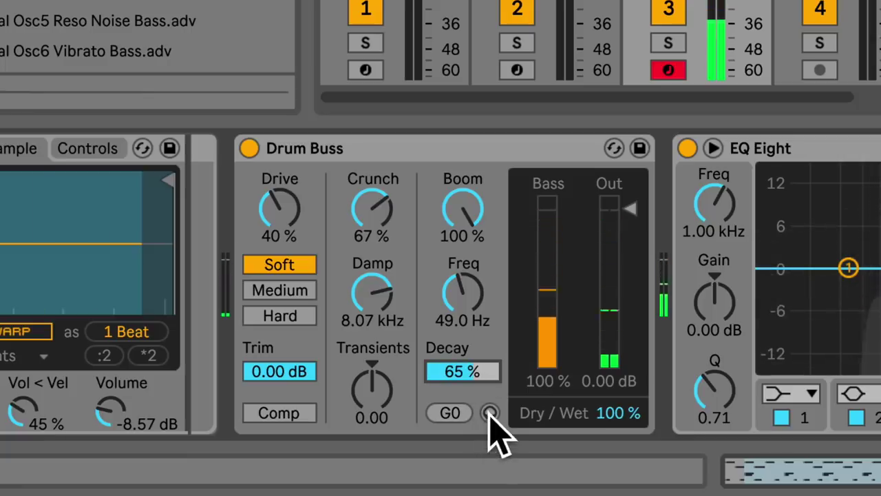
Audition the isolated Boom signal while sweeping its Freq up to about 71 Hz and back to G0 at 49.0 Hz, and end the audition.
left_click(490, 413)
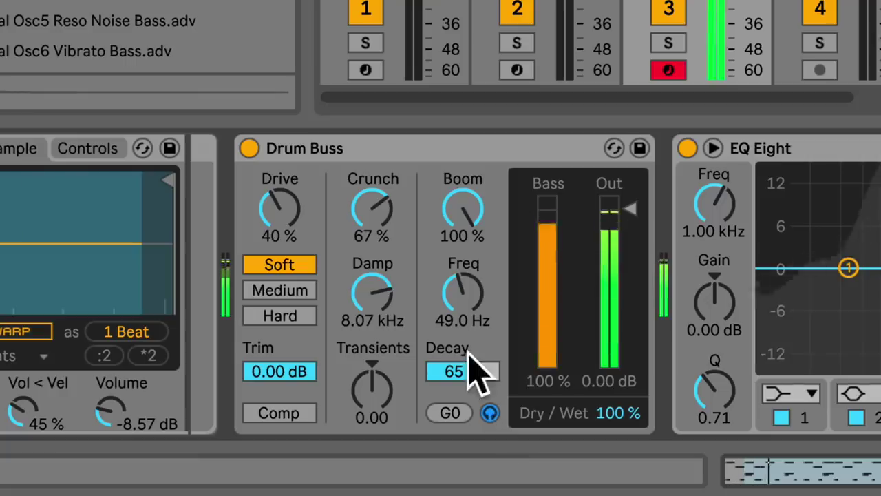
left_click_drag(463, 292, 463, 266)
left_click_drag(466, 309, 466, 309)
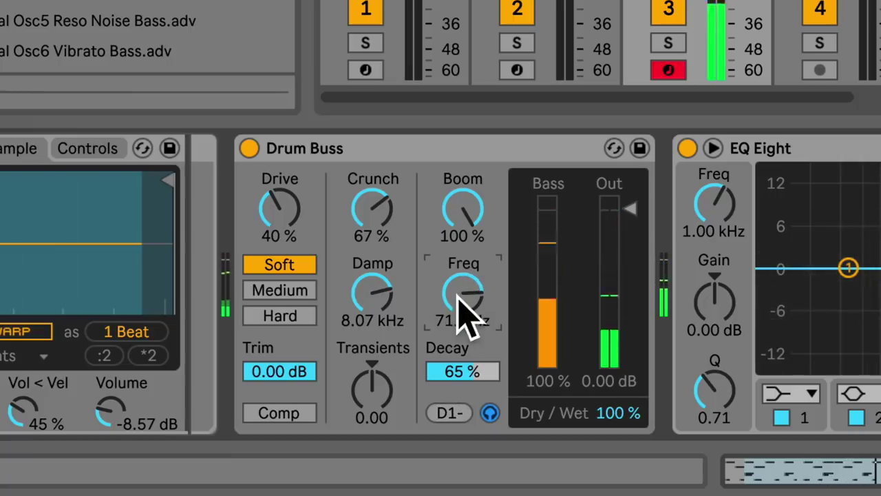
left_click(490, 414)
left_click_drag(466, 295, 466, 319)
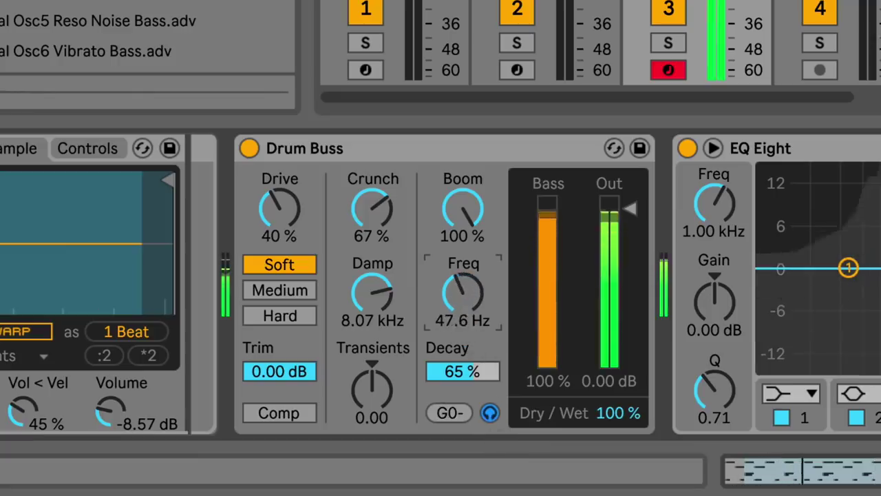
left_click_drag(456, 412, 456, 406)
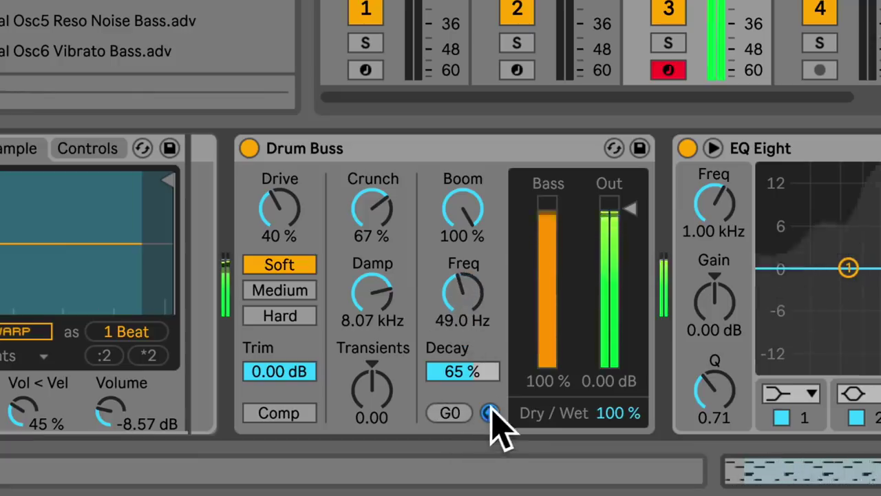
left_click(490, 413)
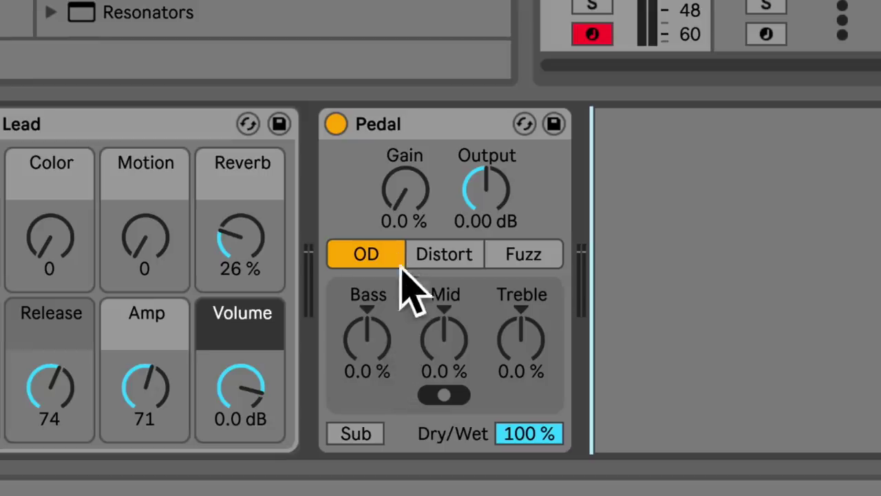
Cycle Pedal through its Distort, Fuzz and OD modes, leaving it on Fuzz with Gain at 0.0%.
left_click(452, 256)
left_click(547, 254)
left_click(376, 255)
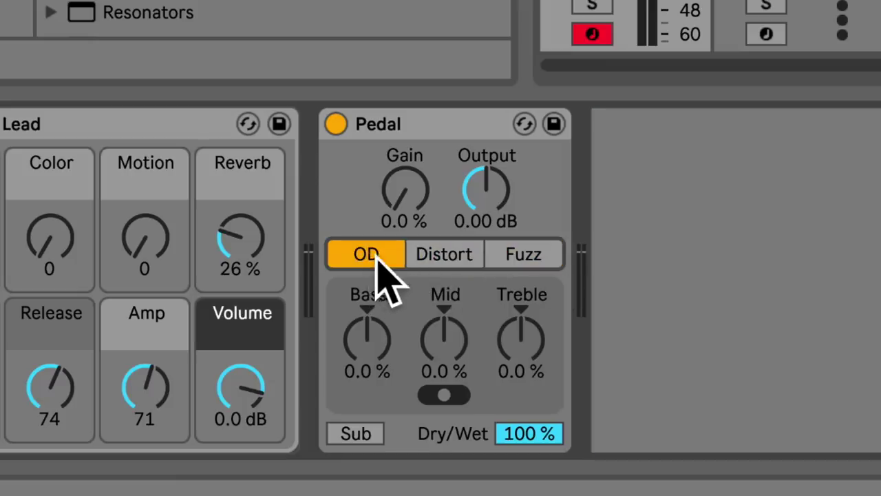
left_click(430, 260)
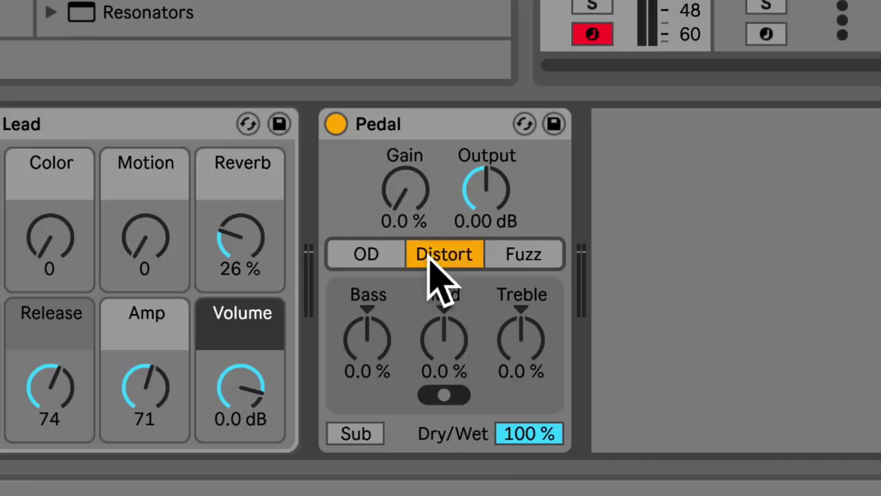
left_click(532, 257)
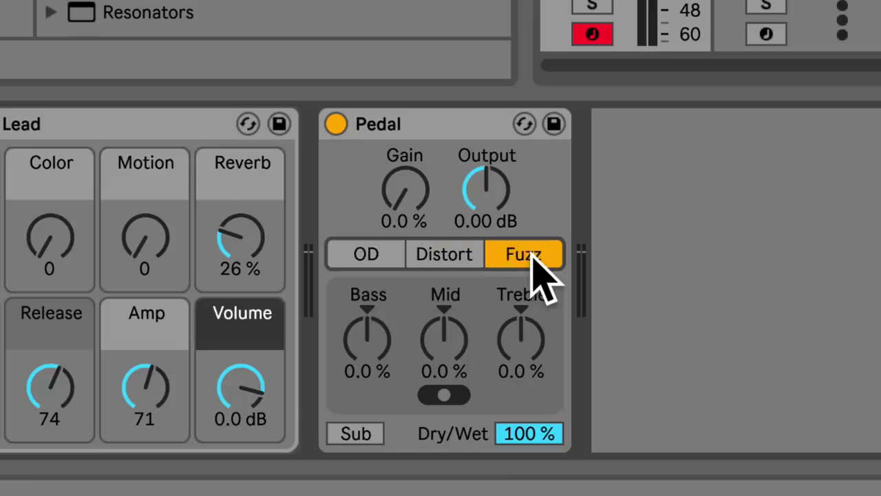
mouse_move(416, 199)
left_mouse_down()
mouse_move(416, 190)
mouse_move(427, 196)
left_mouse_up()
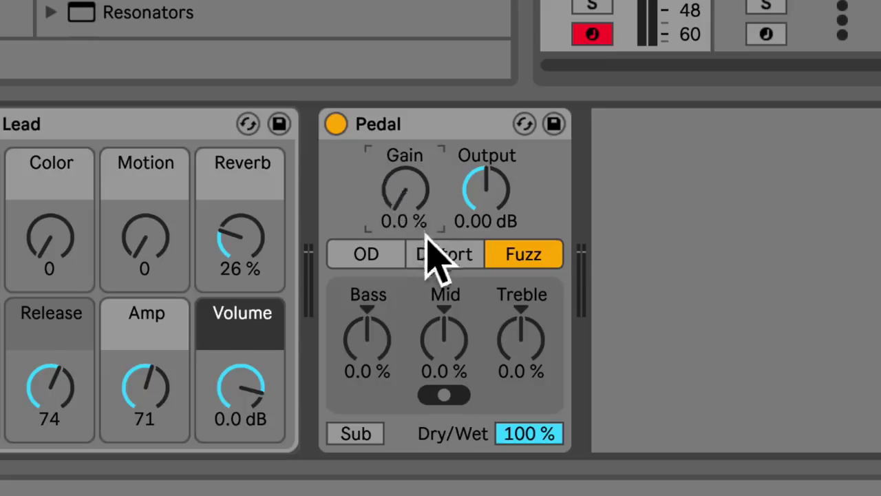
Compare the lead with Pedal bypassed and active in Fuzz mode, and audition Distort and OD at 0.0% Gain.
left_click(336, 124)
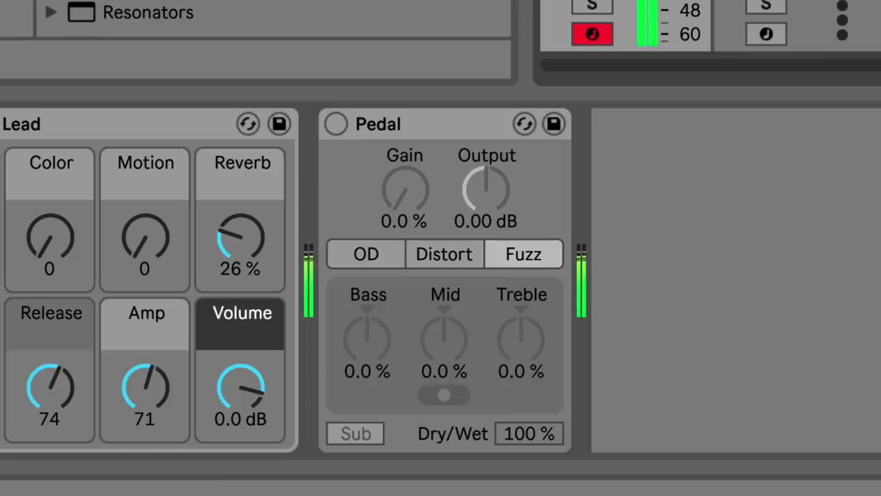
left_click(336, 124)
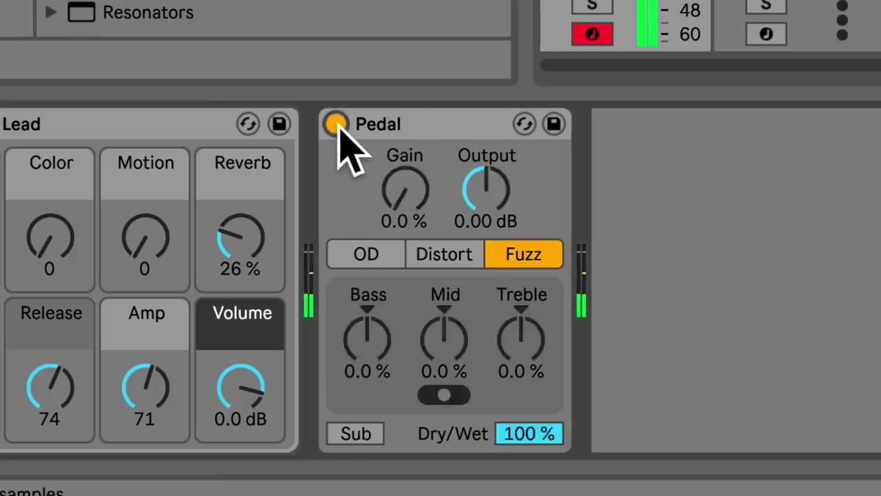
left_click(444, 270)
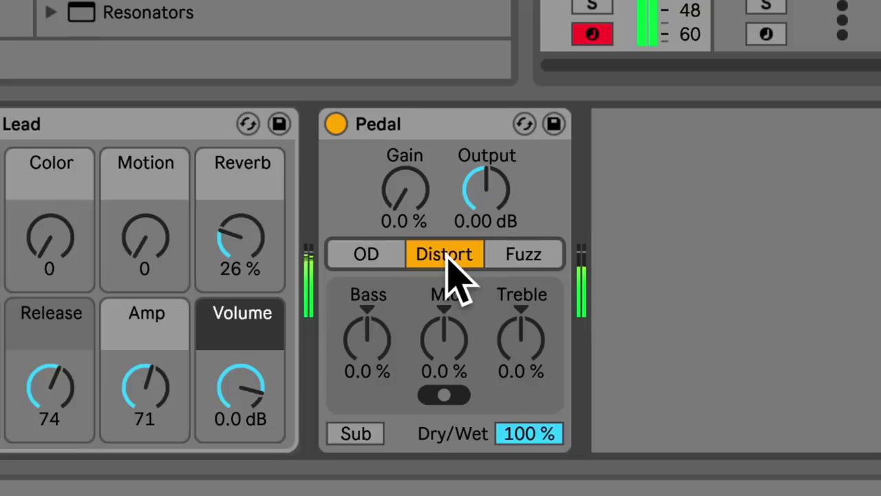
left_click(367, 261)
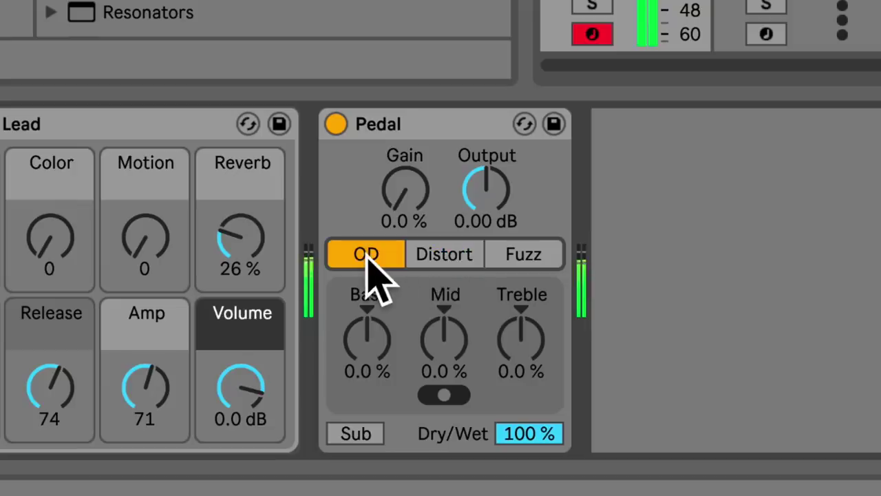
Audition Pedal's OD, Distort and Fuzz modes with Gain around 21%, and return to OD with Gain at 3.2%.
left_click_drag(400, 189, 401, 184)
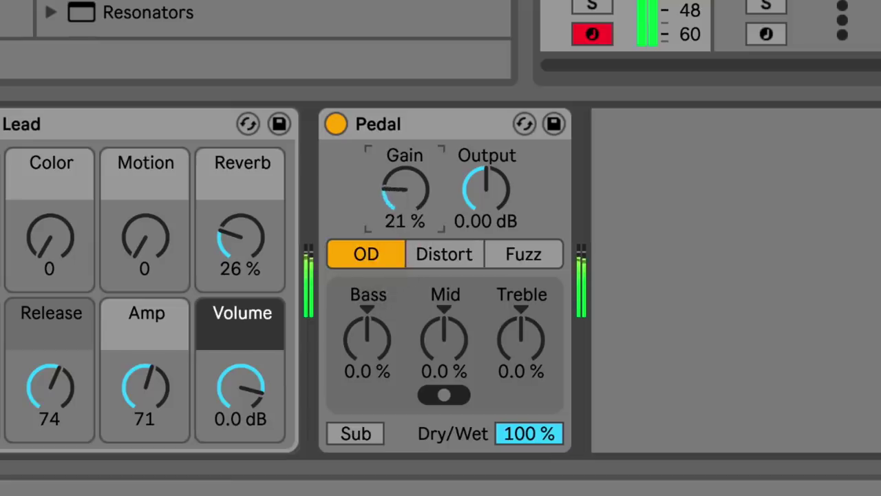
left_click(444, 255)
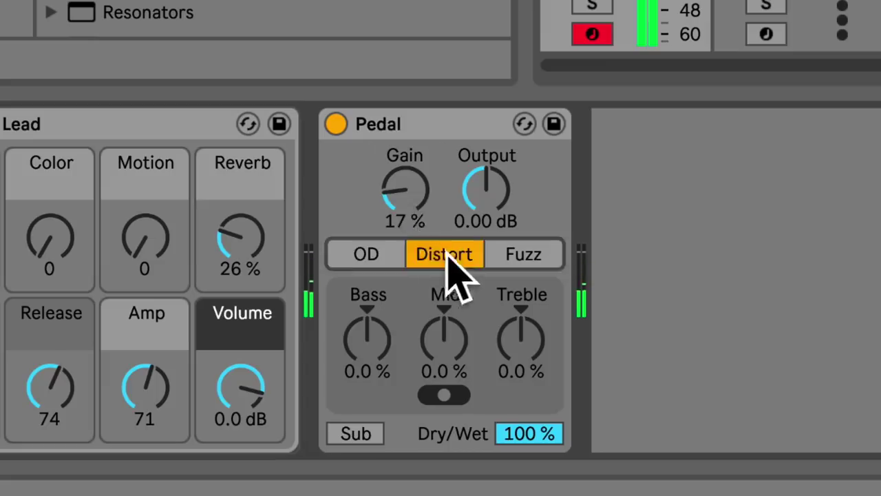
left_click(520, 256)
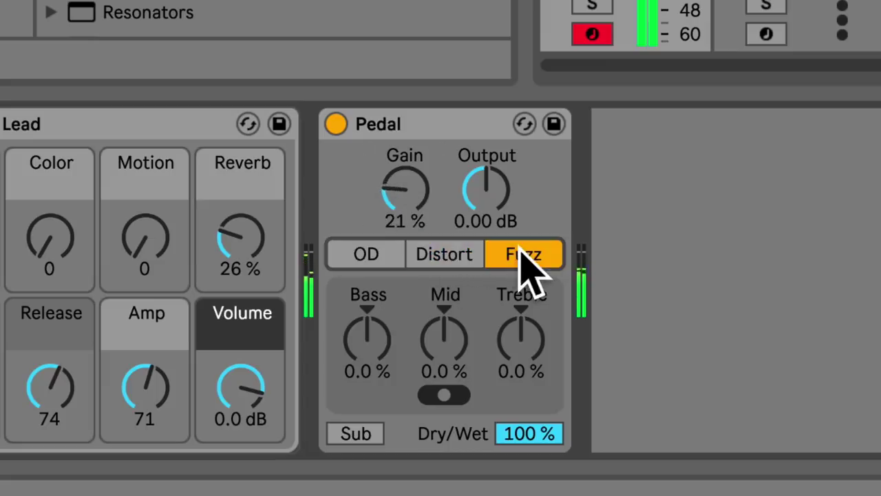
left_click(406, 207)
left_click_drag(406, 206, 406, 232)
left_click(388, 253)
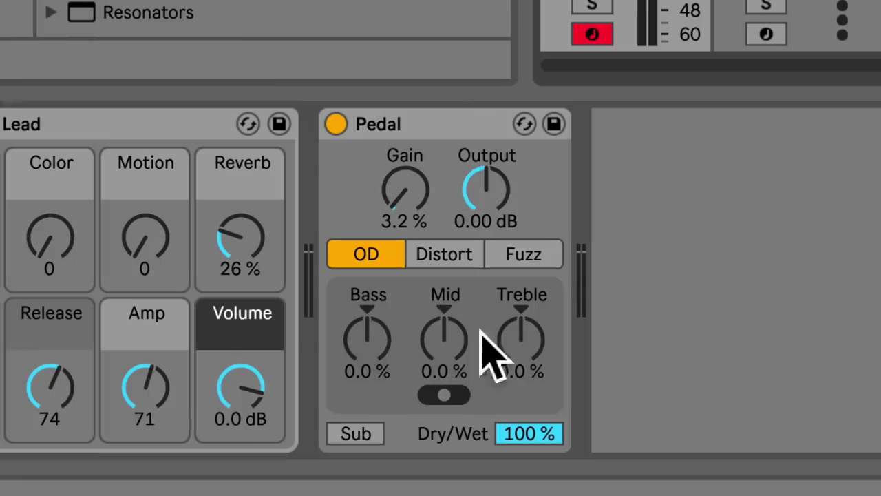
Try Pedal's Mid frequency switch and return it to centre, and set Bass to about -46% and Treble to 1.6%.
left_click(424, 395)
left_click_drag(422, 396, 444, 397)
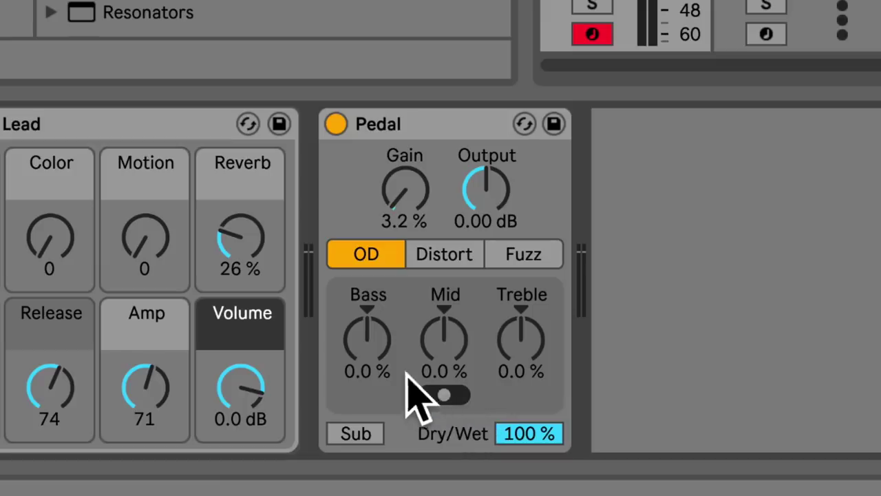
left_click_drag(369, 336, 369, 368)
mouse_move(521, 338)
left_mouse_down()
mouse_move(521, 269)
mouse_move(521, 406)
mouse_move(521, 336)
left_mouse_up()
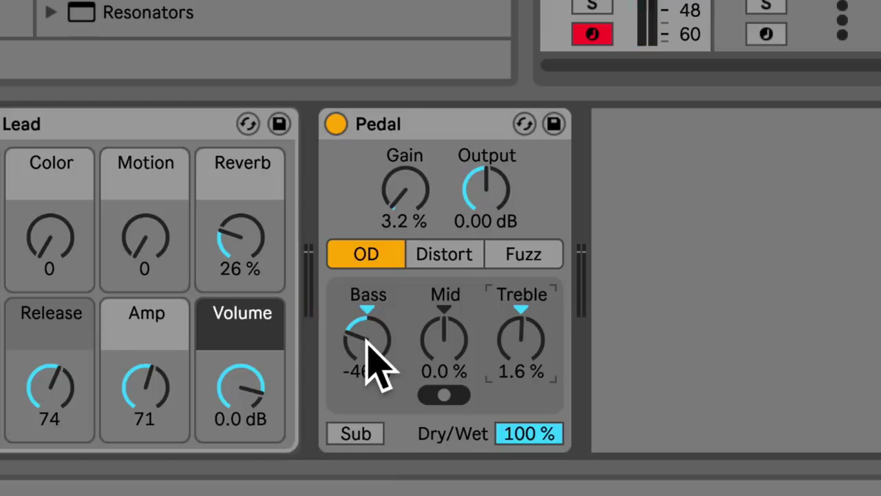
Reset Pedal's Bass to 0.0% and turn on Sub while playing the lead.
left_click(372, 365)
key("Delete")
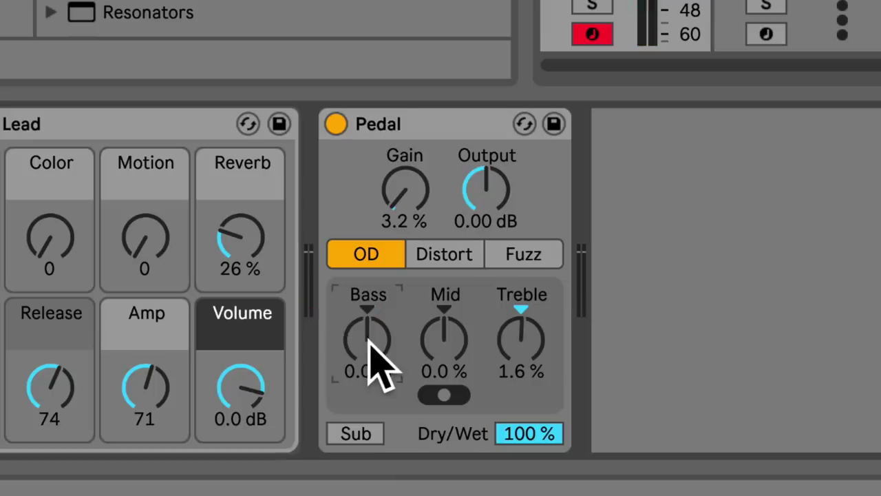
left_click(355, 434)
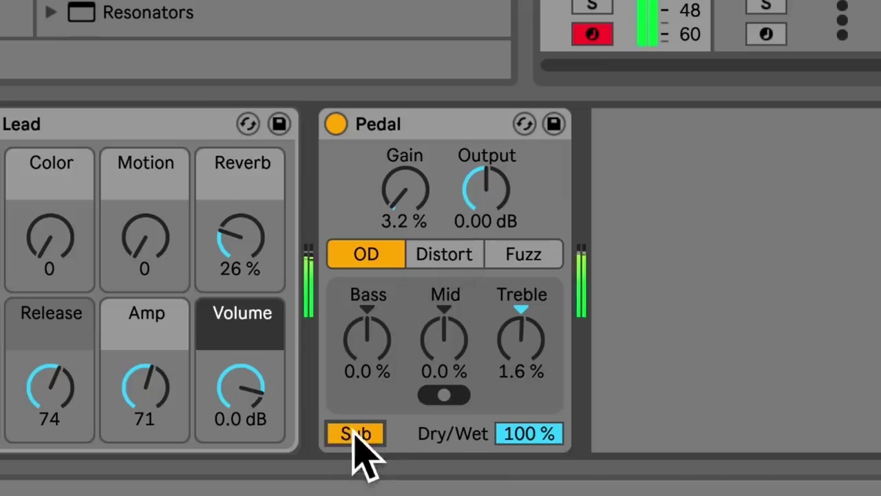
Compare the lead with Pedal's Sub off and on in OD and Distort modes.
left_click(357, 434)
left_click(357, 434)
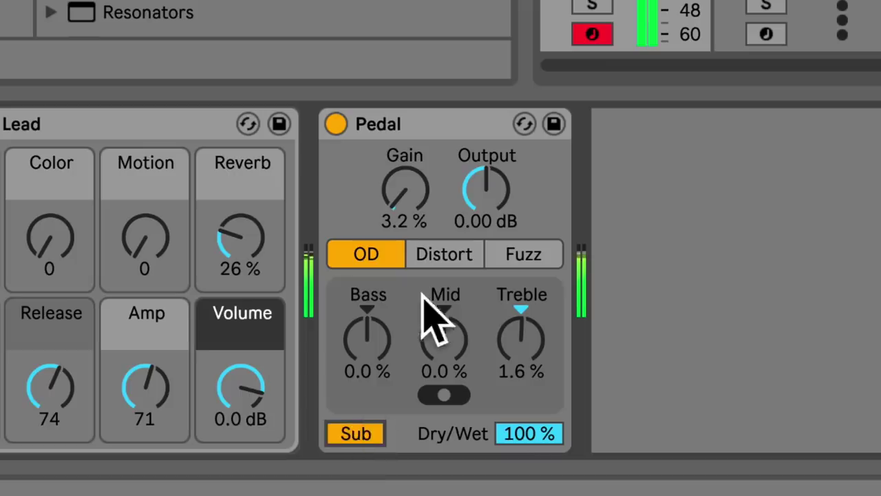
left_click(447, 261)
left_click(346, 436)
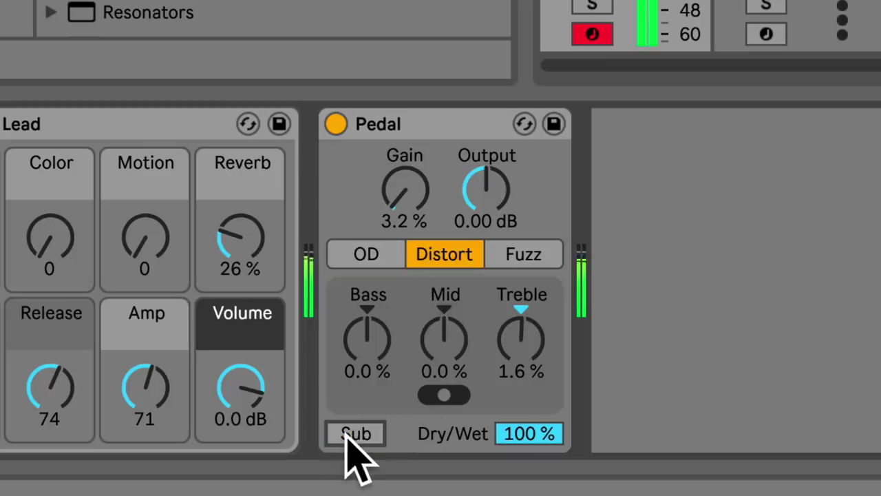
left_click(346, 437)
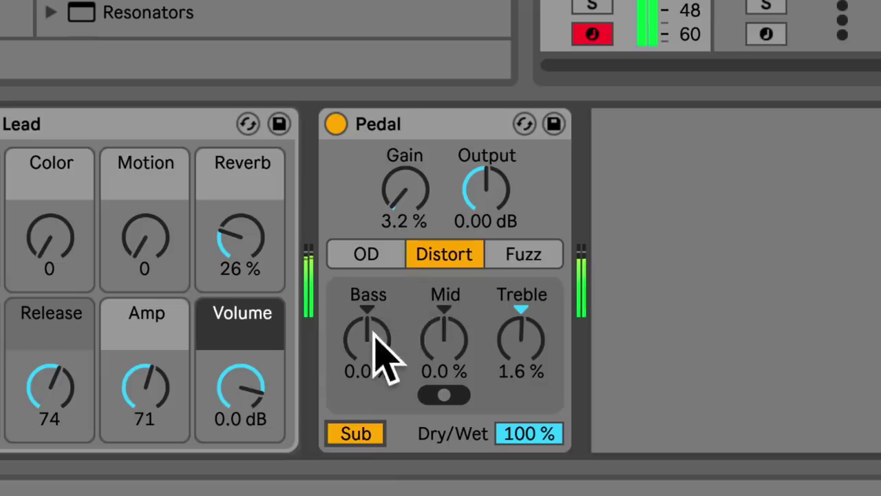
Return Pedal to OD with Gain at 13%, Bass at 4.8%, the Mid frequency switch at its high setting and Mid at 14%.
left_click_drag(367, 340, 367, 308)
mouse_move(375, 365)
left_mouse_down()
mouse_move(376, 297)
mouse_move(367, 372)
left_mouse_up()
left_click(364, 253)
left_click_drag(407, 190, 409, 217)
left_click(448, 393)
left_click_drag(444, 341, 441, 365)
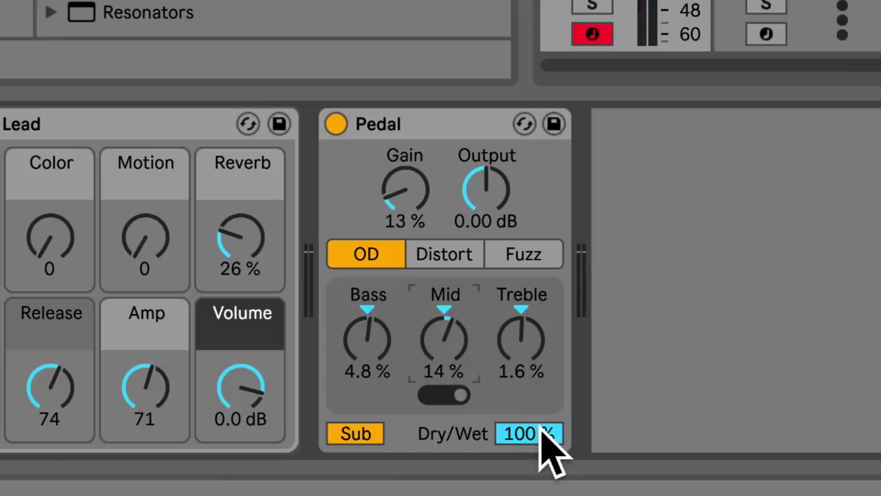
Lower Pedal's Dry/Wet to 43% and 23%, switch to Fuzz mode, and reduce Dry/Wet to 15%.
left_click_drag(541, 433, 541, 471)
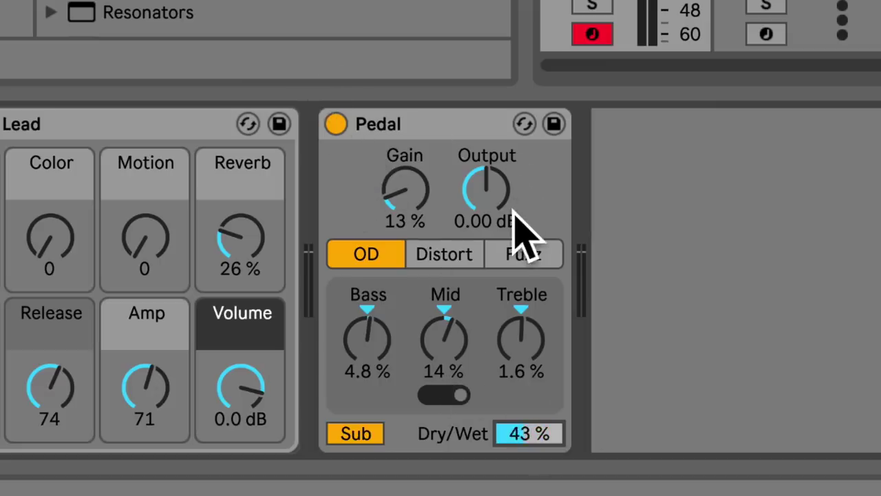
left_click_drag(540, 432, 517, 452)
left_click(525, 253)
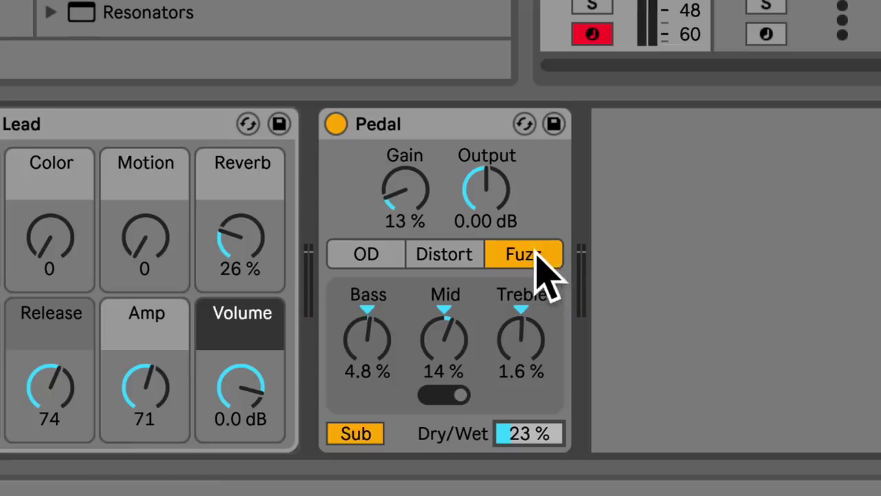
mouse_move(522, 437)
left_mouse_down()
mouse_move(522, 447)
mouse_move(508, 429)
left_mouse_up()
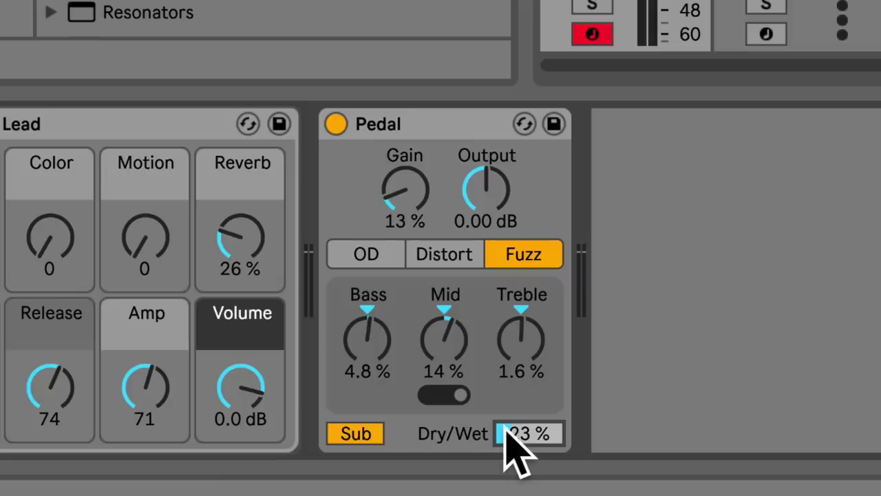
mouse_move(508, 433)
left_mouse_down()
mouse_move(508, 448)
mouse_move(506, 427)
left_mouse_up()
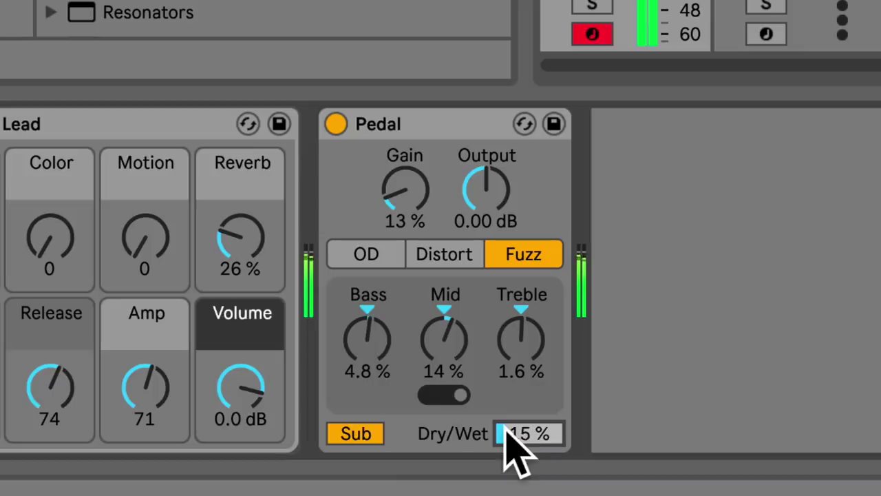
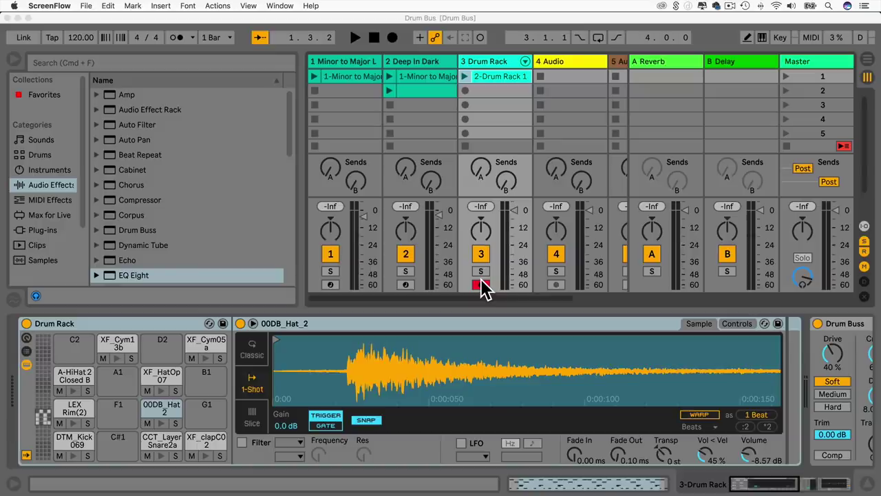
Launch the Drum Rack clip, solo its track, and try panning it hard left before setting the pan slightly left of centre.
left_click(482, 232)
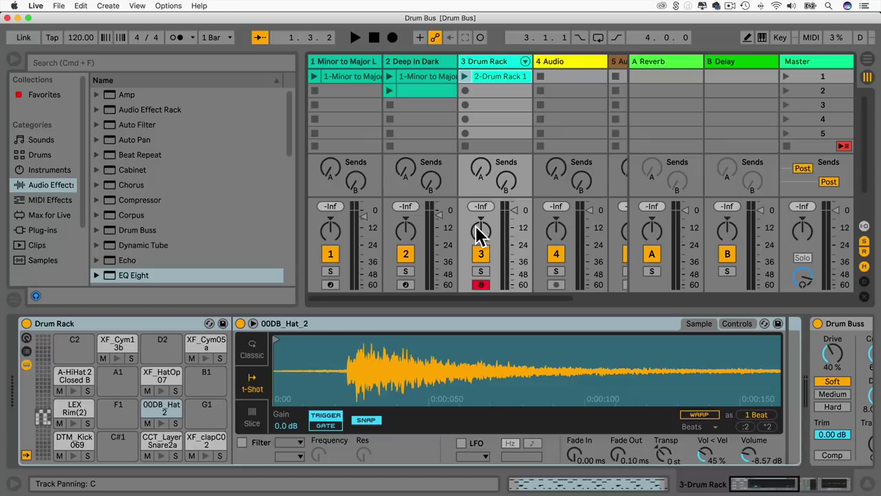
left_click(465, 77)
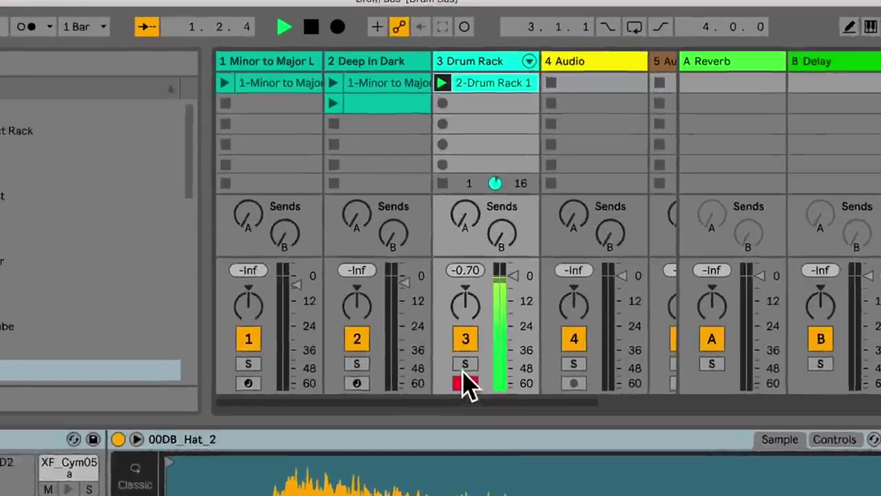
left_click(481, 271)
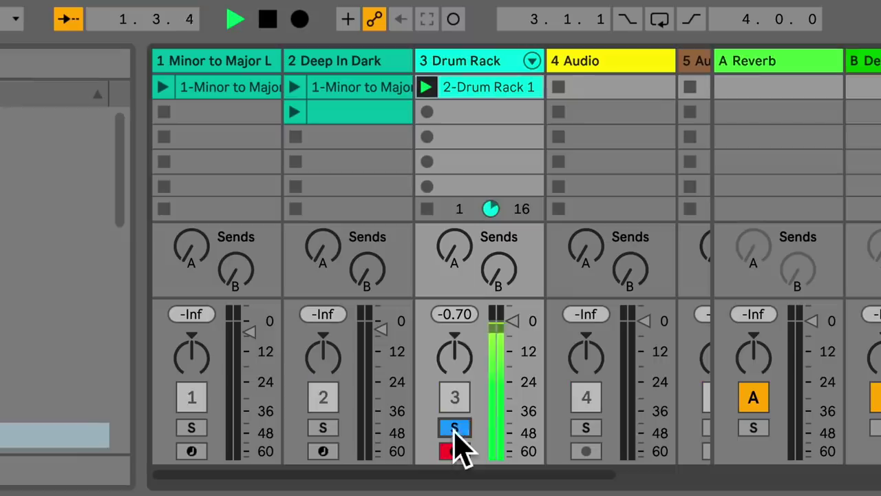
left_click_drag(482, 231, 481, 224)
left_click_drag(455, 354, 456, 372)
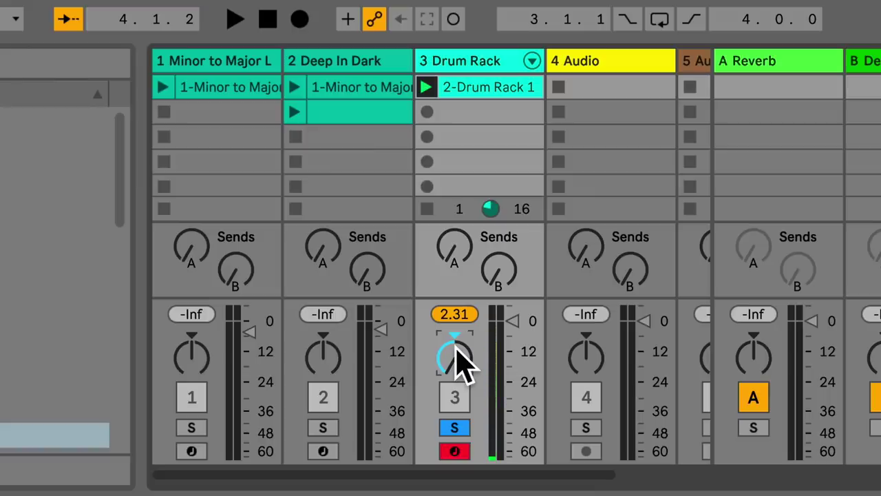
mouse_move(461, 365)
left_mouse_down()
mouse_move(461, 338)
mouse_move(461, 354)
left_mouse_up()
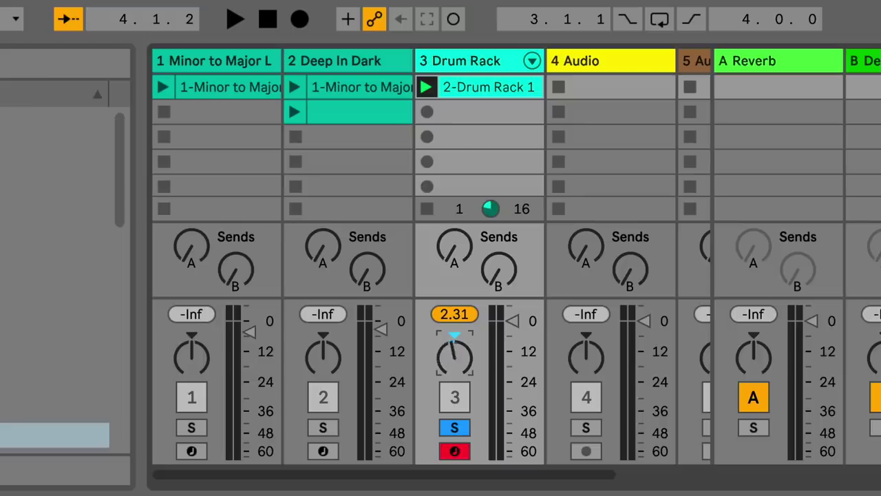
Switch the Drum Rack track to Split Stereo Pan Mode and swap its channels during playback, with left at 47R and right at 50L.
right_click(451, 358)
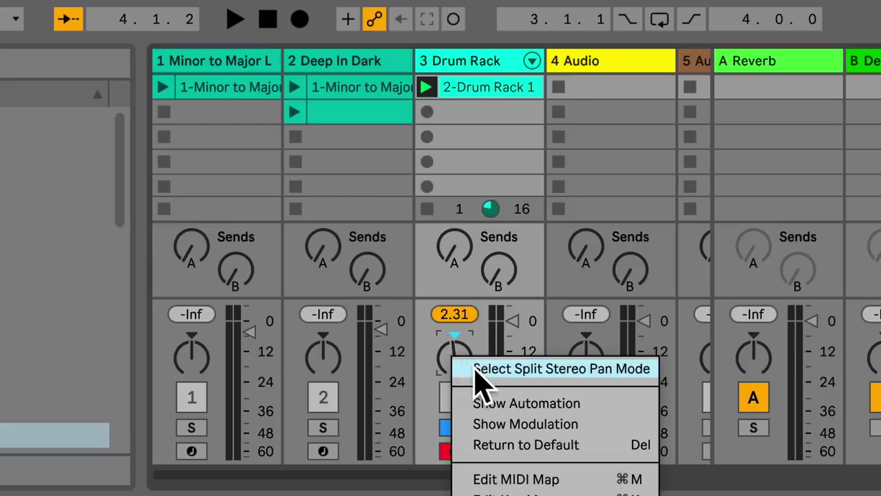
left_click(521, 372)
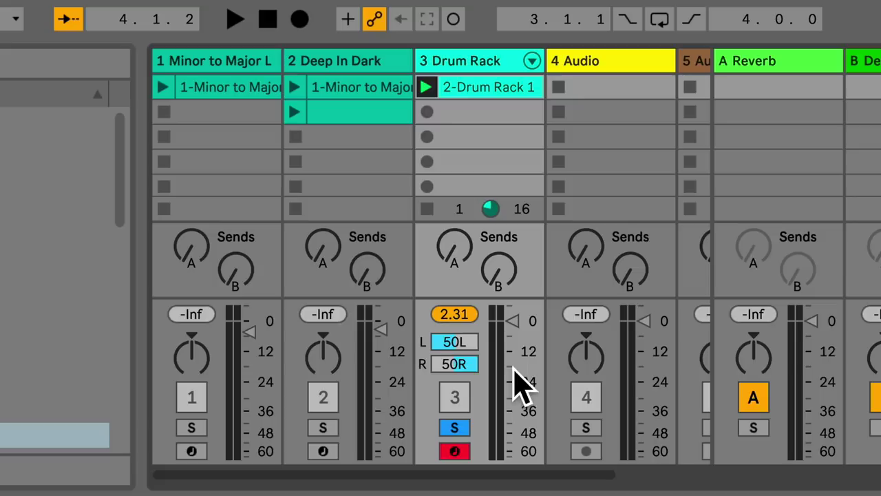
left_click(456, 343)
left_click_drag(456, 342, 456, 287)
key("space")
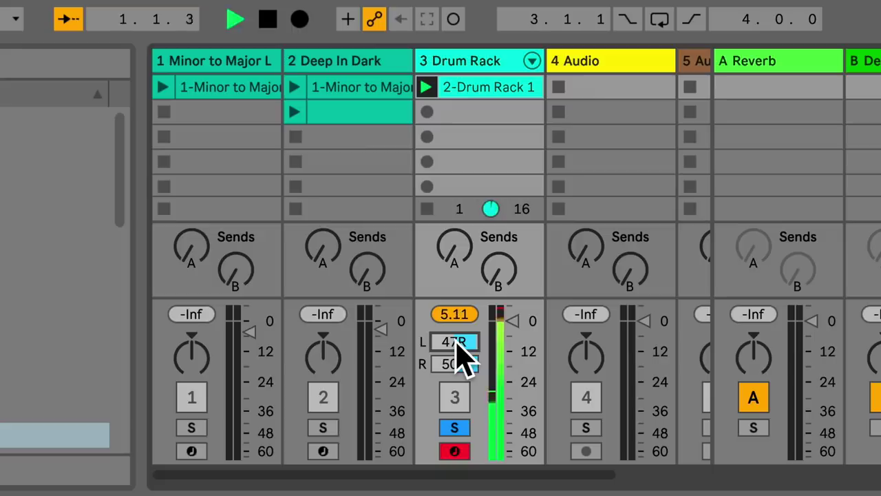
left_click(471, 363)
left_click_drag(471, 363, 471, 432)
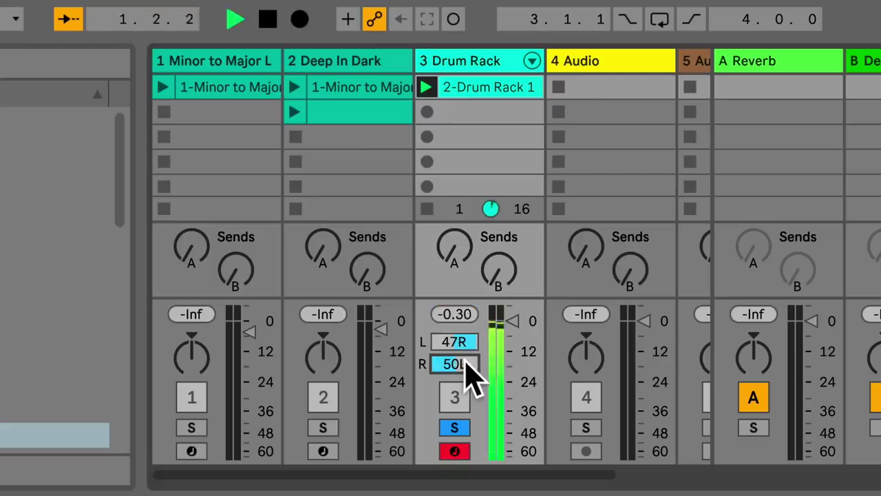
key("space")
Centre both split pan channels of the Drum Rack track and play the clip to hear it in mono.
left_click_drag(466, 365, 468, 389)
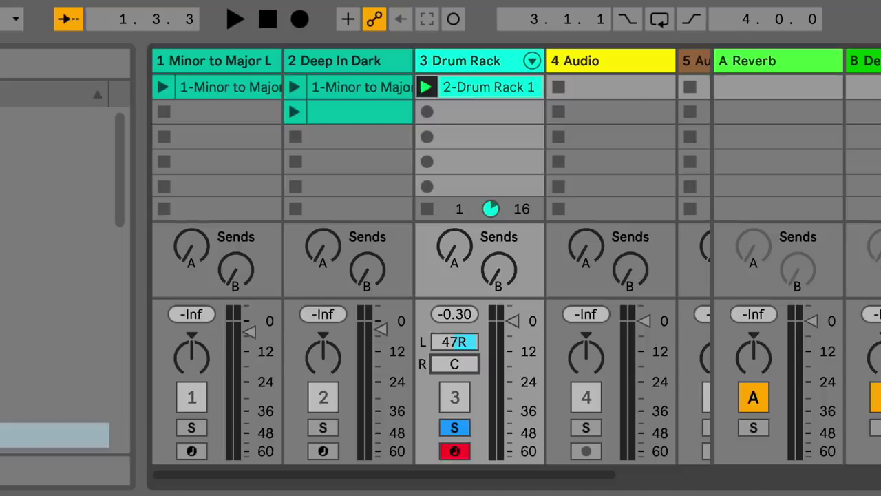
left_click(468, 342)
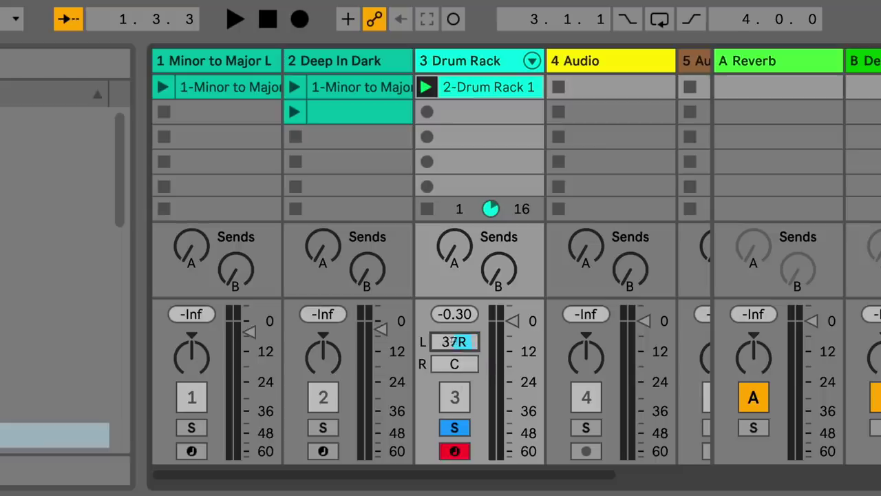
left_click_drag(457, 341, 458, 354)
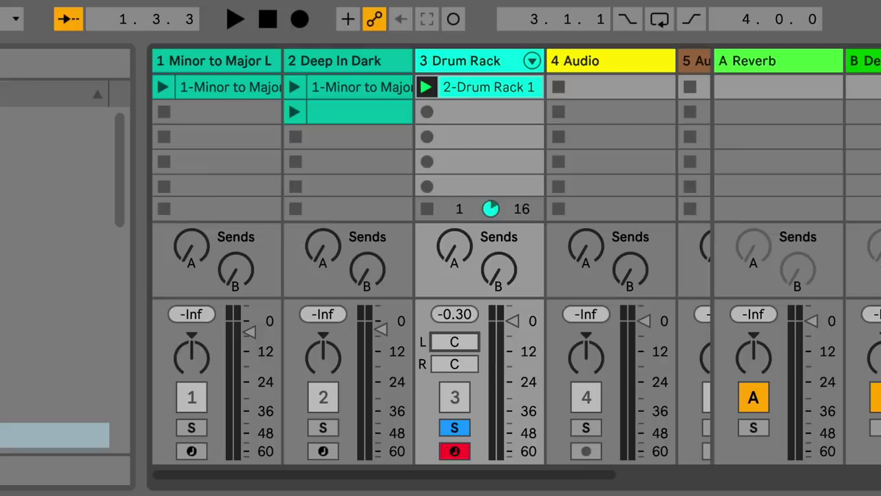
key("space")
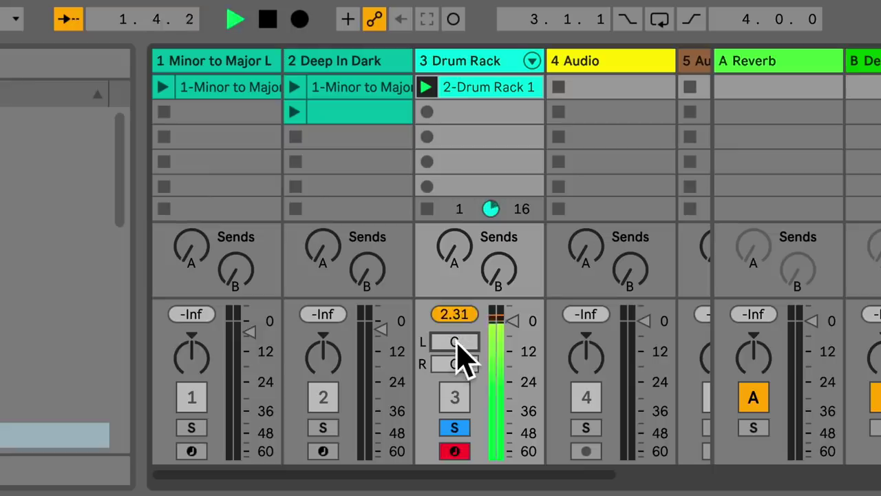
key("space")
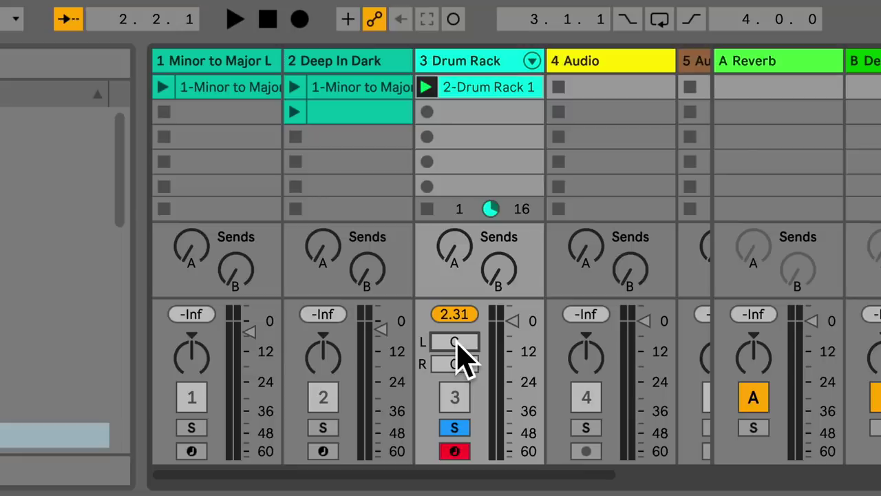
Pan both Drum Rack channels to 50L, play the clip, and move the right channel to 31R.
left_click_drag(456, 345, 455, 324)
left_click_drag(457, 366, 464, 399)
key("space")
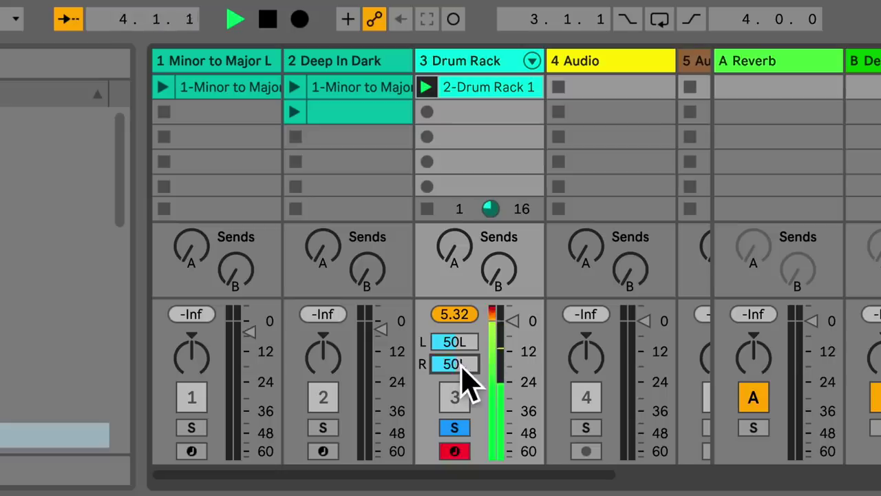
left_click_drag(463, 363, 463, 315)
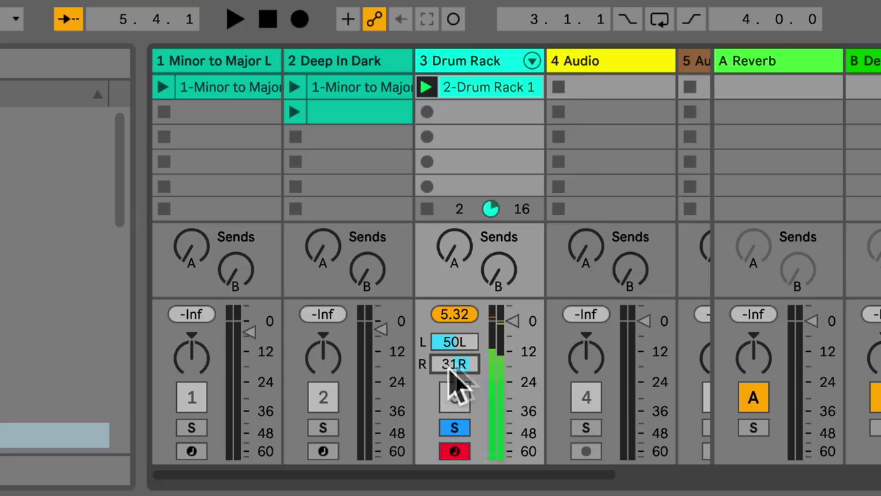
Switch the Drum Rack track to Stereo Pan Mode and back to Split Stereo, and set its left channel to 1L.
right_click(451, 367)
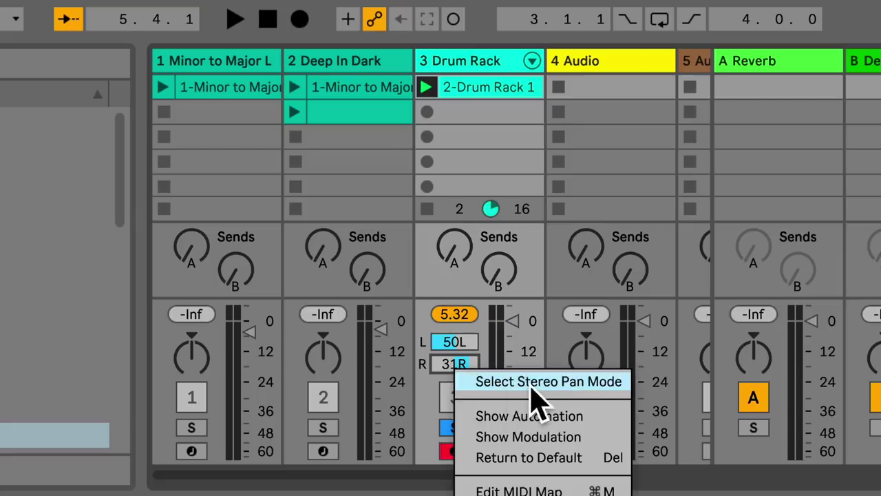
left_click(596, 391)
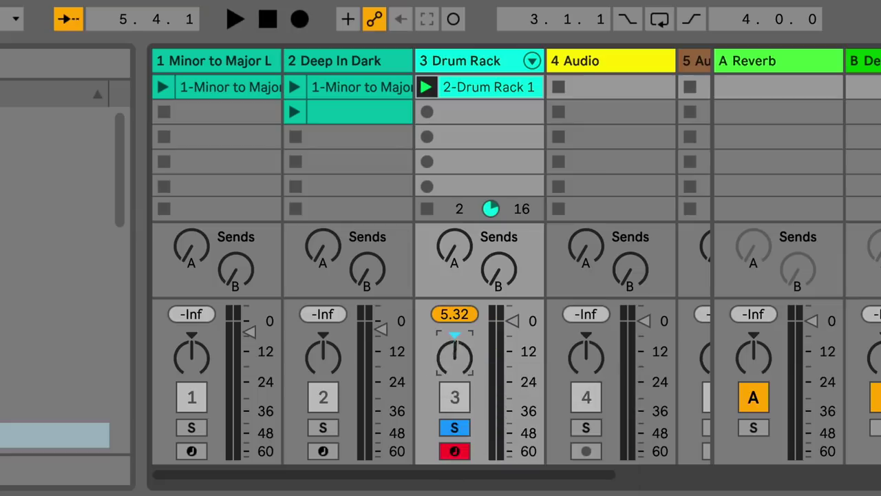
right_click(451, 363)
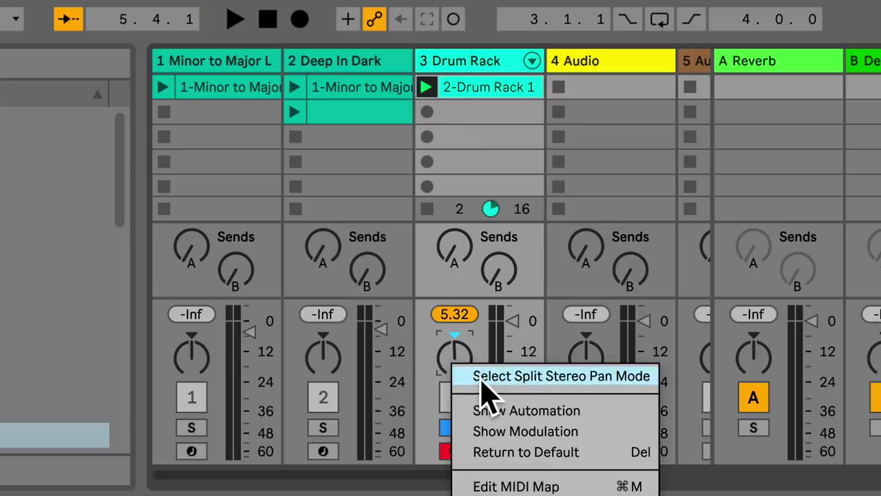
left_click(527, 377)
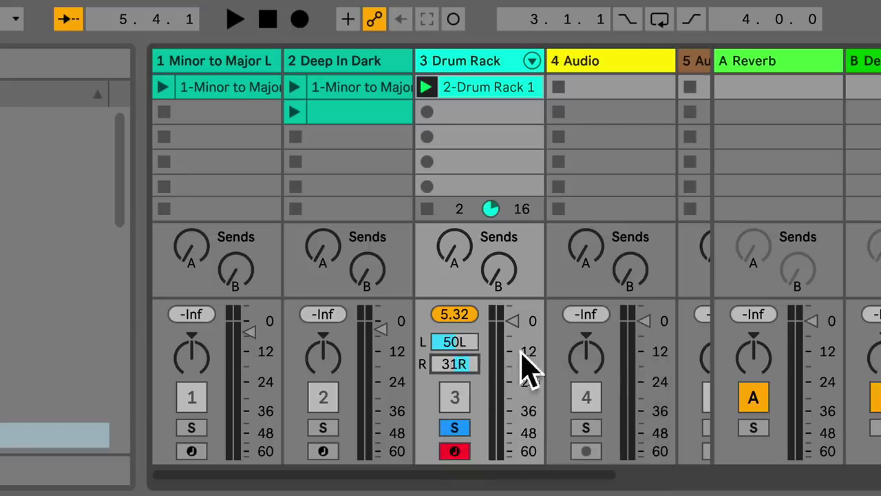
left_click_drag(455, 343, 330, 347)
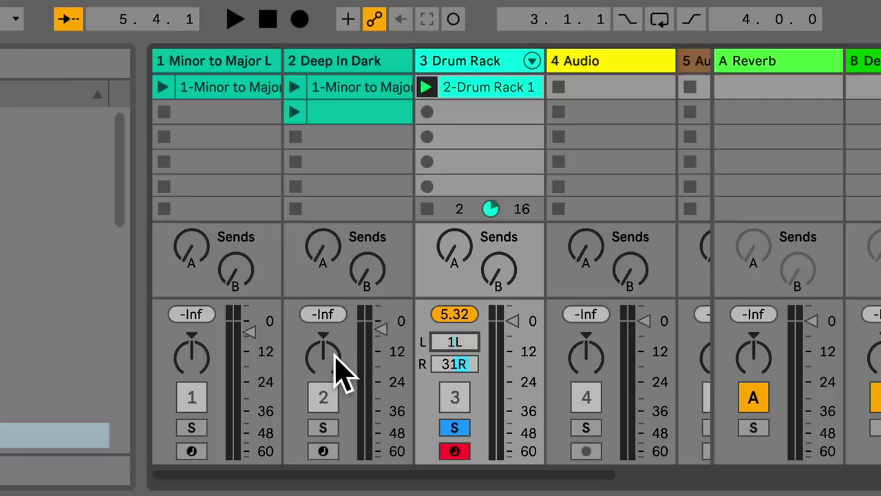
left_click_drag(328, 364, 332, 396)
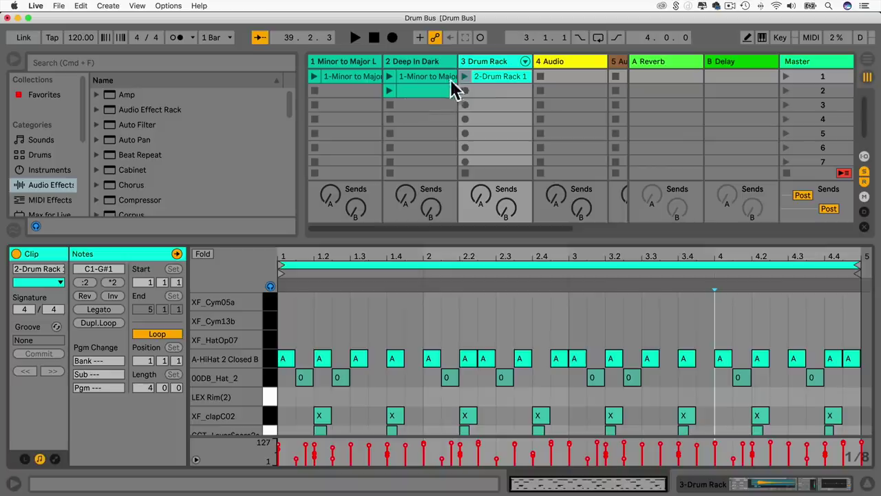
Select the Drum Rack and Minor to Major clips together, and switch the note editor between the Drum Rack and lead clips.
left_click(493, 84)
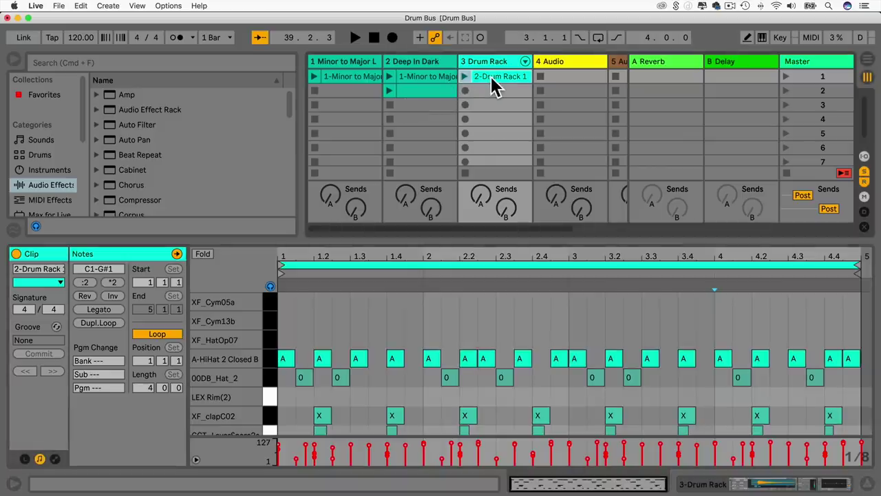
left_click(443, 79, "super")
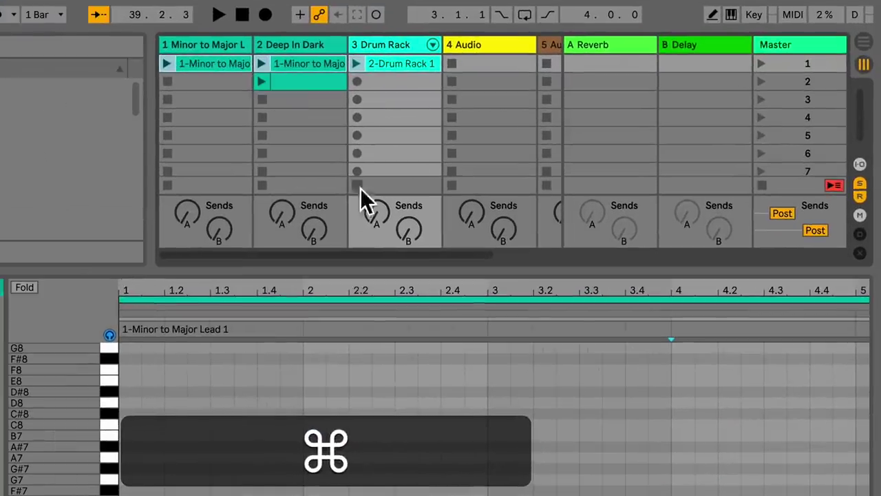
left_click(346, 309)
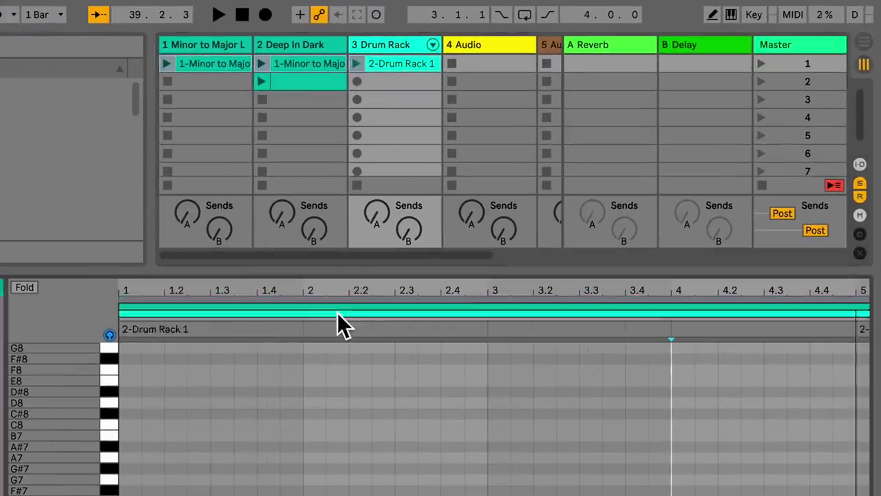
left_click(323, 308)
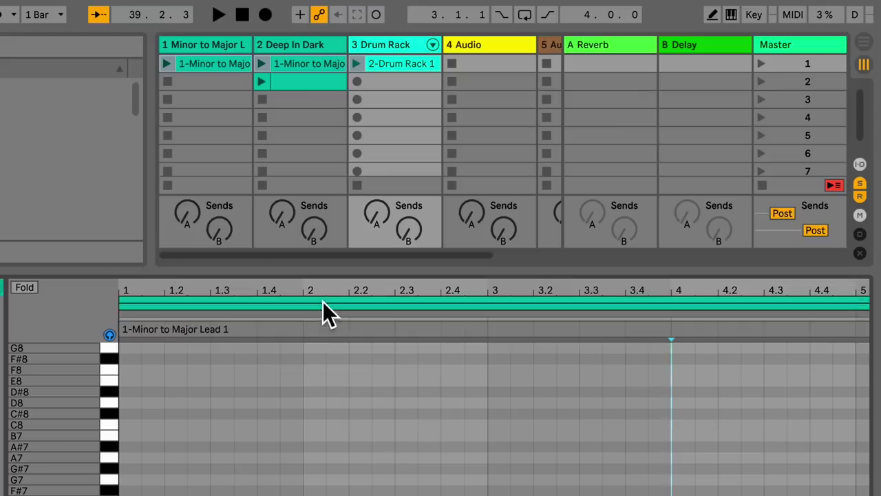
Enlarge the MIDI note editor and switch its active clip between the Drum Rack and Minor to Major clips.
left_click(320, 318)
left_click_drag(319, 271, 324, 31)
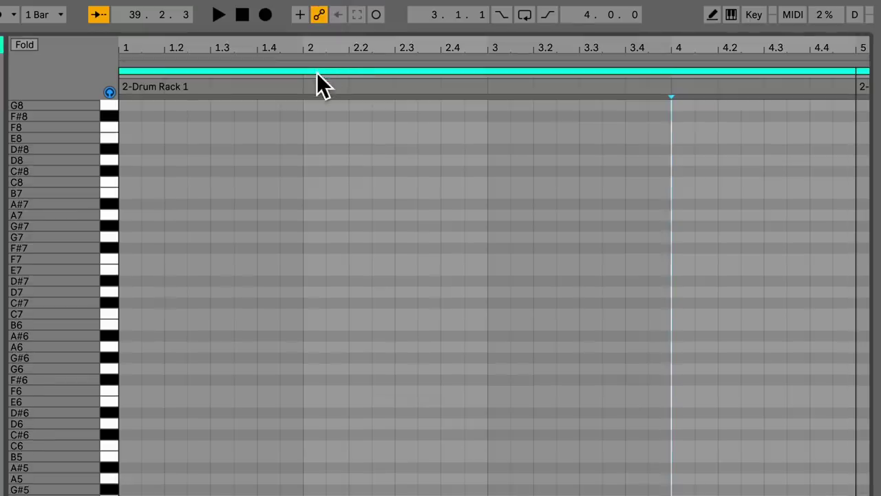
scroll(387, 219, "down", 15)
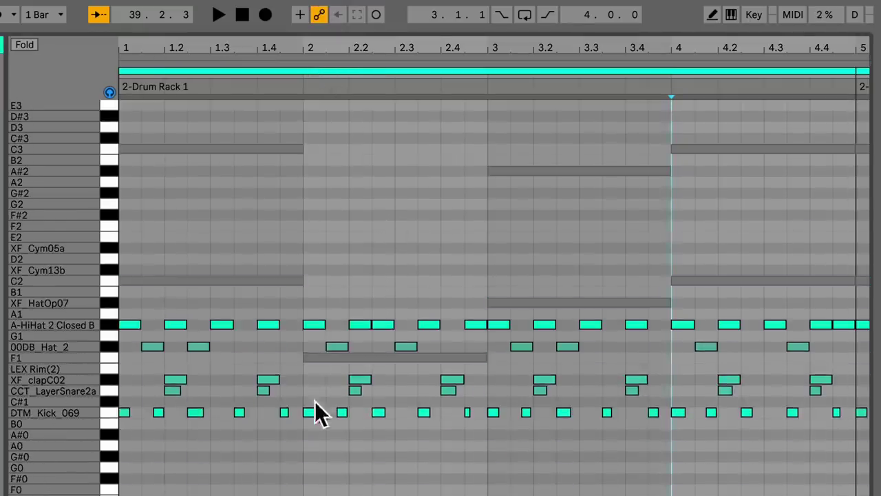
left_click(308, 64)
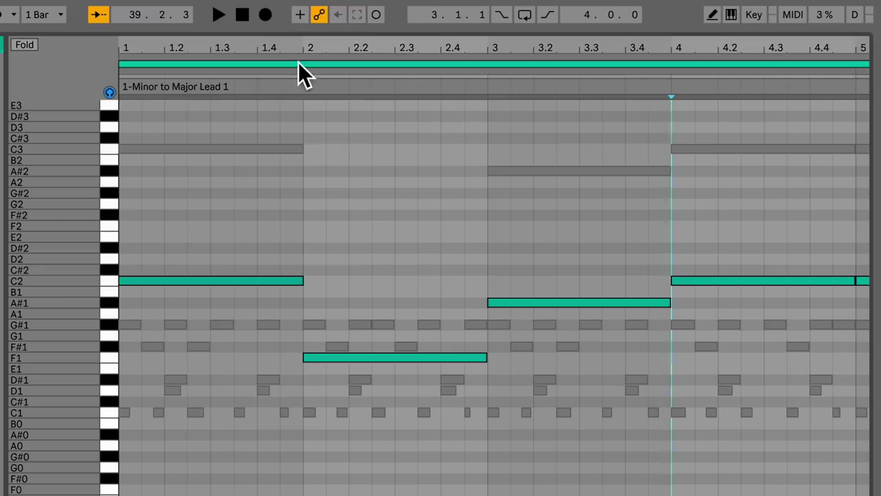
left_click(337, 55)
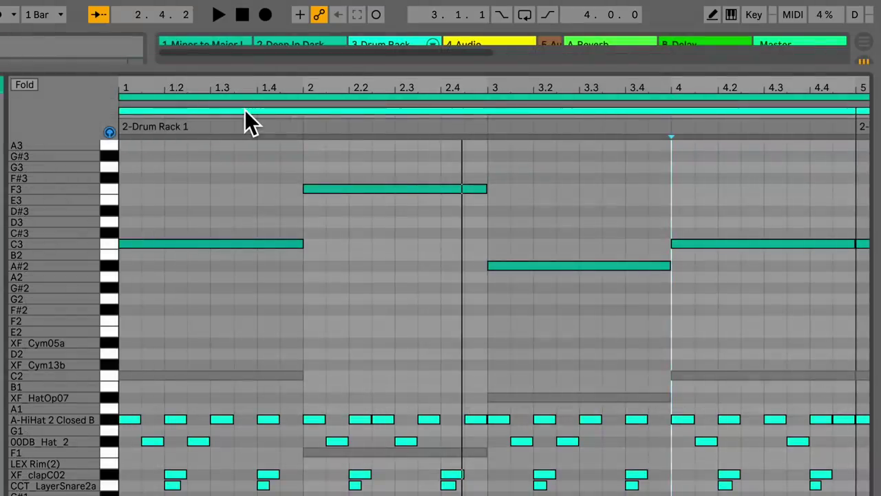
Activate the Deep In Dark and Minor to Major Lead clips in turn and review their notes across the first six bars.
left_click(247, 100)
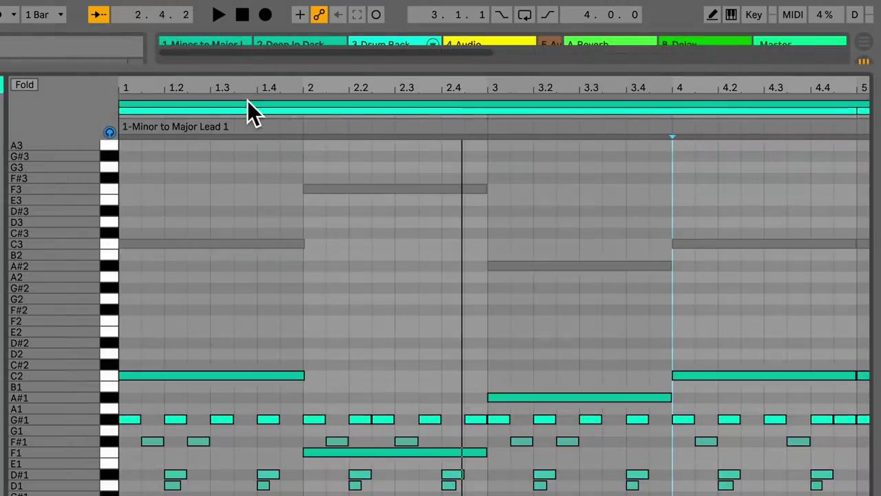
left_click(247, 95)
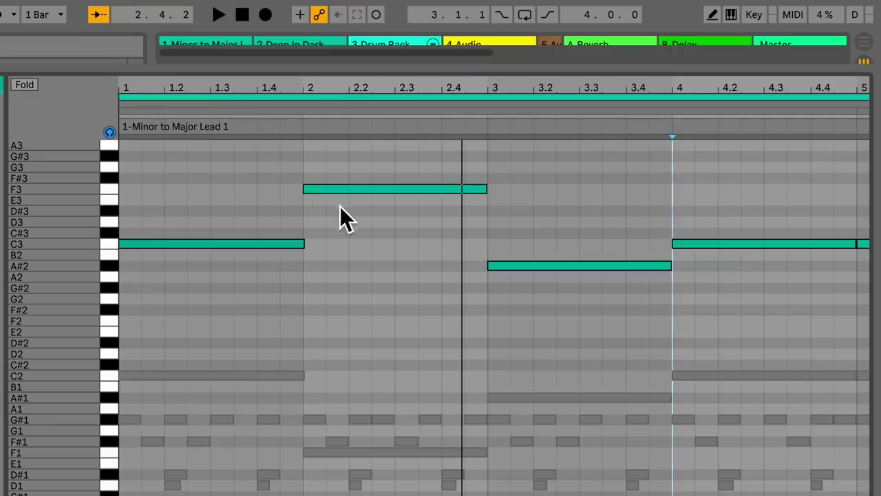
left_click(151, 105)
left_click(152, 111)
left_click(156, 103)
left_click(155, 98)
scroll(266, 216, "right", 10)
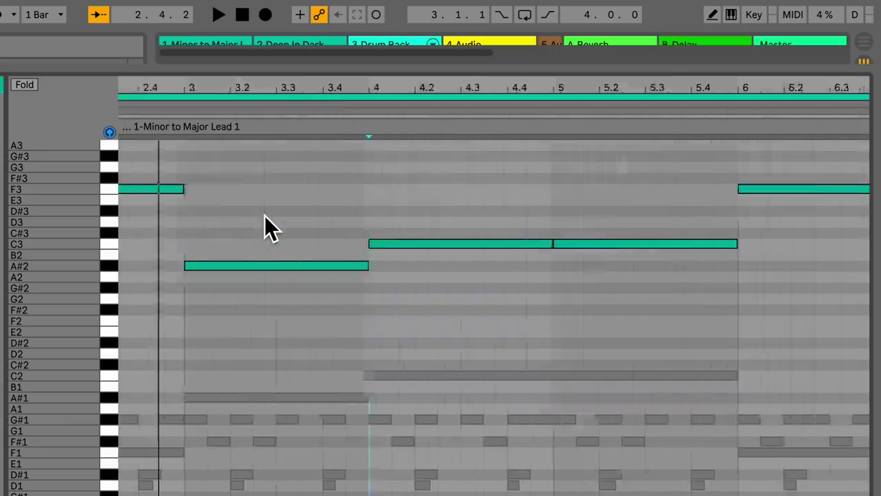
scroll(266, 217, "left", 6)
scroll(265, 215, "left", 4)
scroll(265, 215, "up", 4)
Play the selected clips and alternate the active clip between the Drum Rack and Deep In Dark tracks during playback.
key("space")
scroll(264, 215, "down", 7)
left_click(222, 112)
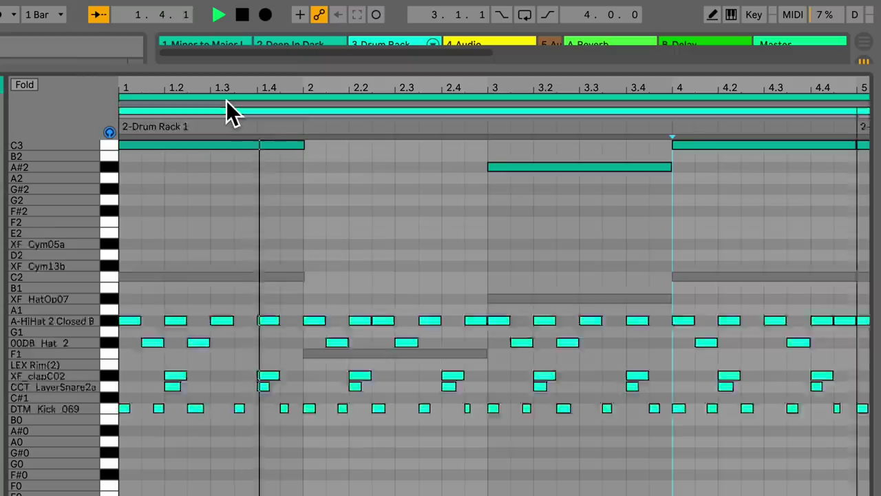
left_click(223, 103)
left_click(222, 112)
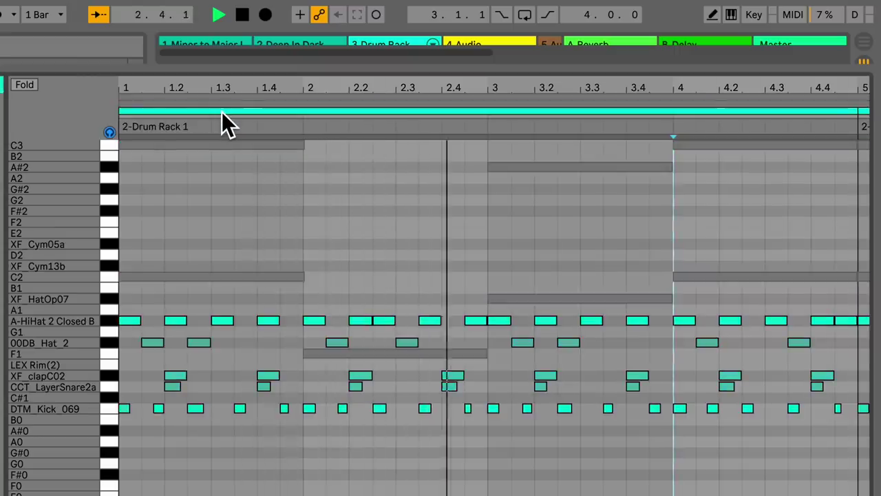
scroll(268, 324, "right", 3)
In the Drum Rack clip, move bar 4's last kick to 4.4 and its last clap and snare earlier, between 4.3 and 4.4.
left_click(264, 351)
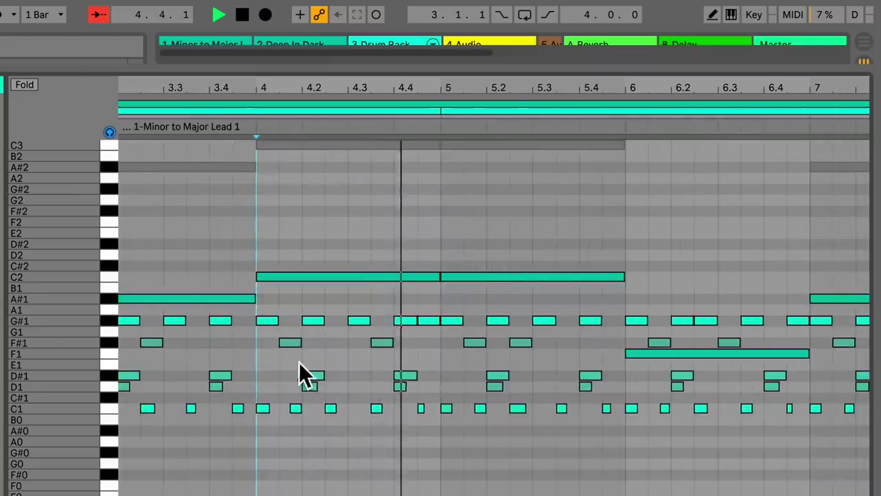
left_click(303, 374)
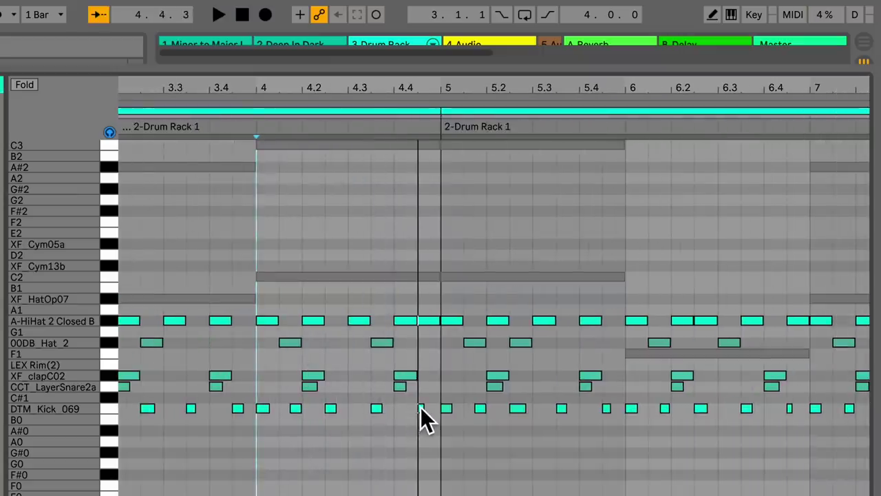
mouse_move(421, 408)
left_mouse_down()
mouse_move(399, 408)
mouse_move(378, 388)
left_mouse_up()
left_click(396, 376)
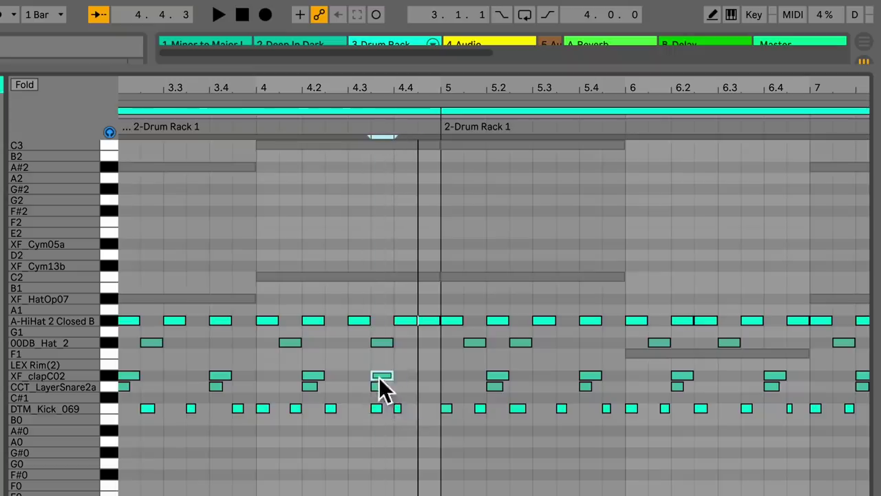
In the Deep In Dark clip, end bar 4's C2 note at 4.4 and place a D#2 note from 4.4 to 5.
left_click(378, 276)
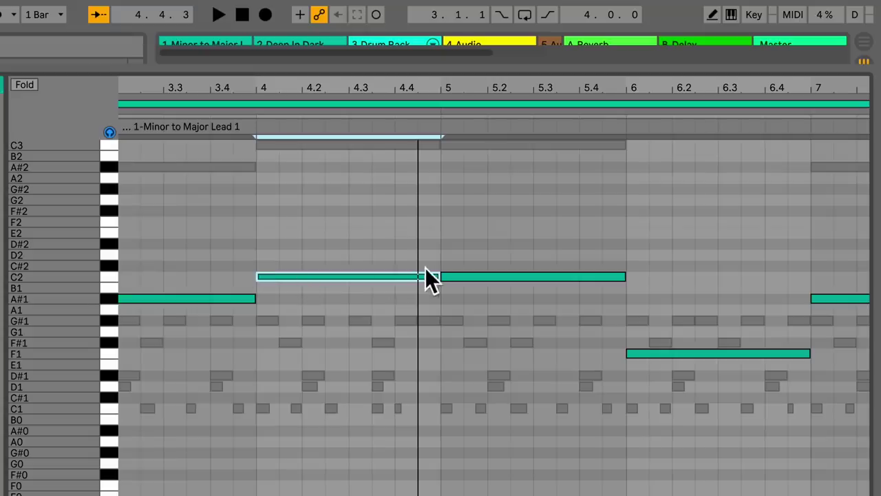
left_click_drag(433, 276, 436, 244)
key("space")
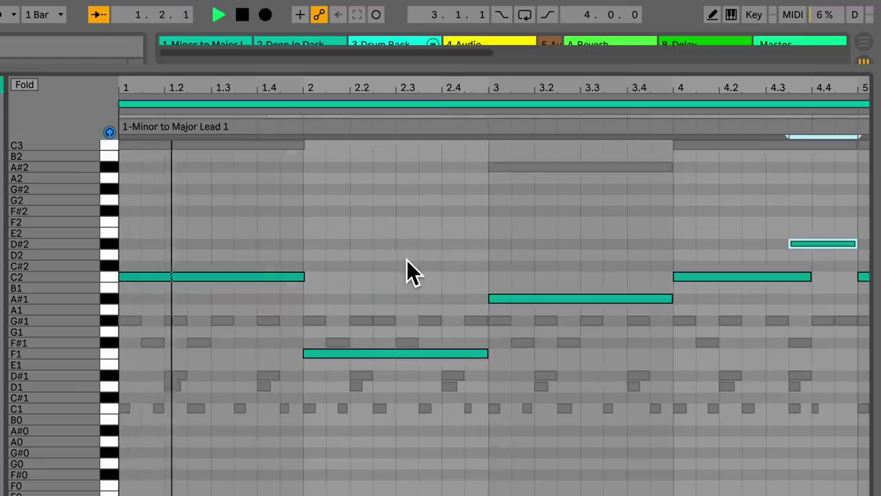
left_click_drag(629, 243, 653, 243)
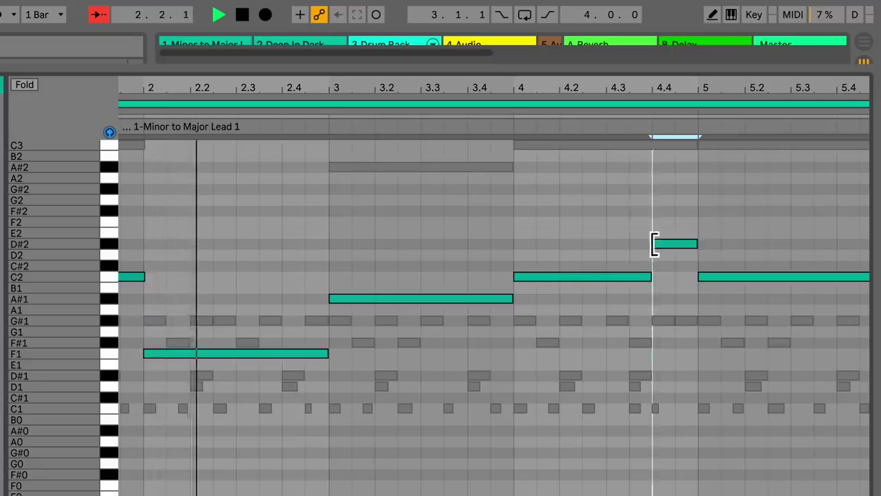
Listen to the edited clips while switching the note editor between Drum Rack and Deep In Dark, and stop playback.
left_click(655, 409)
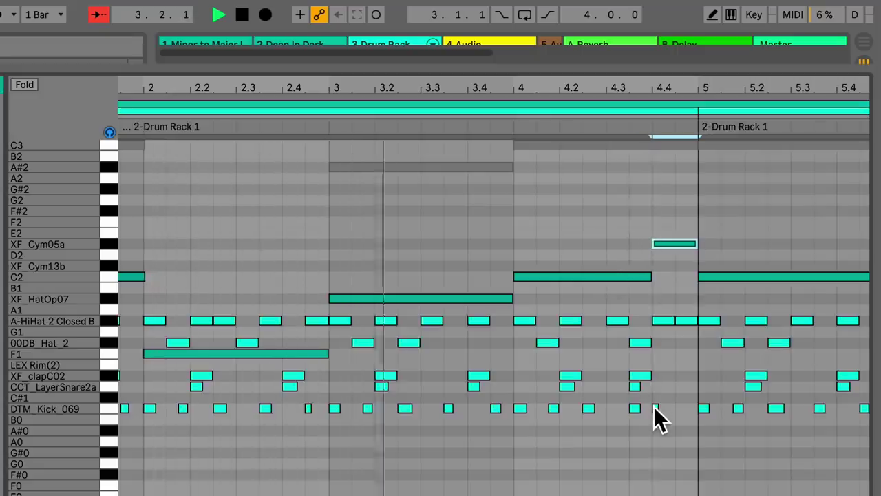
left_click(651, 413)
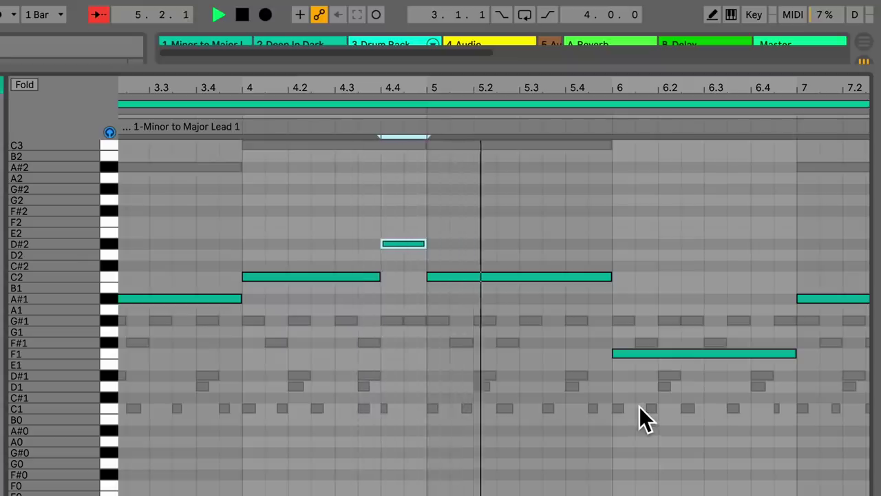
left_click(490, 375)
left_click(462, 360)
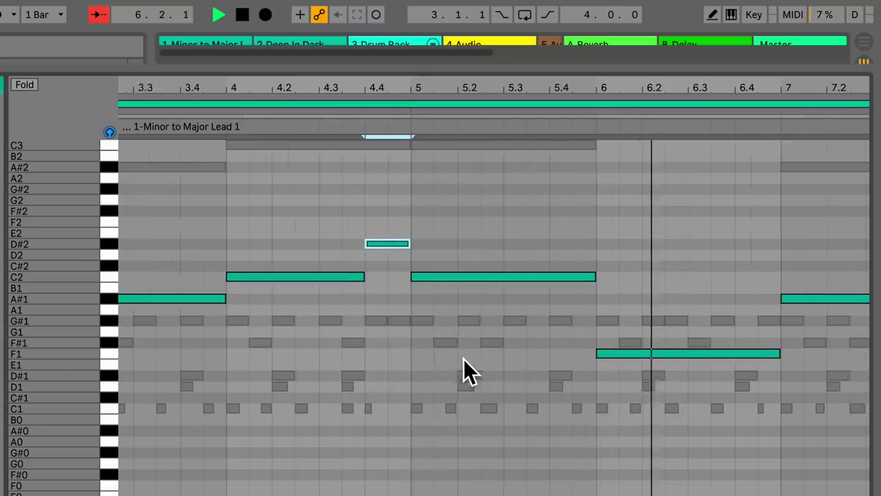
key("space")
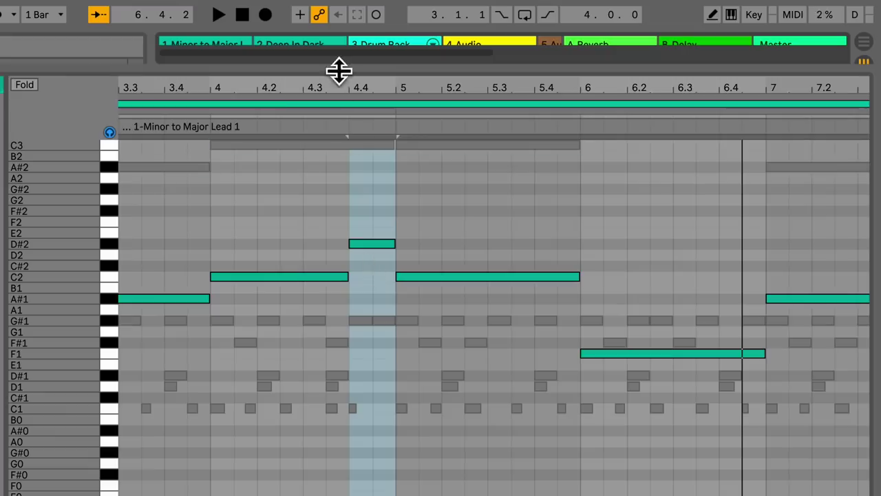
Copy the three selected Session clips into the Arrangement starting at bar 1, and return all tracks to Arrangement playback.
left_click_drag(338, 73, 362, 375)
key("super+c")
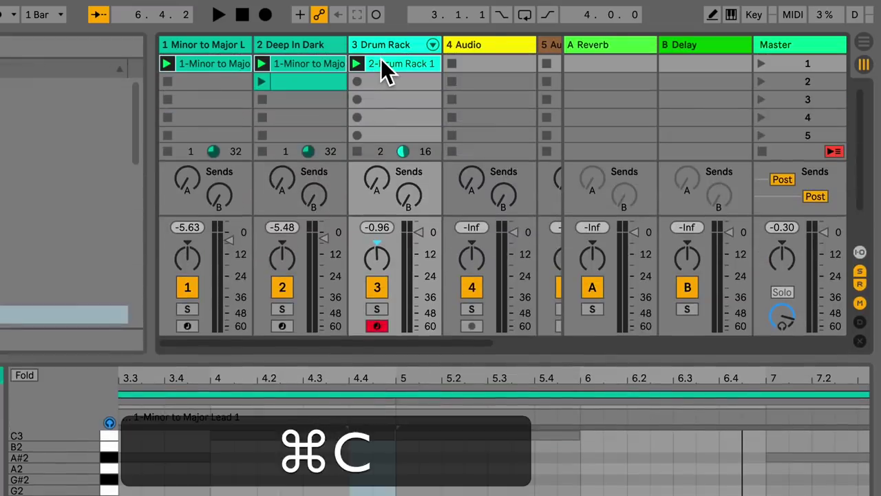
key("super+Tab")
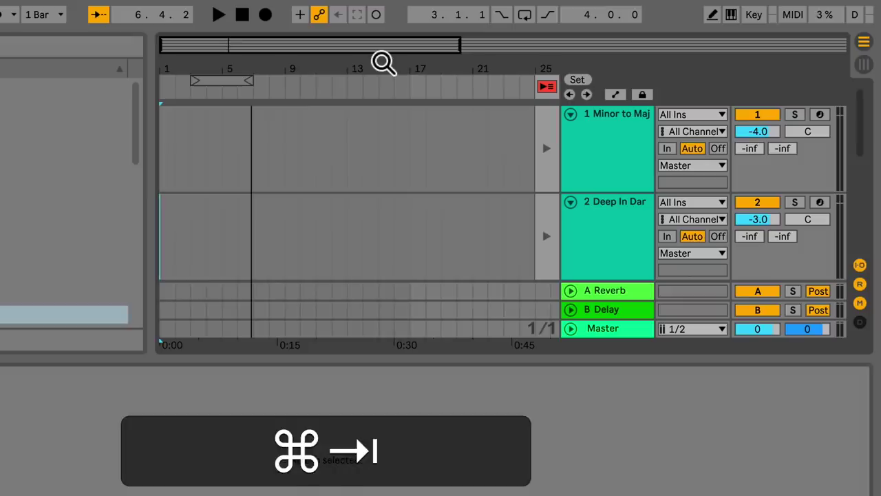
left_click(164, 153)
key("super+v")
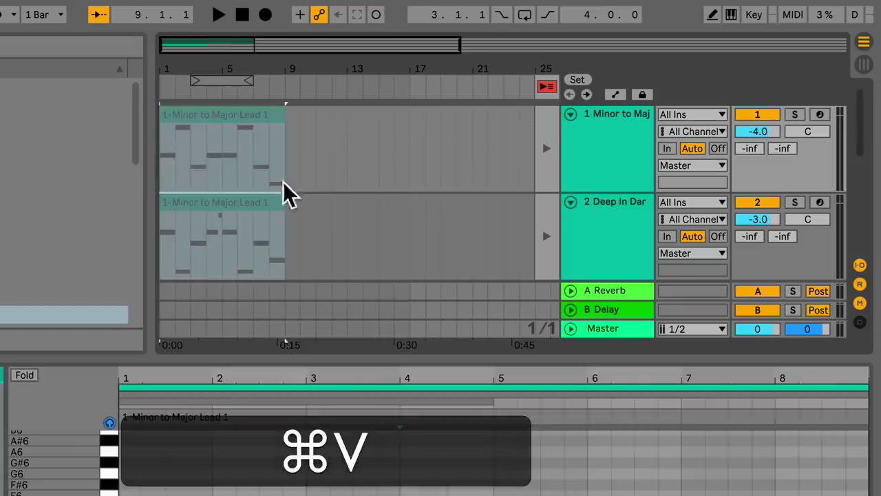
left_click(316, 212)
left_click(547, 89)
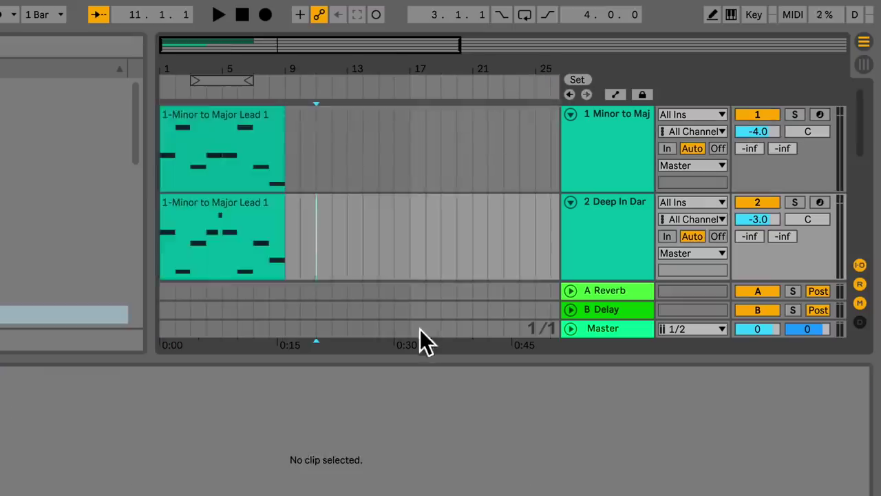
Select the Drum Rack, Deep In Dark and lead clips together in the Arrangement, and switch the active clip in the note editor.
left_click(190, 257)
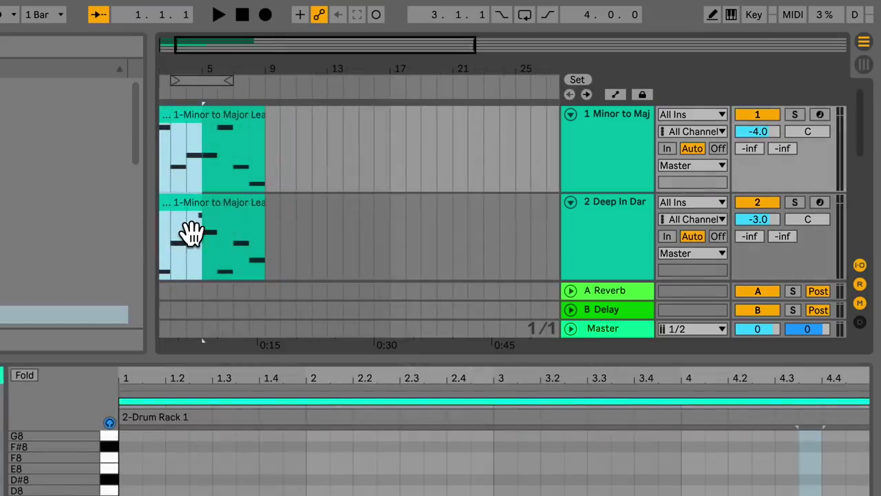
left_click(171, 226, "super")
left_click(188, 171, "super")
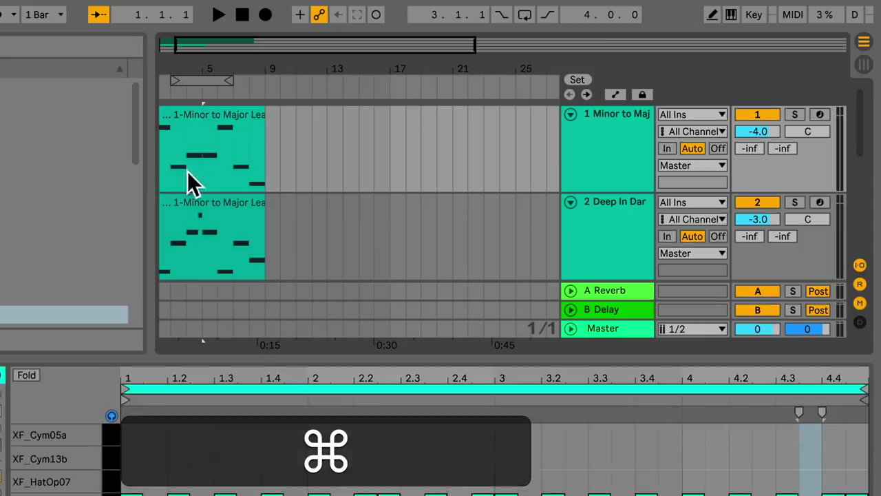
left_click(189, 241, "super")
left_click(187, 162, "super")
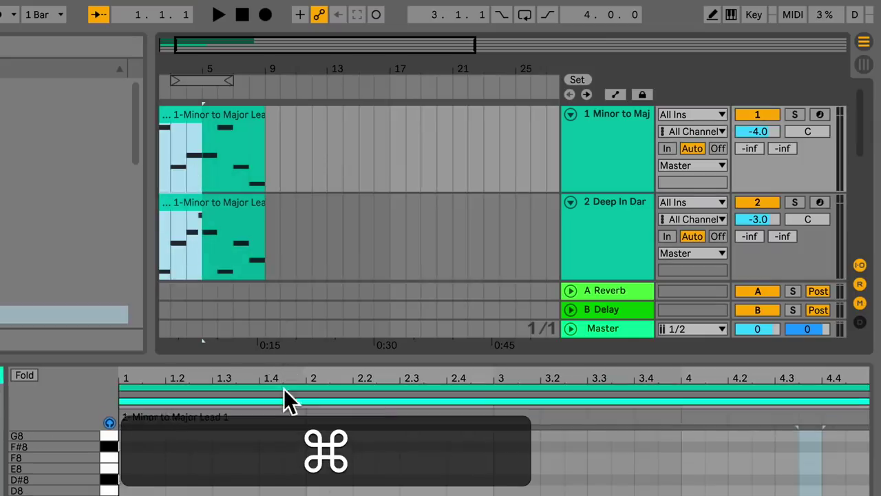
left_click(283, 400)
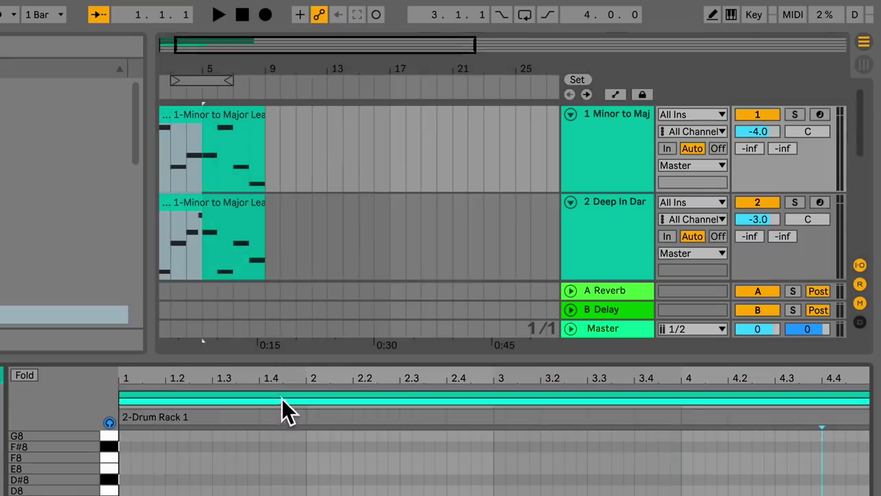
left_click(280, 399)
Enlarge the note editor and switch between the arranged clips by picking the C2, C3 and drum notes in bar 1.
left_click_drag(288, 356, 299, 81)
scroll(301, 234, "down", 10)
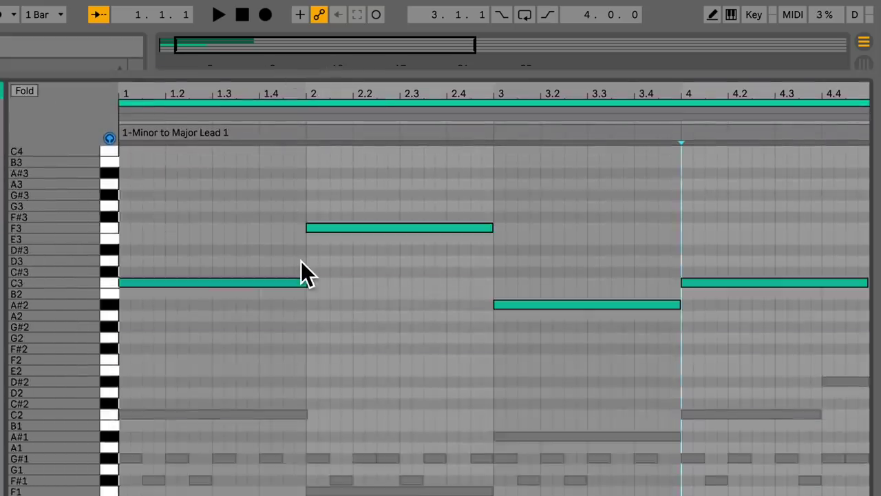
scroll(301, 271, "down", 5)
scroll(298, 265, "up", 3)
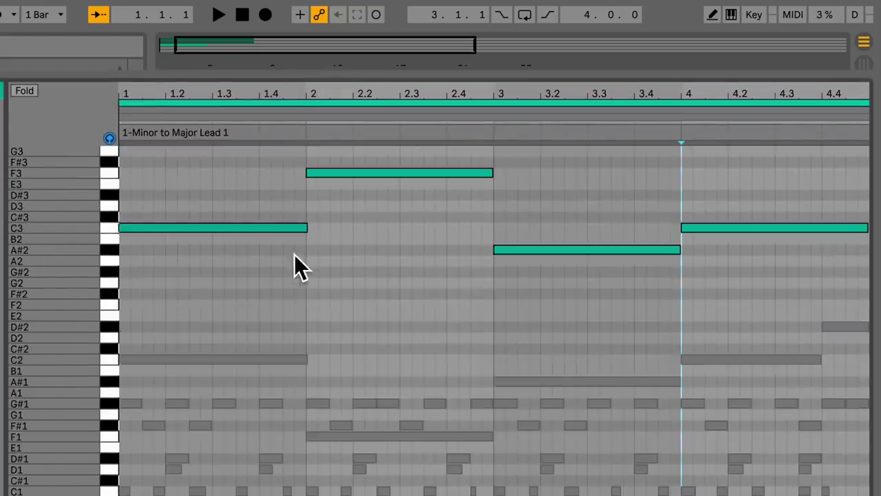
left_click(244, 360)
left_click(231, 228)
left_click(200, 443)
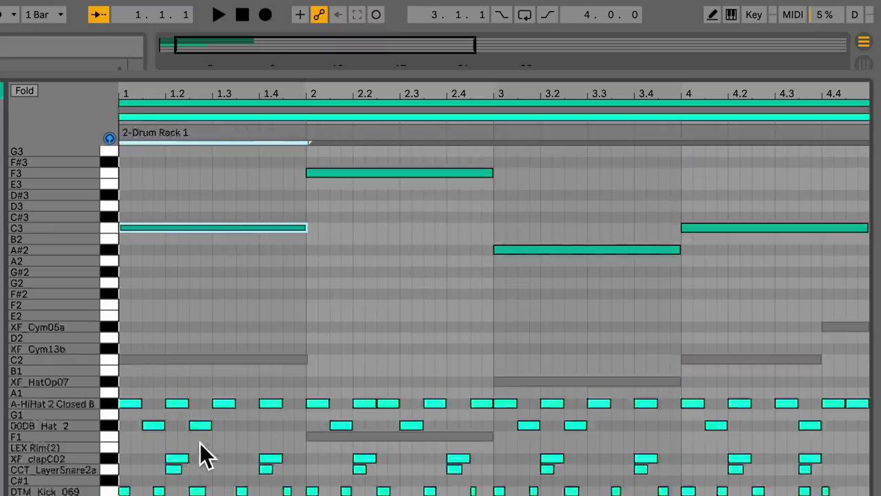
Play the Arrangement while picking notes from different clips to switch the active clip, and stop playback.
left_click(199, 425)
key("space")
left_click(263, 431)
left_click(288, 442)
left_click(436, 383)
left_click_drag(437, 380, 441, 398)
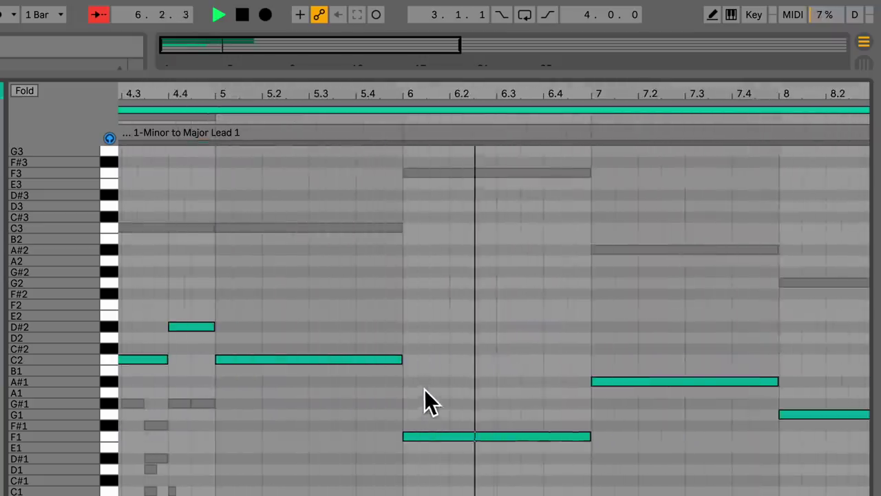
key("space")
Shrink the note editor, look over the arranged tracks, and activate the Minor to Major Lead clip.
left_click_drag(273, 79, 296, 372)
scroll(243, 216, "down", 4)
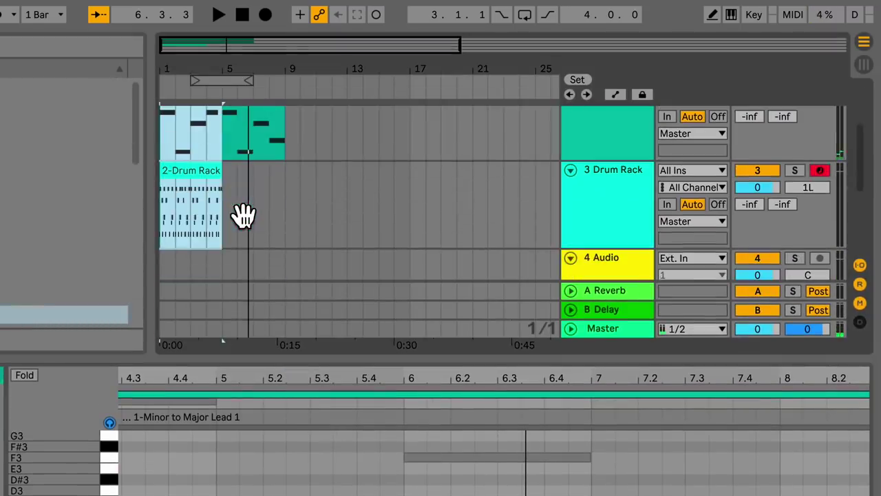
scroll(261, 163, "up", 4)
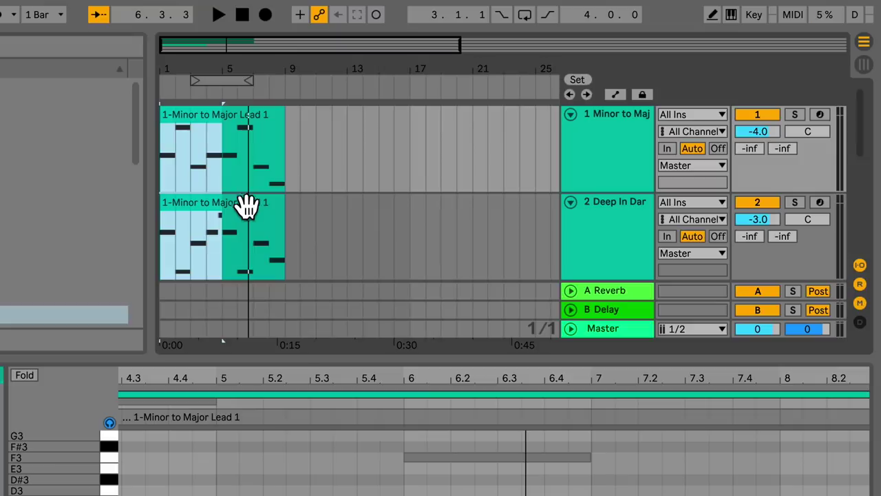
left_click(186, 401)
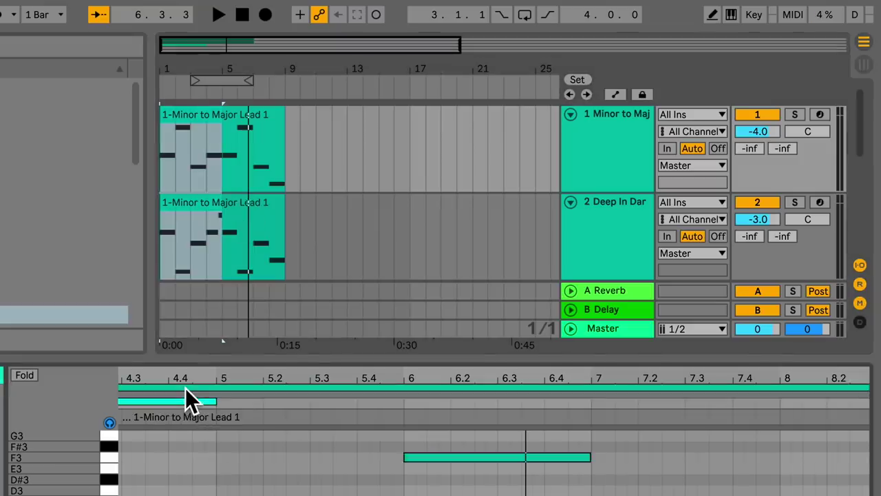